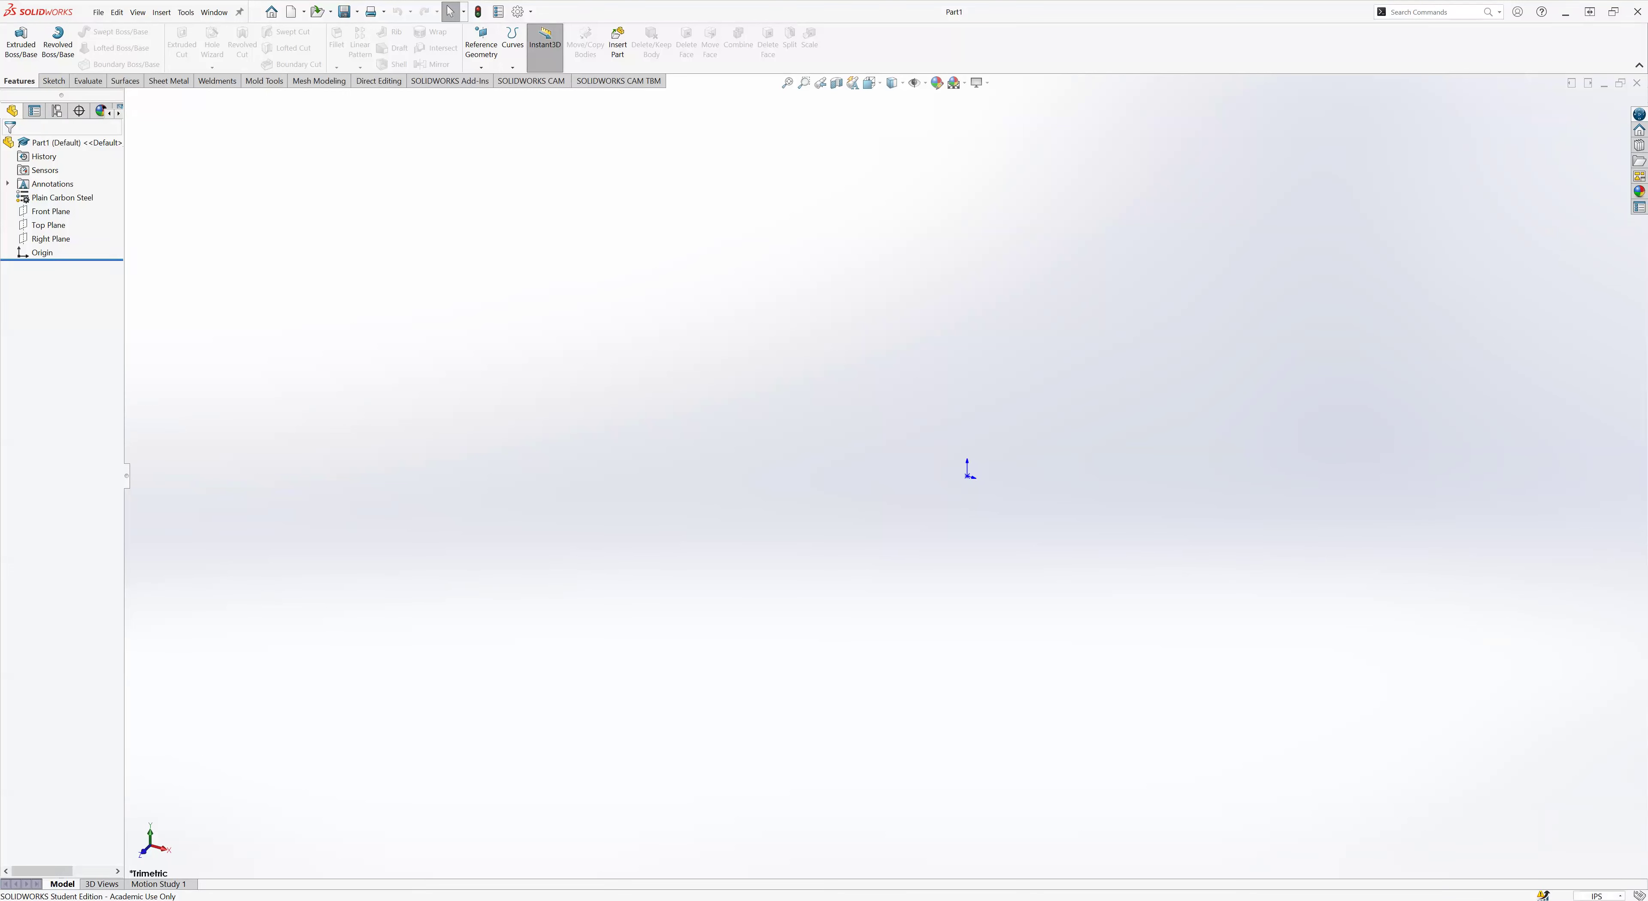
- Set the document units to MMGS (millimeter, gram, second) and save the part as Sample
{"action": "left_click", "coordinate": [1595, 896]}
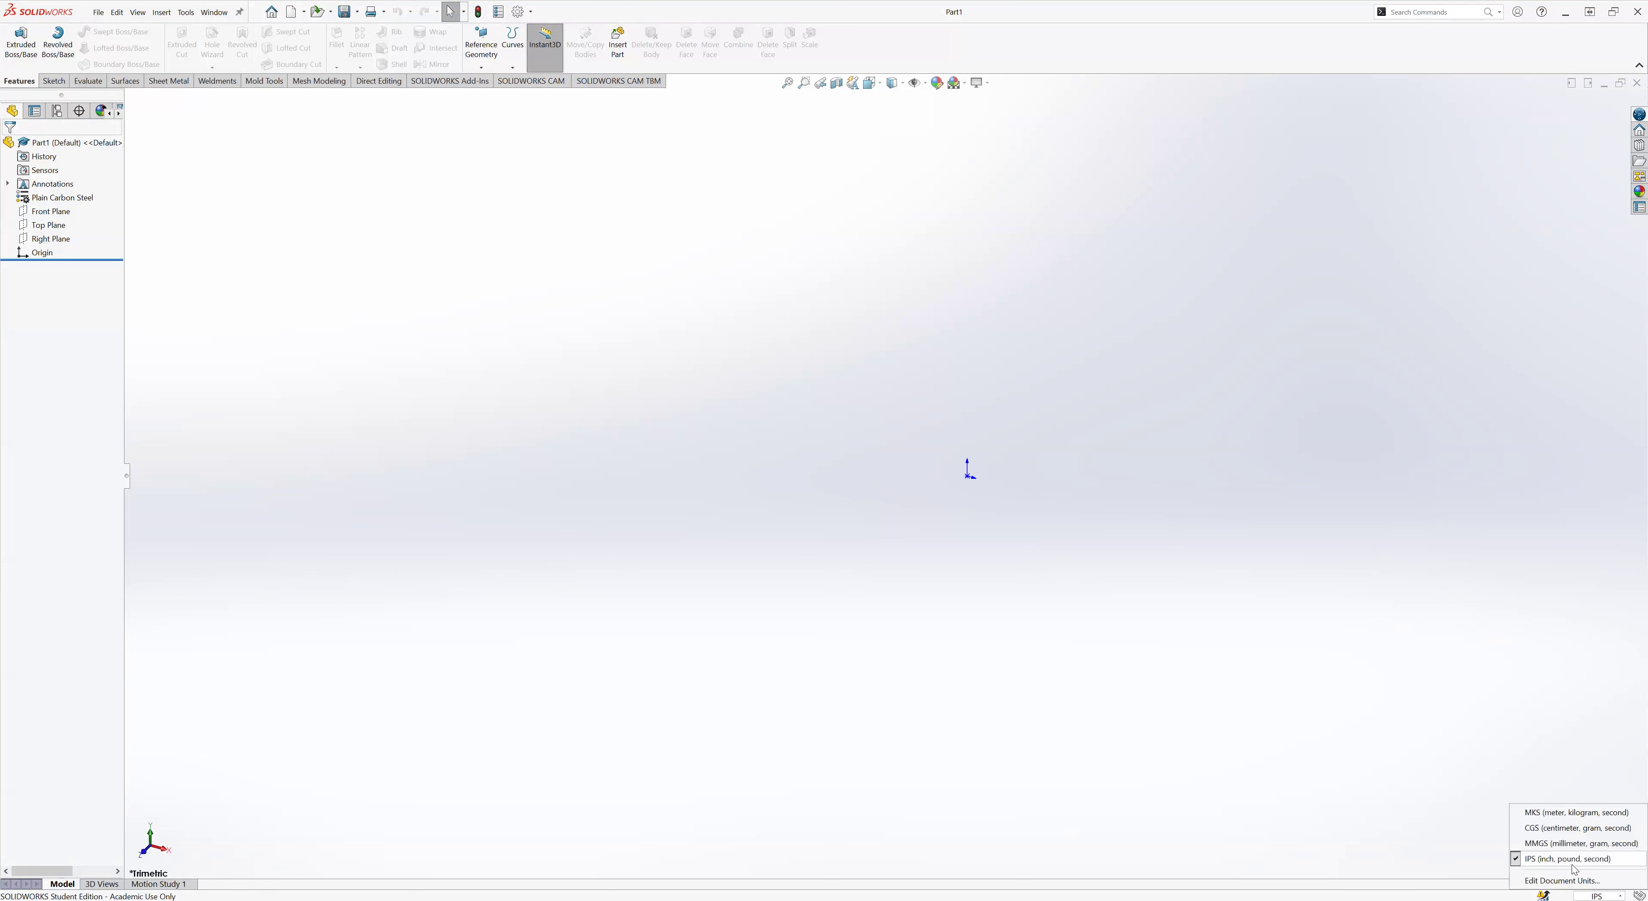
{"action": "left_click", "coordinate": [1554, 846]}
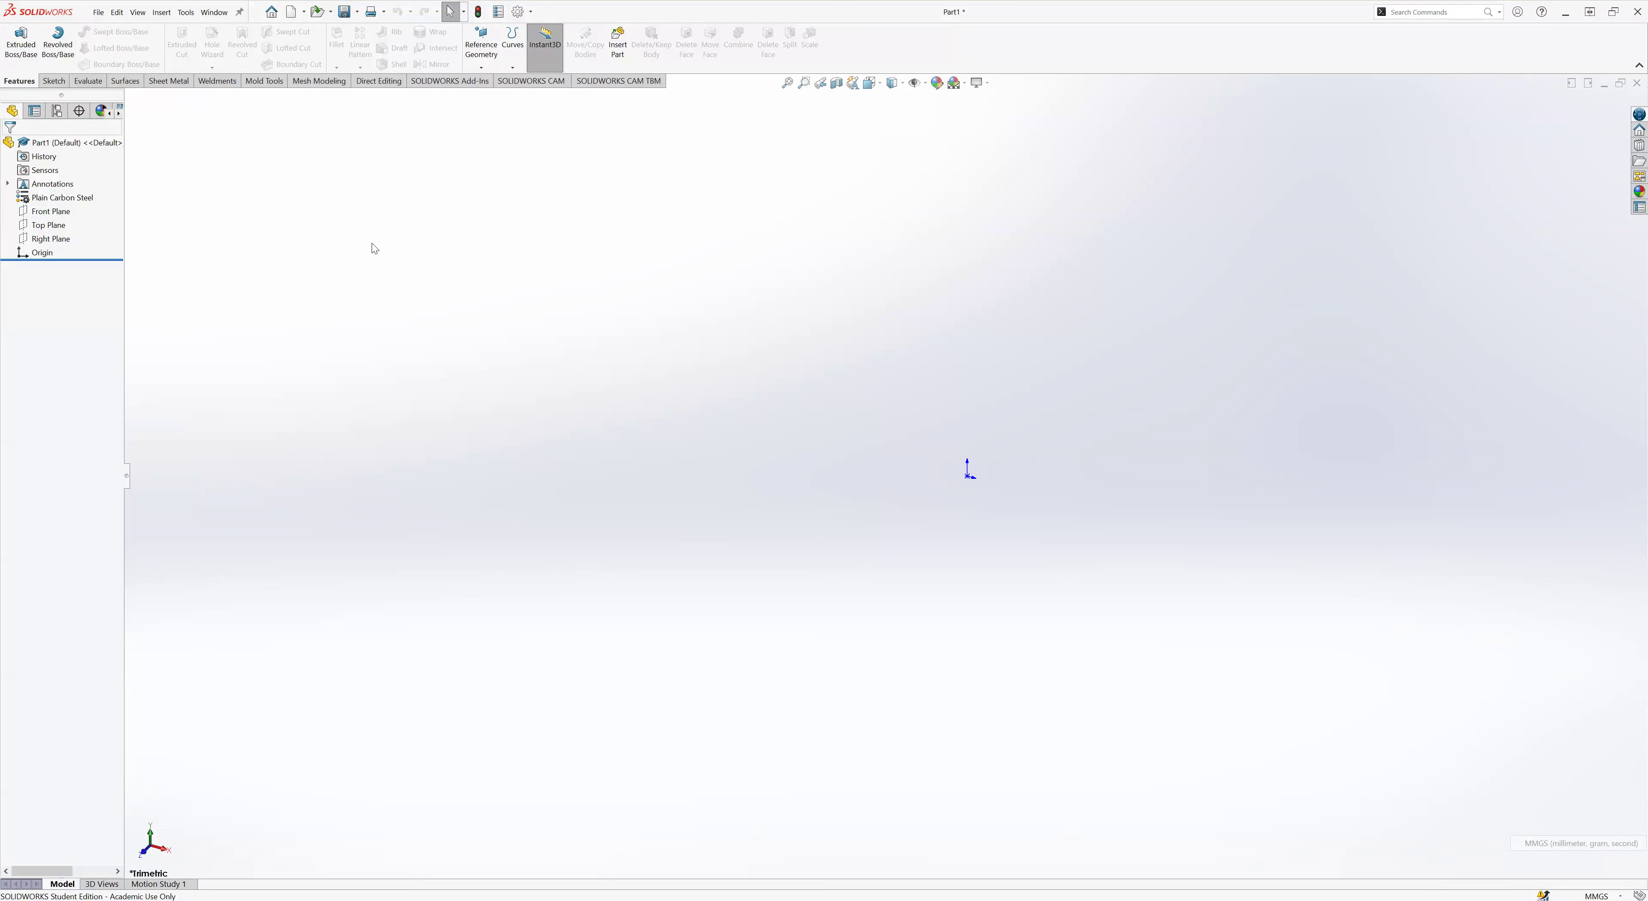
{"action": "left_click", "coordinate": [357, 12]}
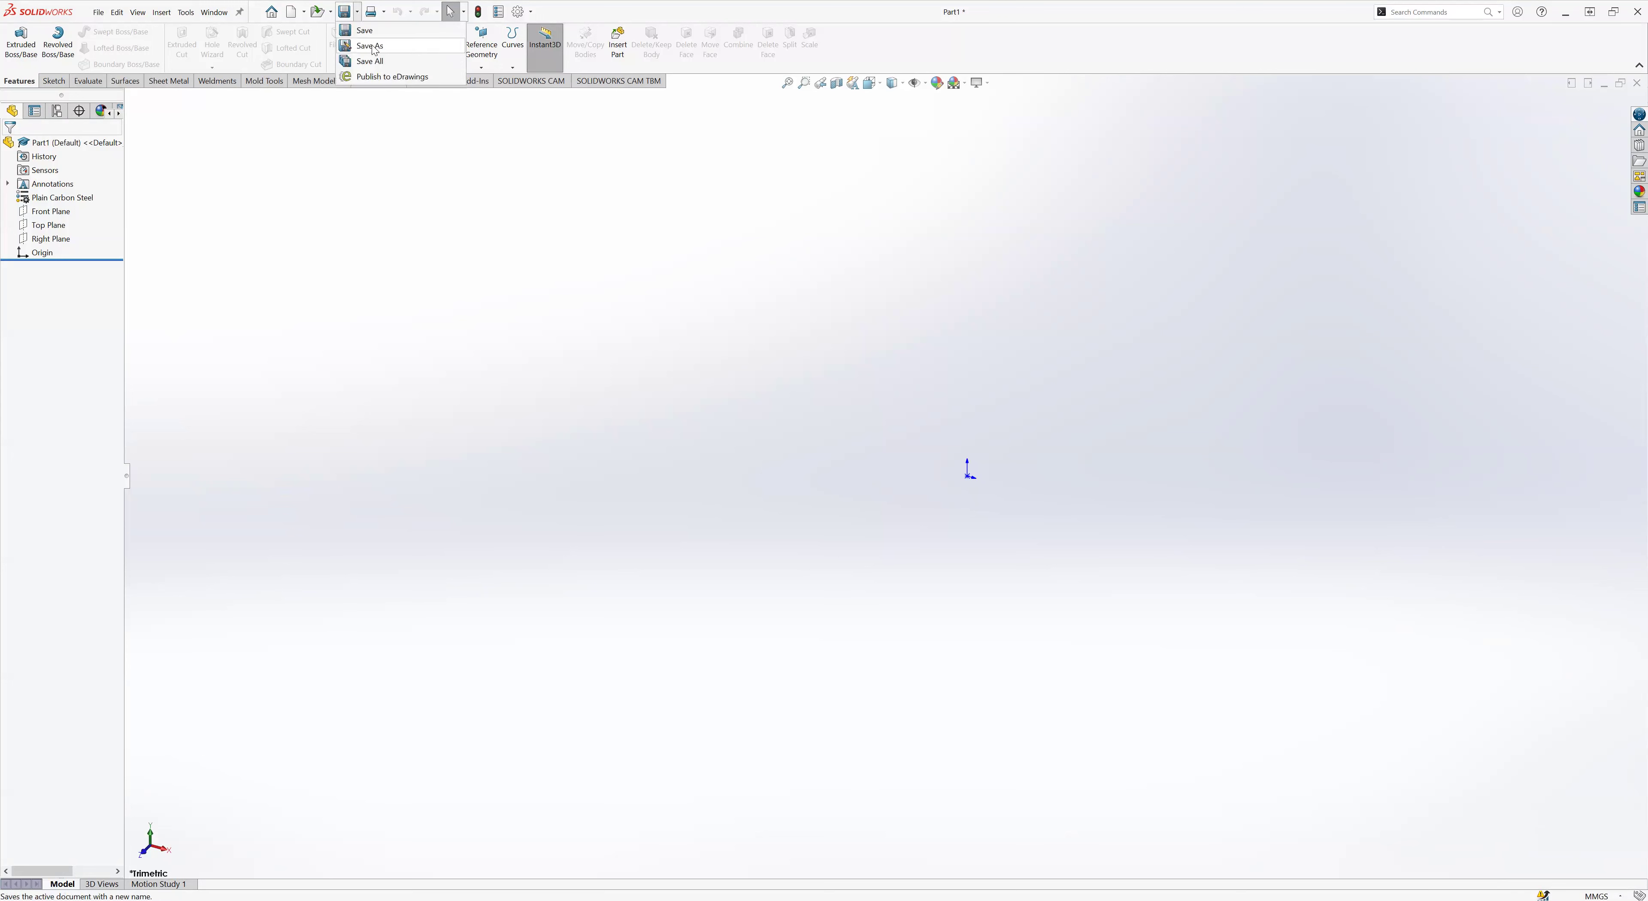
{"action": "left_click", "coordinate": [375, 47]}
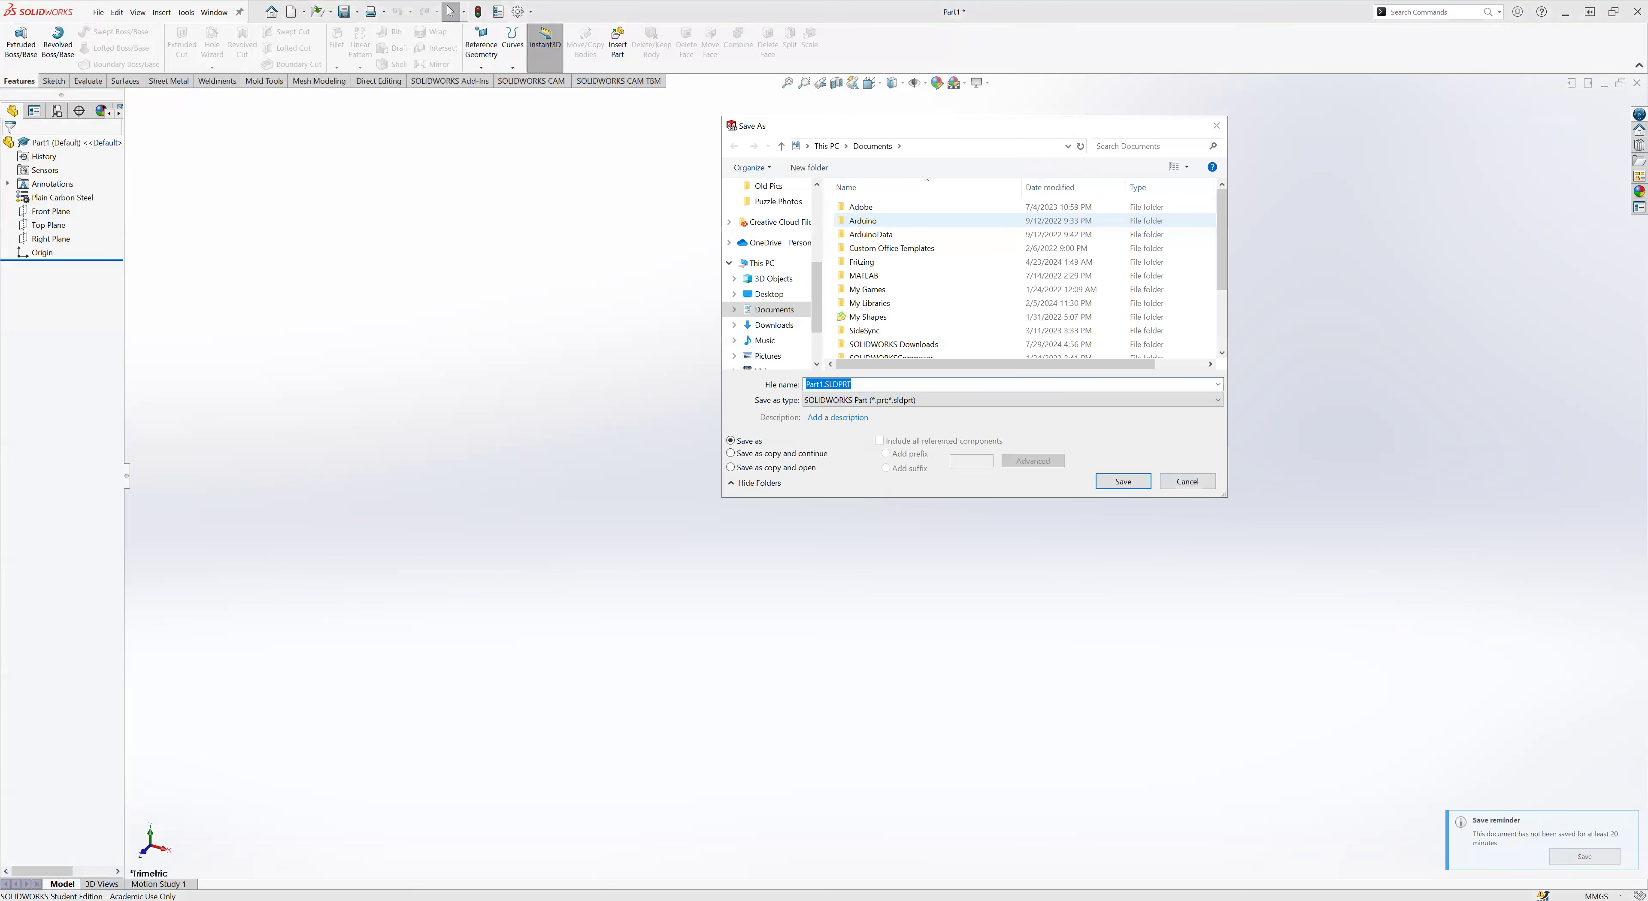
{"action": "key", "text": "Escape"}
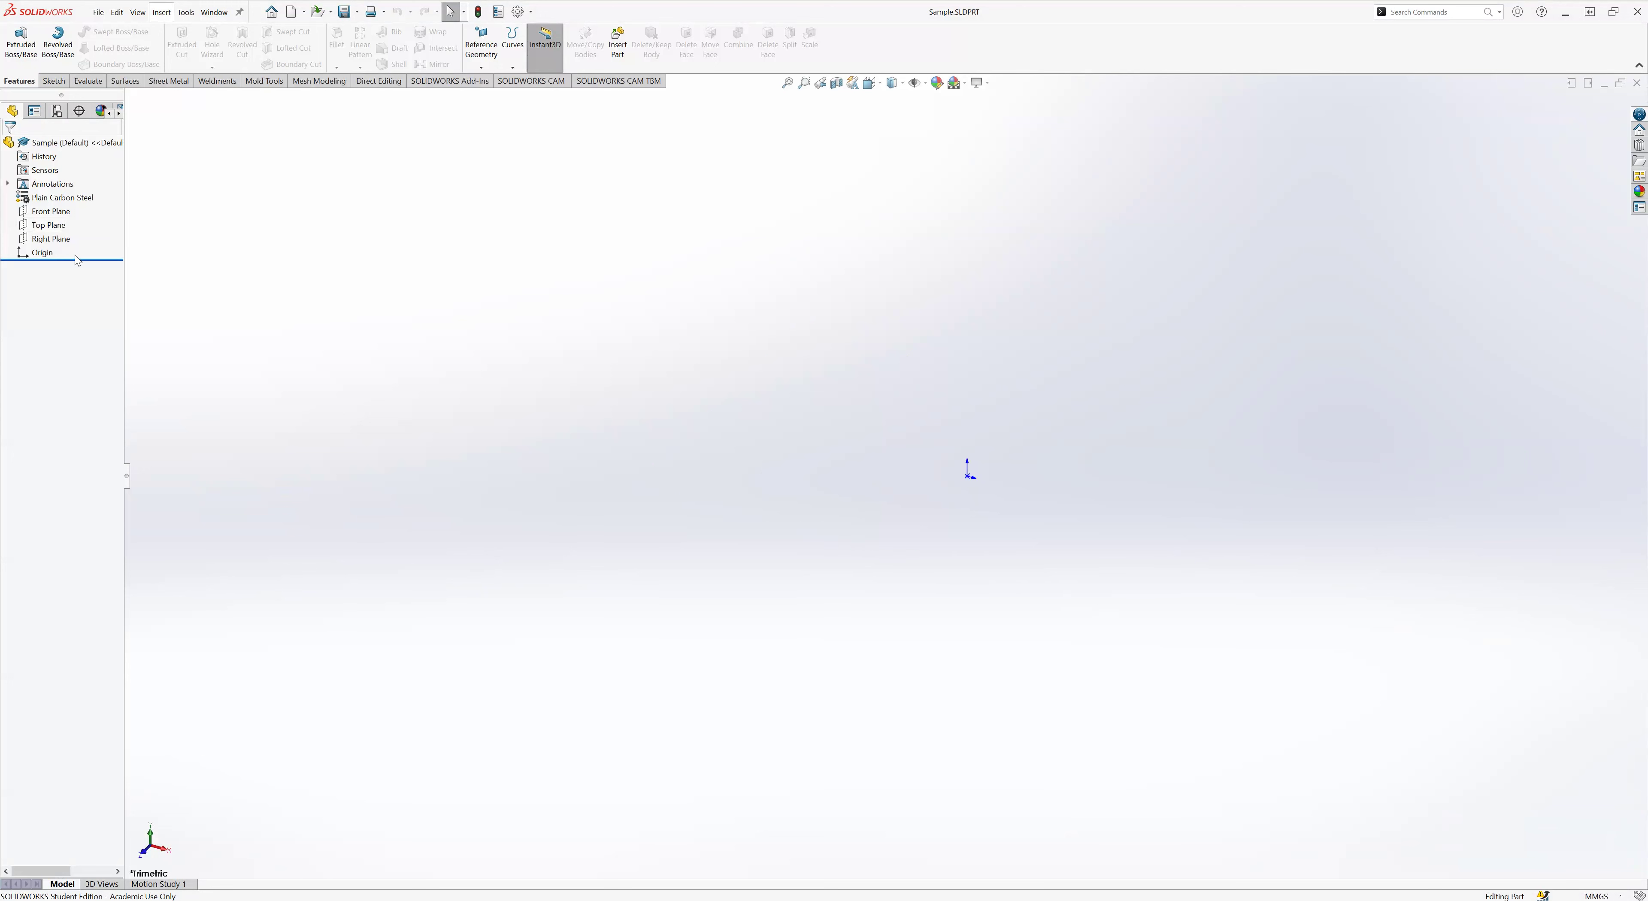
- Sketch a closed L-shaped profile on the Front Plane with its outer corner at the origin, about 54 mm tall and 73 mm wide
{"action": "left_click", "coordinate": [56, 212]}
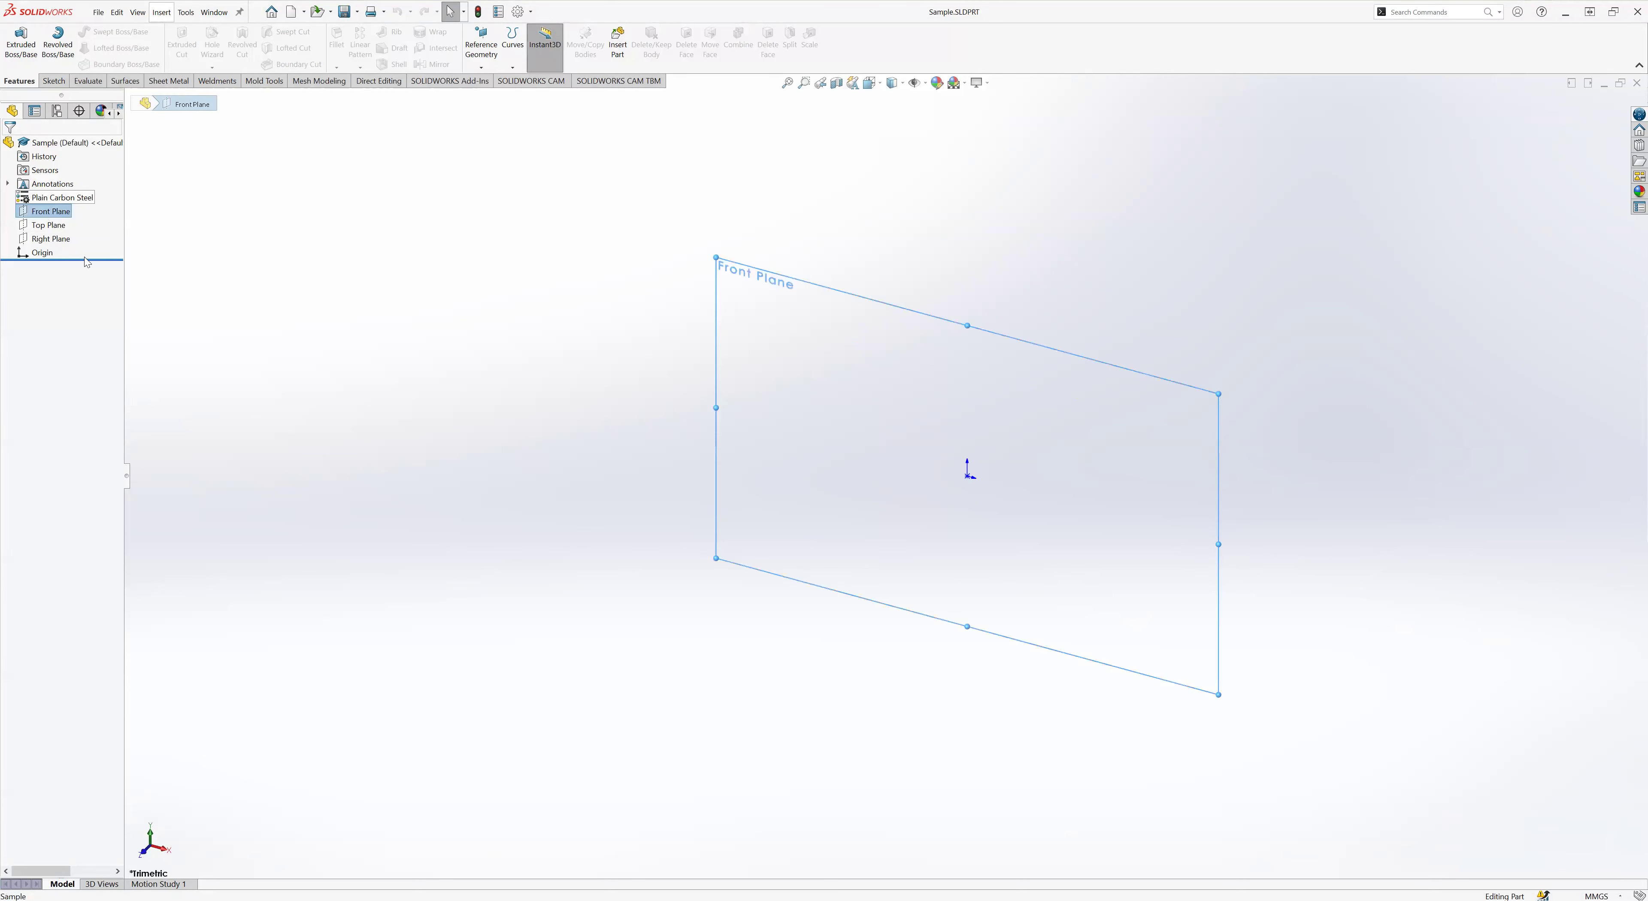
{"action": "left_click", "coordinate": [39, 212]}
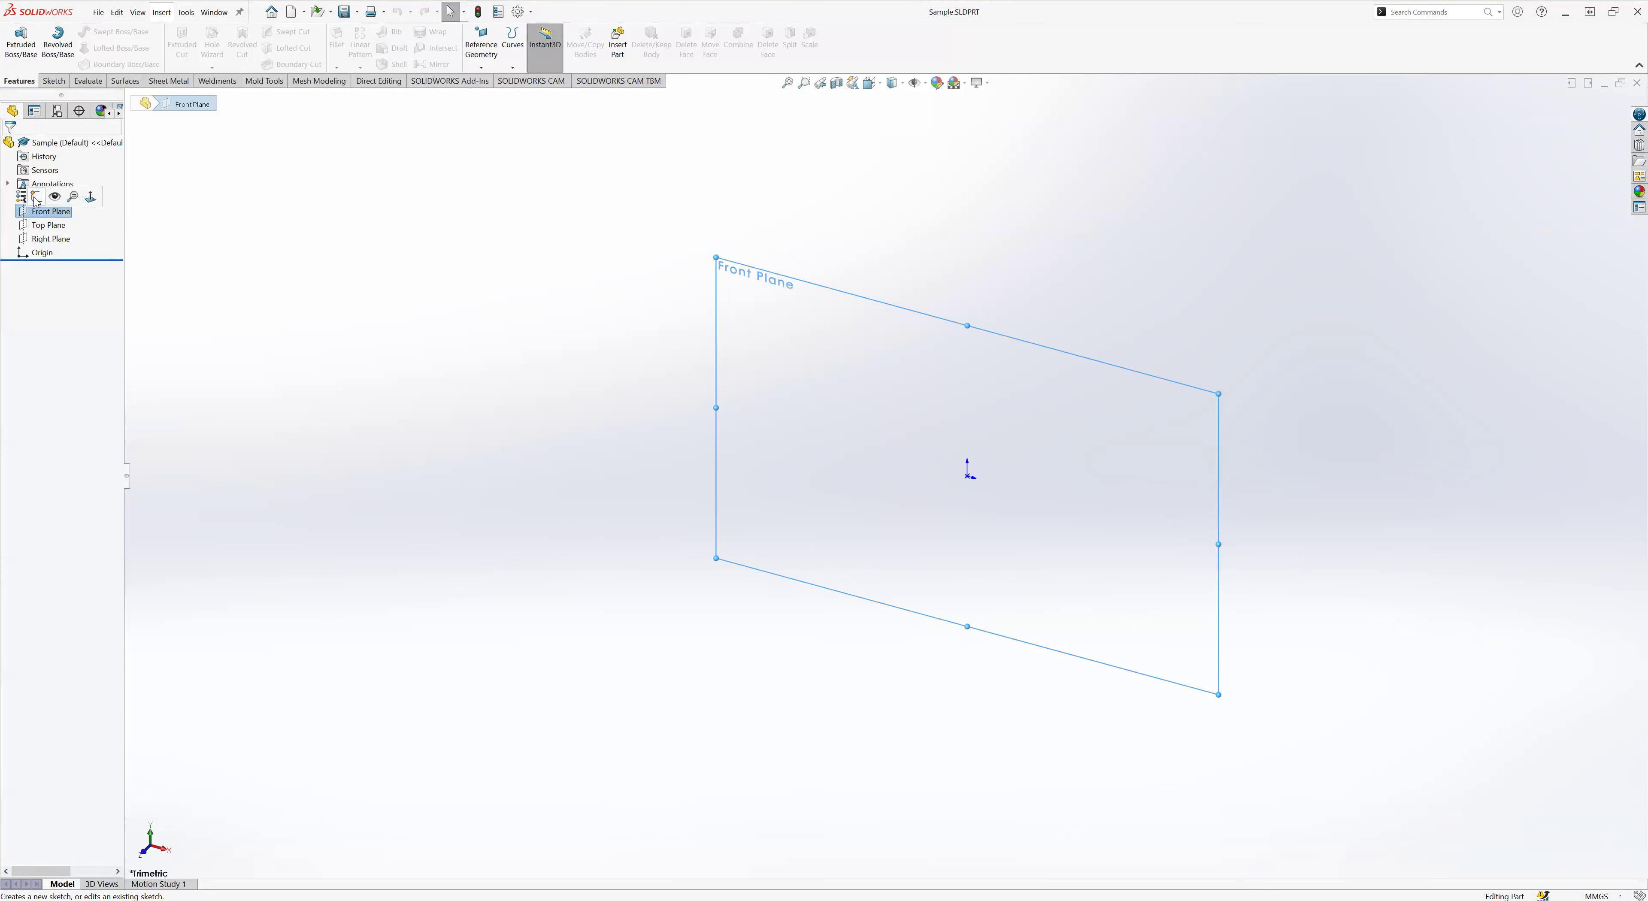
{"action": "left_click", "coordinate": [35, 197]}
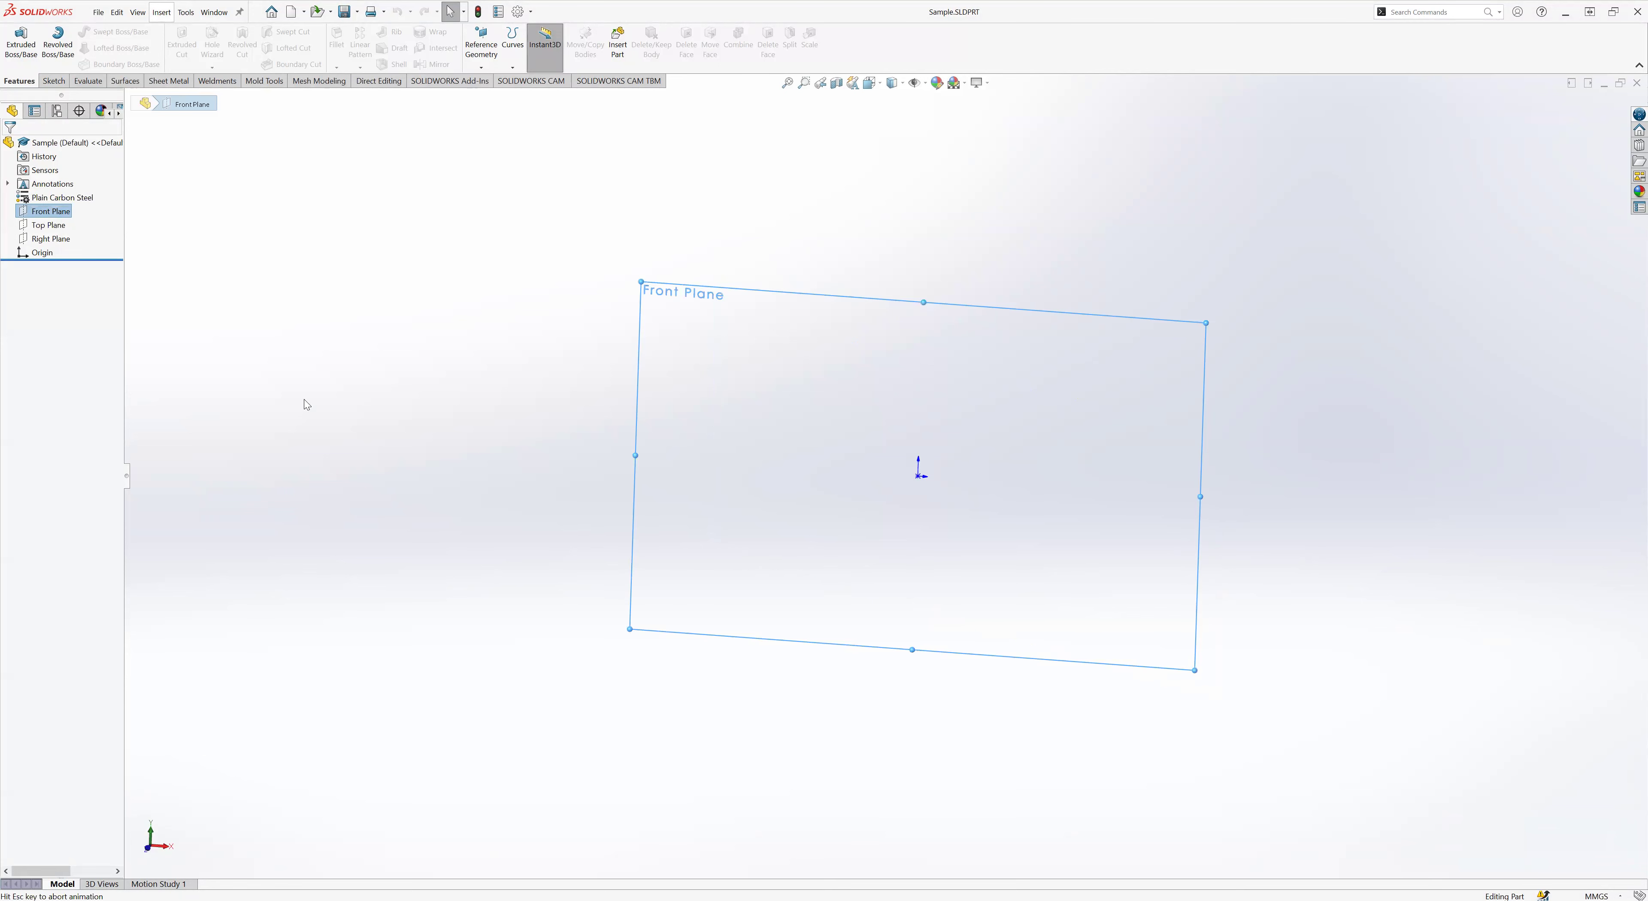
{"action": "left_click", "coordinate": [77, 31]}
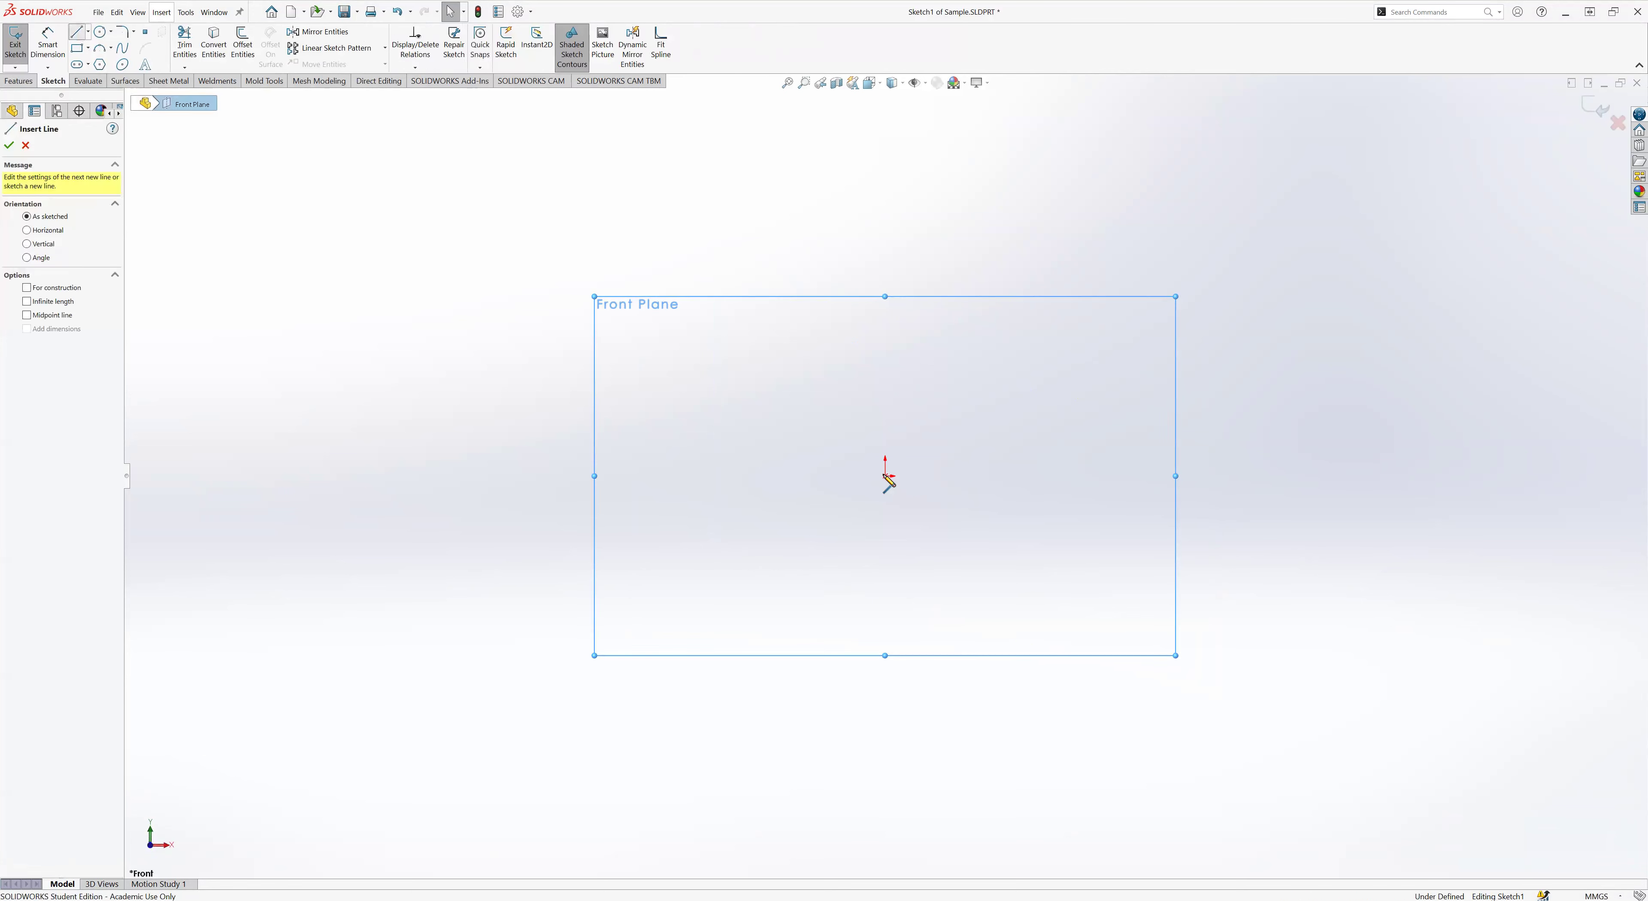
{"action": "left_click", "coordinate": [884, 282]}
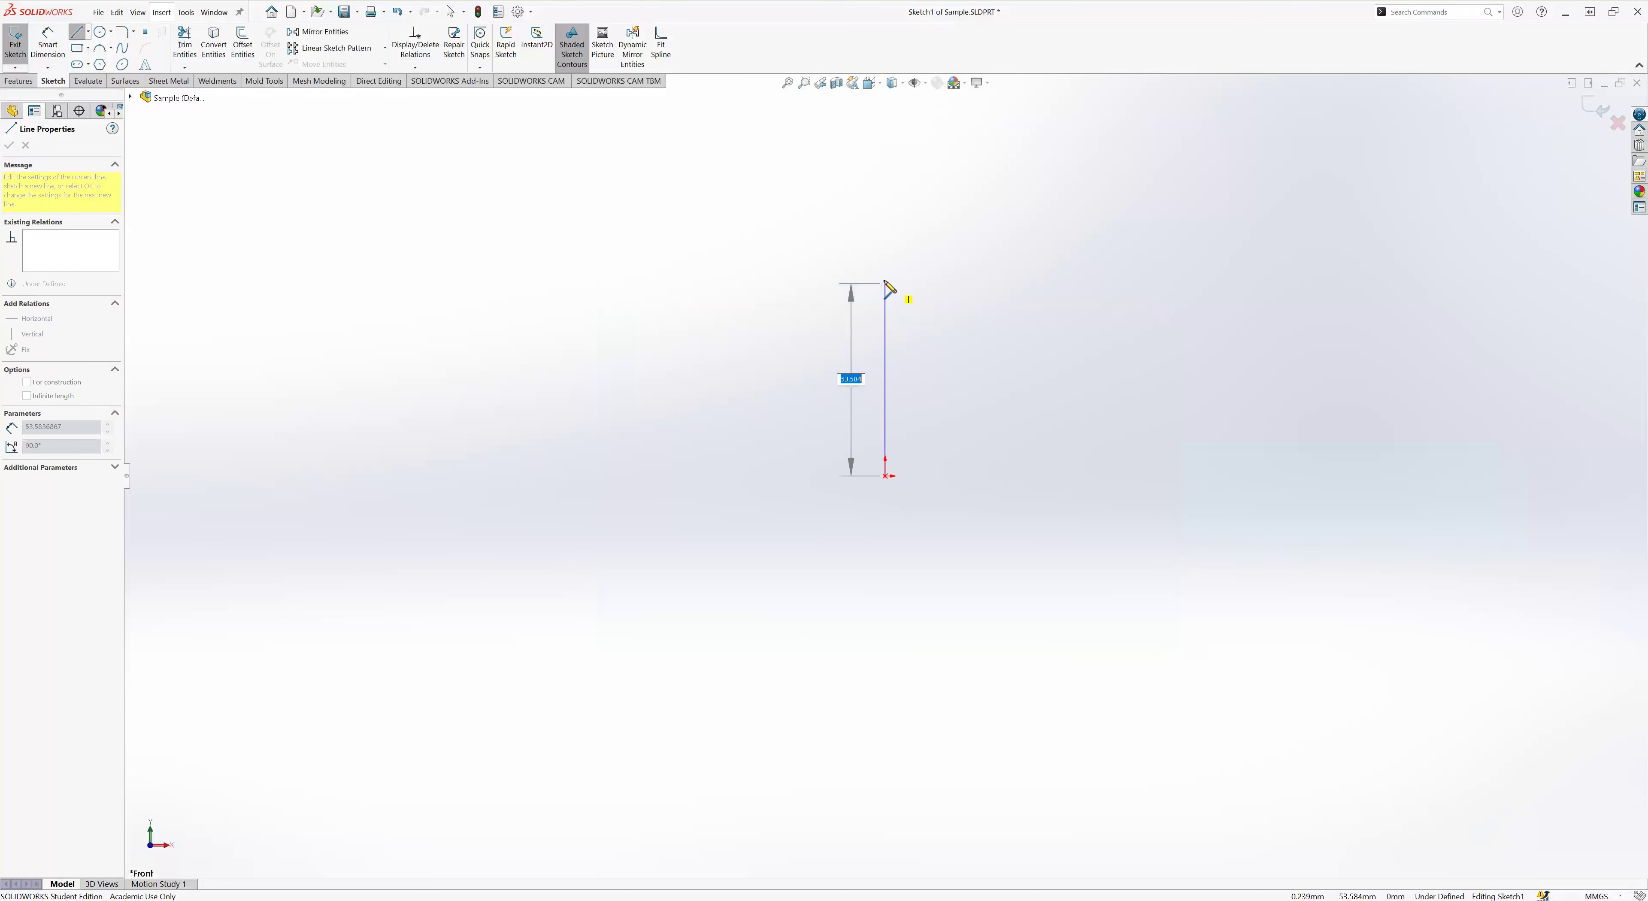
{"action": "left_click", "coordinate": [929, 281]}
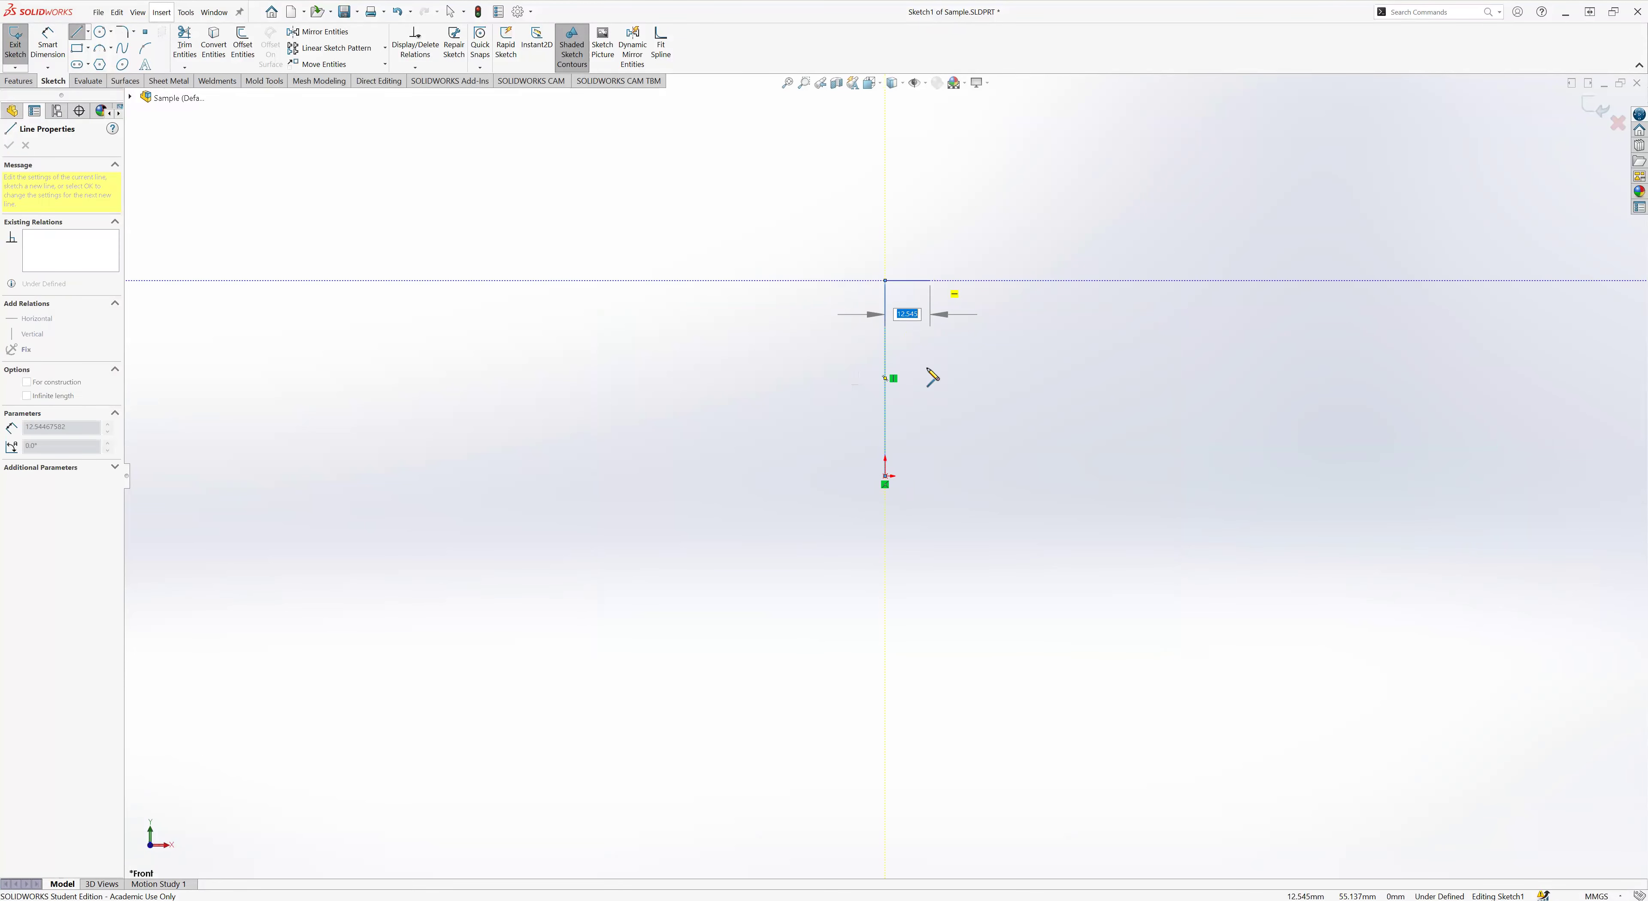
{"action": "left_click", "coordinate": [931, 443]}
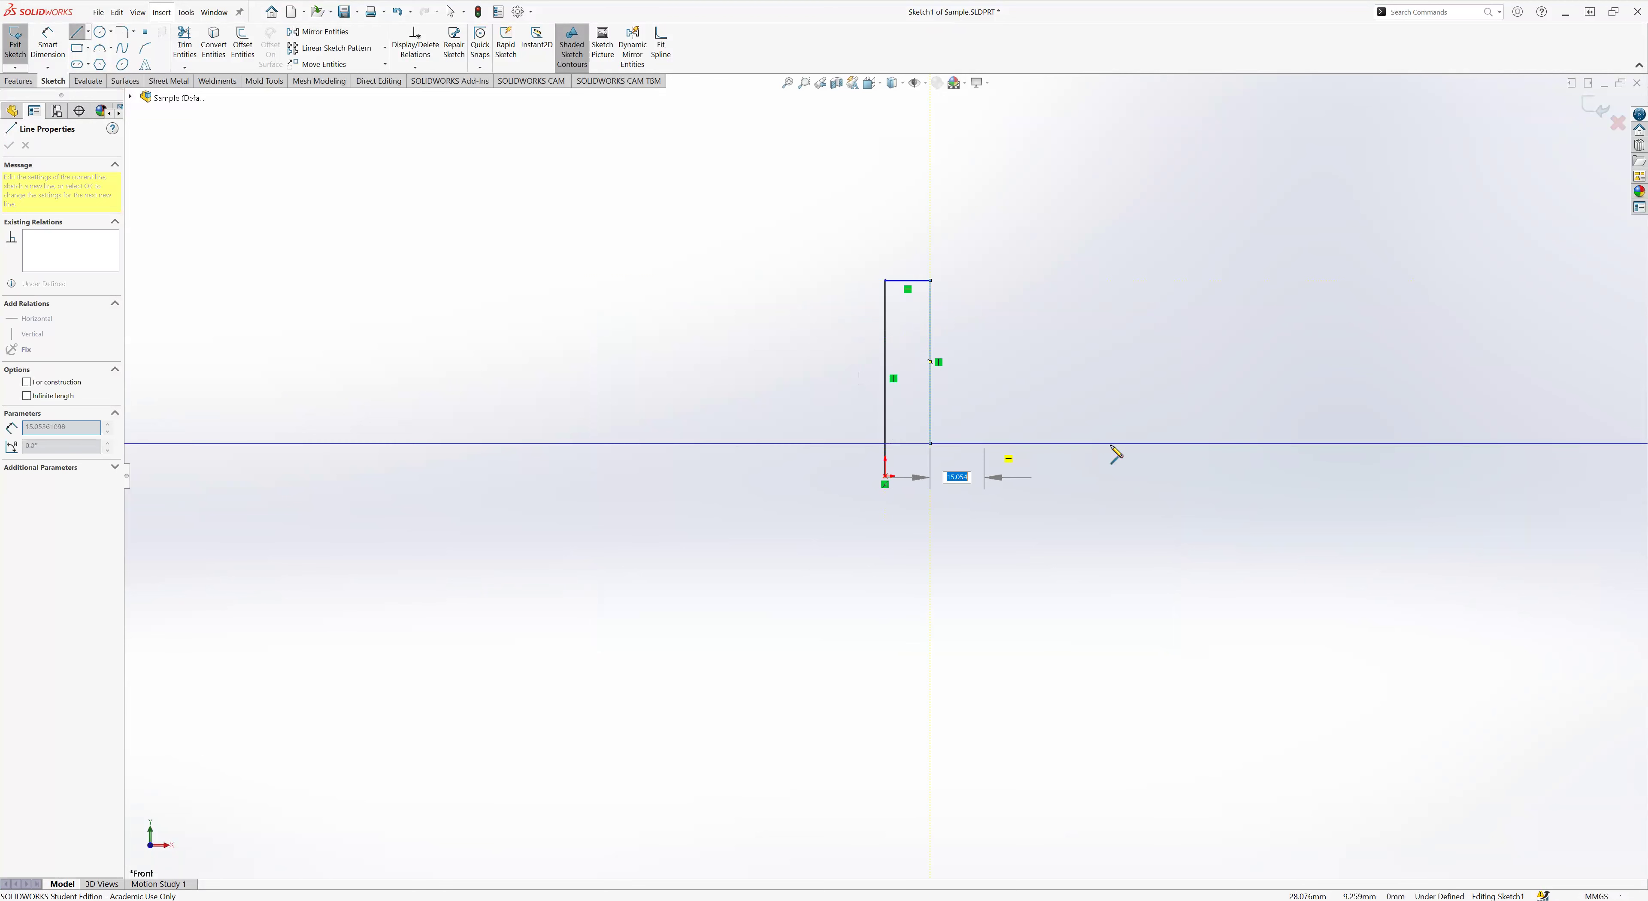
{"action": "left_click", "coordinate": [1145, 477]}
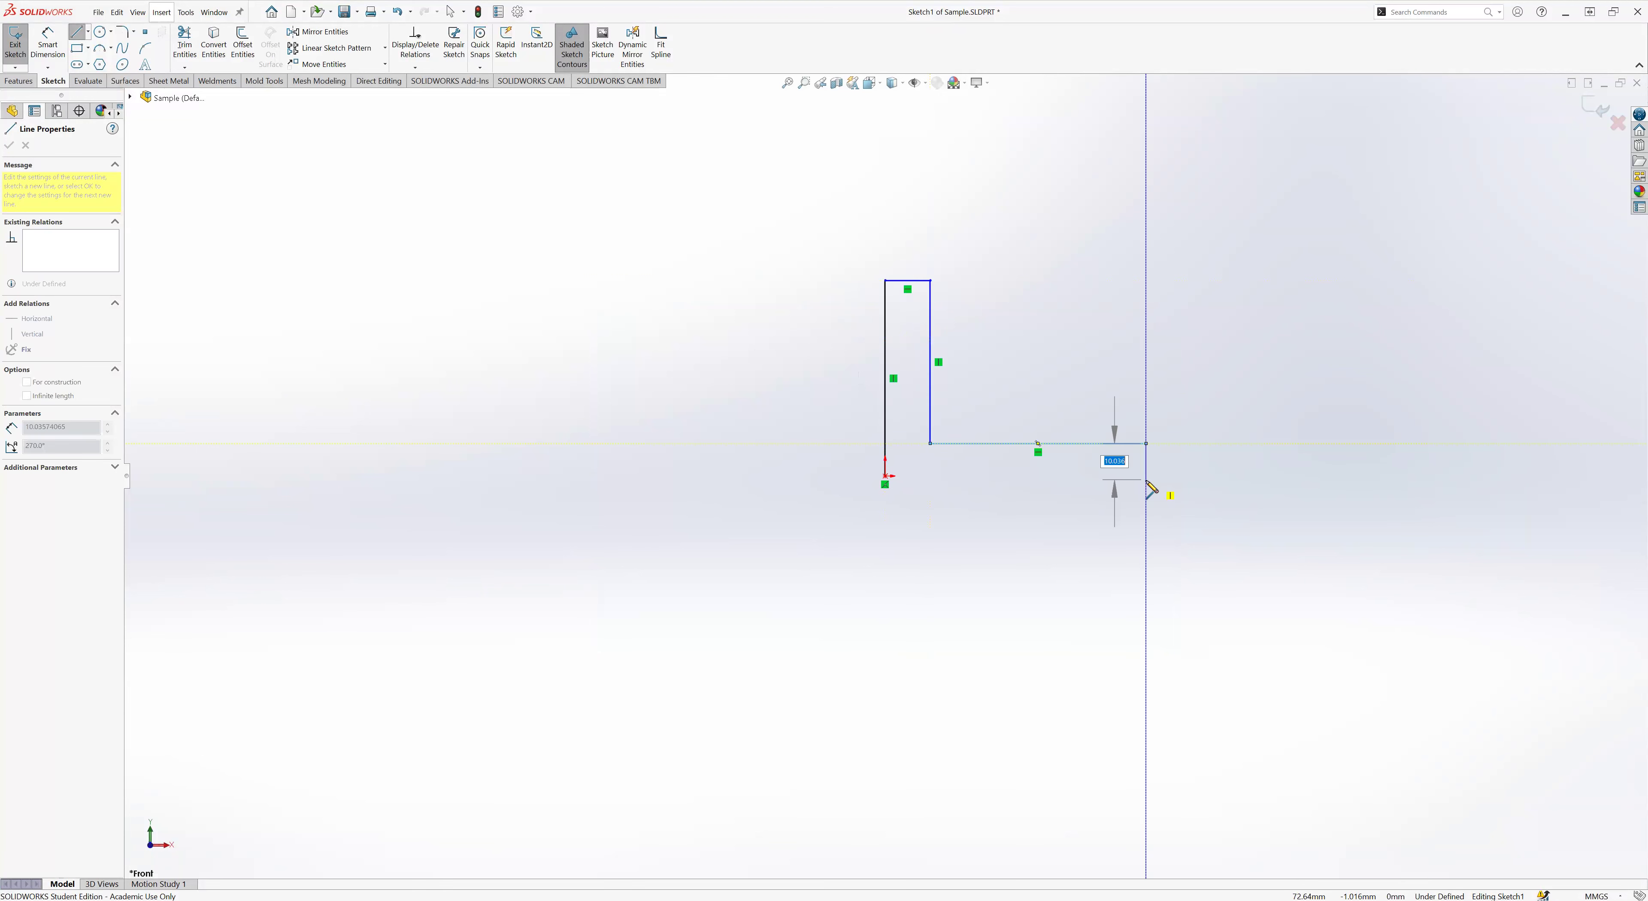
{"action": "left_click", "coordinate": [1145, 475]}
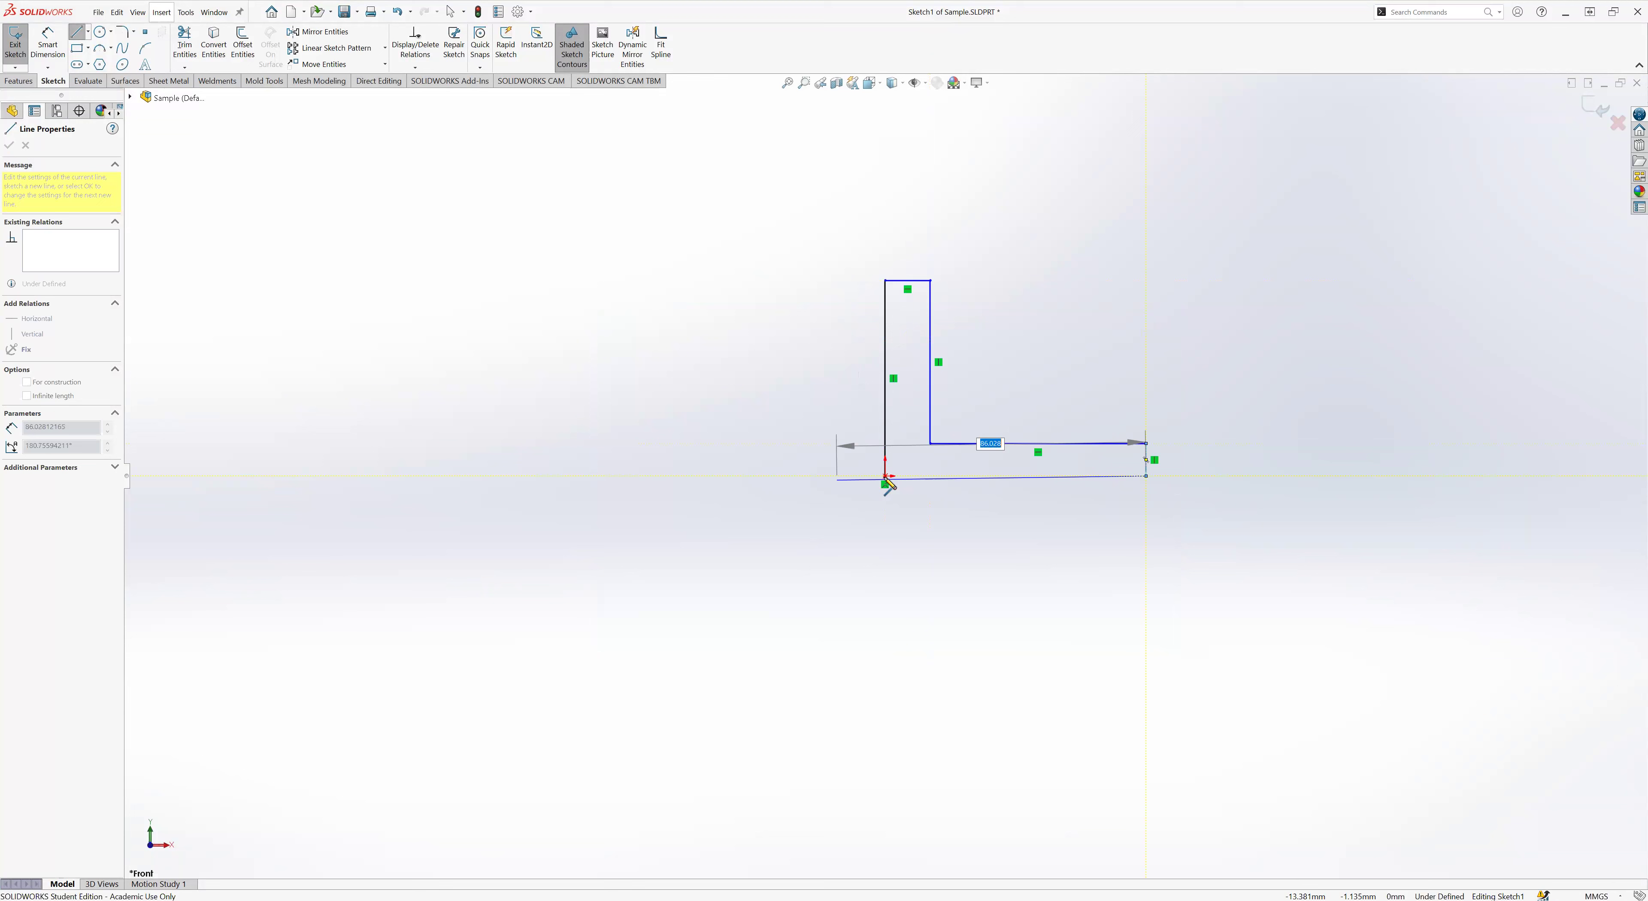
{"action": "left_click", "coordinate": [885, 477]}
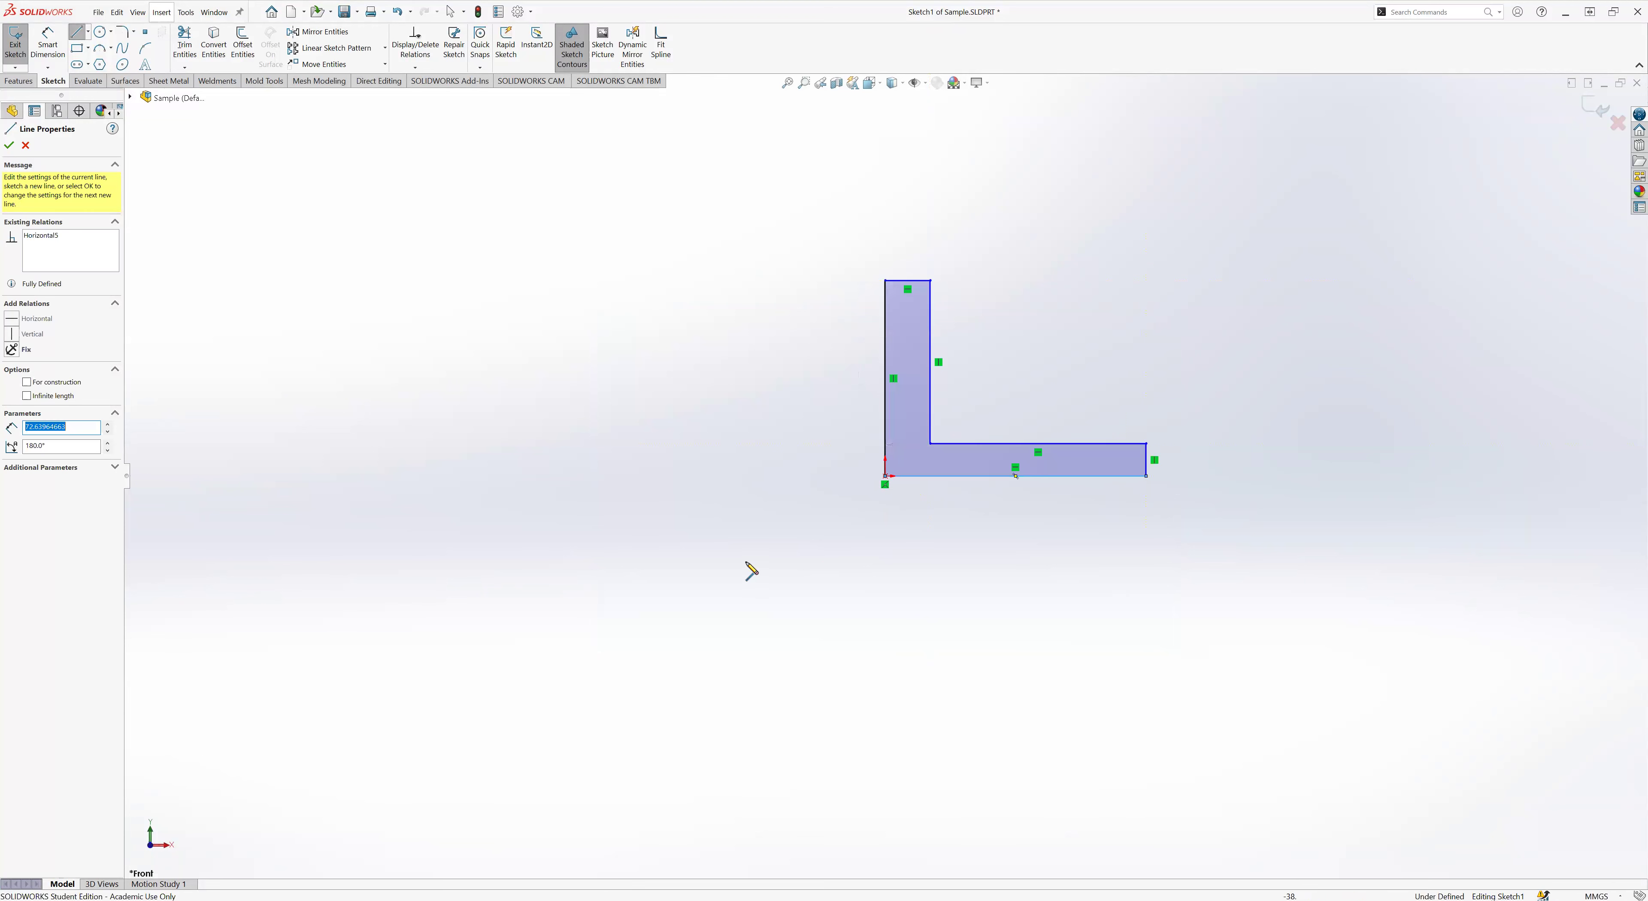
{"action": "key", "text": "Escape"}
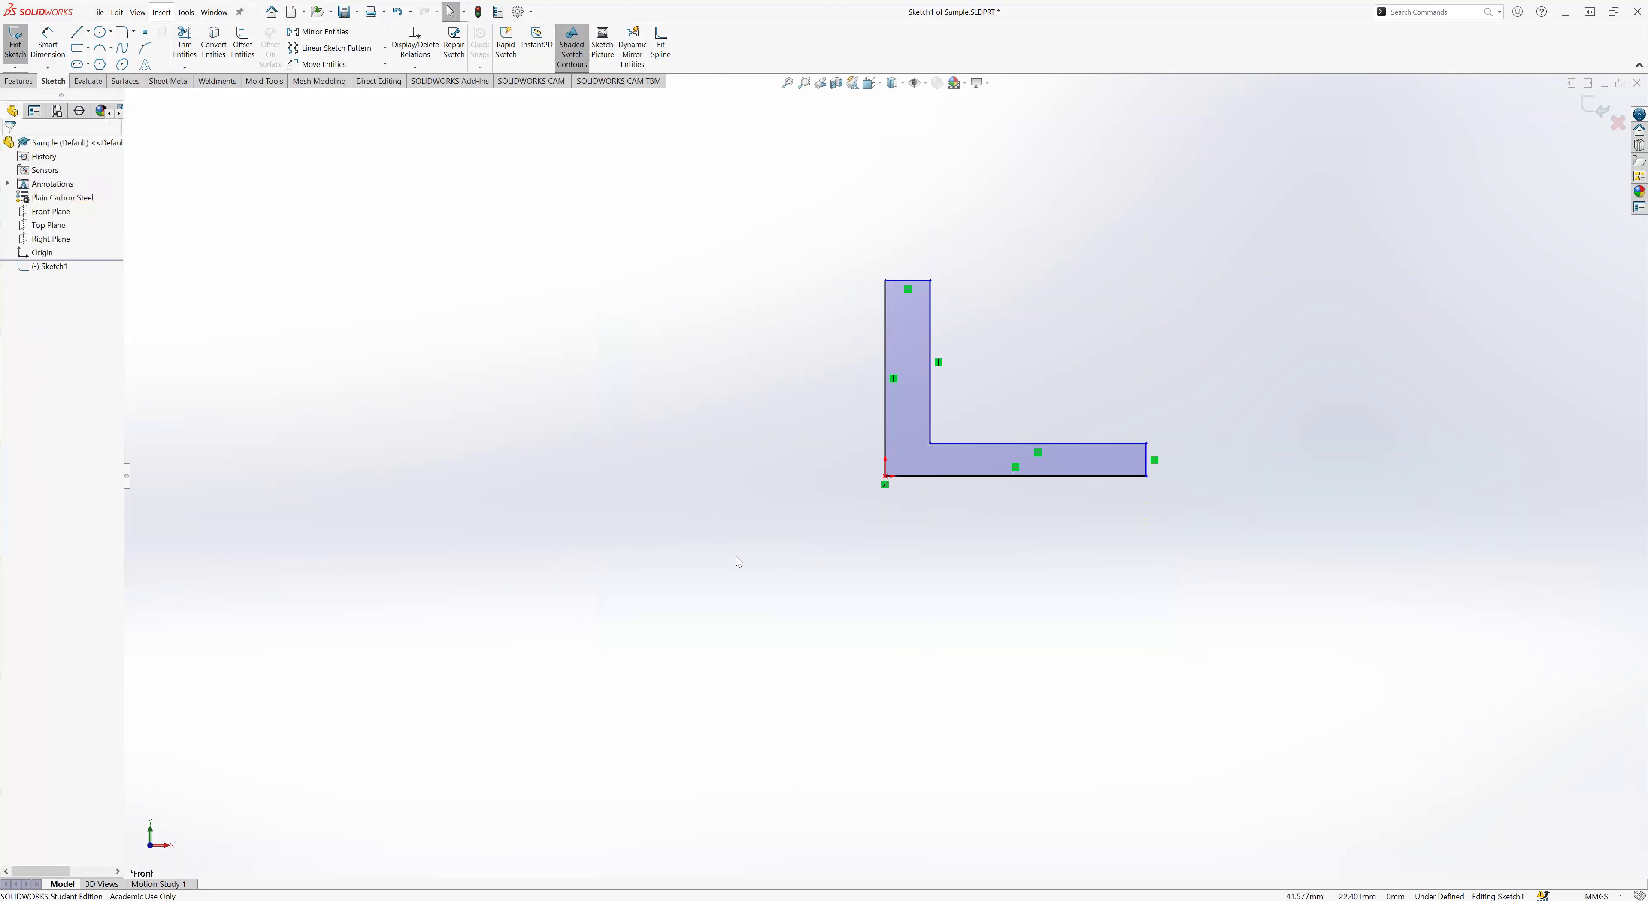
- Make the L profile's two short end edges equal in length, and its two long outer edges equal in length
{"action": "left_click", "coordinate": [922, 282]}
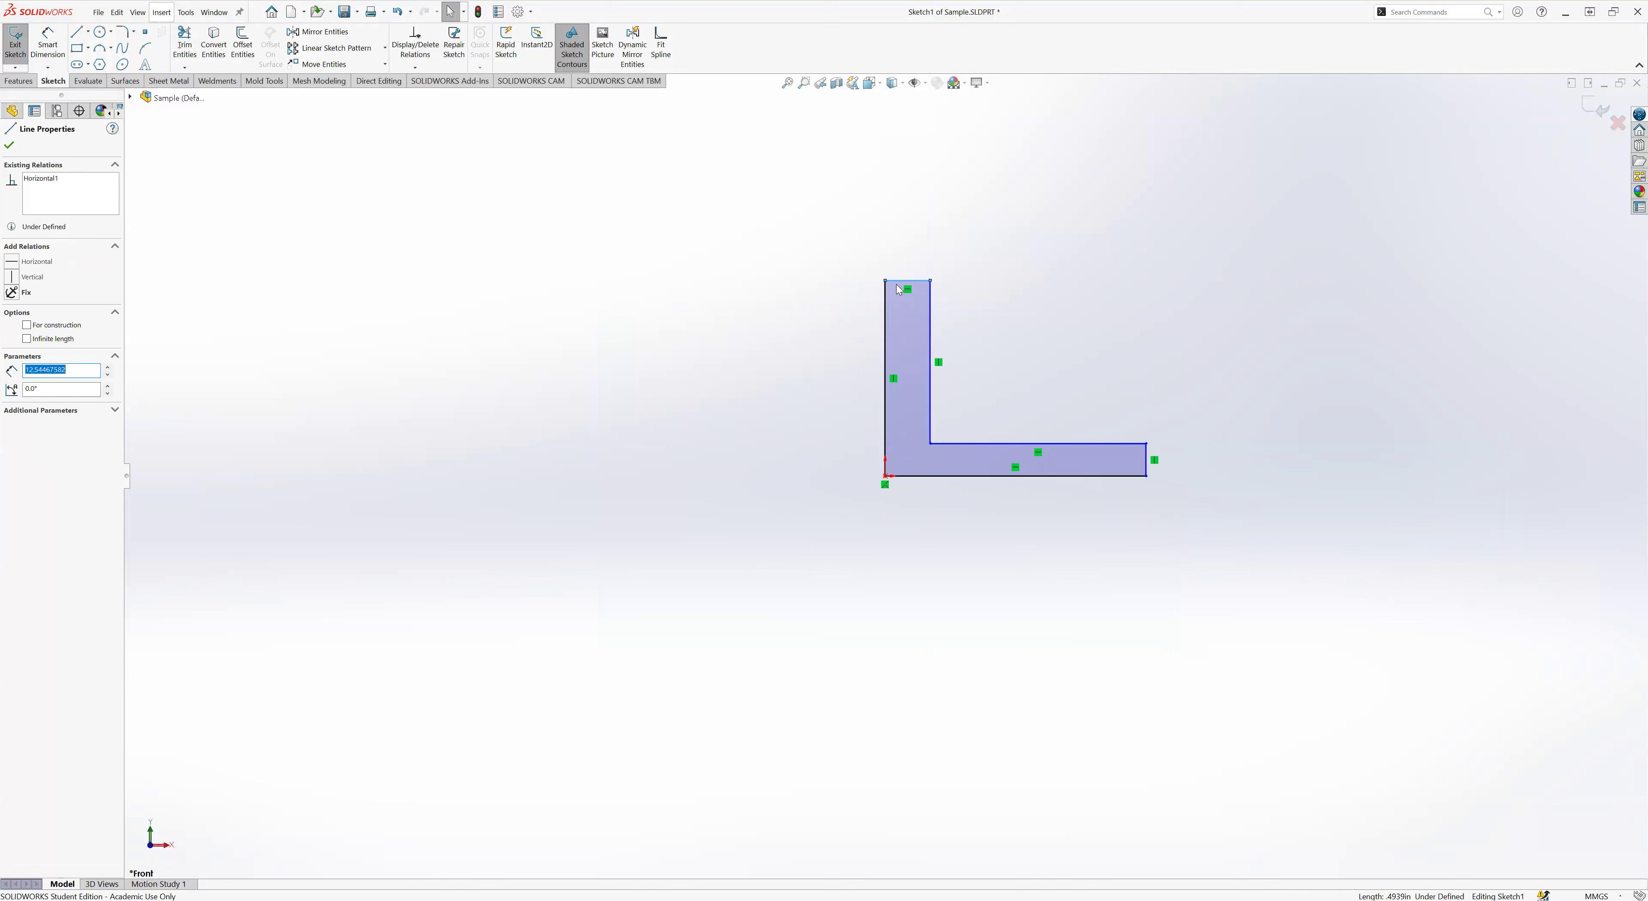
{"action": "left_click", "coordinate": [1146, 470], "text": "ctrl"}
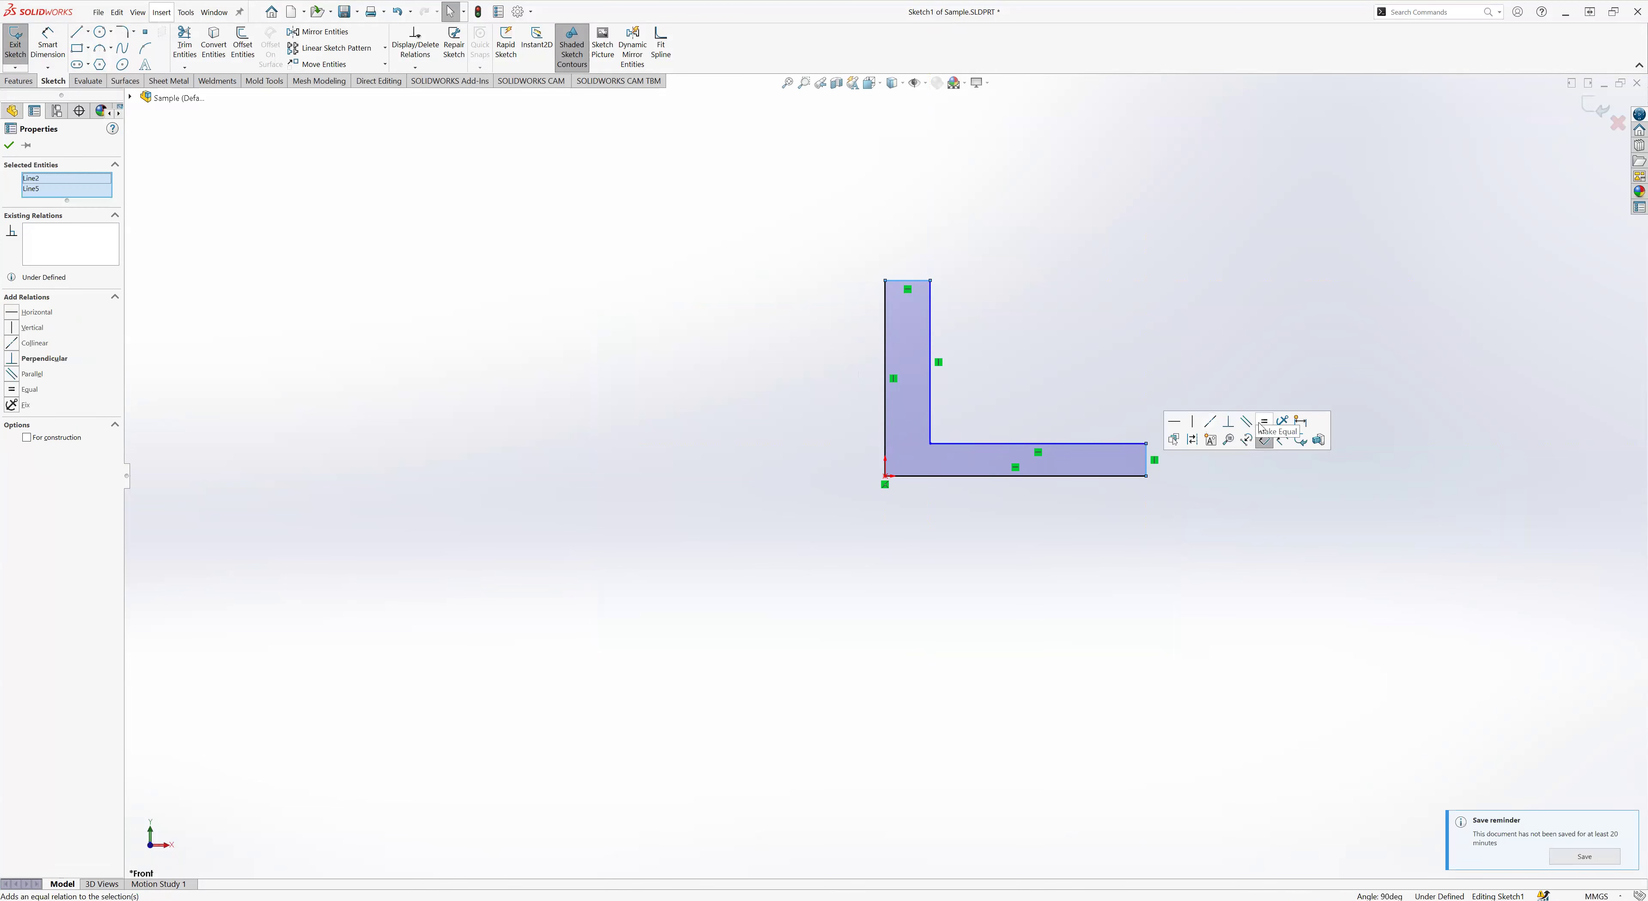
{"action": "left_click", "coordinate": [1264, 421]}
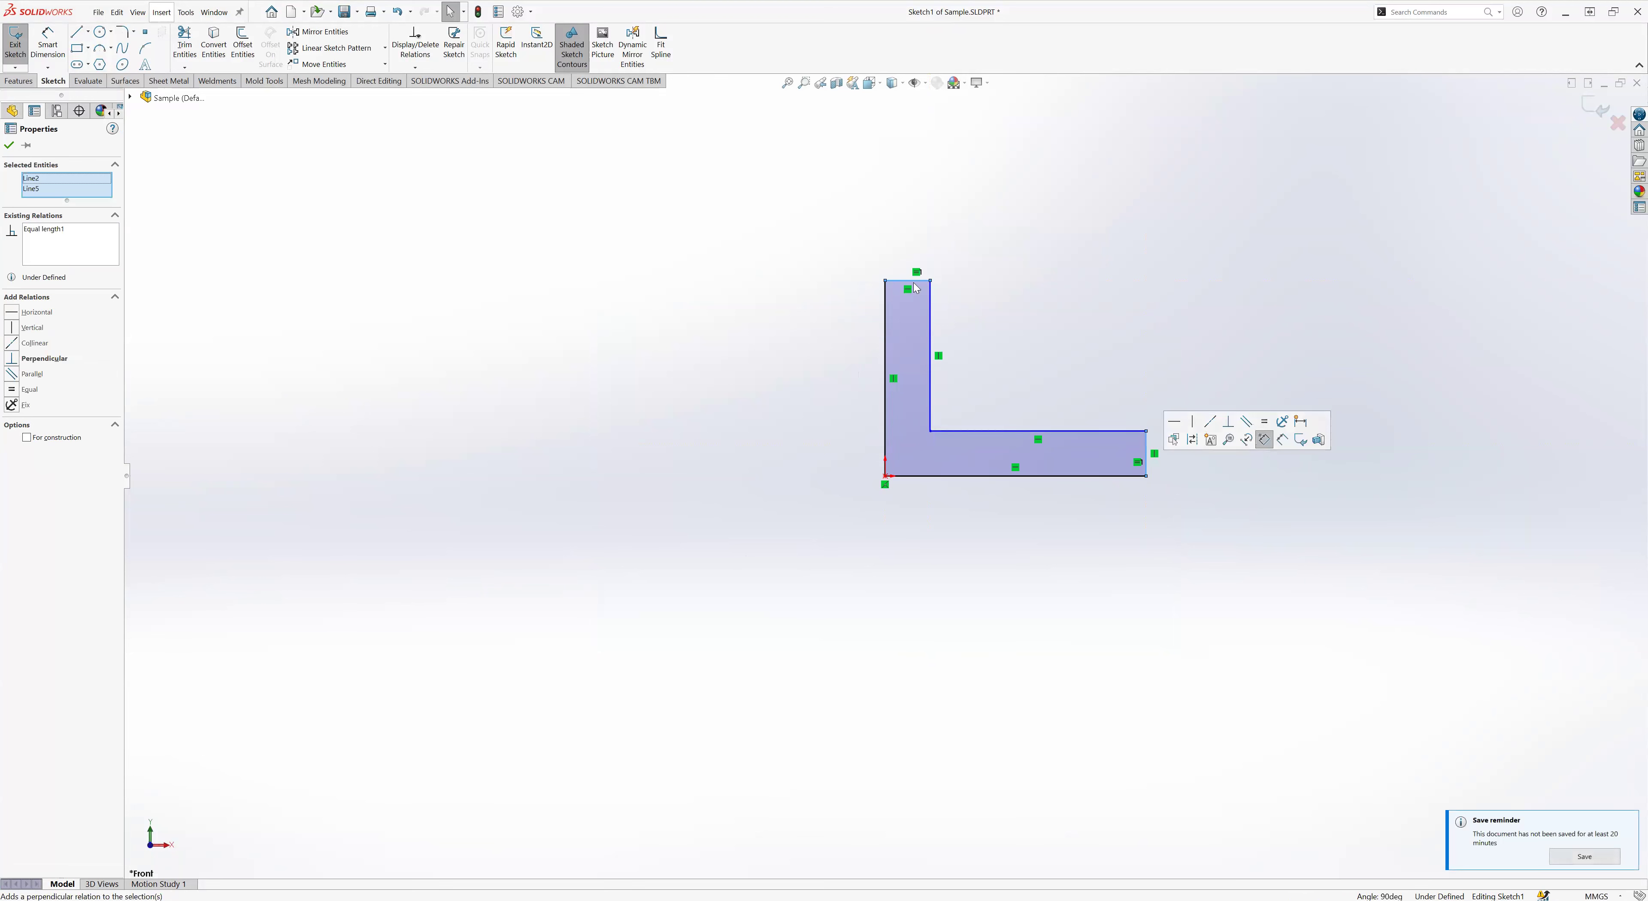
{"action": "left_click", "coordinate": [885, 334]}
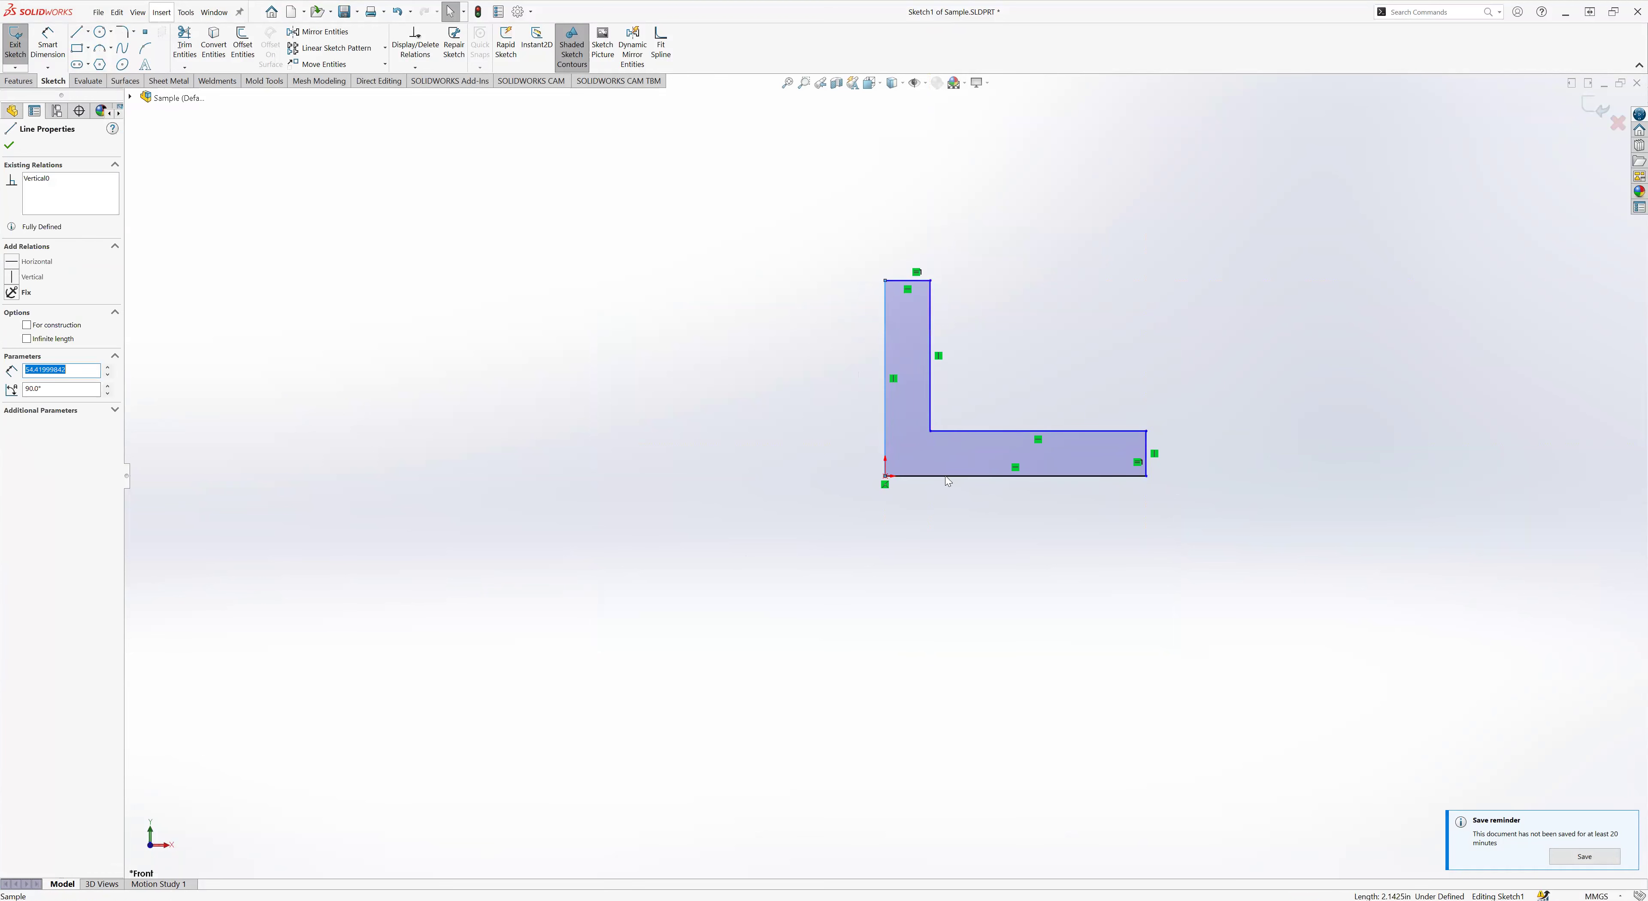
{"action": "left_click", "coordinate": [947, 477], "text": "ctrl"}
{"action": "left_click", "coordinate": [1062, 429]}
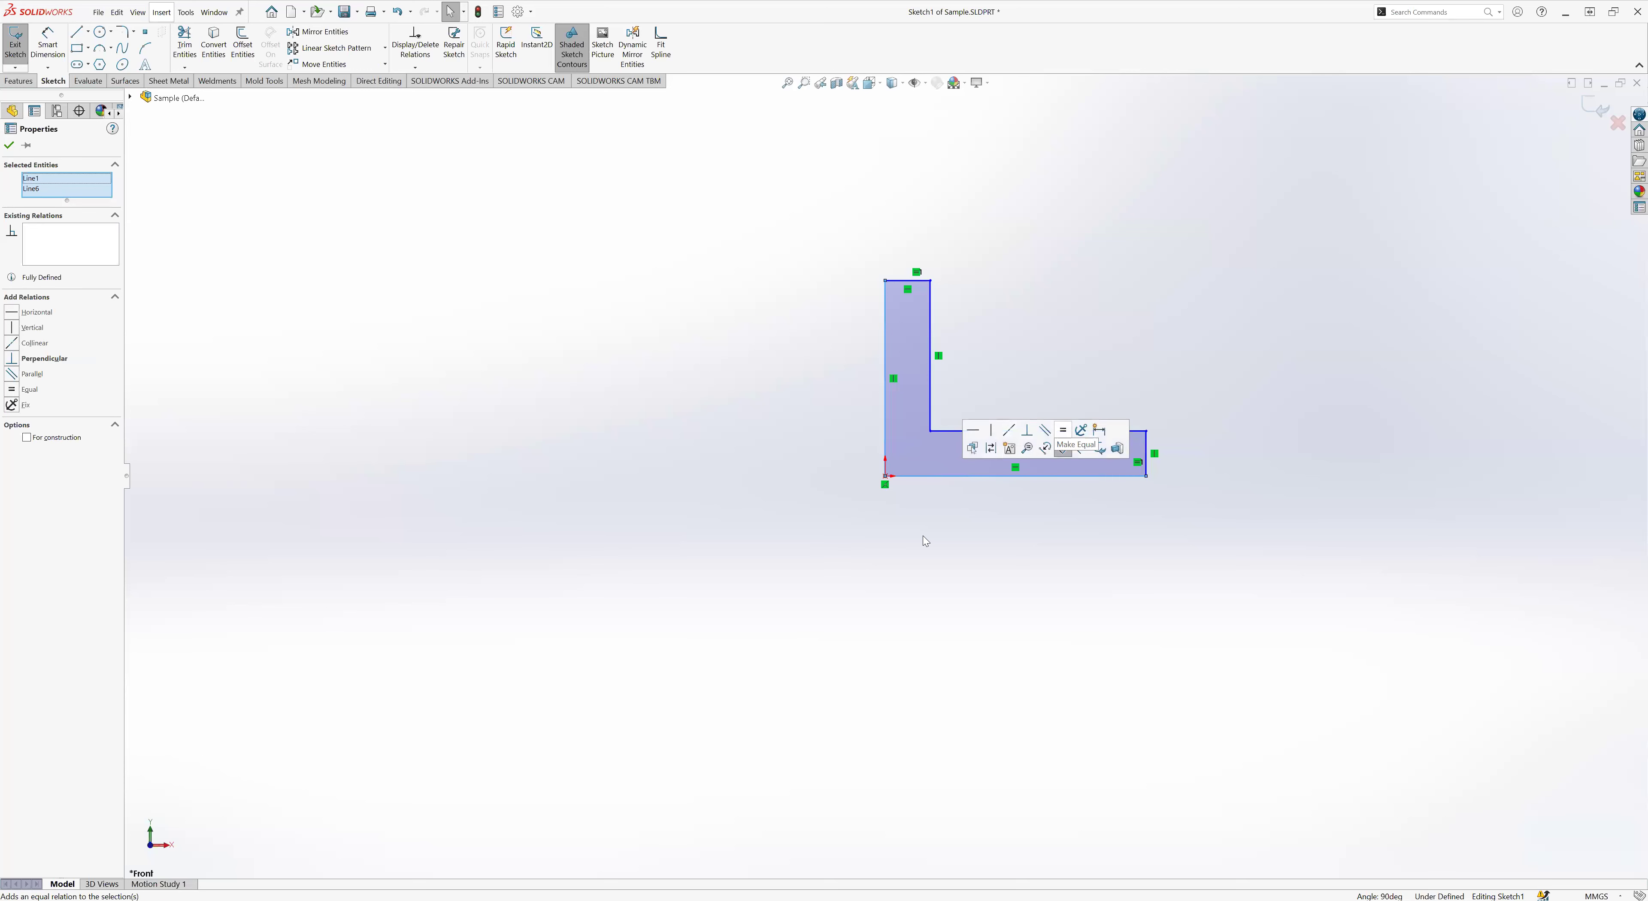
{"action": "left_click", "coordinate": [744, 614]}
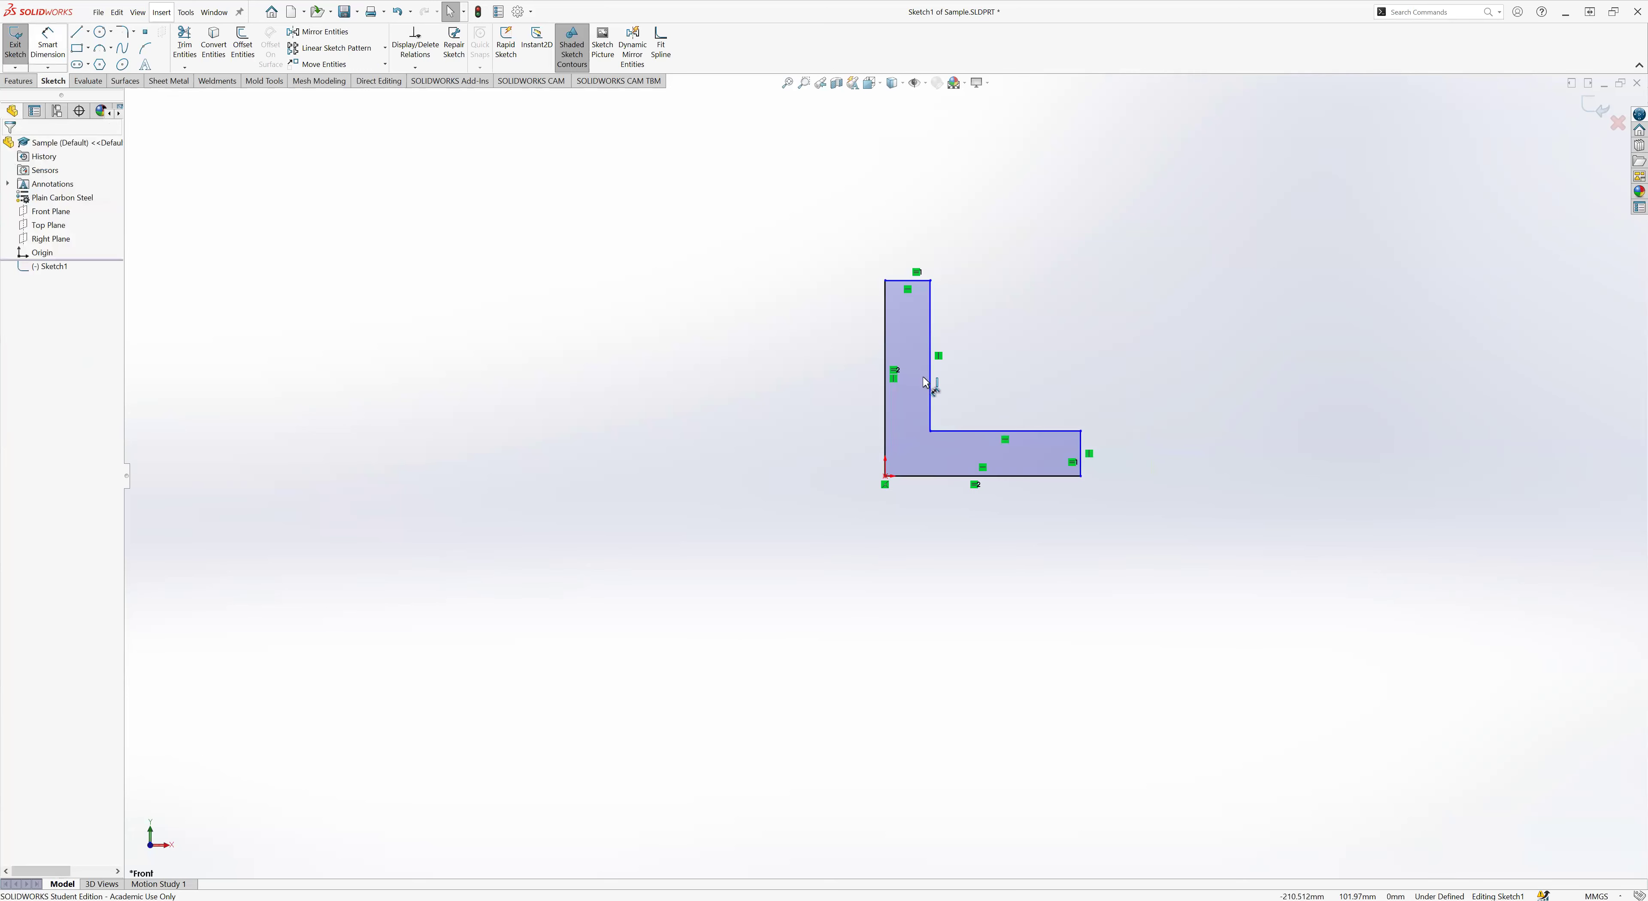
- Dimension the L profile's vertical outer edge to 100 mm and its upper end edge to 10 mm
{"action": "left_click", "coordinate": [884, 334]}
{"action": "left_click", "coordinate": [799, 362]}
{"action": "key", "text": "Escape"}
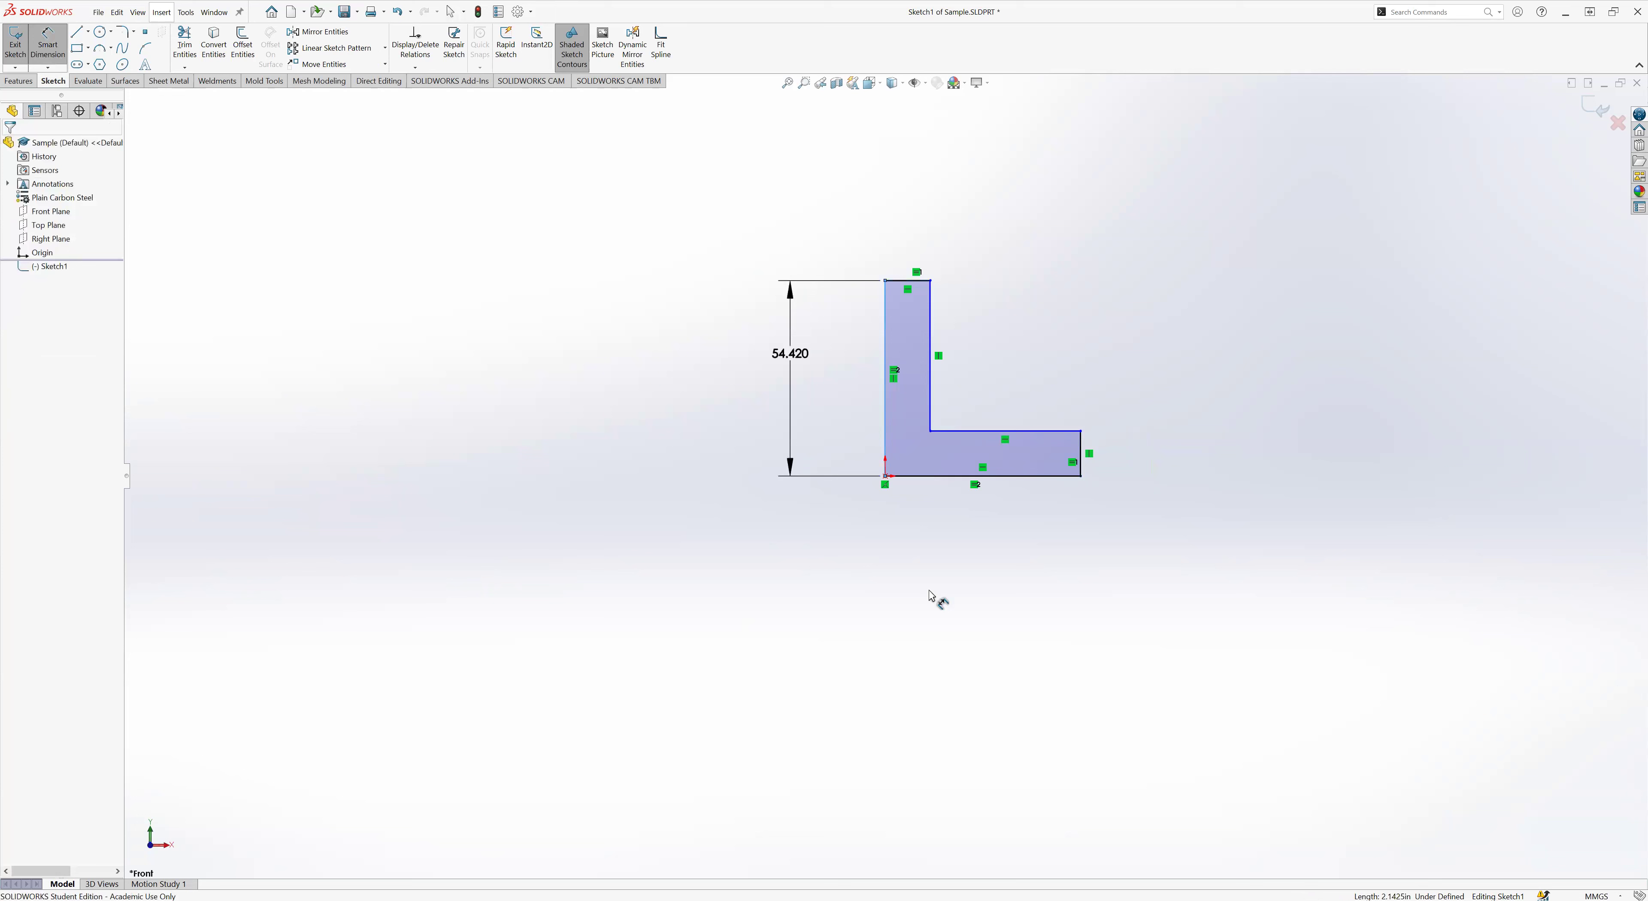
{"action": "key", "text": "Return"}
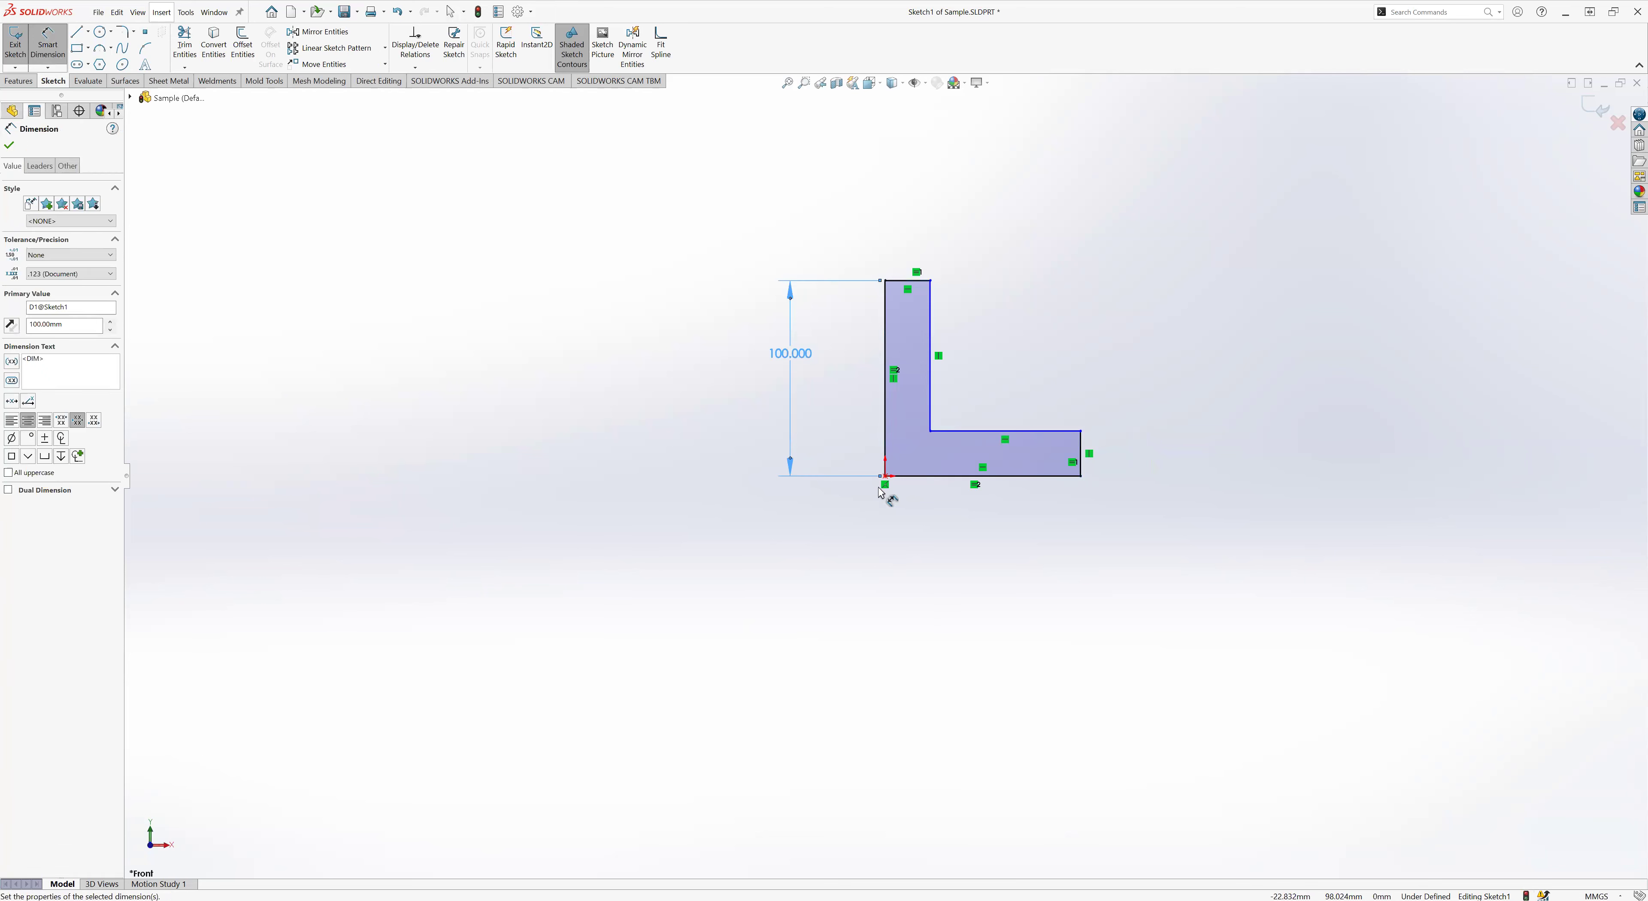
{"action": "left_click", "coordinate": [898, 280]}
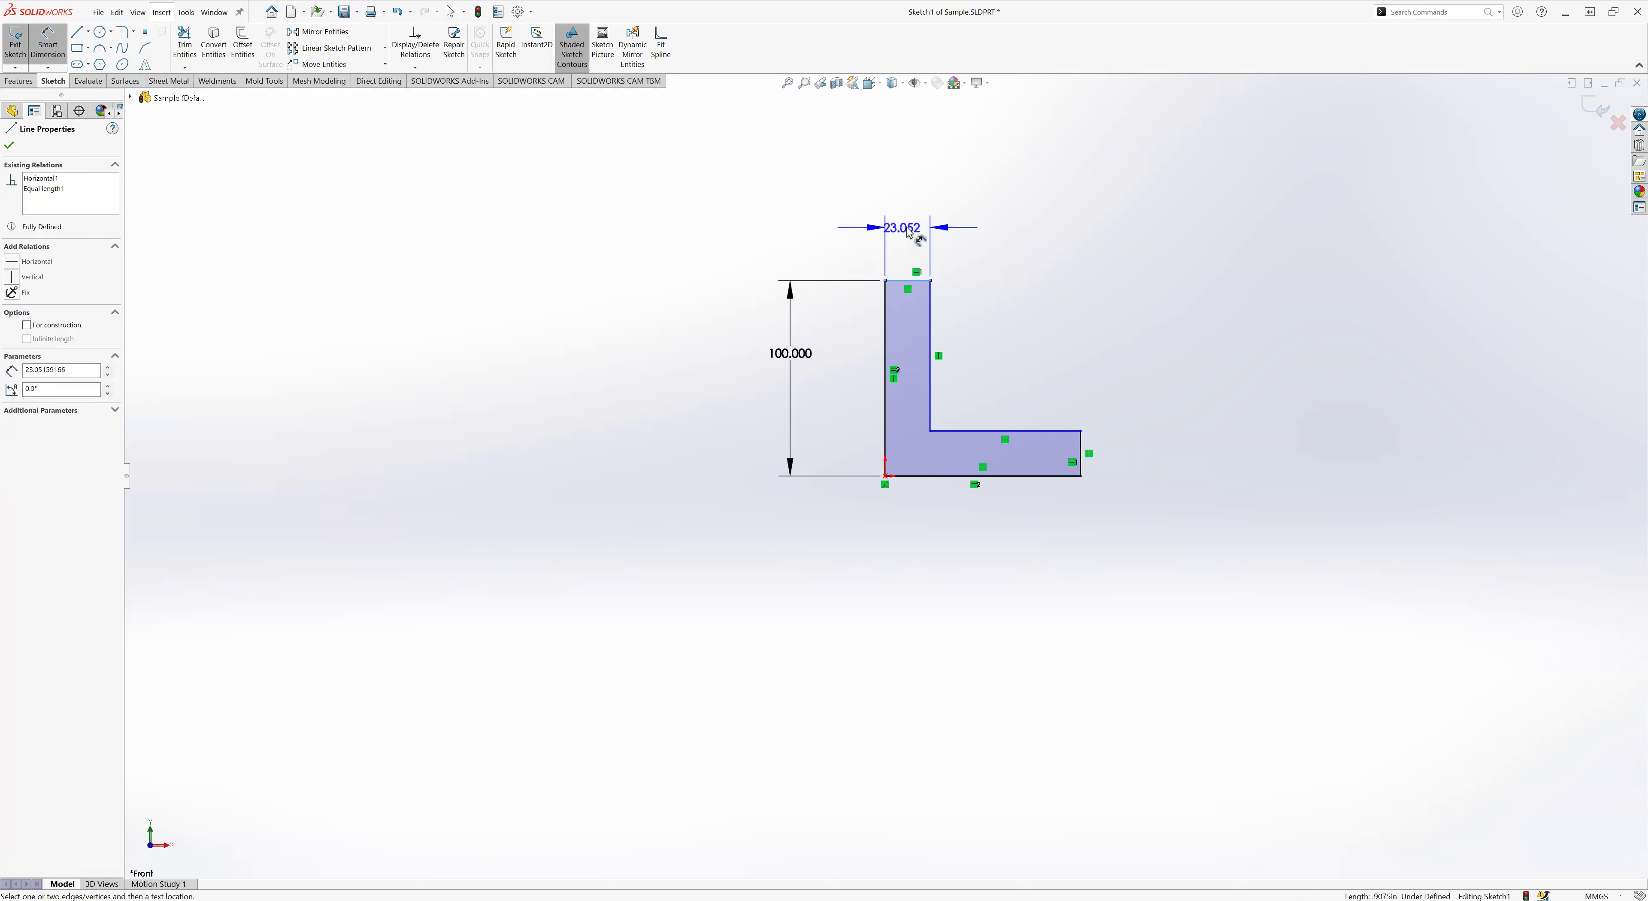
{"action": "left_click", "coordinate": [1028, 319]}
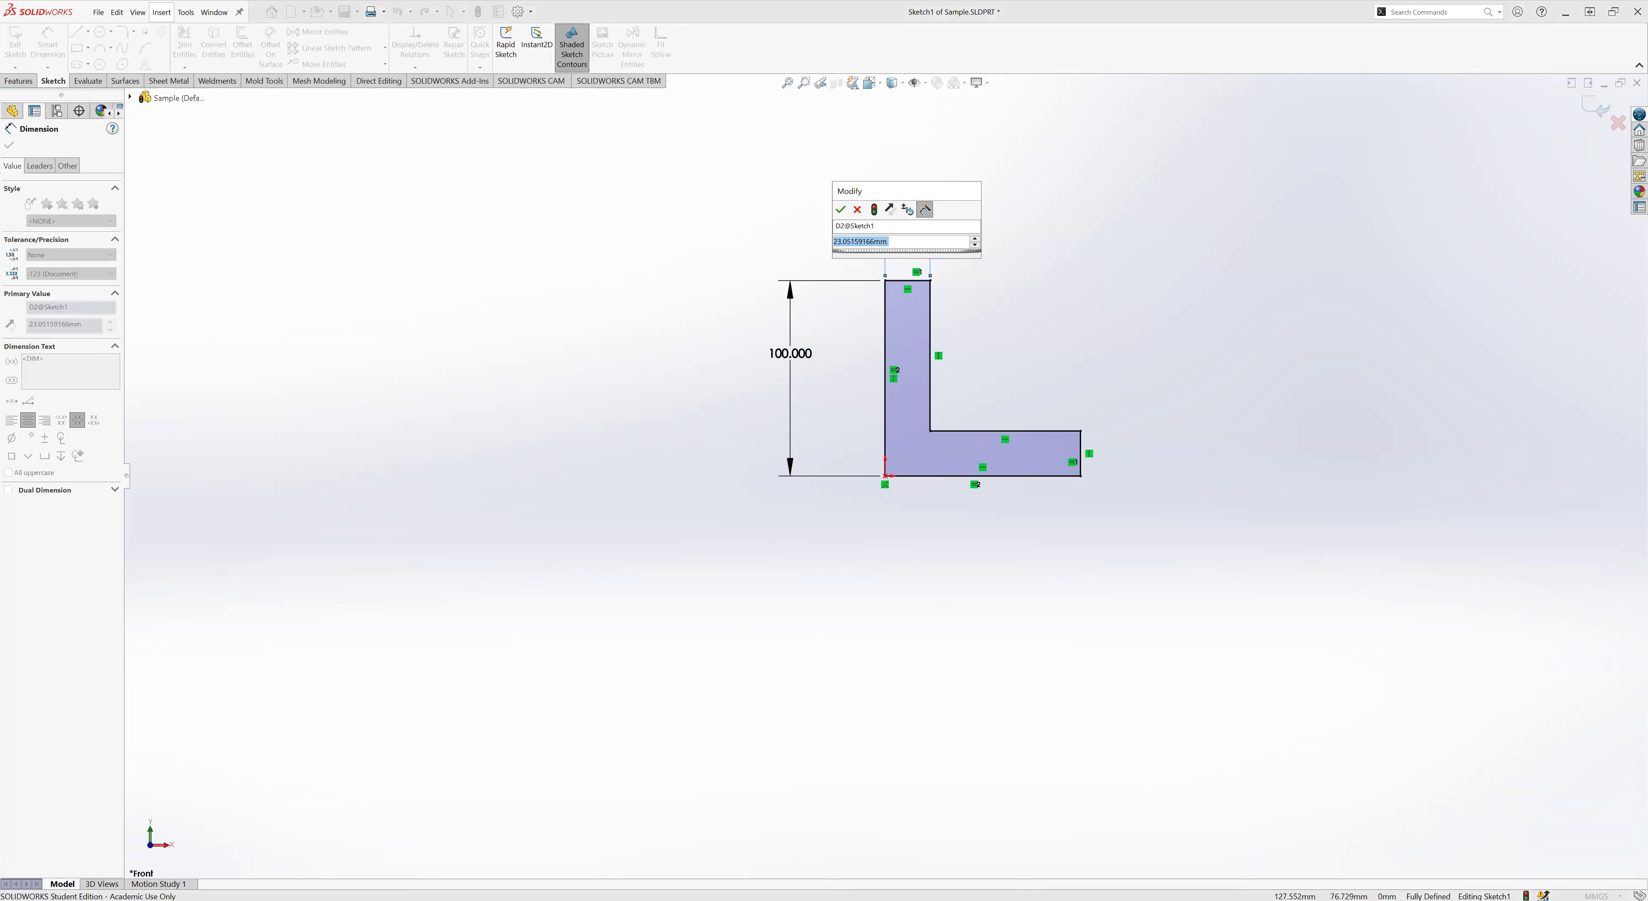
{"action": "type", "text": "10"}
{"action": "key", "text": "Return"}
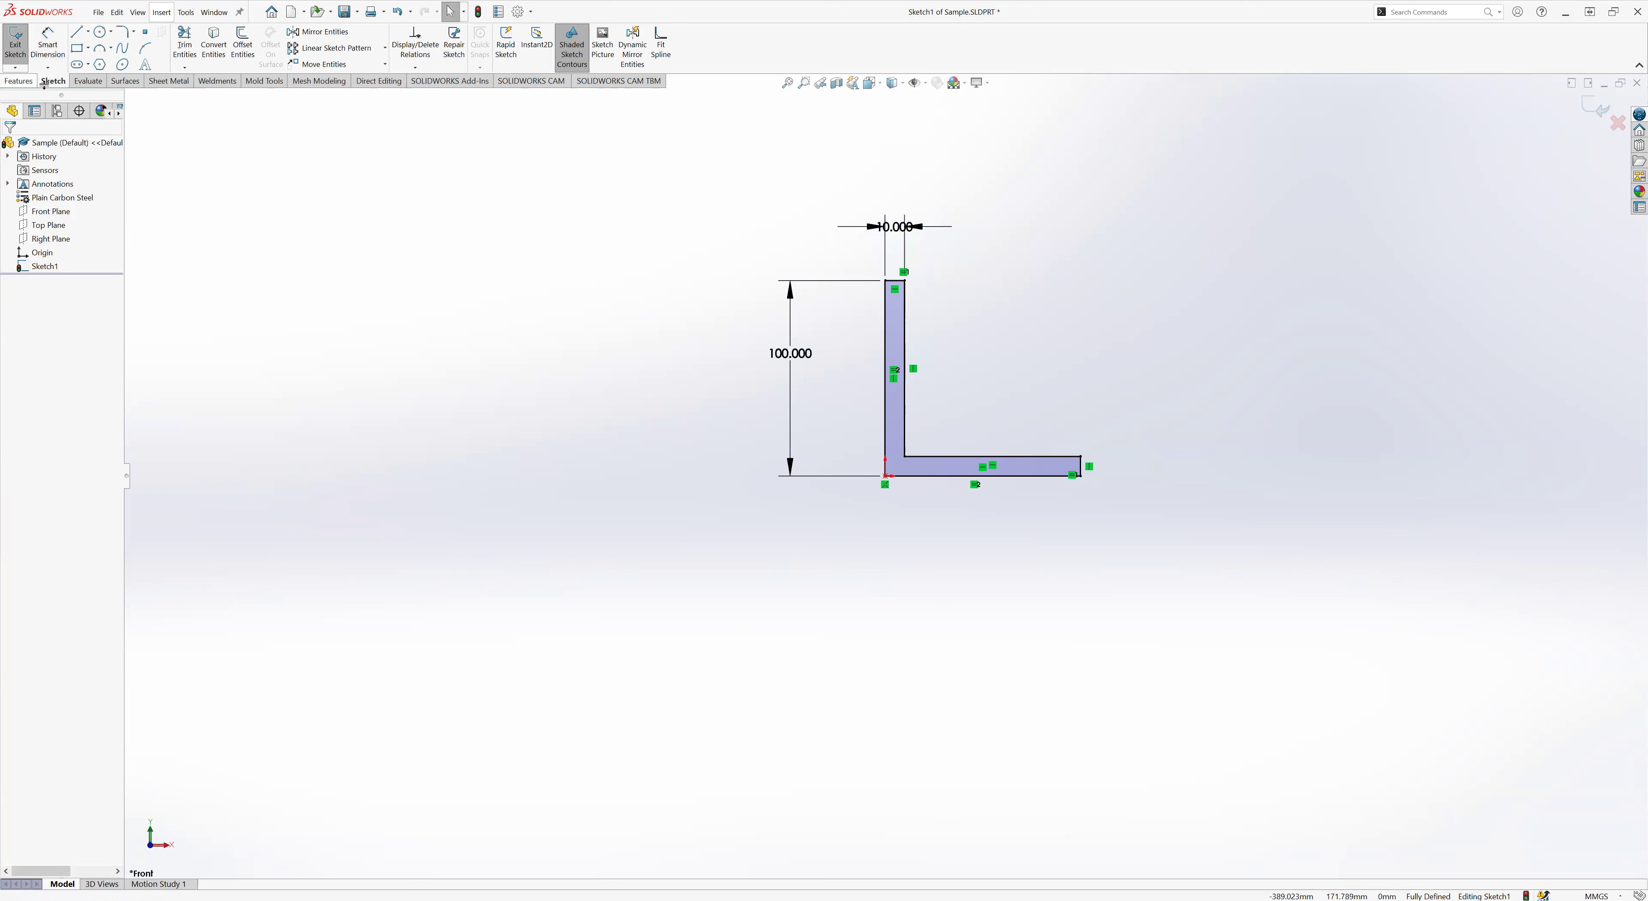
- Extrude the L profile 100 mm with the Mid Plane end condition and save the part
{"action": "left_click", "coordinate": [19, 81]}
{"action": "left_click", "coordinate": [34, 49]}
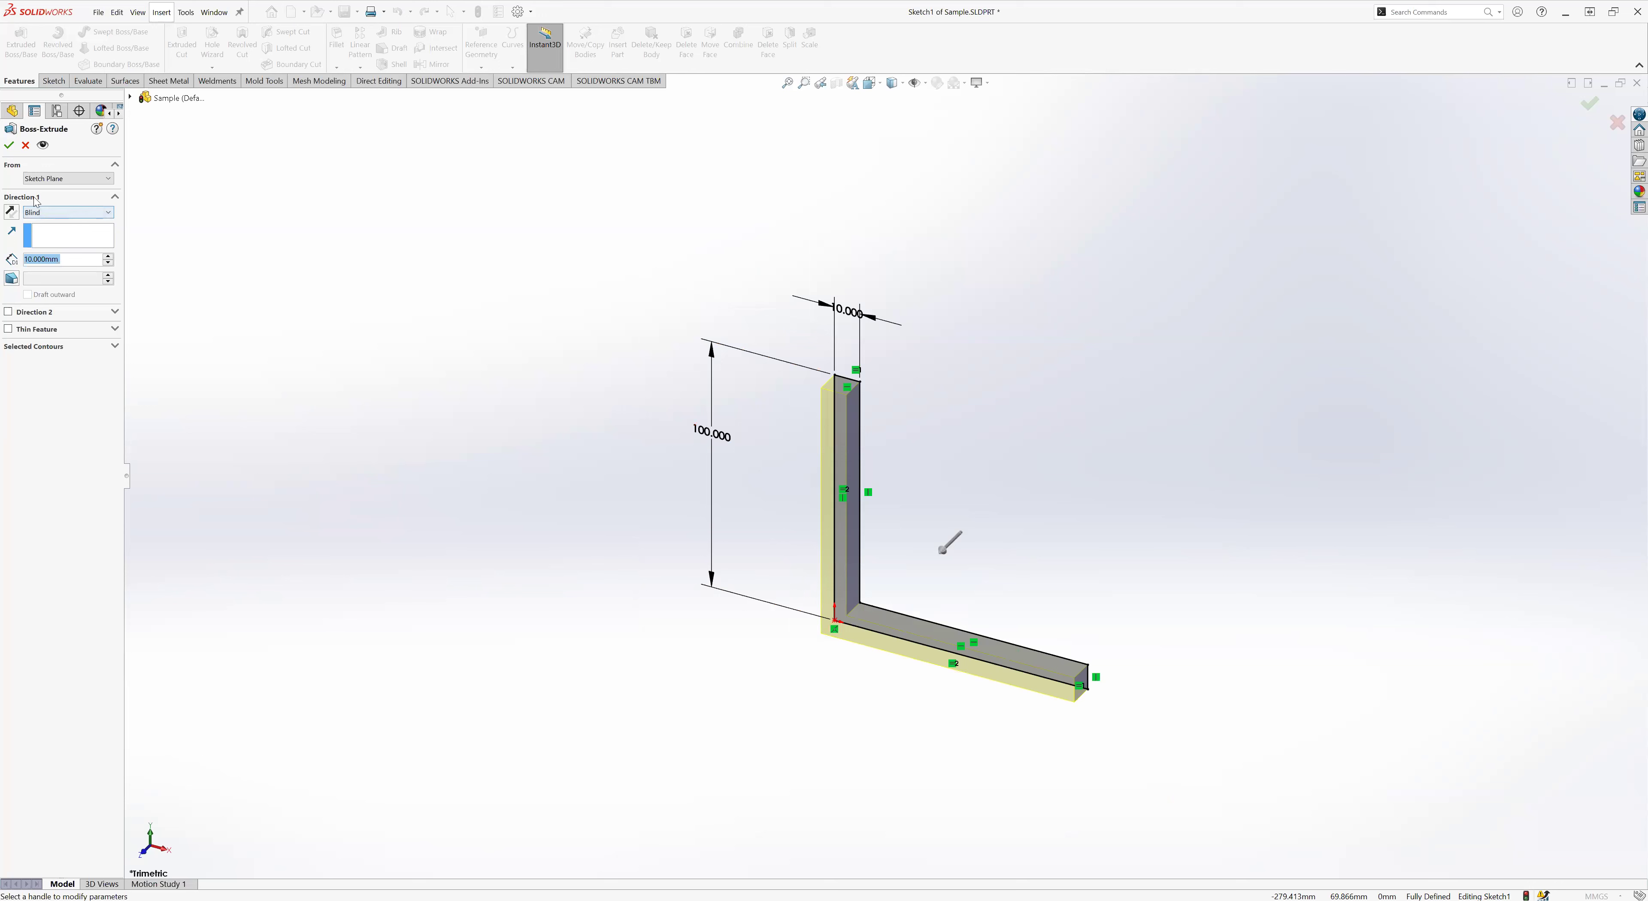
{"action": "left_click", "coordinate": [54, 215]}
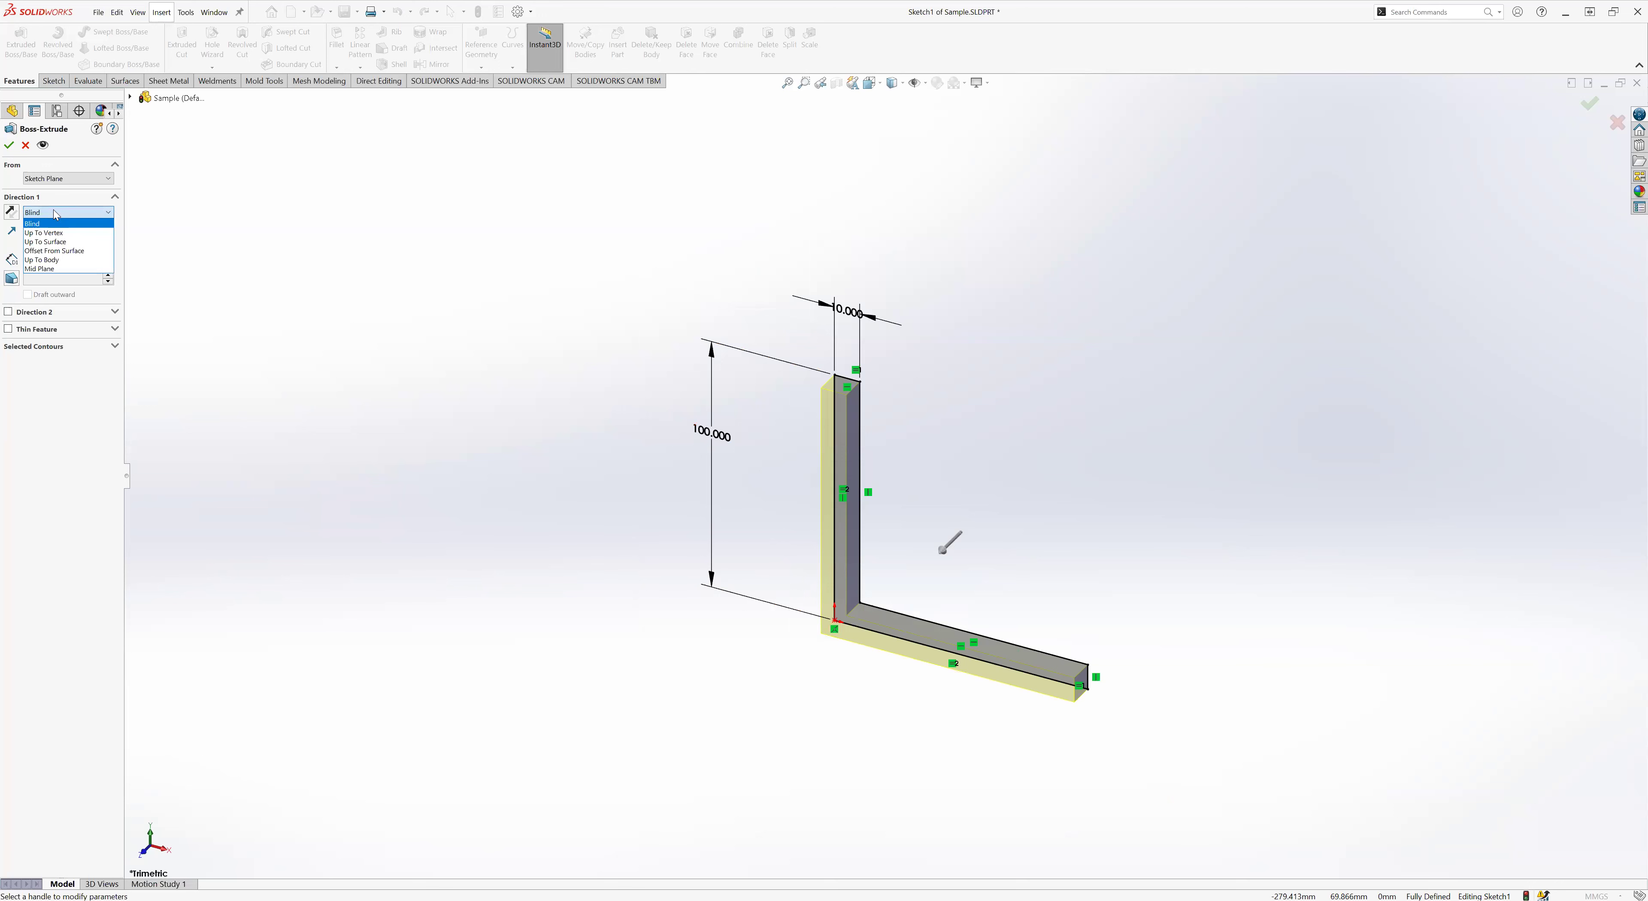
{"action": "left_click", "coordinate": [620, 613]}
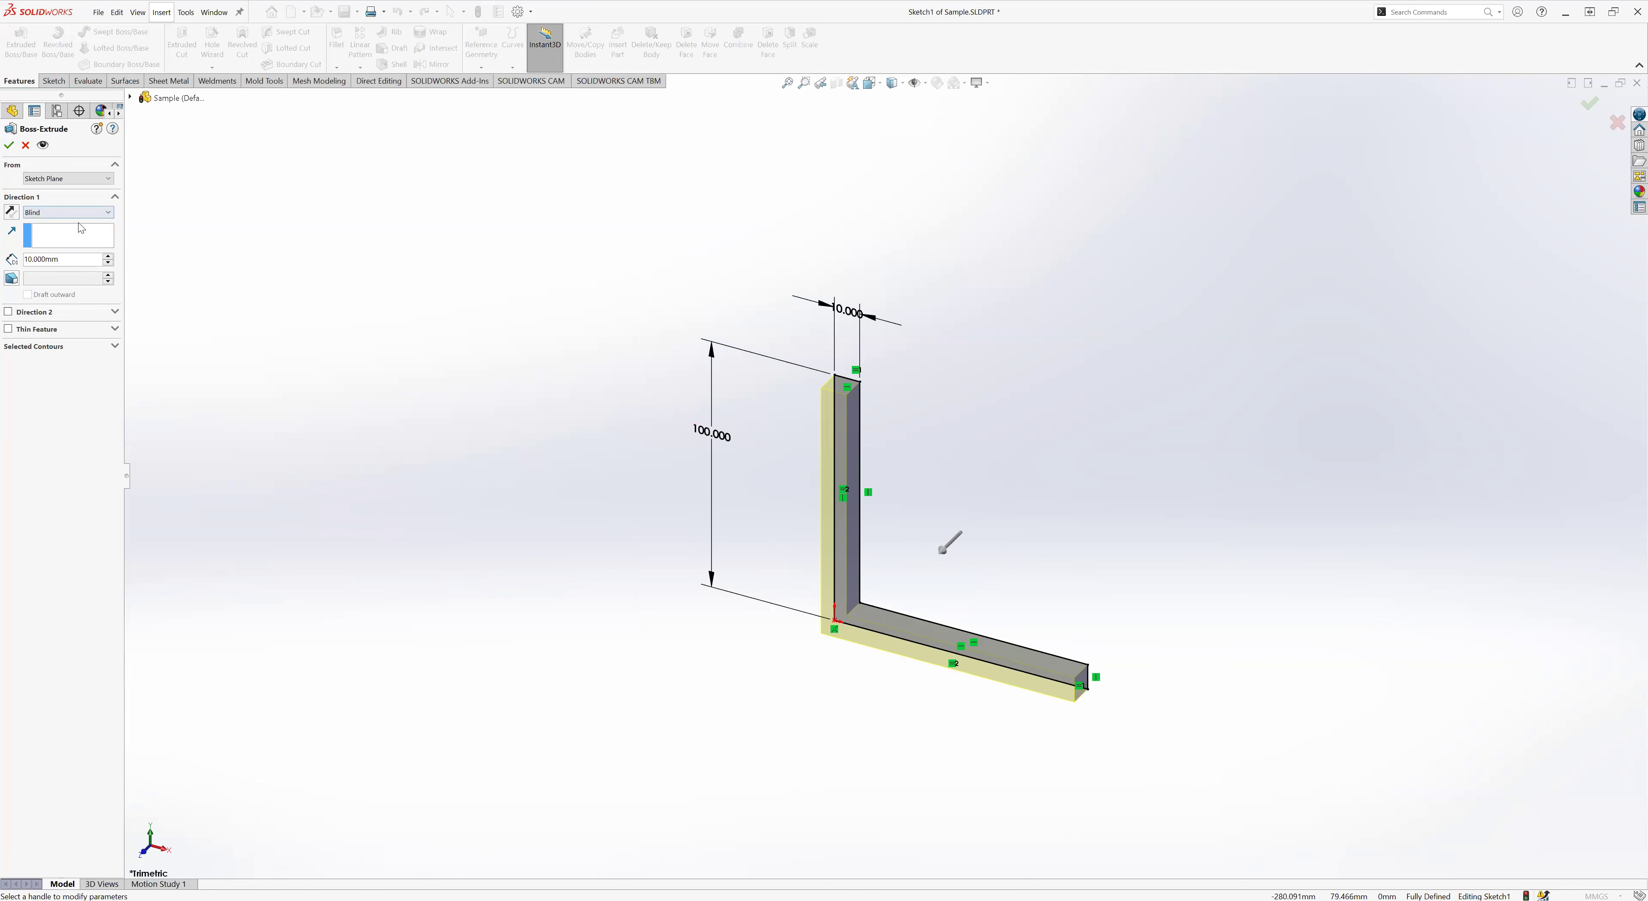
{"action": "left_click", "coordinate": [64, 213]}
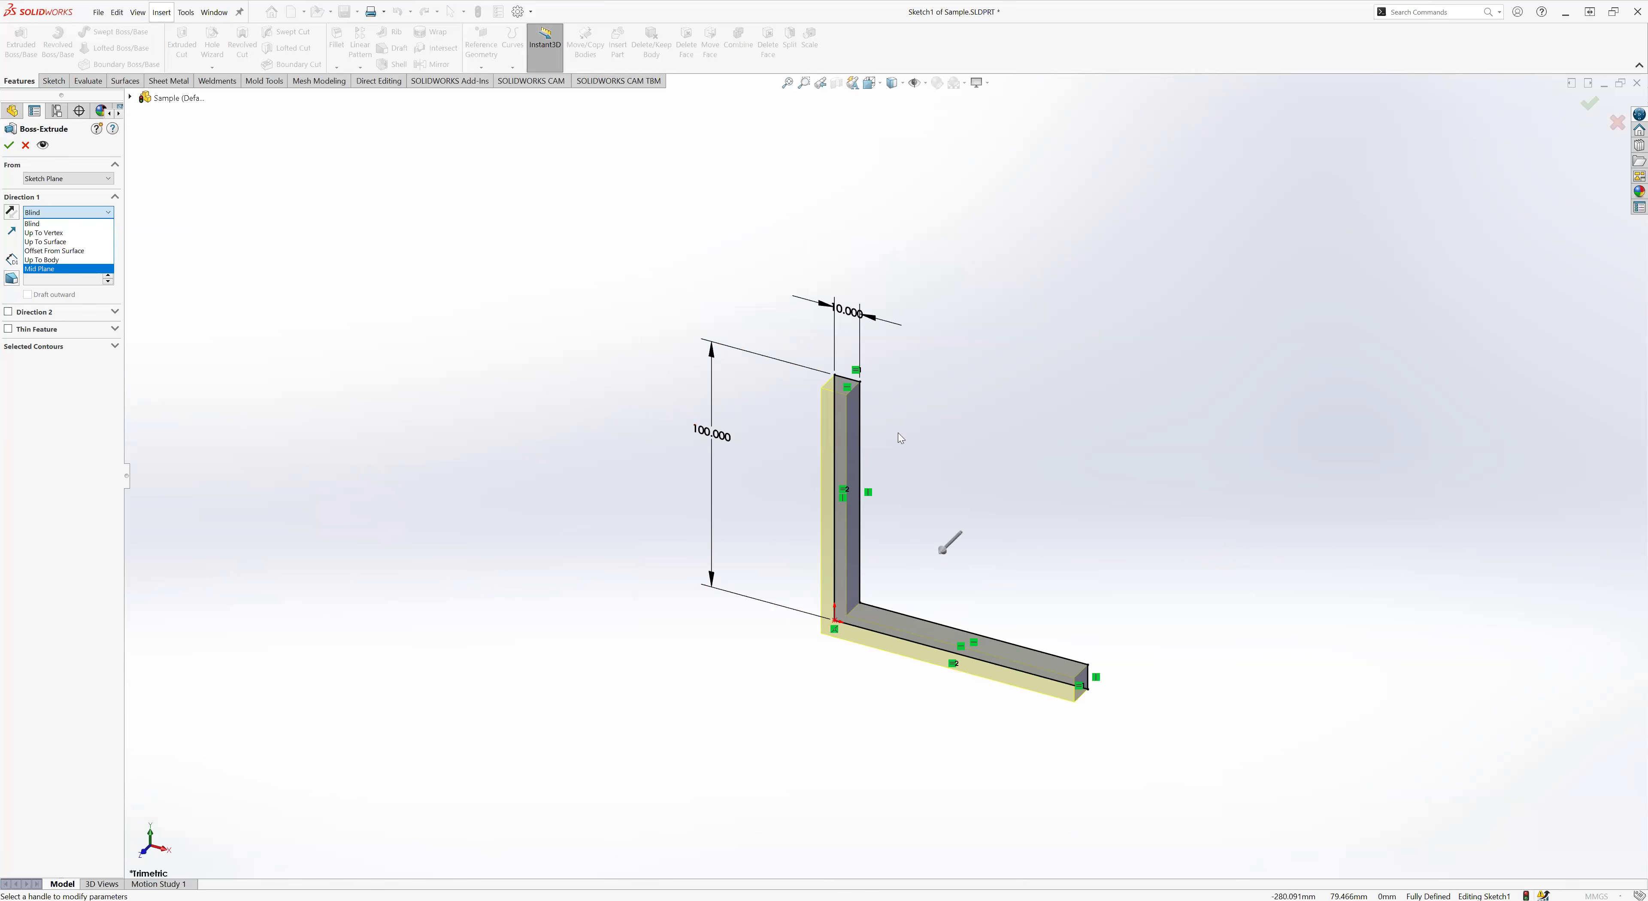
{"action": "left_click", "coordinate": [51, 268]}
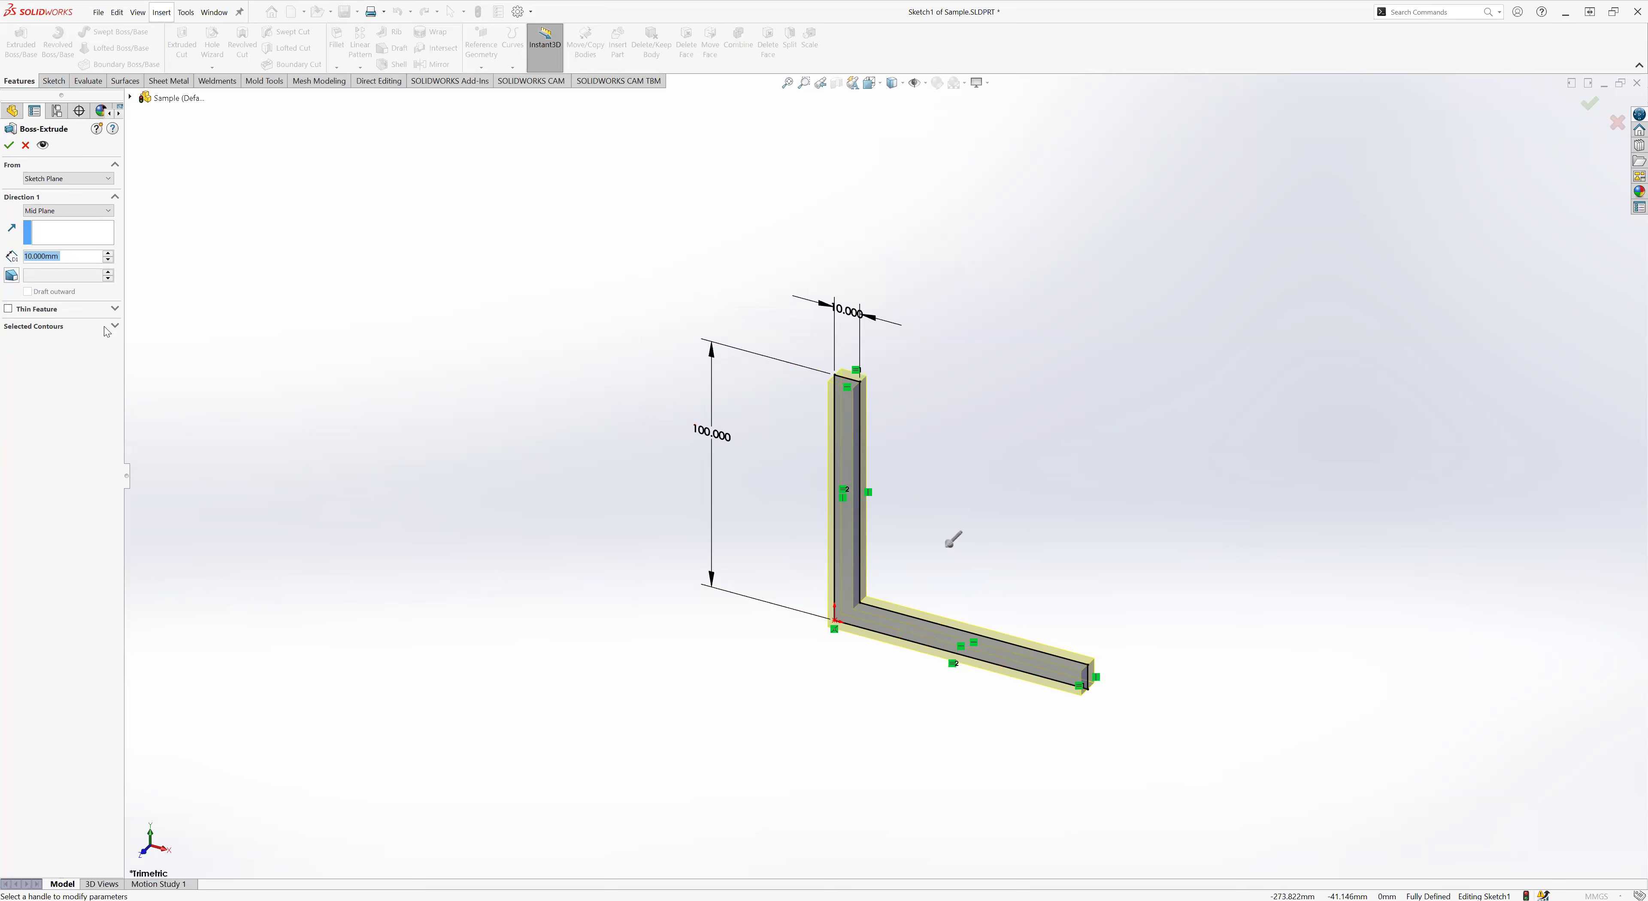
{"action": "type", "text": "100"}
{"action": "key", "text": "Return"}
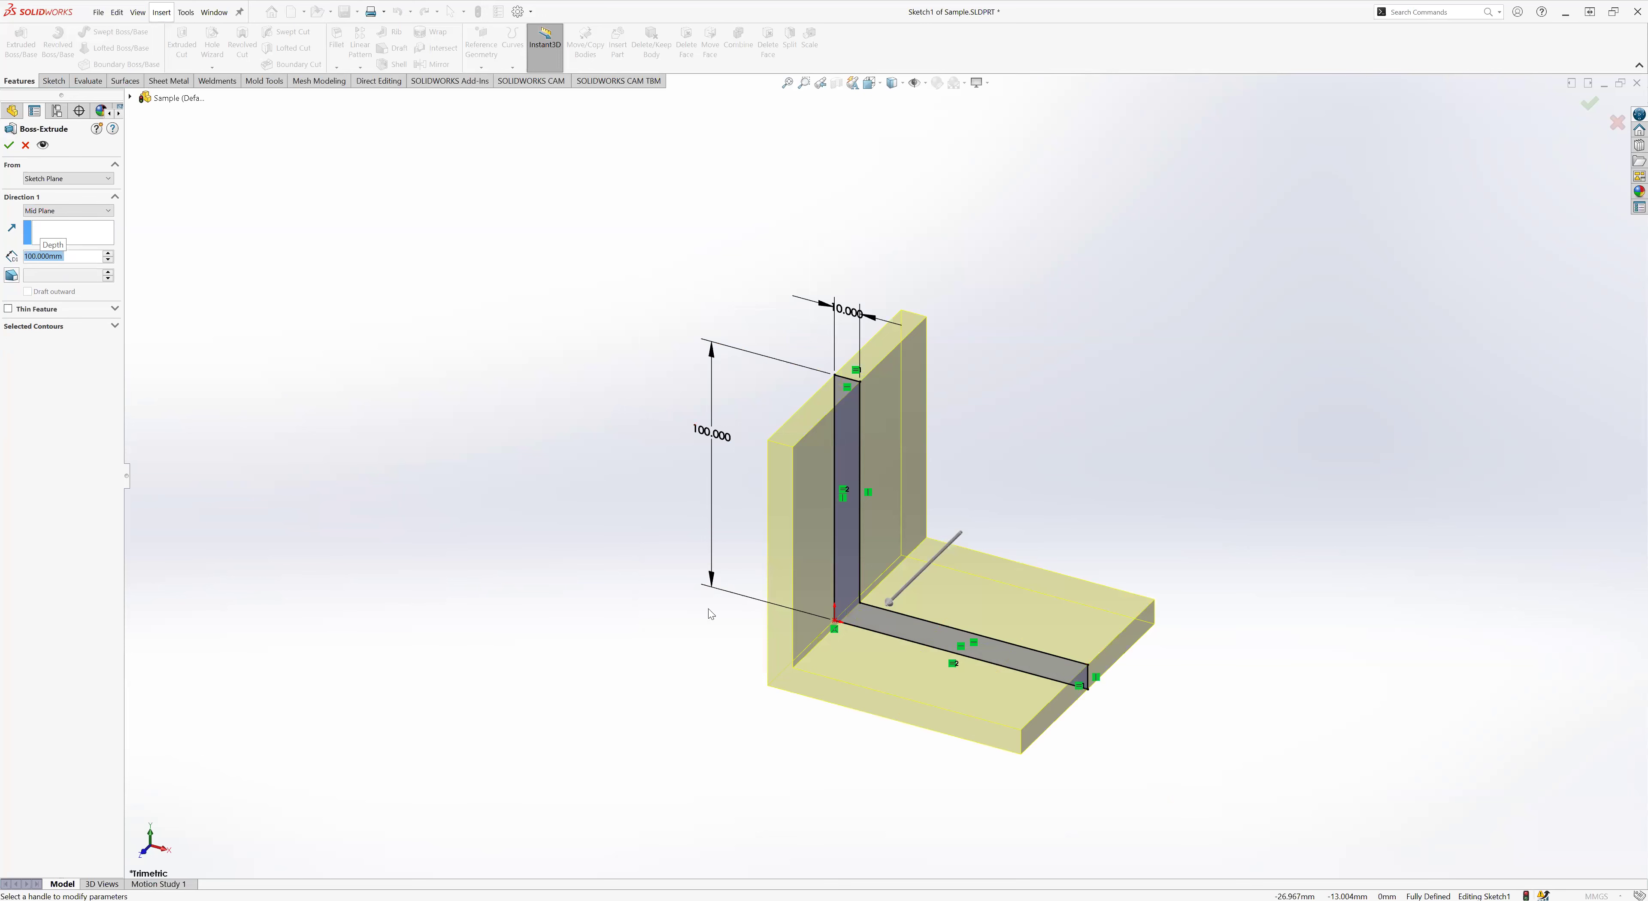
{"action": "left_click", "coordinate": [9, 145]}
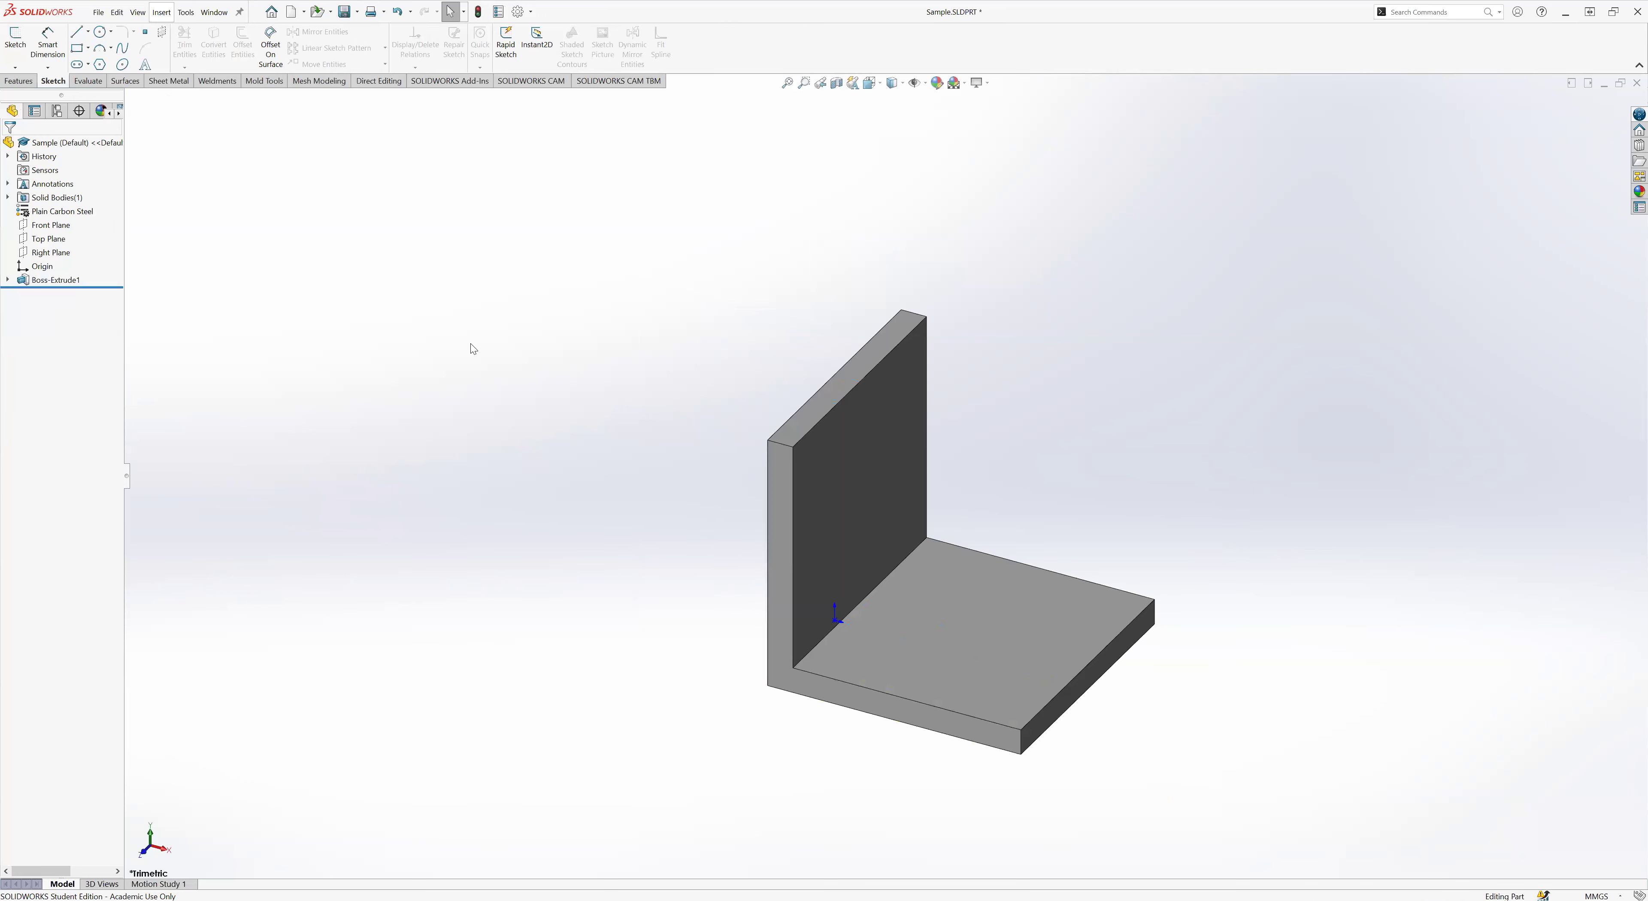
{"action": "key", "text": "ctrl+s"}
{"action": "left_click", "coordinate": [26, 84]}
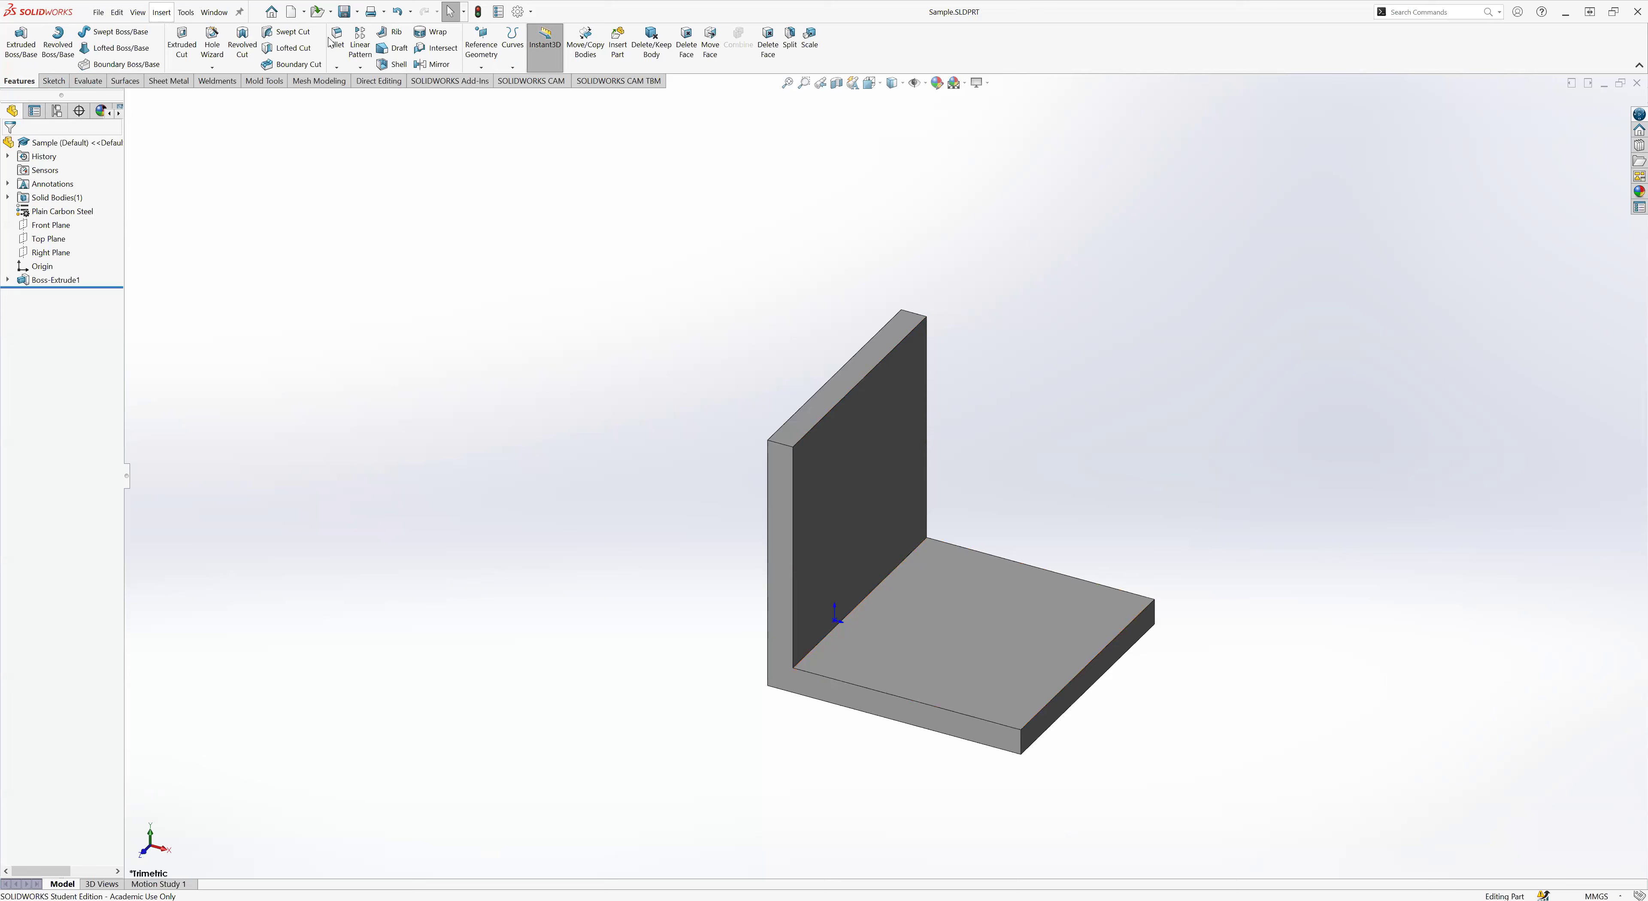
- Fillet the L bracket's inner corner edge with a 15 mm radius and save the part
{"action": "left_click", "coordinate": [336, 42]}
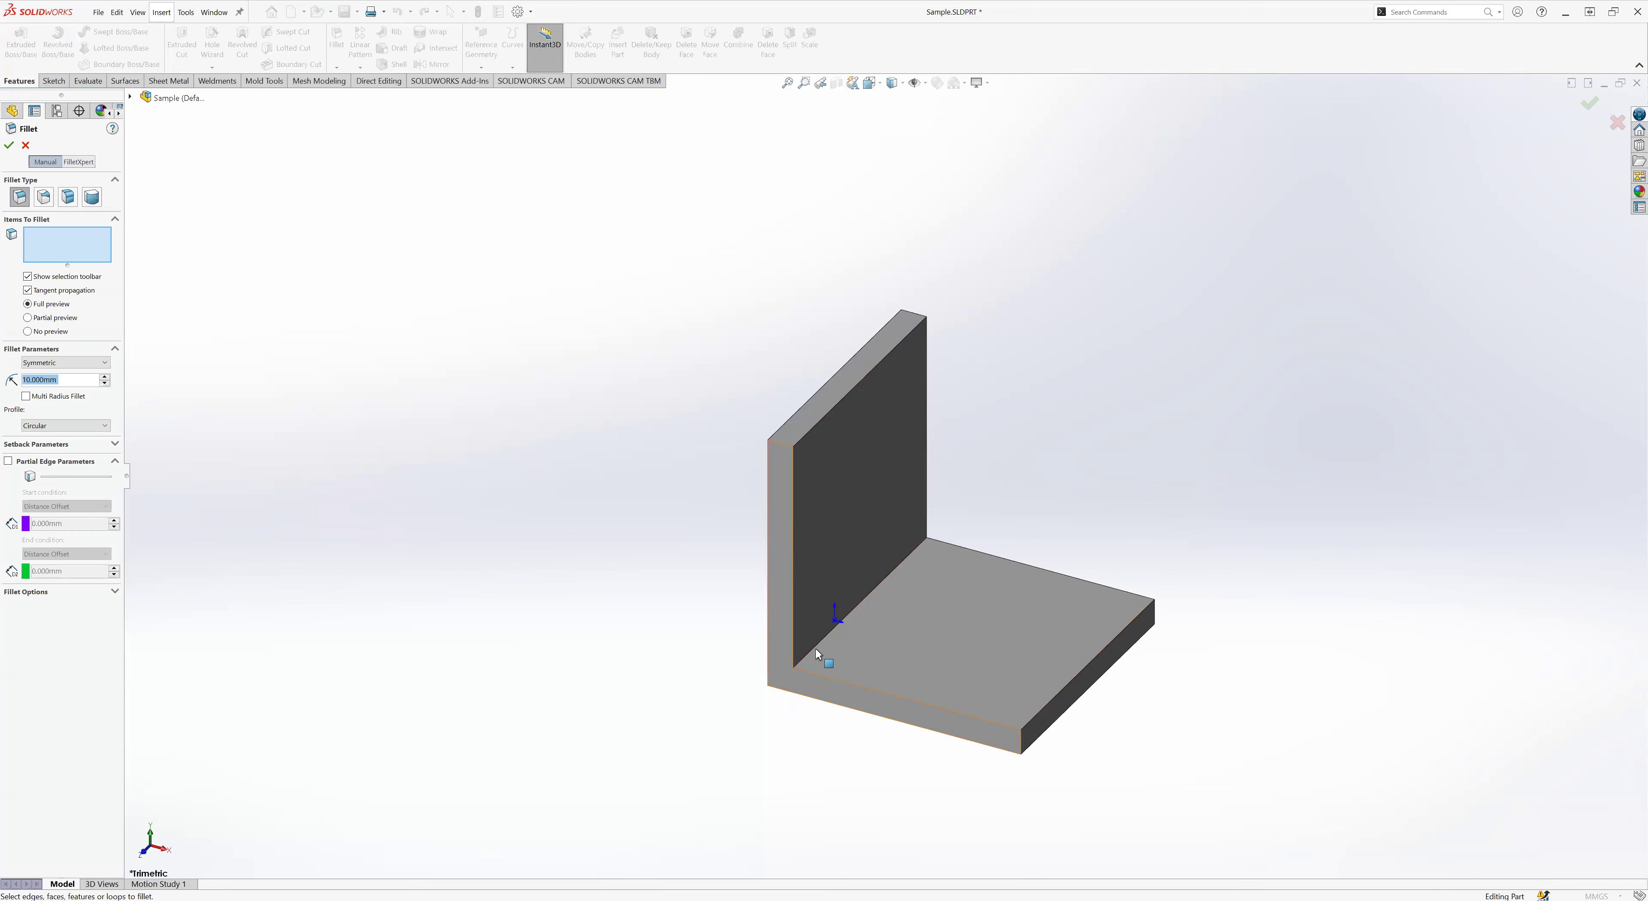
{"action": "left_click", "coordinate": [856, 603]}
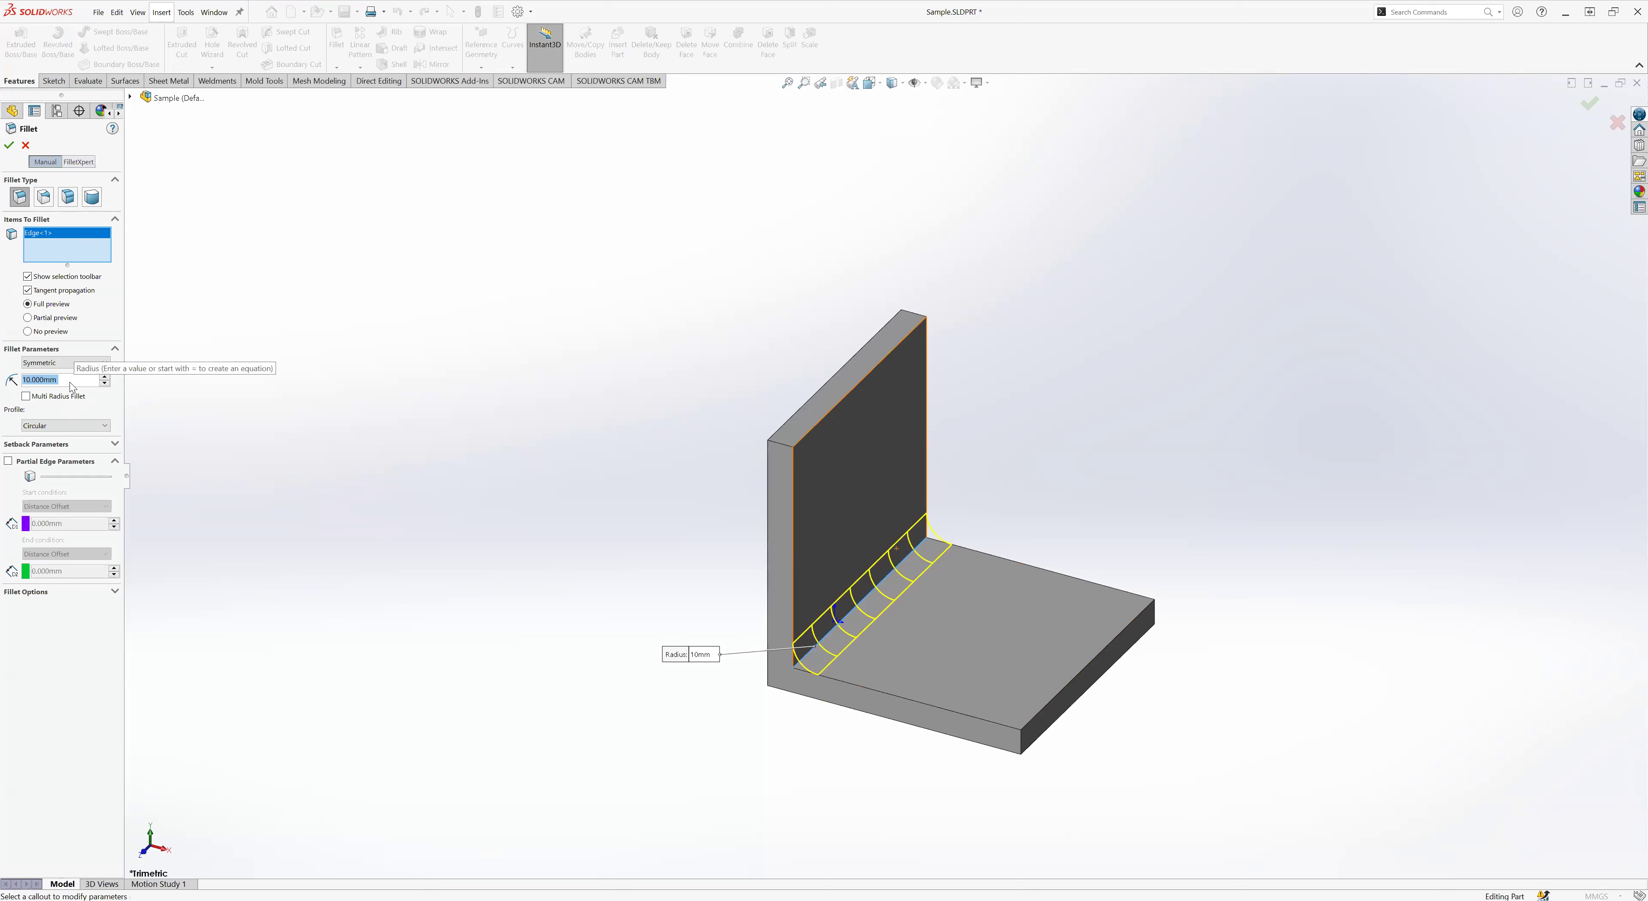
{"action": "type", "text": "15"}
{"action": "key", "text": "Return"}
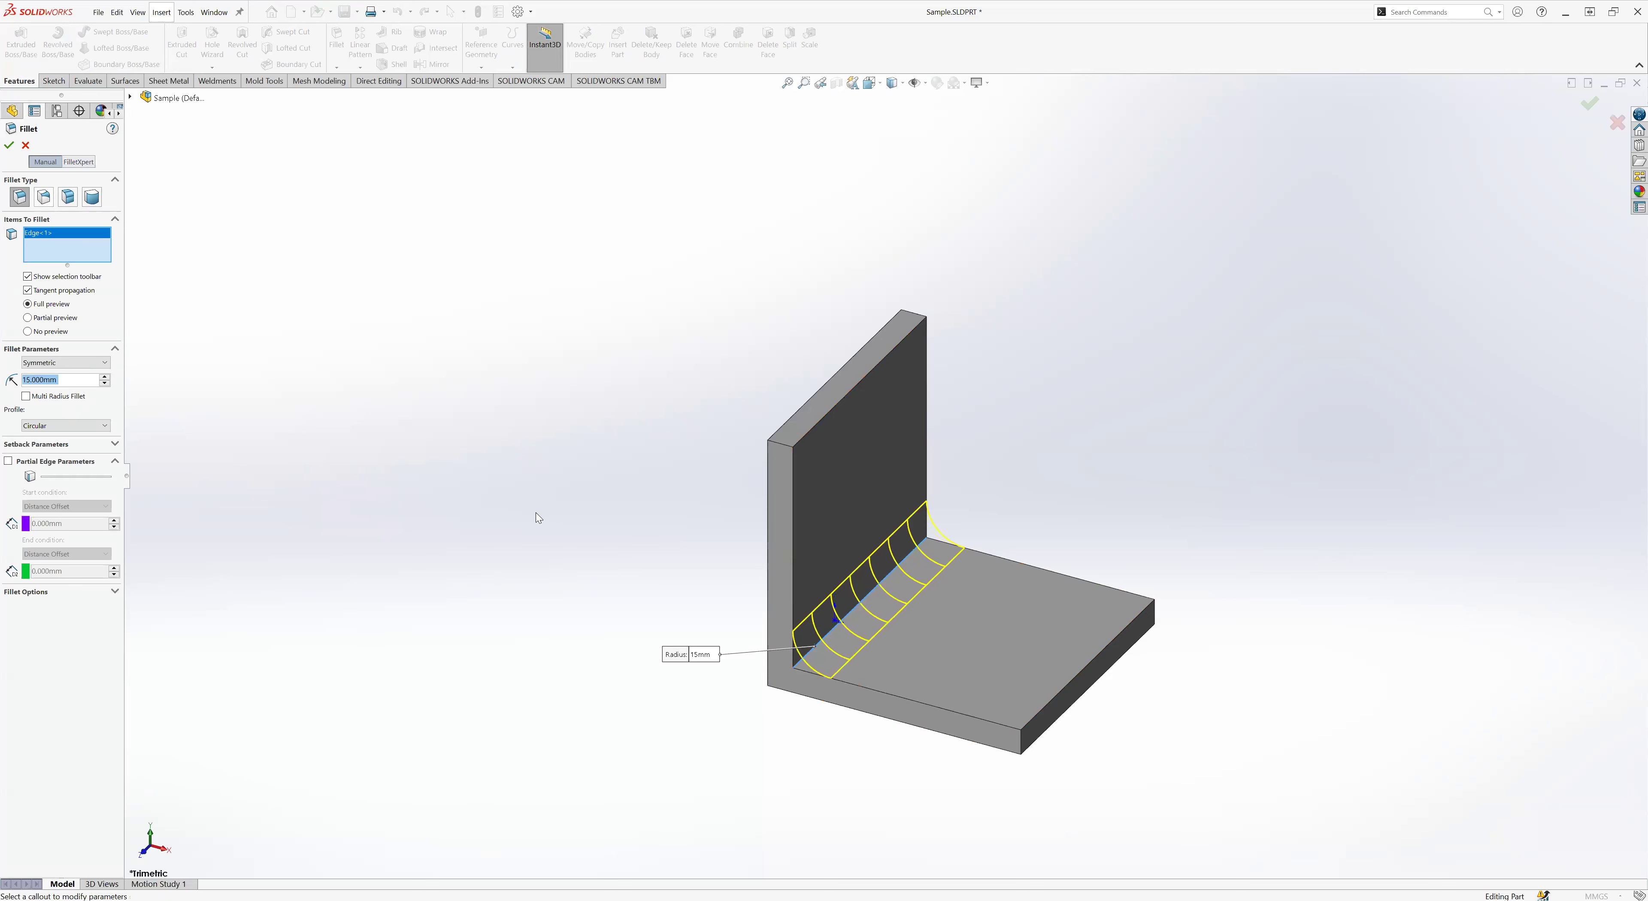
{"action": "middle_click_drag", "start_coordinate": [666, 371], "coordinate": [831, 605]}
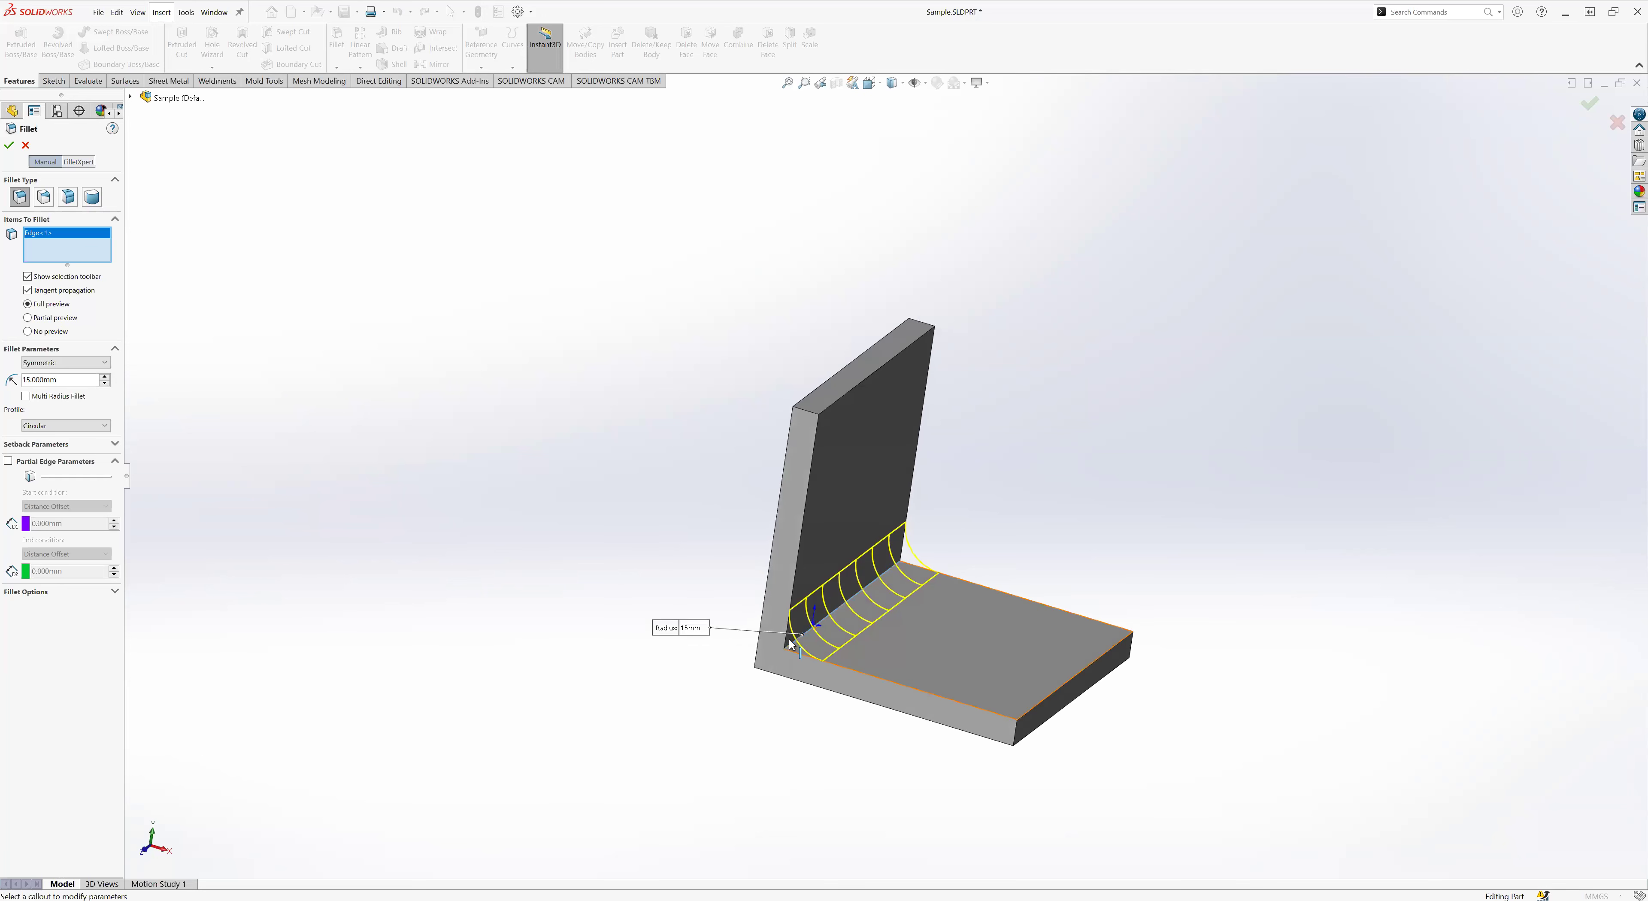
{"action": "middle_click_drag", "start_coordinate": [784, 681], "coordinate": [799, 643]}
{"action": "middle_click_drag", "start_coordinate": [622, 505], "coordinate": [791, 627]}
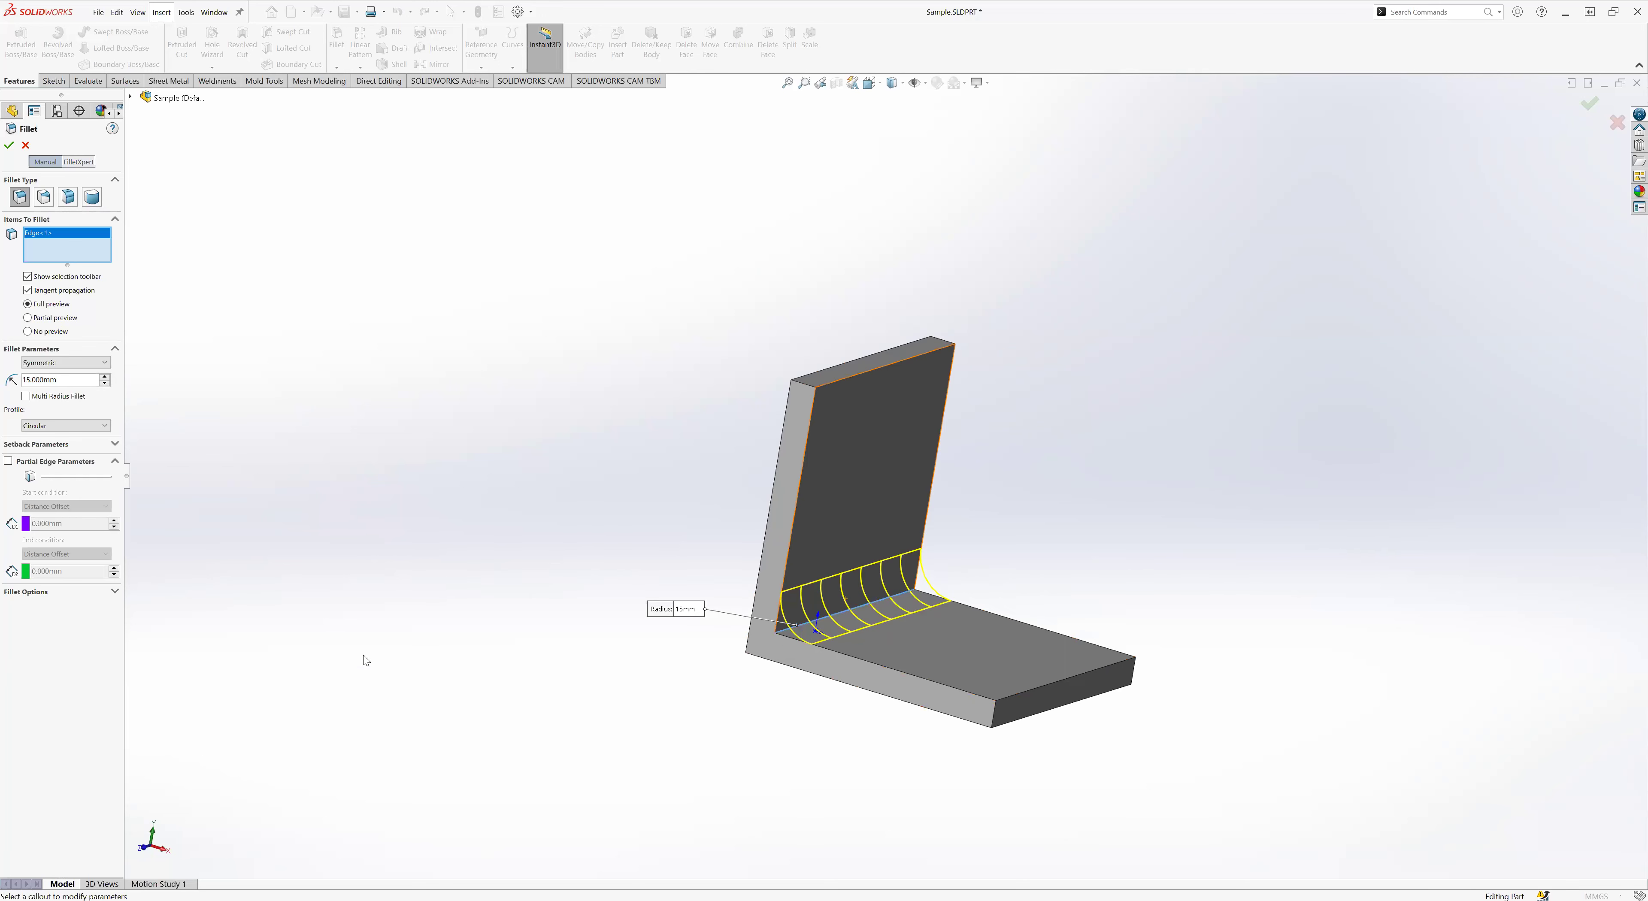
{"action": "left_click", "coordinate": [9, 145]}
{"action": "key", "text": "ctrl+s"}
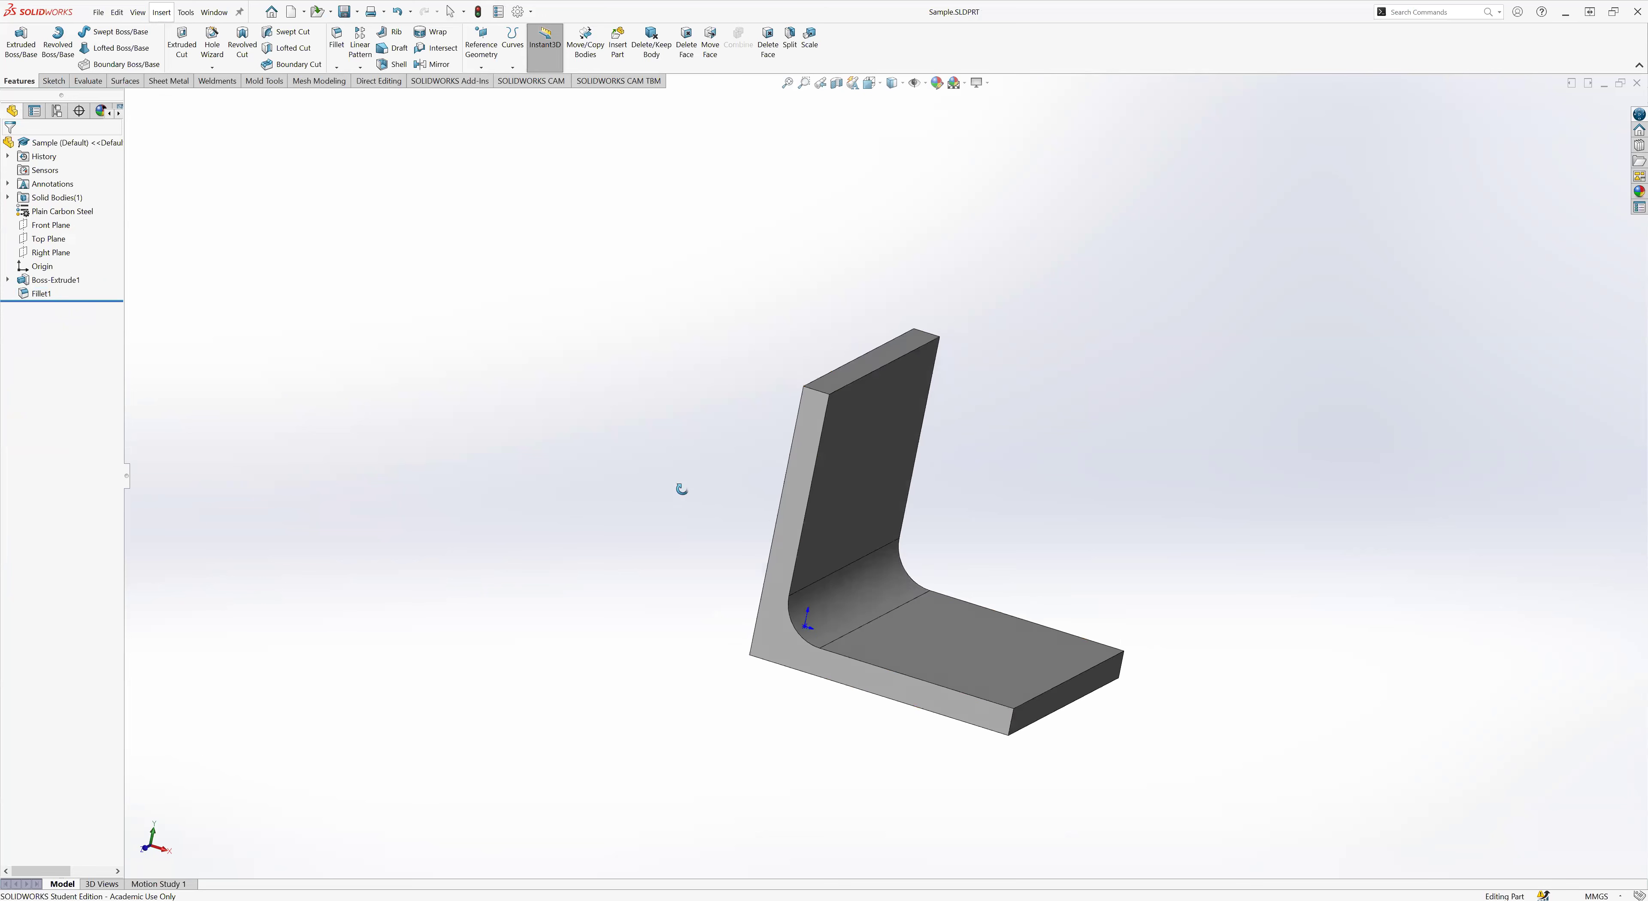
- Start a sketch on the upright leg's inner face and draw a vertical construction line from the origin to the face's upper edge
{"action": "key", "text": "ctrl+7"}
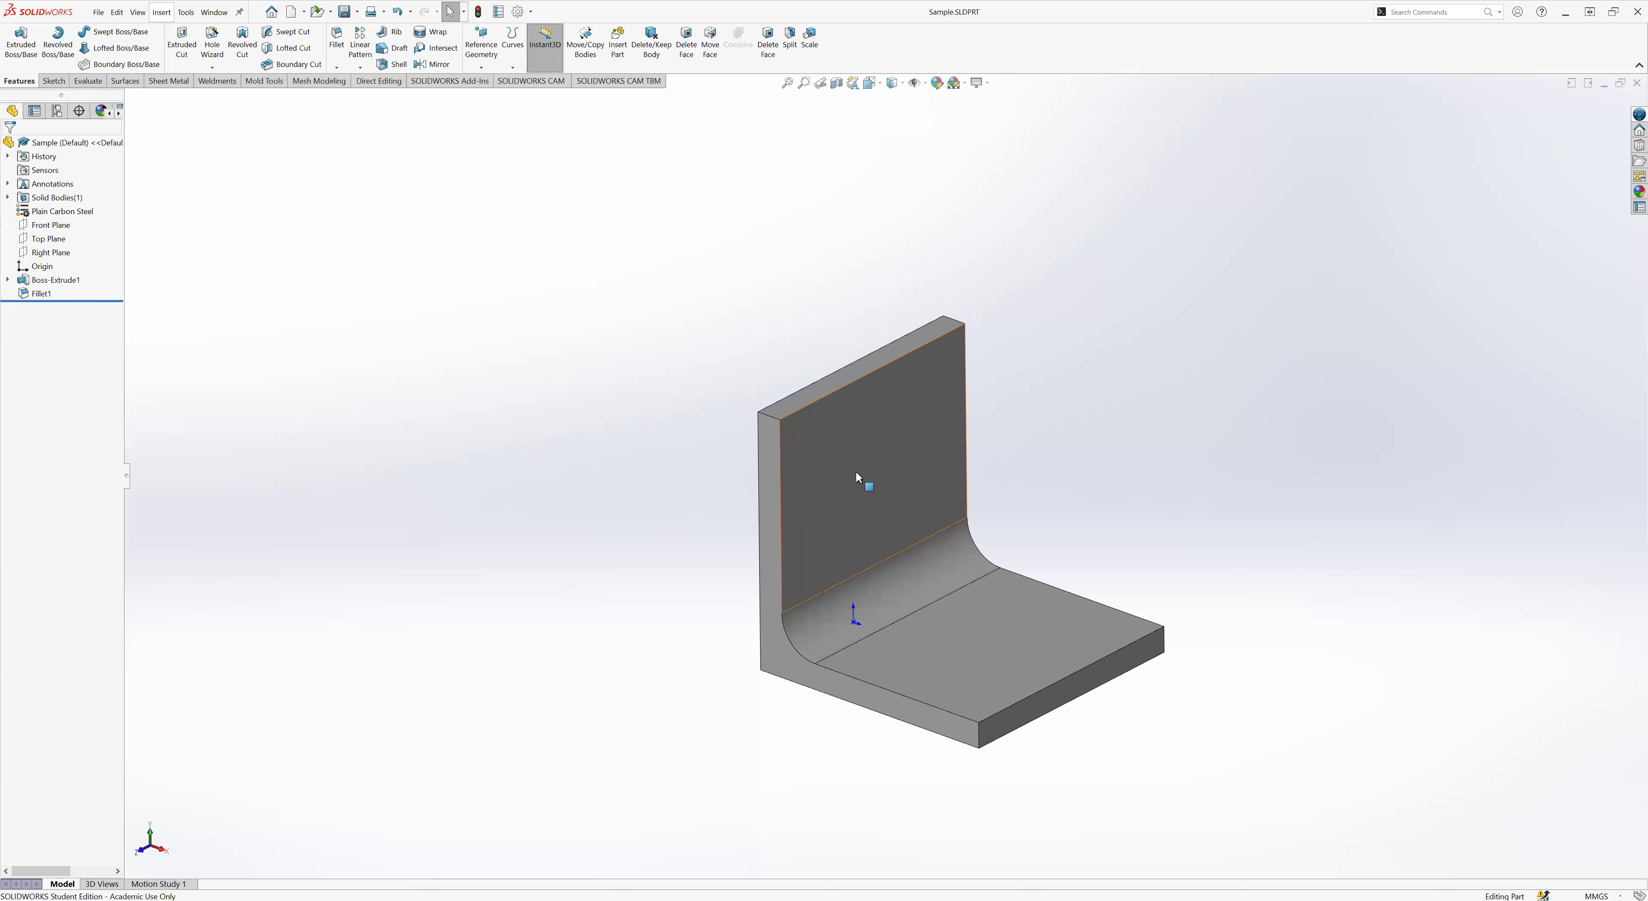
{"action": "left_click", "coordinate": [821, 462]}
{"action": "left_click", "coordinate": [606, 520]}
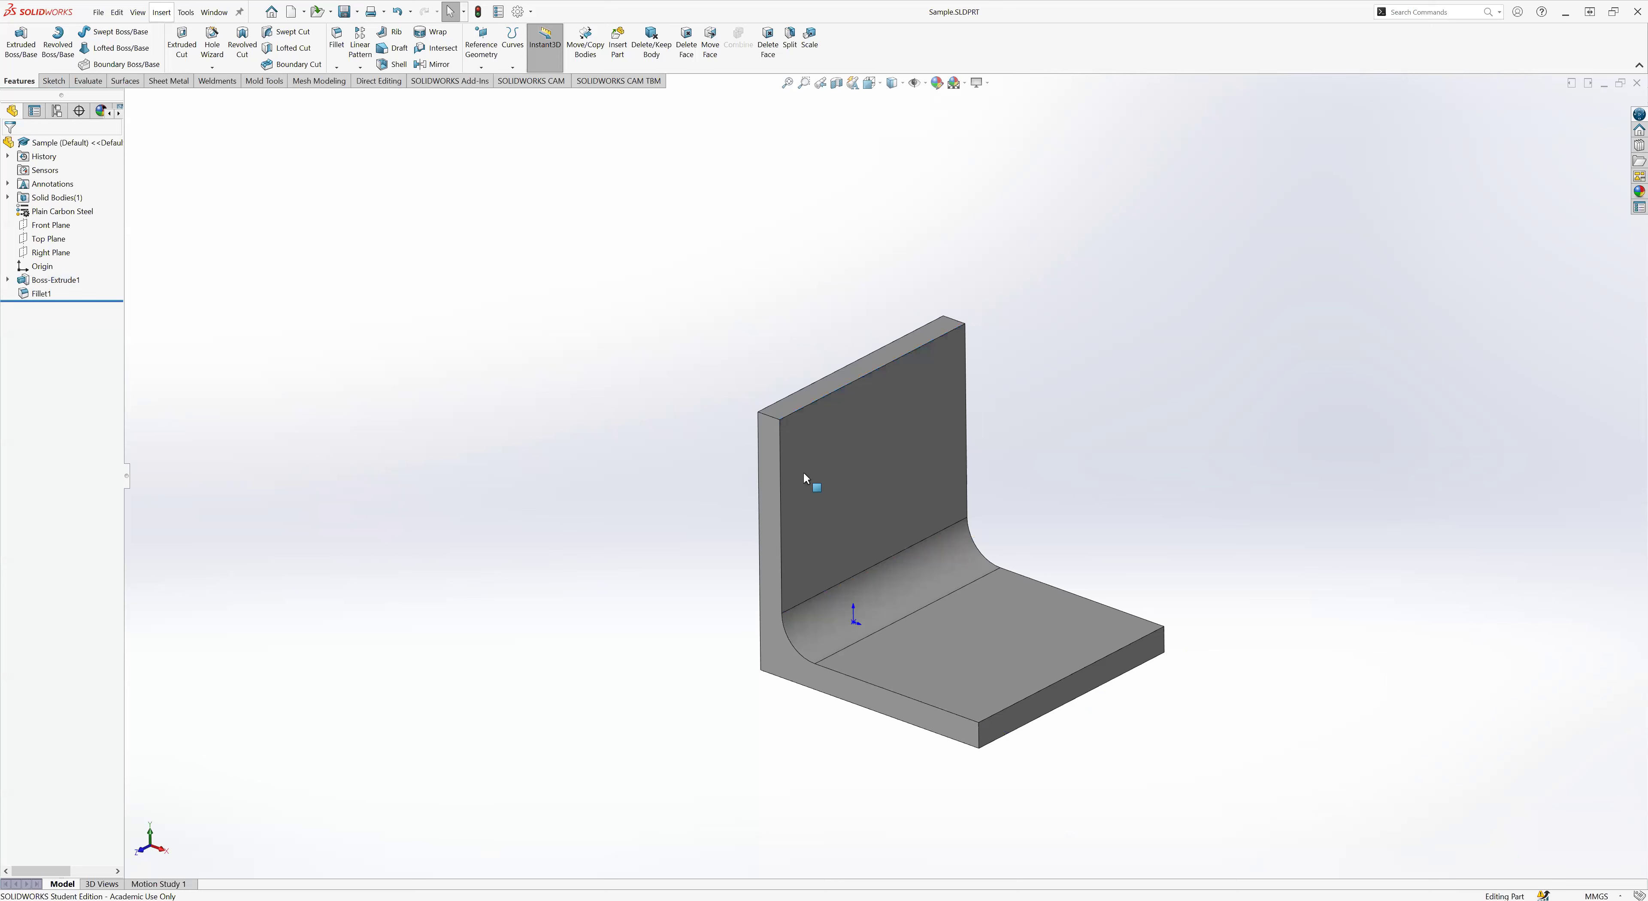
{"action": "left_click", "coordinate": [839, 463]}
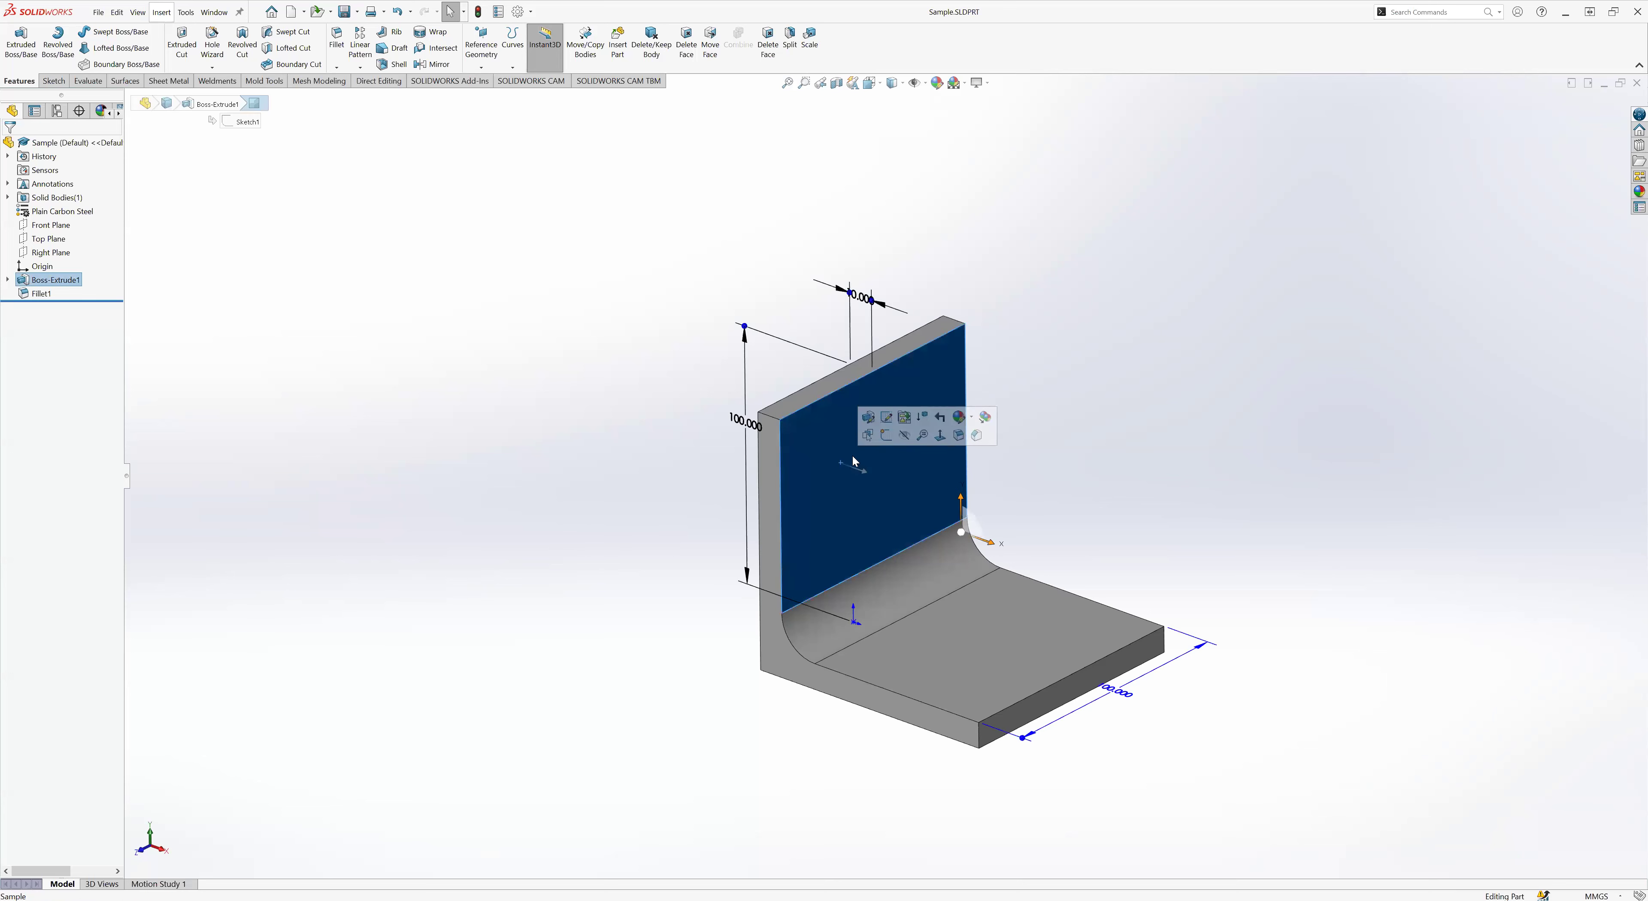
{"action": "left_click", "coordinate": [886, 438]}
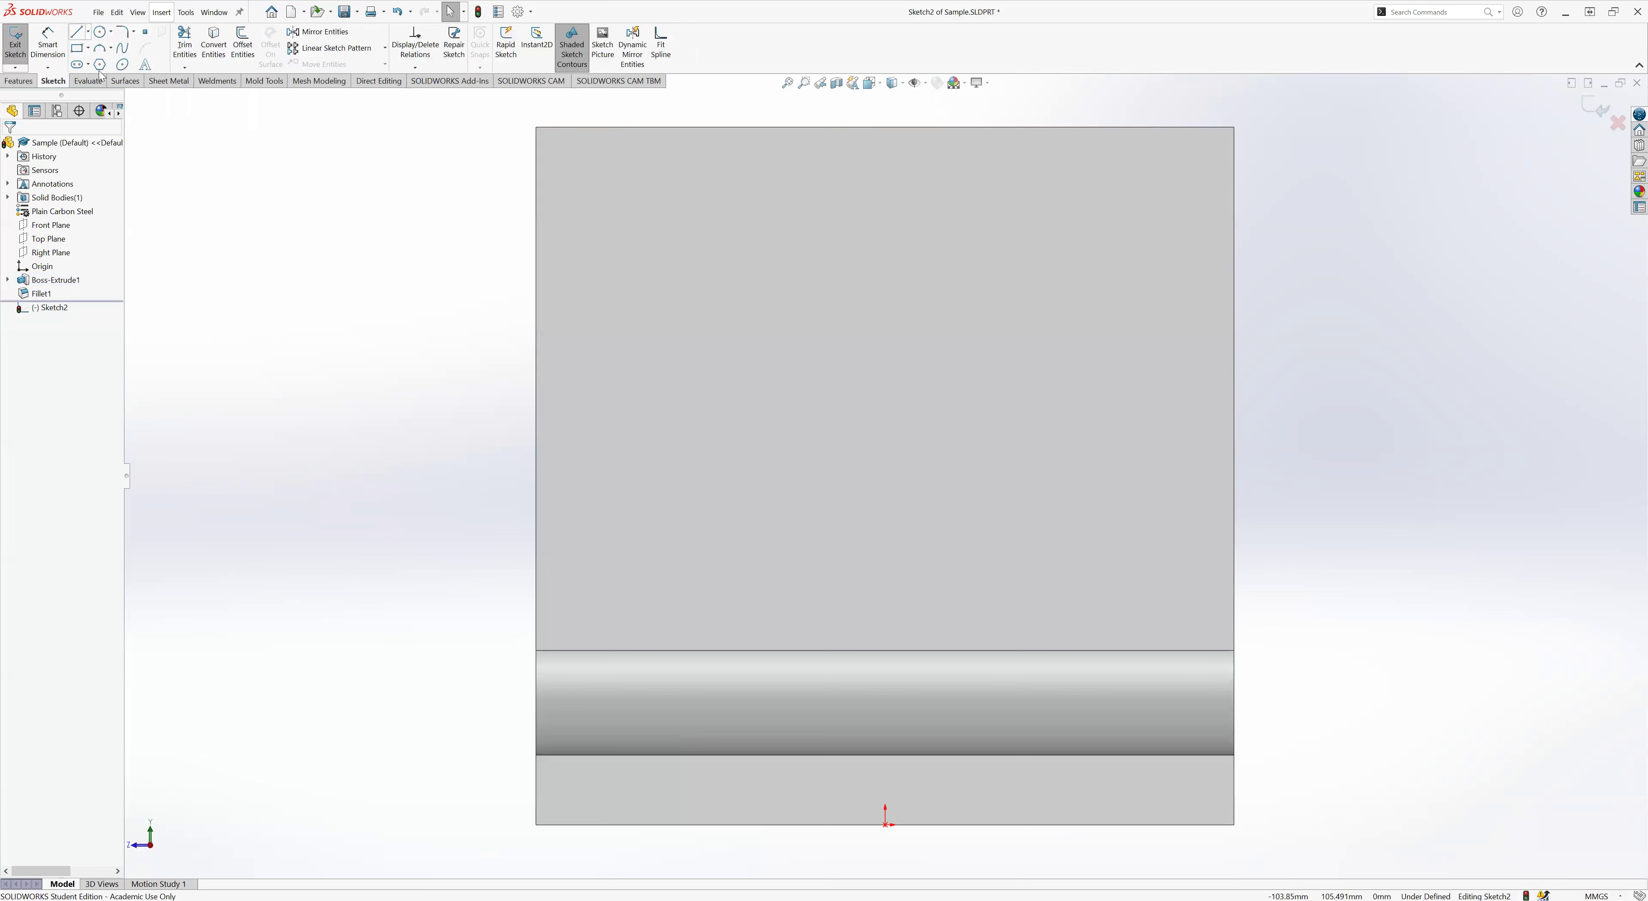
{"action": "left_click", "coordinate": [77, 31]}
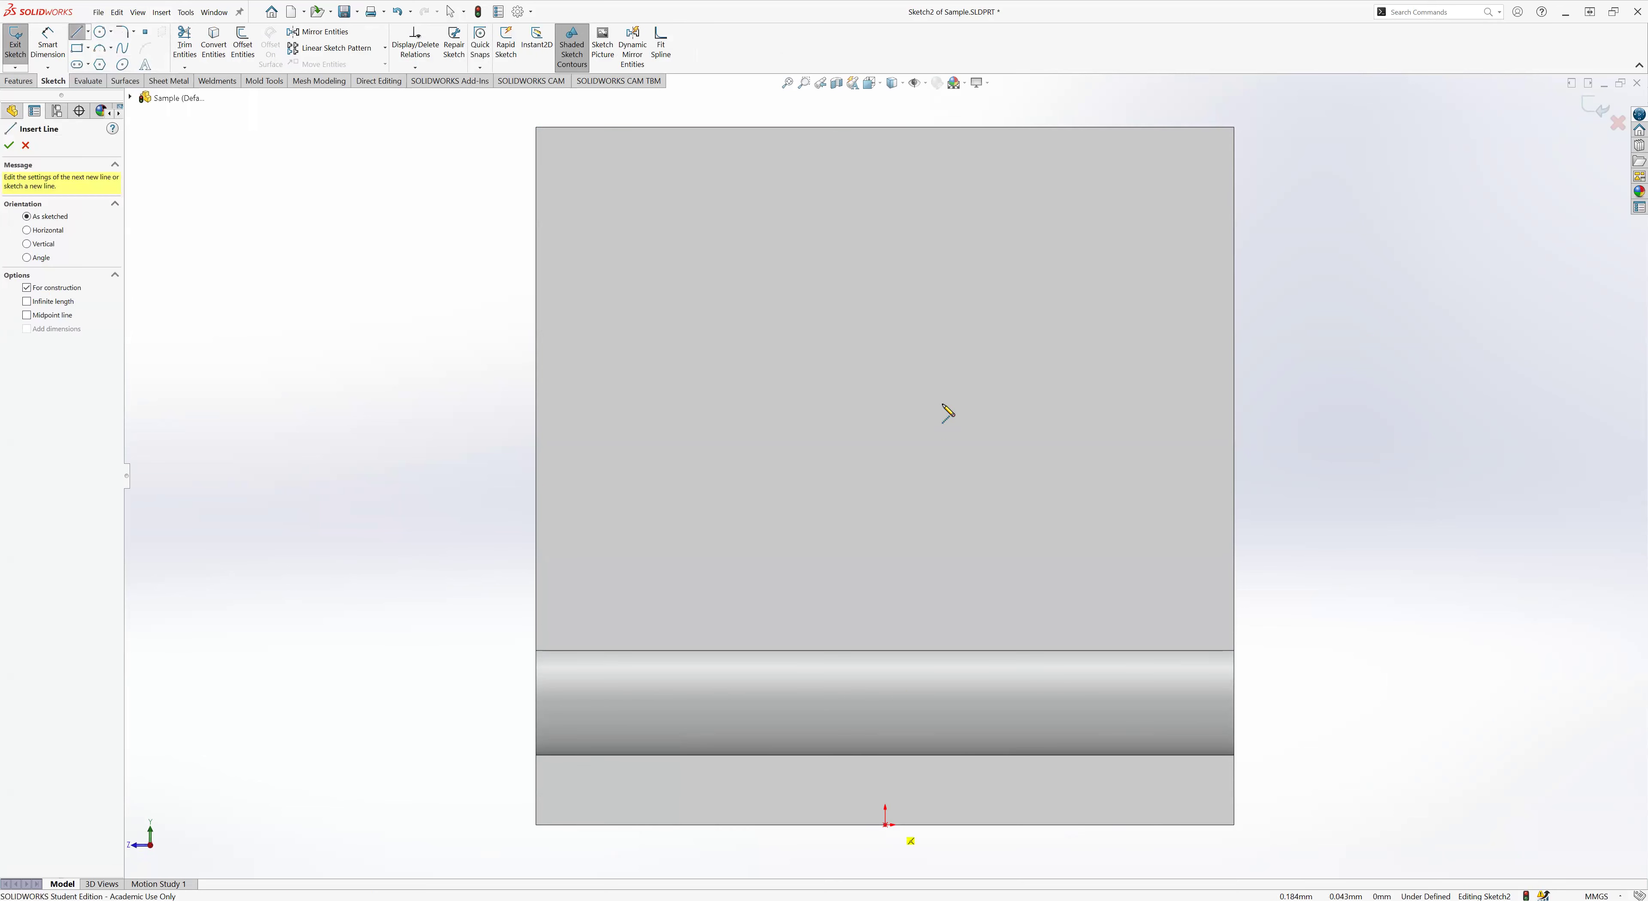
{"action": "left_click", "coordinate": [885, 824]}
{"action": "left_click", "coordinate": [886, 128]}
{"action": "key", "text": "Escape"}
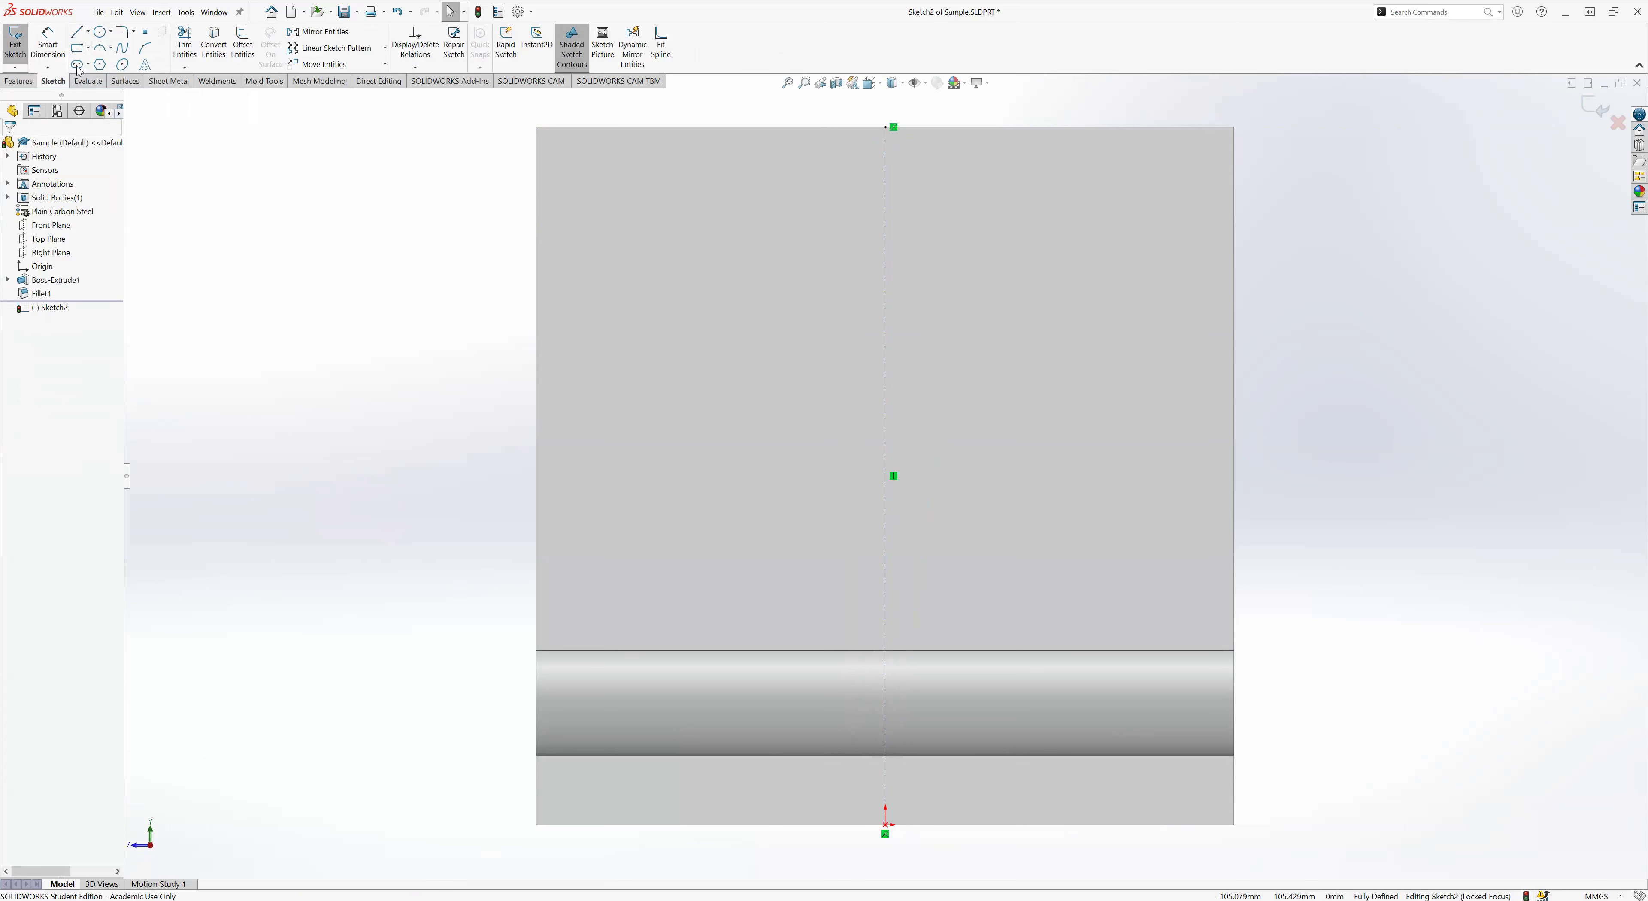
- Sketch a circle in the face's upper-left area and dimension its diameter to 15 mm
{"action": "left_click", "coordinate": [99, 31]}
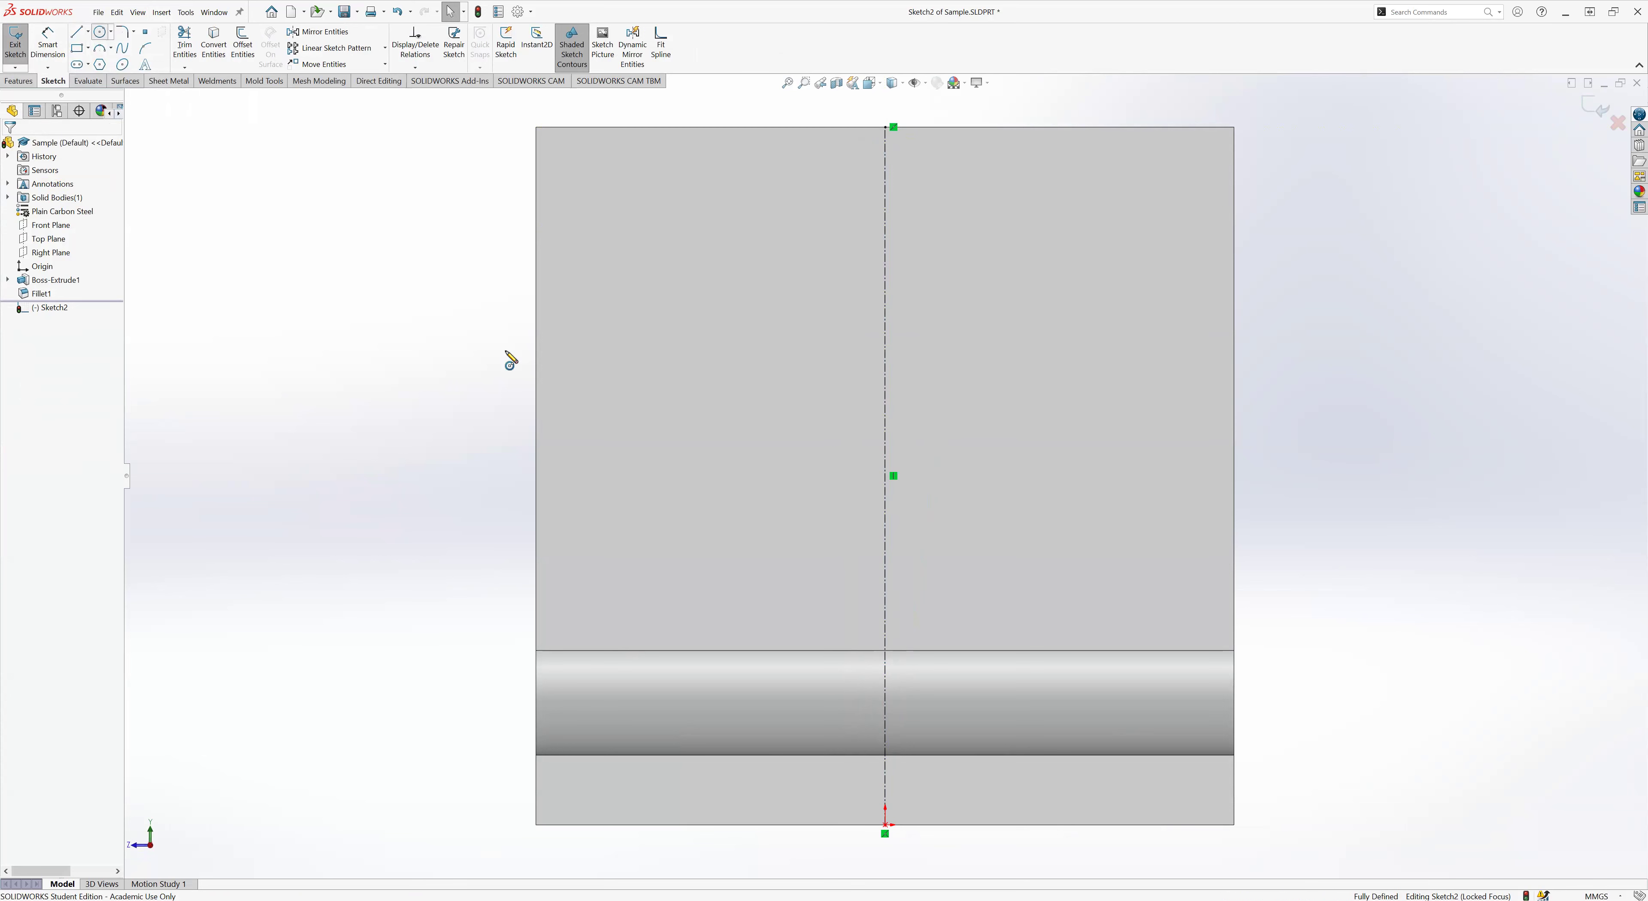
{"action": "left_click", "coordinate": [704, 294]}
{"action": "left_click", "coordinate": [736, 349]}
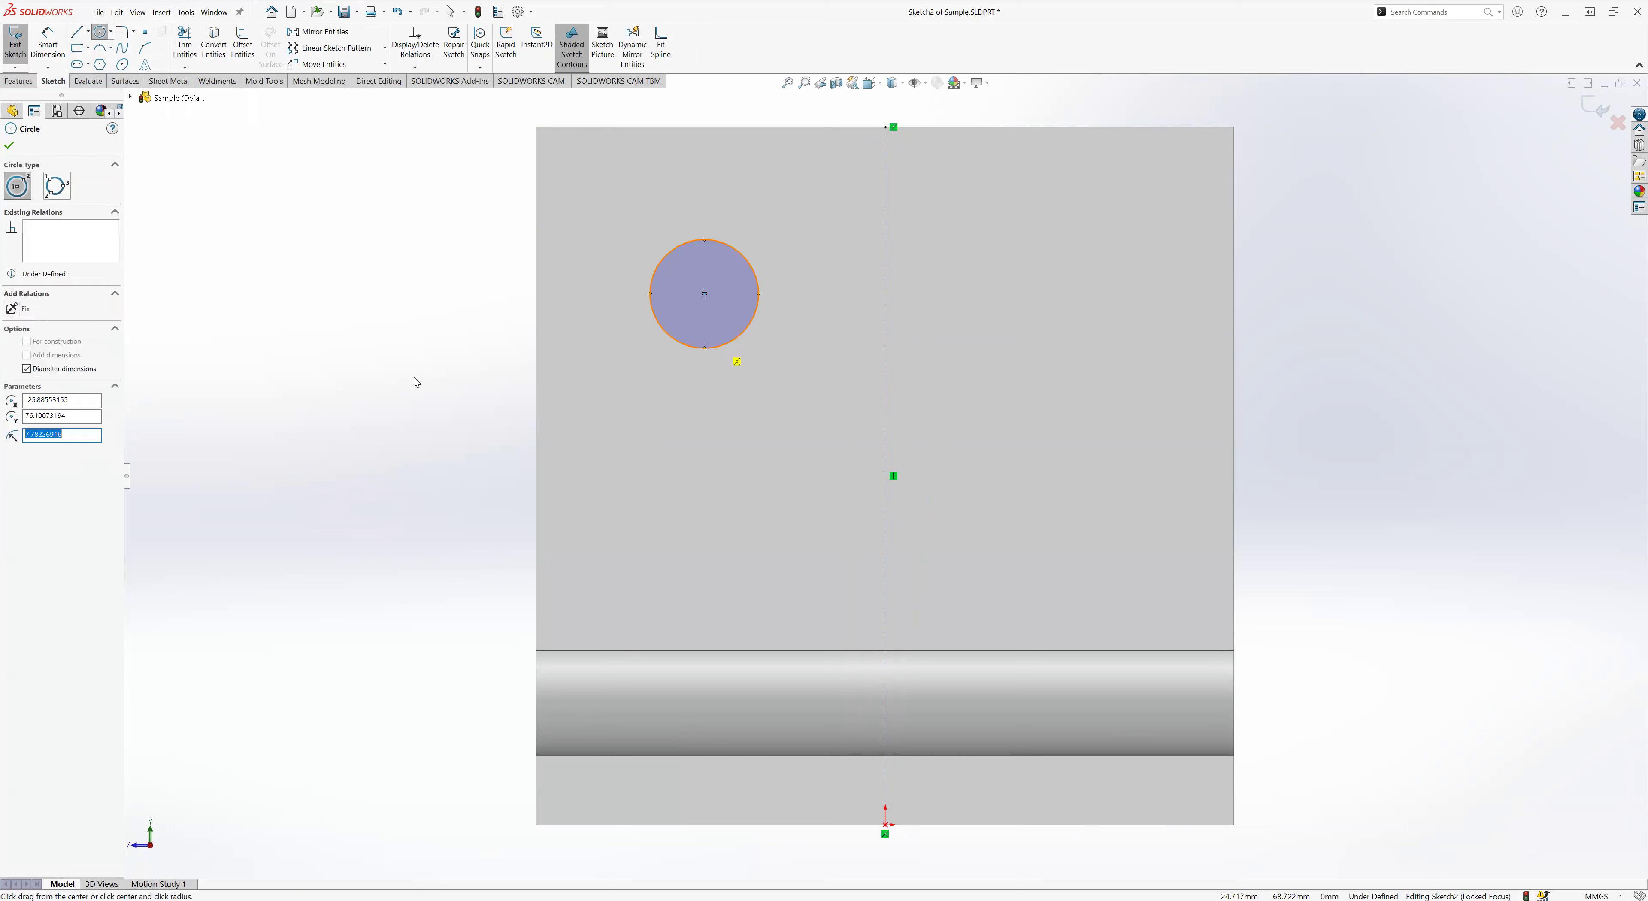
{"action": "key", "text": "Escape"}
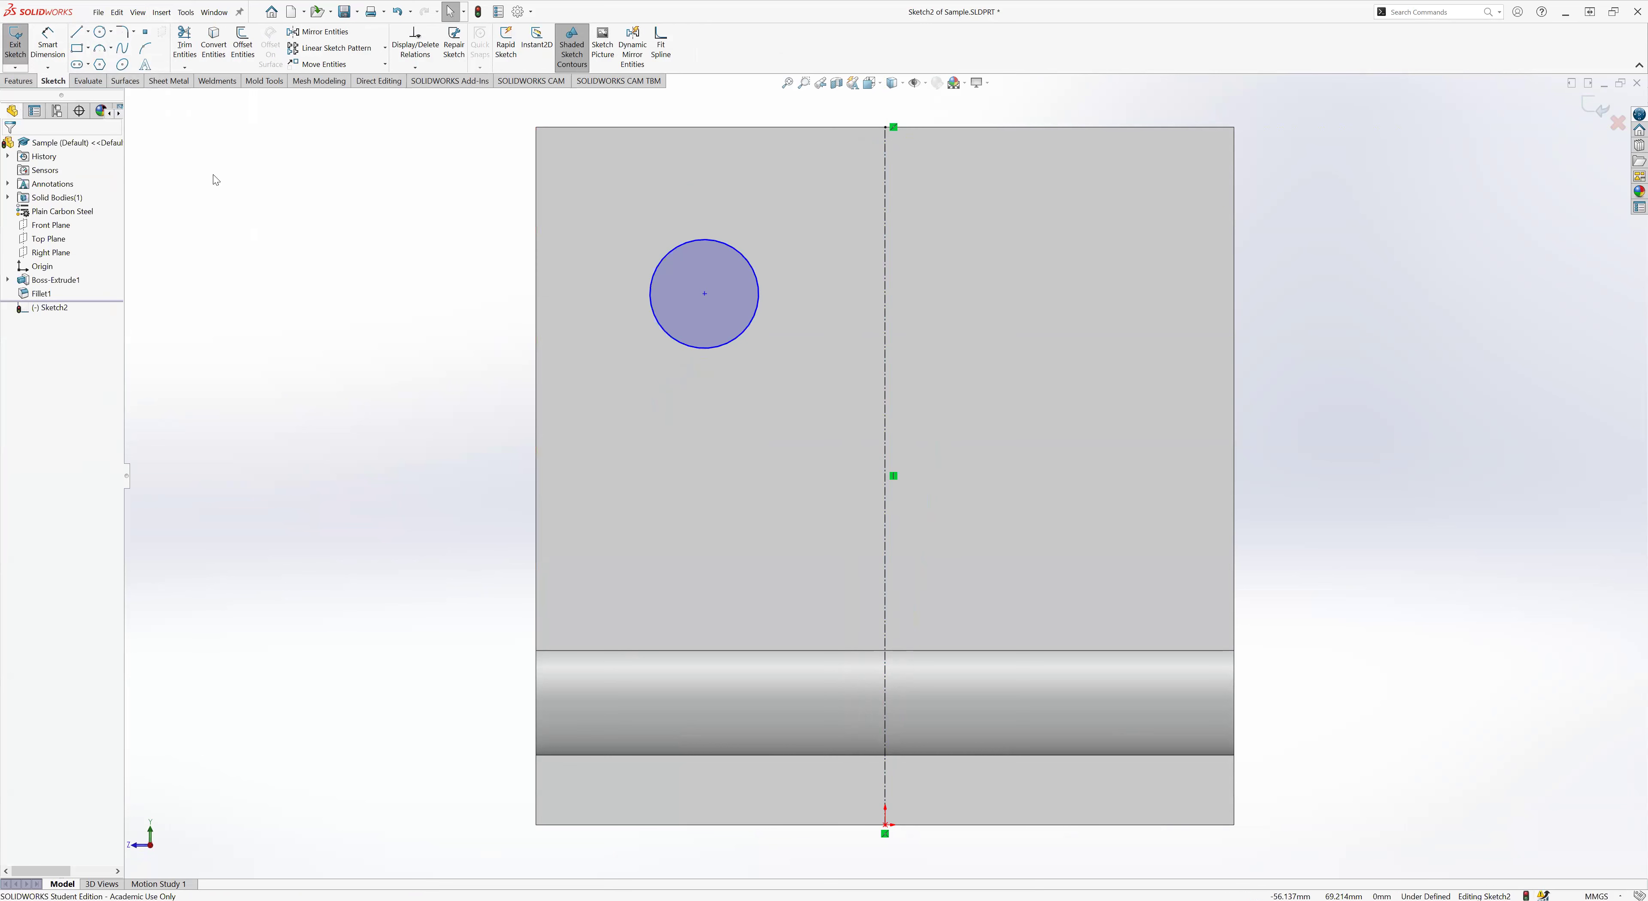
{"action": "left_click", "coordinate": [47, 44]}
{"action": "left_click", "coordinate": [657, 330]}
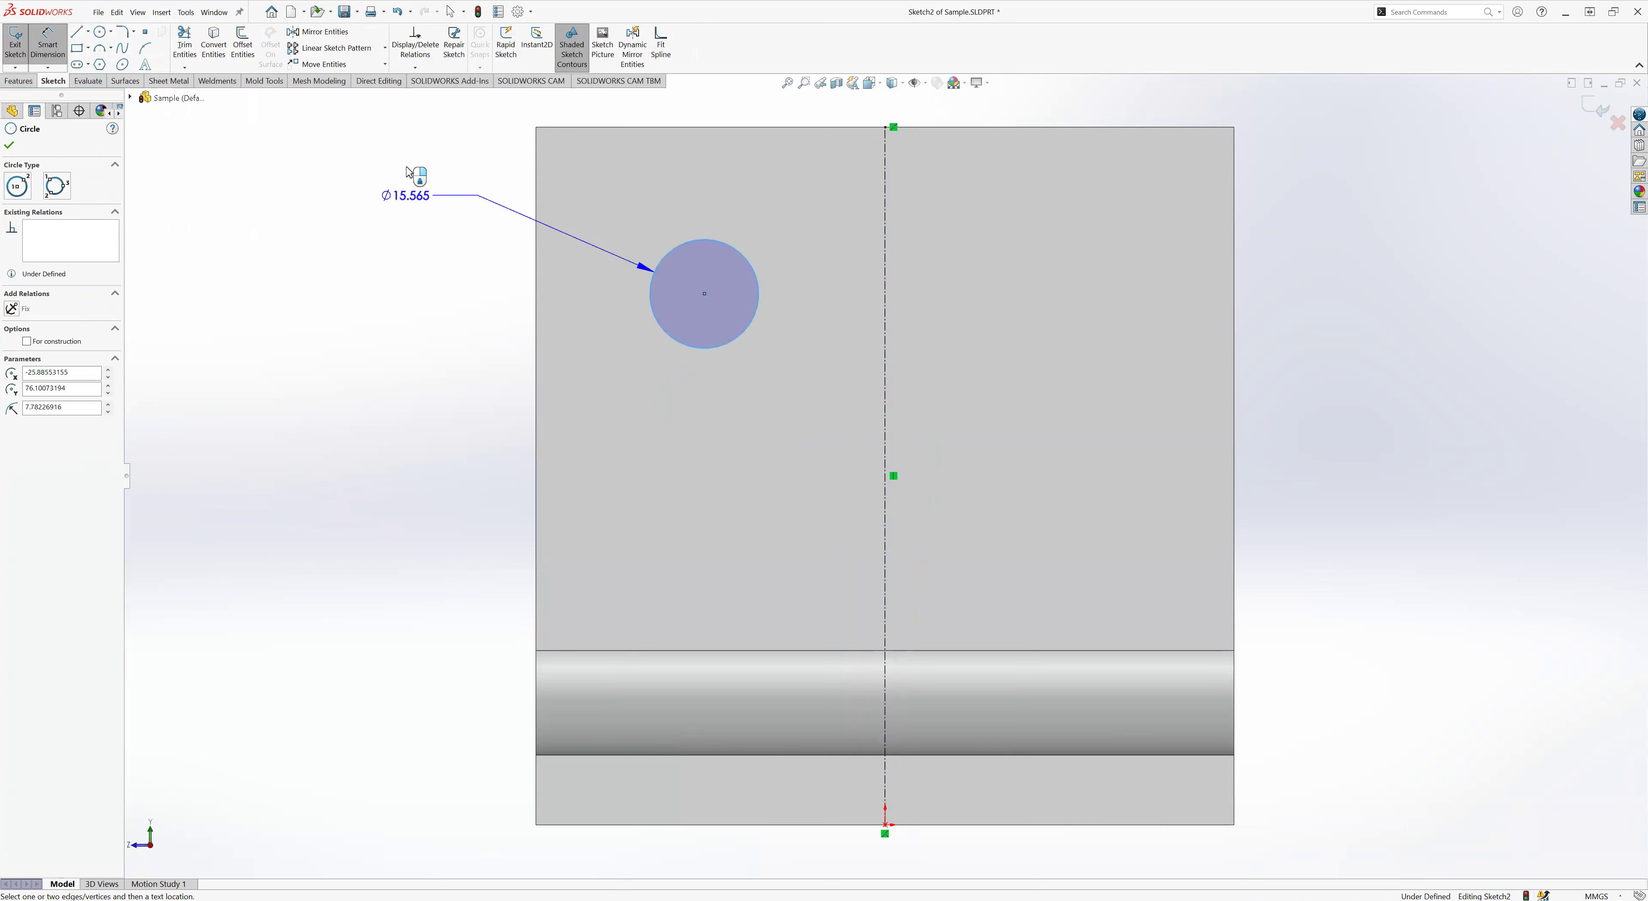
{"action": "left_click", "coordinate": [422, 160]}
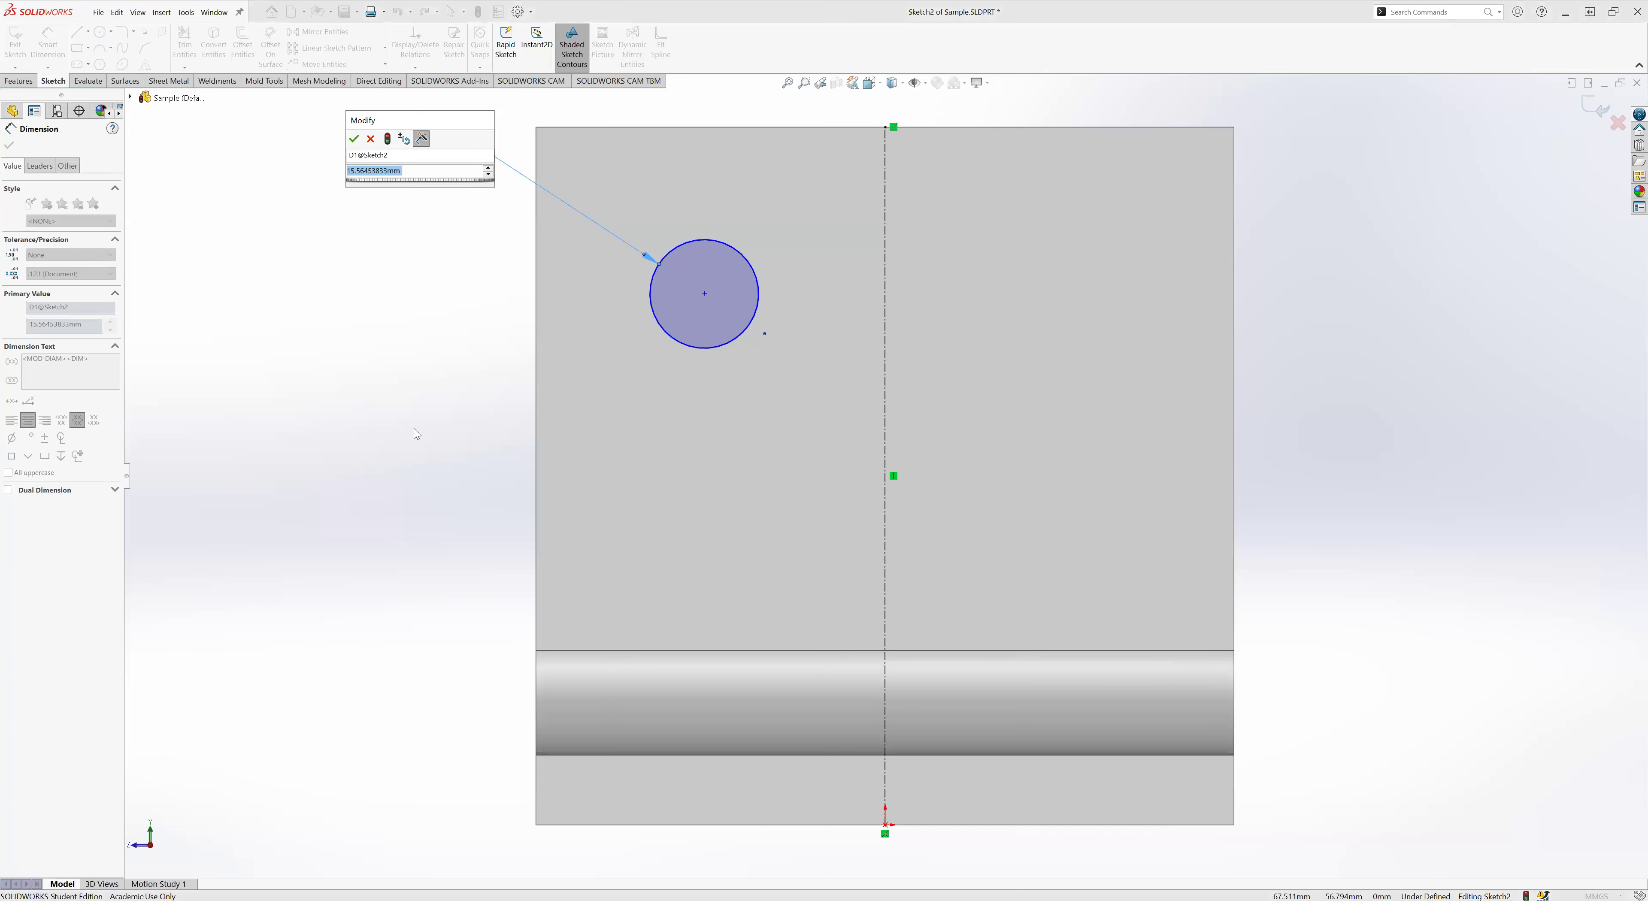
{"action": "type", "text": "15"}
{"action": "key", "text": "Return"}
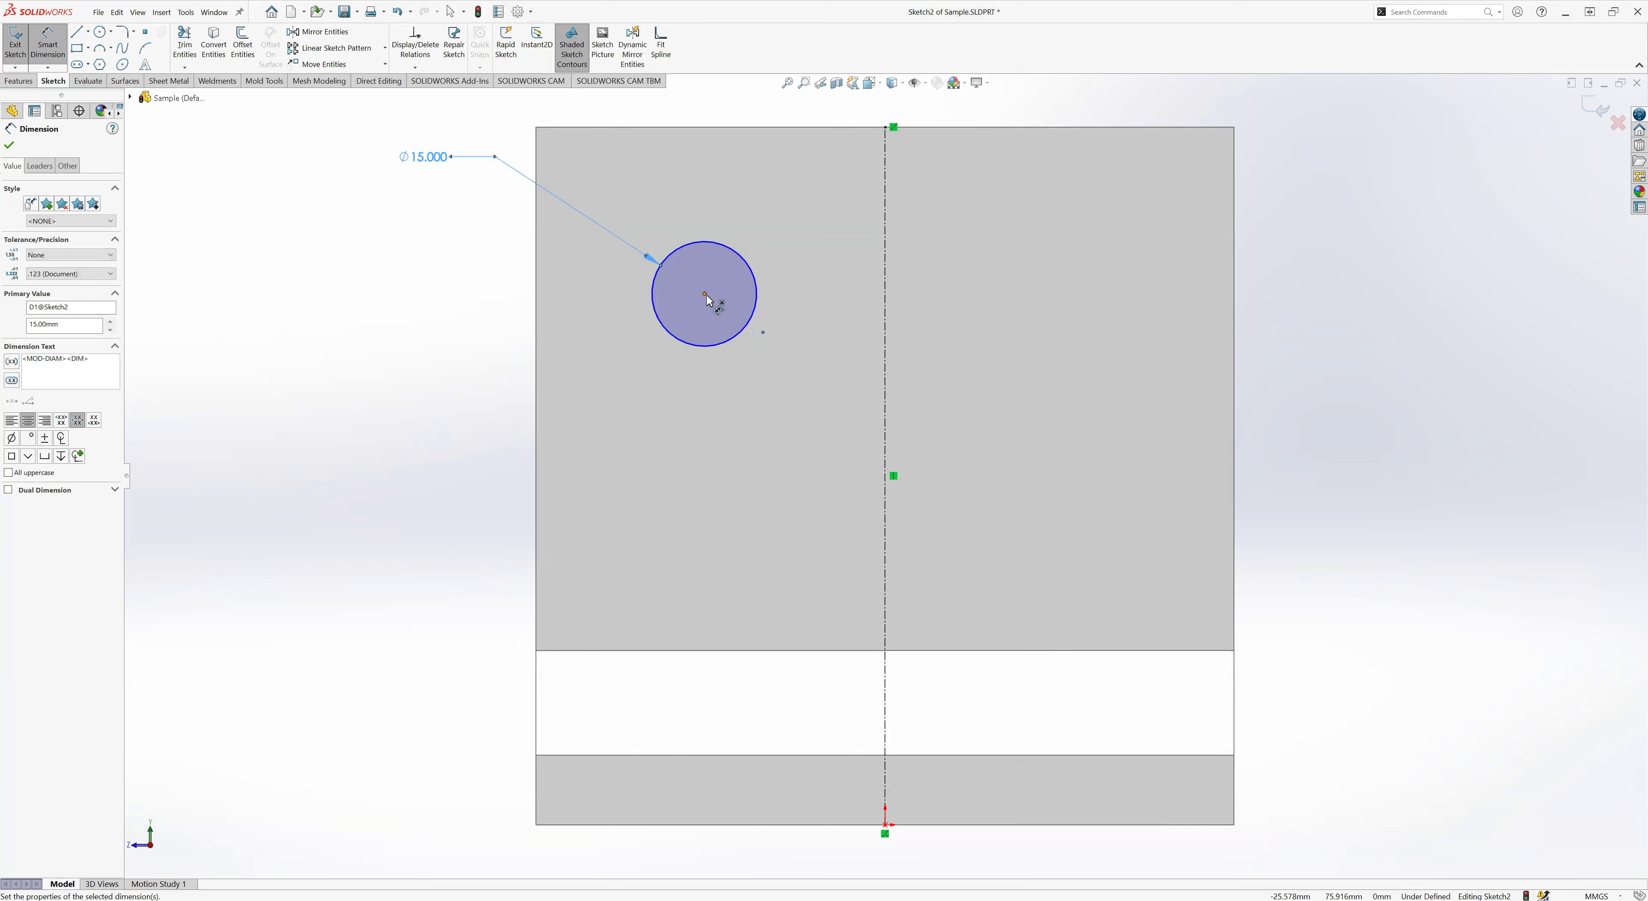
- Position the circle's centre 25 mm from the face's upper edge and 25 mm from its nearest side edge
{"action": "left_click", "coordinate": [705, 294]}
{"action": "left_click", "coordinate": [709, 126]}
{"action": "left_click", "coordinate": [351, 194]}
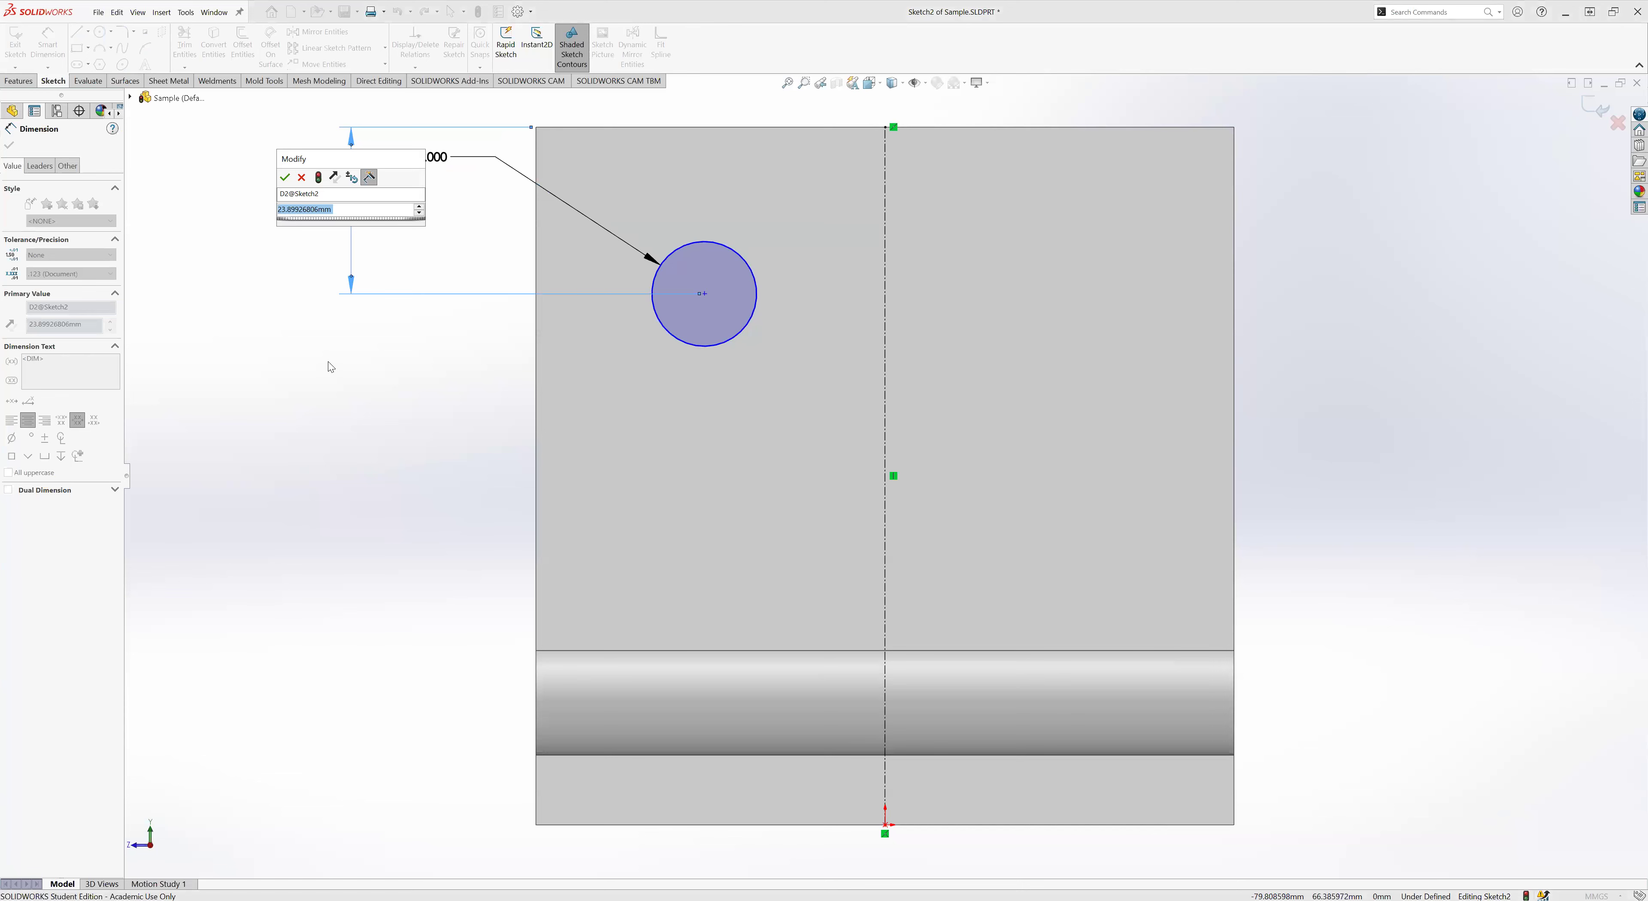
{"action": "type", "text": "25"}
{"action": "key", "text": "Return"}
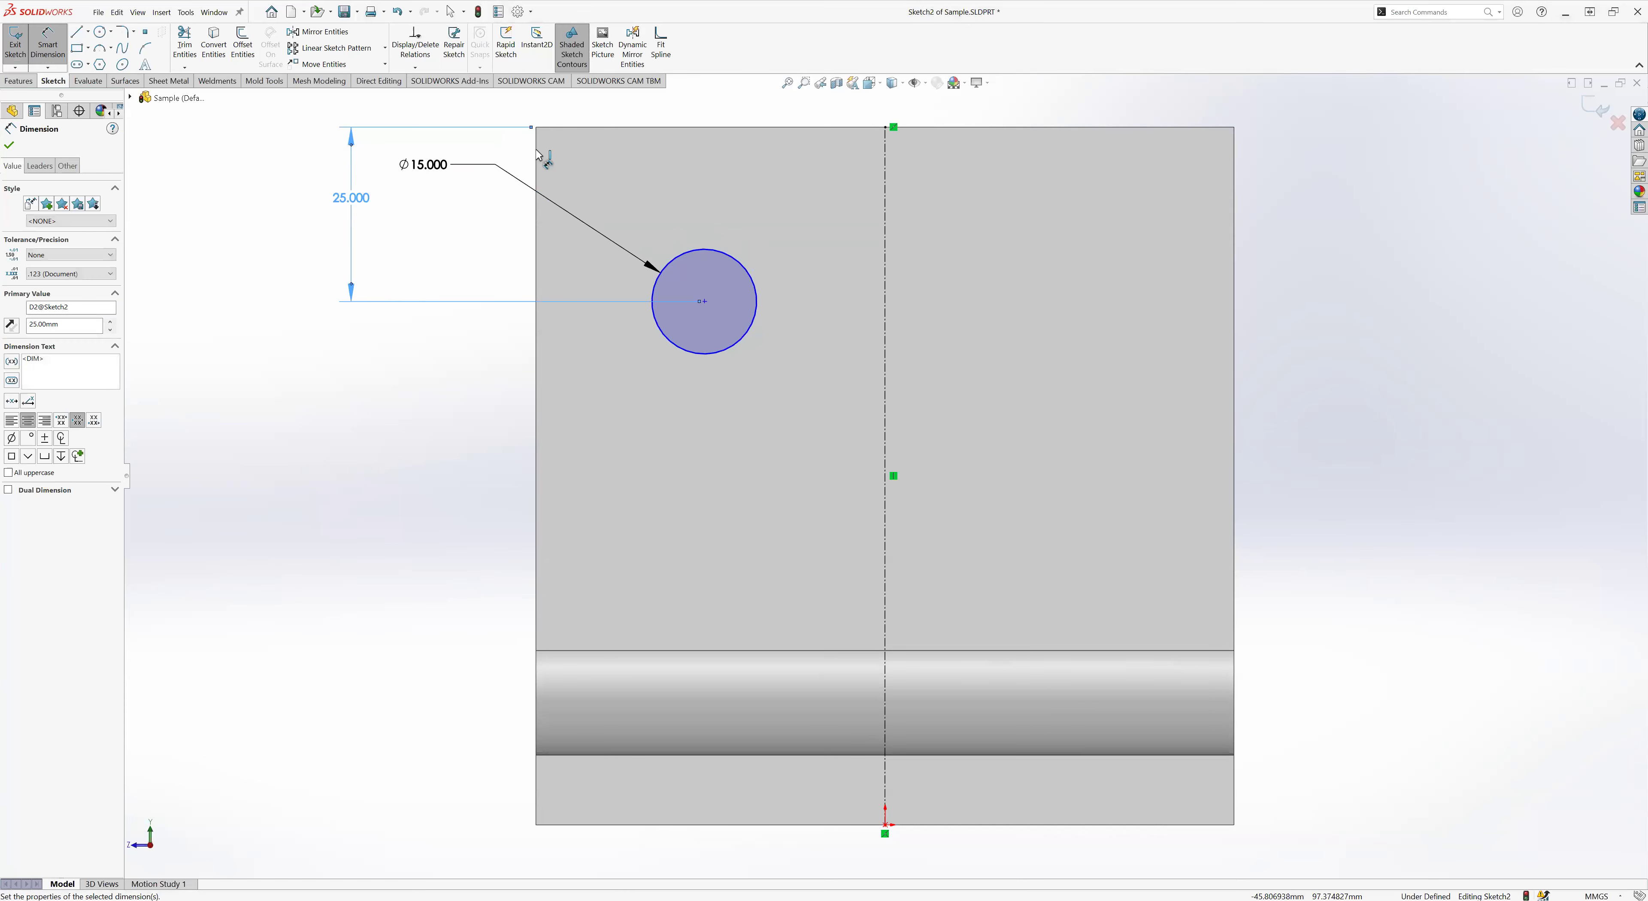
{"action": "left_click", "coordinate": [536, 155]}
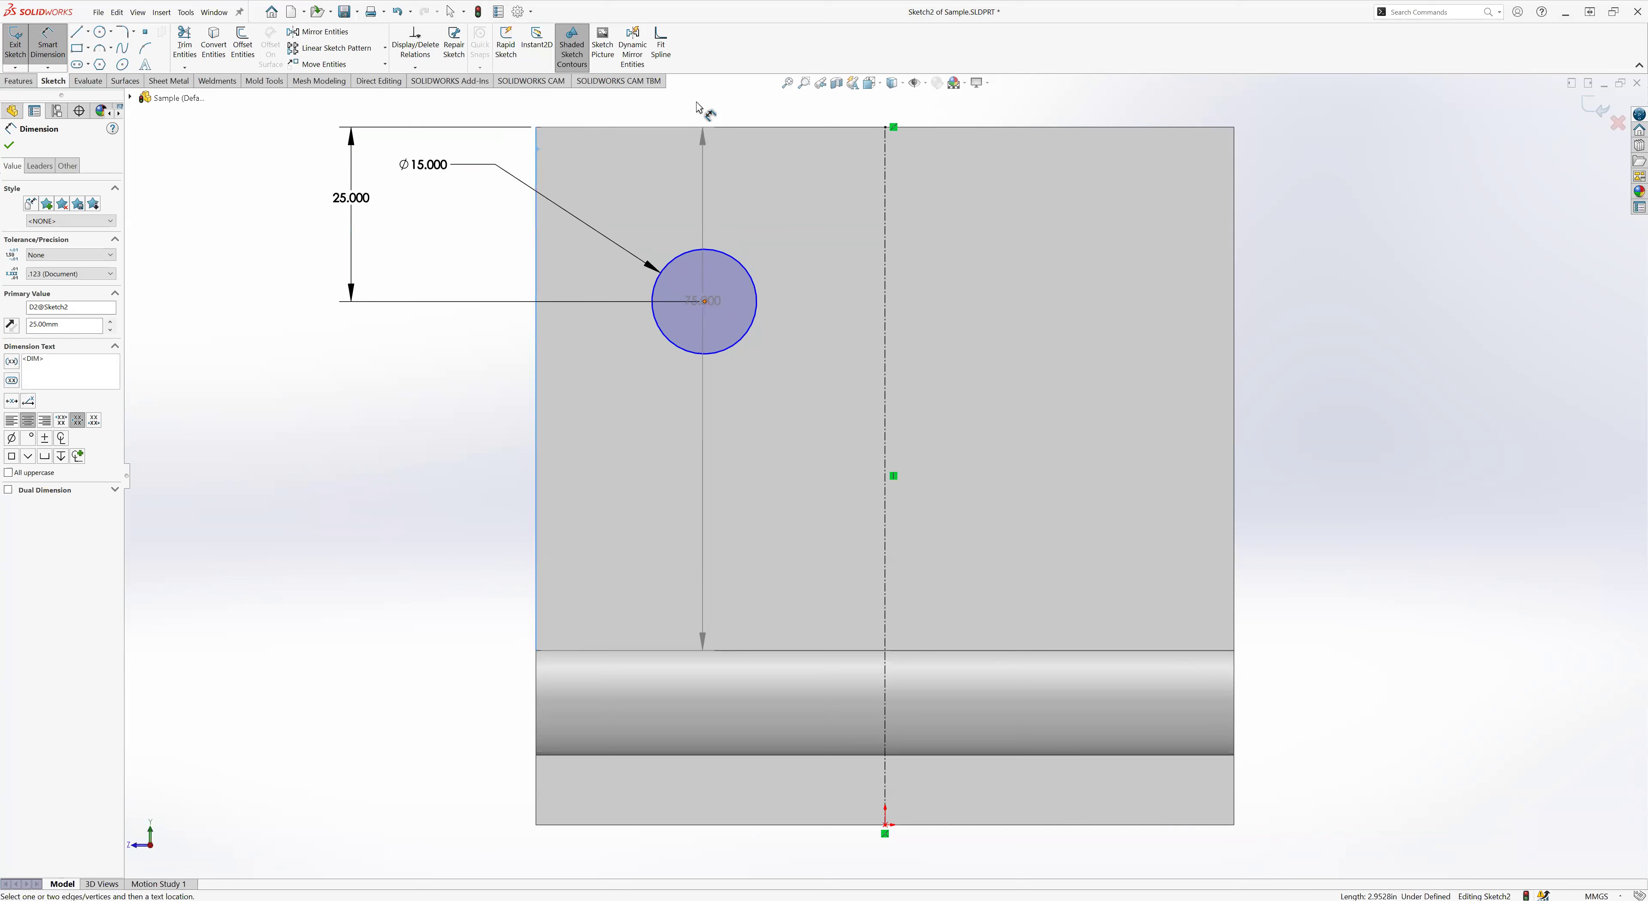
{"action": "left_click", "coordinate": [704, 301]}
{"action": "left_click", "coordinate": [623, 107]}
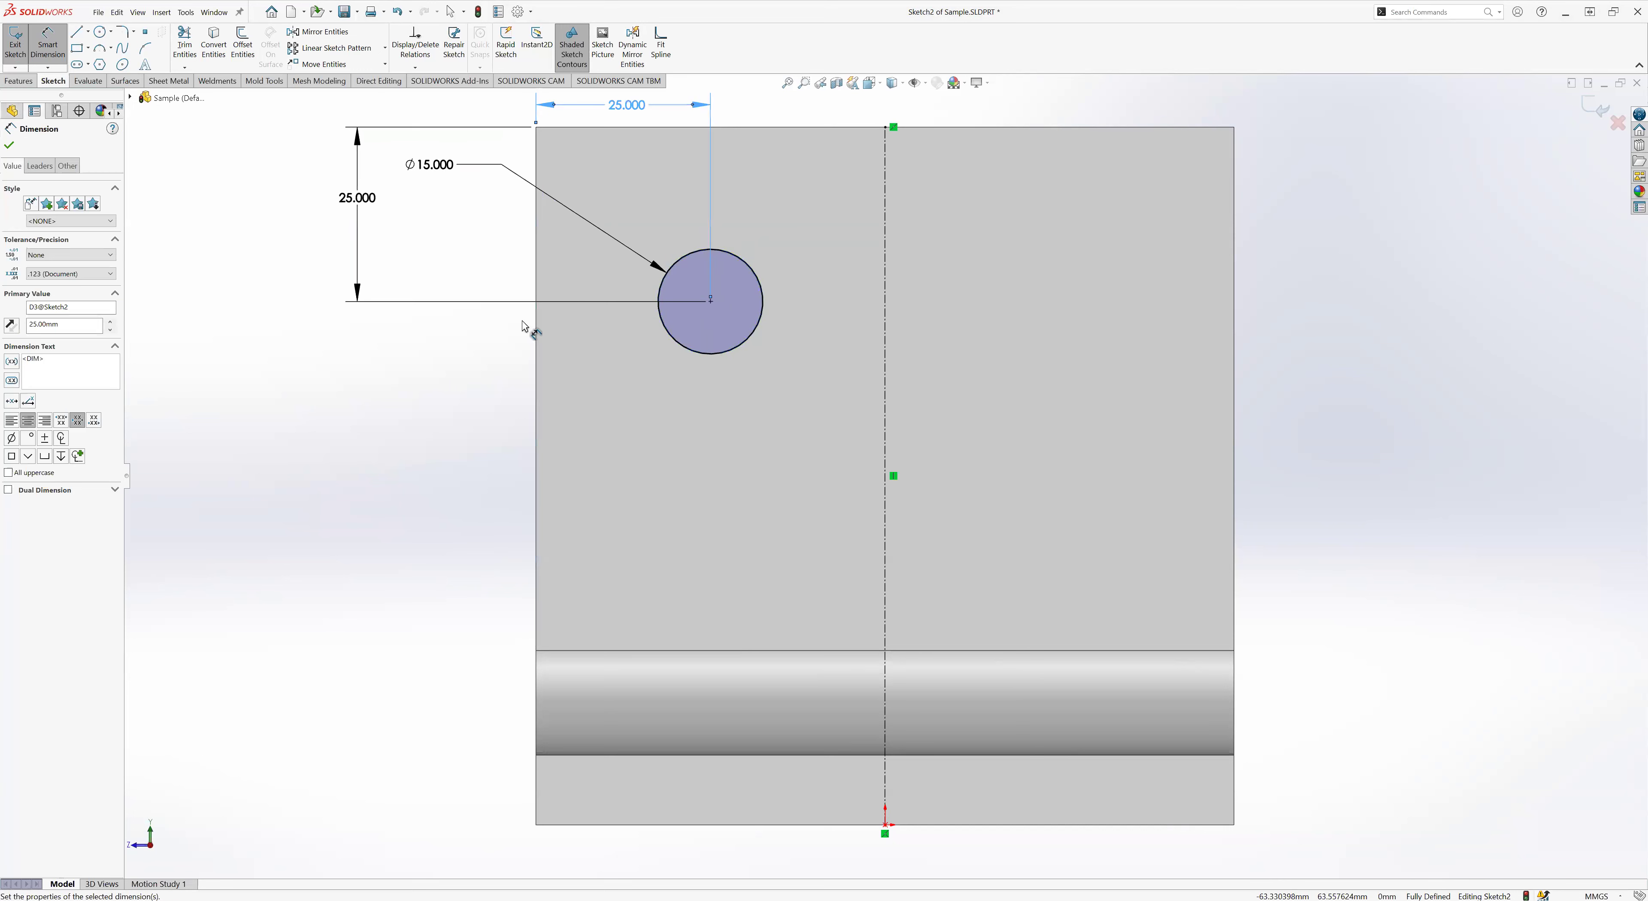
{"action": "type", "text": "25"}
{"action": "key", "text": "Return"}
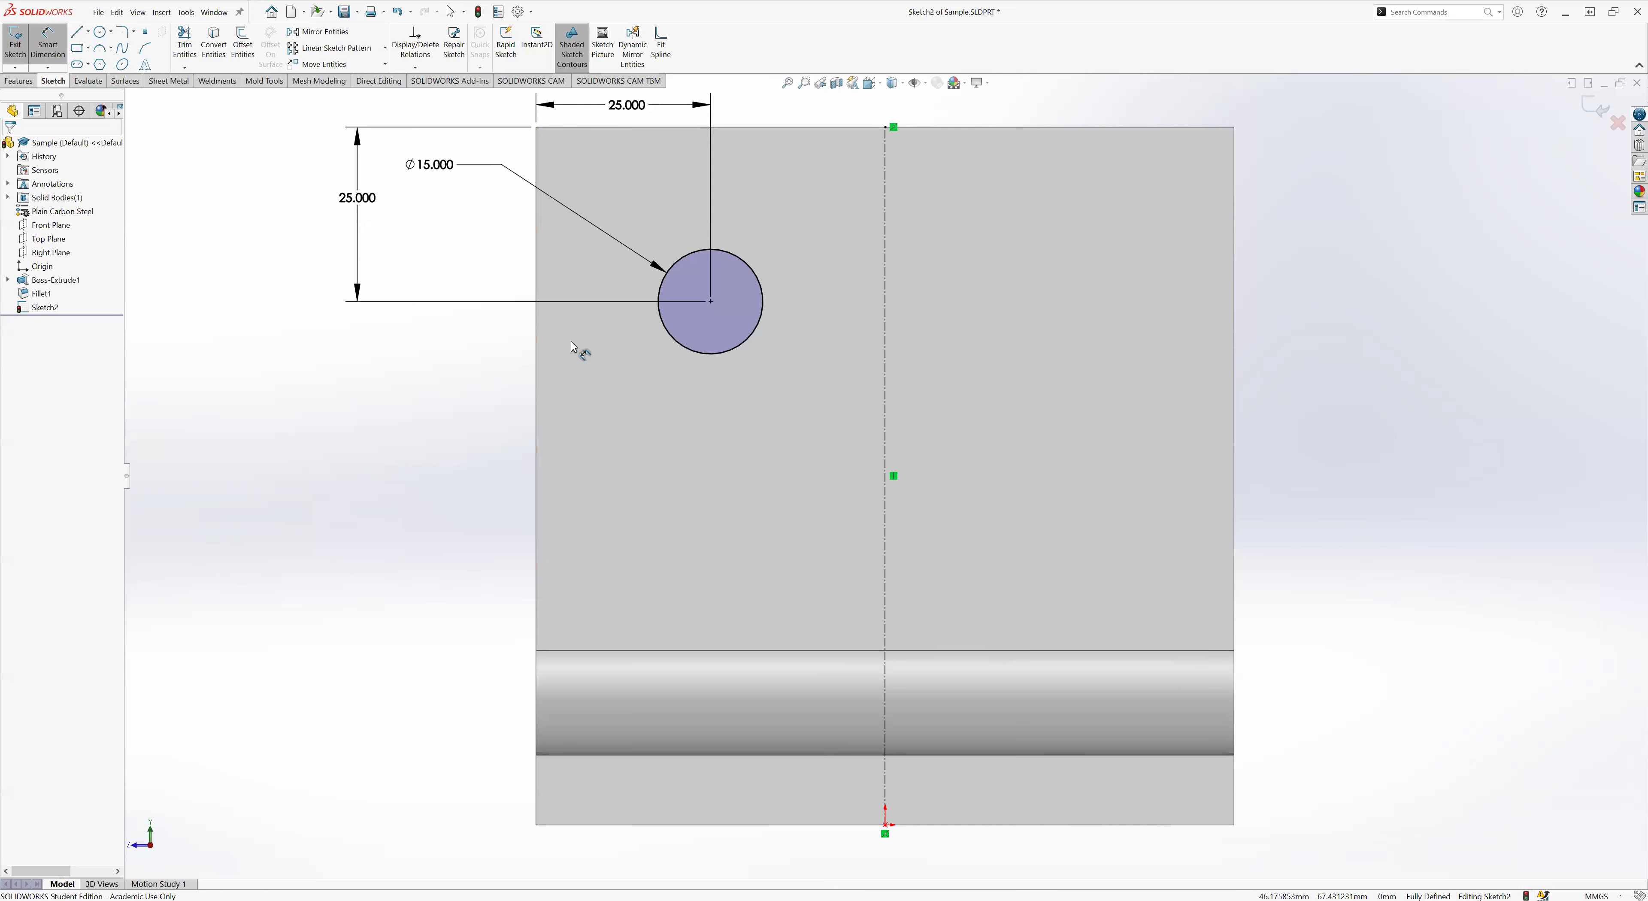
- Mirror the 15 mm circle across the vertical construction line
{"action": "key", "text": "z"}
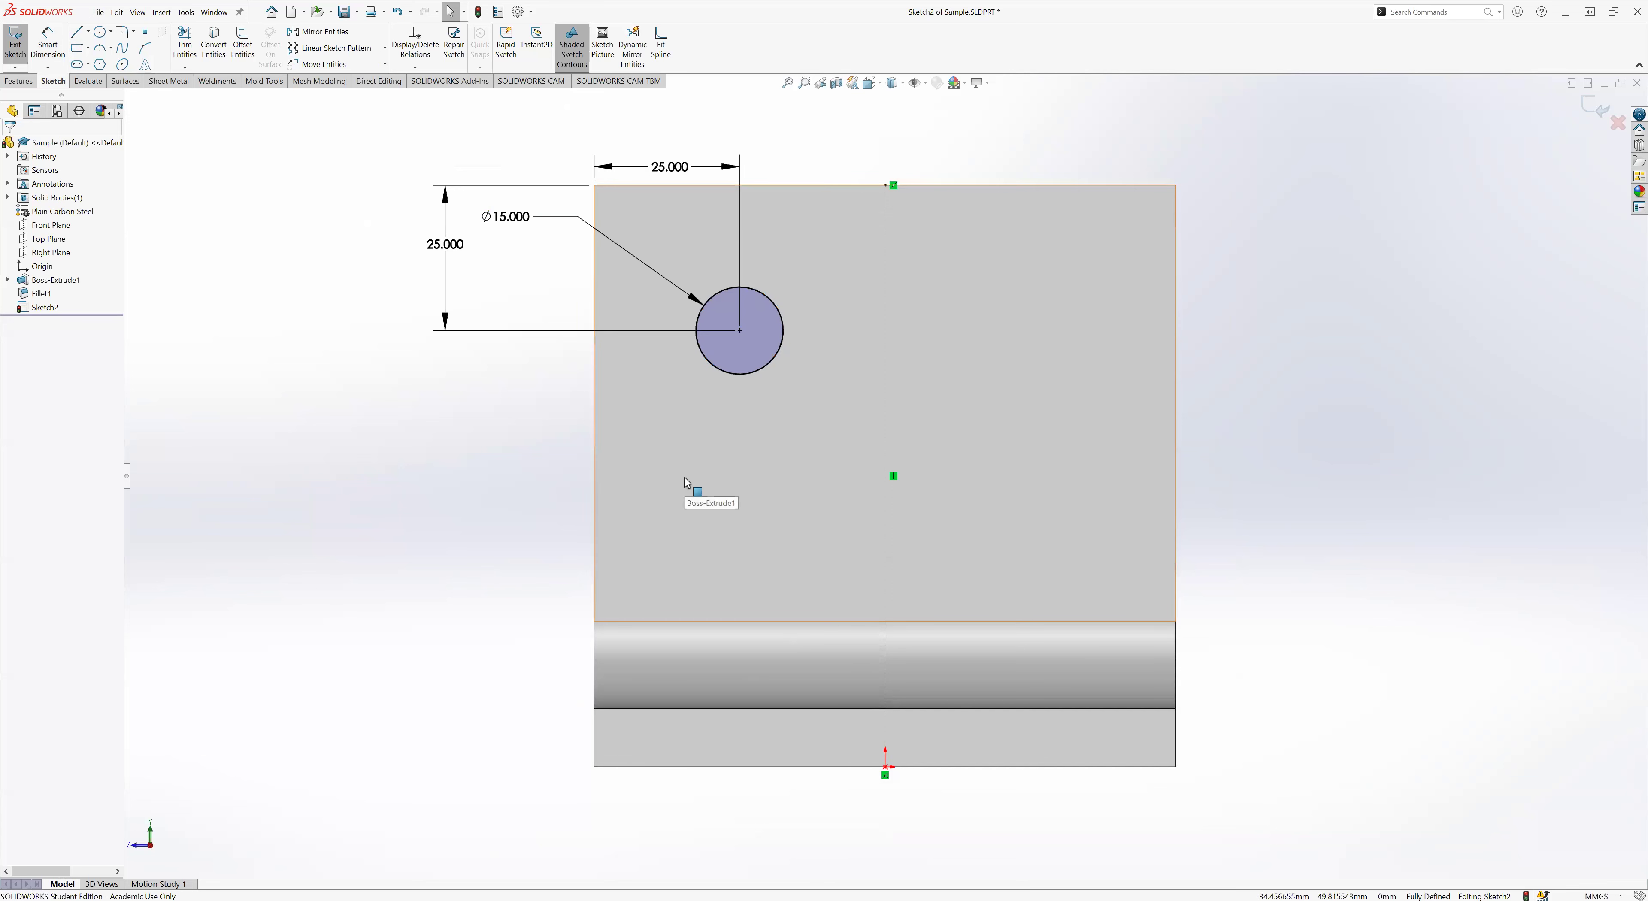
{"action": "key", "text": "ctrl+a"}
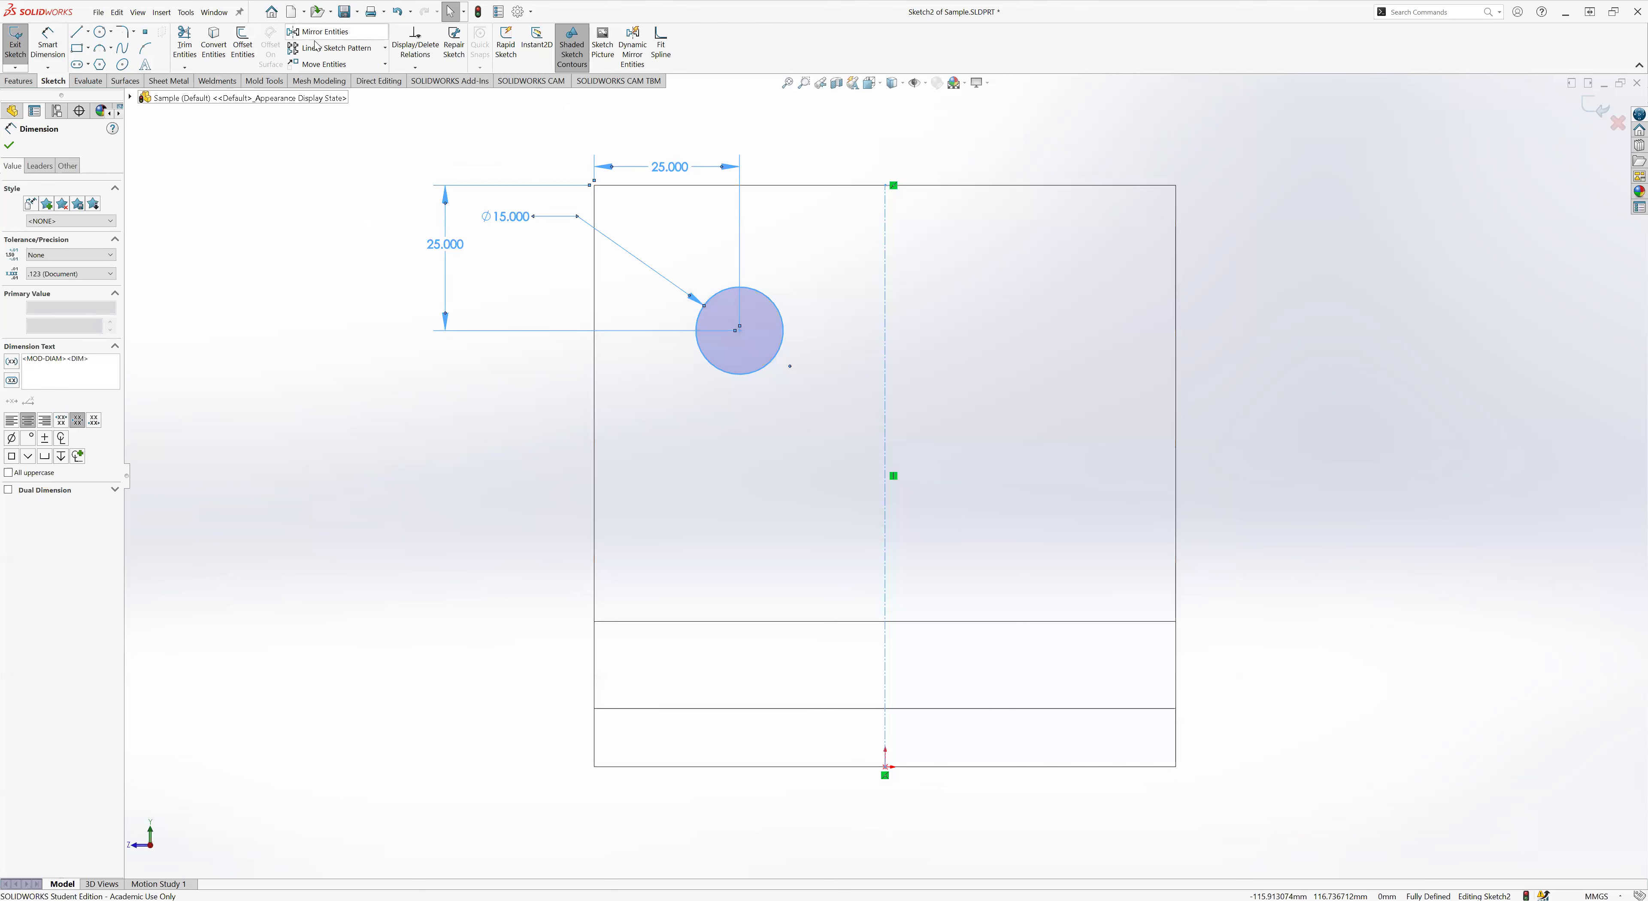
{"action": "left_click", "coordinate": [323, 31]}
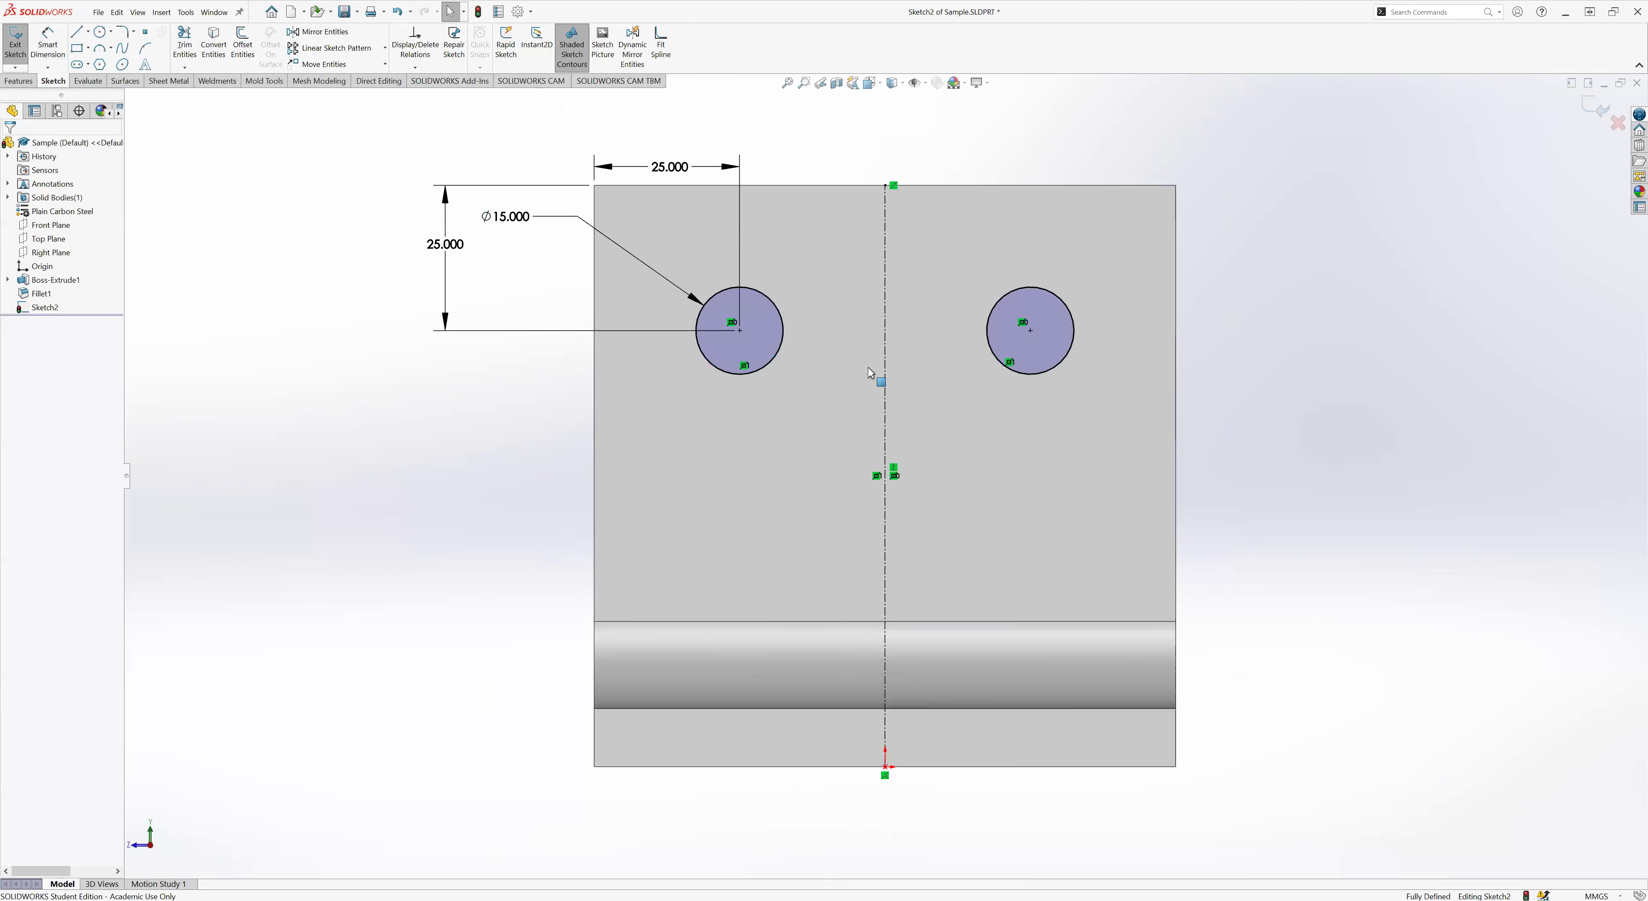
- Cut both circles through the upright leg with the Through All end condition and save the part
{"action": "scroll", "coordinate": [554, 530], "scroll_direction": "up", "scroll_amount": 1}
{"action": "mouse_move", "coordinate": [555, 530]}
{"action": "middle_mouse_down"}
{"action": "mouse_move", "coordinate": [604, 574]}
{"action": "mouse_move", "coordinate": [665, 584]}
{"action": "middle_mouse_up"}
{"action": "scroll", "coordinate": [665, 584], "scroll_direction": "up", "scroll_amount": 1}
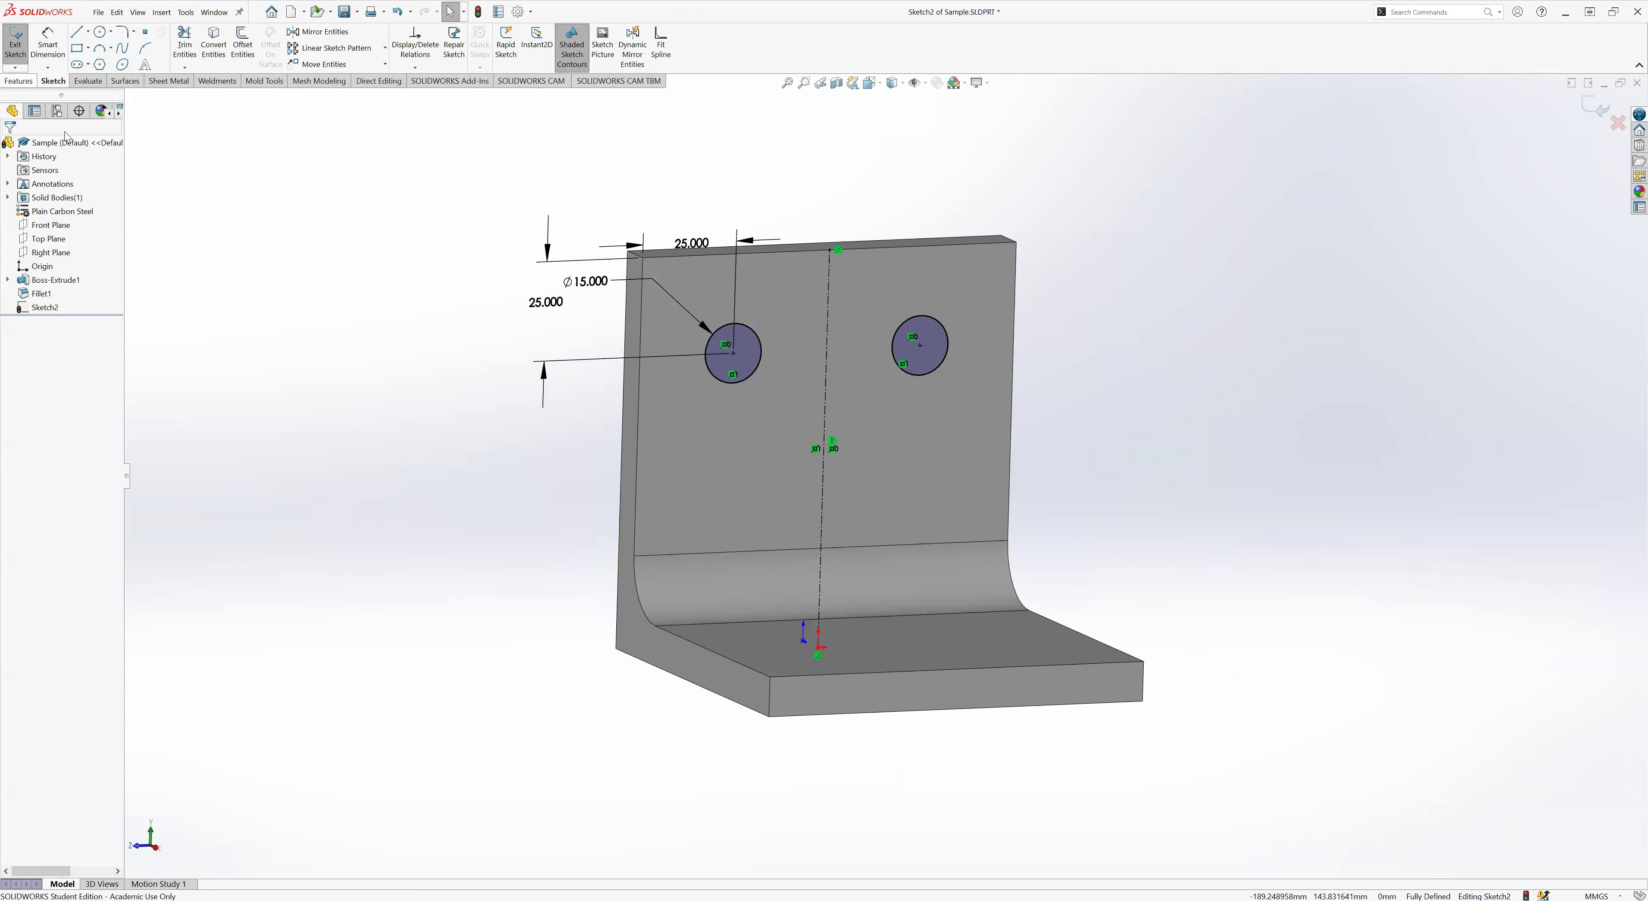
{"action": "left_click", "coordinate": [18, 81]}
{"action": "left_click", "coordinate": [181, 42]}
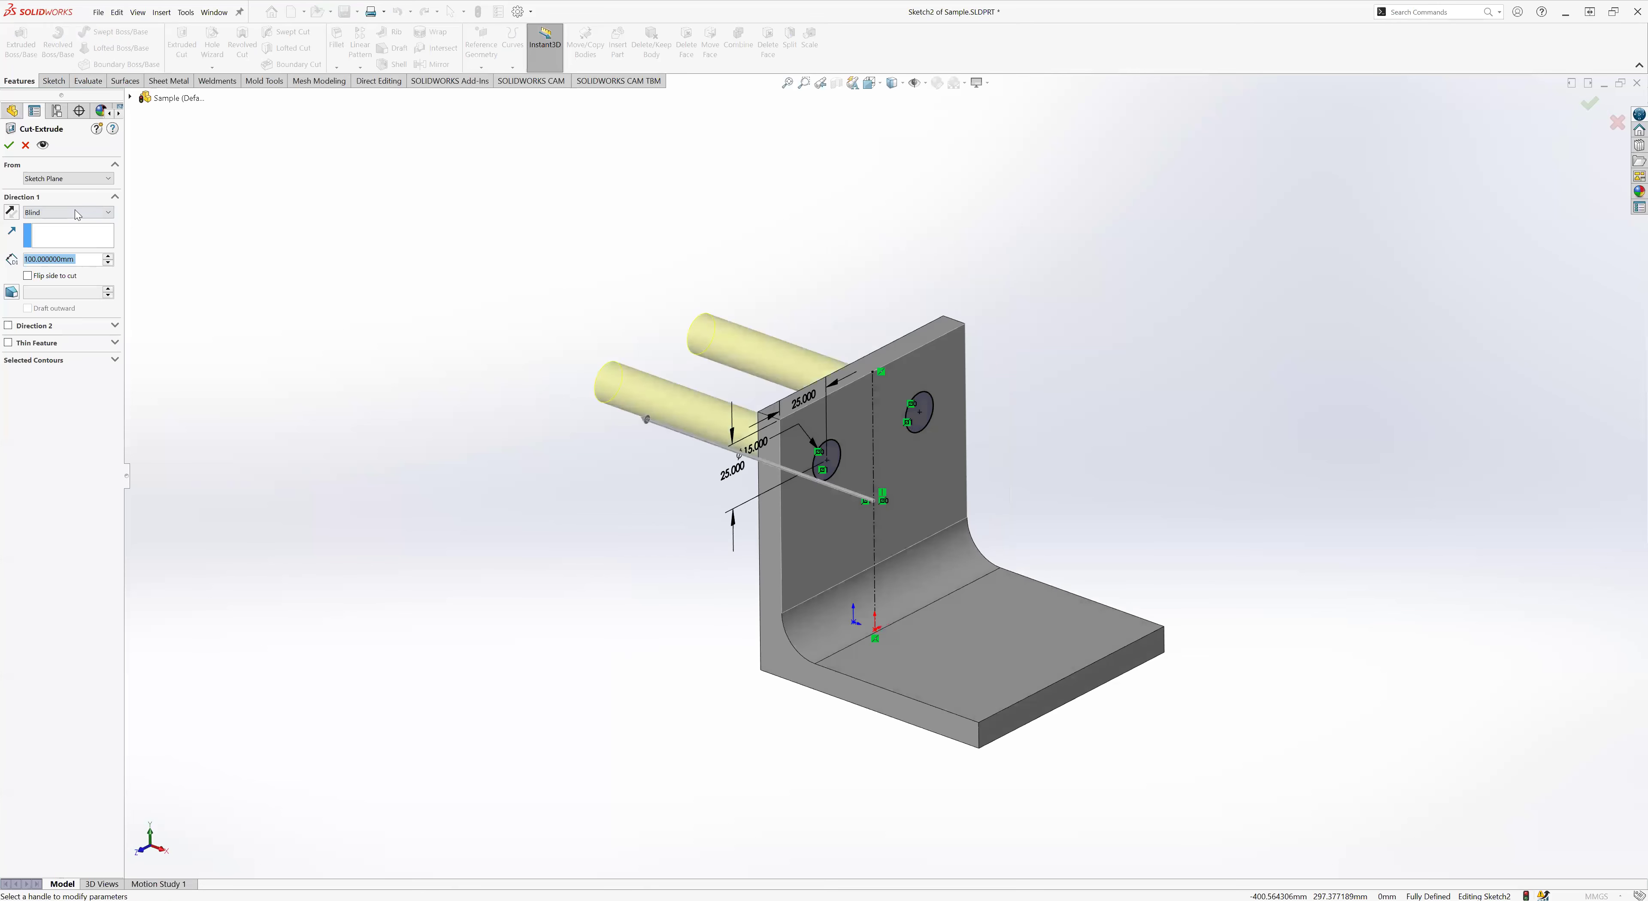
{"action": "left_click", "coordinate": [77, 214]}
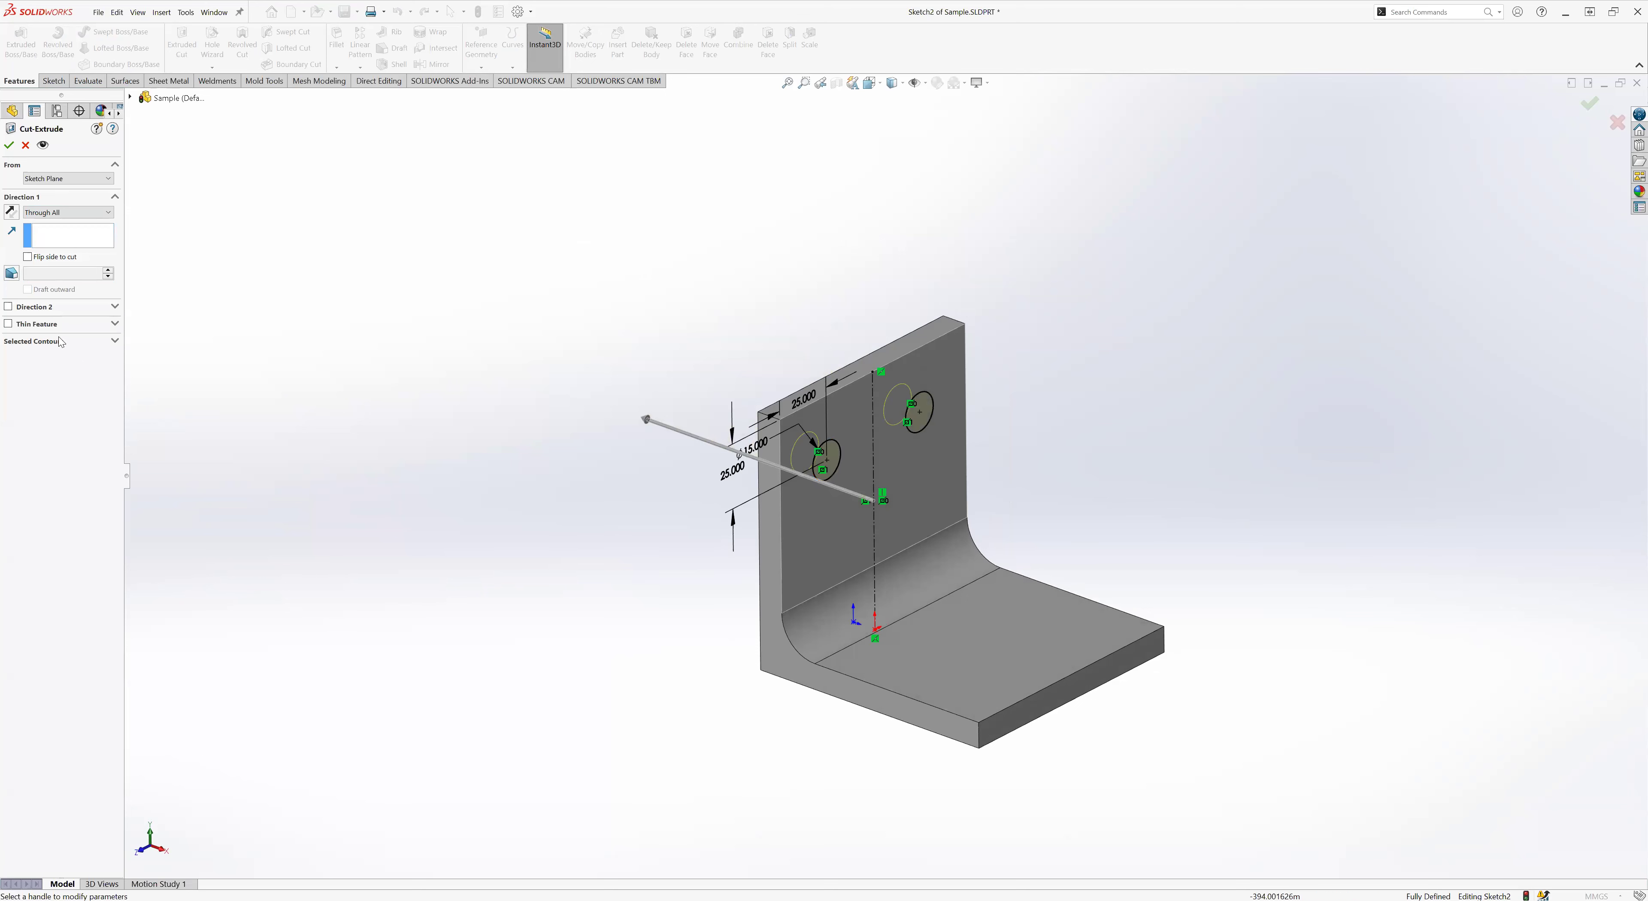
{"action": "left_click", "coordinate": [9, 146]}
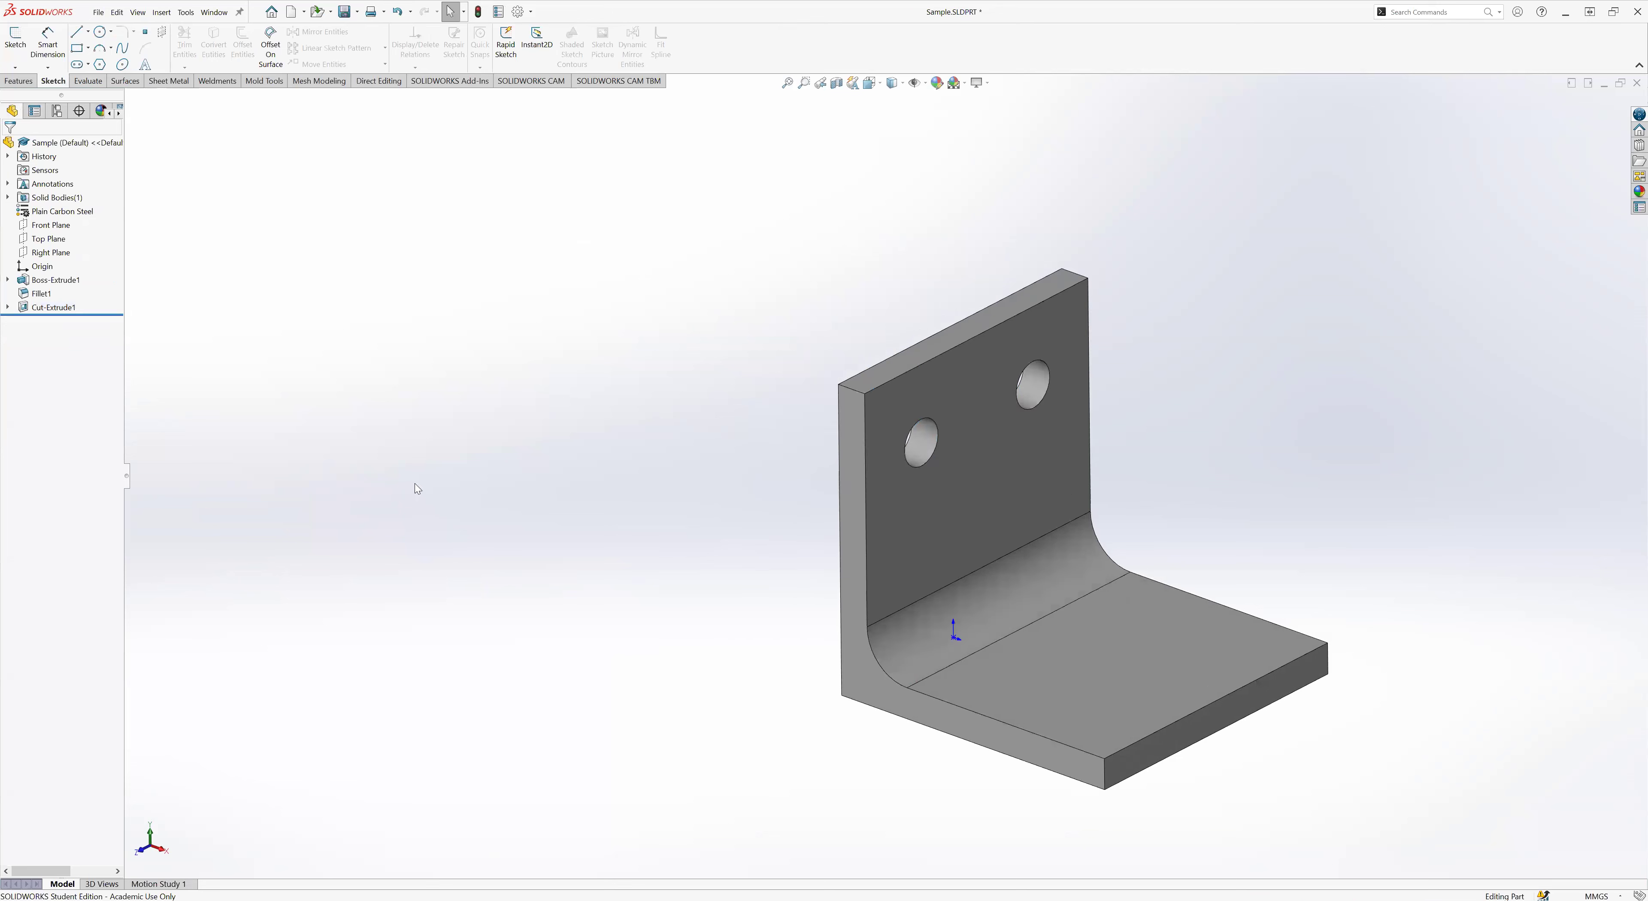
{"action": "middle_click_drag", "start_coordinate": [417, 489], "coordinate": [332, 280]}
{"action": "left_click", "coordinate": [18, 81]}
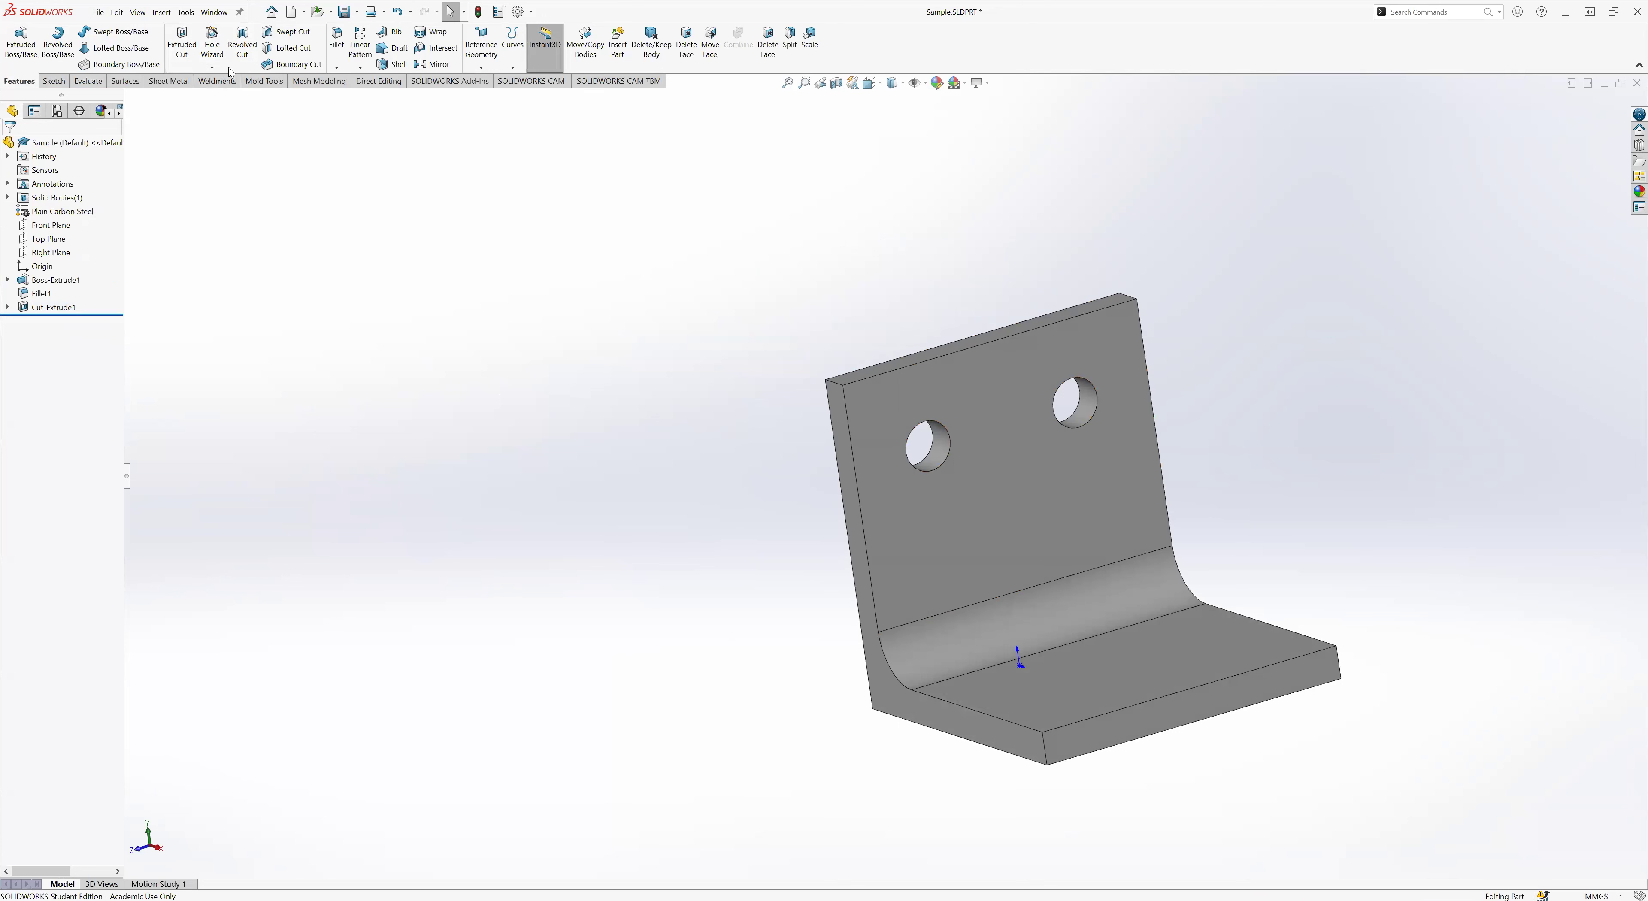
{"action": "mouse_move", "coordinate": [773, 464]}
{"action": "middle_mouse_down"}
{"action": "mouse_move", "coordinate": [776, 427]}
{"action": "mouse_move", "coordinate": [774, 470]}
{"action": "middle_mouse_up"}
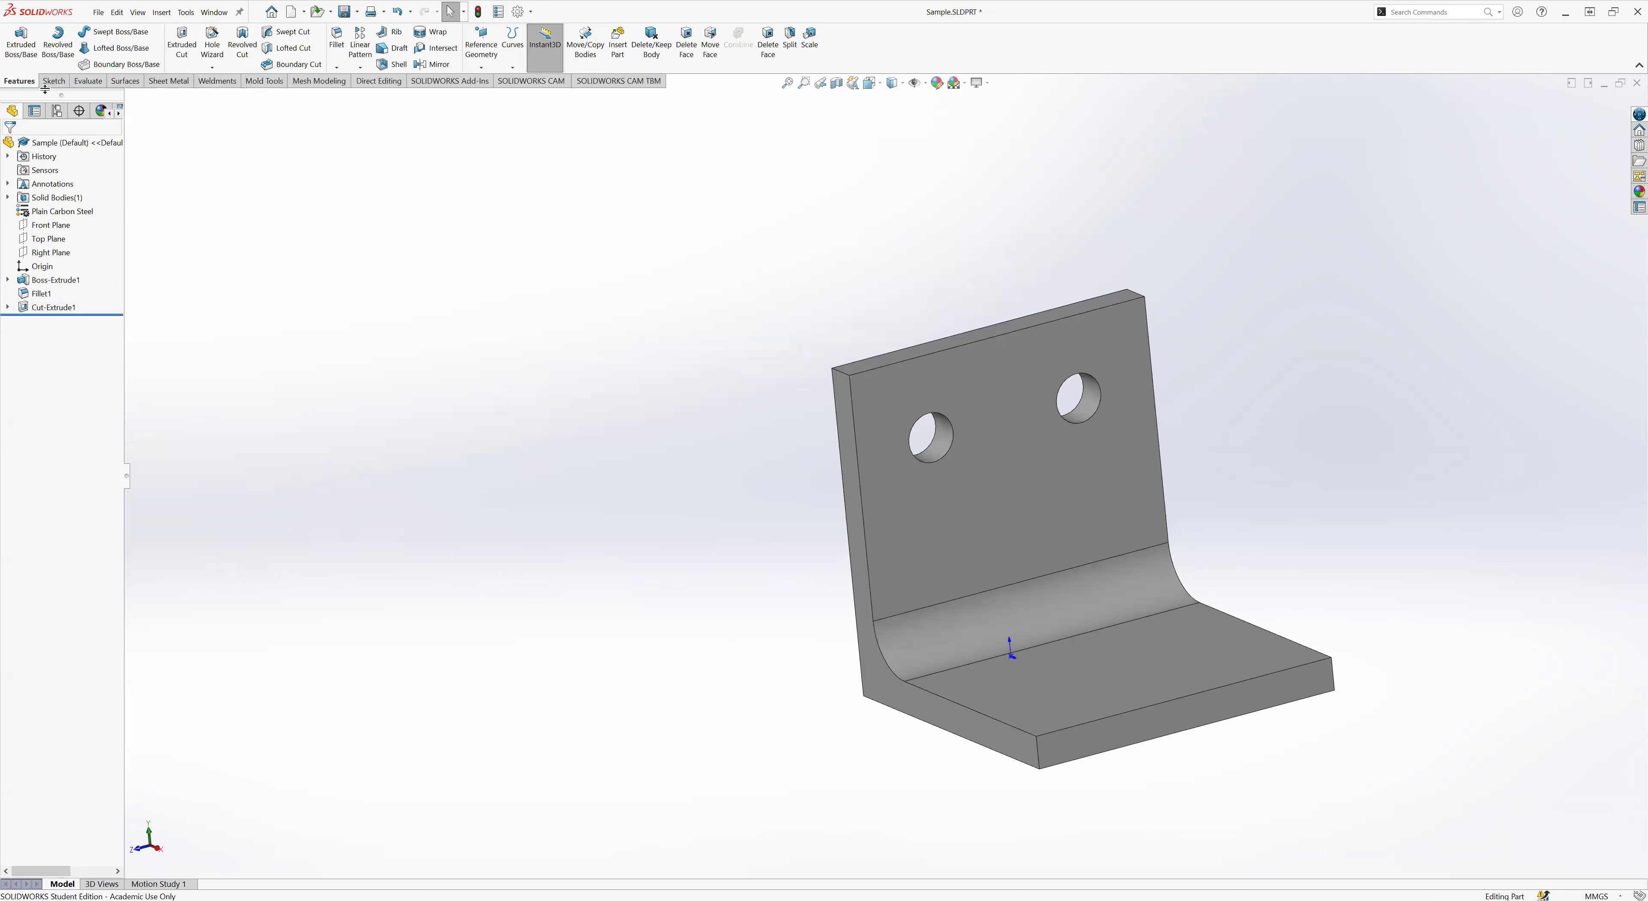
{"action": "key", "text": "ctrl+s"}
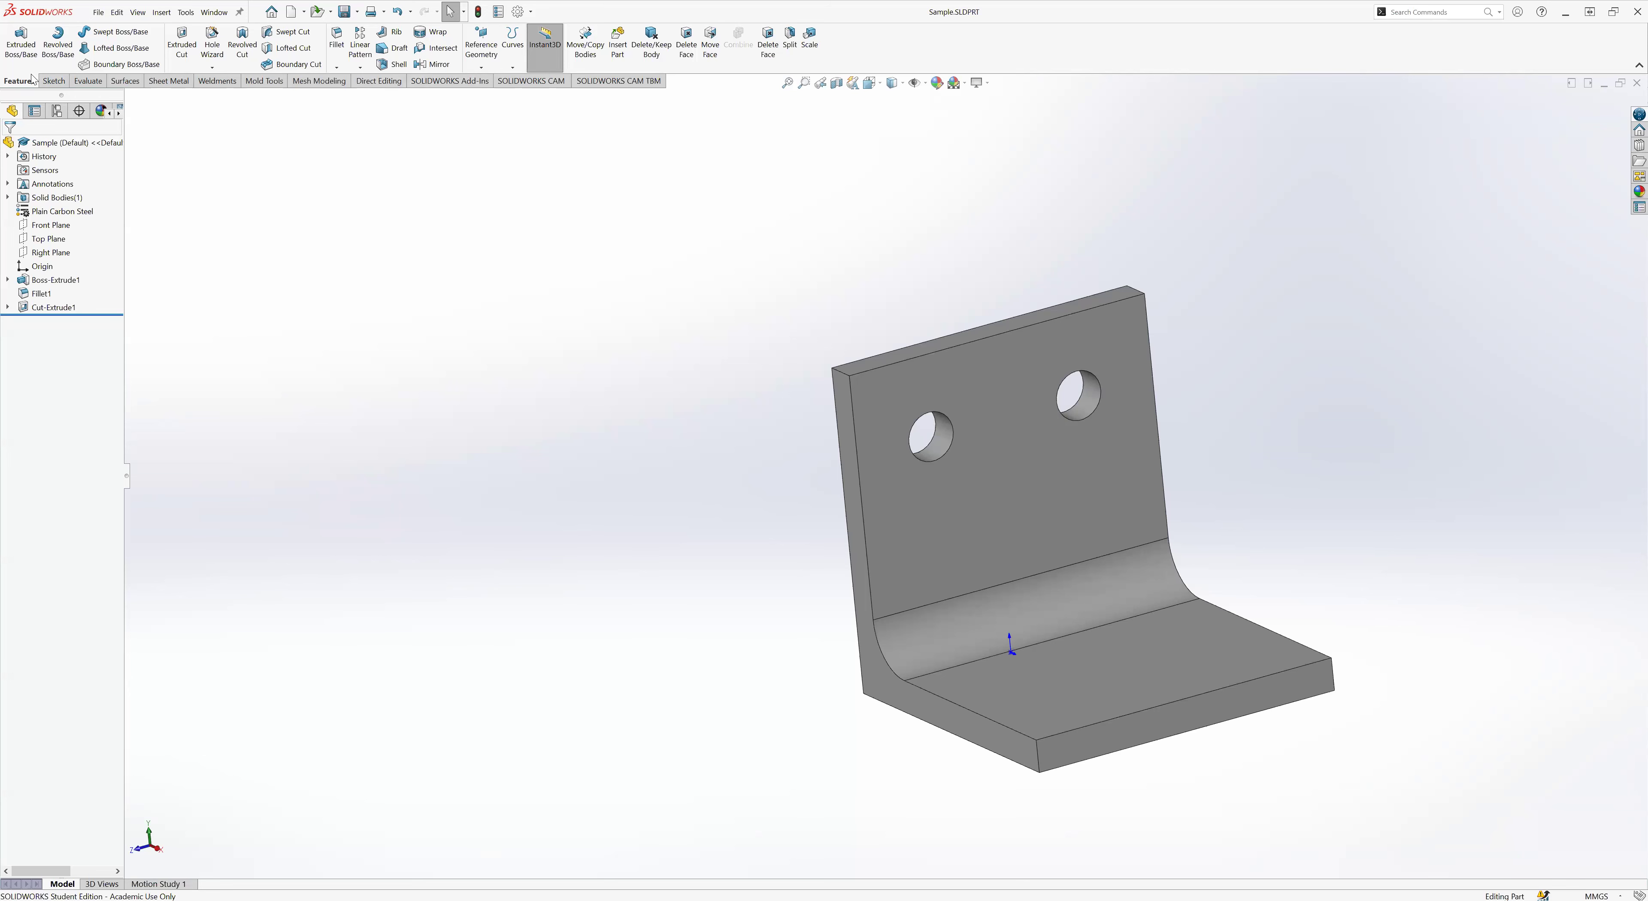
- Examine which CommandManager tool sets are available and display the SOLIDWORKS Add-Ins commands
{"action": "right_click", "coordinate": [124, 87]}
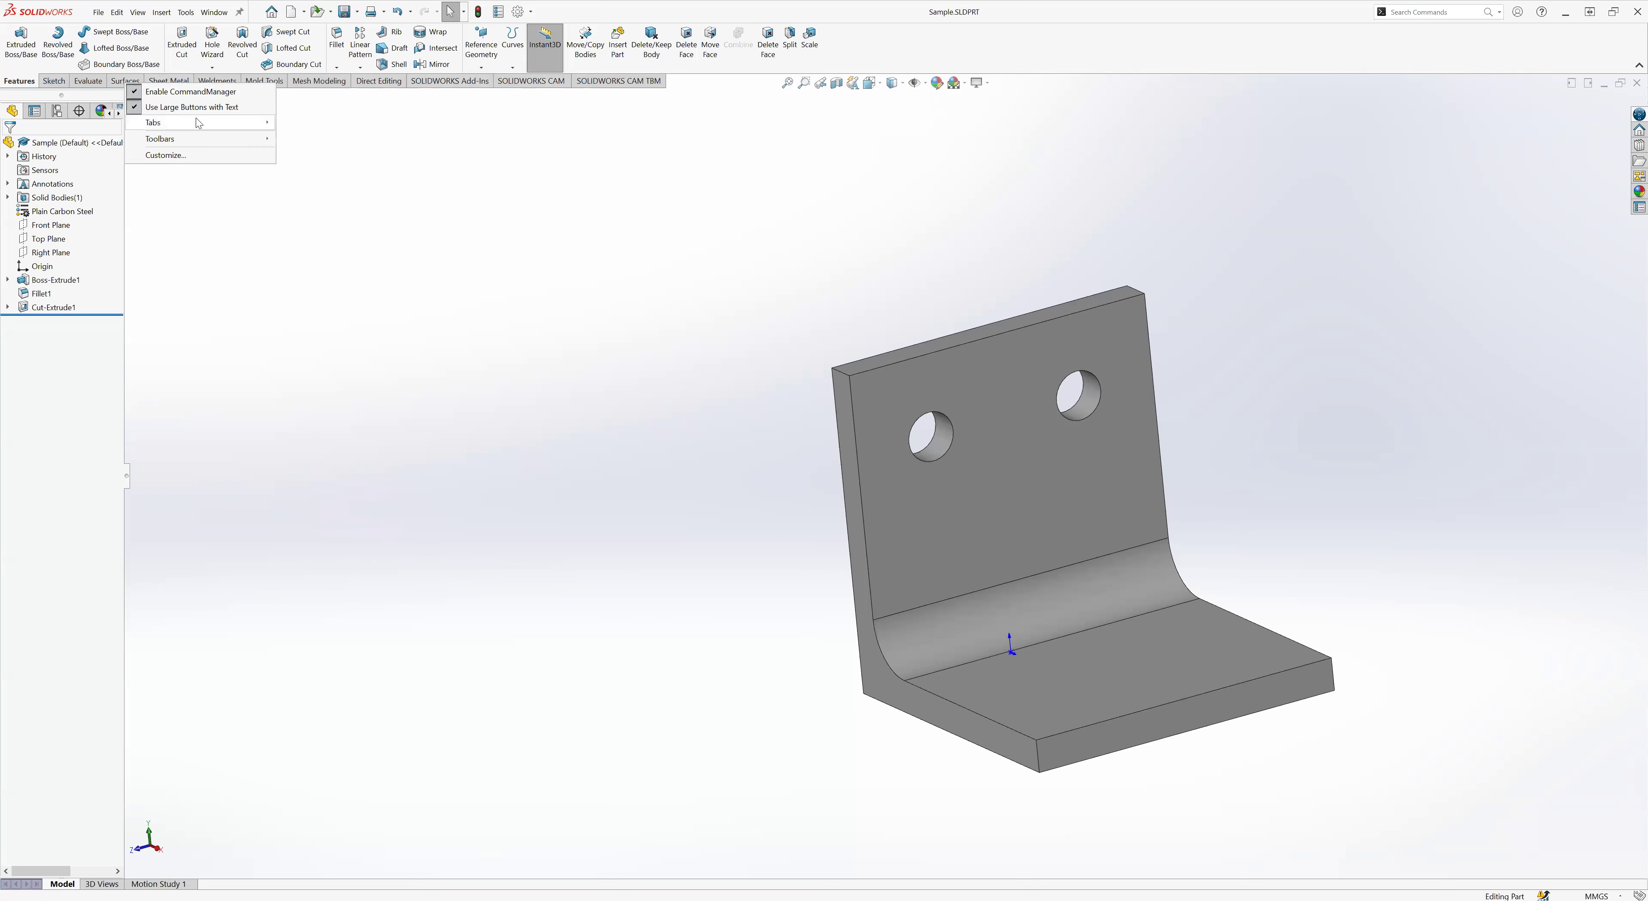
{"action": "mouse_move", "coordinate": [198, 123]}
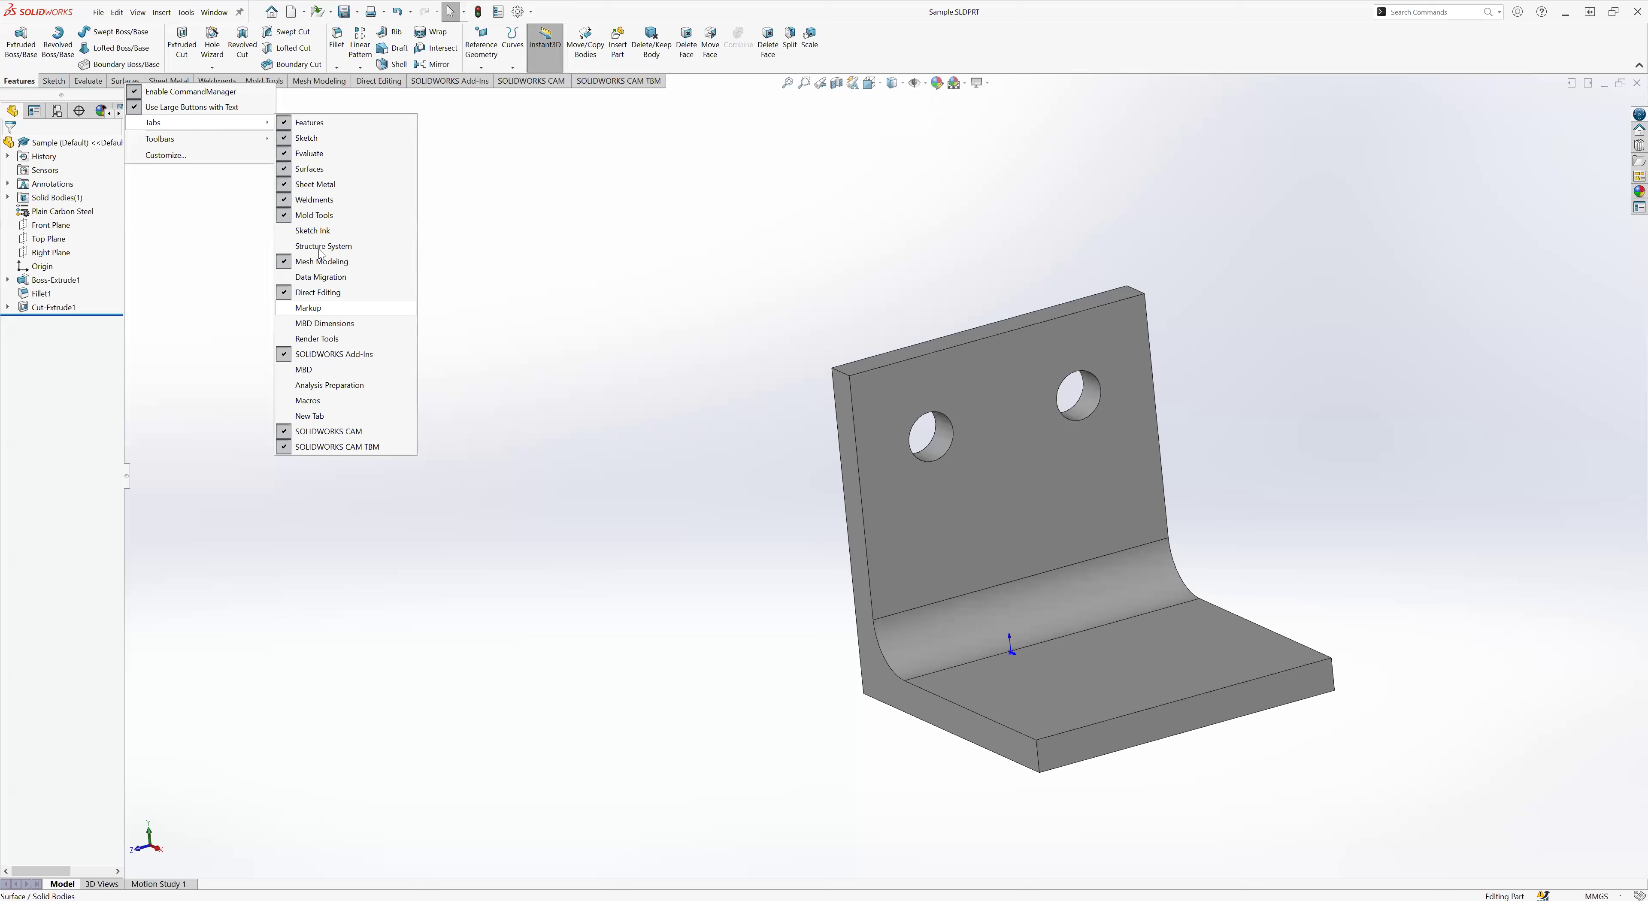
{"action": "left_click", "coordinate": [461, 104]}
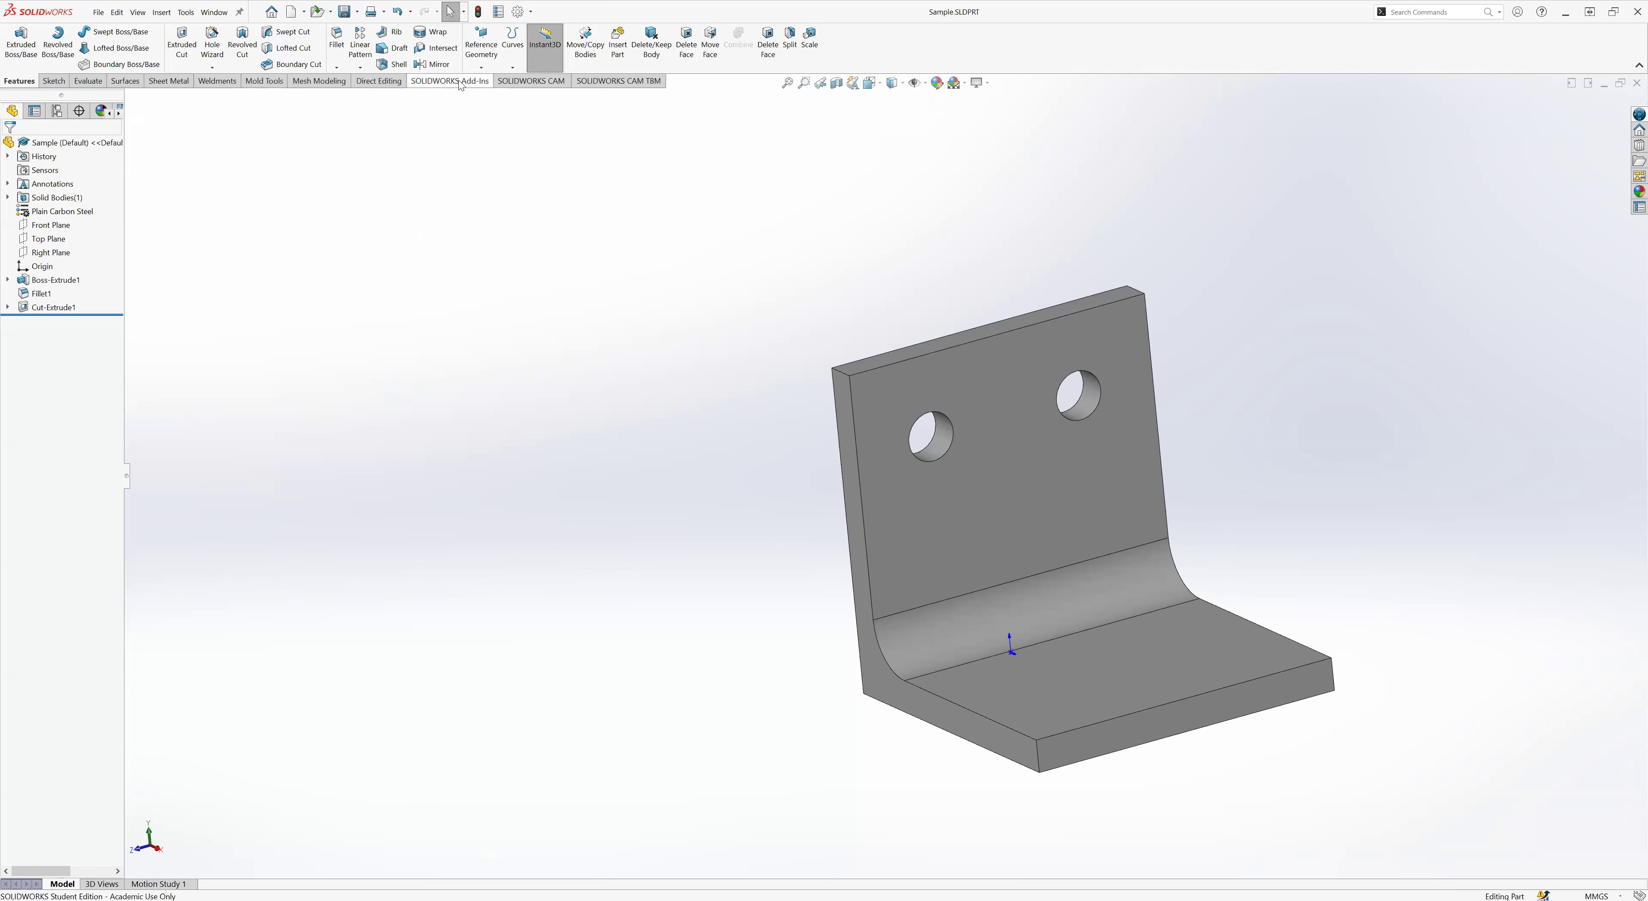
{"action": "left_click", "coordinate": [455, 84]}
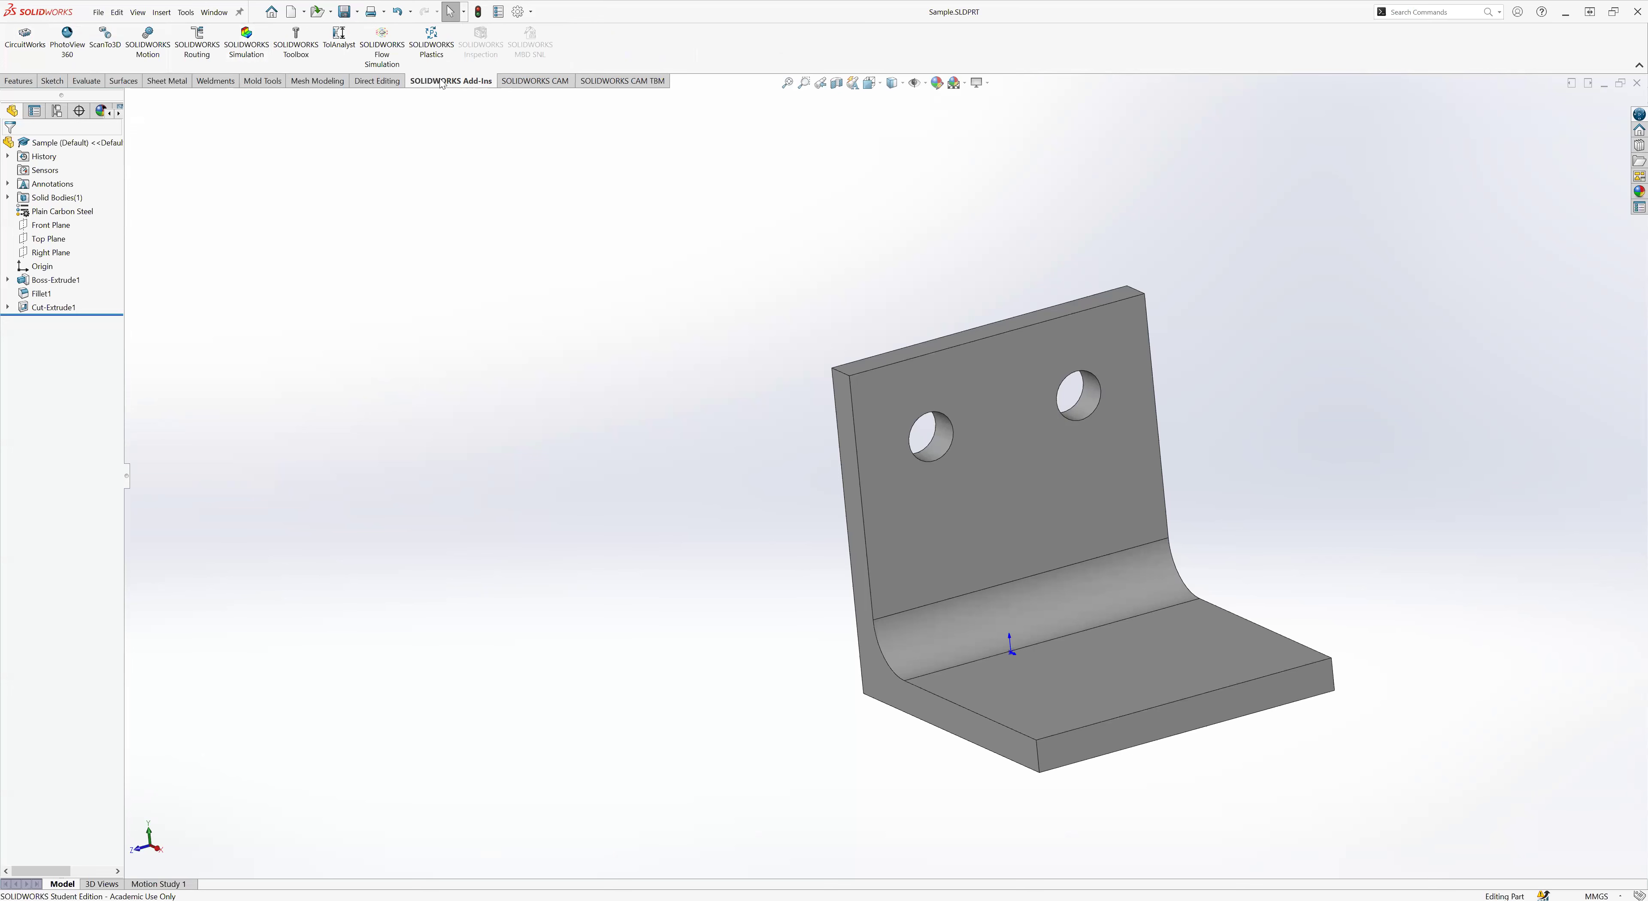
- Activate the SOLIDWORKS Simulation add-in and set it to load at start-up
{"action": "left_click", "coordinate": [532, 12]}
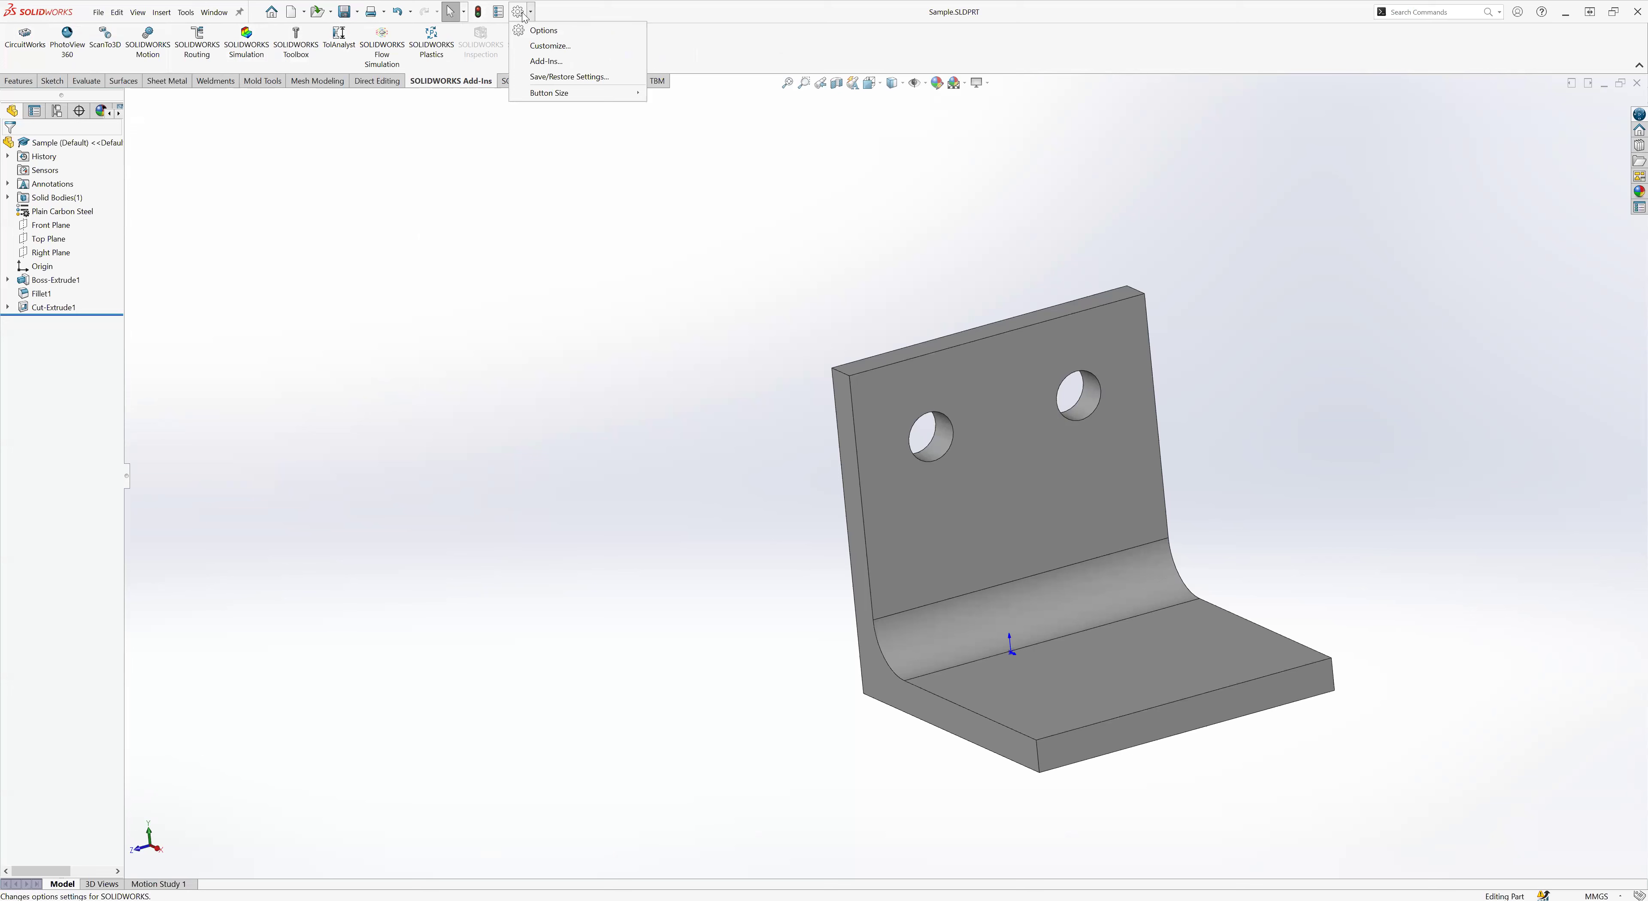
{"action": "left_click", "coordinate": [549, 61]}
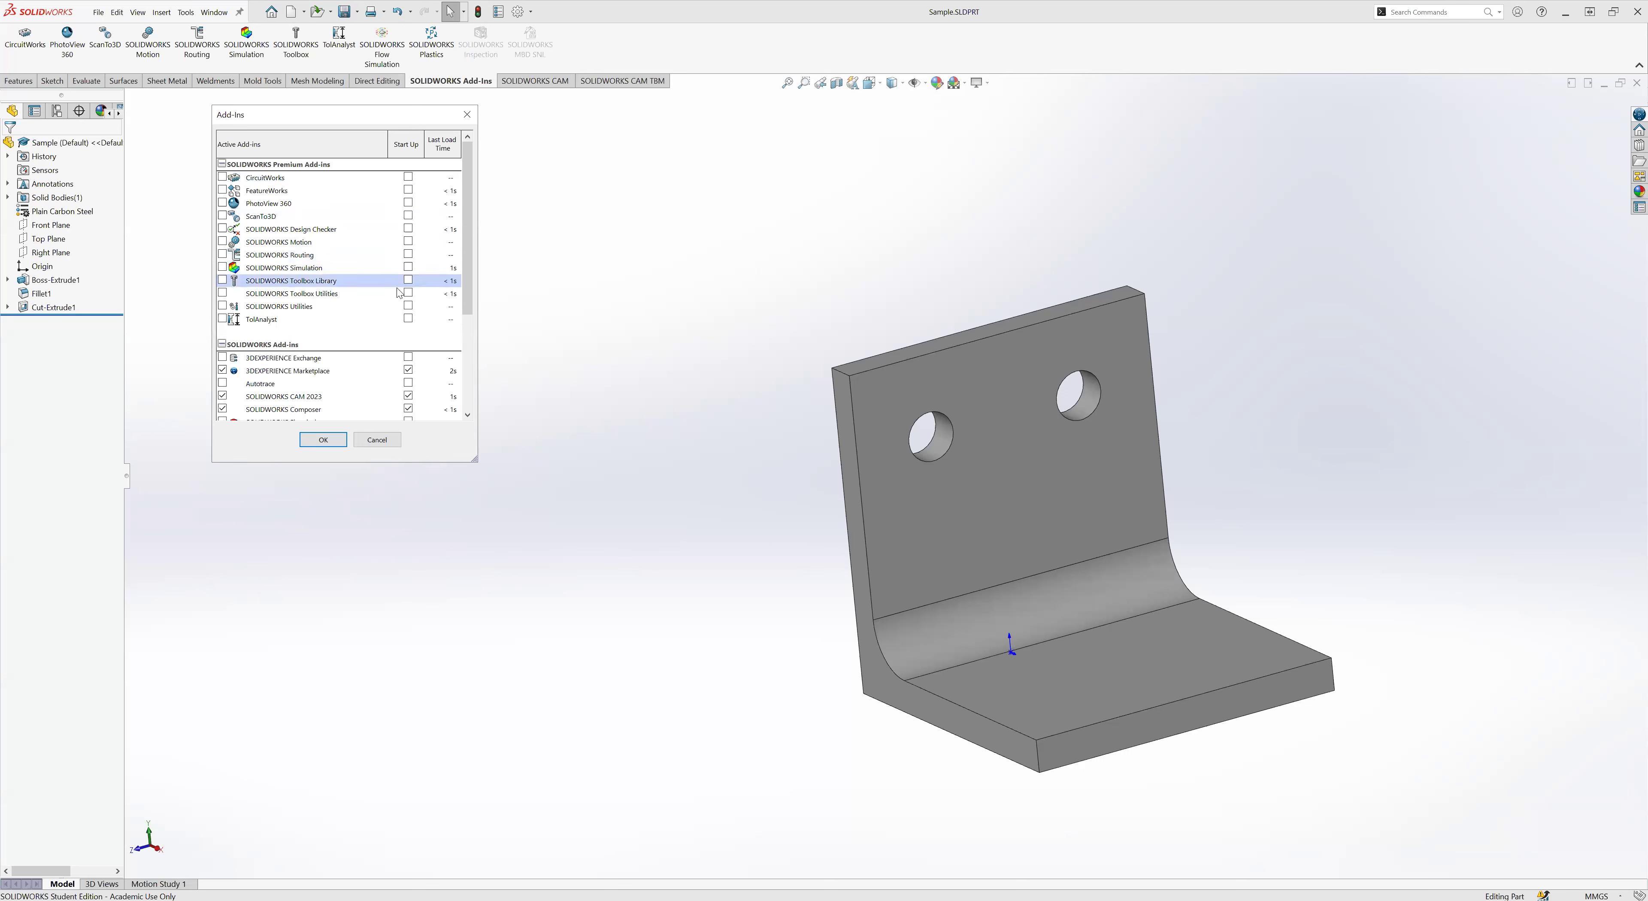
{"action": "left_click", "coordinate": [223, 267]}
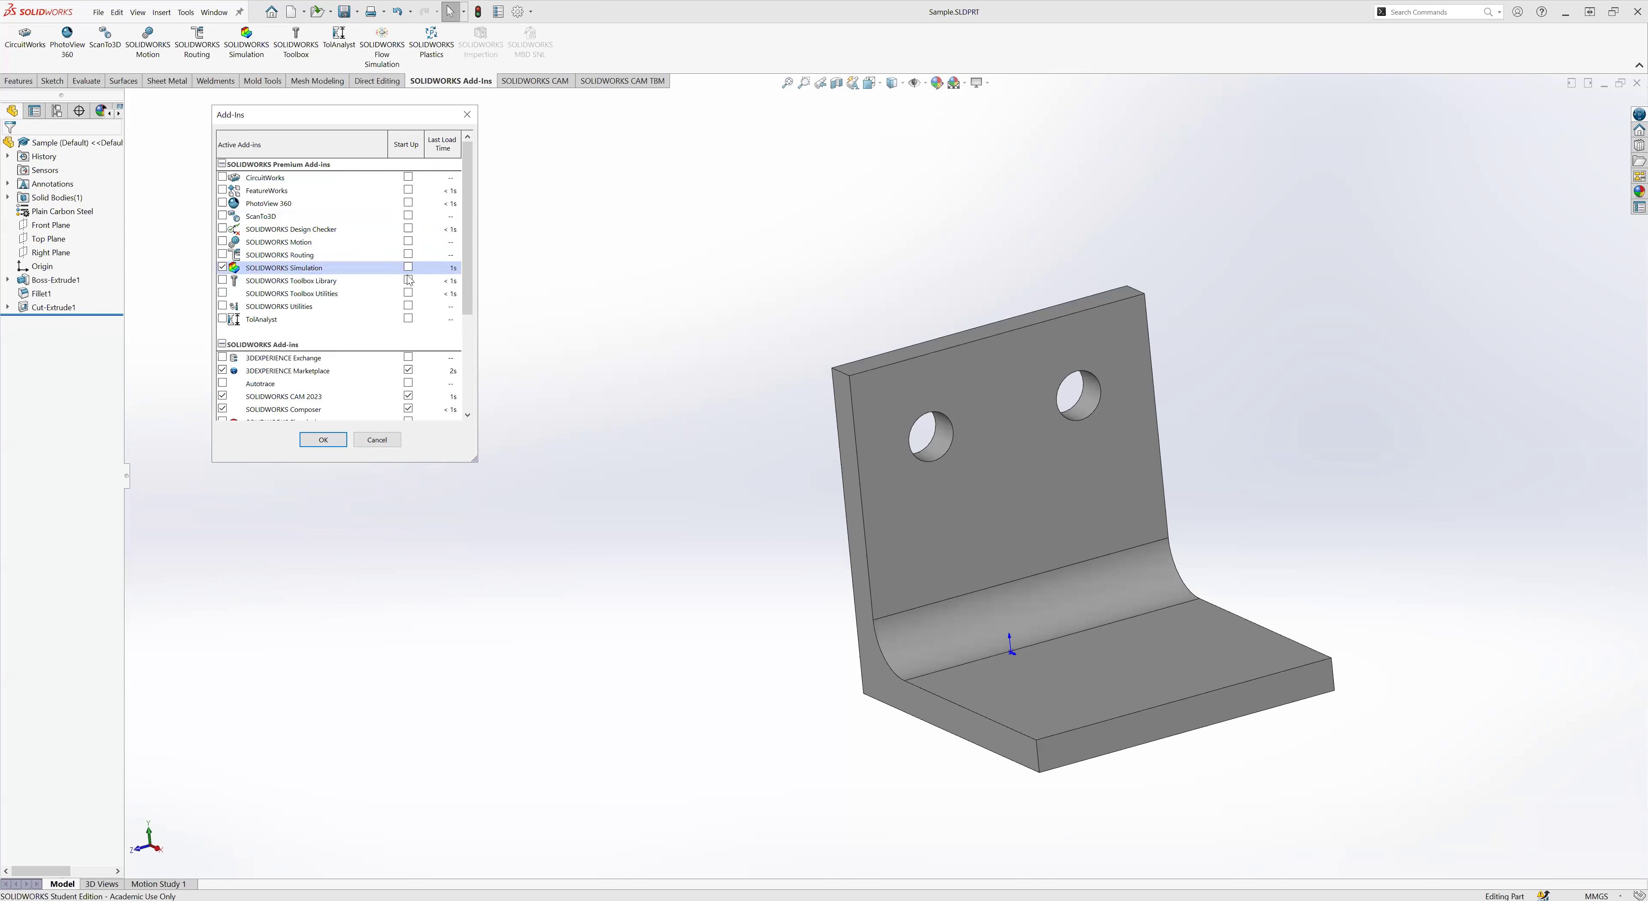
{"action": "left_click", "coordinate": [408, 267]}
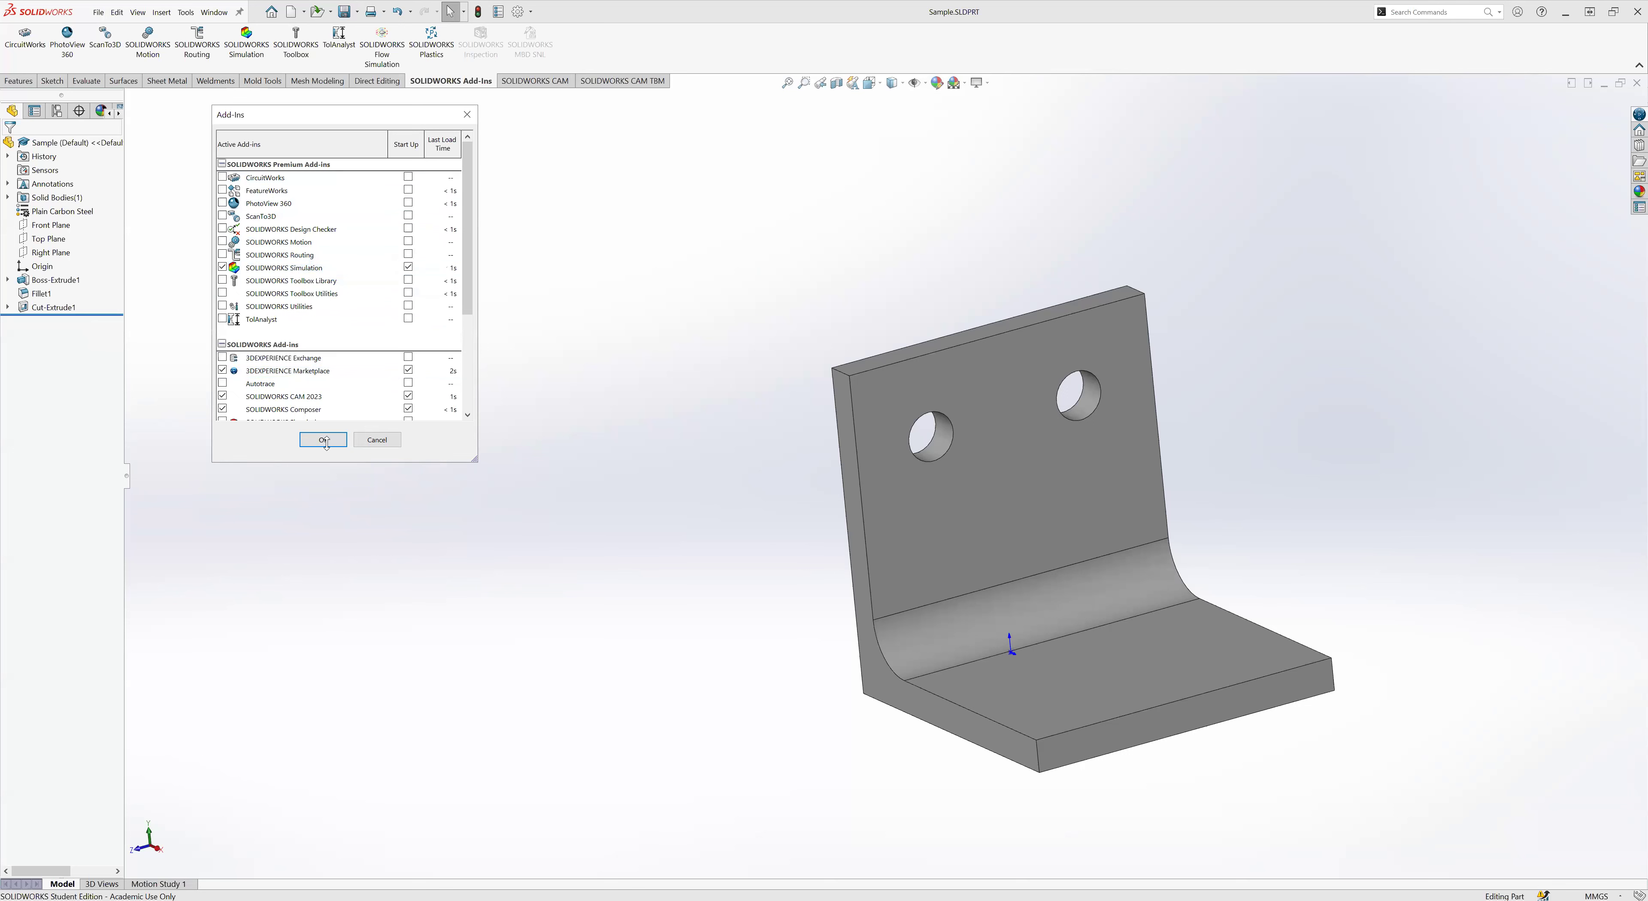
{"action": "key", "text": "Return"}
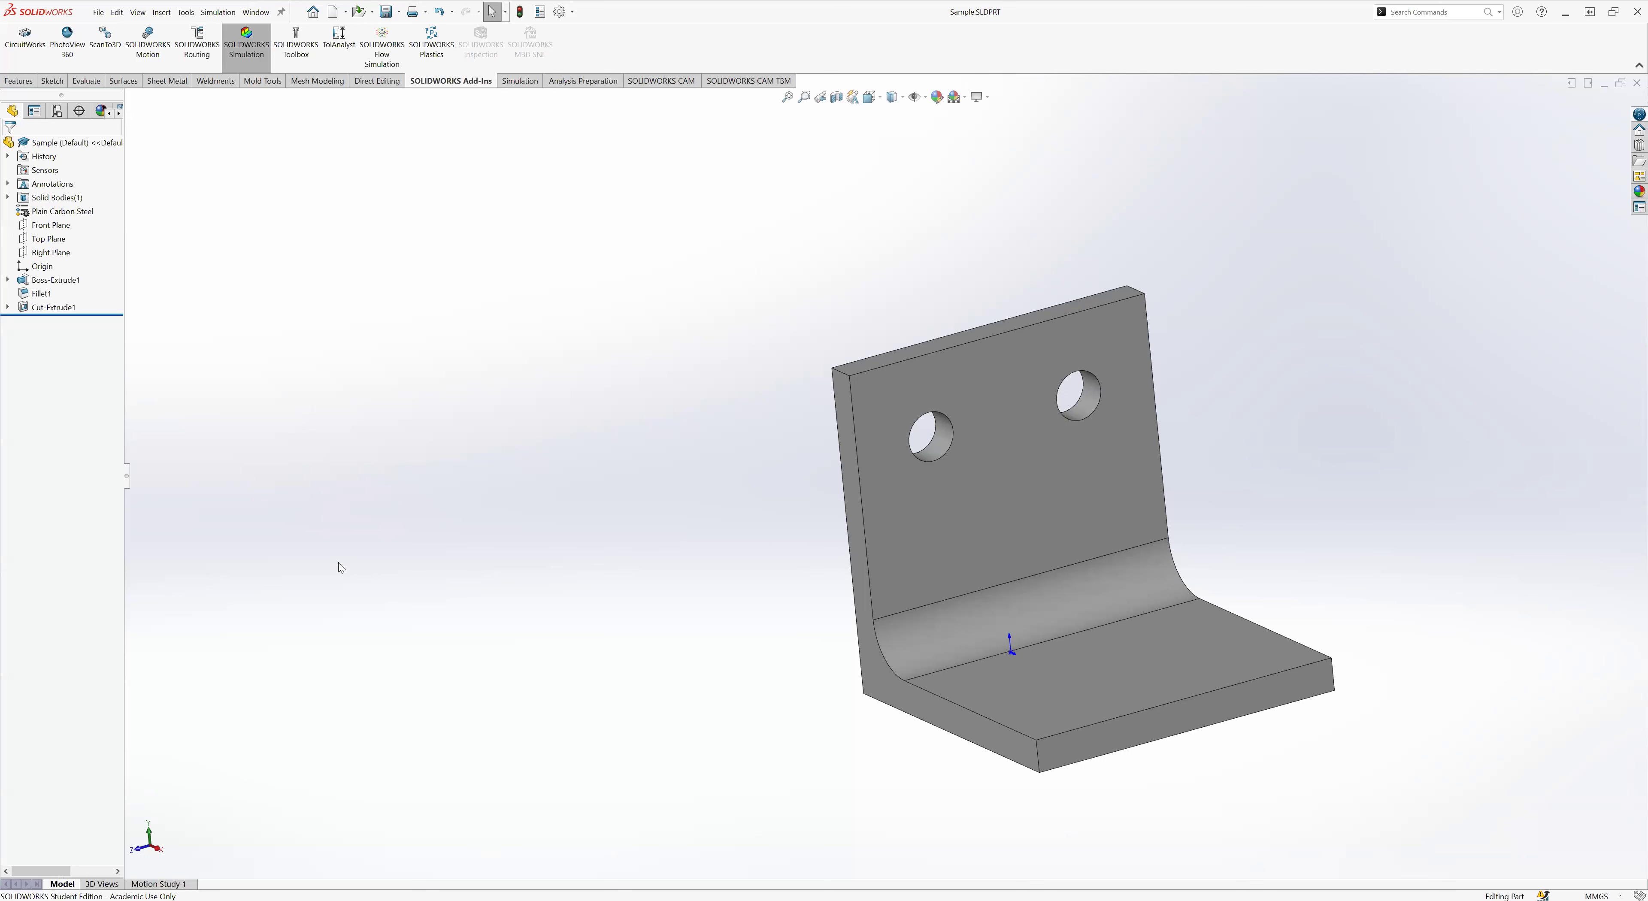
- Create a new Static simulation study for the bracket with its default name and save the part
{"action": "left_click", "coordinate": [517, 81]}
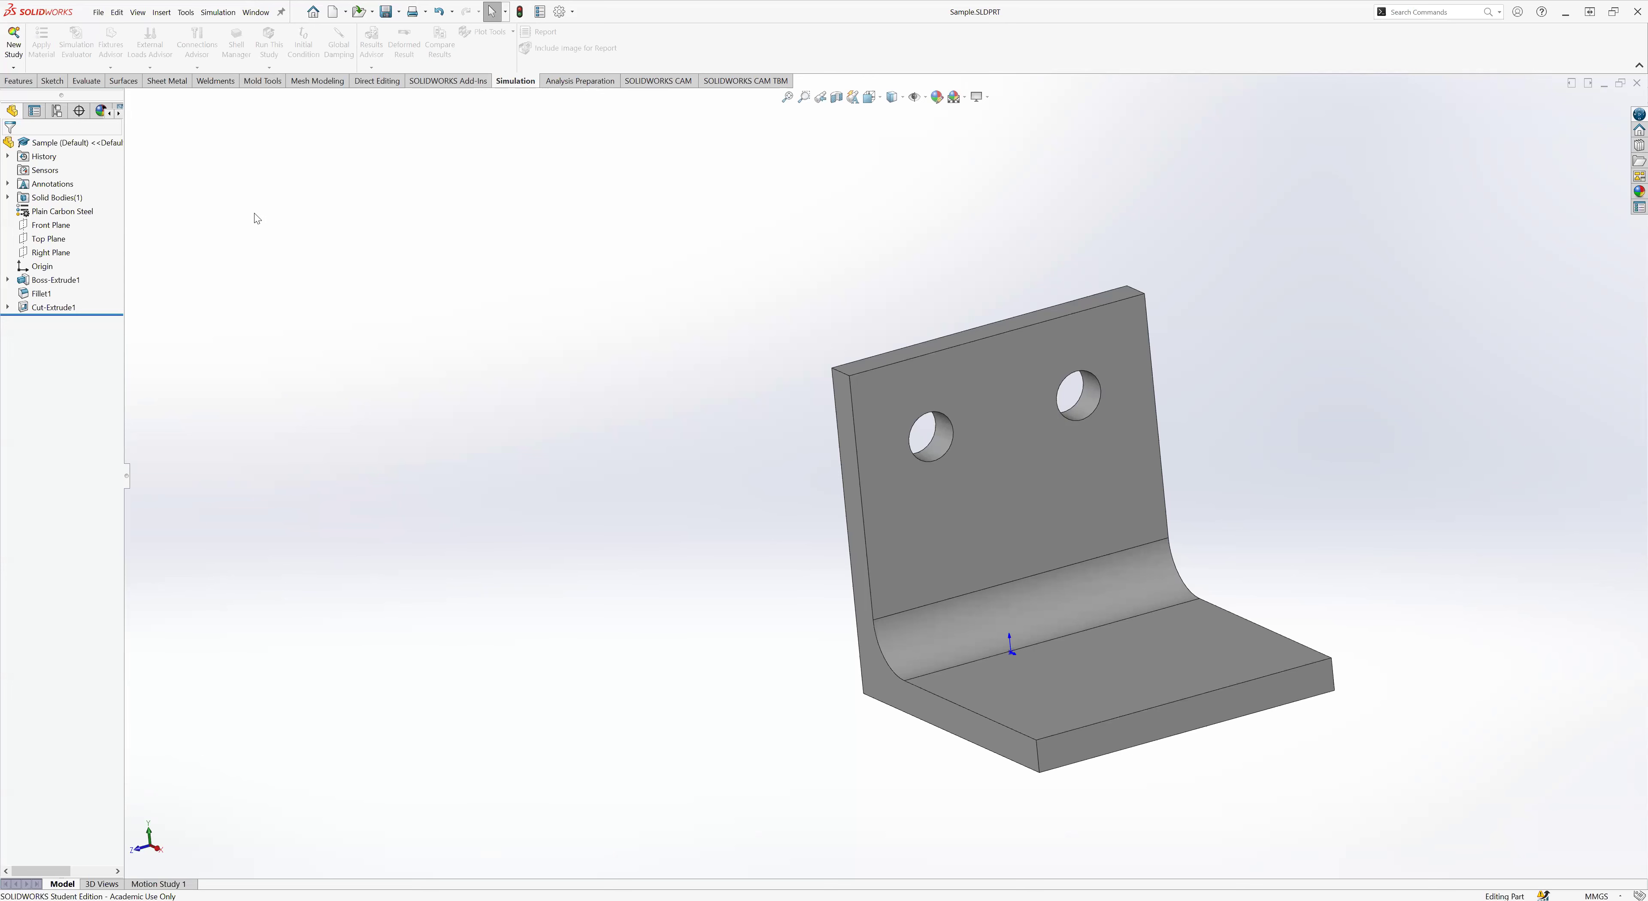
{"action": "middle_click_drag", "start_coordinate": [588, 391], "coordinate": [495, 301]}
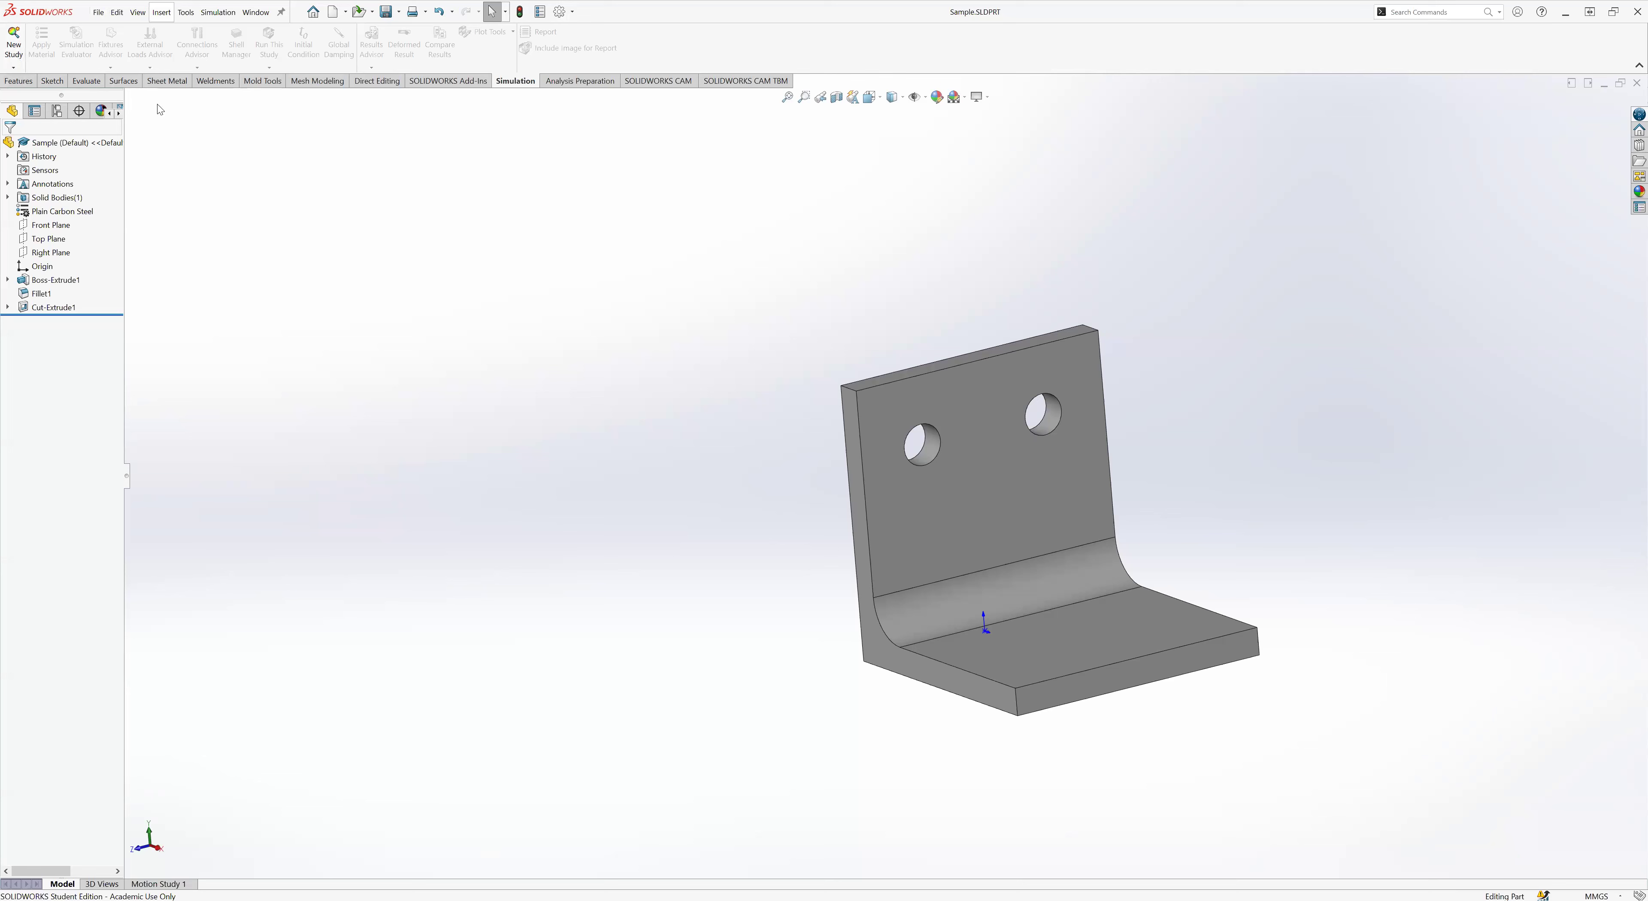
{"action": "left_click", "coordinate": [9, 44]}
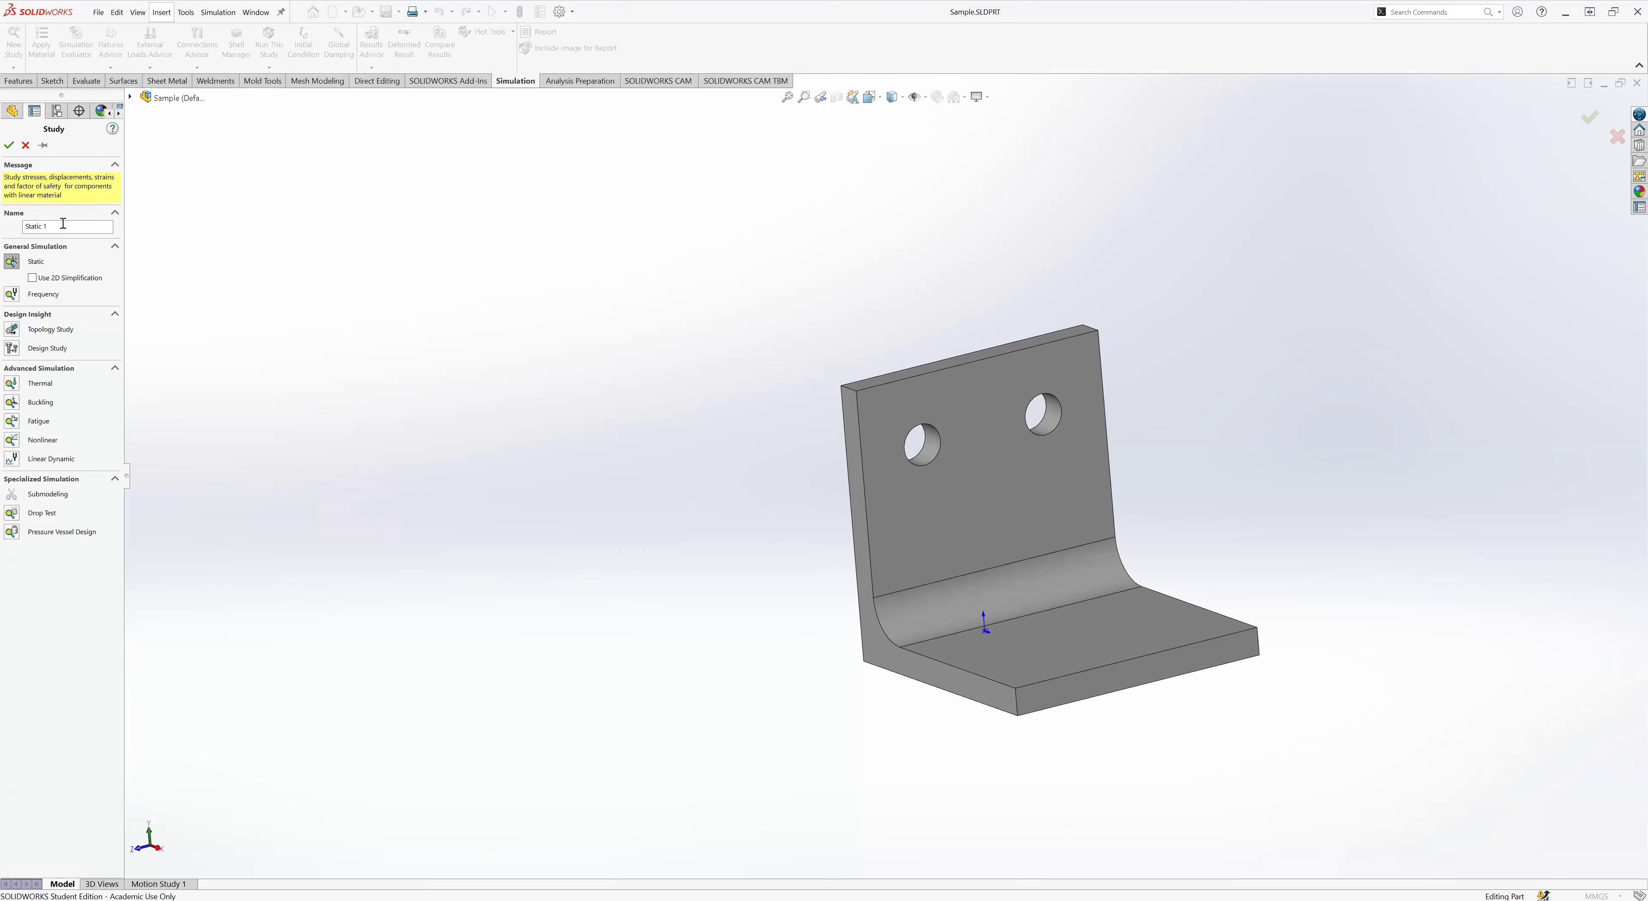
{"action": "left_click_drag", "start_coordinate": [56, 225], "coordinate": [7, 230]}
{"action": "left_click", "coordinate": [9, 146]}
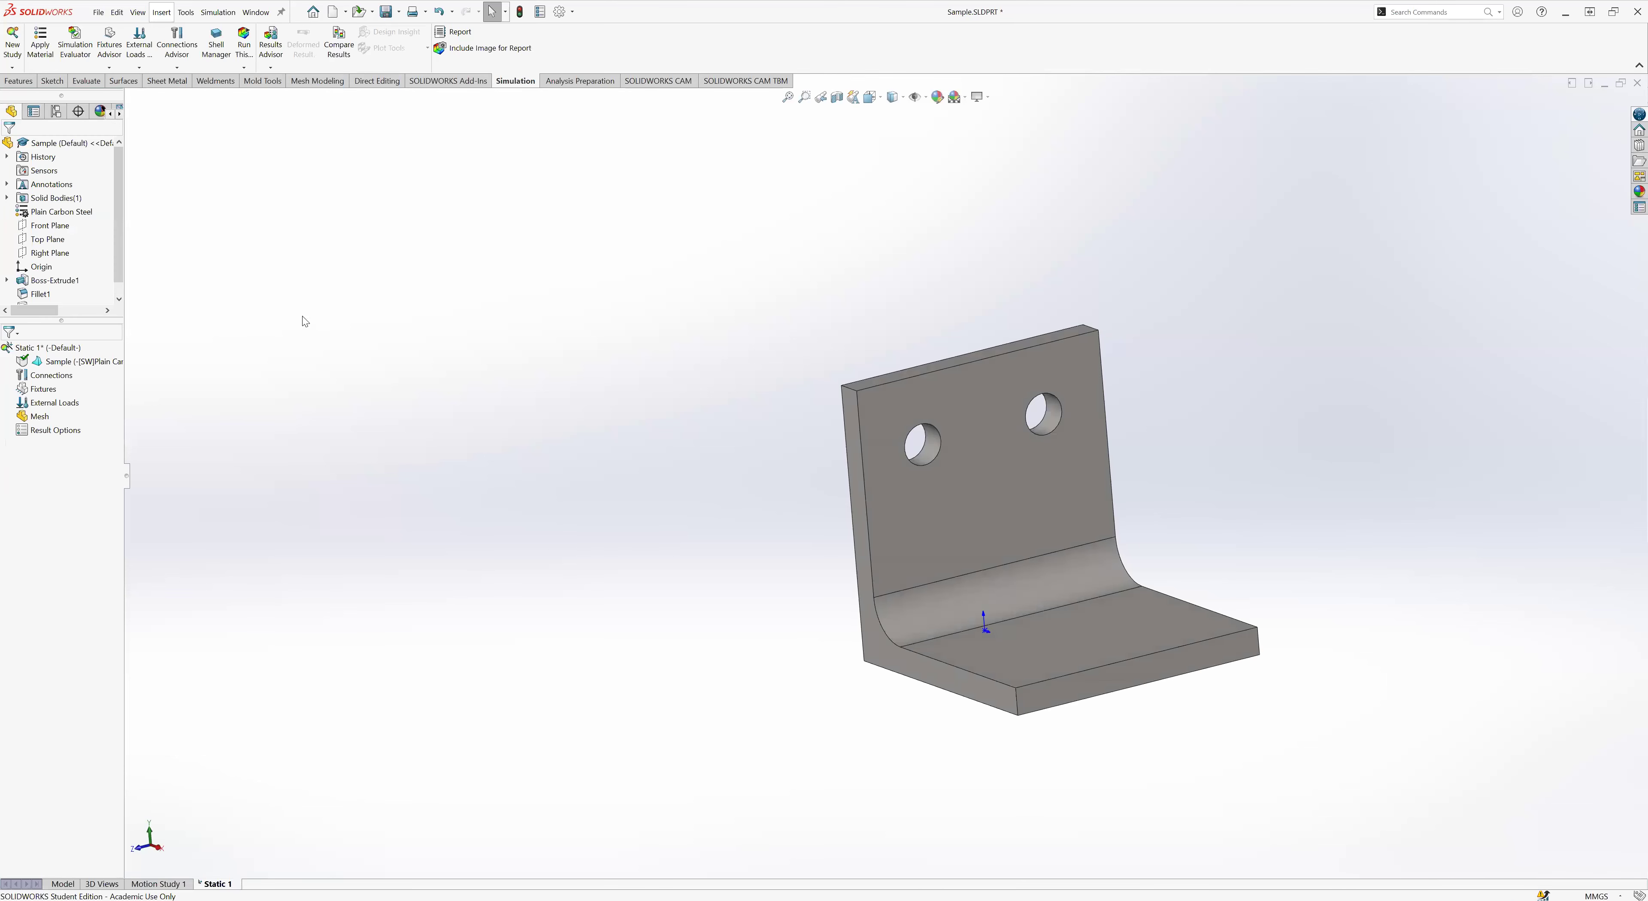
{"action": "key", "text": "ctrl+s"}
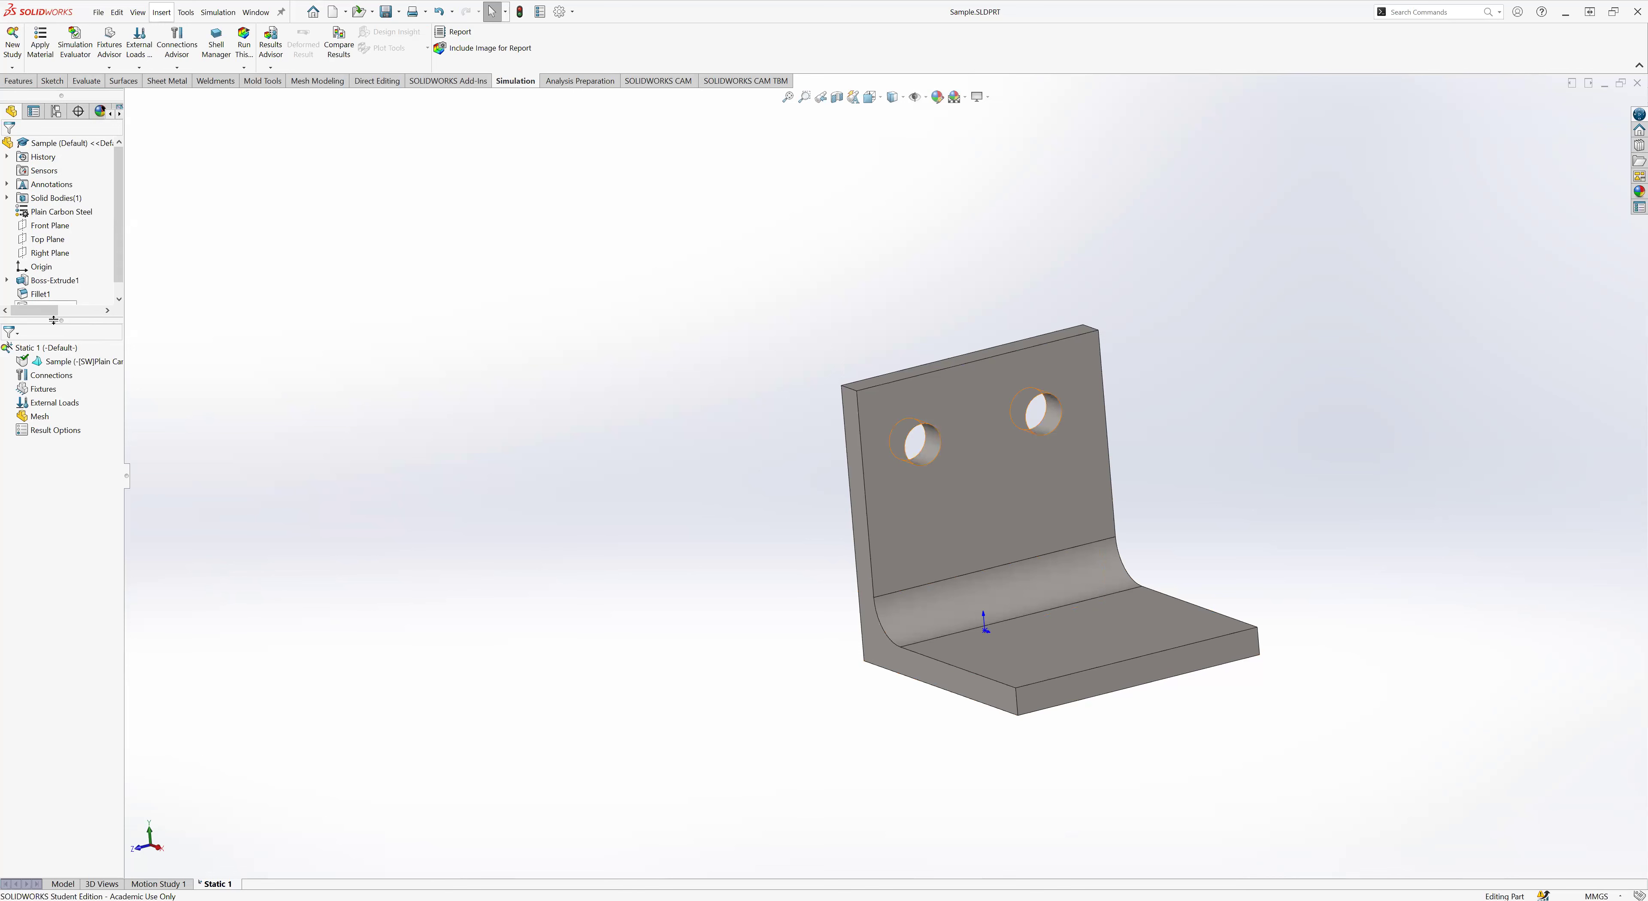
- Enlarge the simulation study tree until it covers the feature tree area
{"action": "left_click_drag", "start_coordinate": [57, 322], "coordinate": [59, 82]}
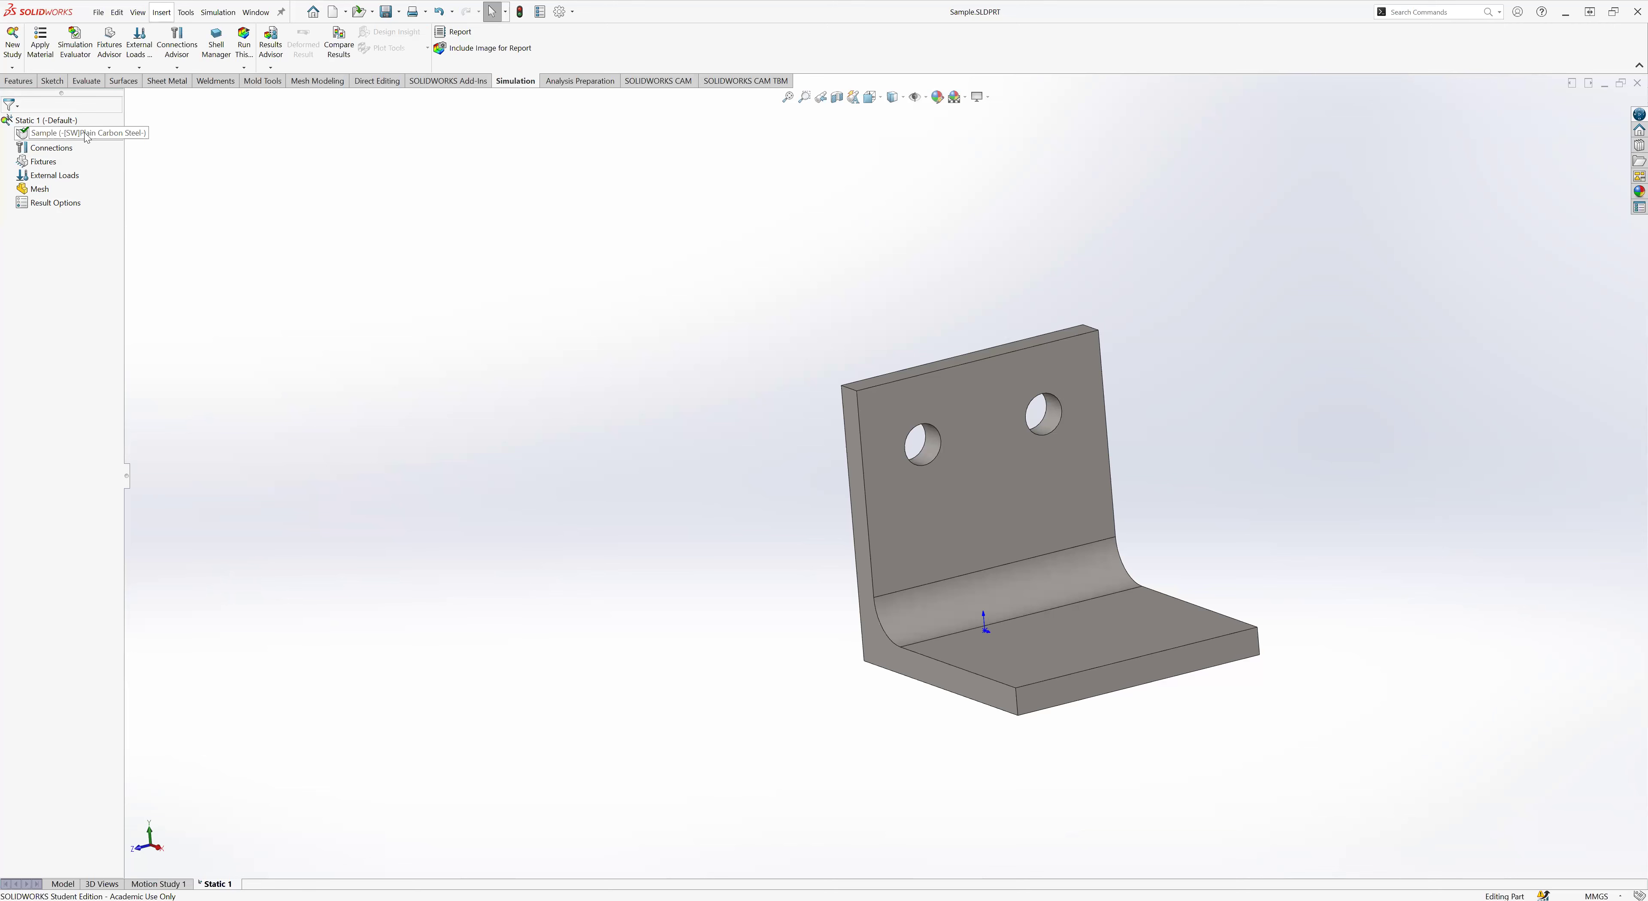
{"action": "left_click_drag", "start_coordinate": [87, 92], "coordinate": [87, 248]}
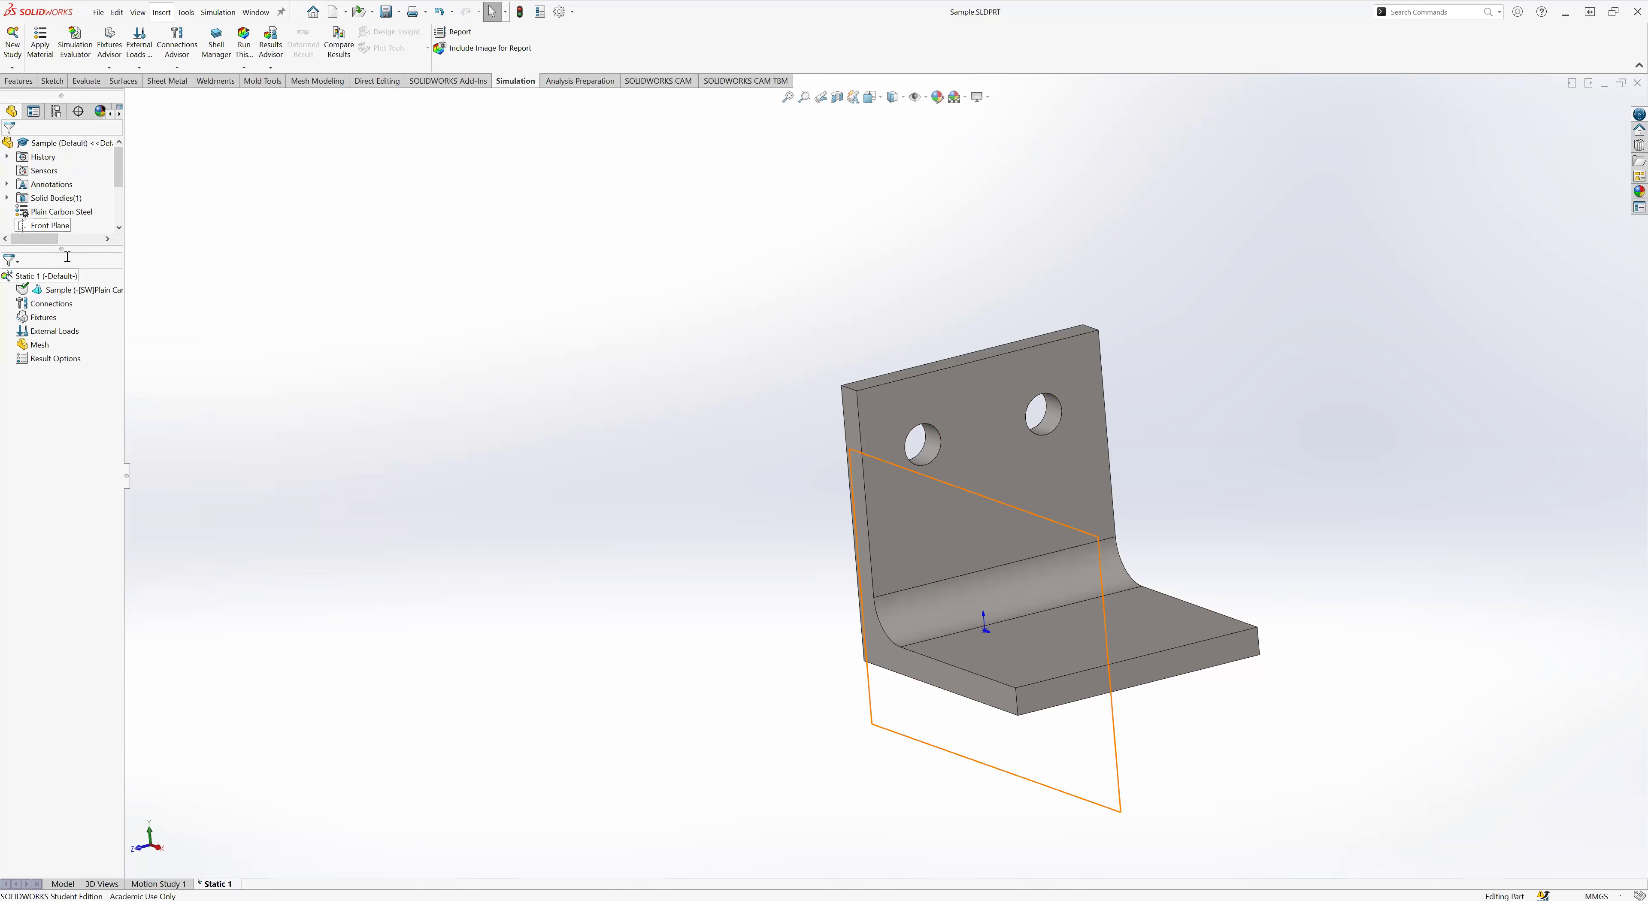
{"action": "left_click_drag", "start_coordinate": [69, 228], "coordinate": [71, 93]}
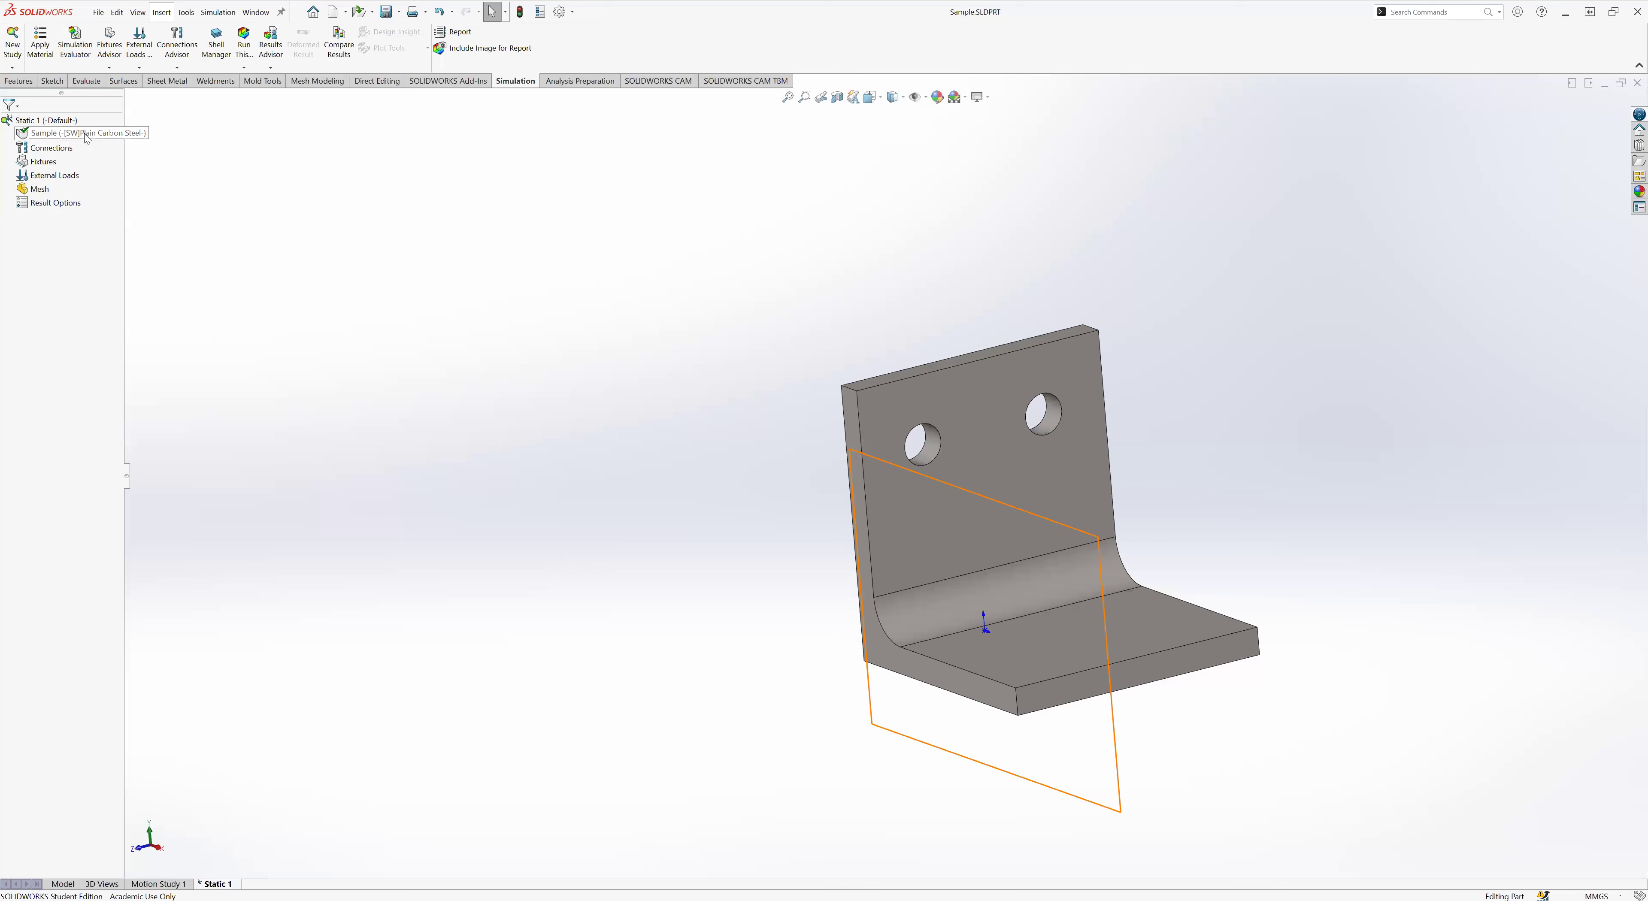
- Examine the commands available for the Sample body in the study and browse the steels in its material library
{"action": "right_click", "coordinate": [67, 134]}
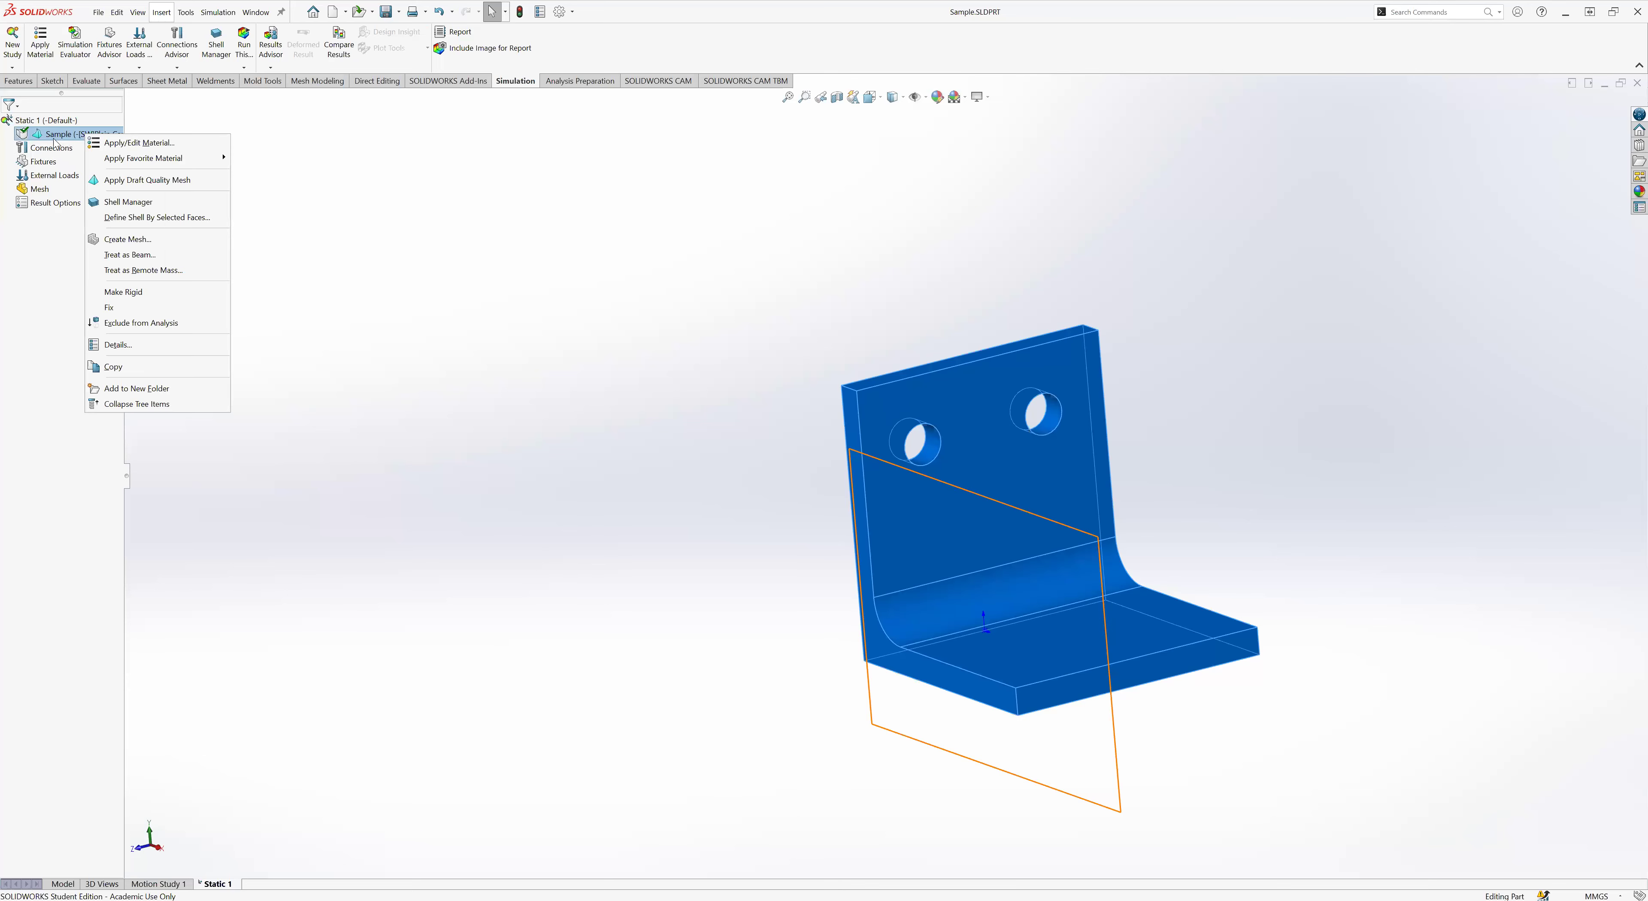
{"action": "left_click", "coordinate": [36, 209]}
{"action": "left_click", "coordinate": [275, 335]}
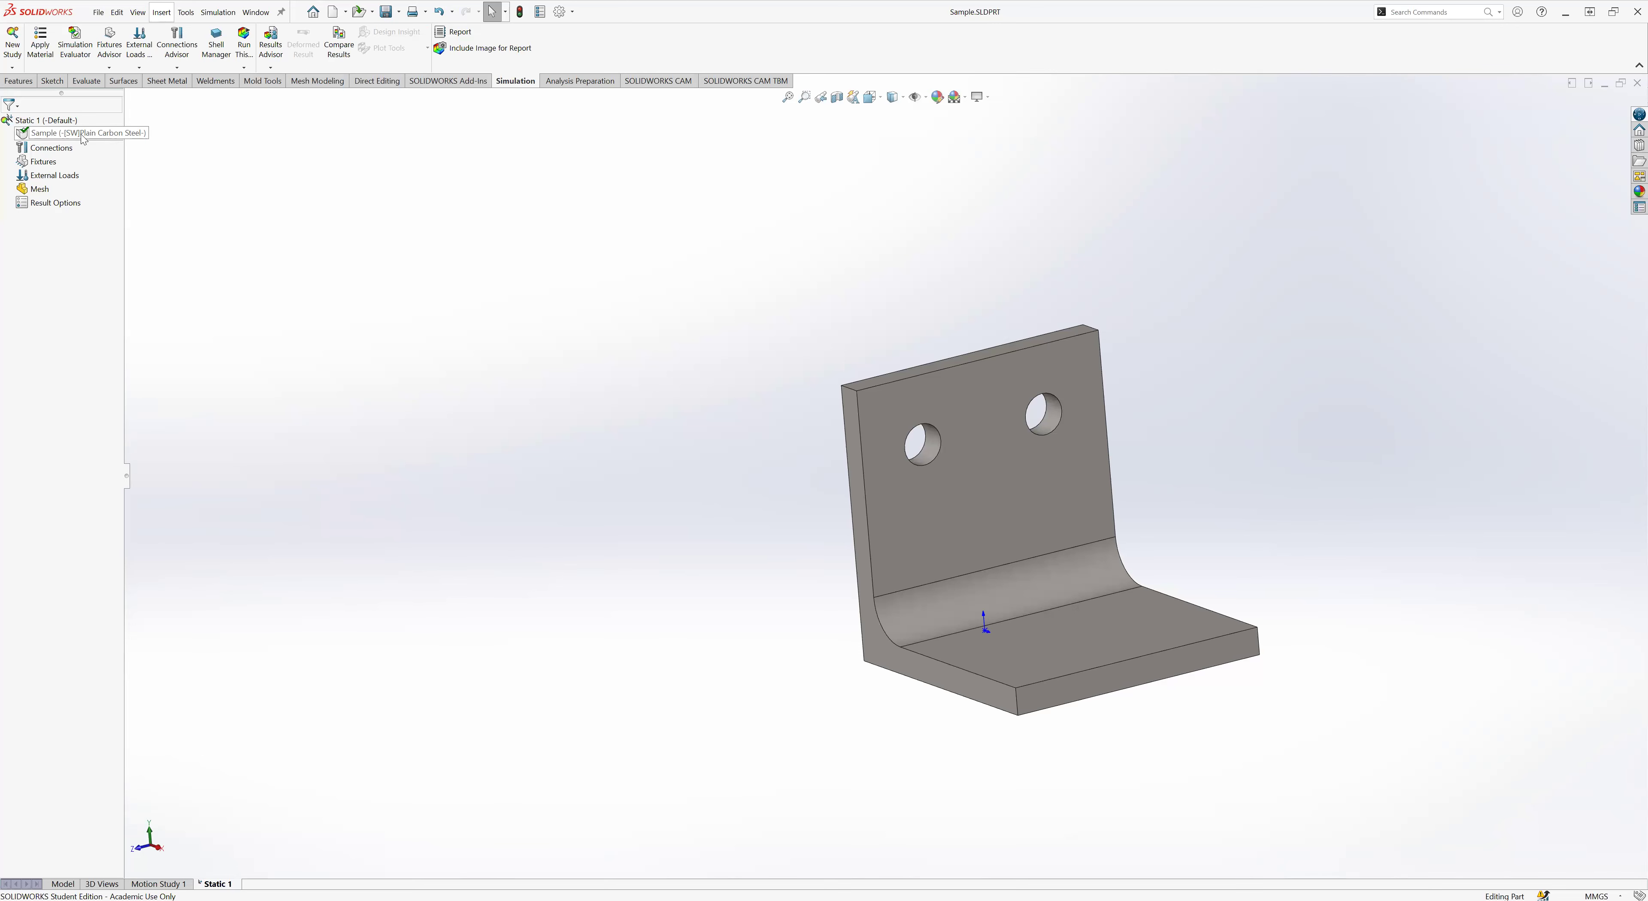
{"action": "right_click", "coordinate": [68, 135]}
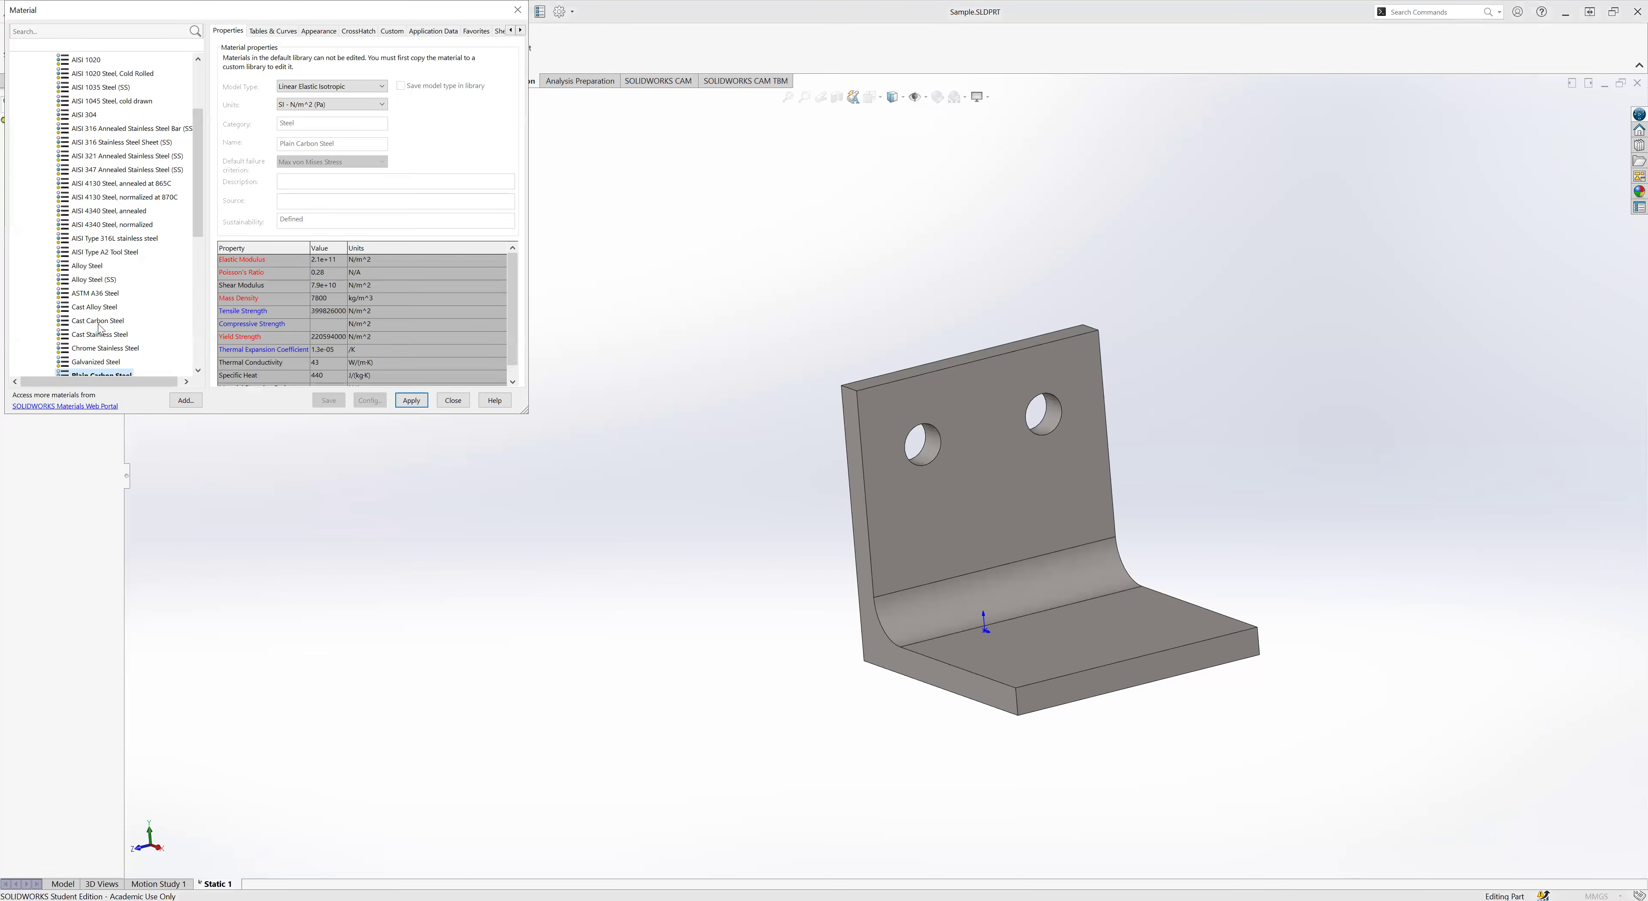
{"action": "scroll", "coordinate": [150, 266], "scroll_direction": "up", "scroll_amount": 3}
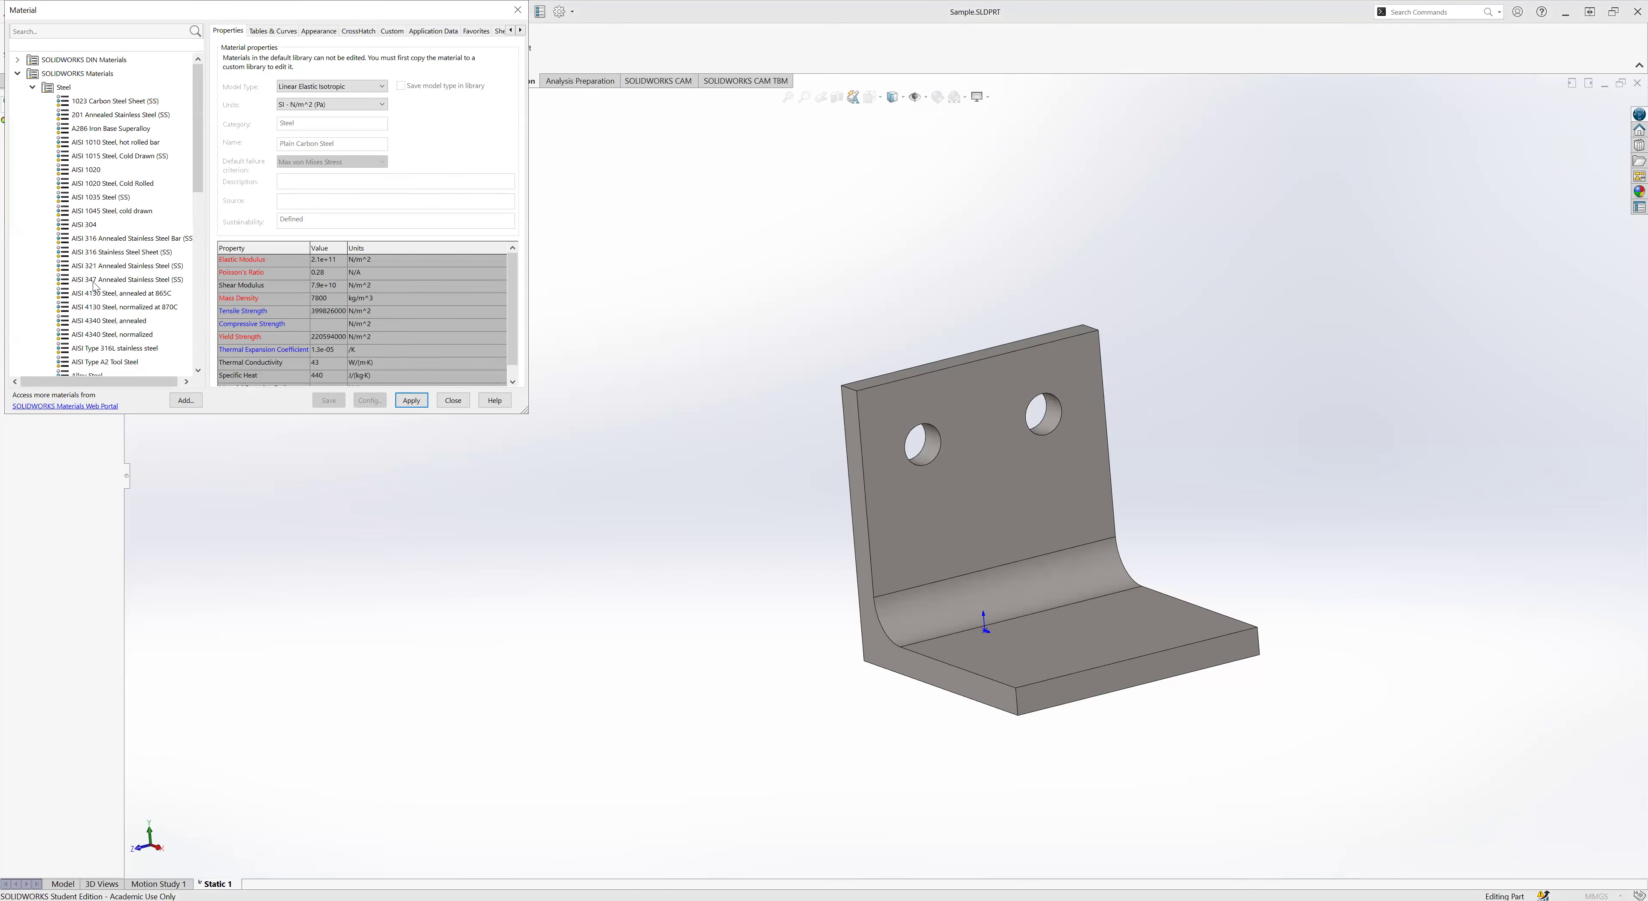
{"action": "scroll", "coordinate": [94, 284], "scroll_direction": "down", "scroll_amount": 5}
{"action": "scroll", "coordinate": [101, 278], "scroll_direction": "up", "scroll_amount": 4}
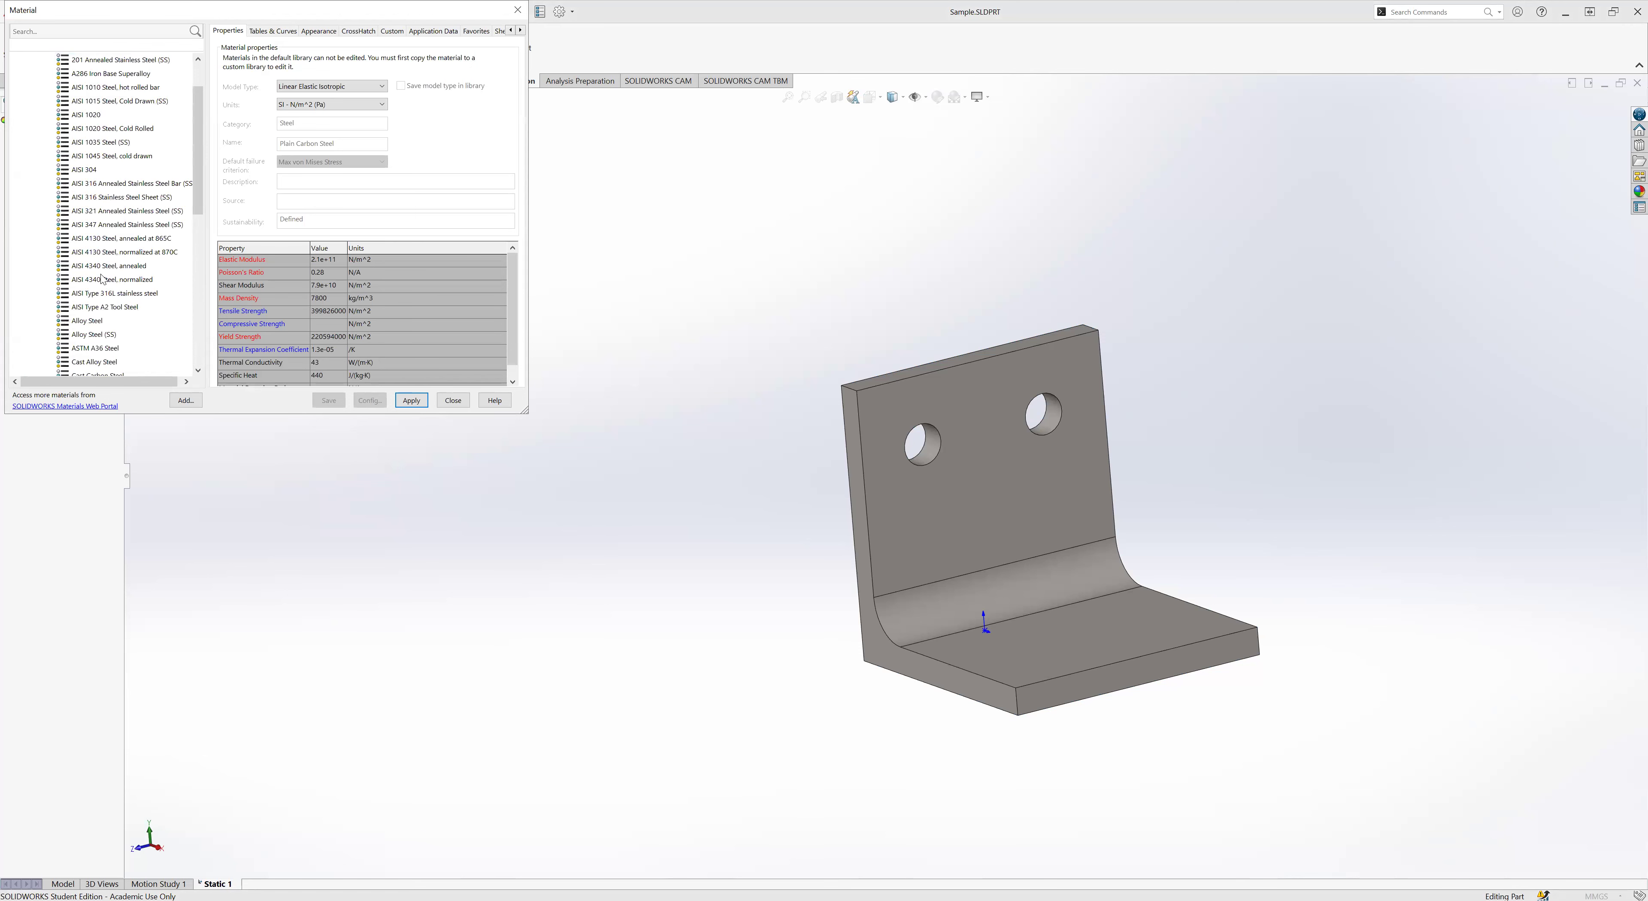
{"action": "scroll", "coordinate": [102, 278], "scroll_direction": "down", "scroll_amount": 9}
{"action": "scroll", "coordinate": [89, 280], "scroll_direction": "up", "scroll_amount": 11}
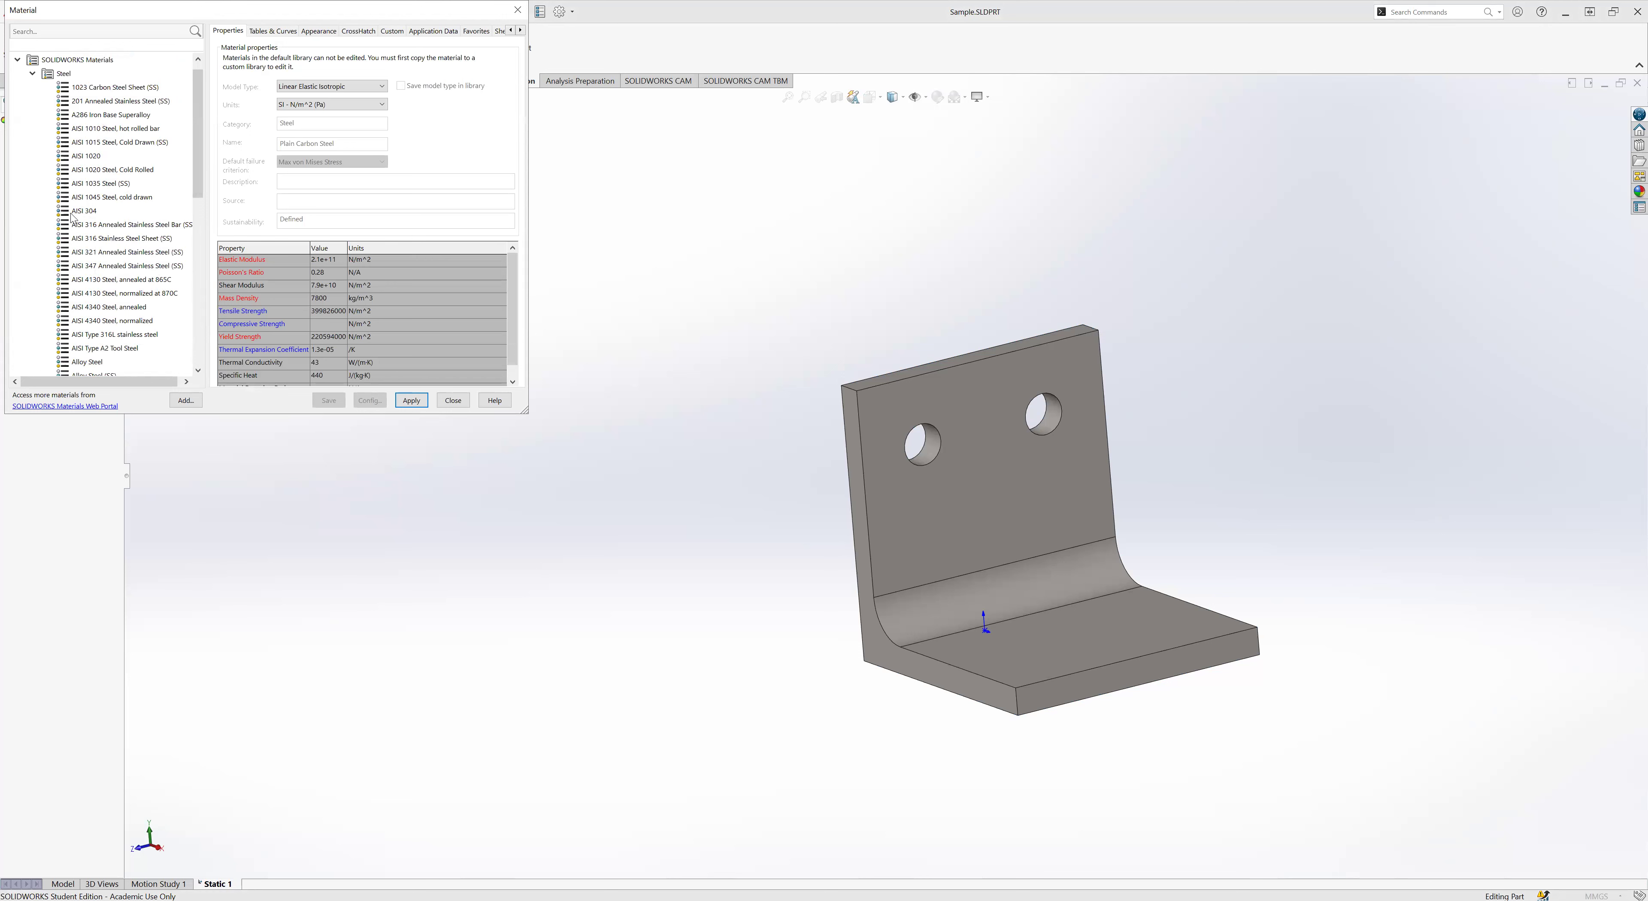
{"action": "scroll", "coordinate": [88, 147], "scroll_direction": "up", "scroll_amount": 1}
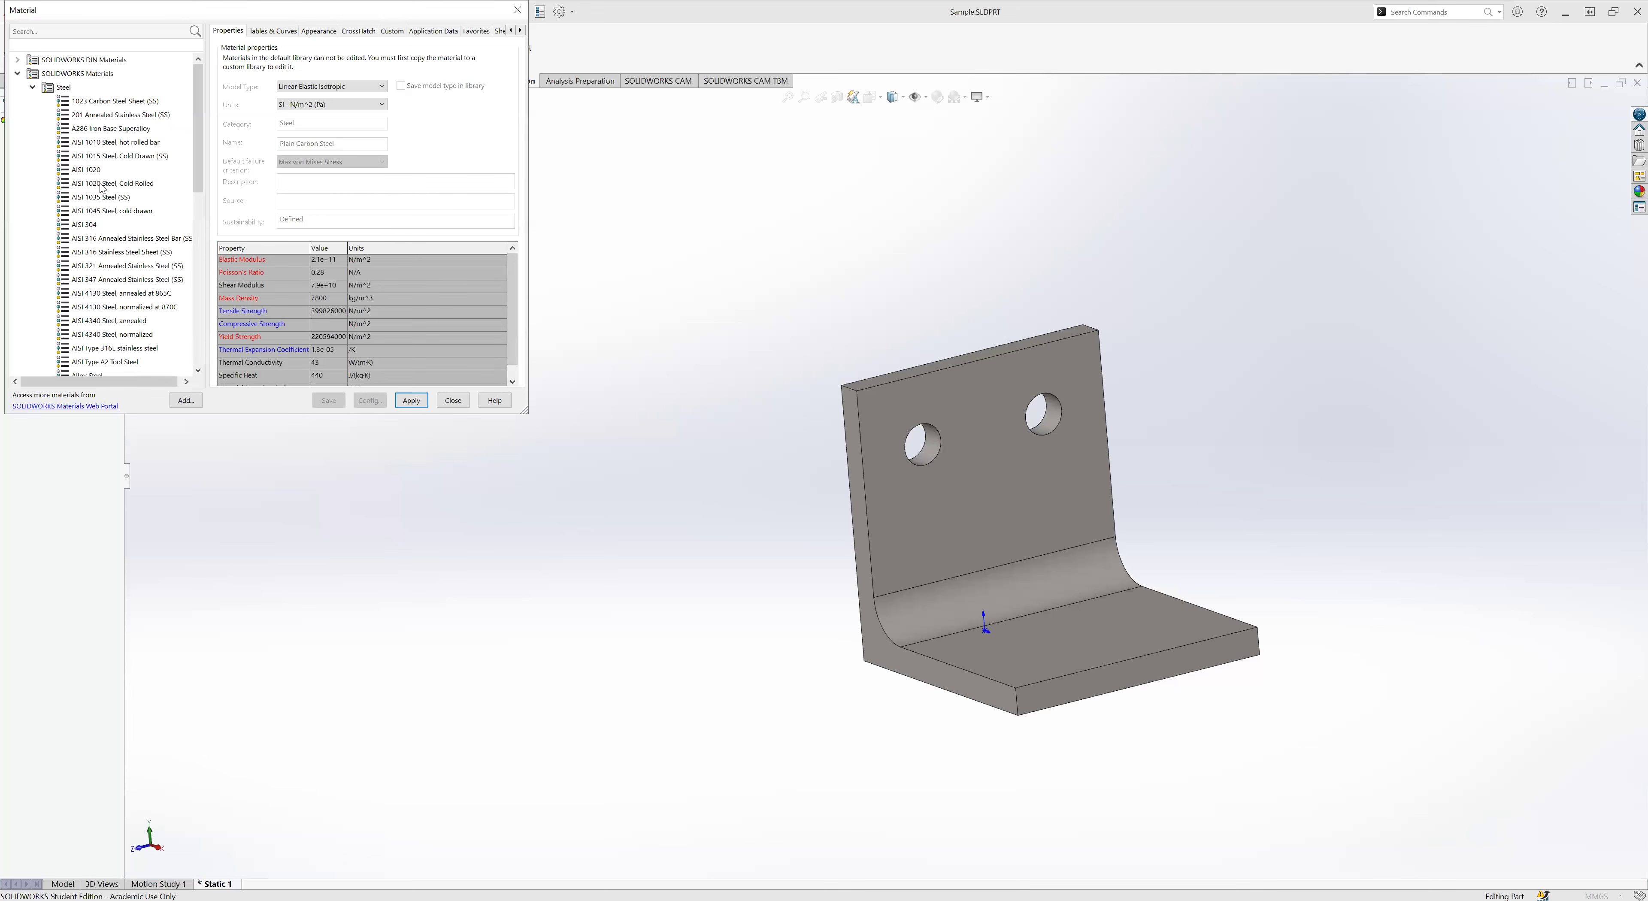
- Search the material library for "alum" and for "6061"
{"action": "left_click", "coordinate": [35, 31]}
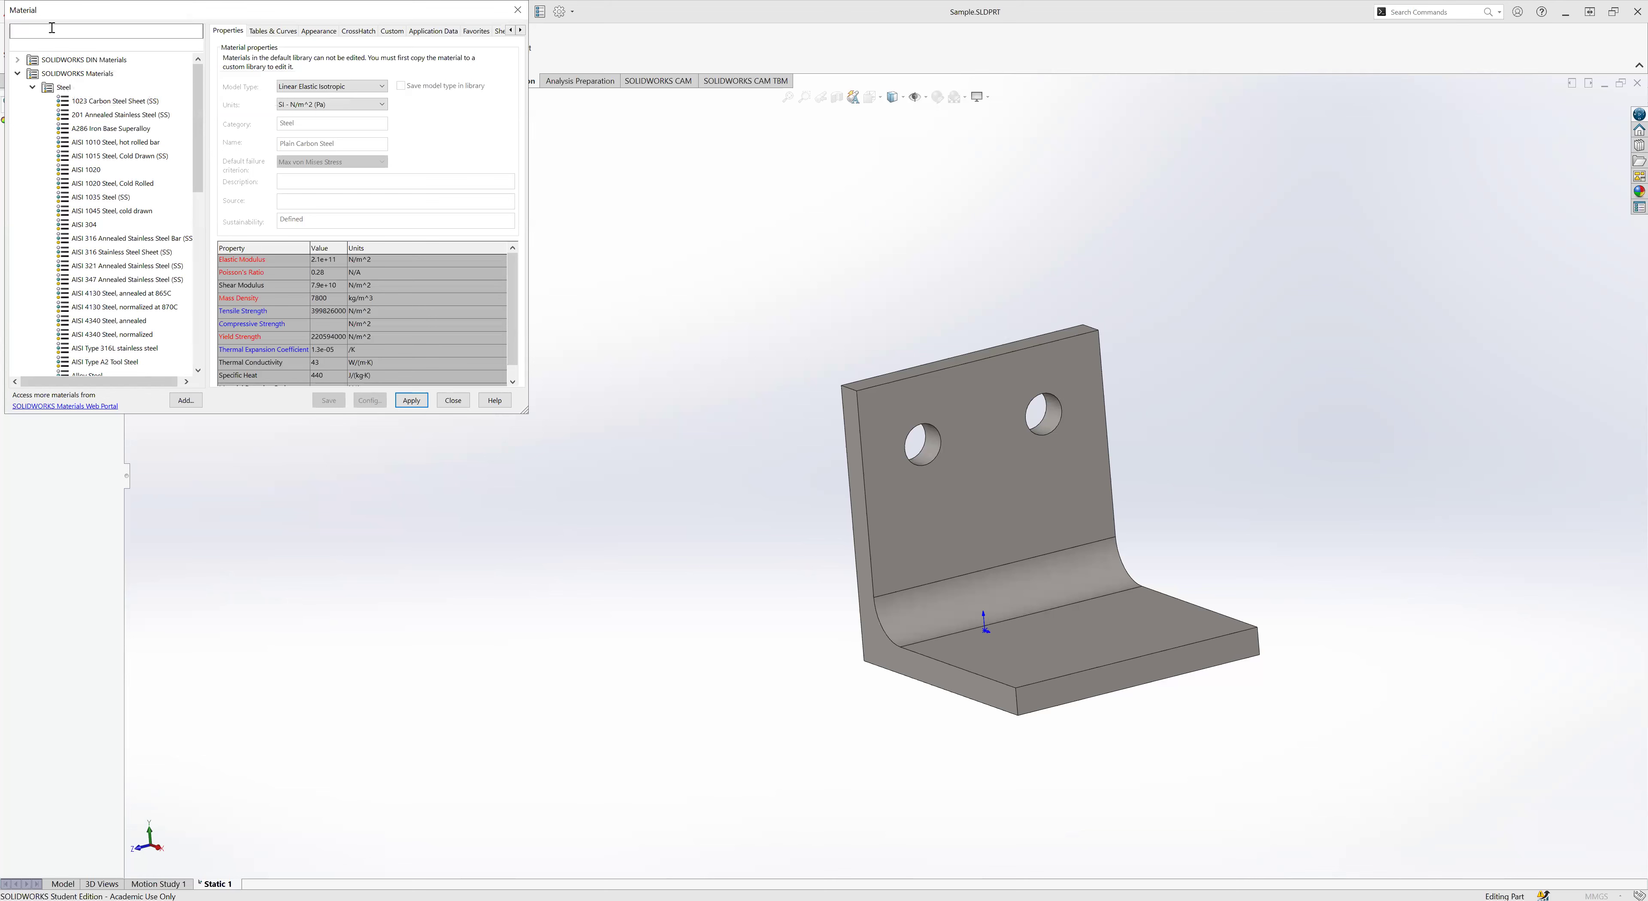
{"action": "type", "text": "al"}
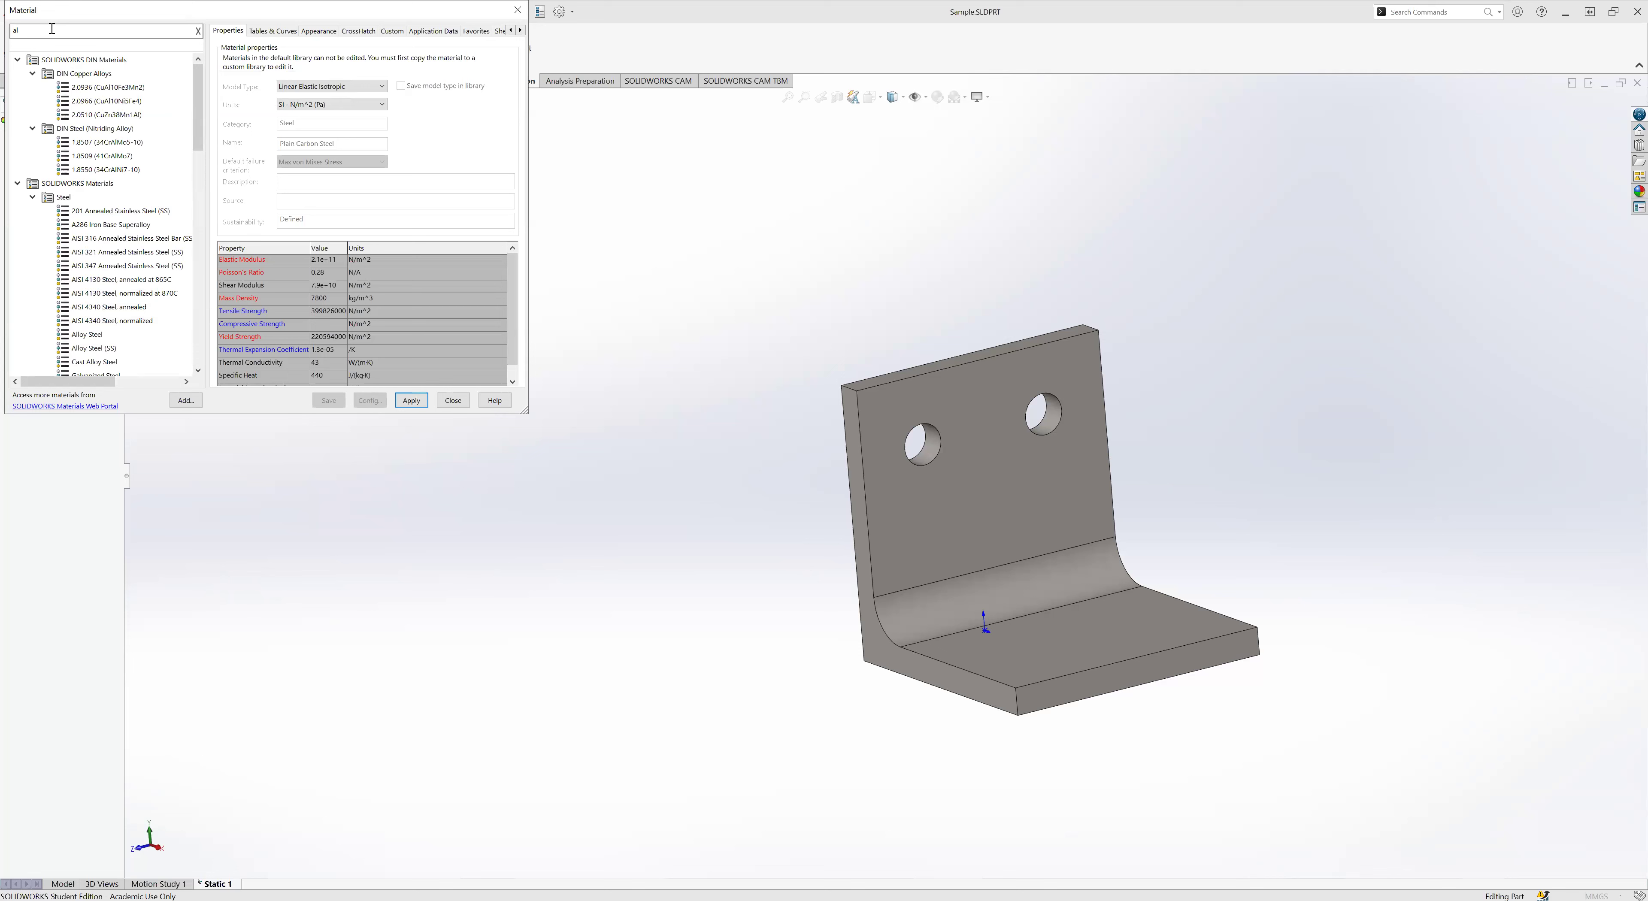
{"action": "type", "text": "um"}
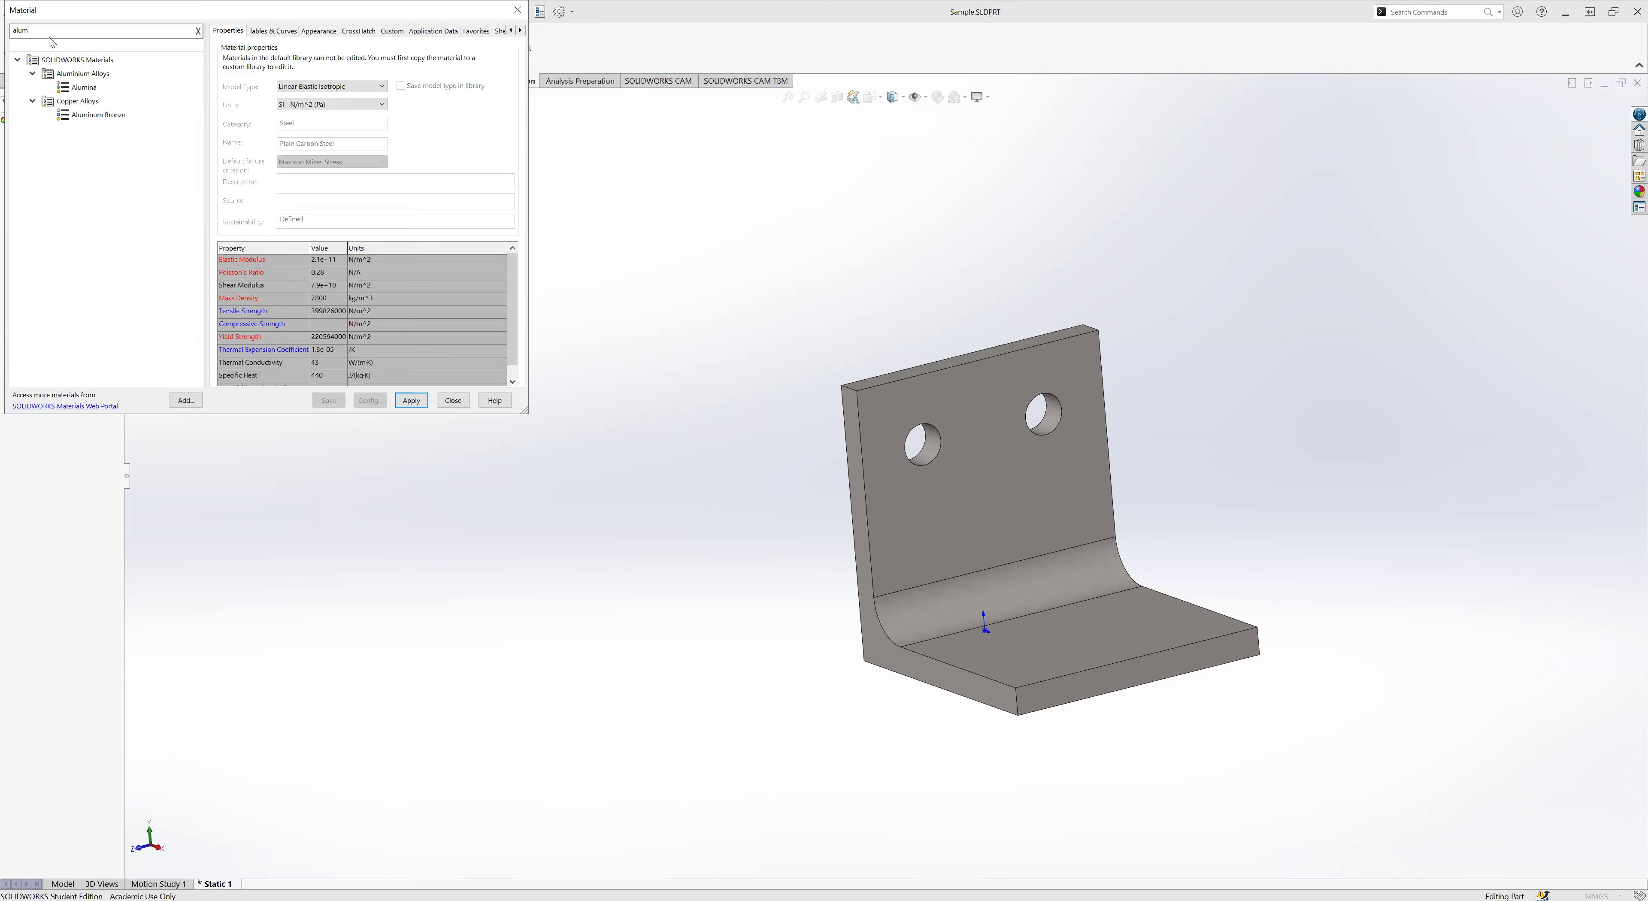
{"action": "left_click", "coordinate": [39, 74]}
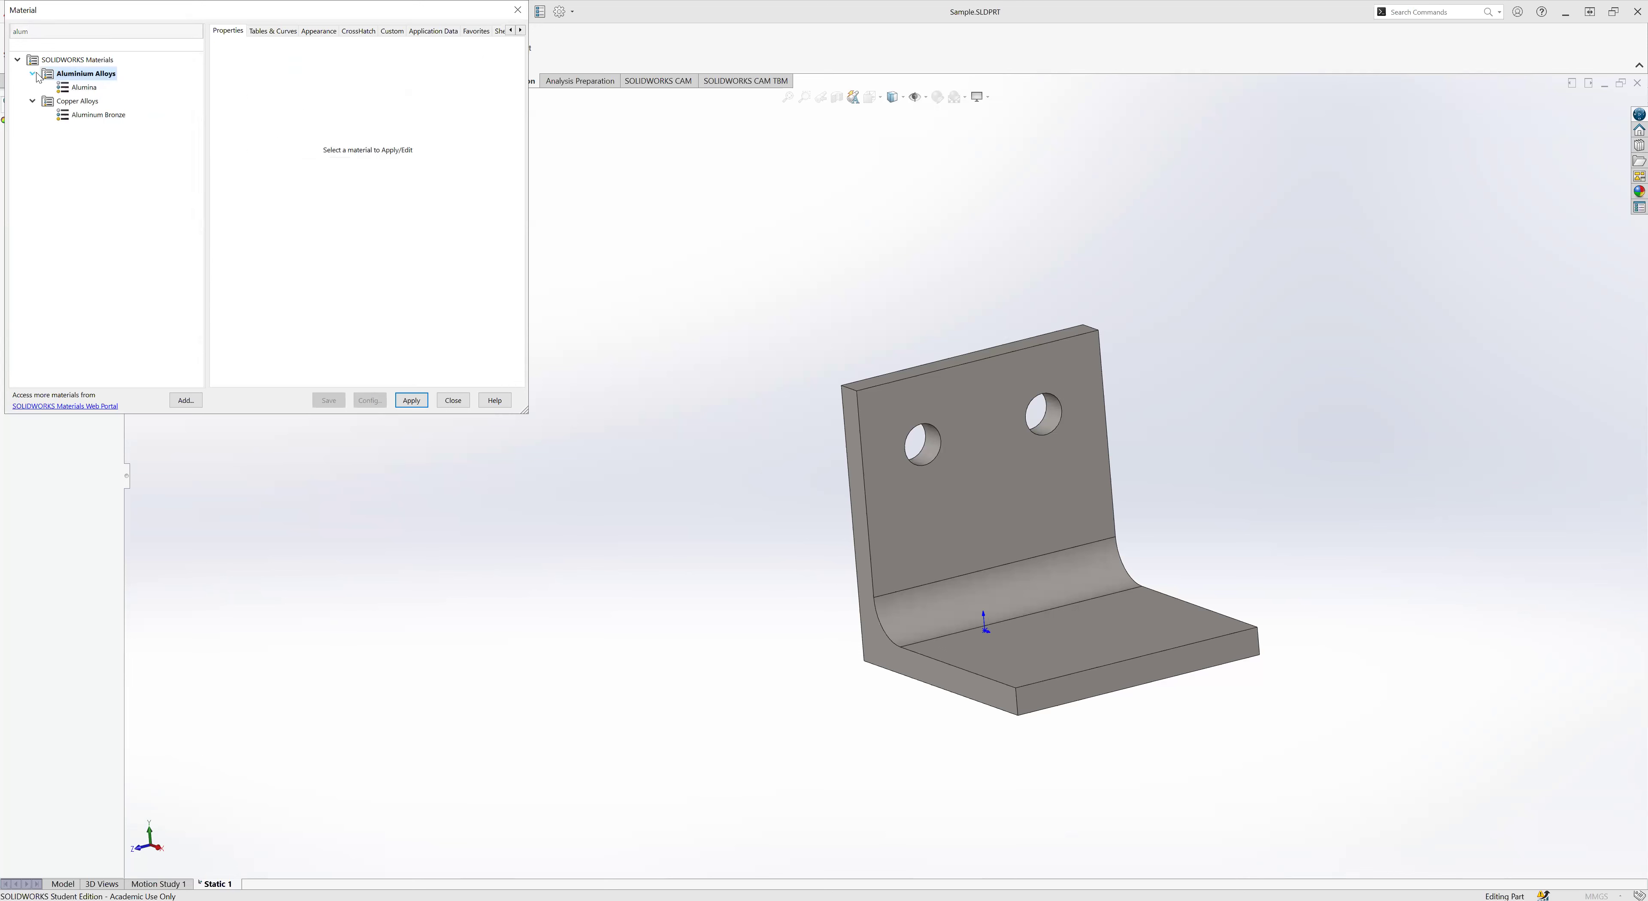
{"action": "left_click", "coordinate": [10, 30]}
{"action": "double_click", "coordinate": [8, 30]}
{"action": "type", "text": "6061"}
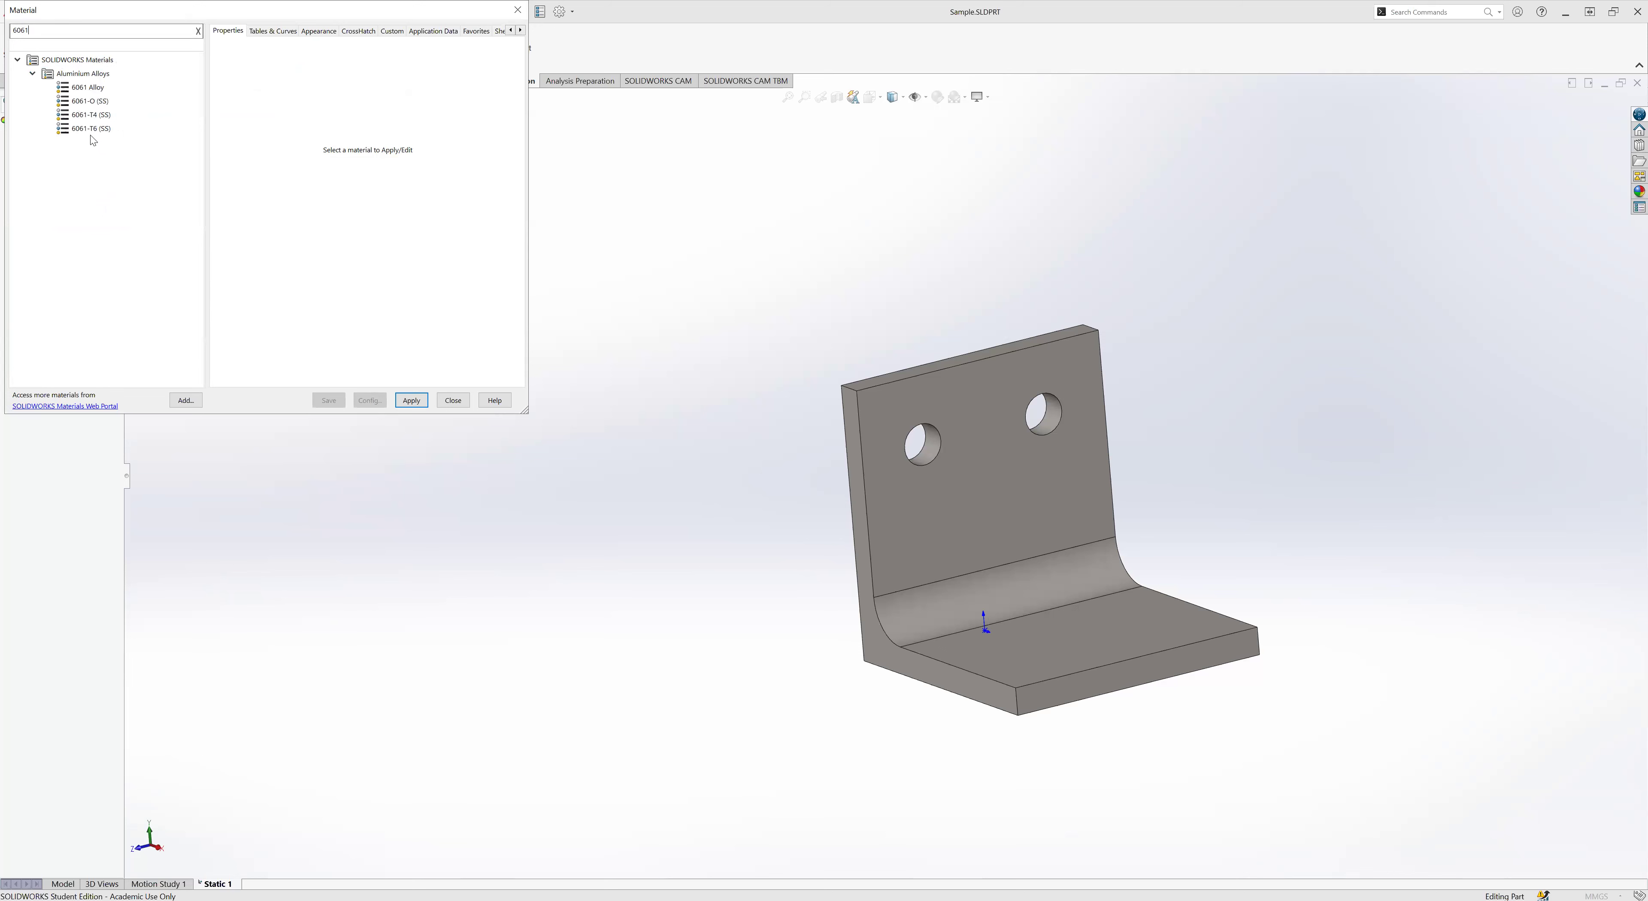
- Clear the material search and close the material library without applying a different material
{"action": "double_click", "coordinate": [7, 30]}
{"action": "key", "text": "BackSpace"}
{"action": "left_click", "coordinate": [17, 74]}
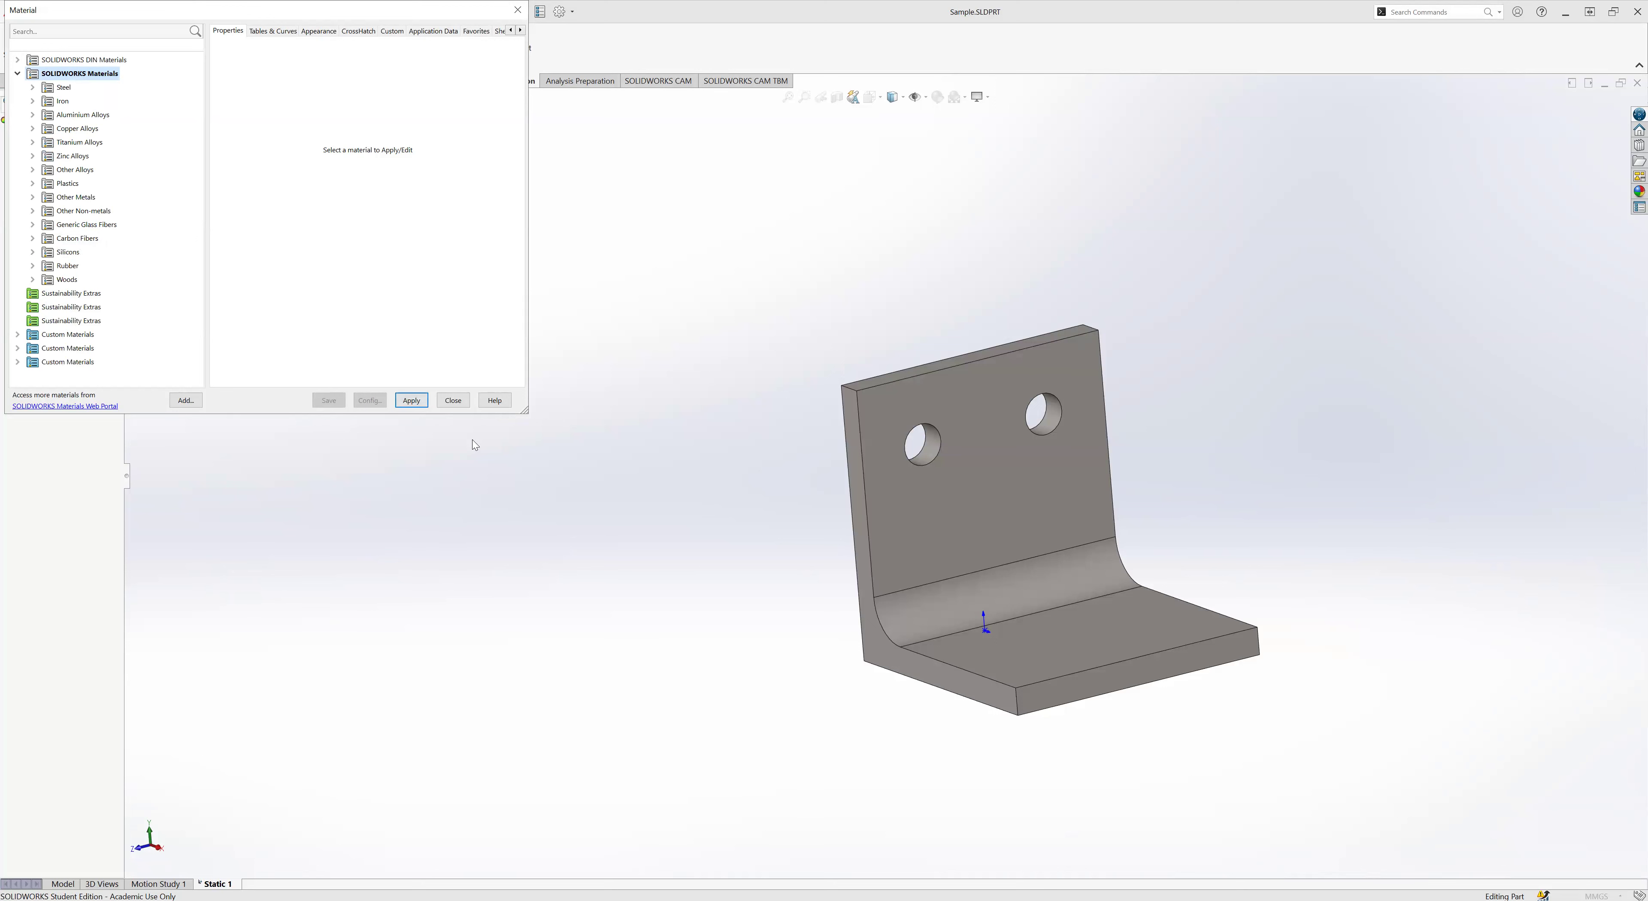
{"action": "left_click", "coordinate": [453, 401]}
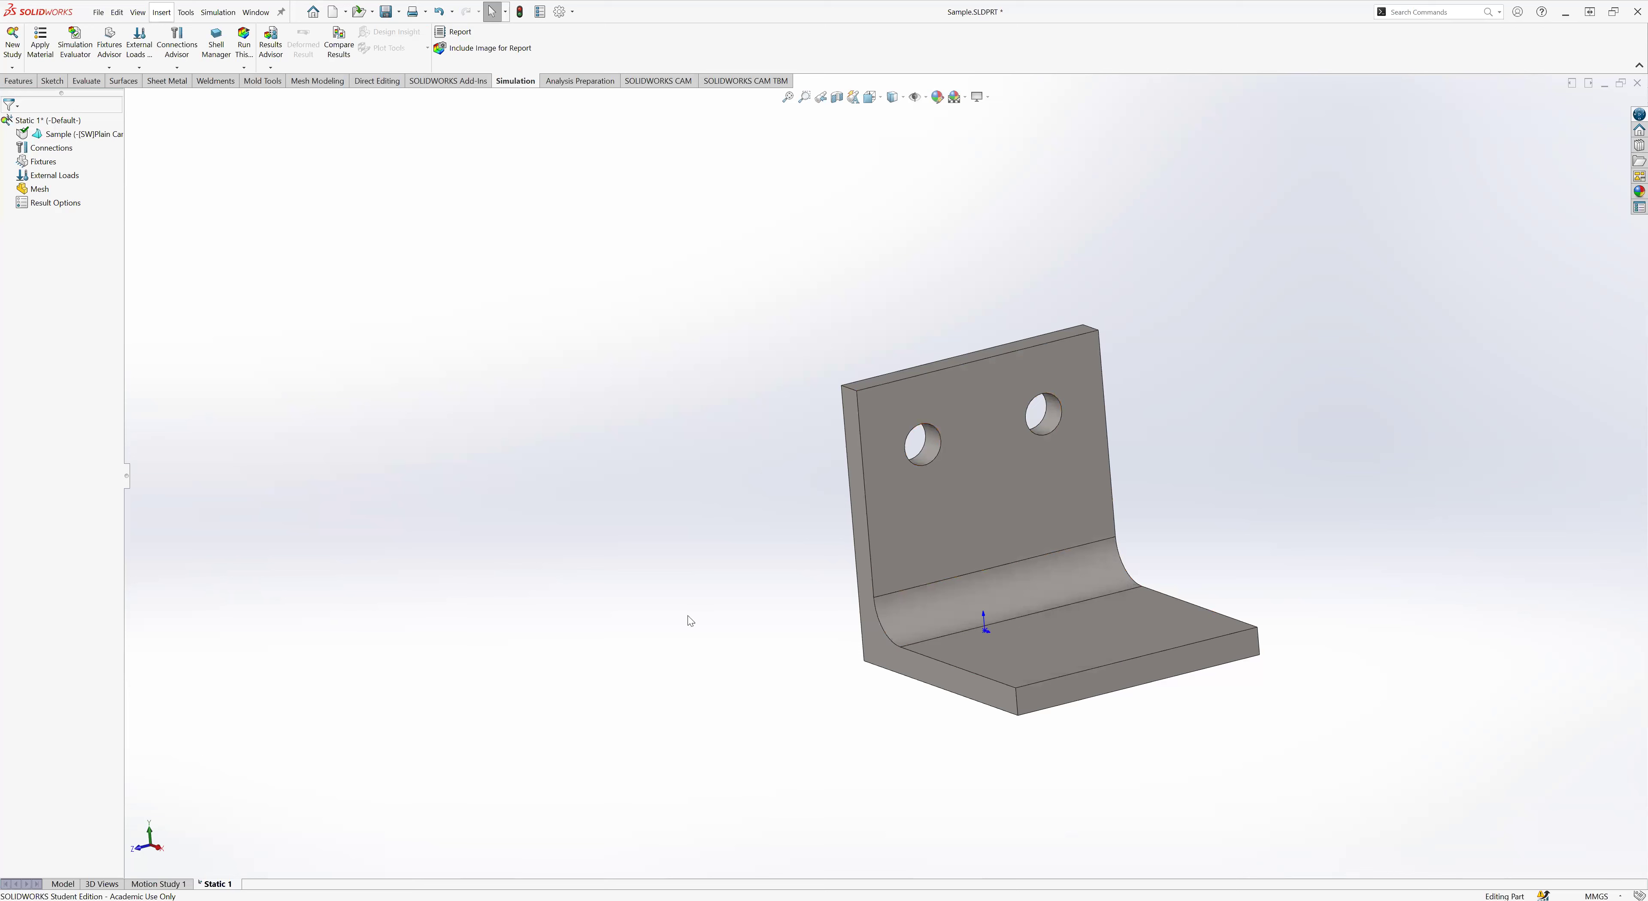
- Start a Fixed Geometry fixture in the static study and select the back face of the bracket's upright plate
{"action": "middle_click_drag", "start_coordinate": [797, 557], "coordinate": [809, 579]}
{"action": "scroll", "coordinate": [876, 479], "scroll_direction": "up", "scroll_amount": 1}
{"action": "middle_click_drag", "start_coordinate": [948, 471], "coordinate": [933, 387]}
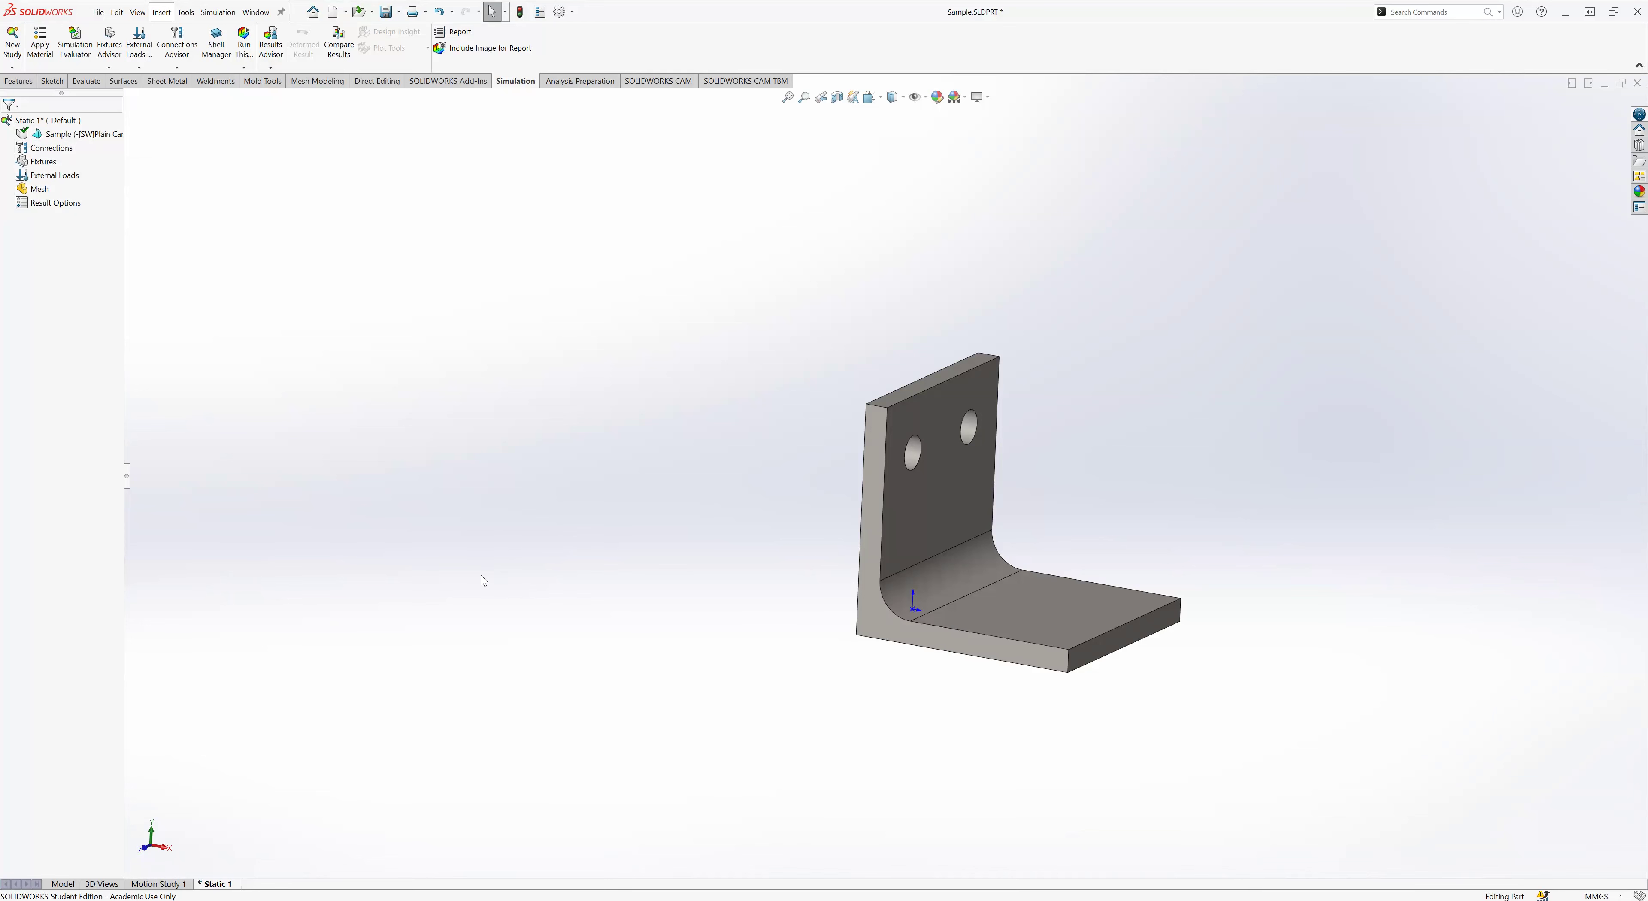
{"action": "middle_click_drag", "start_coordinate": [589, 511], "coordinate": [704, 461]}
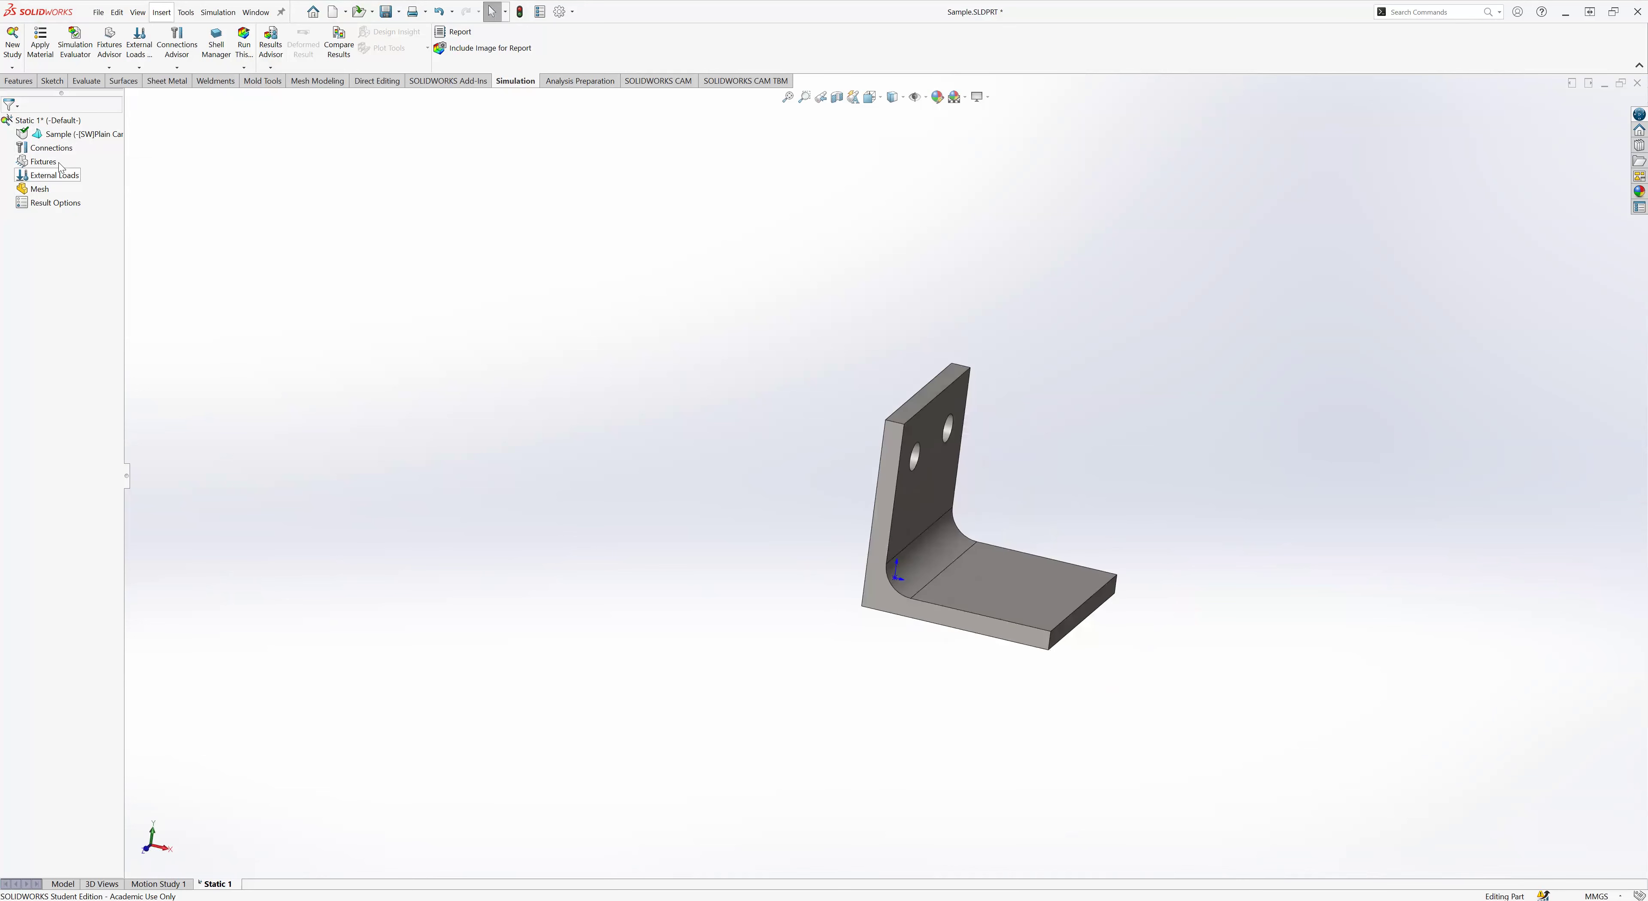
{"action": "middle_click_drag", "start_coordinate": [554, 431], "coordinate": [486, 410]}
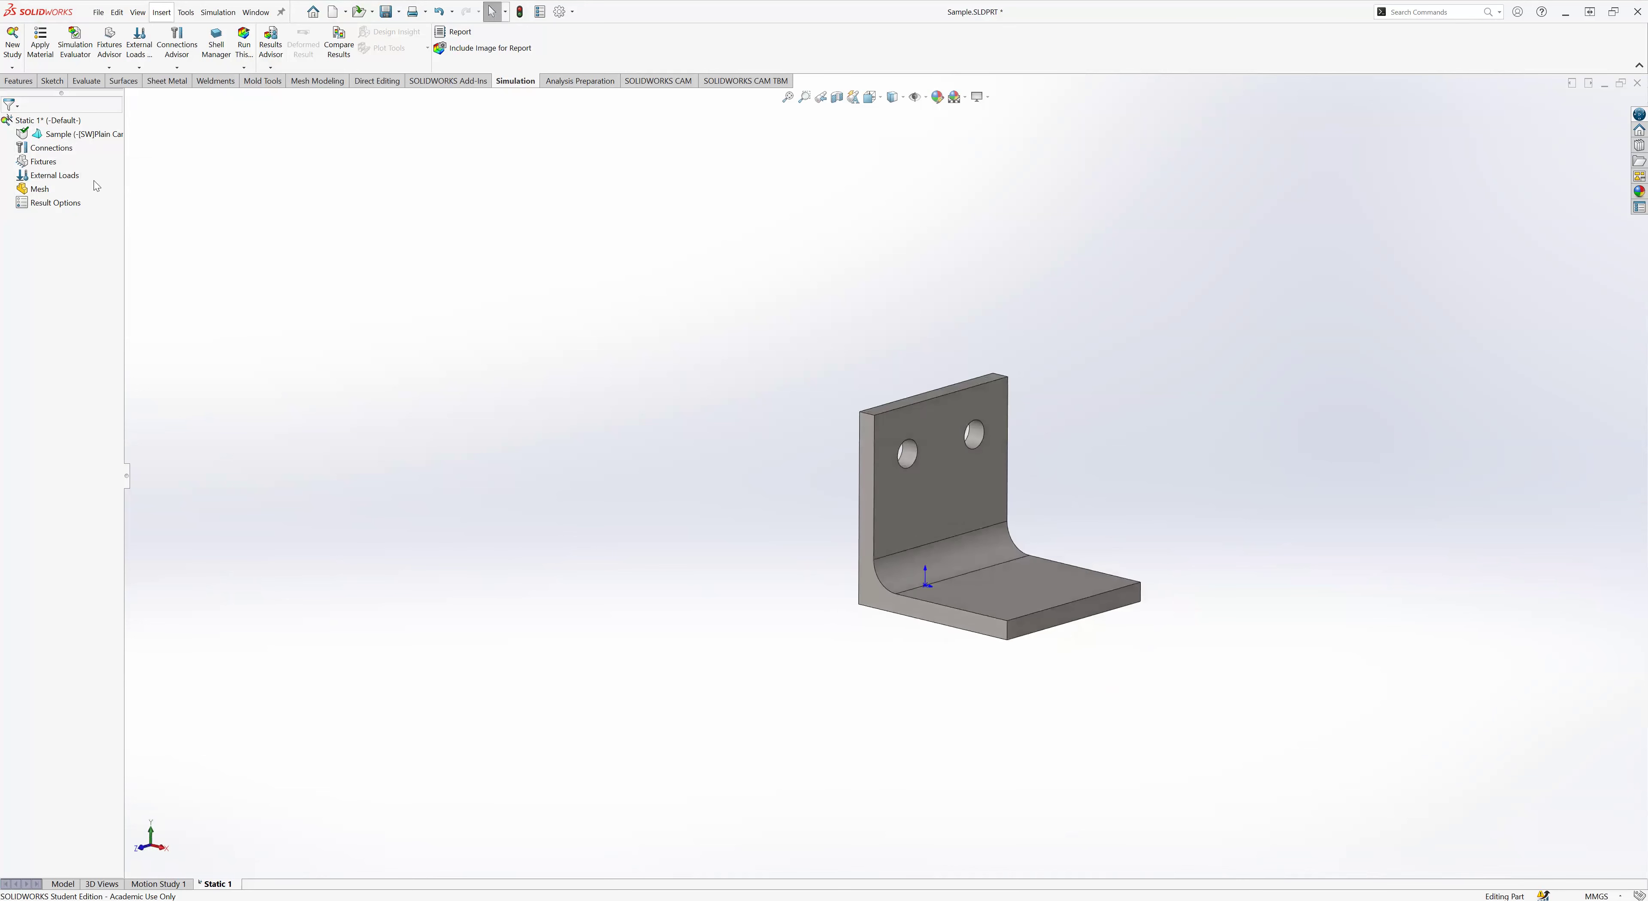
{"action": "right_click", "coordinate": [46, 164]}
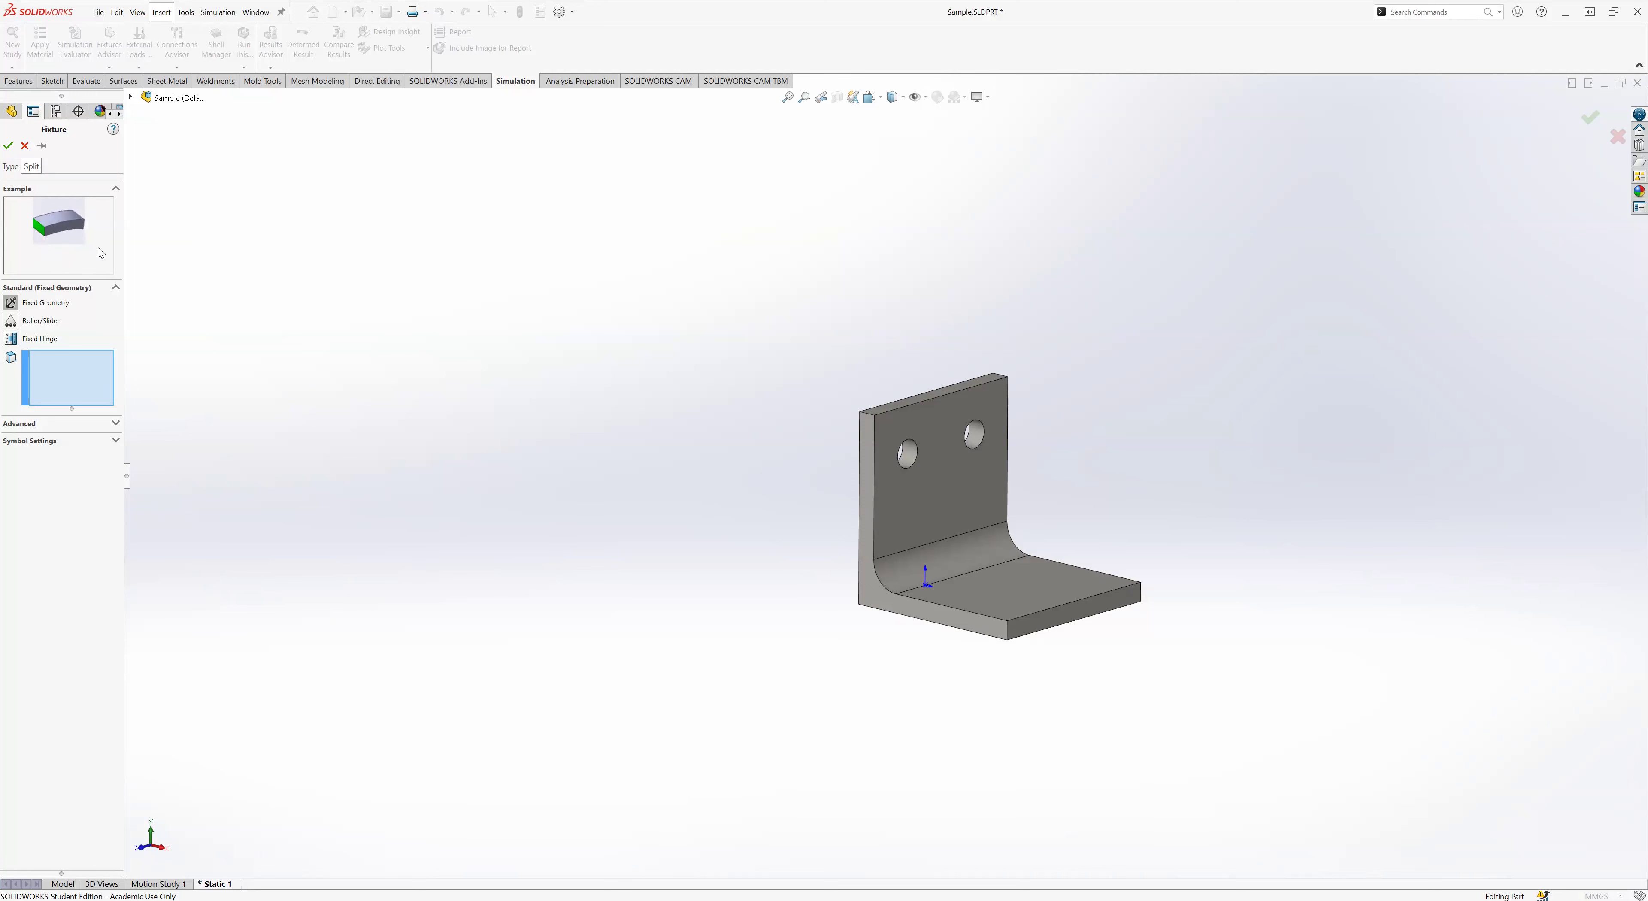
{"action": "middle_click_drag", "start_coordinate": [744, 465], "coordinate": [864, 541]}
{"action": "left_click", "coordinate": [864, 541]}
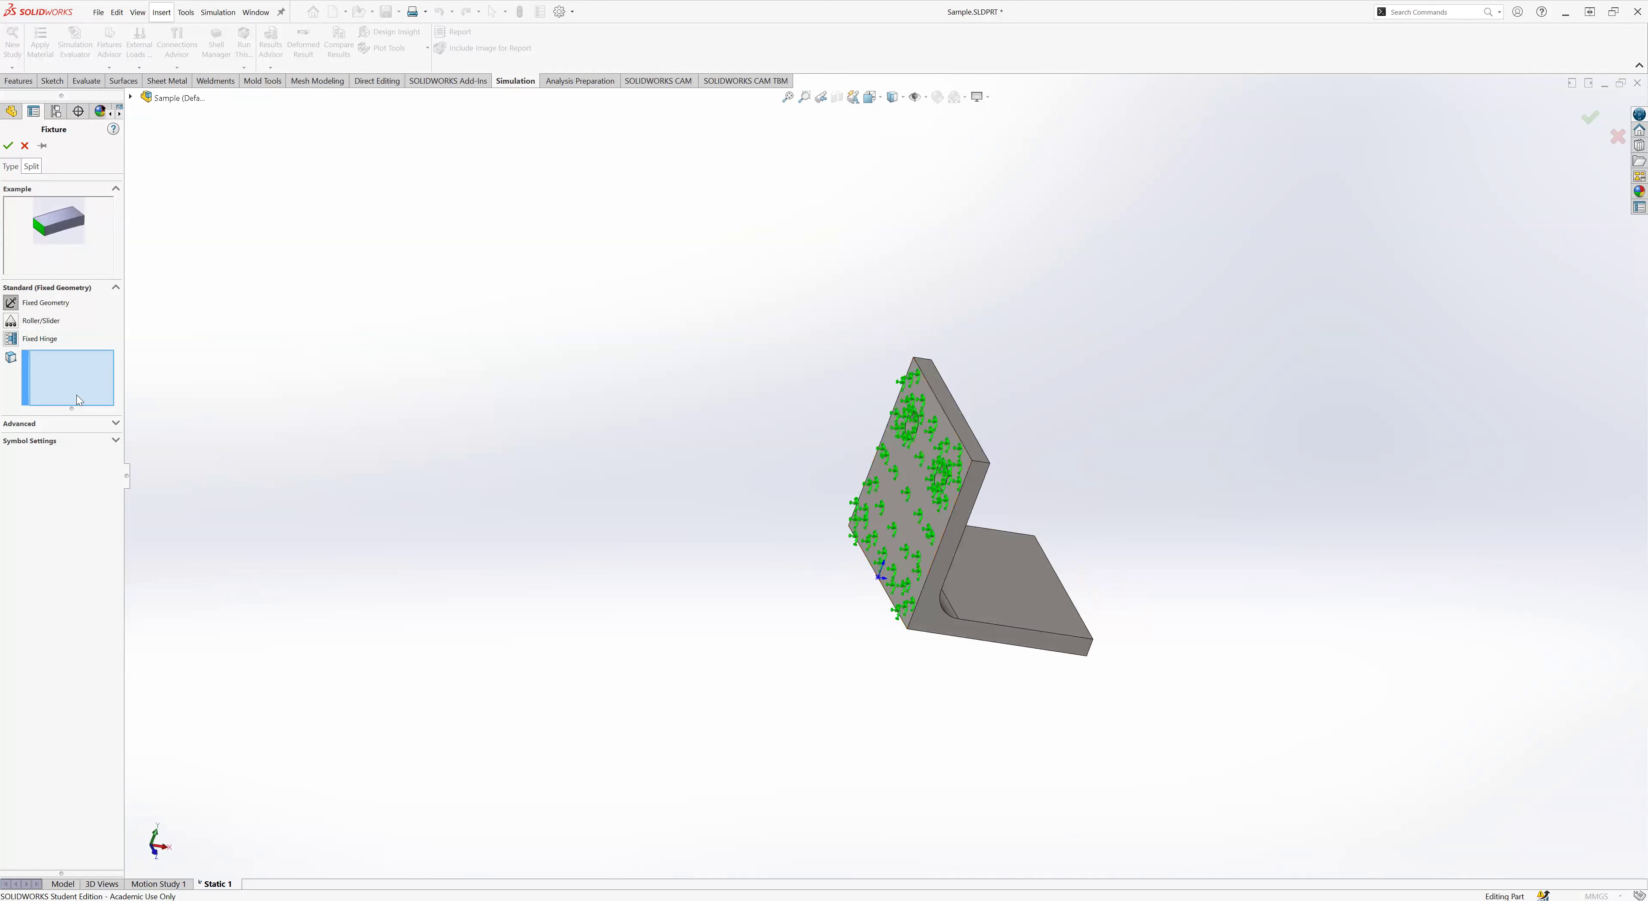
{"action": "left_click", "coordinate": [904, 475]}
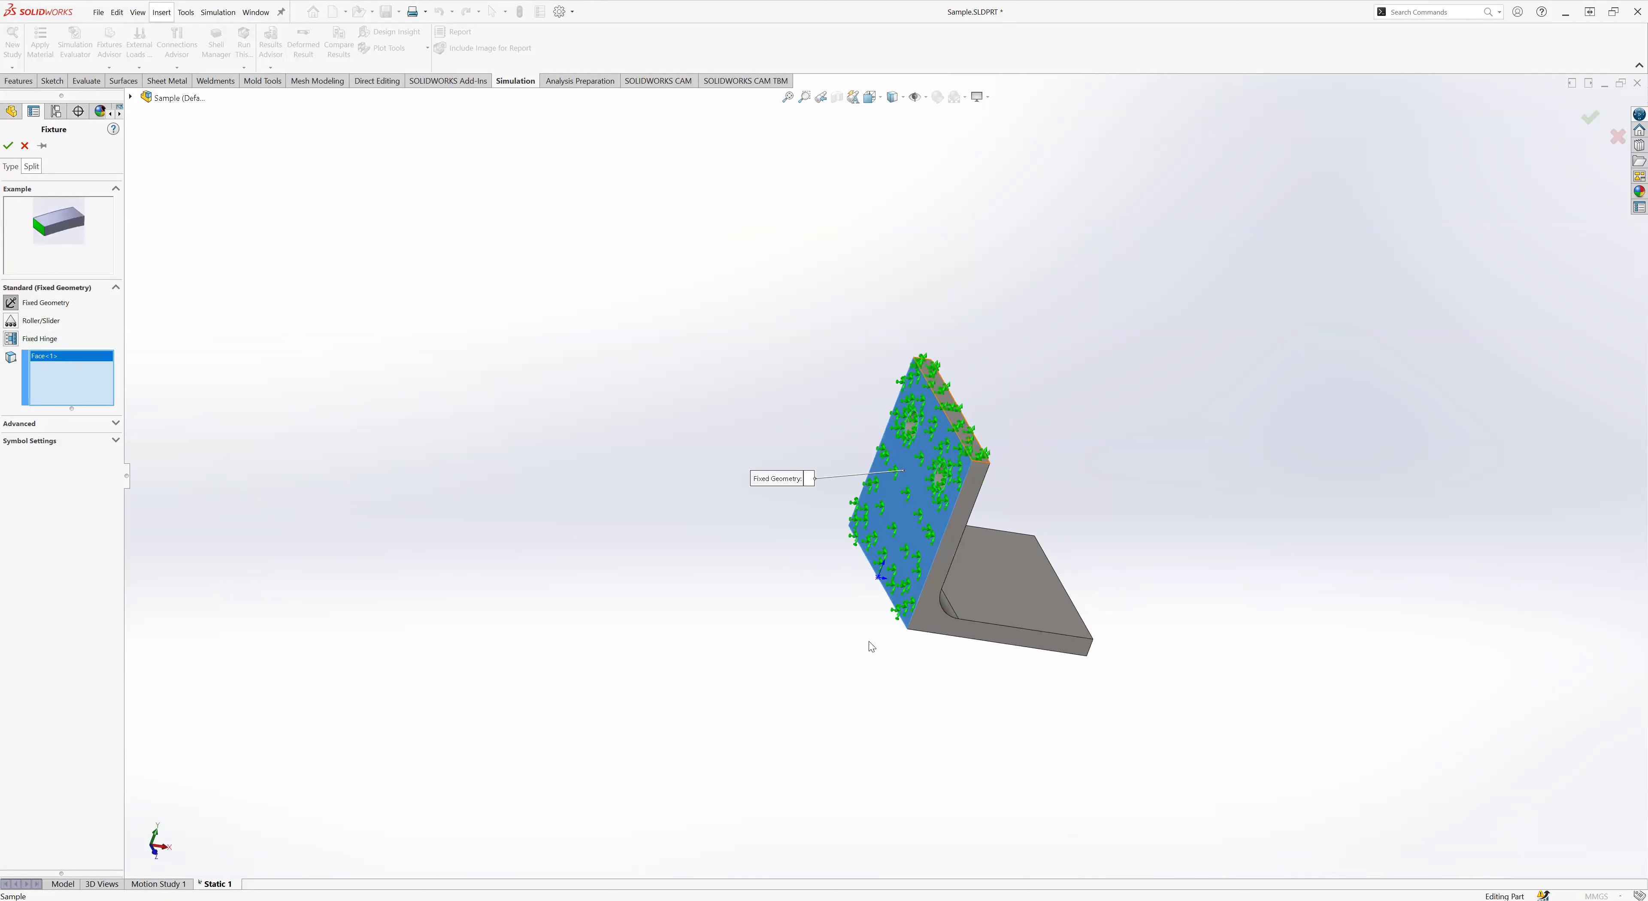
- Examine the fixed-geometry symbols on the back face up close and view the bracket from several sides
{"action": "scroll", "coordinate": [946, 498], "scroll_direction": "down", "scroll_amount": 6}
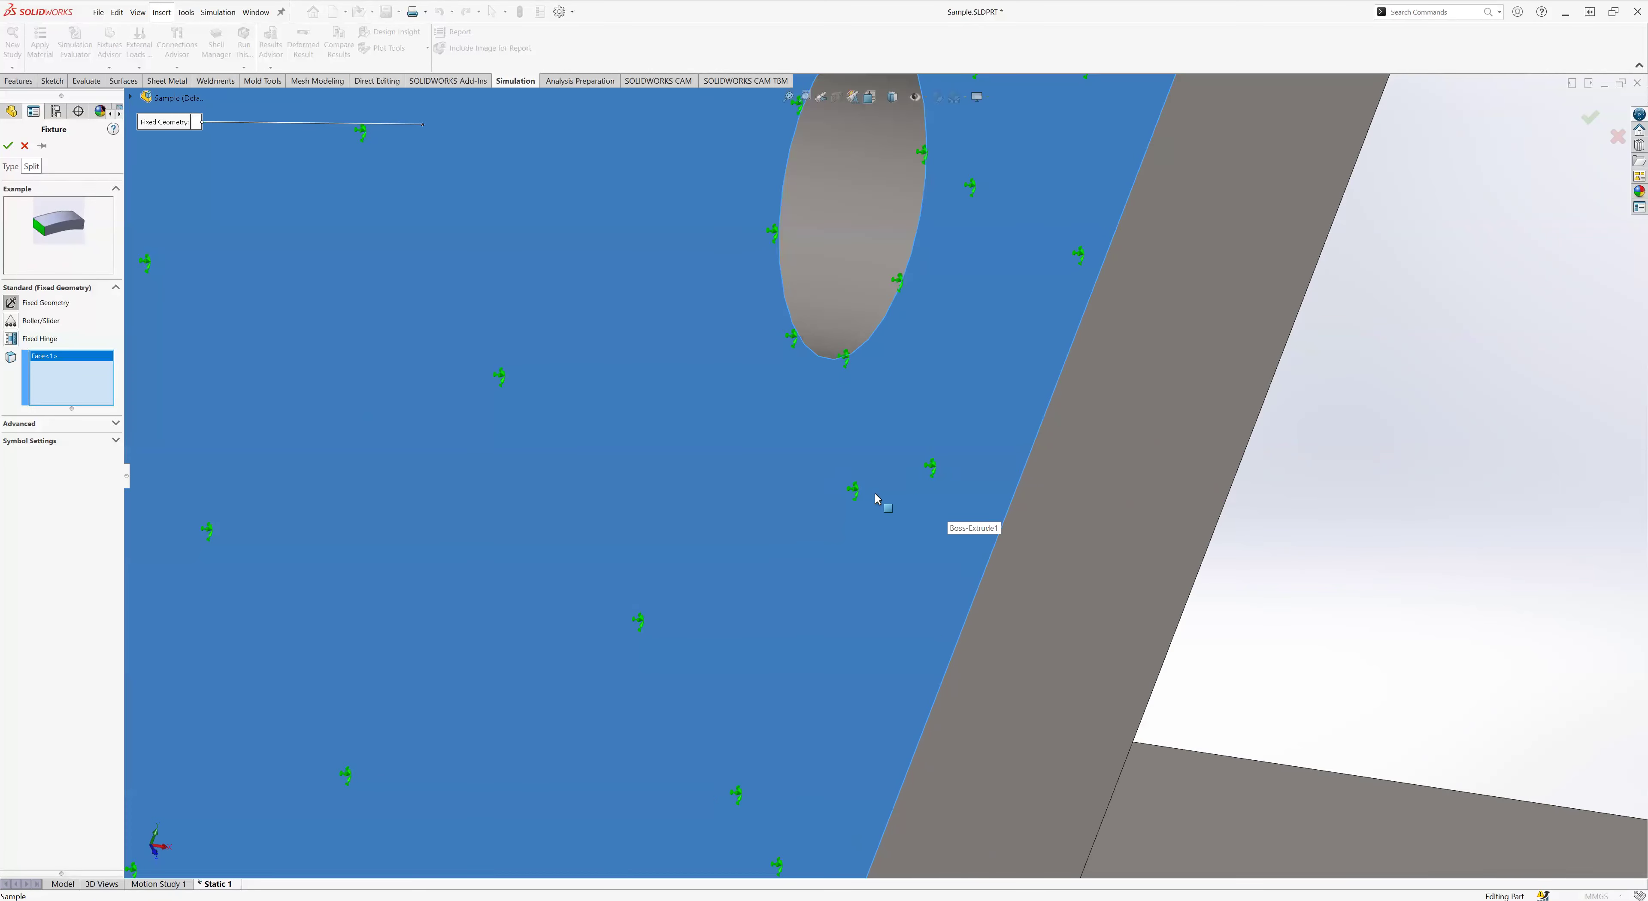
{"action": "scroll", "coordinate": [876, 499], "scroll_direction": "down", "scroll_amount": 2}
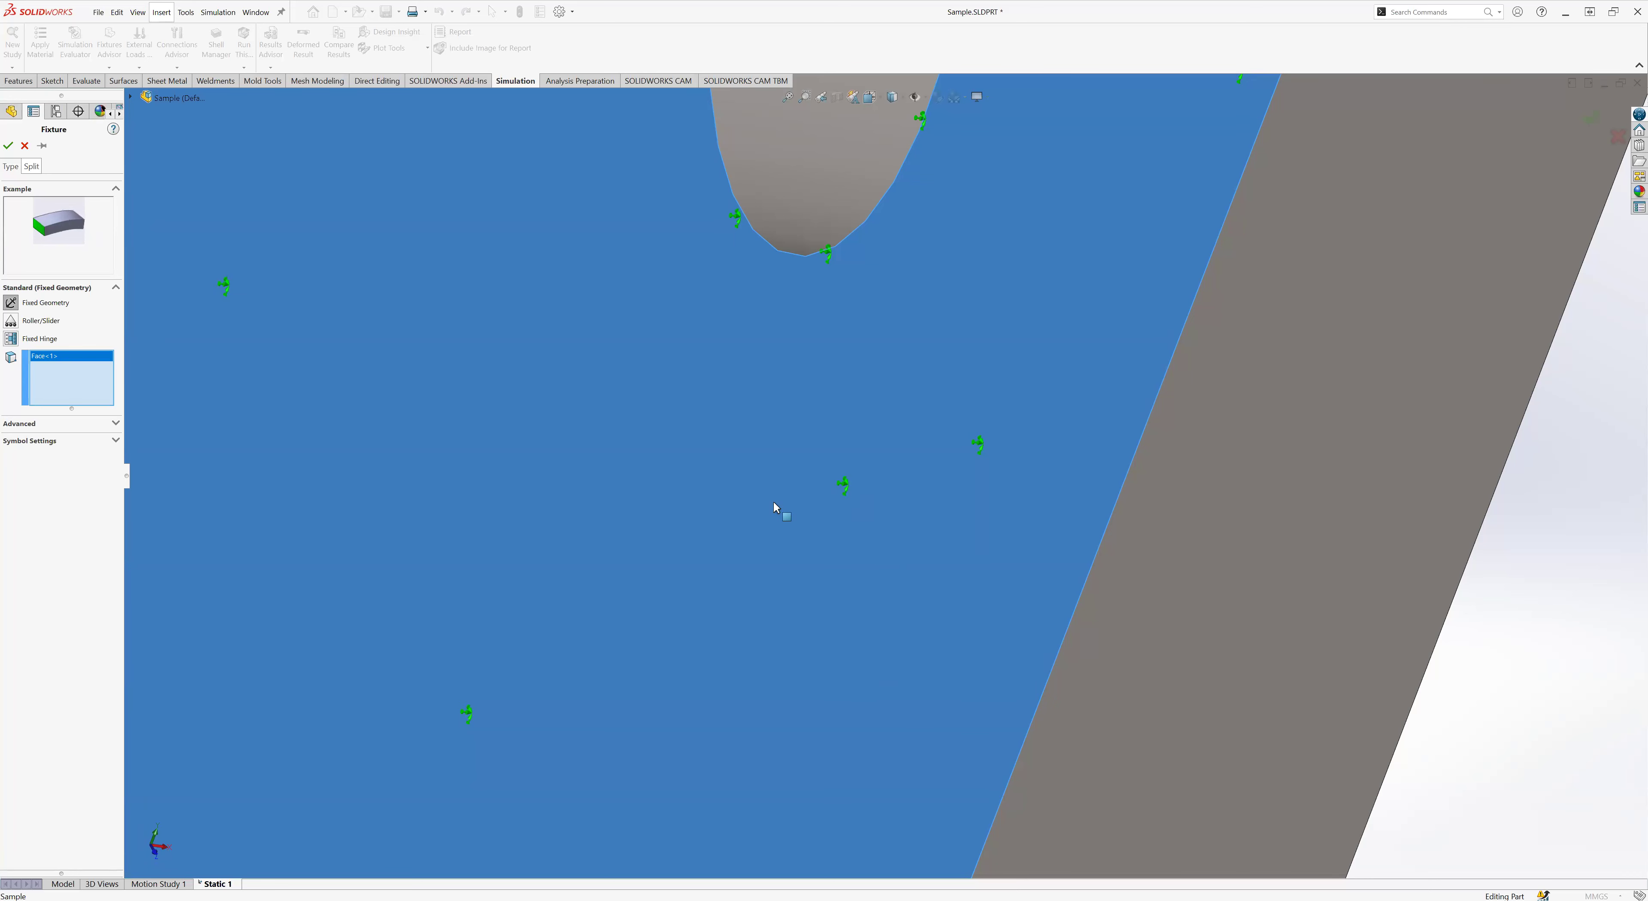
{"action": "scroll", "coordinate": [780, 496], "scroll_direction": "up", "scroll_amount": 5}
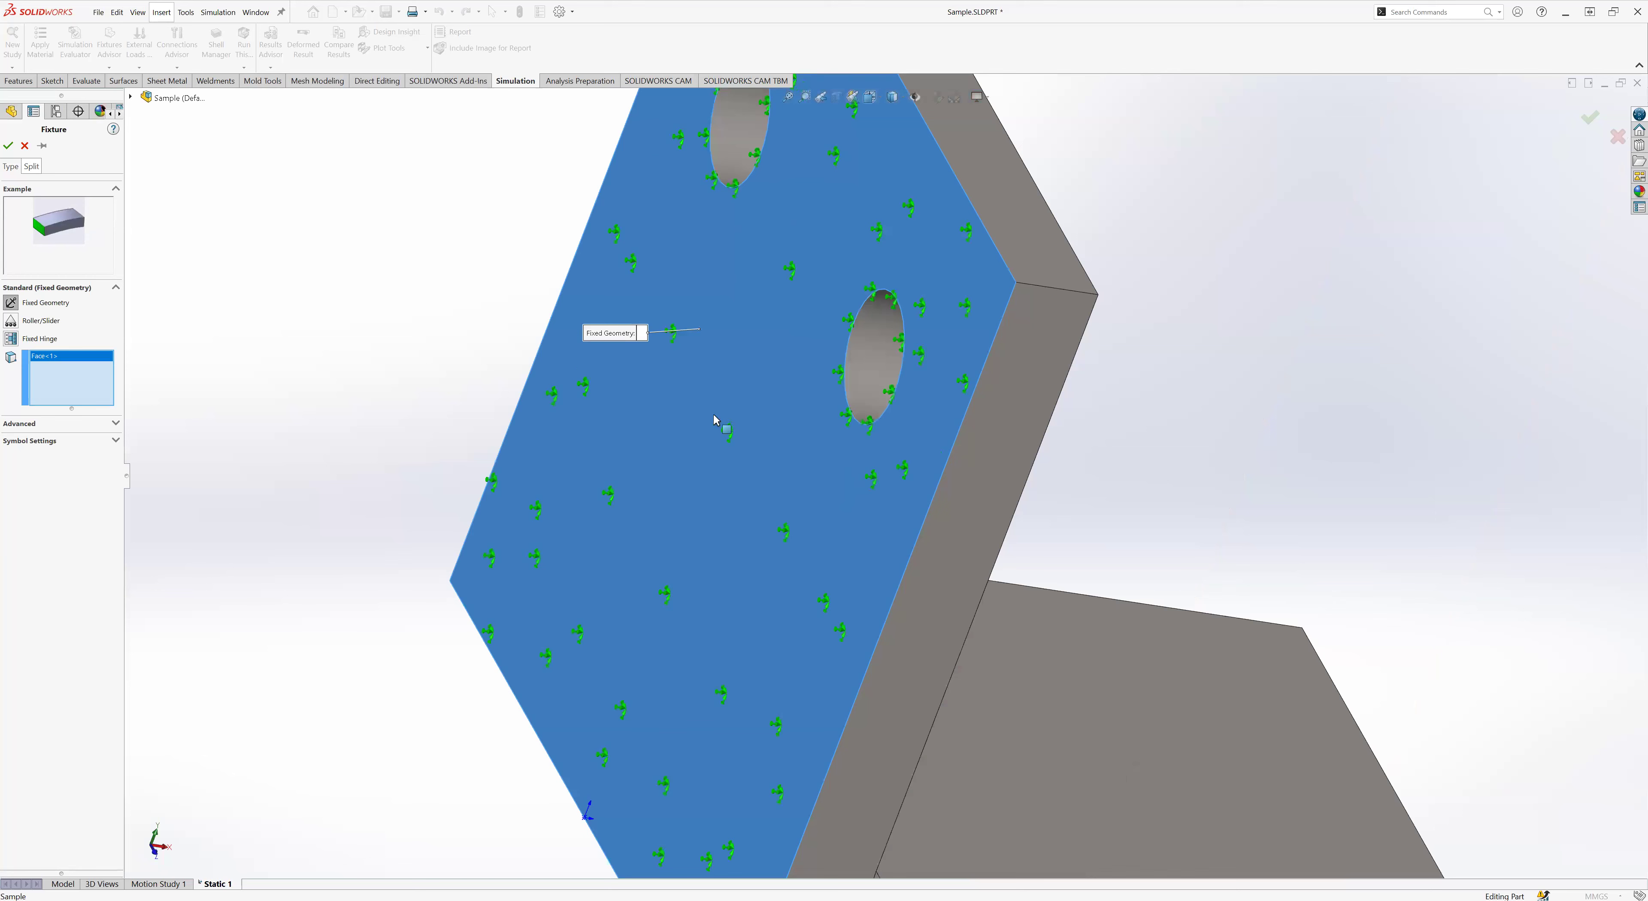
{"action": "scroll", "coordinate": [470, 433], "scroll_direction": "up", "scroll_amount": 5}
{"action": "middle_click_drag", "start_coordinate": [470, 433], "coordinate": [672, 540]}
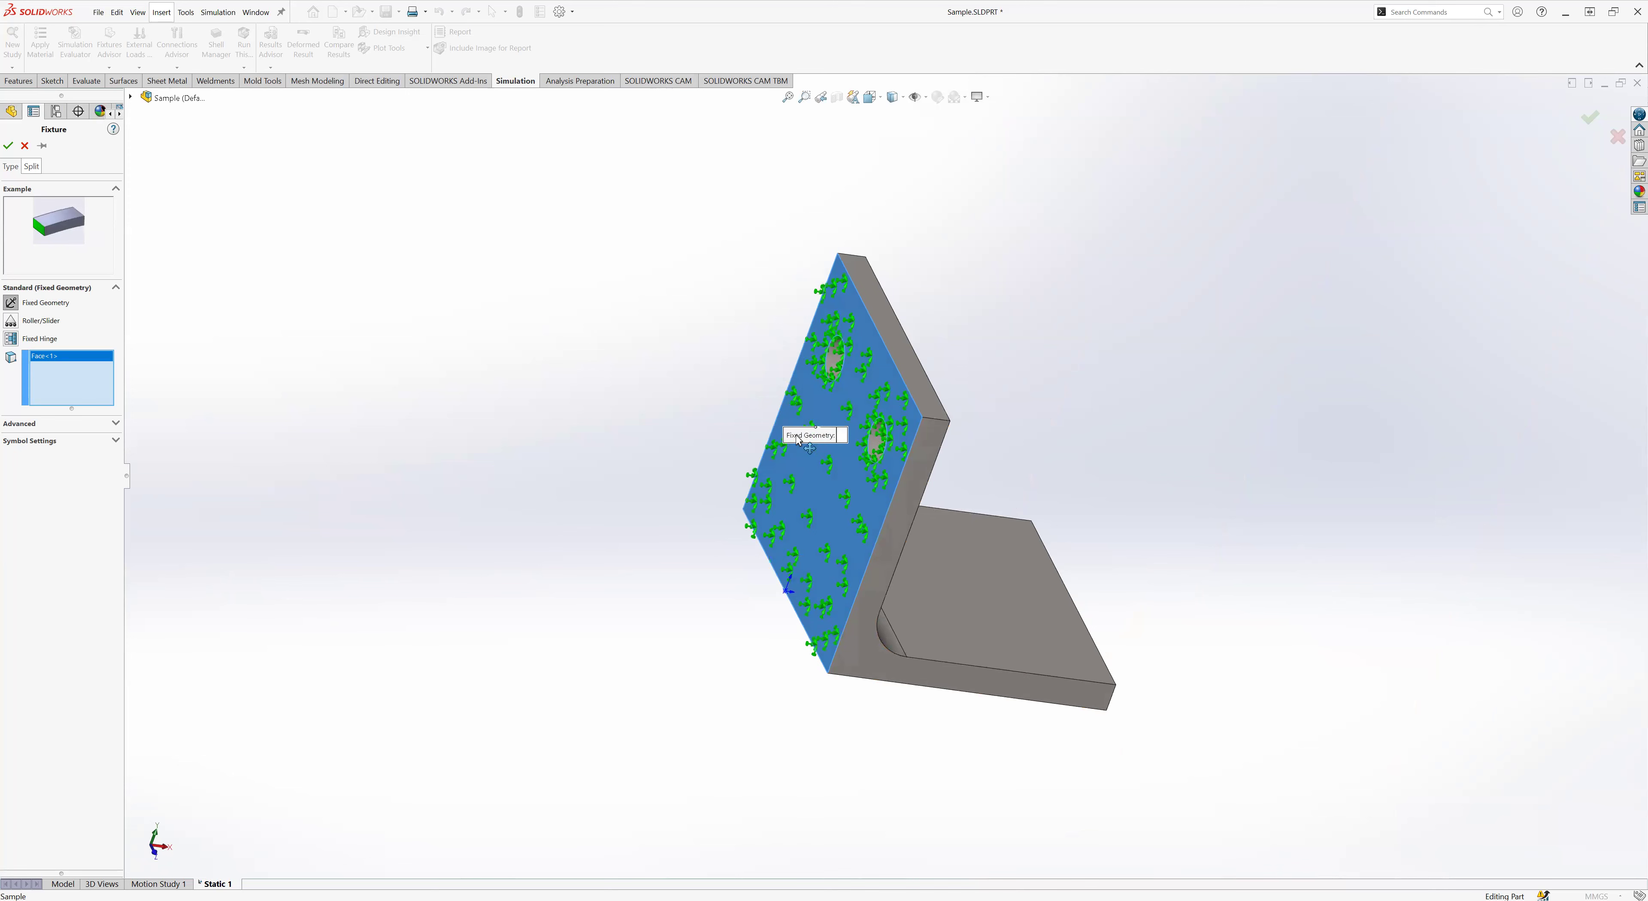
{"action": "middle_click_drag", "start_coordinate": [584, 505], "coordinate": [787, 419]}
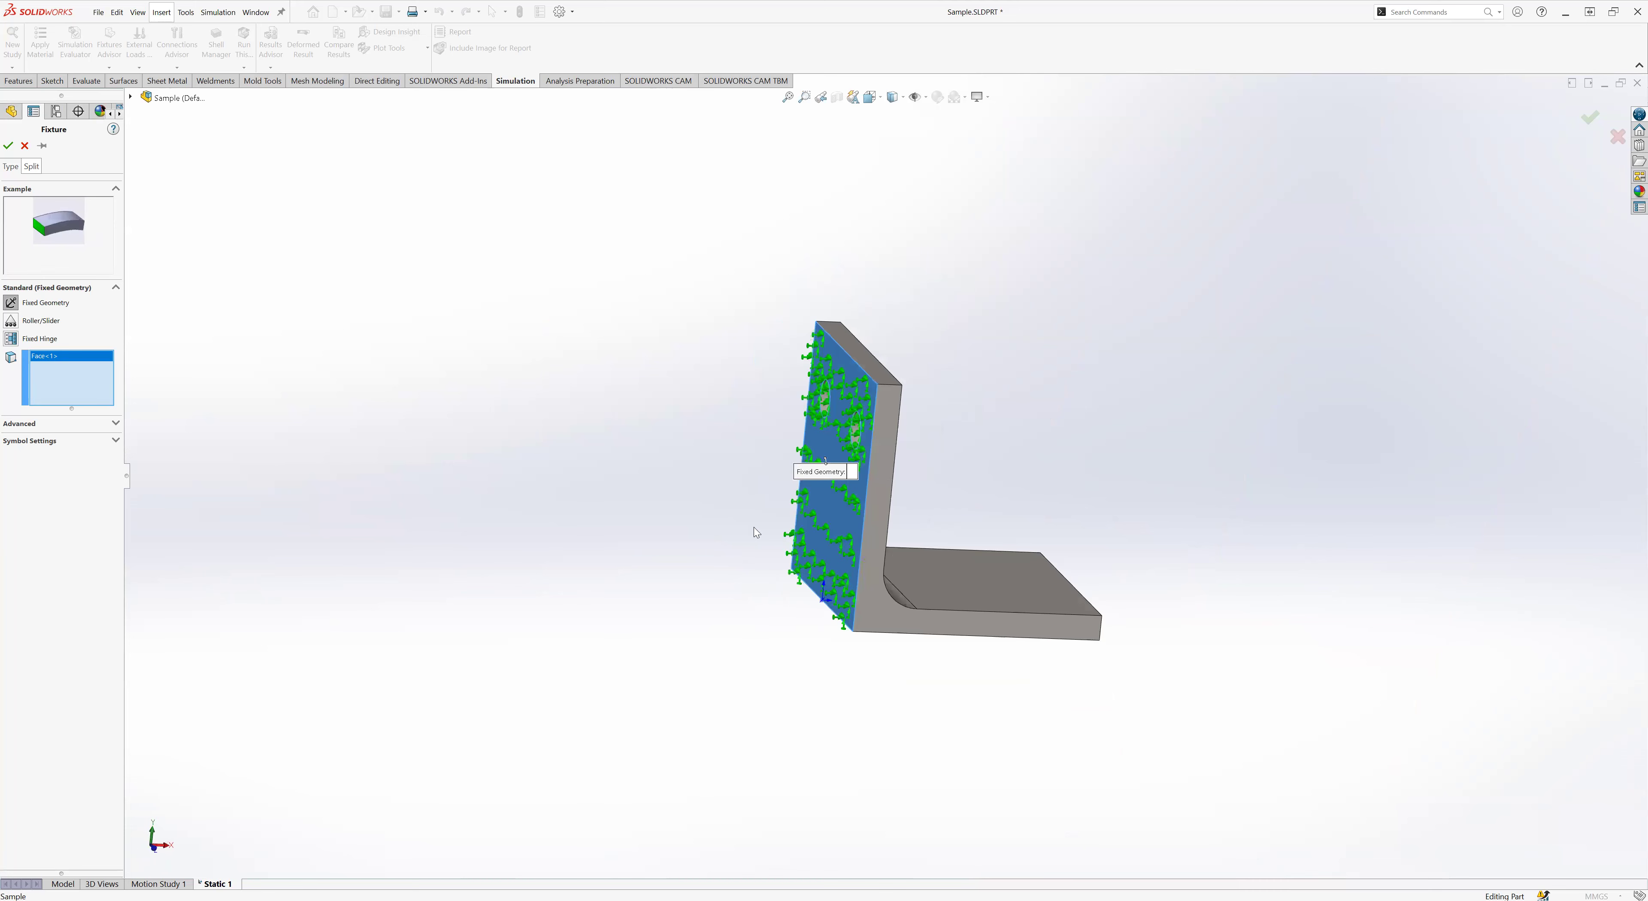
{"action": "middle_click_drag", "start_coordinate": [726, 531], "coordinate": [561, 518]}
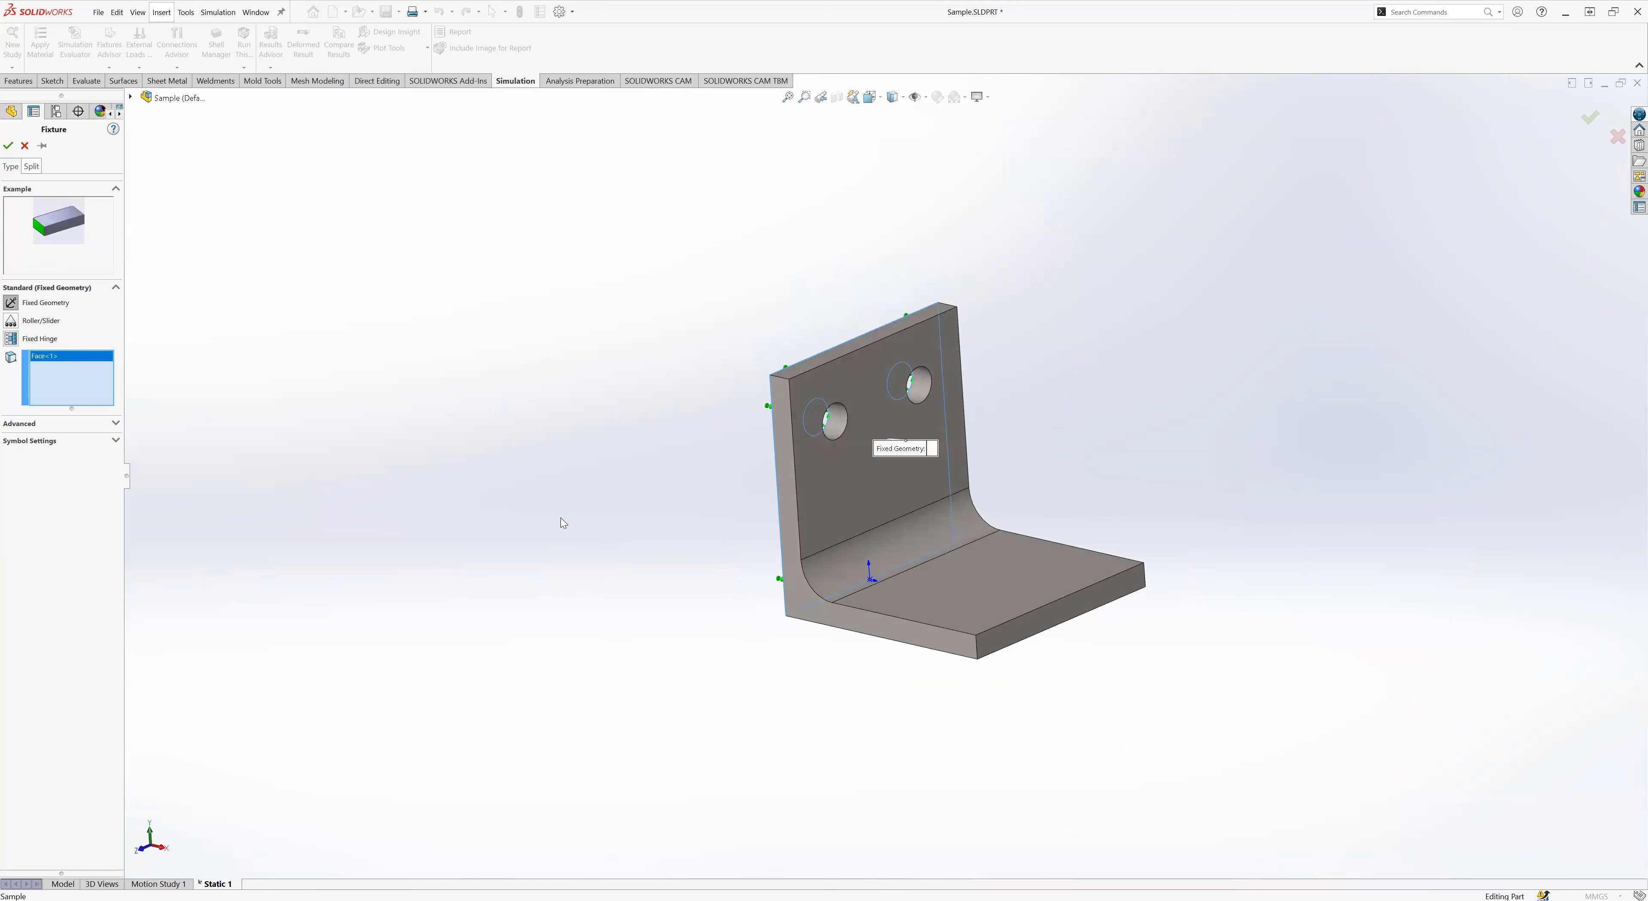
{"action": "middle_click_drag", "start_coordinate": [676, 571], "coordinate": [900, 560]}
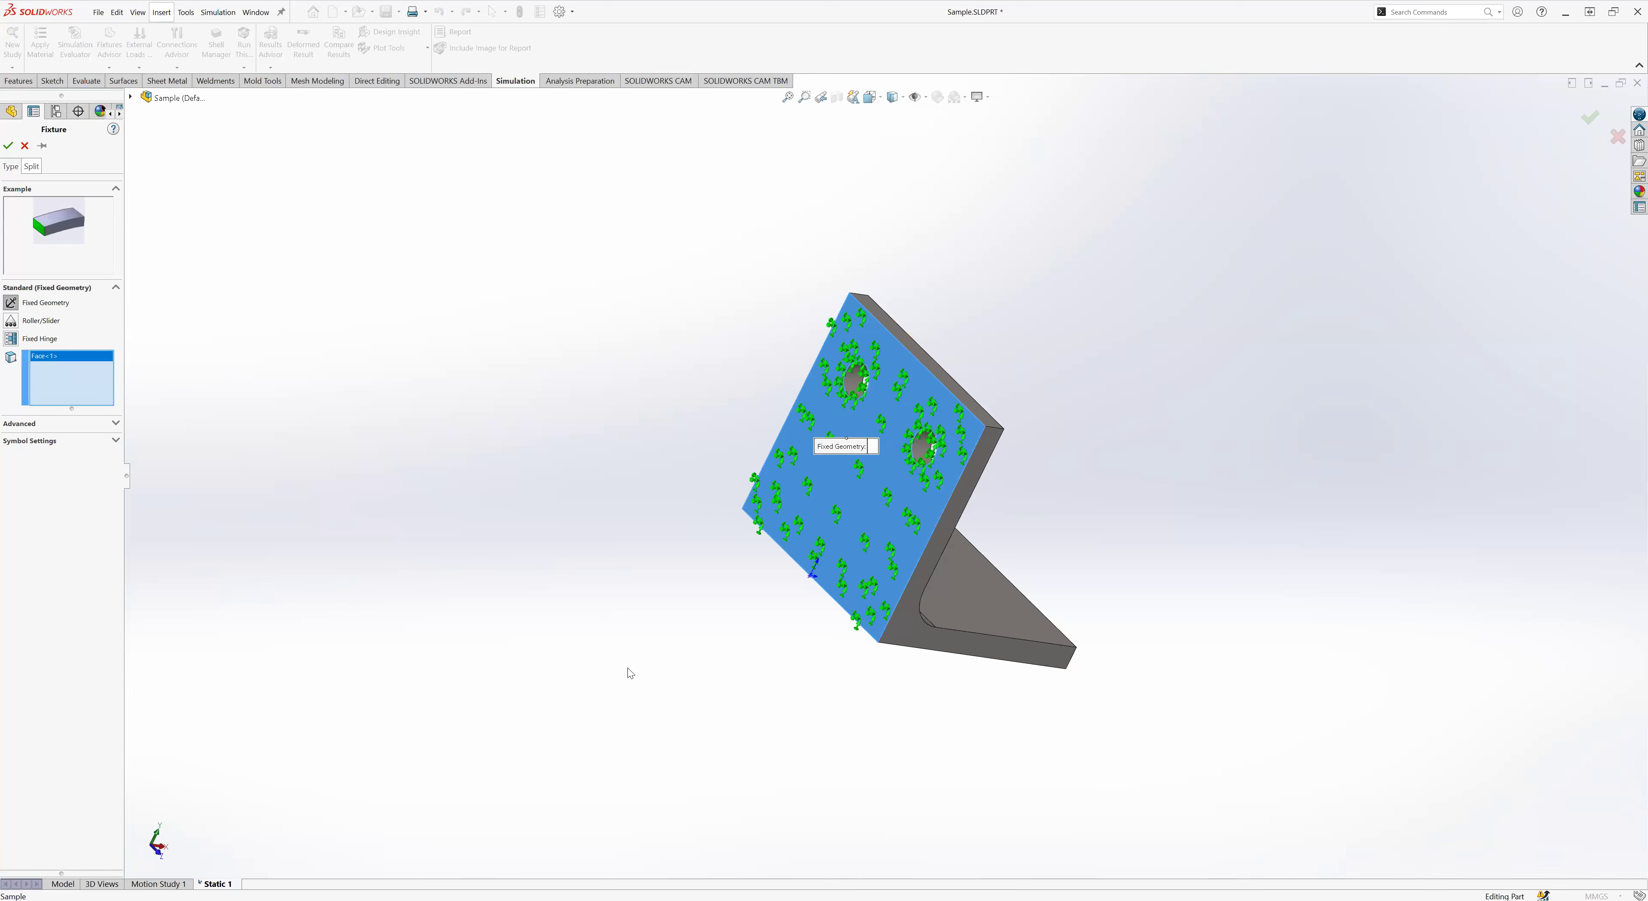
- Replace the back face in the fixture selection with the cylindrical faces of both through holes
{"action": "left_click", "coordinate": [820, 416]}
{"action": "left_click", "coordinate": [855, 383]}
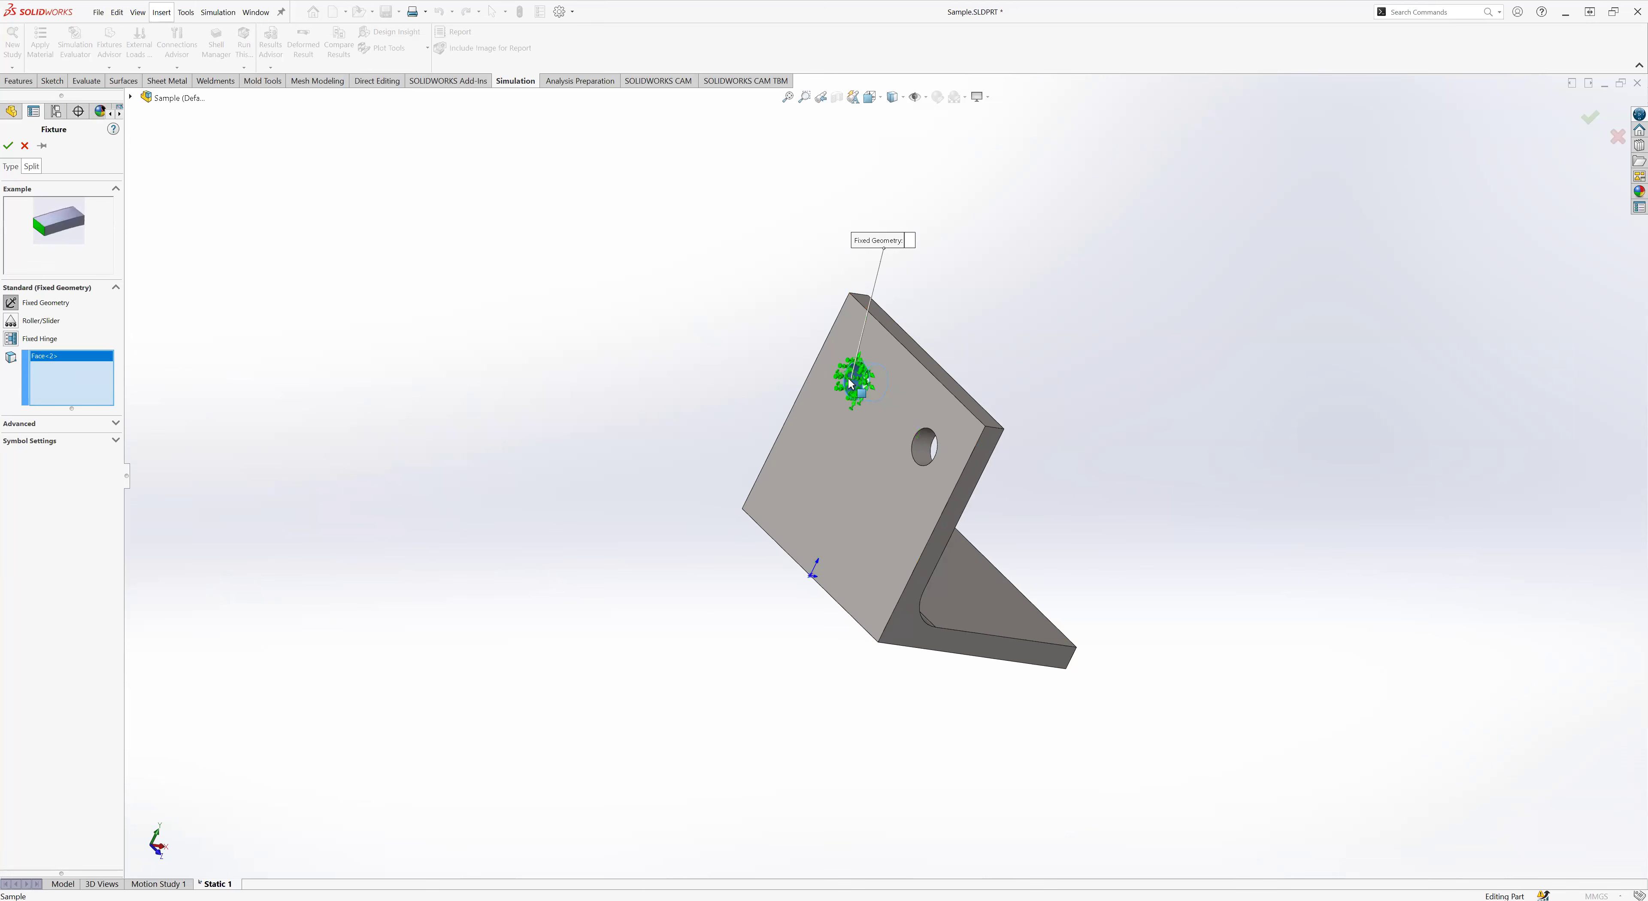
{"action": "scroll", "coordinate": [843, 365], "scroll_direction": "down", "scroll_amount": 5}
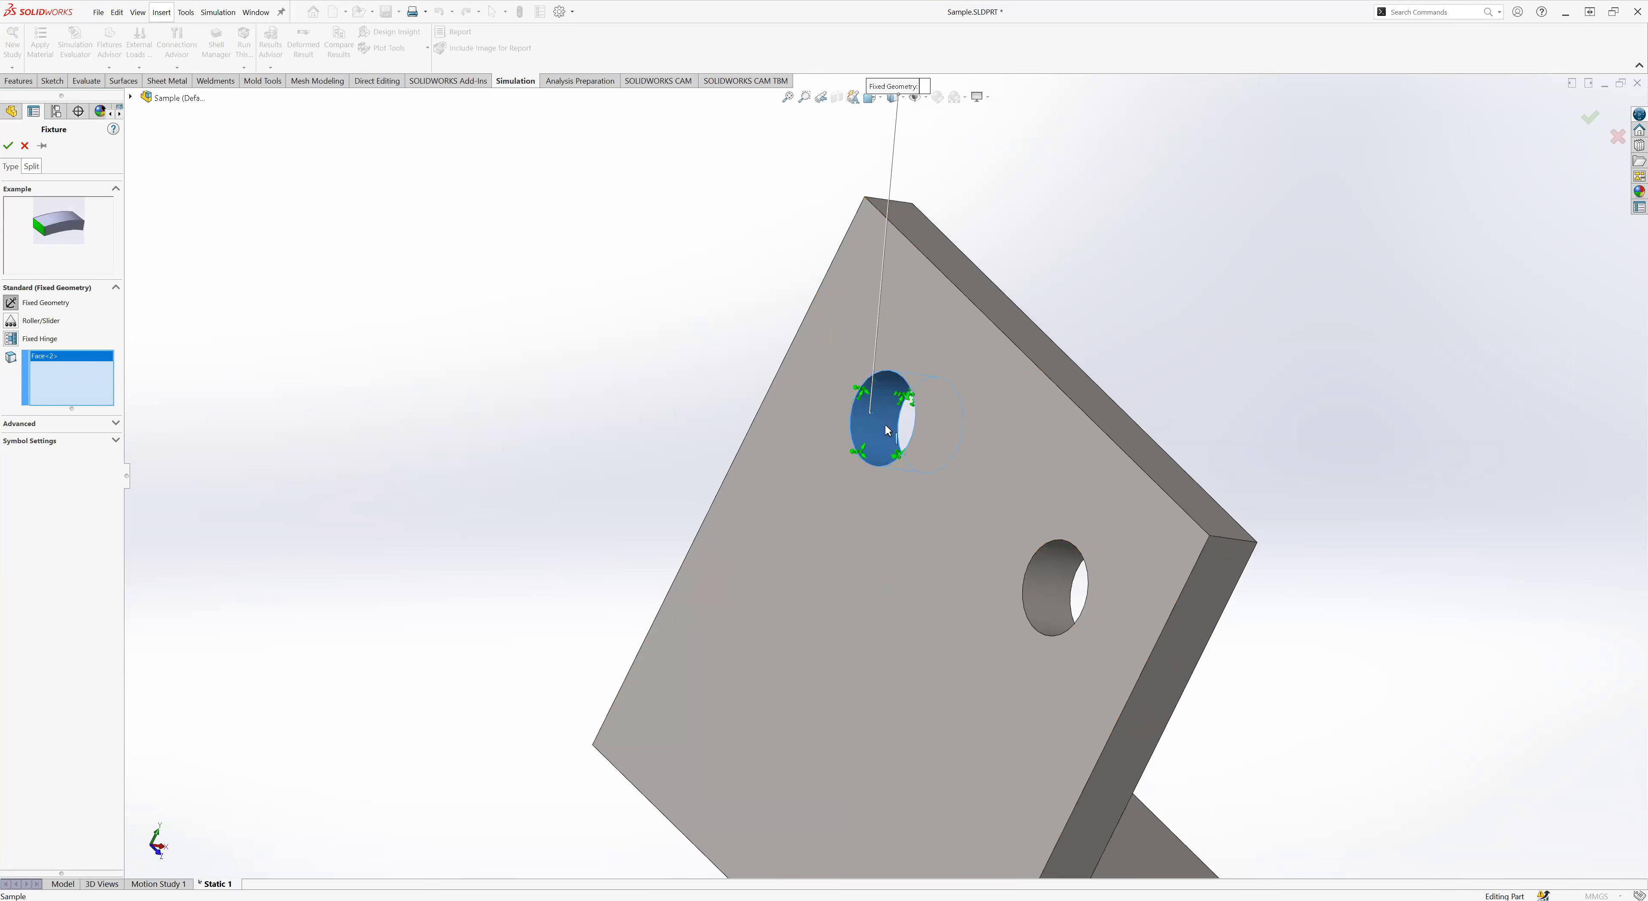
{"action": "left_click", "coordinate": [1055, 582]}
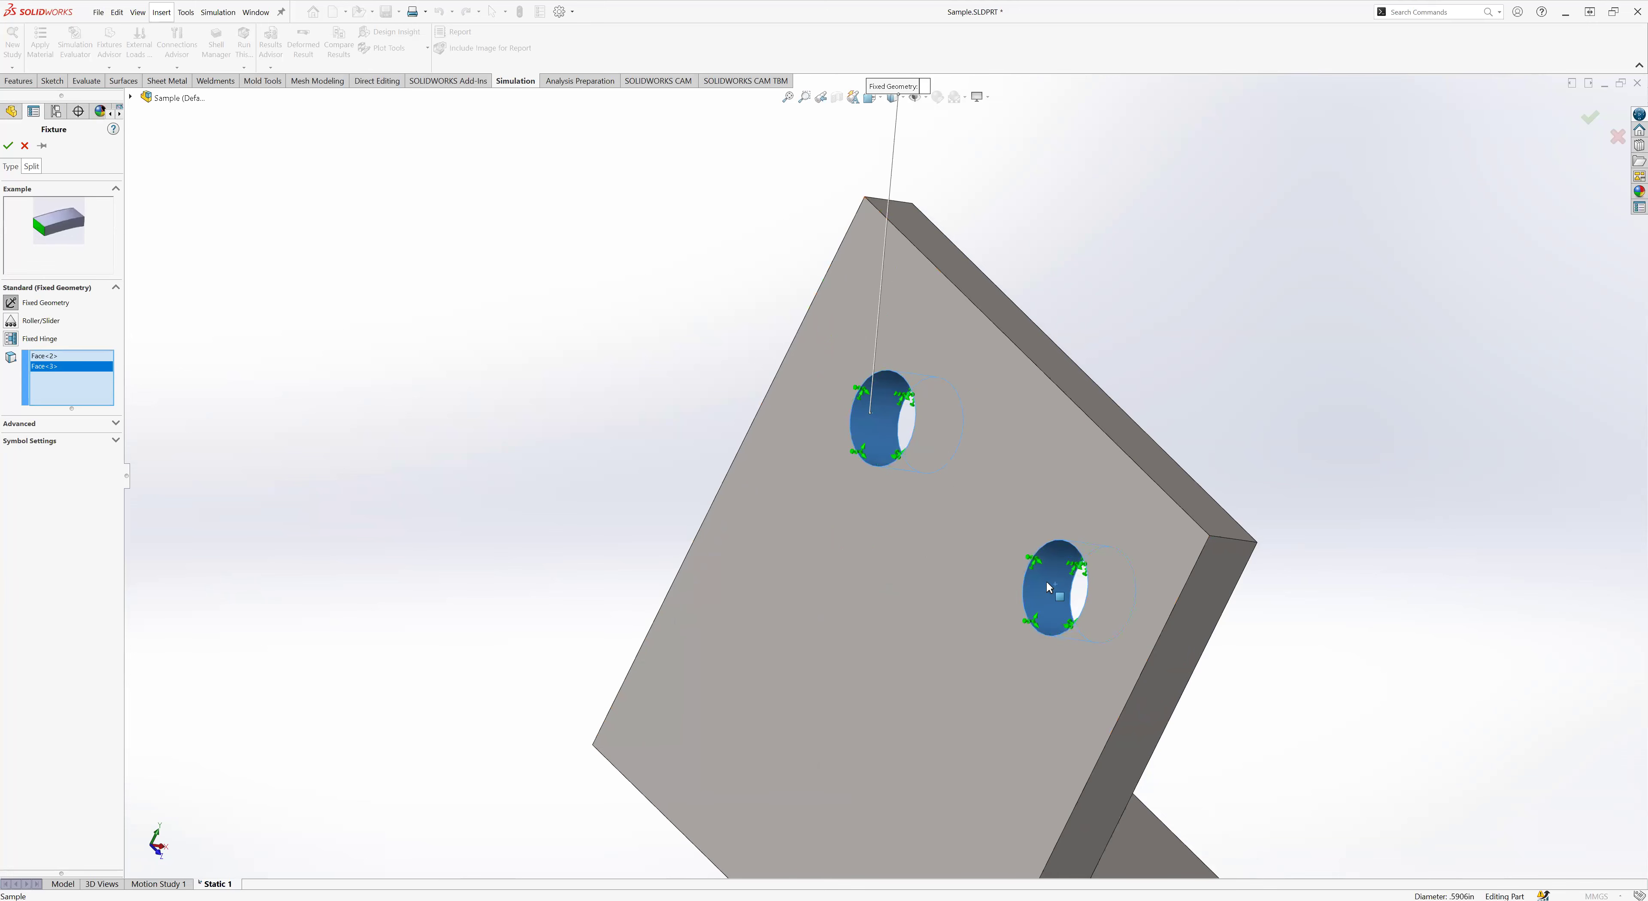
- Try adding the back face to the fixture, and clear it and both hole faces from the selection
{"action": "left_click", "coordinate": [916, 579]}
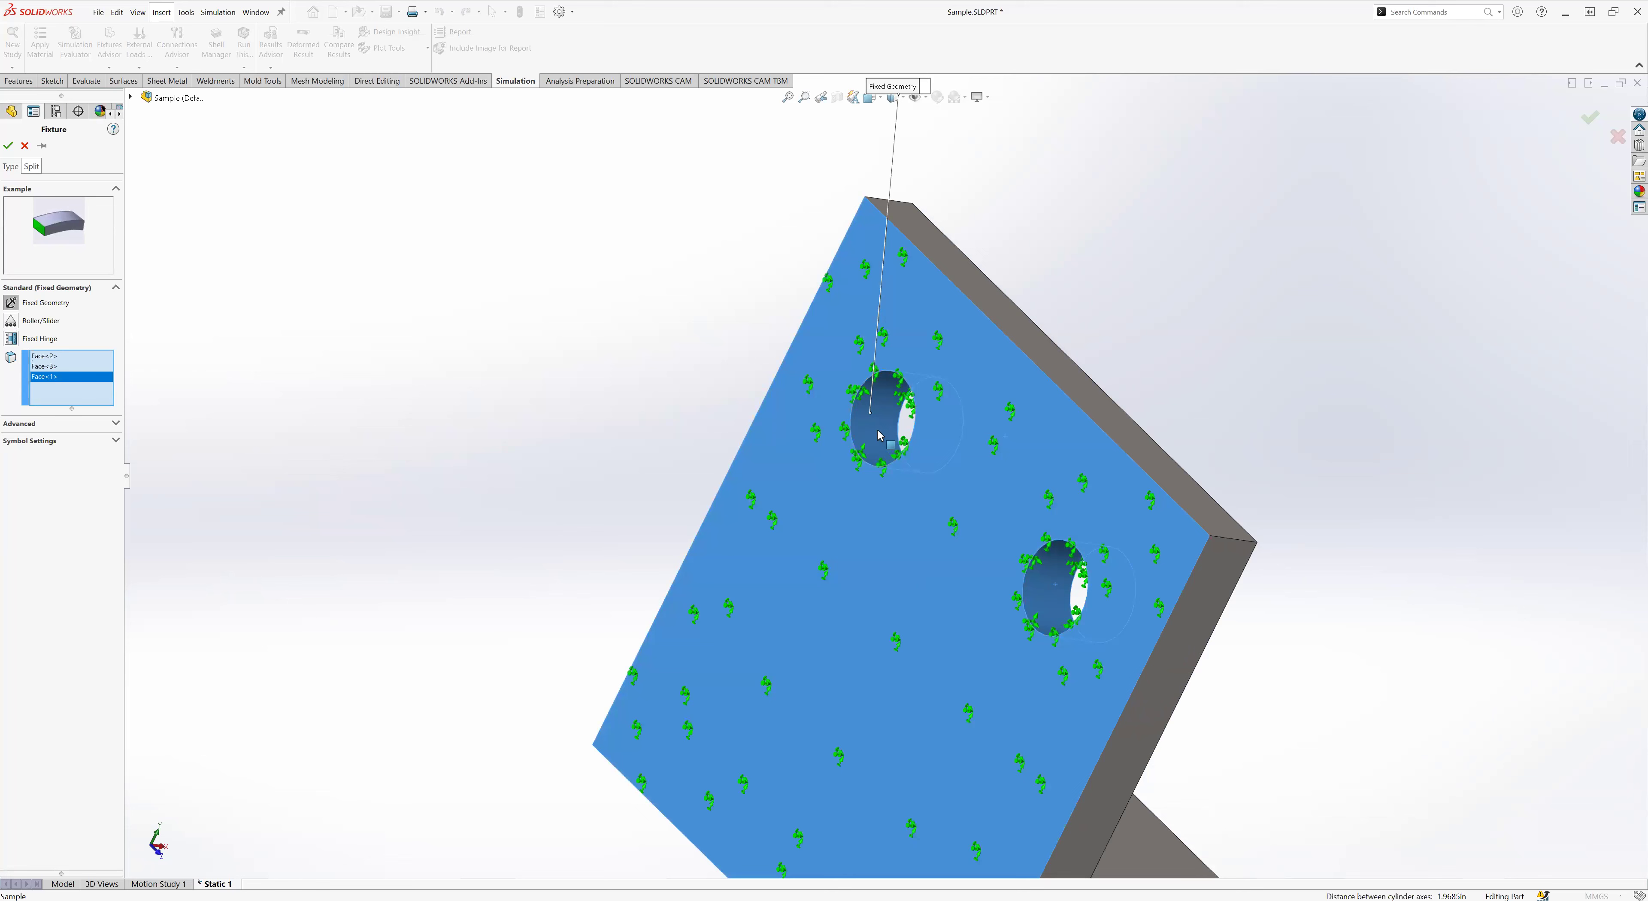
{"action": "left_click", "coordinate": [809, 504]}
{"action": "left_click", "coordinate": [887, 434]}
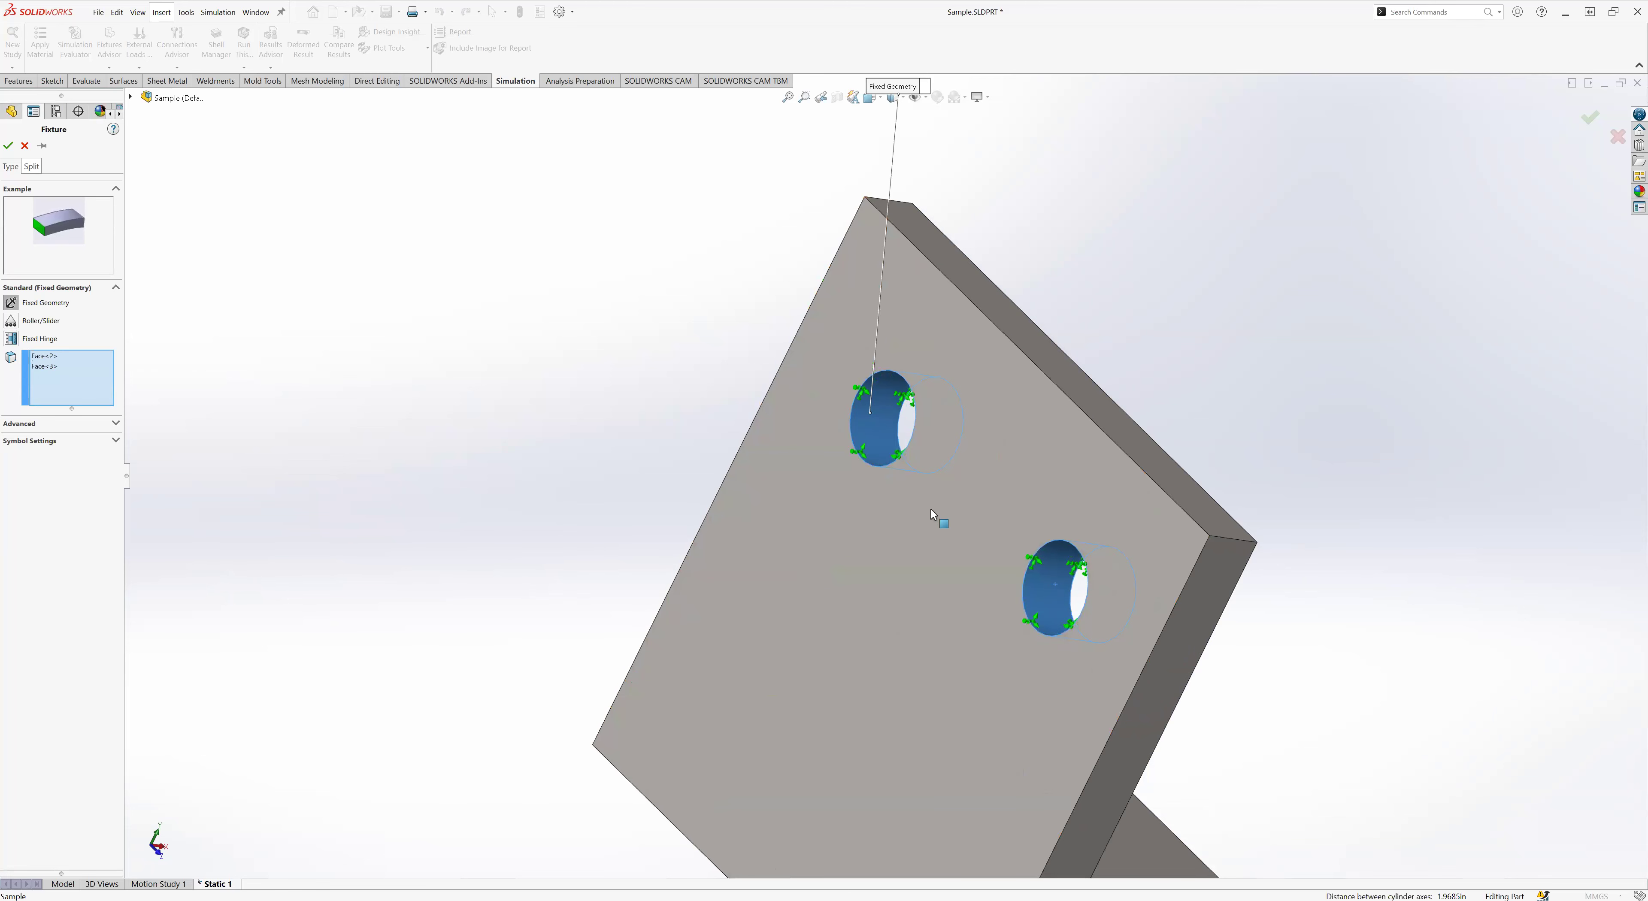
{"action": "left_click", "coordinate": [1043, 615]}
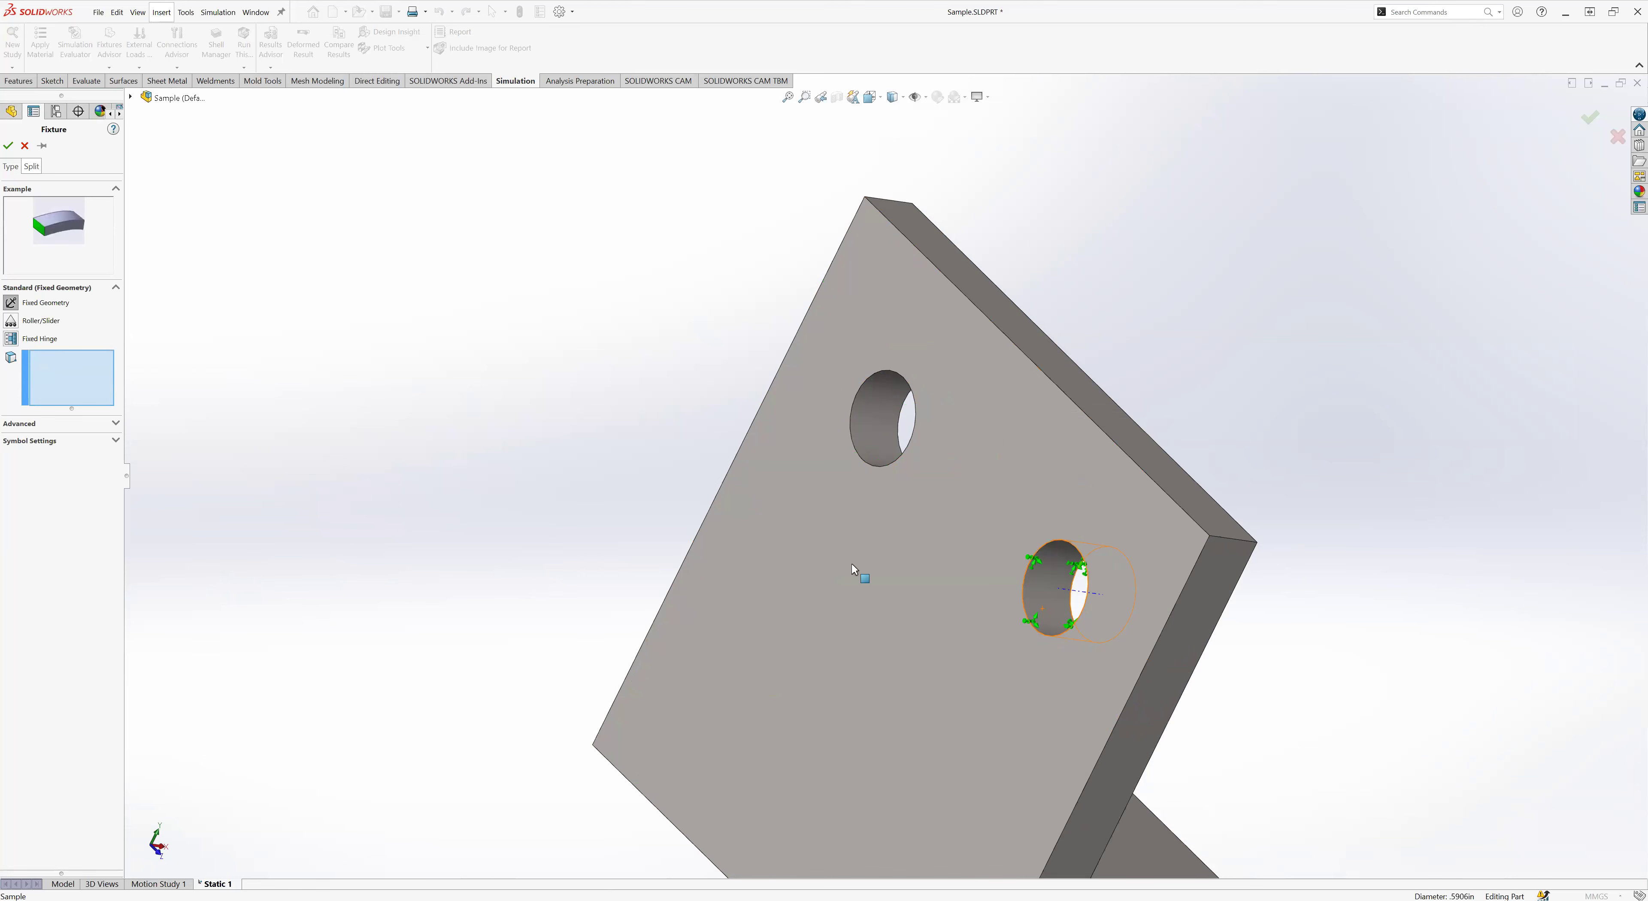
- Select both hole faces, the back face and the top face of the upright plate for the Fixed Geometry fixture
{"action": "scroll", "coordinate": [786, 520], "scroll_direction": "up", "scroll_amount": 3}
{"action": "middle_click_drag", "start_coordinate": [756, 493], "coordinate": [726, 447]}
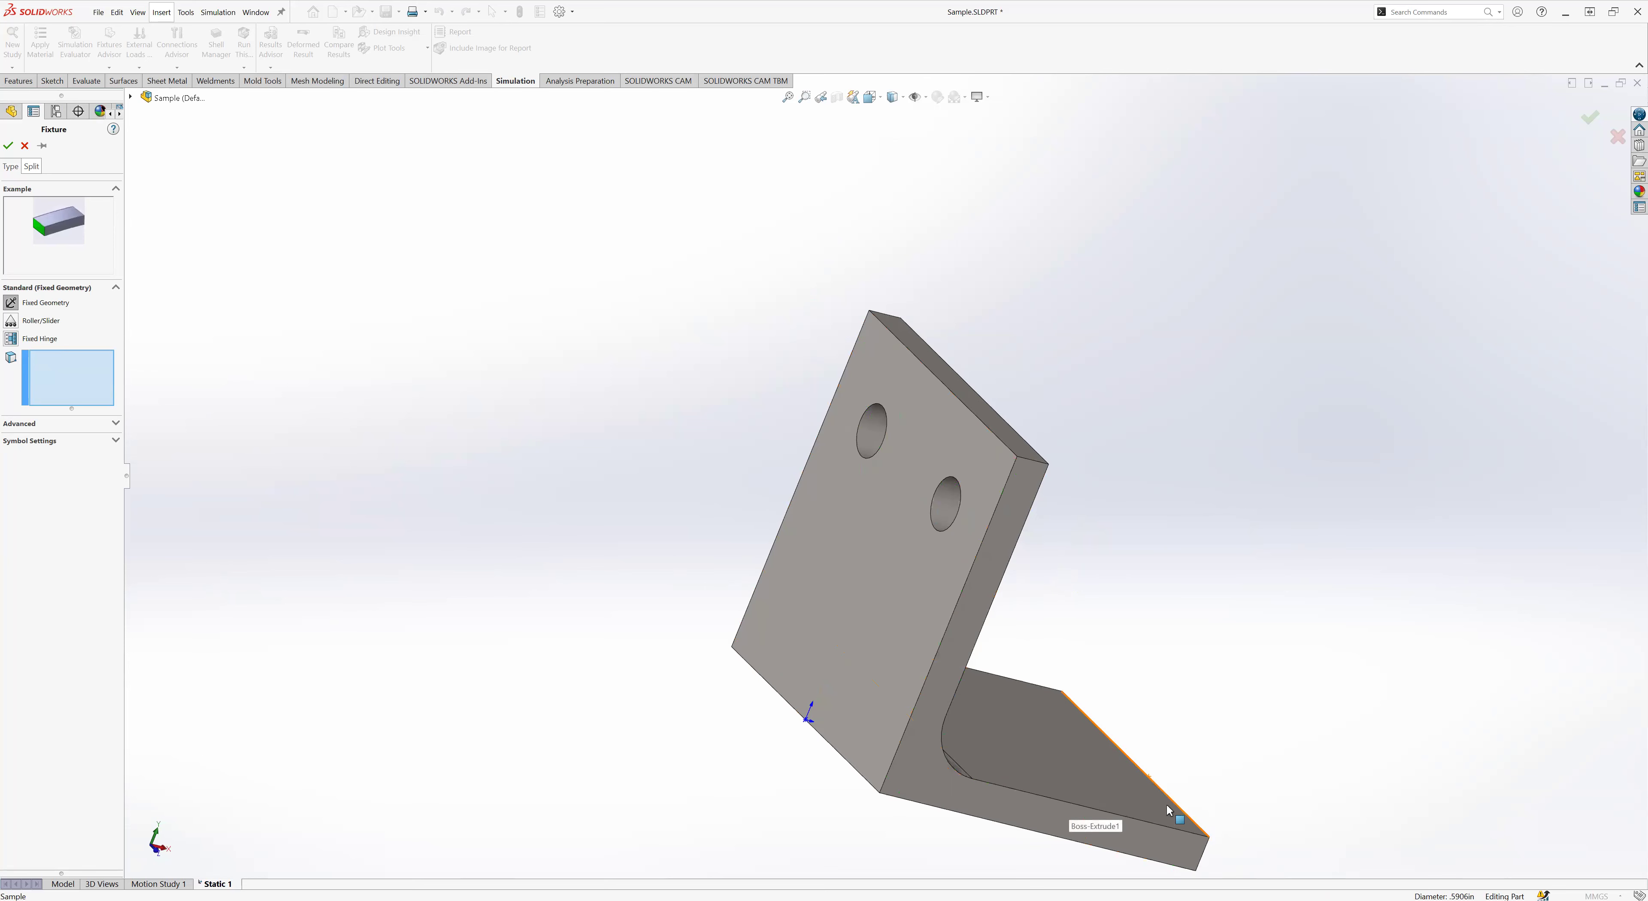
{"action": "middle_click_drag", "start_coordinate": [885, 569], "coordinate": [971, 599]}
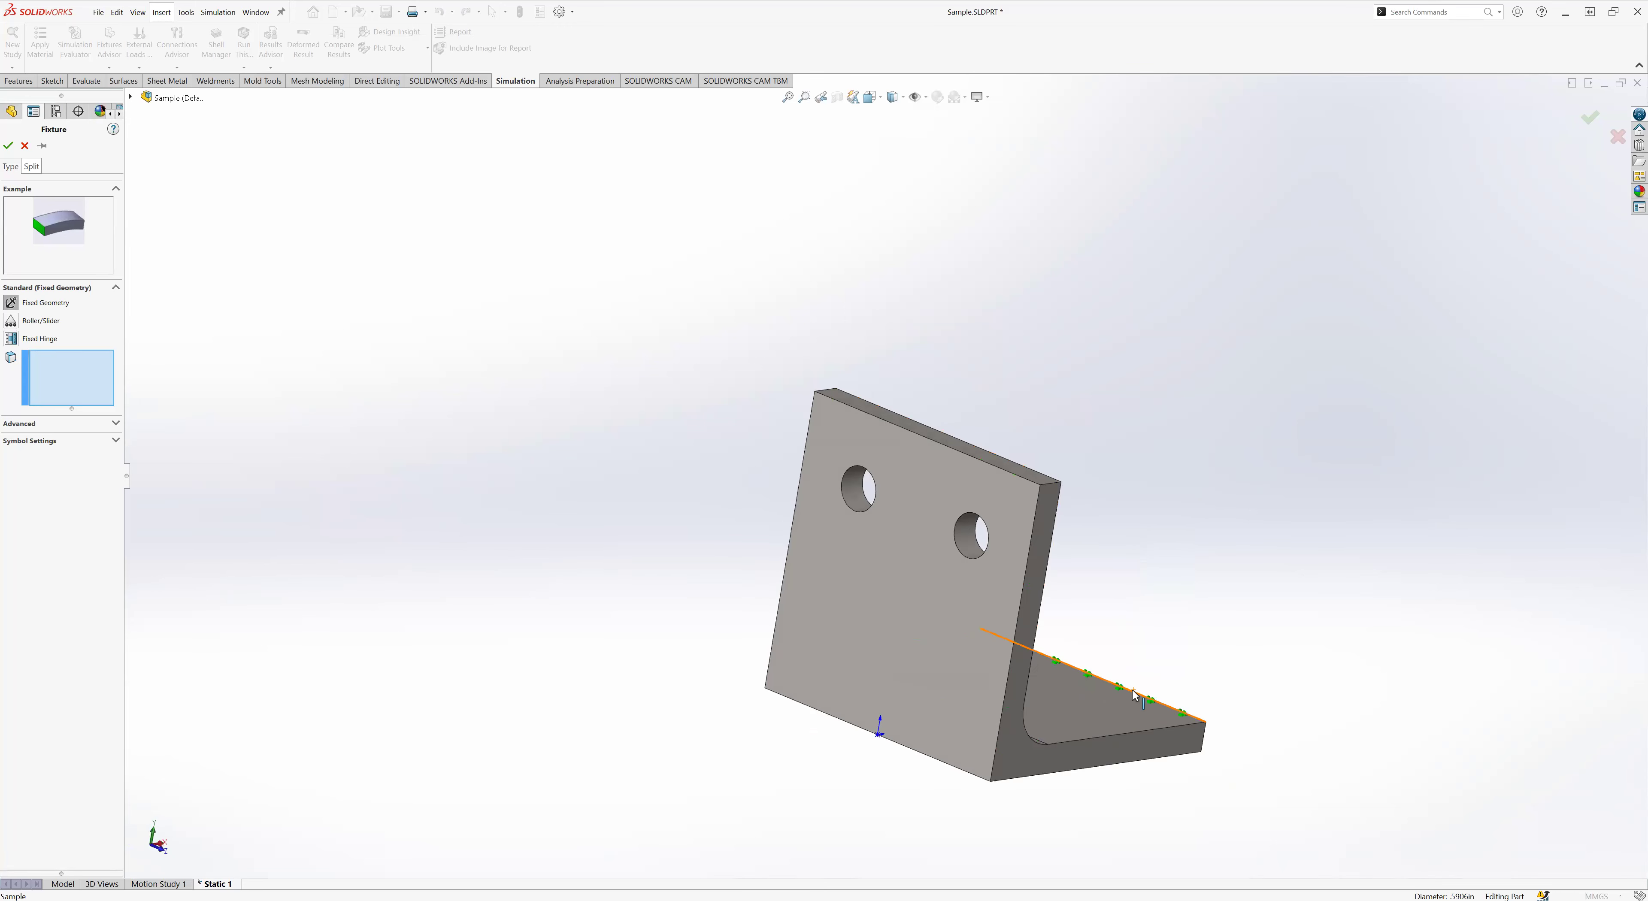
{"action": "left_click", "coordinate": [972, 536]}
{"action": "left_click", "coordinate": [859, 500]}
{"action": "left_click", "coordinate": [854, 551]}
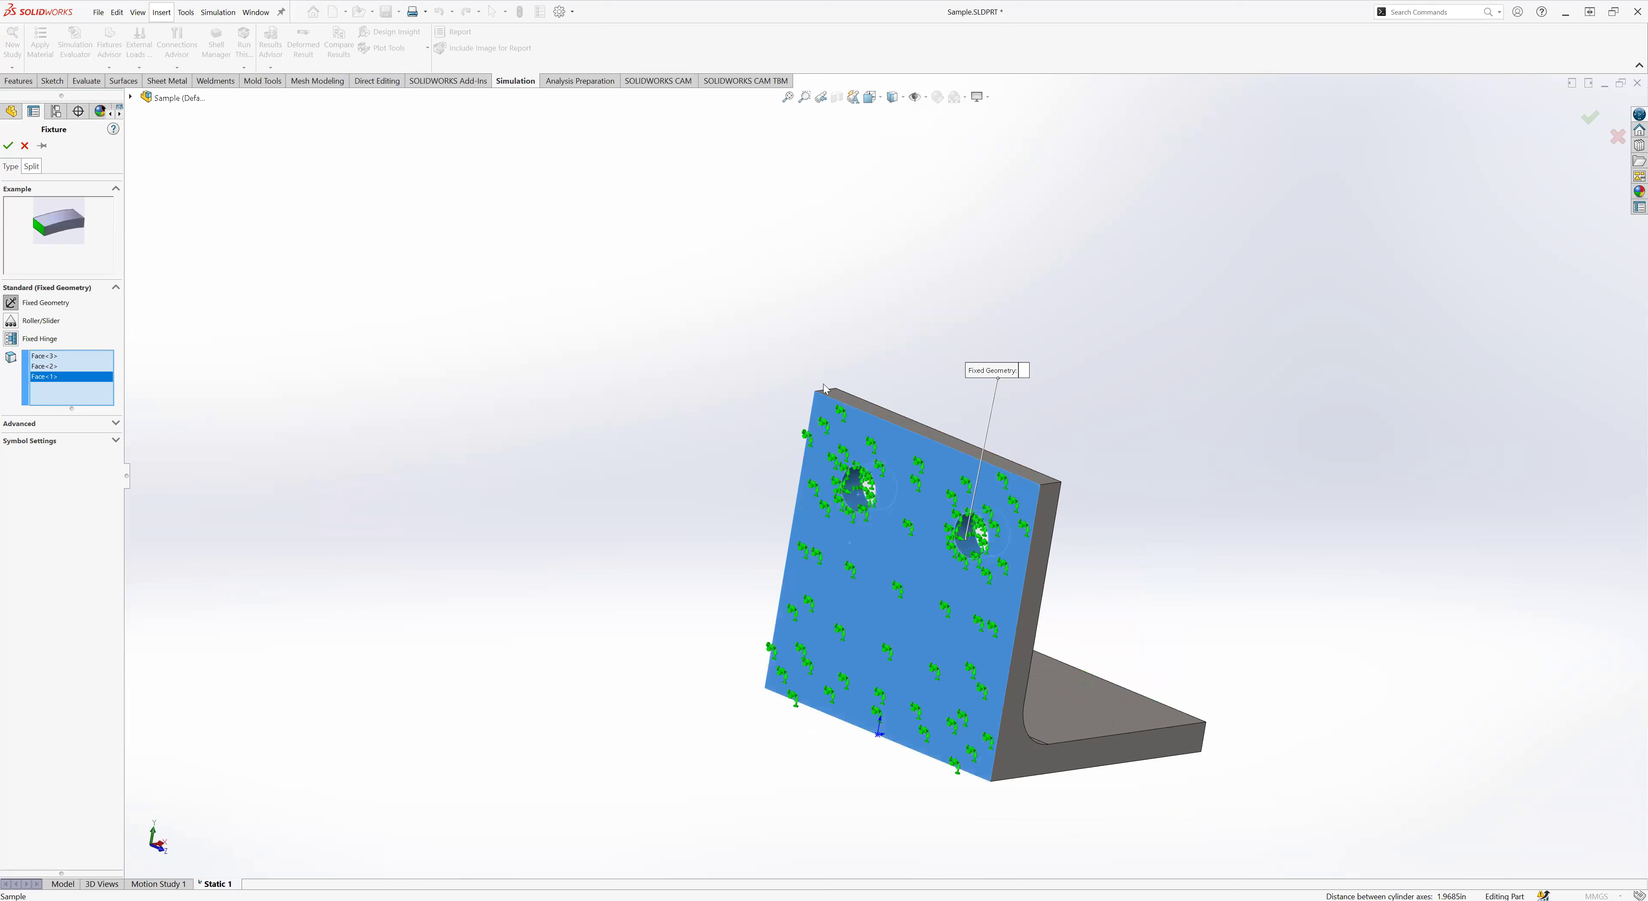
{"action": "left_click", "coordinate": [845, 404]}
- Remove the top face and both hole faces from the fixture selection, keeping only the back face
{"action": "middle_click_drag", "start_coordinate": [791, 503], "coordinate": [1000, 566]}
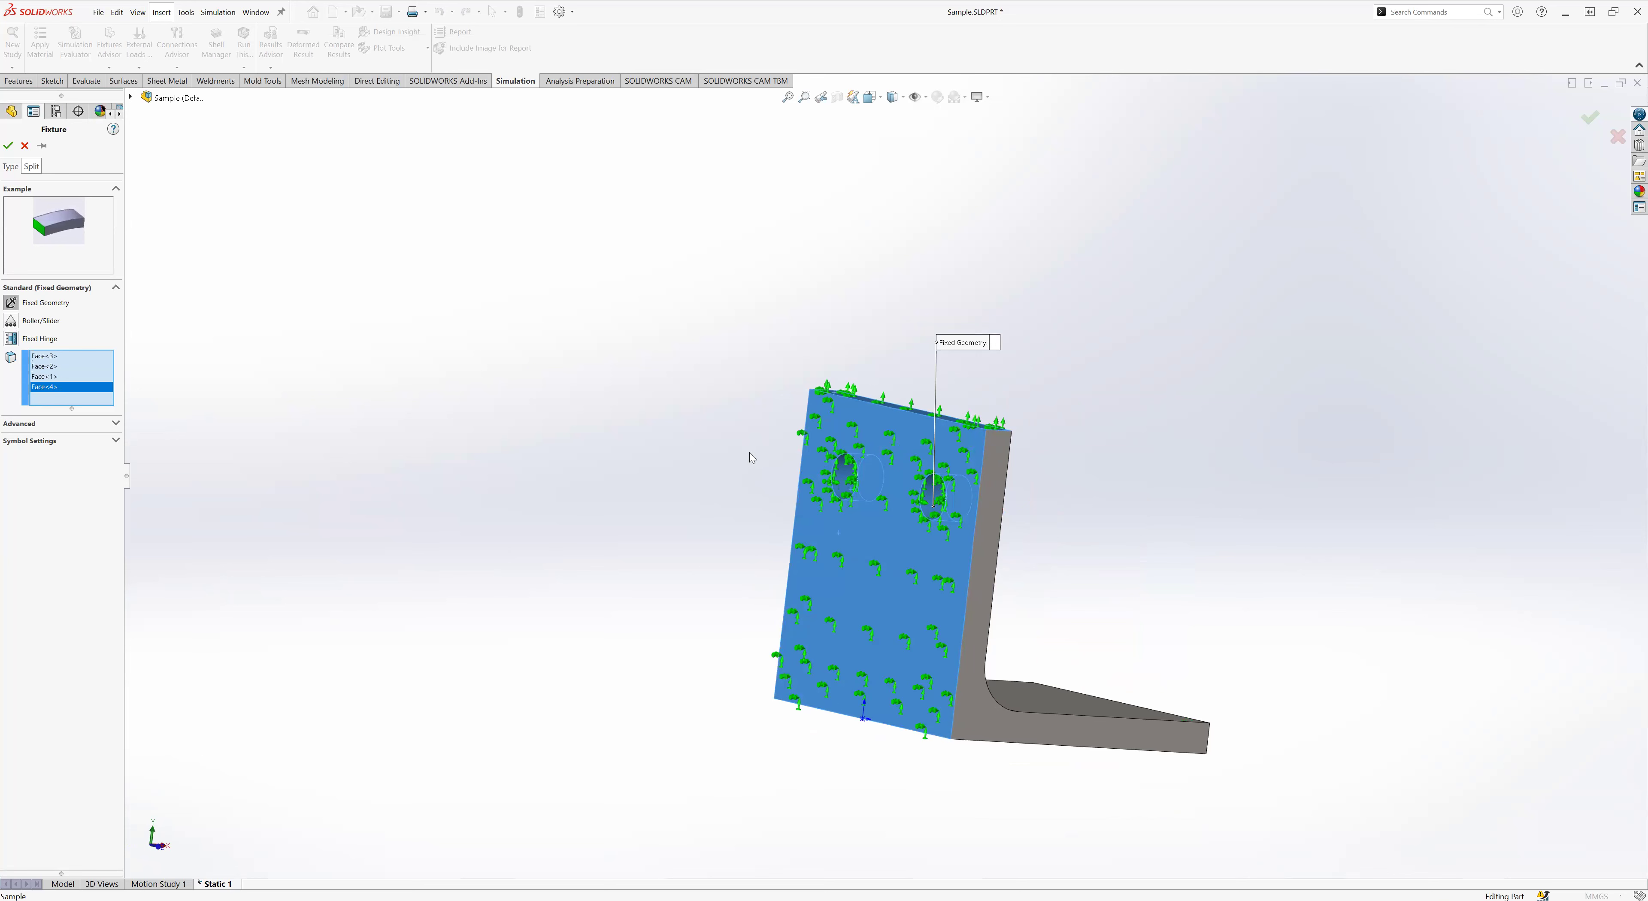
{"action": "middle_click_drag", "start_coordinate": [717, 500], "coordinate": [758, 527]}
{"action": "key", "text": "Delete"}
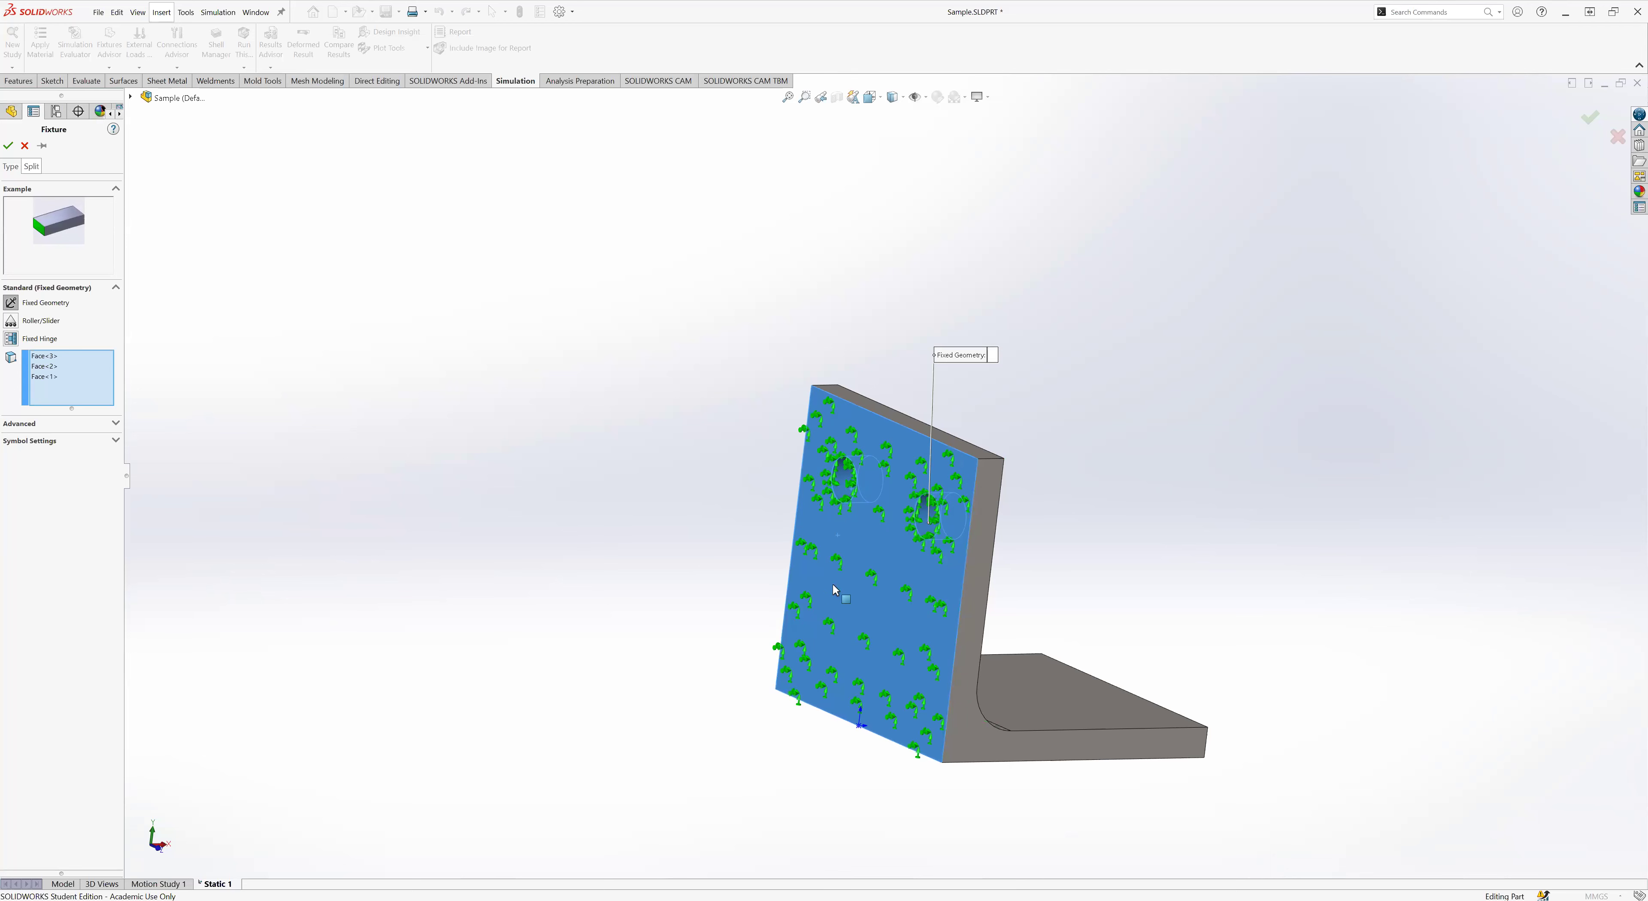
{"action": "left_click", "coordinate": [843, 477]}
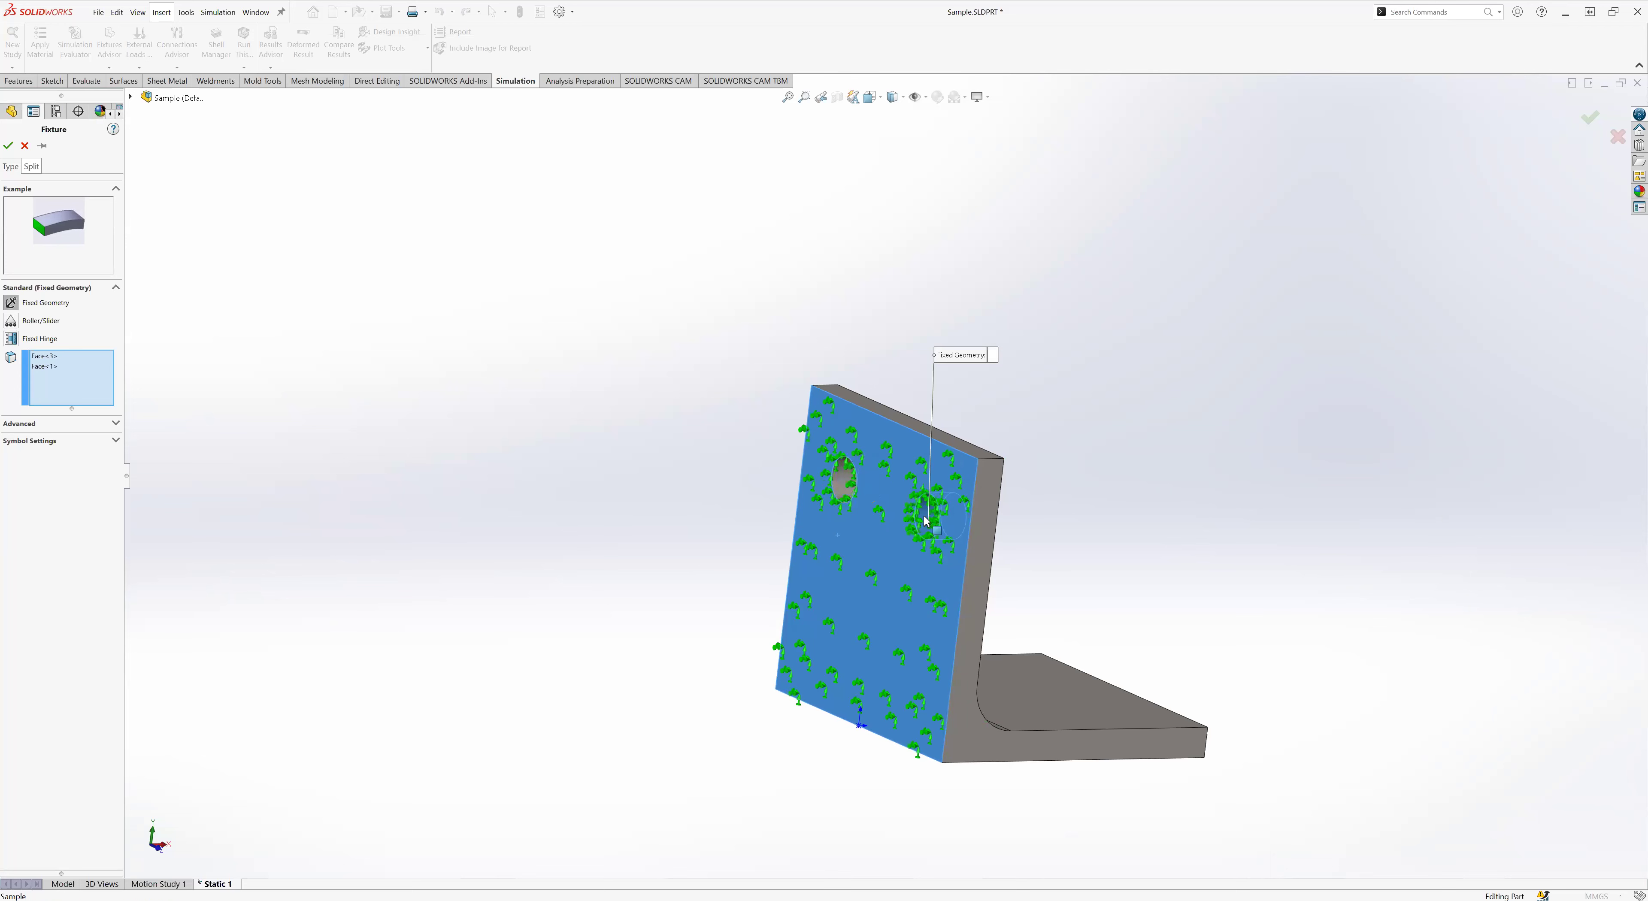
{"action": "left_click", "coordinate": [927, 520]}
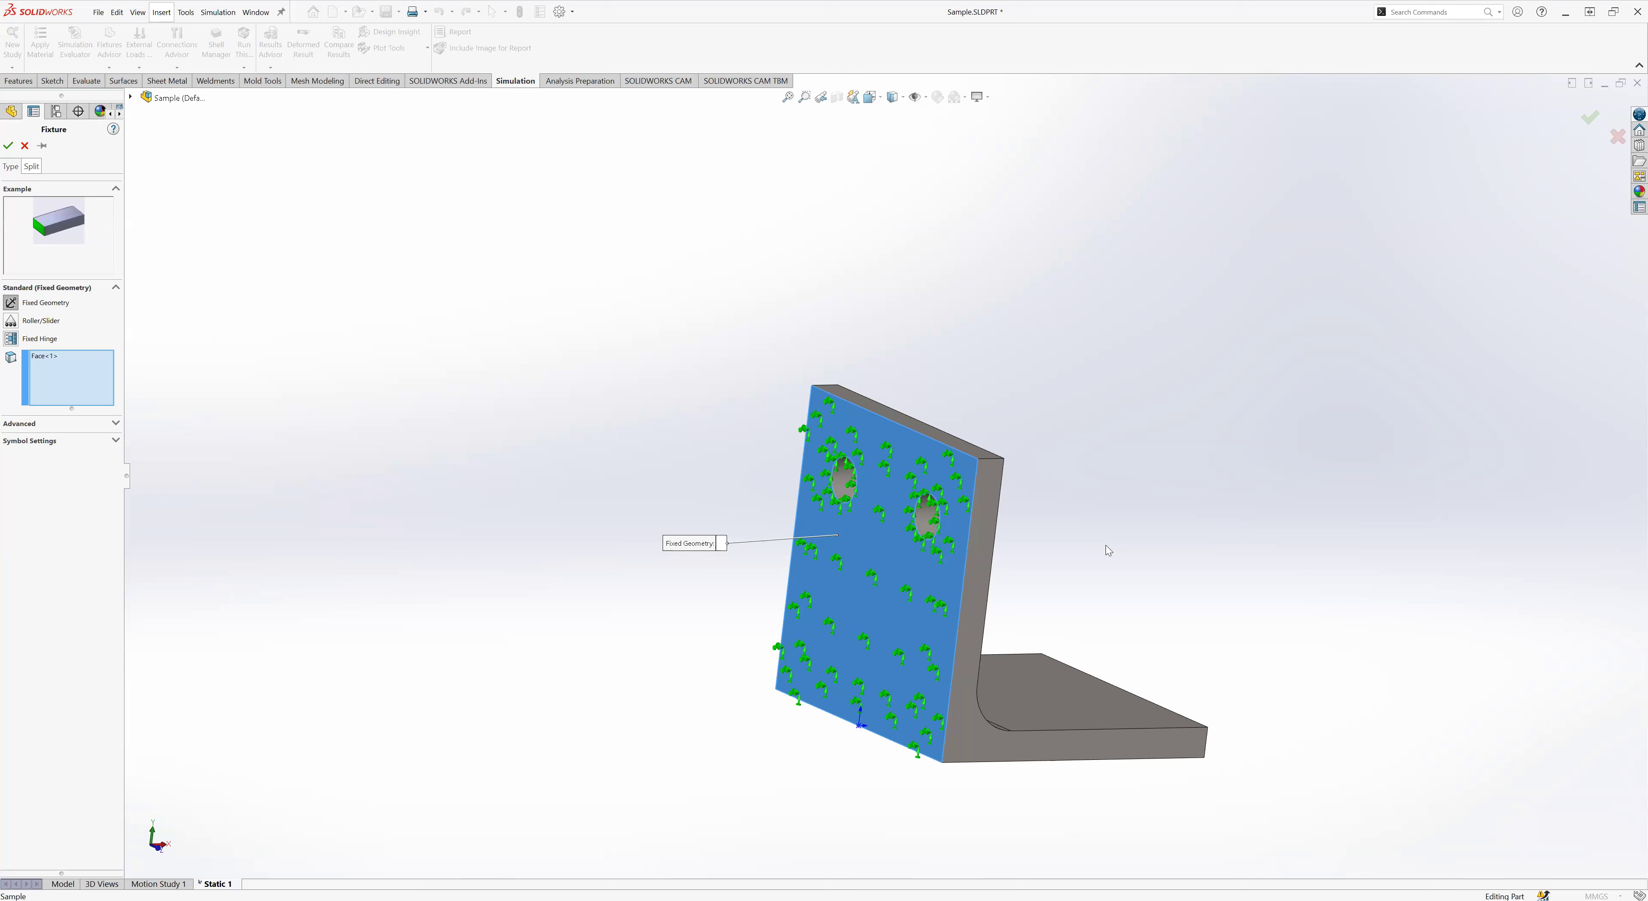
- Clear the back face from the Fixed Geometry selection, switch the fixture to Roller/Slider and reselect the back face
{"action": "left_click", "coordinate": [960, 663]}
{"action": "middle_click_drag", "start_coordinate": [534, 669], "coordinate": [455, 639]}
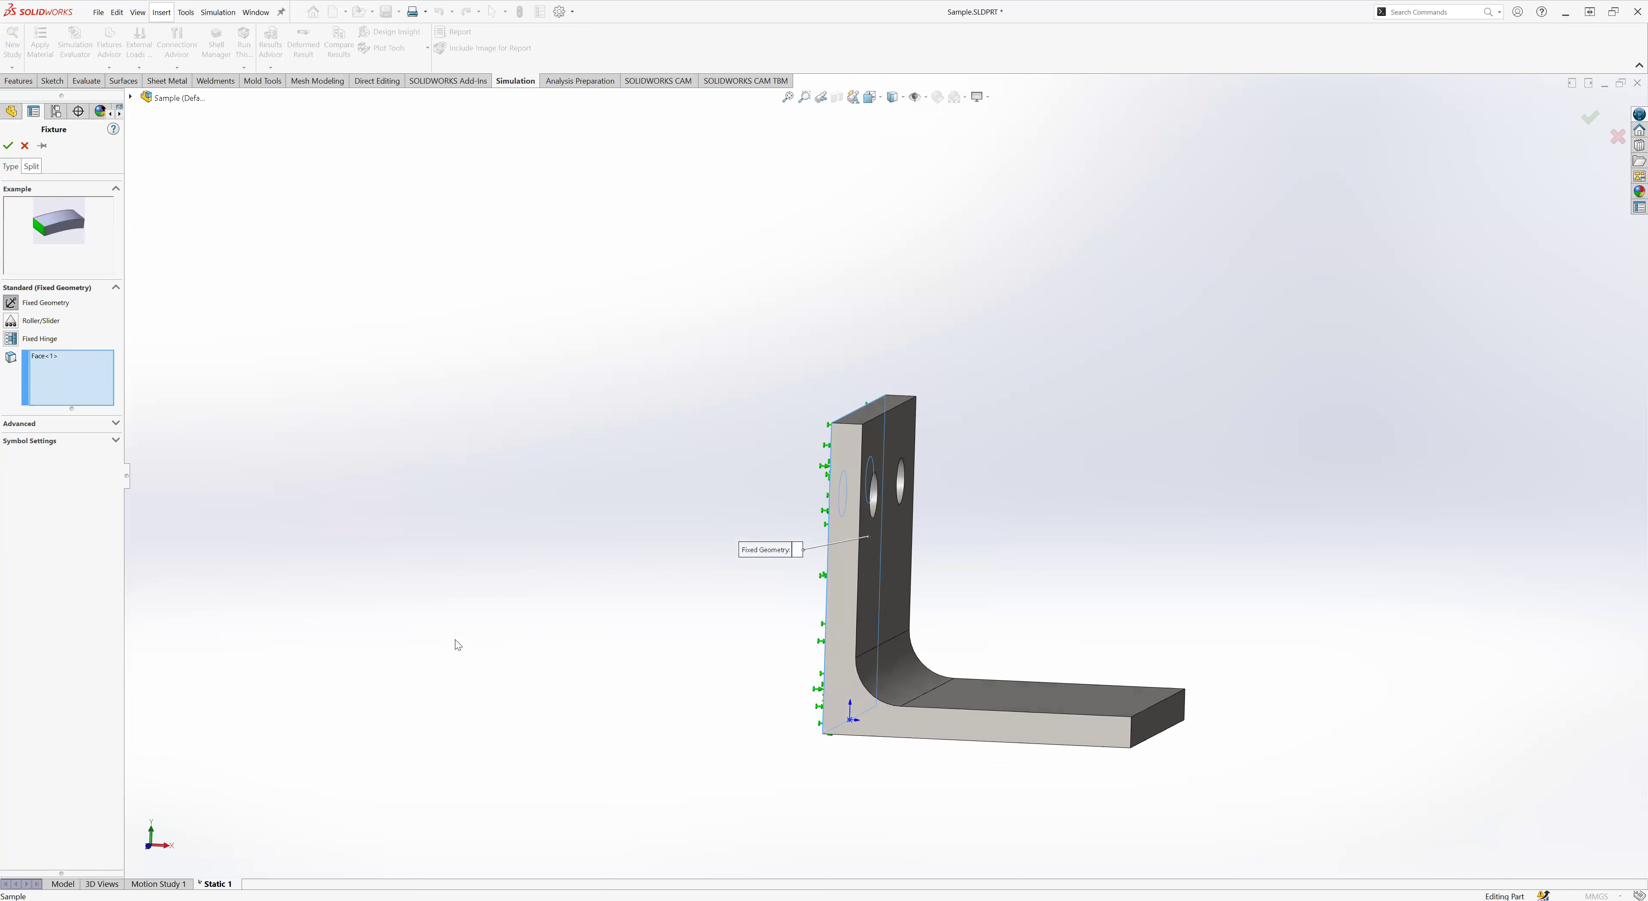
{"action": "middle_click_drag", "start_coordinate": [736, 571], "coordinate": [778, 625]}
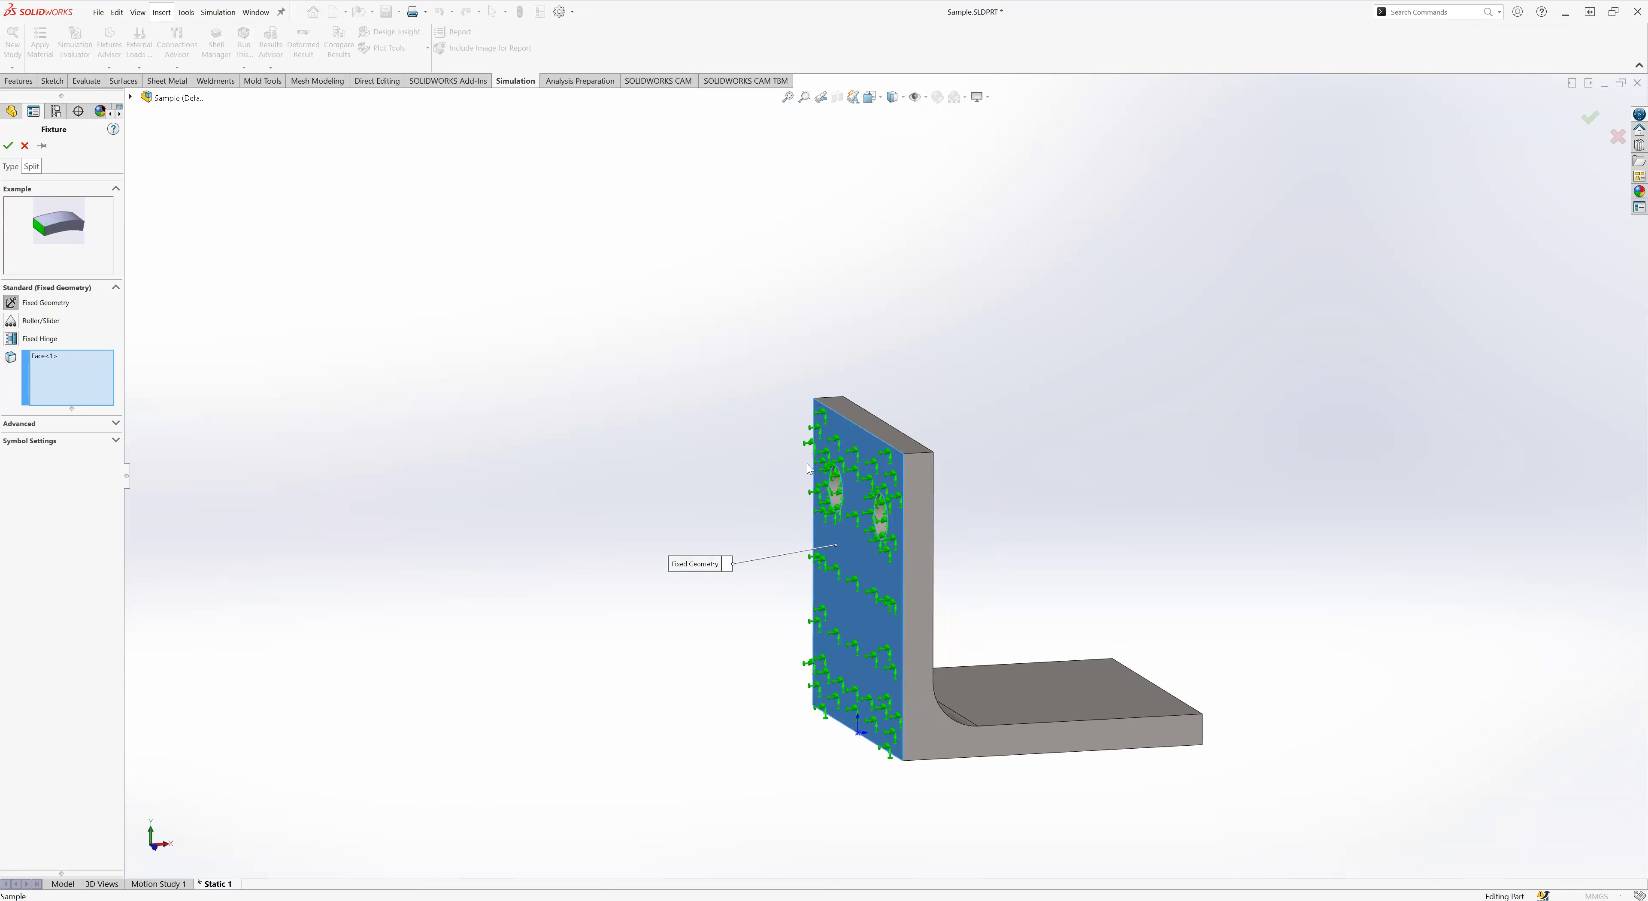
{"action": "middle_click_drag", "start_coordinate": [777, 497], "coordinate": [814, 506]}
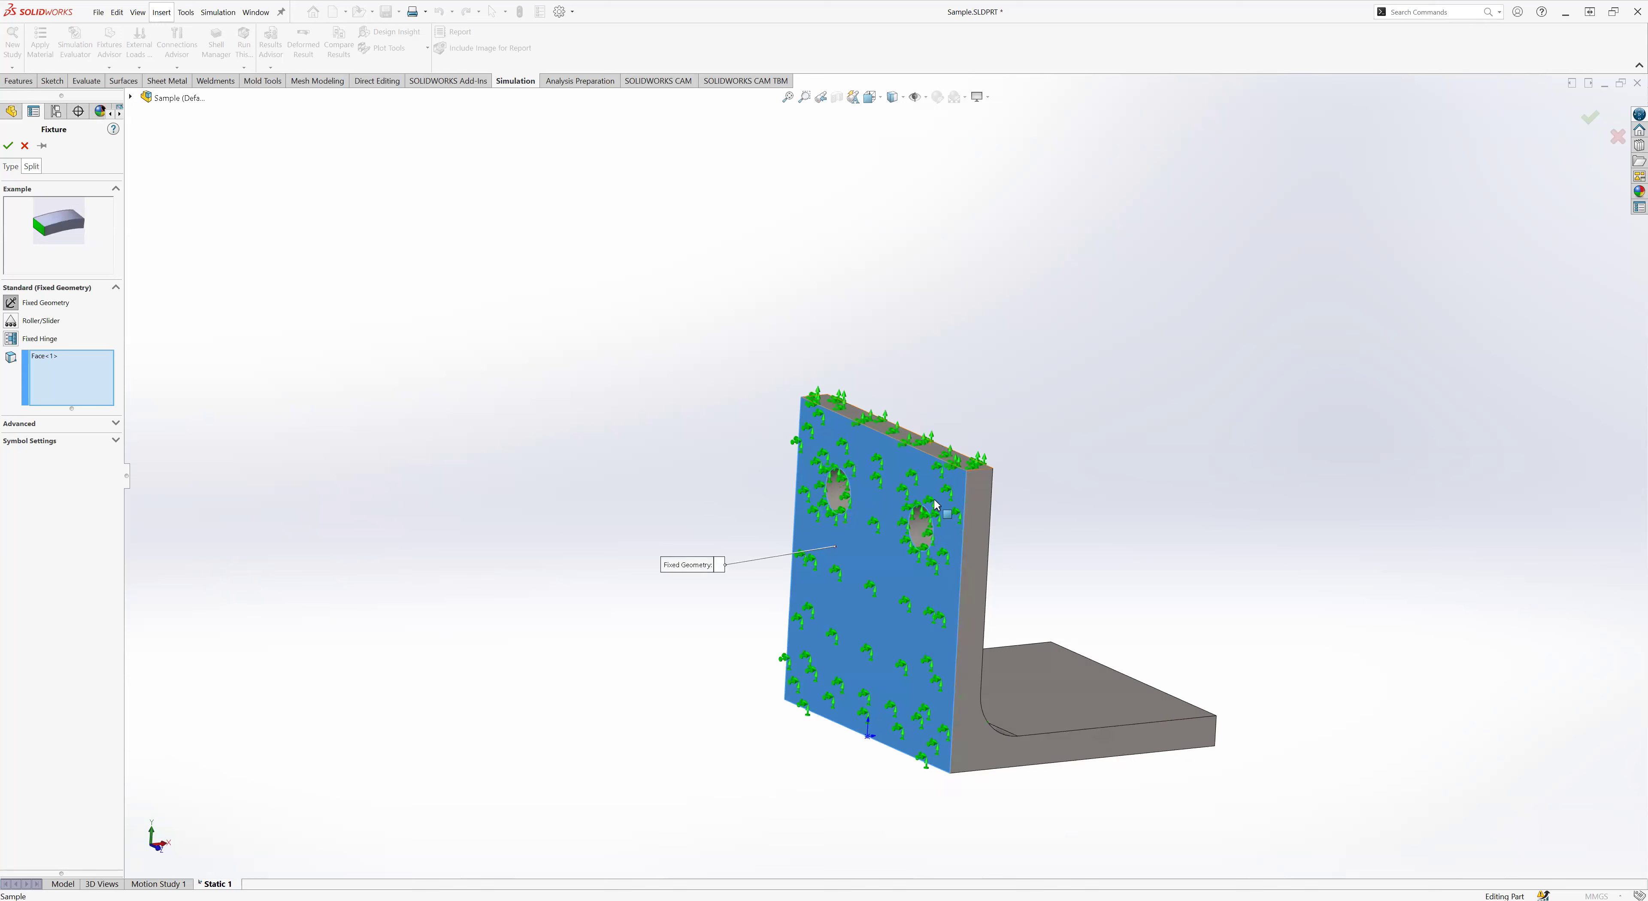
{"action": "middle_click_drag", "start_coordinate": [709, 504], "coordinate": [1273, 672]}
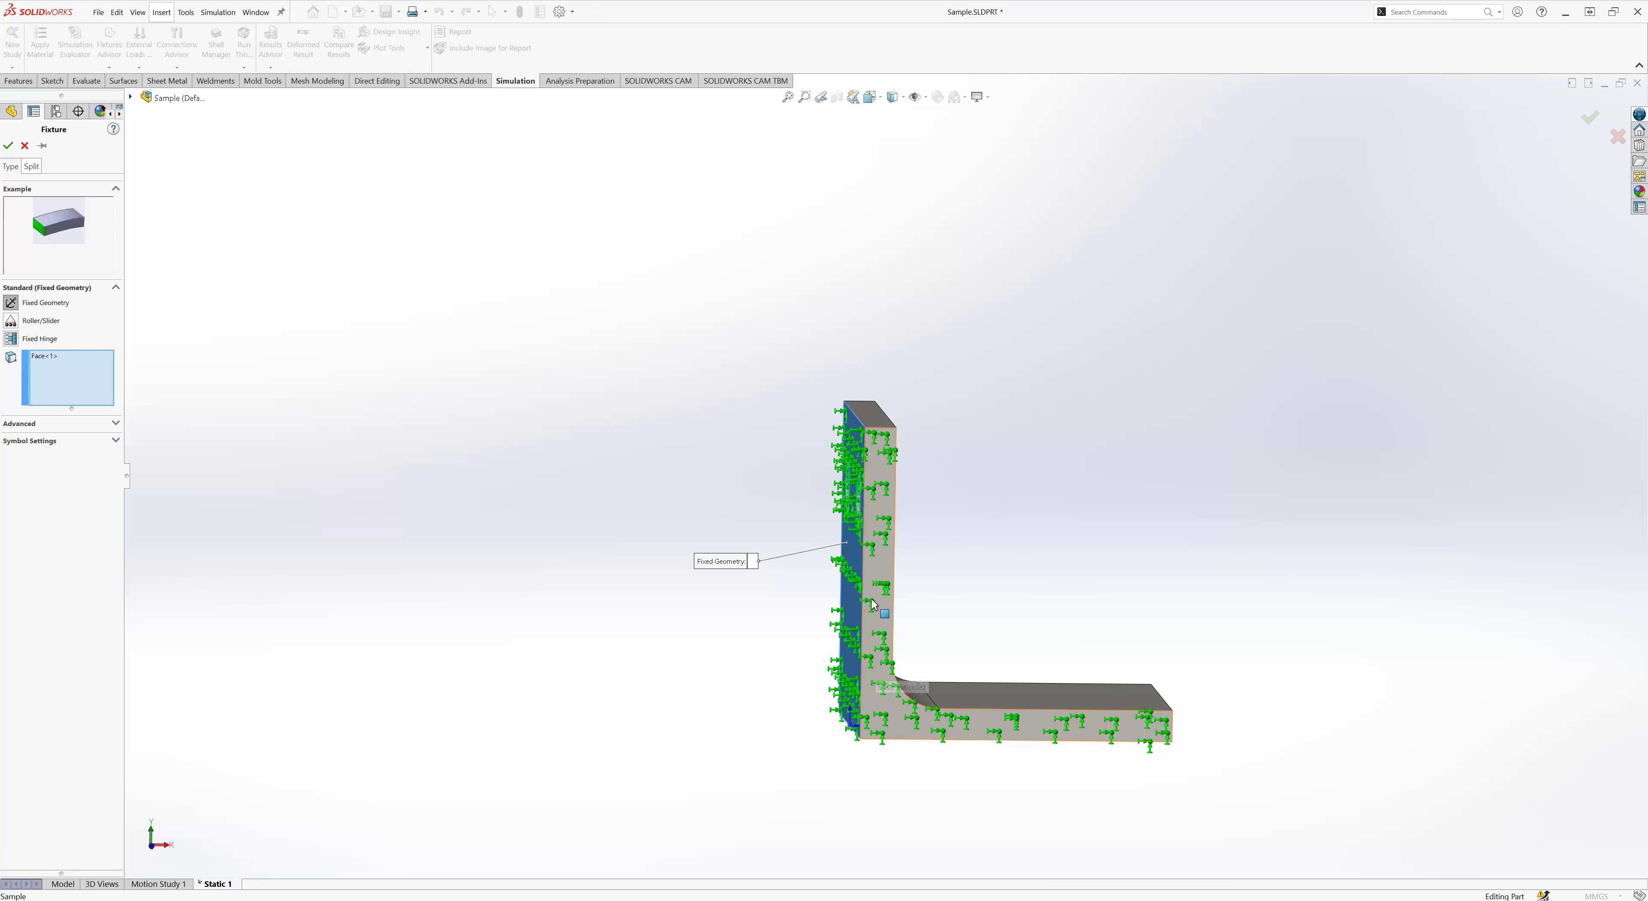
{"action": "middle_click_drag", "start_coordinate": [871, 600], "coordinate": [924, 637]}
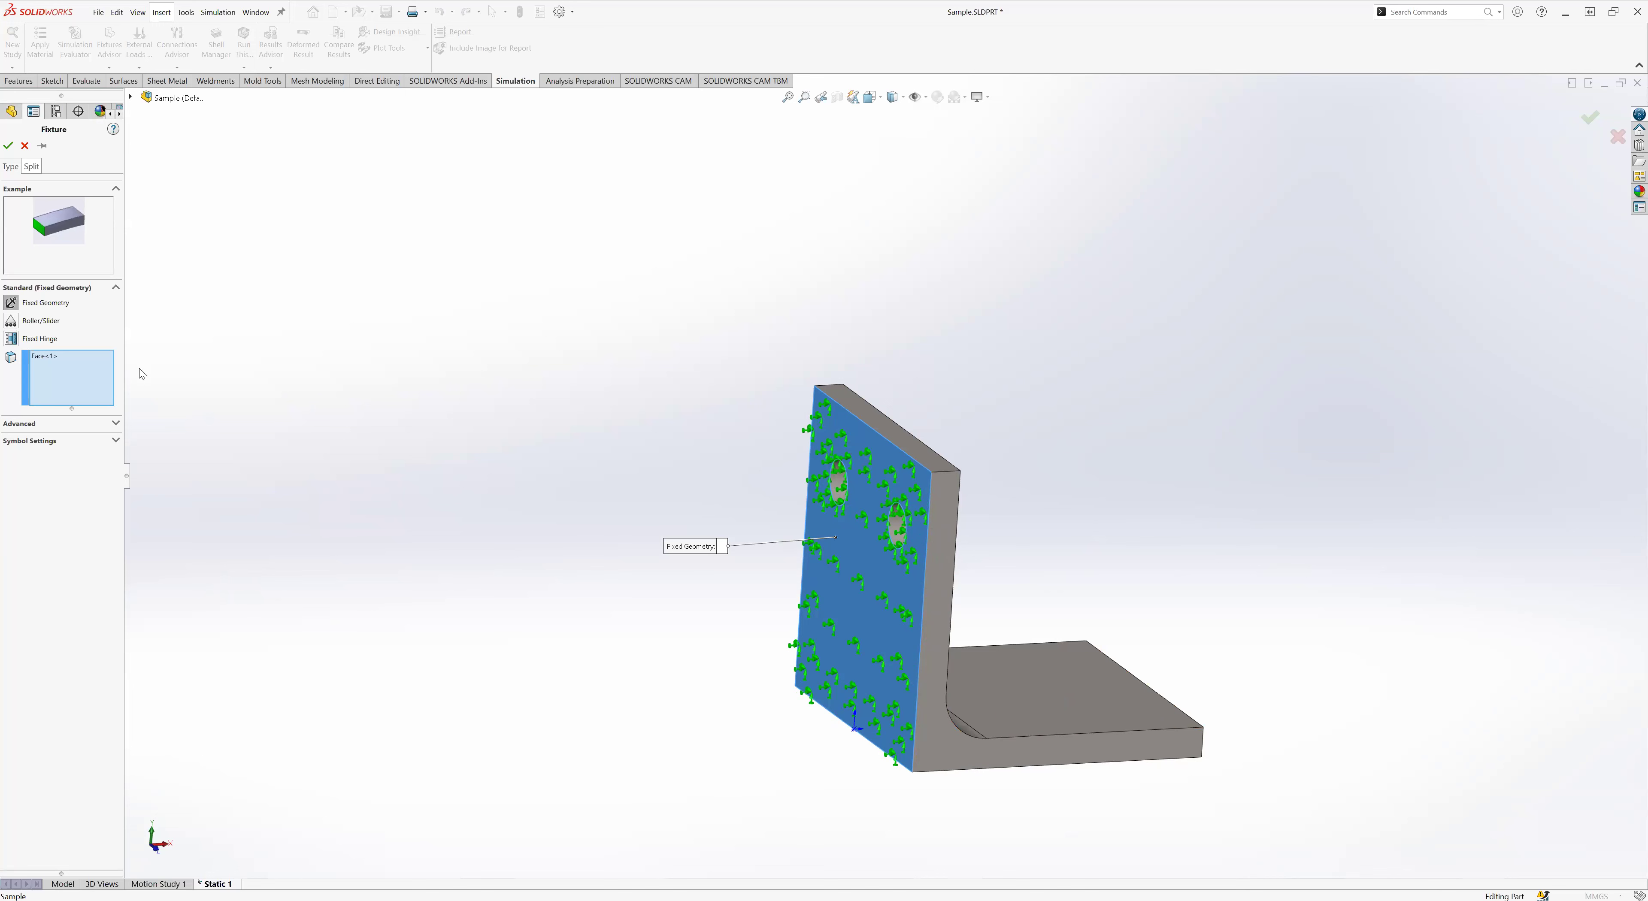
{"action": "left_click", "coordinate": [880, 462]}
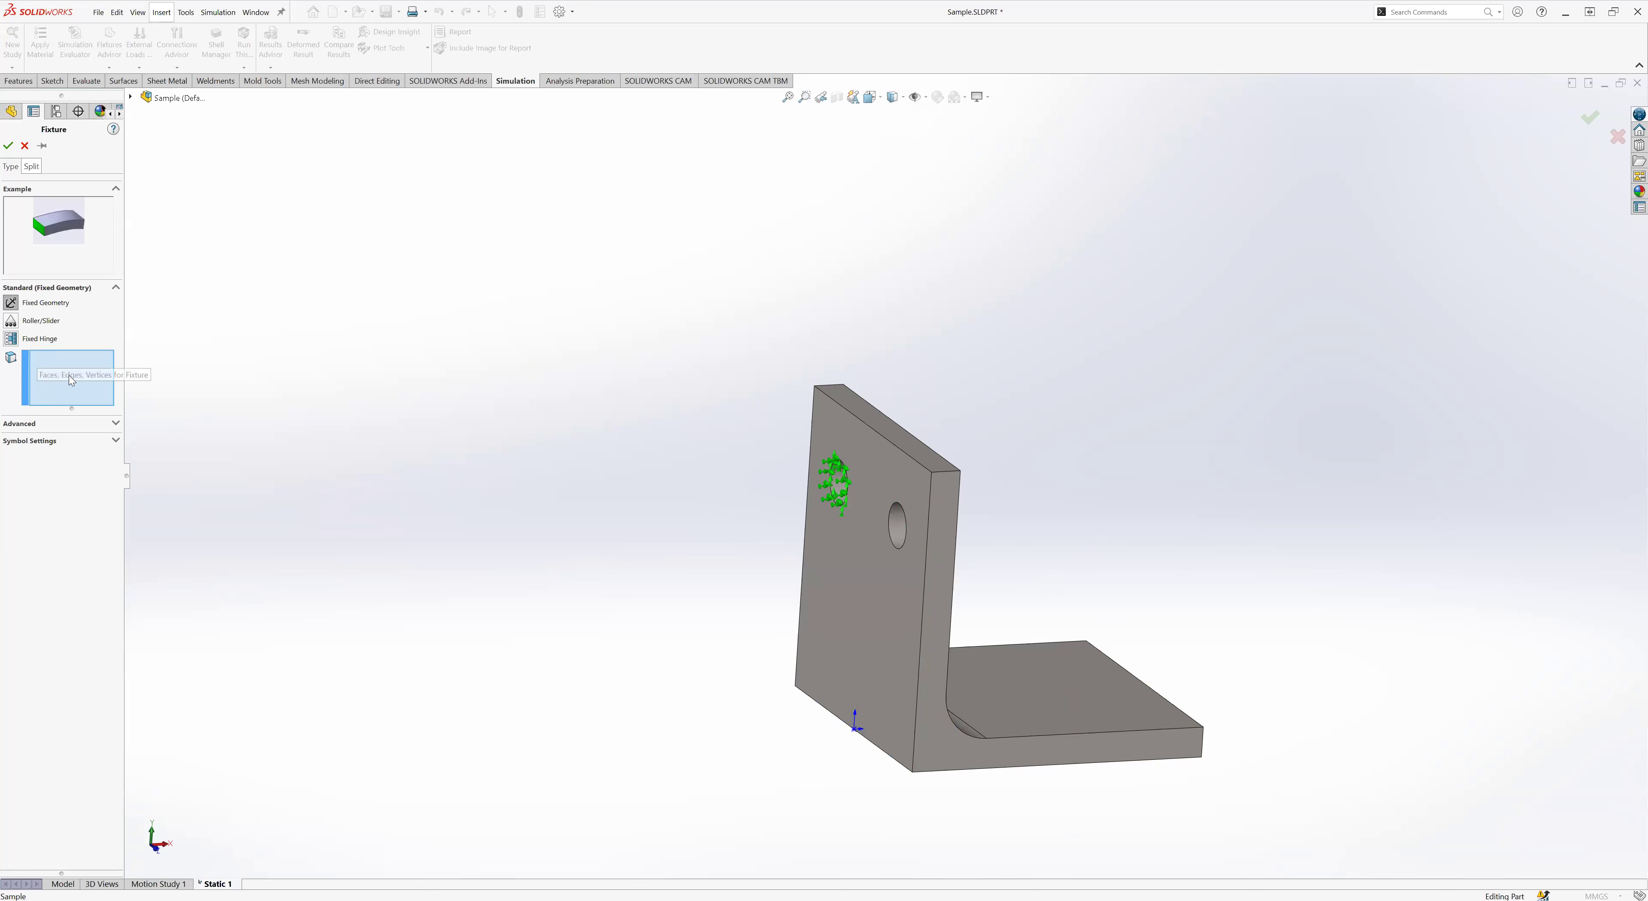
{"action": "left_click", "coordinate": [12, 321]}
{"action": "left_click", "coordinate": [858, 590]}
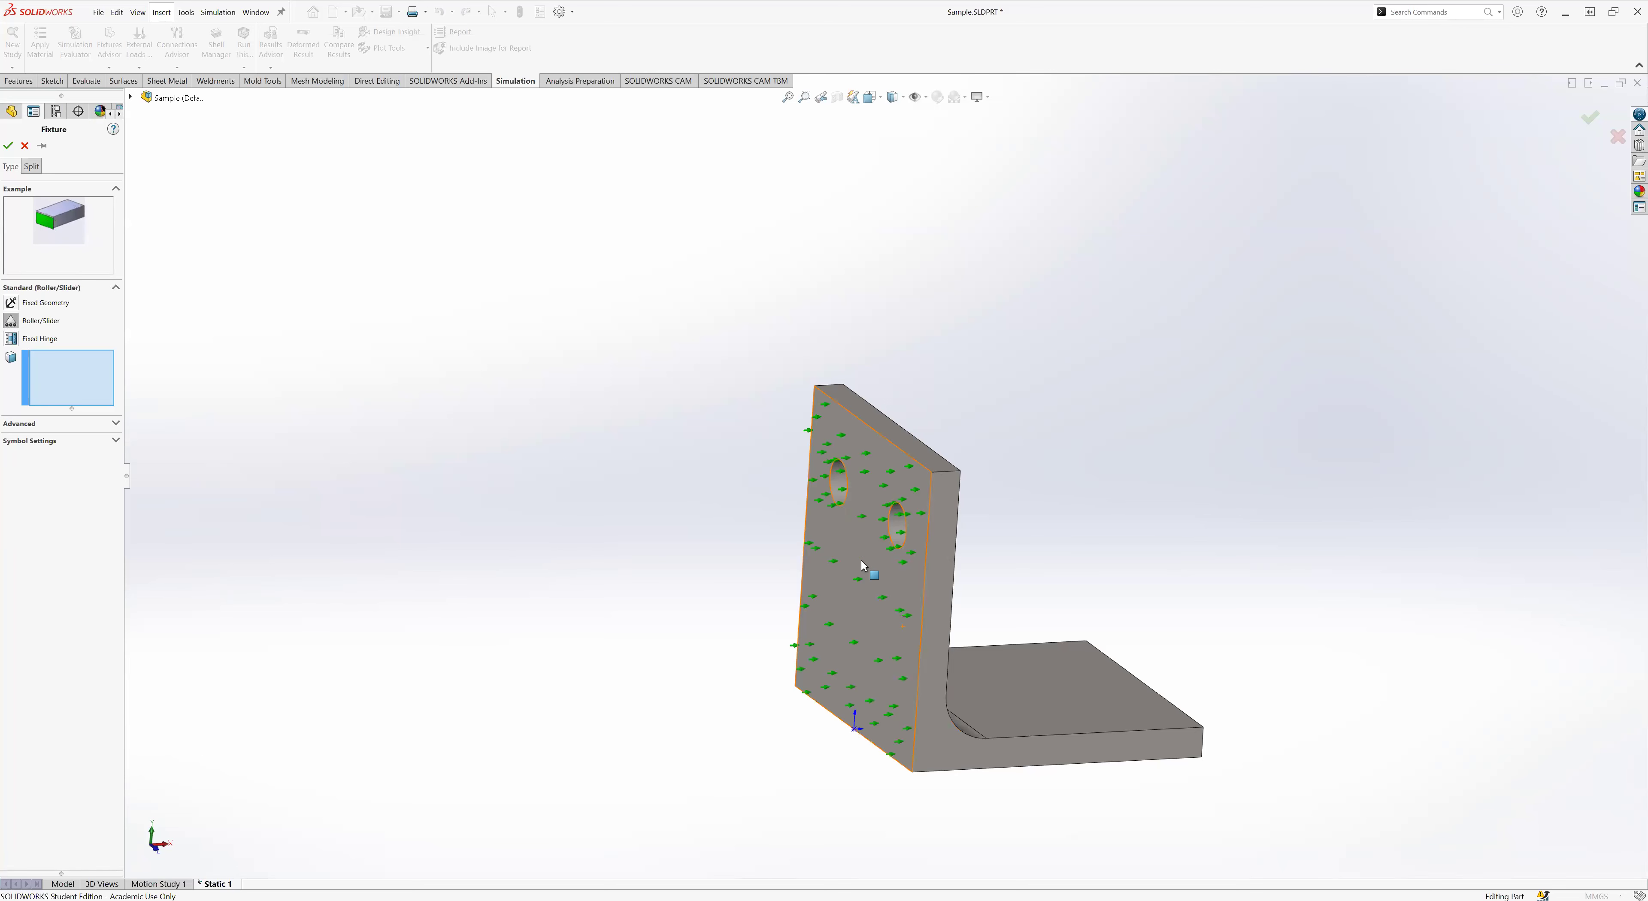
{"action": "left_click", "coordinate": [859, 555]}
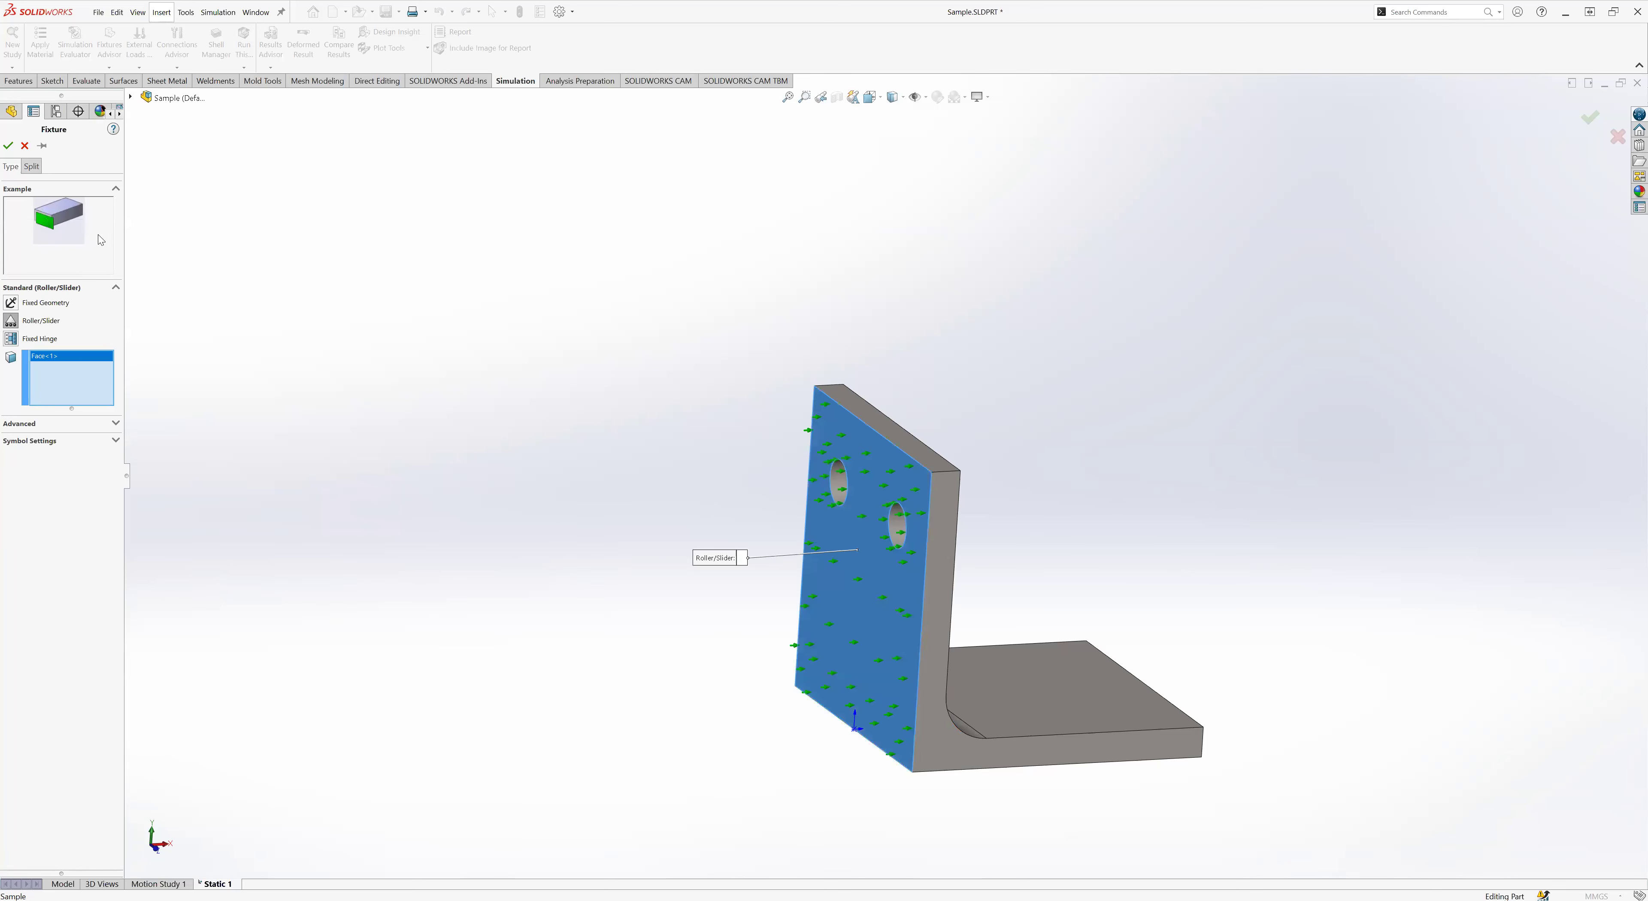
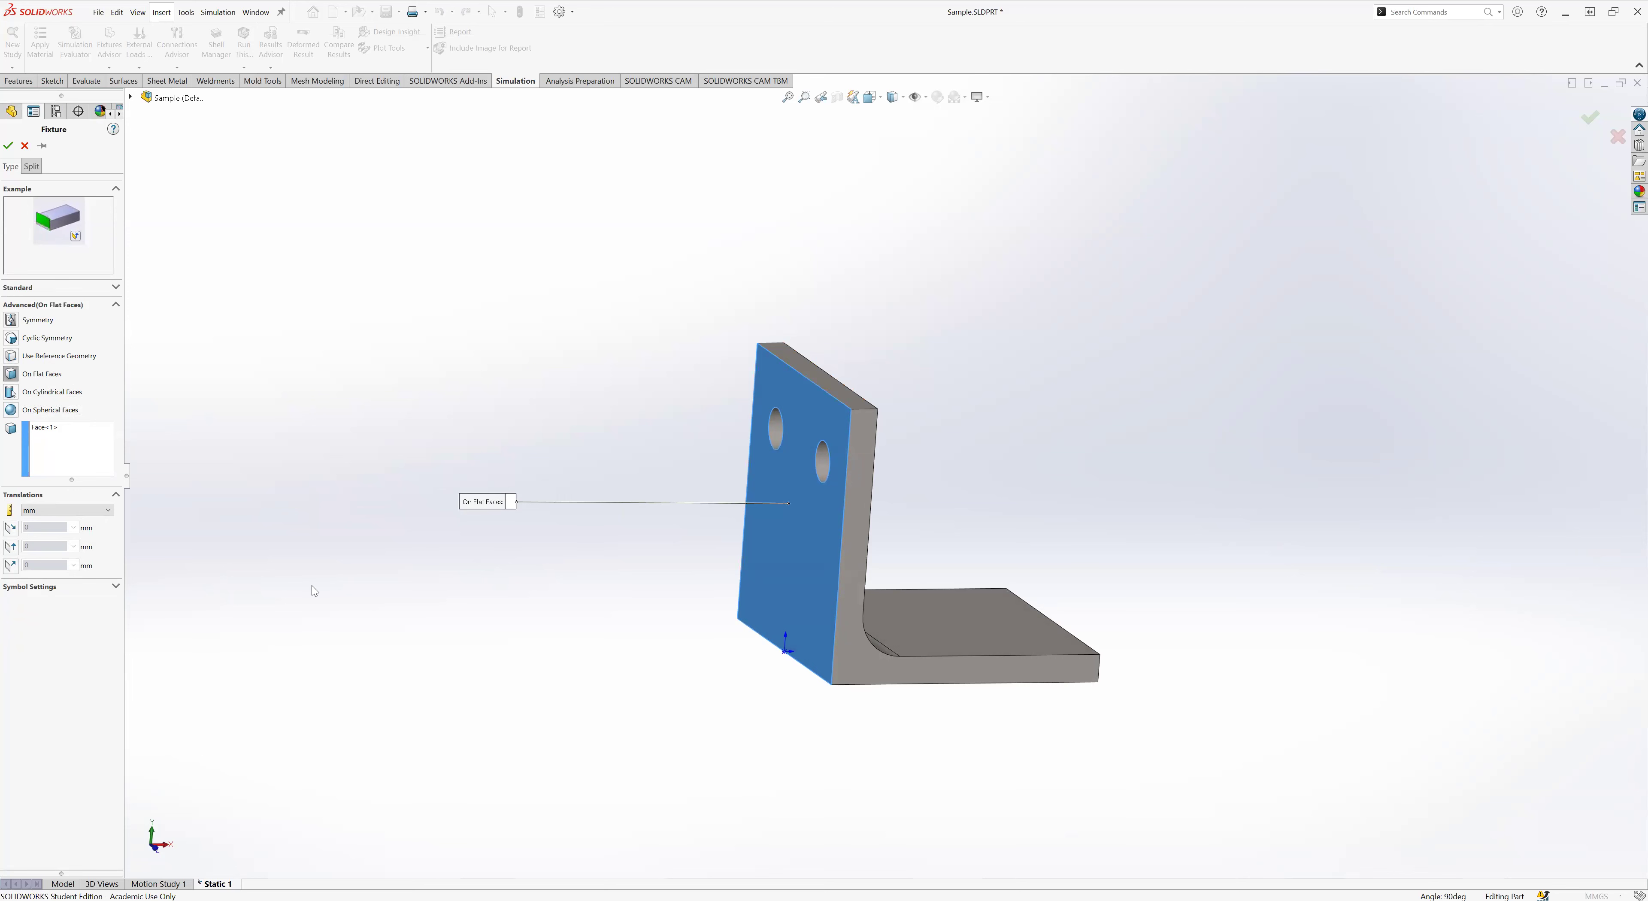
- Try restraining the back face with On Flat Faces translations along face directions 1 and 2, and switch both off again
{"action": "left_click", "coordinate": [11, 528]}
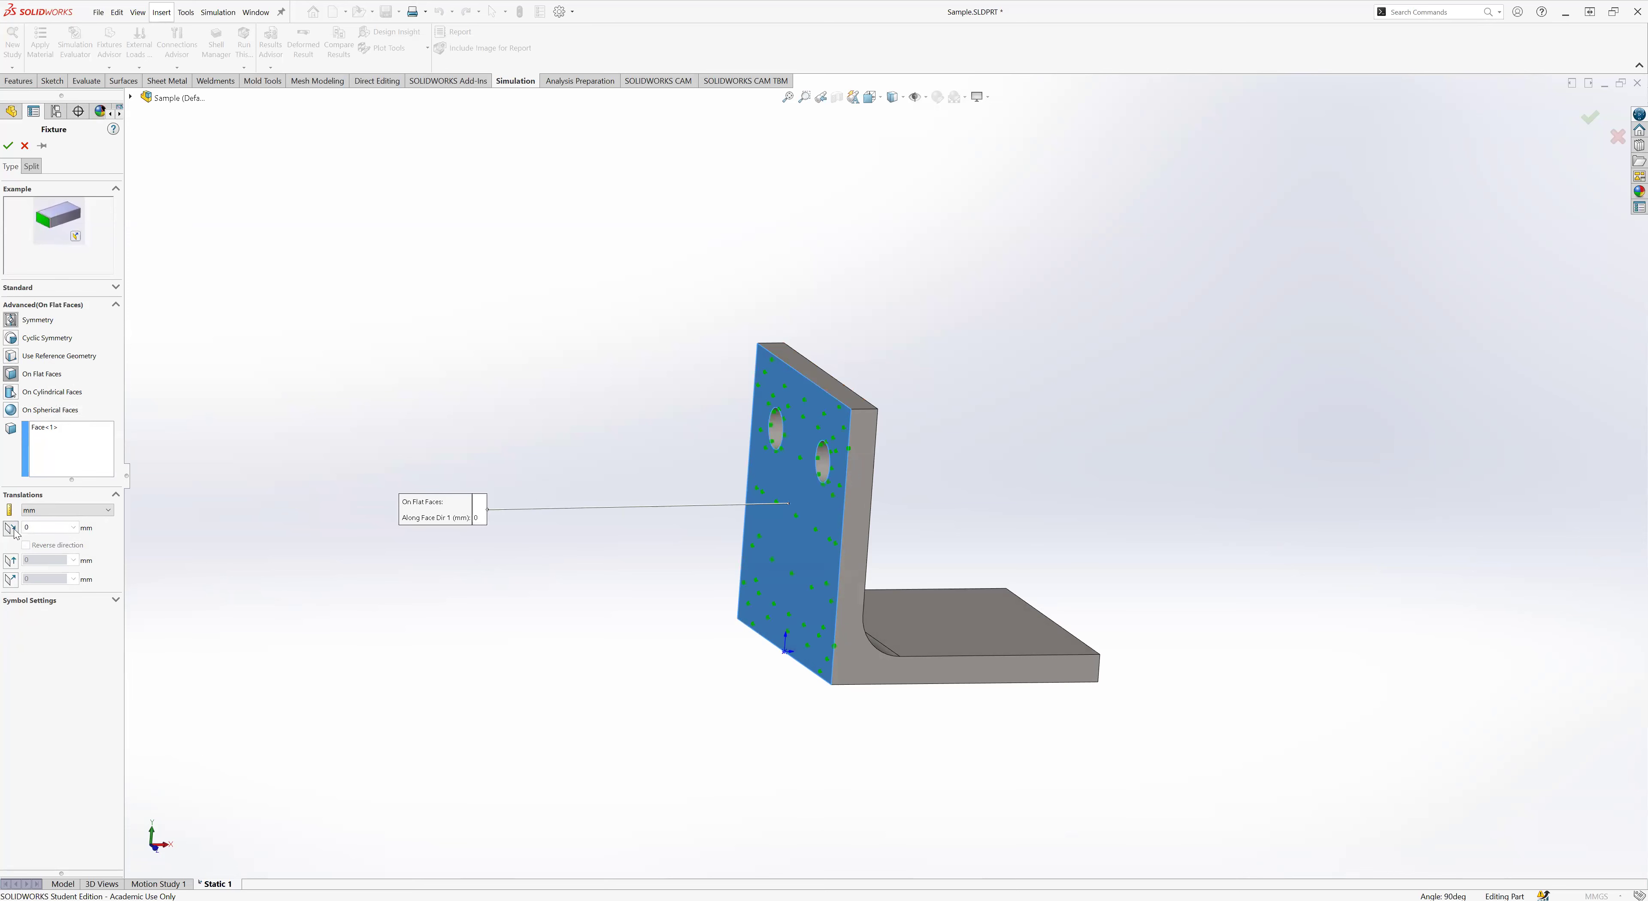
{"action": "scroll", "coordinate": [790, 453], "scroll_direction": "down", "scroll_amount": 4}
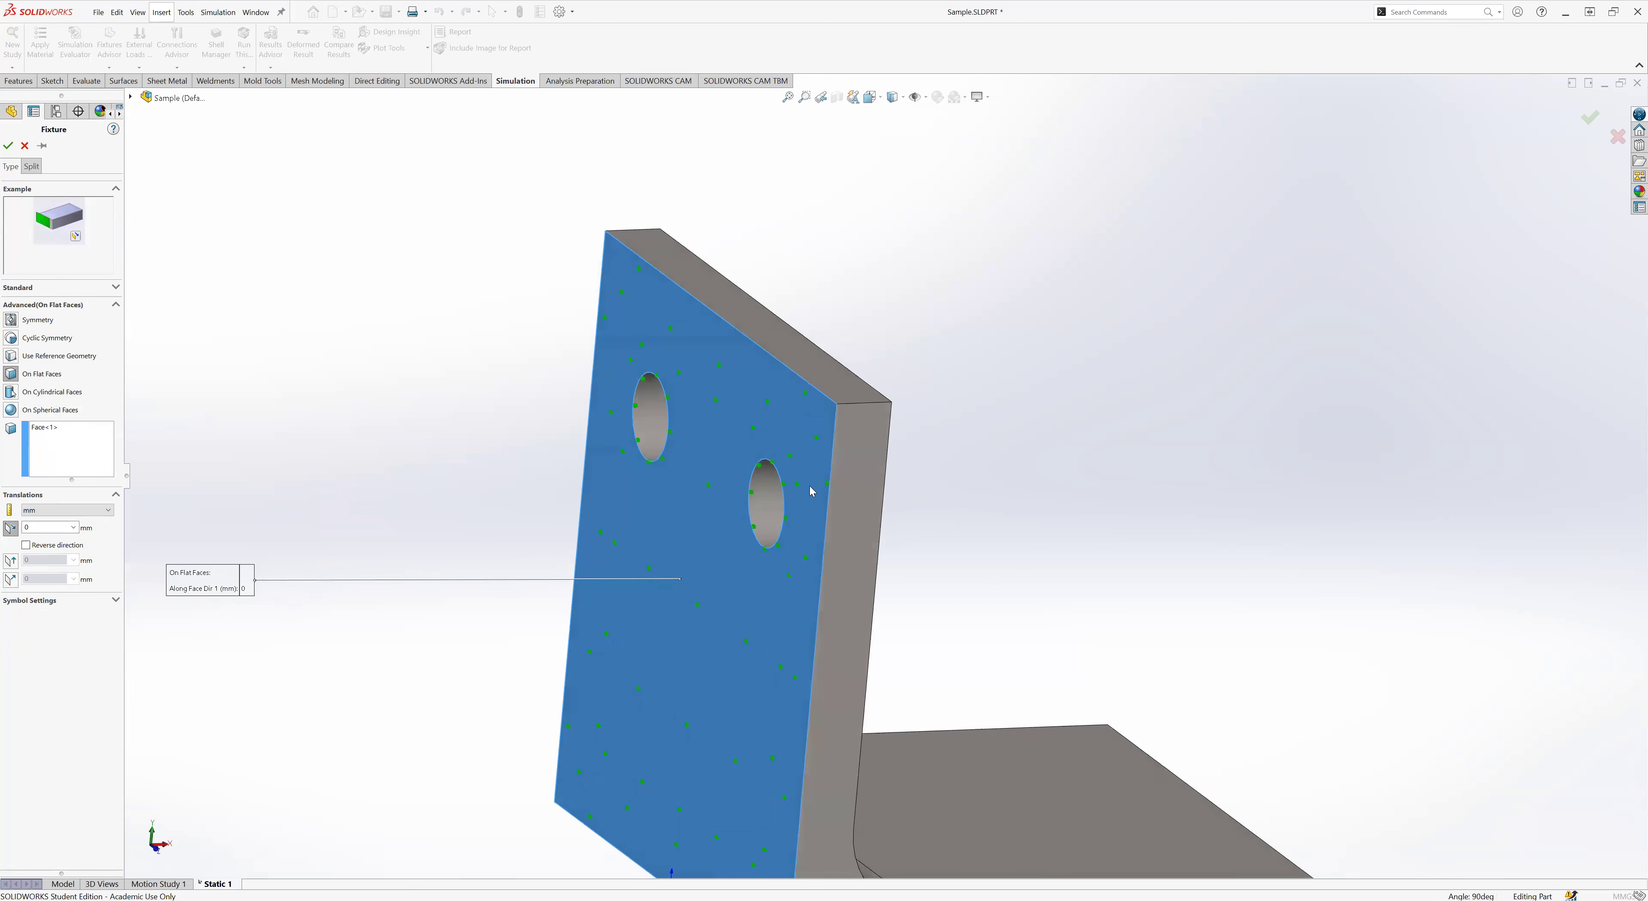
{"action": "left_click", "coordinate": [11, 561]}
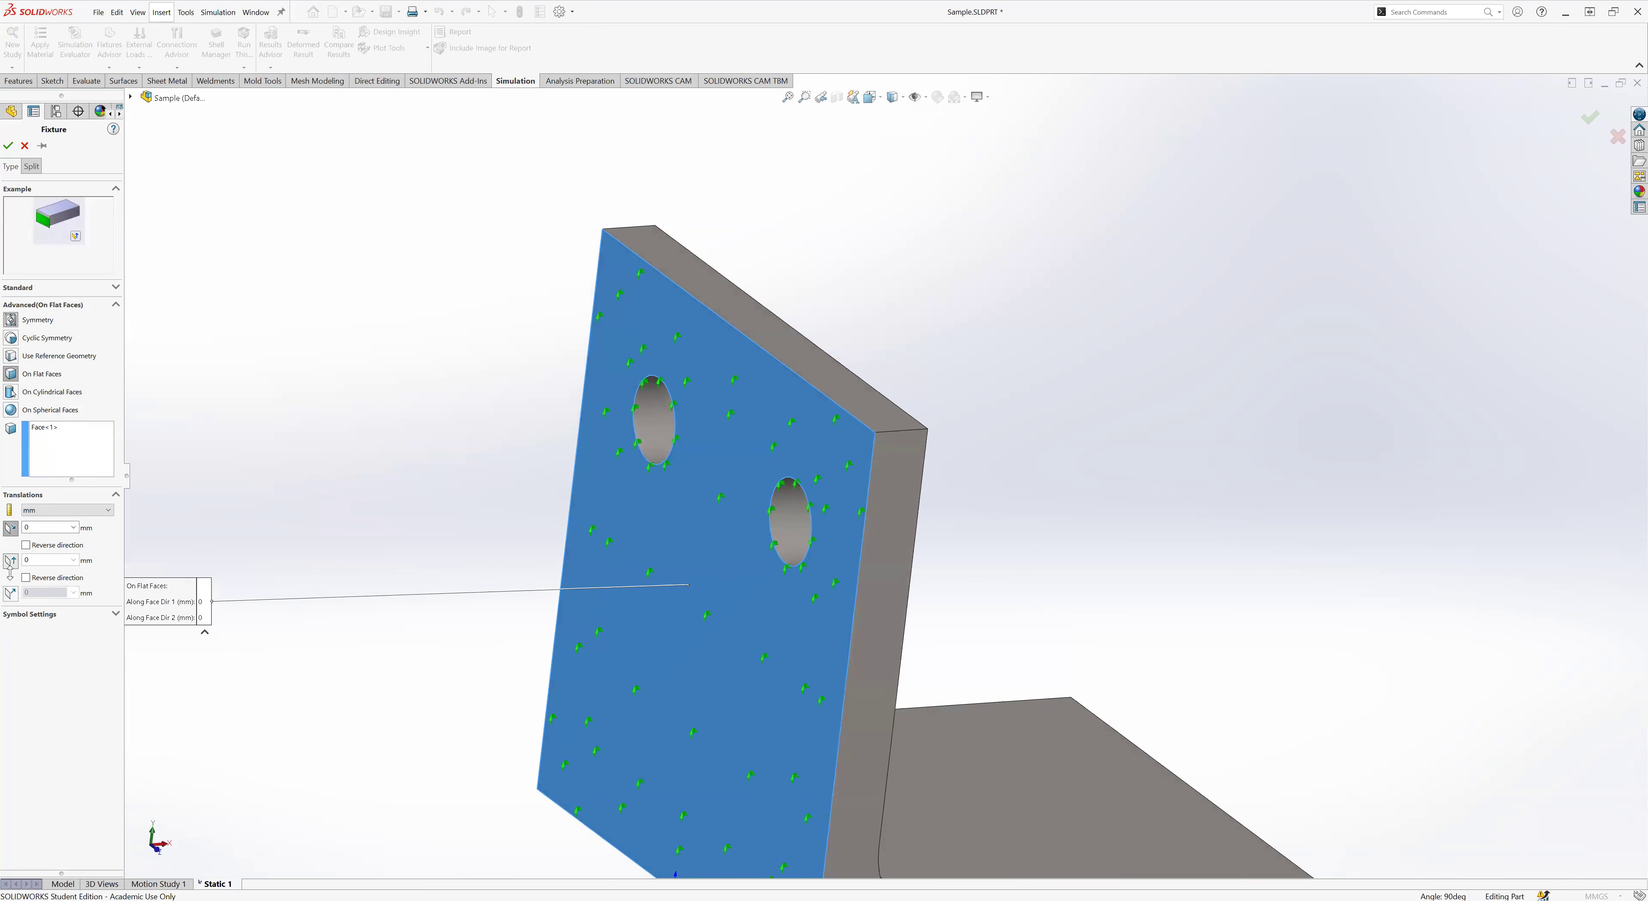
{"action": "left_click", "coordinate": [11, 561]}
{"action": "left_click", "coordinate": [11, 528]}
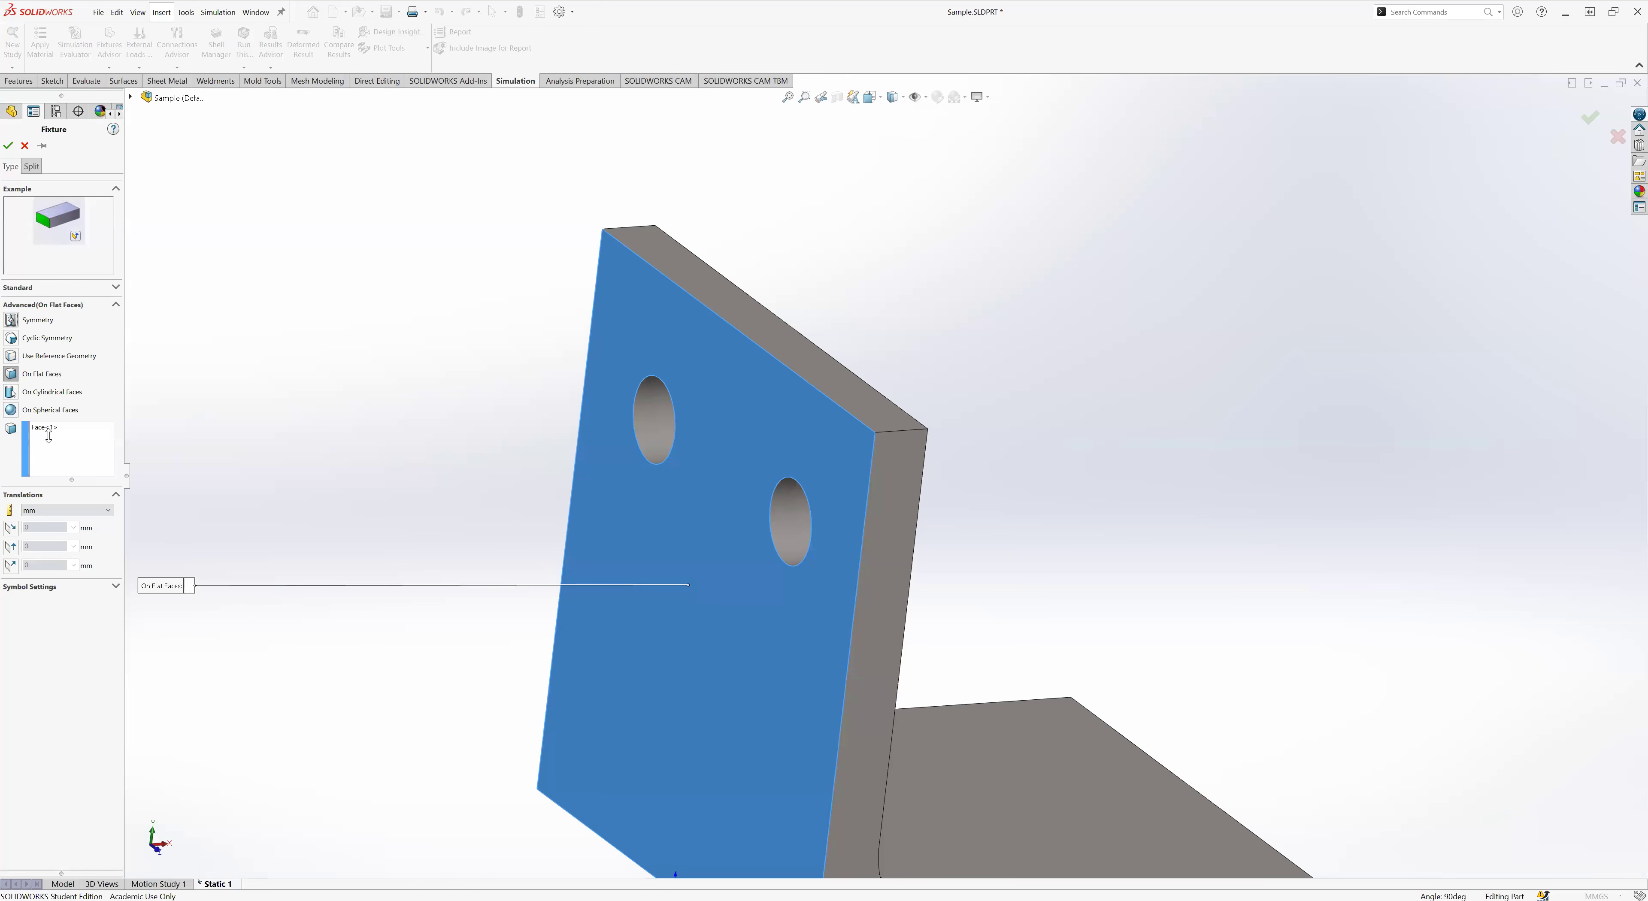
- Switch the fixture to On Cylindrical Faces, clear the back face and select the left hole's inner face as seen from behind
{"action": "left_click", "coordinate": [12, 392]}
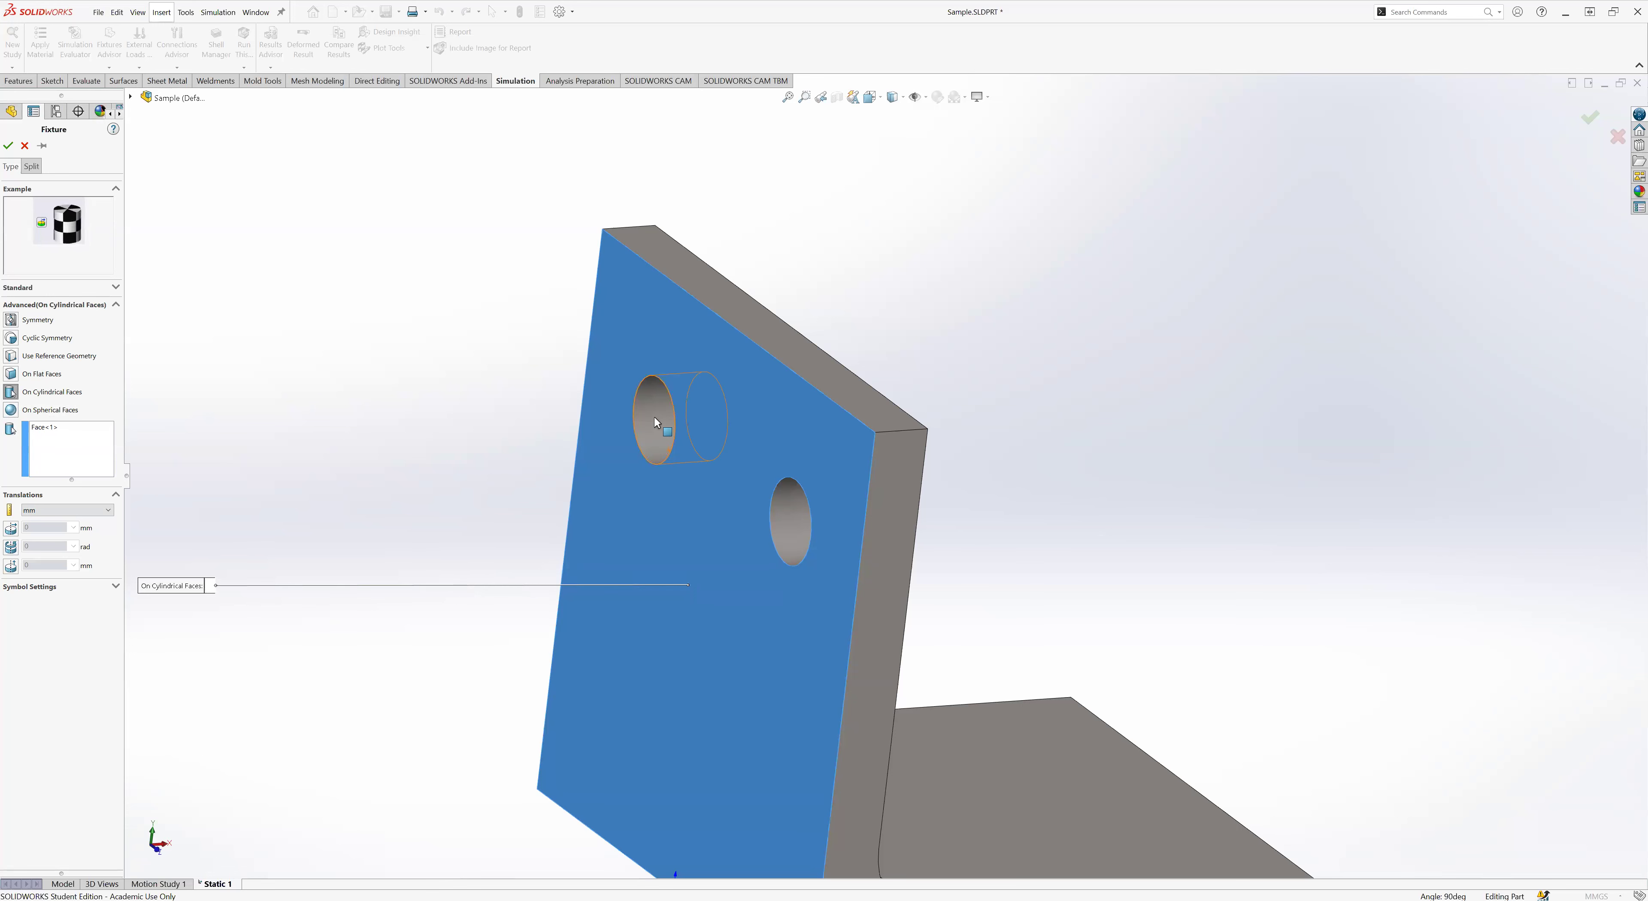
{"action": "left_click", "coordinate": [55, 433]}
{"action": "right_click", "coordinate": [55, 433]}
{"action": "left_click", "coordinate": [77, 442]}
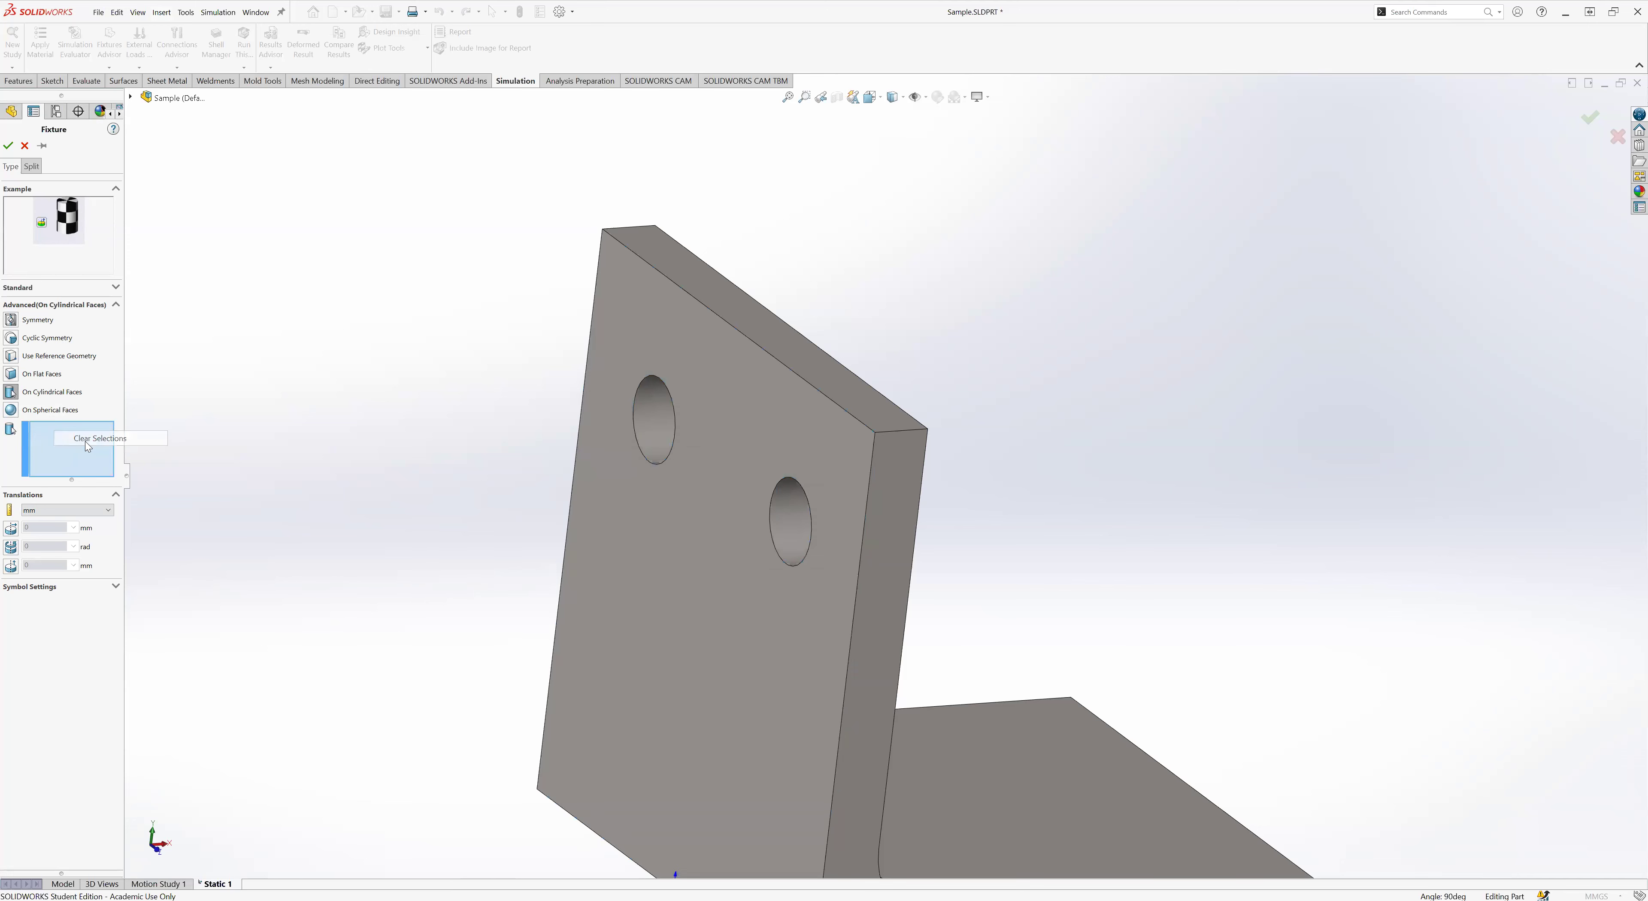
{"action": "left_click", "coordinate": [654, 428]}
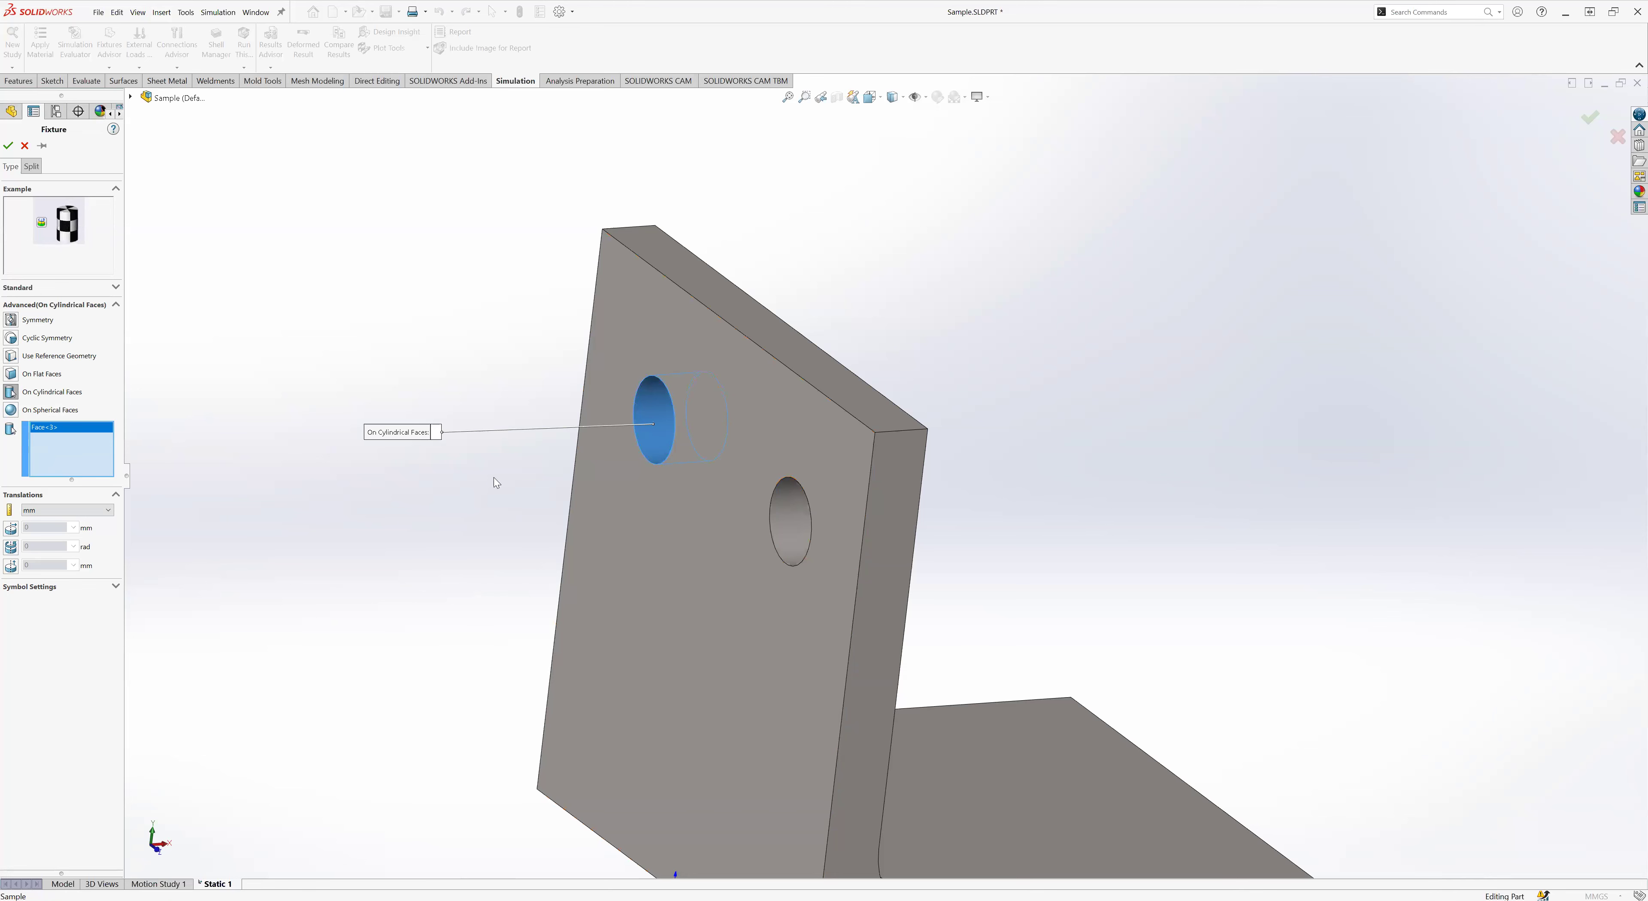
- Try a radial restraint of 0 mm on the selected hole face and inspect its symbols
{"action": "left_click", "coordinate": [11, 529]}
{"action": "middle_click_drag", "start_coordinate": [618, 489], "coordinate": [728, 442]}
{"action": "scroll", "coordinate": [691, 441], "scroll_direction": "down", "scroll_amount": 5}
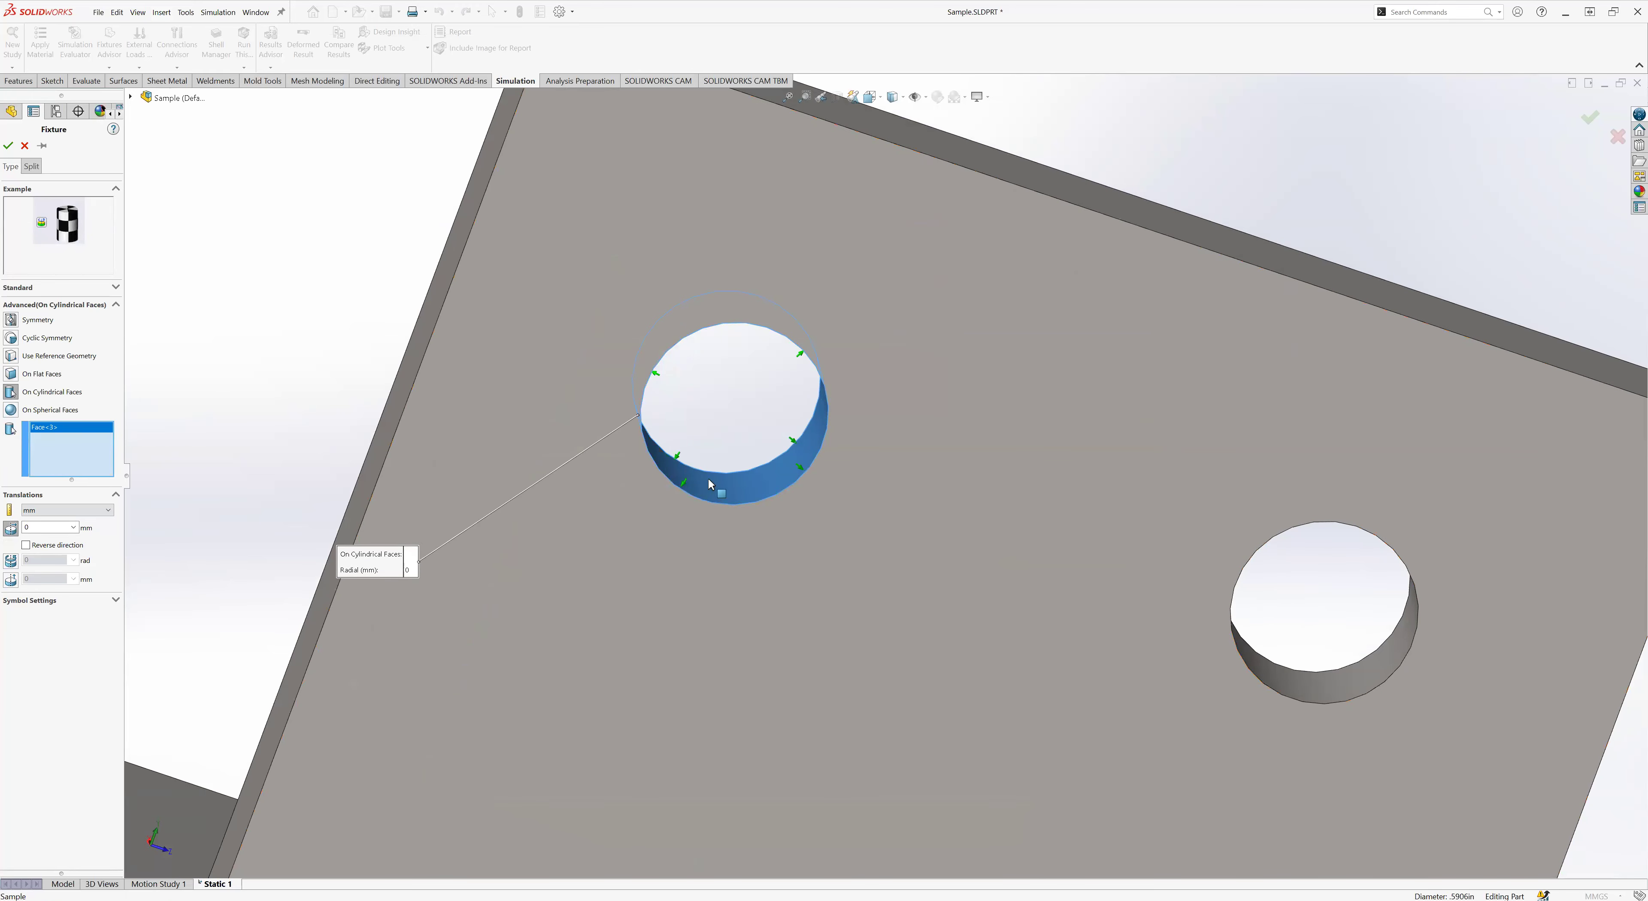
{"action": "middle_click_drag", "start_coordinate": [661, 435], "coordinate": [665, 407]}
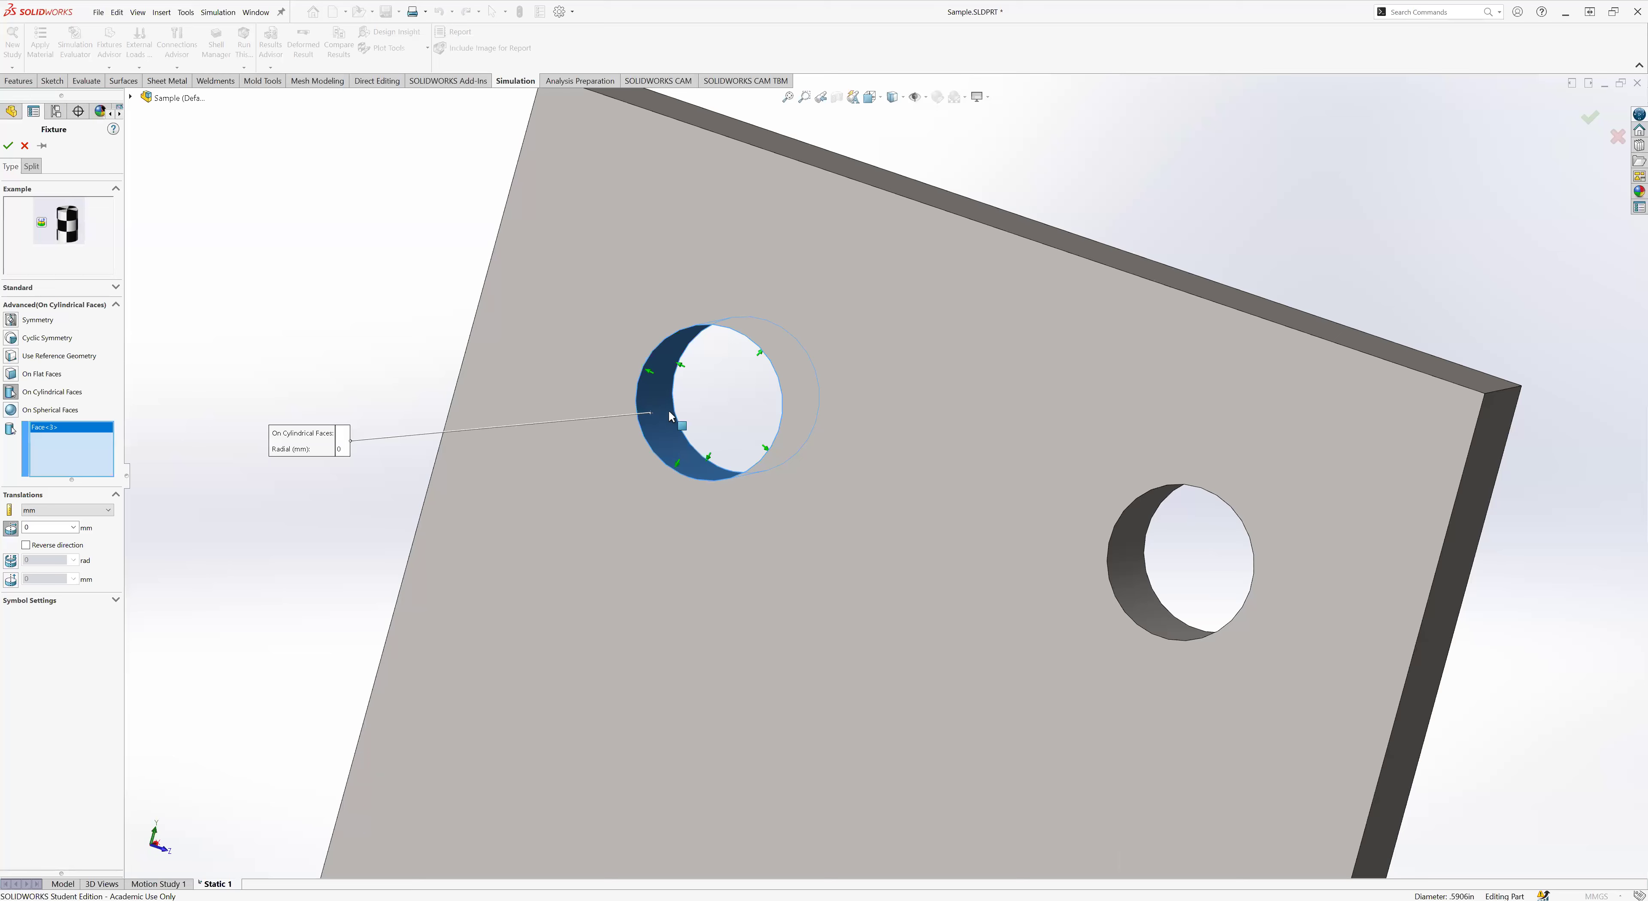
{"action": "middle_click_drag", "start_coordinate": [681, 416], "coordinate": [388, 429]}
- Try a circumferential restraint of 0 rad on the hole face, and replace it with an axial restraint of 0 mm
{"action": "left_click", "coordinate": [11, 560]}
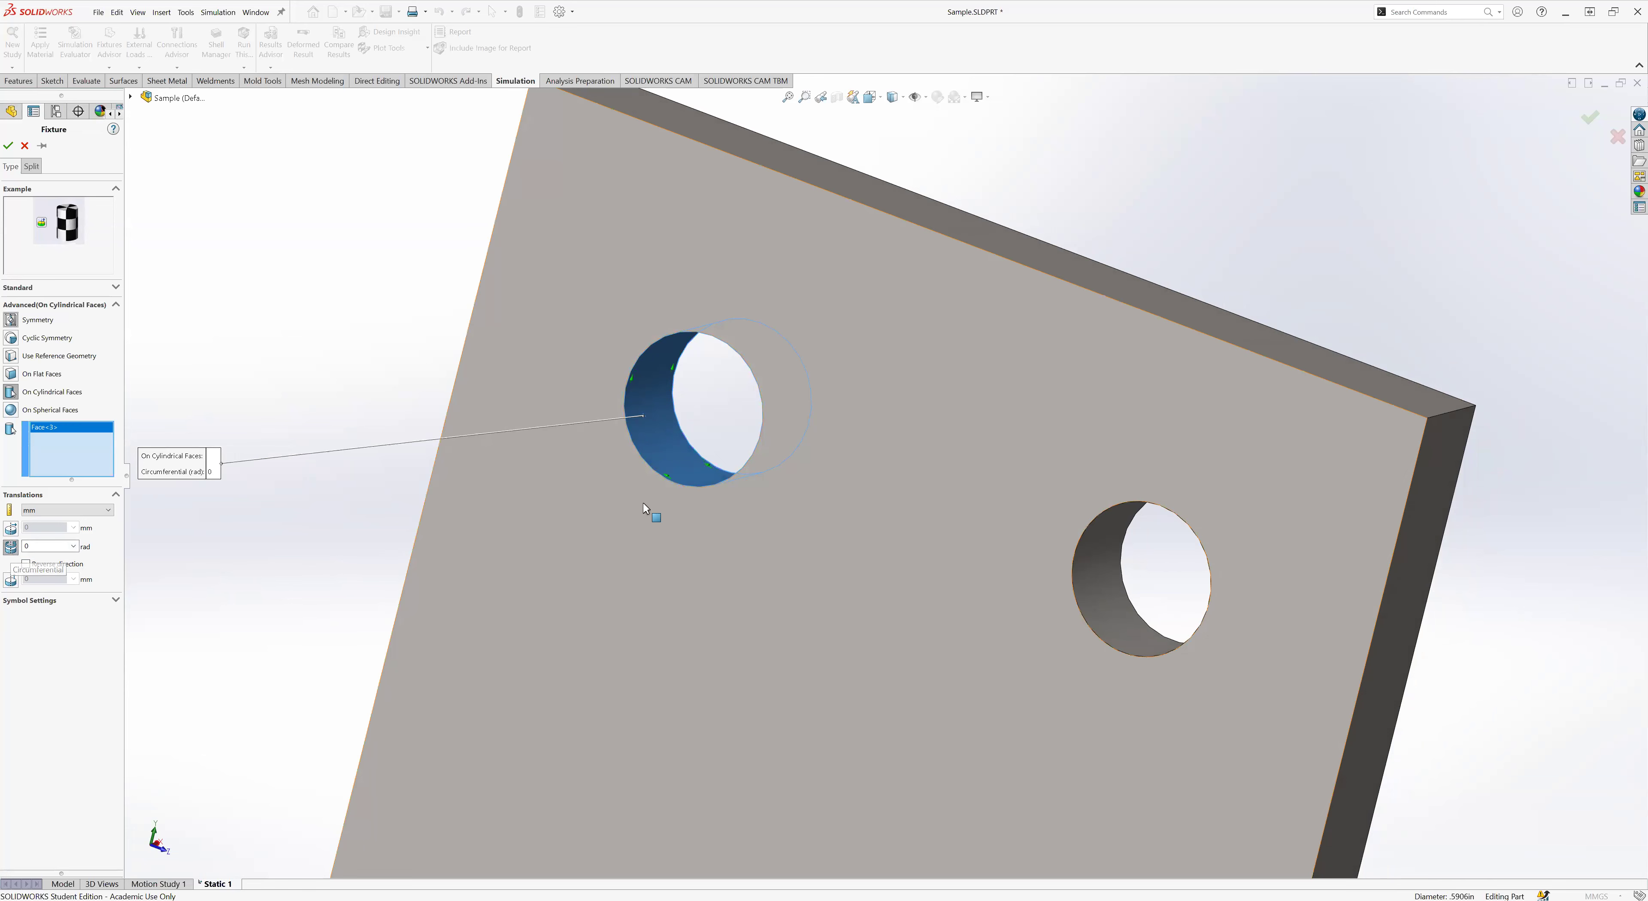
{"action": "scroll", "coordinate": [702, 491], "scroll_direction": "up", "scroll_amount": 3}
{"action": "scroll", "coordinate": [799, 576], "scroll_direction": "up", "scroll_amount": 1}
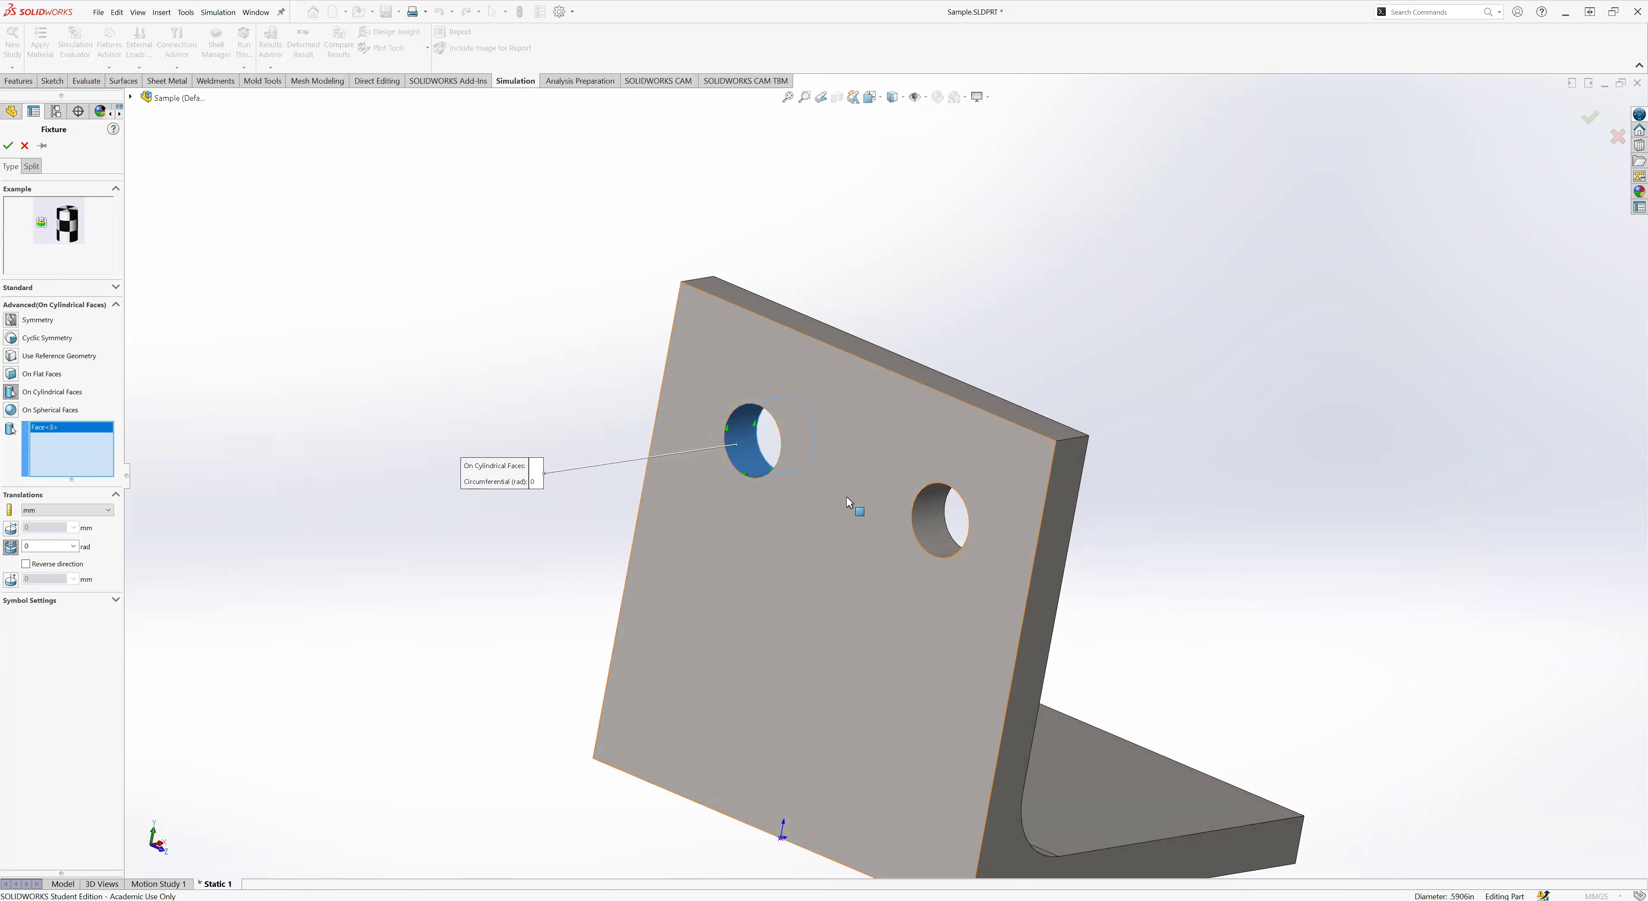
{"action": "left_click", "coordinate": [13, 577]}
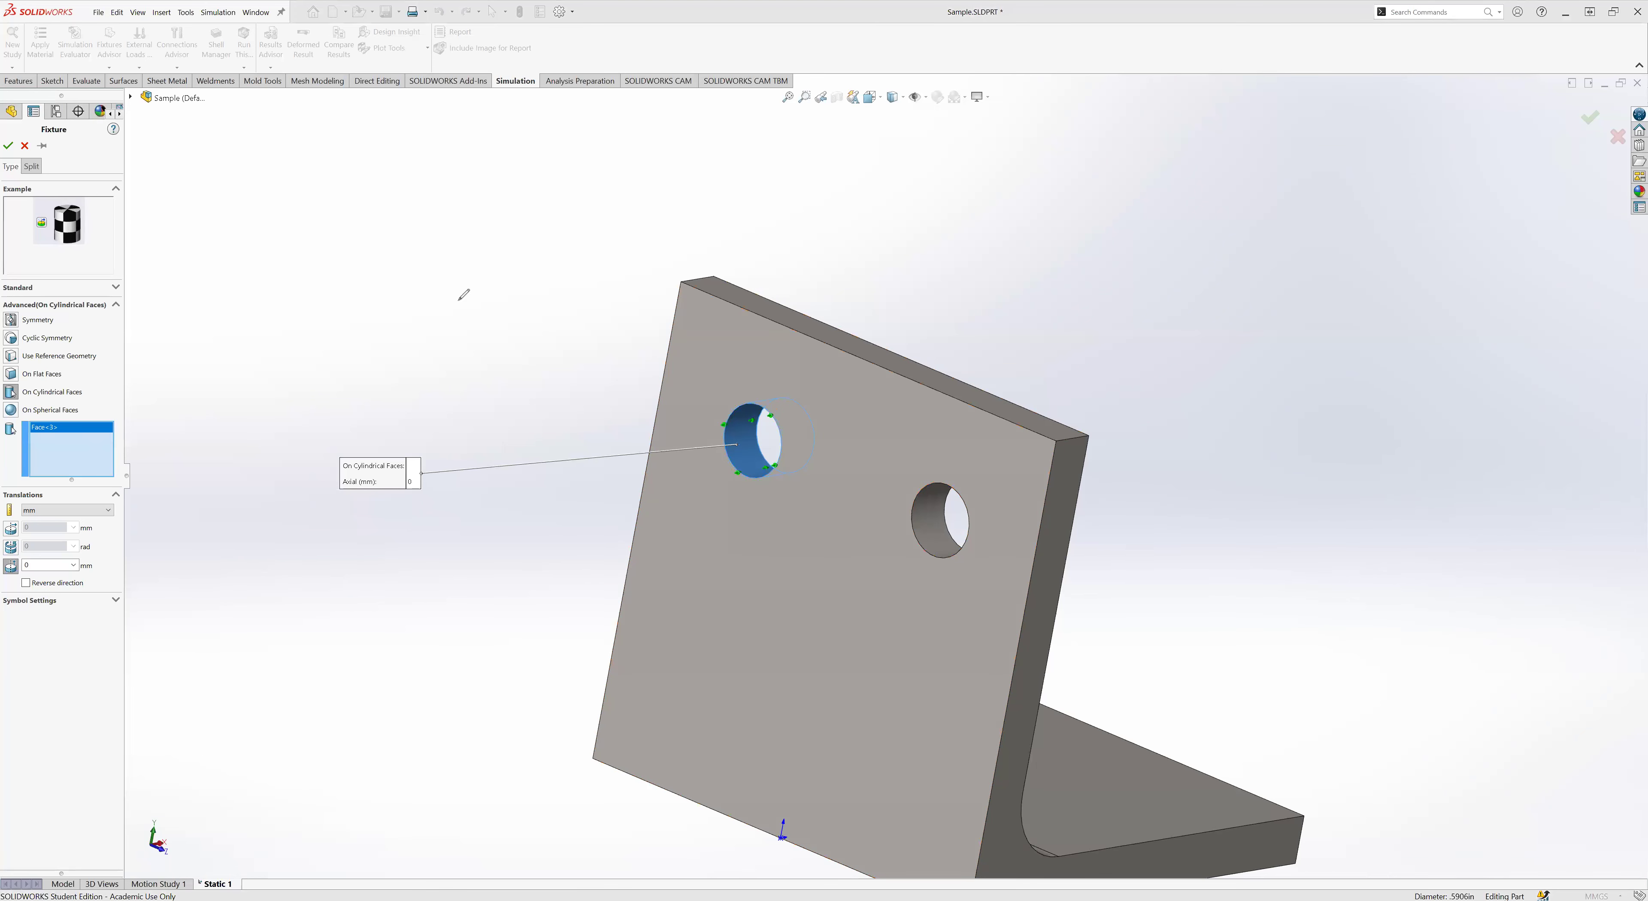
{"action": "left_click_drag", "start_coordinate": [531, 261], "coordinate": [479, 231]}
{"action": "mouse_move", "coordinate": [448, 512]}
{"action": "left_mouse_down"}
{"action": "mouse_move", "coordinate": [499, 598]}
{"action": "mouse_move", "coordinate": [464, 505]}
{"action": "mouse_move", "coordinate": [448, 522]}
{"action": "left_mouse_up"}
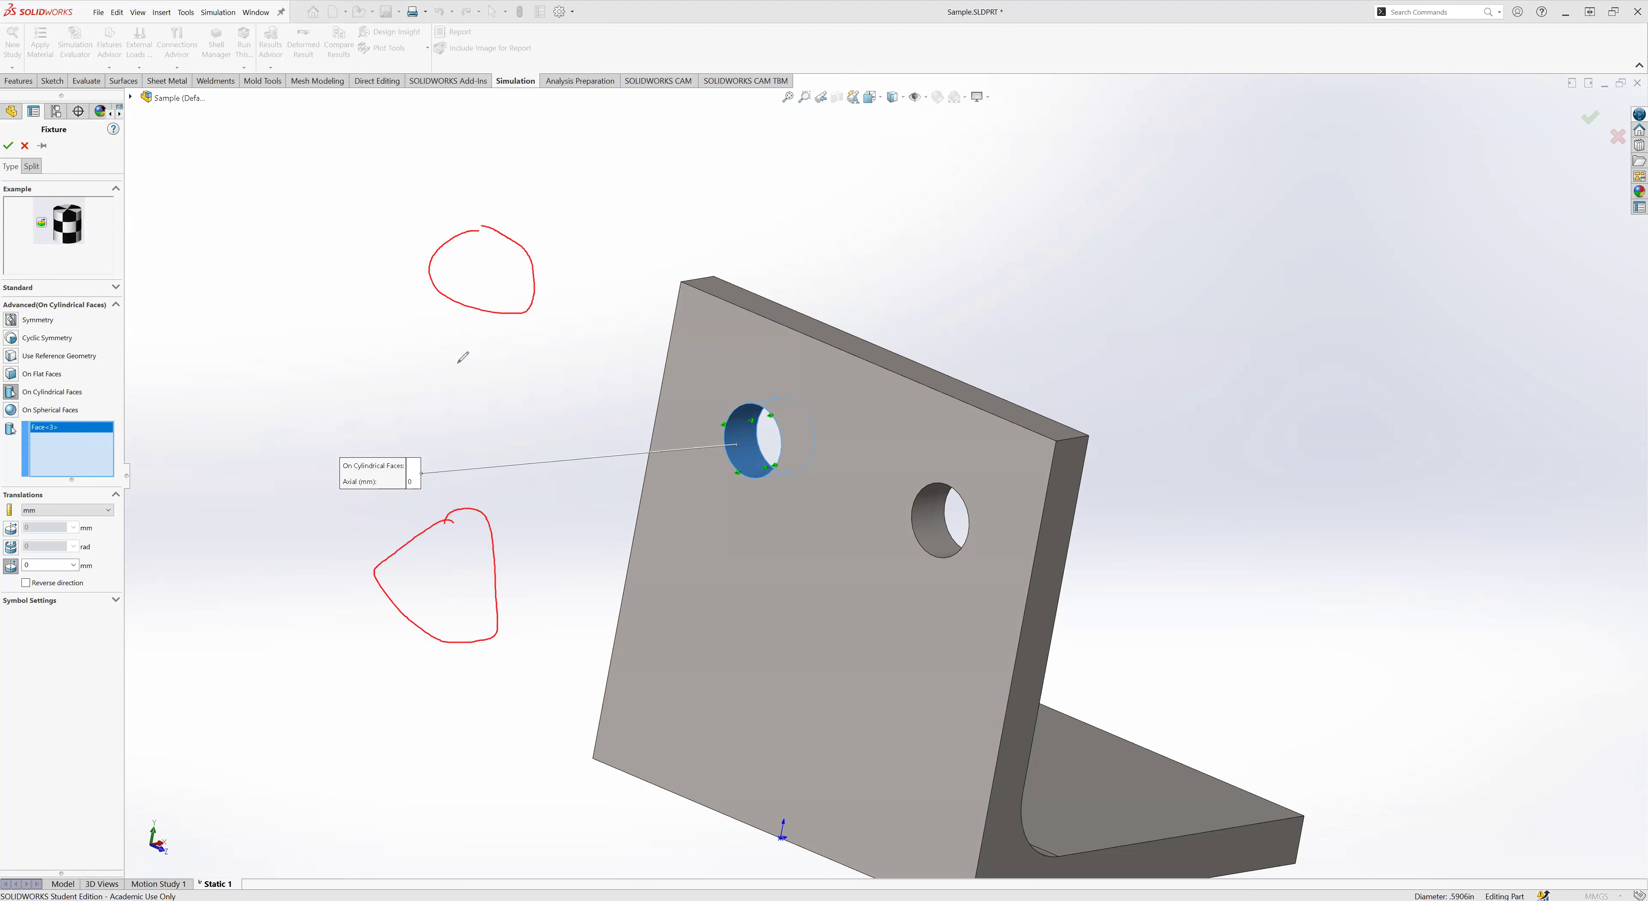
{"action": "mouse_move", "coordinate": [493, 536]}
{"action": "left_mouse_down"}
{"action": "mouse_move", "coordinate": [477, 415]}
{"action": "mouse_move", "coordinate": [448, 371]}
{"action": "mouse_move", "coordinate": [500, 353]}
{"action": "mouse_move", "coordinate": [466, 340]}
{"action": "left_mouse_up"}
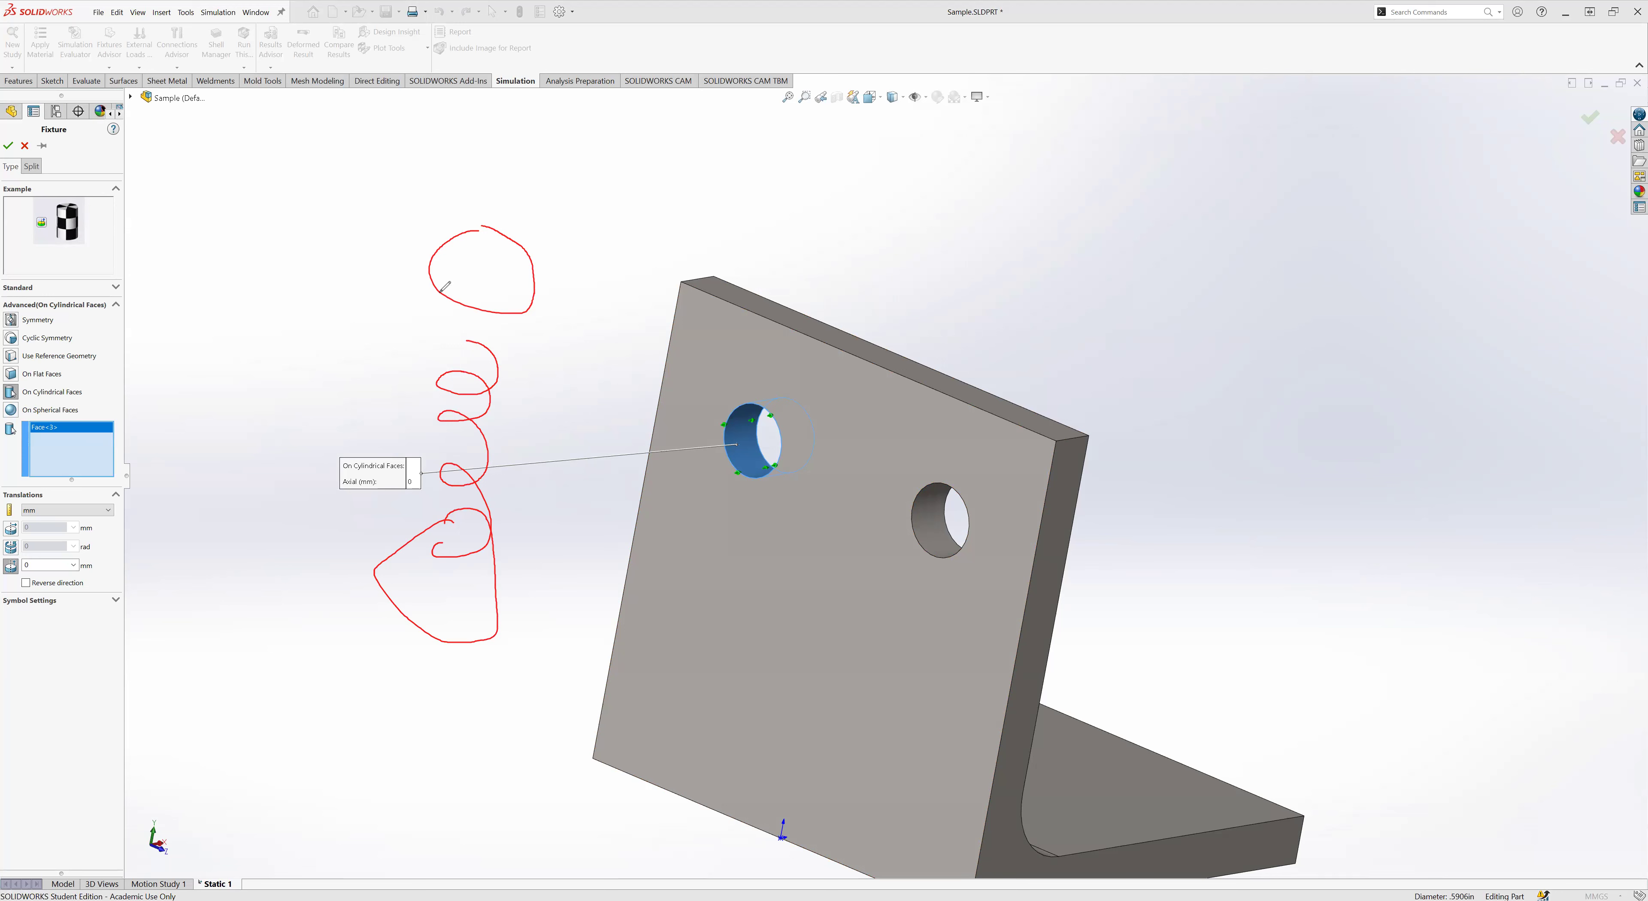
{"action": "mouse_move", "coordinate": [363, 314]}
{"action": "left_mouse_down"}
{"action": "mouse_move", "coordinate": [422, 289]}
{"action": "mouse_move", "coordinate": [414, 302]}
{"action": "left_mouse_up"}
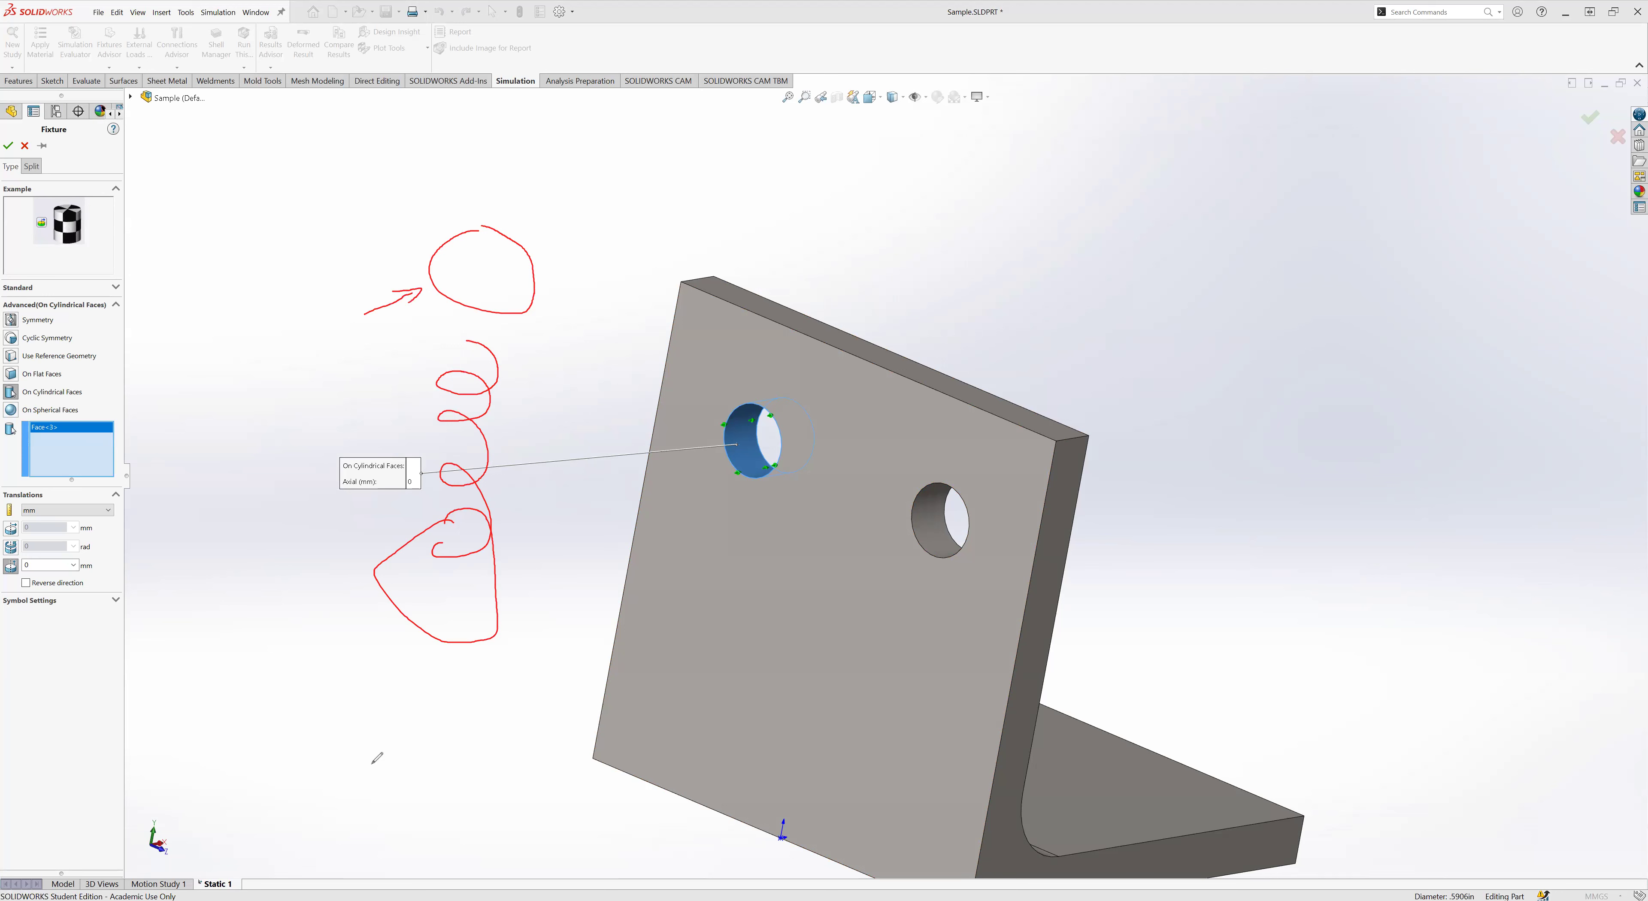
{"action": "left_click_drag", "start_coordinate": [349, 638], "coordinate": [398, 606]}
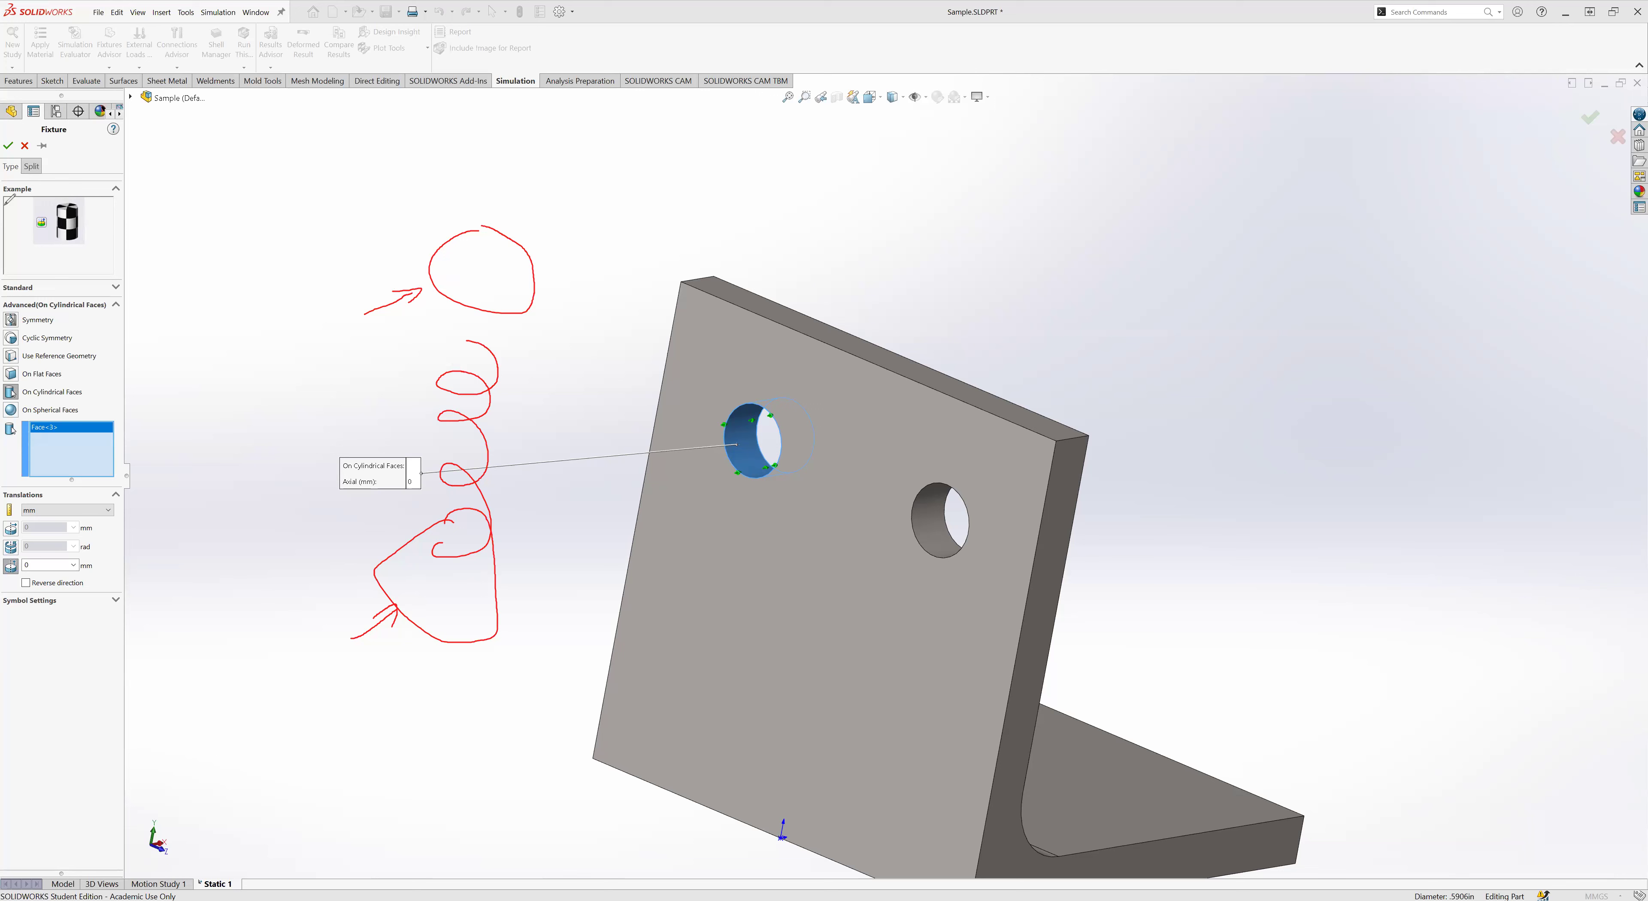
{"action": "left_click_drag", "start_coordinate": [343, 284], "coordinate": [372, 301]}
{"action": "key", "text": "ctrl+z"}
{"action": "key", "text": "ctrl+z"}
{"action": "left_click_drag", "start_coordinate": [344, 299], "coordinate": [348, 292]}
{"action": "mouse_move", "coordinate": [370, 665]}
{"action": "left_mouse_down"}
{"action": "mouse_move", "coordinate": [401, 608]}
{"action": "mouse_move", "coordinate": [358, 656]}
{"action": "left_mouse_up"}
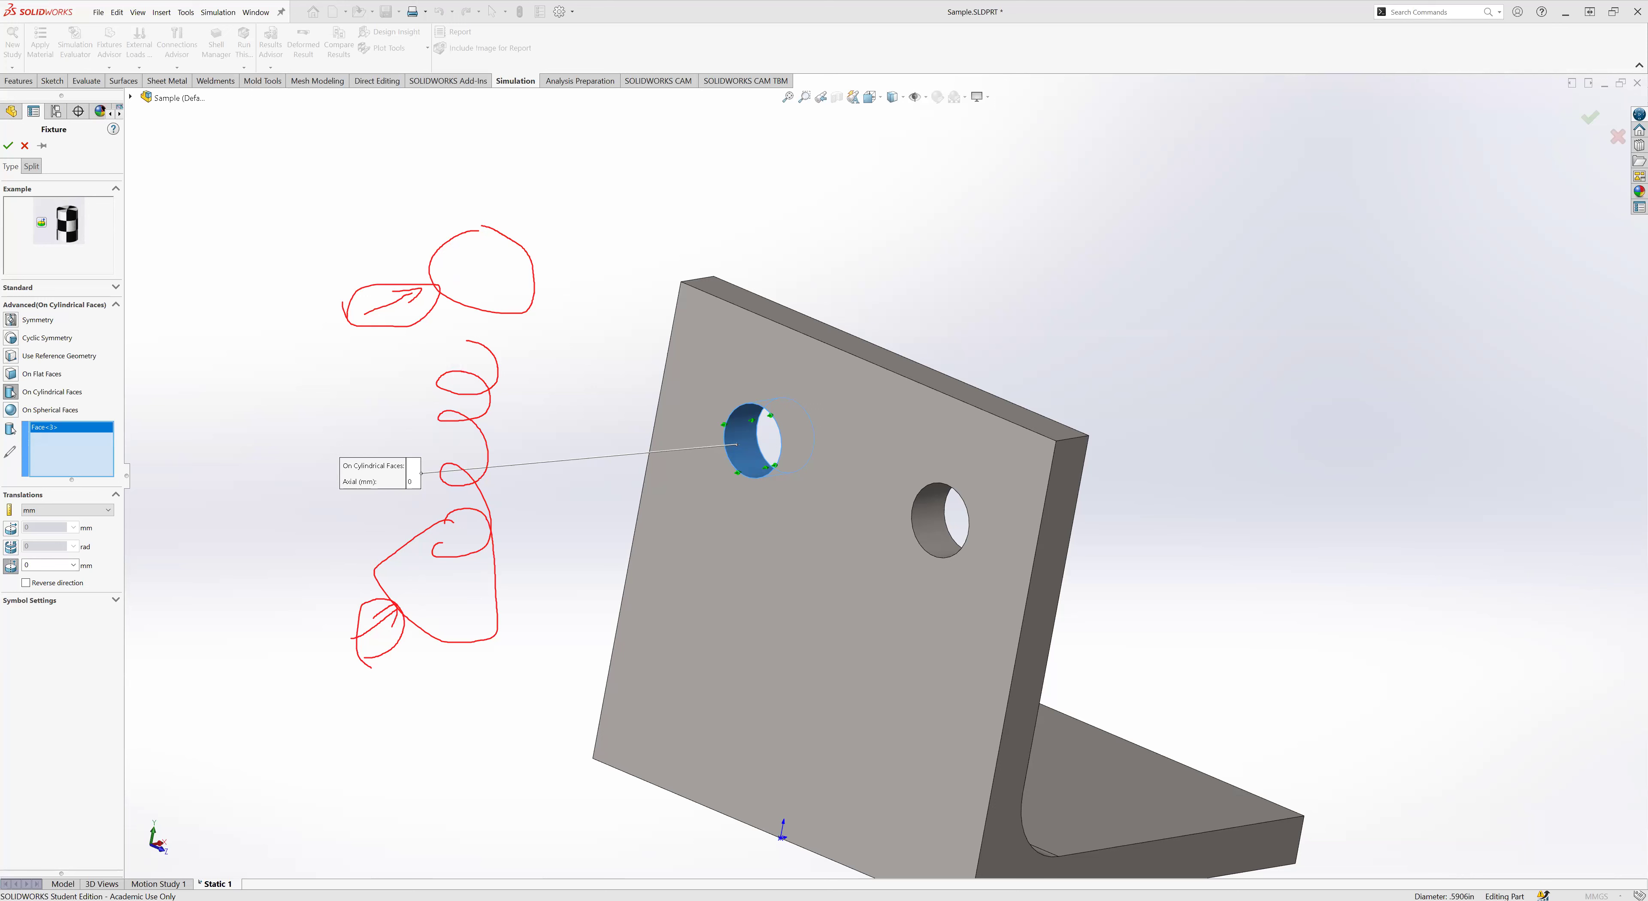
{"action": "left_click", "coordinate": [14, 193]}
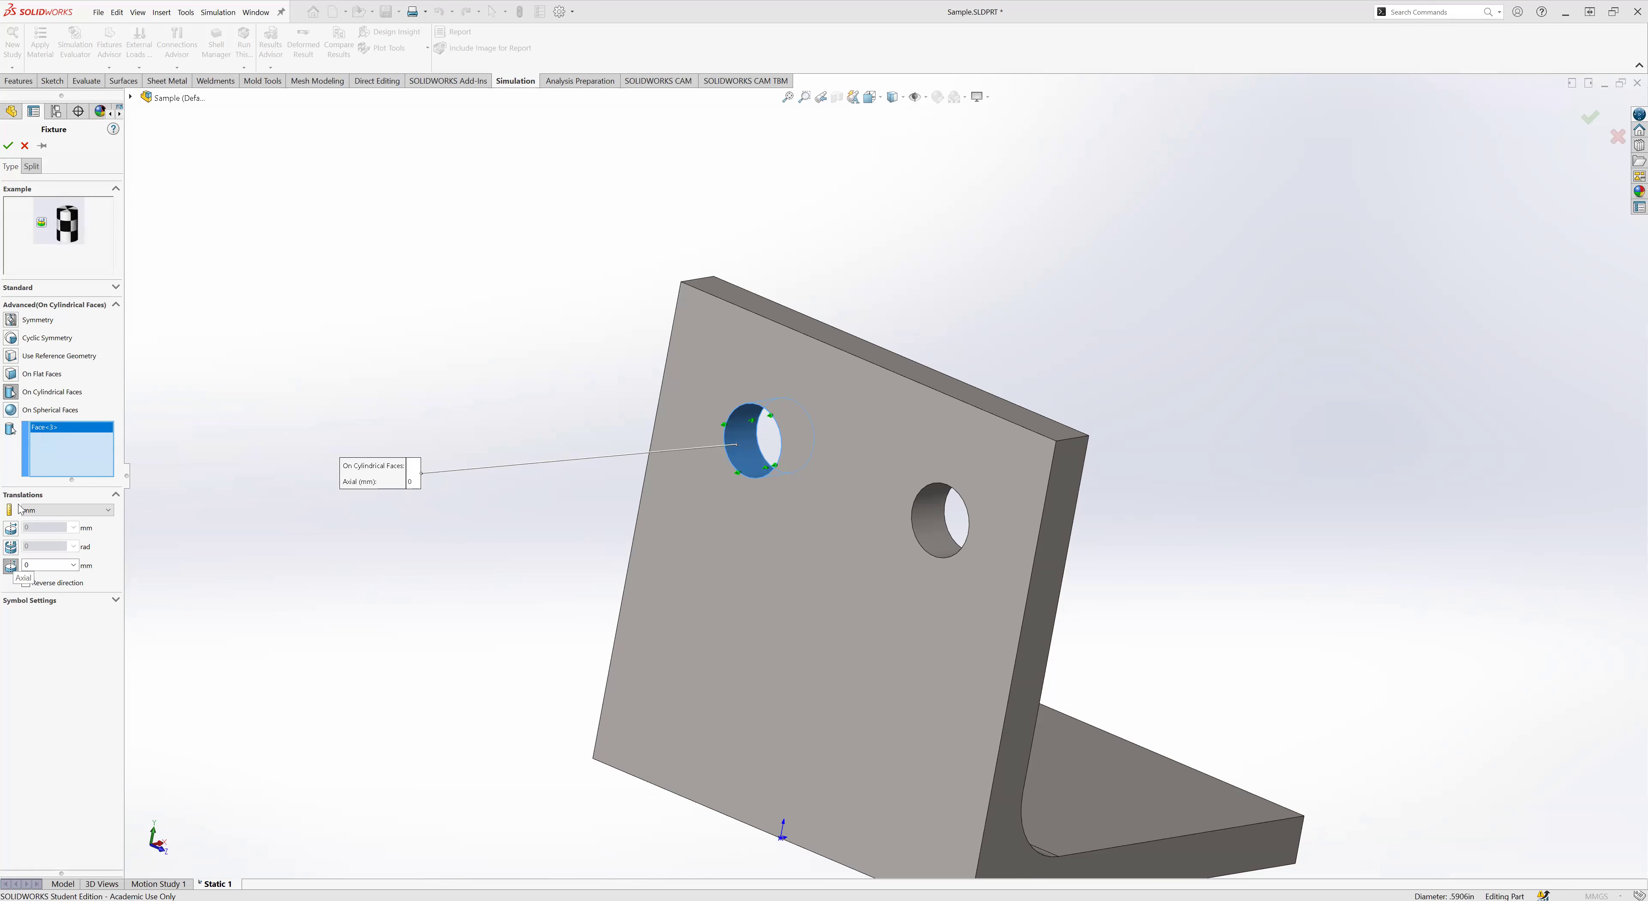
- Switch off the axial restraint, return the fixture to standard Fixed Geometry and remove the hole face from its selection
{"action": "left_click", "coordinate": [9, 572]}
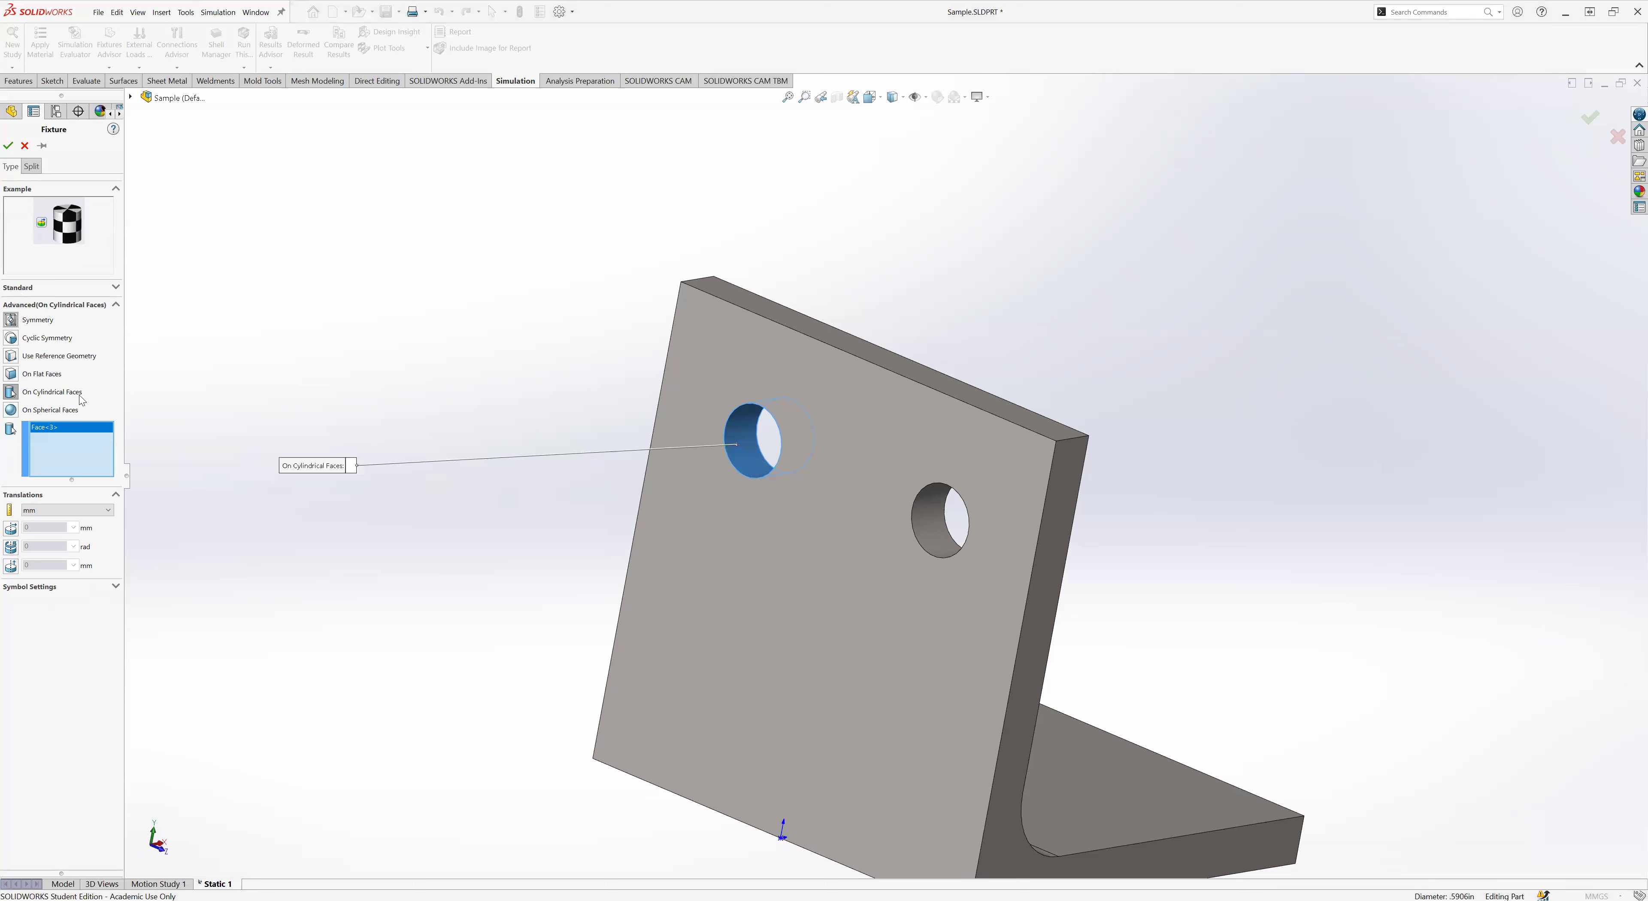
{"action": "left_click", "coordinate": [20, 287]}
{"action": "left_click", "coordinate": [48, 357]}
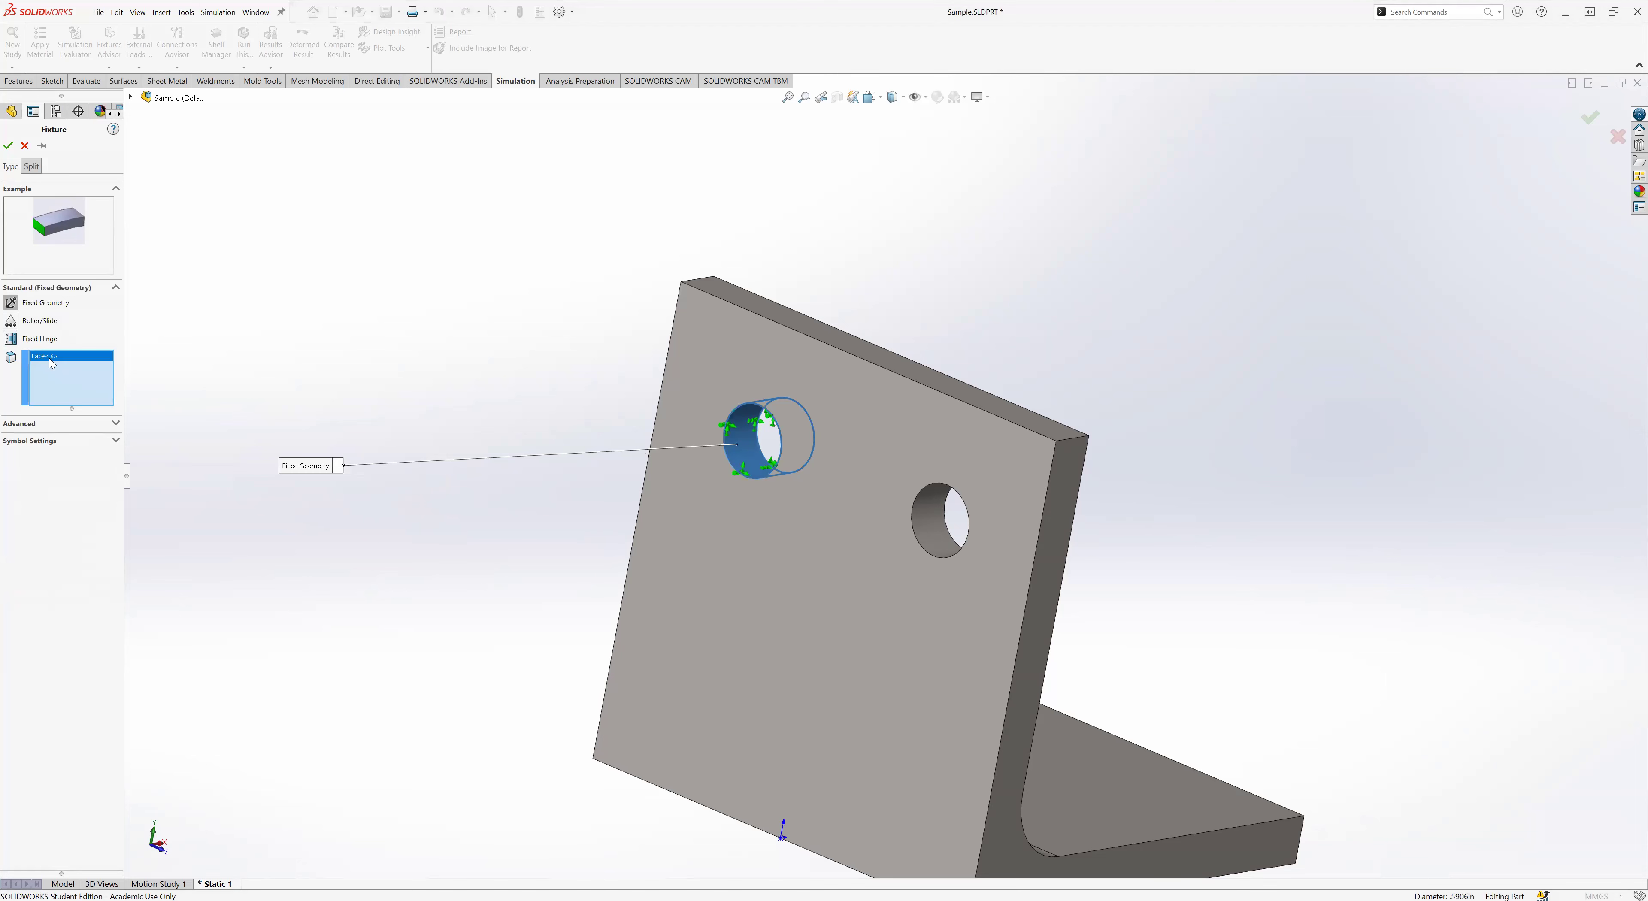
{"action": "key", "text": "Delete"}
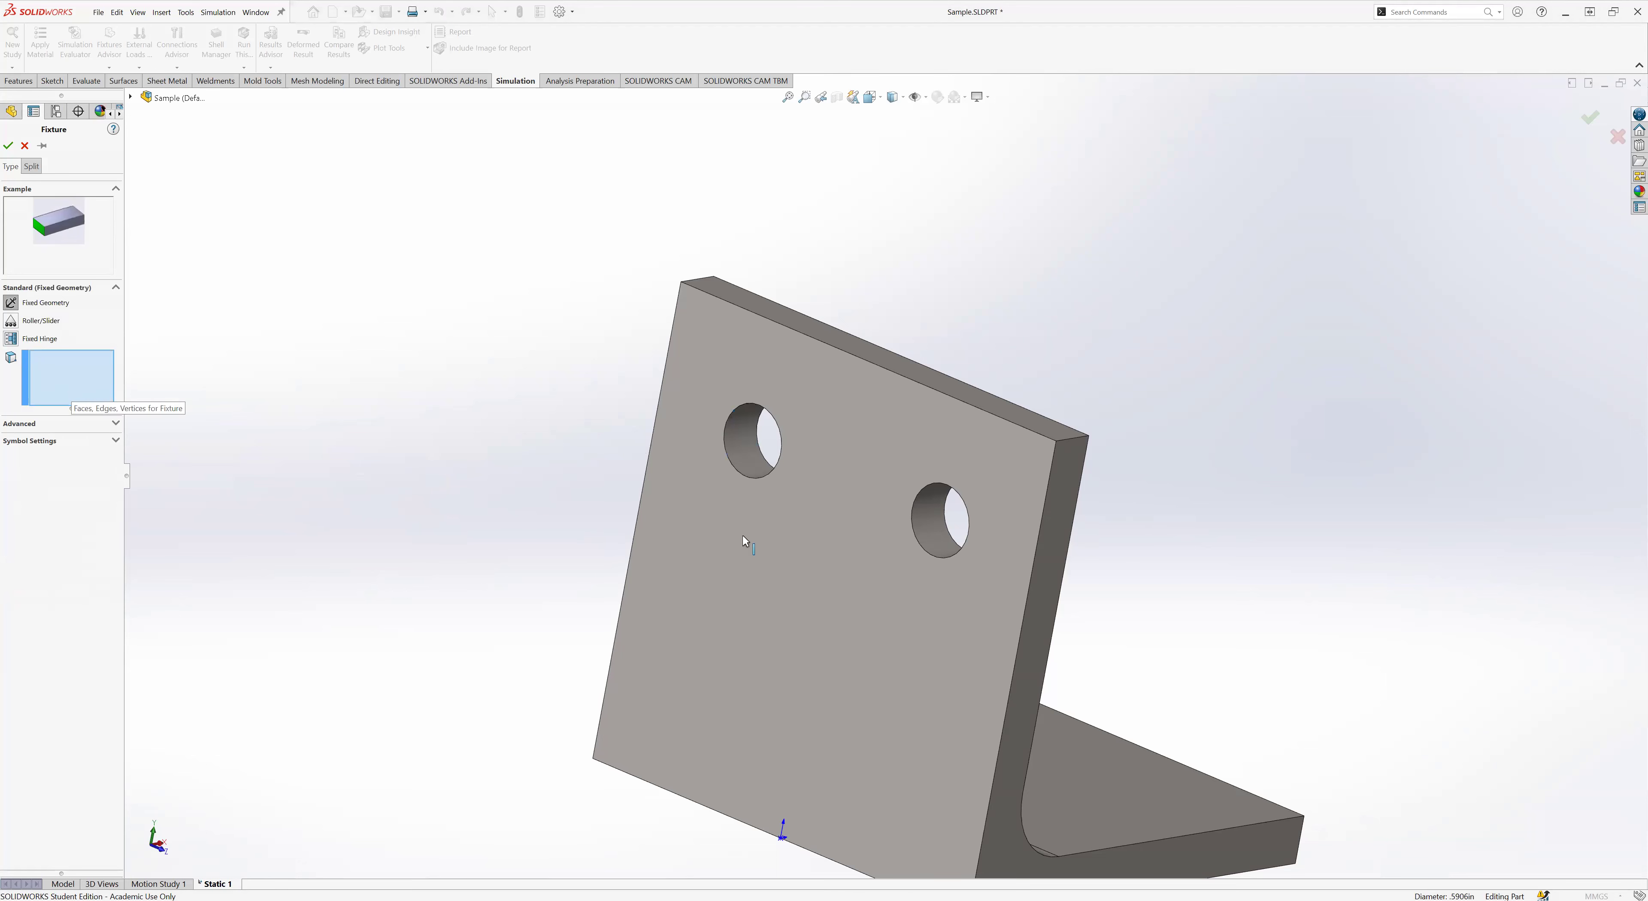
- Apply the Fixed Geometry fixture to the back face of the upright plate
{"action": "left_click", "coordinate": [814, 572]}
{"action": "middle_click_drag", "start_coordinate": [569, 348], "coordinate": [768, 600]}
{"action": "scroll", "coordinate": [769, 600], "scroll_direction": "up", "scroll_amount": 5}
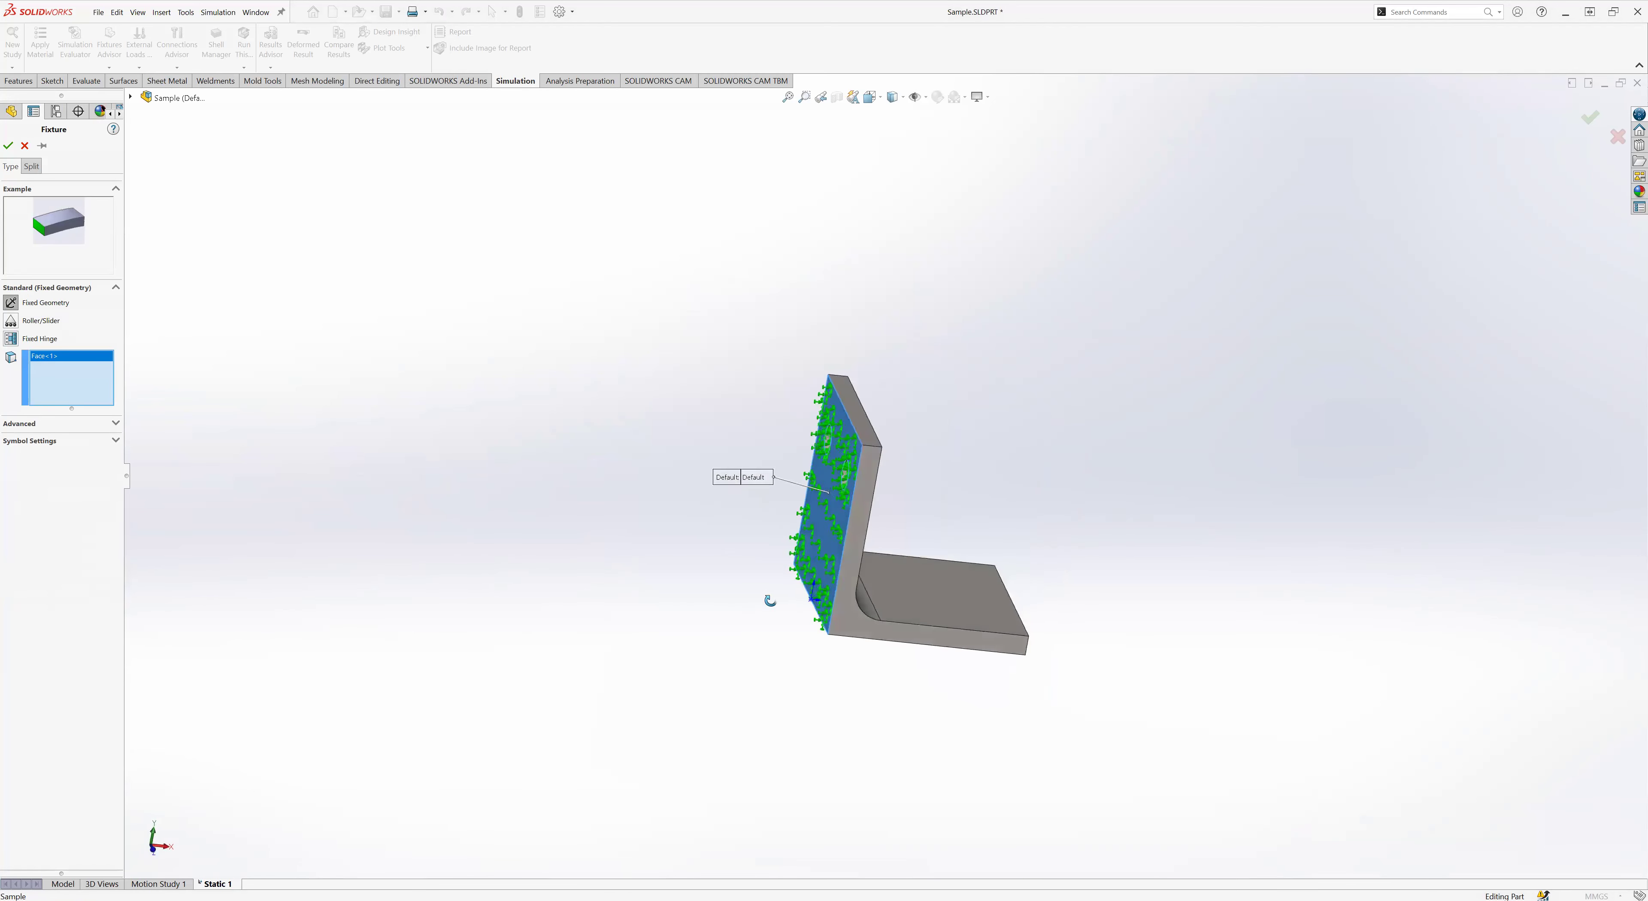
{"action": "left_click", "coordinate": [8, 146]}
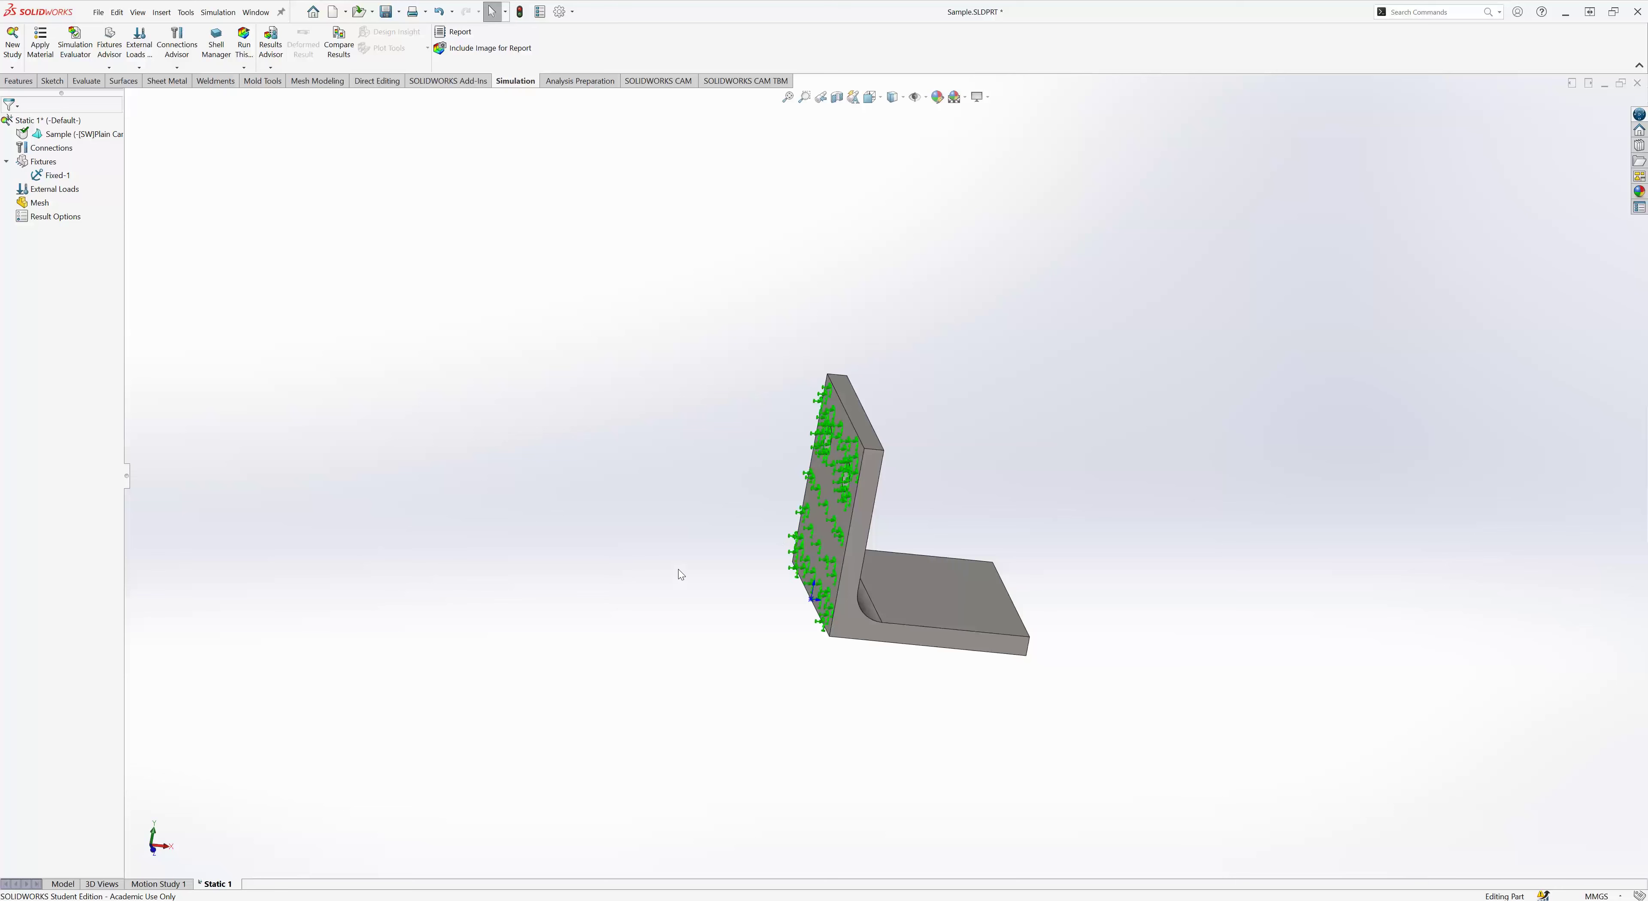
- Examine the fixture symbols on the bracket's back face from several angles
{"action": "middle_click_drag", "start_coordinate": [809, 562], "coordinate": [892, 480]}
{"action": "scroll", "coordinate": [896, 498], "scroll_direction": "down", "scroll_amount": 5}
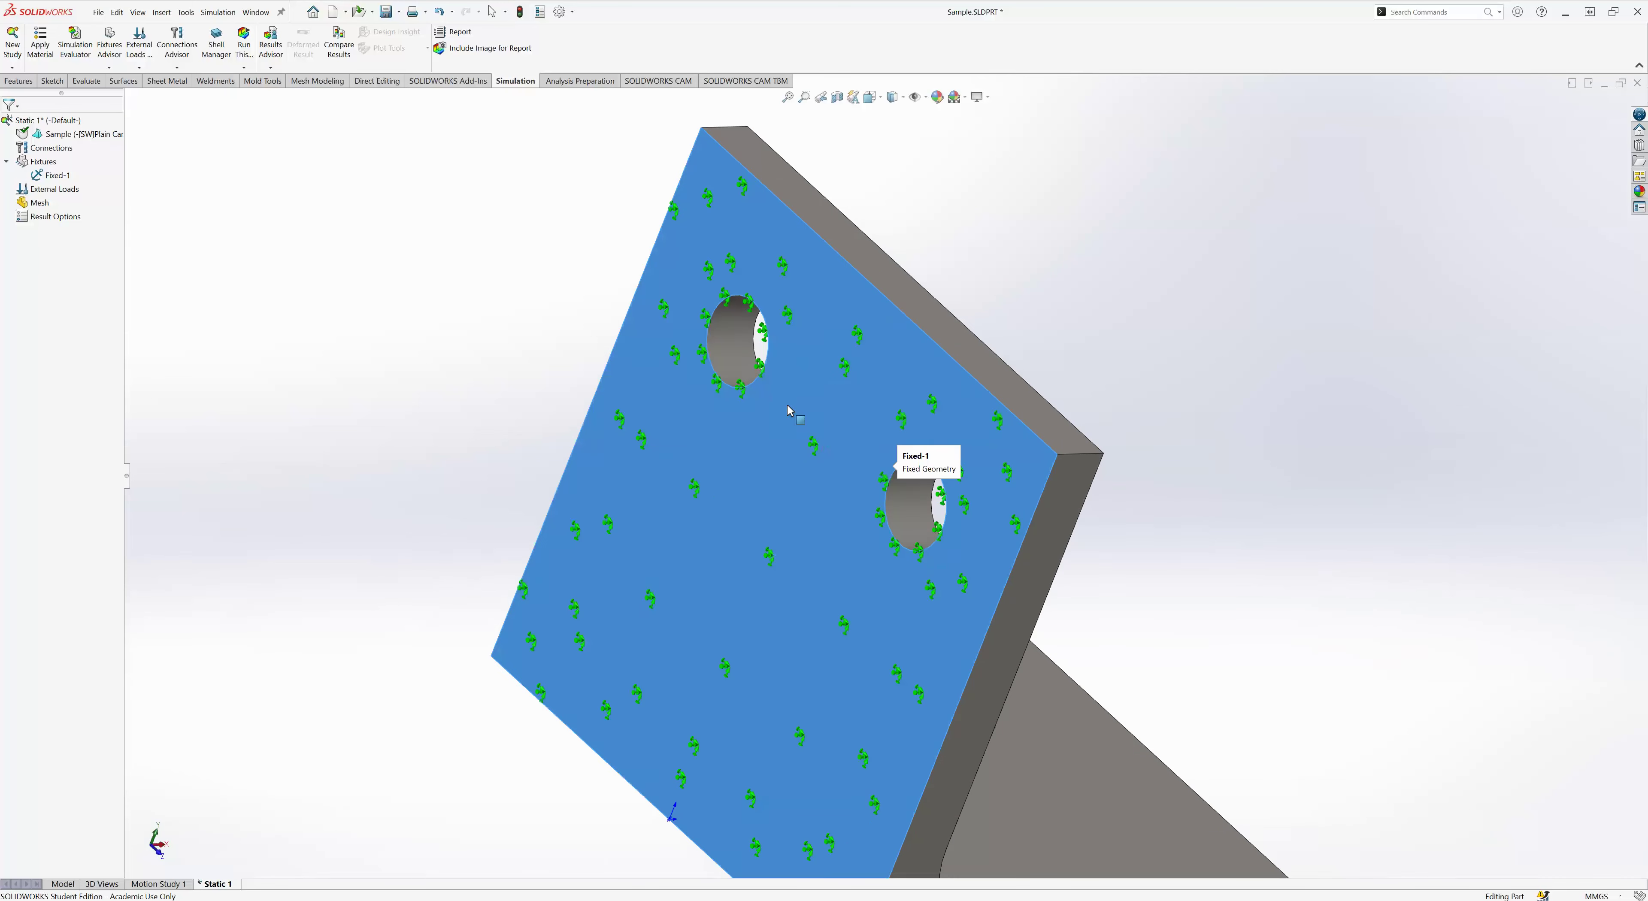
{"action": "middle_click_drag", "start_coordinate": [788, 409], "coordinate": [705, 414]}
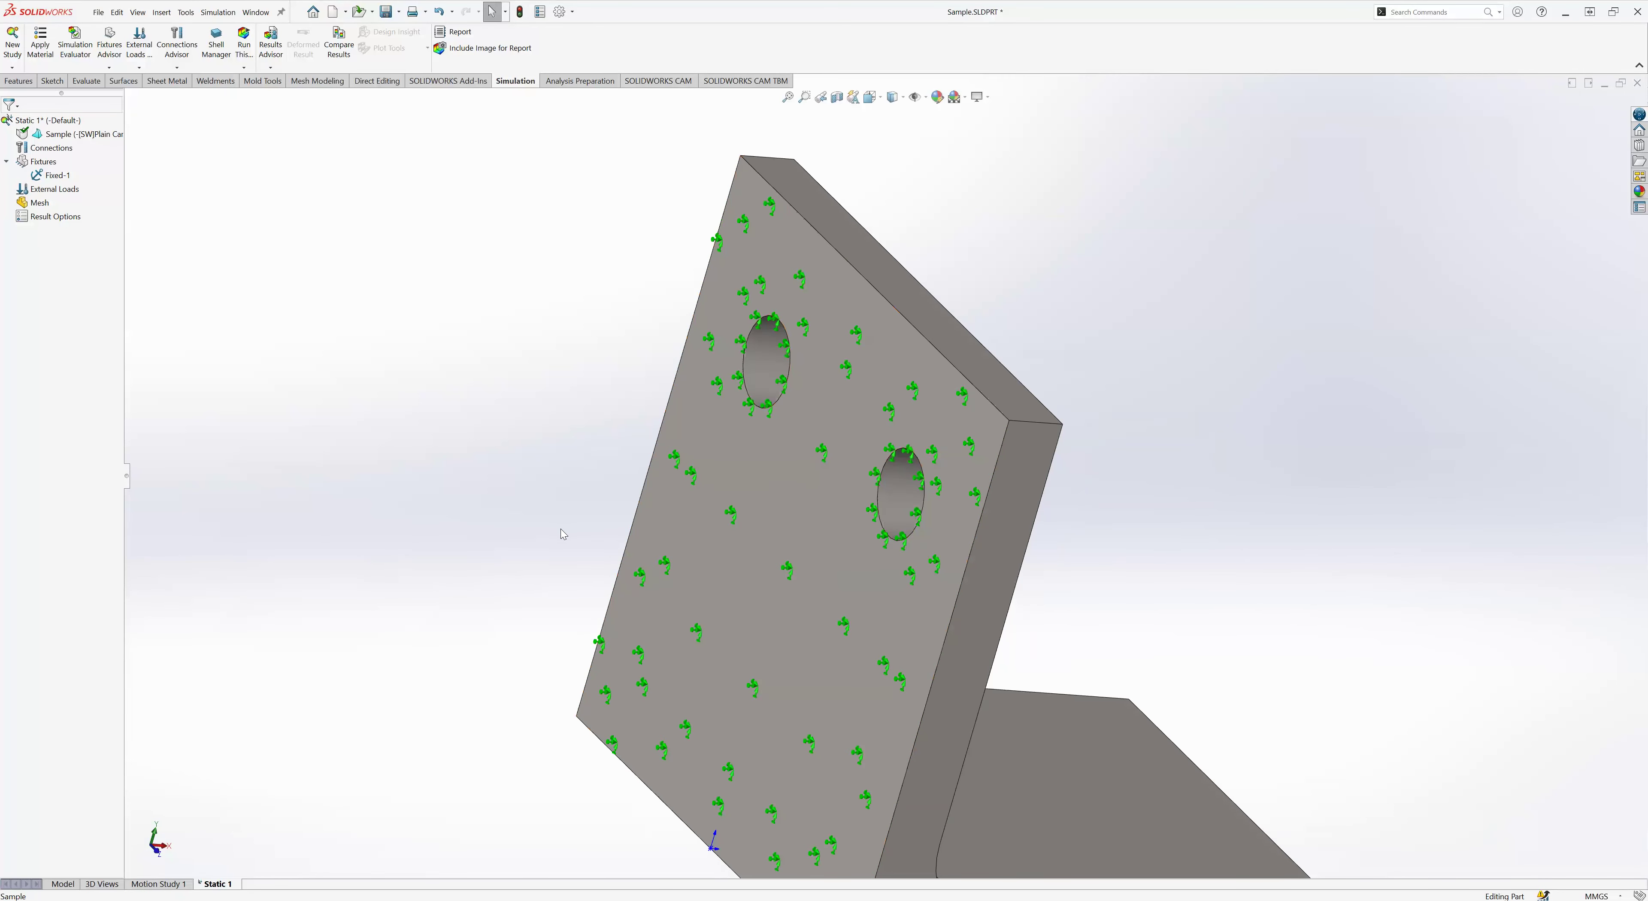
{"action": "scroll", "coordinate": [616, 497], "scroll_direction": "up", "scroll_amount": 4}
{"action": "middle_click_drag", "start_coordinate": [613, 494], "coordinate": [710, 430]}
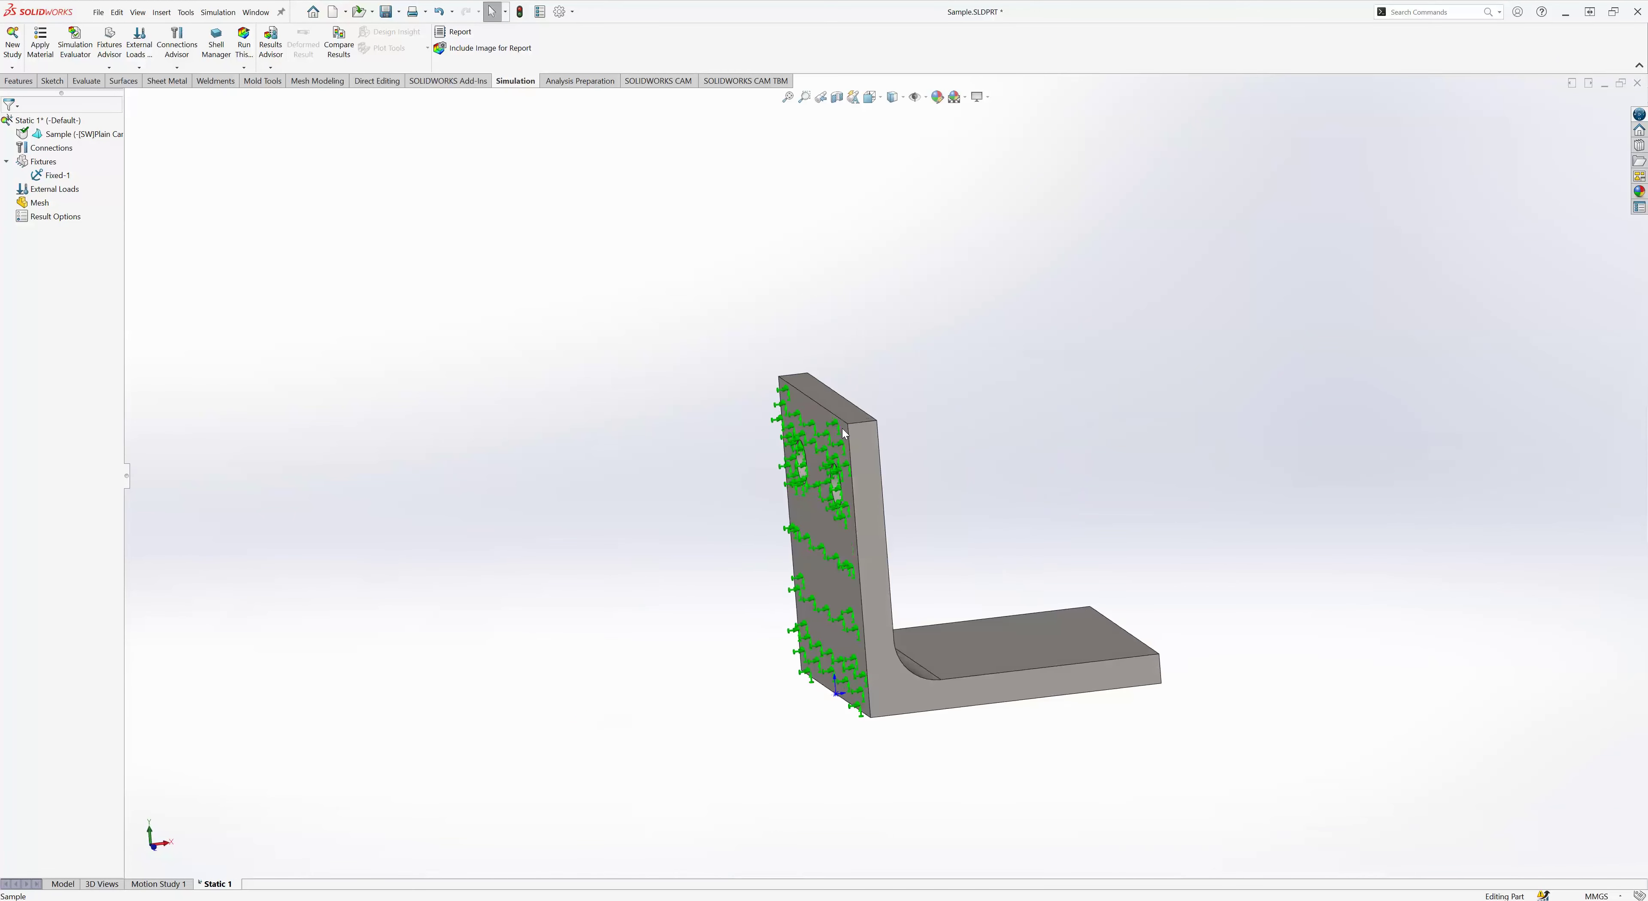
{"action": "middle_click_drag", "start_coordinate": [381, 429], "coordinate": [431, 535]}
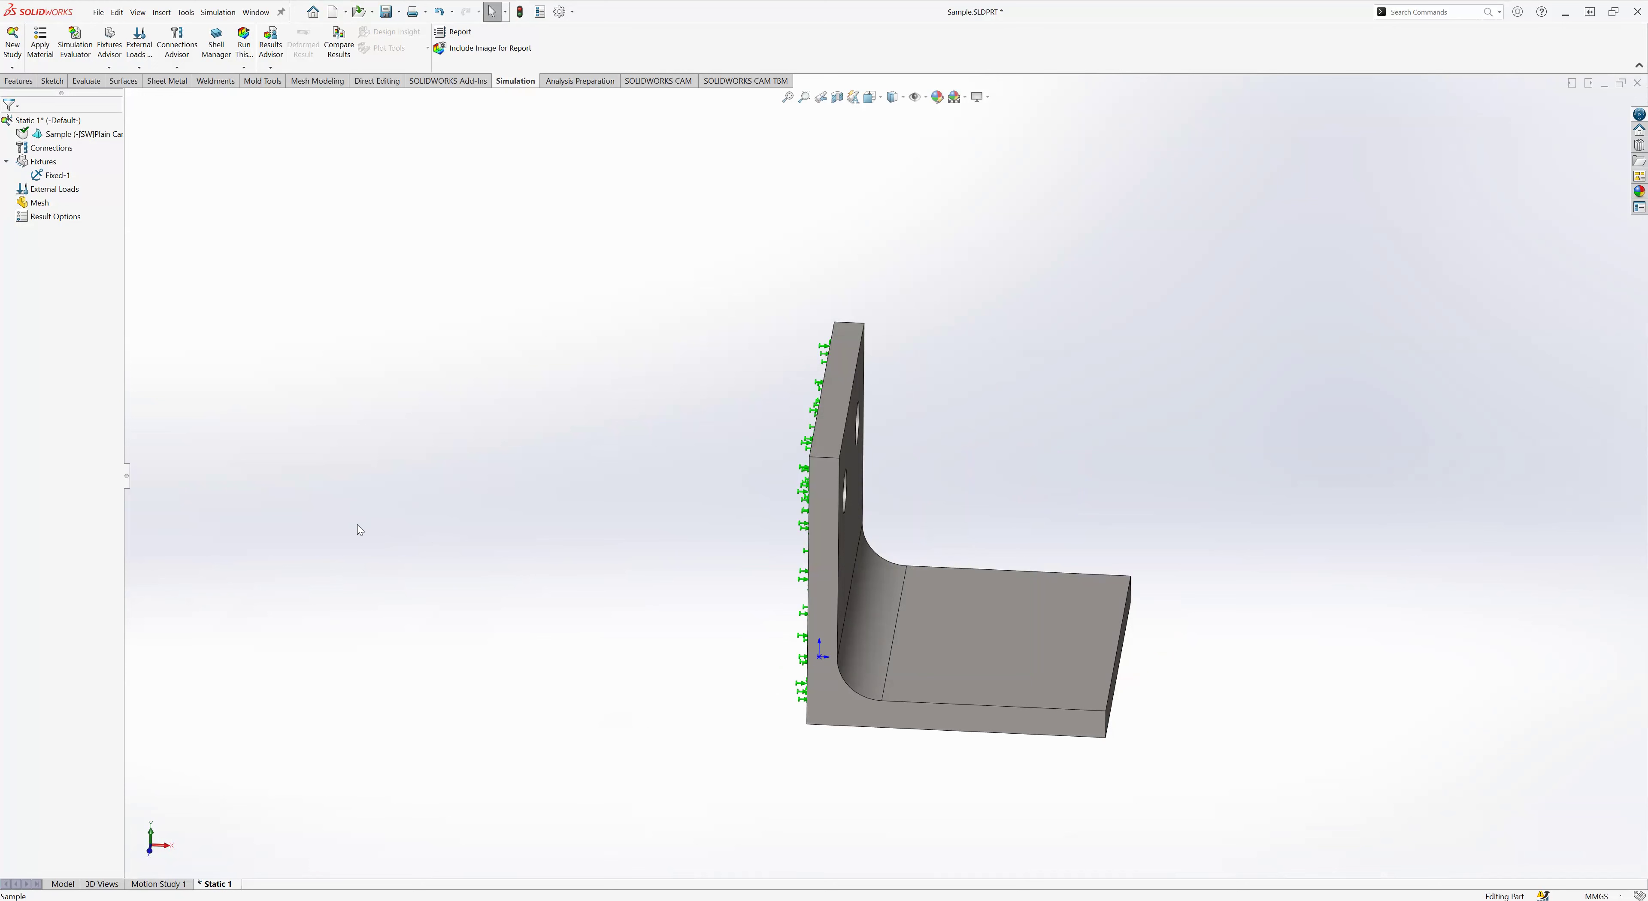
- Start a normal Force external load and select the narrow end face at the free end of the horizontal plate
{"action": "left_click", "coordinate": [7, 161]}
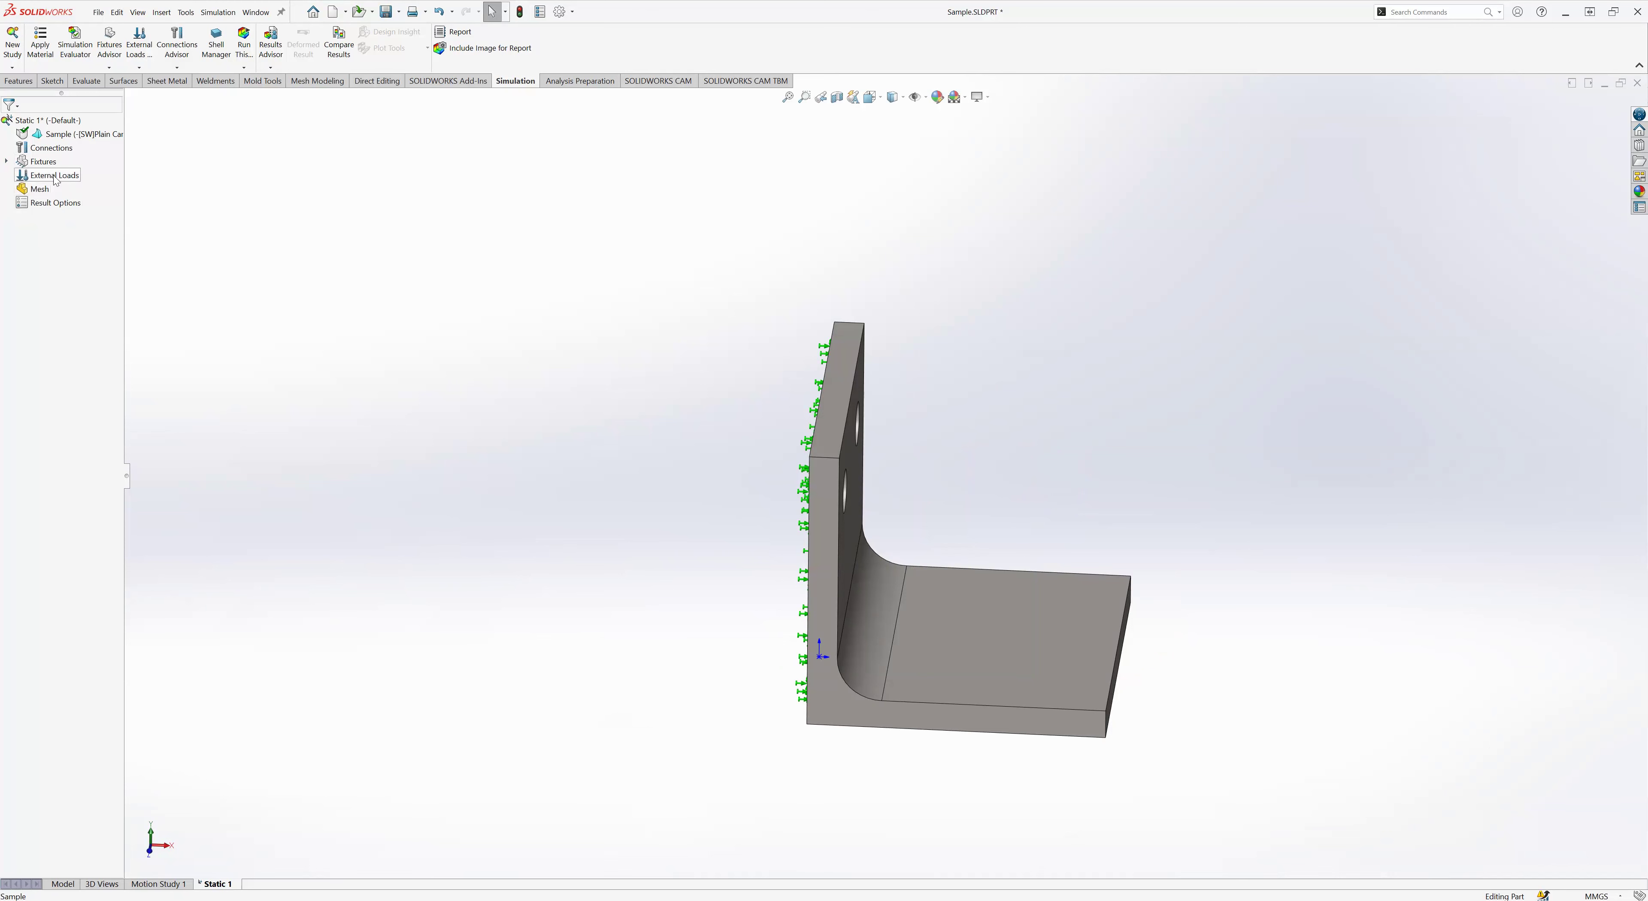
{"action": "right_click", "coordinate": [55, 177]}
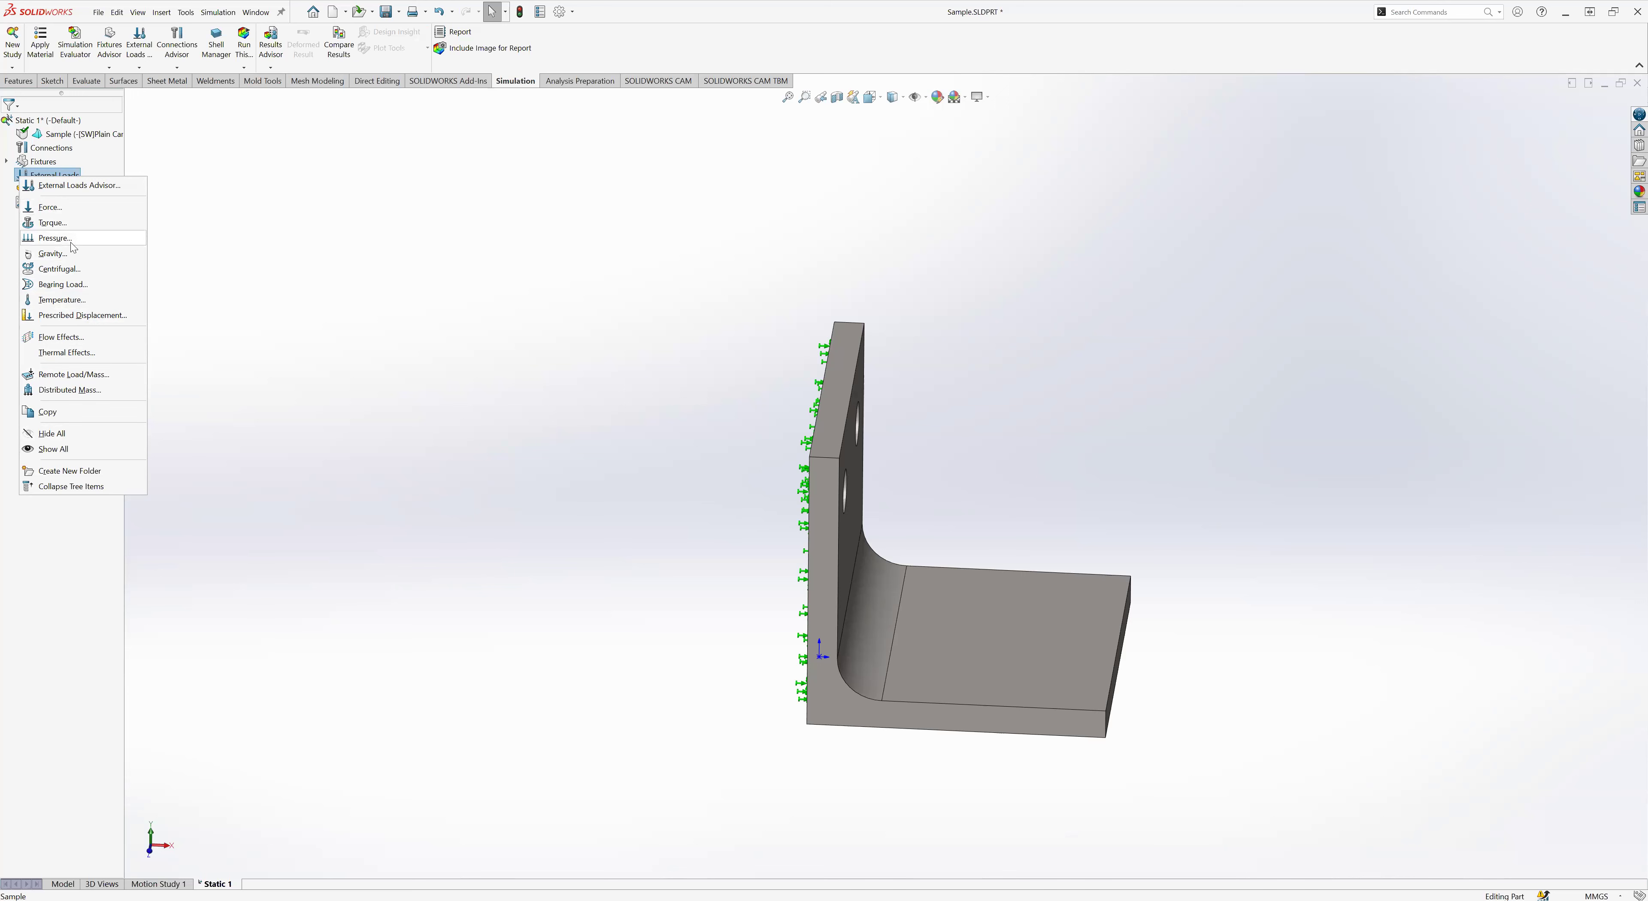
{"action": "left_click", "coordinate": [51, 207]}
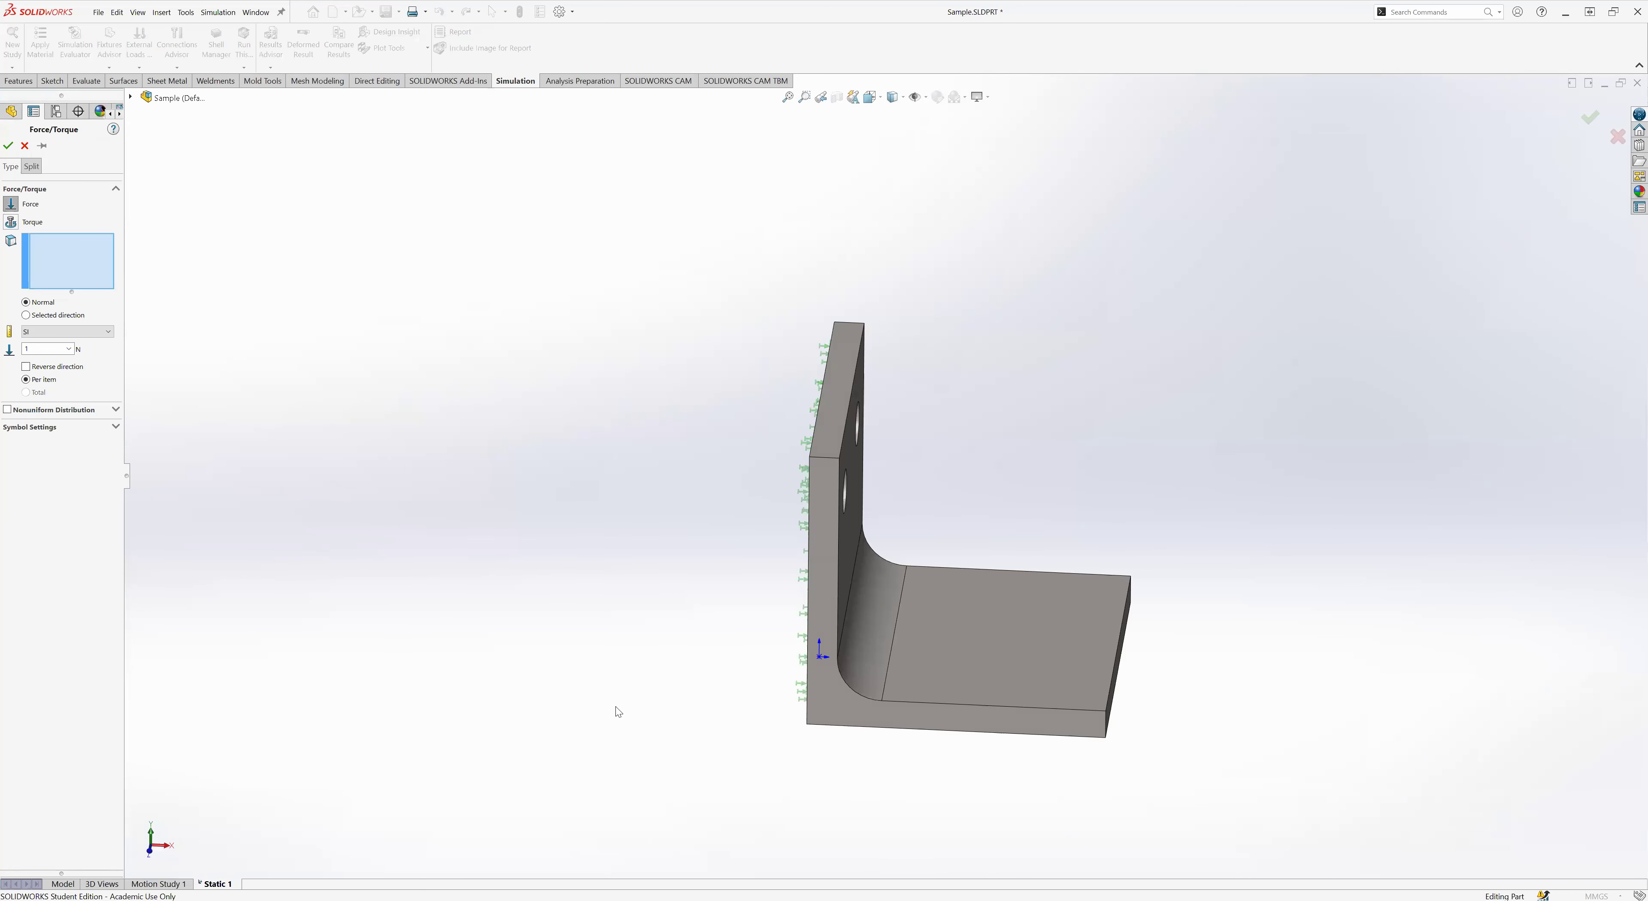
{"action": "mouse_move", "coordinate": [666, 537]}
{"action": "middle_mouse_down"}
{"action": "mouse_move", "coordinate": [687, 516]}
{"action": "mouse_move", "coordinate": [725, 537]}
{"action": "mouse_move", "coordinate": [736, 525]}
{"action": "mouse_move", "coordinate": [693, 532]}
{"action": "middle_mouse_up"}
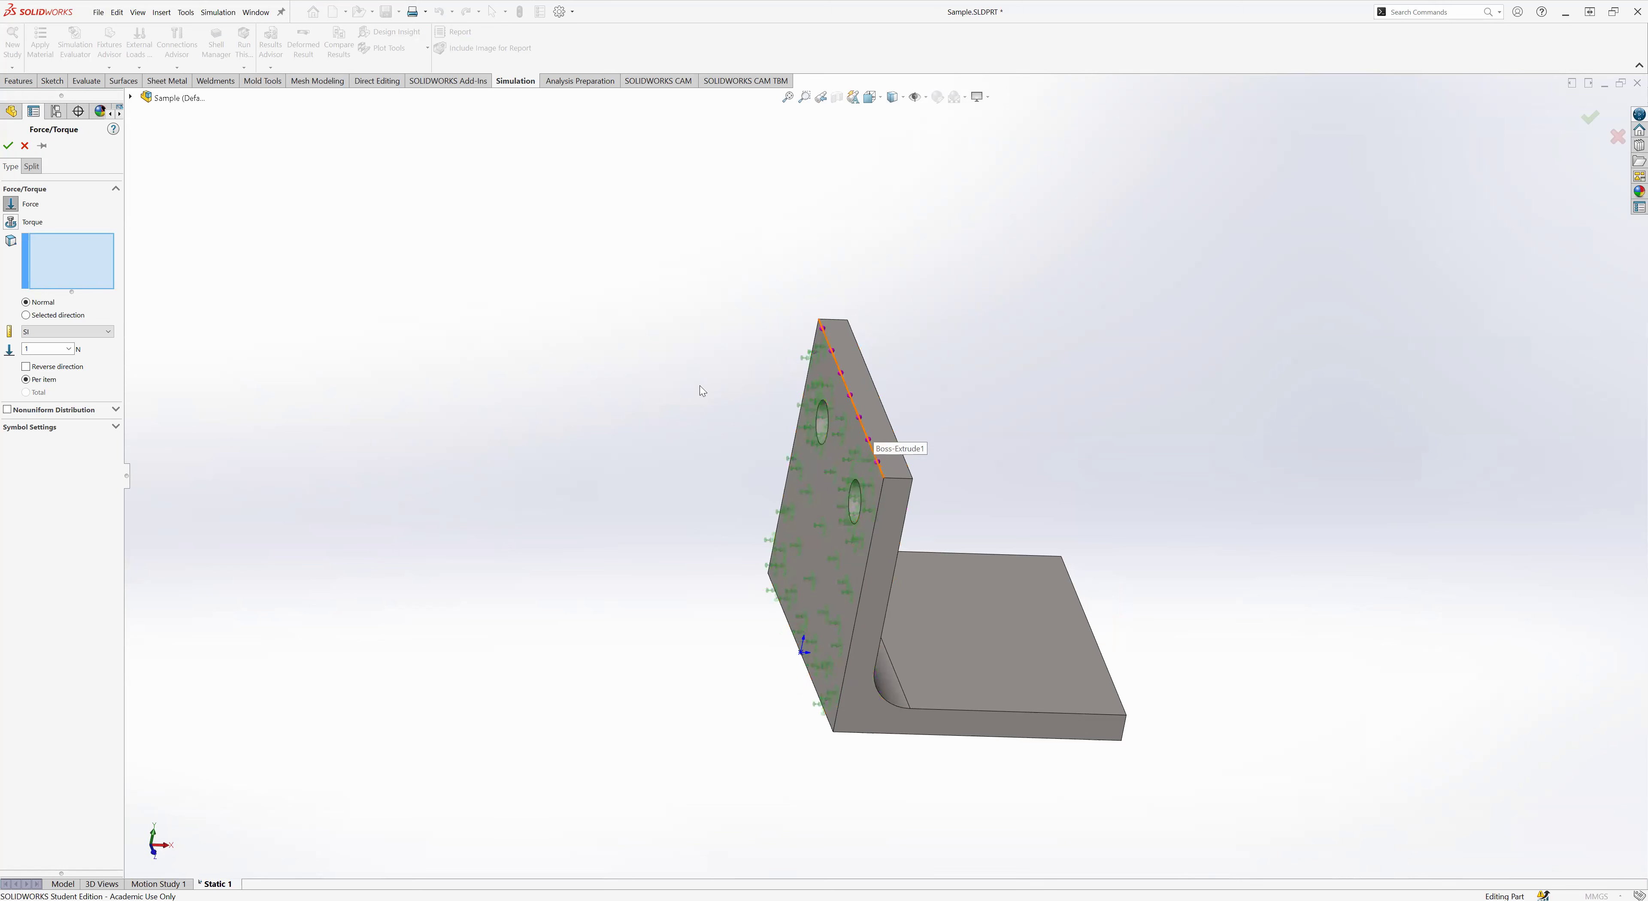
{"action": "middle_click_drag", "start_coordinate": [613, 640], "coordinate": [588, 606]}
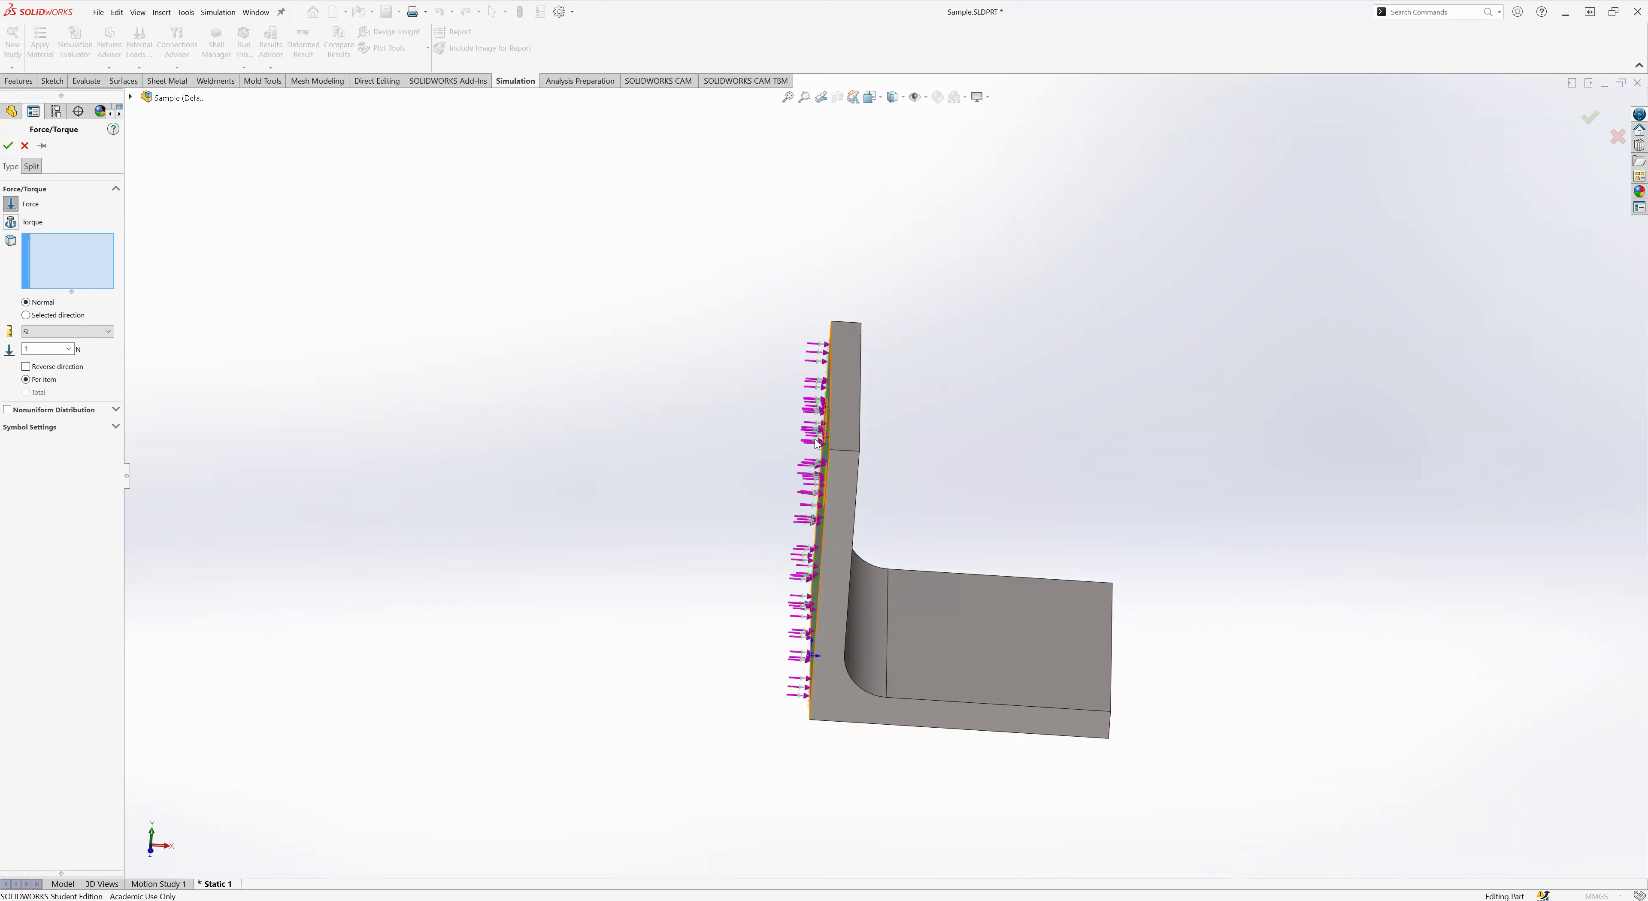
{"action": "middle_click_drag", "start_coordinate": [699, 542], "coordinate": [737, 567]}
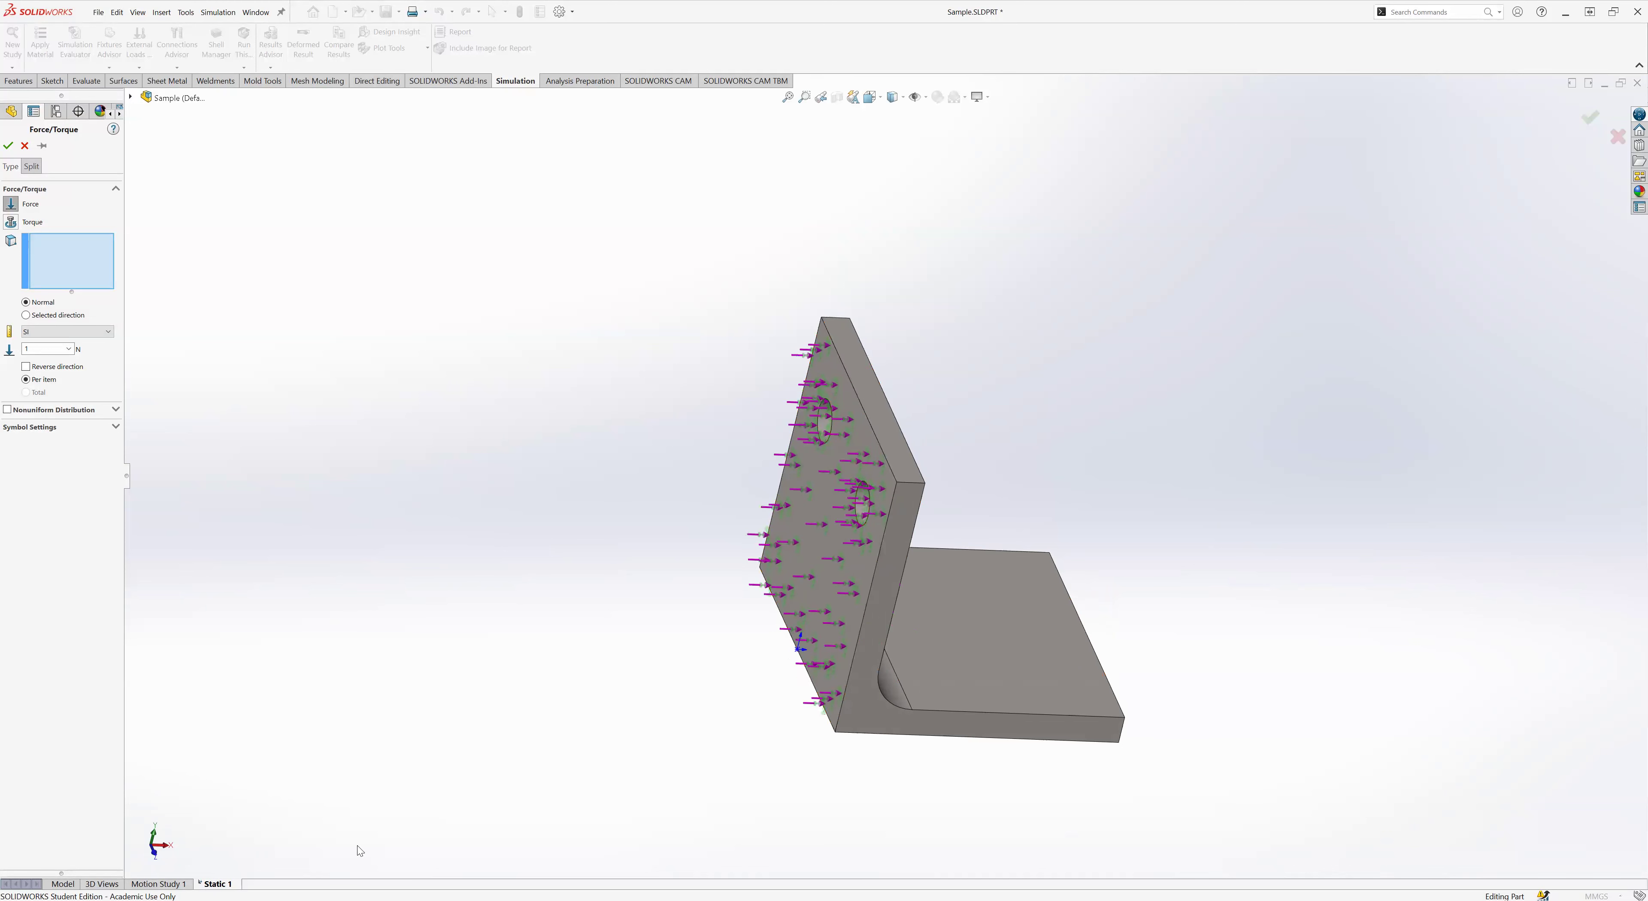
{"action": "scroll", "coordinate": [601, 591], "scroll_direction": "up", "scroll_amount": 1}
{"action": "middle_click_drag", "start_coordinate": [585, 589], "coordinate": [447, 562]}
{"action": "scroll", "coordinate": [441, 561], "scroll_direction": "up", "scroll_amount": 1}
{"action": "middle_click_drag", "start_coordinate": [831, 669], "coordinate": [858, 581]}
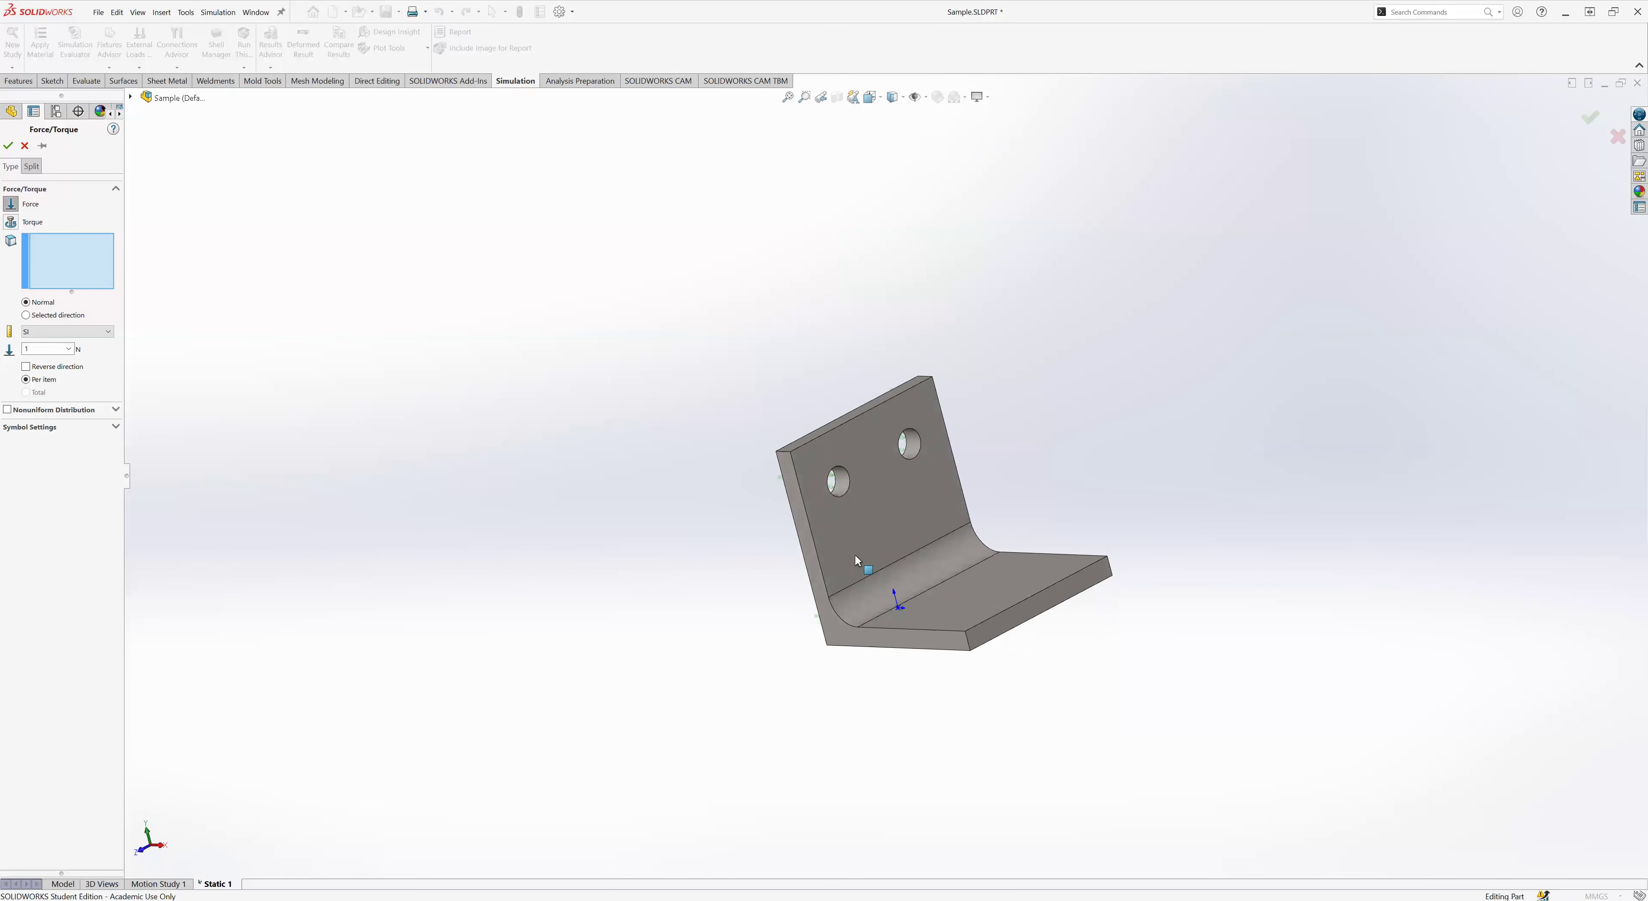
{"action": "left_click", "coordinate": [1011, 622]}
{"action": "middle_click_drag", "start_coordinate": [699, 691], "coordinate": [717, 714]}
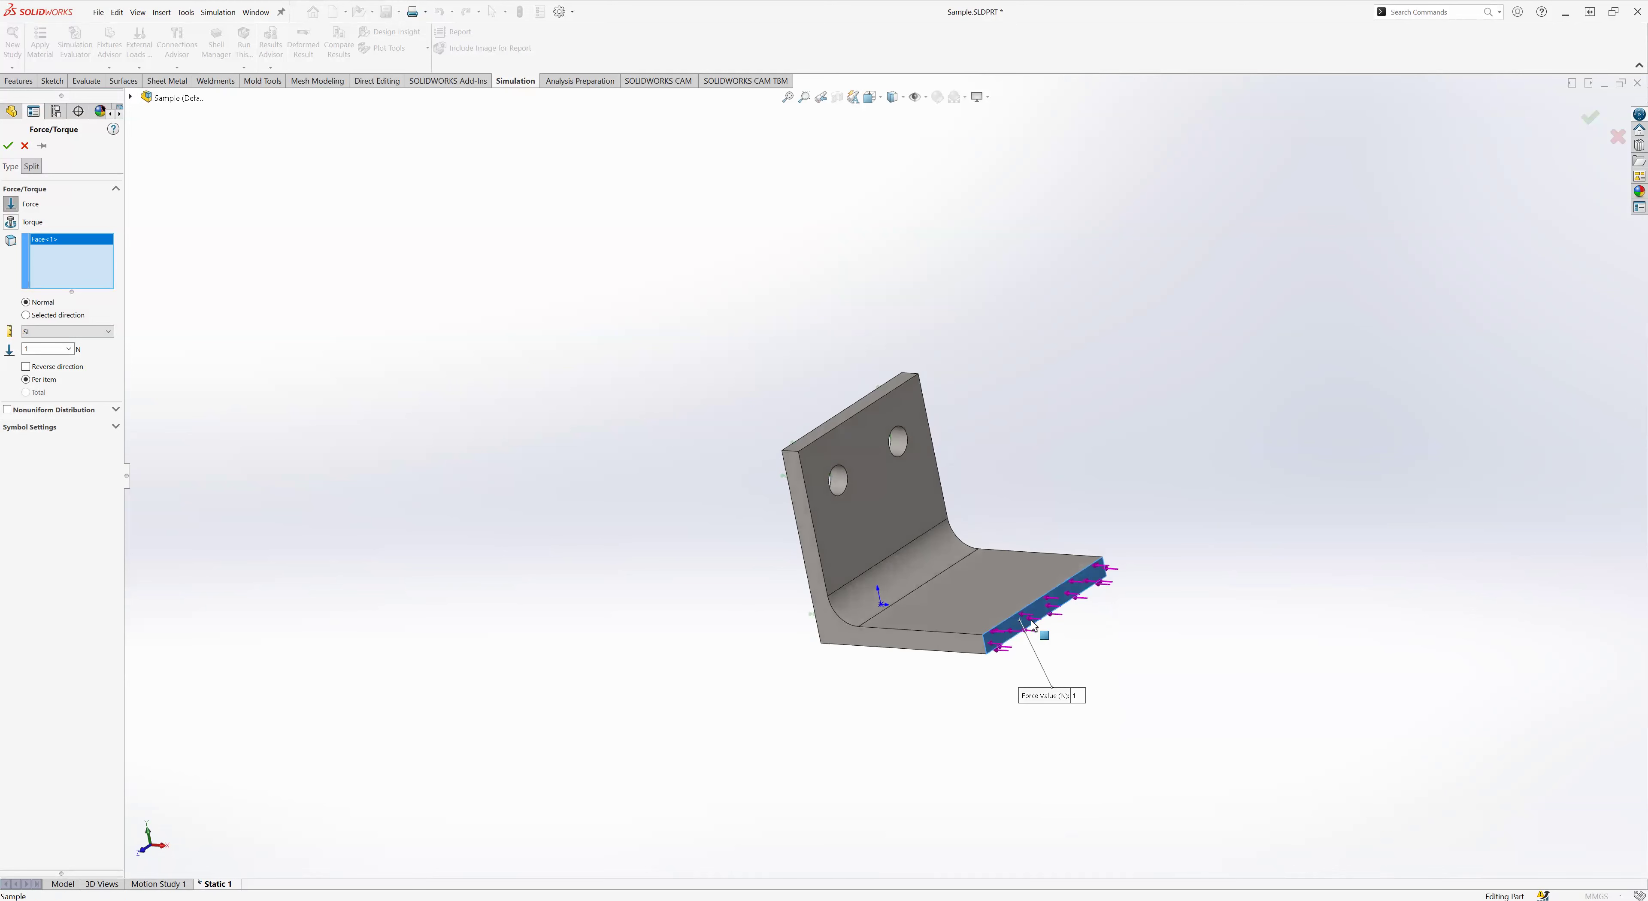
- Set the normal force on the horizontal plate's end face to 1000 N, keeping SI units
{"action": "scroll", "coordinate": [1040, 631], "scroll_direction": "down", "scroll_amount": 4}
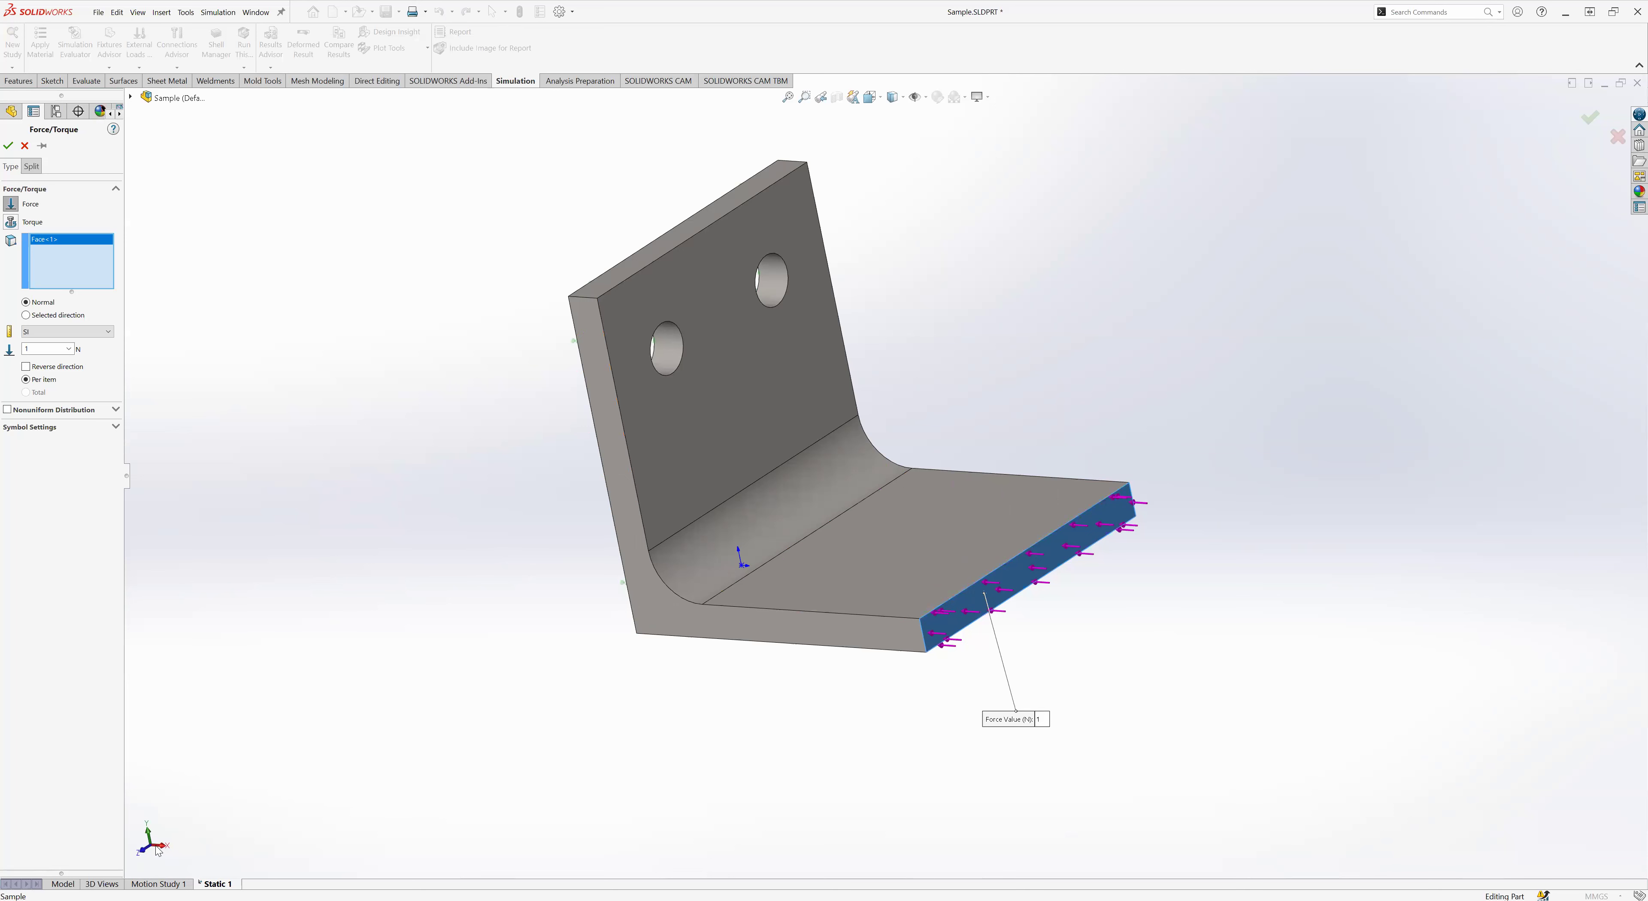
{"action": "double_click", "coordinate": [45, 348]}
{"action": "key", "text": "Return"}
{"action": "left_click", "coordinate": [70, 333]}
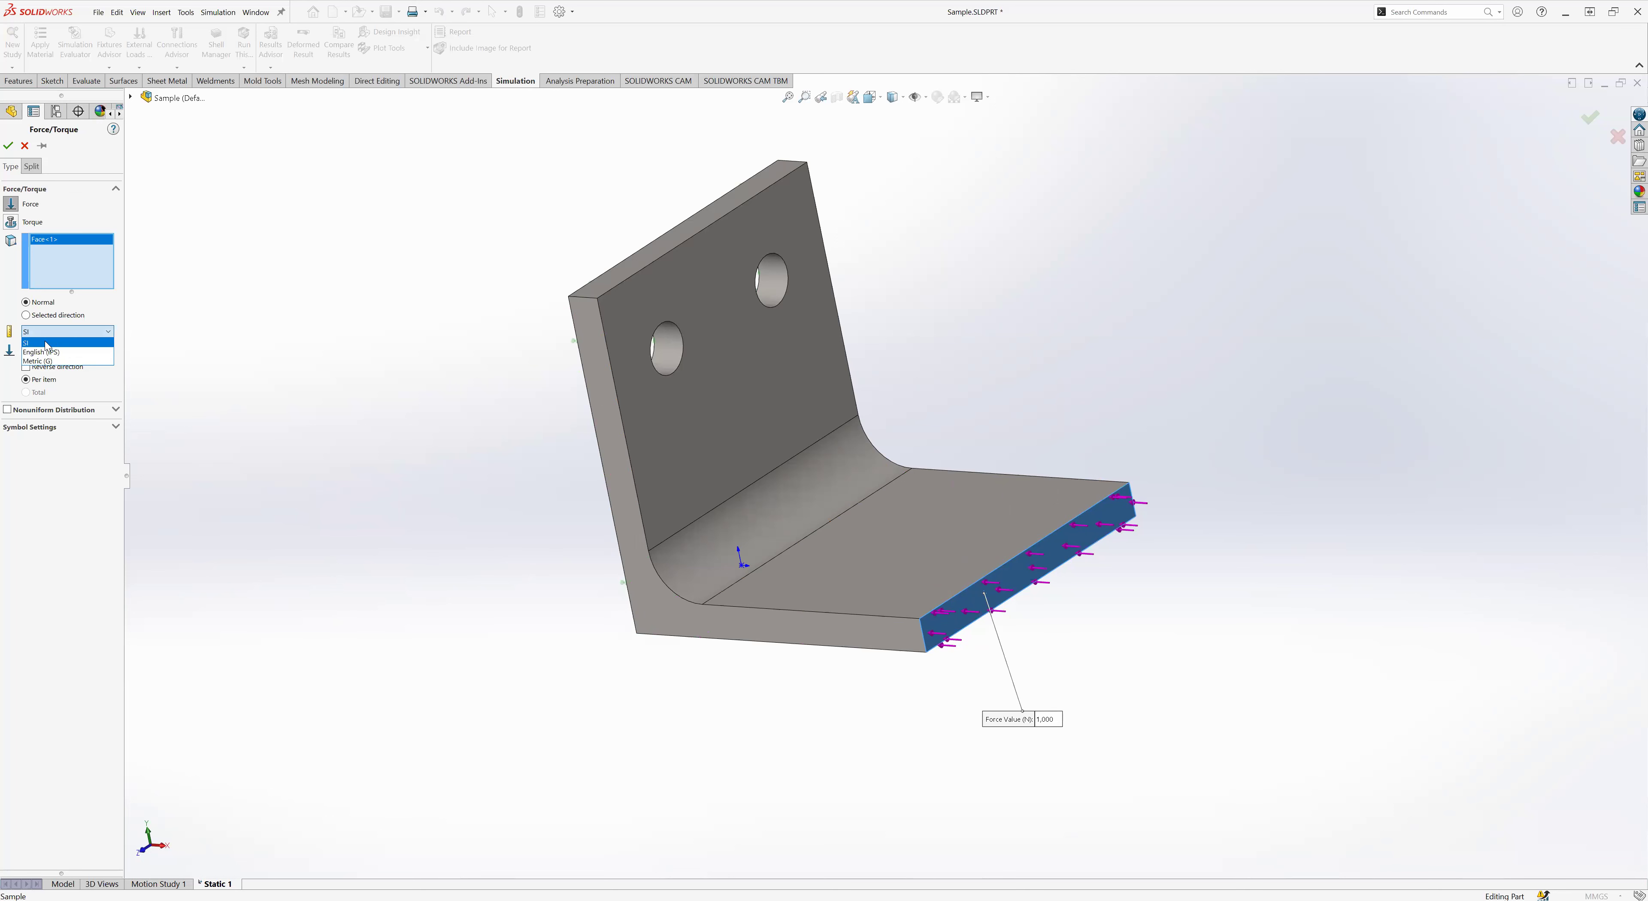
{"action": "left_click", "coordinate": [53, 332]}
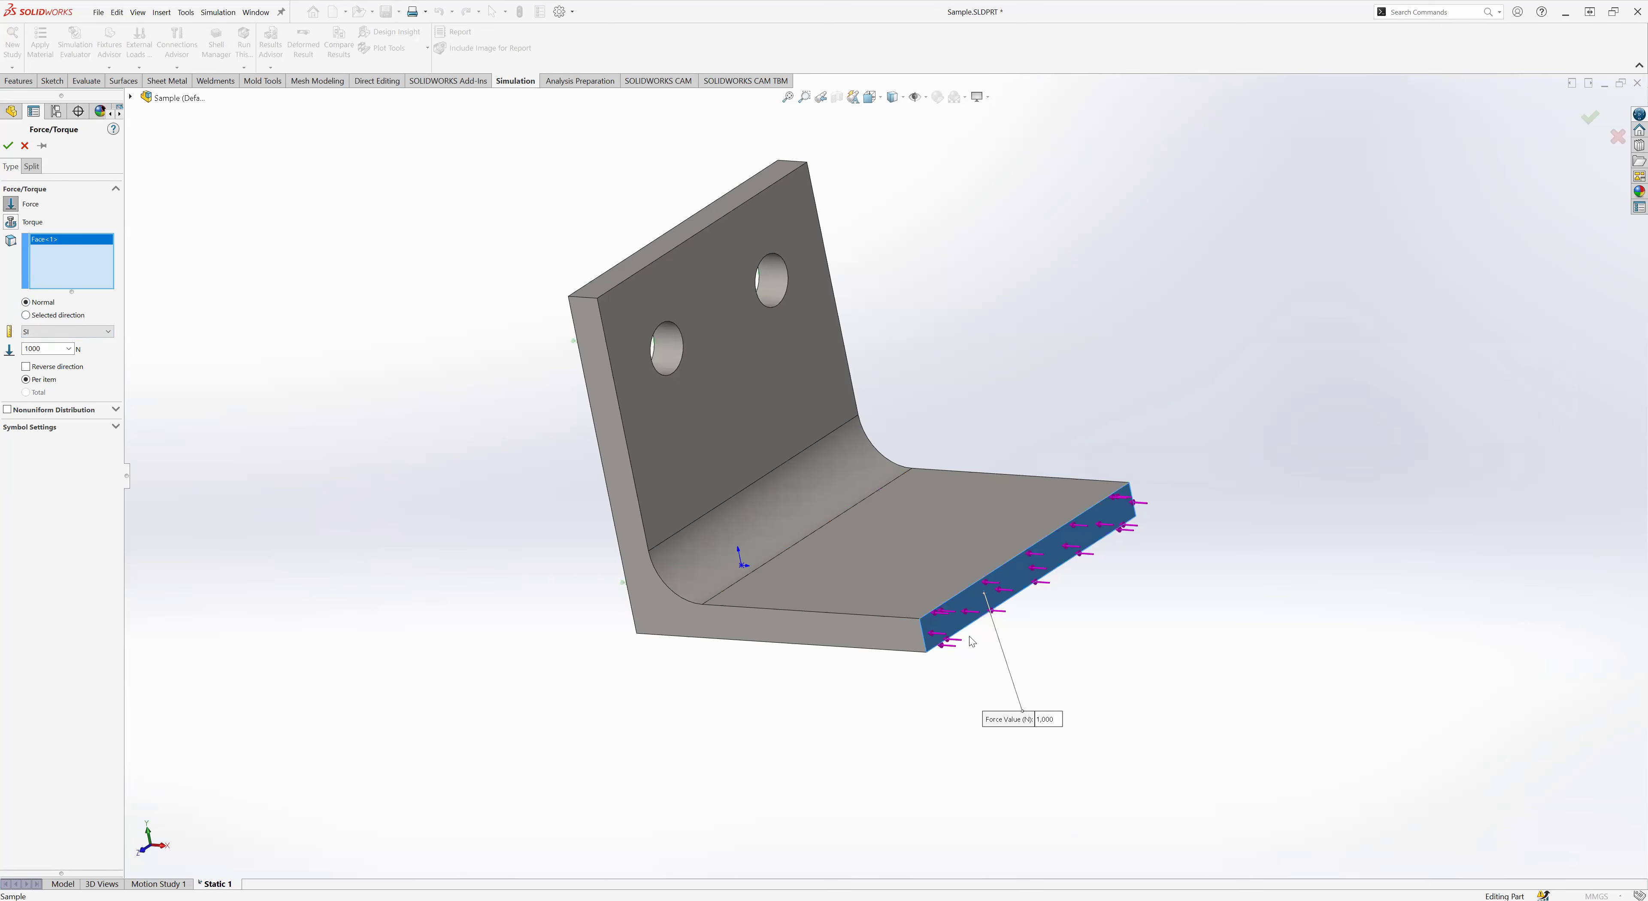
- Reverse the normal force direction on the end face and switch the reversal off again
{"action": "left_click", "coordinate": [867, 598]}
{"action": "left_click", "coordinate": [26, 367]}
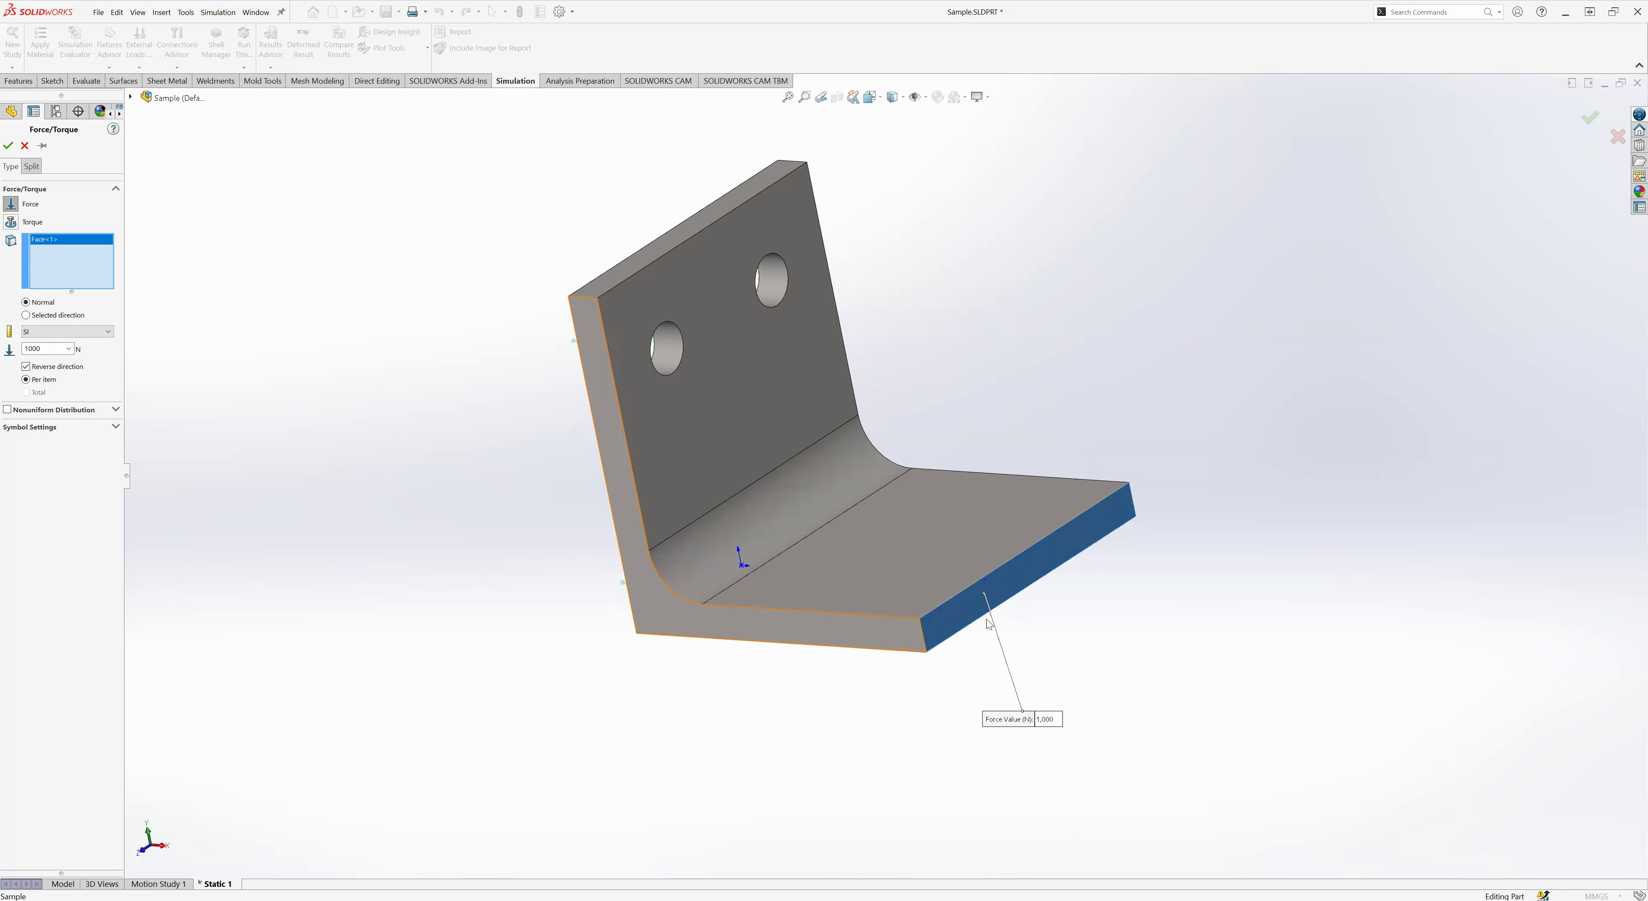
{"action": "left_click", "coordinate": [26, 368]}
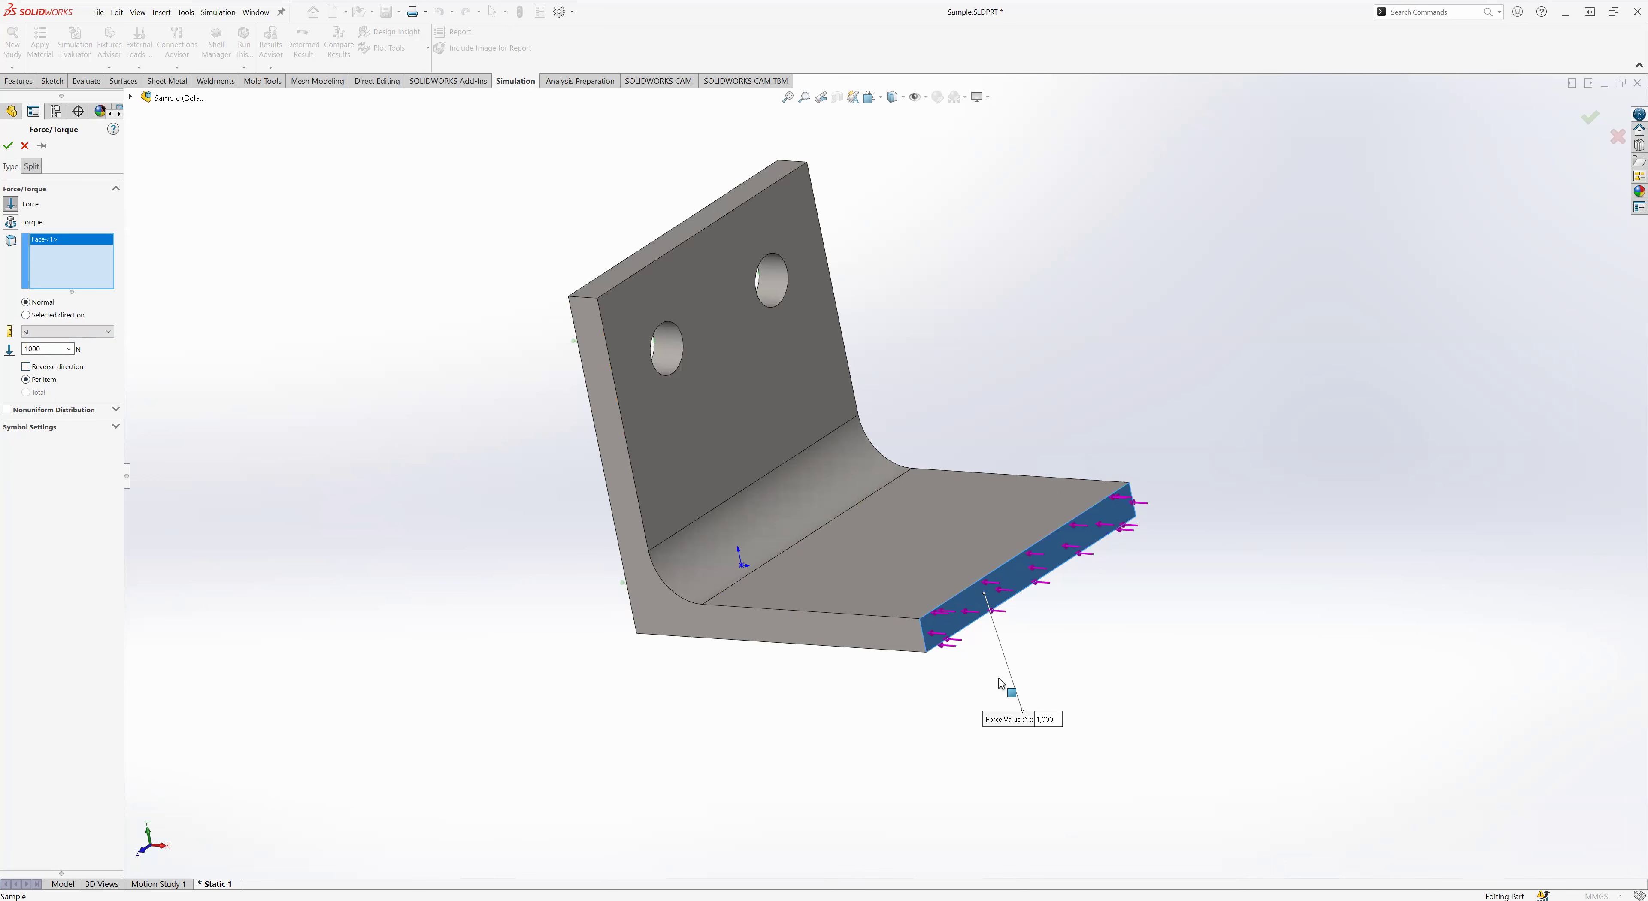
- Switch the force to a selected direction referenced to the horizontal plate's upper face, with only the component normal to the plane active
{"action": "left_click", "coordinate": [26, 314]}
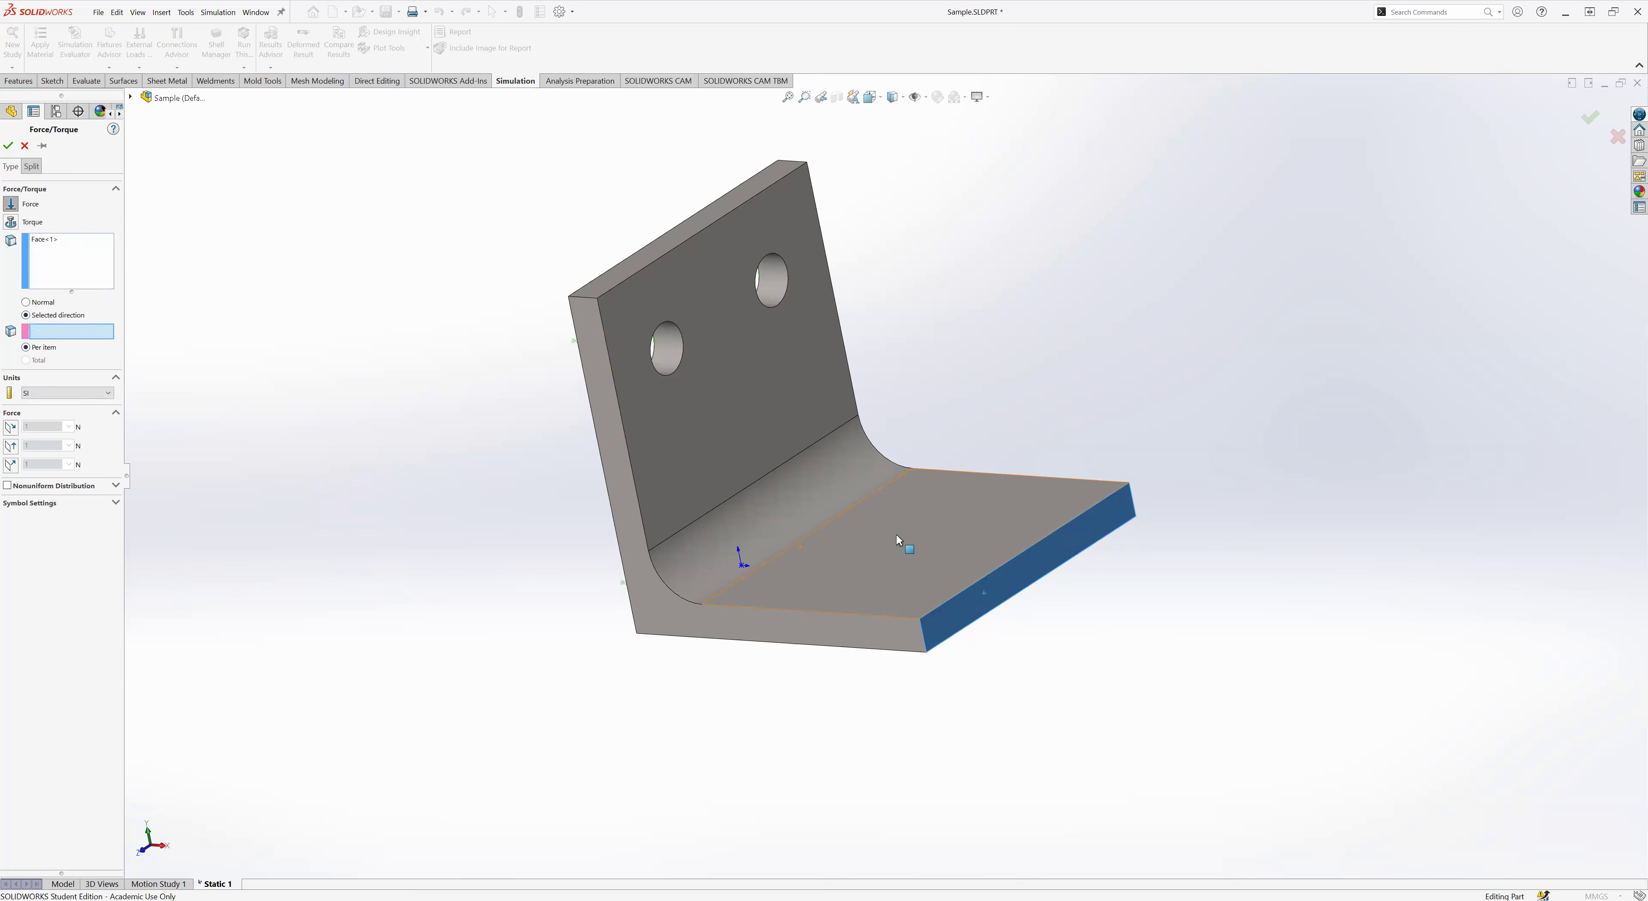
{"action": "left_click", "coordinate": [907, 538]}
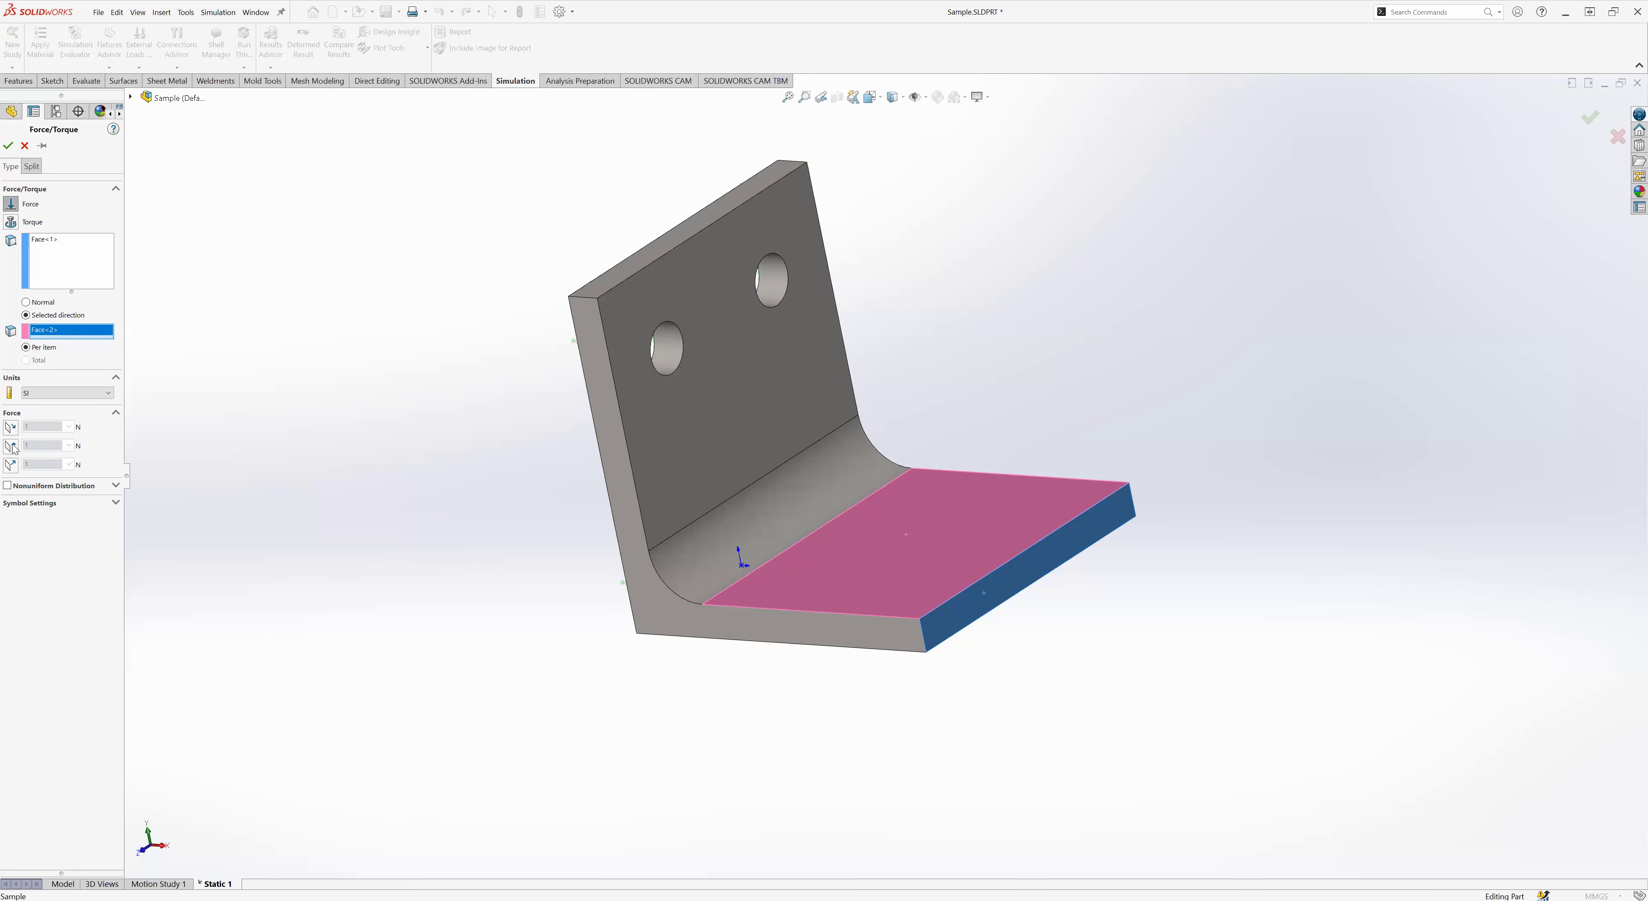
{"action": "left_click", "coordinate": [11, 427]}
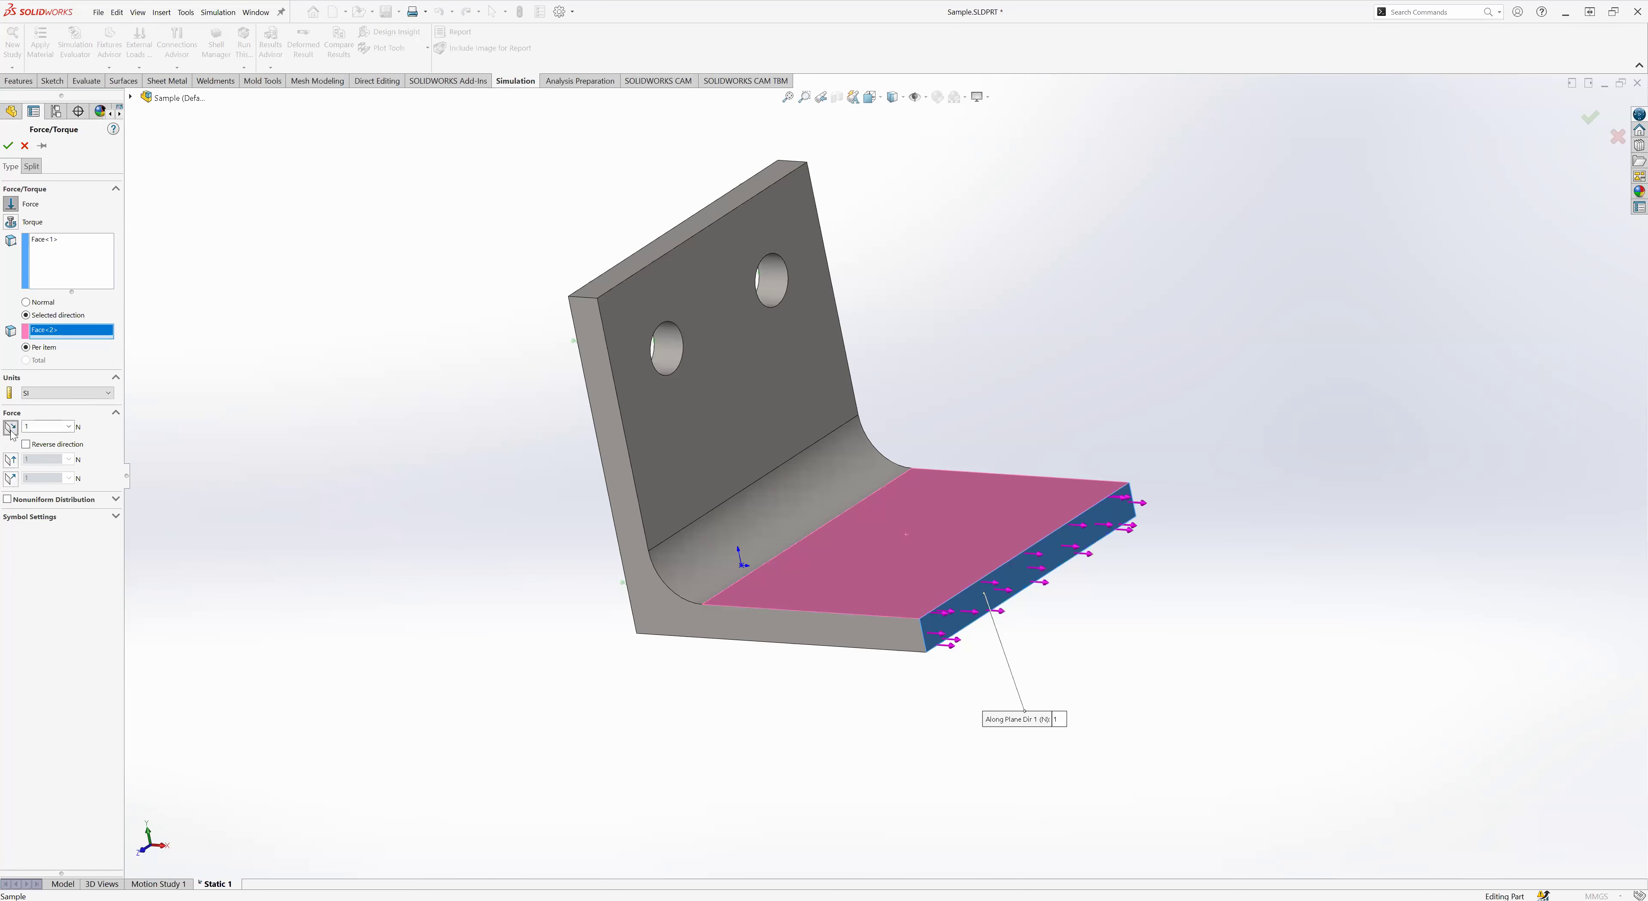
{"action": "left_click", "coordinate": [11, 446]}
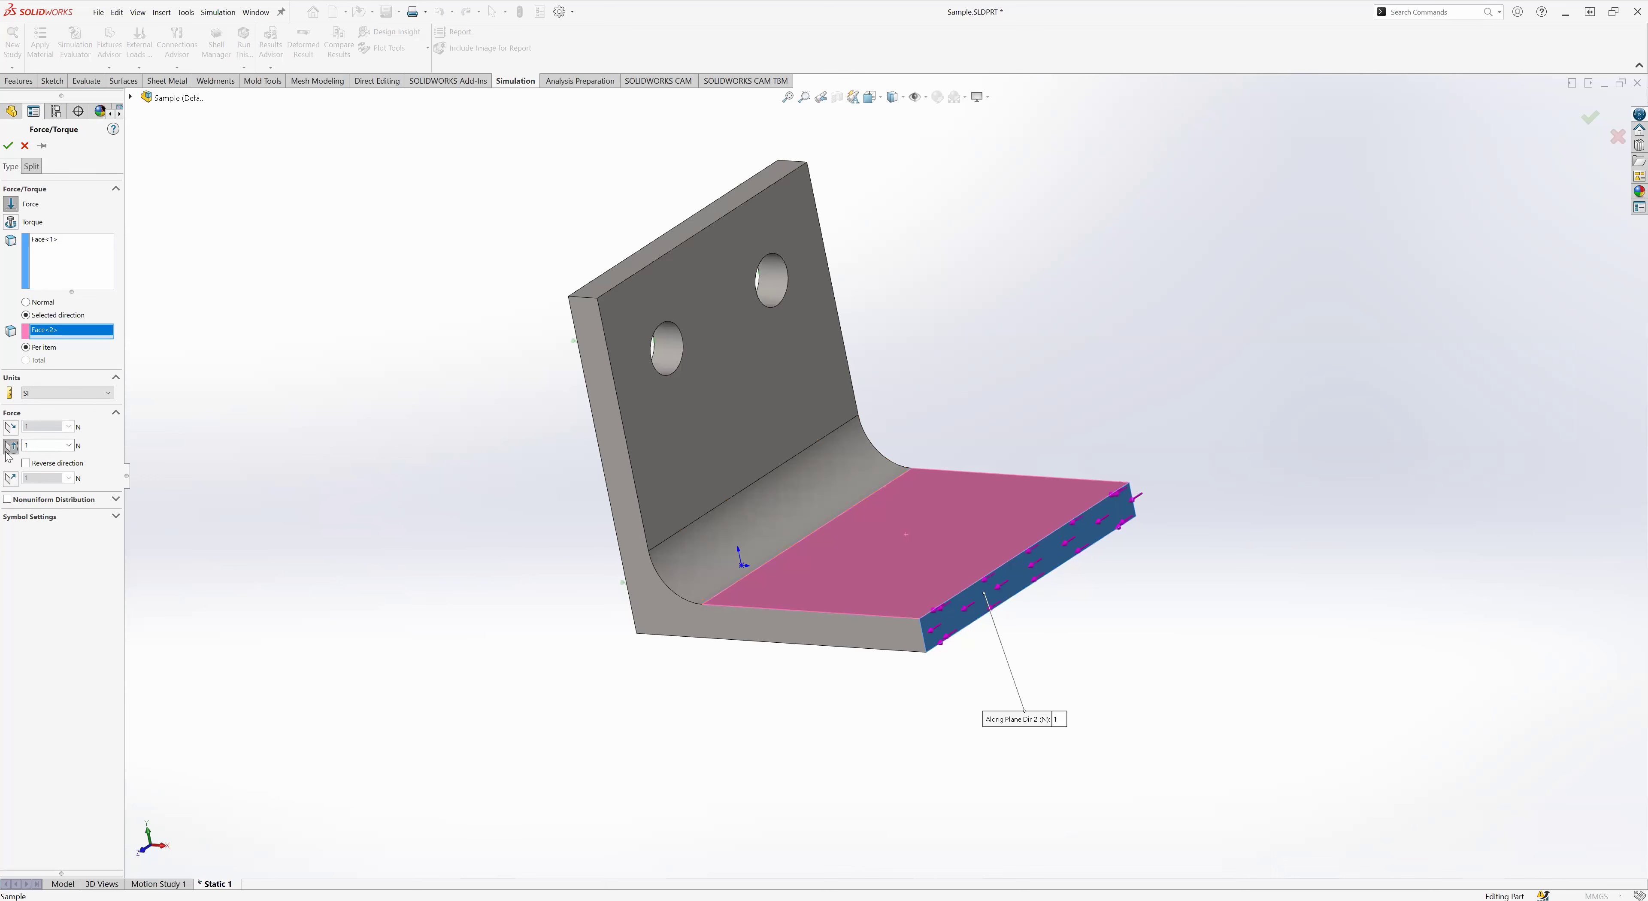
{"action": "left_click", "coordinate": [7, 451]}
{"action": "left_click", "coordinate": [14, 461]}
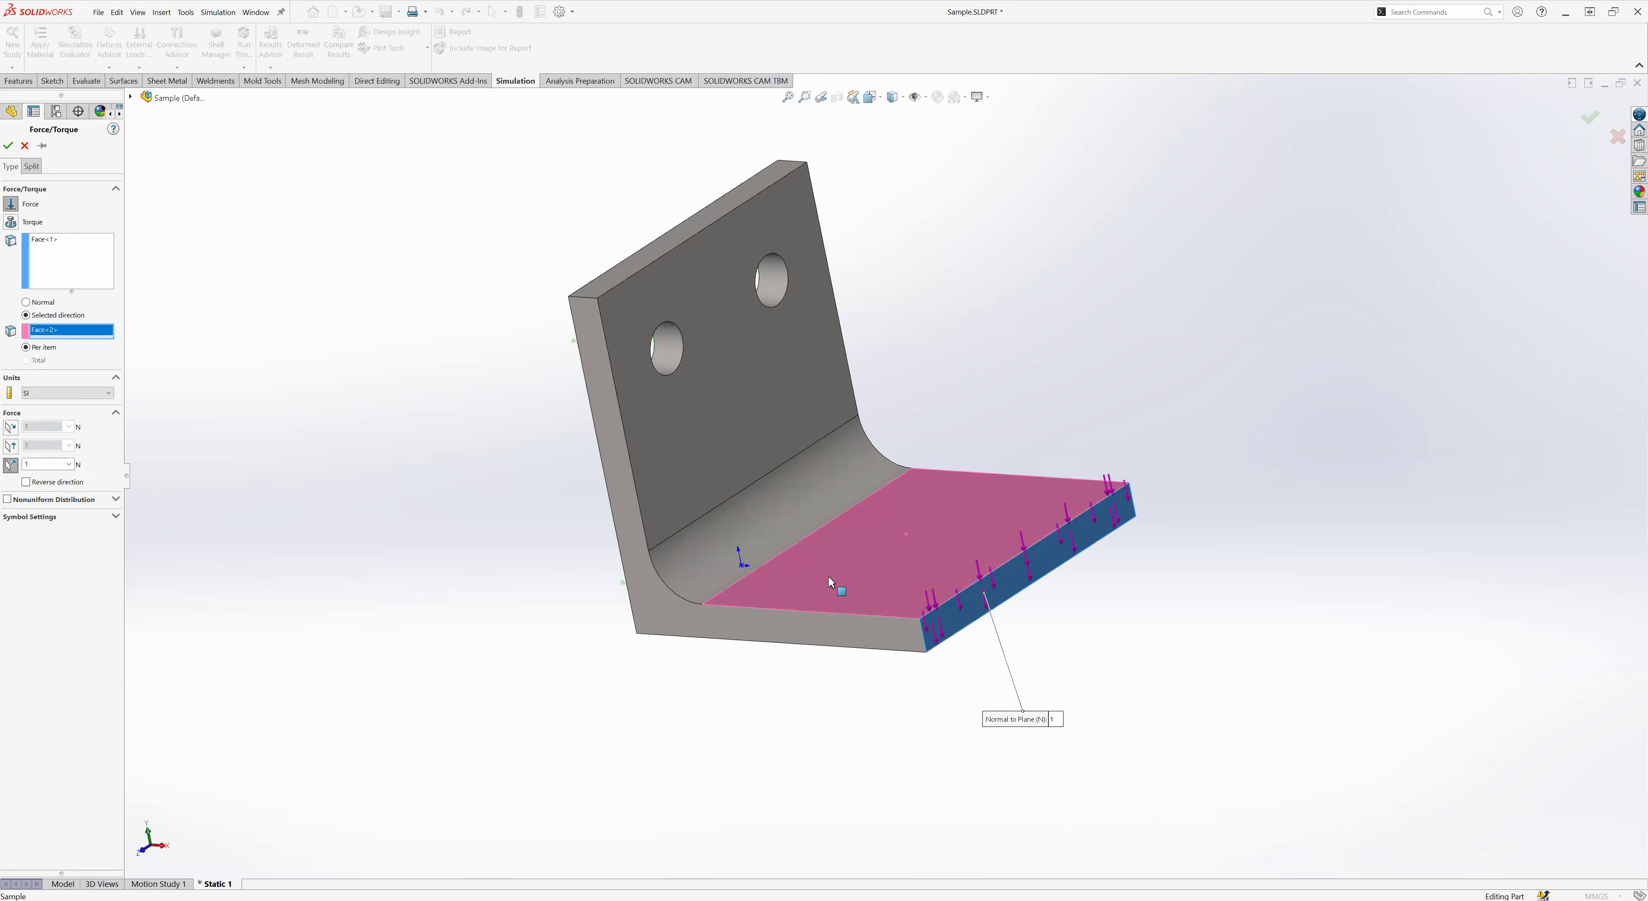
- Set the force component normal to the plane to 1000 N and apply the load
{"action": "middle_click_drag", "start_coordinate": [829, 586], "coordinate": [858, 546]}
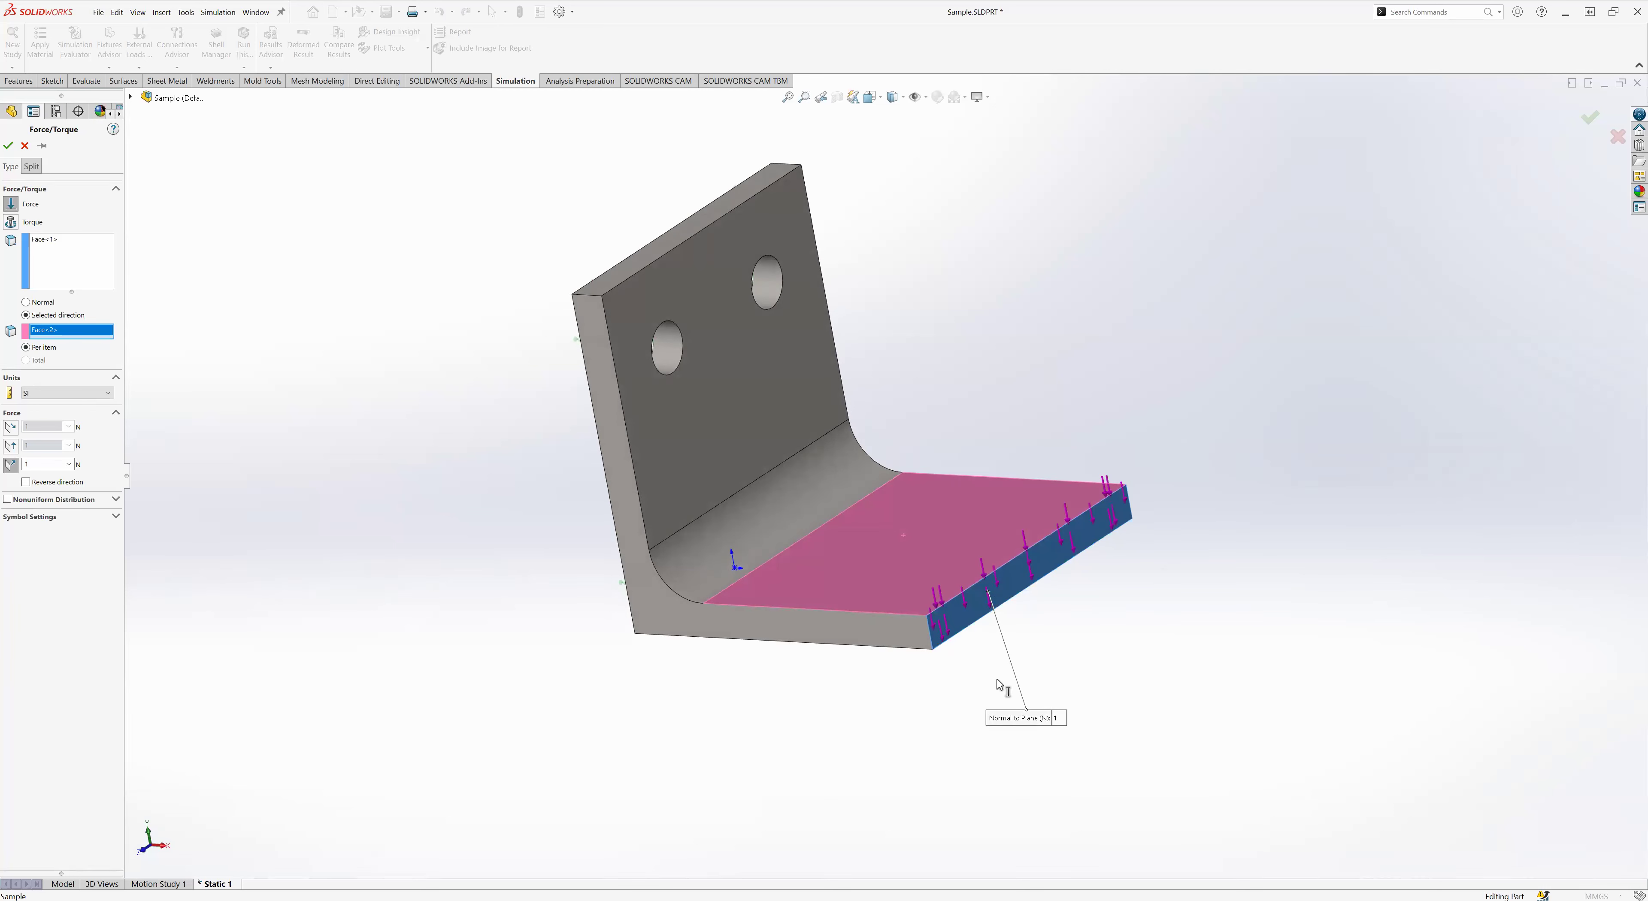
{"action": "left_click", "coordinate": [45, 470]}
{"action": "left_click", "coordinate": [8, 146]}
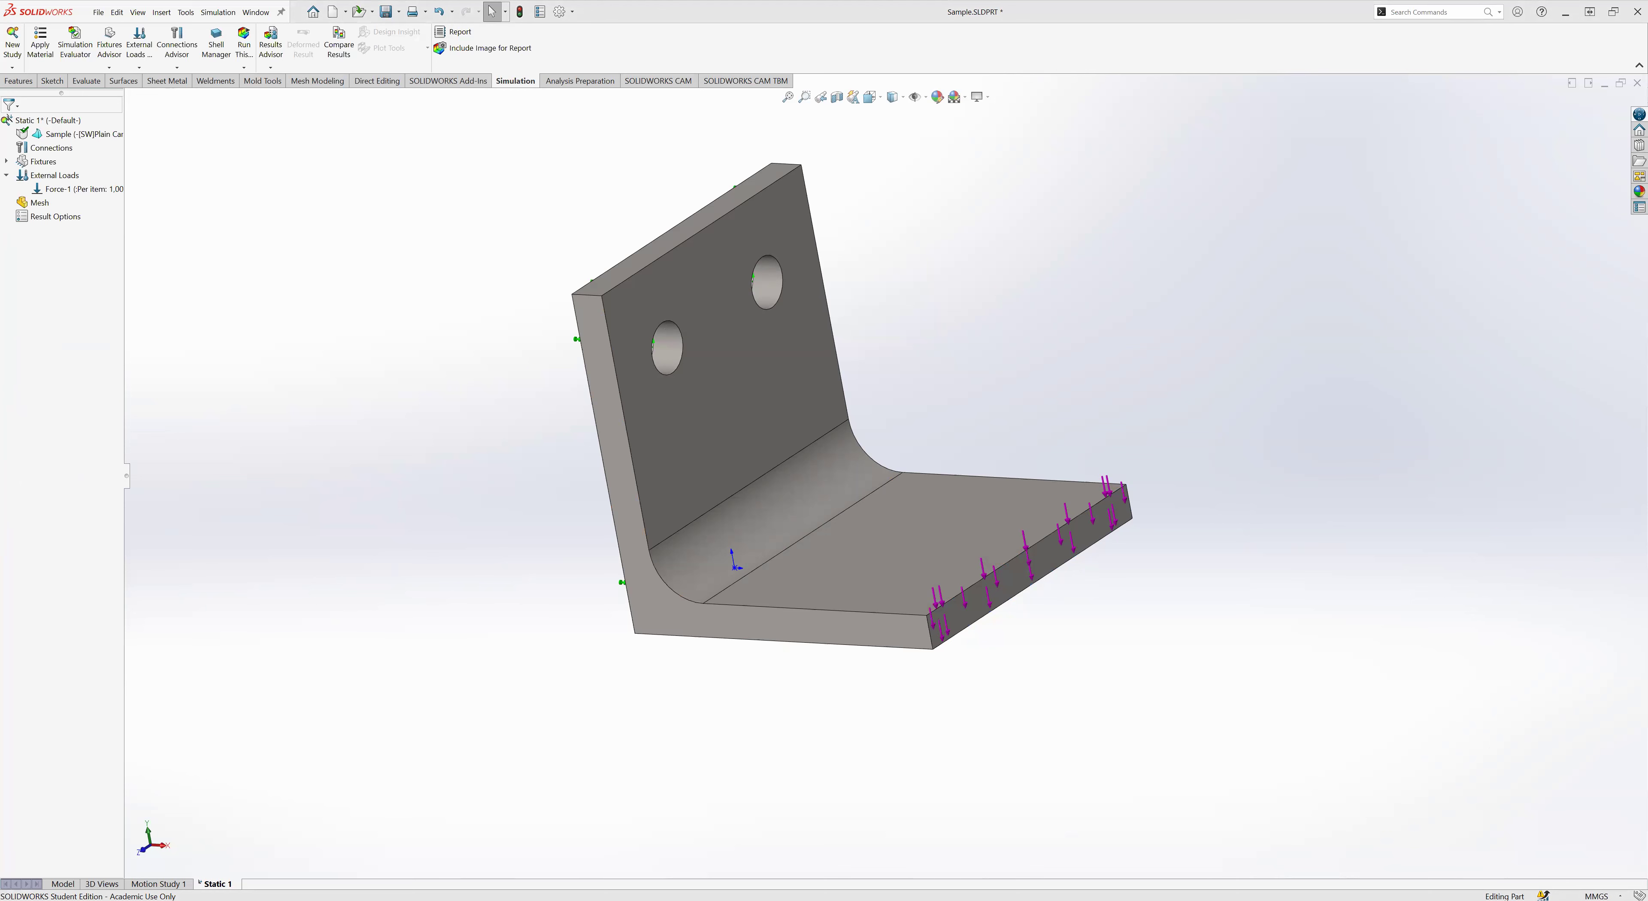
- Preview a pressure load normal to the upper face of the horizontal plate and cancel it
{"action": "right_click", "coordinate": [96, 189]}
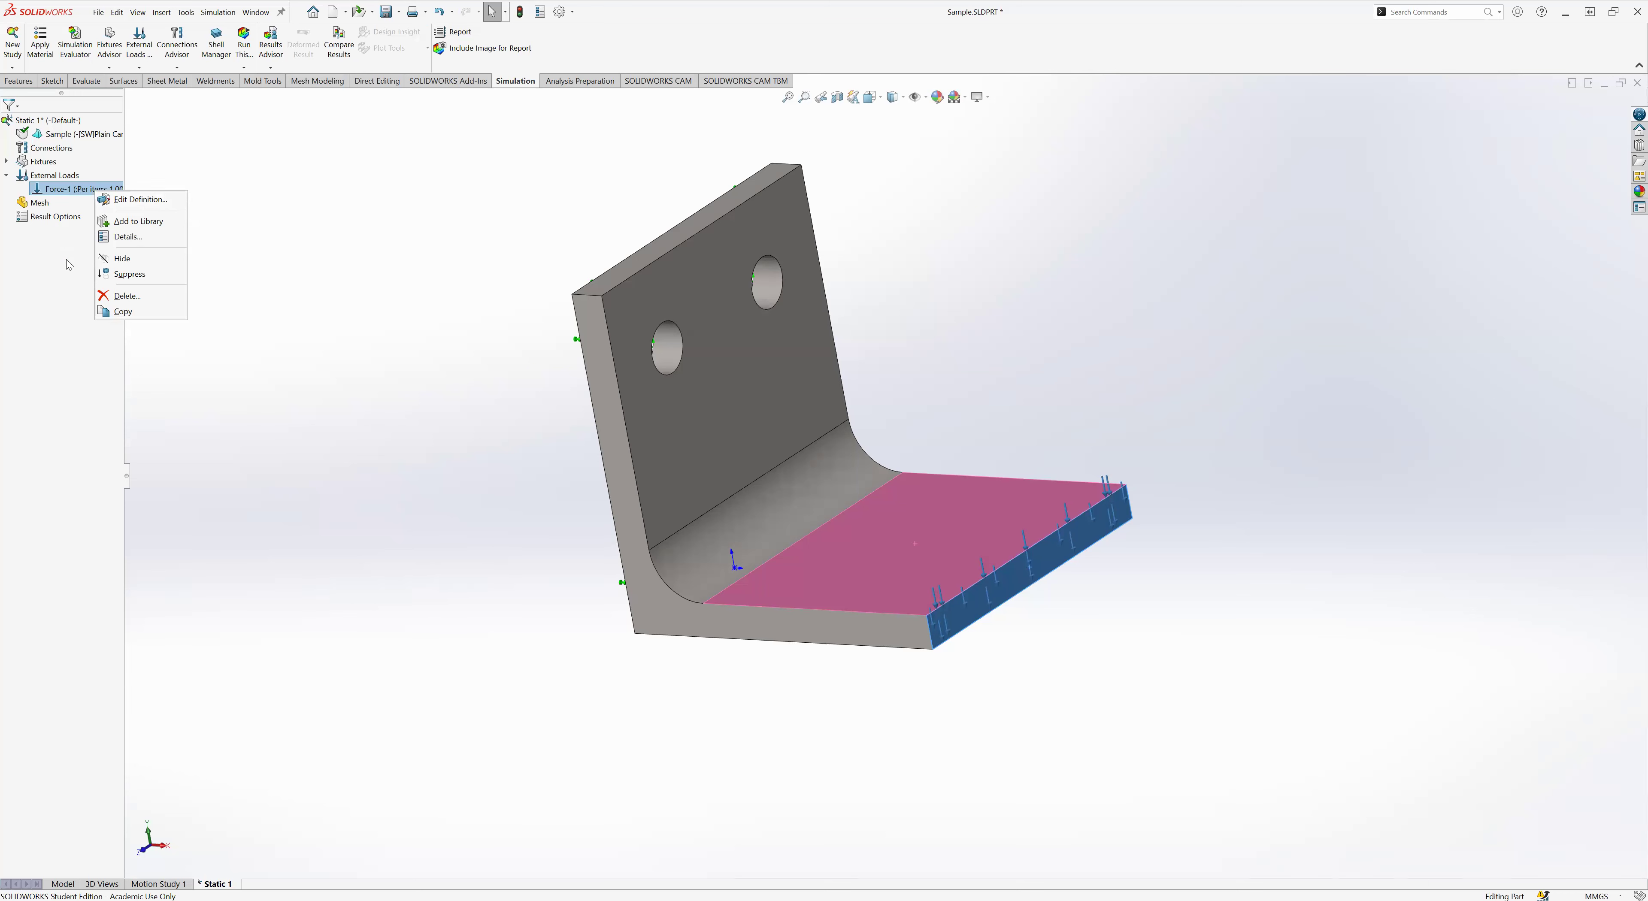
{"action": "left_click", "coordinate": [61, 174]}
{"action": "right_click", "coordinate": [61, 175]}
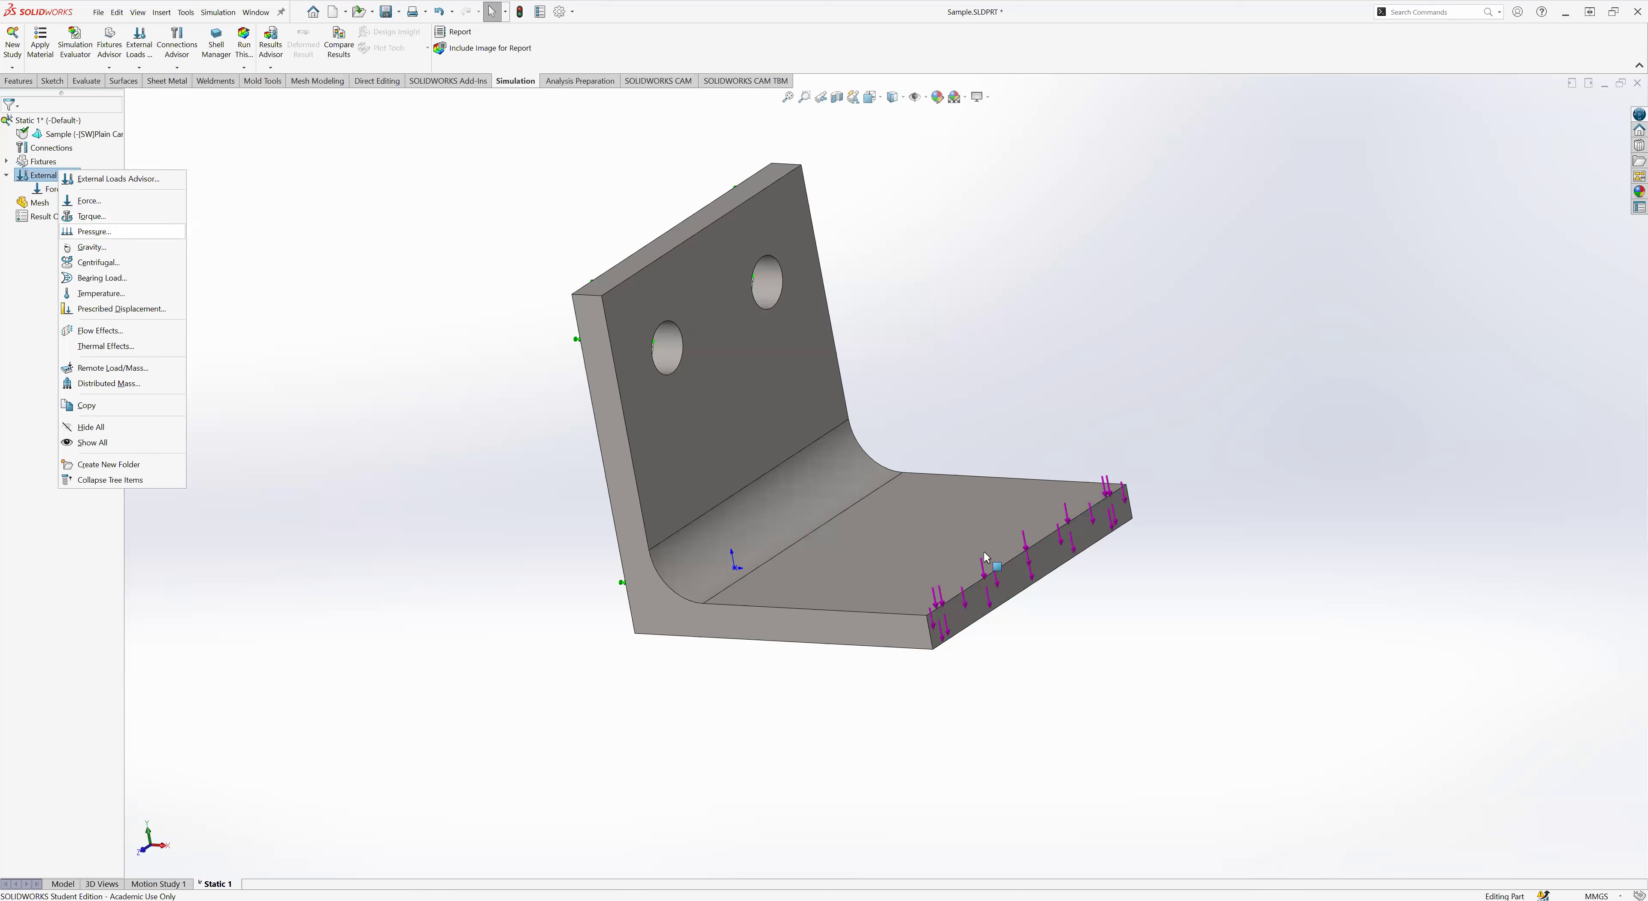
{"action": "left_click", "coordinate": [893, 526]}
{"action": "middle_click_drag", "start_coordinate": [419, 444], "coordinate": [416, 519]}
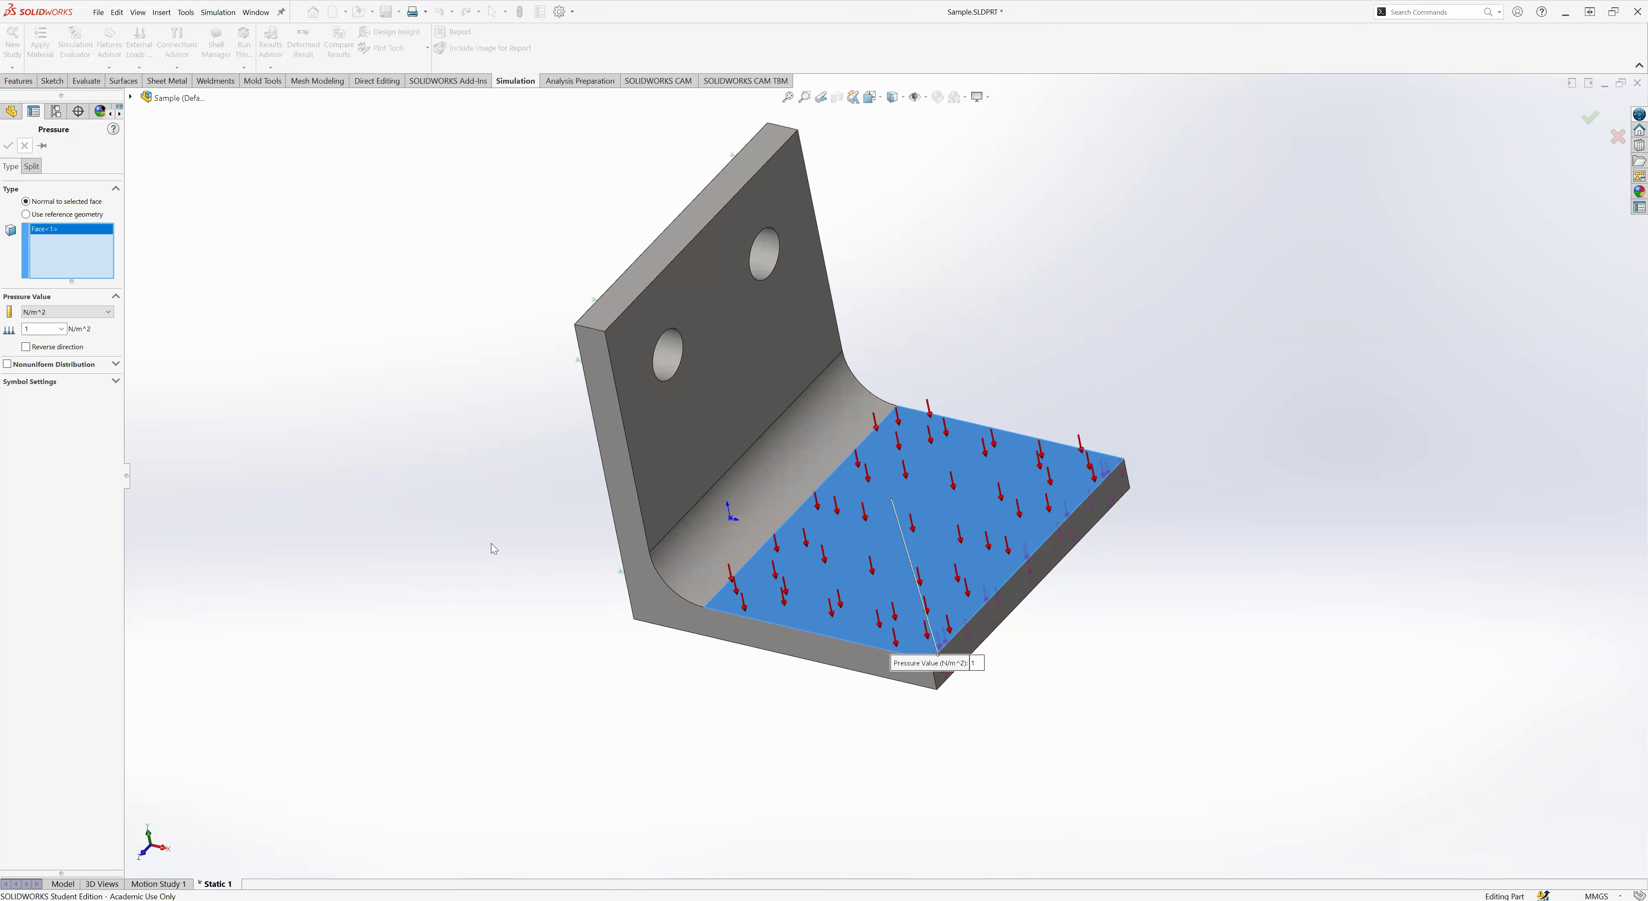
{"action": "key", "text": "Escape"}
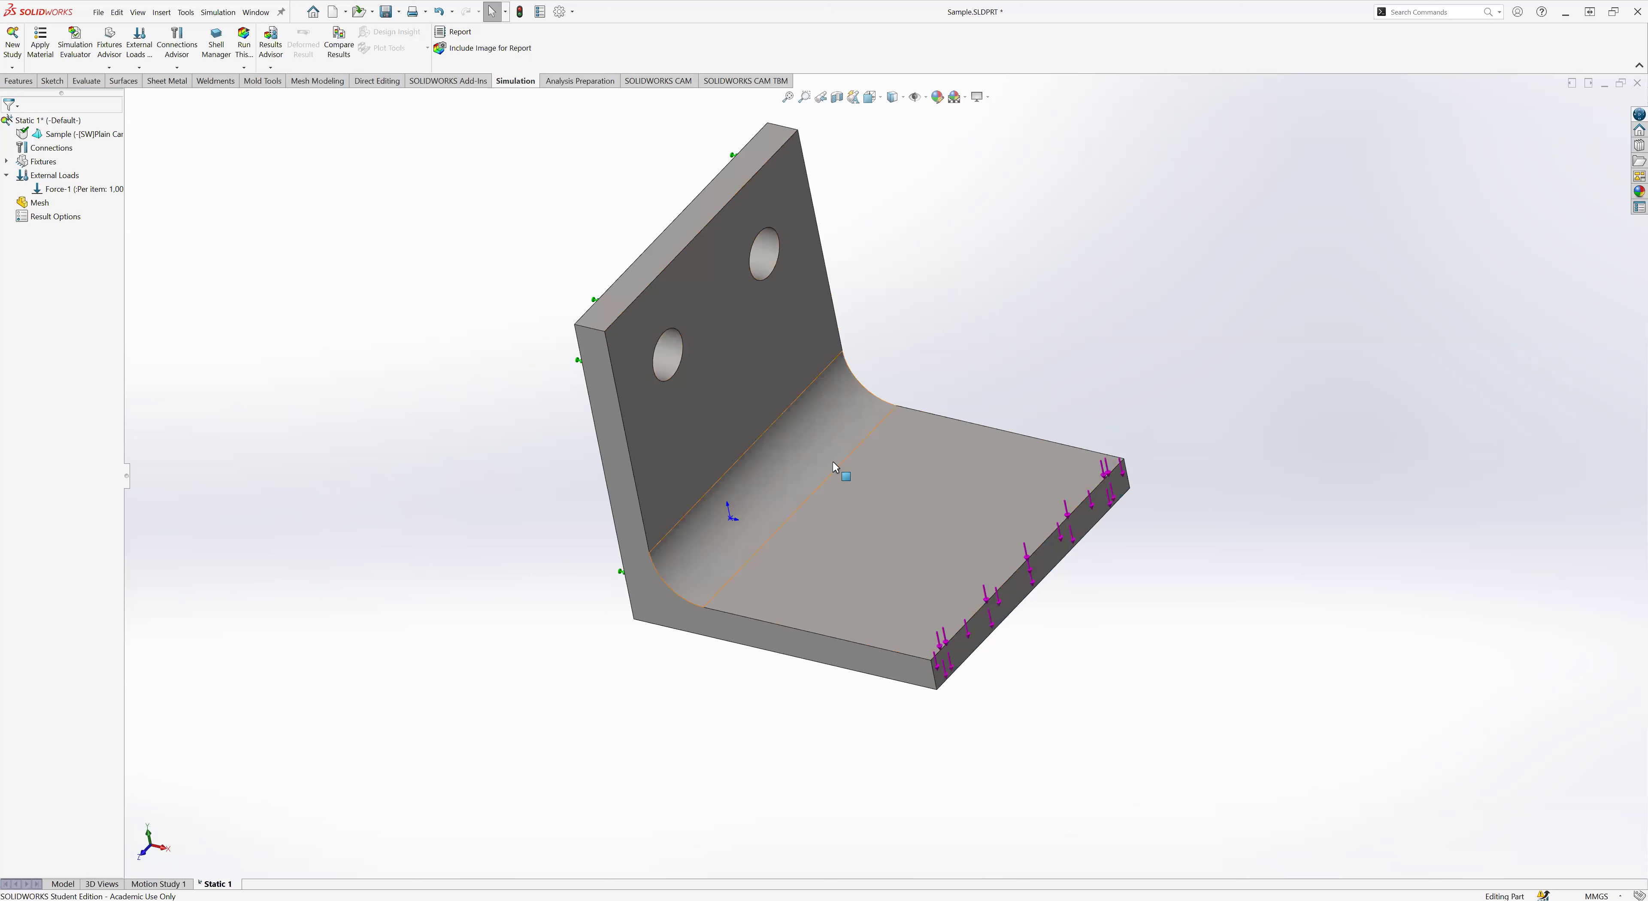
- Collapse the External Loads folder in the study tree and save the part
{"action": "scroll", "coordinate": [640, 442], "scroll_direction": "up", "scroll_amount": 3}
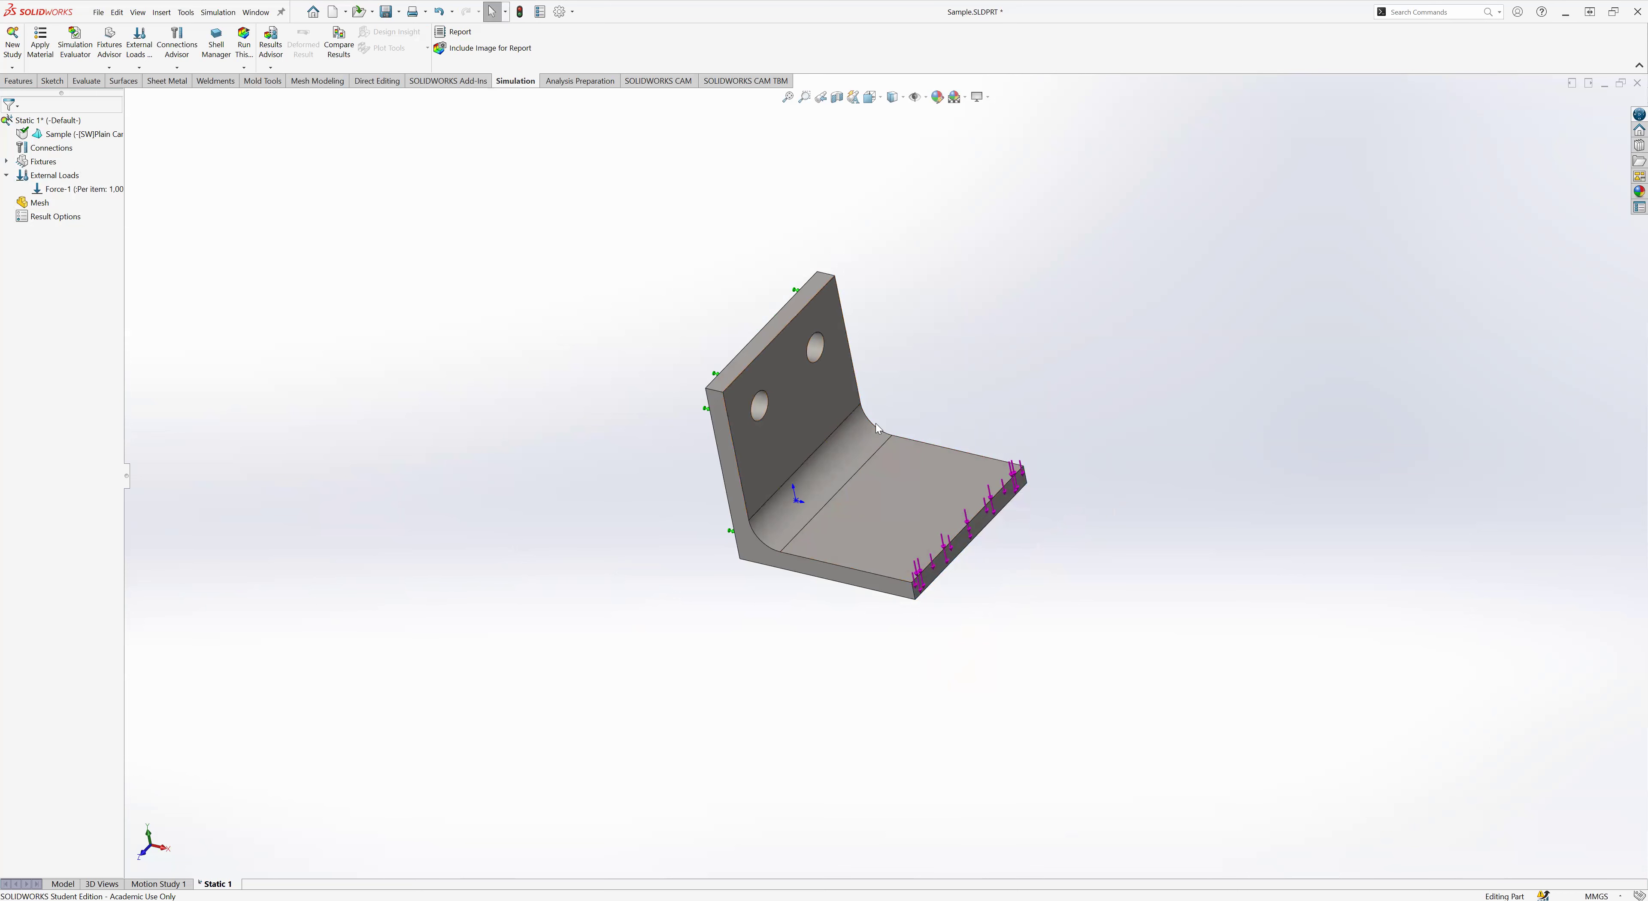
{"action": "left_click", "coordinate": [7, 174]}
{"action": "key", "text": "ctrl+s"}
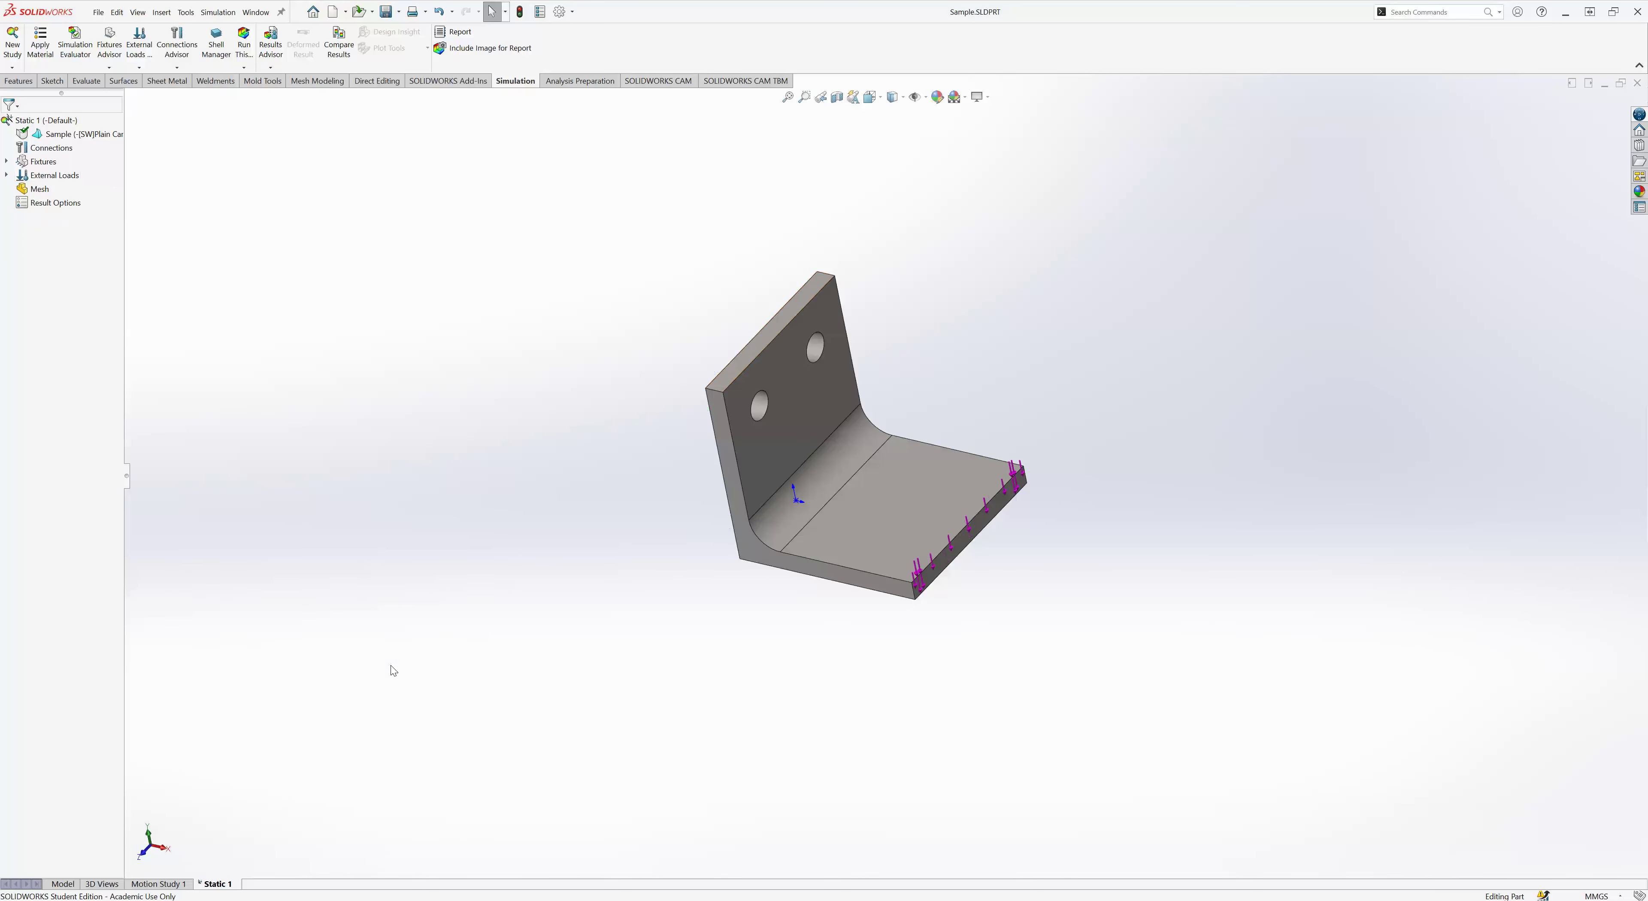
{"action": "scroll", "coordinate": [684, 467], "scroll_direction": "up", "scroll_amount": 1}
{"action": "middle_click_drag", "start_coordinate": [684, 466], "coordinate": [697, 525]}
{"action": "scroll", "coordinate": [568, 470], "scroll_direction": "up", "scroll_amount": 1}
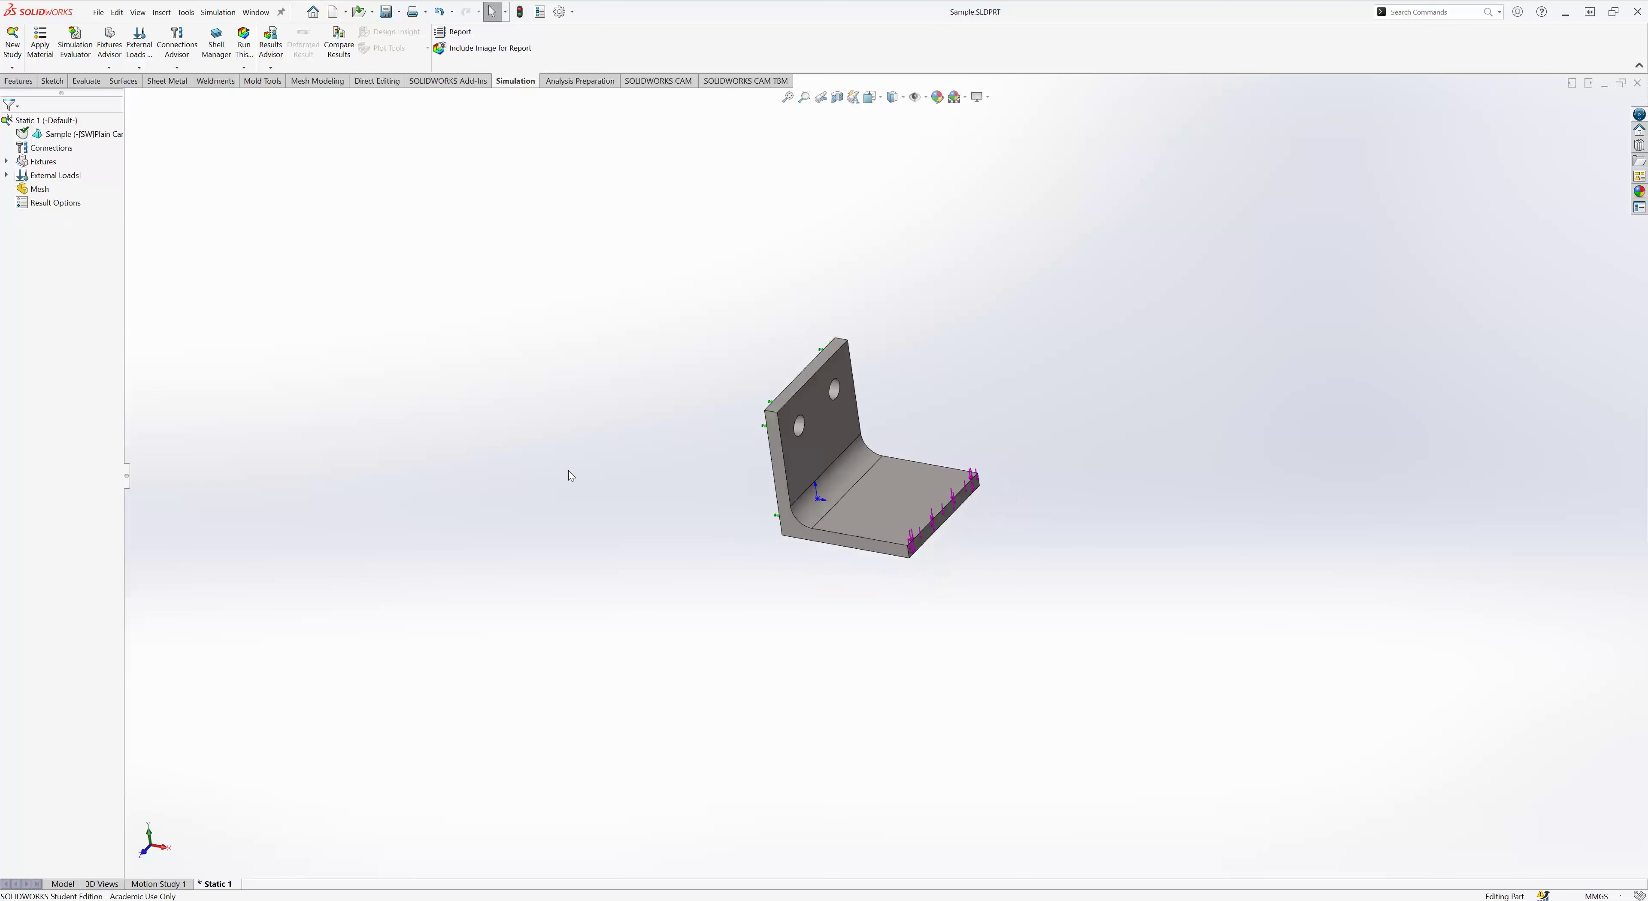
{"action": "right_click", "coordinate": [25, 191]}
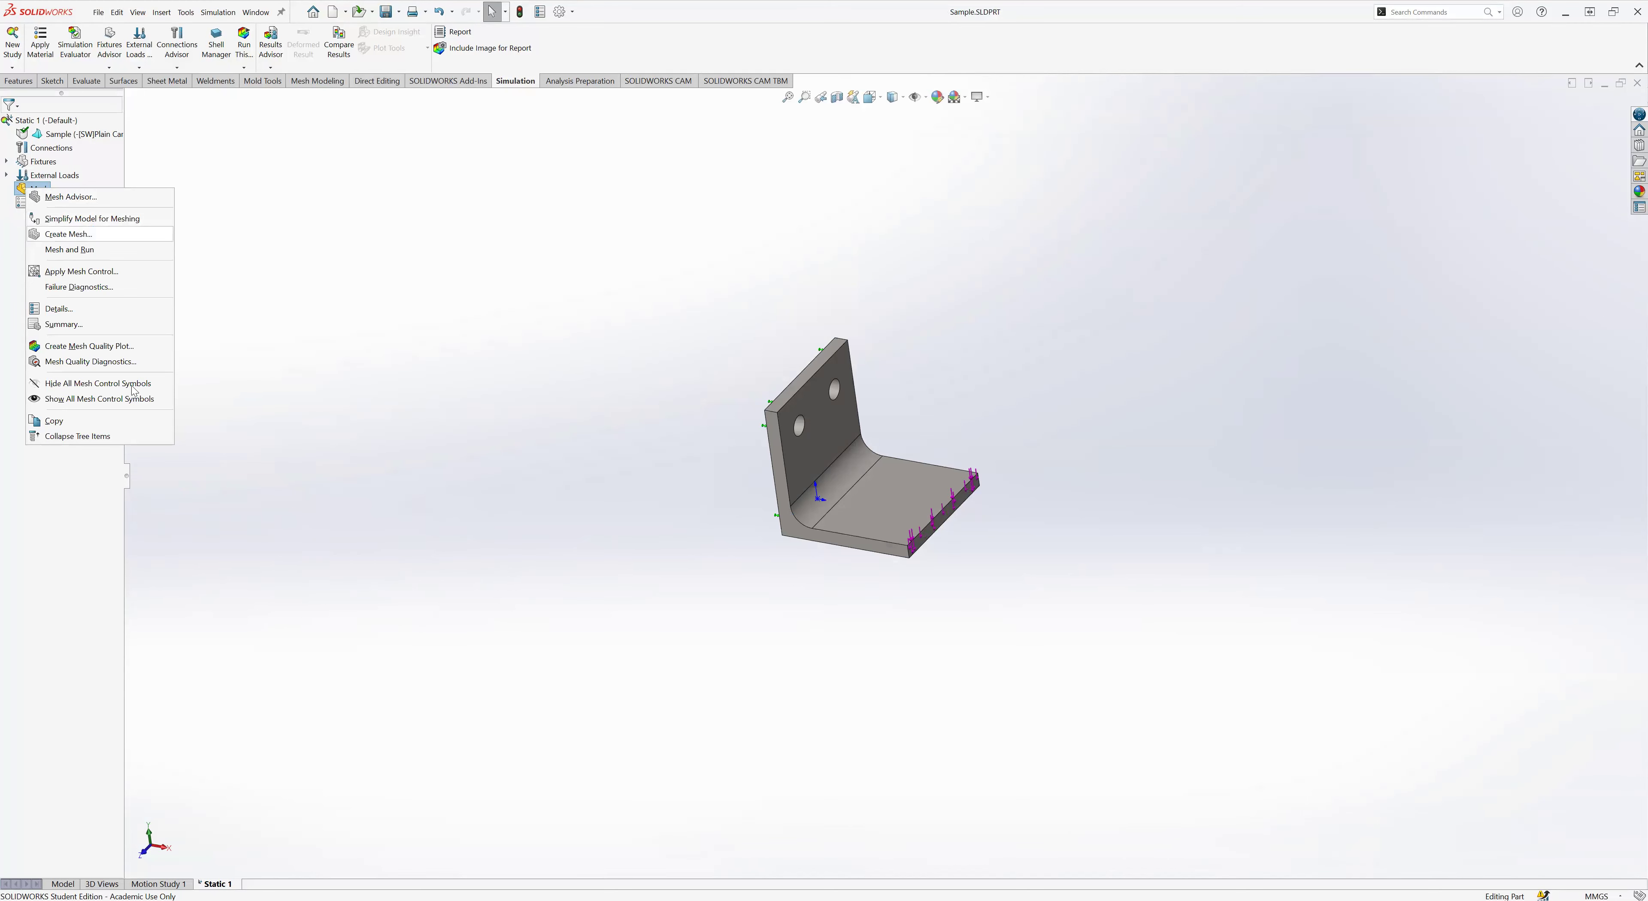
{"action": "left_click", "coordinate": [64, 234]}
{"action": "left_click", "coordinate": [25, 146]}
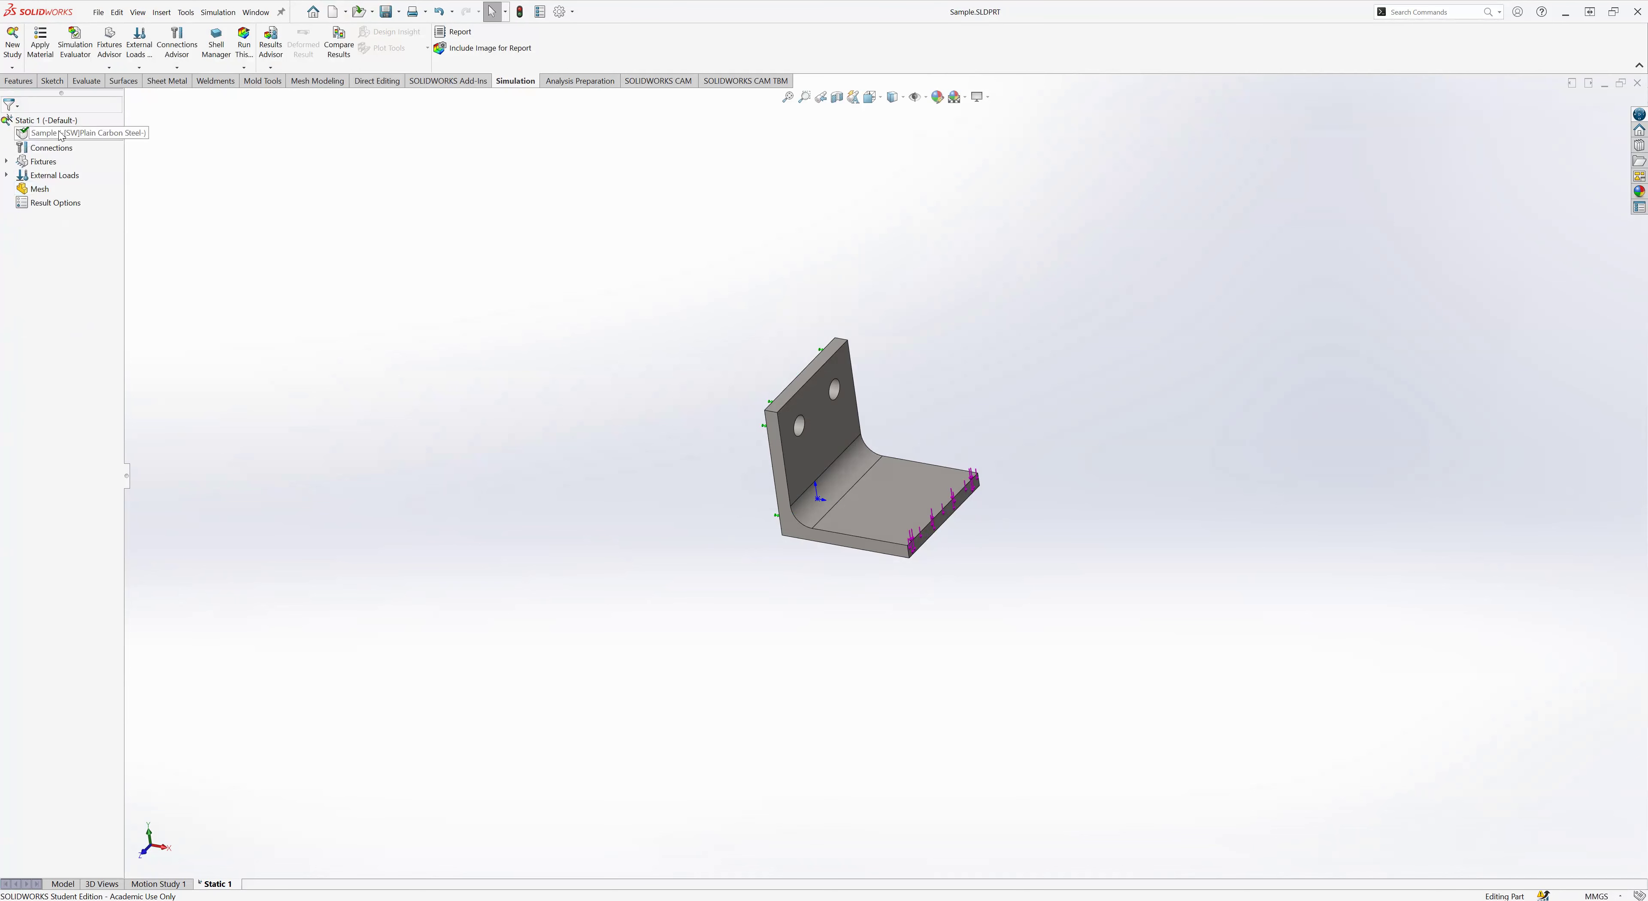
{"action": "right_click", "coordinate": [91, 134]}
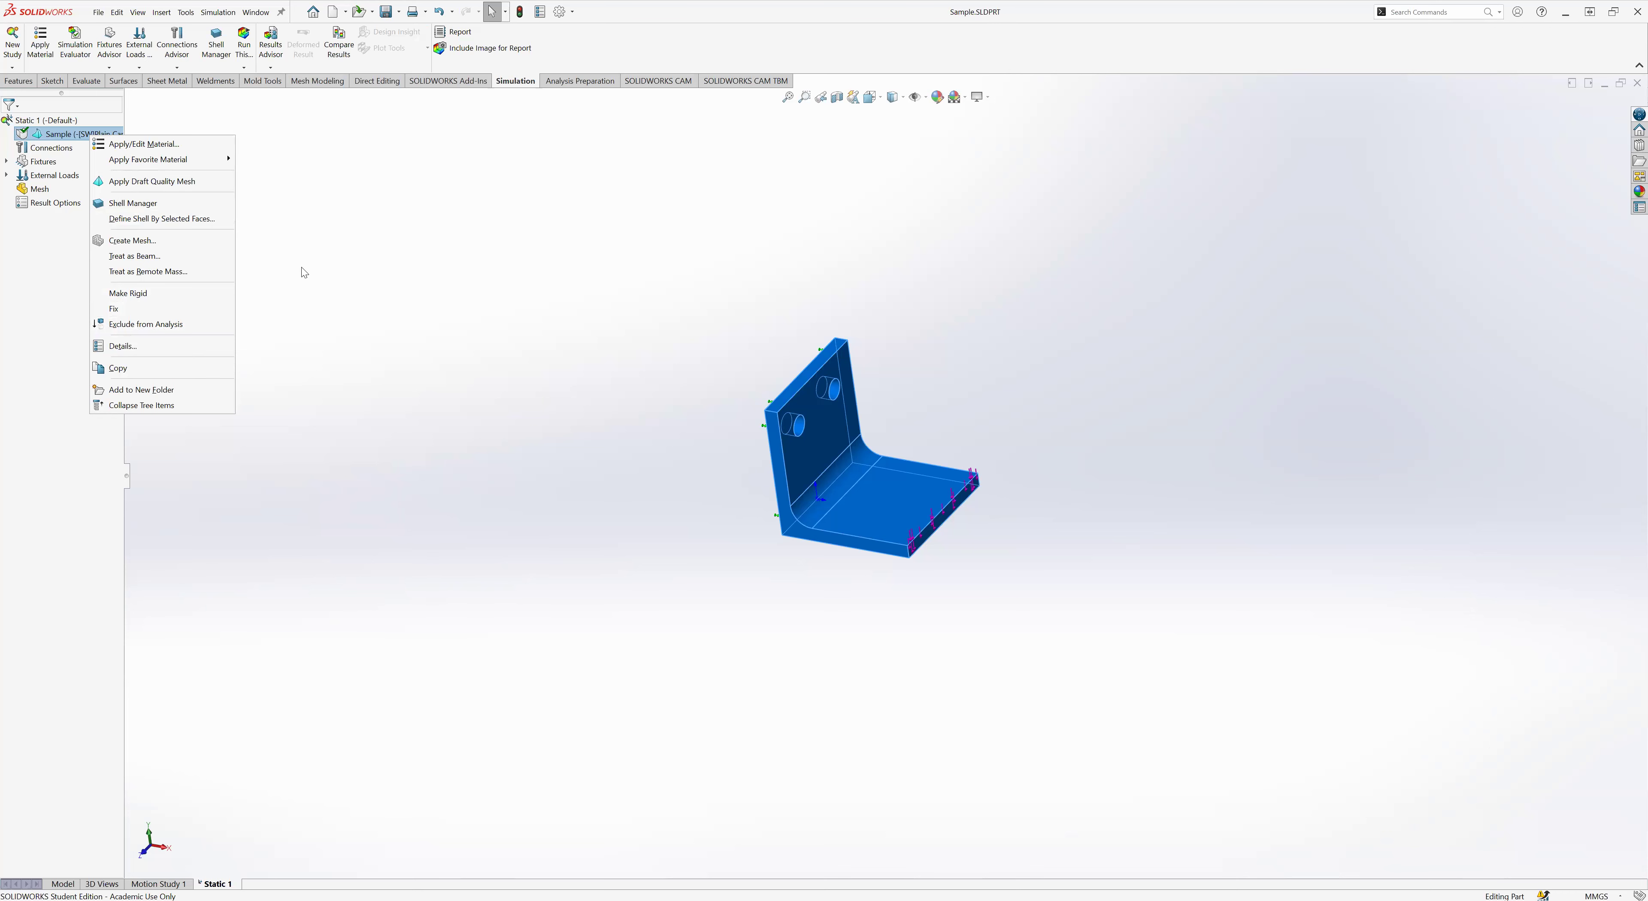
{"action": "left_click", "coordinate": [45, 289]}
{"action": "left_click", "coordinate": [147, 245]}
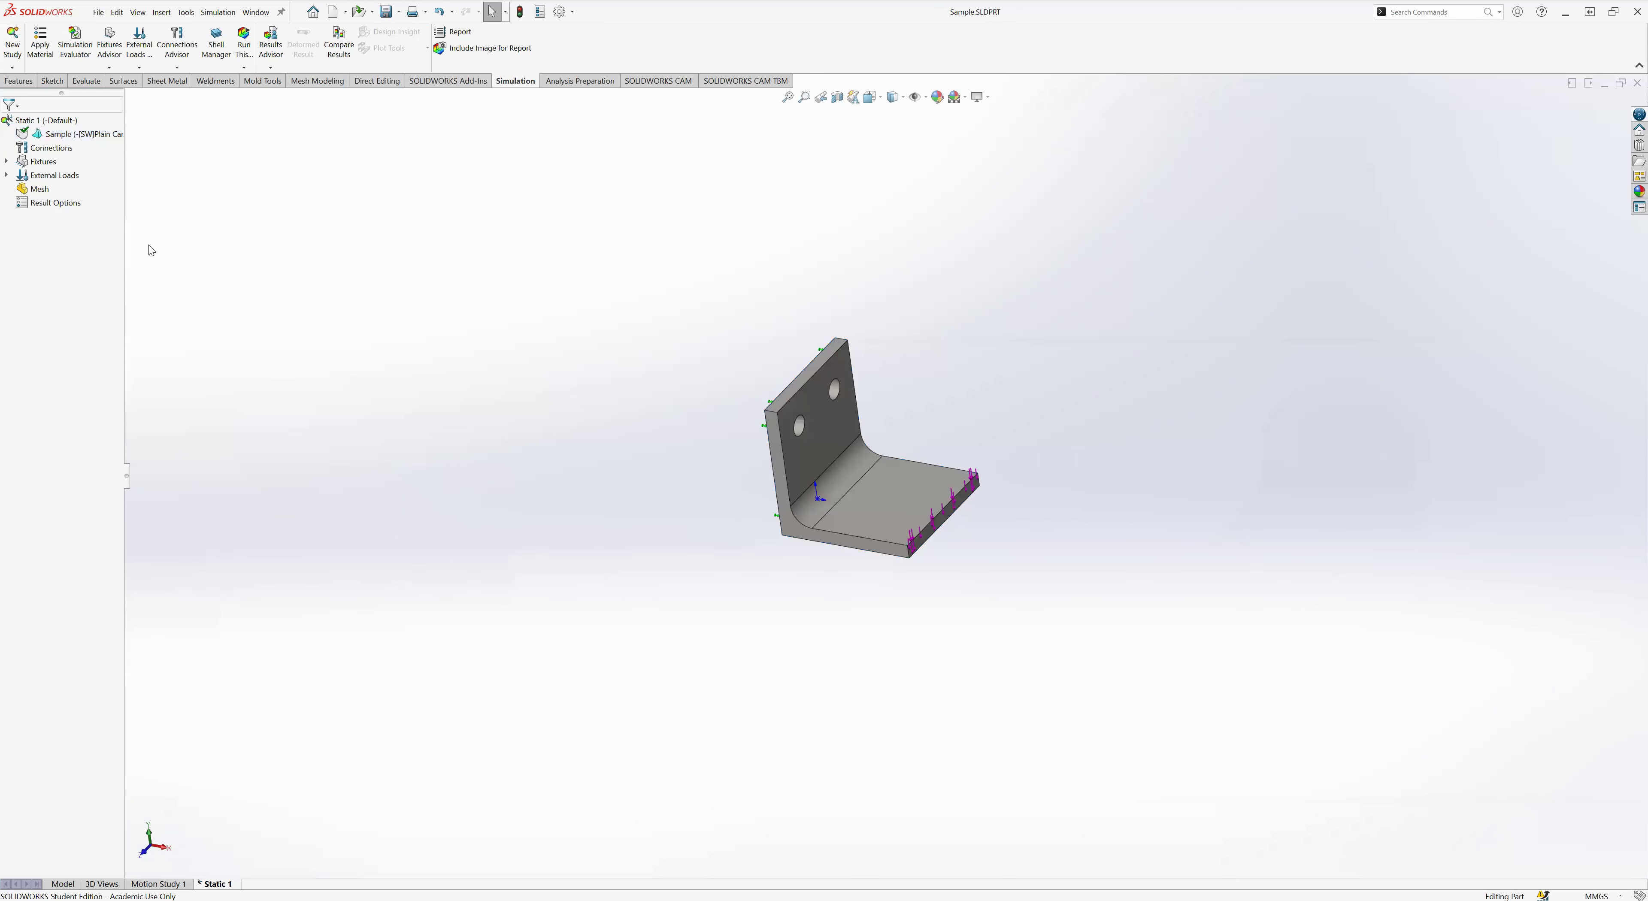
{"action": "right_click", "coordinate": [29, 190]}
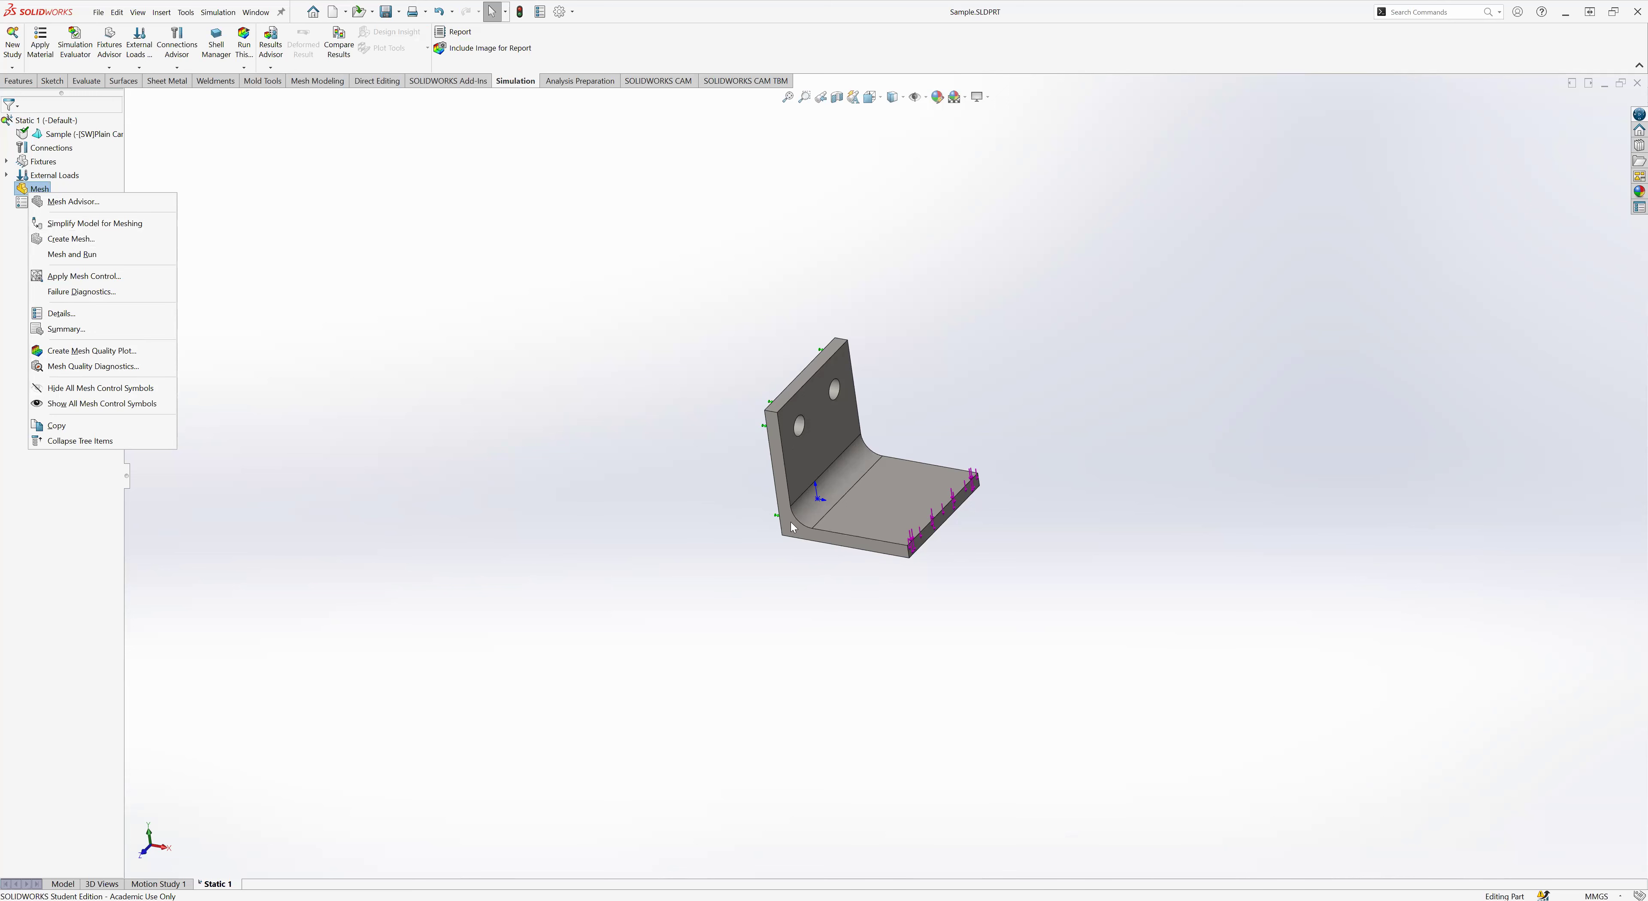
{"action": "left_click", "coordinate": [625, 520]}
- Create the study mesh with Mesh Parameters enabled, using the blended curvature-based mesher at the default density
{"action": "scroll", "coordinate": [758, 545], "scroll_direction": "down", "scroll_amount": 4}
{"action": "middle_click_drag", "start_coordinate": [786, 540], "coordinate": [834, 450]}
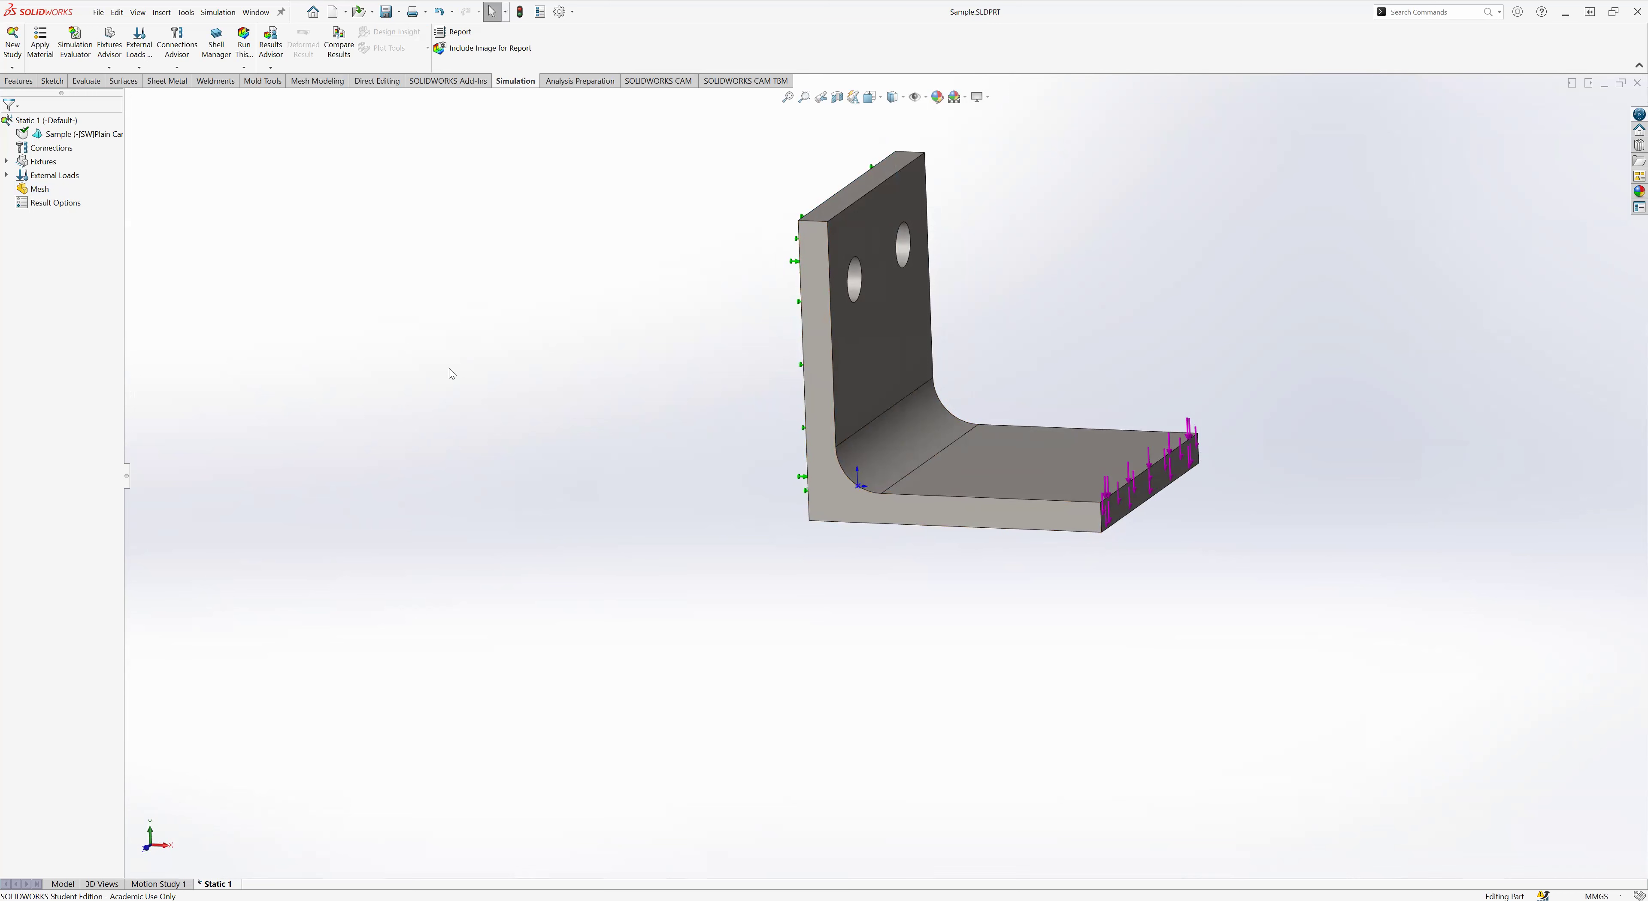
{"action": "scroll", "coordinate": [517, 376], "scroll_direction": "up", "scroll_amount": 1}
{"action": "middle_click_drag", "start_coordinate": [519, 384], "coordinate": [480, 441]}
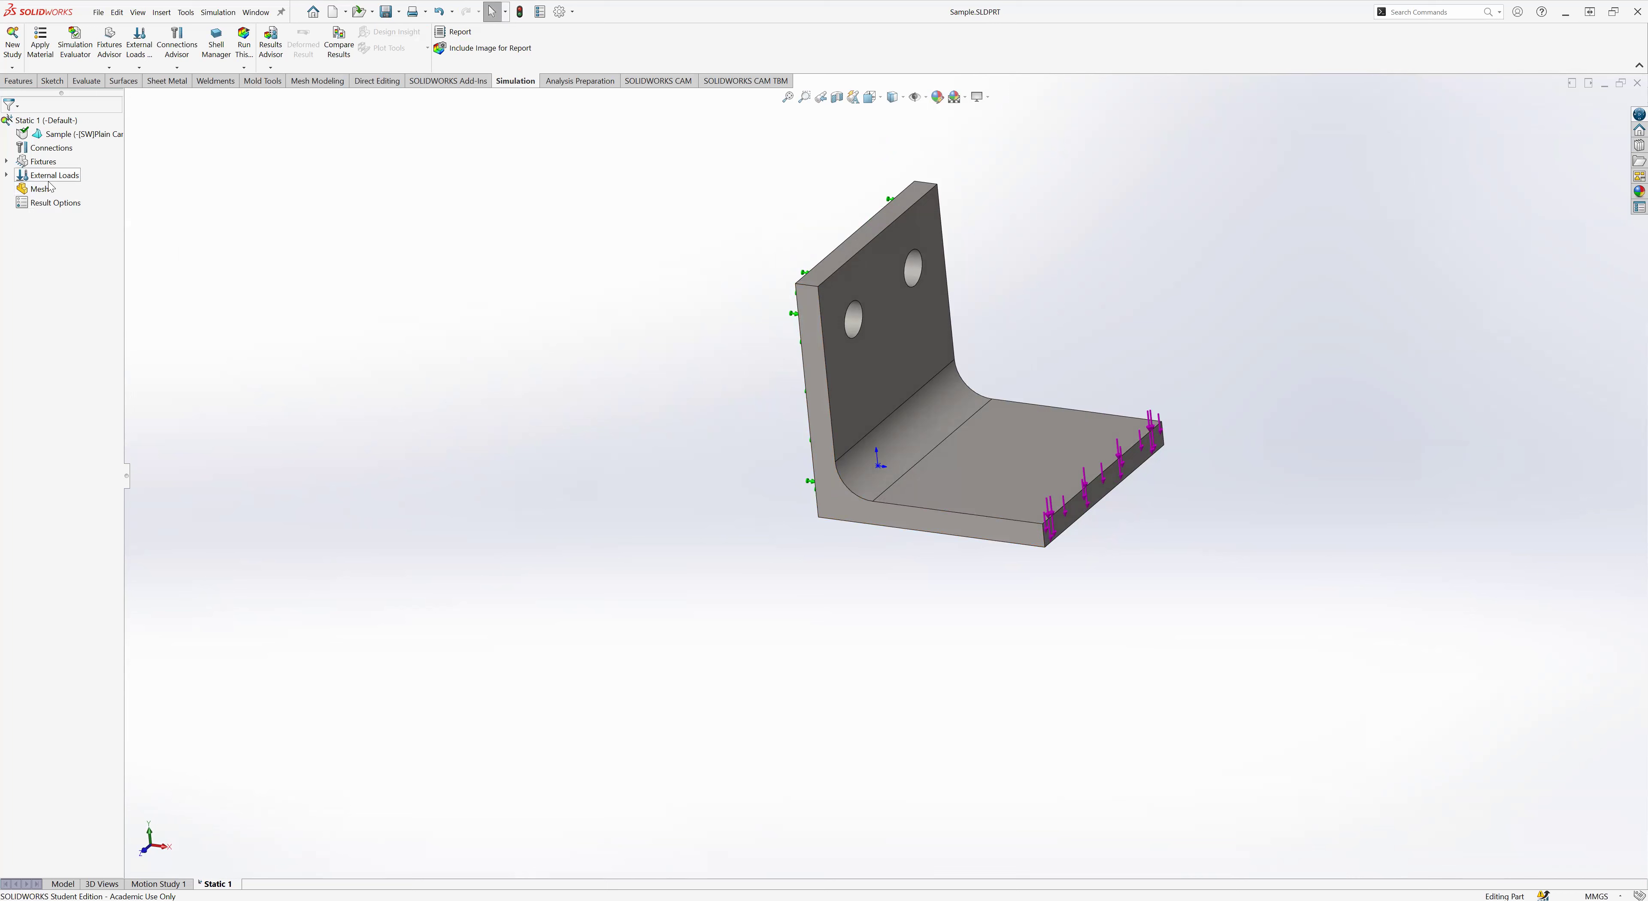
{"action": "right_click", "coordinate": [32, 190]}
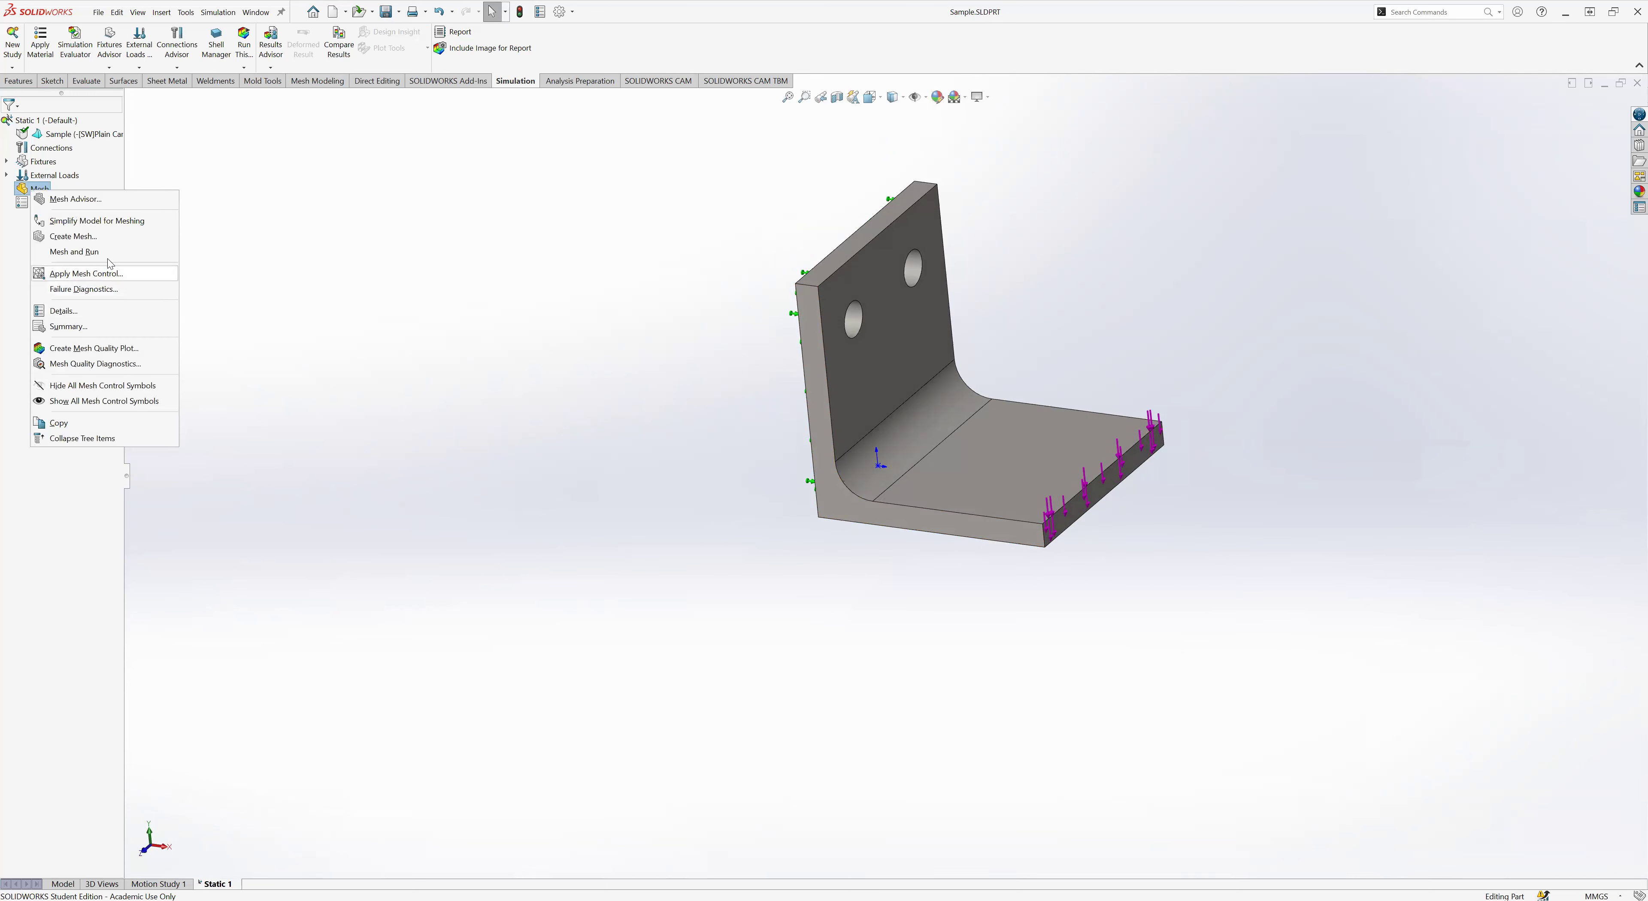
{"action": "left_click", "coordinate": [55, 238]}
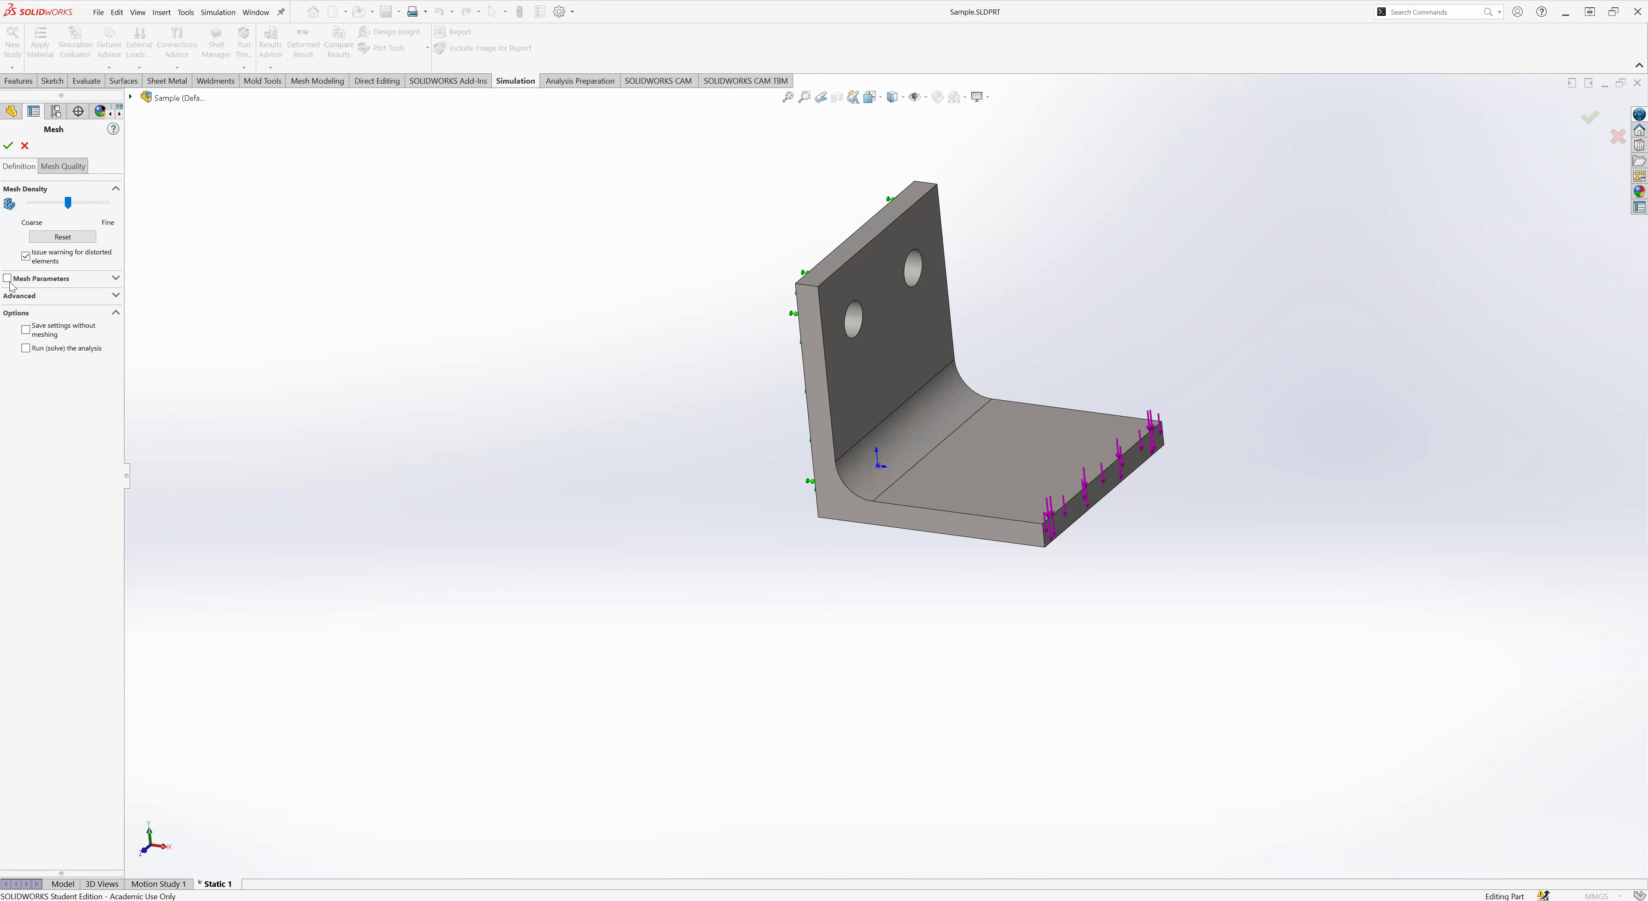
{"action": "left_click", "coordinate": [45, 282]}
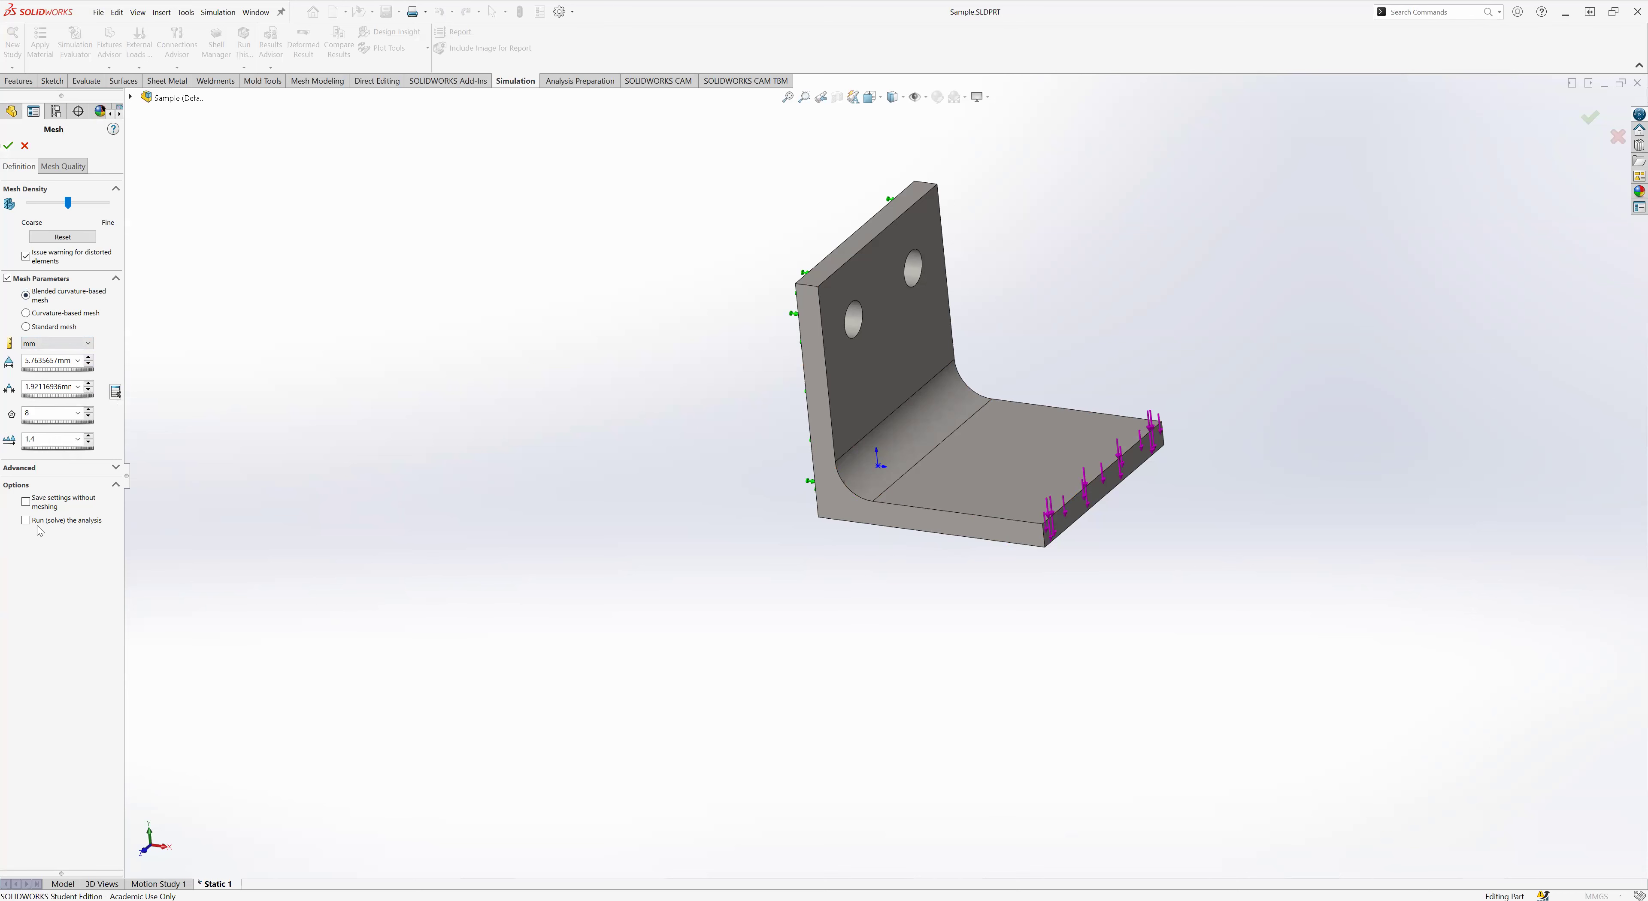
{"action": "left_click", "coordinate": [8, 146]}
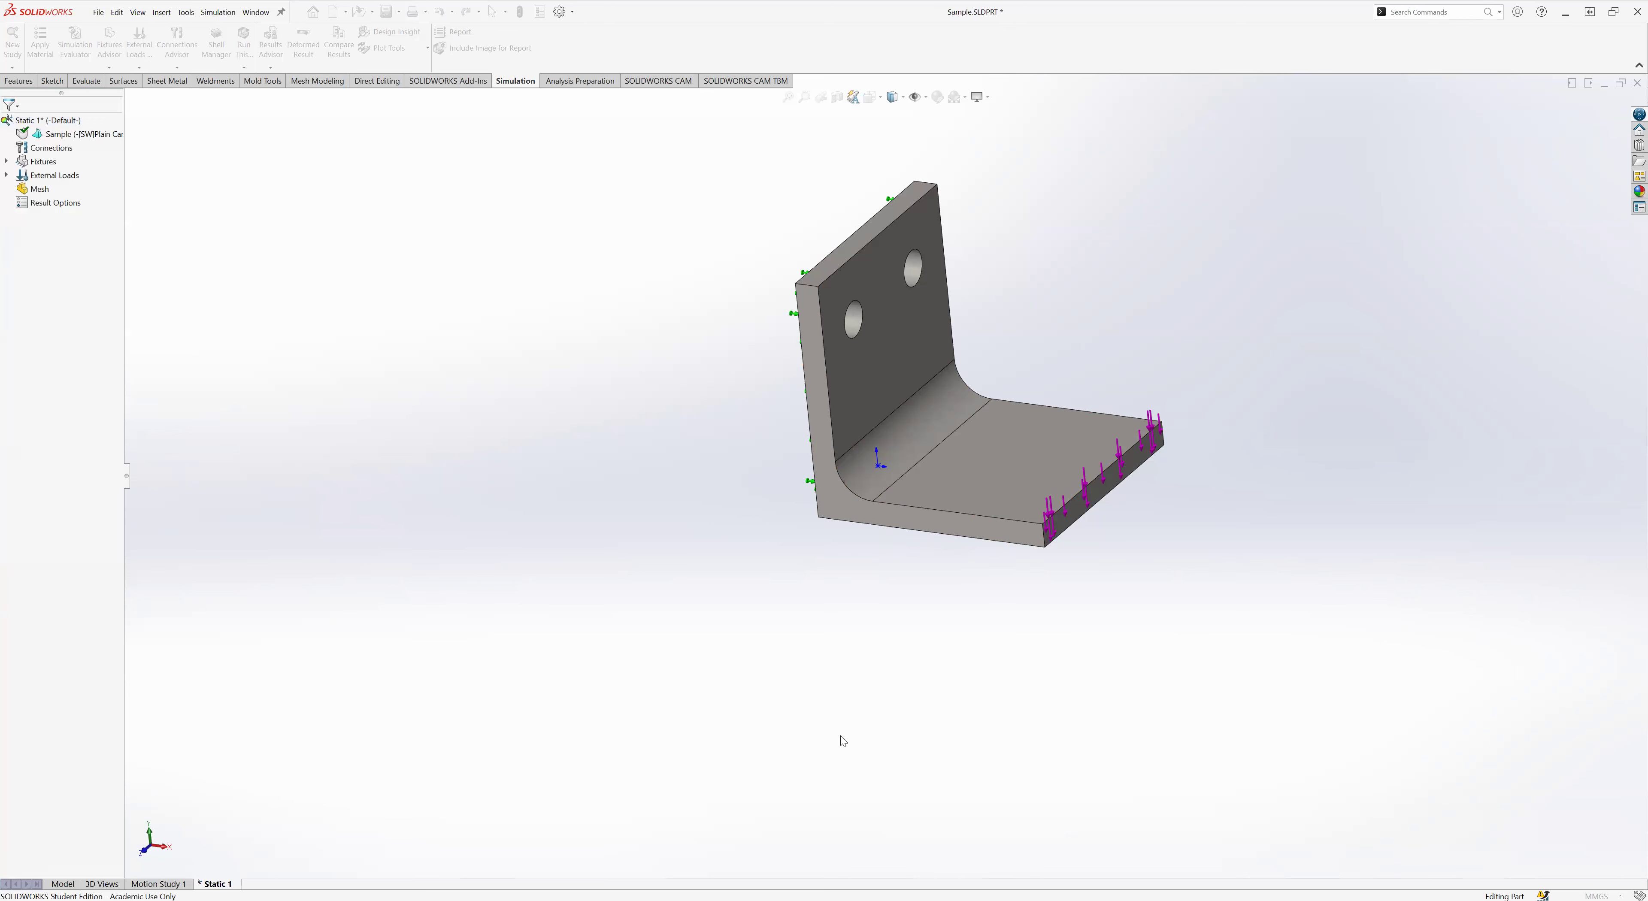
- Examine the mesh elements on the bracket's side, fillet, horizontal plate and loaded end face from several angles
{"action": "scroll", "coordinate": [813, 476], "scroll_direction": "down", "scroll_amount": 4}
{"action": "middle_click_drag", "start_coordinate": [813, 477], "coordinate": [763, 570]}
{"action": "scroll", "coordinate": [793, 474], "scroll_direction": "up", "scroll_amount": 4}
{"action": "middle_click_drag", "start_coordinate": [816, 509], "coordinate": [1010, 483]}
{"action": "scroll", "coordinate": [1011, 483], "scroll_direction": "down", "scroll_amount": 5}
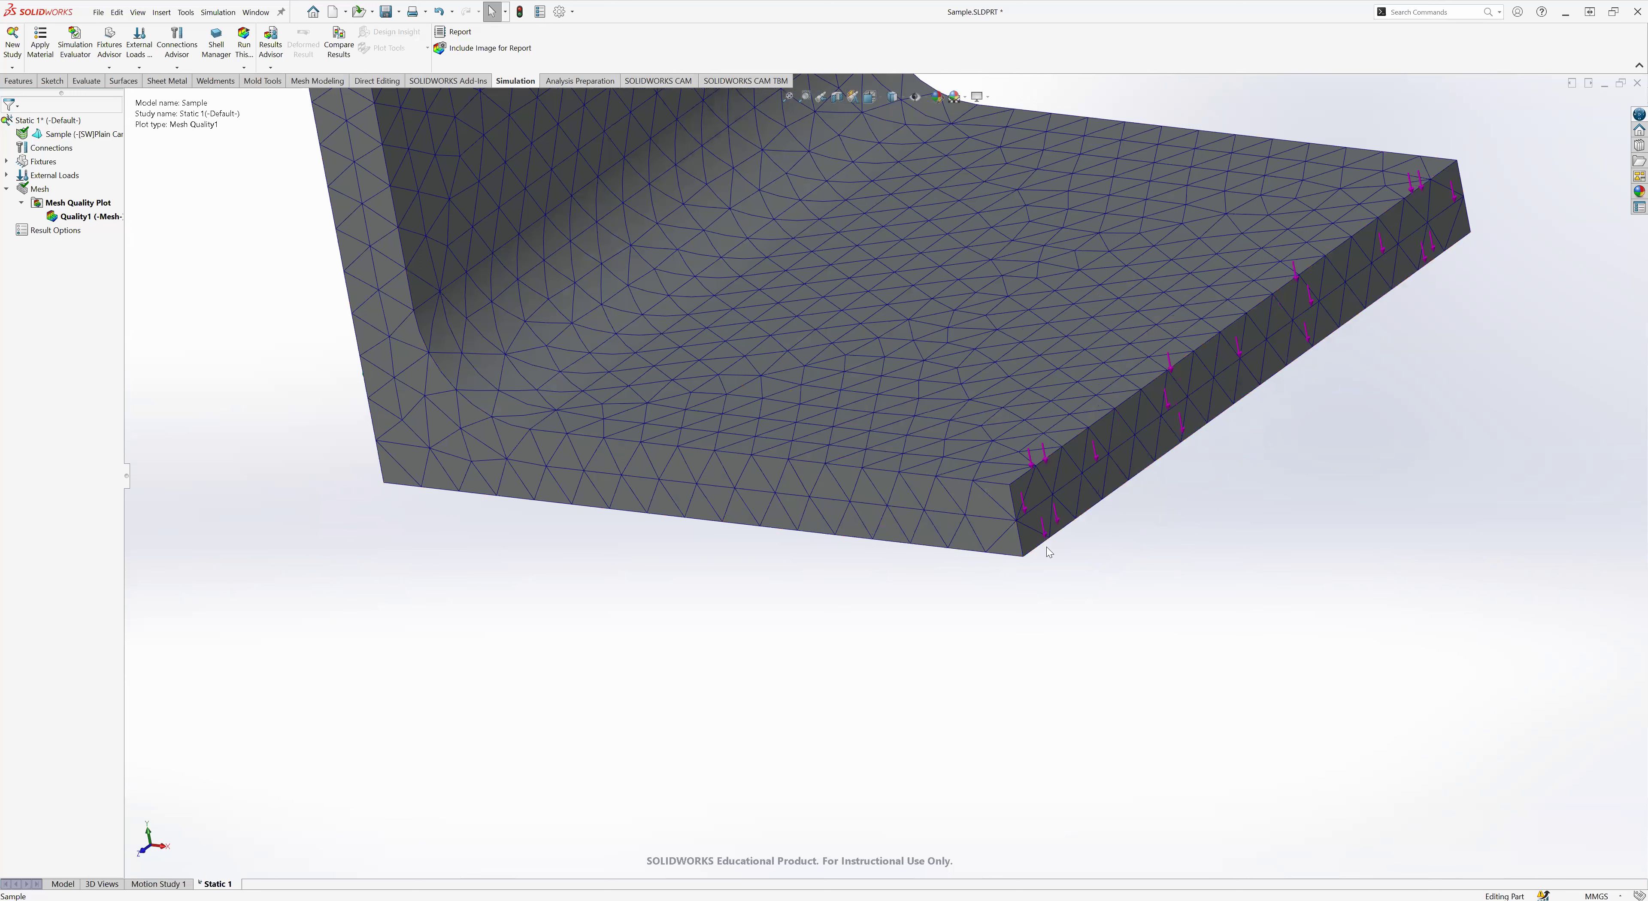
{"action": "scroll", "coordinate": [927, 345], "scroll_direction": "up", "scroll_amount": 5}
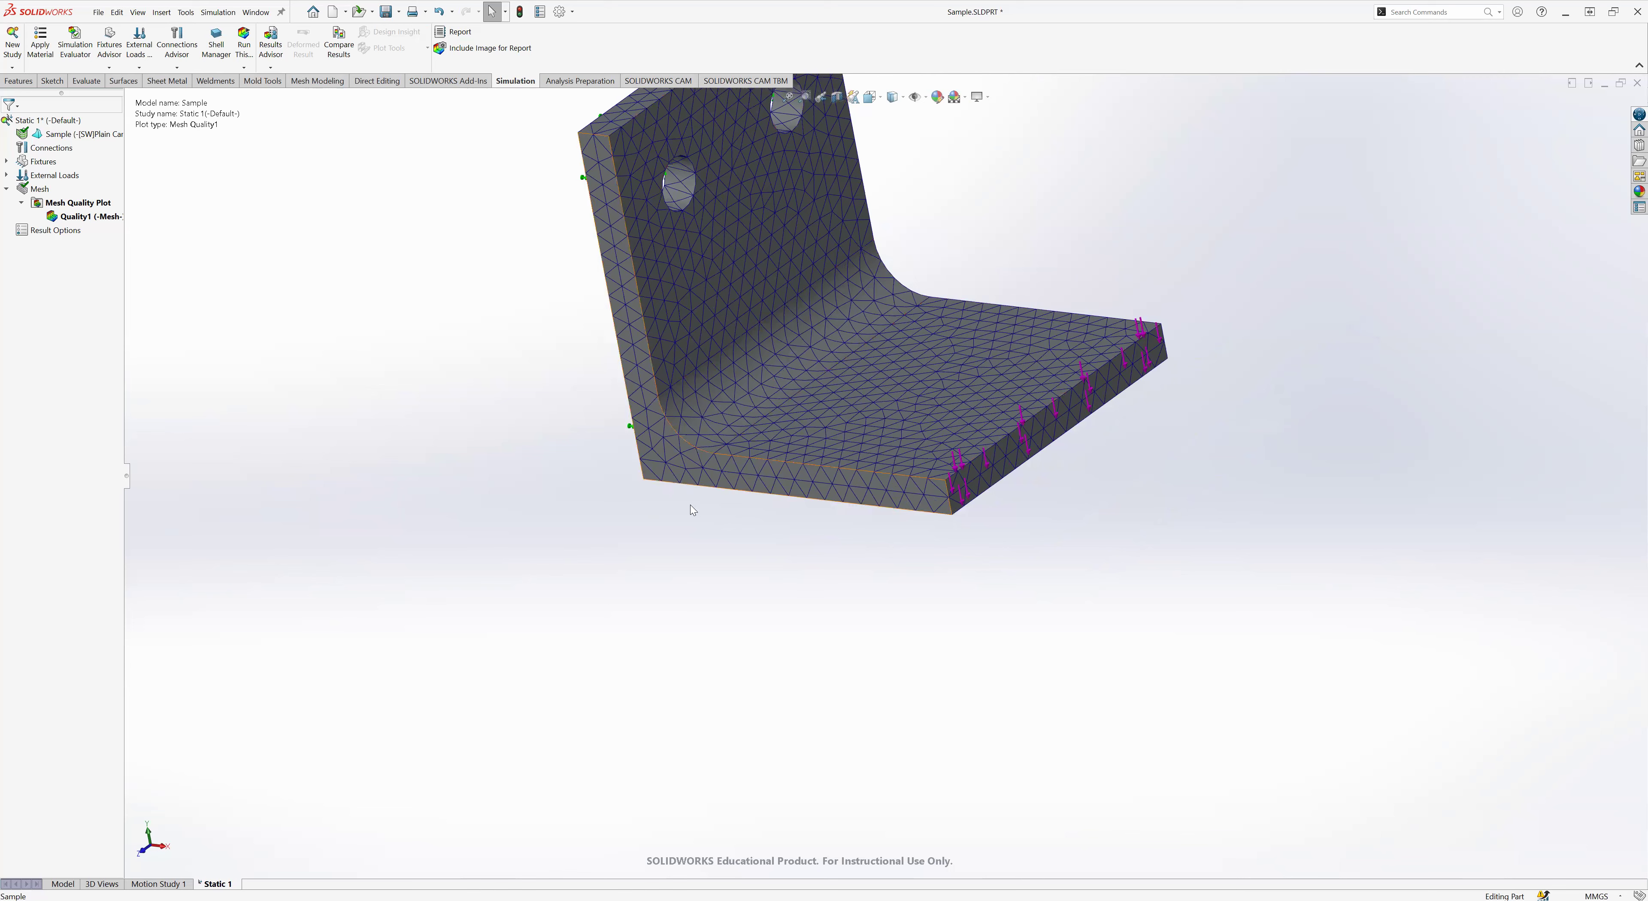
{"action": "middle_click_drag", "start_coordinate": [593, 468], "coordinate": [853, 446]}
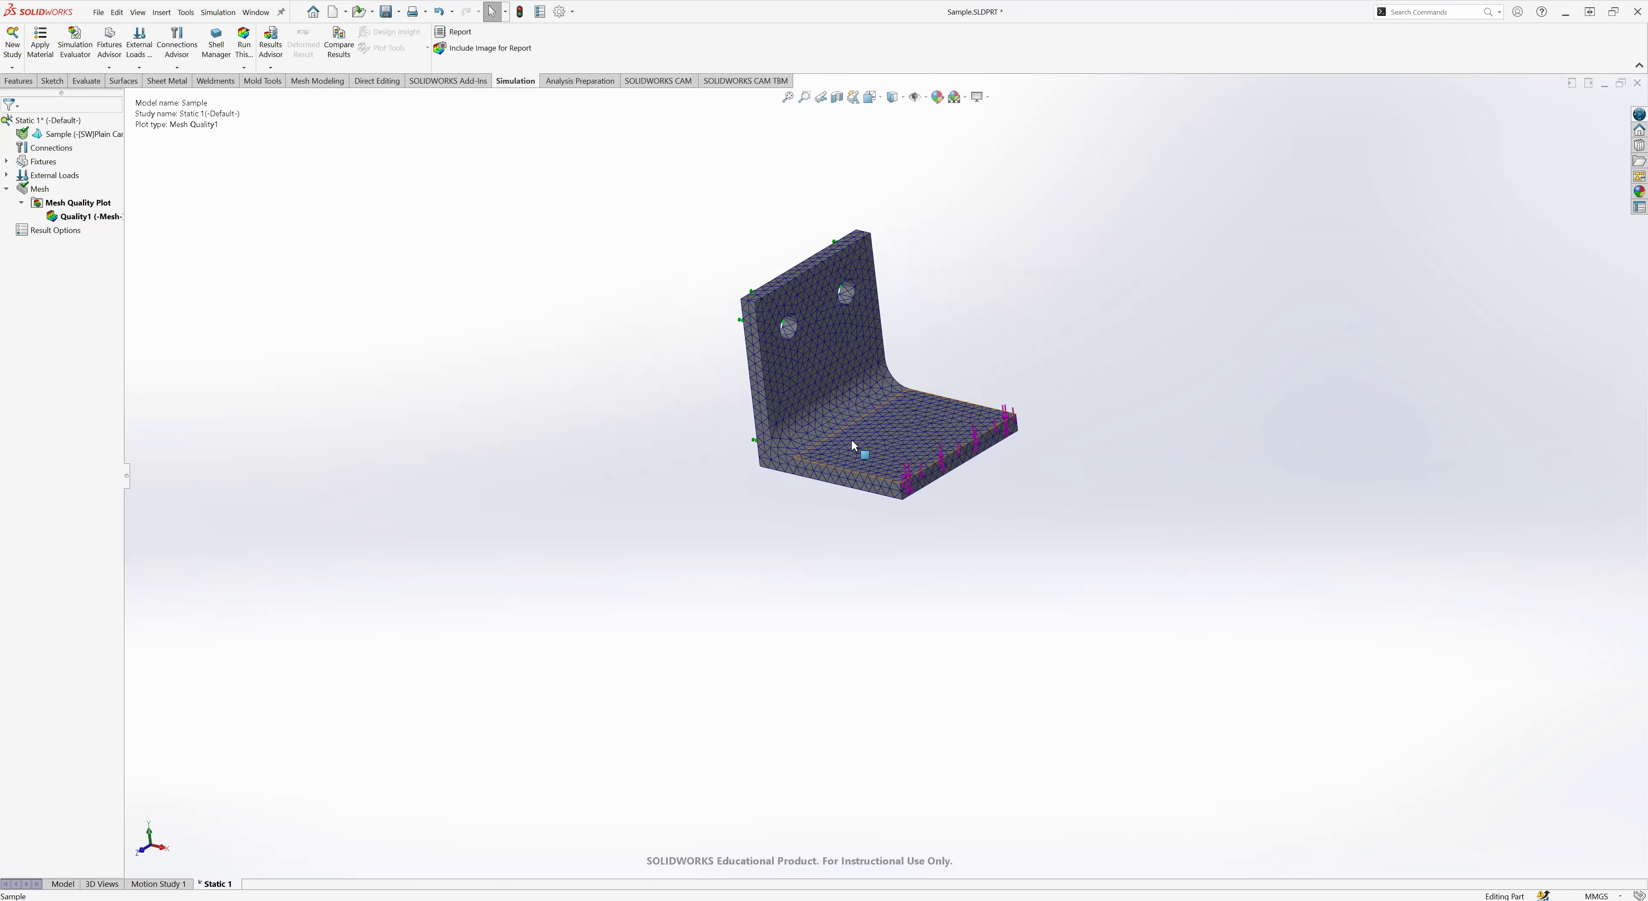
{"action": "scroll", "coordinate": [849, 443], "scroll_direction": "down", "scroll_amount": 3}
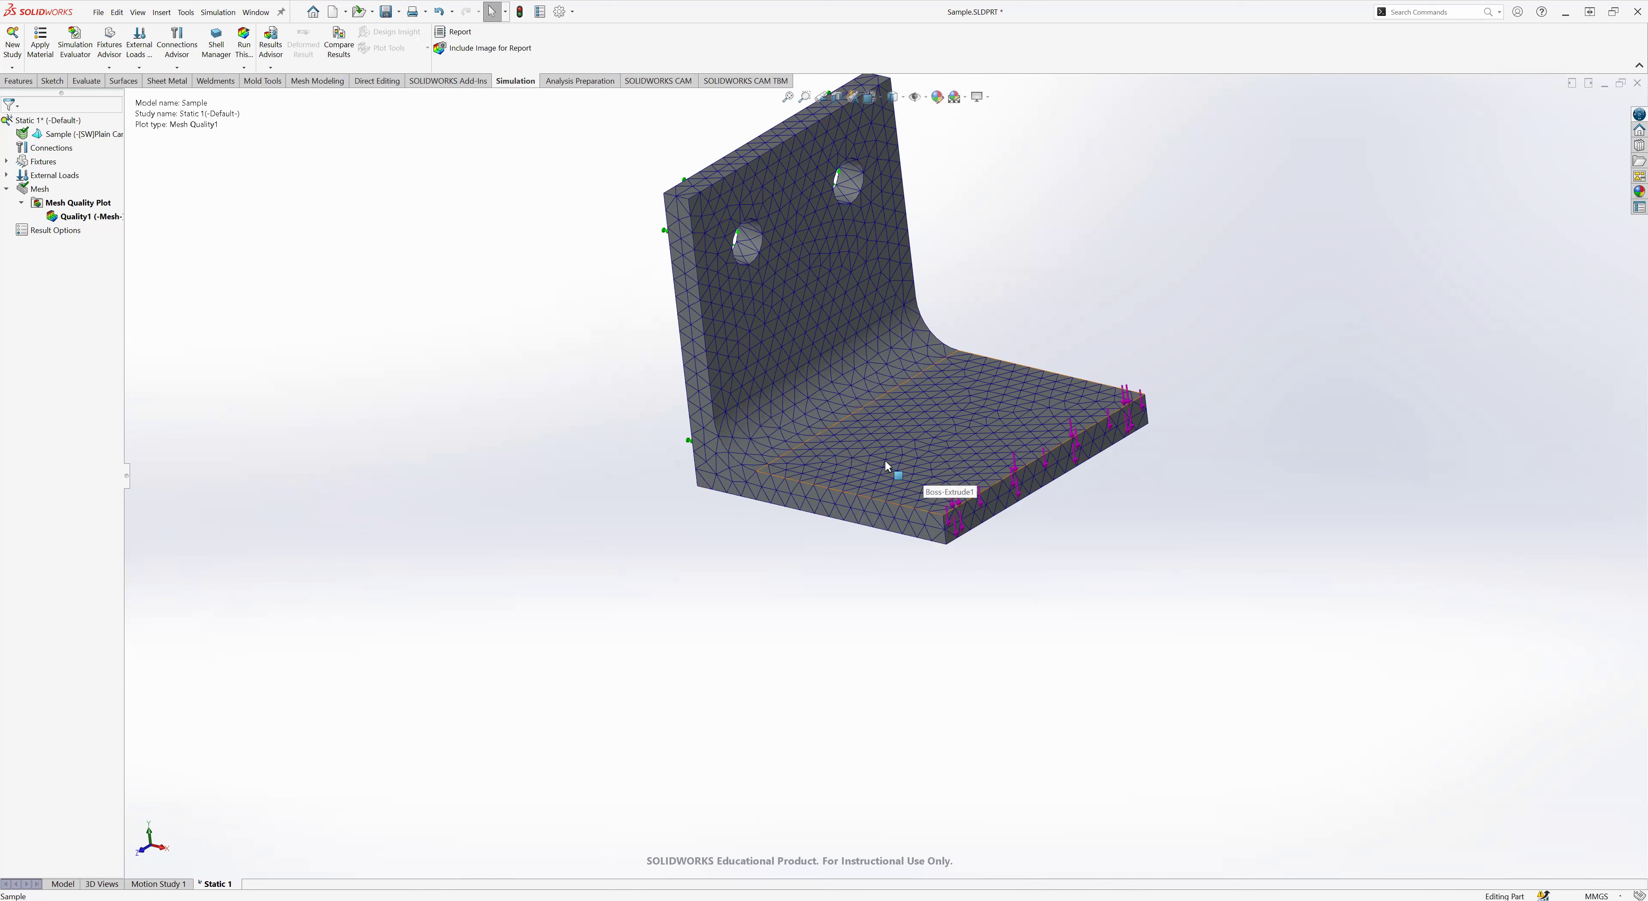
{"action": "scroll", "coordinate": [768, 442], "scroll_direction": "down", "scroll_amount": 2}
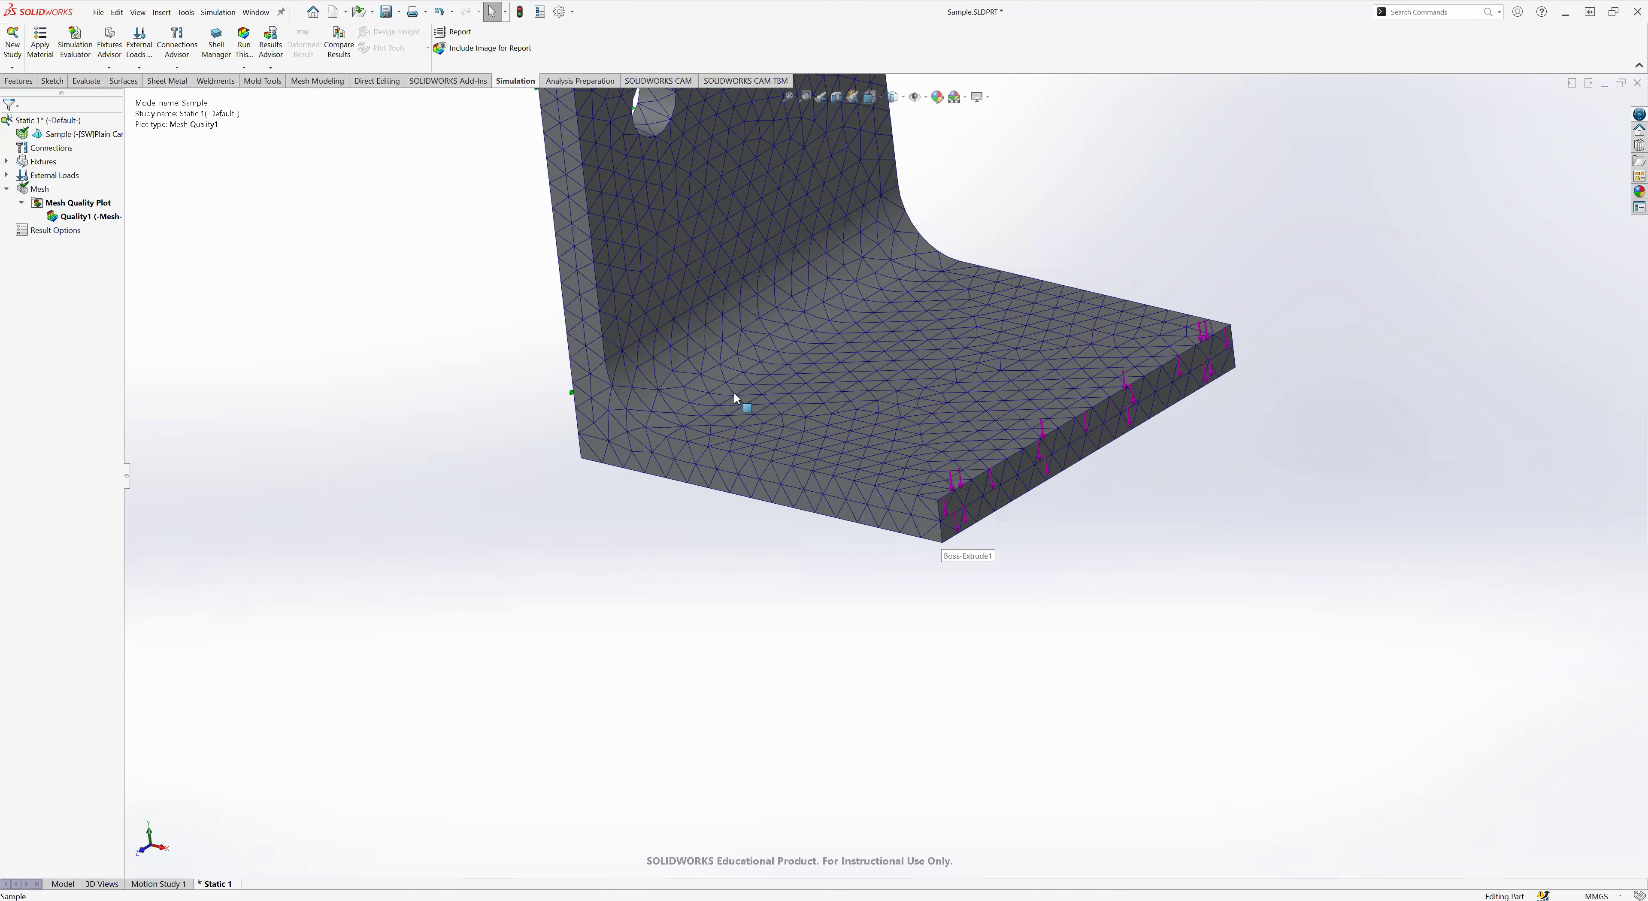
- Inspect the mesh around the bend, along the plate's side edge and across the whole bracket
{"action": "scroll", "coordinate": [722, 374], "scroll_direction": "up", "scroll_amount": 4}
{"action": "middle_click_drag", "start_coordinate": [785, 396], "coordinate": [729, 349]}
{"action": "scroll", "coordinate": [888, 454], "scroll_direction": "down", "scroll_amount": 4}
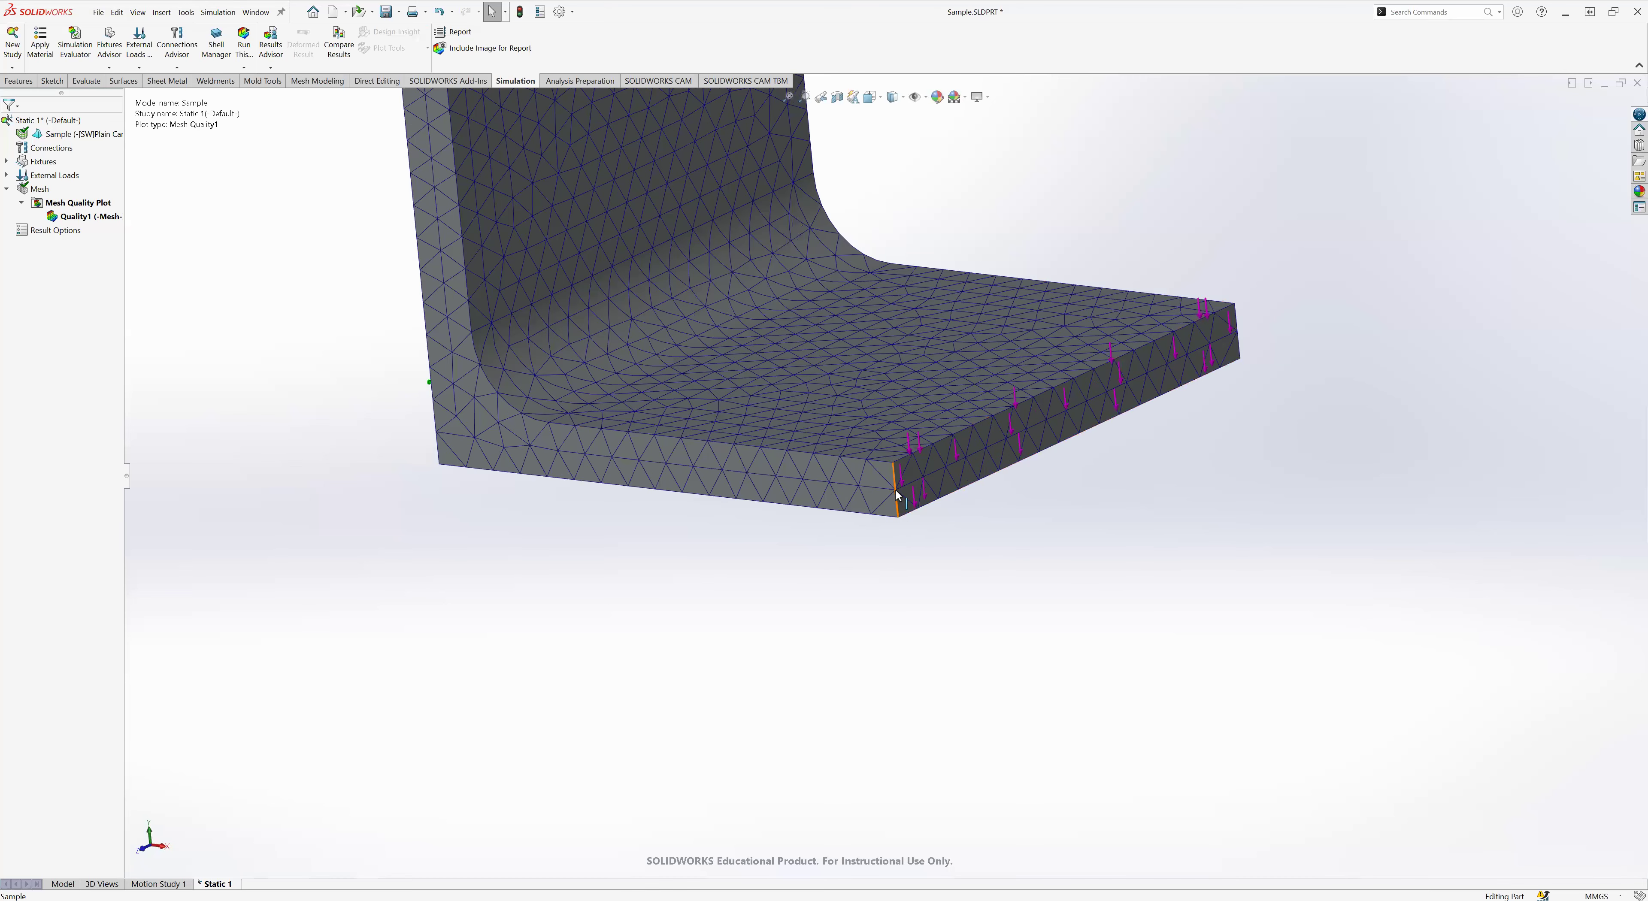
{"action": "scroll", "coordinate": [439, 449], "scroll_direction": "up", "scroll_amount": 3}
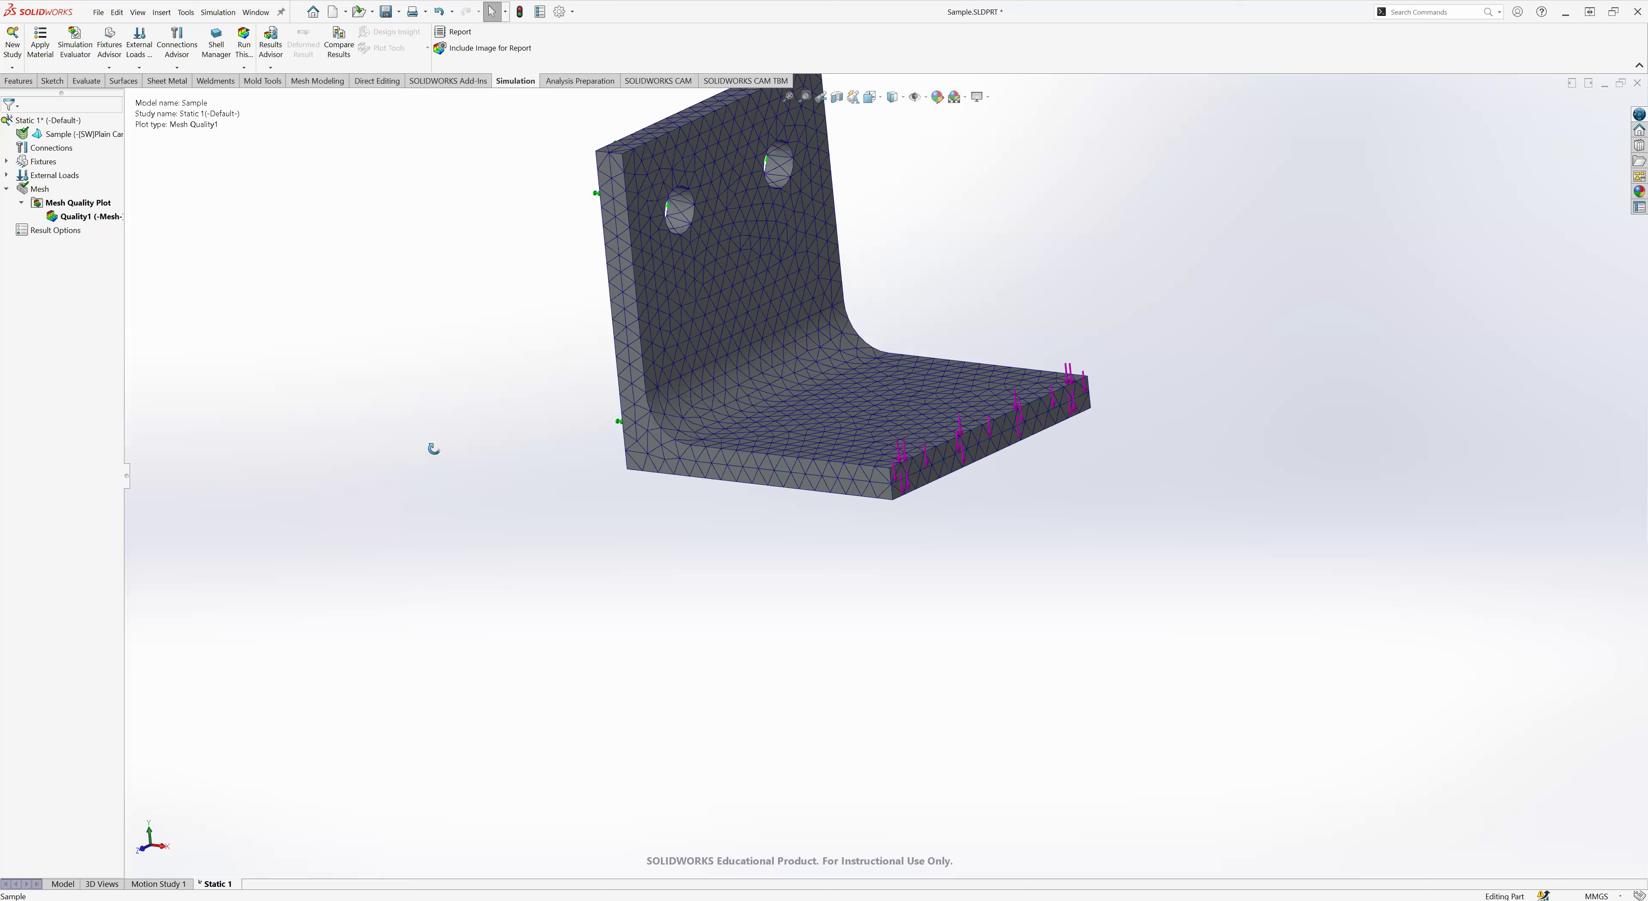
{"action": "scroll", "coordinate": [434, 449], "scroll_direction": "up", "scroll_amount": 1}
{"action": "middle_click_drag", "start_coordinate": [434, 449], "coordinate": [383, 447]}
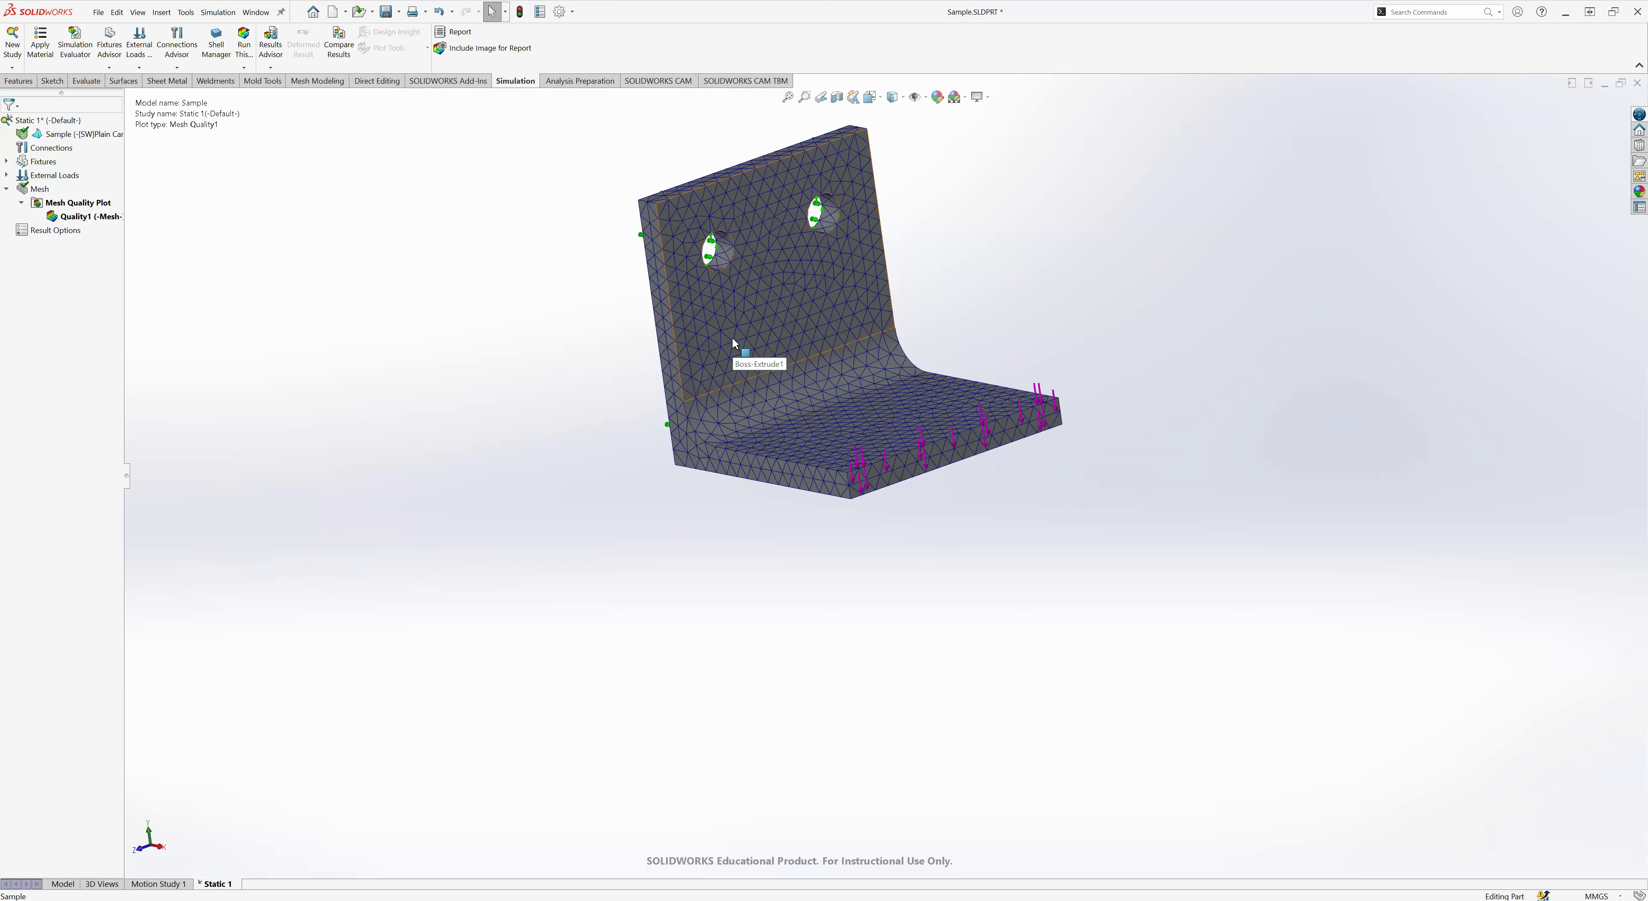
{"action": "right_click", "coordinate": [34, 190]}
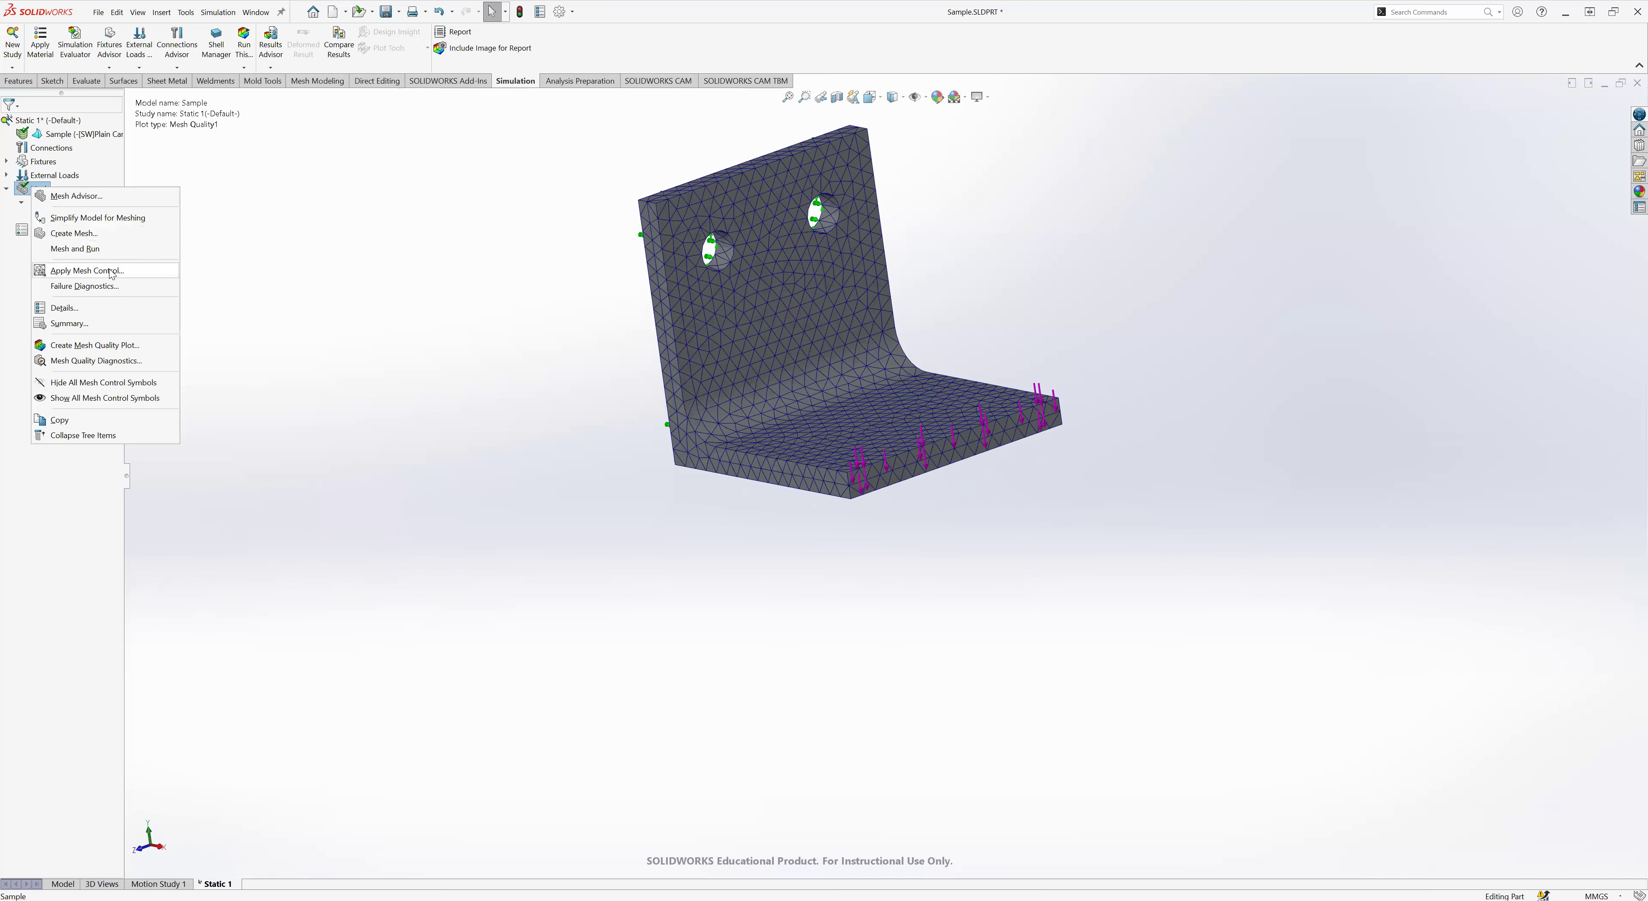
{"action": "left_click", "coordinate": [549, 264]}
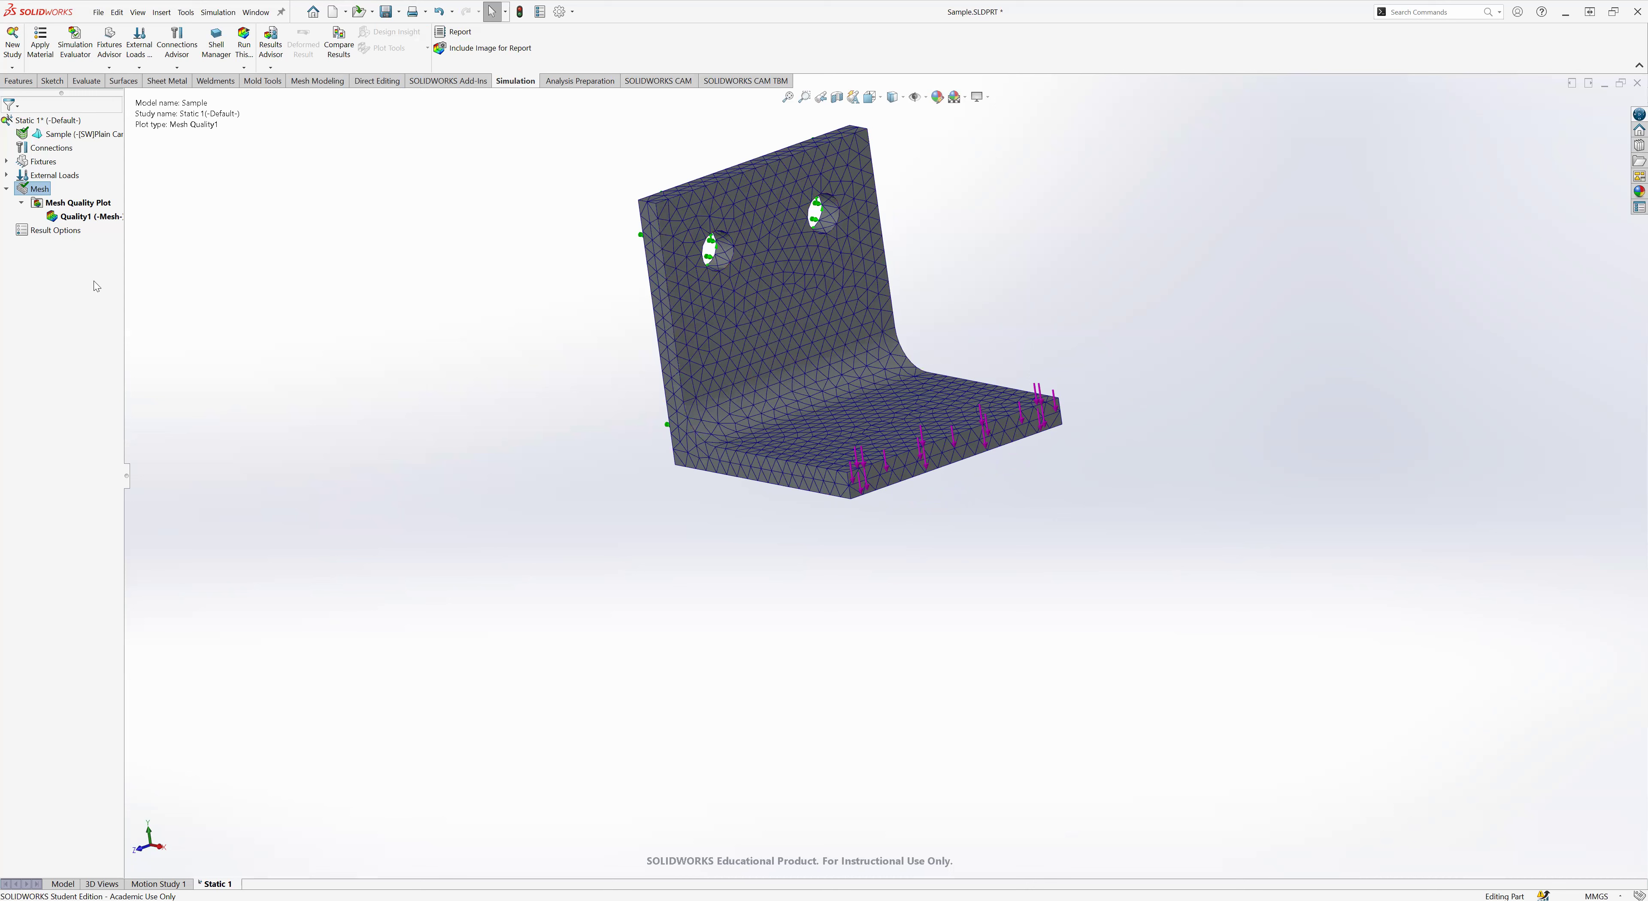
{"action": "left_click", "coordinate": [8, 190]}
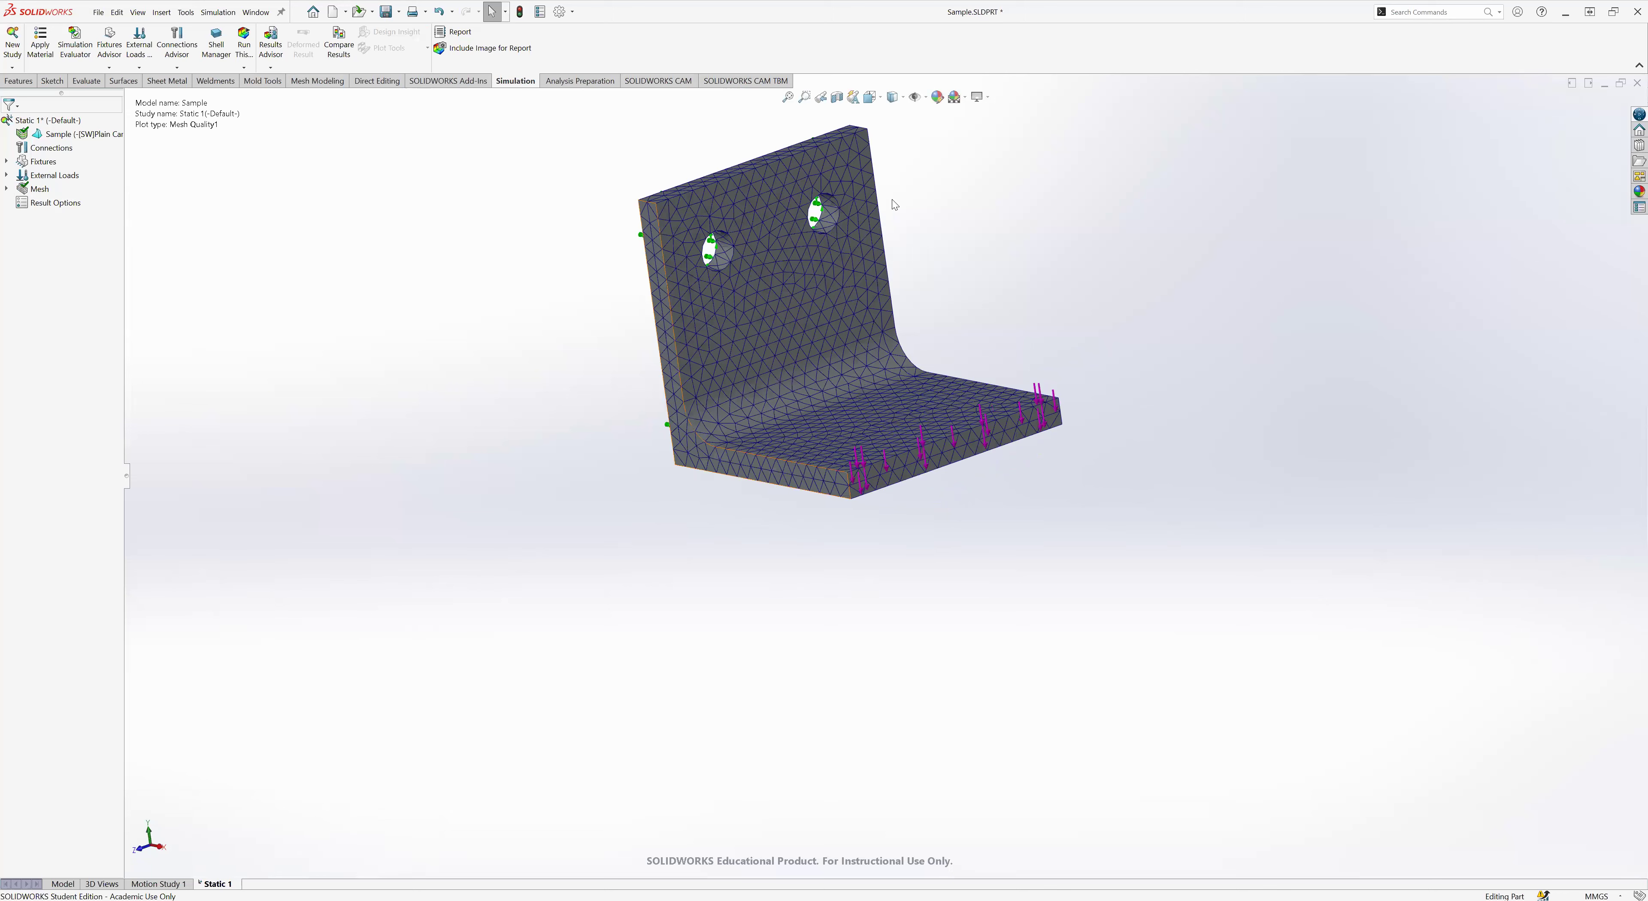
{"action": "left_click", "coordinate": [8, 189]}
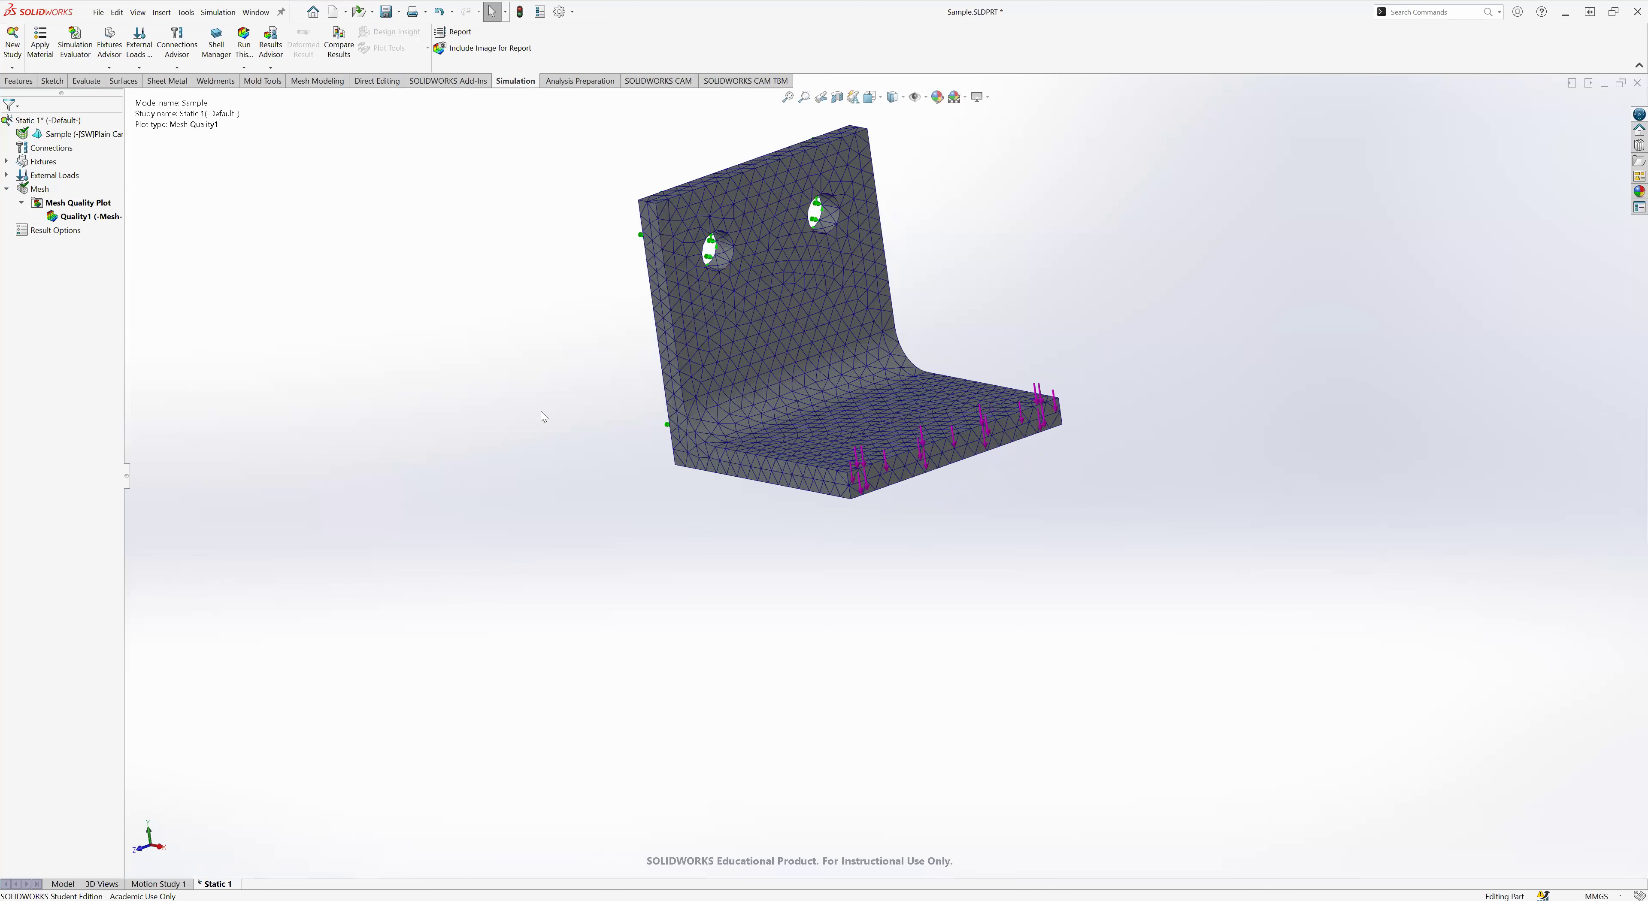
{"action": "middle_click_drag", "start_coordinate": [684, 439], "coordinate": [650, 412]}
{"action": "middle_click_drag", "start_coordinate": [499, 382], "coordinate": [374, 388]}
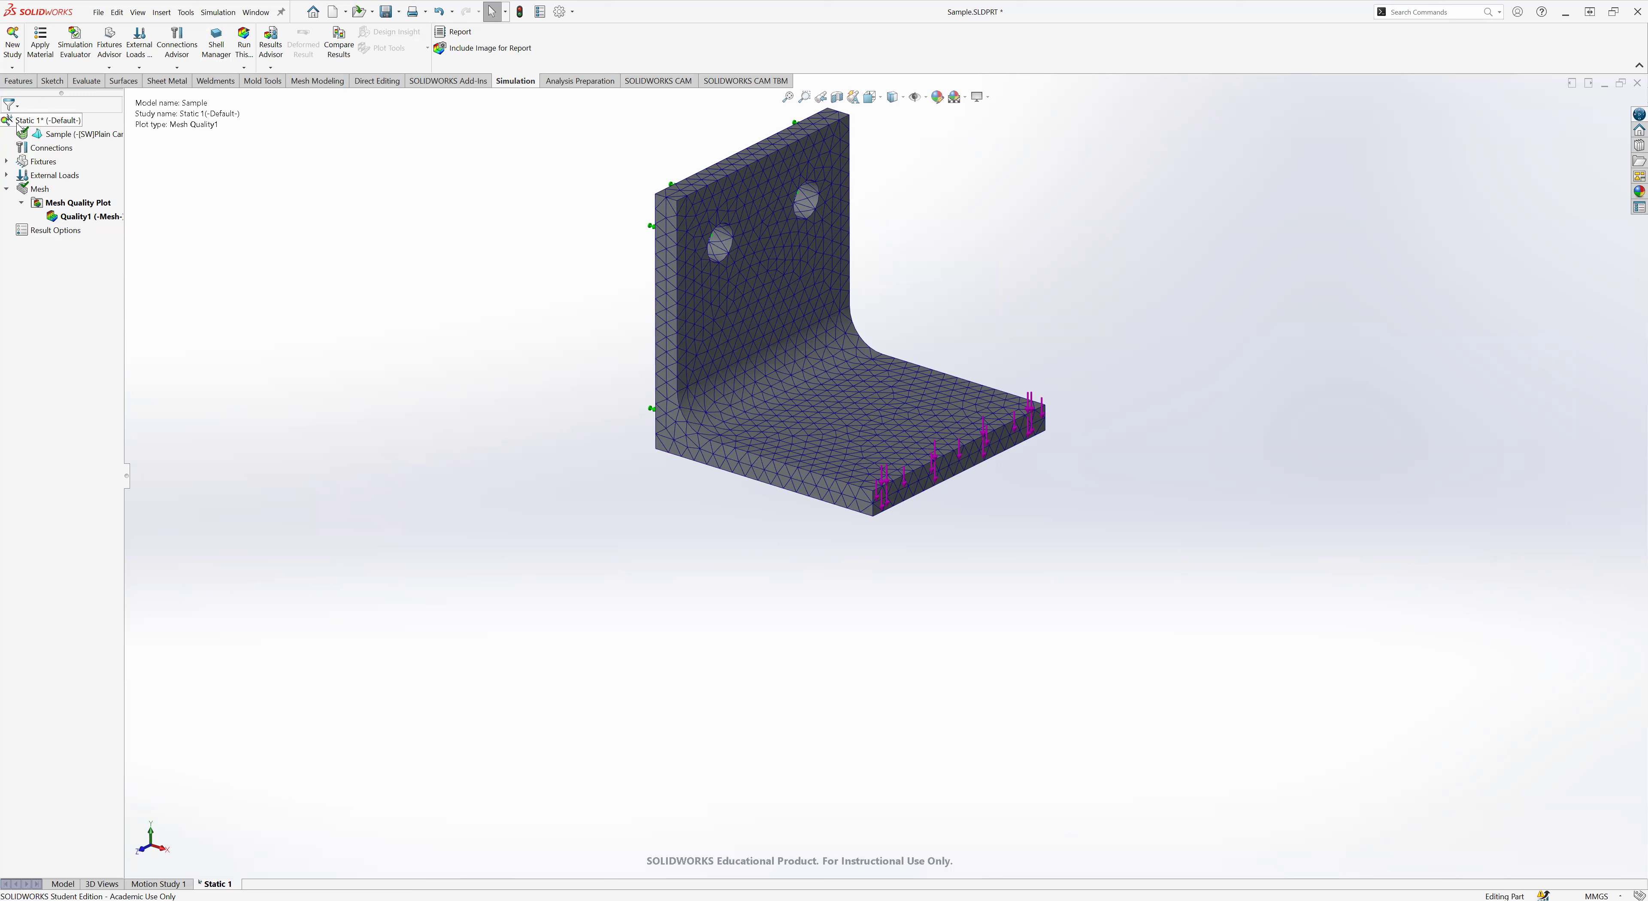
{"action": "right_click", "coordinate": [42, 123]}
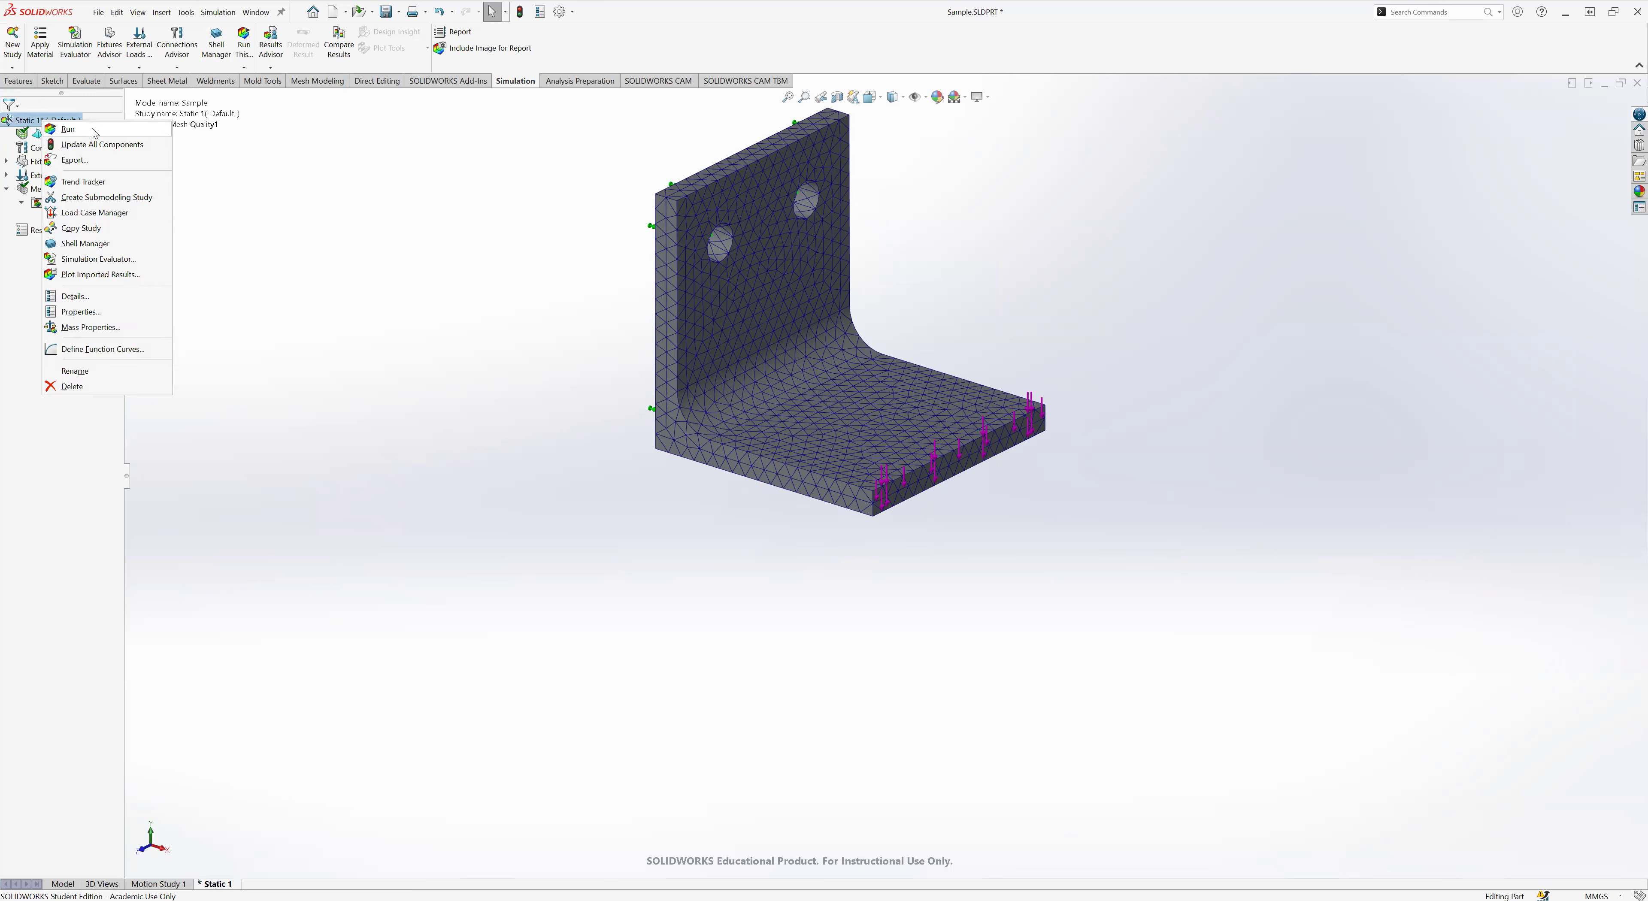
{"action": "left_click", "coordinate": [410, 332]}
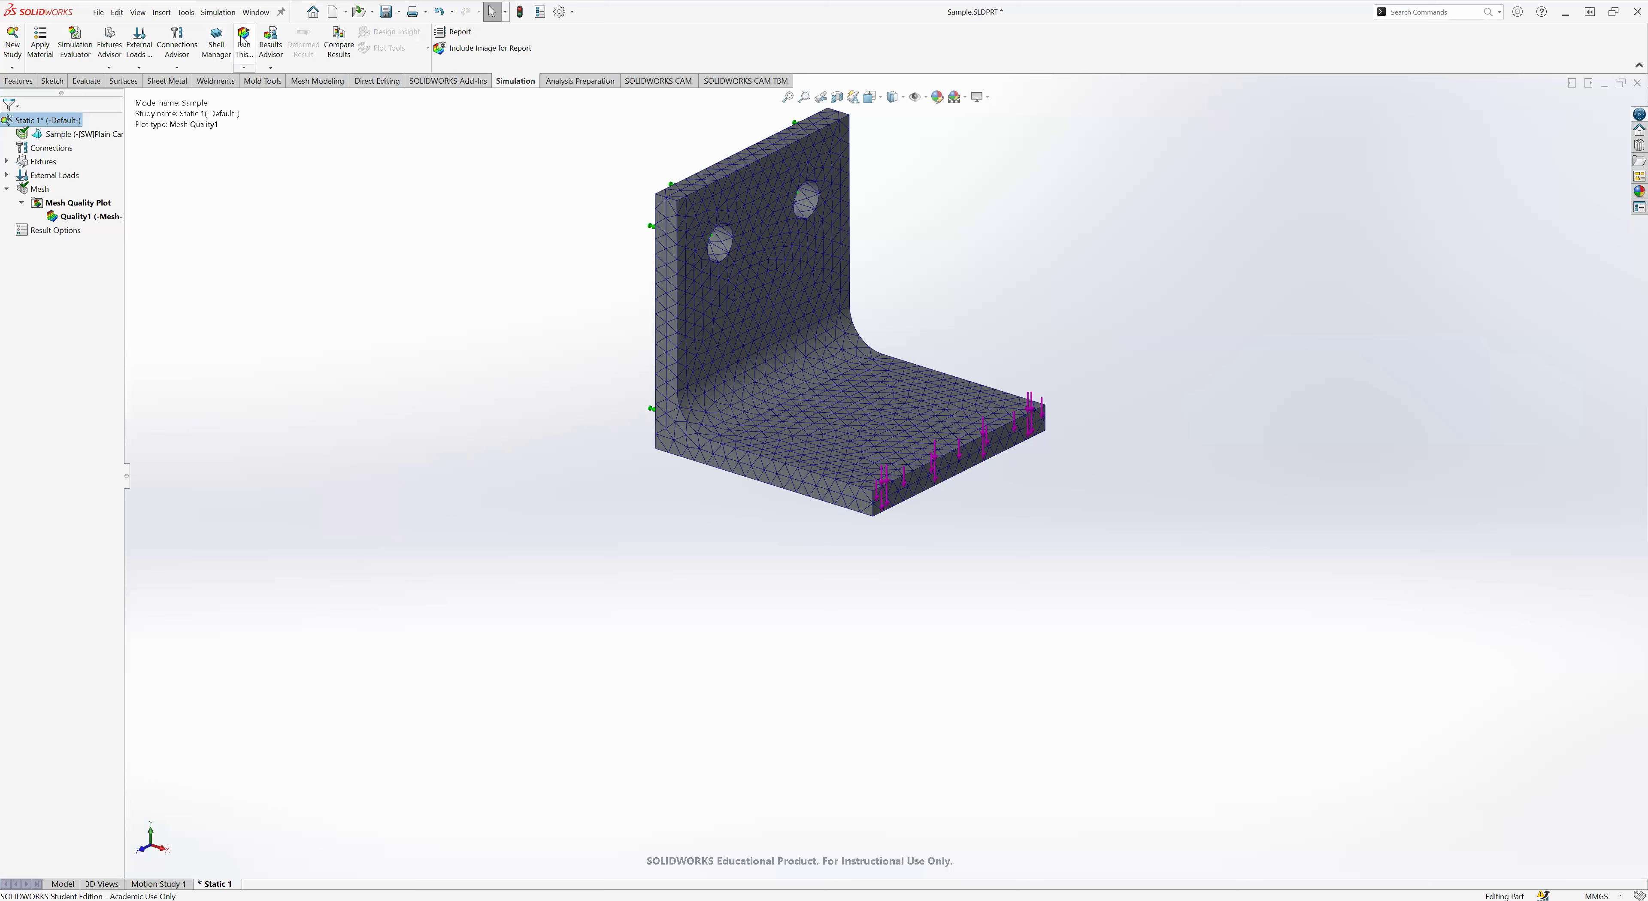
{"action": "right_click", "coordinate": [39, 189]}
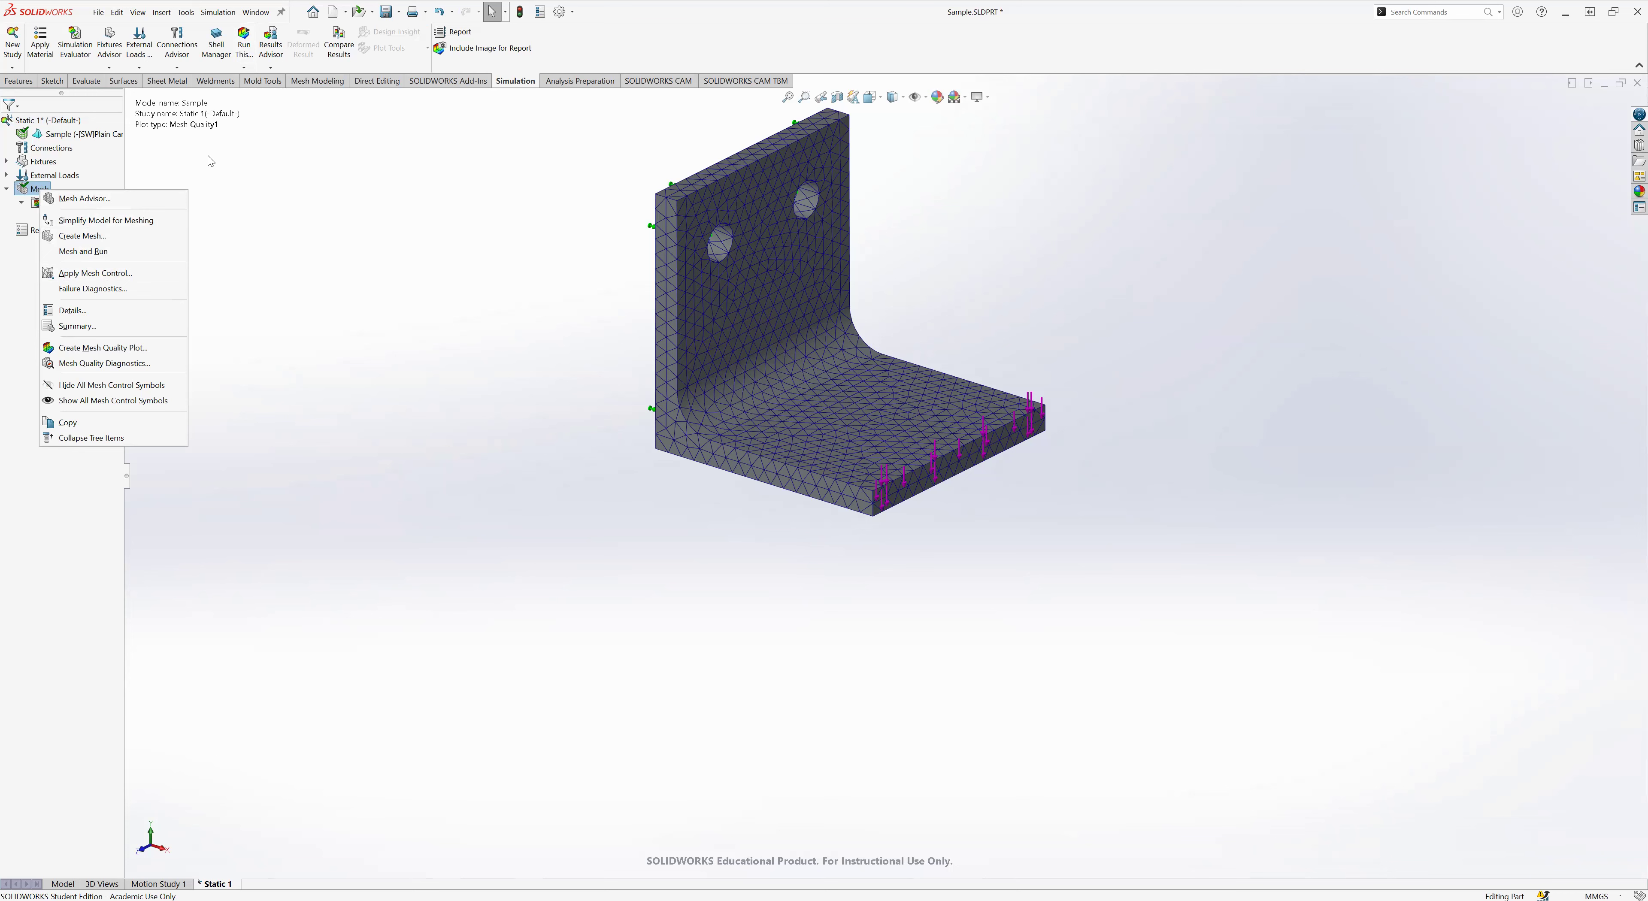
{"action": "left_click", "coordinate": [233, 187]}
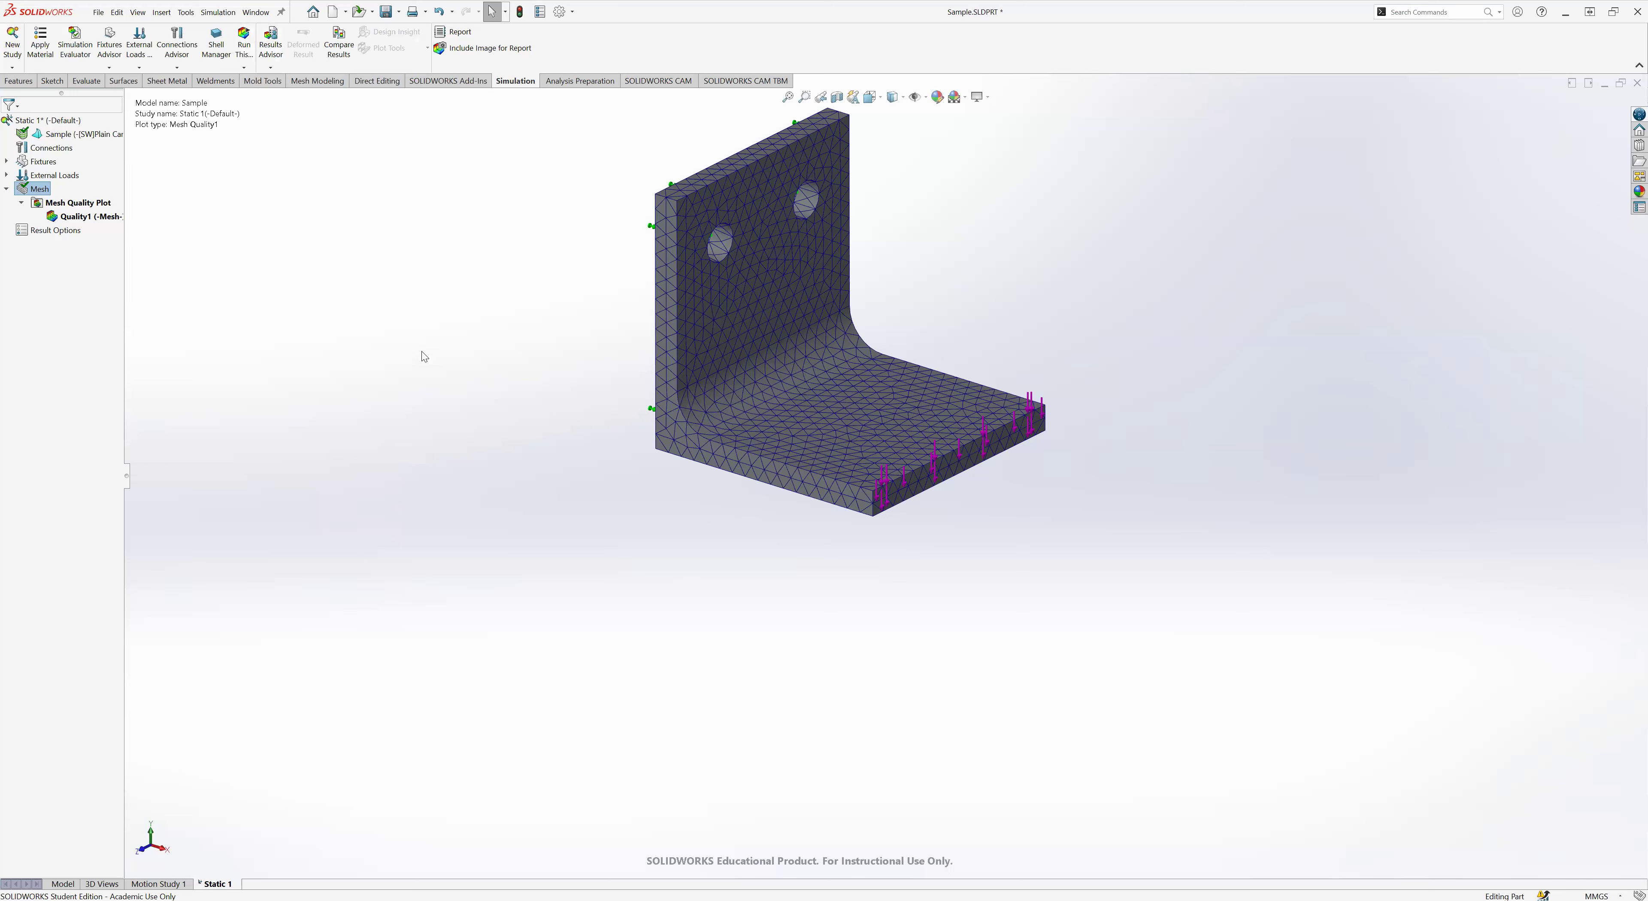
- Save the part and run the Static 1 study
{"action": "key", "text": "ctrl+s"}
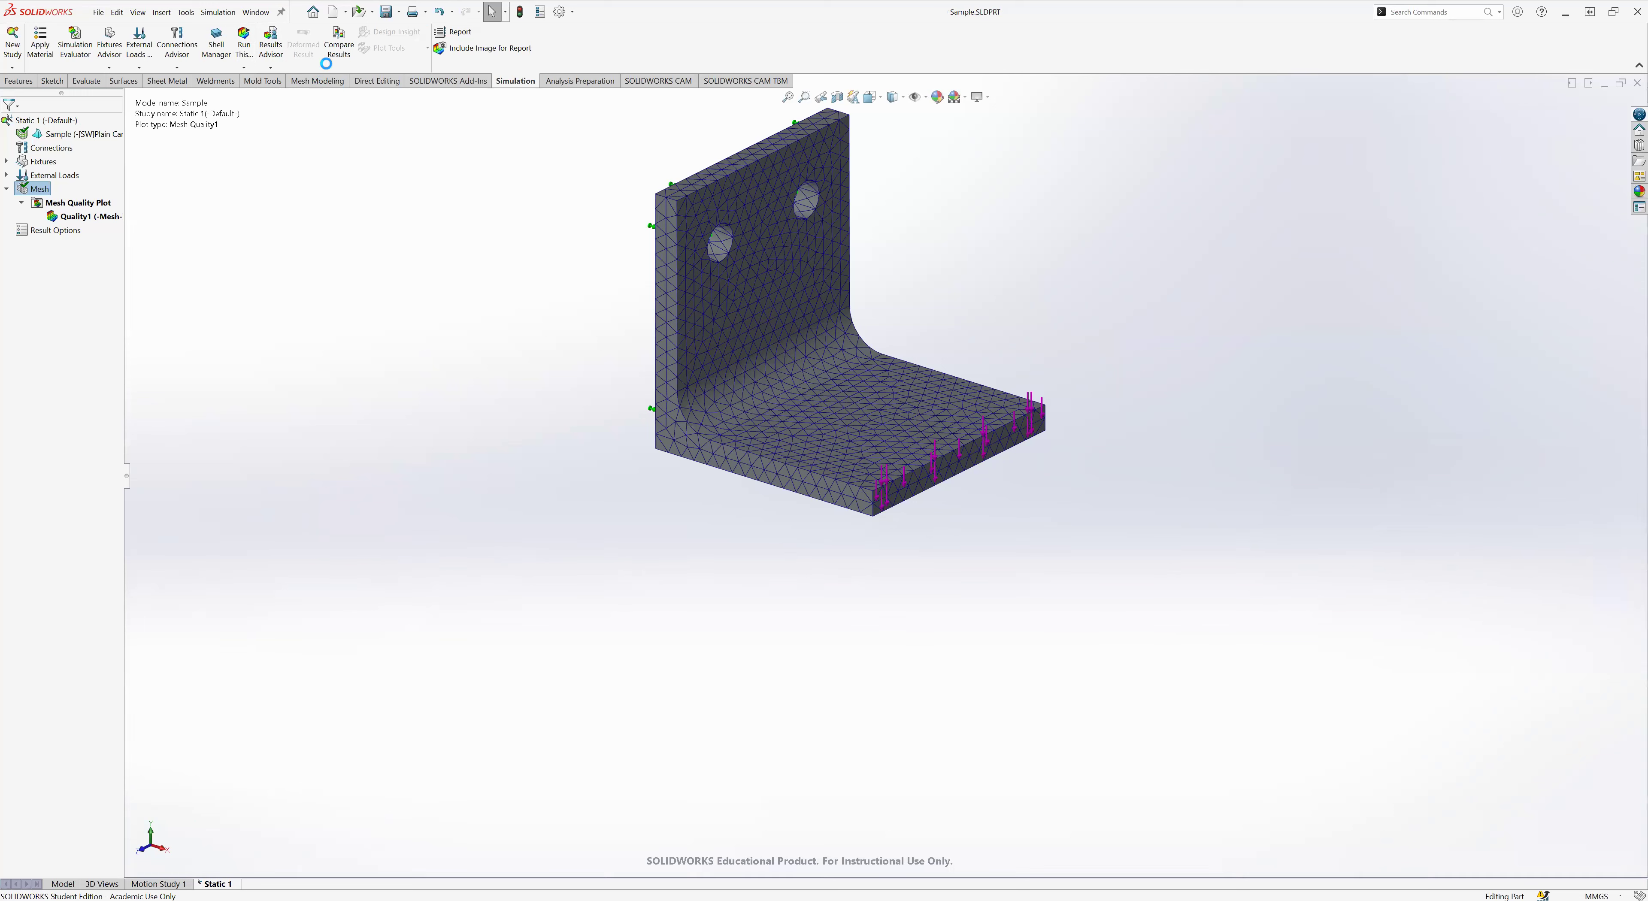
{"action": "left_click", "coordinate": [243, 39]}
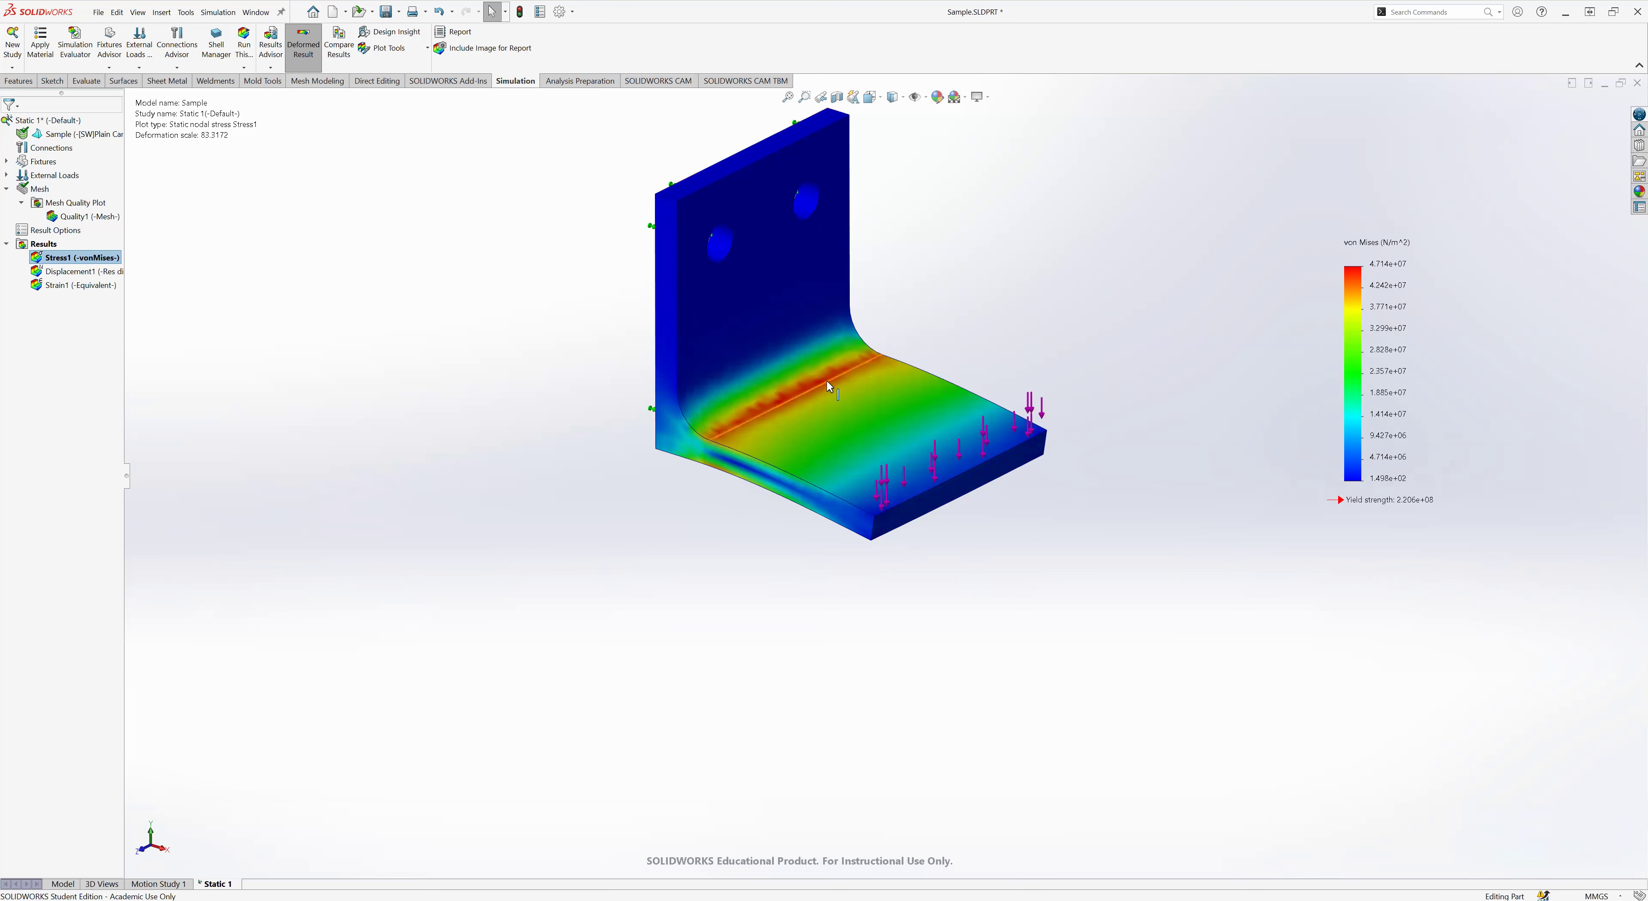
- Examine the von Mises stress result on the bracket, followed by the displacement and equivalent strain plots
{"action": "scroll", "coordinate": [1036, 344], "scroll_direction": "up", "scroll_amount": 2}
{"action": "scroll", "coordinate": [958, 300], "scroll_direction": "down", "scroll_amount": 2}
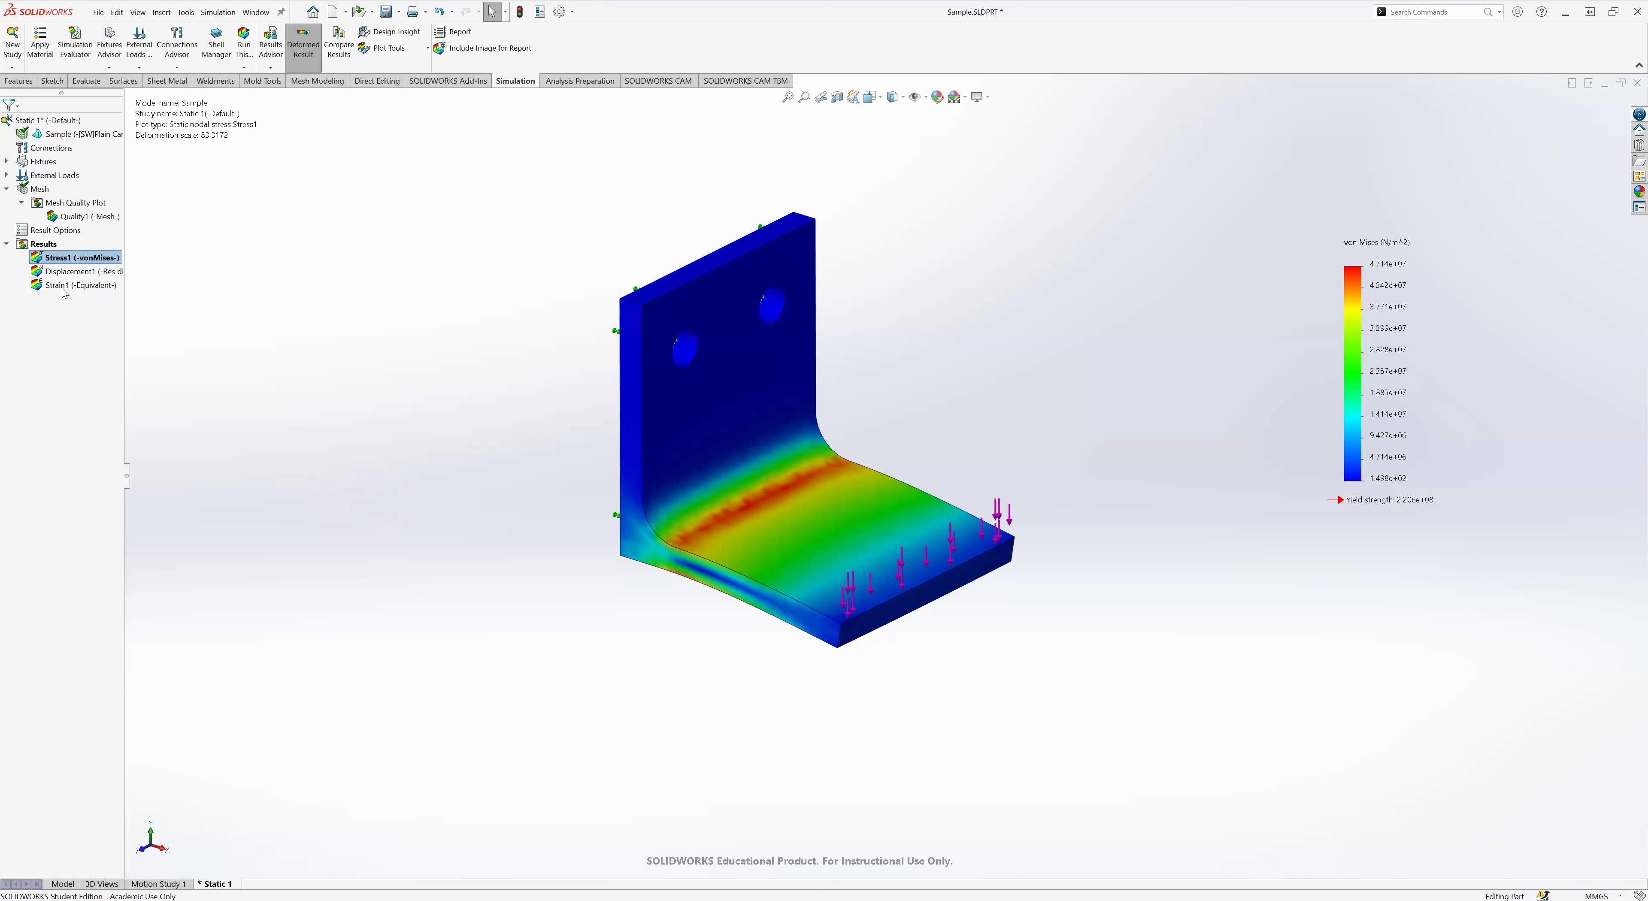
{"action": "double_click", "coordinate": [70, 271]}
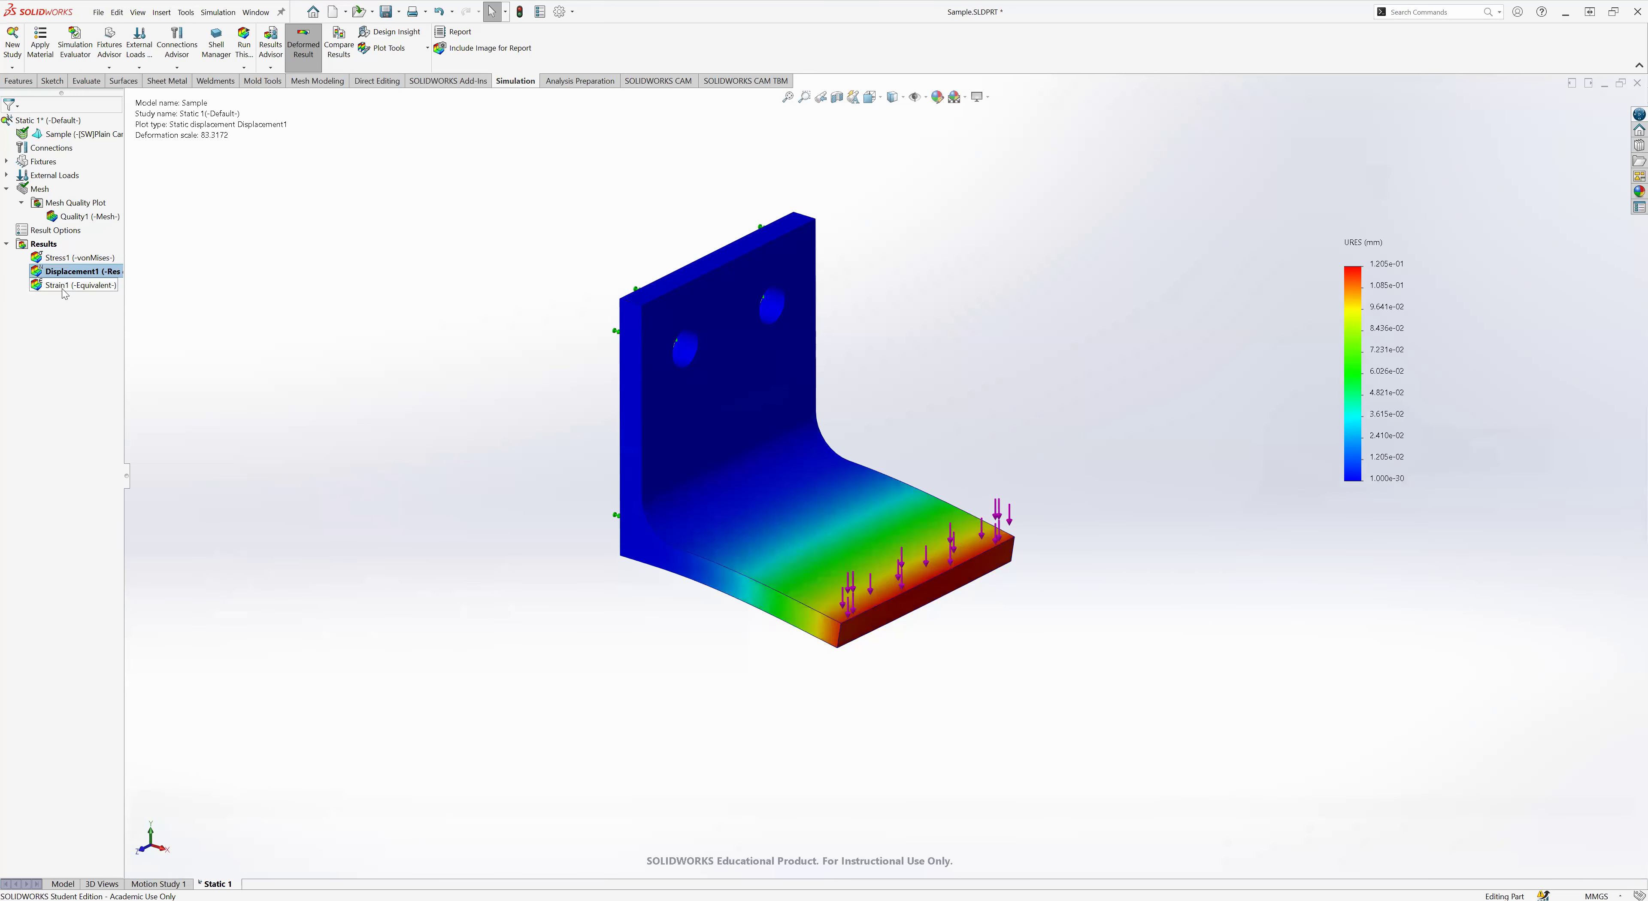
{"action": "double_click", "coordinate": [64, 286]}
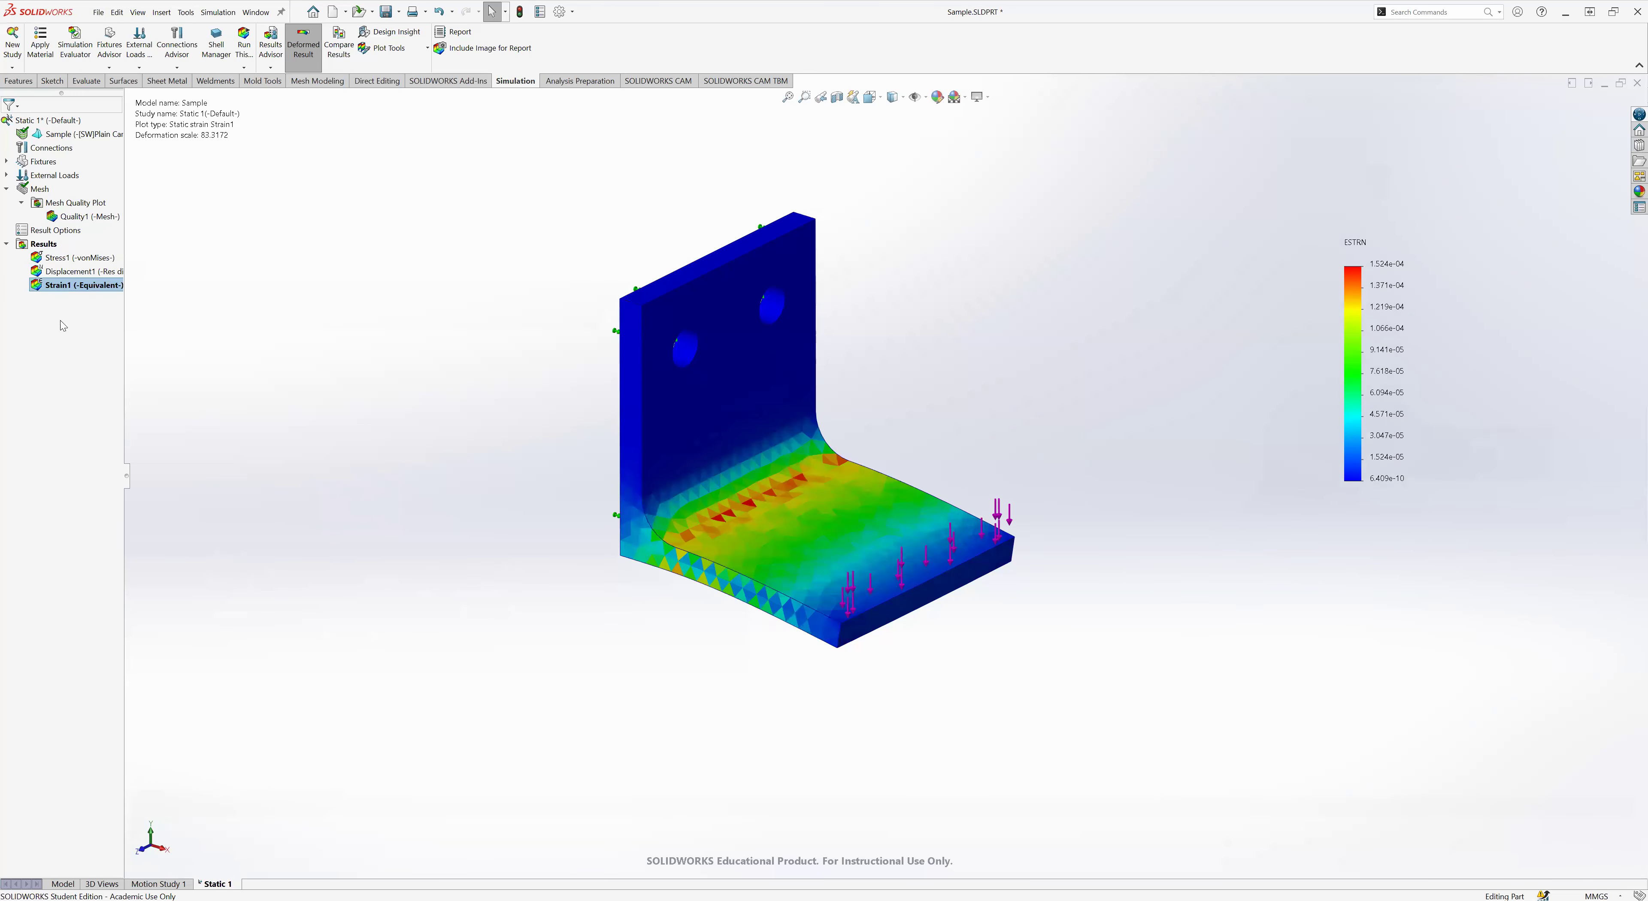
- Display the von Mises stress plot and set its units to N/mm^2 (MPa)
{"action": "double_click", "coordinate": [56, 258]}
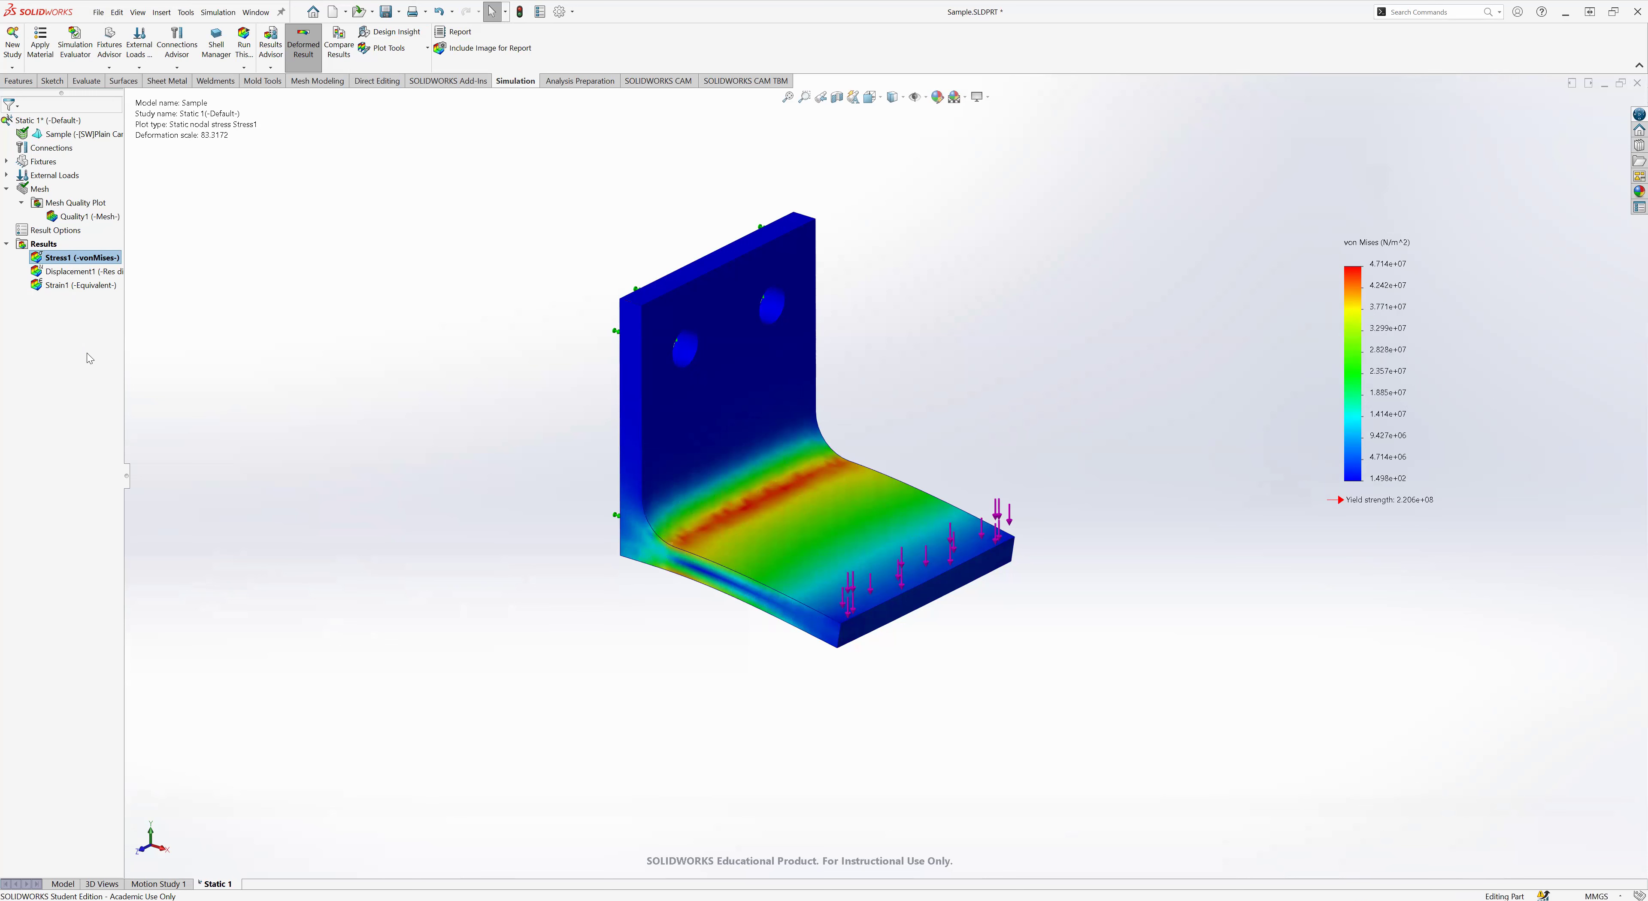
{"action": "right_click", "coordinate": [63, 258]}
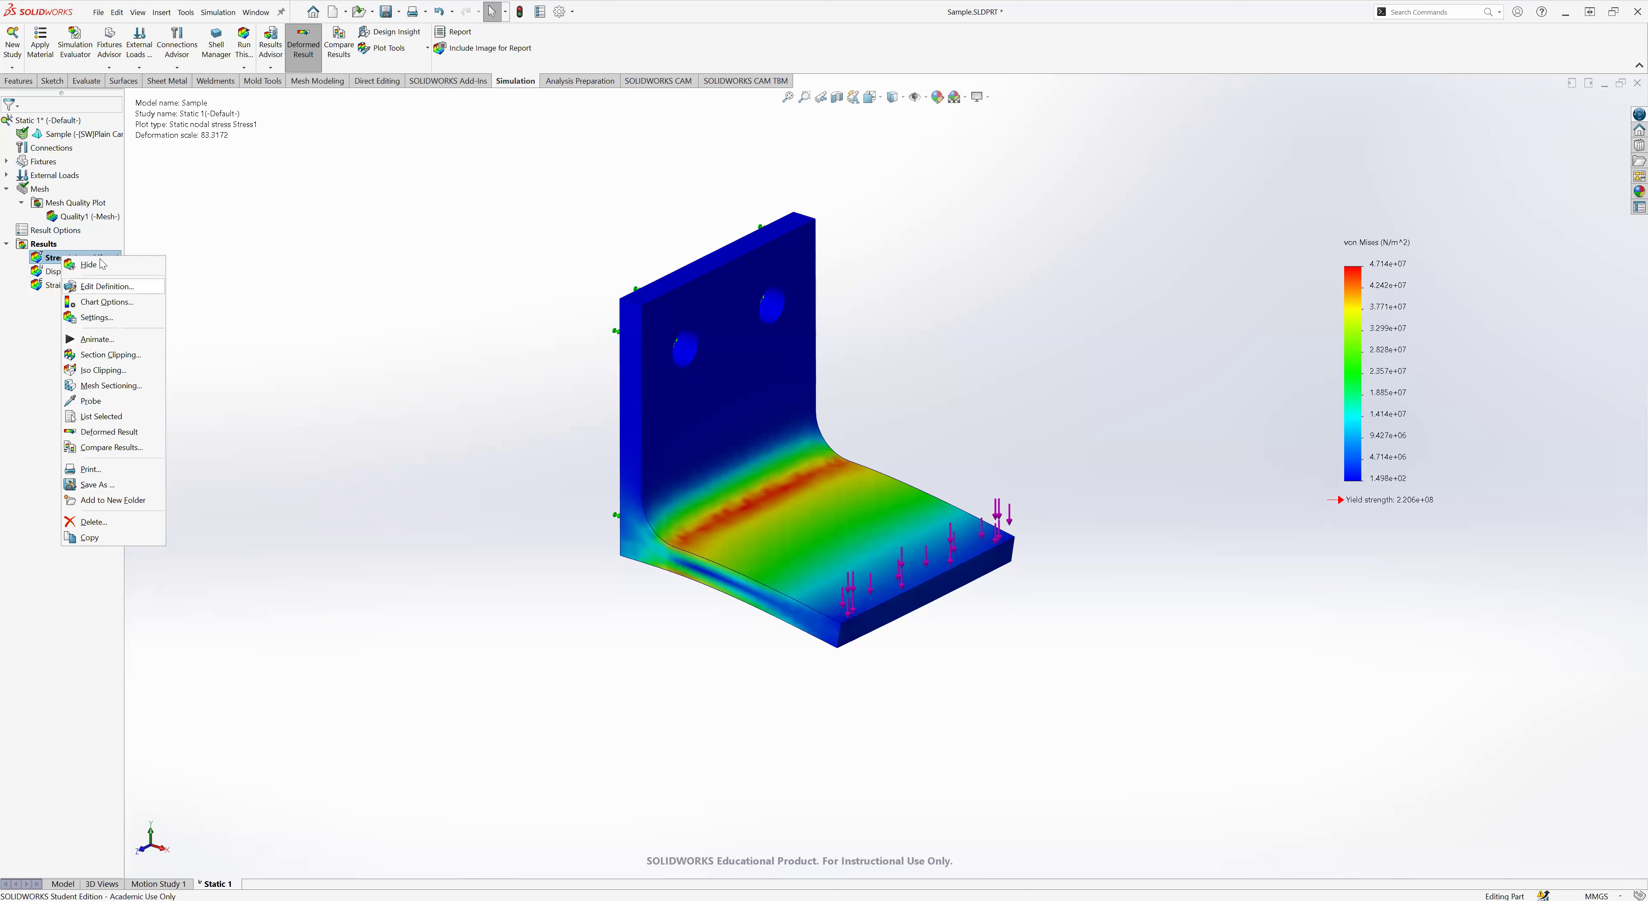
{"action": "left_click", "coordinate": [94, 288]}
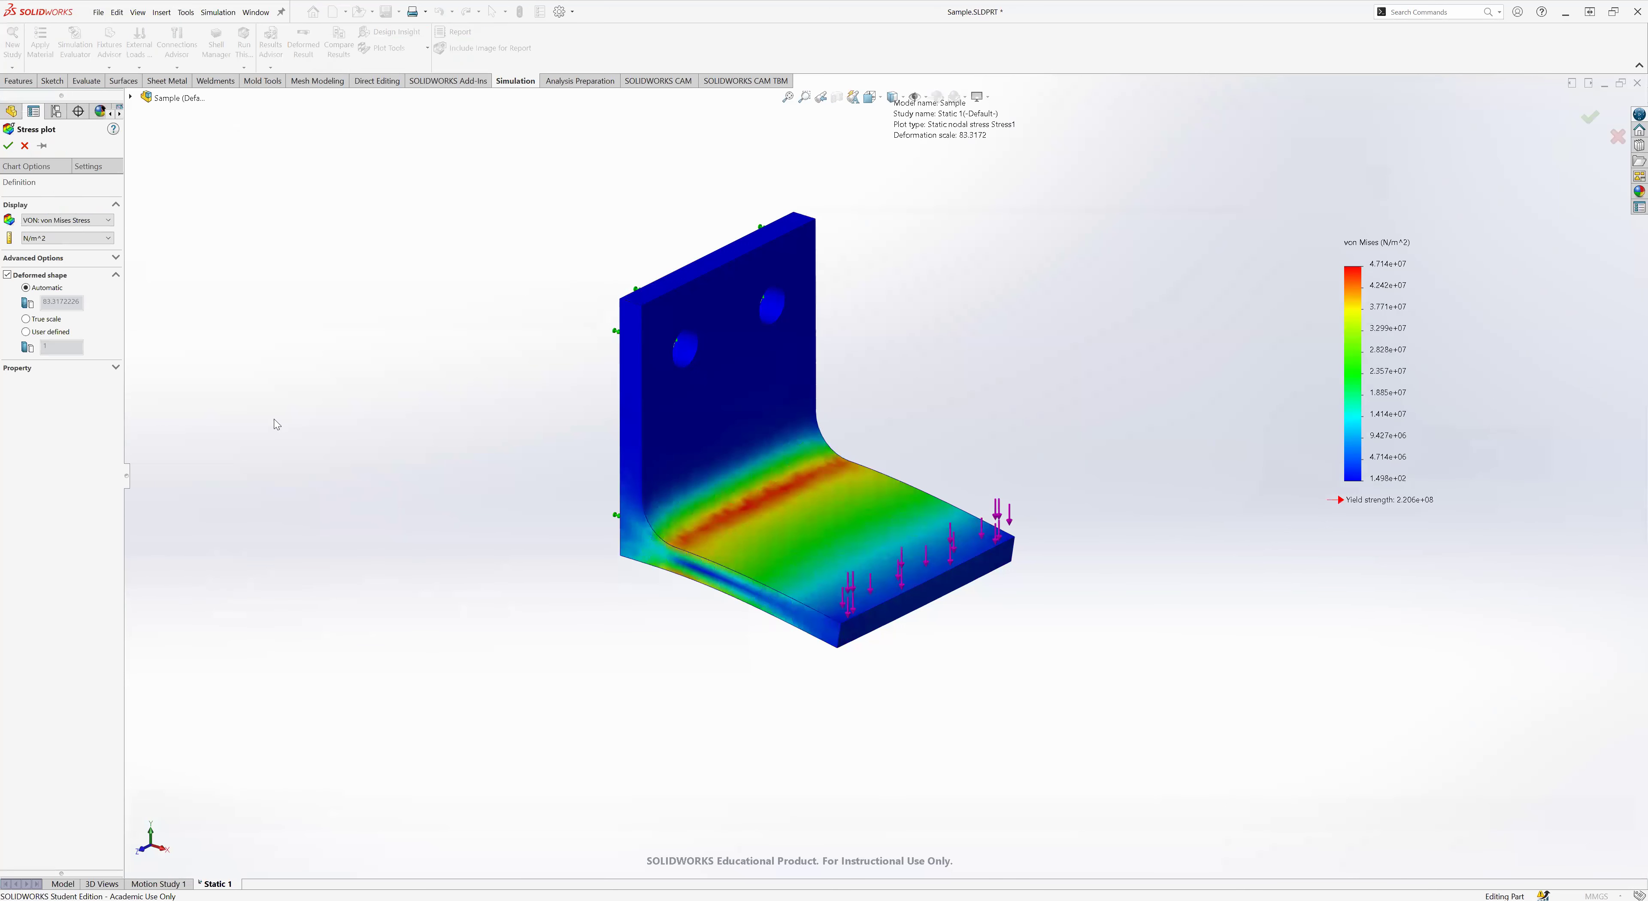
{"action": "left_click", "coordinate": [67, 221]}
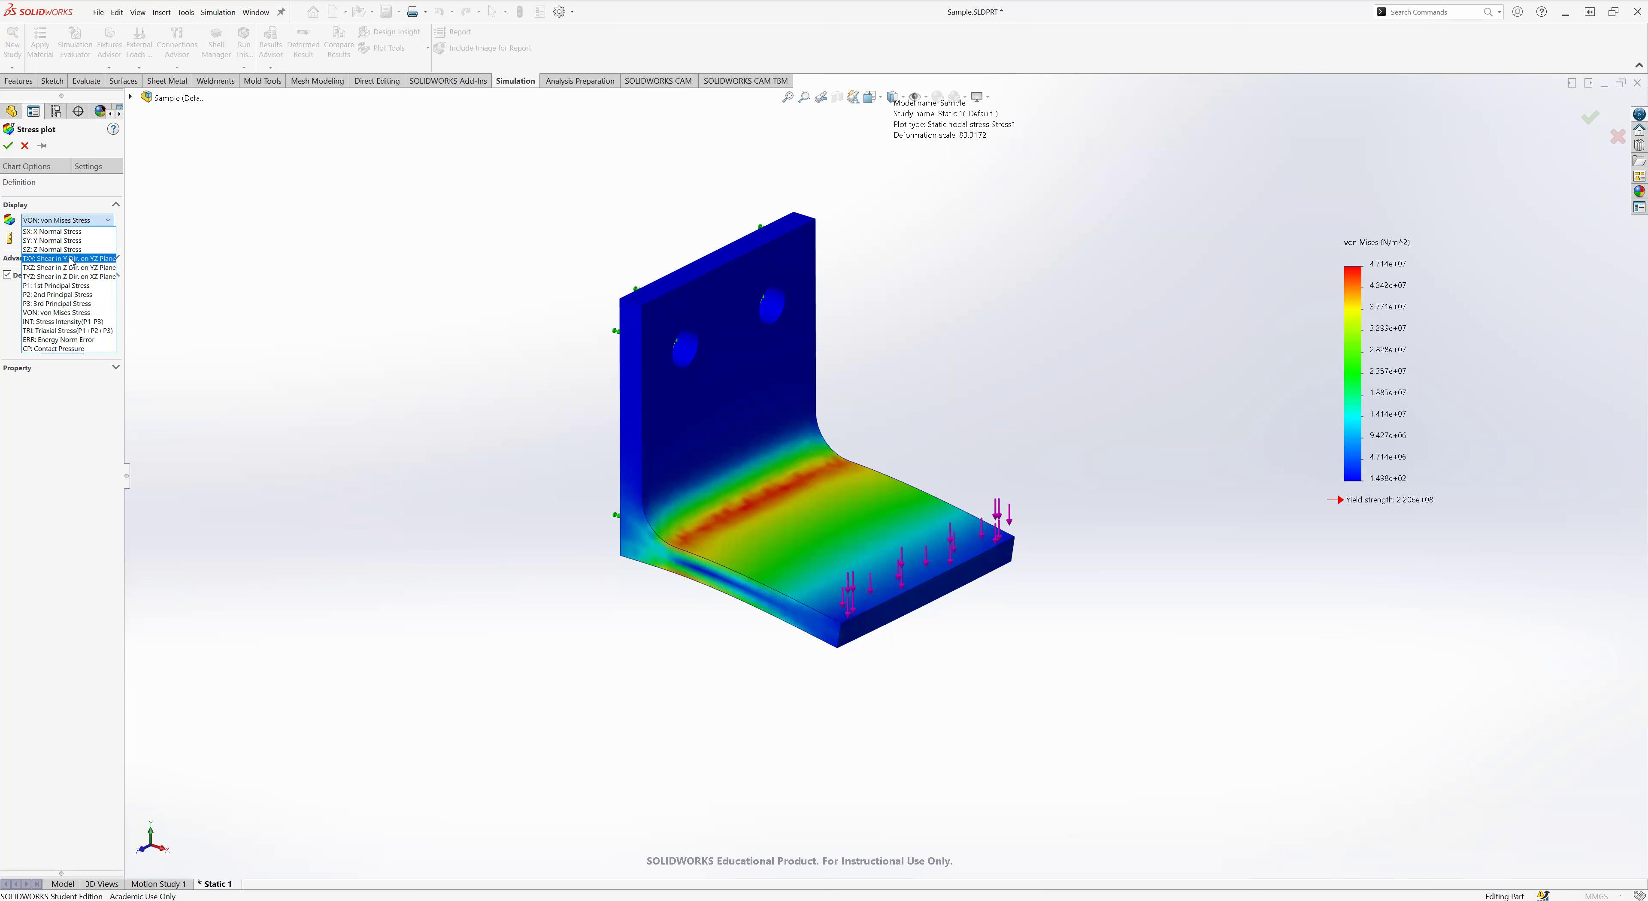
{"action": "left_click", "coordinate": [63, 220]}
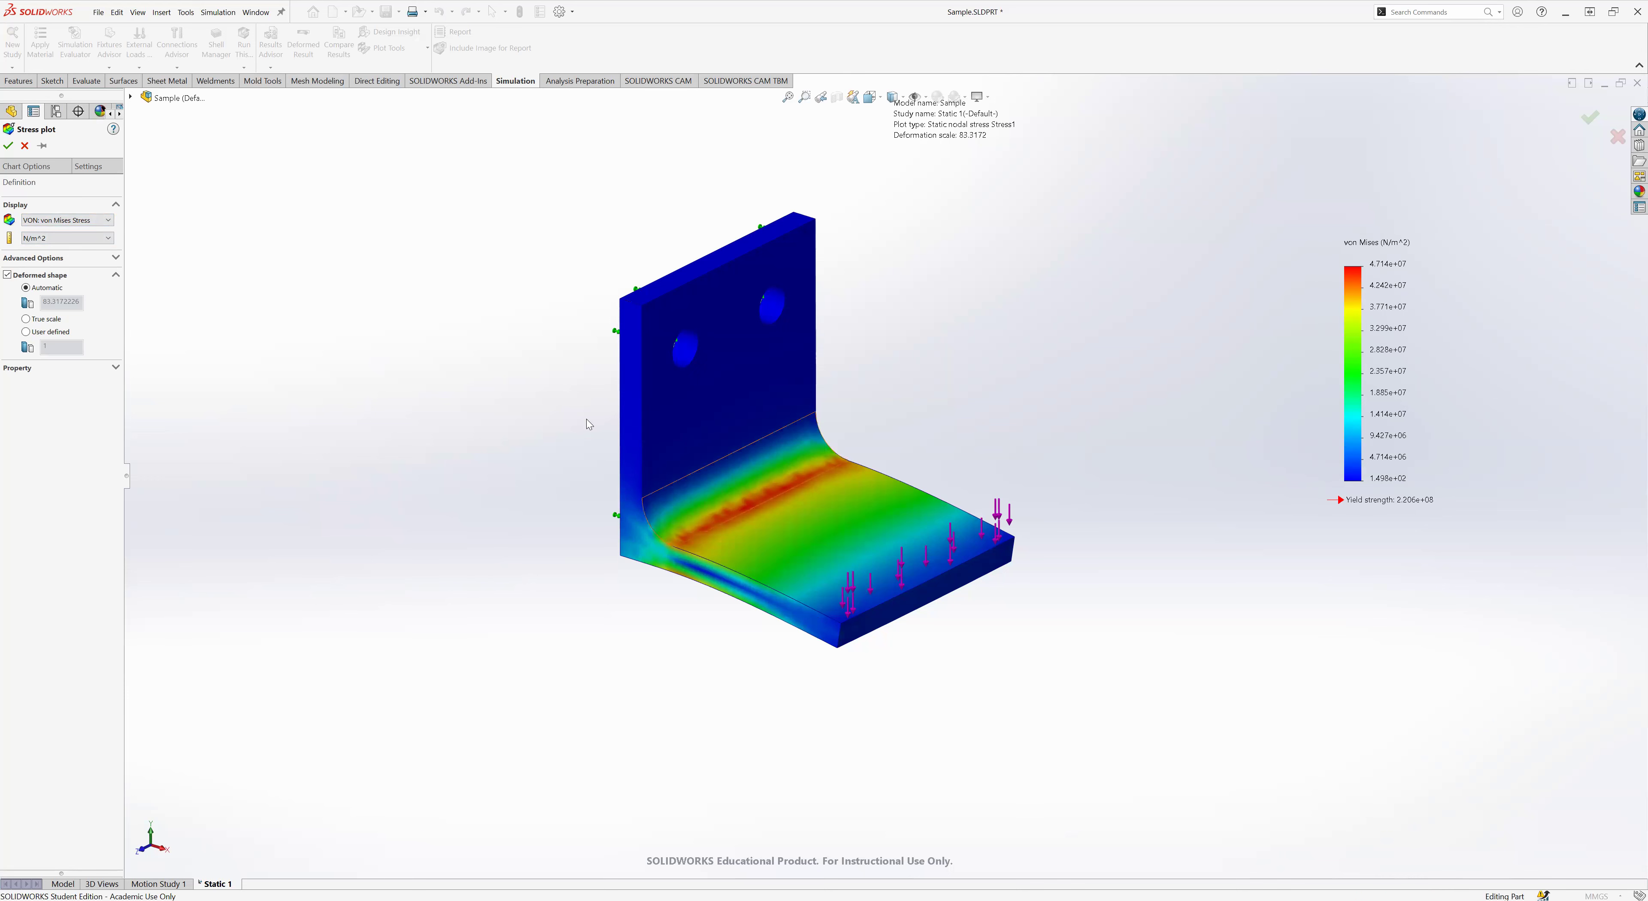
{"action": "left_click", "coordinate": [70, 241]}
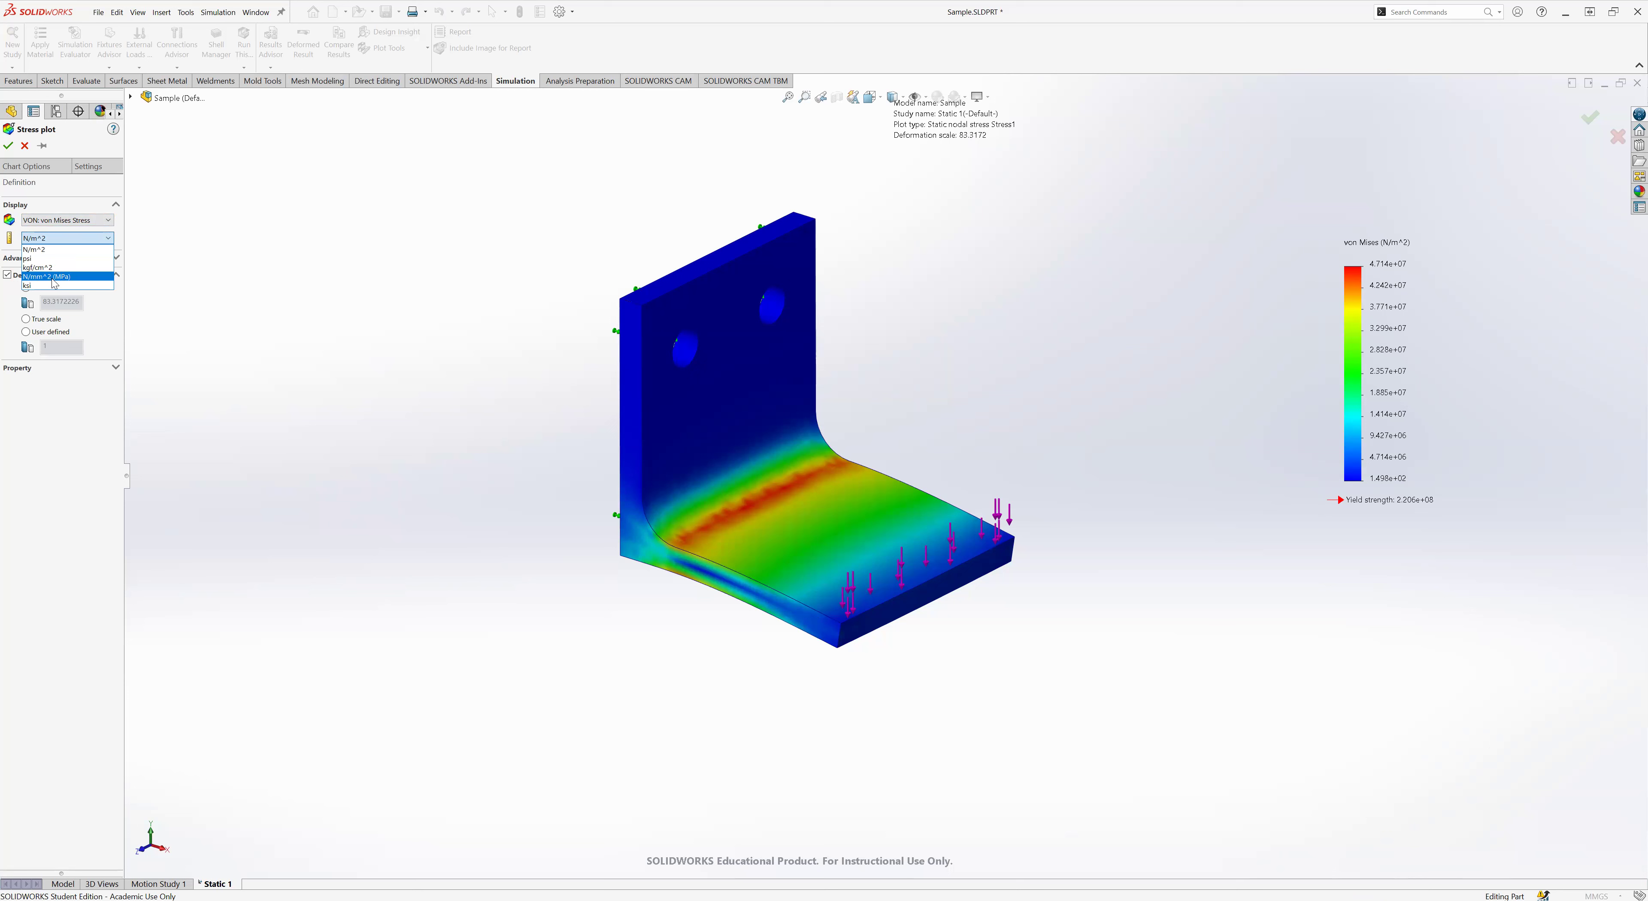
{"action": "key", "text": "Return"}
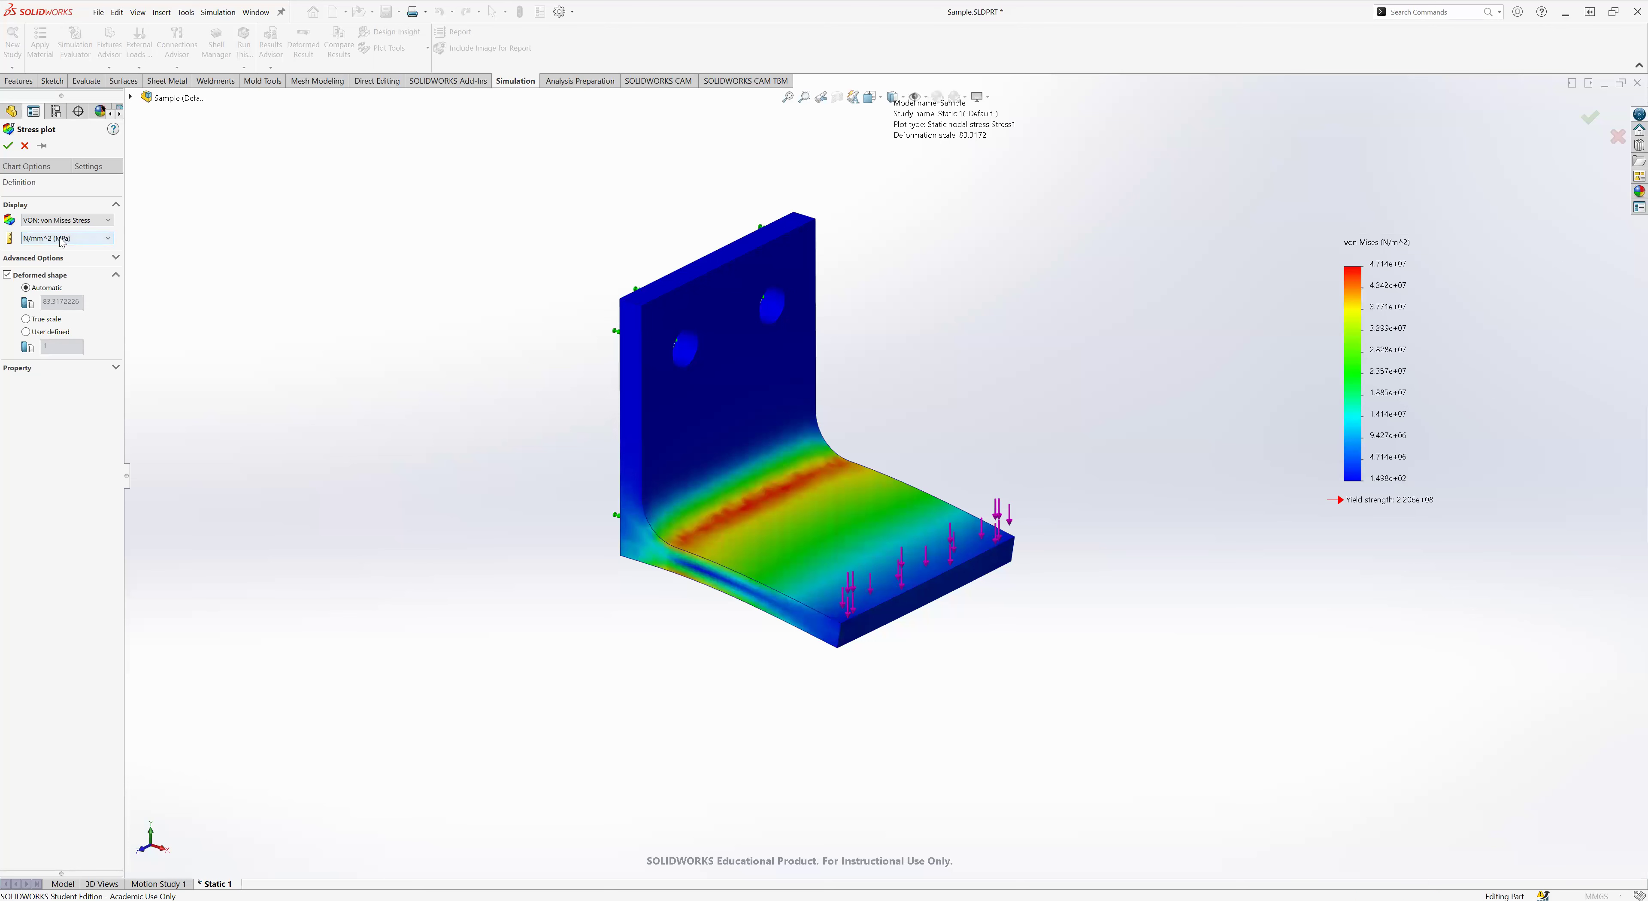
{"action": "left_click", "coordinate": [8, 145]}
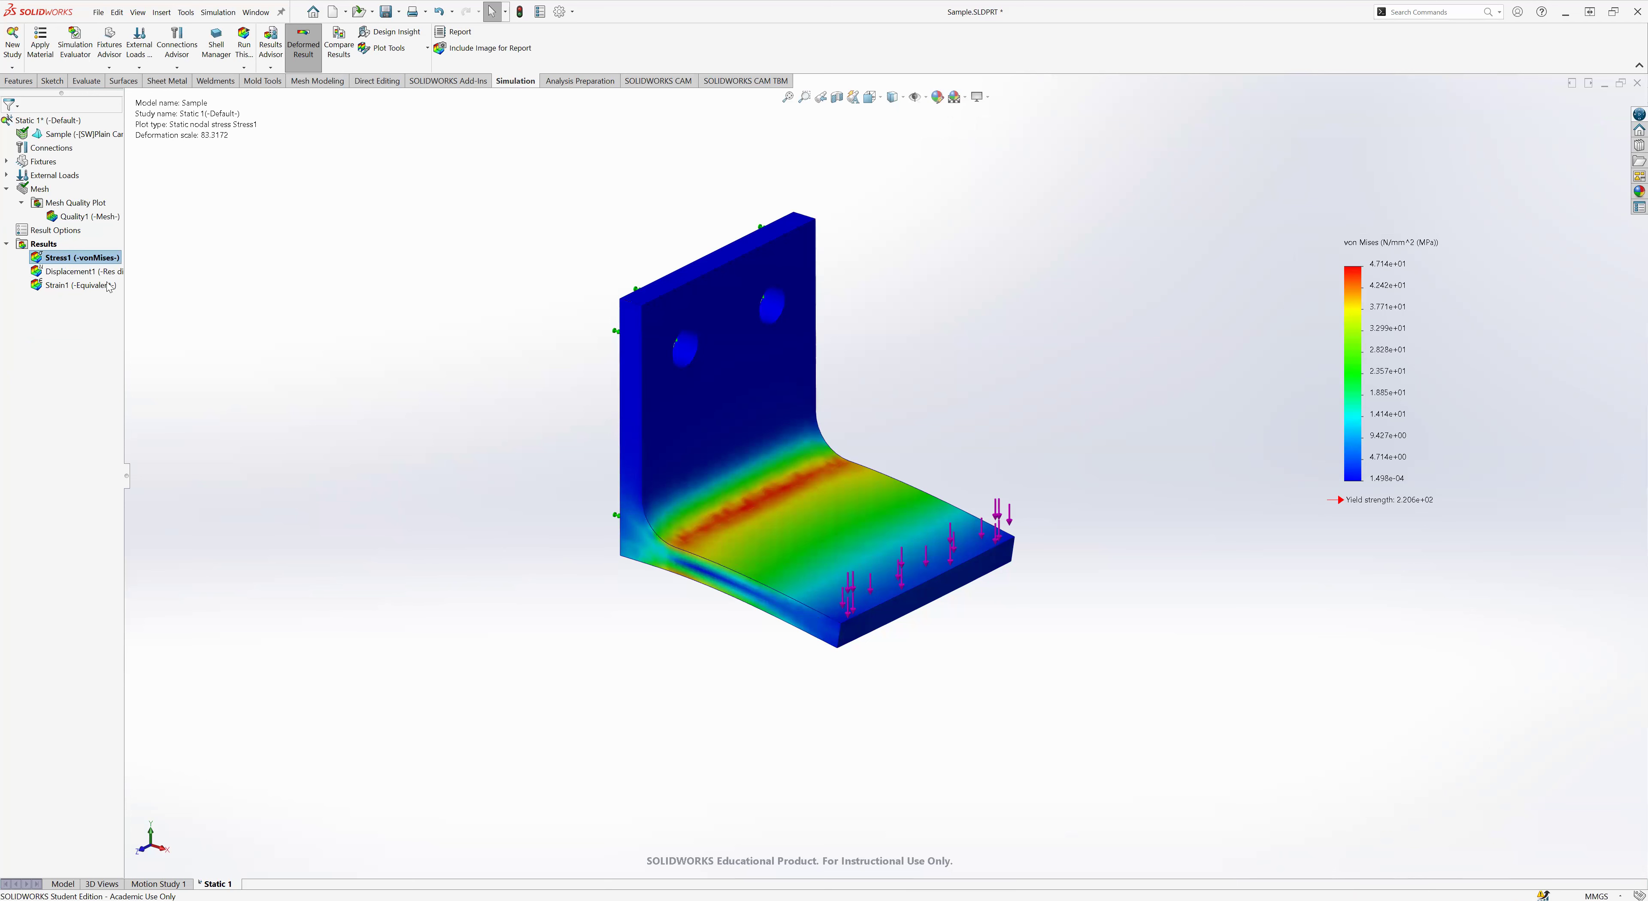
- Set the number format of the von Mises stress plot's legend to floating
{"action": "right_click", "coordinate": [61, 259]}
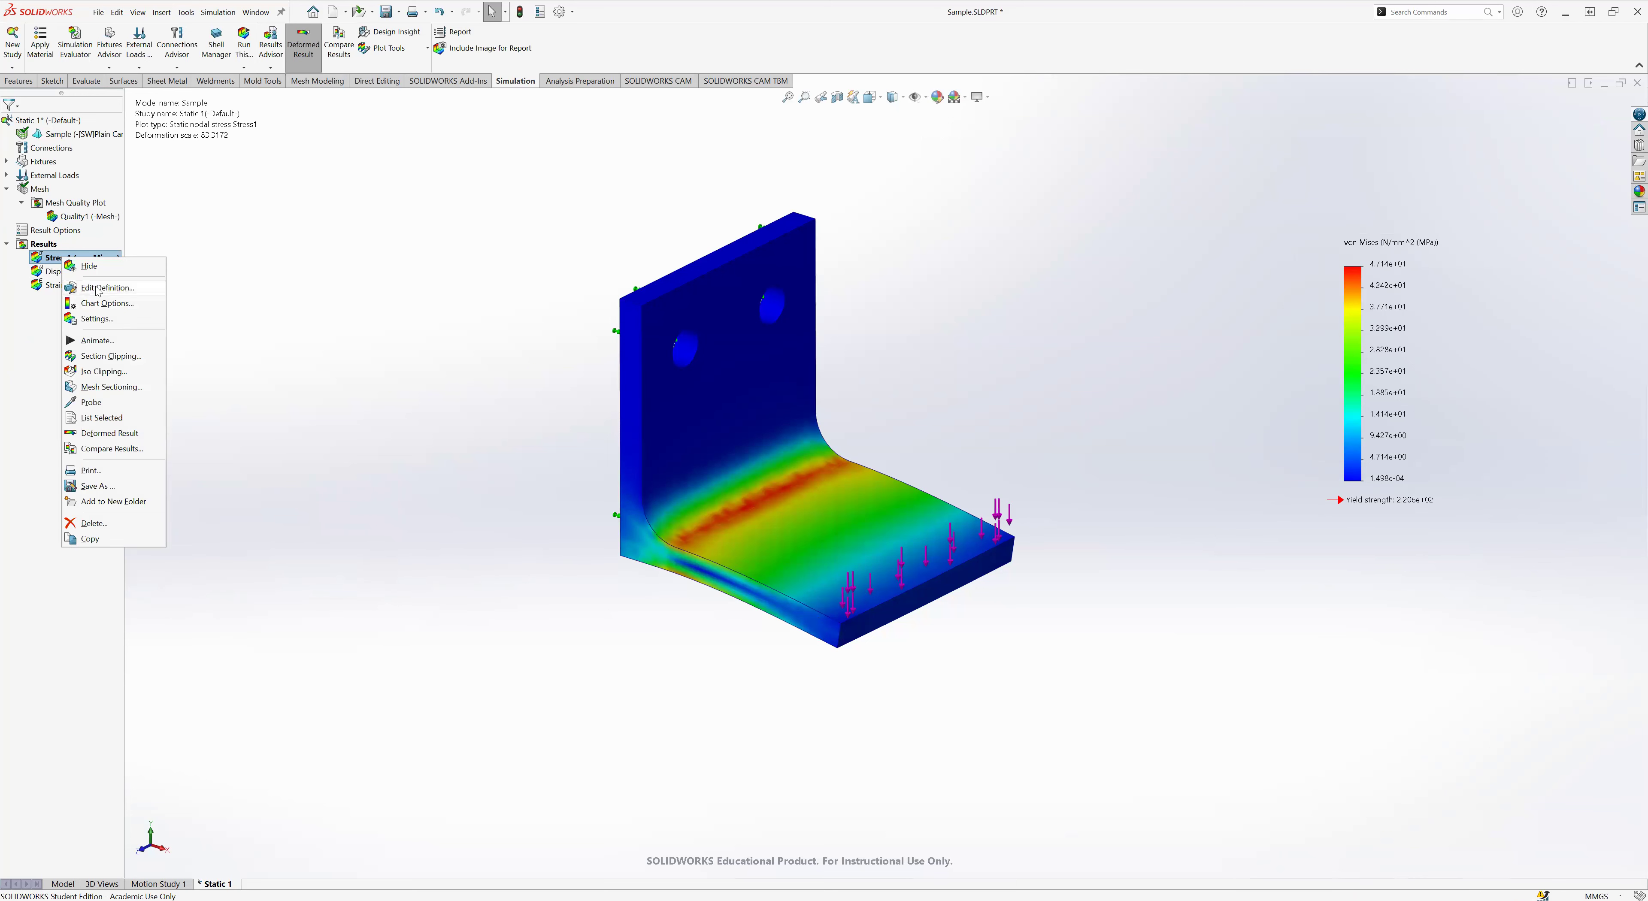
{"action": "left_click", "coordinate": [110, 306]}
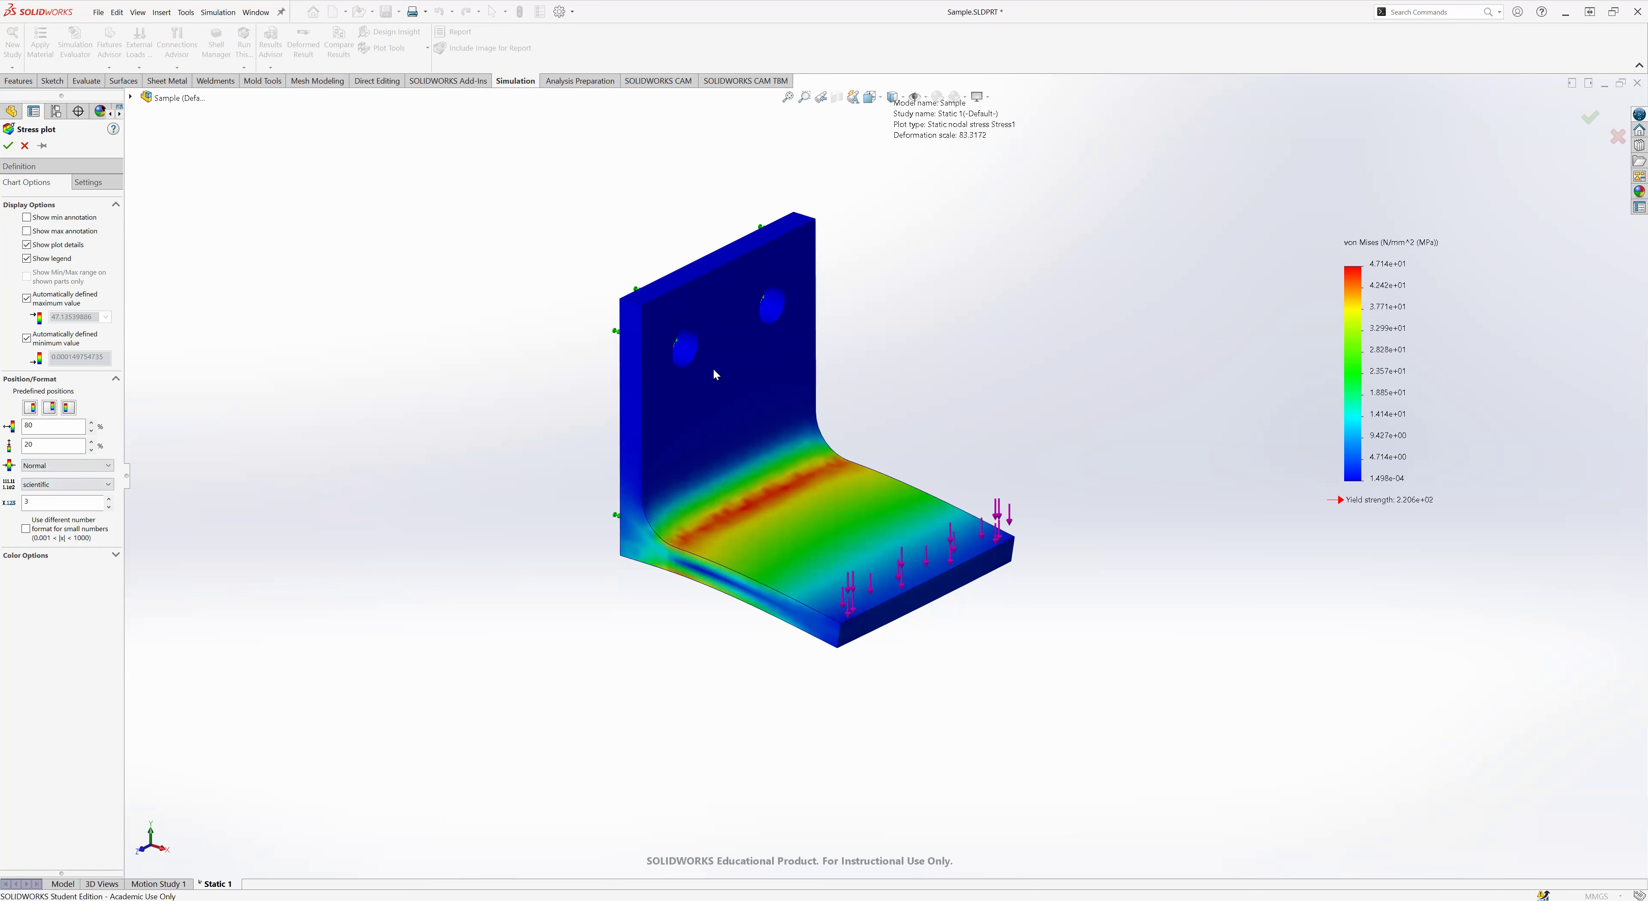
{"action": "left_click", "coordinate": [50, 486]}
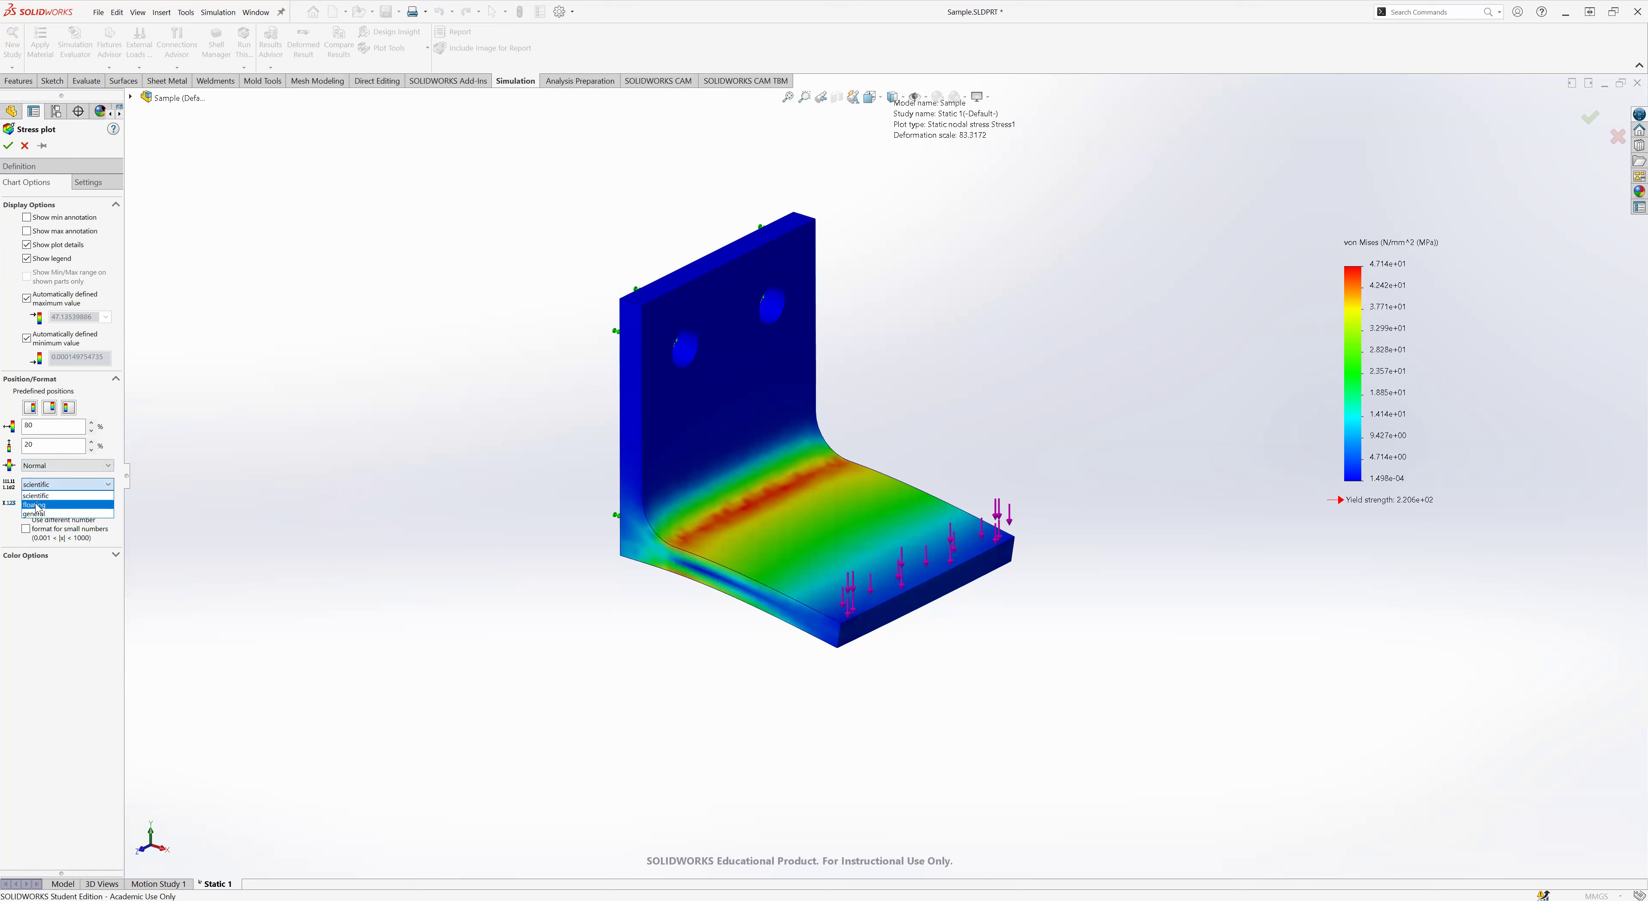
{"action": "left_click", "coordinate": [37, 506]}
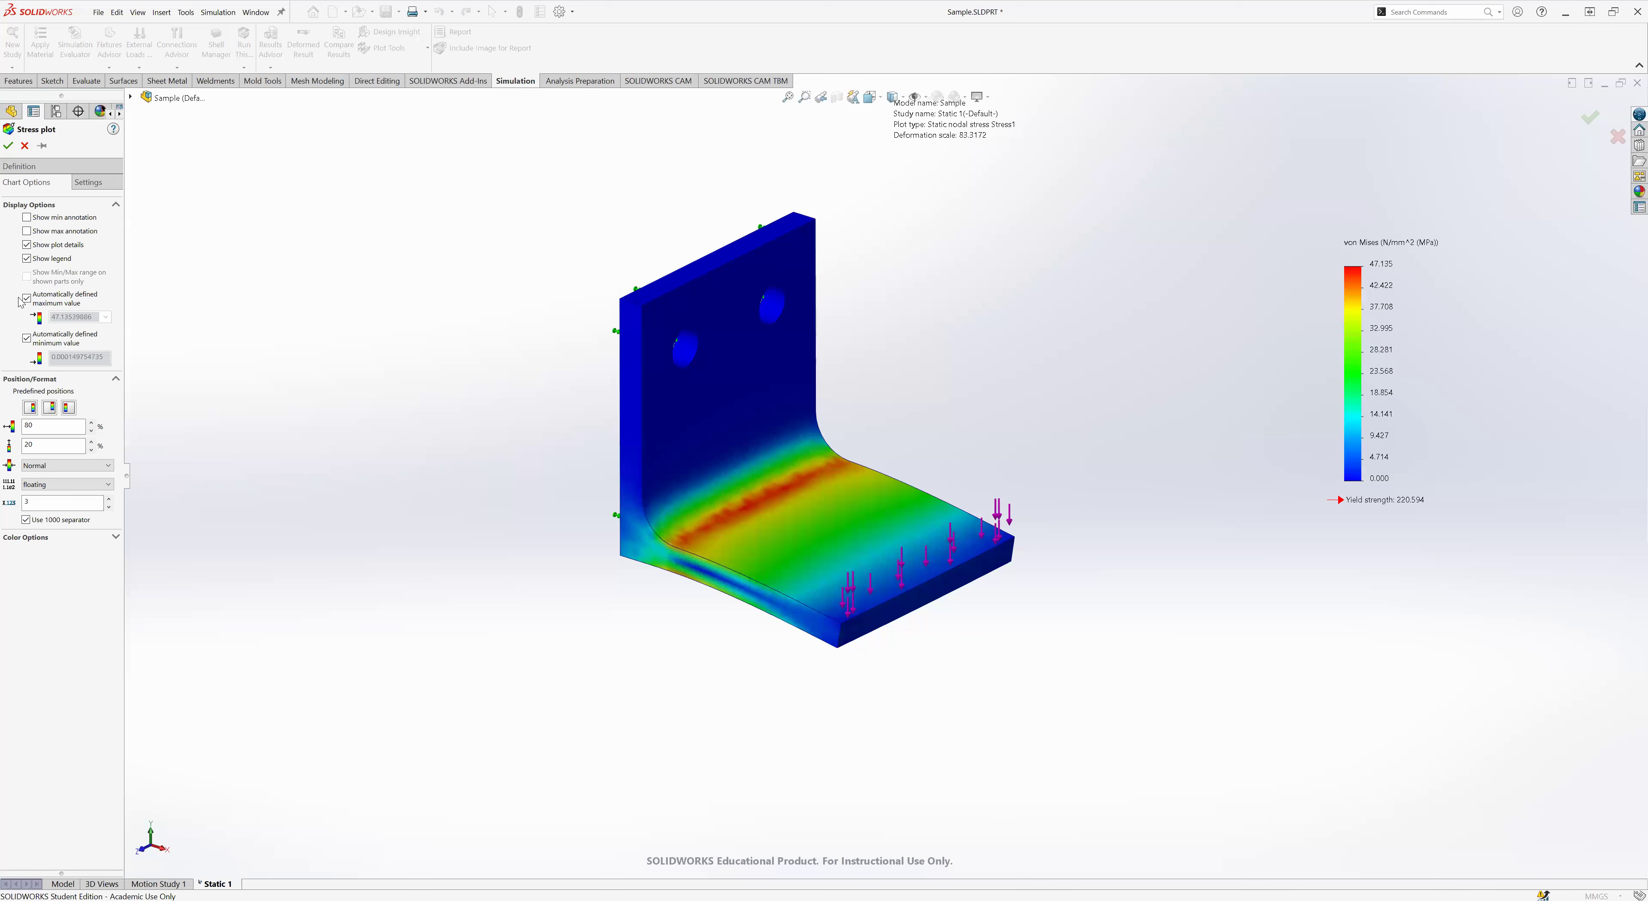
{"action": "left_click", "coordinate": [8, 146]}
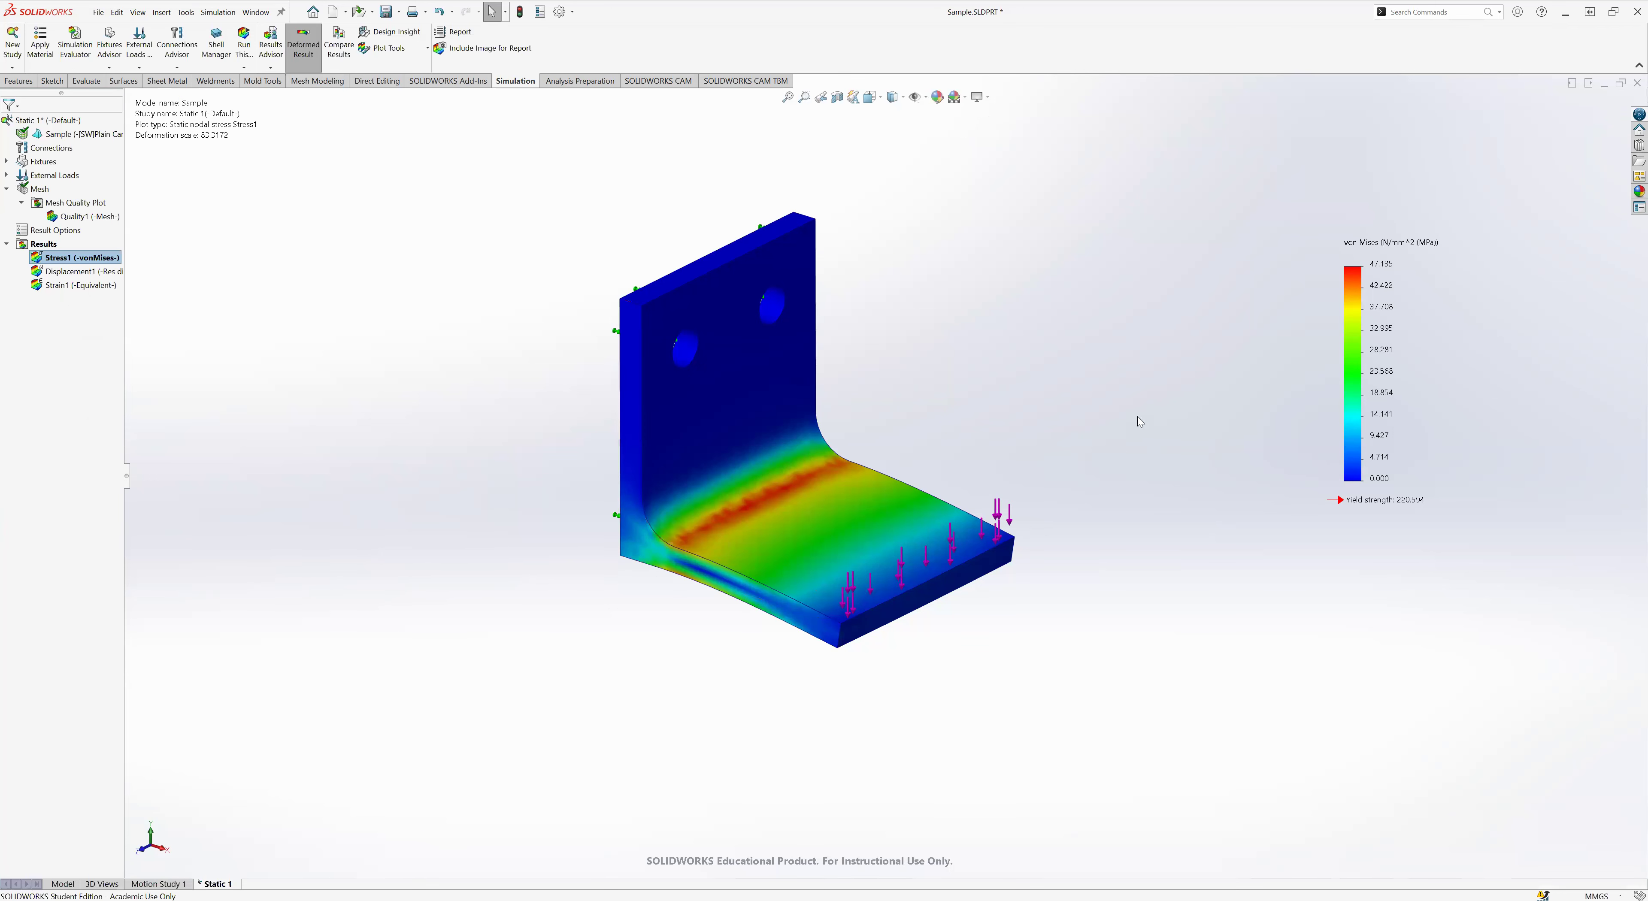
- Display the displacement plot and set its legend's number format to floating
{"action": "double_click", "coordinate": [64, 270]}
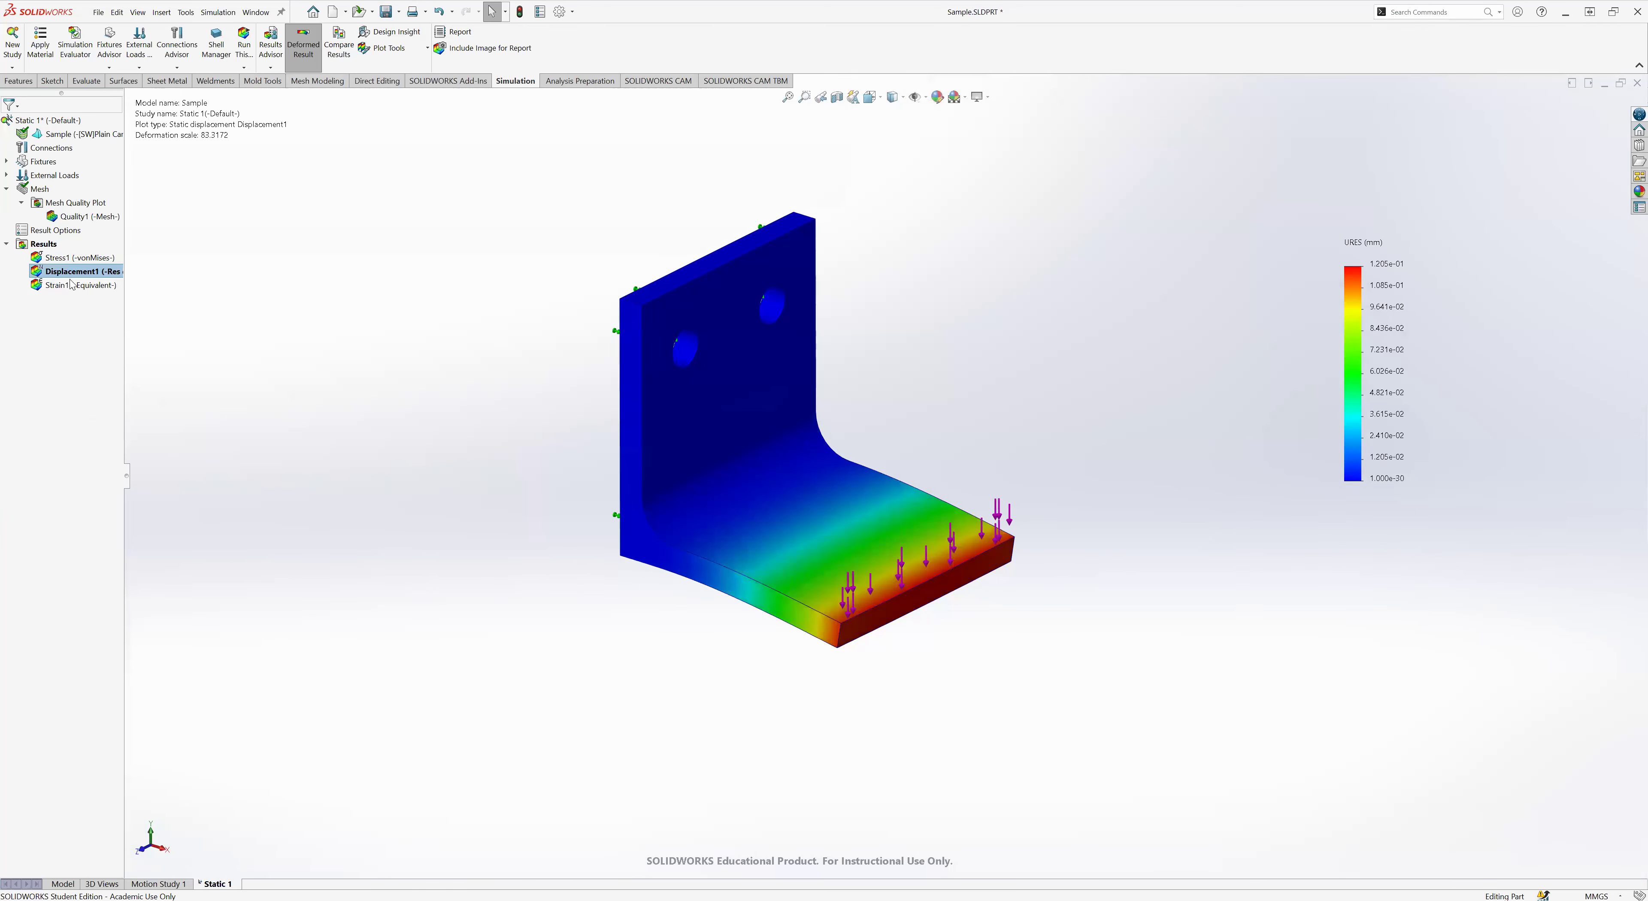
{"action": "right_click", "coordinate": [56, 276]}
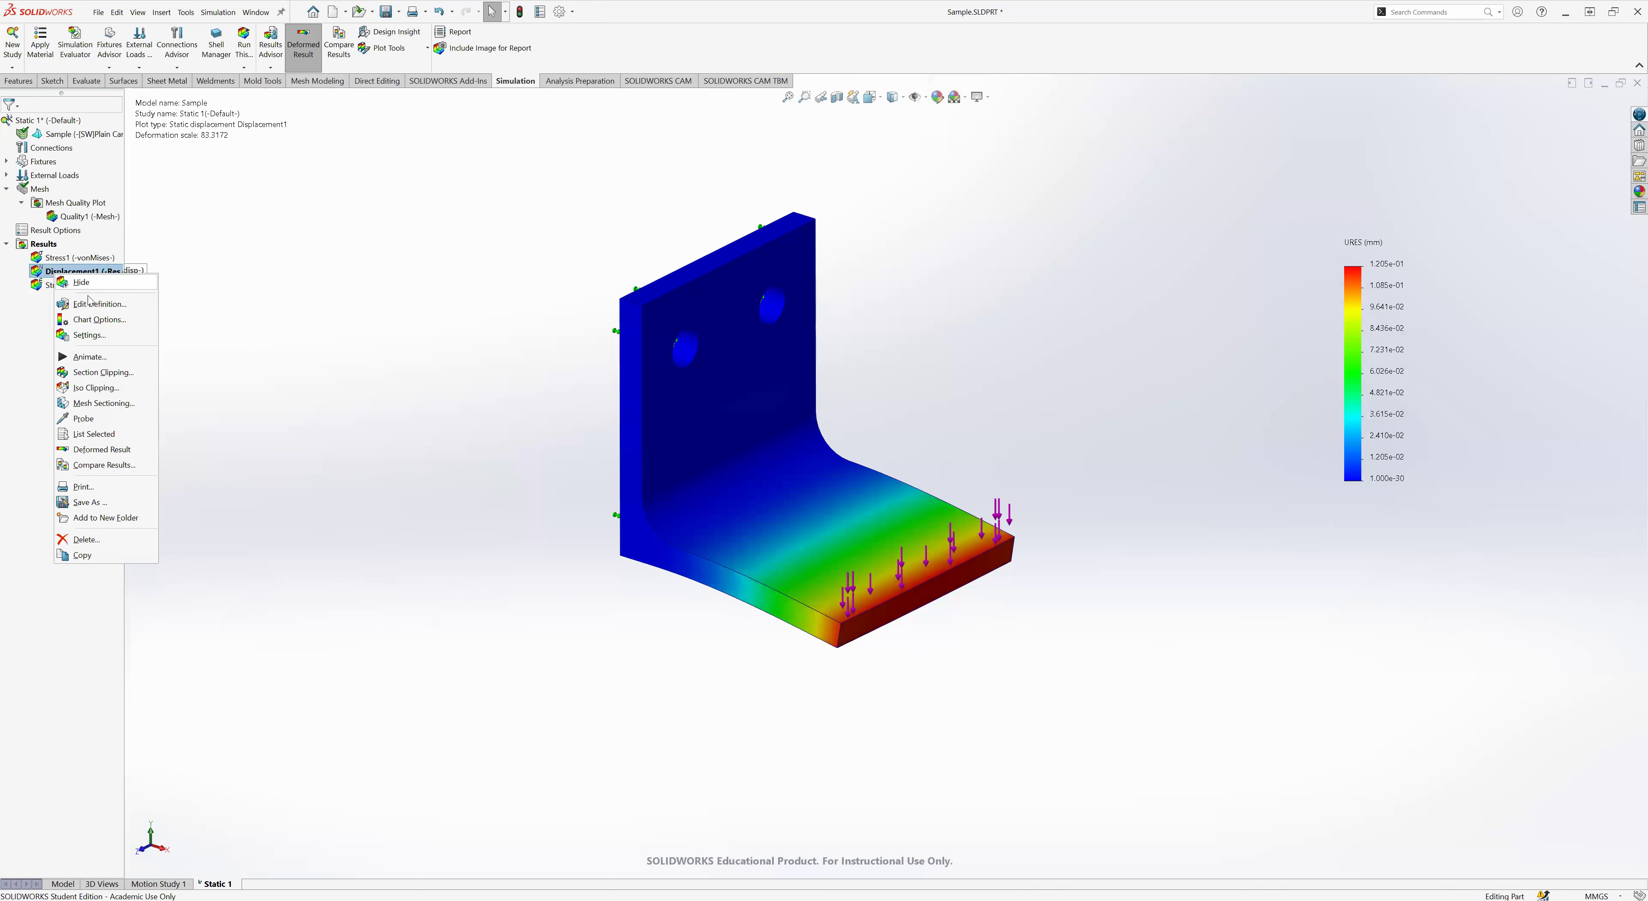
{"action": "left_click", "coordinate": [87, 307]}
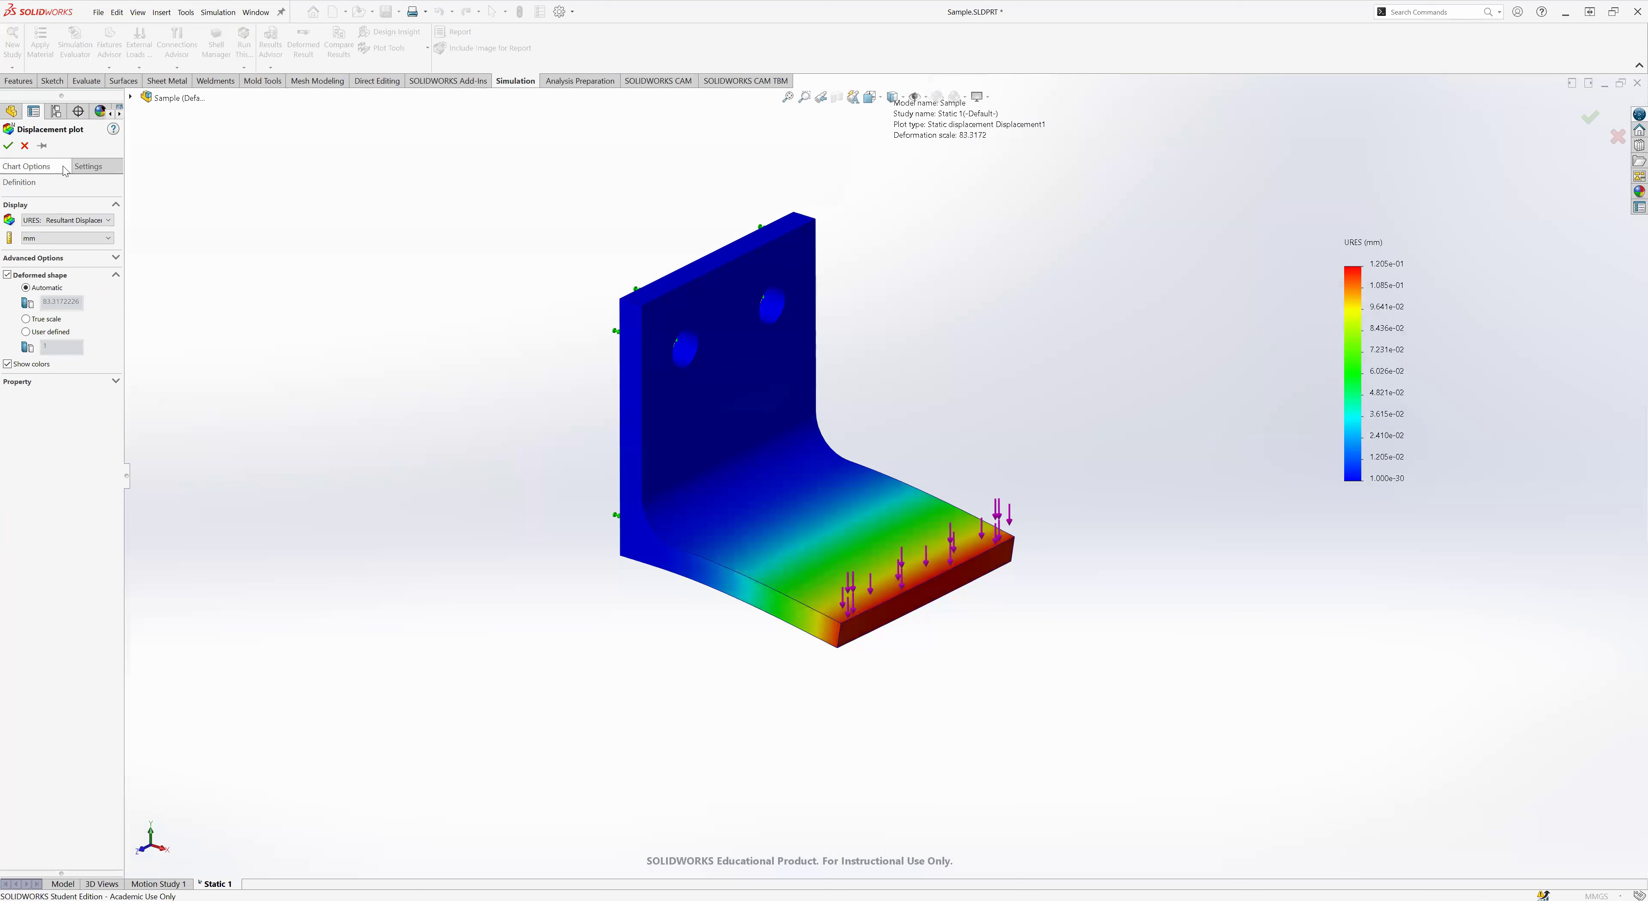
{"action": "left_click", "coordinate": [35, 168]}
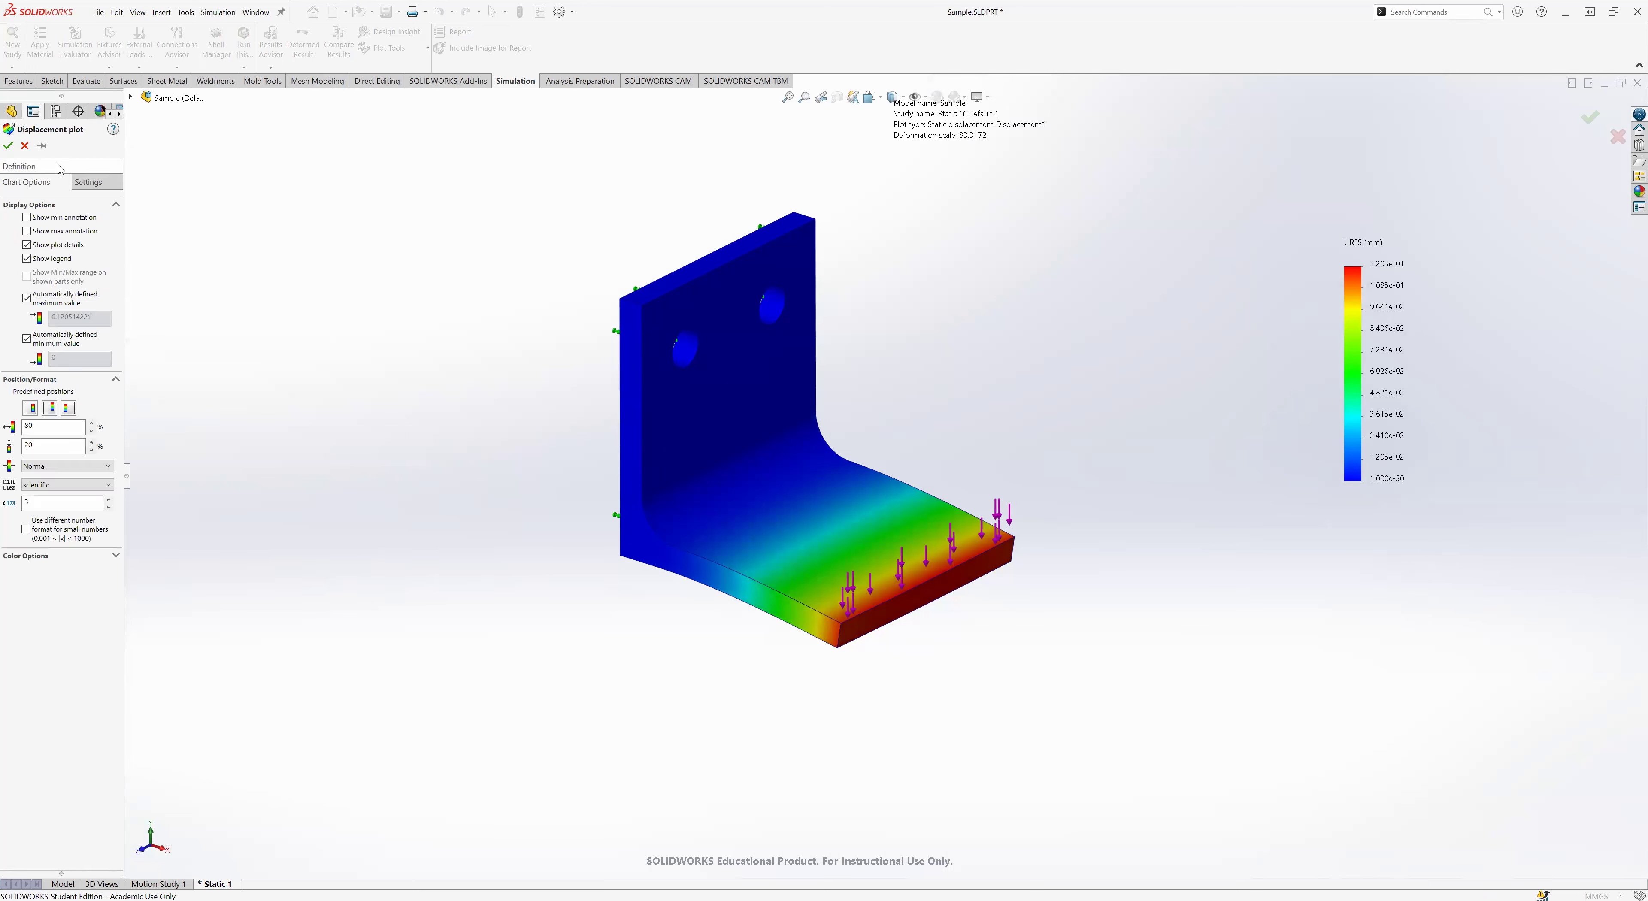
{"action": "left_click", "coordinate": [44, 488]}
{"action": "left_click", "coordinate": [43, 505]}
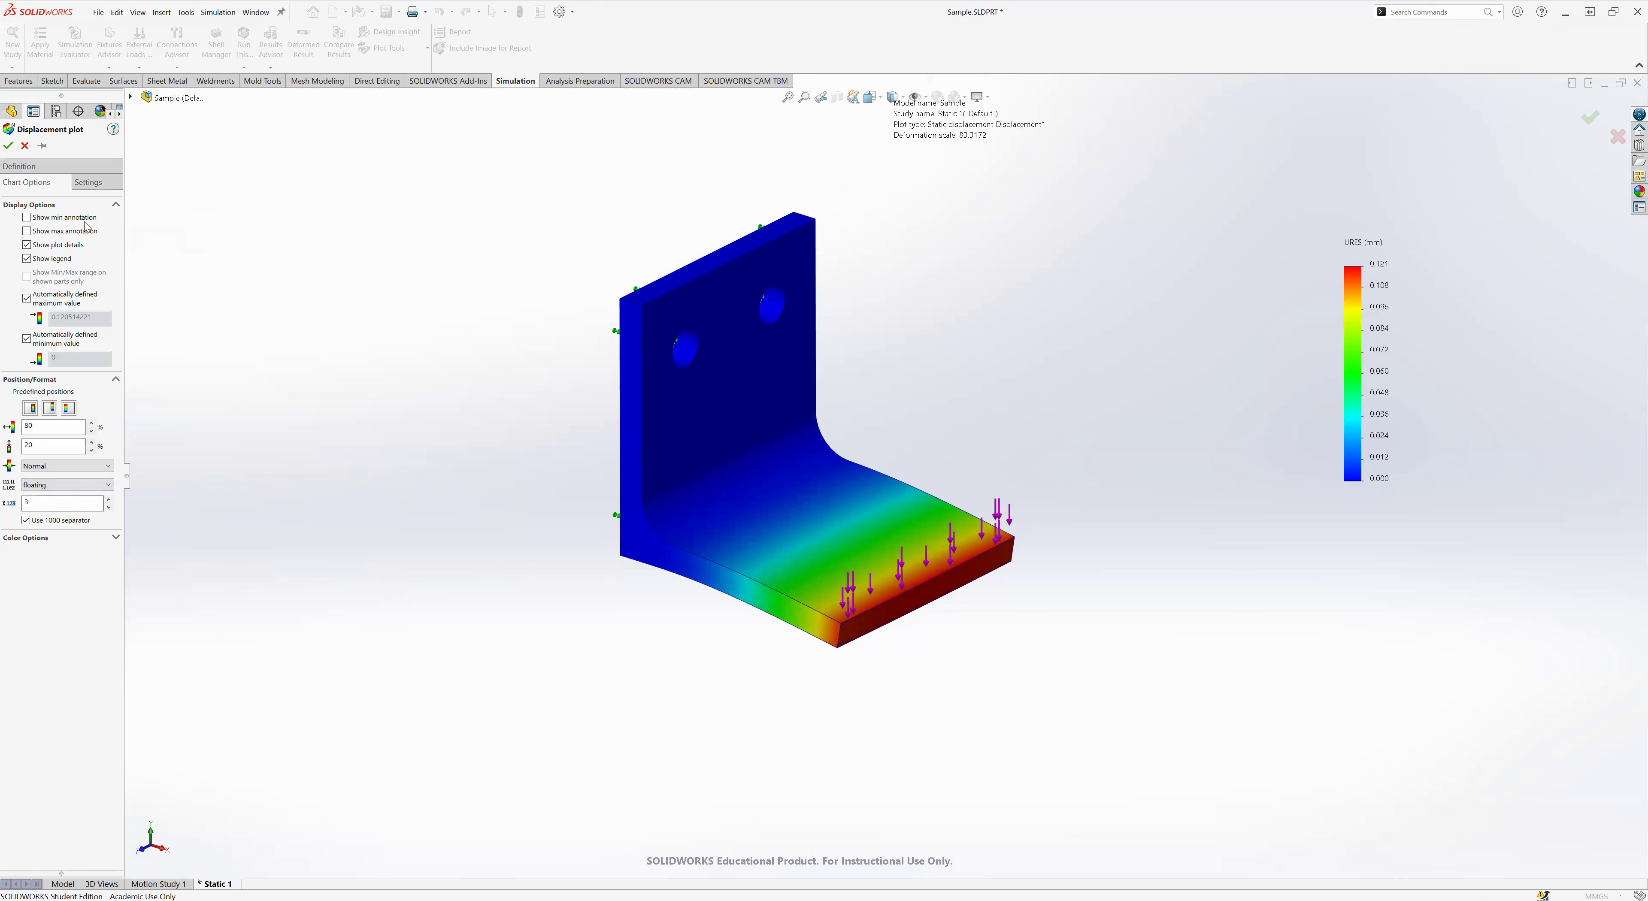
{"action": "left_click", "coordinate": [7, 145]}
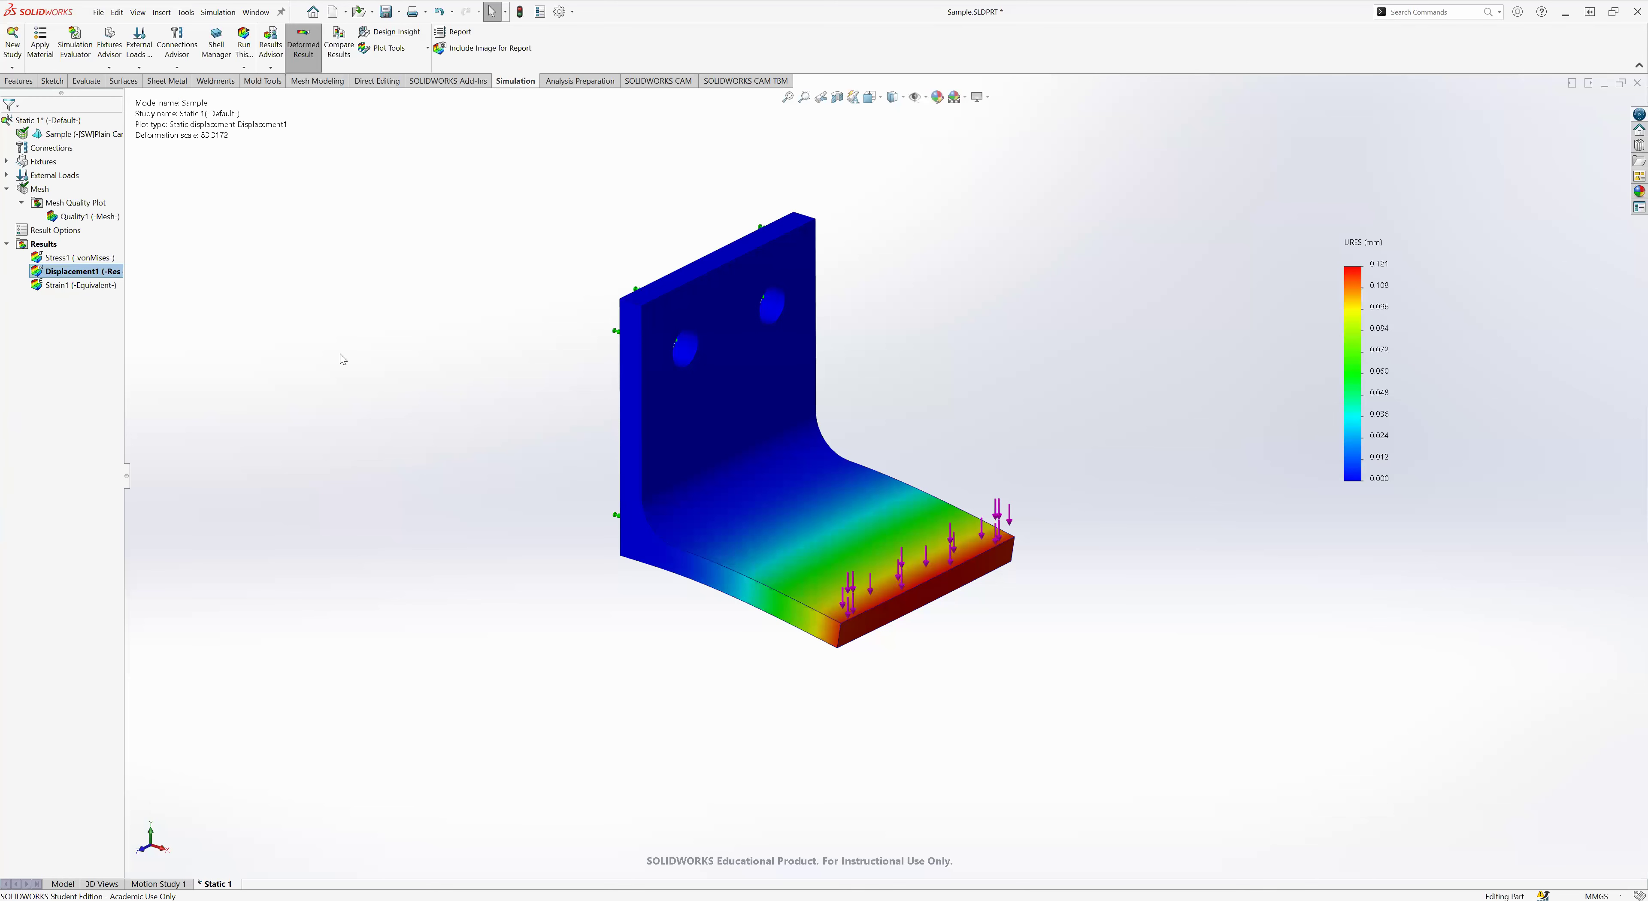
- Examine the bracket's von Mises stress plot and its displacement plot from the side
{"action": "double_click", "coordinate": [77, 258]}
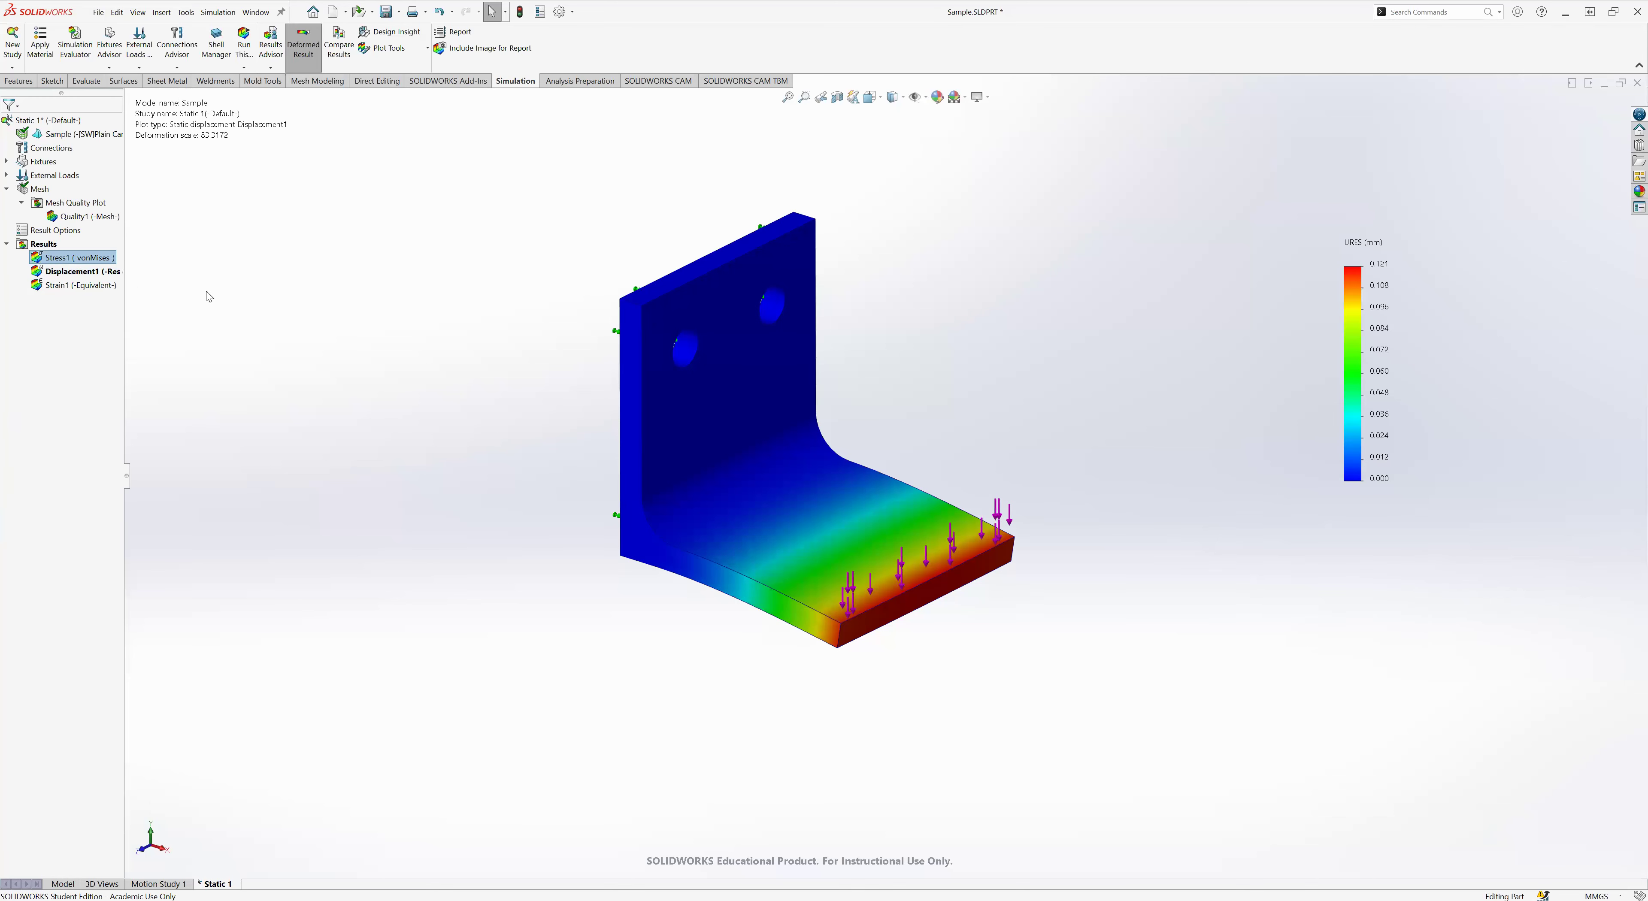
{"action": "middle_click_drag", "start_coordinate": [509, 526], "coordinate": [986, 625]}
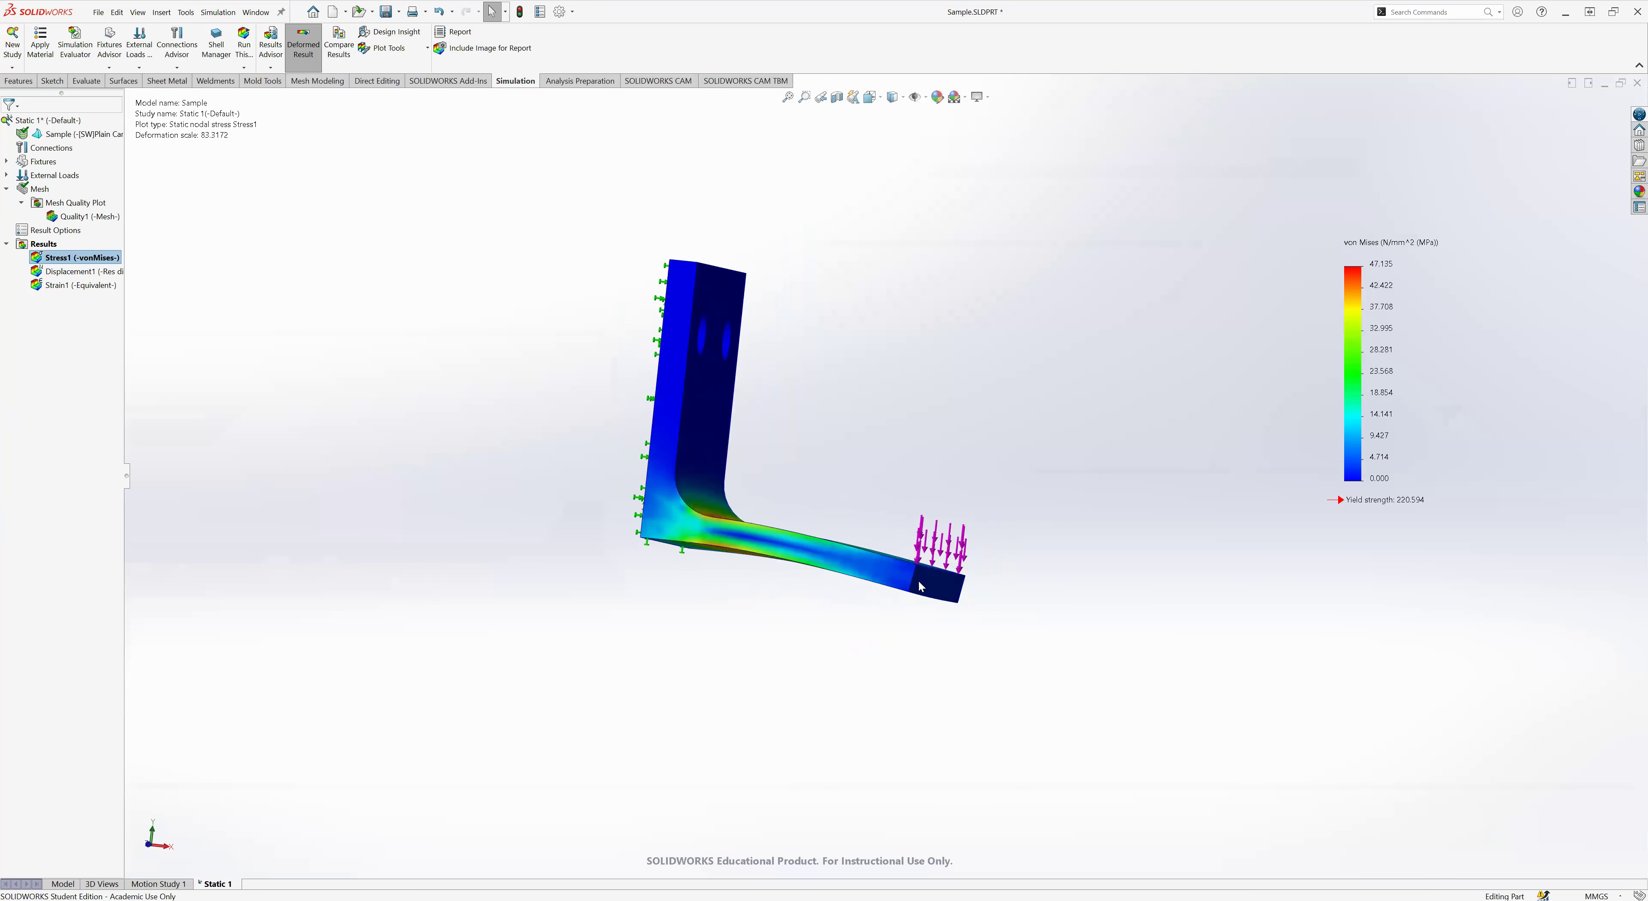
{"action": "middle_click_drag", "start_coordinate": [732, 429], "coordinate": [345, 331]}
{"action": "double_click", "coordinate": [77, 272]}
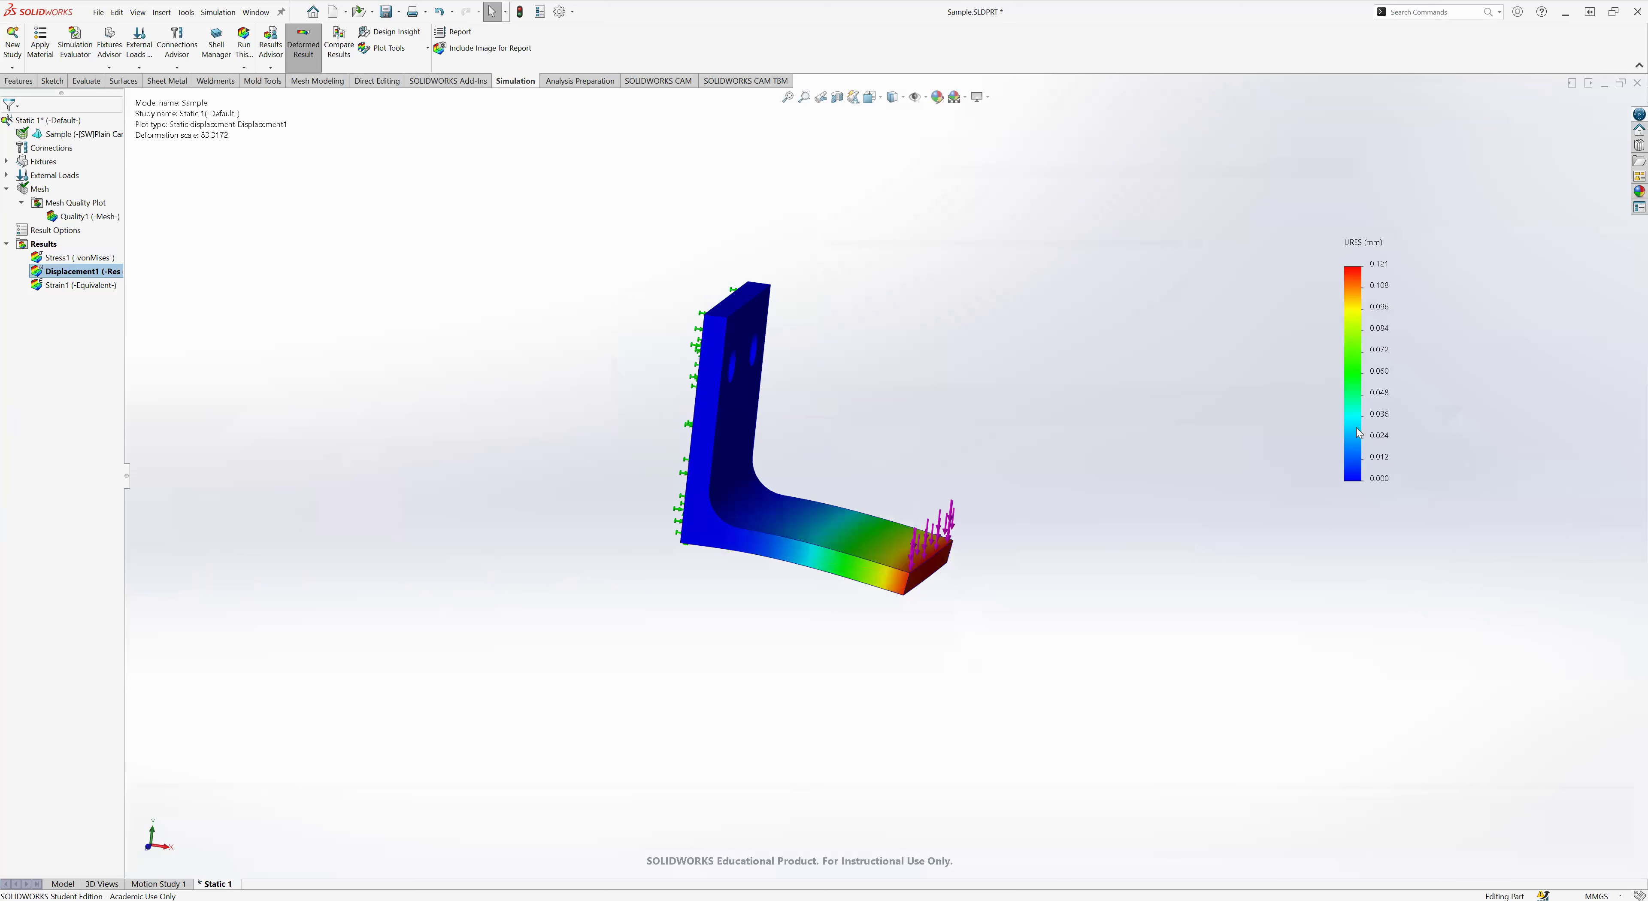
{"action": "middle_click_drag", "start_coordinate": [865, 561], "coordinate": [932, 565]}
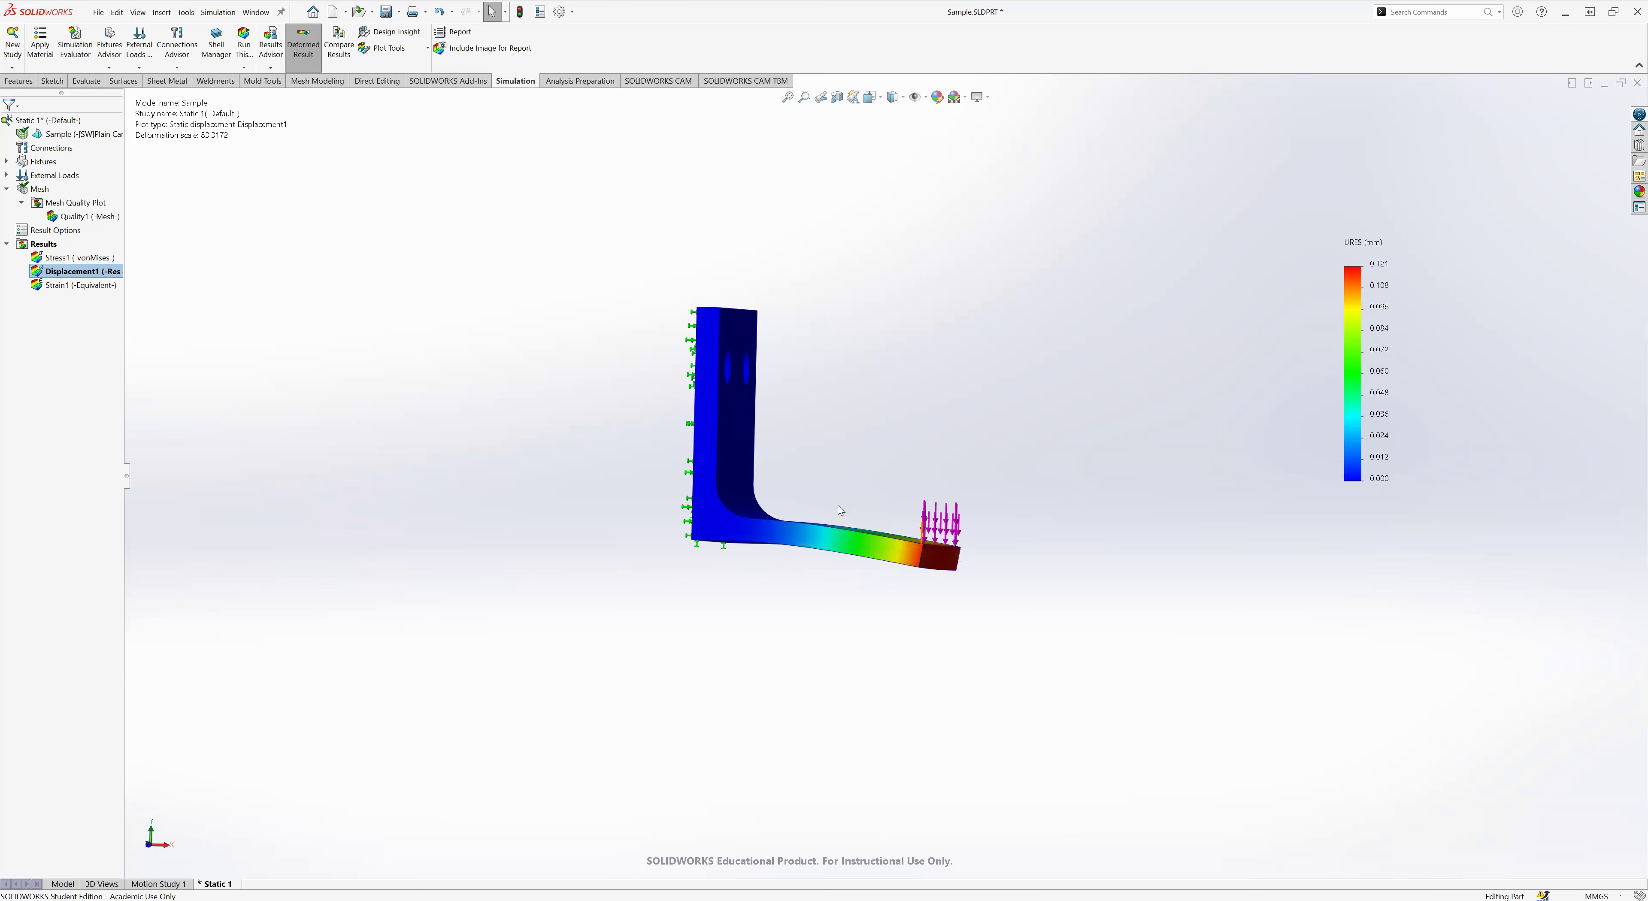
{"action": "middle_click_drag", "start_coordinate": [805, 460], "coordinate": [648, 343]}
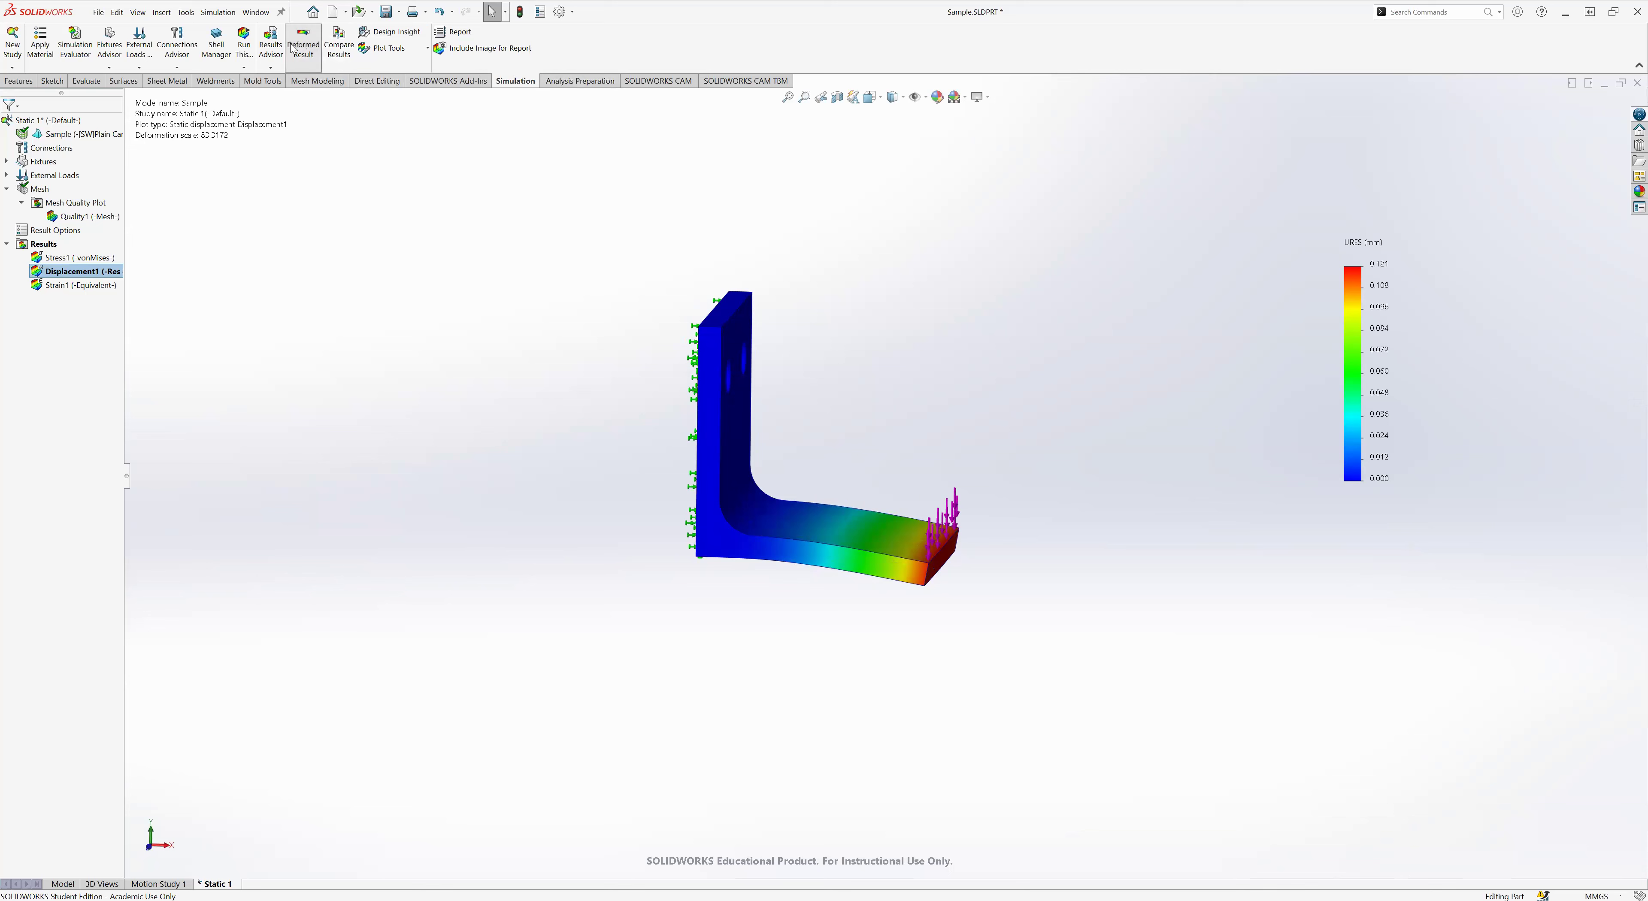
- Compare the undeformed and deformed shapes of the bracket in the displacement plot
{"action": "left_click", "coordinate": [303, 45]}
{"action": "middle_click_drag", "start_coordinate": [761, 662], "coordinate": [813, 554]}
{"action": "scroll", "coordinate": [809, 534], "scroll_direction": "down", "scroll_amount": 4}
{"action": "middle_click_drag", "start_coordinate": [995, 515], "coordinate": [995, 518]}
{"action": "scroll", "coordinate": [999, 497], "scroll_direction": "up", "scroll_amount": 2}
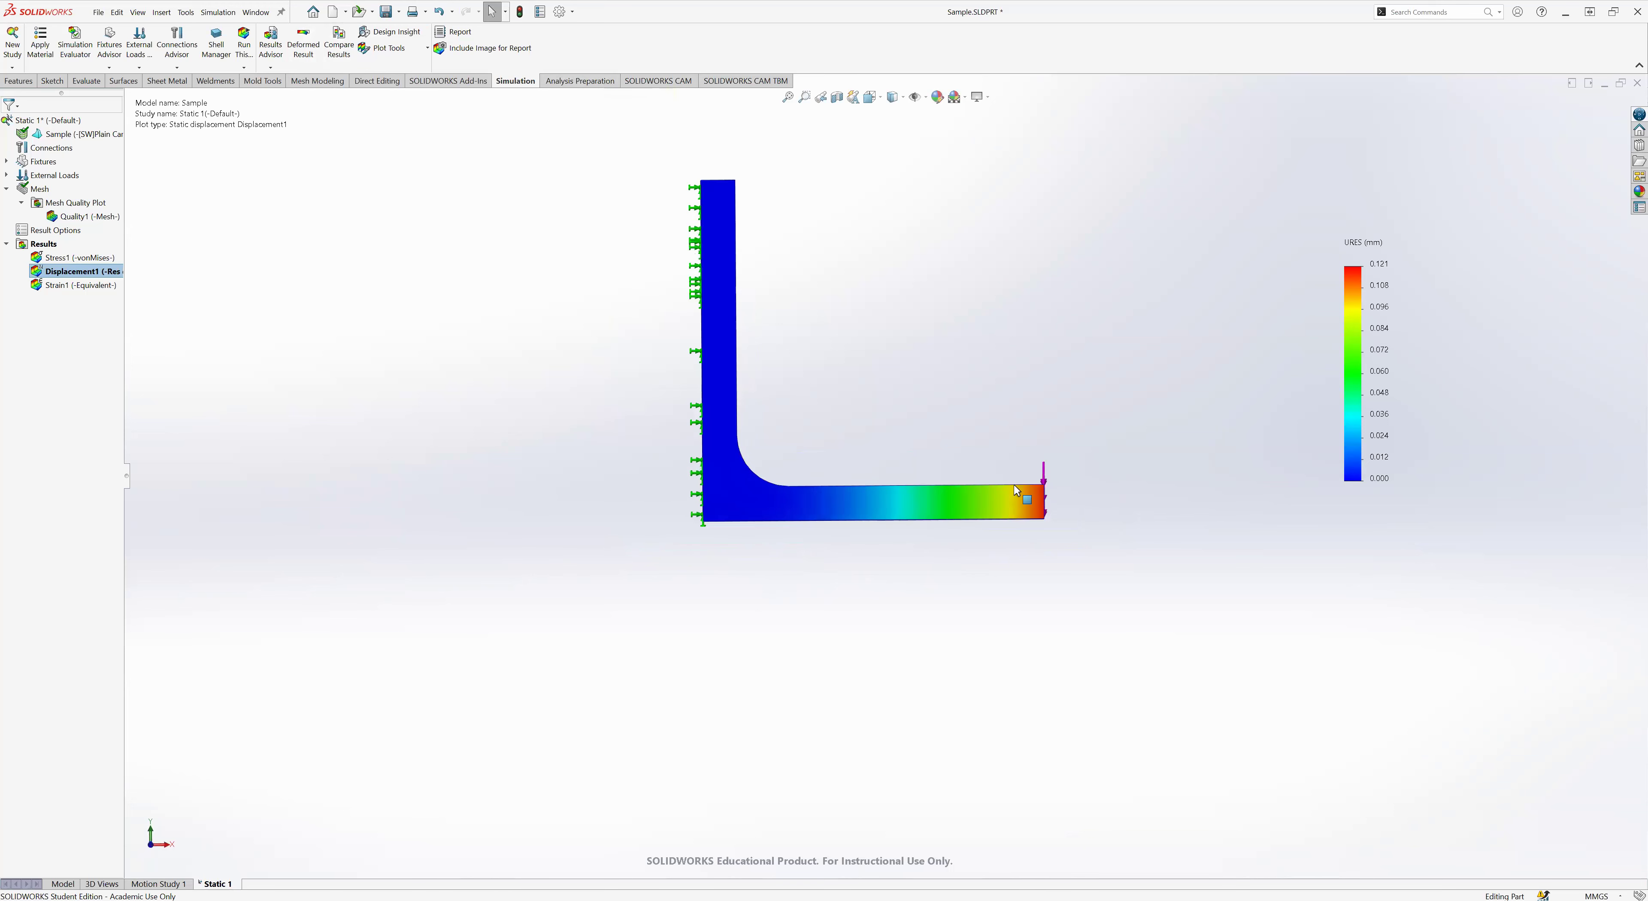
{"action": "middle_click_drag", "start_coordinate": [557, 451], "coordinate": [464, 517]}
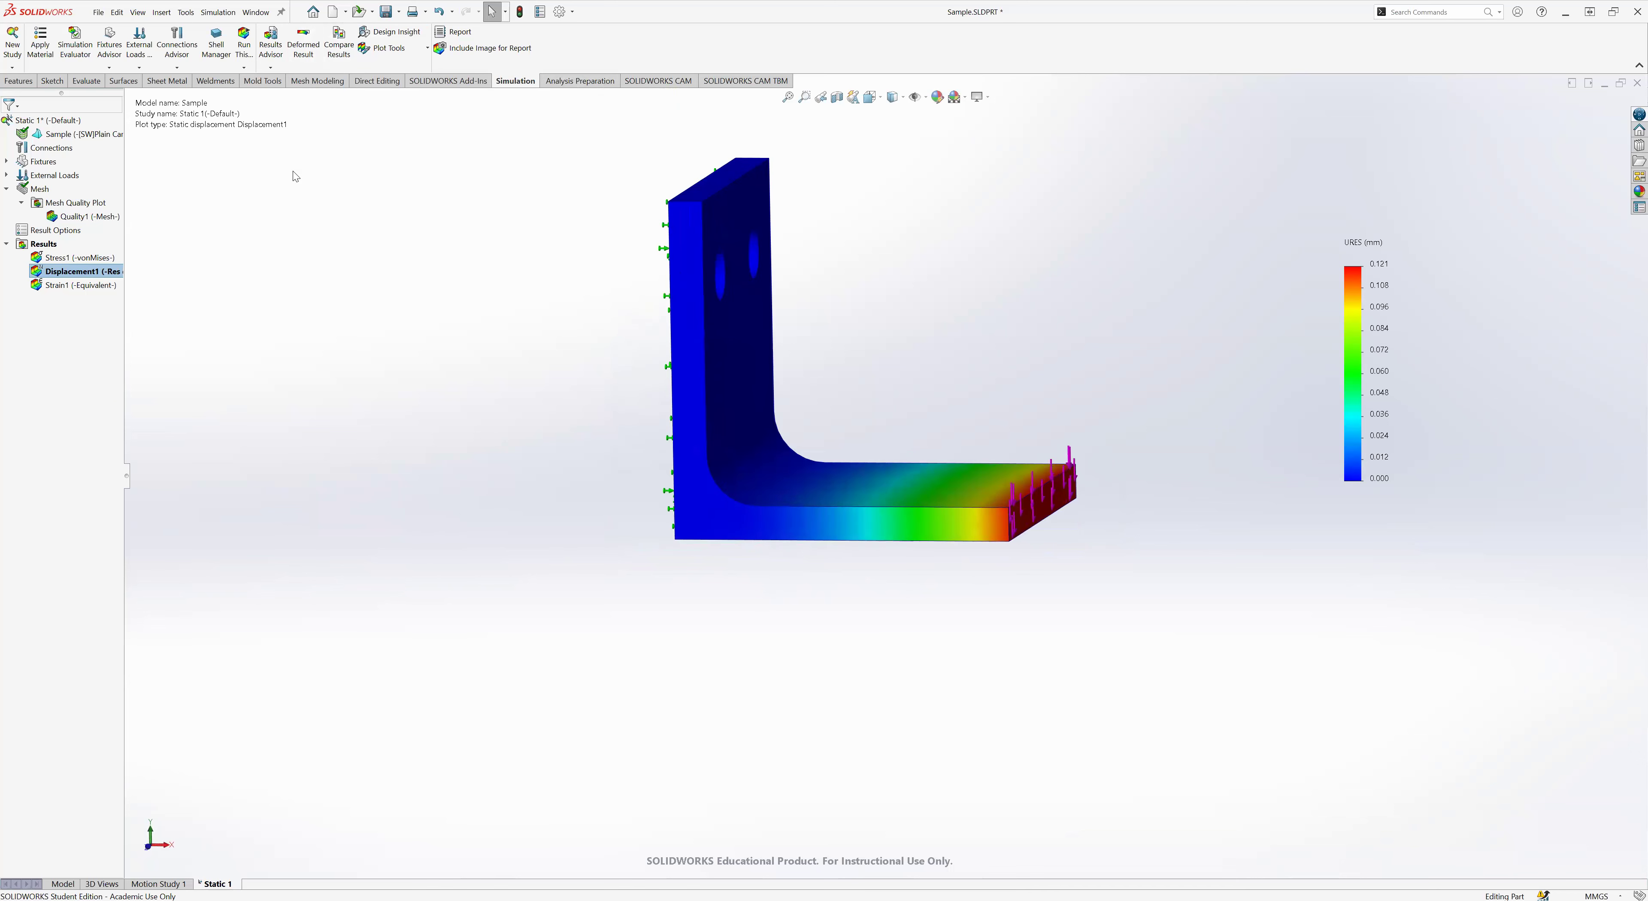
{"action": "left_click", "coordinate": [303, 45]}
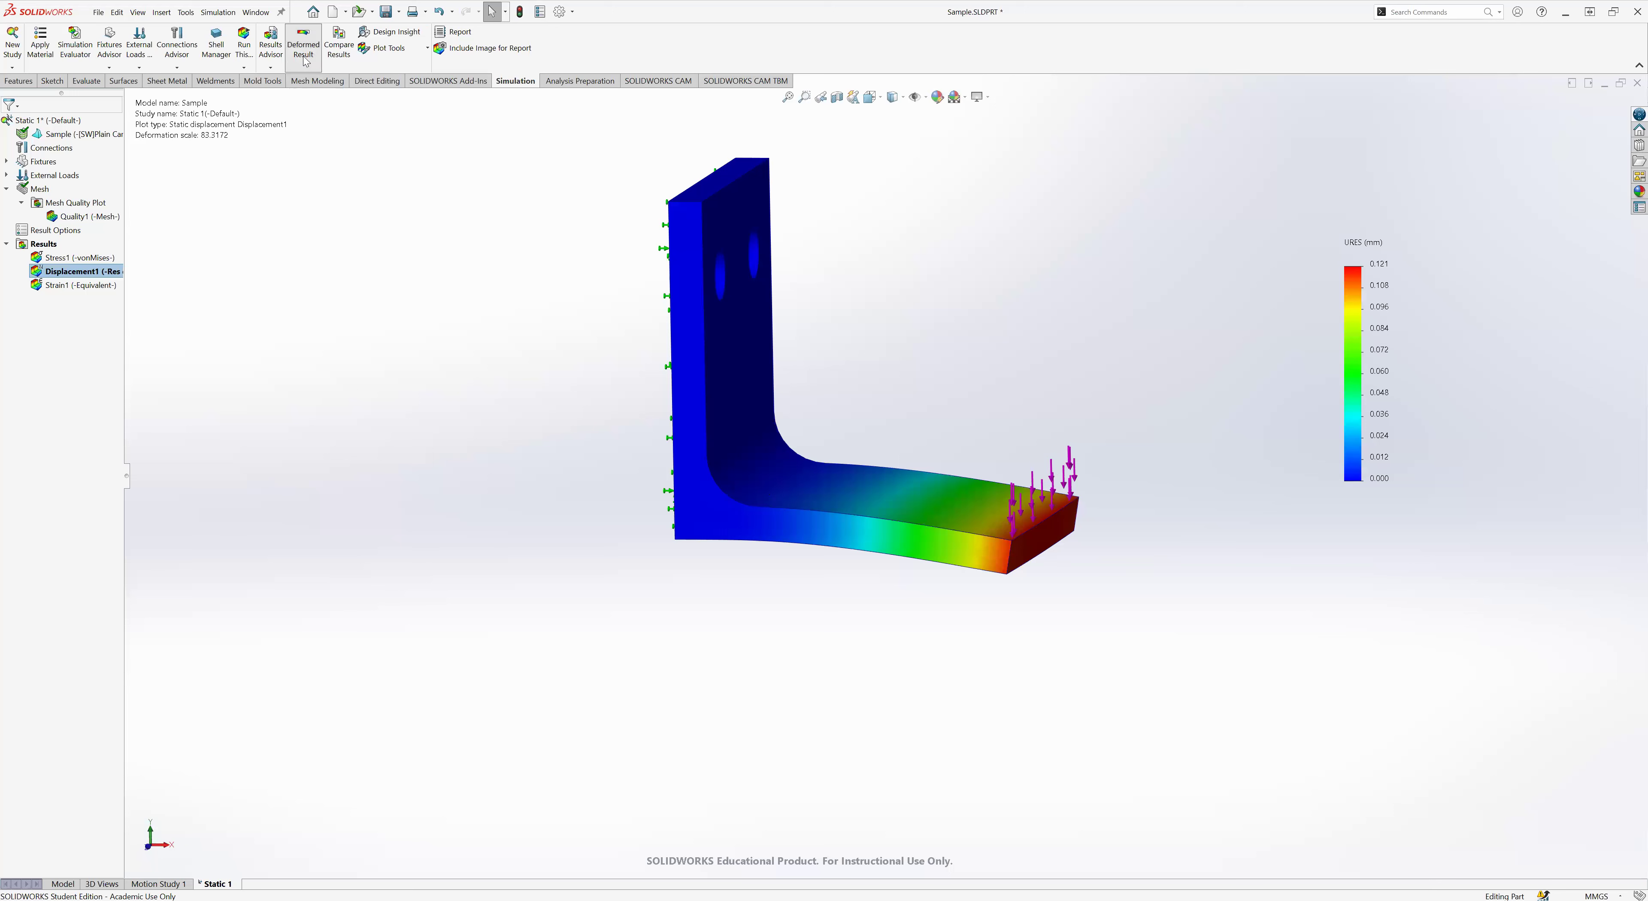
- Try the true scale and user defined deformed shape options for the displacement plot and return it to automatic scaling
{"action": "right_click", "coordinate": [78, 271]}
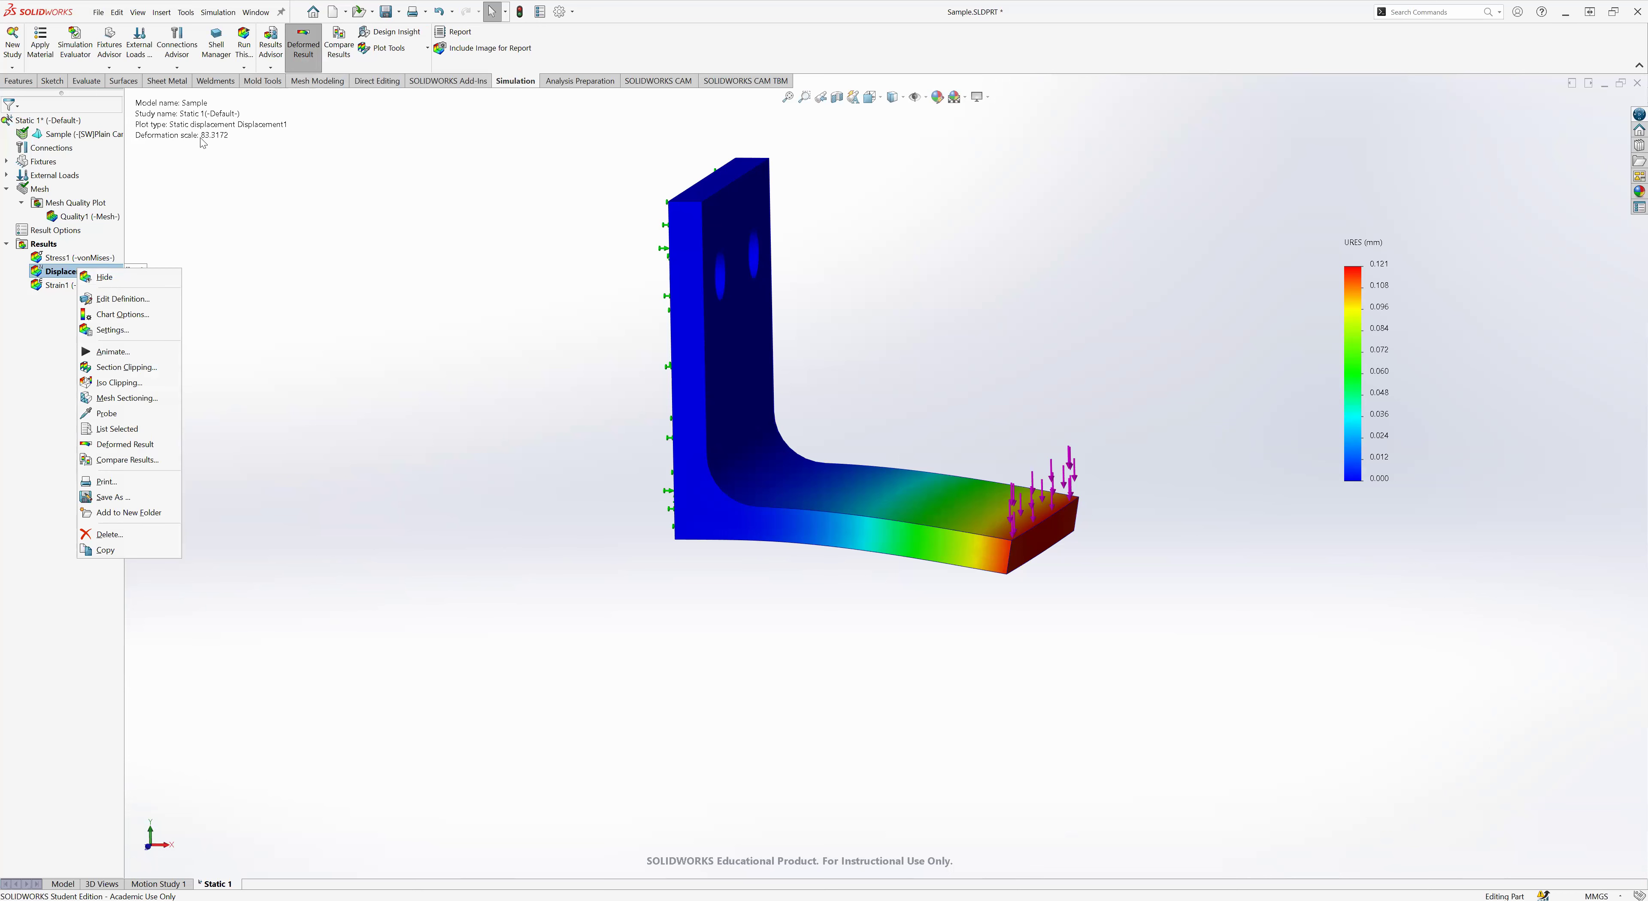
{"action": "left_click", "coordinate": [346, 261]}
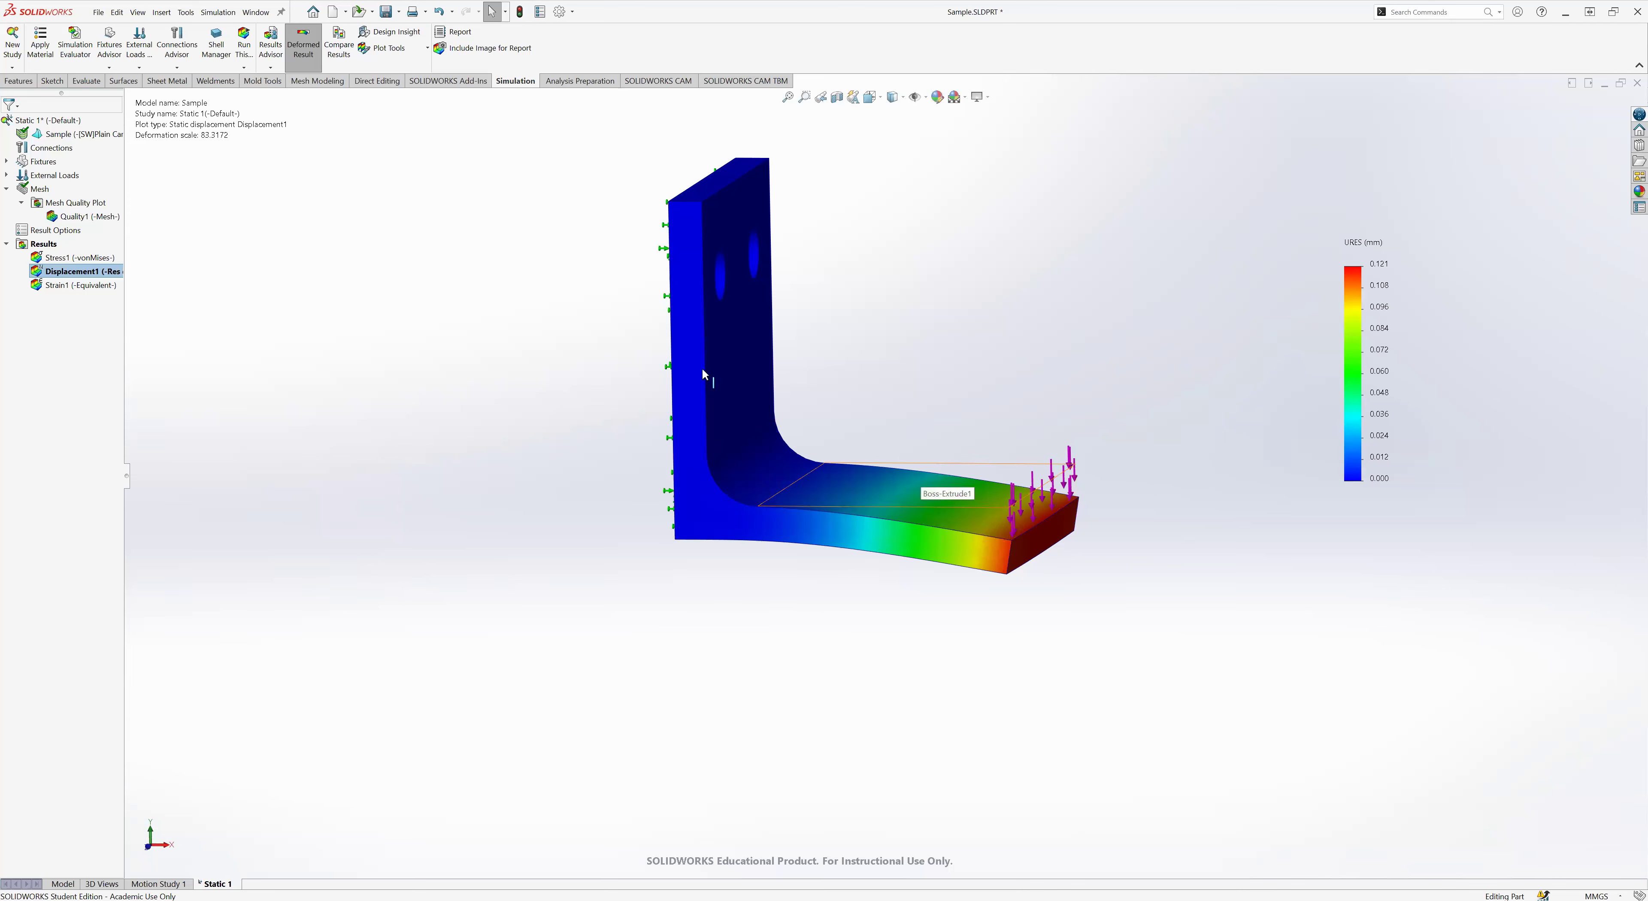
{"action": "right_click", "coordinate": [134, 280]}
{"action": "left_click", "coordinate": [139, 316]}
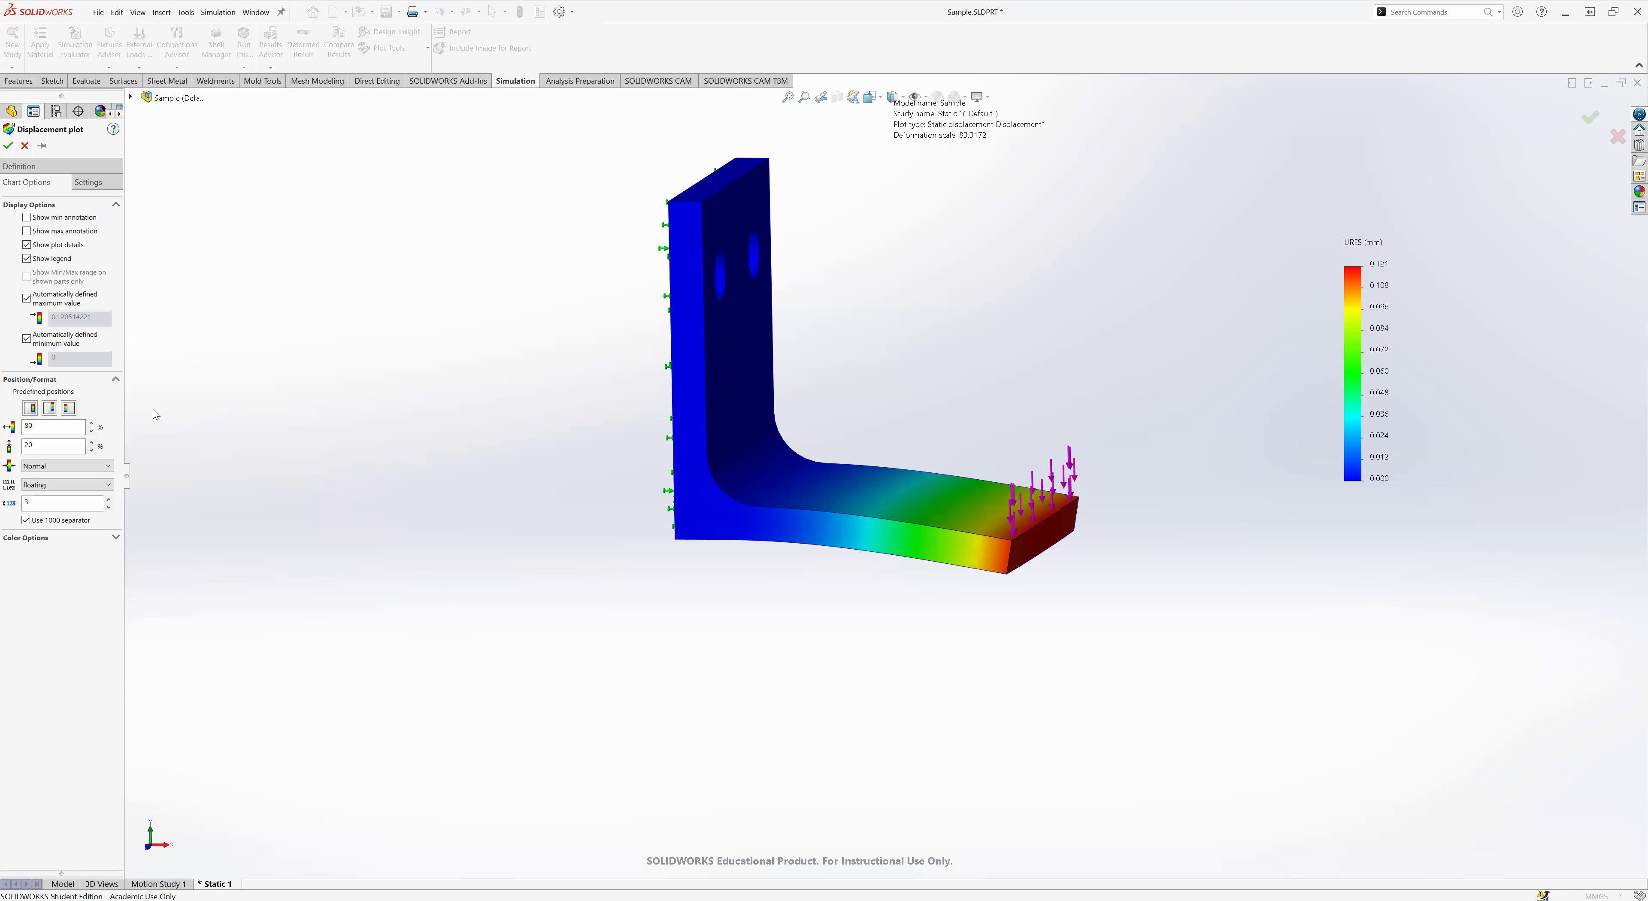
{"action": "left_click", "coordinate": [50, 168]}
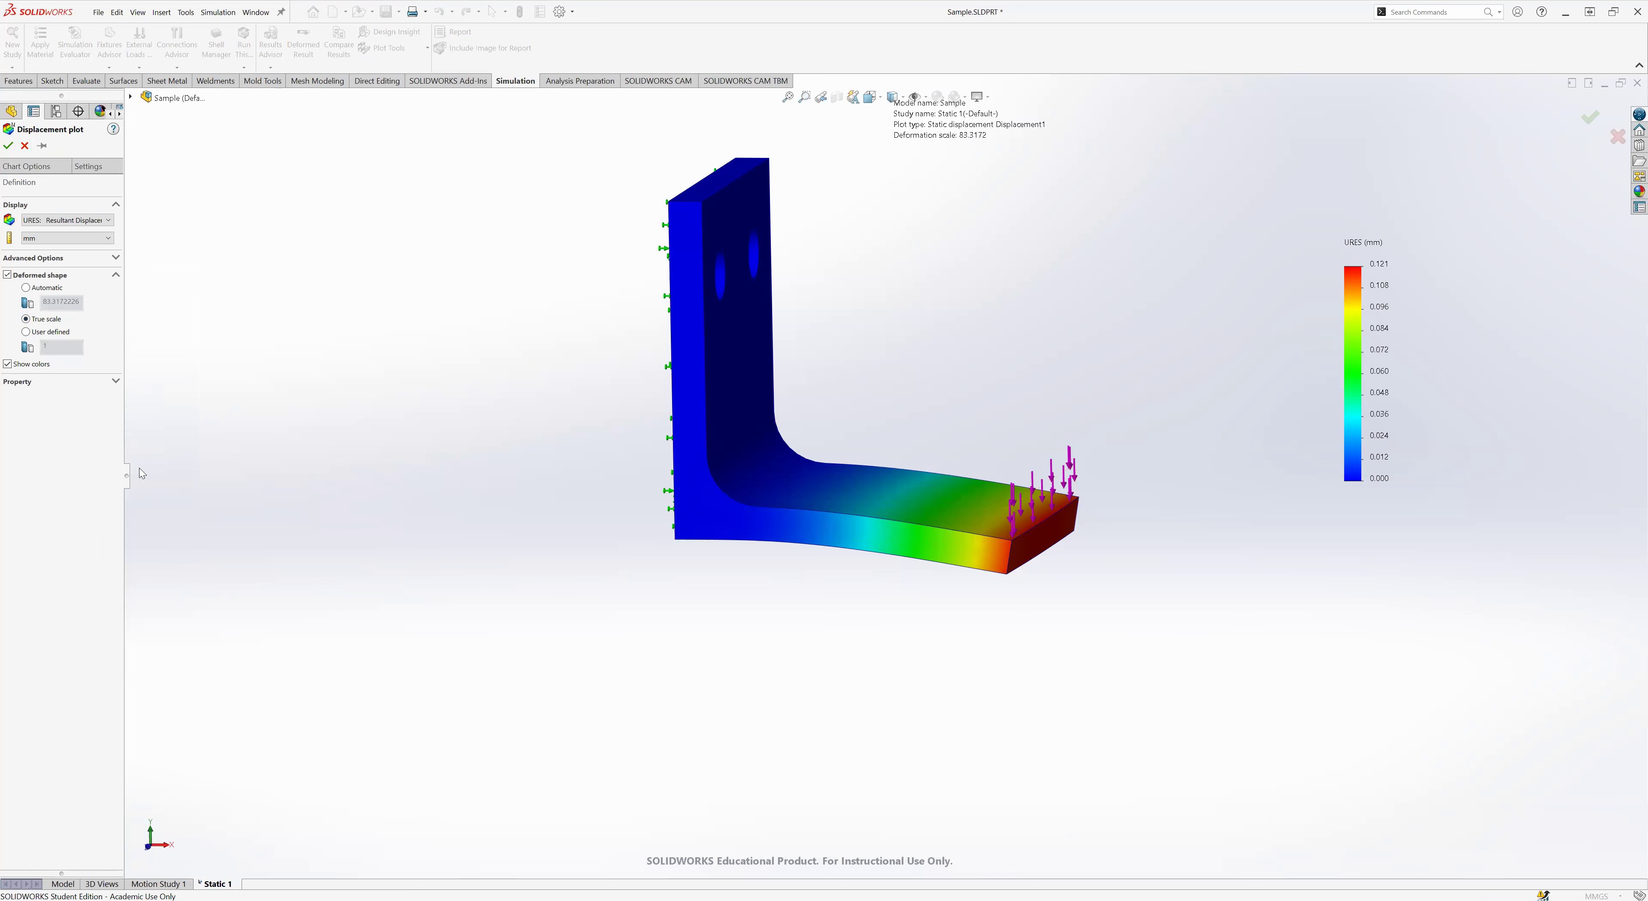
{"action": "left_click", "coordinate": [34, 335]}
{"action": "left_click", "coordinate": [26, 288]}
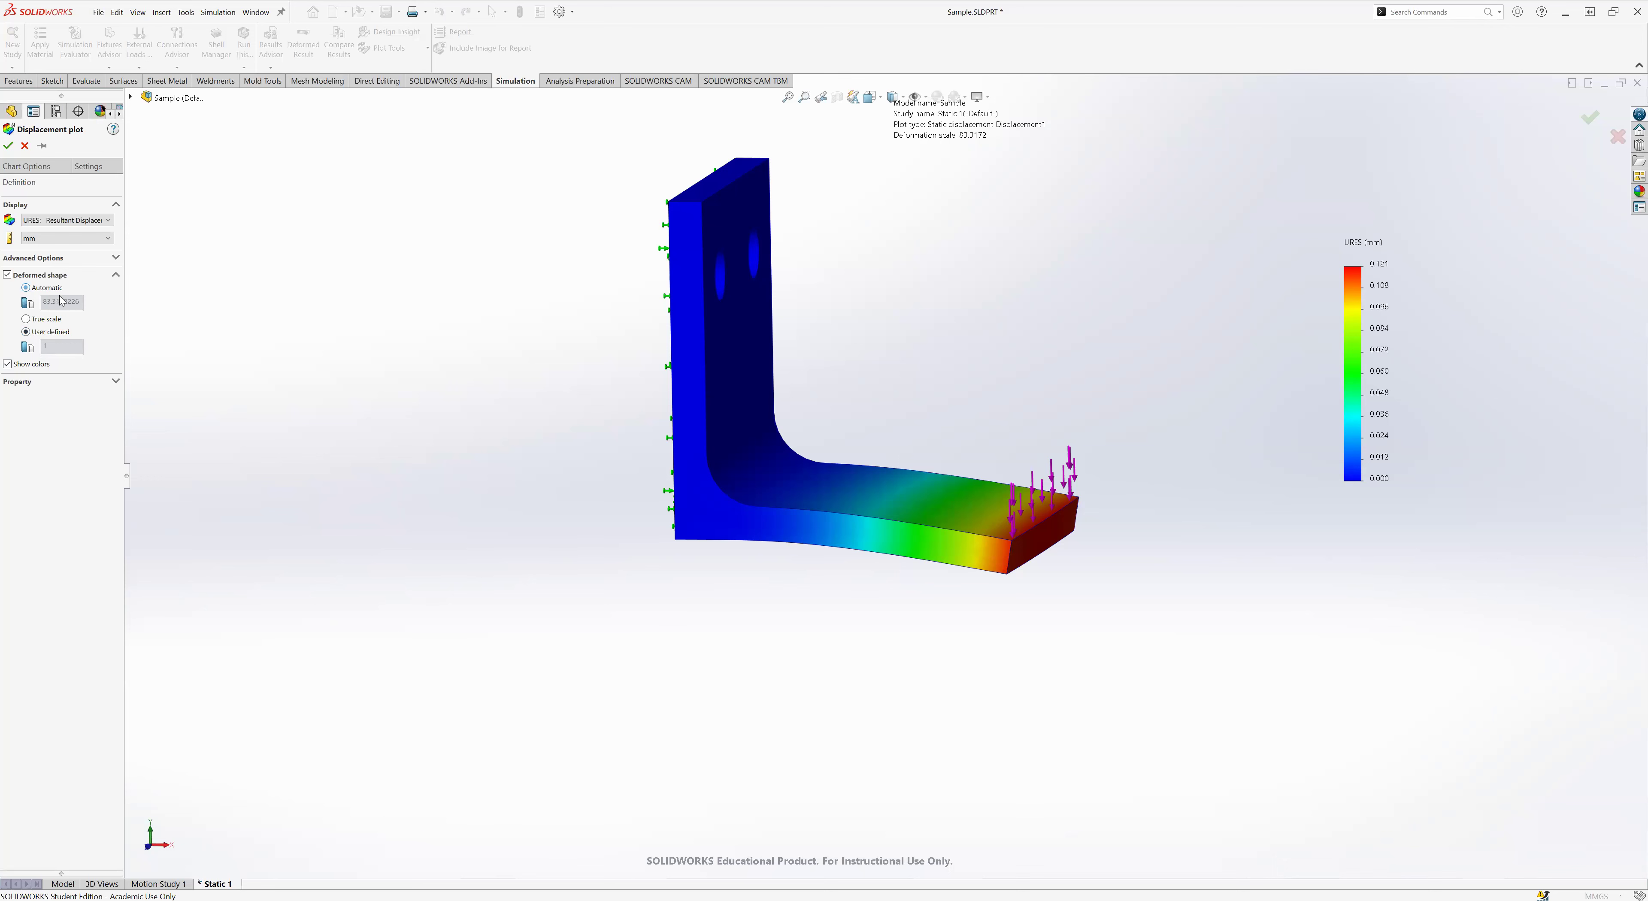
{"action": "left_click", "coordinate": [8, 145]}
- Compare the undeformed and deformed shapes in both the displacement and von Mises stress plots, finishing on the stress plot
{"action": "left_click", "coordinate": [303, 43]}
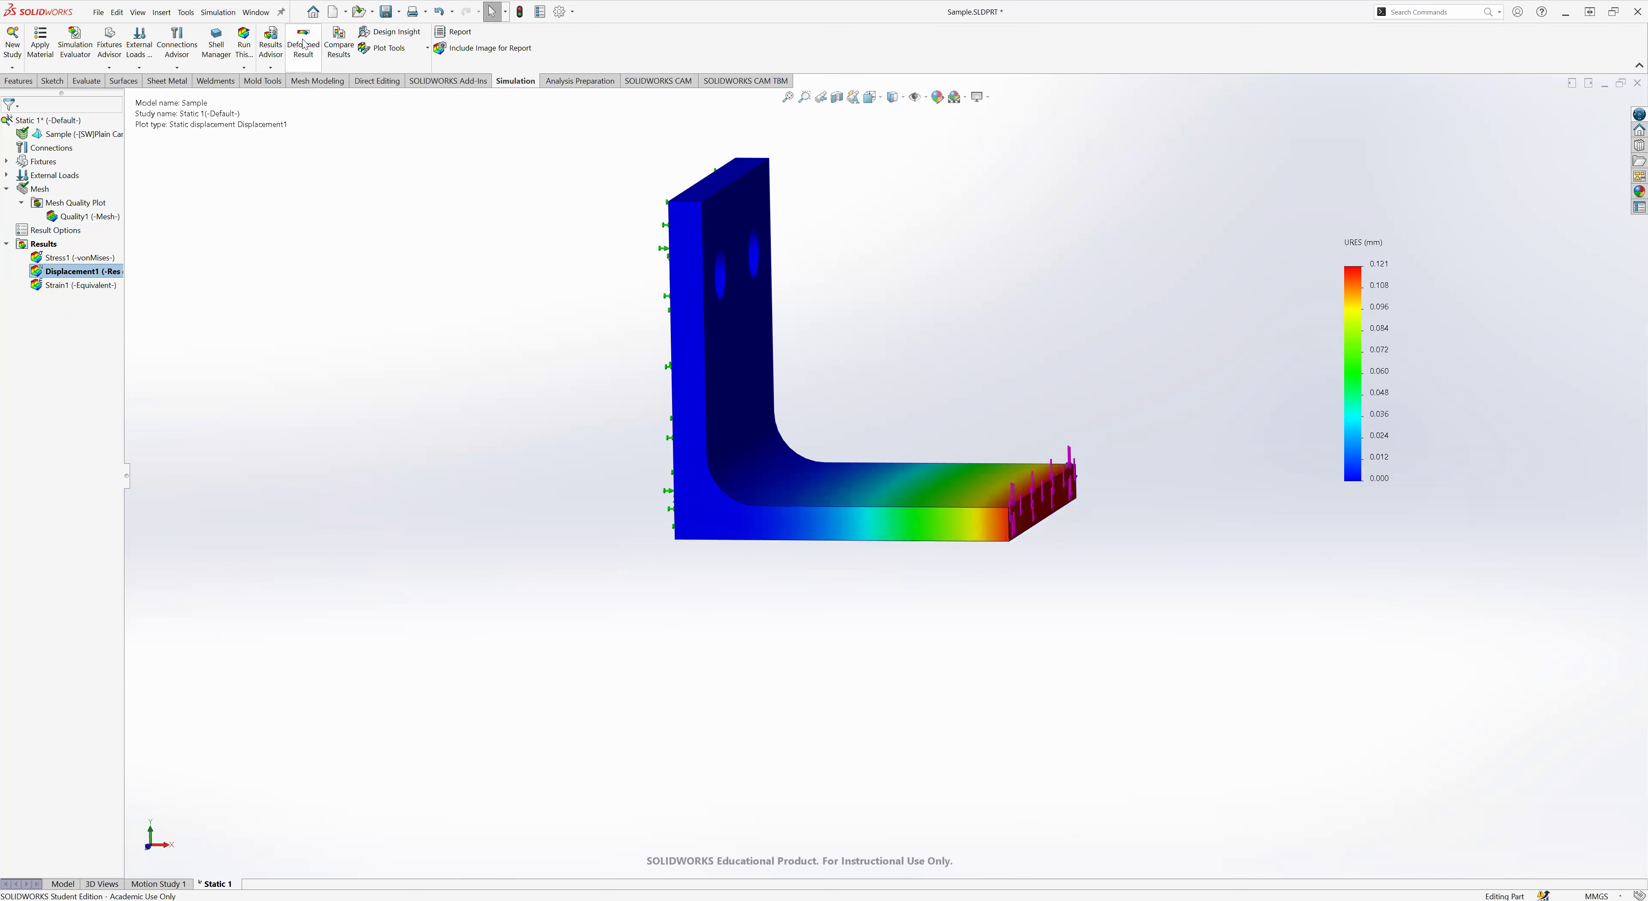
{"action": "left_click", "coordinate": [303, 43]}
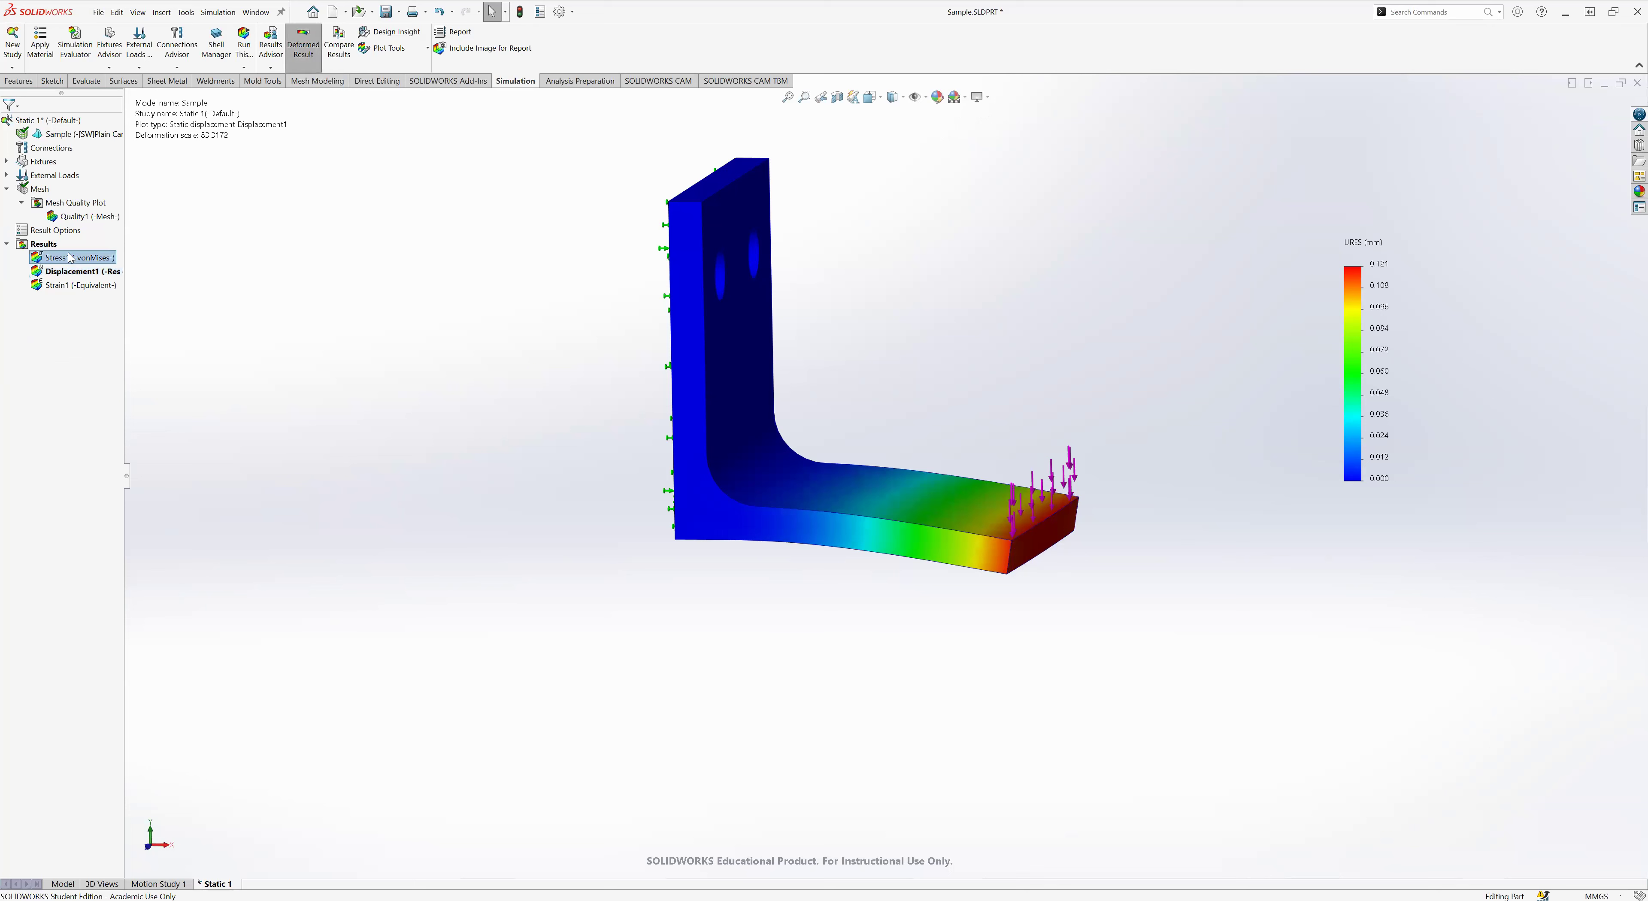
{"action": "double_click", "coordinate": [71, 258]}
{"action": "left_click", "coordinate": [304, 51]}
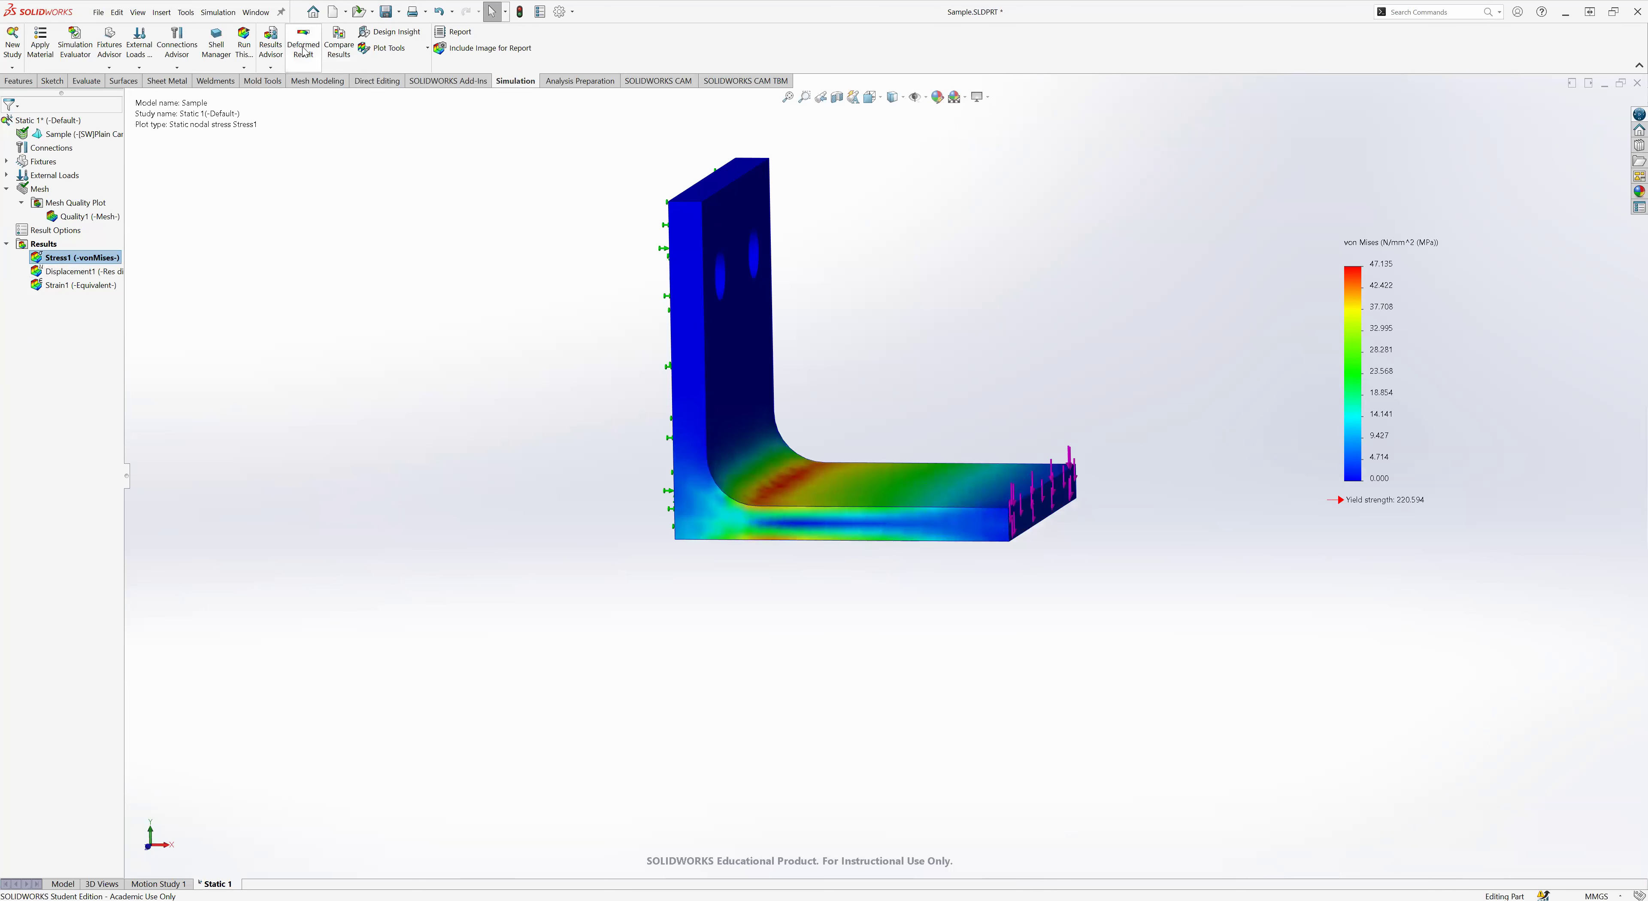
{"action": "left_click", "coordinate": [304, 51]}
{"action": "middle_click_drag", "start_coordinate": [439, 370], "coordinate": [409, 414]}
{"action": "double_click", "coordinate": [45, 268]}
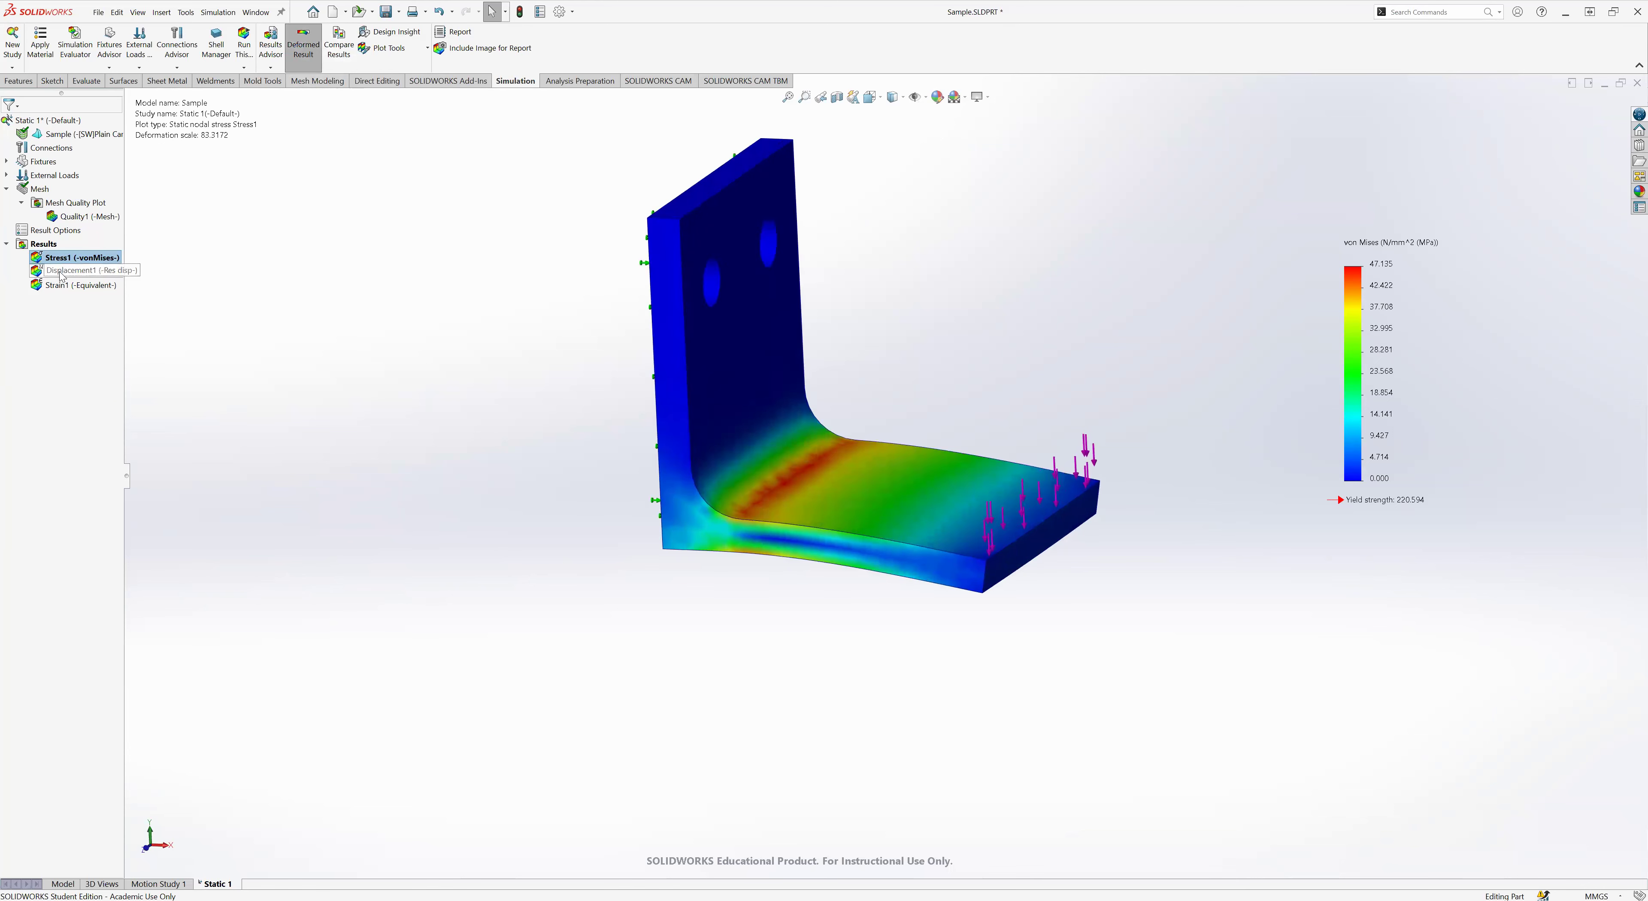
{"action": "double_click", "coordinate": [58, 257]}
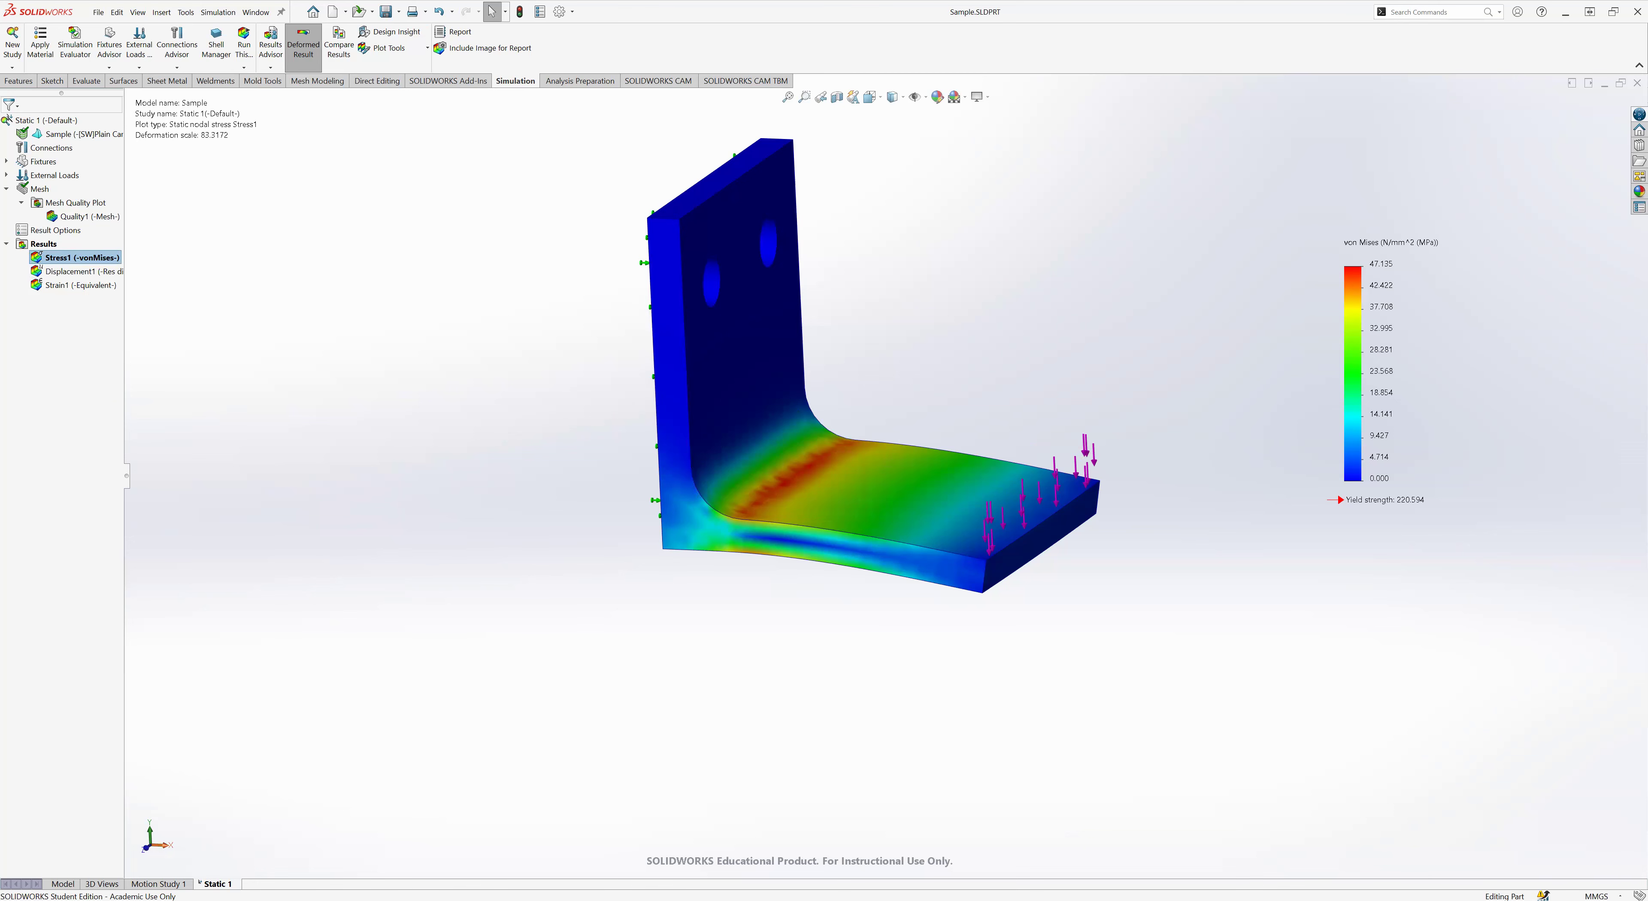
{"action": "left_click", "coordinate": [65, 885]}
{"action": "left_click", "coordinate": [220, 883]}
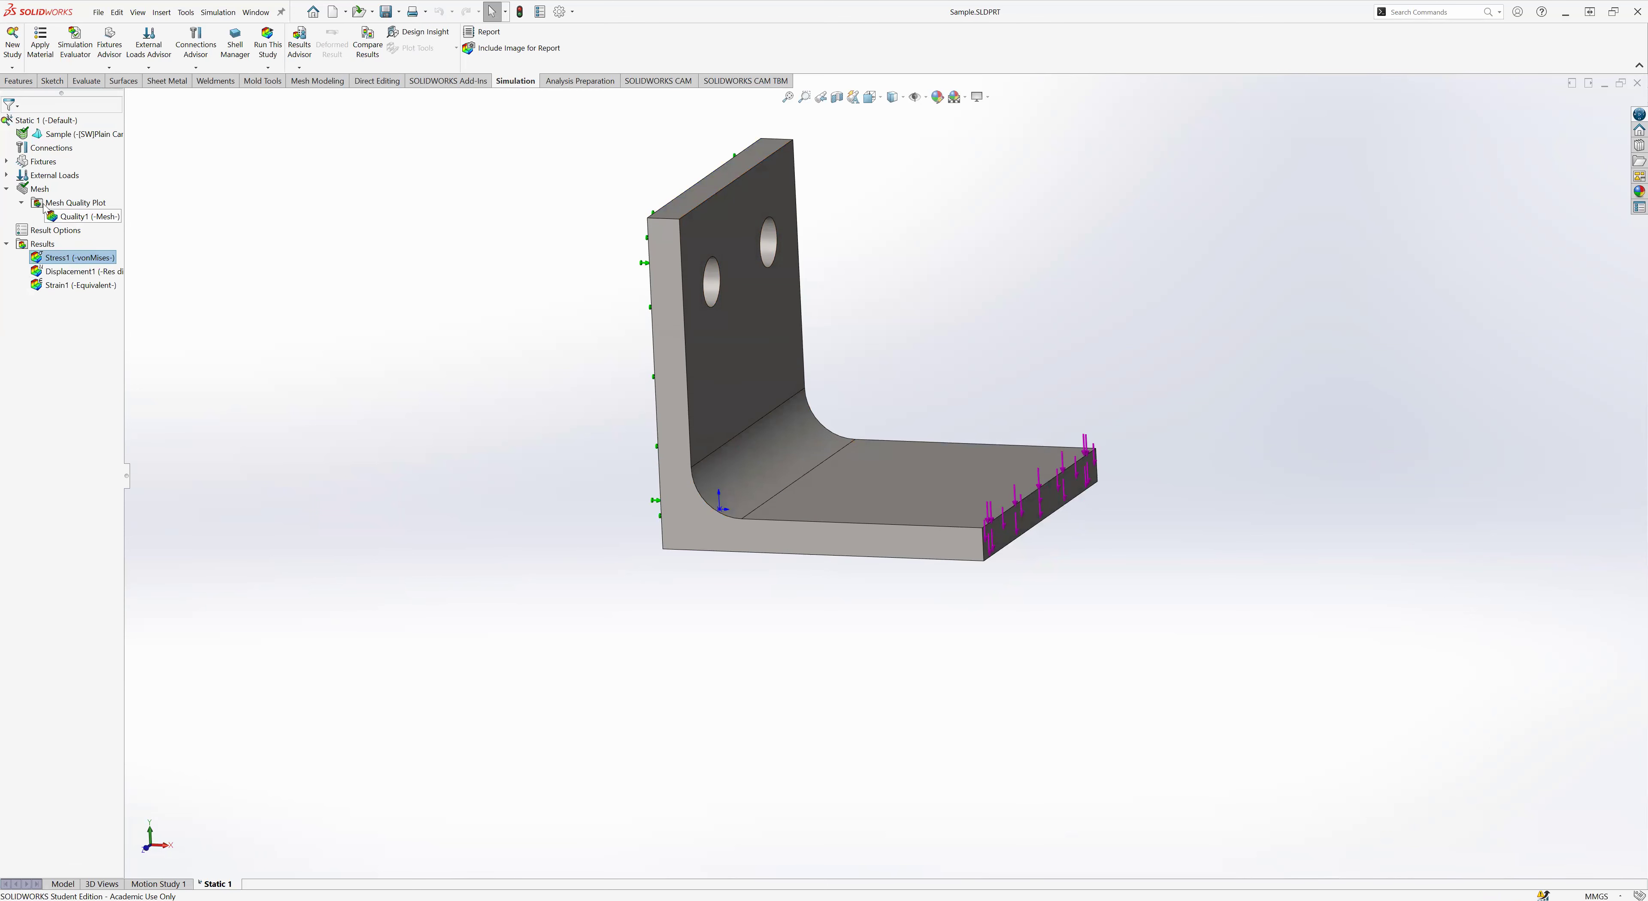
{"action": "left_click", "coordinate": [57, 203]}
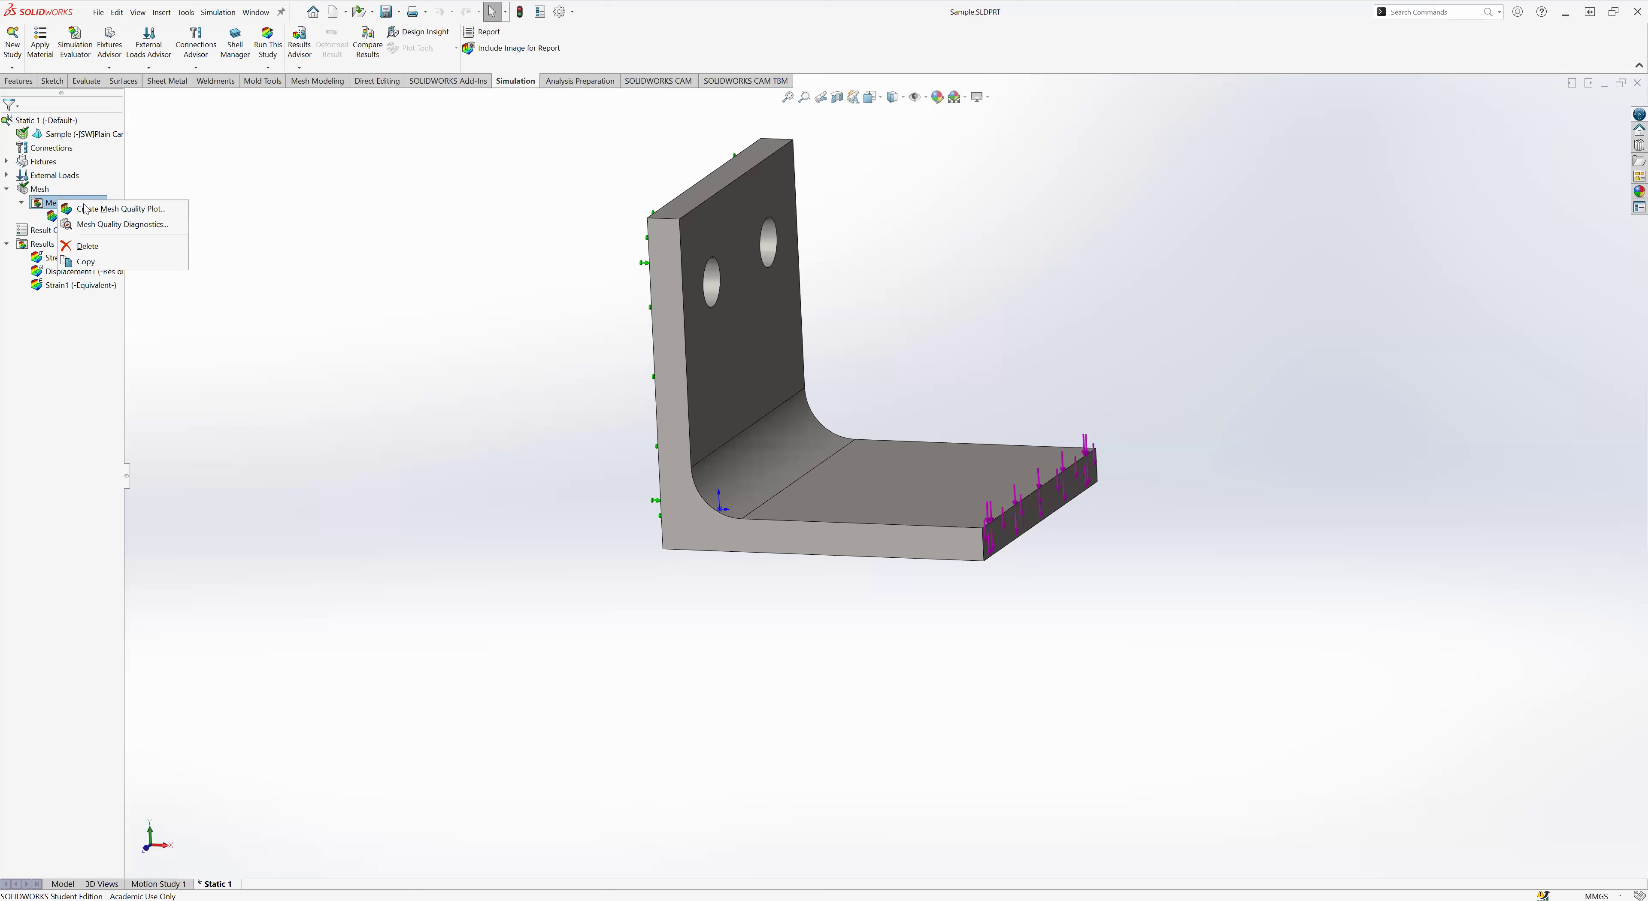
{"action": "right_click", "coordinate": [44, 190]}
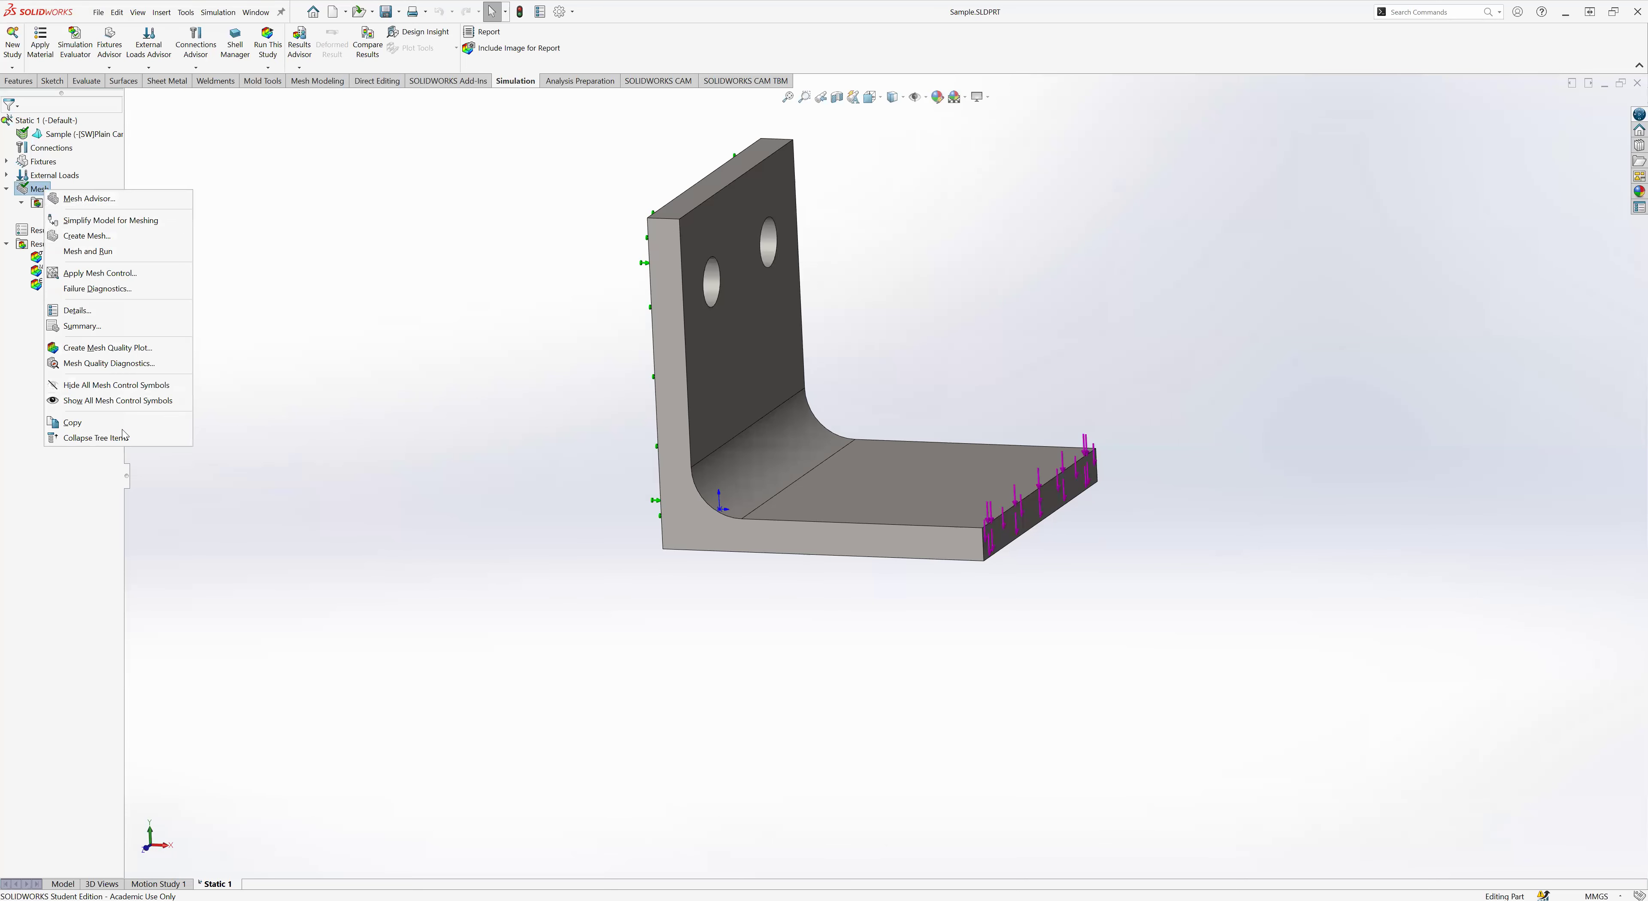
{"action": "left_click", "coordinate": [243, 265]}
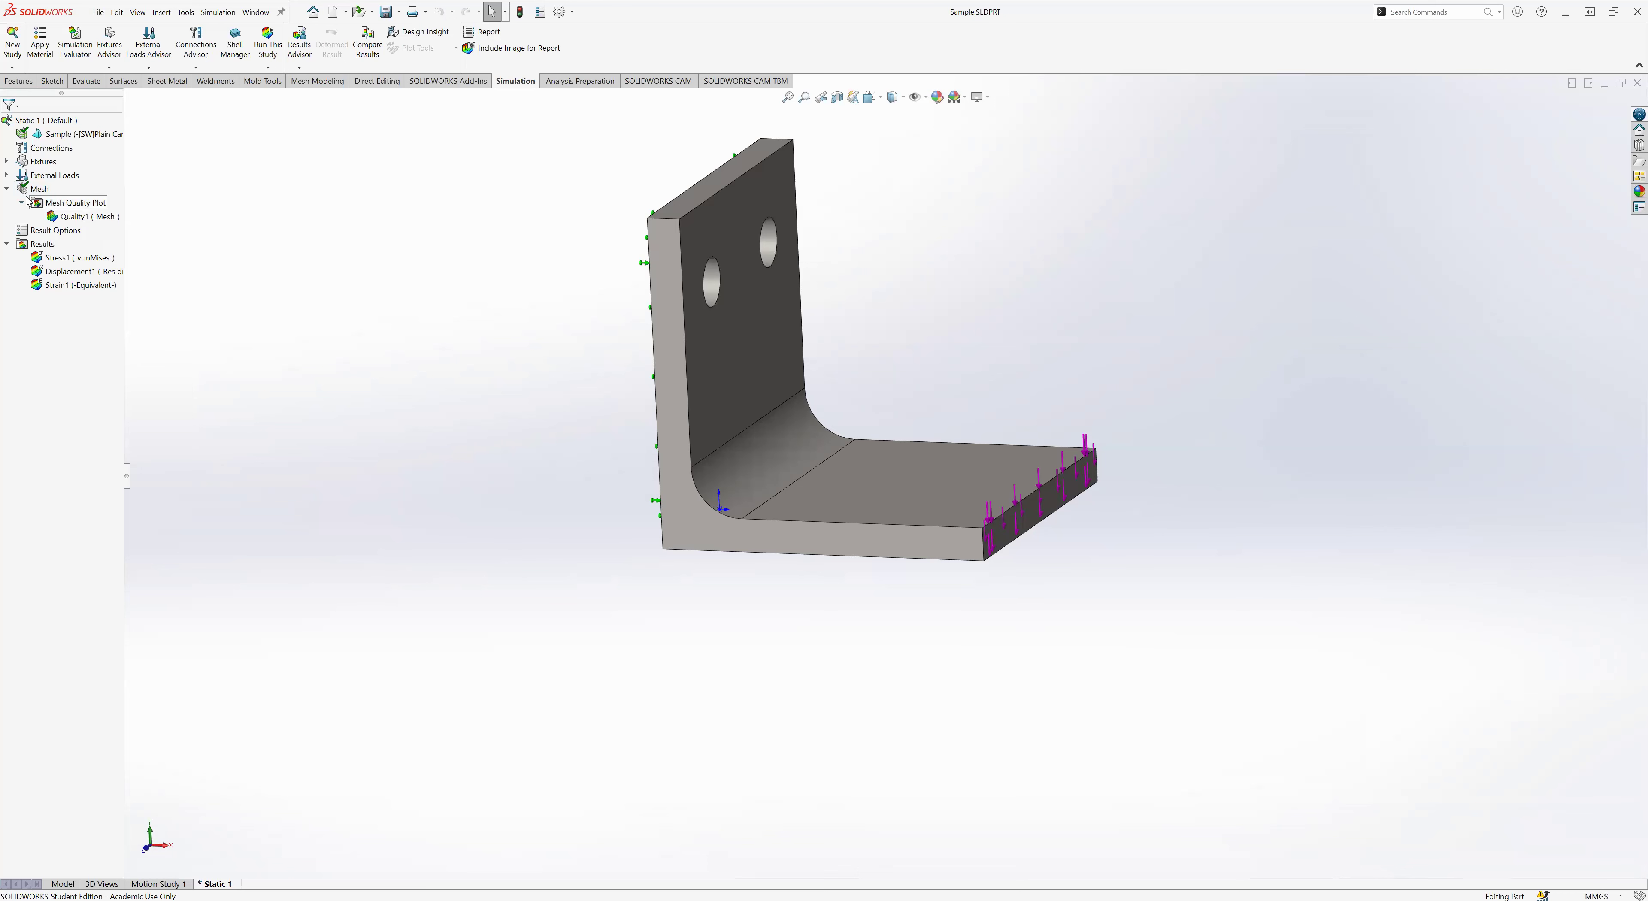
{"action": "right_click", "coordinate": [72, 206]}
{"action": "left_click", "coordinate": [256, 199]}
{"action": "right_click", "coordinate": [87, 213]}
{"action": "left_click", "coordinate": [276, 189]}
{"action": "left_click", "coordinate": [38, 245]}
{"action": "right_click", "coordinate": [38, 245]}
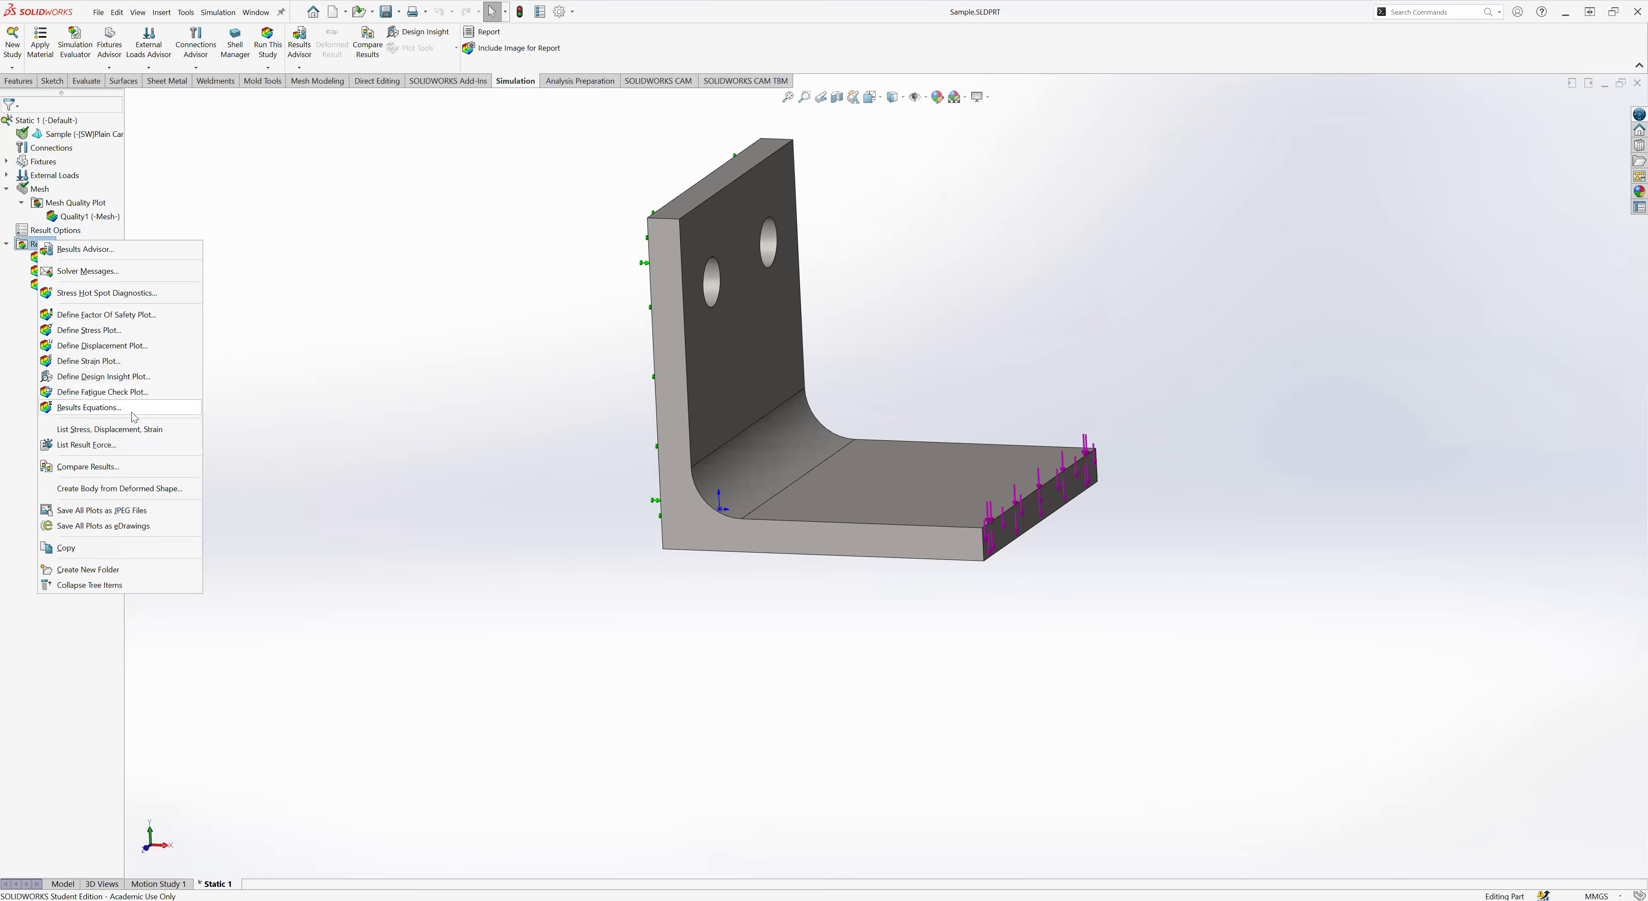
{"action": "left_click", "coordinate": [286, 329]}
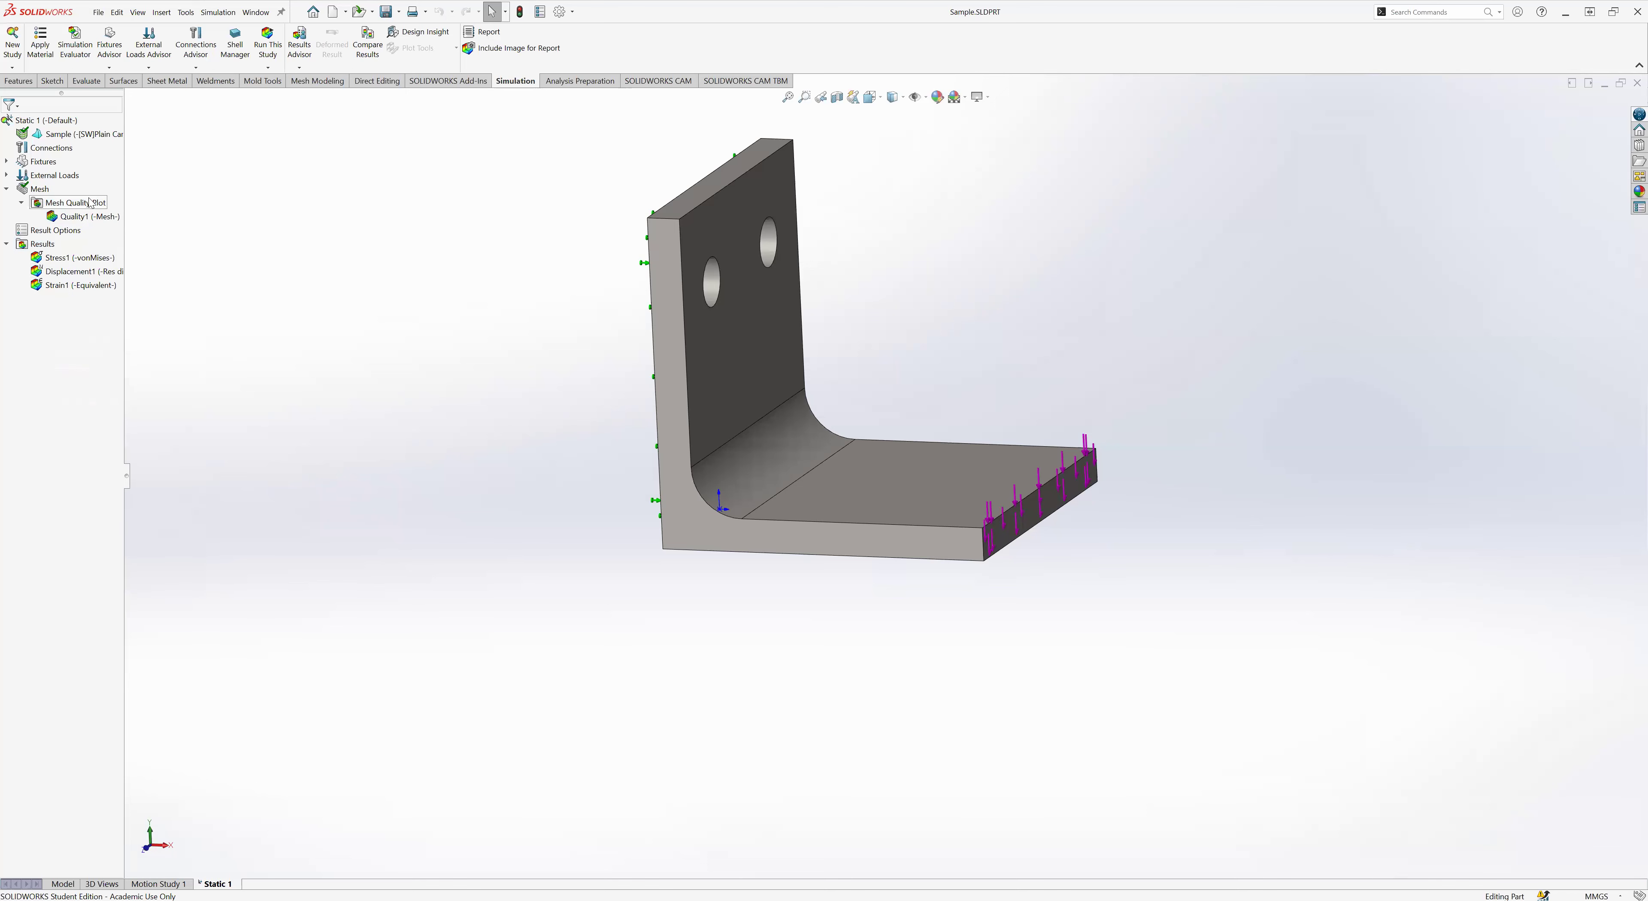
{"action": "right_click", "coordinate": [83, 189]}
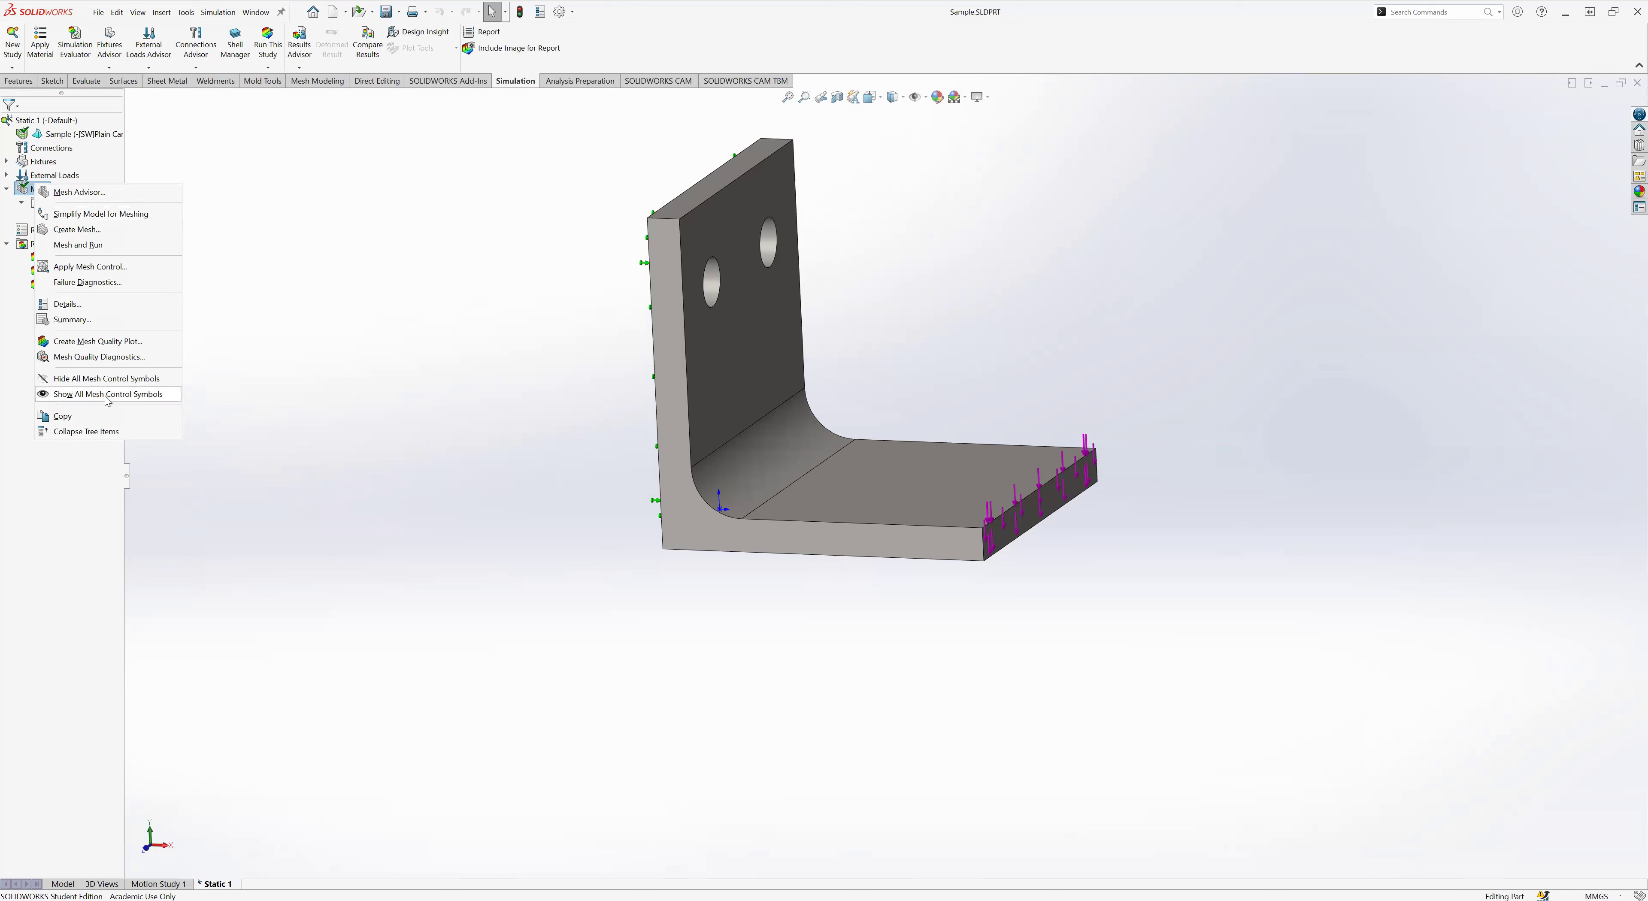
{"action": "left_click", "coordinate": [97, 341]}
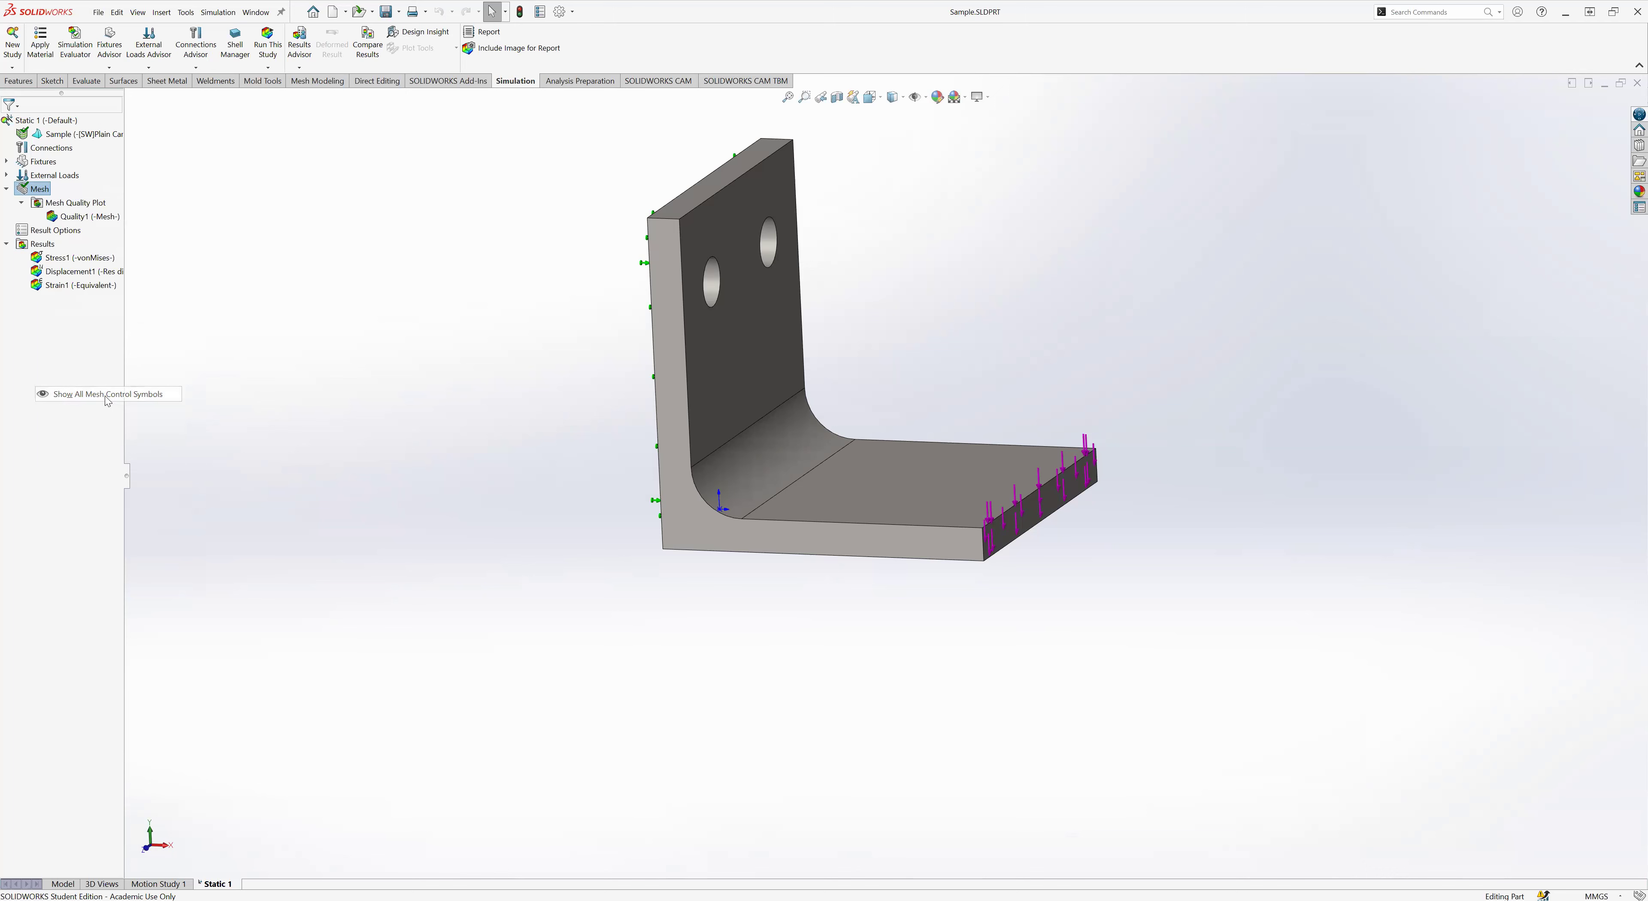
{"action": "right_click", "coordinate": [39, 190]}
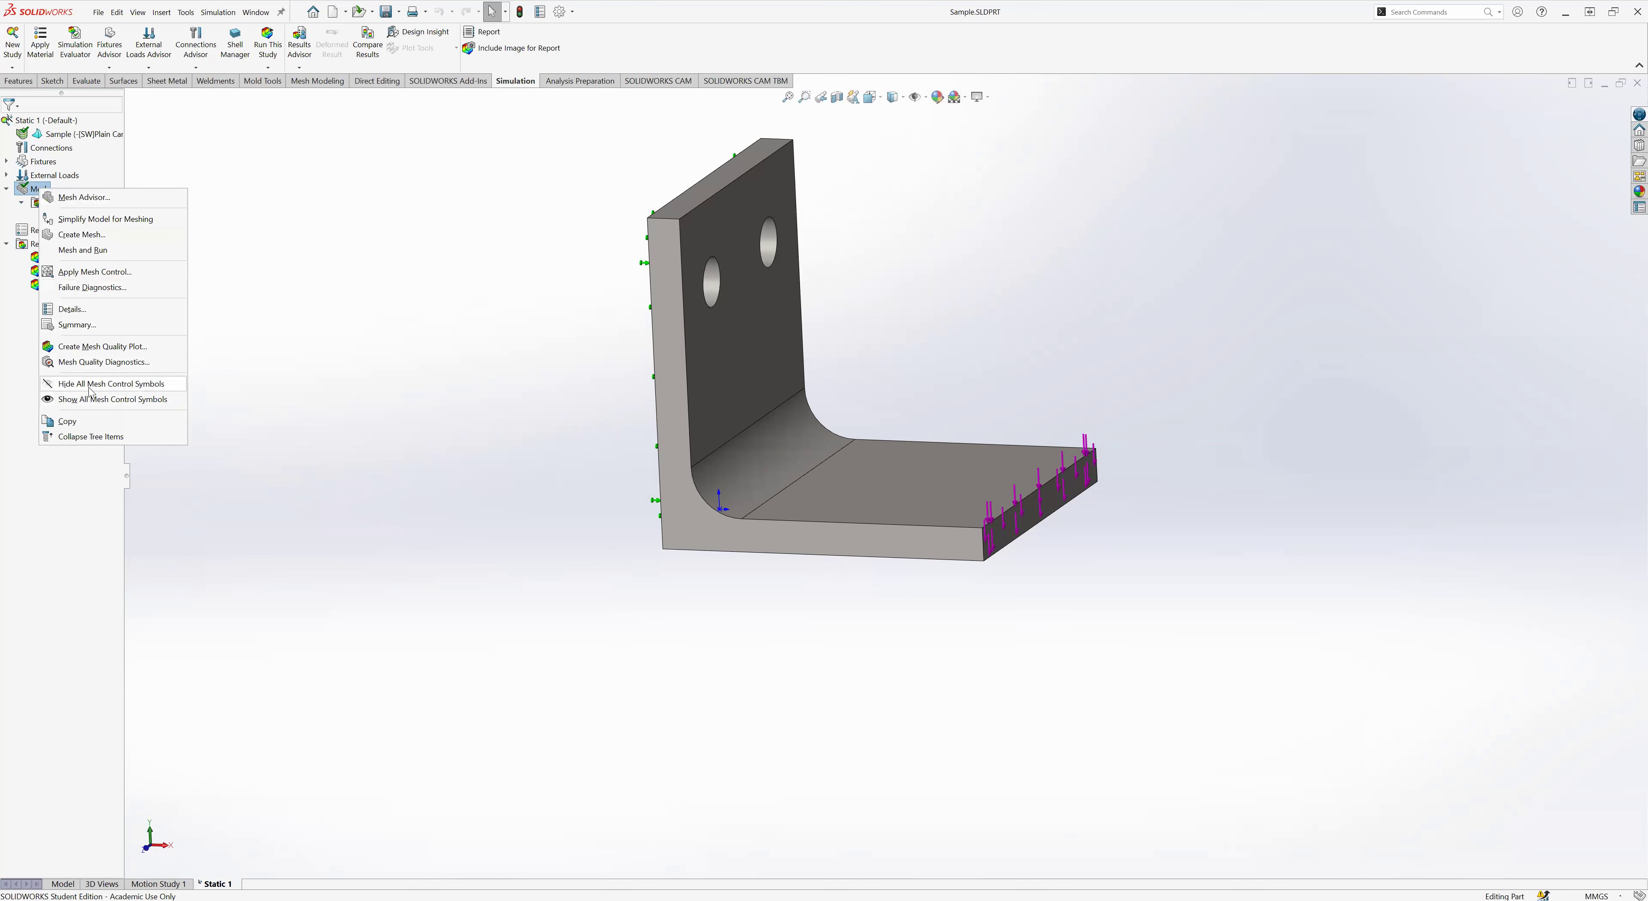
{"action": "left_click", "coordinate": [43, 188]}
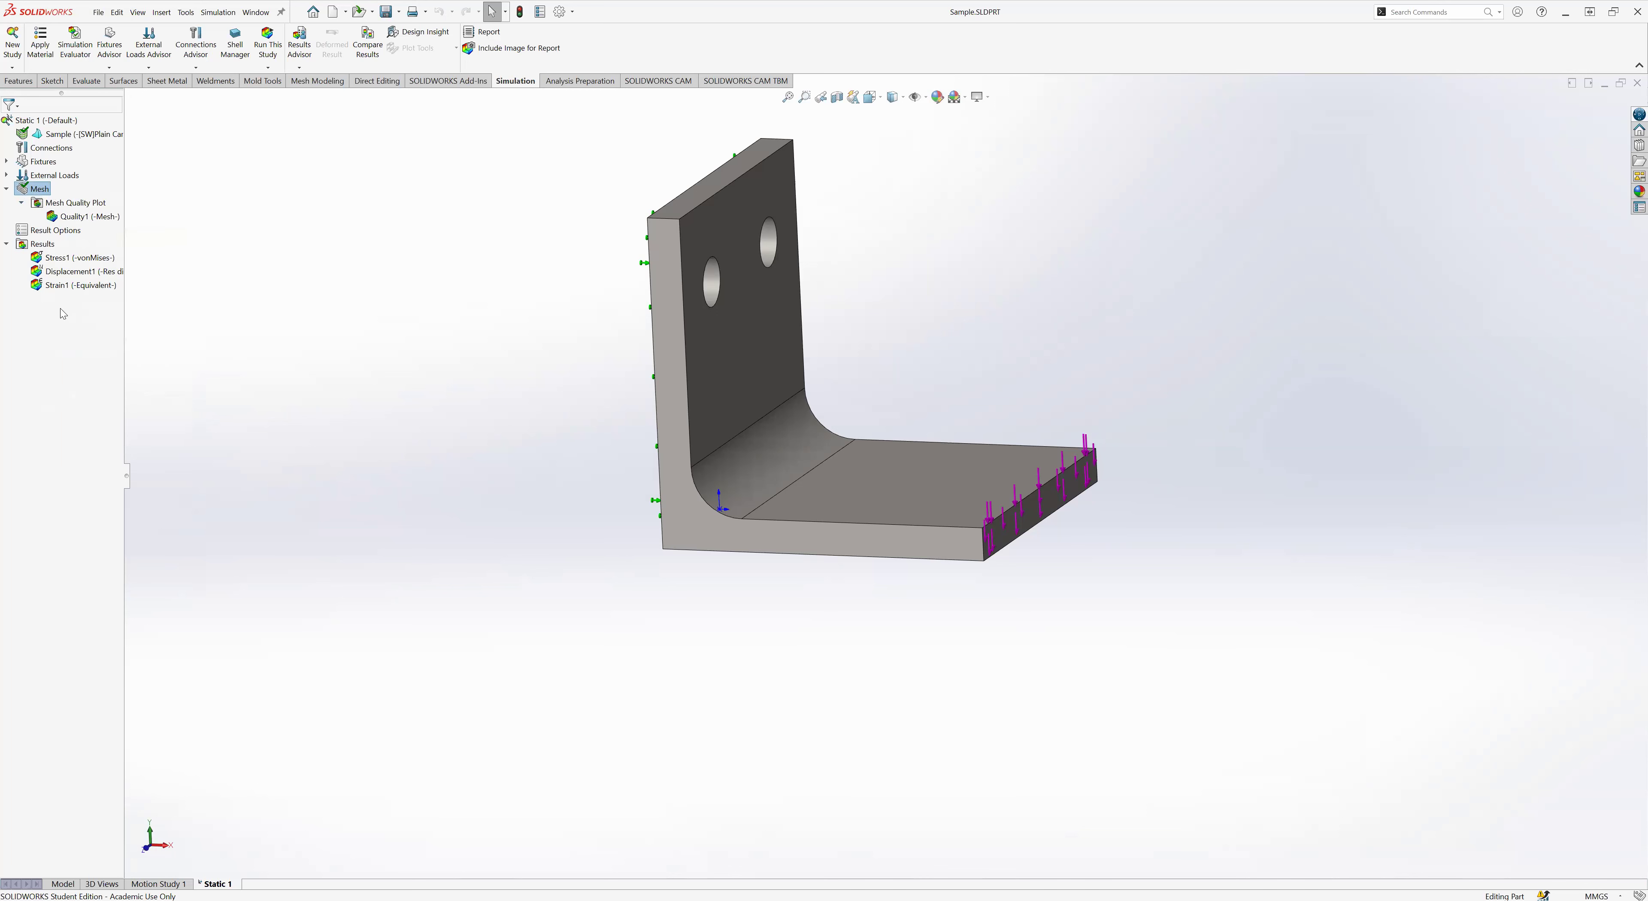
- Open the mesh details, enlarge the window to read the whole table, and close it
{"action": "right_click", "coordinate": [32, 190]}
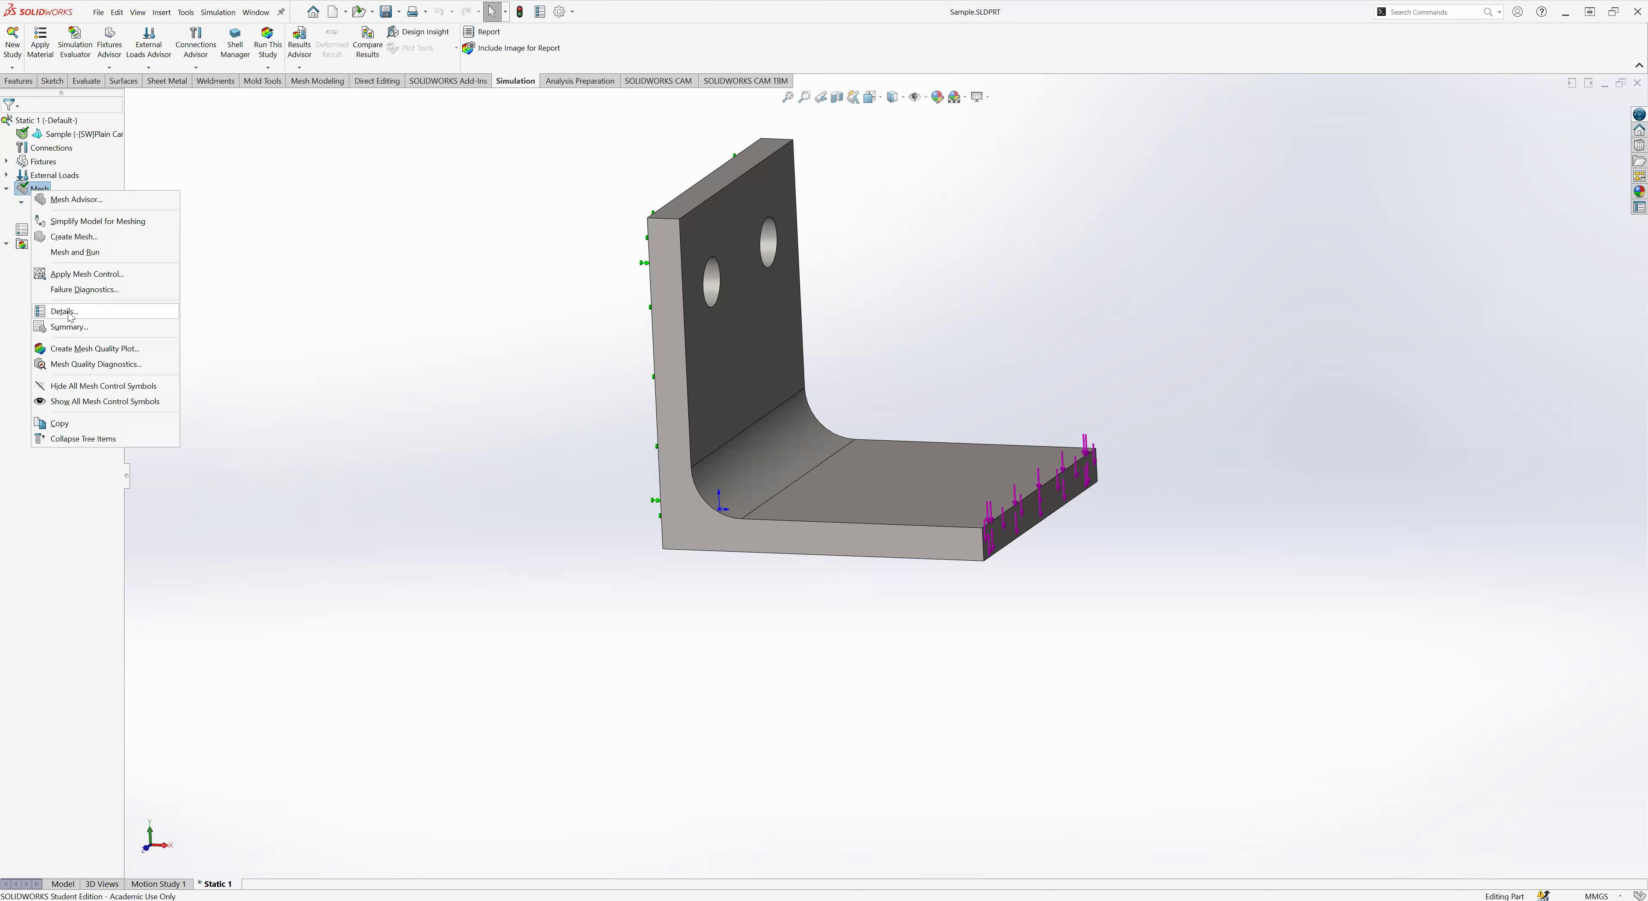
{"action": "left_click", "coordinate": [69, 312]}
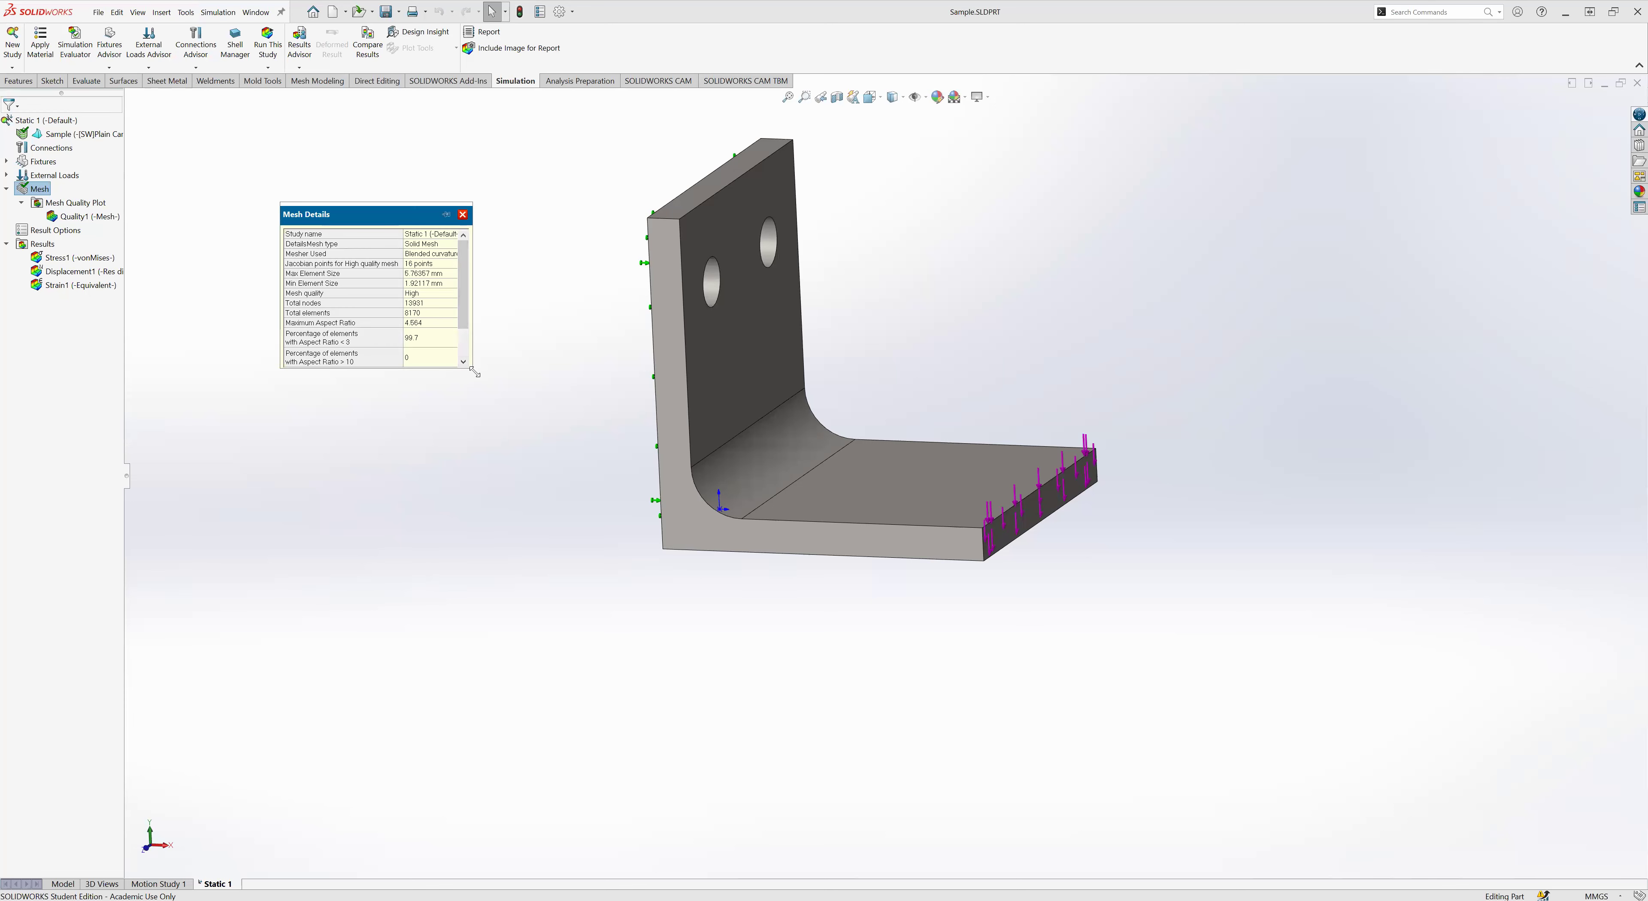
{"action": "left_click_drag", "start_coordinate": [474, 372], "coordinate": [565, 429]}
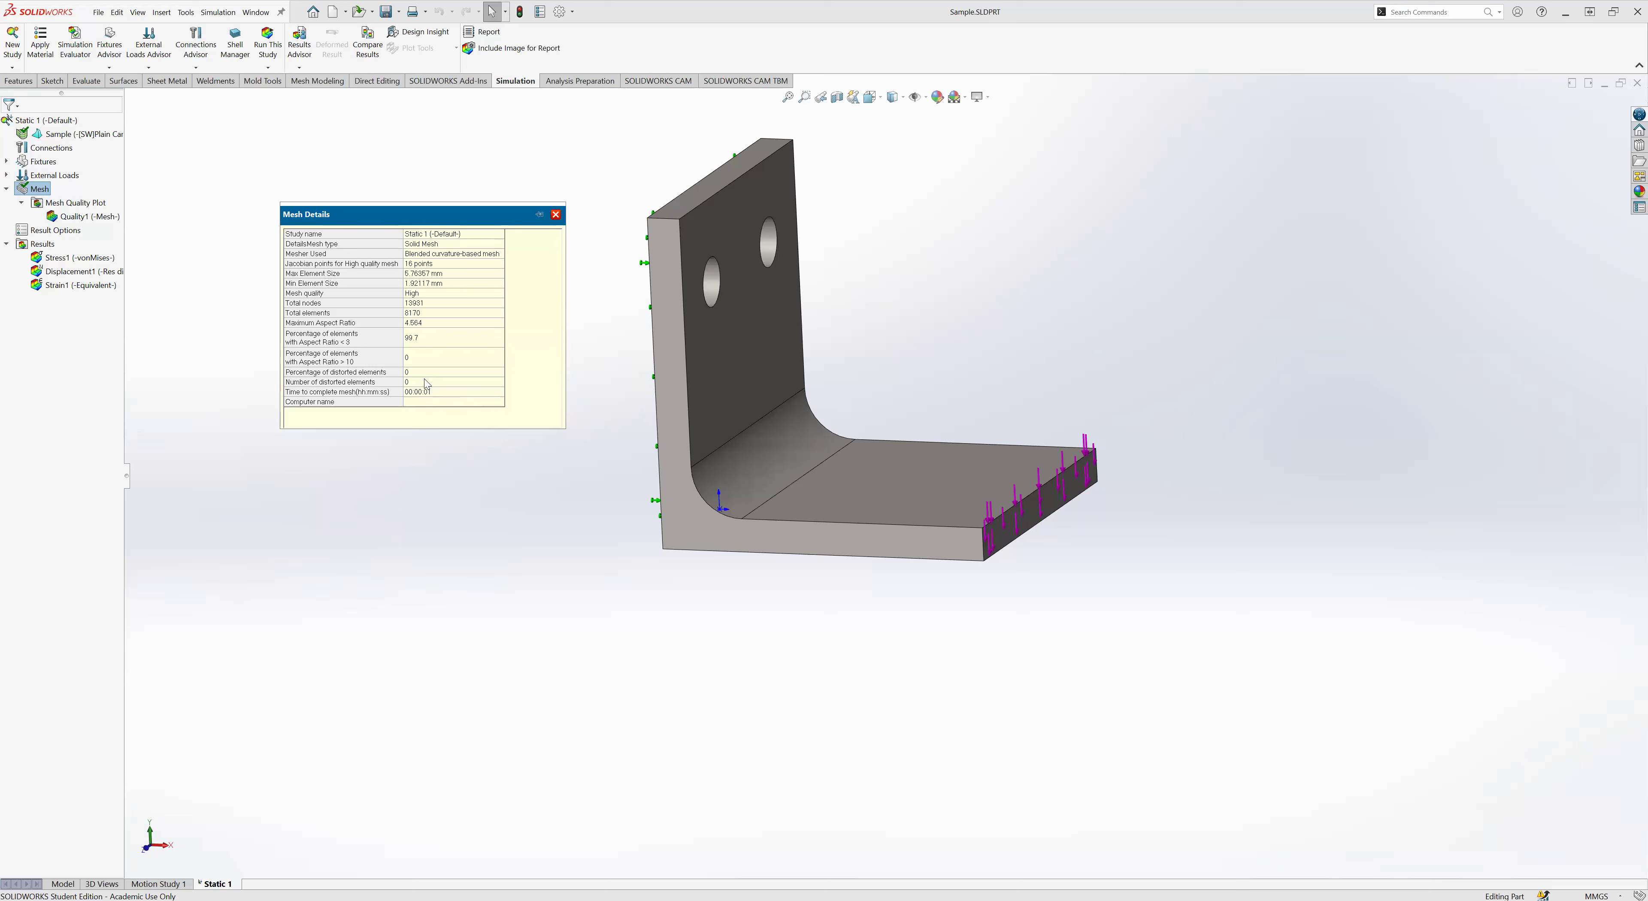
{"action": "left_click", "coordinate": [557, 215]}
{"action": "right_click", "coordinate": [52, 255]}
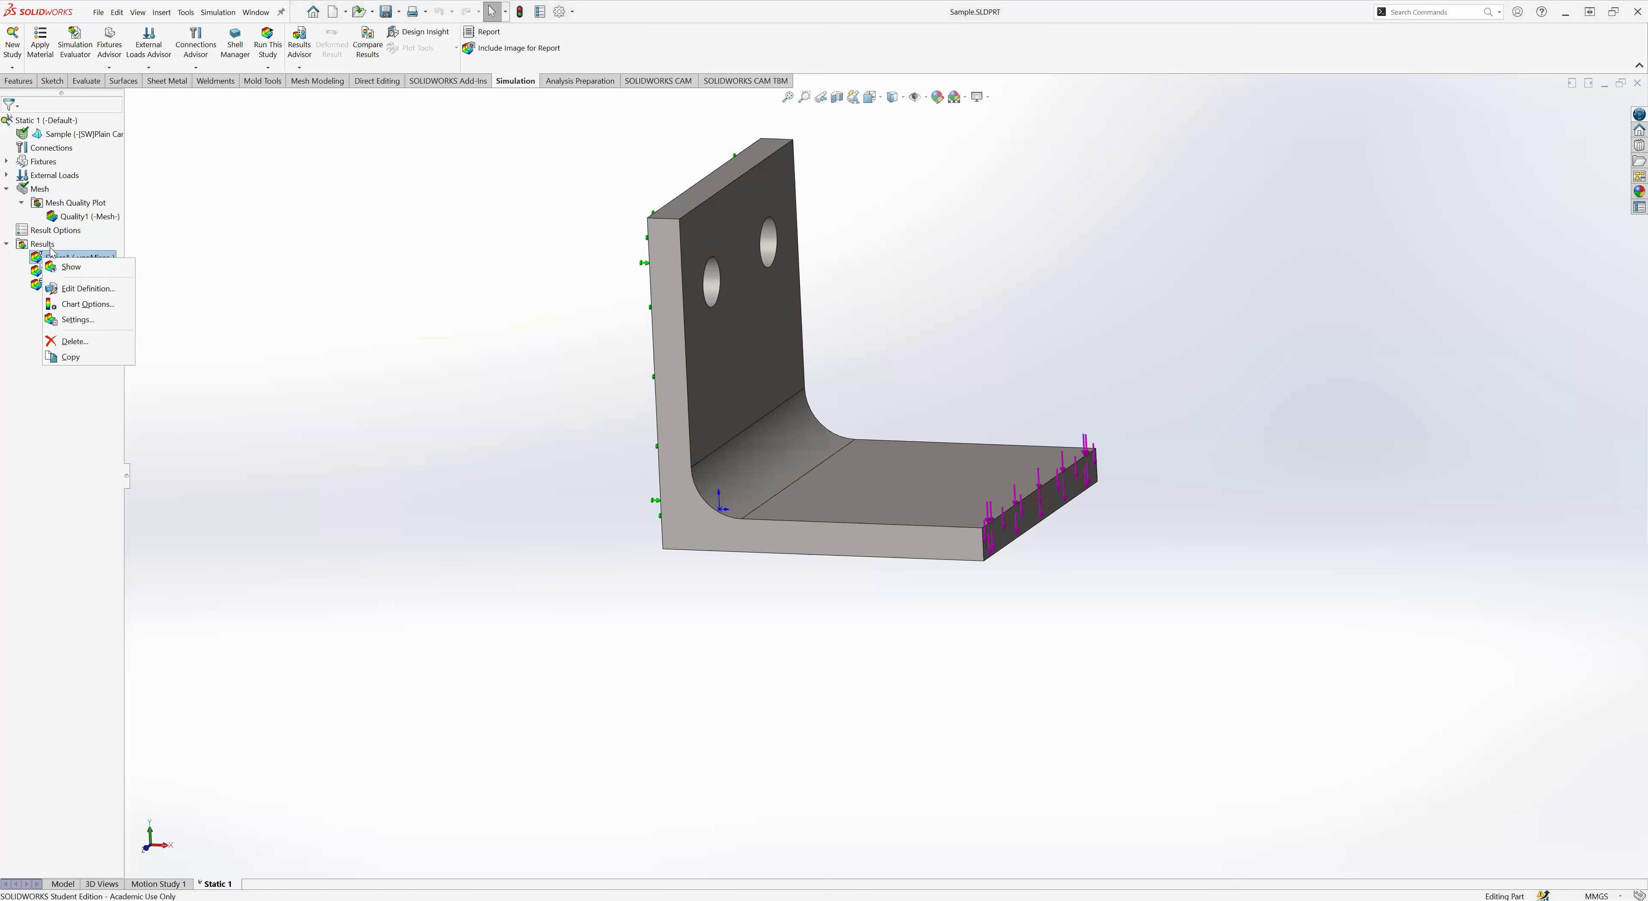
{"action": "left_click", "coordinate": [278, 233]}
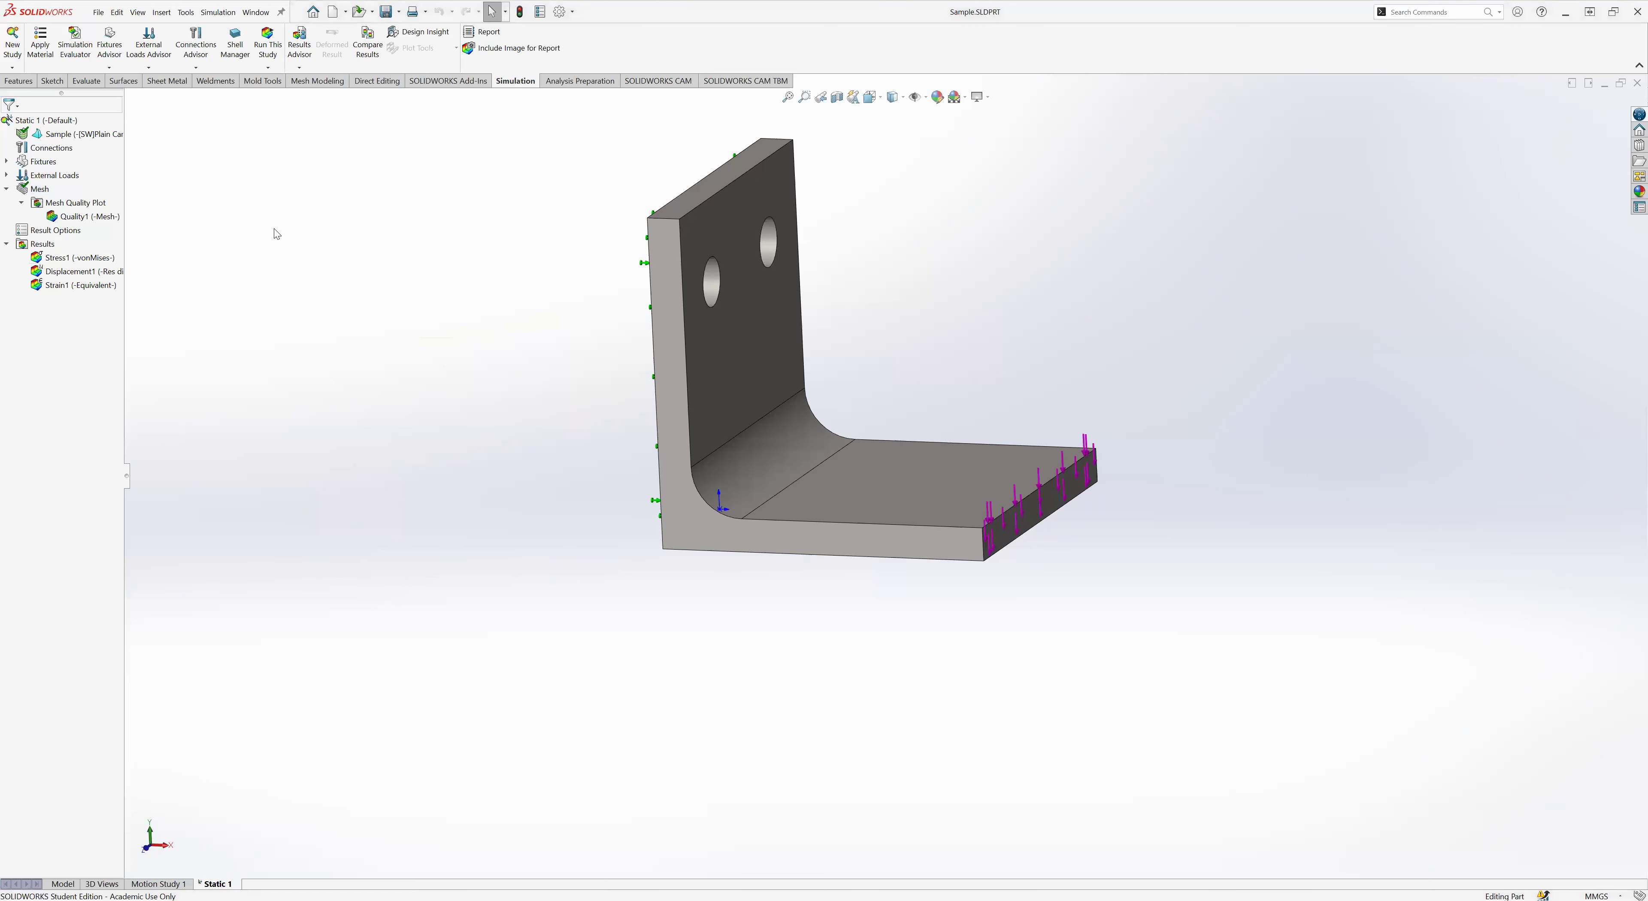
{"action": "right_click", "coordinate": [68, 134]}
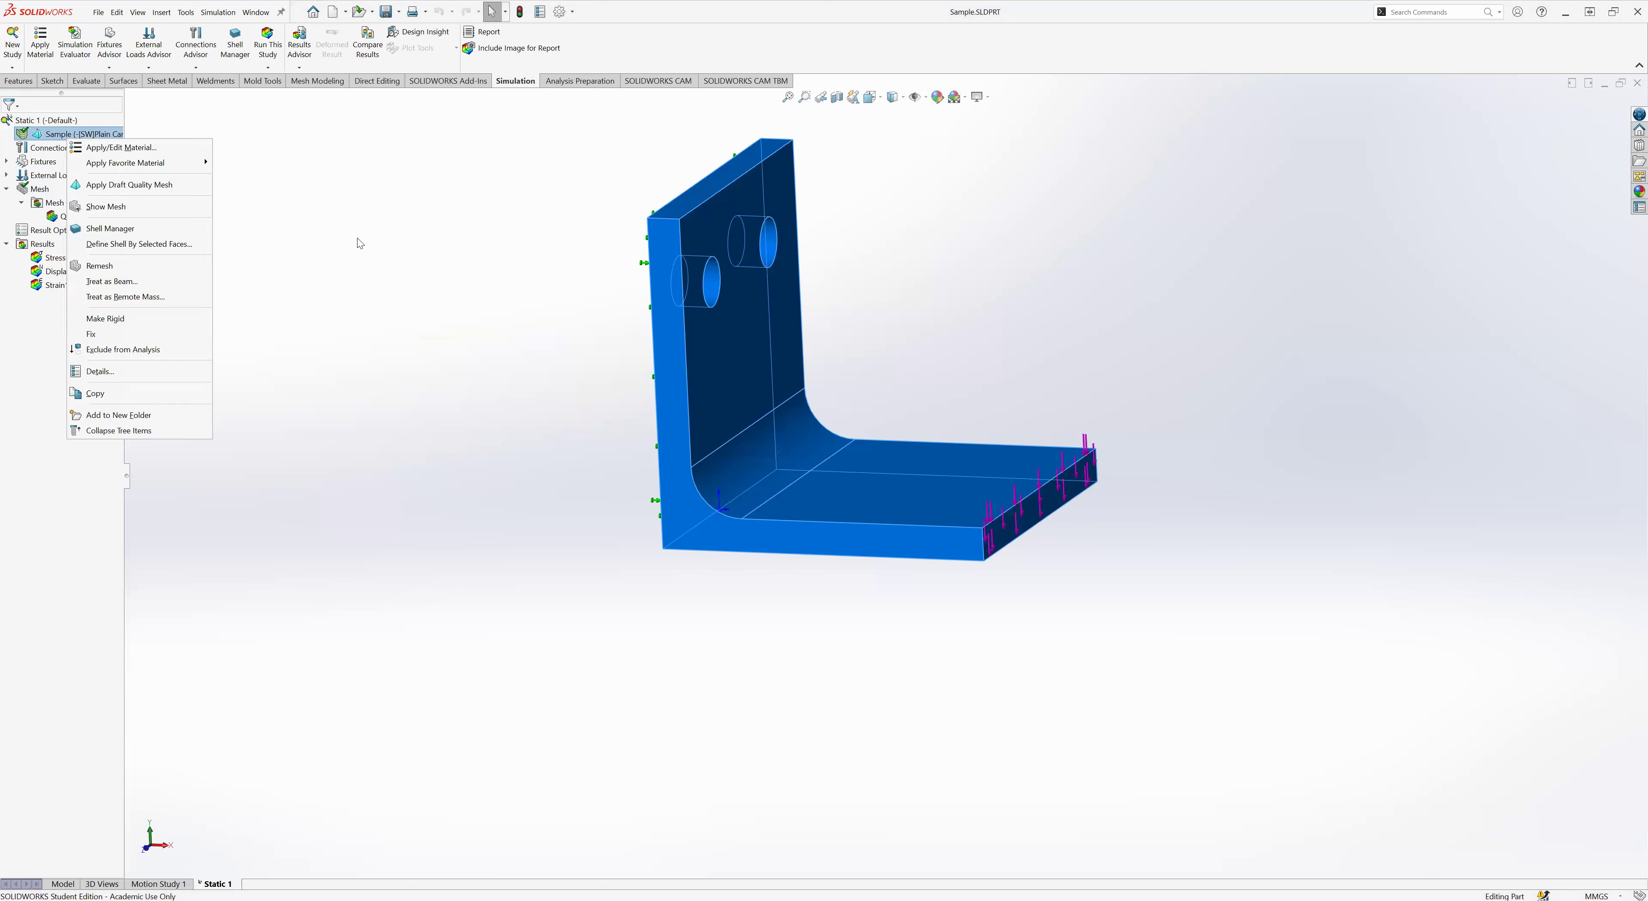
{"action": "left_click", "coordinate": [282, 195]}
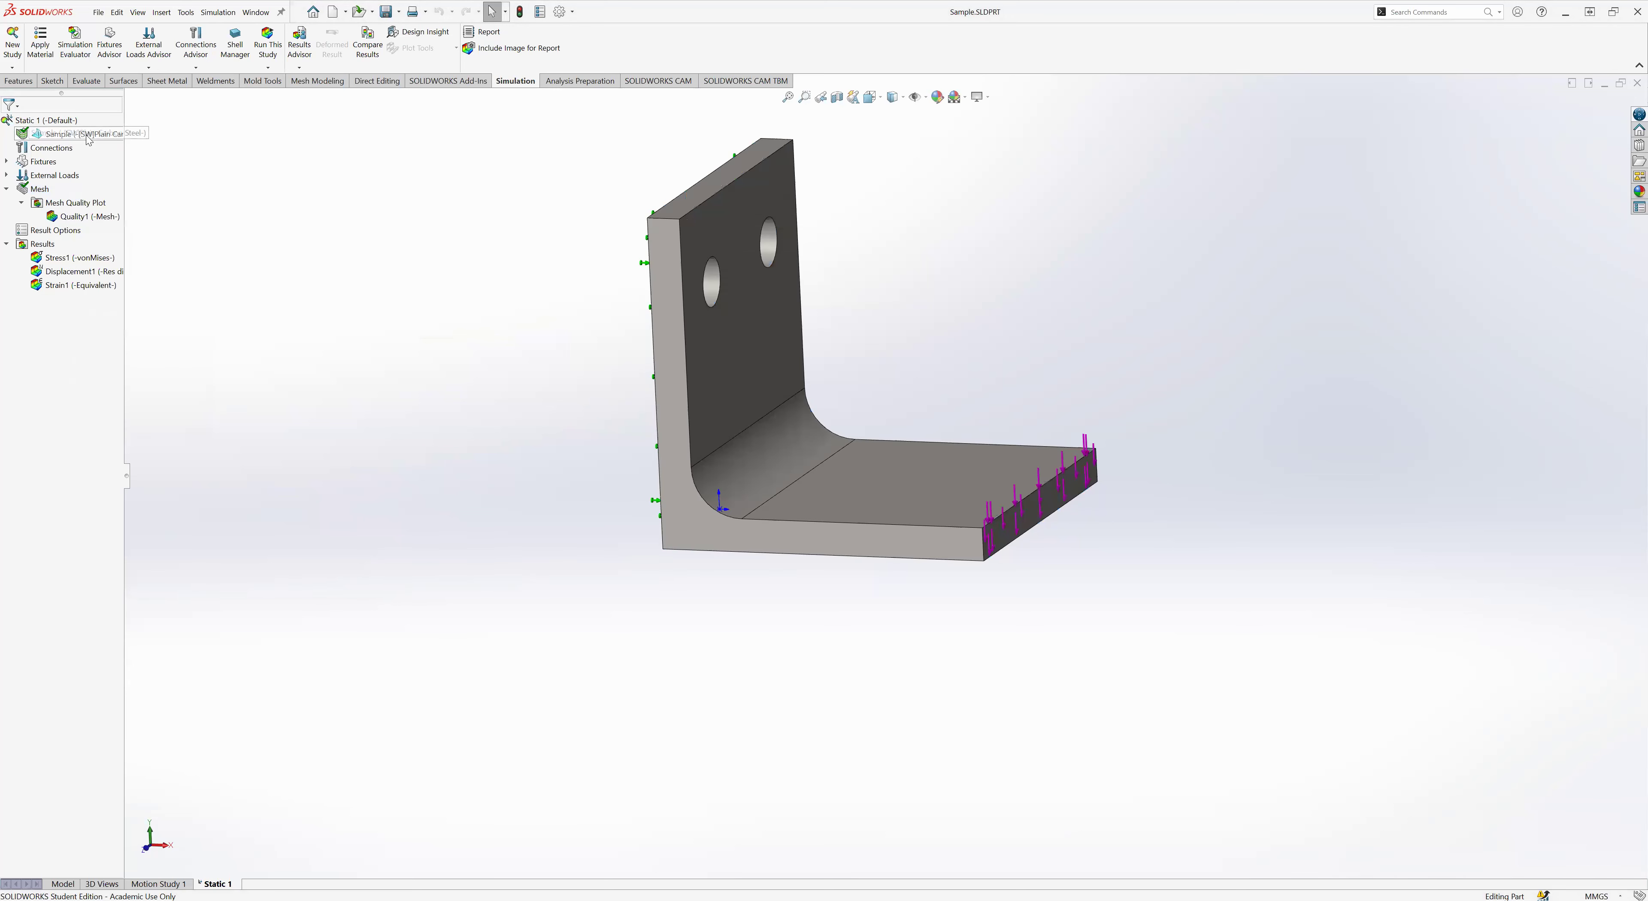
- Display the mesh on the Sample part, inspect the elements around the inner bend and horizontal flange, and hide it again
{"action": "right_click", "coordinate": [87, 134]}
{"action": "left_click", "coordinate": [125, 203]}
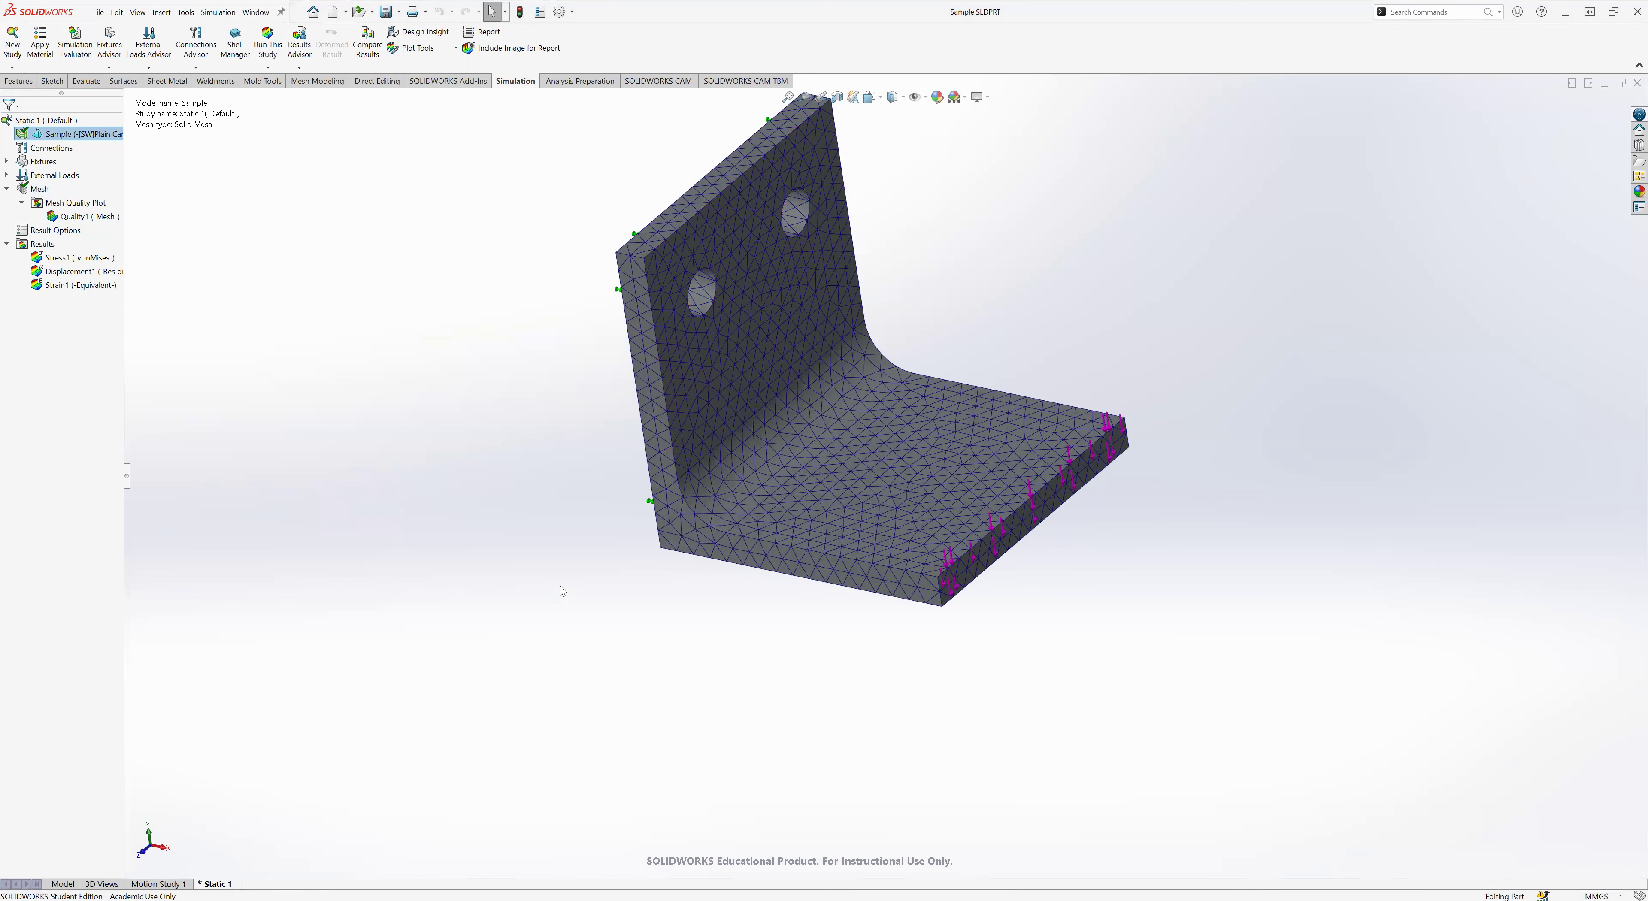
{"action": "middle_click_drag", "start_coordinate": [588, 519], "coordinate": [849, 508]}
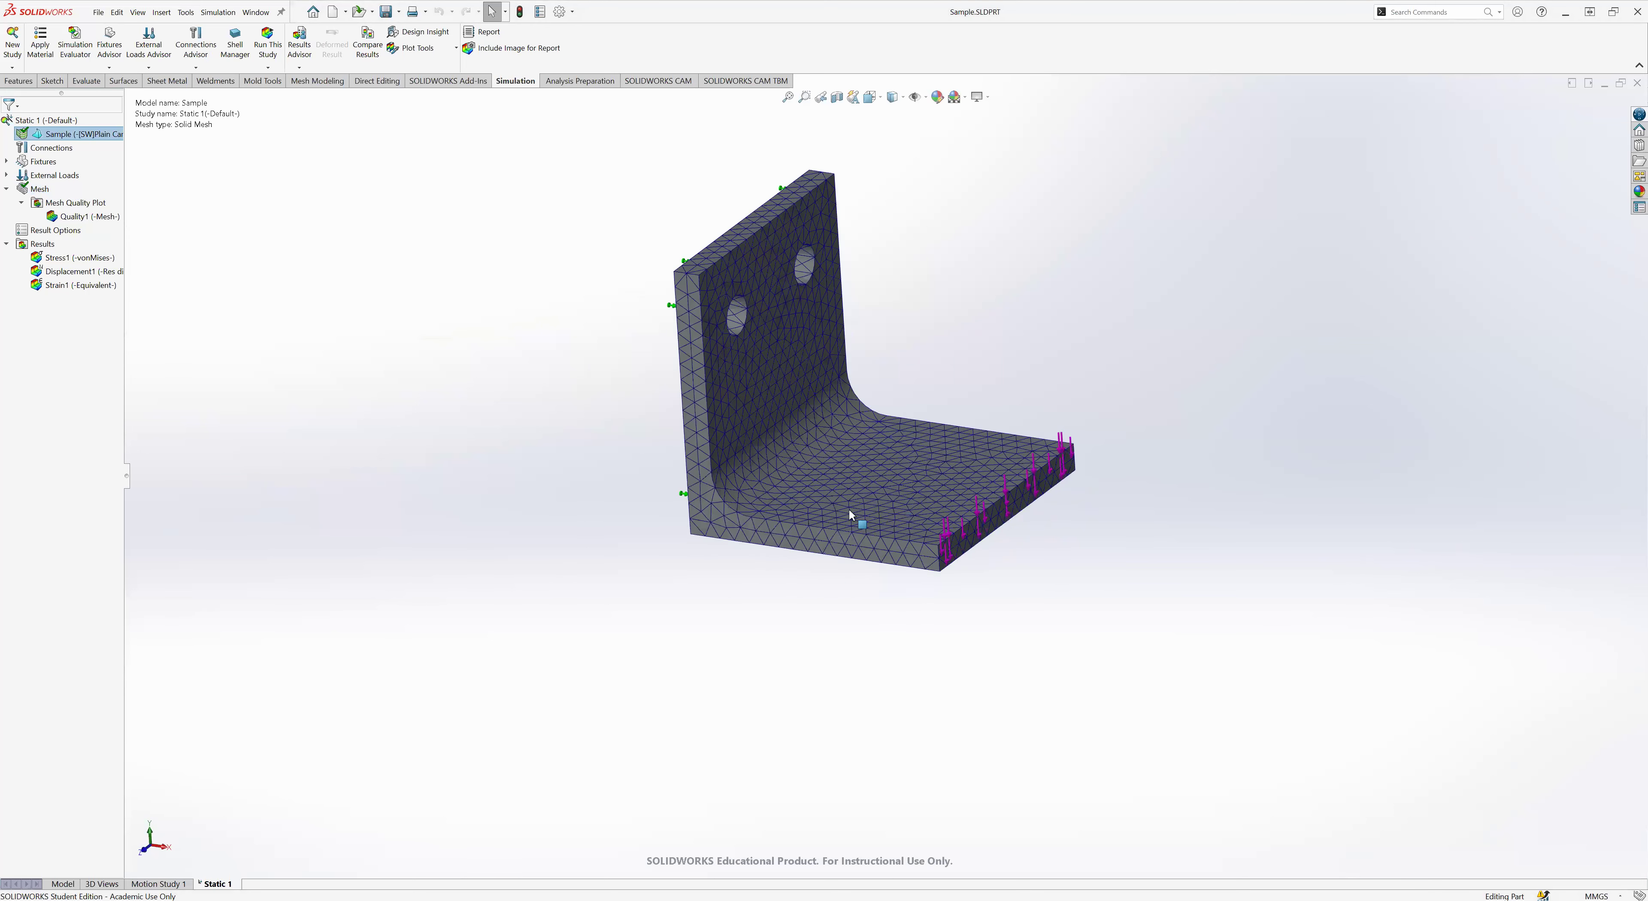
{"action": "scroll", "coordinate": [848, 509], "scroll_direction": "down", "scroll_amount": 5}
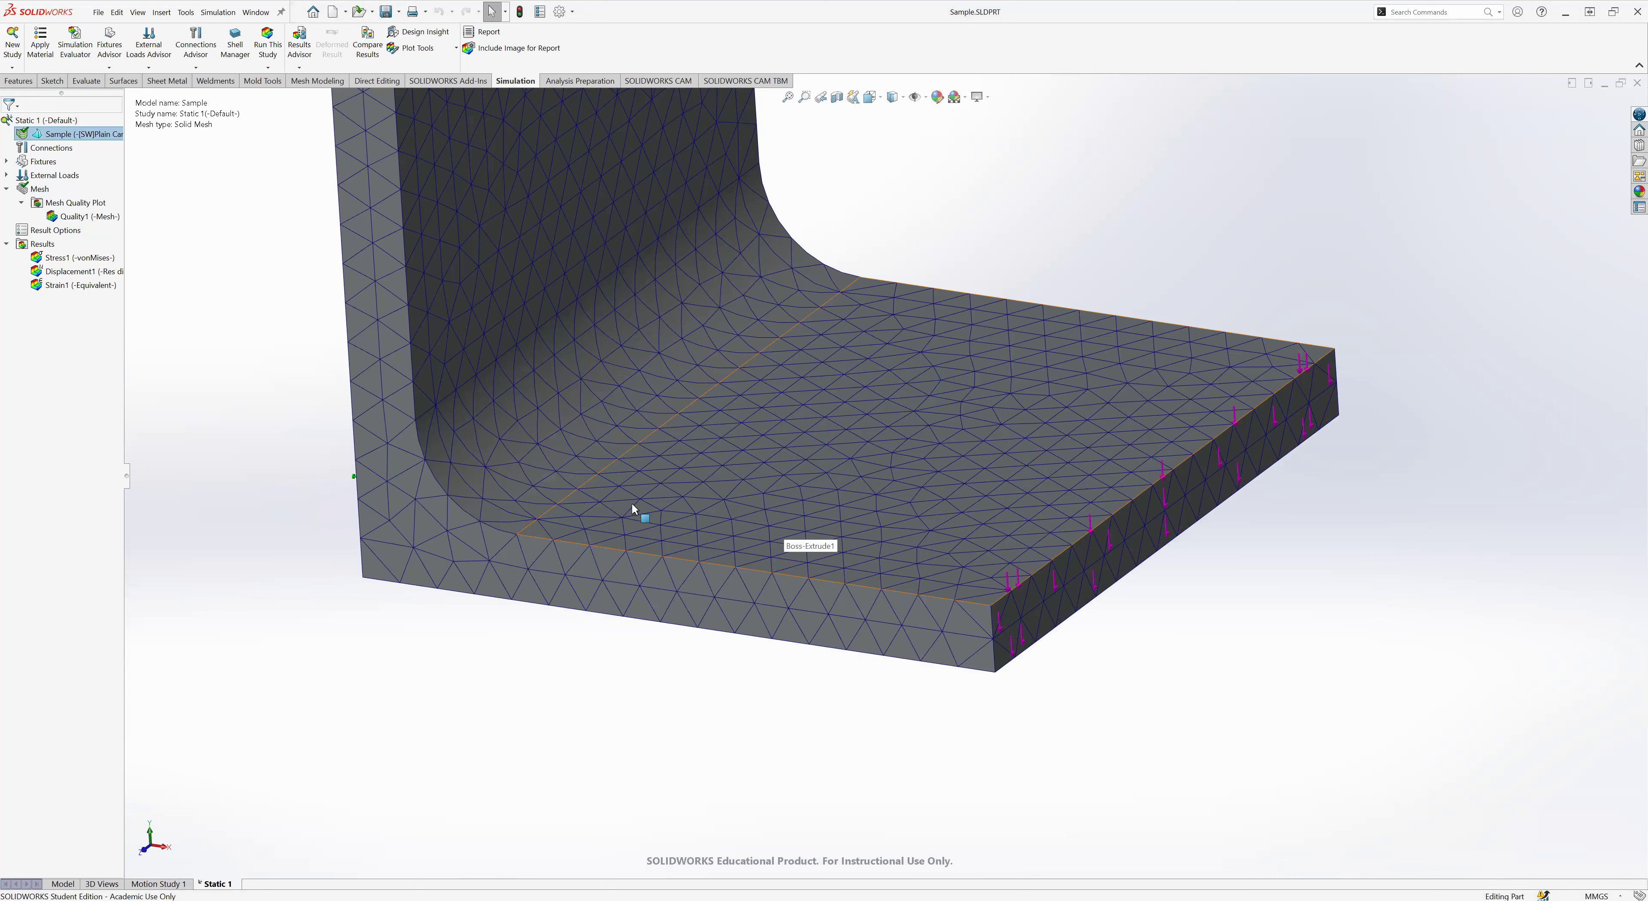
{"action": "middle_click_drag", "start_coordinate": [575, 495], "coordinate": [803, 425]}
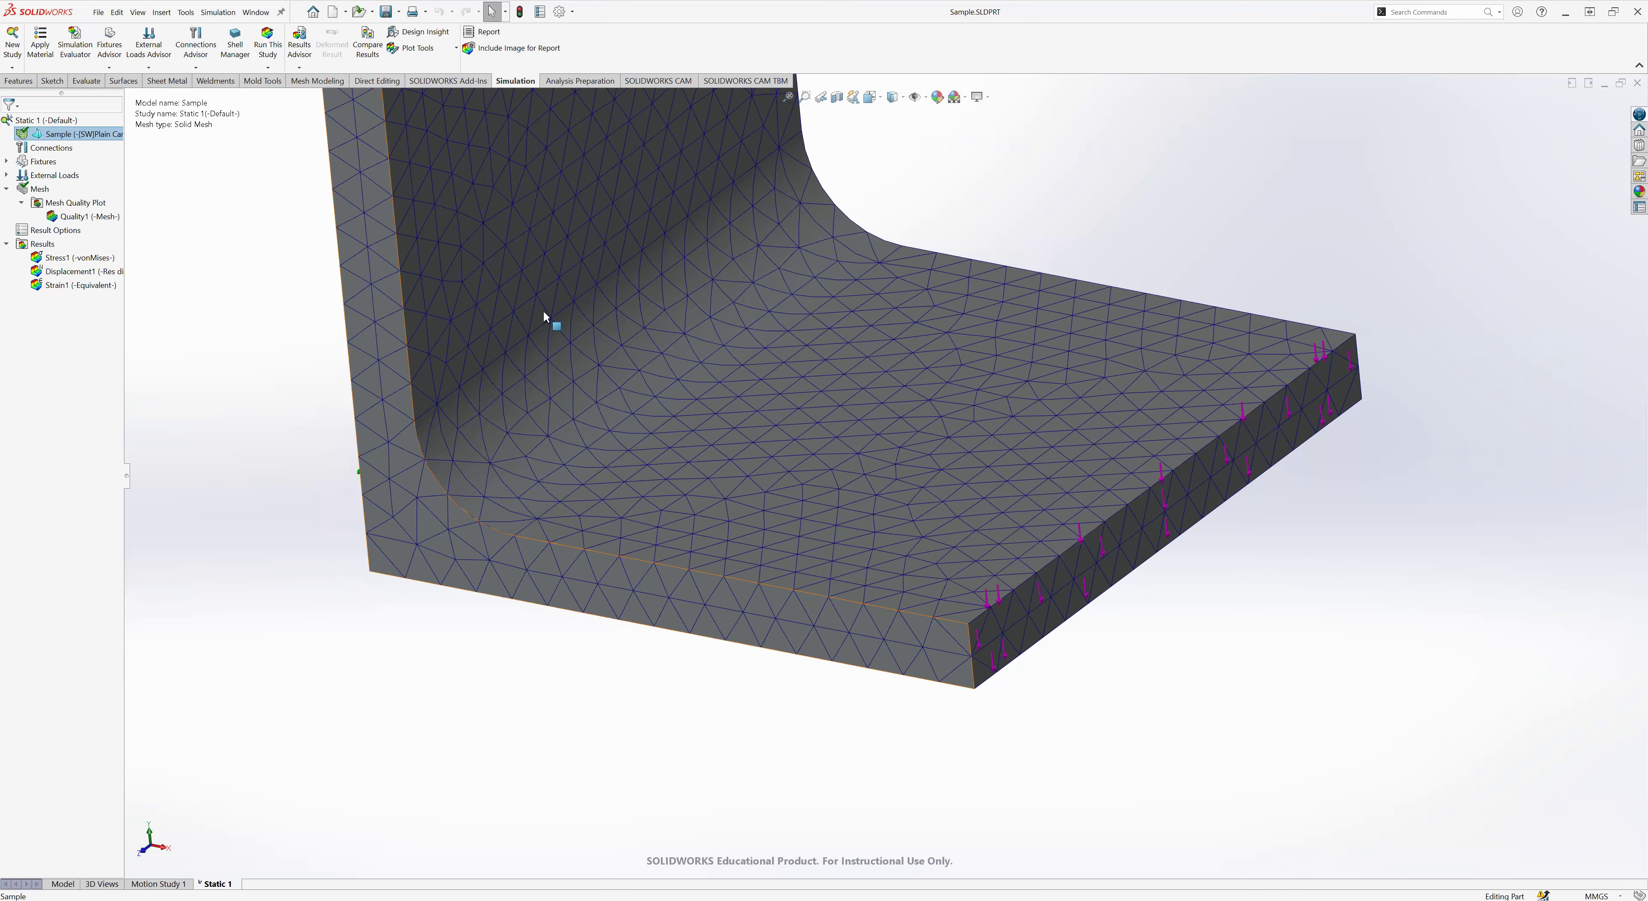
{"action": "scroll", "coordinate": [647, 458], "scroll_direction": "up", "scroll_amount": 4}
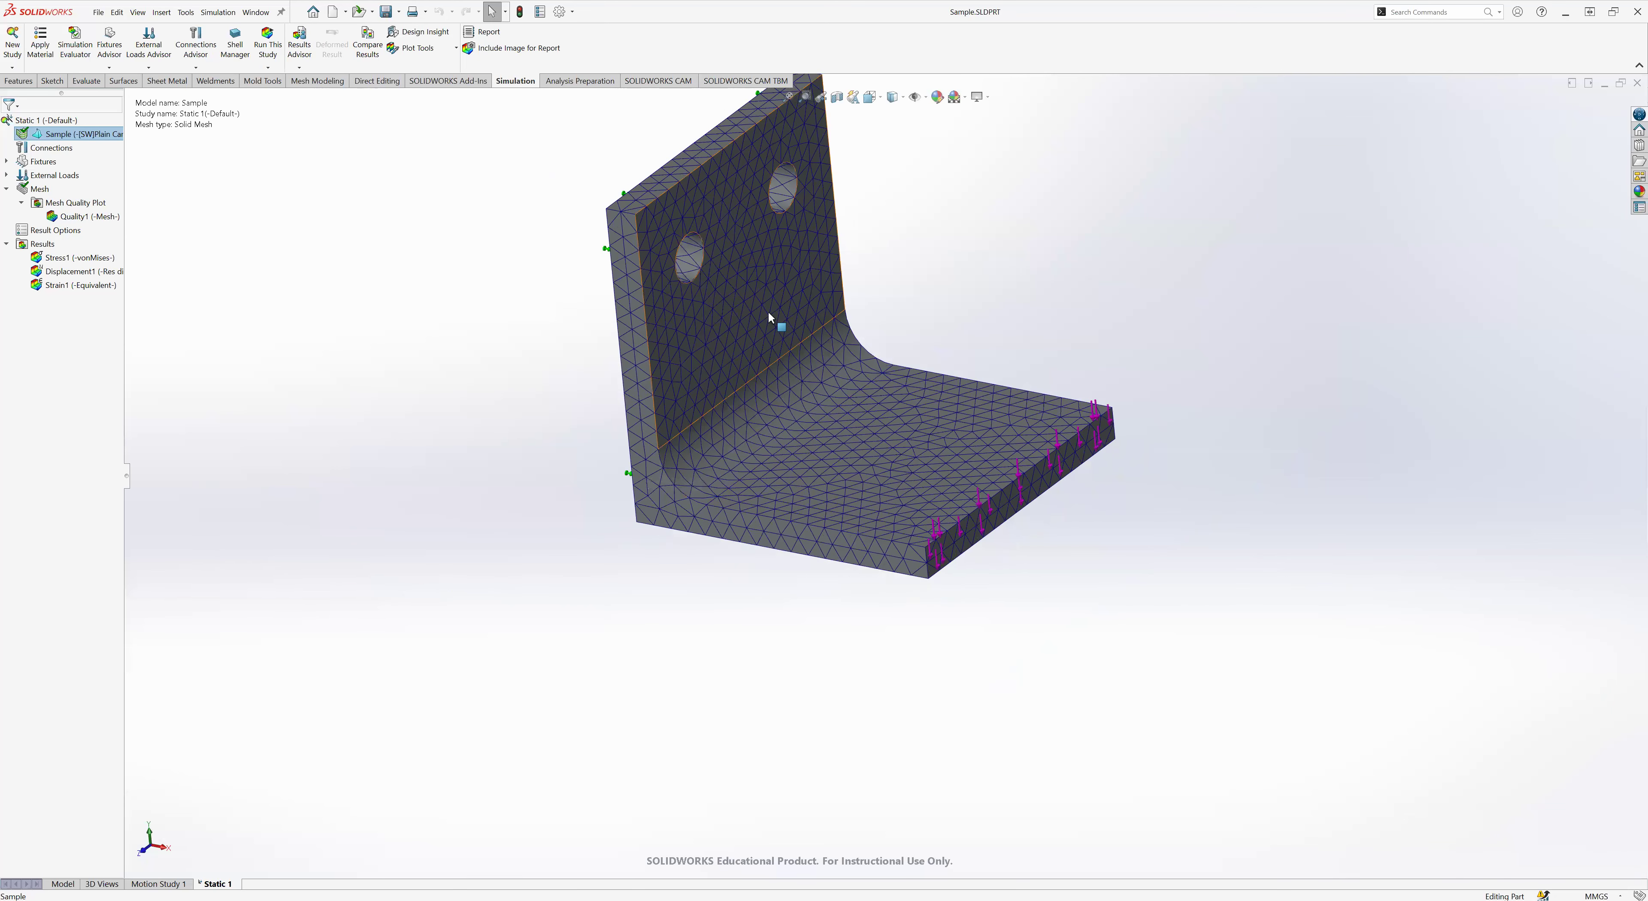
{"action": "scroll", "coordinate": [767, 310], "scroll_direction": "up", "scroll_amount": 3}
{"action": "scroll", "coordinate": [630, 333], "scroll_direction": "up", "scroll_amount": 2}
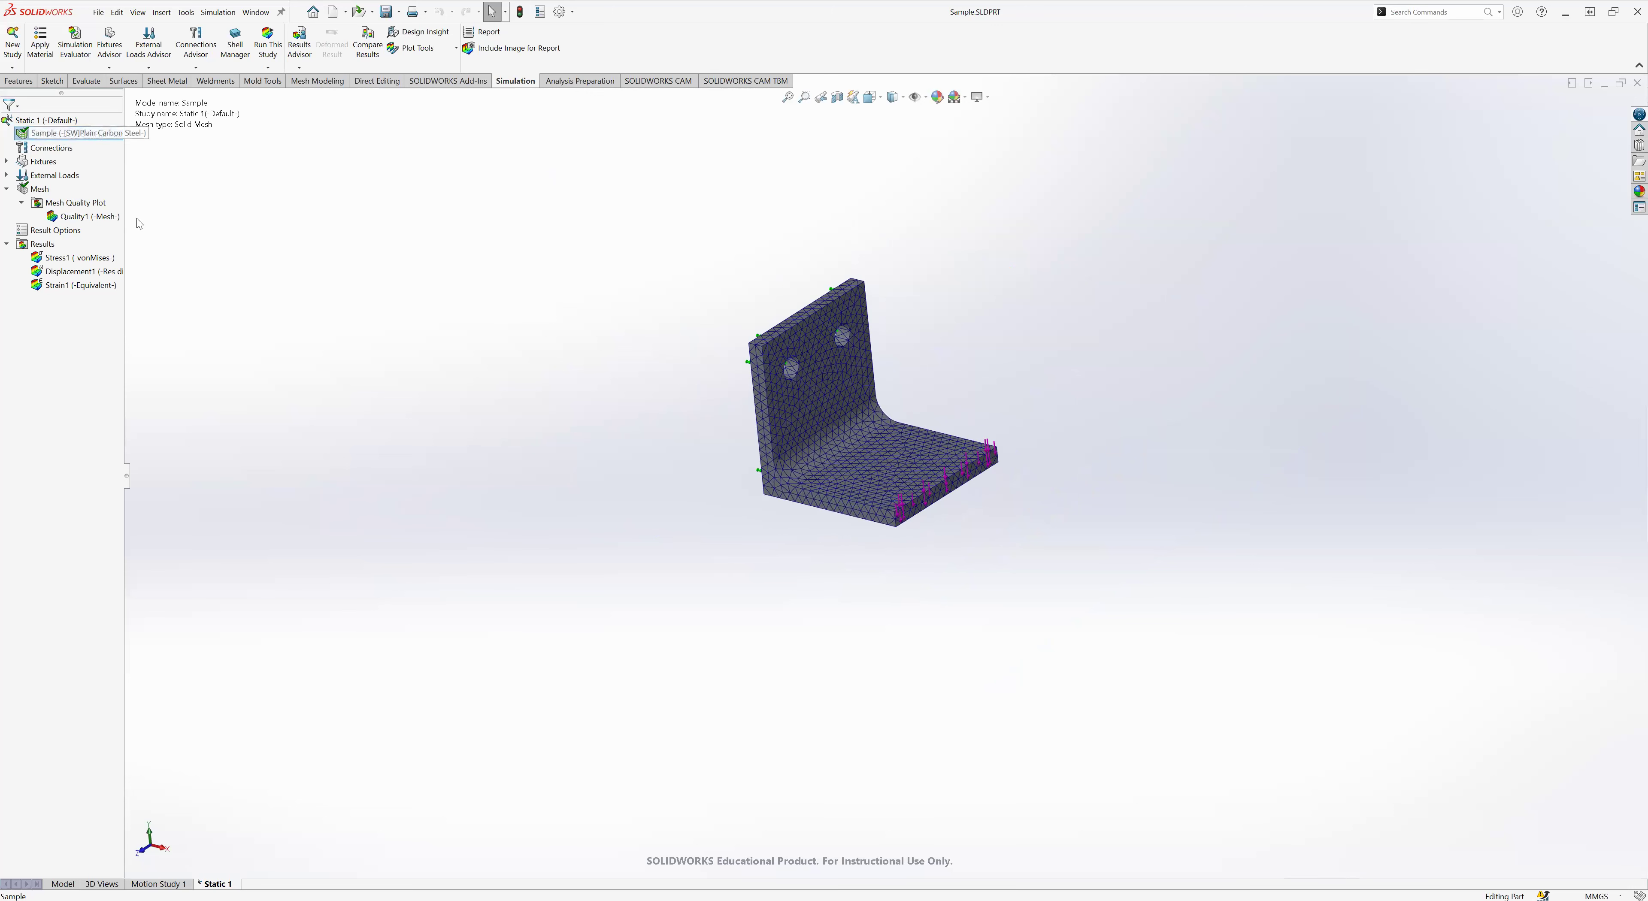
{"action": "right_click", "coordinate": [70, 134]}
{"action": "left_click", "coordinate": [108, 207]}
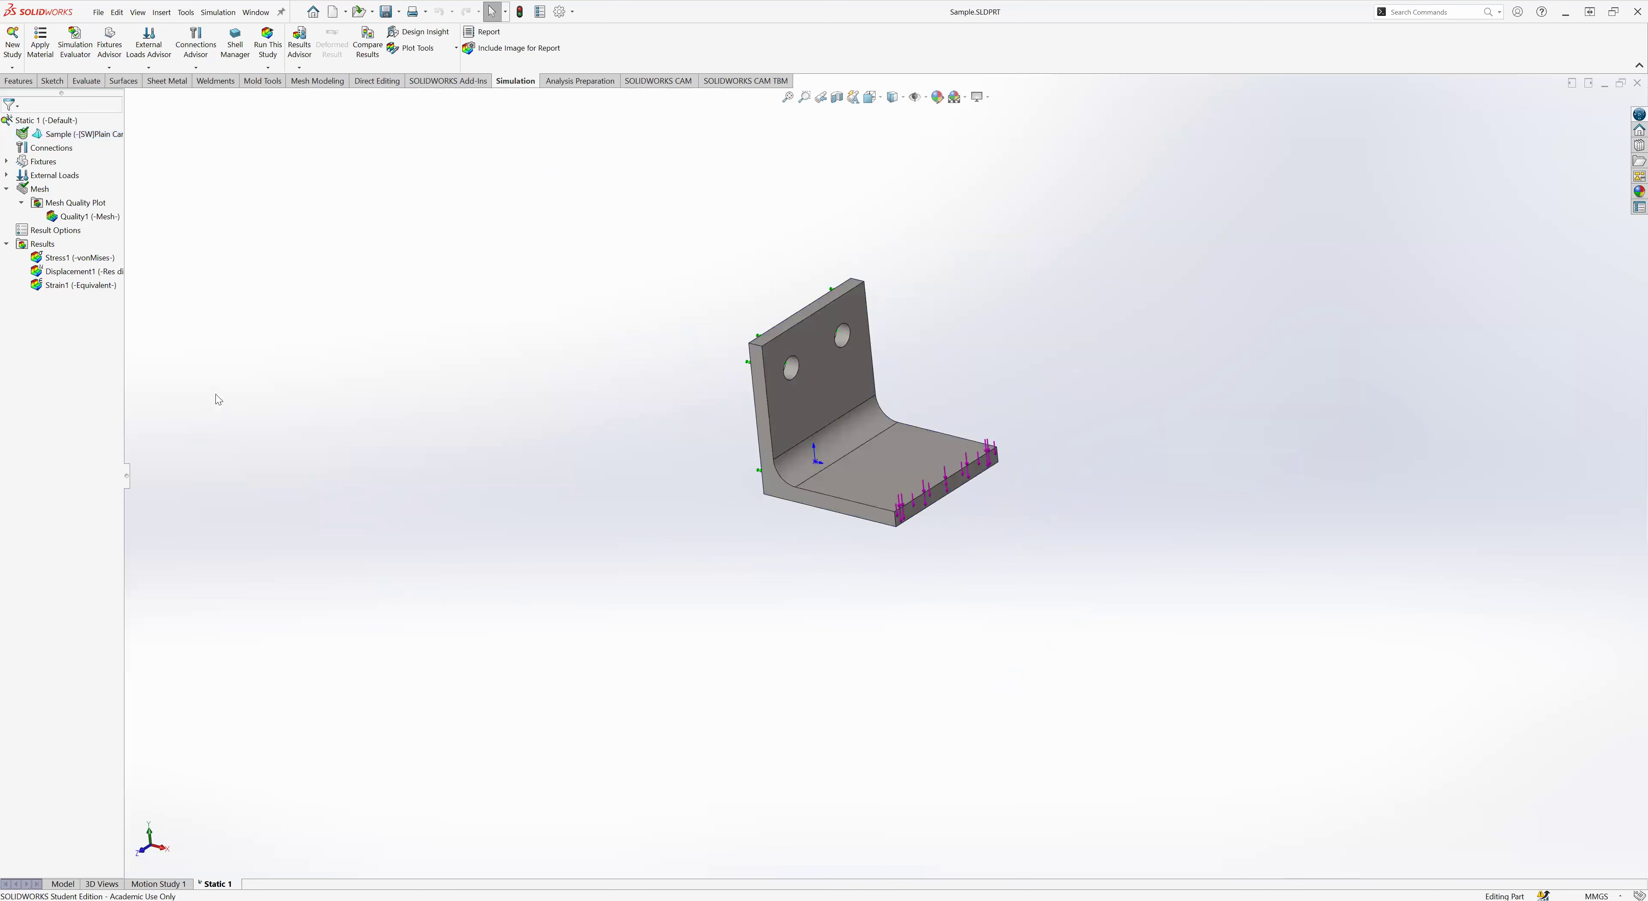
- Show the von Mises stress plot and inspect the stress distribution around the bracket's bend
{"action": "right_click", "coordinate": [74, 261]}
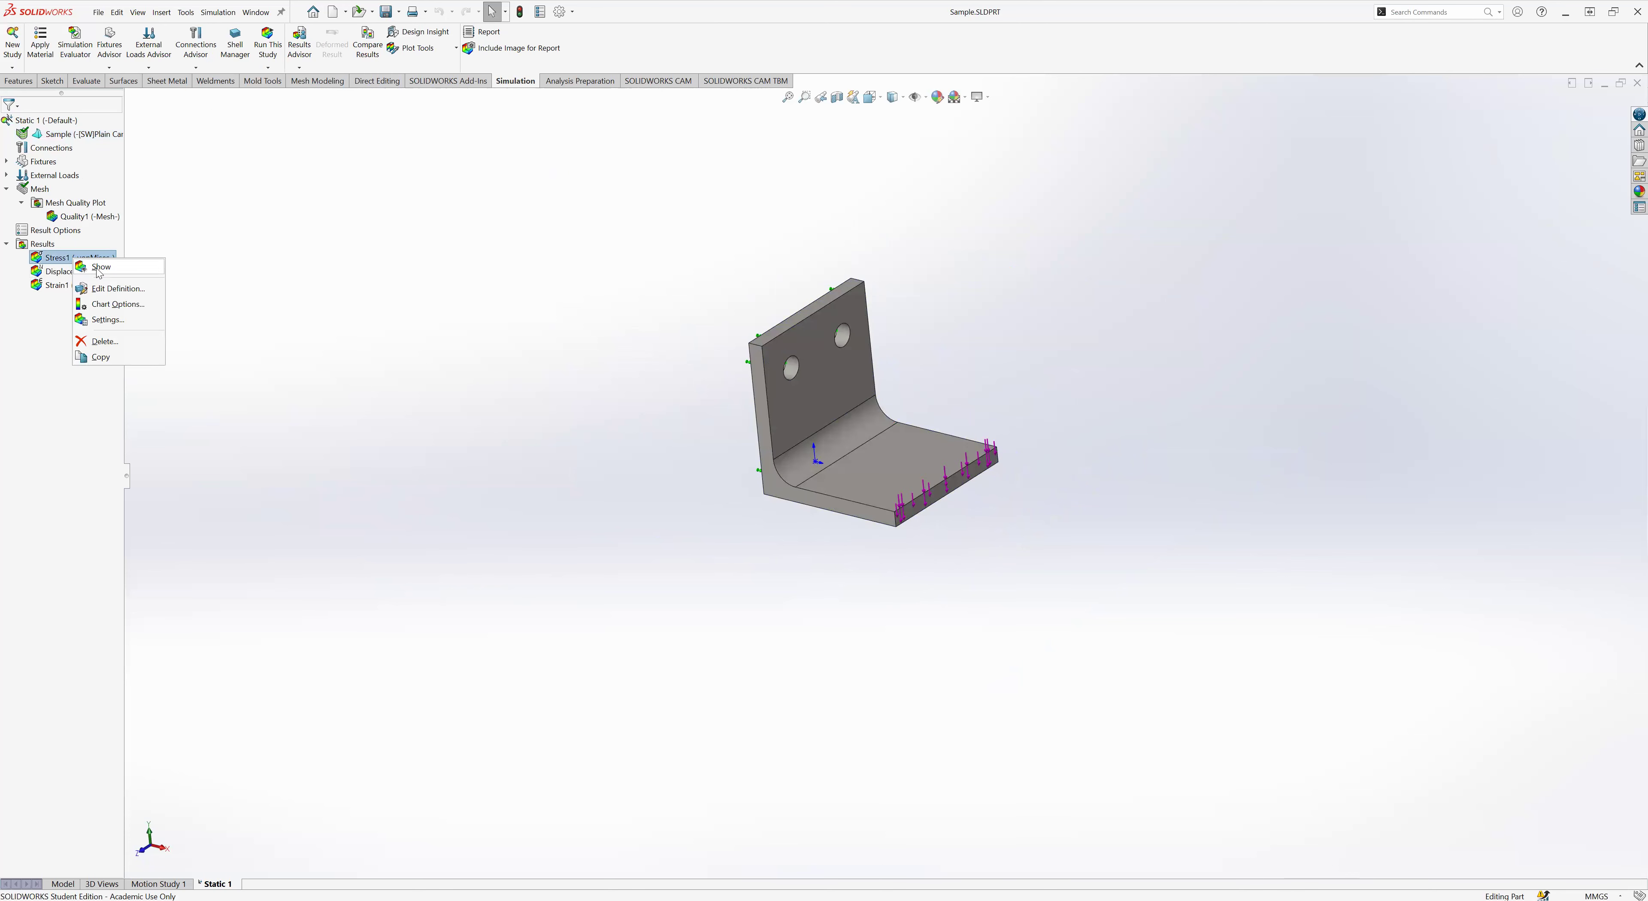
{"action": "left_click", "coordinate": [99, 267]}
{"action": "right_click", "coordinate": [82, 257]}
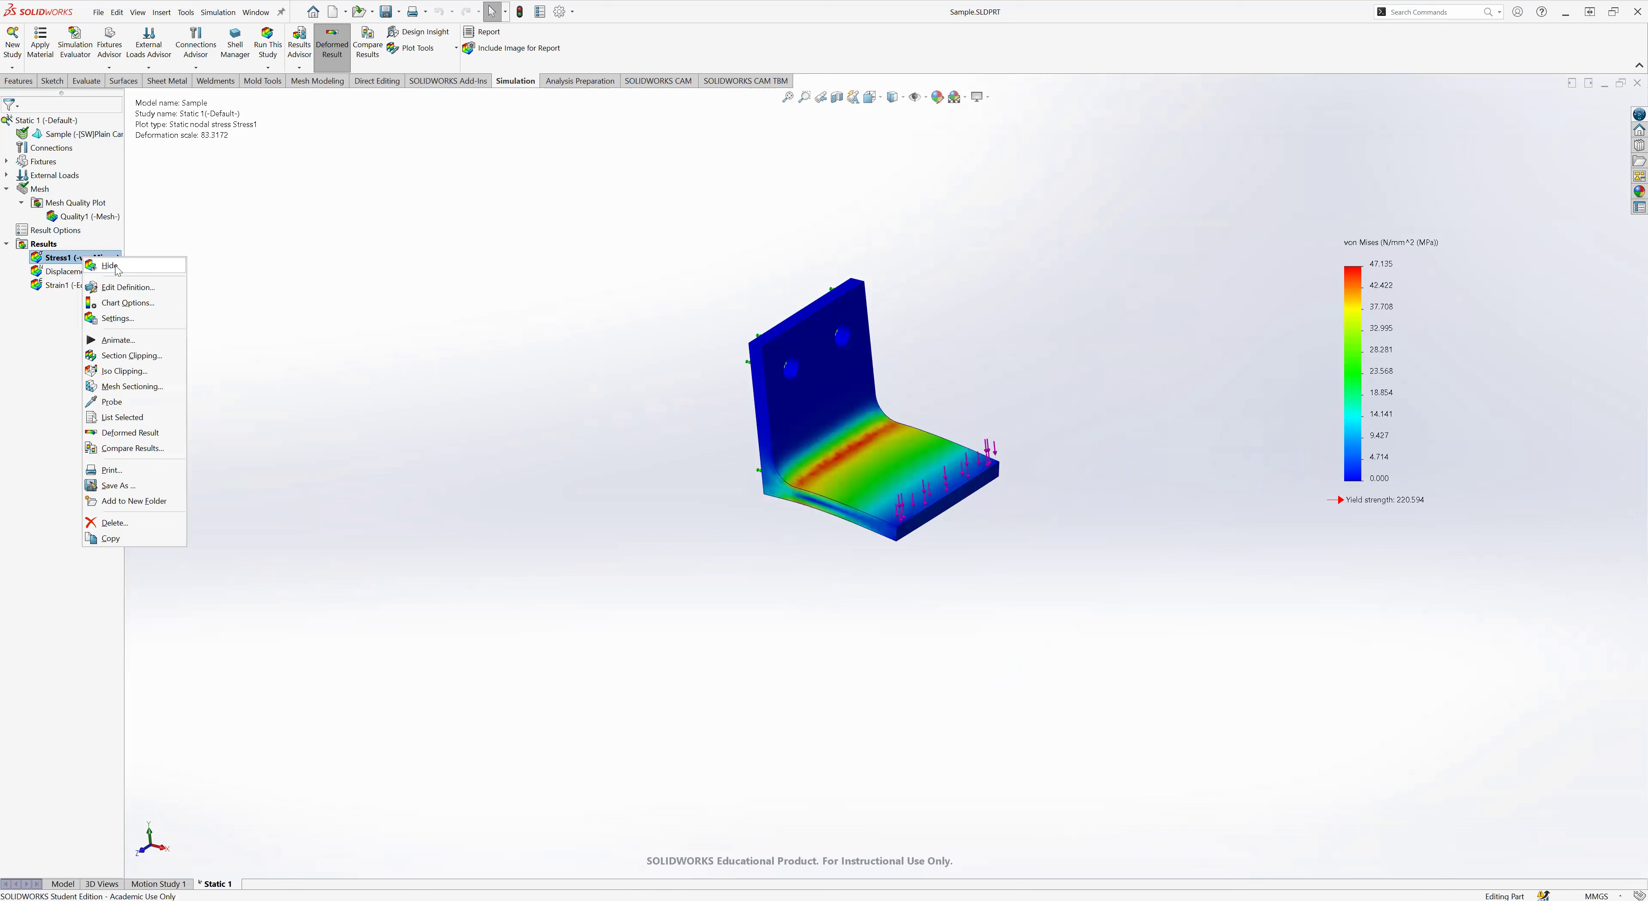
{"action": "left_click", "coordinate": [103, 274]}
{"action": "right_click", "coordinate": [74, 259]}
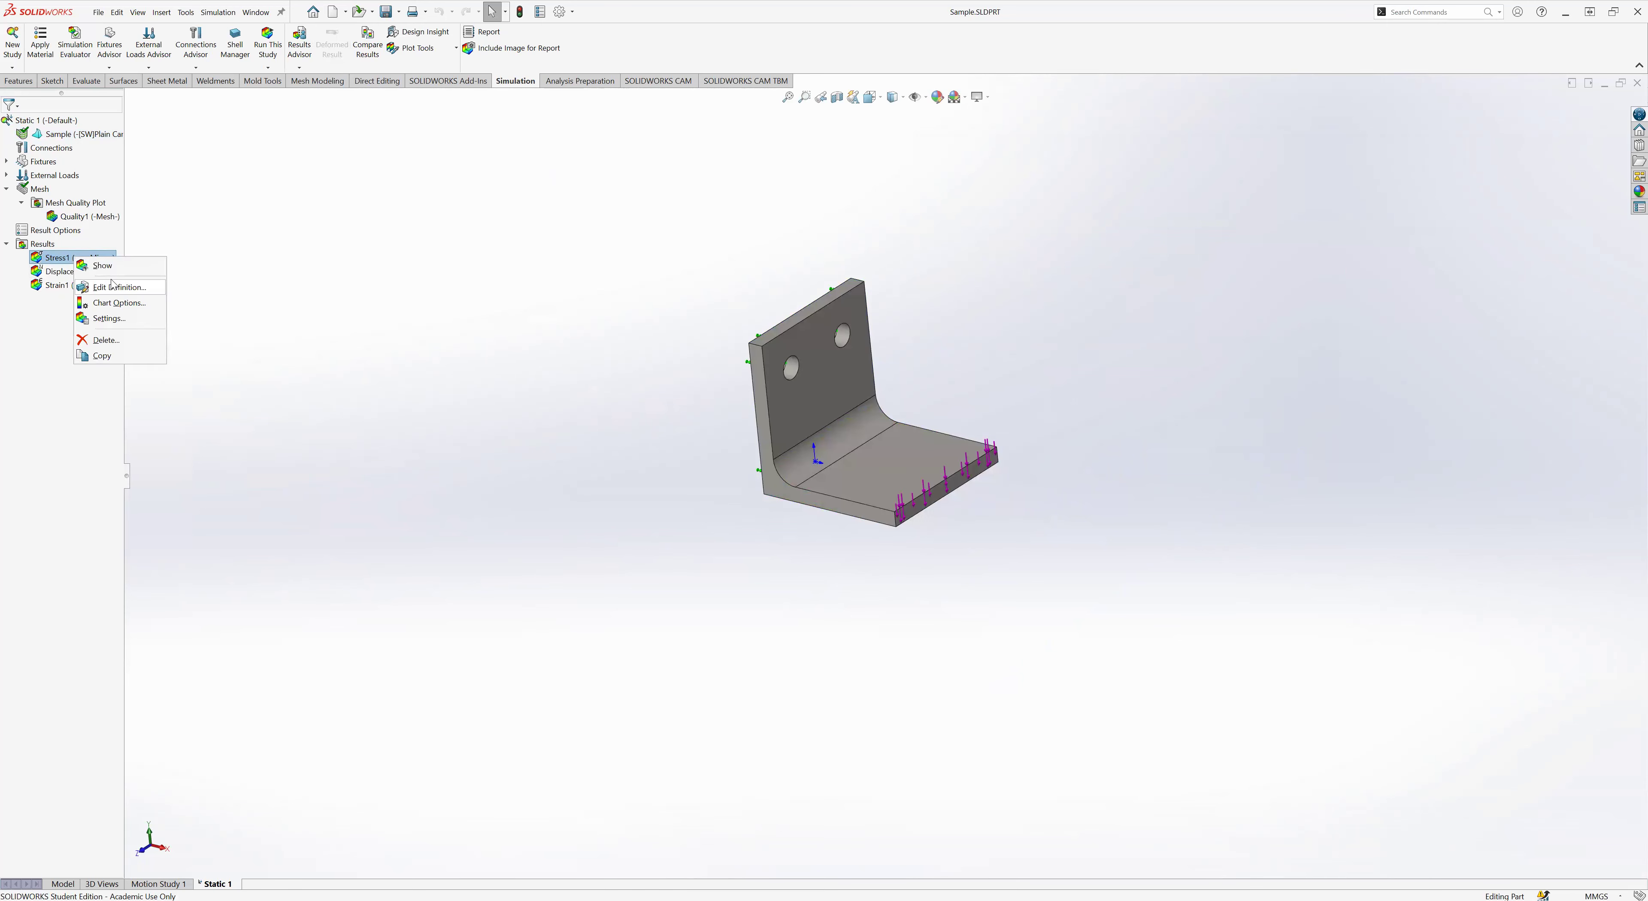
{"action": "left_click", "coordinate": [97, 267]}
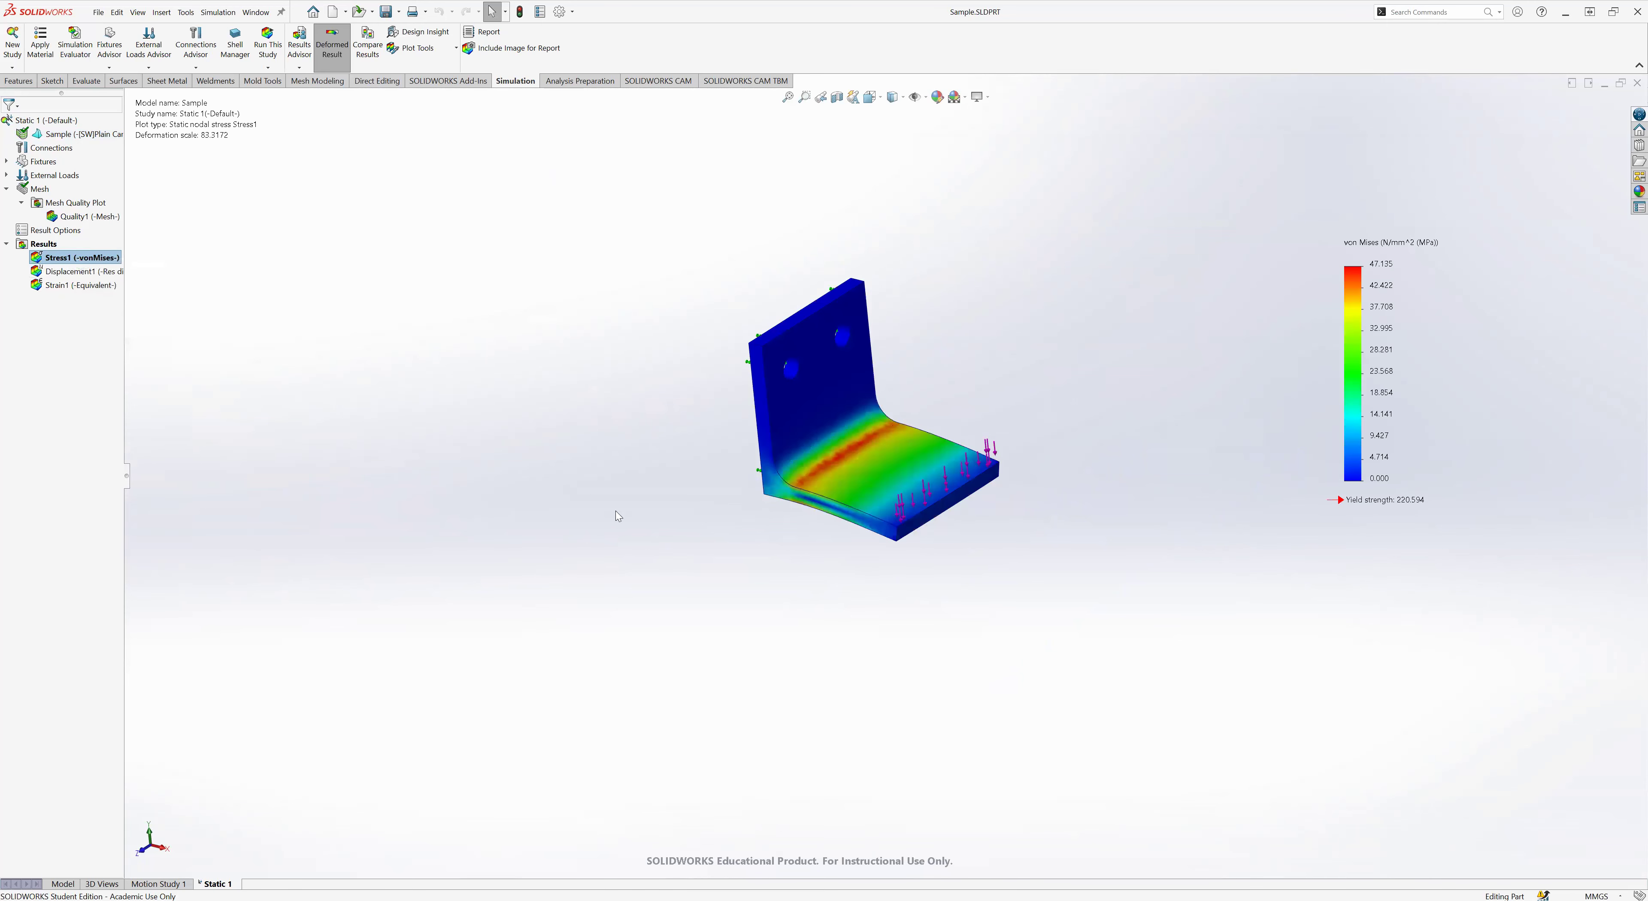
{"action": "scroll", "coordinate": [890, 418], "scroll_direction": "down", "scroll_amount": 3}
{"action": "middle_click_drag", "start_coordinate": [812, 449], "coordinate": [817, 429]}
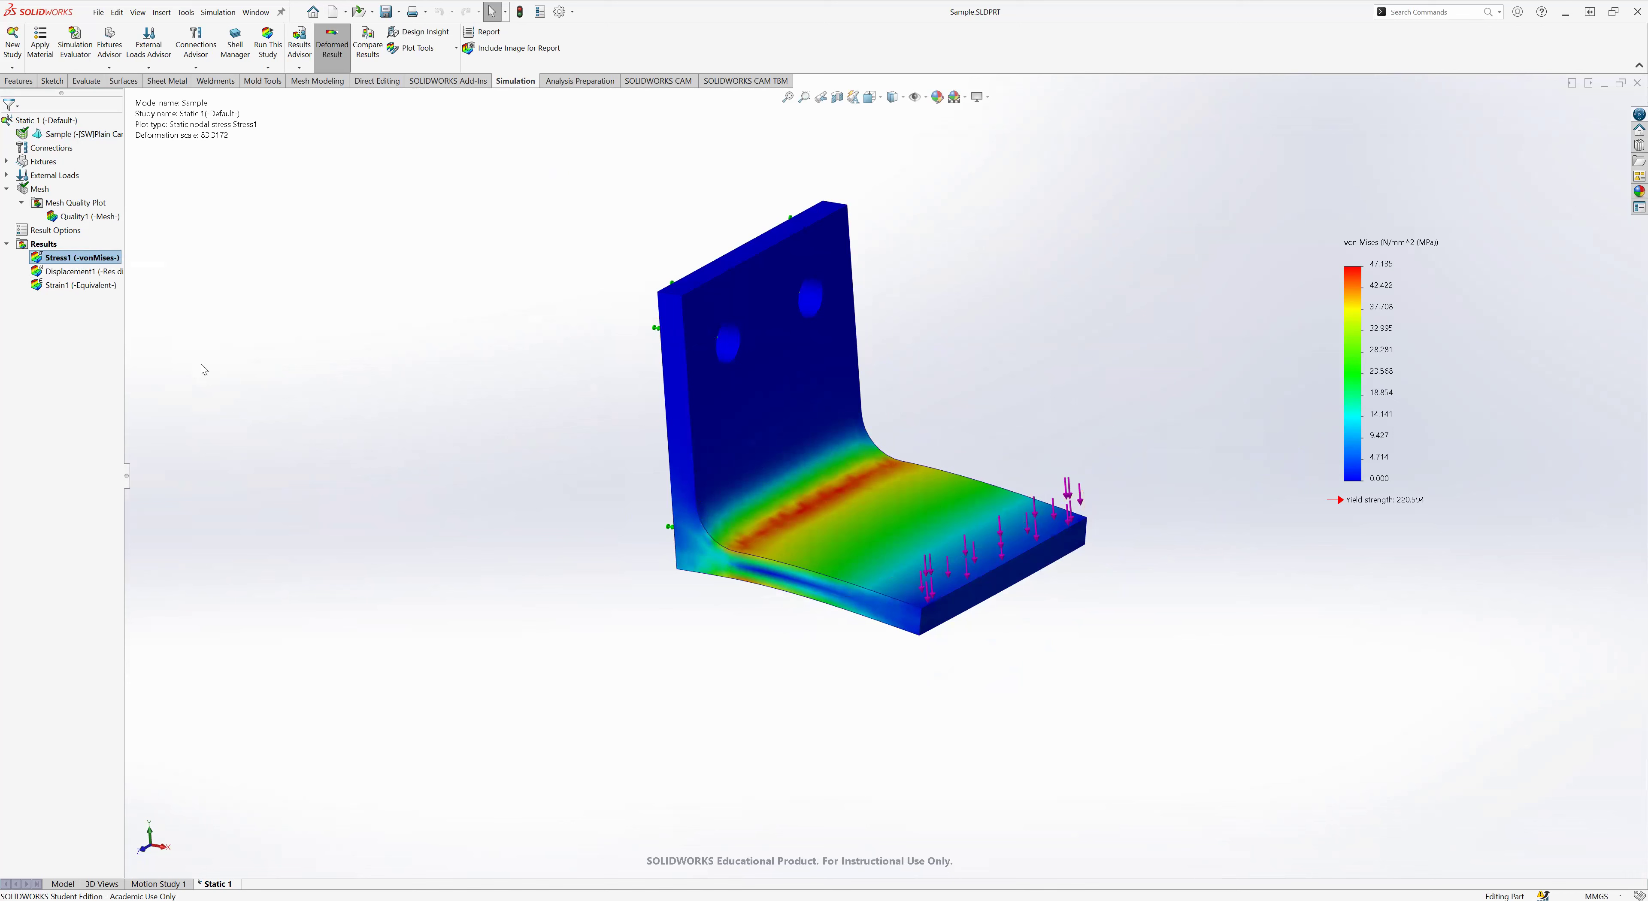
- Define a factor of safety plot for all bodies using the Automatic failure criterion
{"action": "right_click", "coordinate": [39, 247]}
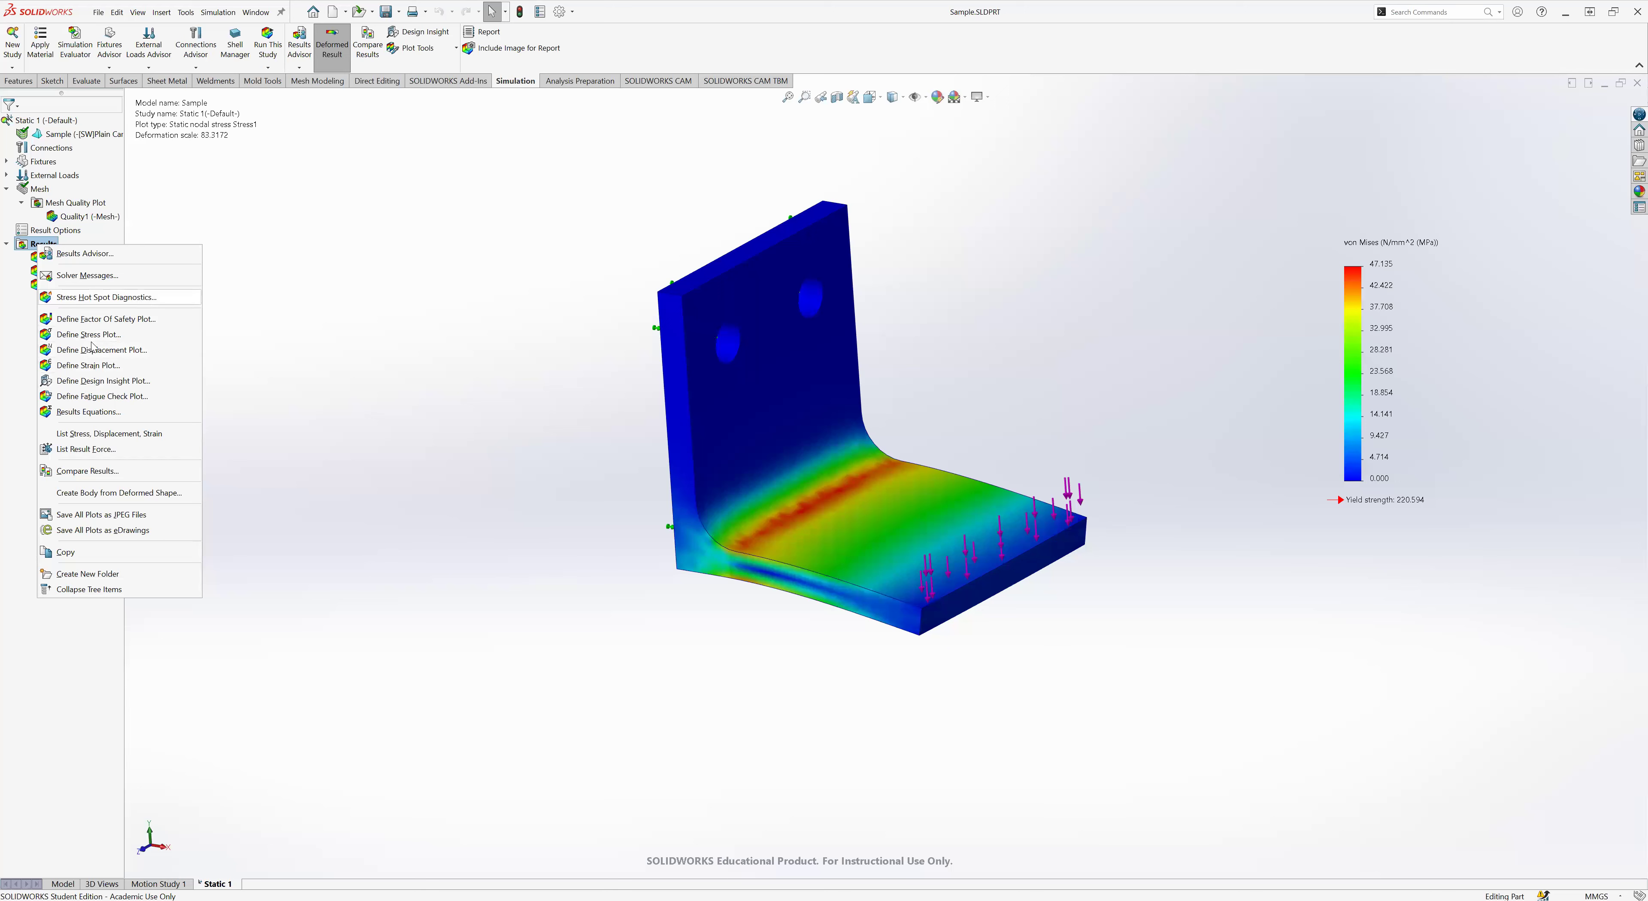
{"action": "key", "text": "Escape"}
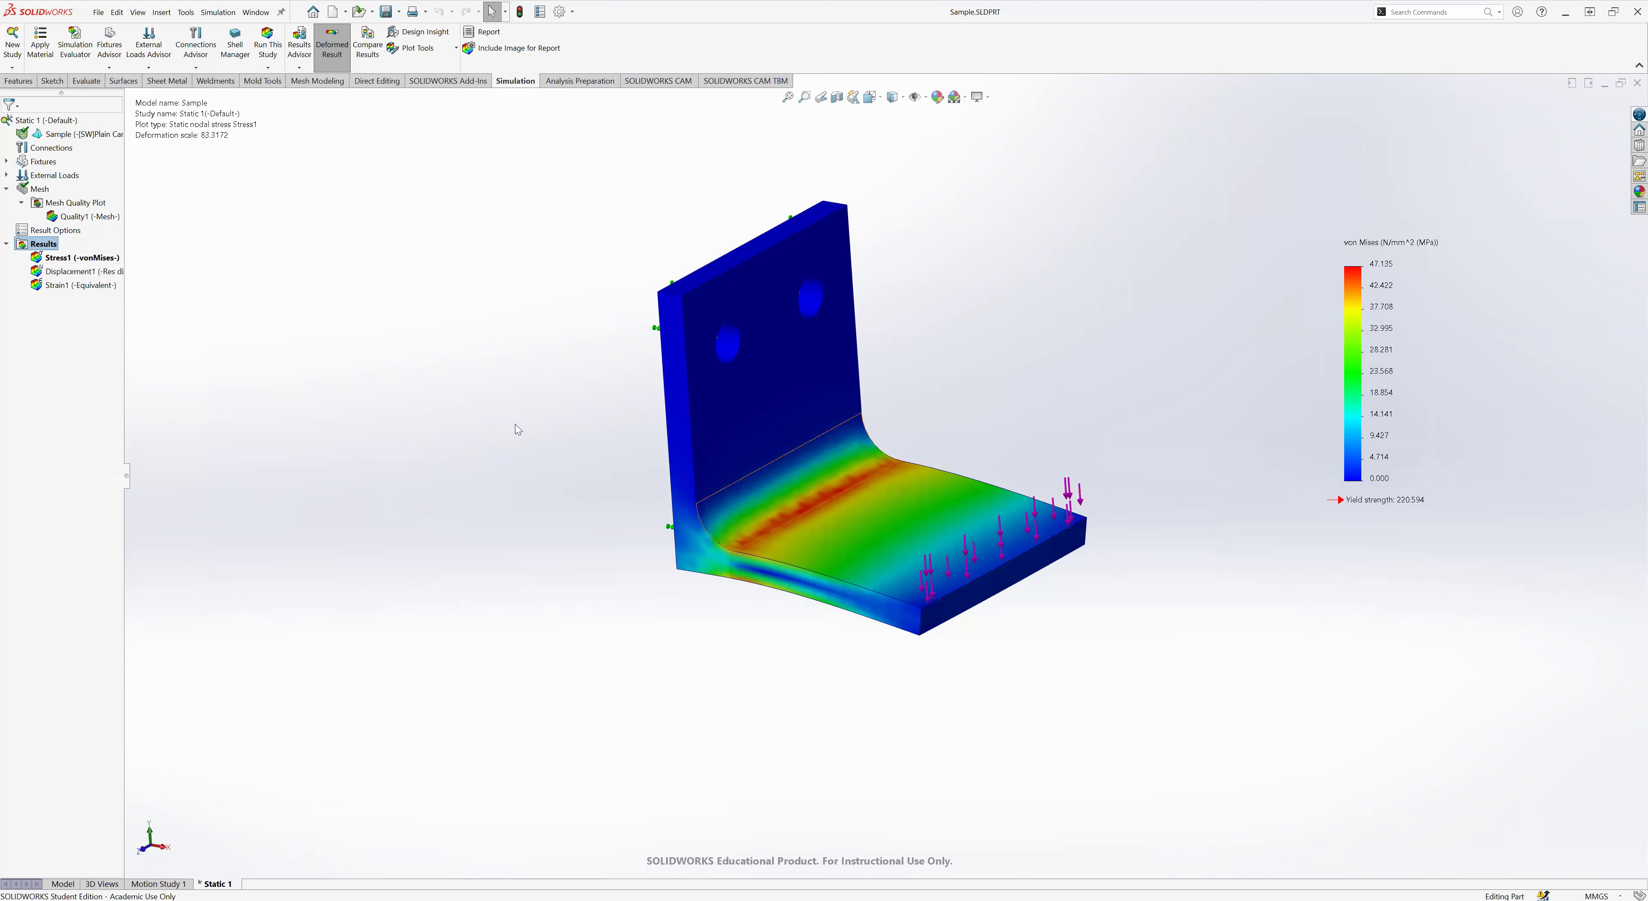
{"action": "right_click", "coordinate": [46, 246]}
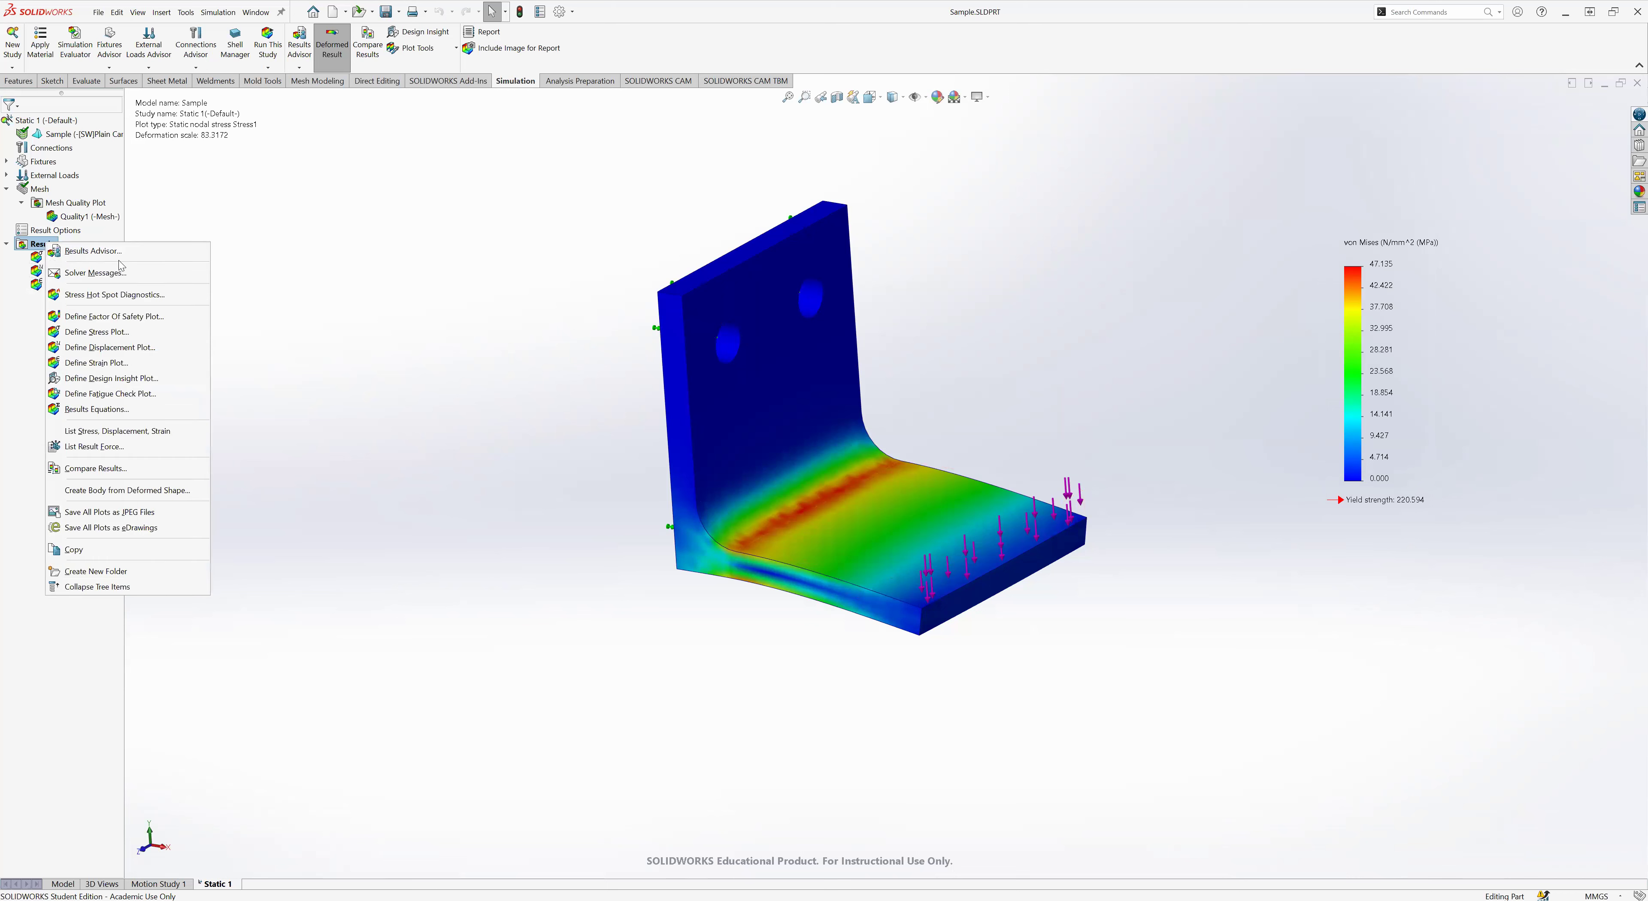
{"action": "left_click", "coordinate": [133, 318]}
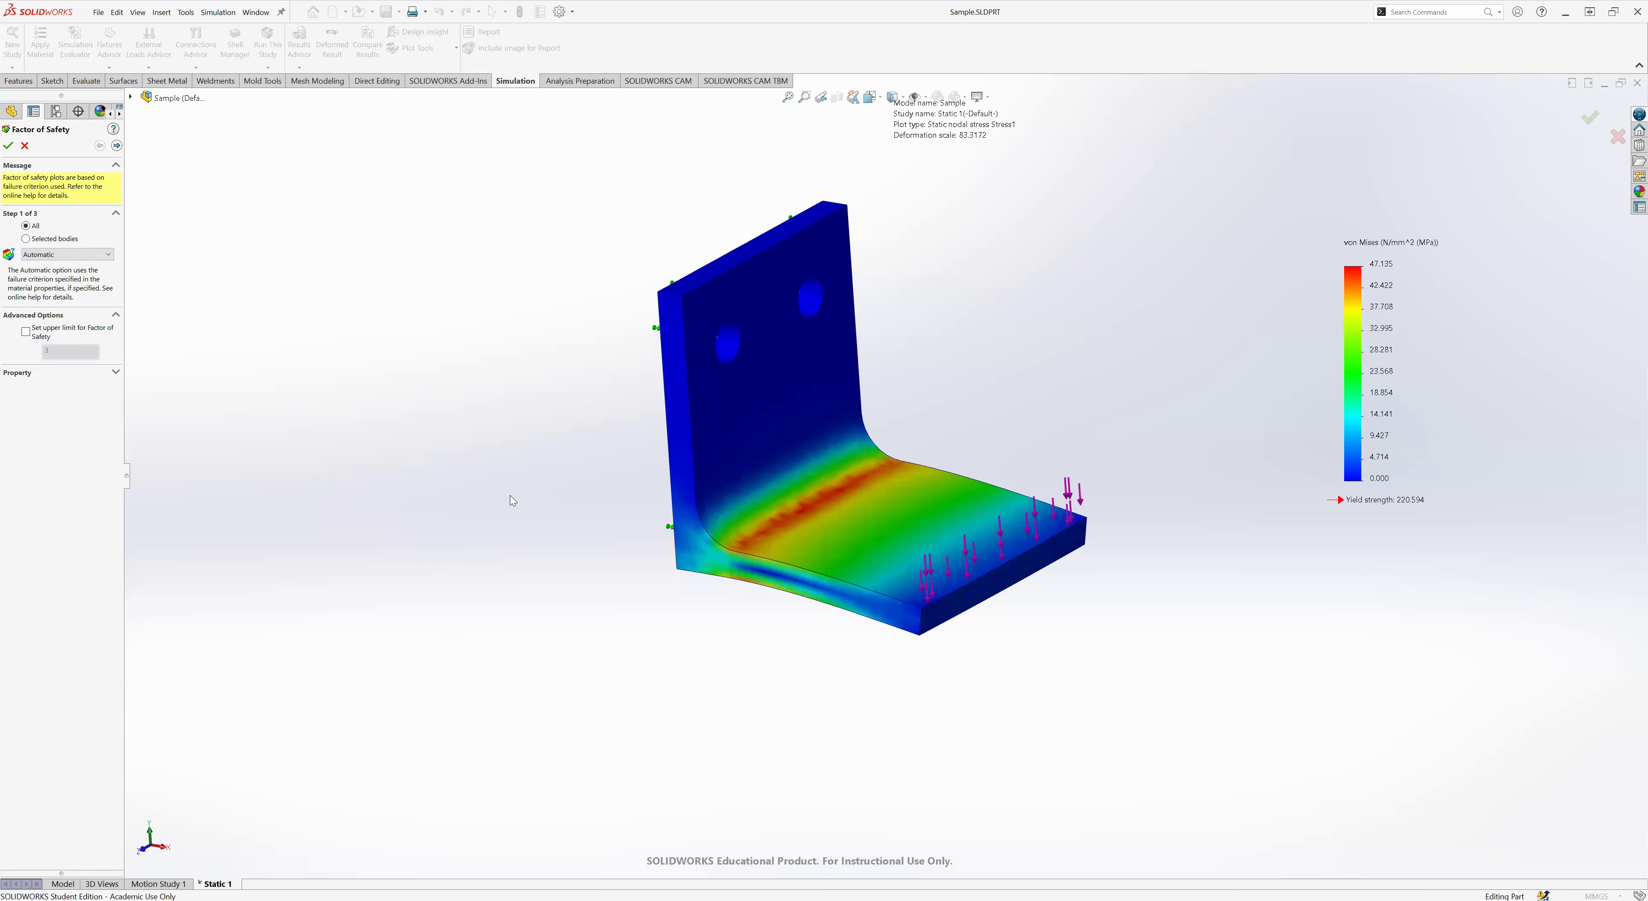
{"action": "left_click", "coordinate": [37, 255]}
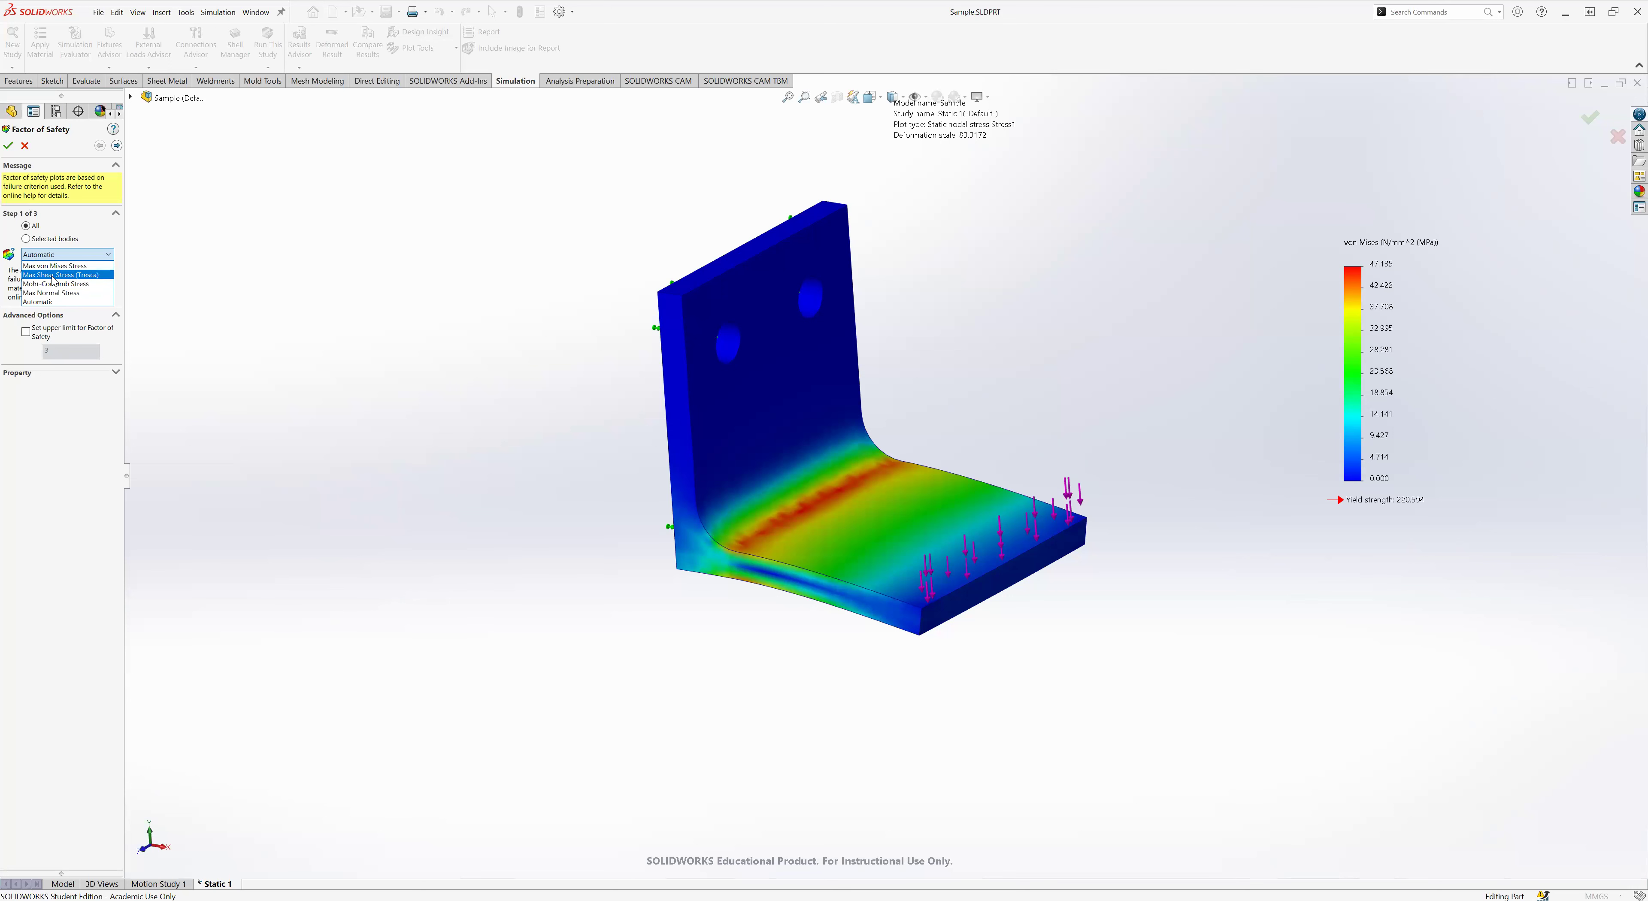
{"action": "left_click", "coordinate": [47, 301]}
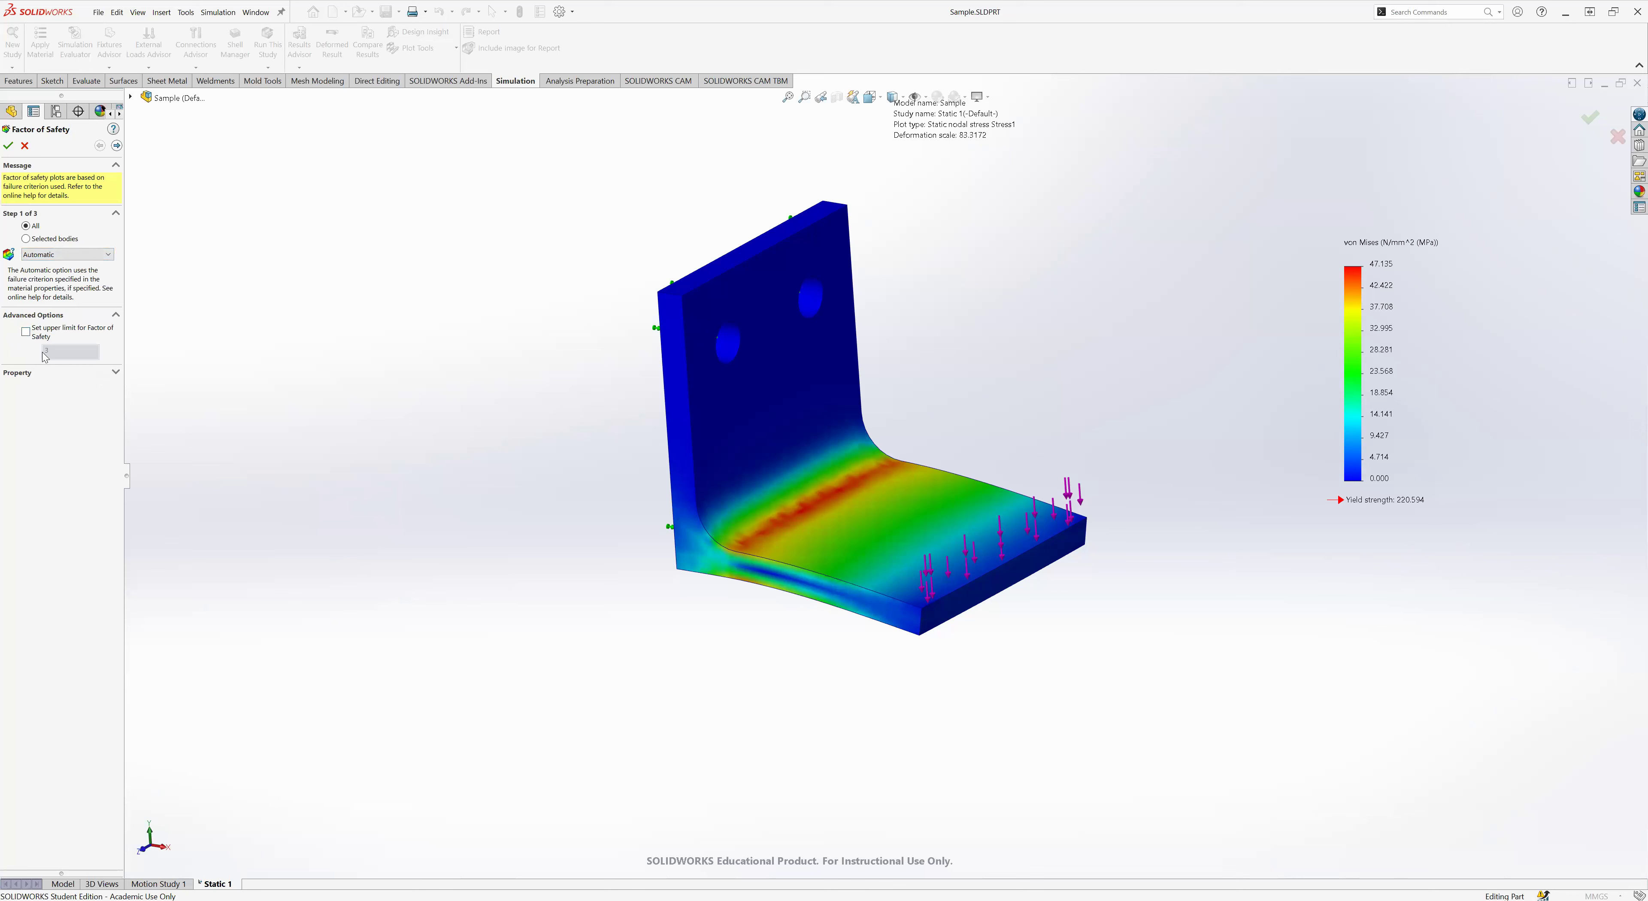
{"action": "left_click", "coordinate": [26, 332]}
{"action": "left_click", "coordinate": [8, 145]}
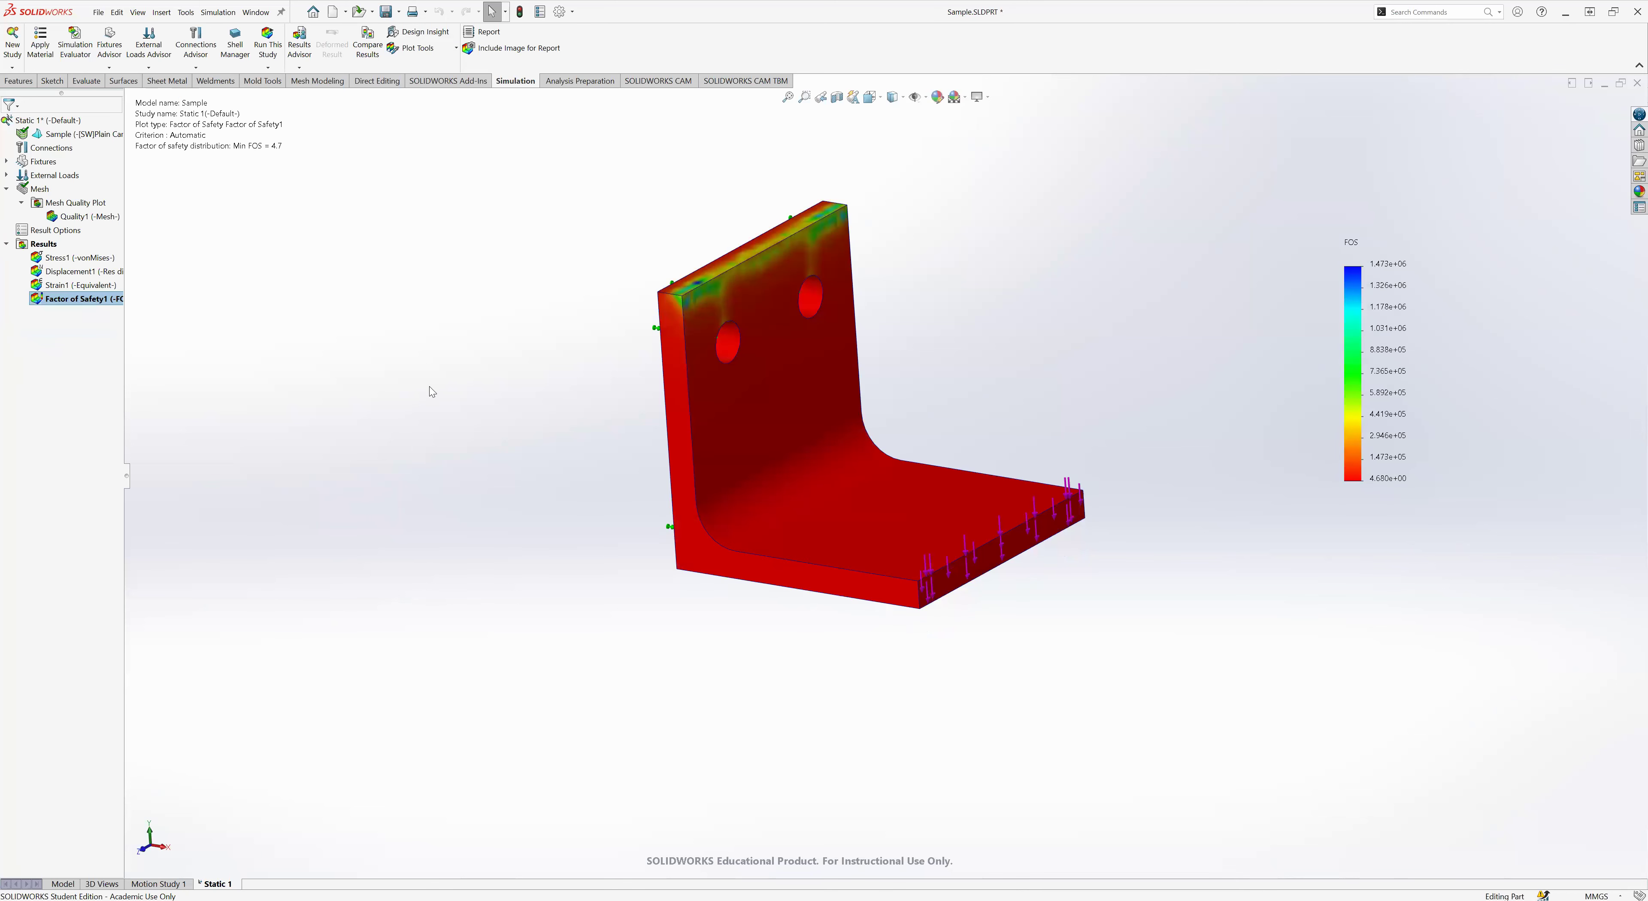
- Set the number format of the factor of safety plot's legend to floating
{"action": "right_click", "coordinate": [92, 302]}
{"action": "left_click", "coordinate": [127, 345]}
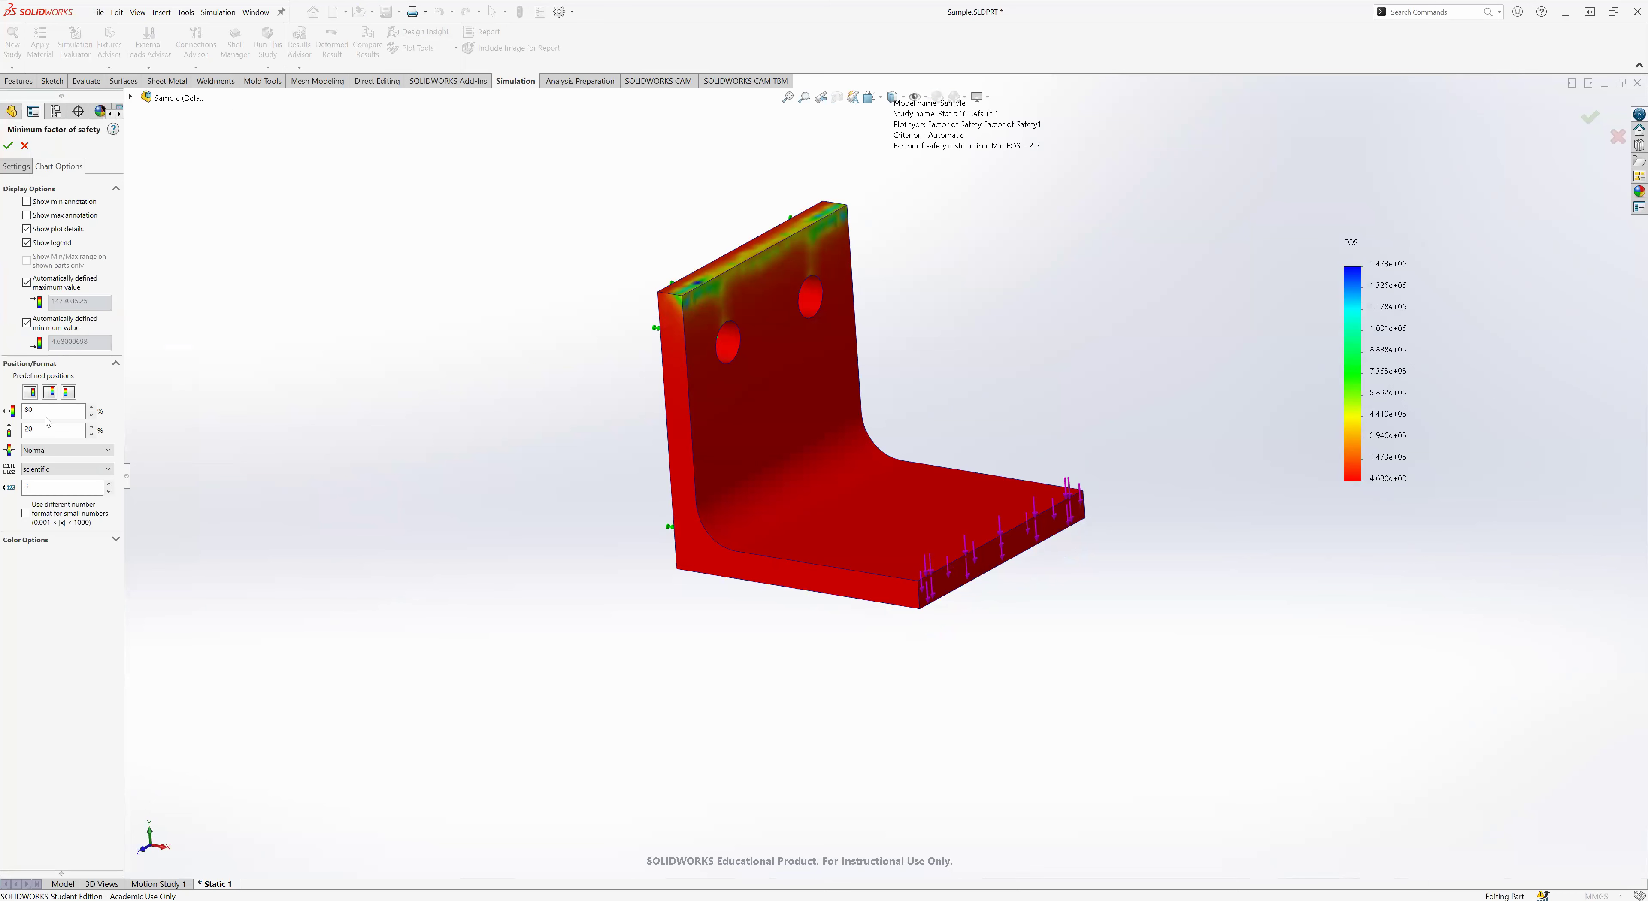
{"action": "left_click", "coordinate": [39, 476]}
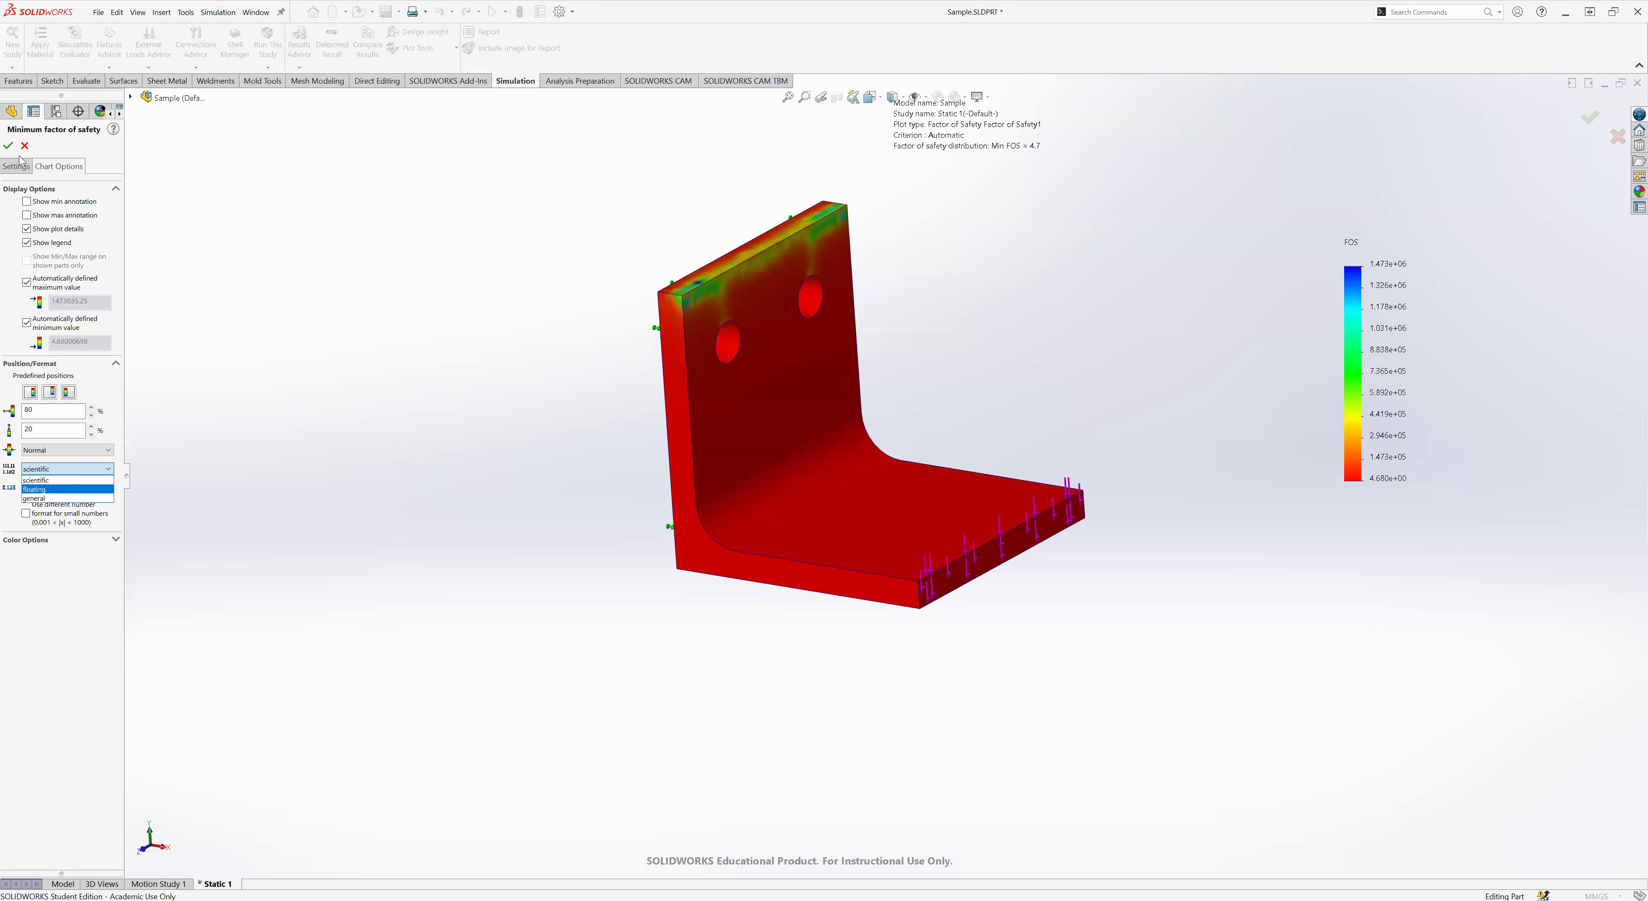
{"action": "left_click", "coordinate": [8, 146]}
{"action": "left_click", "coordinate": [8, 146]}
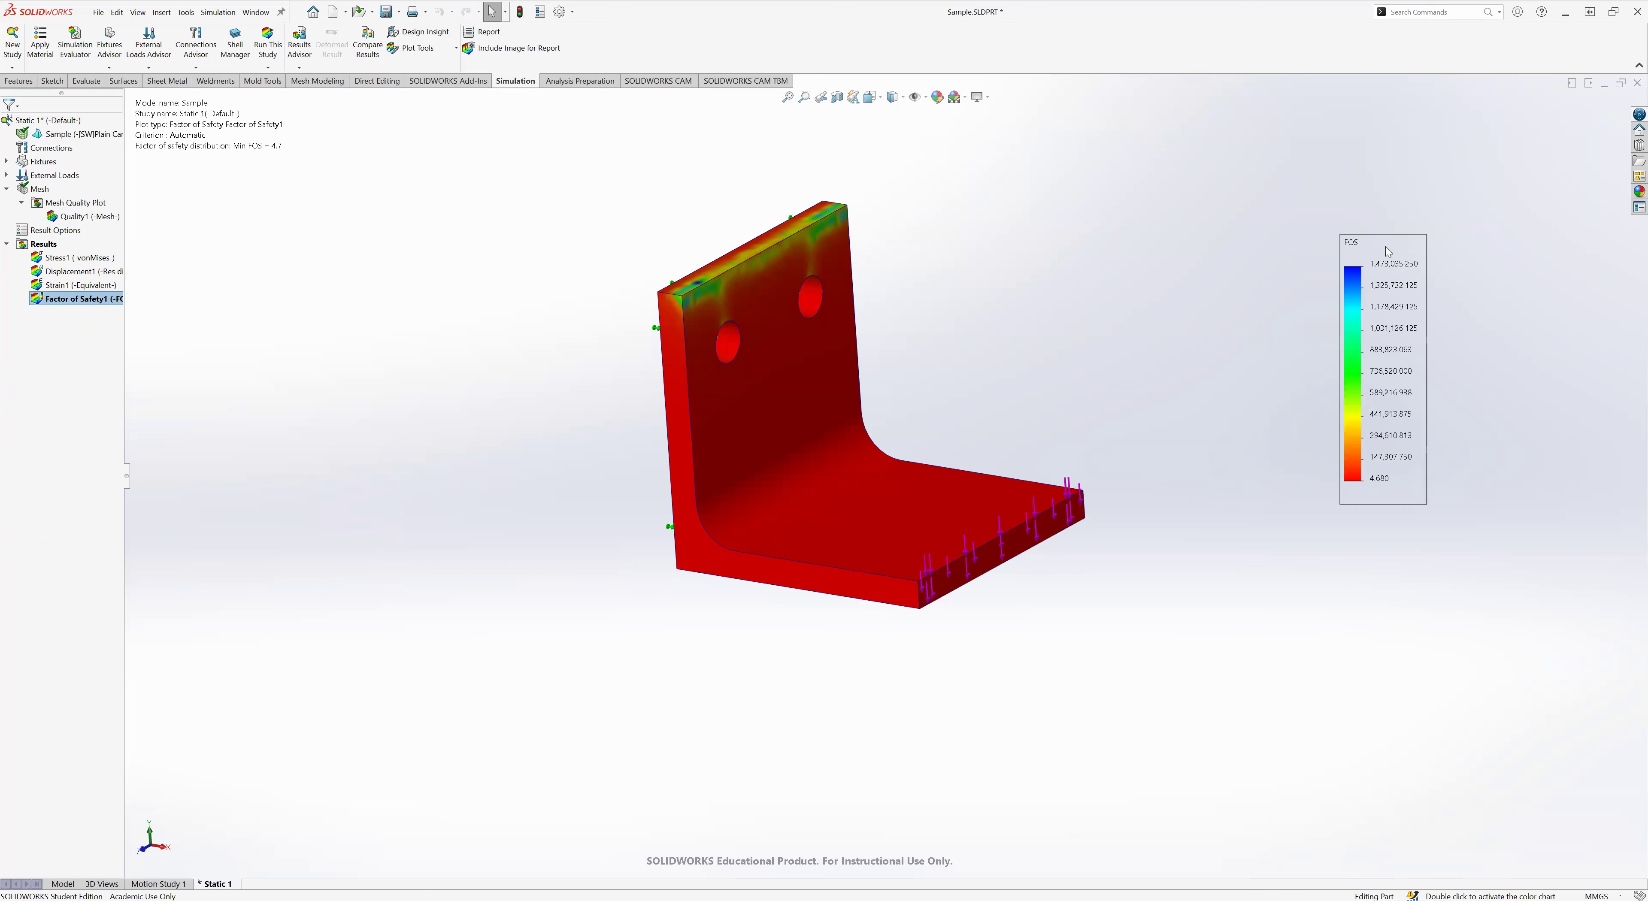
- Inspect the factor of safety along the vertical flange's upper edge and set the legend's maximum to 10
{"action": "scroll", "coordinate": [694, 278], "scroll_direction": "down", "scroll_amount": 10}
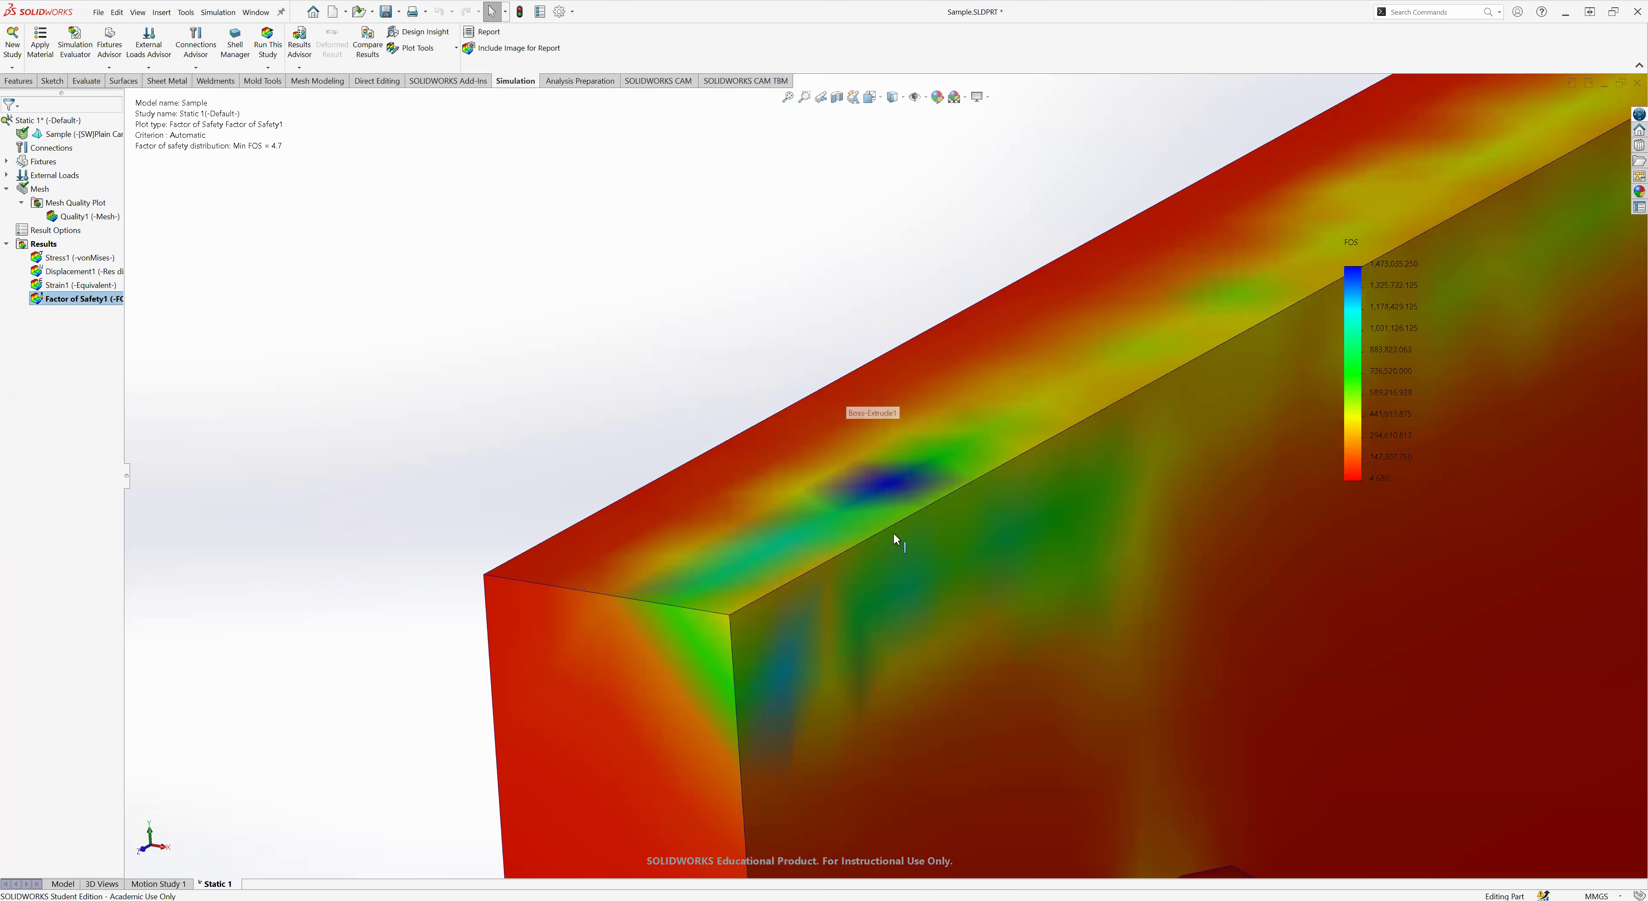
{"action": "scroll", "coordinate": [890, 489], "scroll_direction": "up", "scroll_amount": 10}
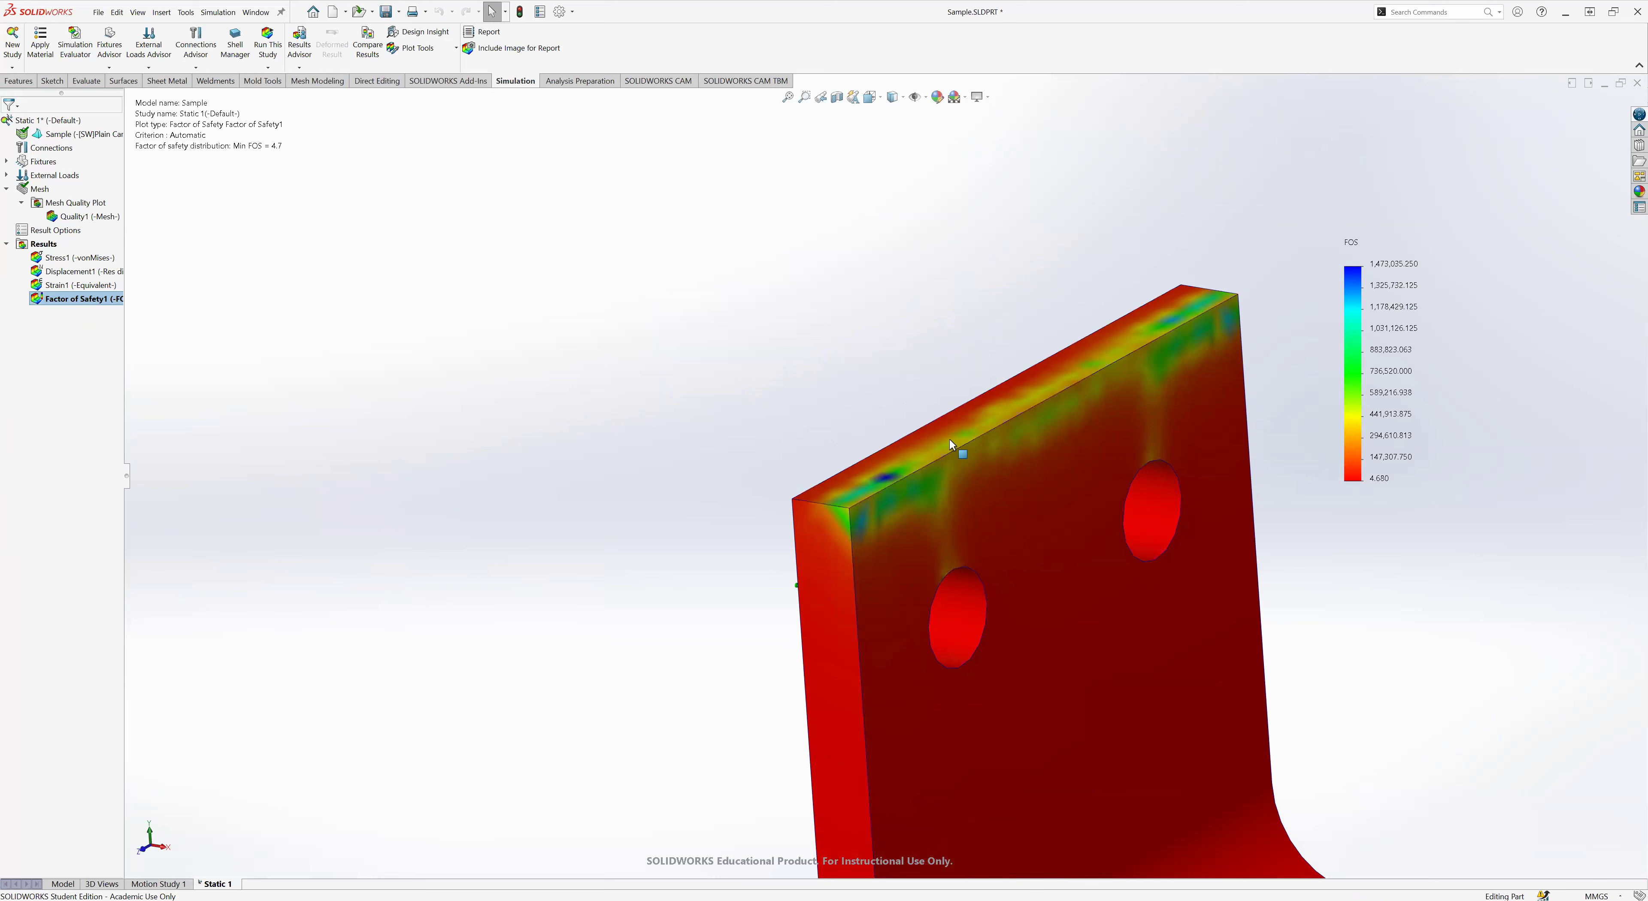
{"action": "scroll", "coordinate": [949, 563], "scroll_direction": "up", "scroll_amount": 3}
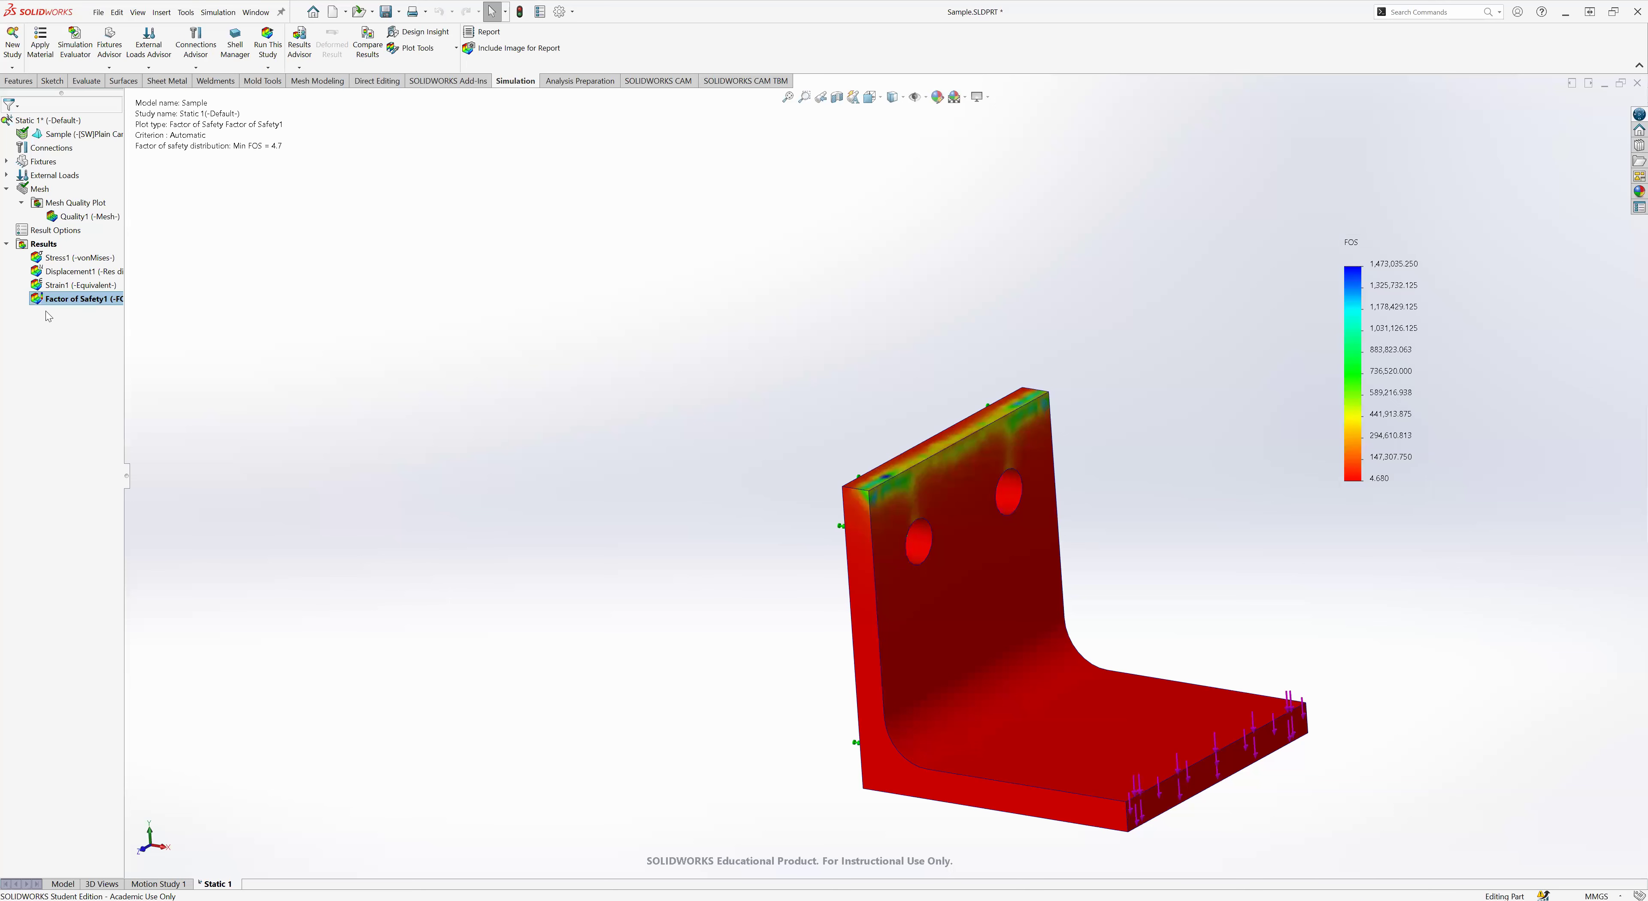
{"action": "right_click", "coordinate": [53, 300]}
{"action": "left_click", "coordinate": [454, 296]}
{"action": "double_click", "coordinate": [1386, 269]}
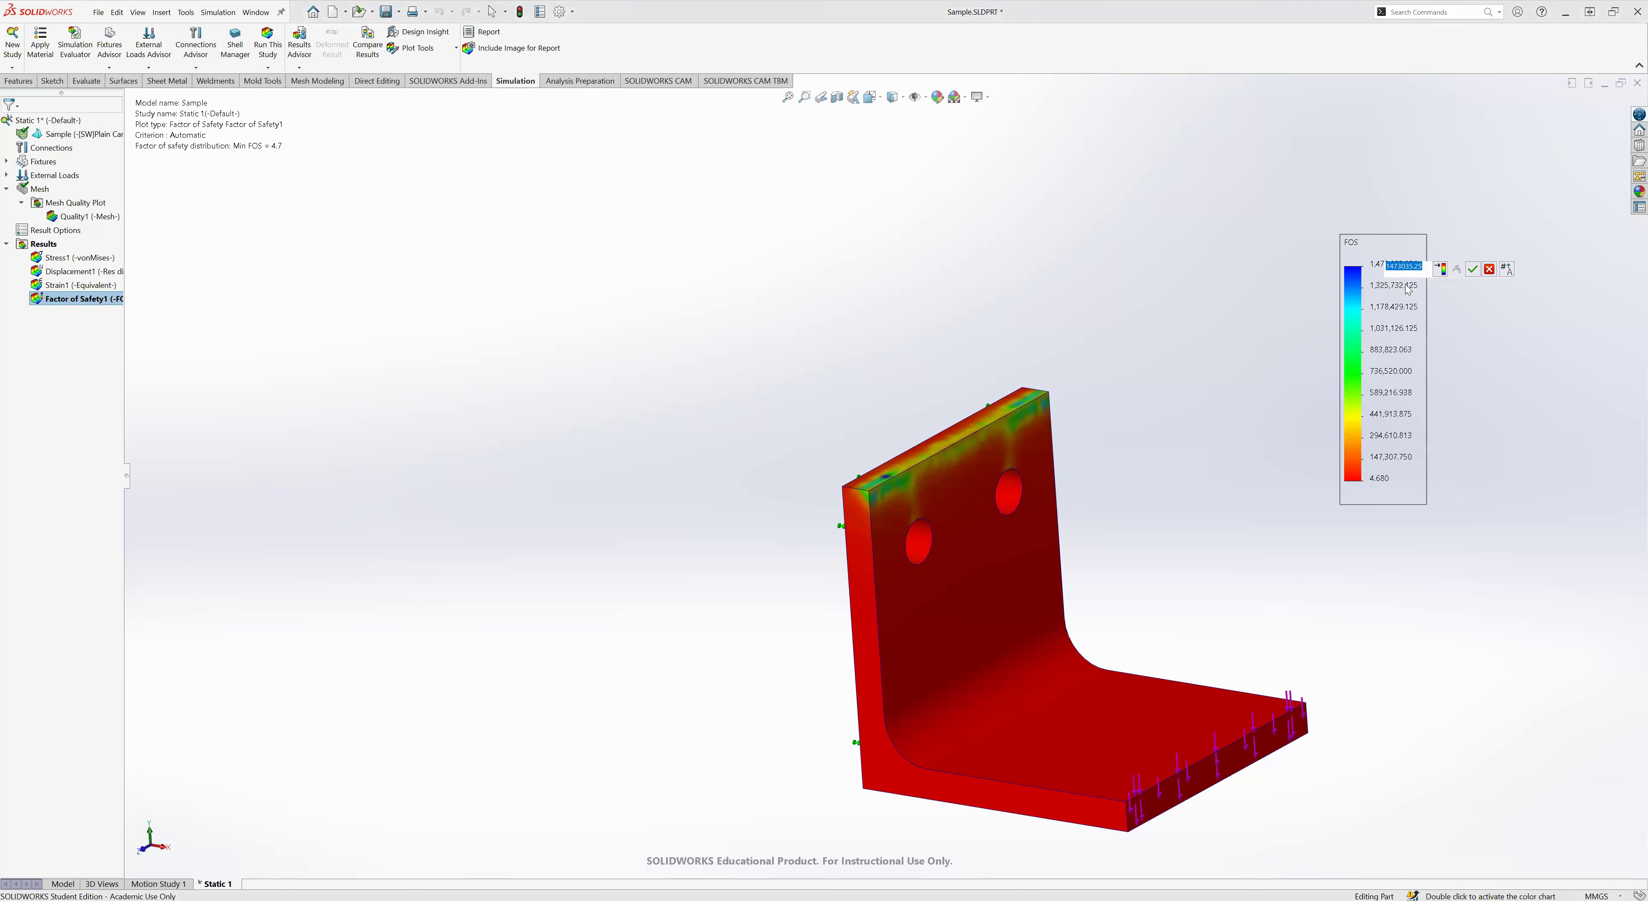
{"action": "type", "text": "10"}
{"action": "key", "text": "Return"}
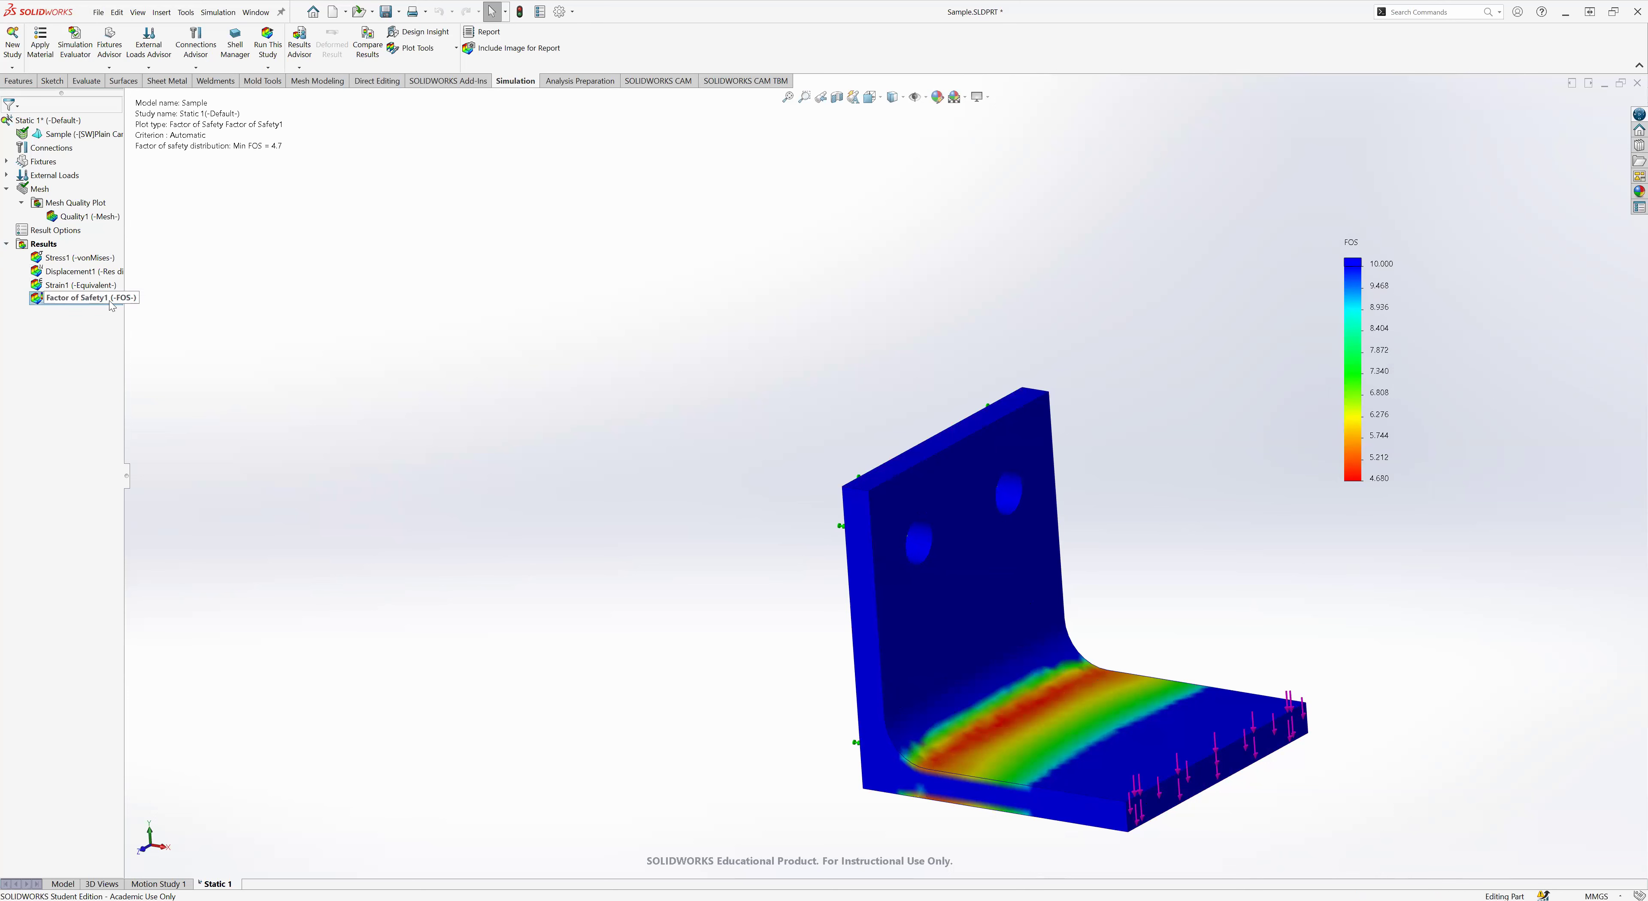
- Reset the factor of safety legend's maximum to its automatic value, then hide and show the plot again
{"action": "double_click", "coordinate": [1461, 272]}
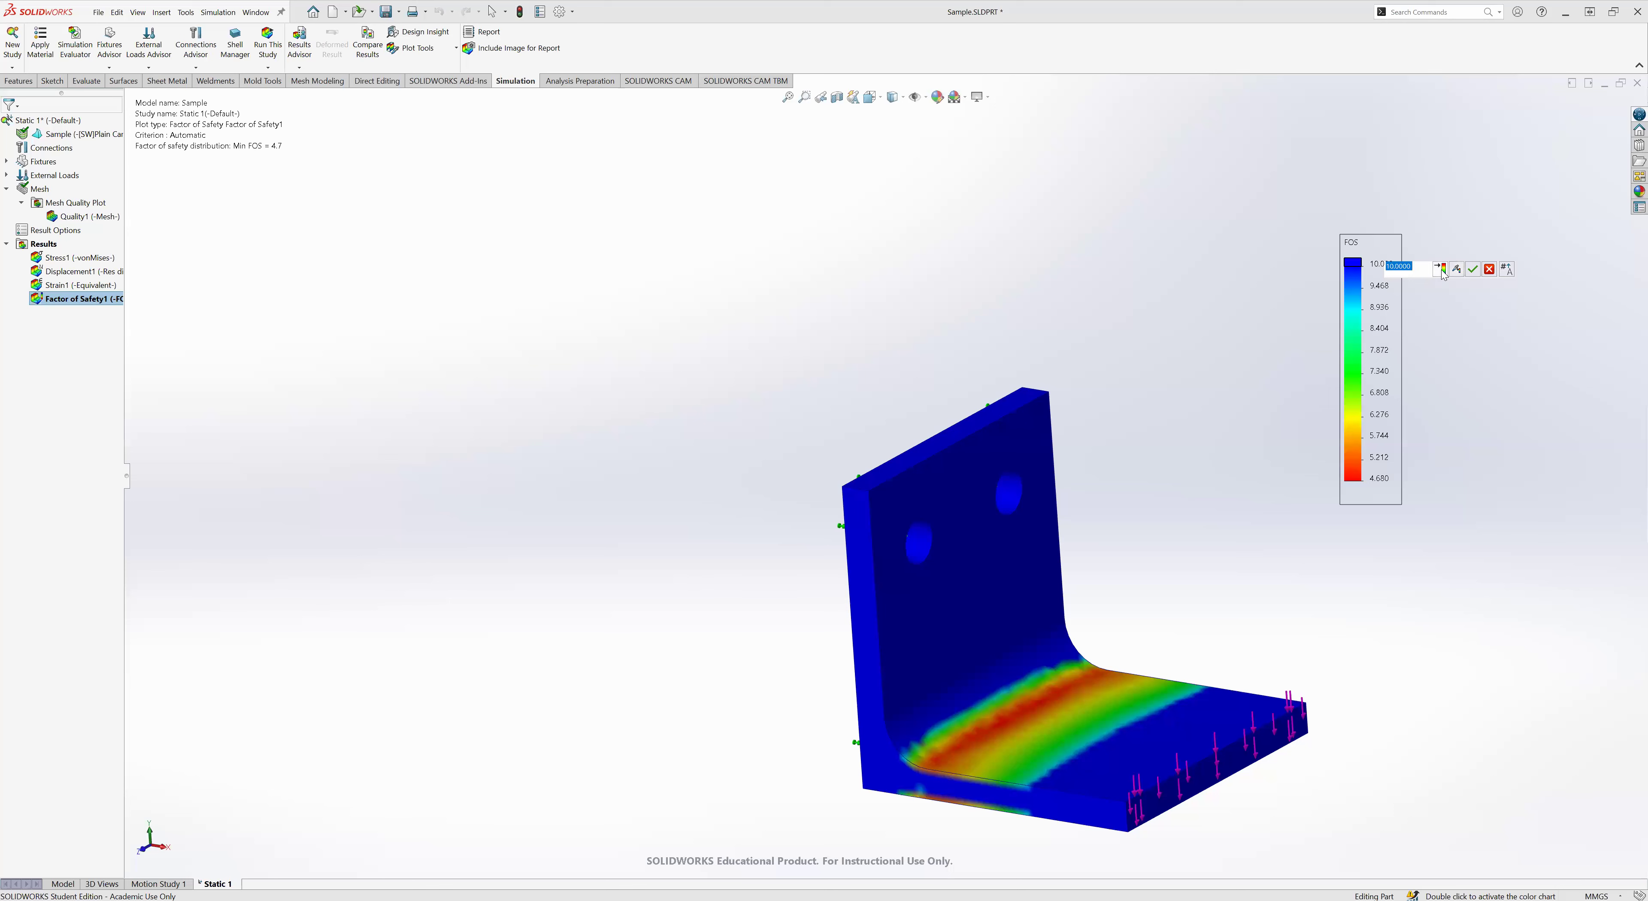
{"action": "left_click", "coordinate": [1440, 268]}
{"action": "left_click", "coordinate": [1473, 269]}
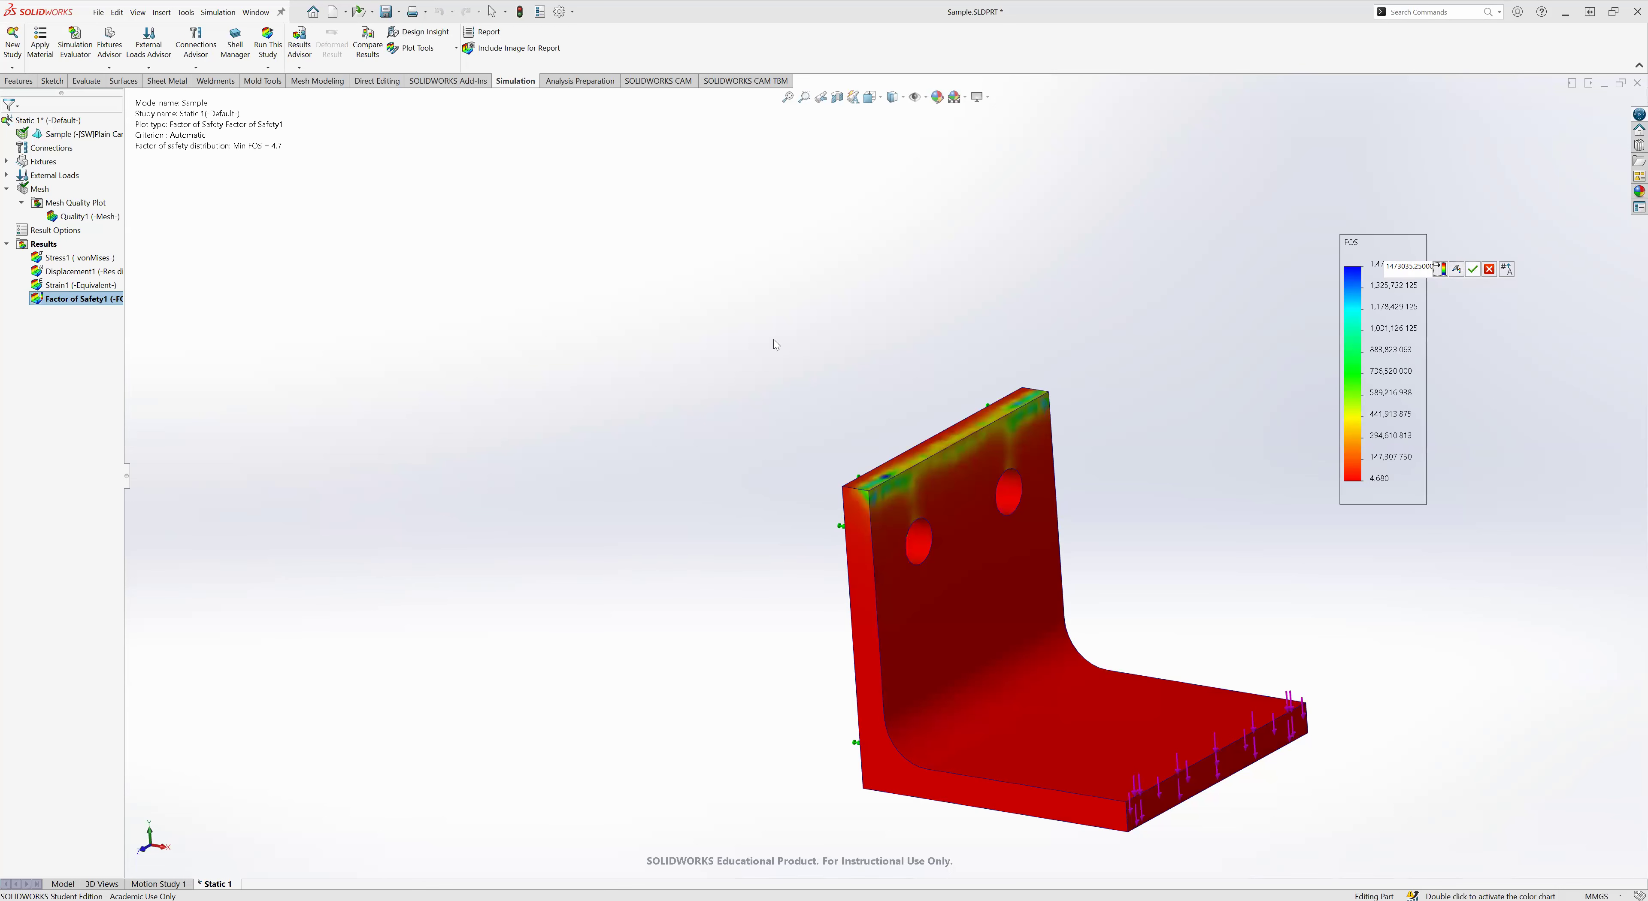
{"action": "right_click", "coordinate": [91, 305]}
{"action": "left_click", "coordinate": [115, 315]}
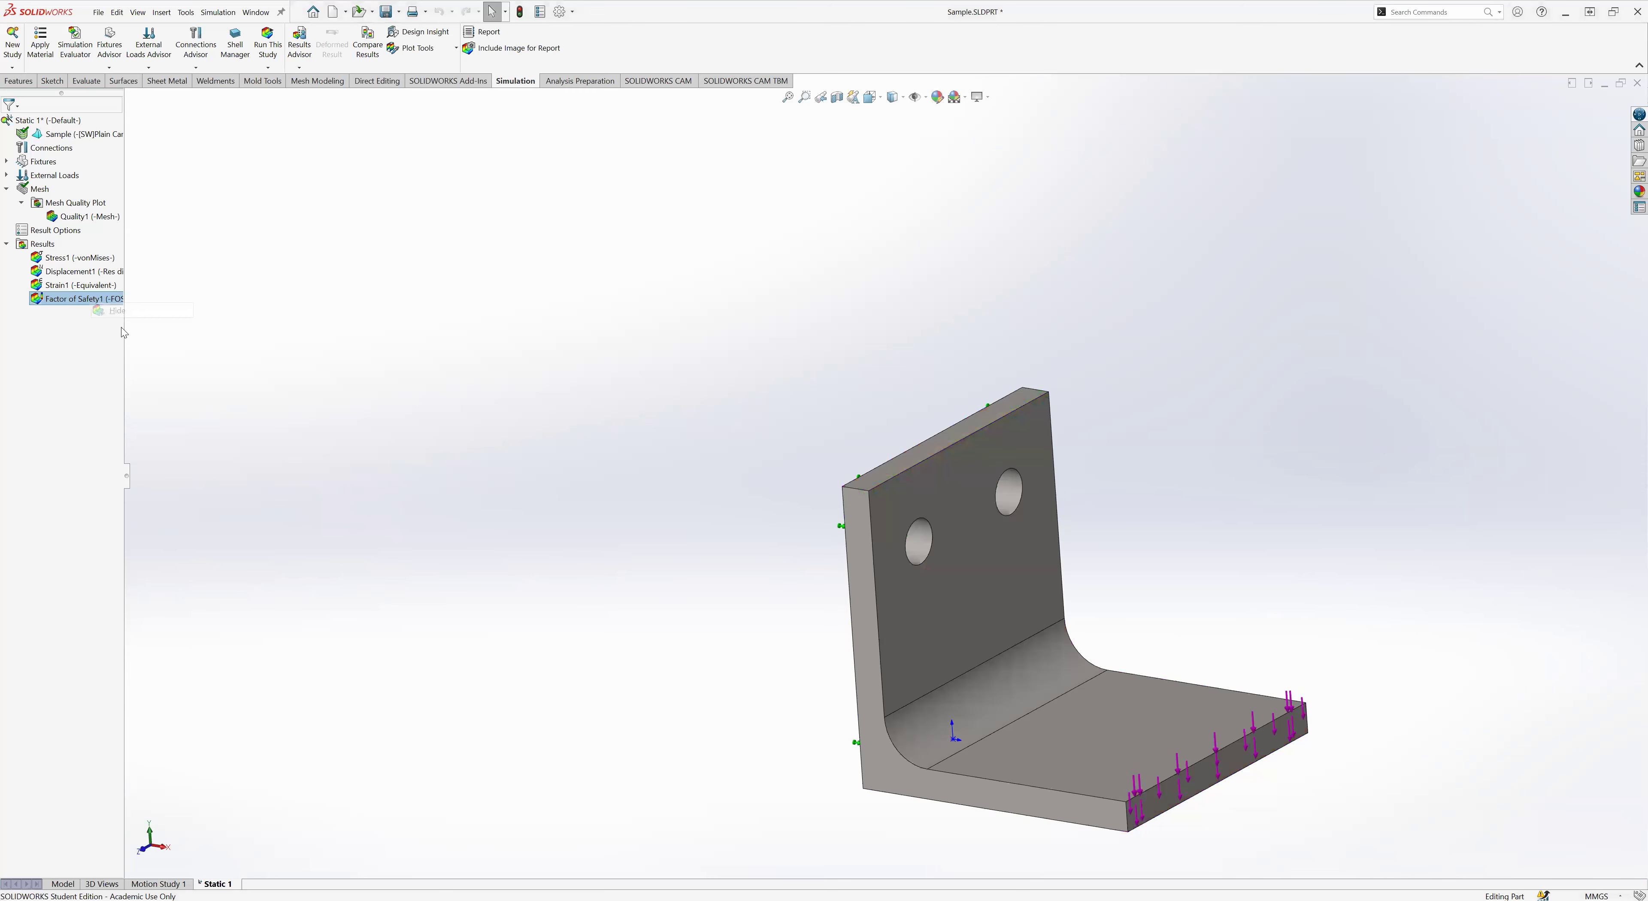
{"action": "right_click", "coordinate": [116, 300]}
{"action": "left_click", "coordinate": [149, 310]}
- Enable an upper limit of 3 for the factor of safety in the plot's definition
{"action": "right_click", "coordinate": [73, 296]}
{"action": "left_click", "coordinate": [117, 327]}
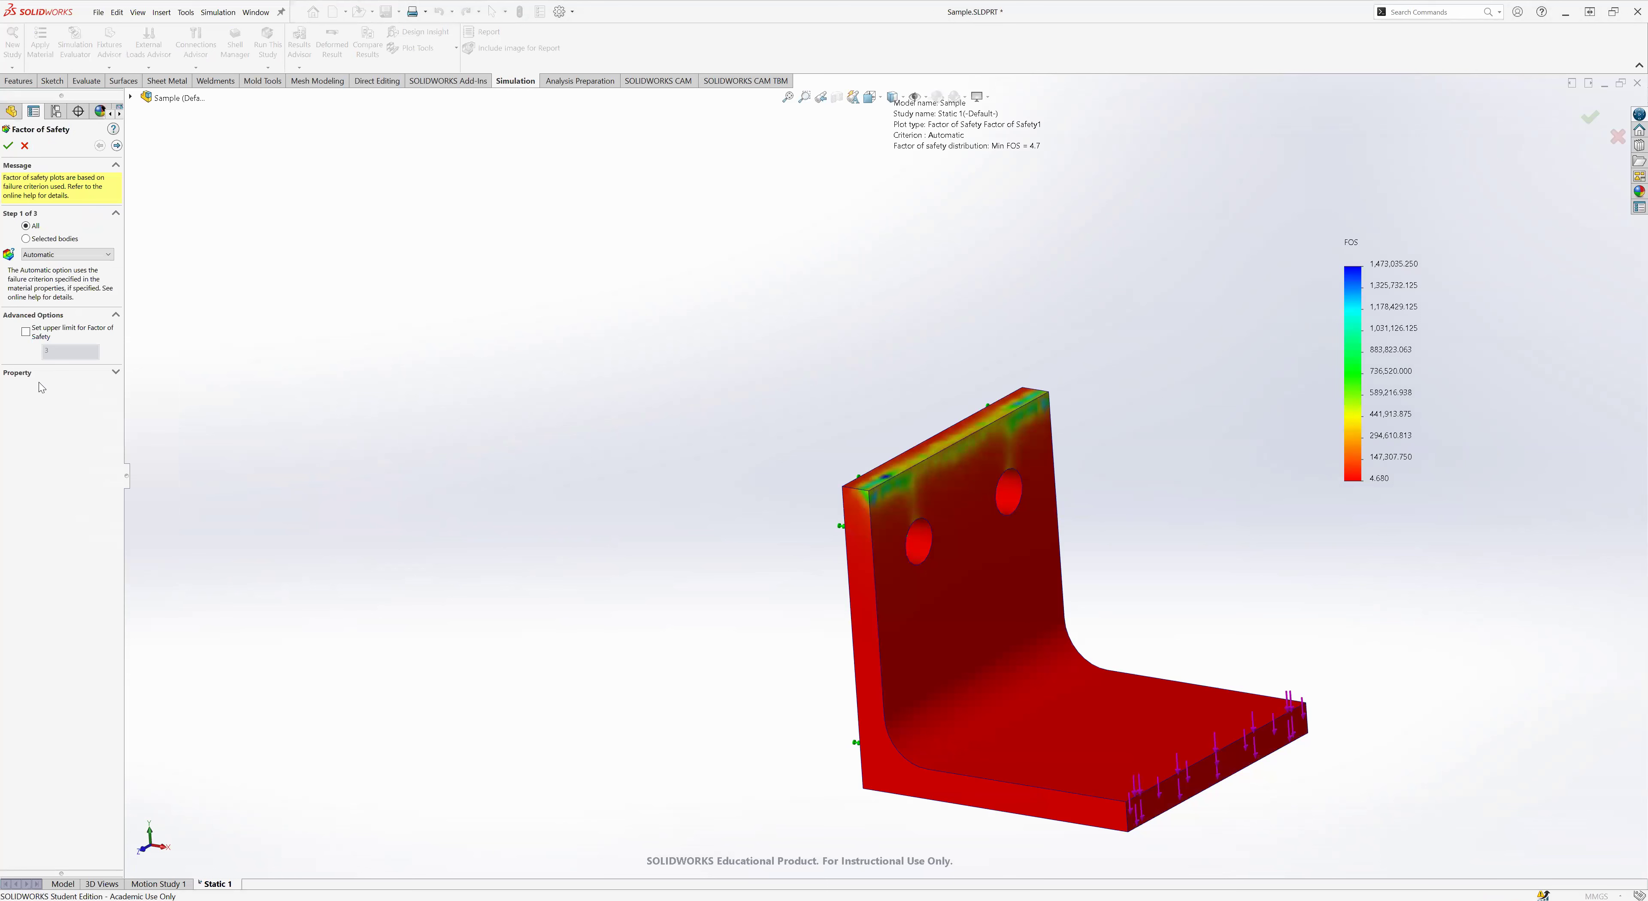
{"action": "left_click", "coordinate": [28, 334]}
{"action": "left_click", "coordinate": [8, 146]}
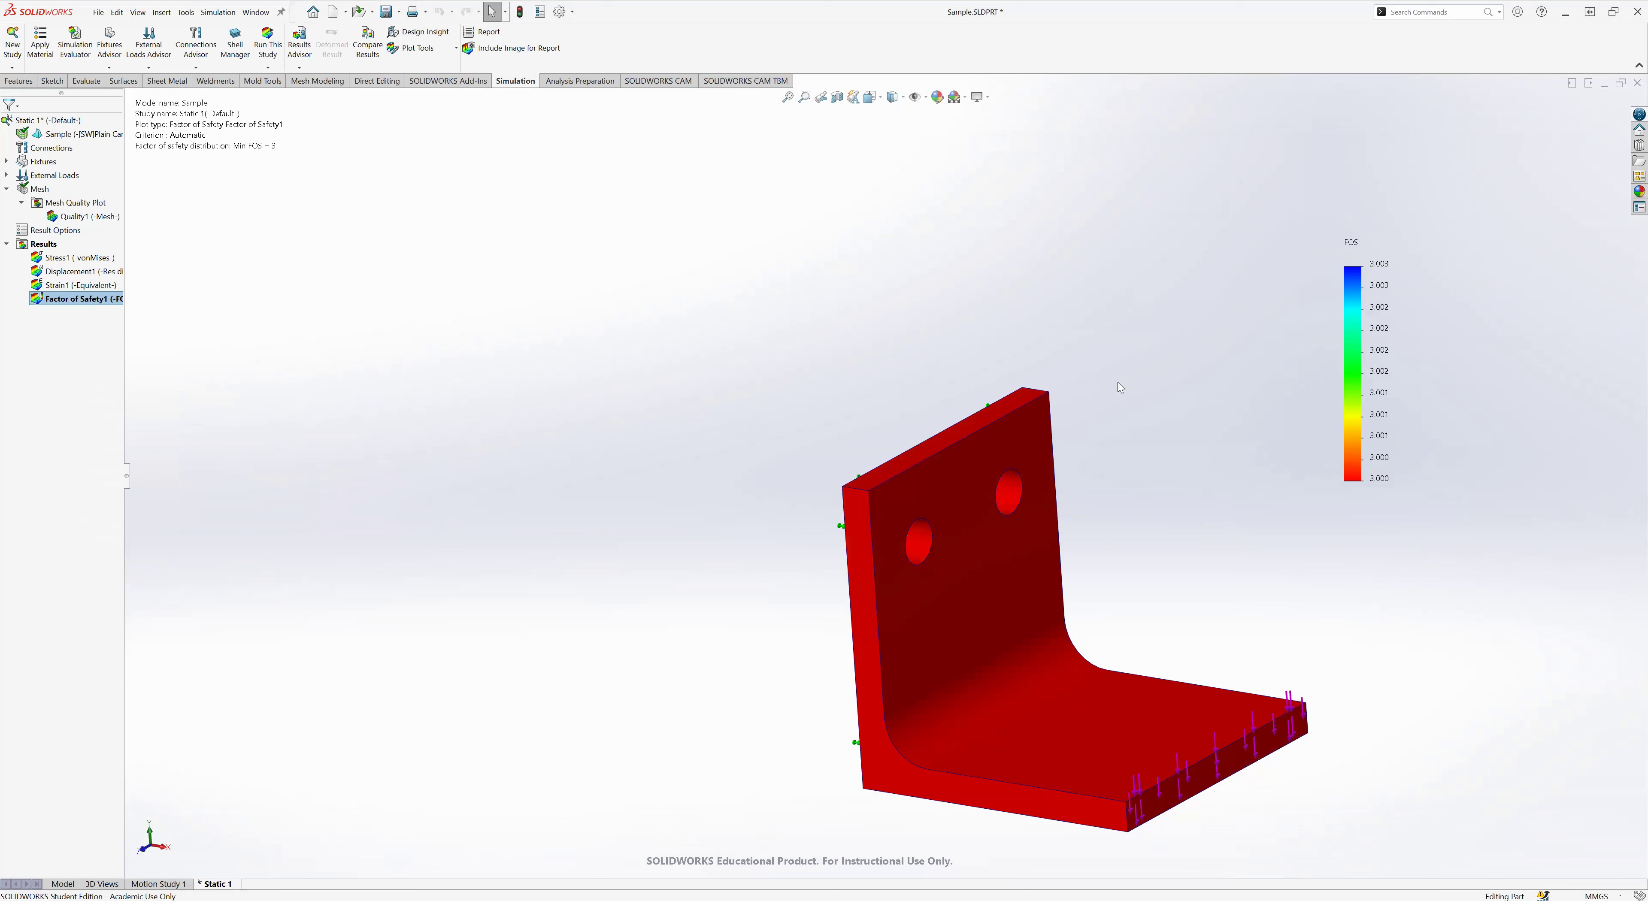
- Turn off the upper limit in the factor of safety plot's definition
{"action": "right_click", "coordinate": [57, 299]}
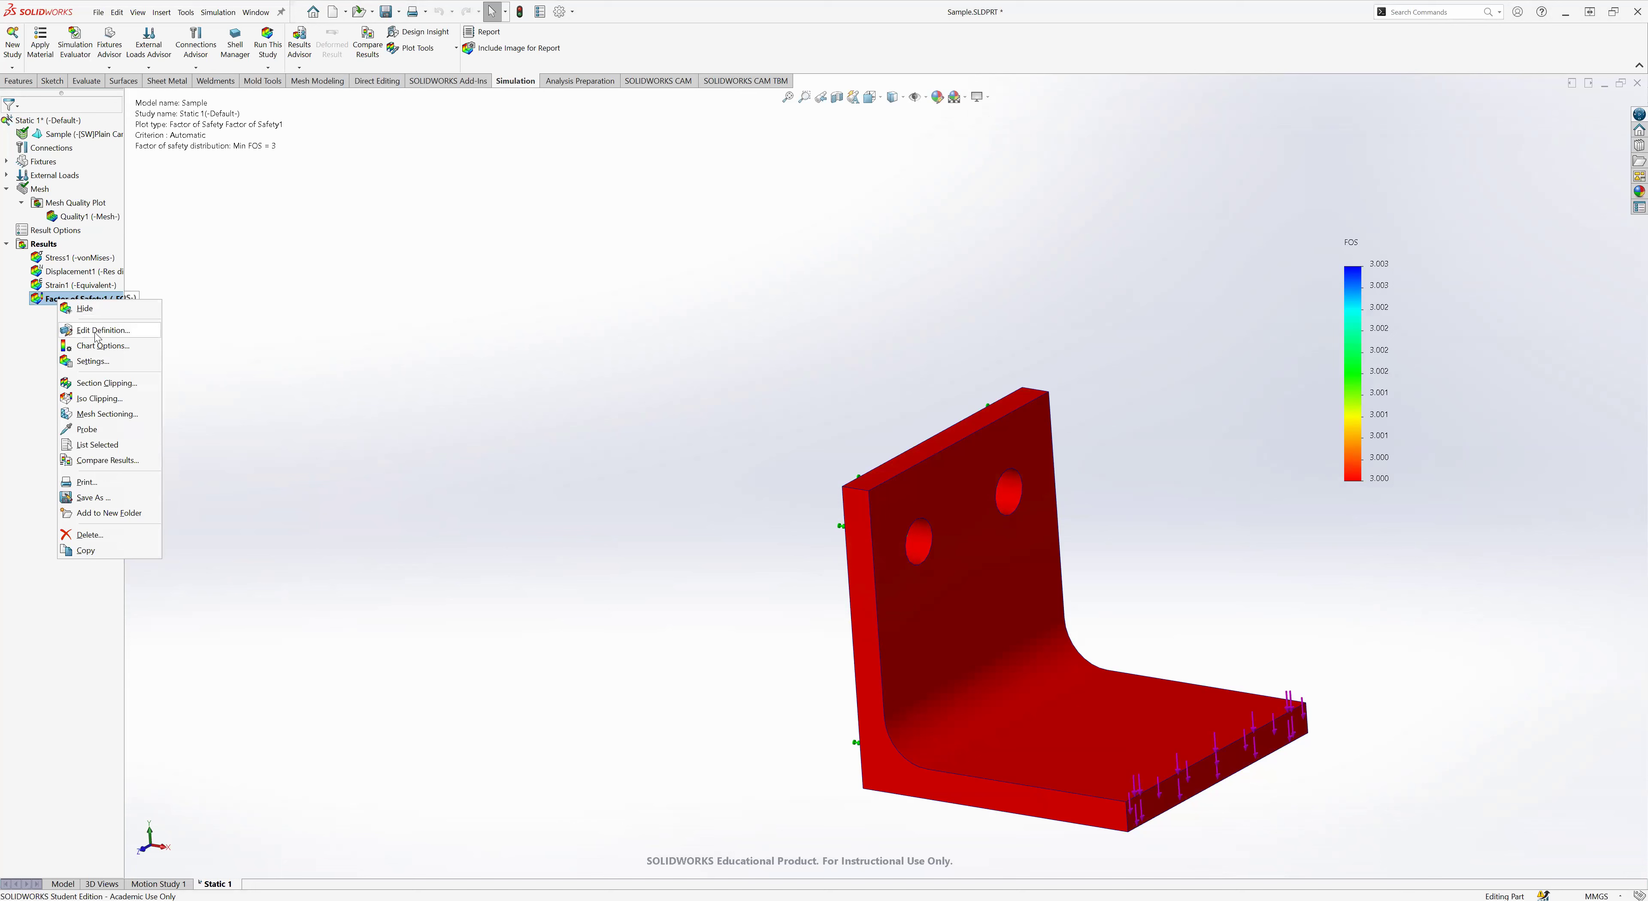
{"action": "left_click", "coordinate": [103, 331]}
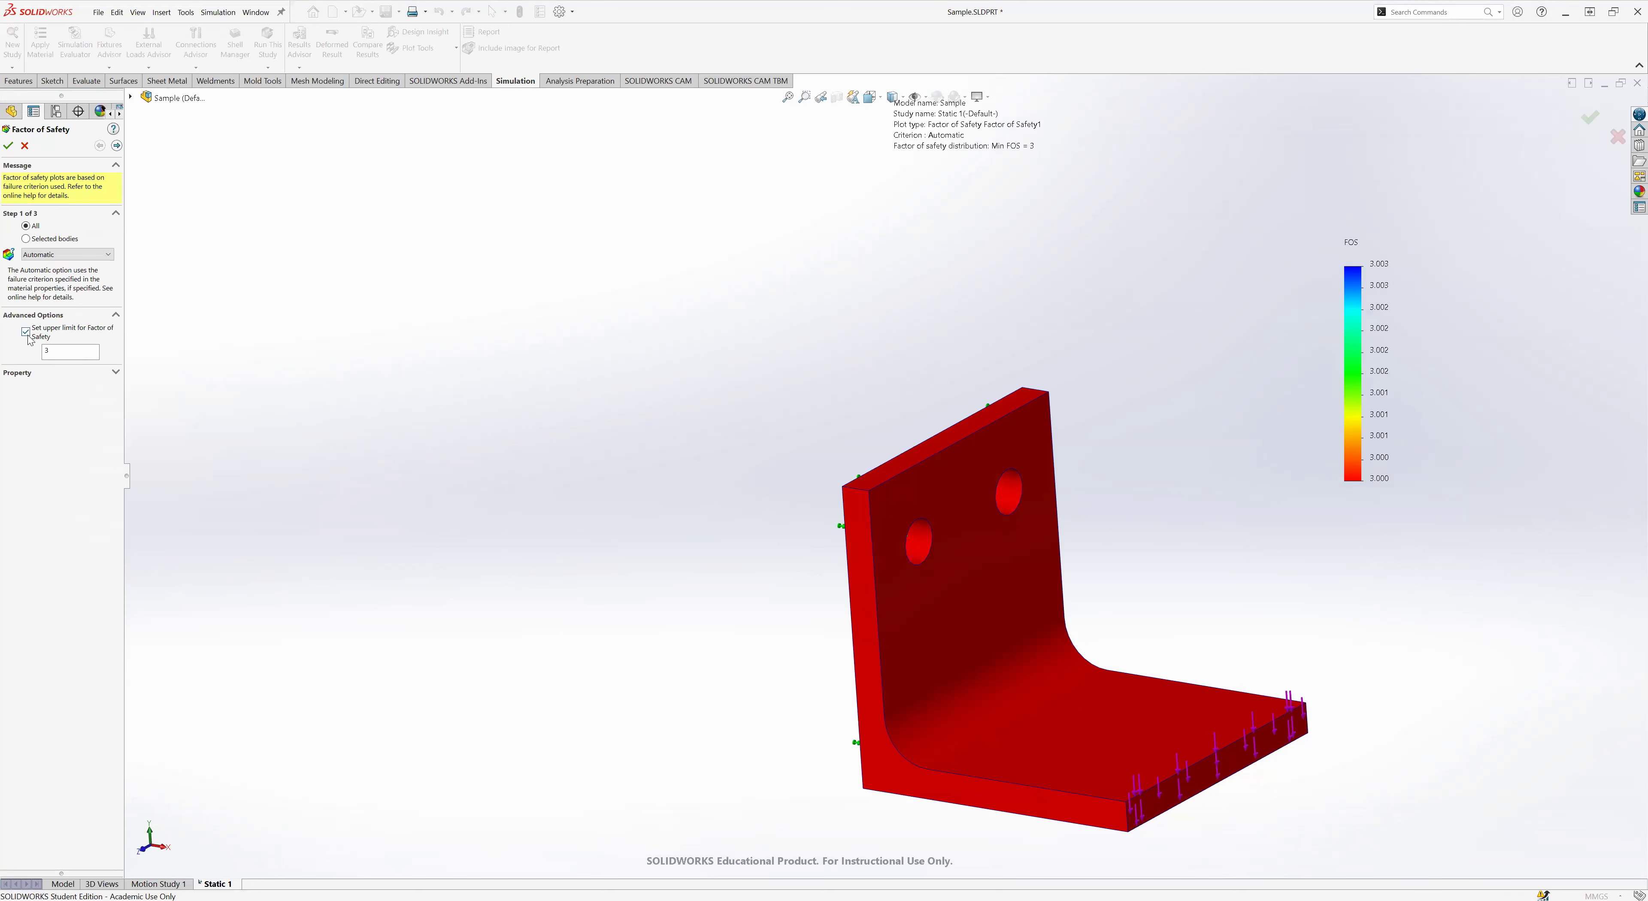
{"action": "left_click", "coordinate": [8, 146]}
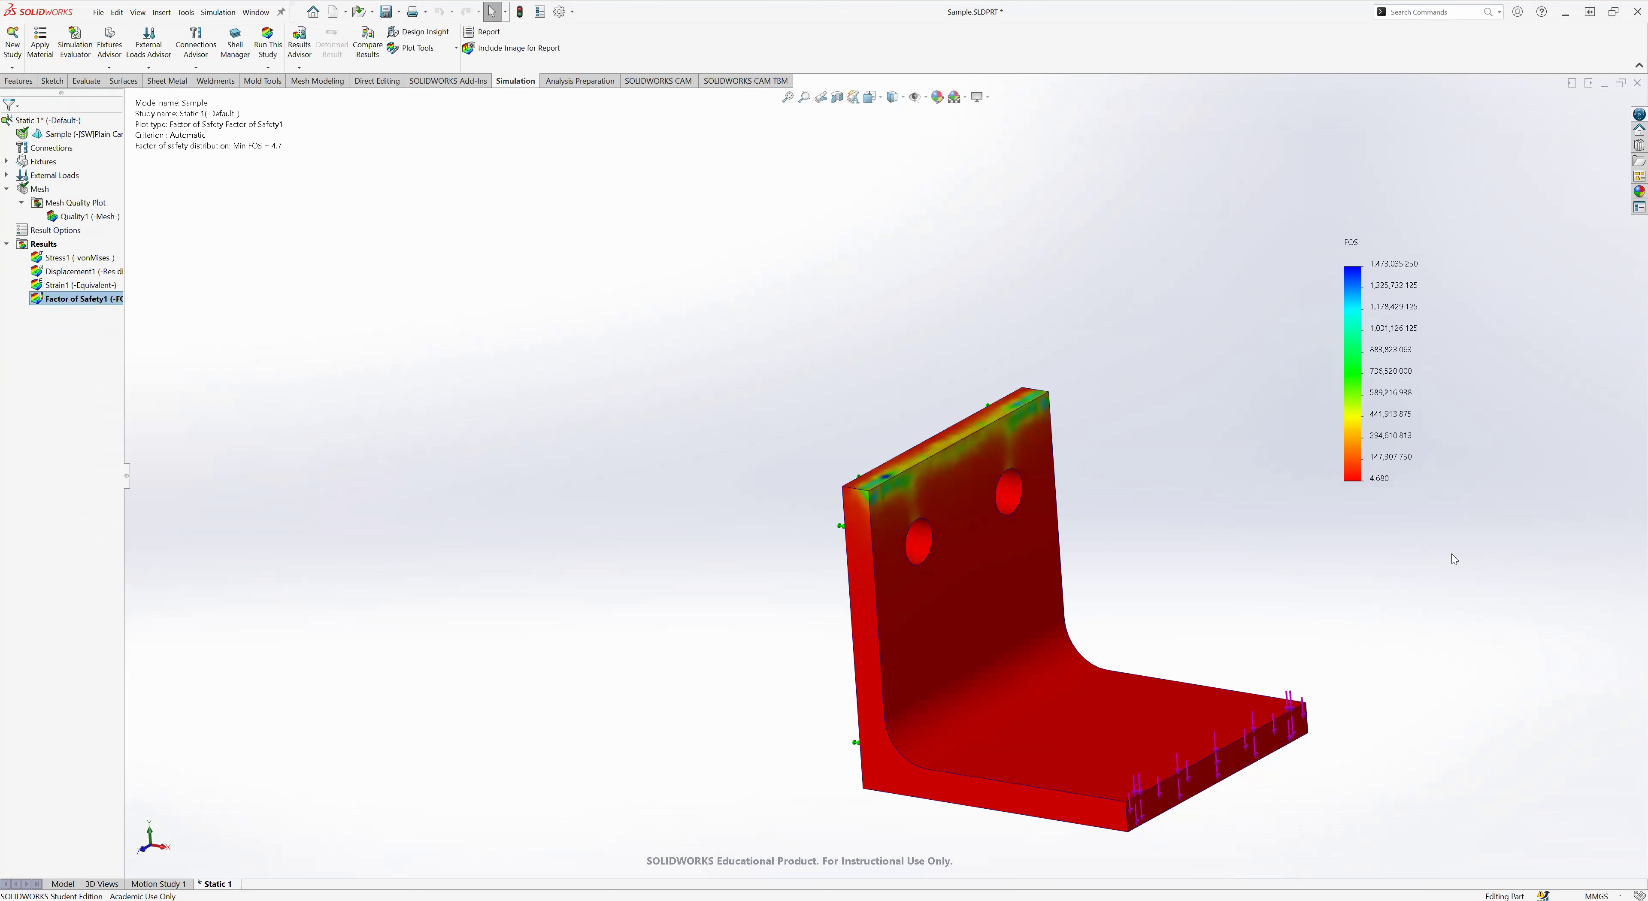
- Set the factor of safety legend's maximum to 5 and inspect the critical area along the inner bend
{"action": "double_click", "coordinate": [1386, 265]}
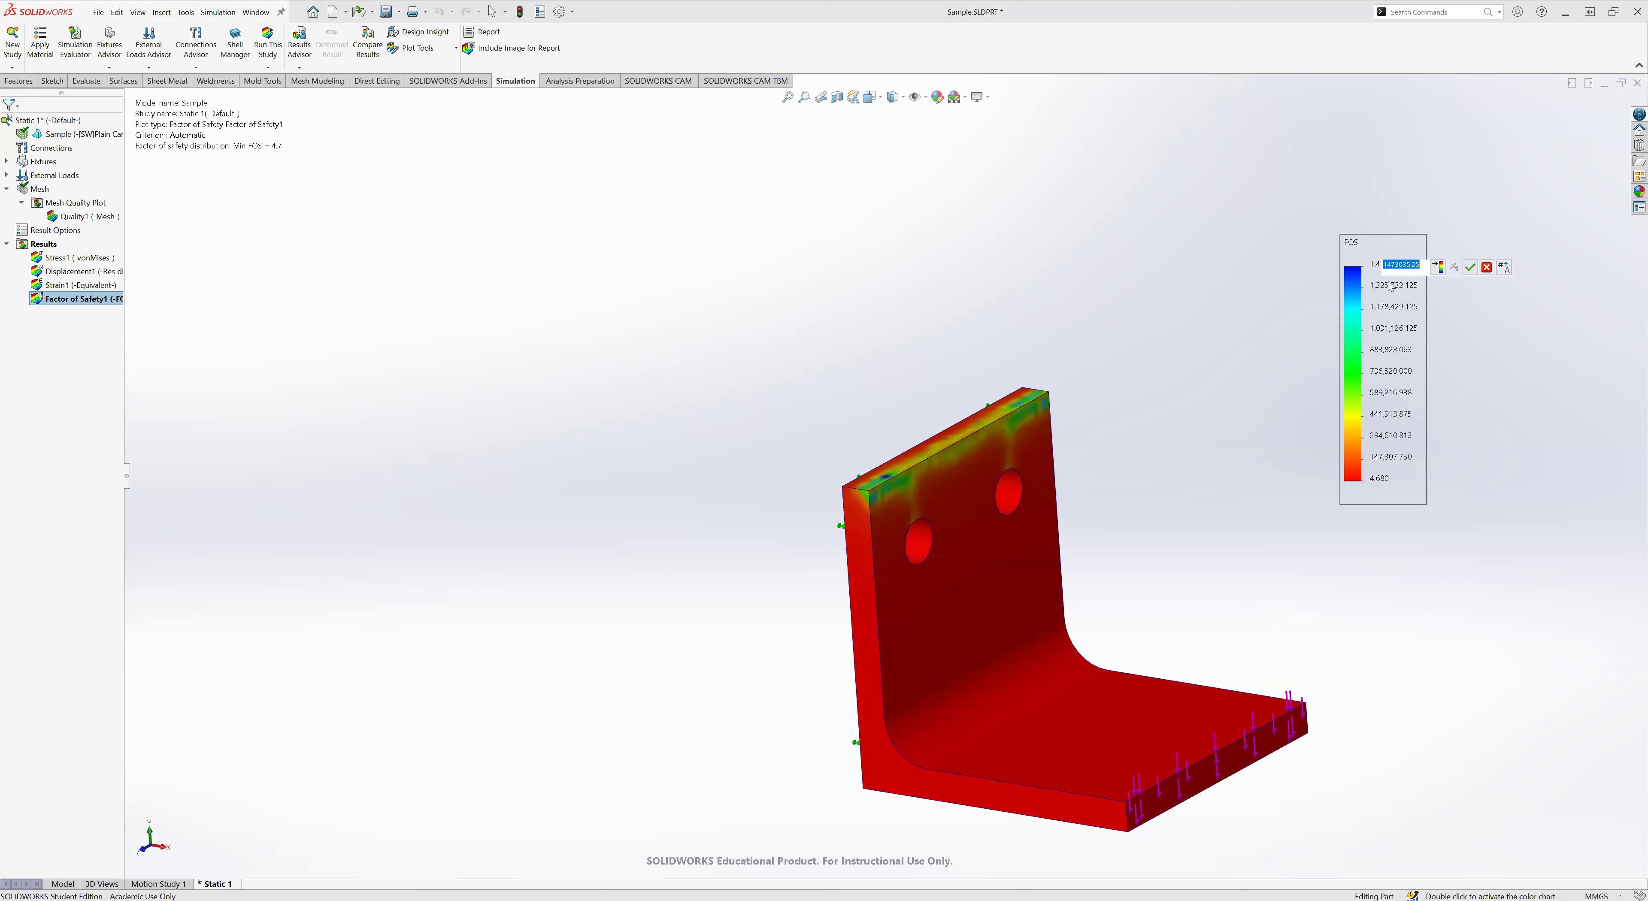
{"action": "type", "text": "5"}
{"action": "key", "text": "Return"}
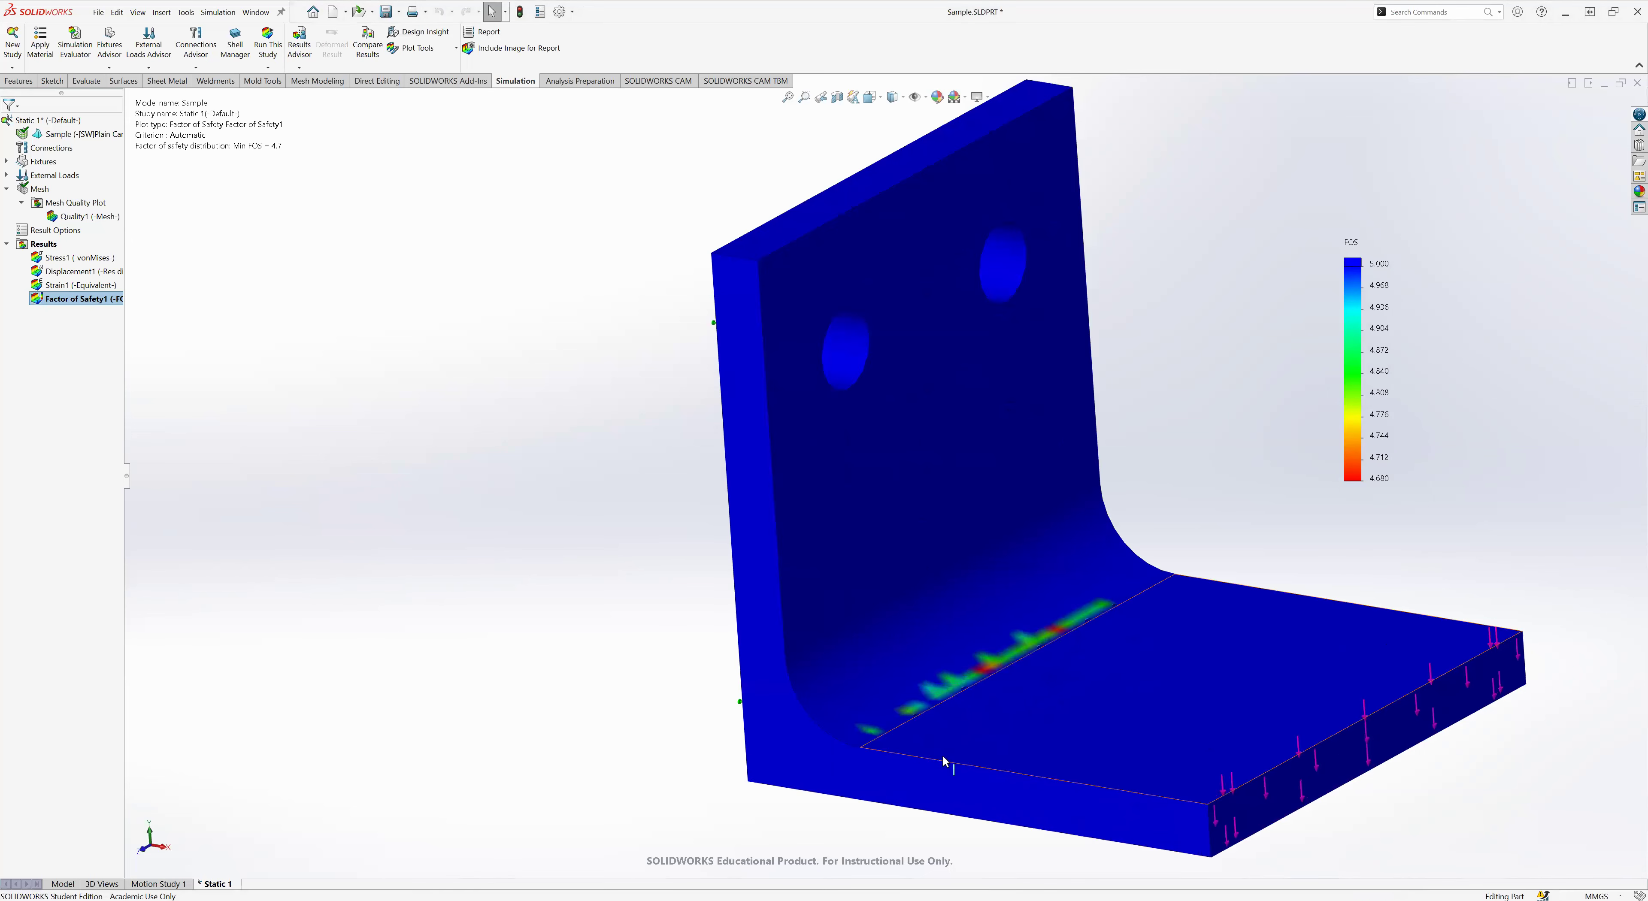
{"action": "scroll", "coordinate": [998, 748], "scroll_direction": "down", "scroll_amount": 5}
{"action": "scroll", "coordinate": [989, 646], "scroll_direction": "up", "scroll_amount": 4}
{"action": "scroll", "coordinate": [978, 665], "scroll_direction": "down", "scroll_amount": 4}
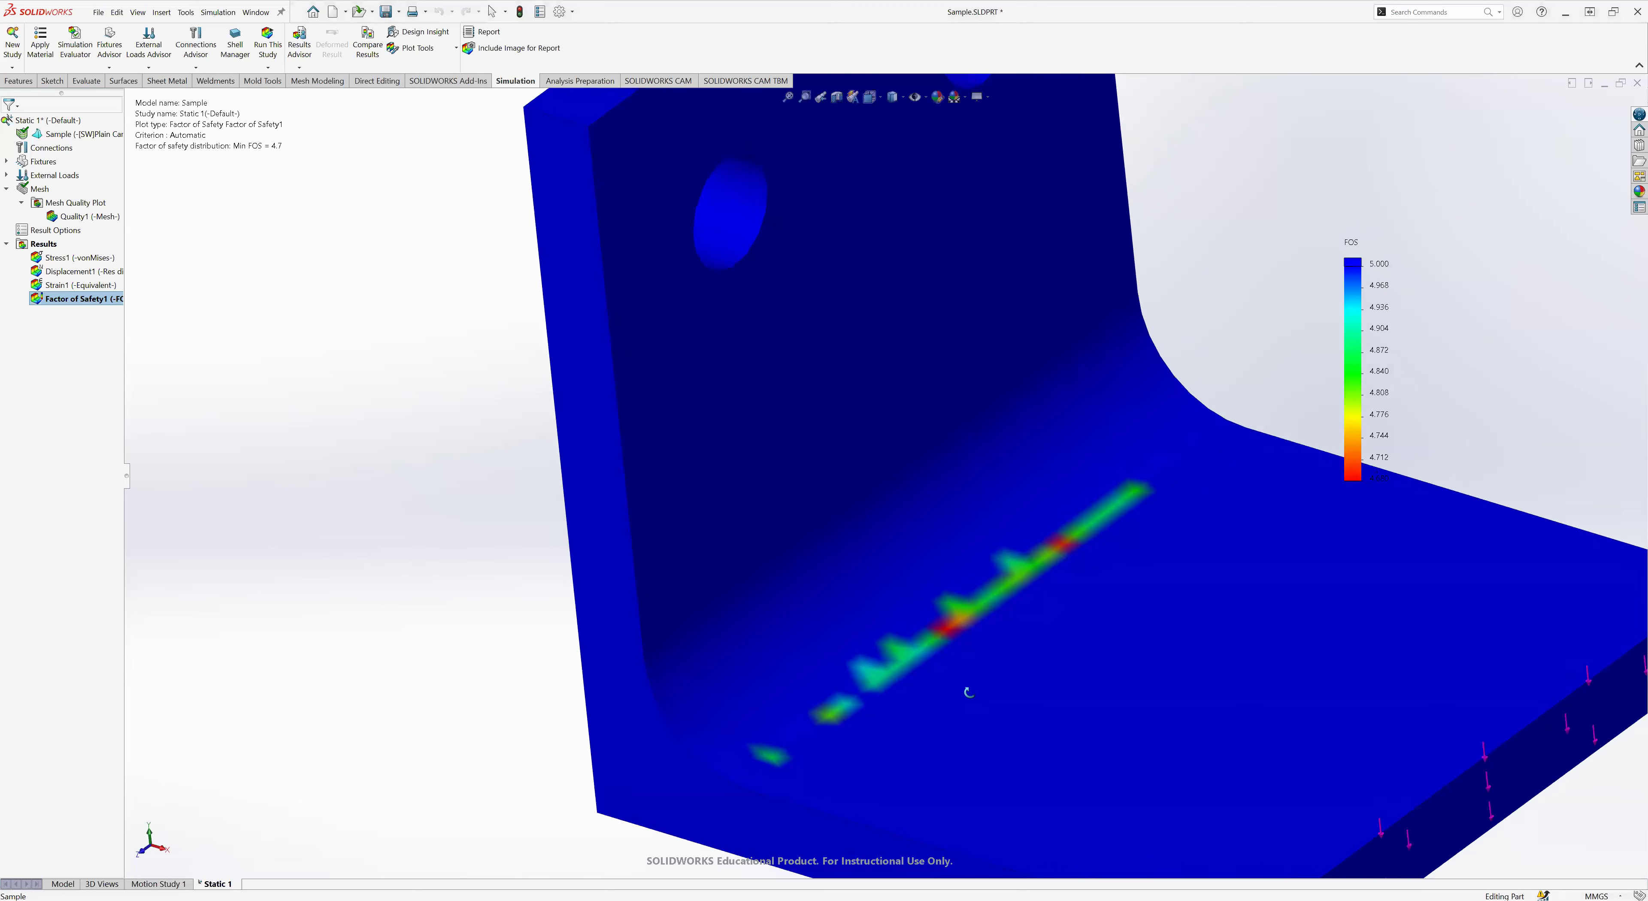
{"action": "scroll", "coordinate": [879, 711], "scroll_direction": "up", "scroll_amount": 5}
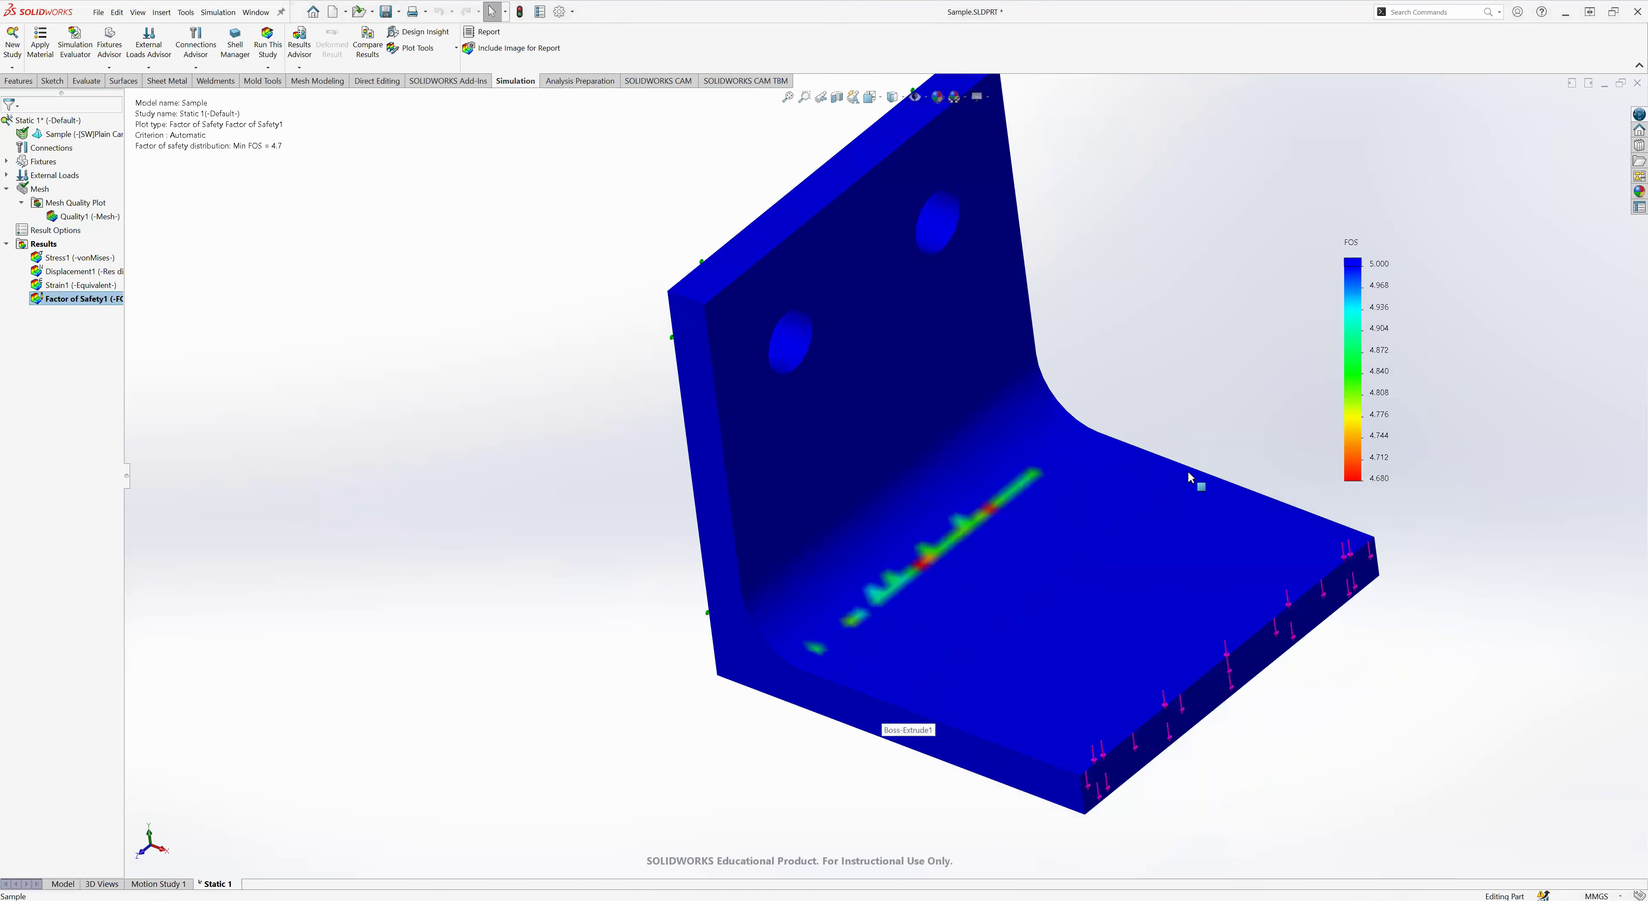
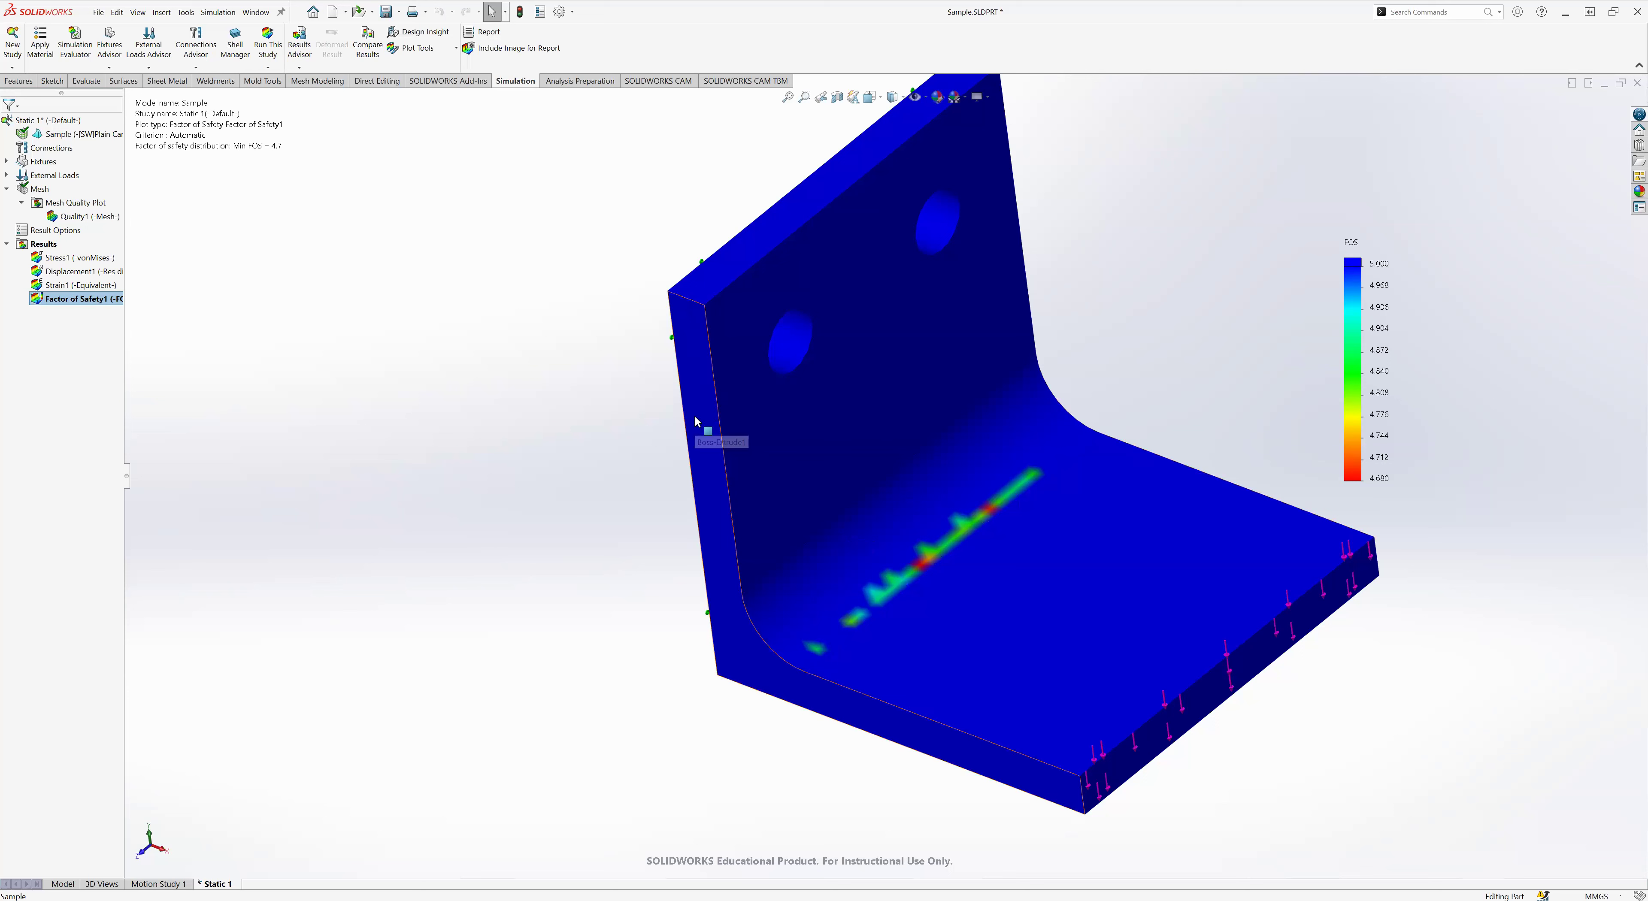
{"action": "scroll", "coordinate": [607, 429], "scroll_direction": "up", "scroll_amount": 2}
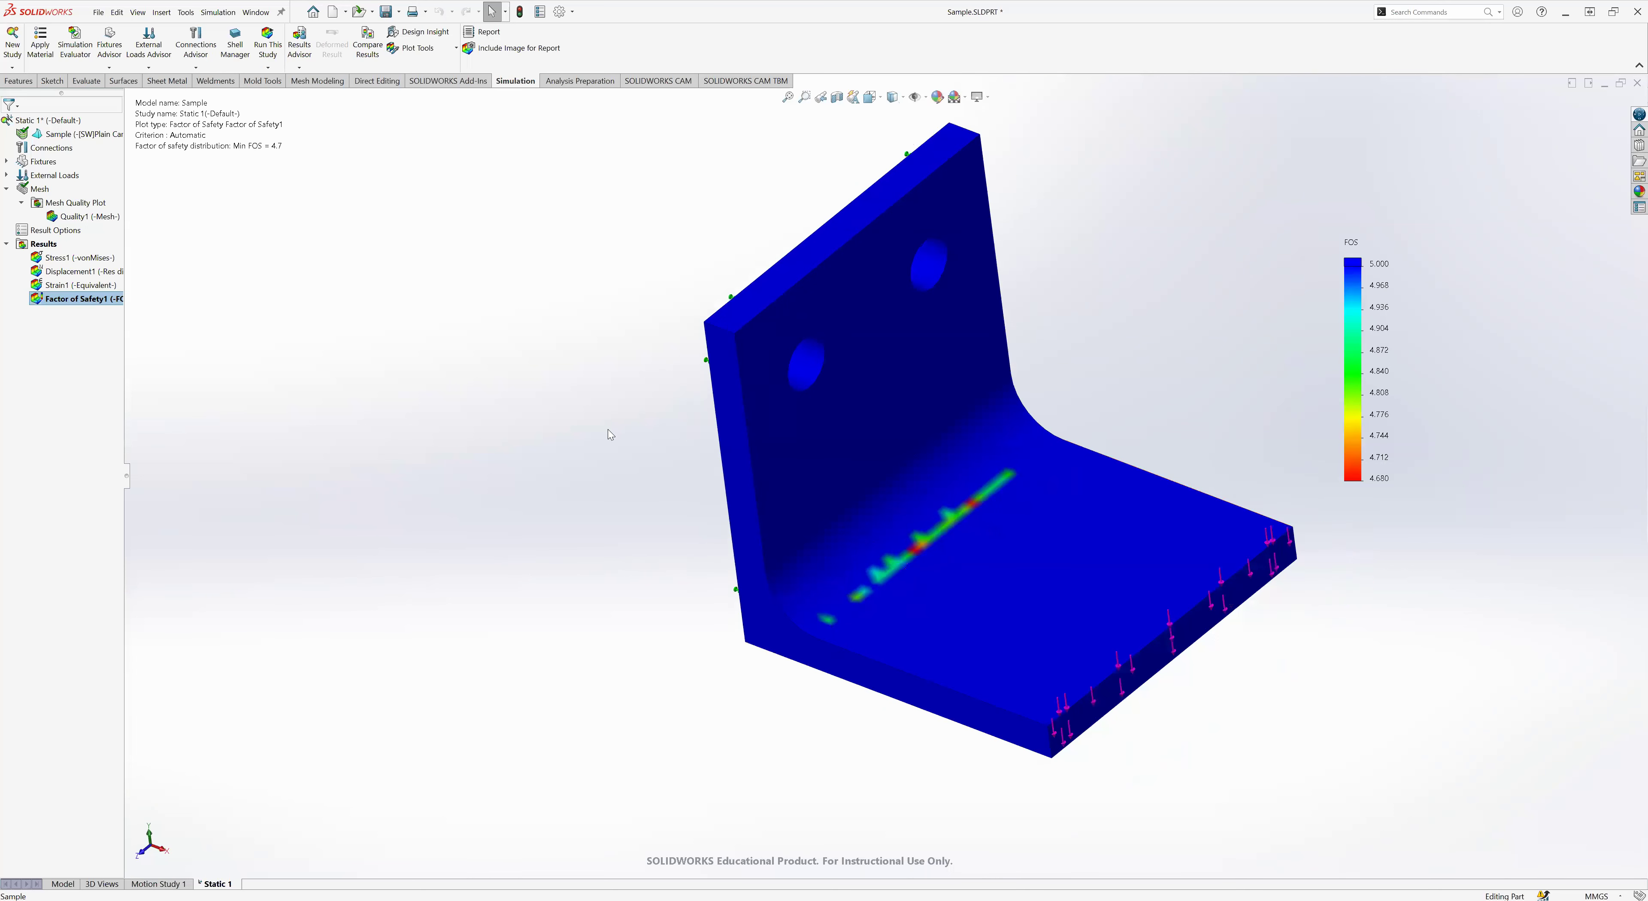
{"action": "right_click", "coordinate": [85, 303]}
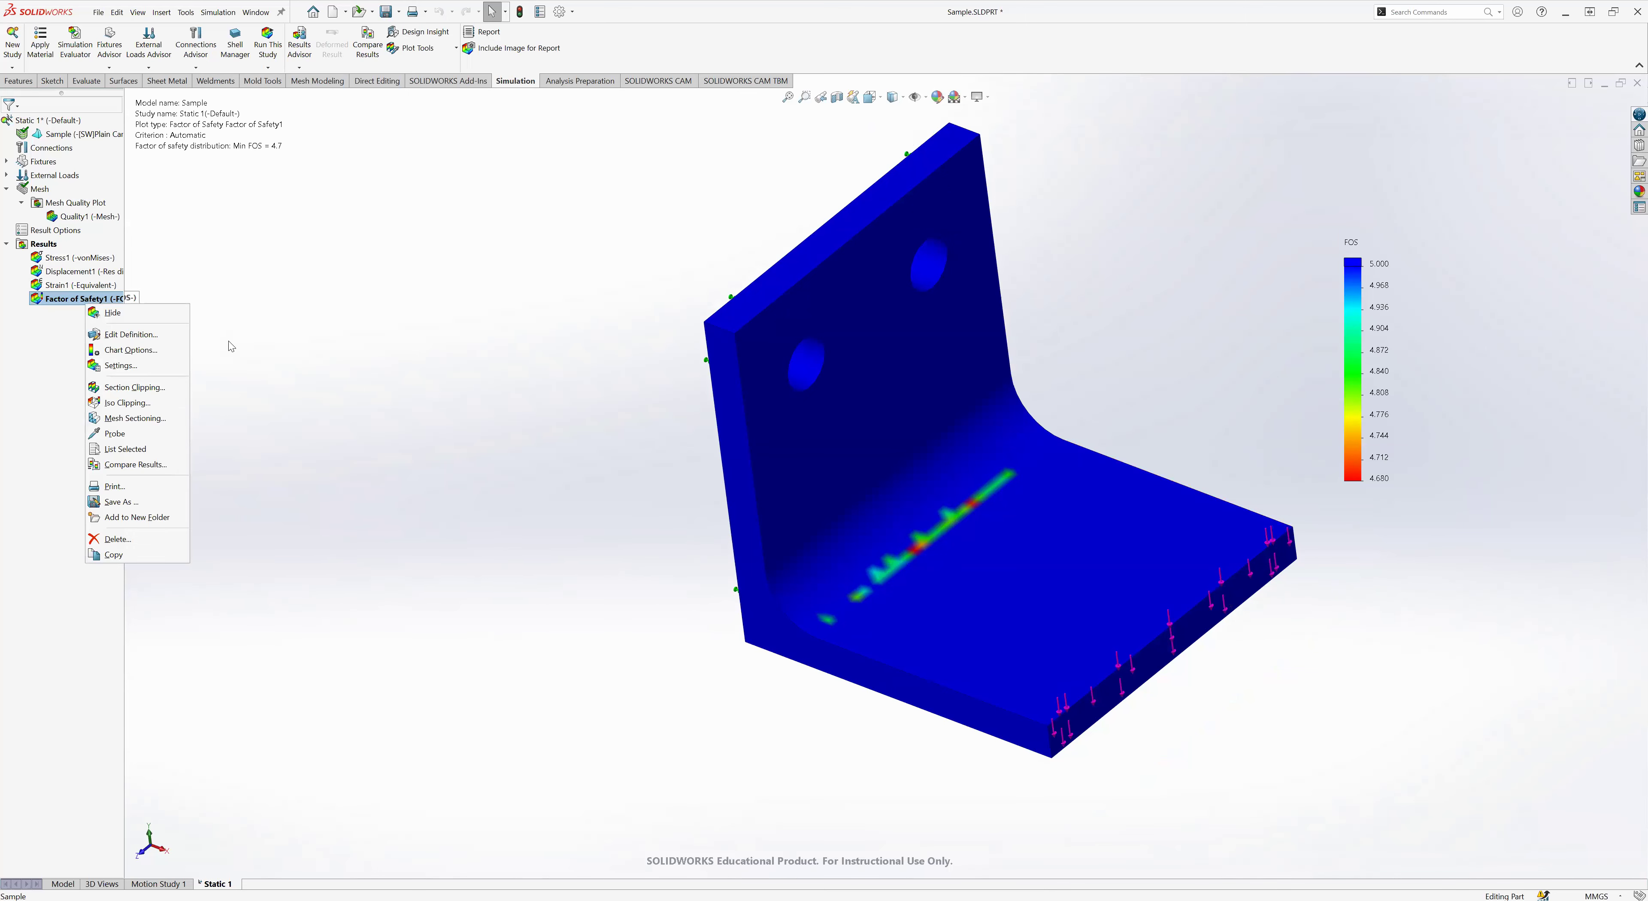
{"action": "left_click", "coordinate": [333, 299]}
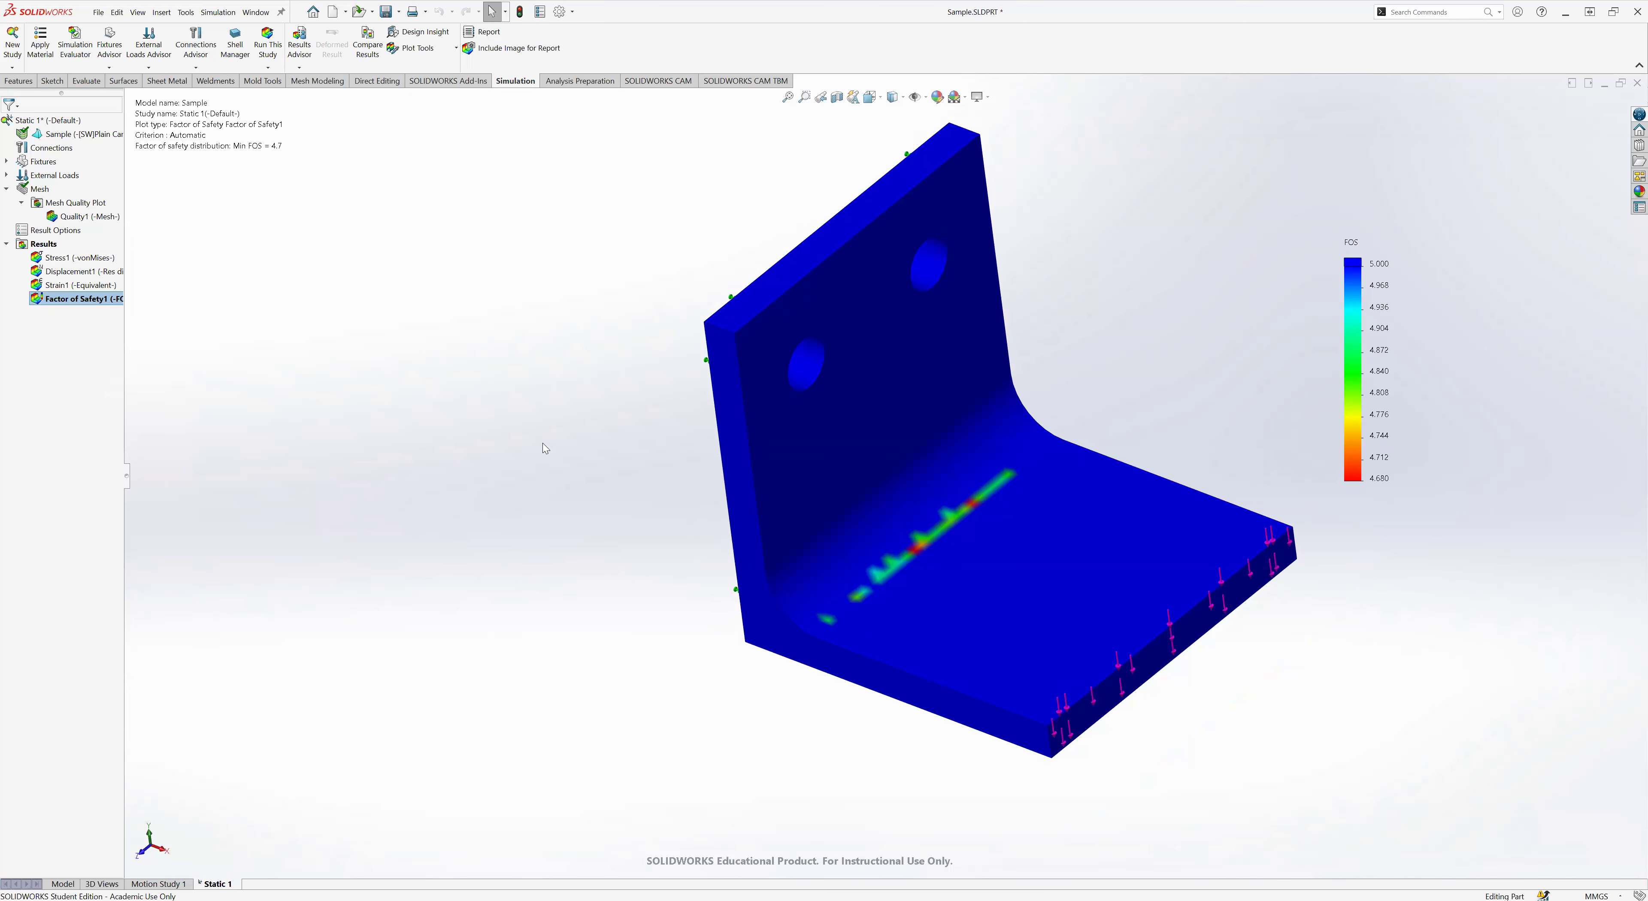
{"action": "right_click", "coordinate": [75, 303]}
{"action": "left_click", "coordinate": [279, 305]}
- Show the von Mises stress plot, probe a point in the red band at the inner bend, and place its callout clear of the model
{"action": "double_click", "coordinate": [87, 258]}
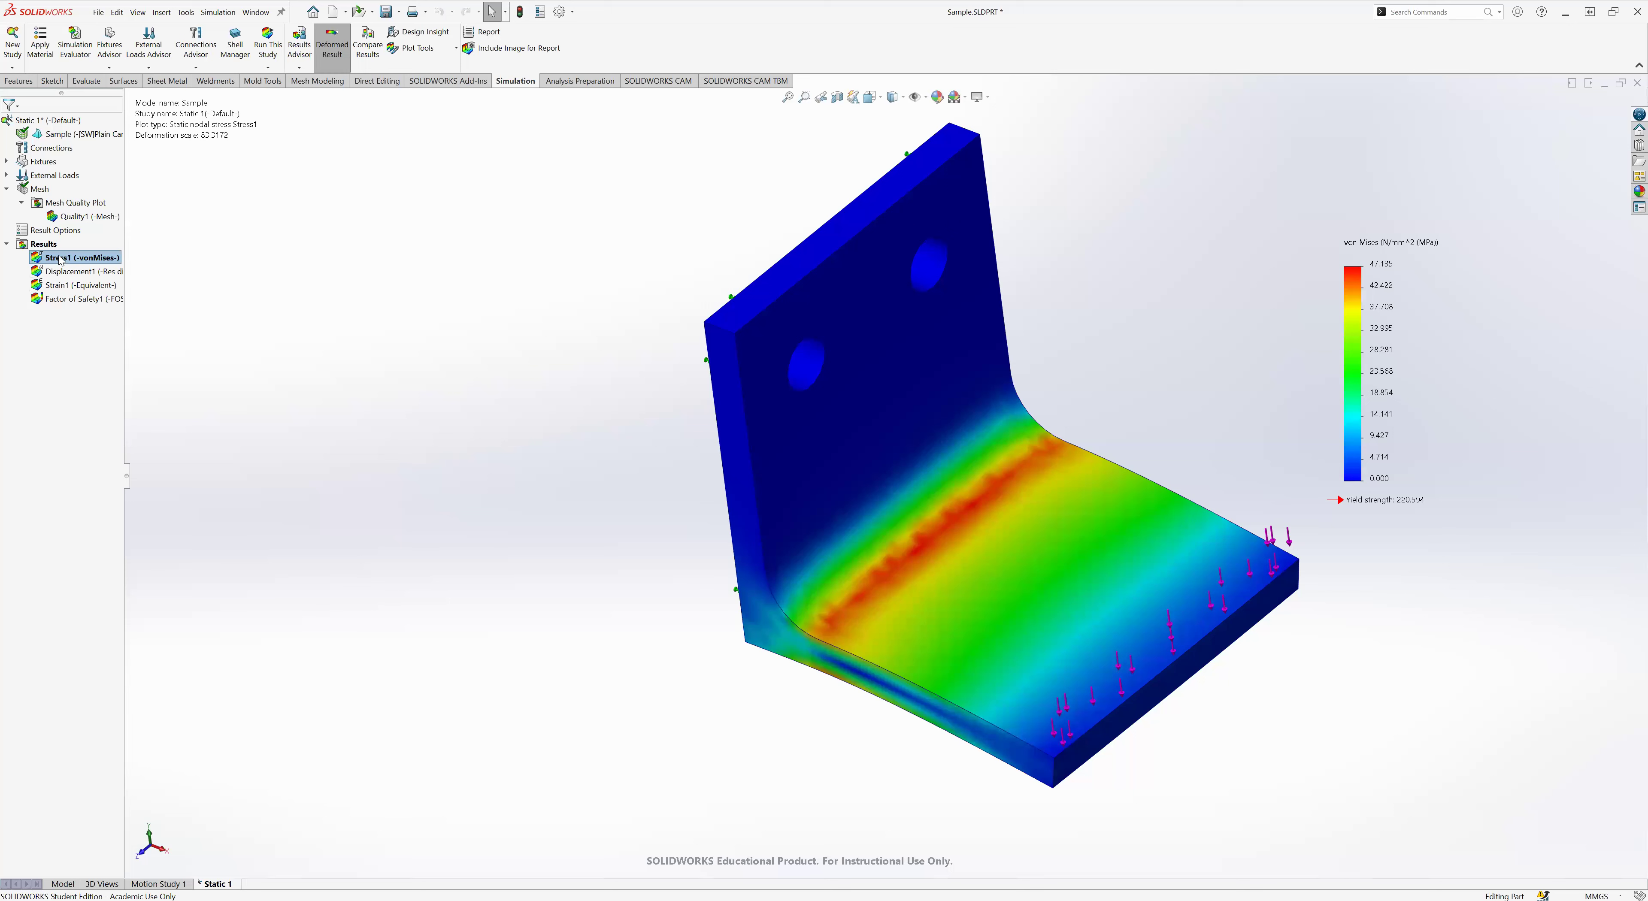
{"action": "left_click", "coordinate": [455, 49]}
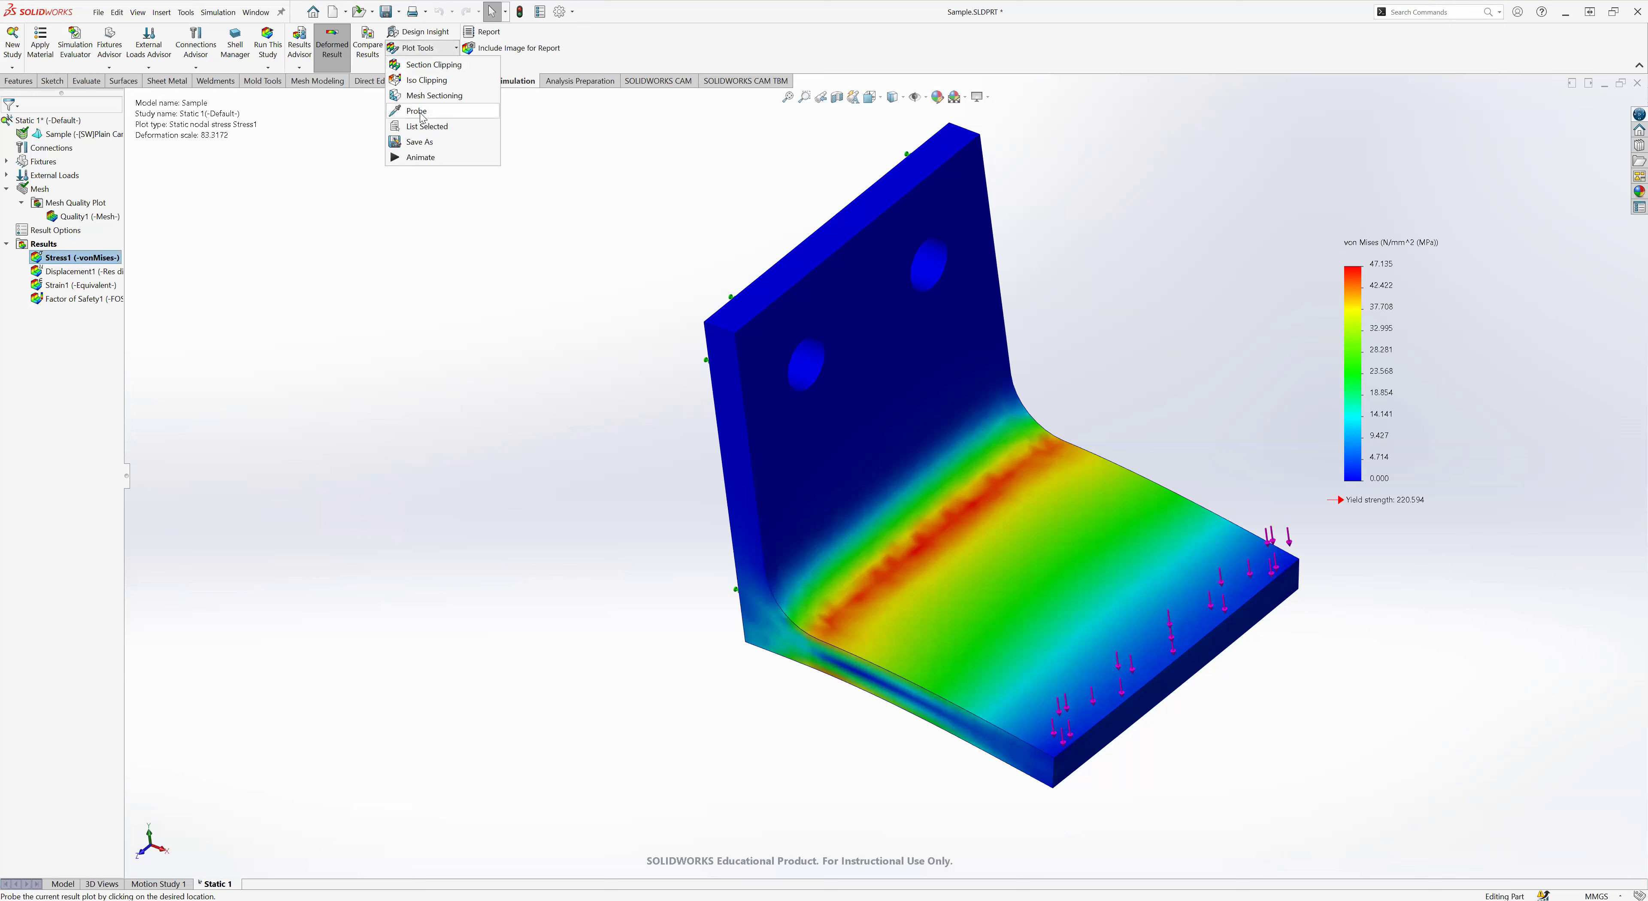
{"action": "left_click", "coordinate": [419, 112]}
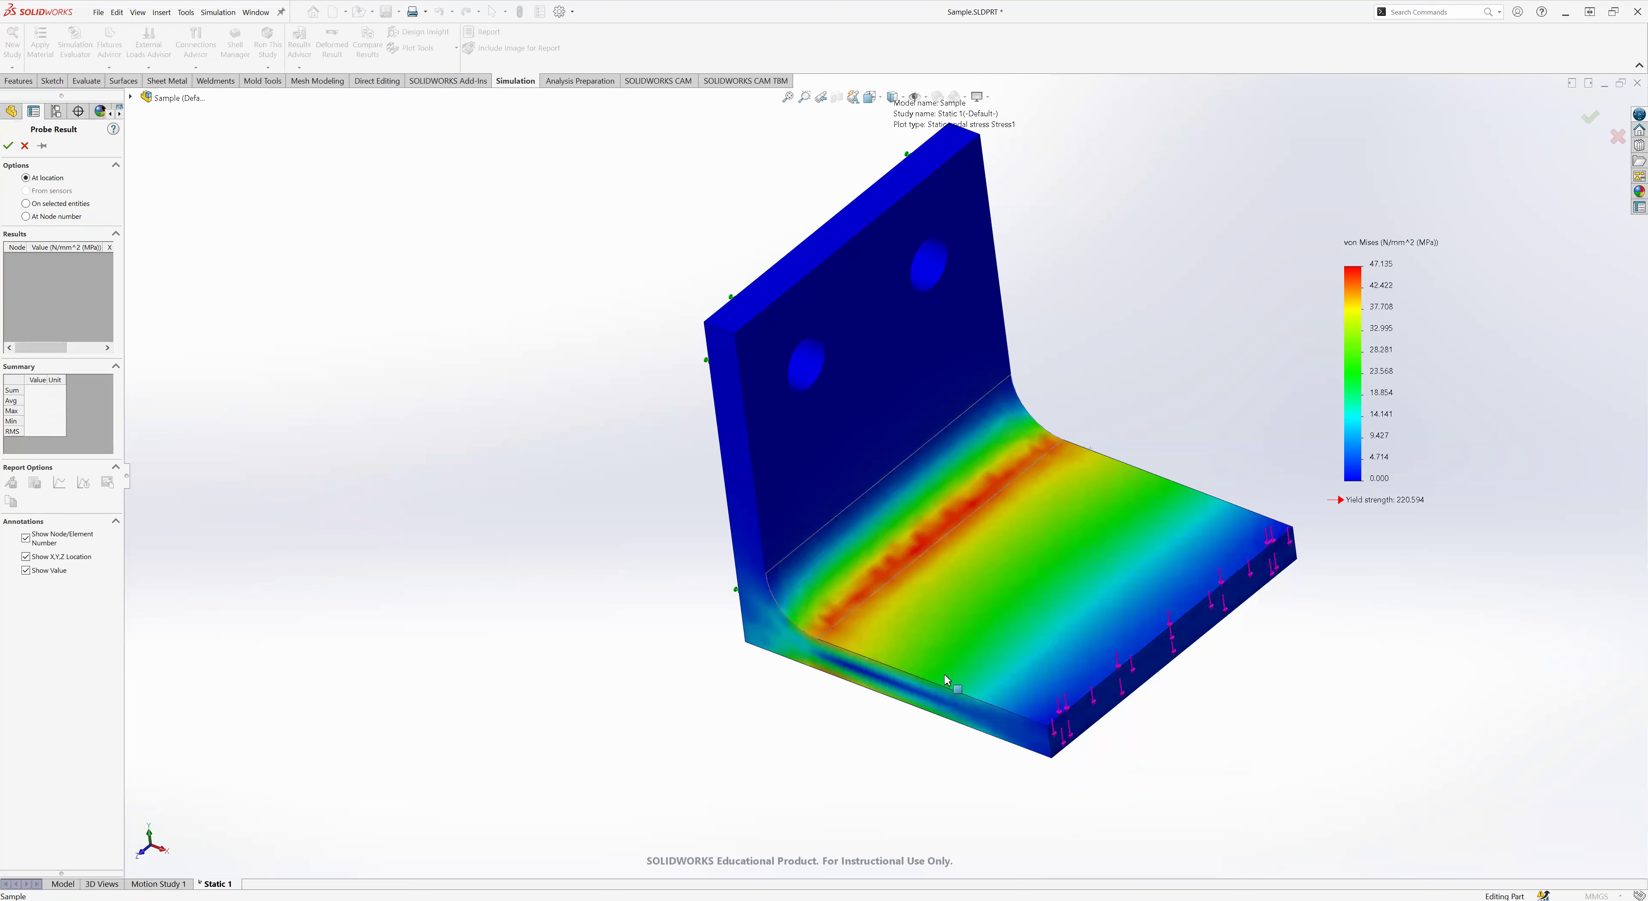
{"action": "left_click", "coordinate": [922, 544]}
{"action": "left_click_drag", "start_coordinate": [960, 579], "coordinate": [587, 549]}
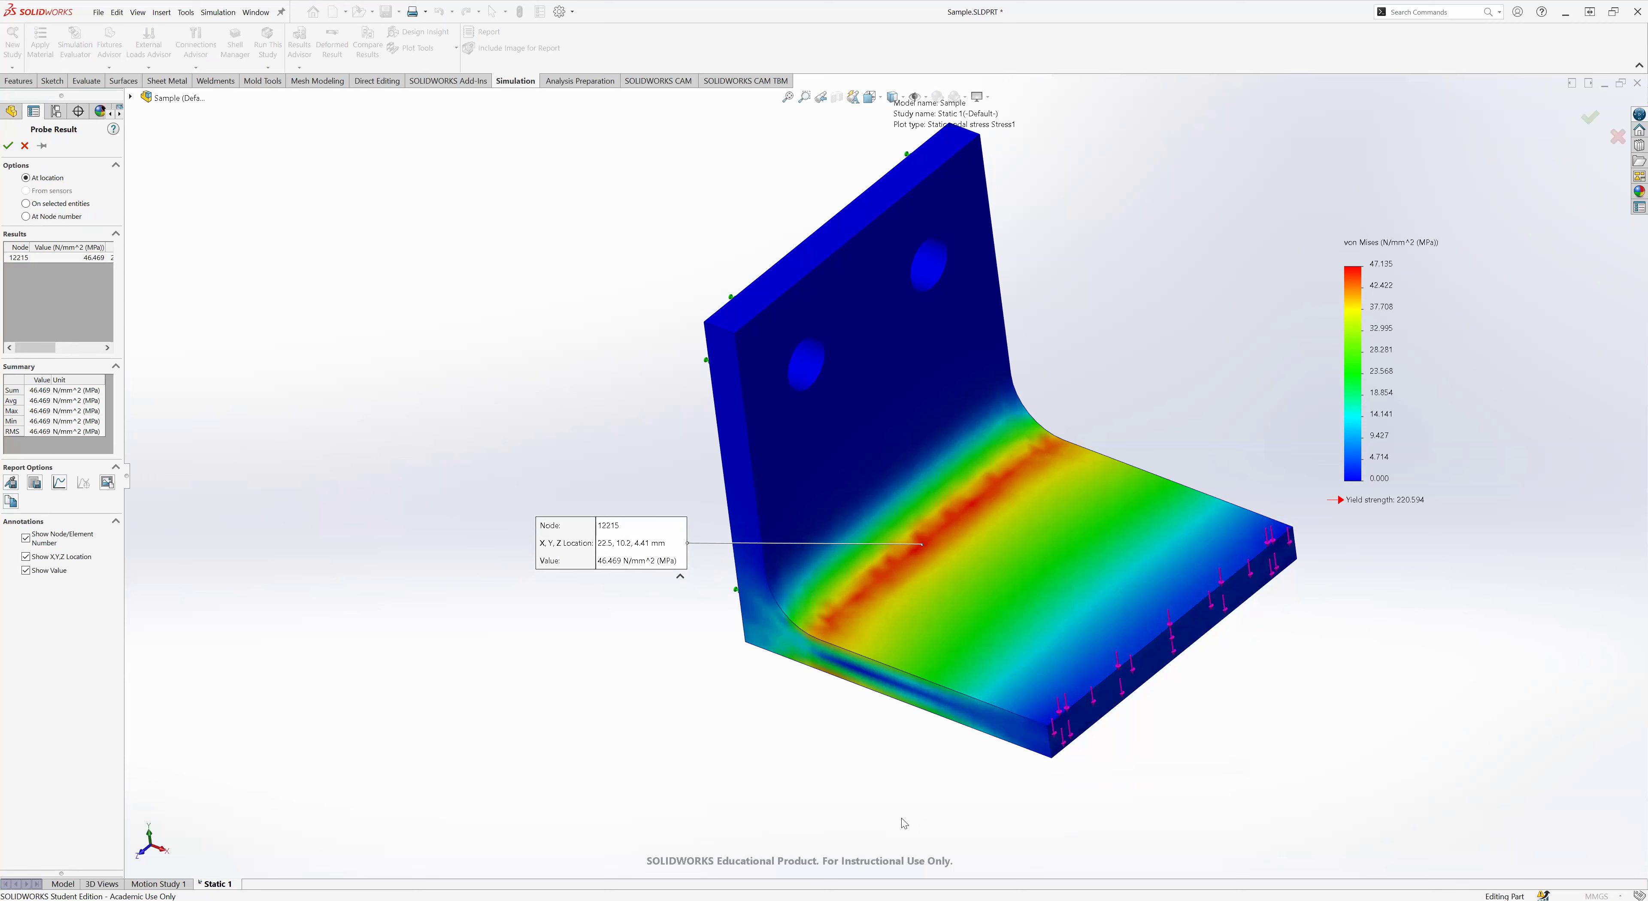
- Probe the stress at three more points across the horizontal flange and move their callouts away from the probed points
{"action": "left_click", "coordinate": [1020, 557]}
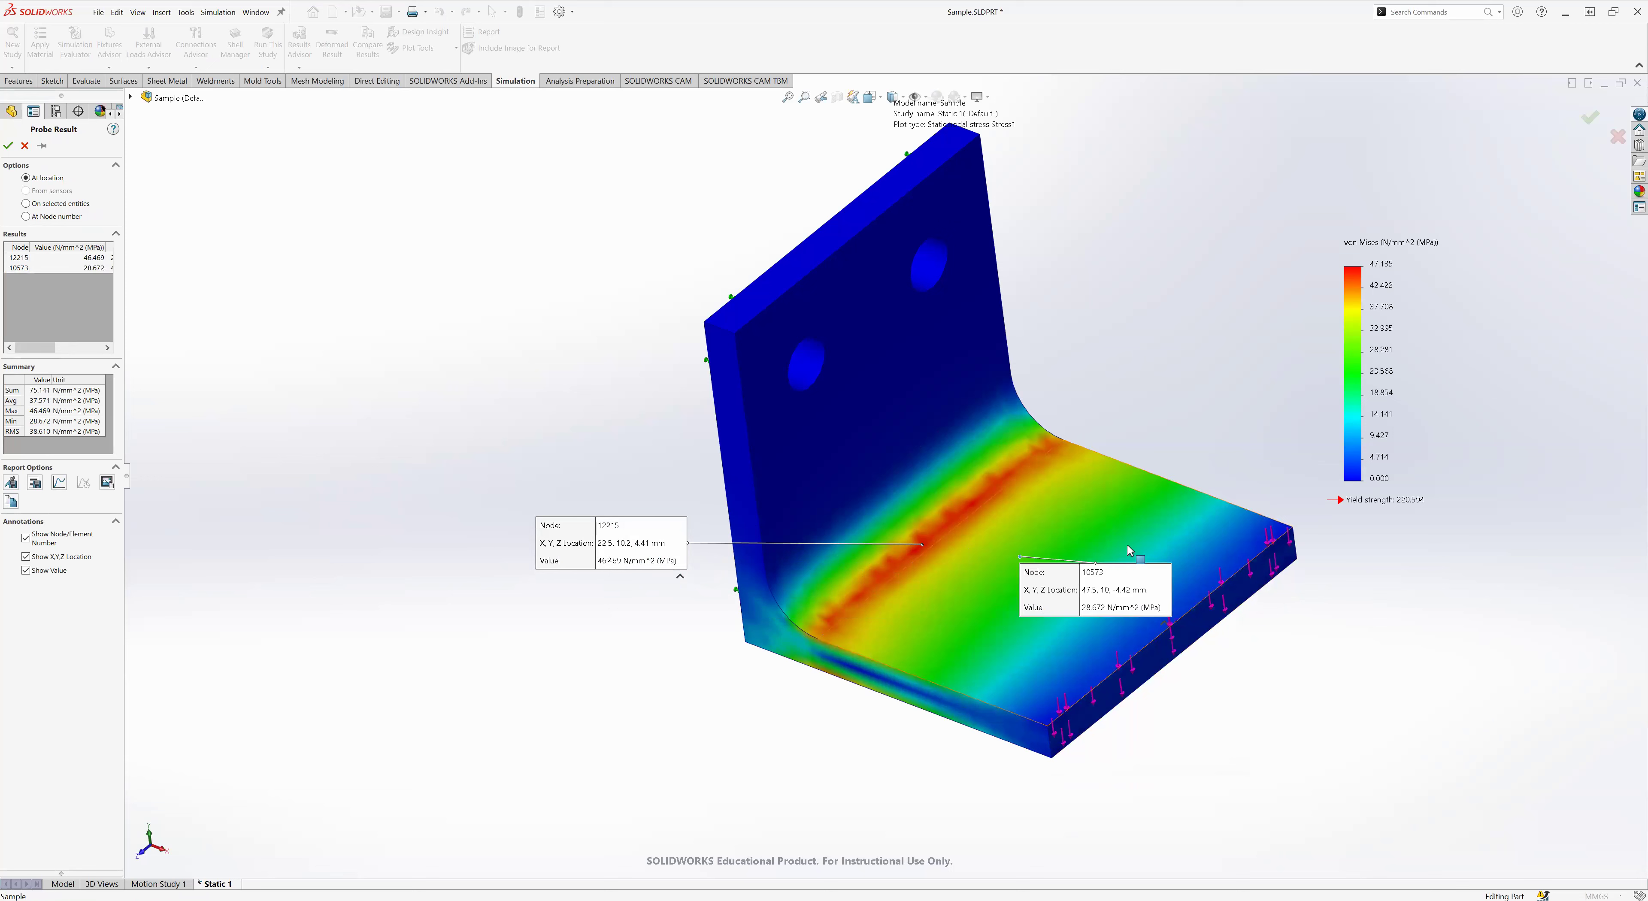
{"action": "left_click", "coordinate": [1208, 551]}
{"action": "left_click_drag", "start_coordinate": [1050, 609], "coordinate": [630, 725]}
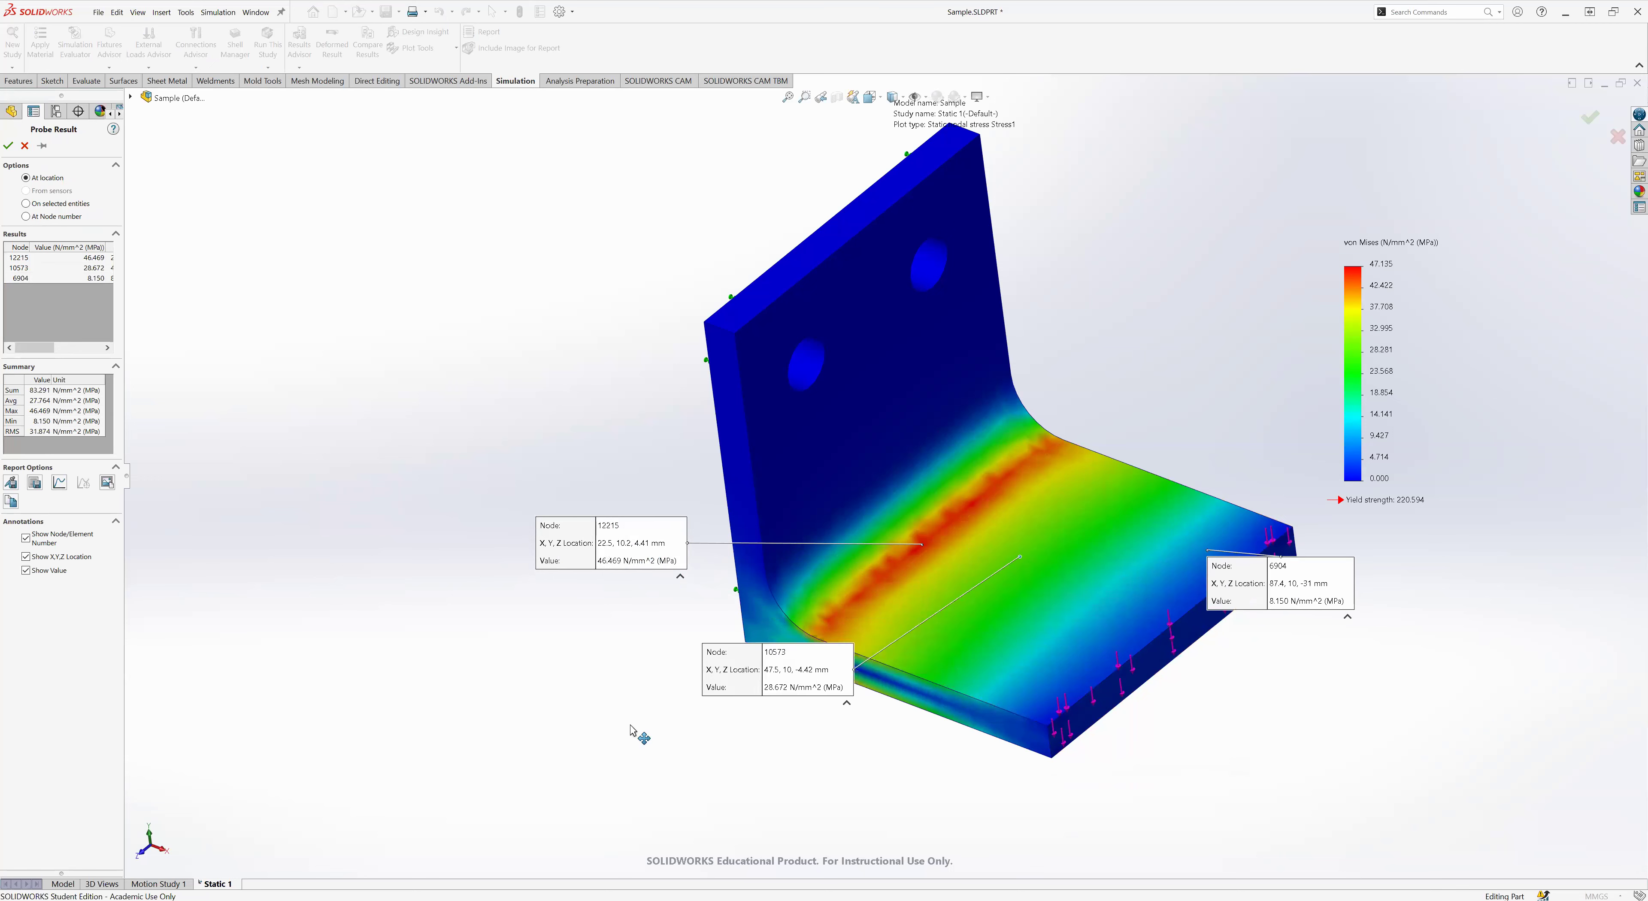
{"action": "left_click_drag", "start_coordinate": [1254, 604], "coordinate": [1288, 686]}
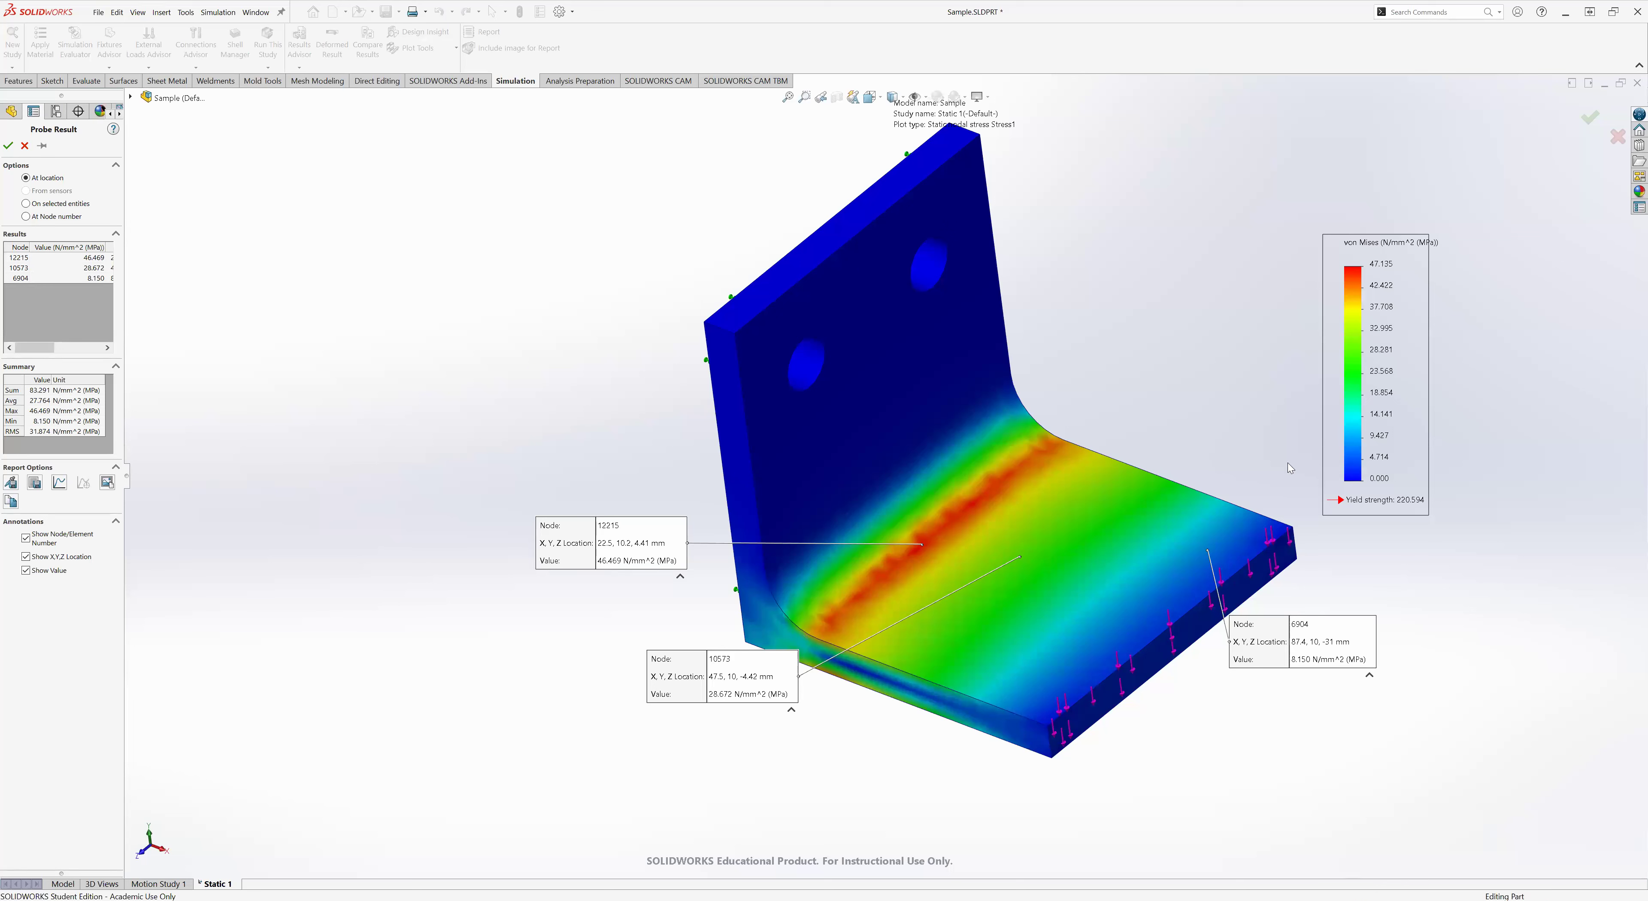
{"action": "left_click", "coordinate": [1078, 568]}
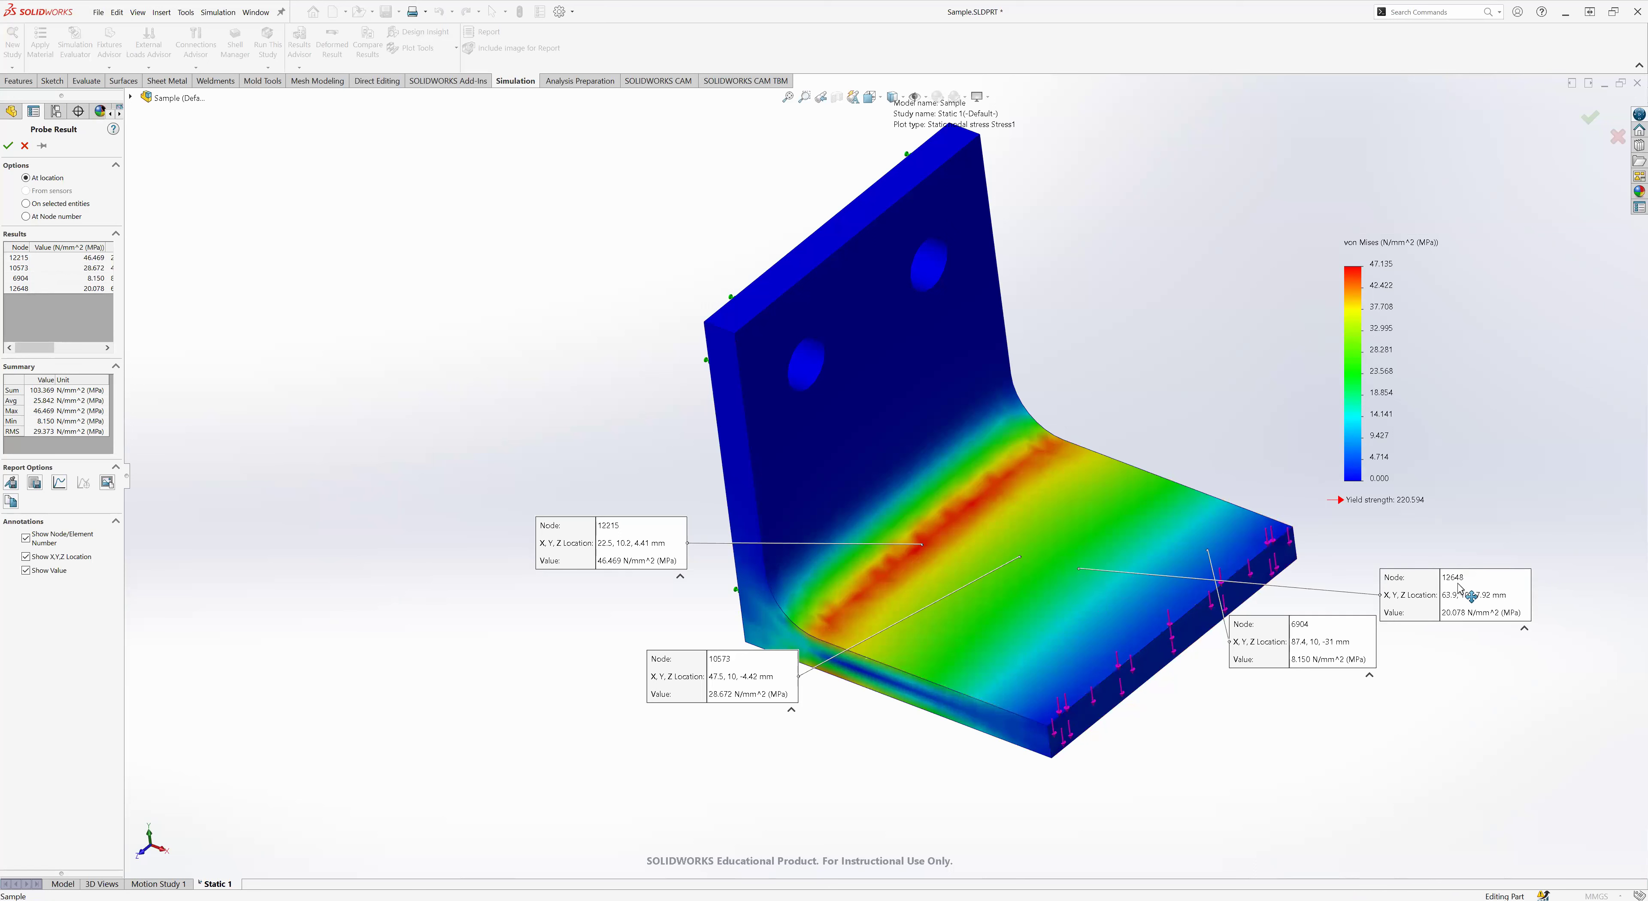
{"action": "left_click_drag", "start_coordinate": [1463, 613], "coordinate": [1013, 711]}
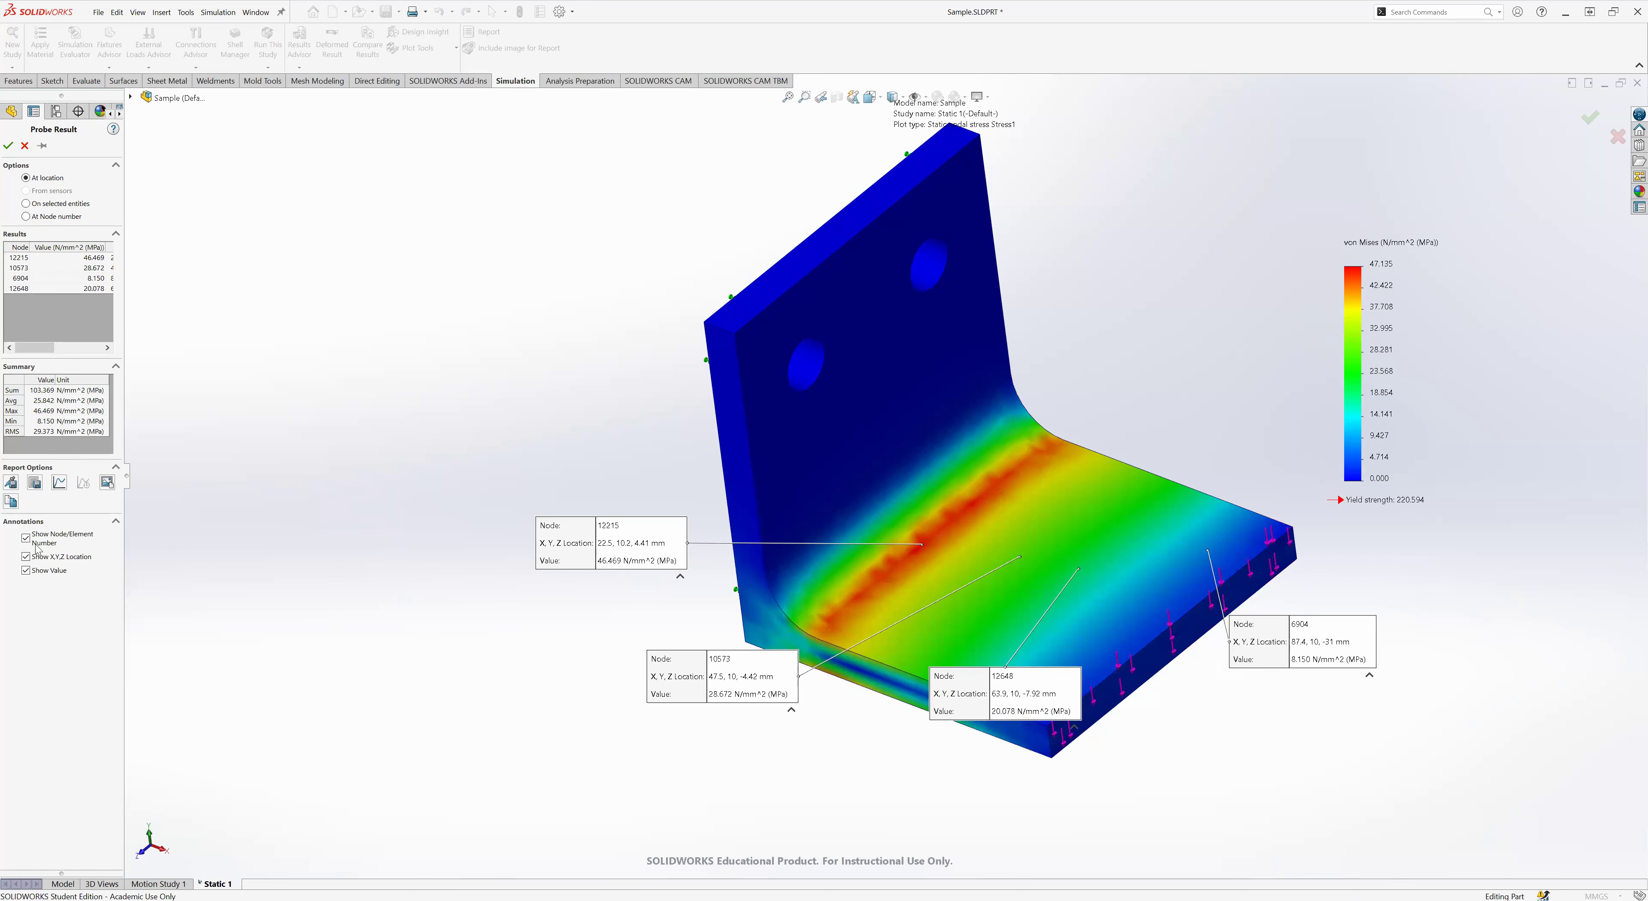
- Plot the probed von Mises stresses as a graph over the nodes, examine it, and close the graph
{"action": "left_click", "coordinate": [59, 483]}
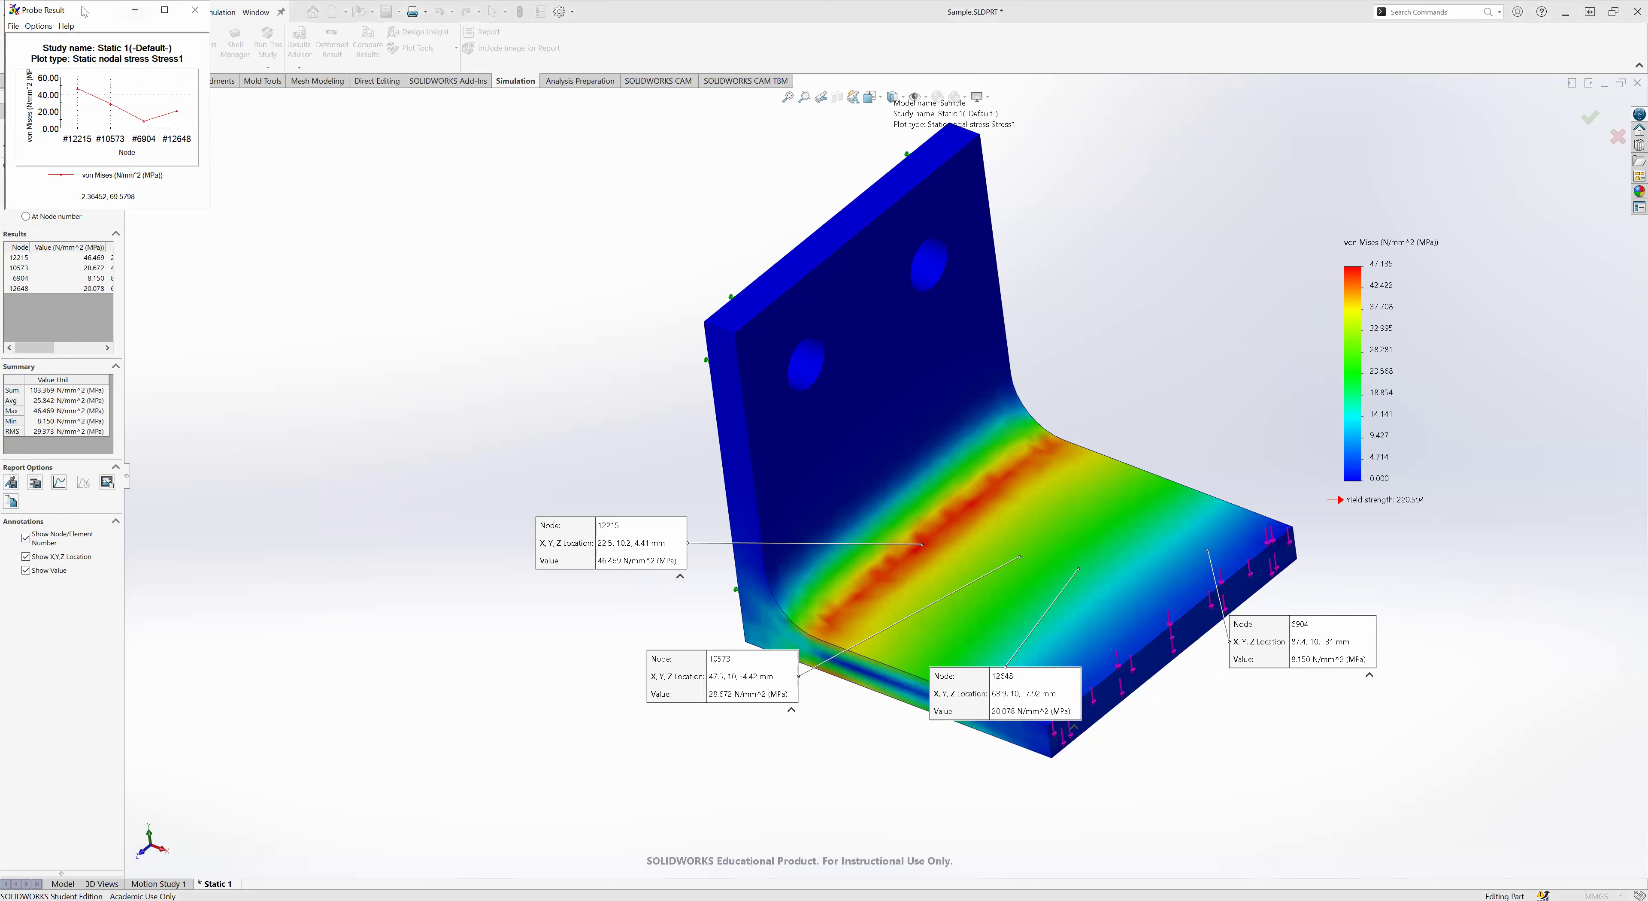
{"action": "left_click_drag", "start_coordinate": [433, 338], "coordinate": [433, 177]}
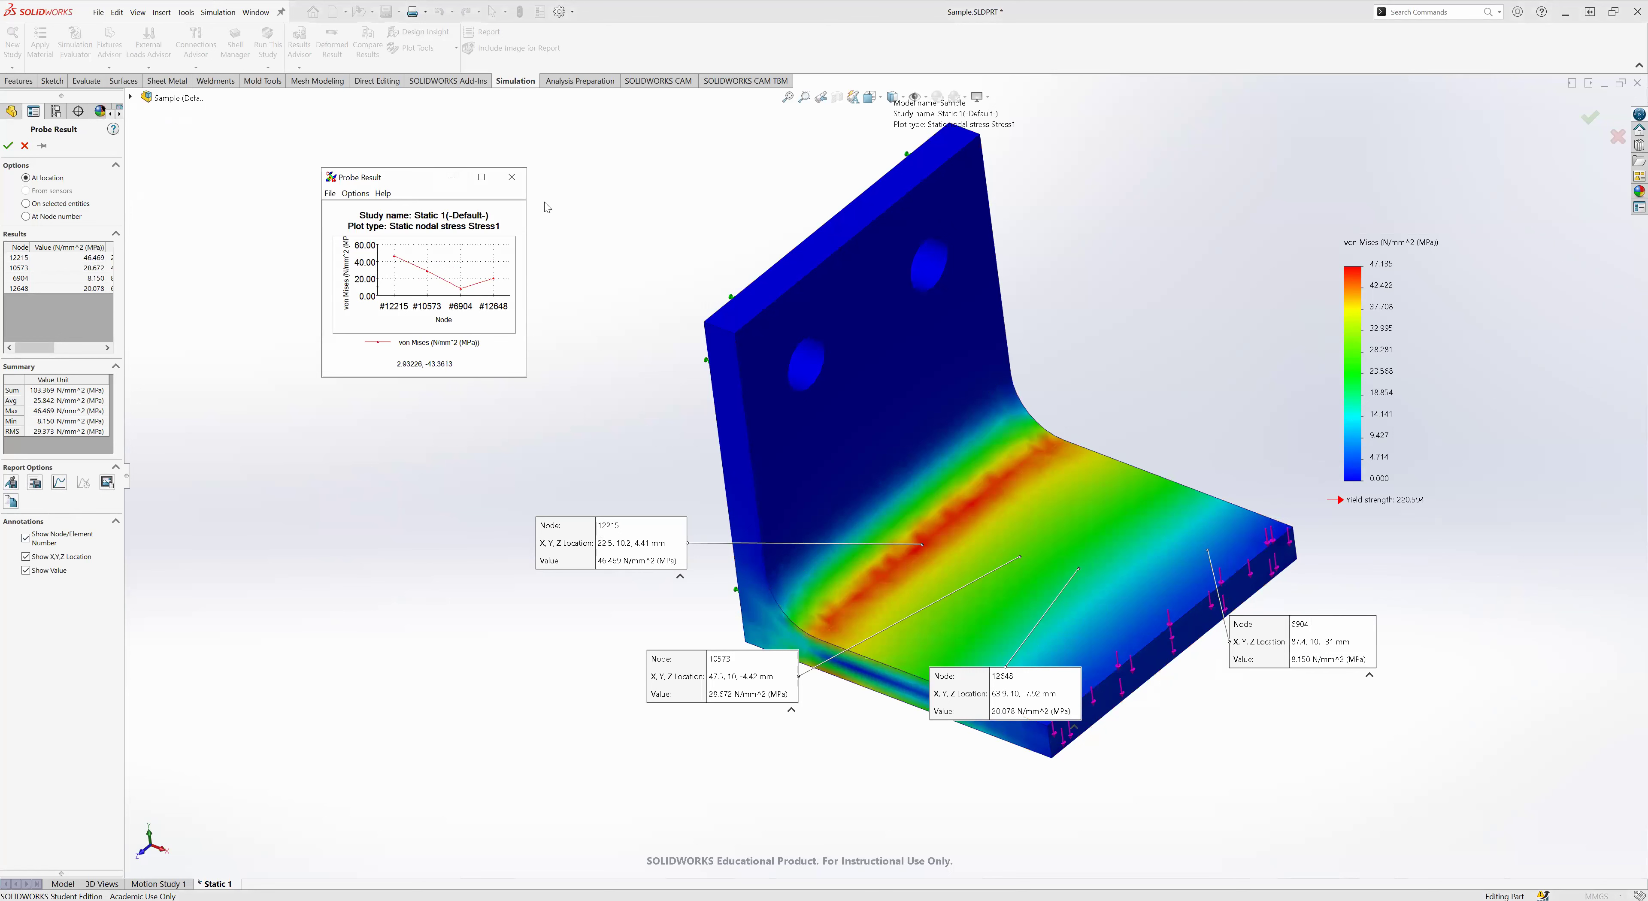
{"action": "left_click", "coordinate": [523, 185]}
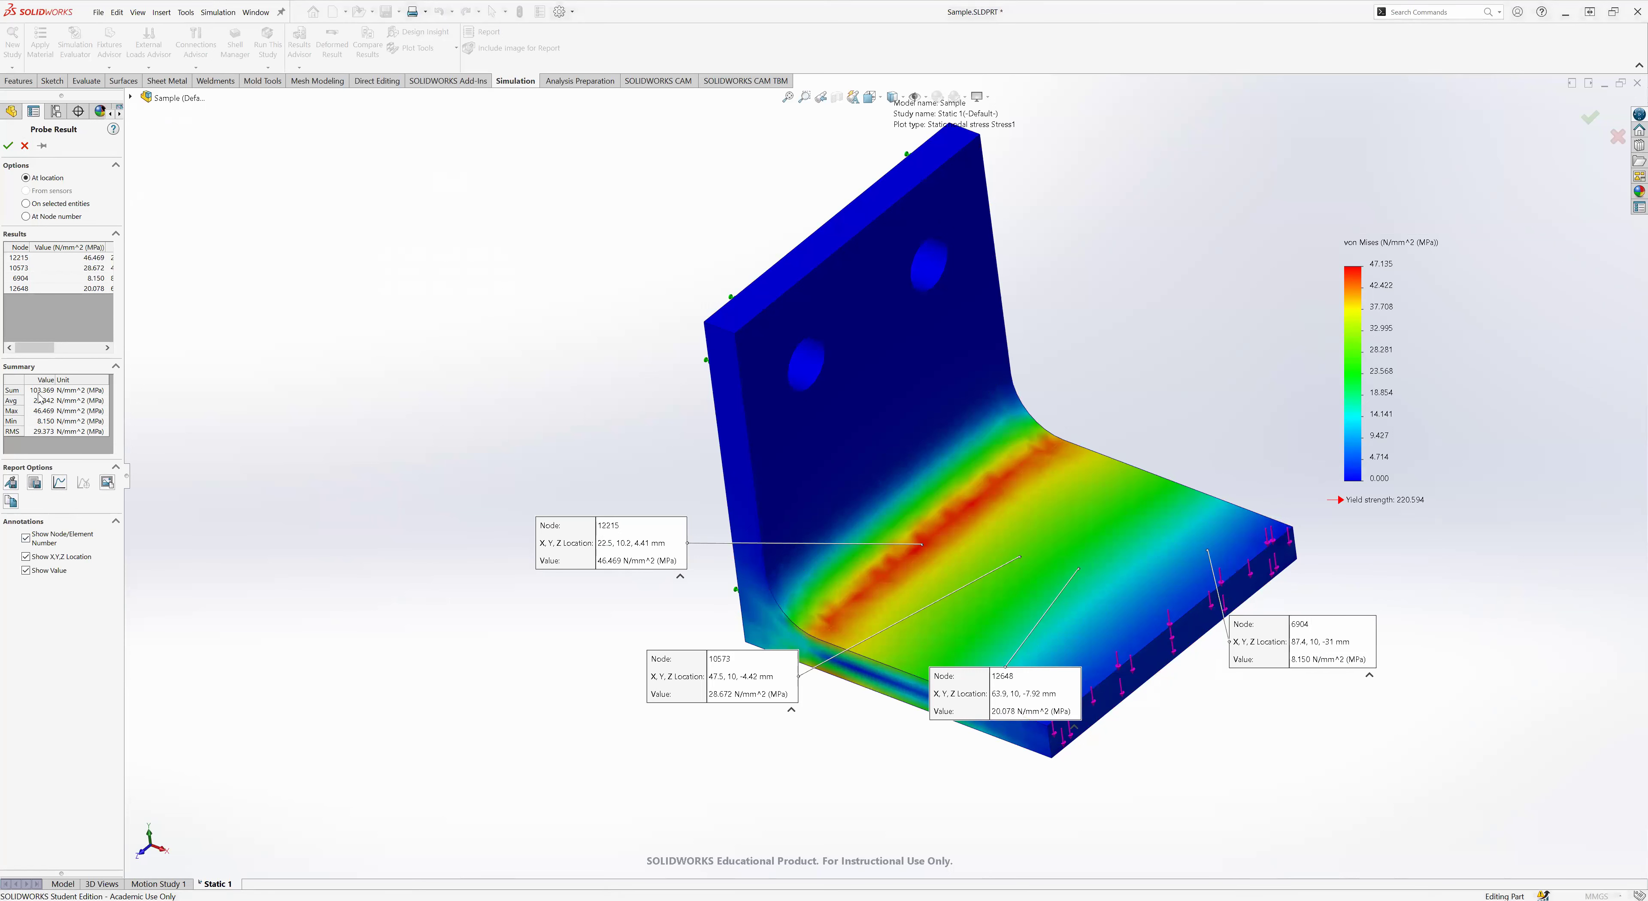
- Clear the previous probe results, probe three points from the flange's loaded edge inward, and move the overlapping callouts aside
{"action": "right_click", "coordinate": [73, 272]}
{"action": "left_click", "coordinate": [125, 282]}
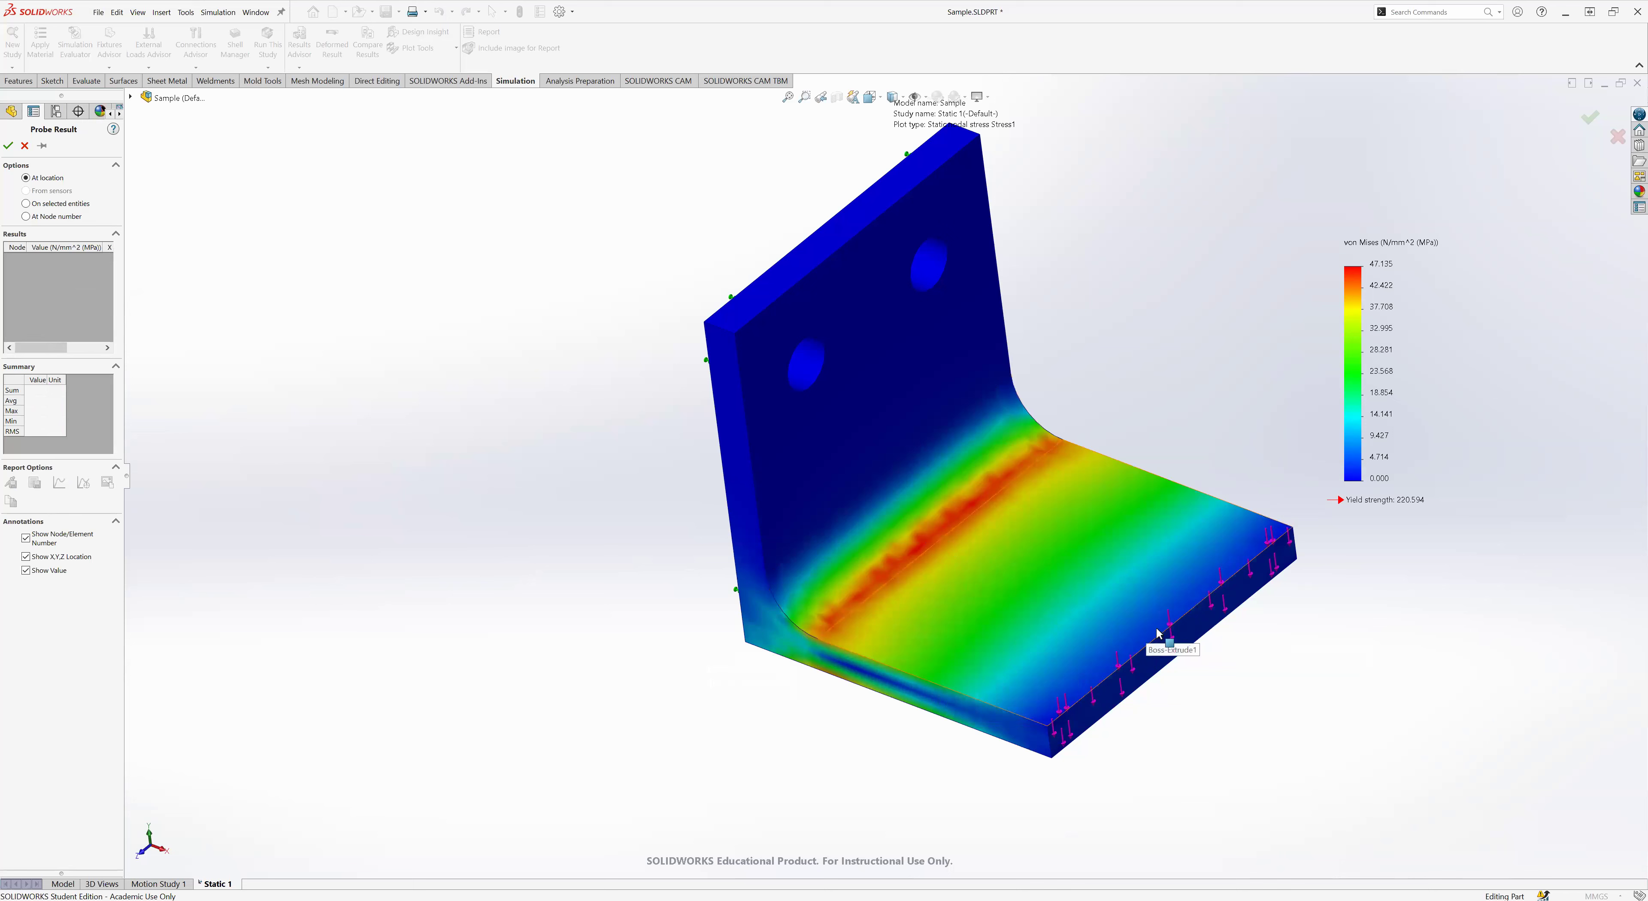
{"action": "left_click", "coordinate": [1139, 624]}
{"action": "left_click", "coordinate": [1099, 615]}
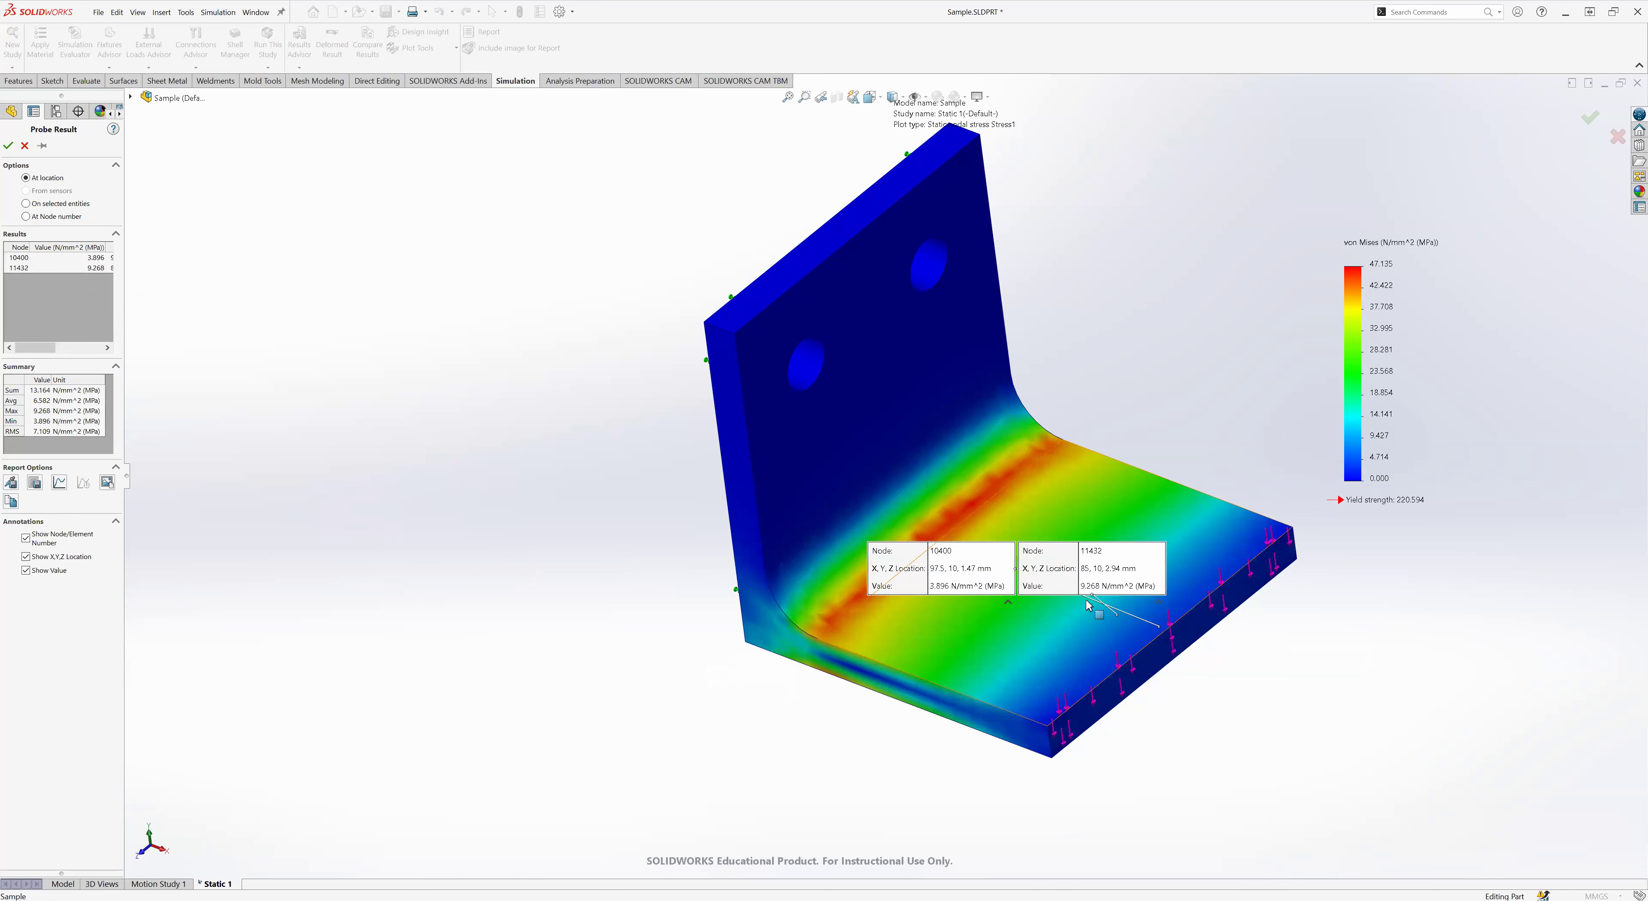
{"action": "left_click", "coordinate": [1061, 602]}
{"action": "left_click_drag", "start_coordinate": [1049, 581], "coordinate": [1186, 433]}
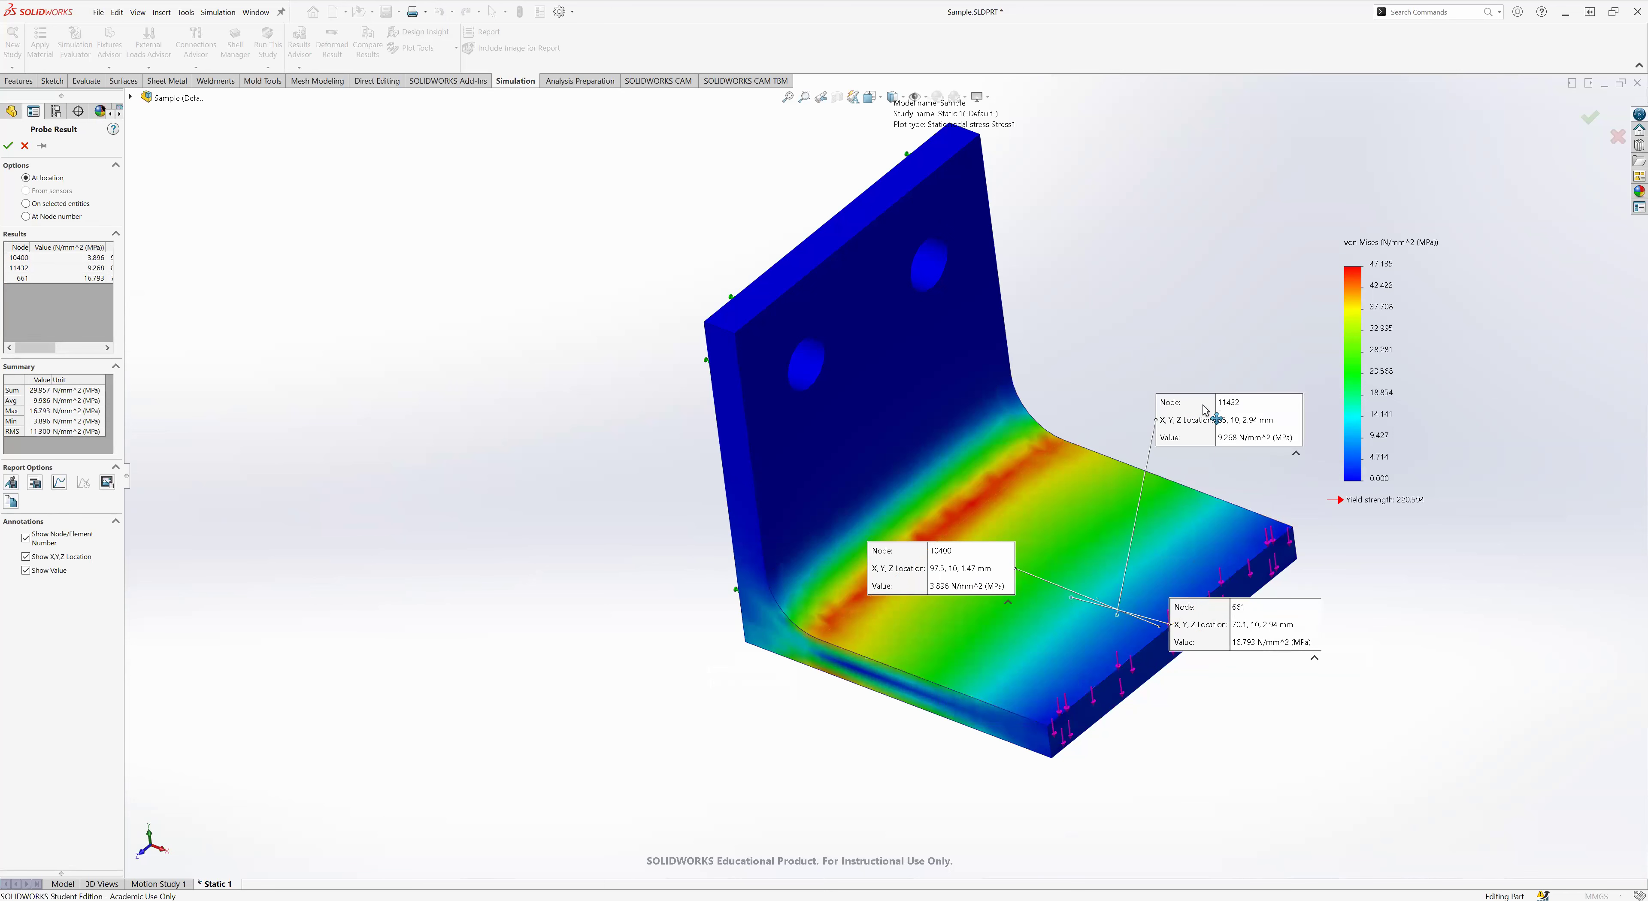
{"action": "left_click_drag", "start_coordinate": [919, 591], "coordinate": [1210, 863]}
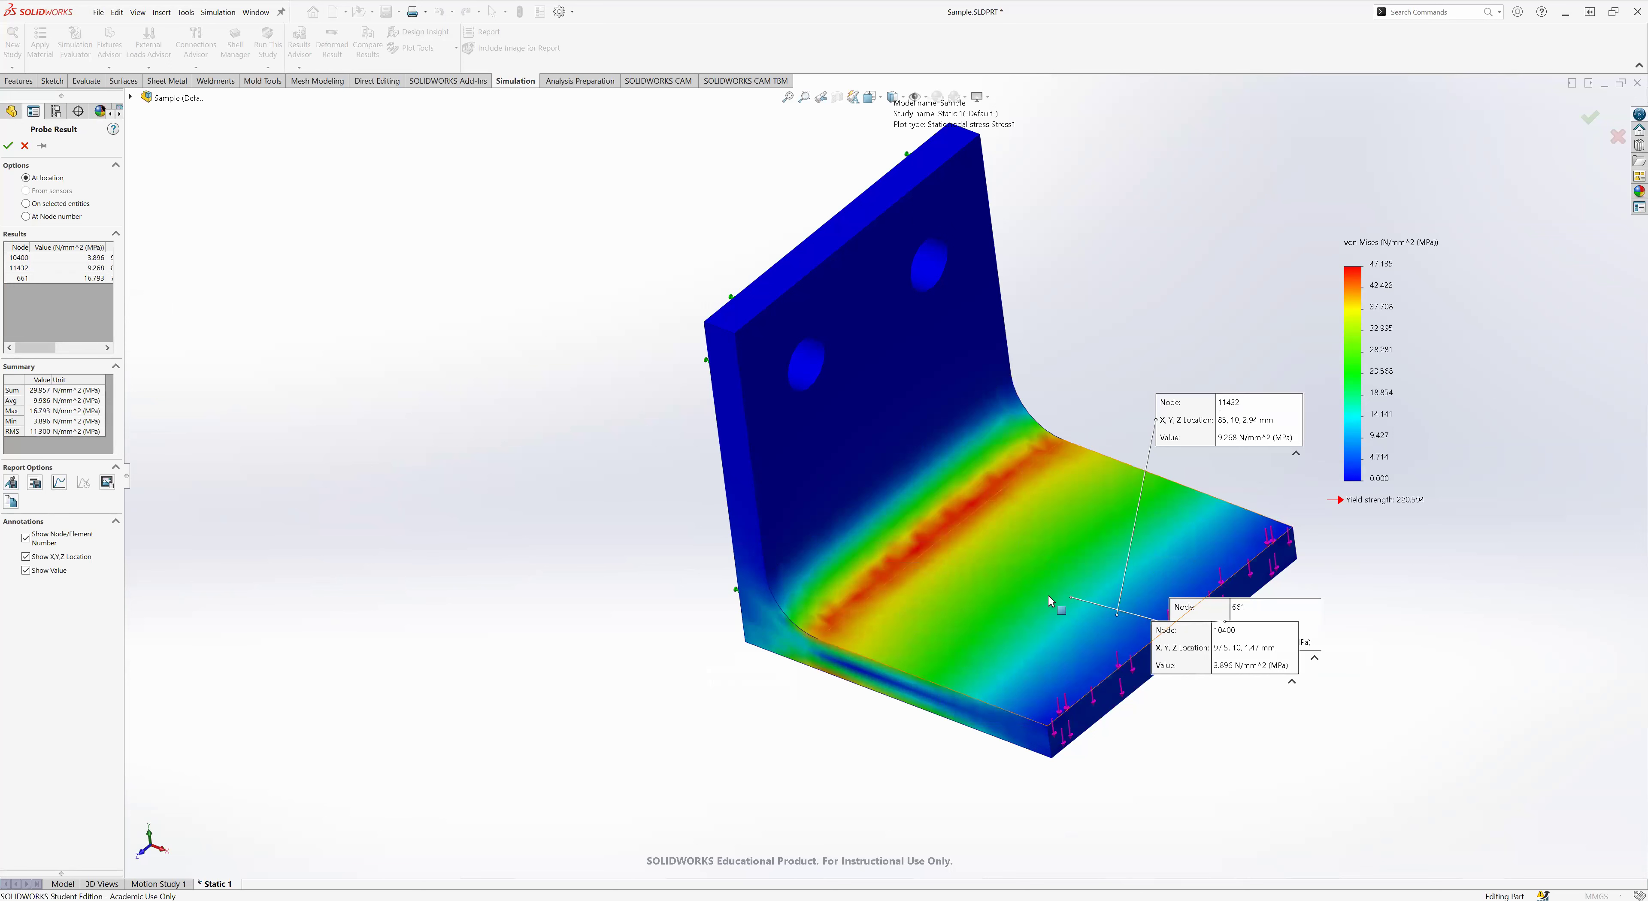
- Probe four more points along the flange toward the red band at the inner bend, moving callouts off the path
{"action": "left_click", "coordinate": [1041, 584]}
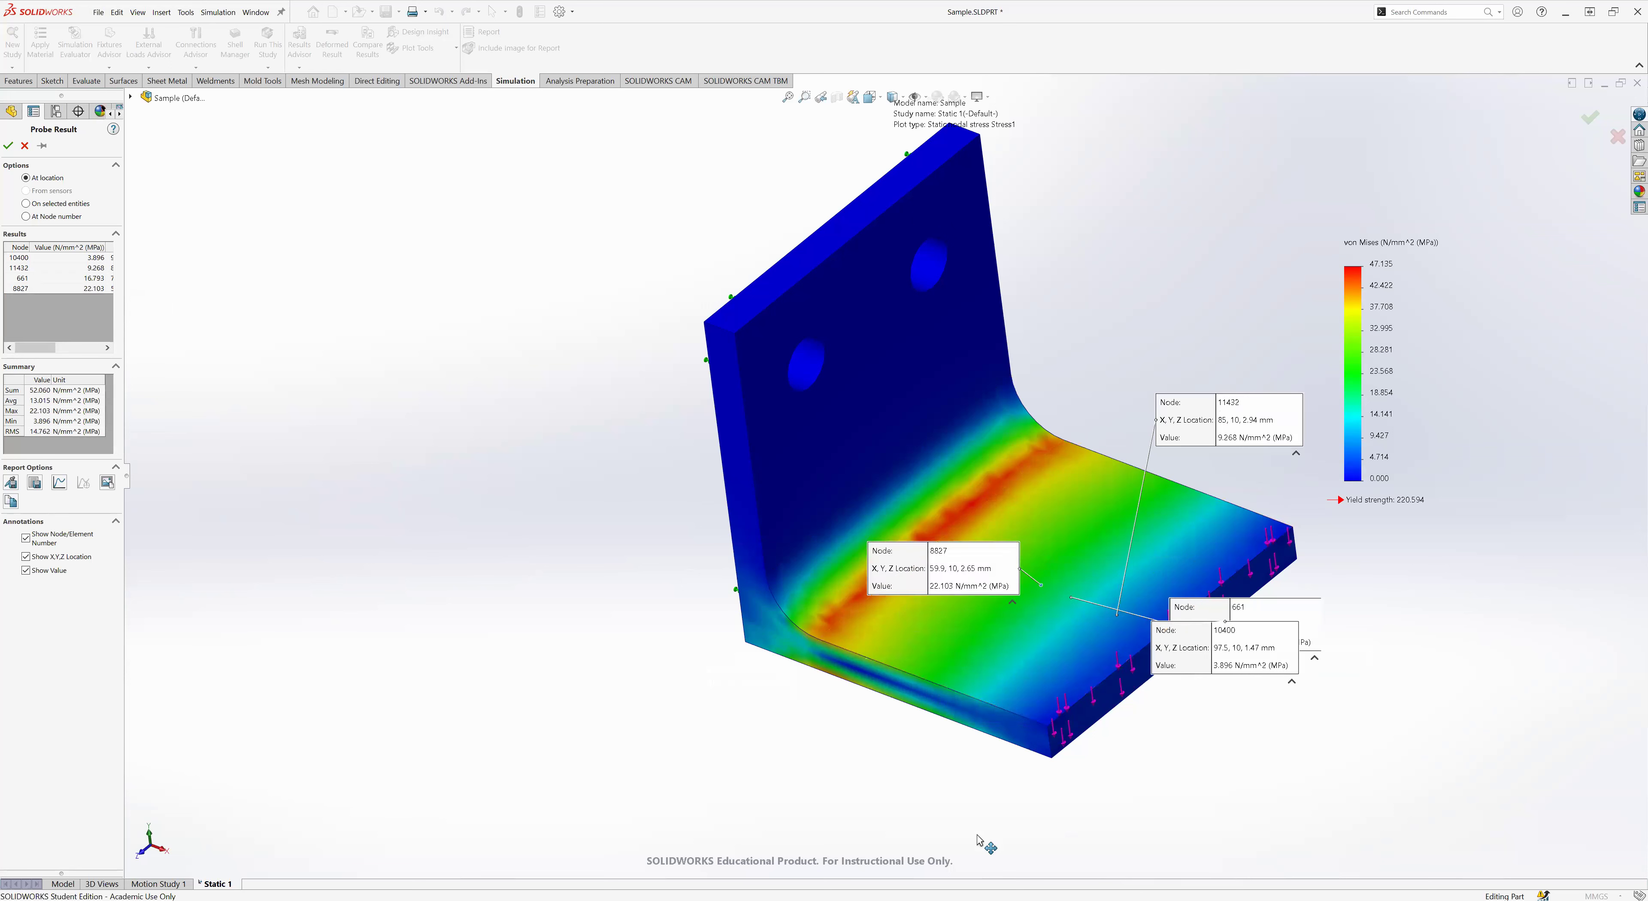
{"action": "left_click_drag", "start_coordinate": [1003, 573], "coordinate": [1011, 646]}
{"action": "left_click", "coordinate": [1014, 567]}
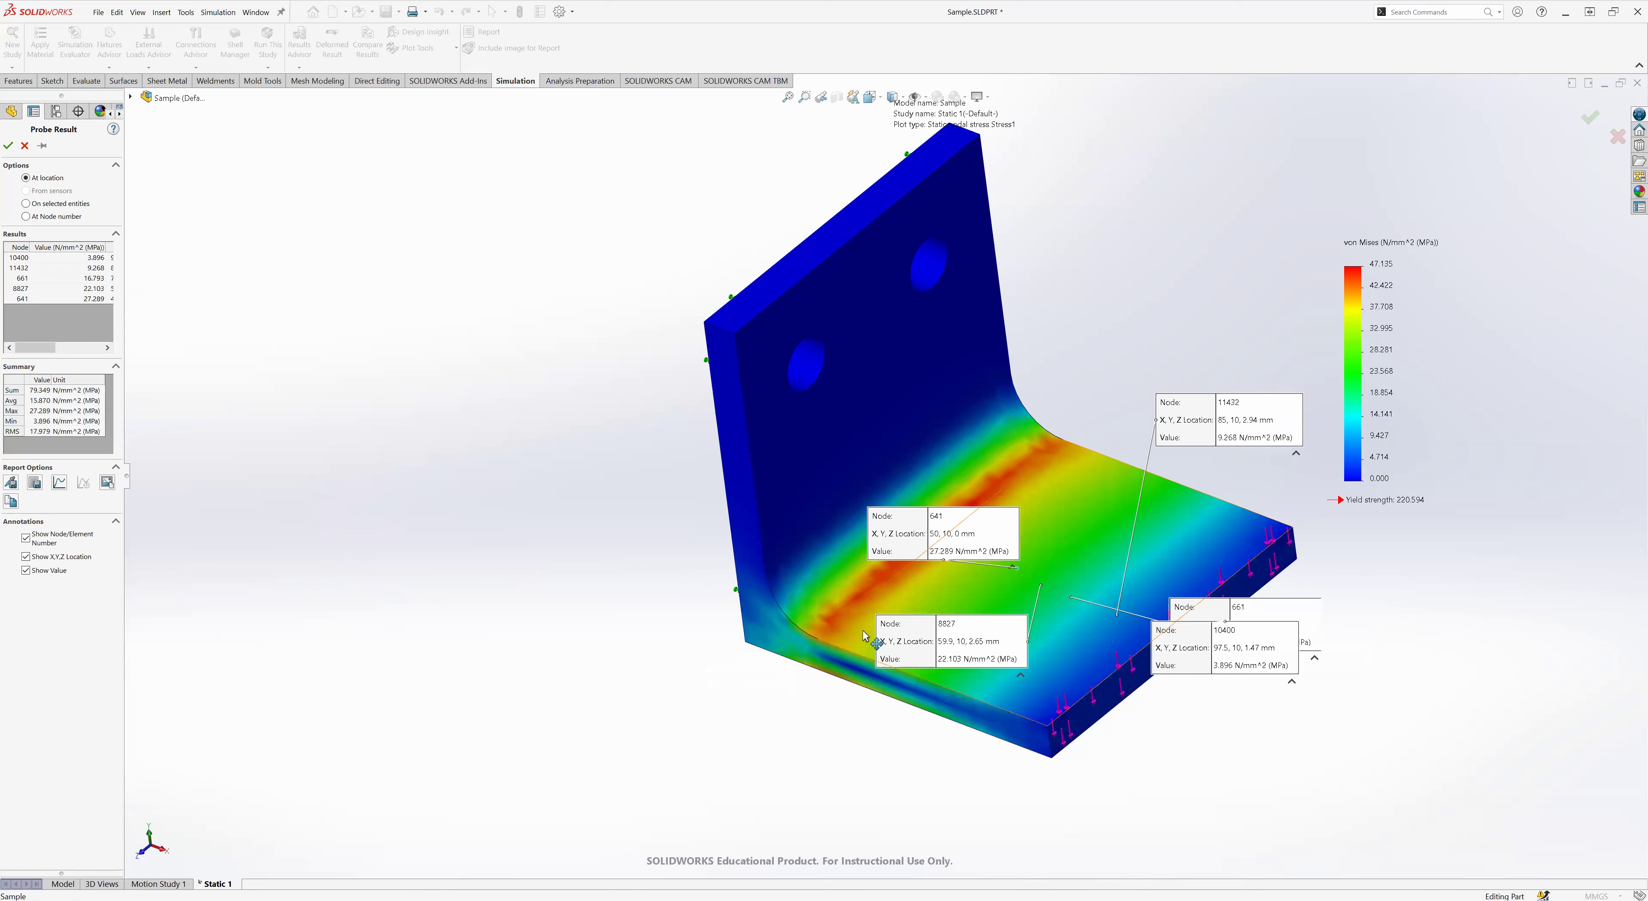
{"action": "left_click", "coordinate": [986, 557]}
{"action": "left_click_drag", "start_coordinate": [926, 525], "coordinate": [909, 700]}
{"action": "left_click", "coordinate": [945, 527]}
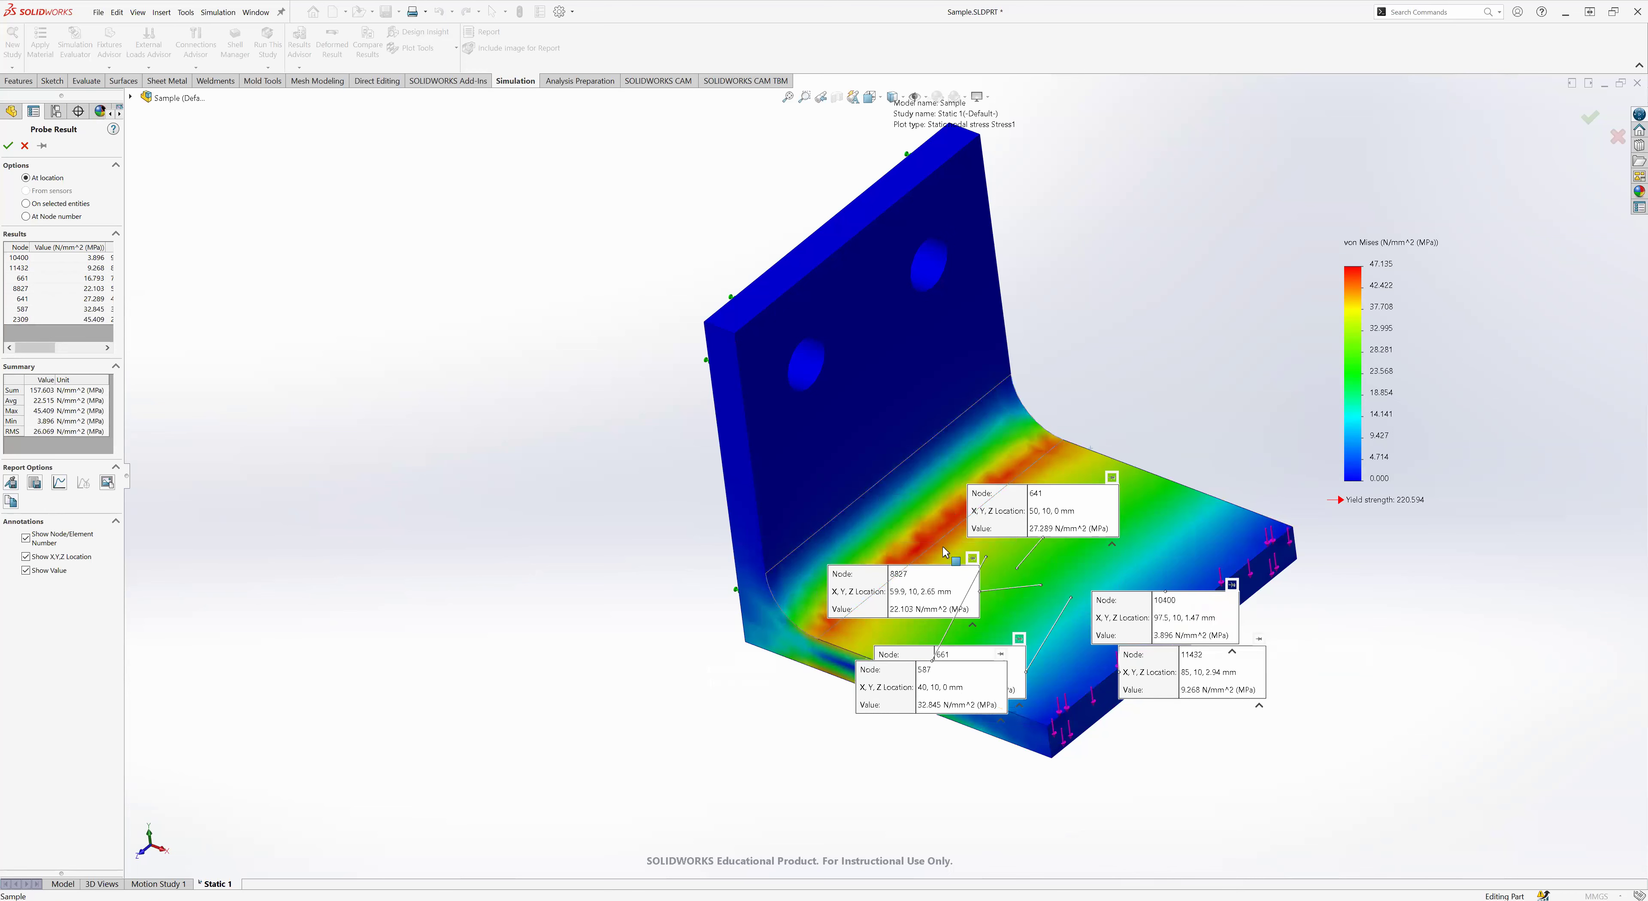
- Plot the newly probed von Mises stresses as a graph and look over the graph's file and property commands
{"action": "left_click", "coordinate": [60, 486]}
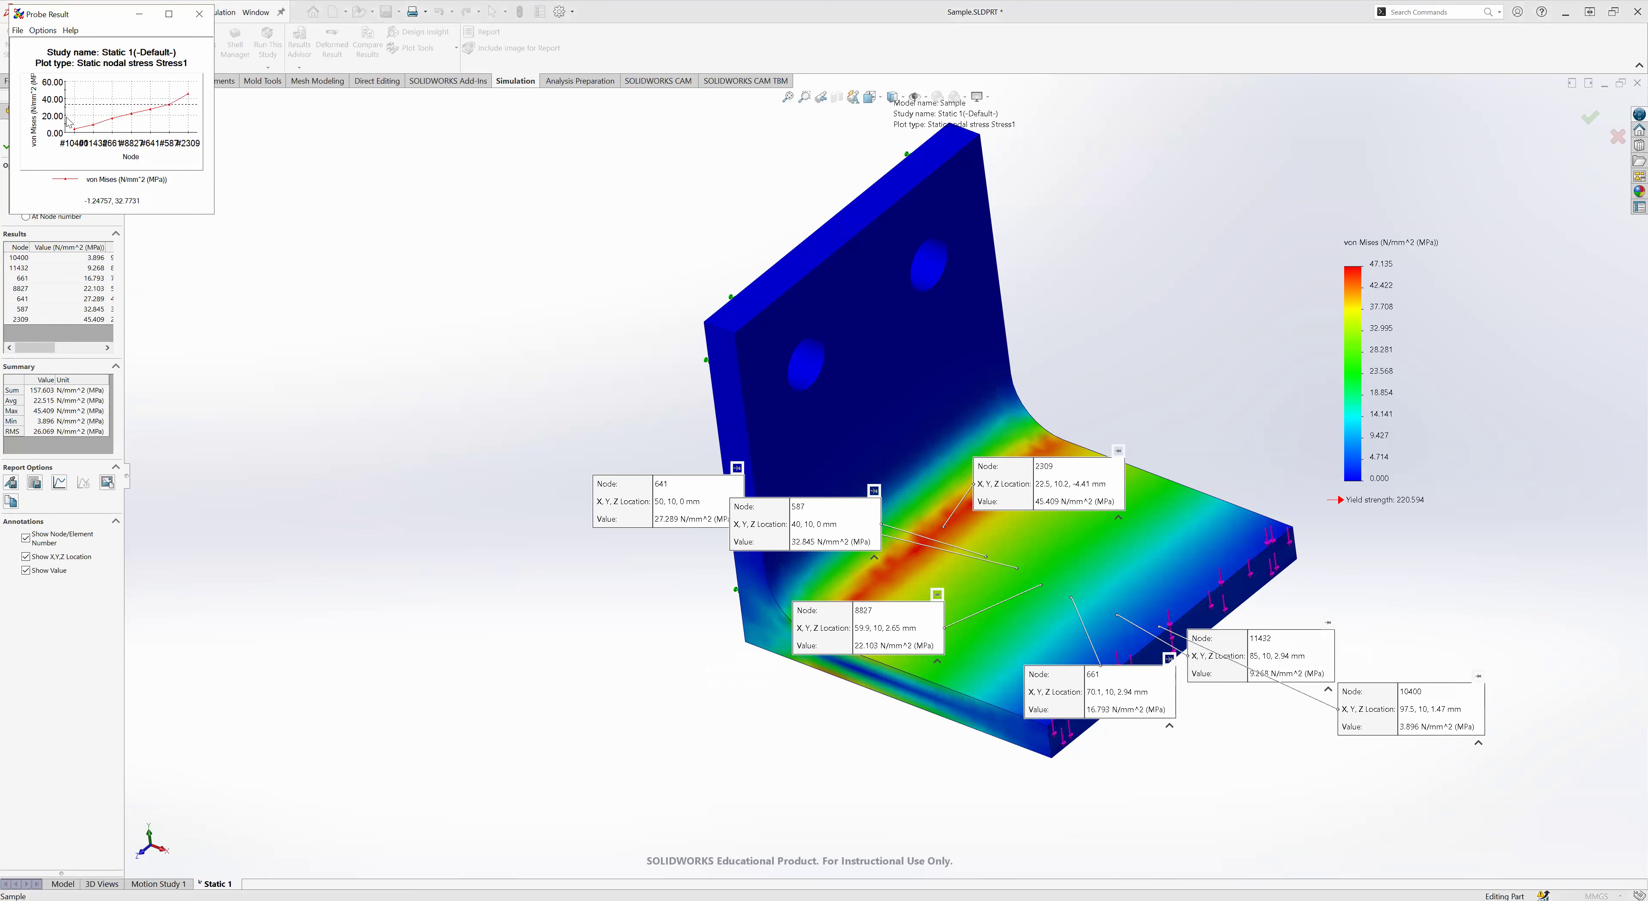
{"action": "left_click", "coordinate": [21, 30]}
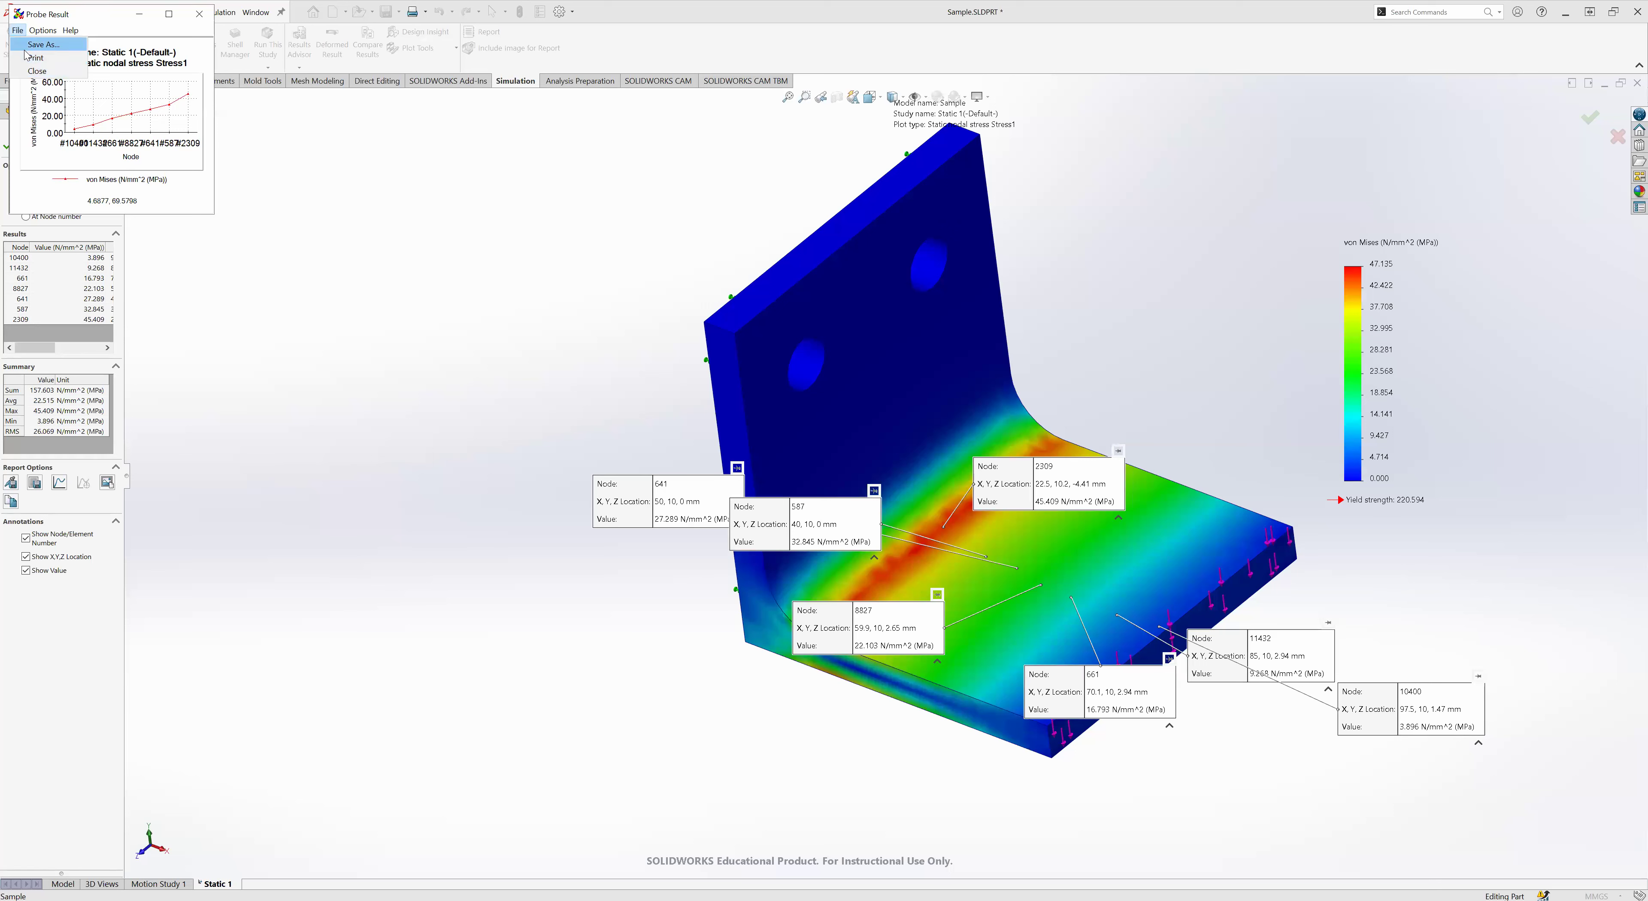
{"action": "mouse_move", "coordinate": [42, 31]}
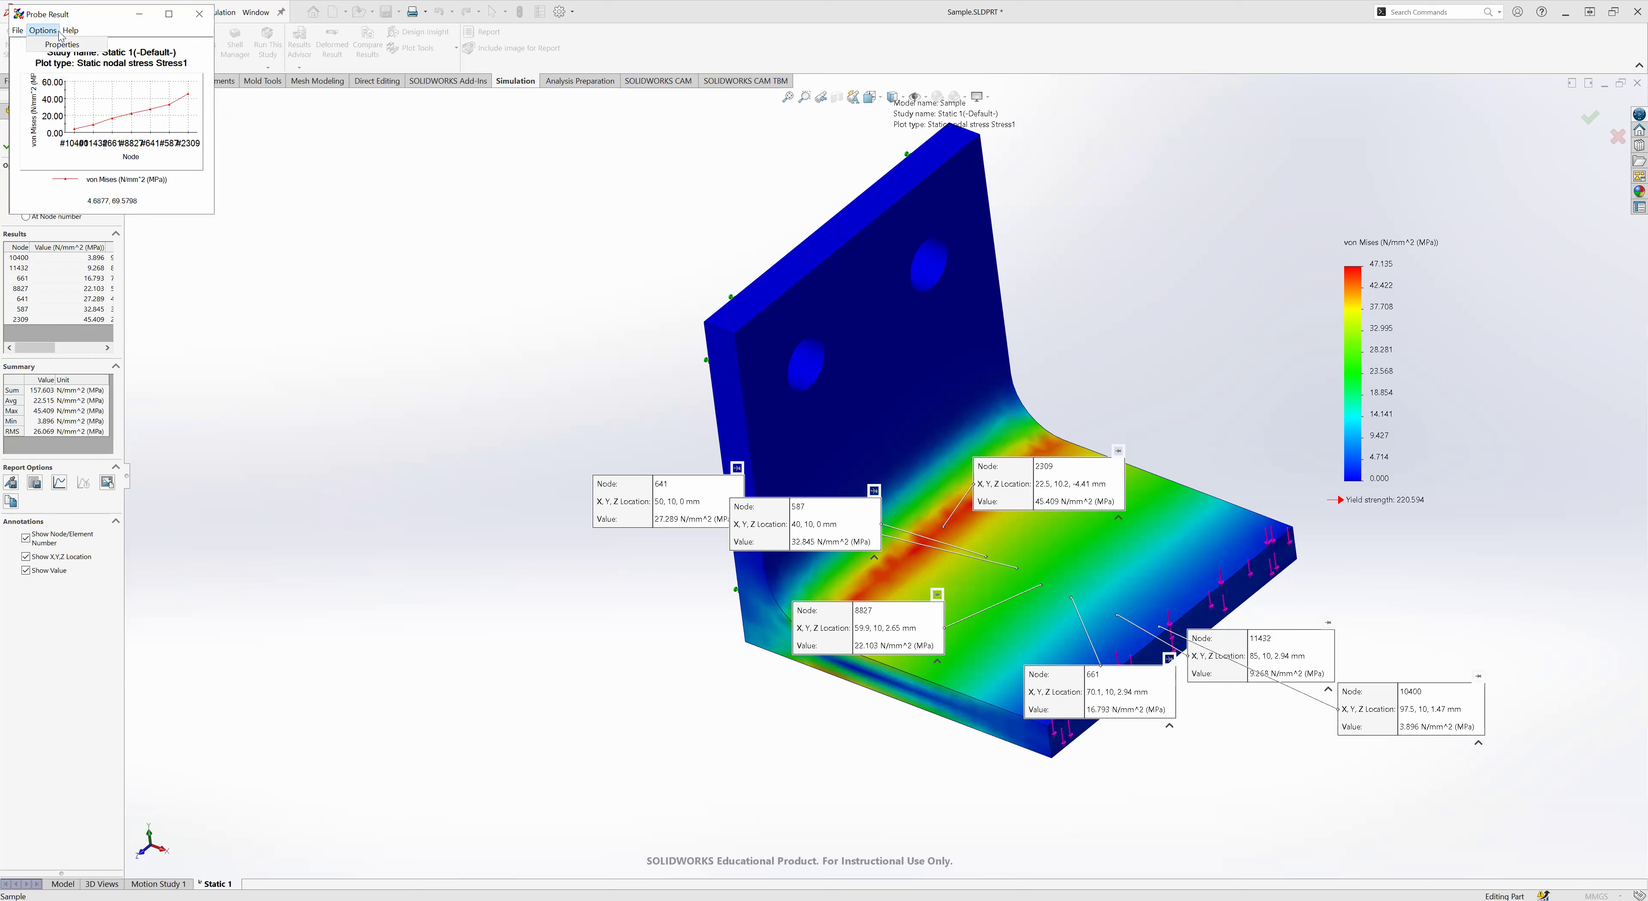
- Check the file types for saving the probe results, keep Excel File (*.csv), cancel the save, and close the probe
{"action": "left_click", "coordinate": [34, 482]}
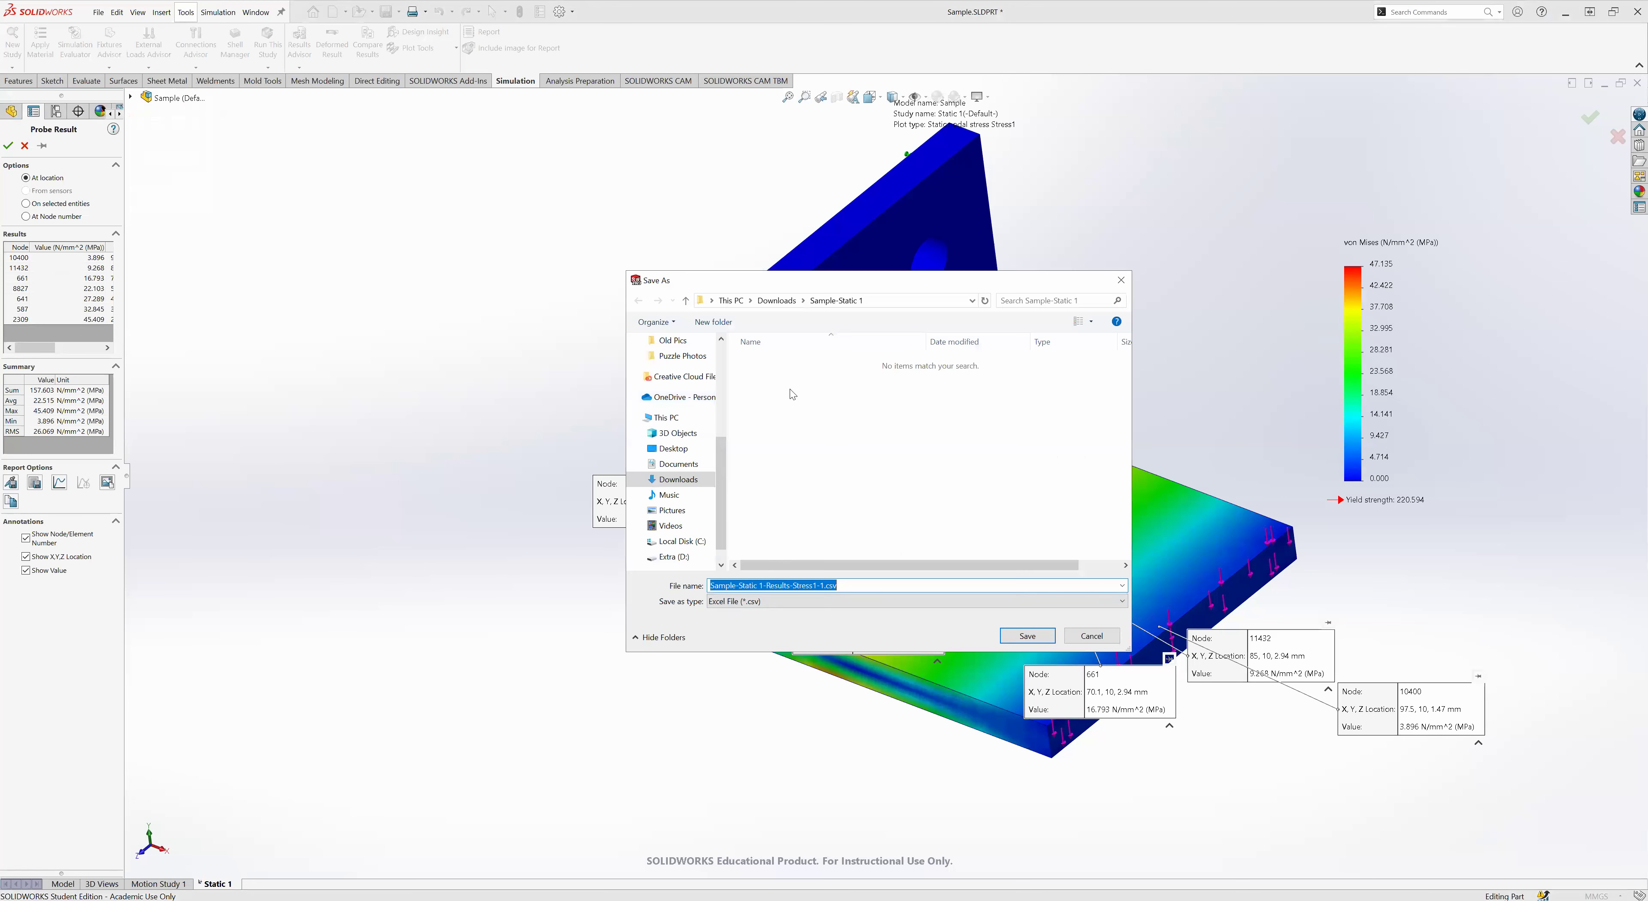
{"action": "left_click", "coordinate": [744, 602]}
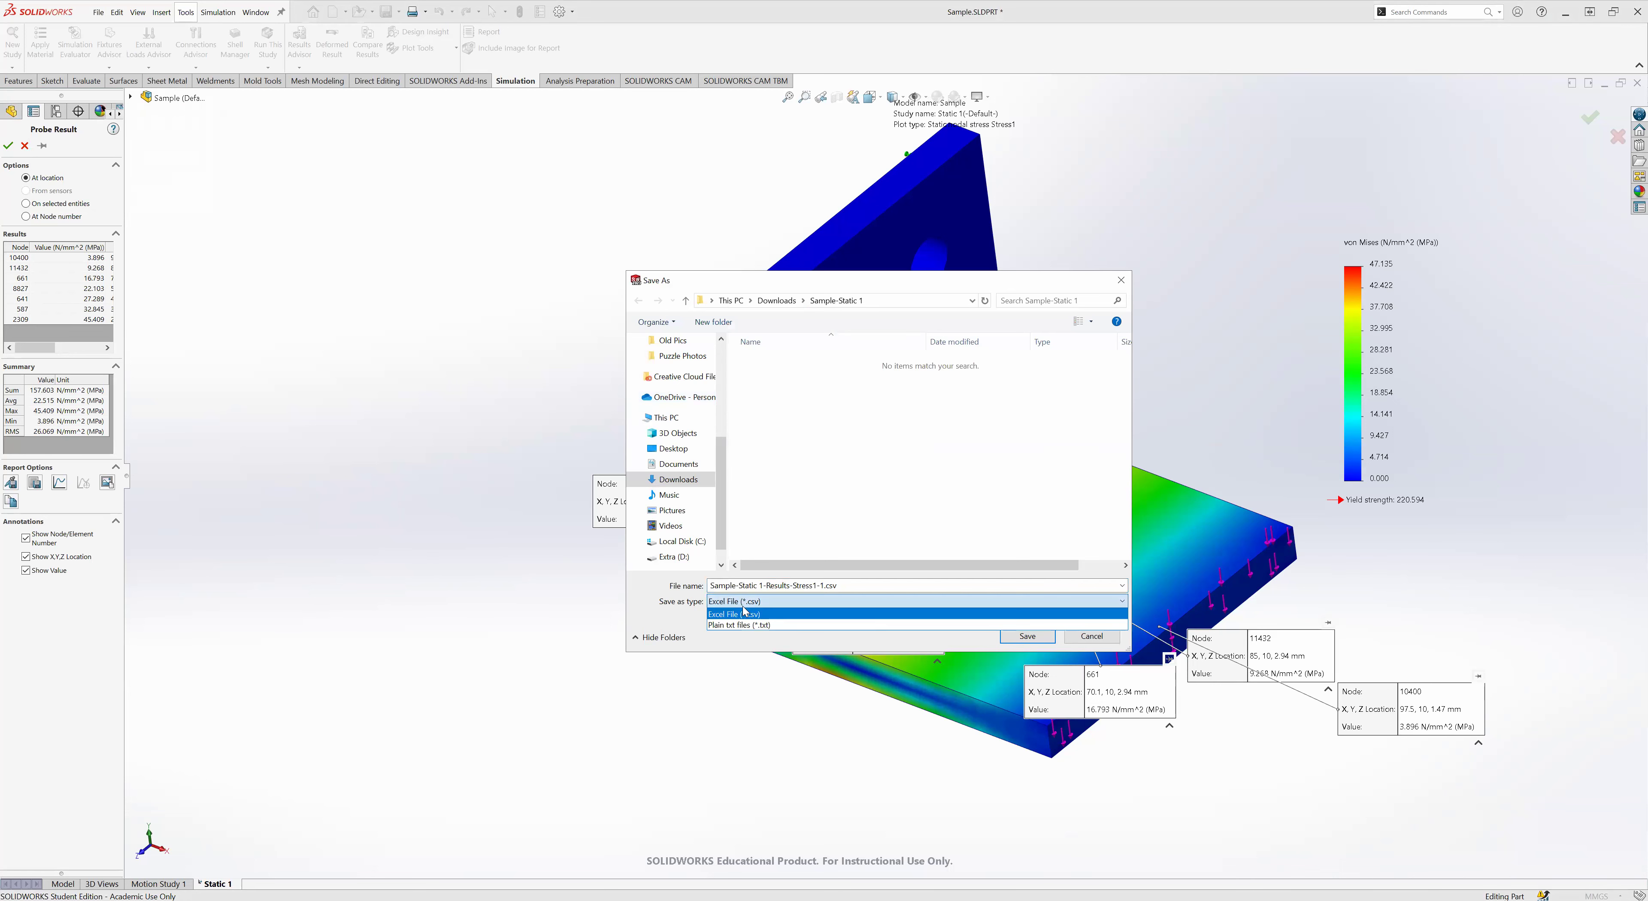
{"action": "left_click", "coordinate": [744, 612]}
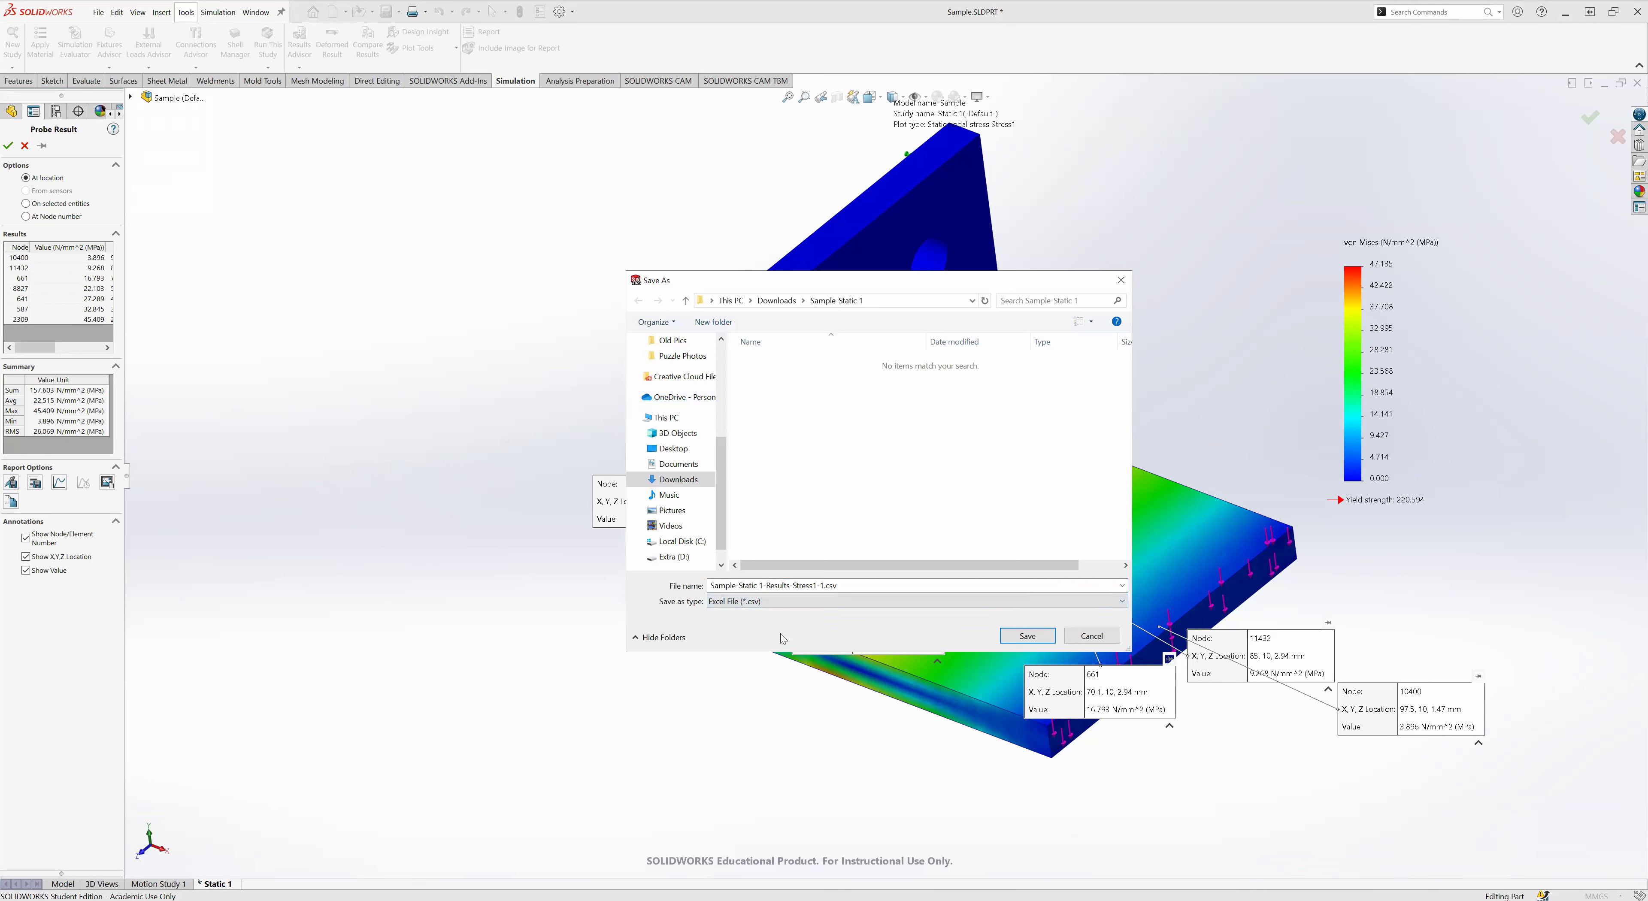
{"action": "left_click", "coordinate": [1080, 640]}
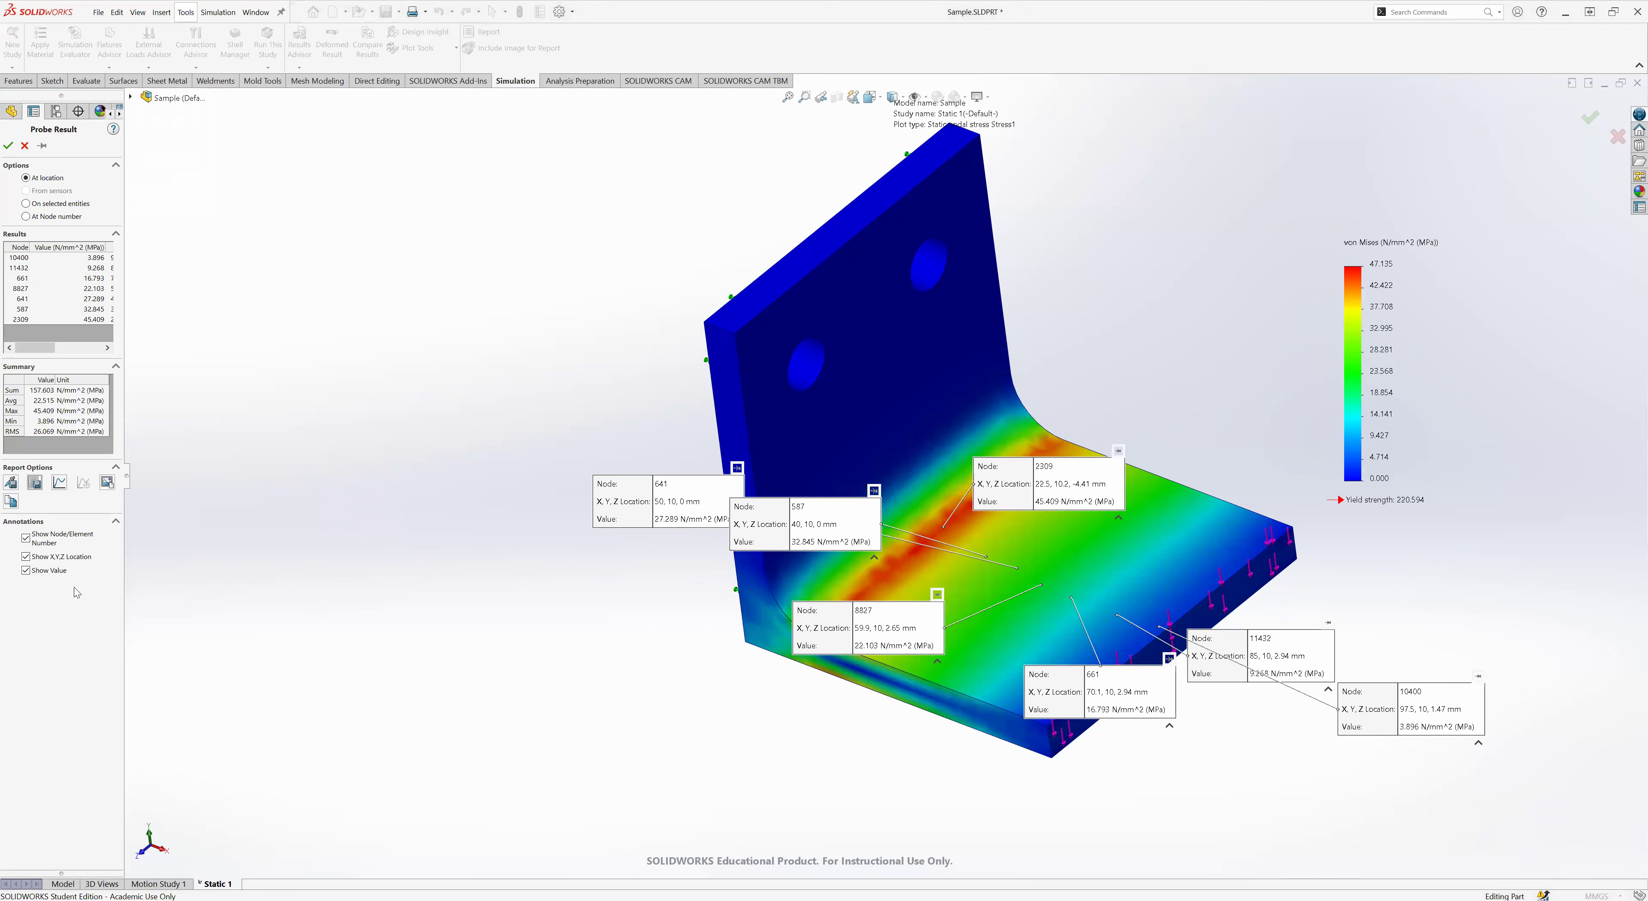
{"action": "left_click", "coordinate": [24, 146]}
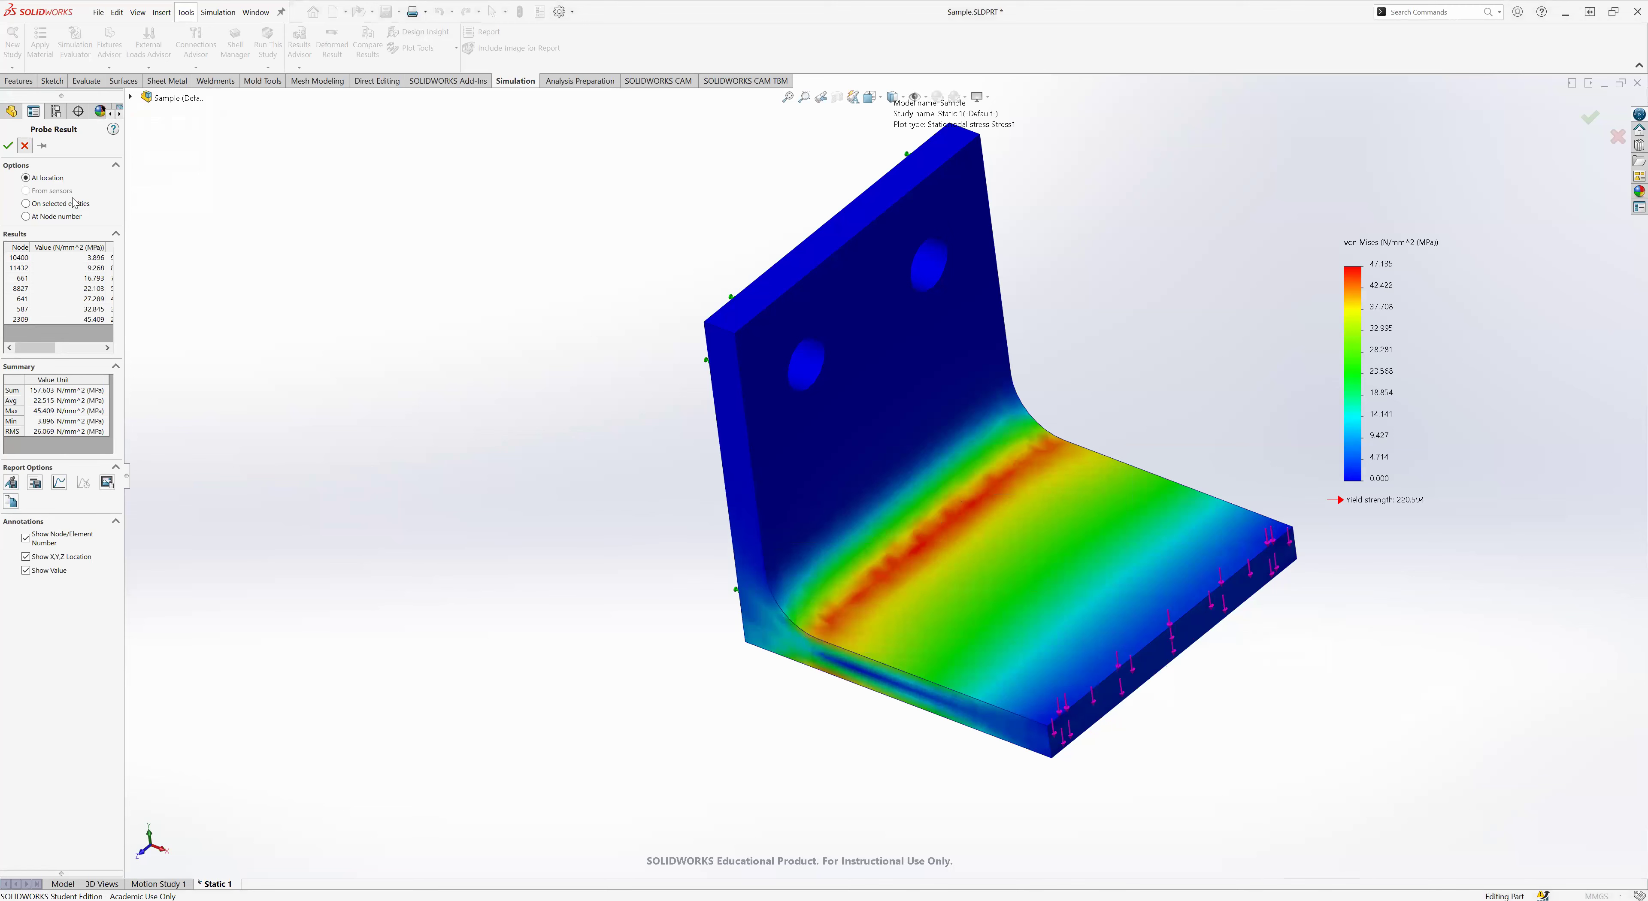
- Hide the von Mises stress plot and inspect the undeformed bracket with its fixture and load symbols
{"action": "mouse_move", "coordinate": [367, 435]}
{"action": "middle_mouse_down"}
{"action": "mouse_move", "coordinate": [408, 401]}
{"action": "mouse_move", "coordinate": [349, 420]}
{"action": "middle_mouse_up"}
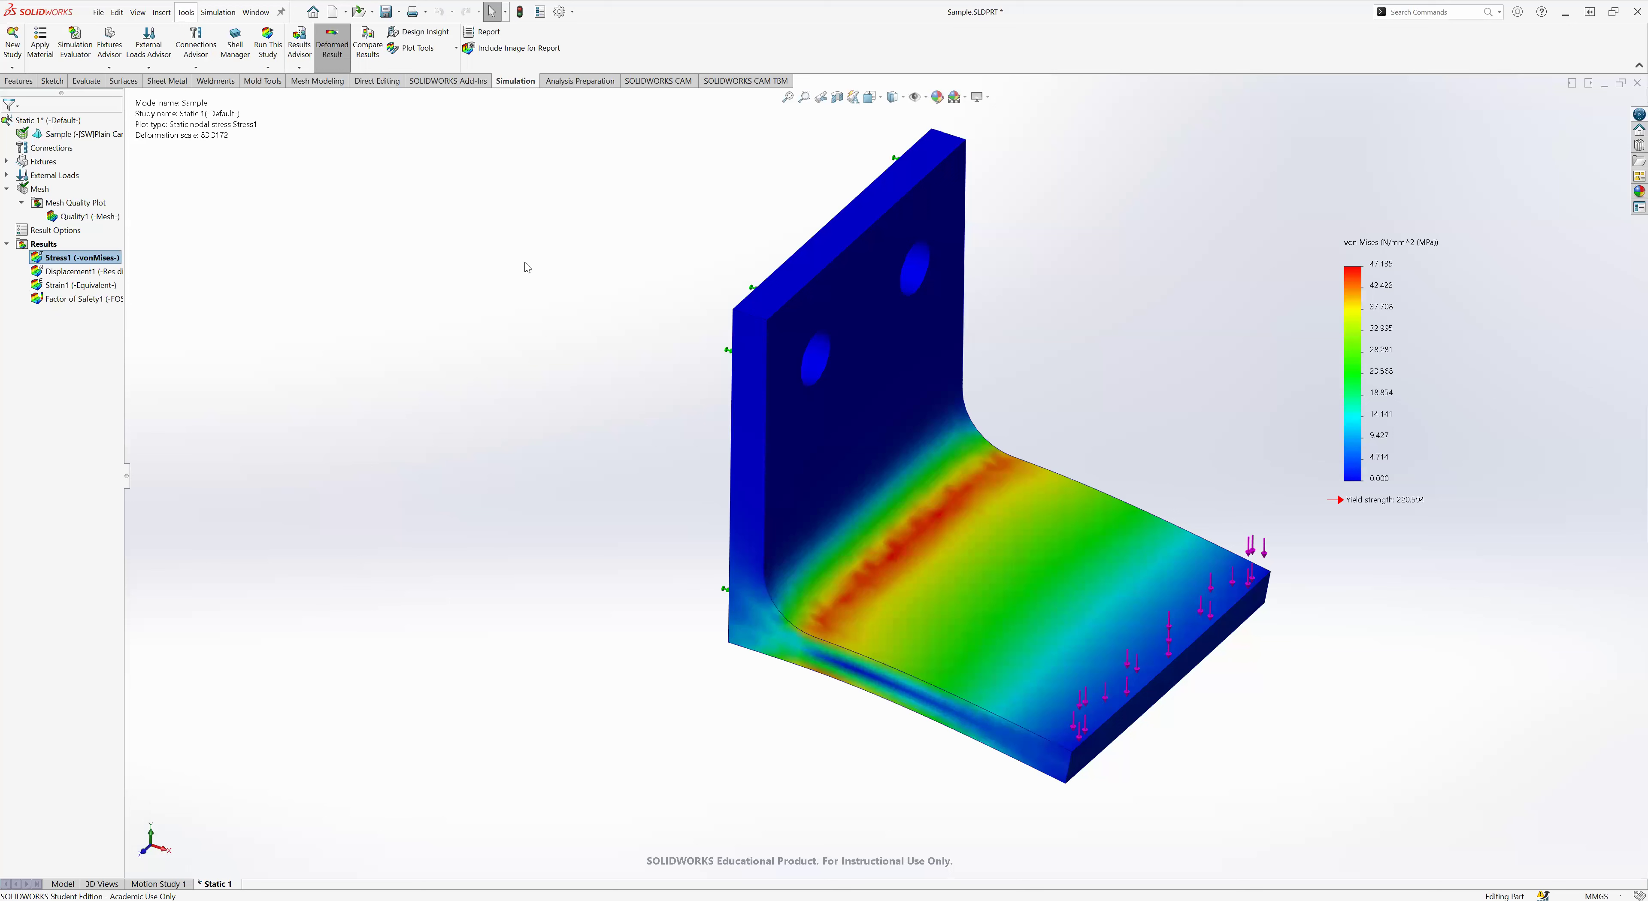
{"action": "scroll", "coordinate": [476, 334], "scroll_direction": "up", "scroll_amount": 1}
{"action": "middle_click_drag", "start_coordinate": [475, 334], "coordinate": [446, 300]}
{"action": "scroll", "coordinate": [446, 300], "scroll_direction": "up", "scroll_amount": 1}
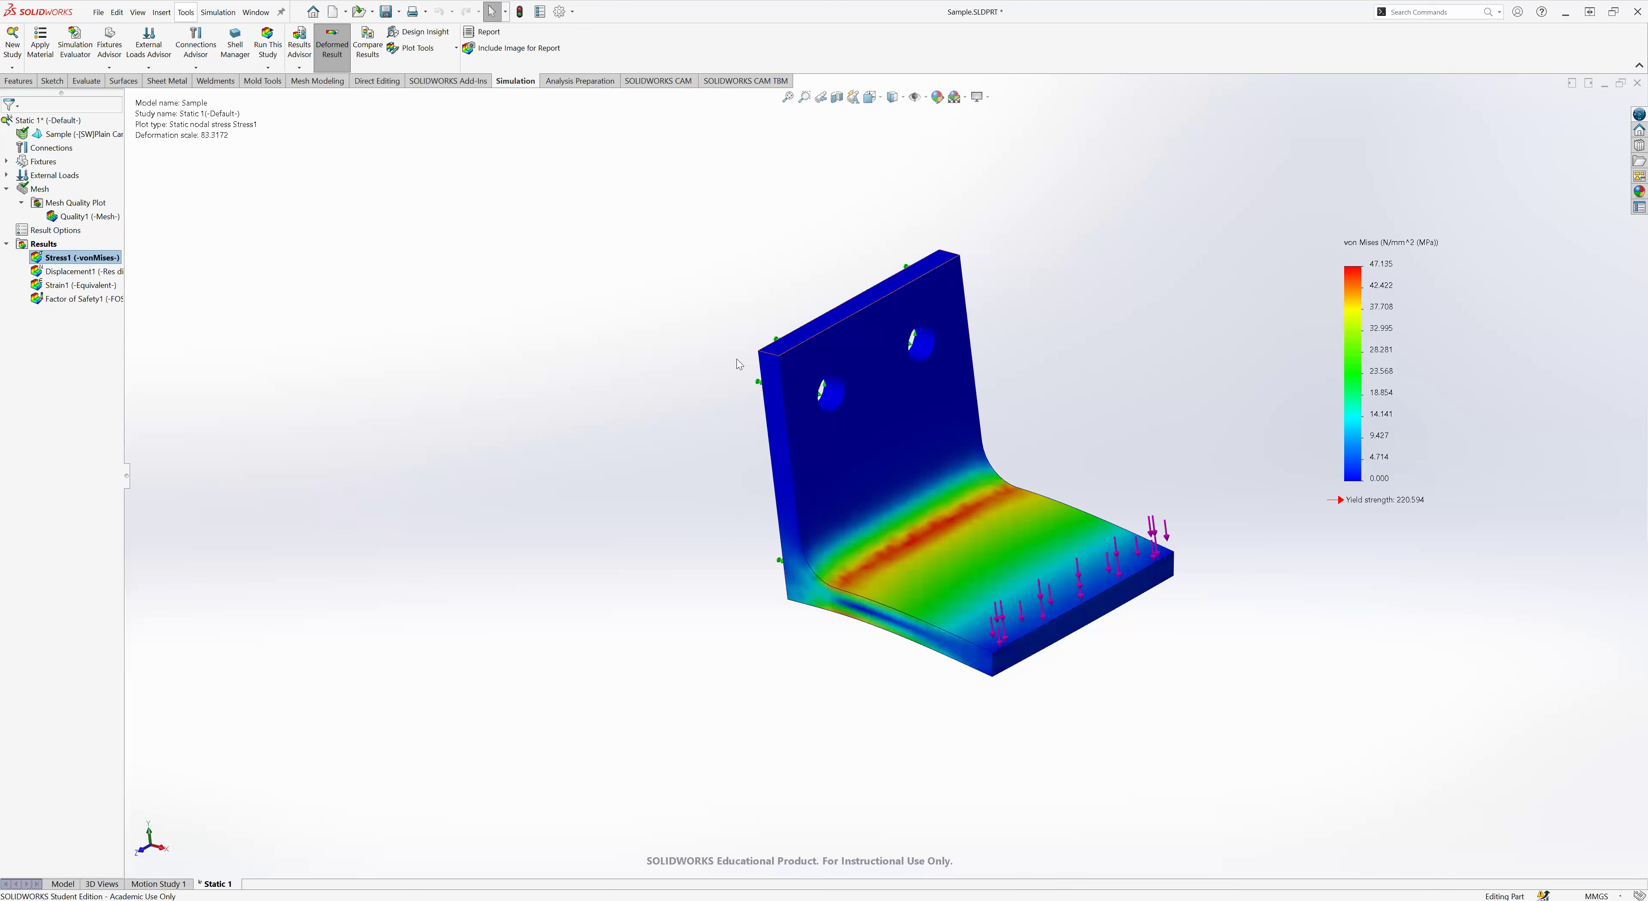
{"action": "right_click", "coordinate": [70, 257]}
{"action": "left_click", "coordinate": [89, 267]}
{"action": "middle_click_drag", "start_coordinate": [531, 464], "coordinate": [526, 455]}
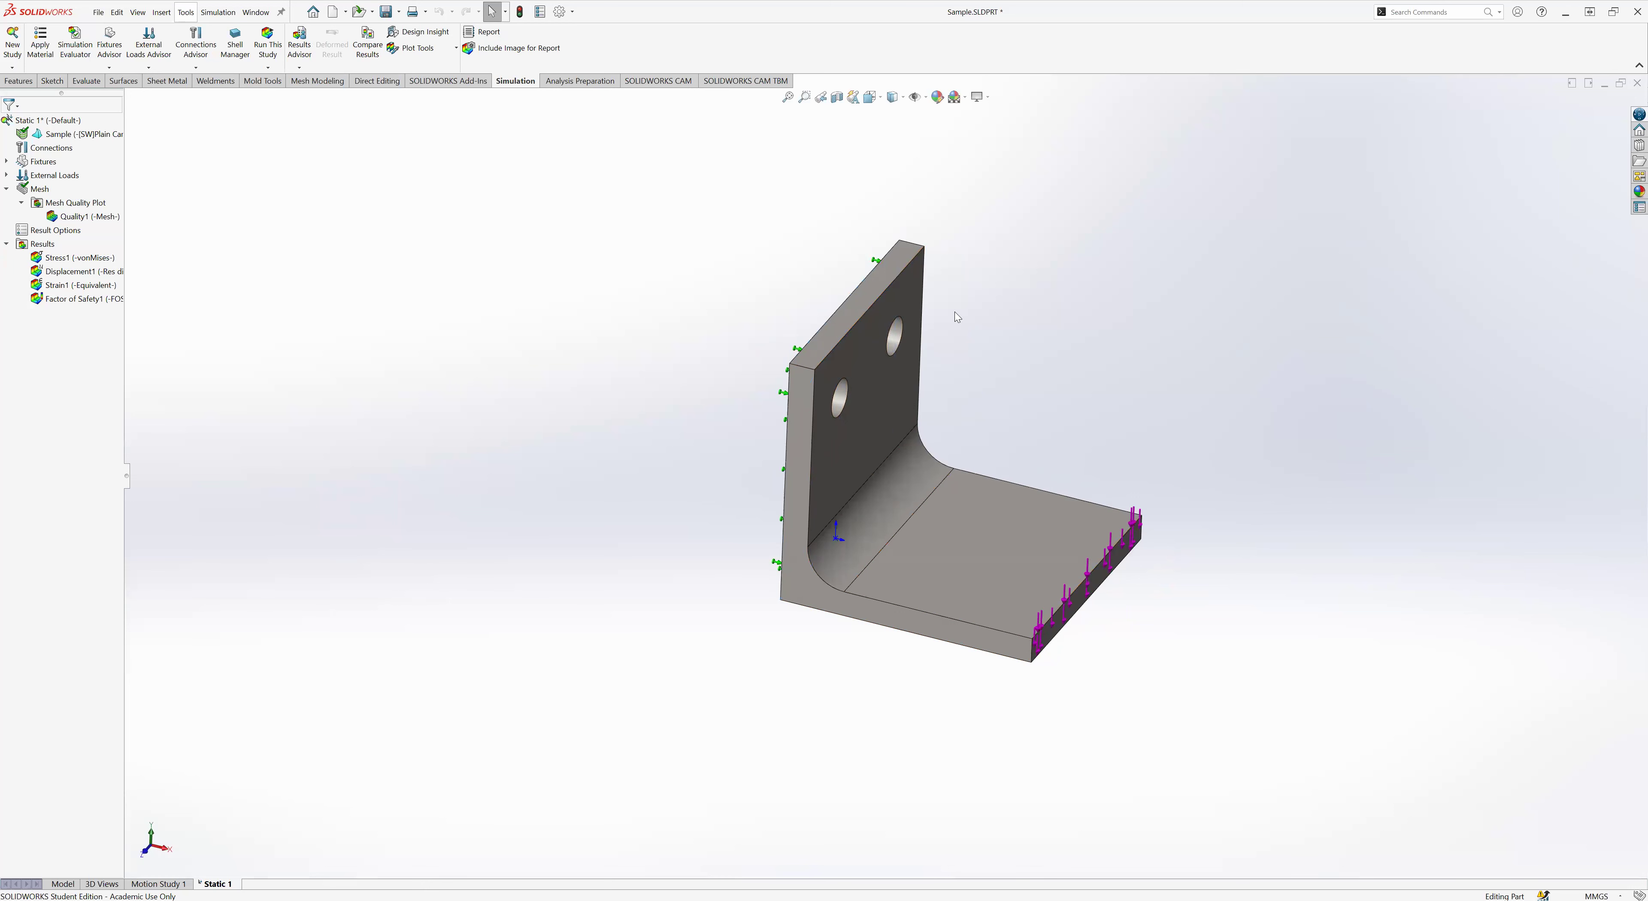
{"action": "scroll", "coordinate": [680, 515], "scroll_direction": "up", "scroll_amount": 3}
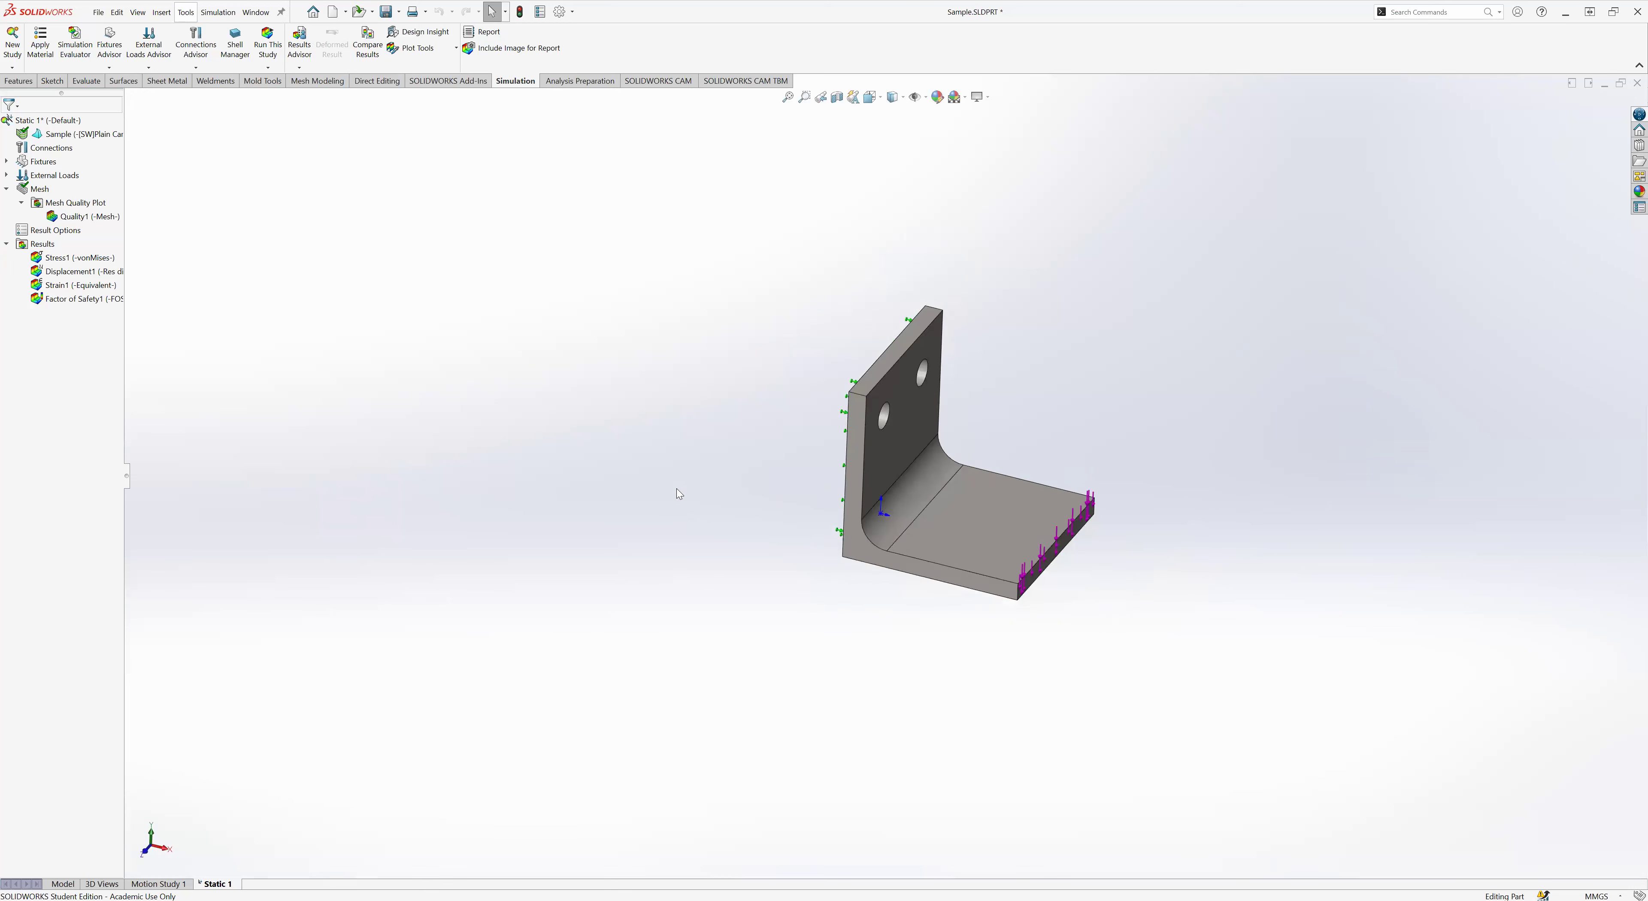
{"action": "scroll", "coordinate": [788, 485], "scroll_direction": "down", "scroll_amount": 2}
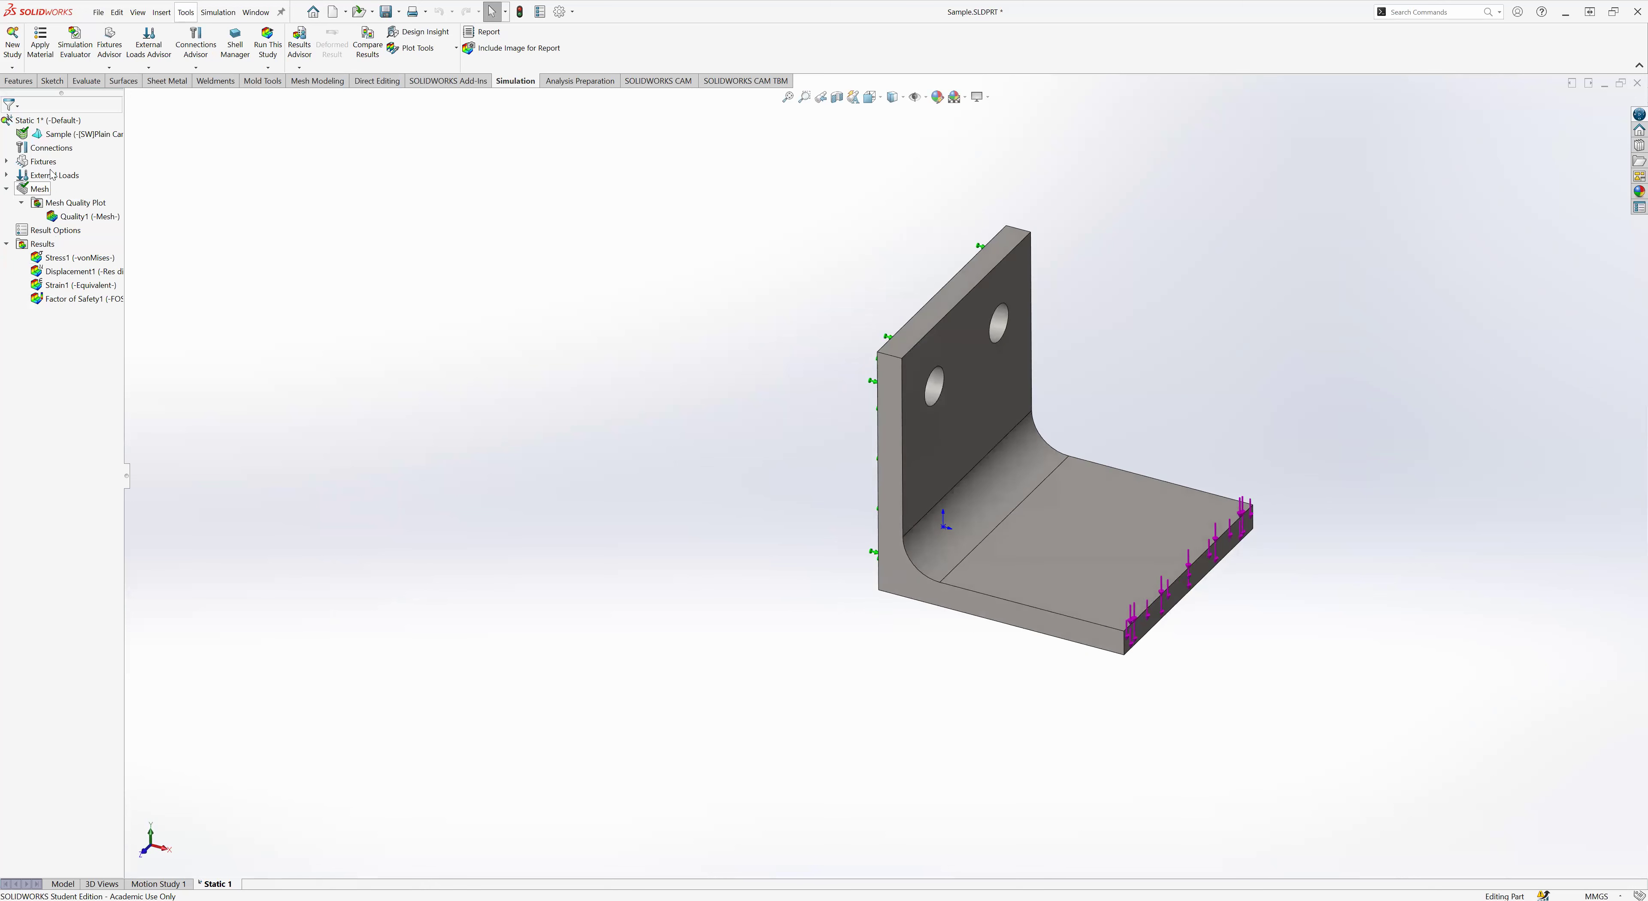
- Open the definition of the Fixed-1 fixture for review and close it without changes
{"action": "left_click", "coordinate": [6, 162]}
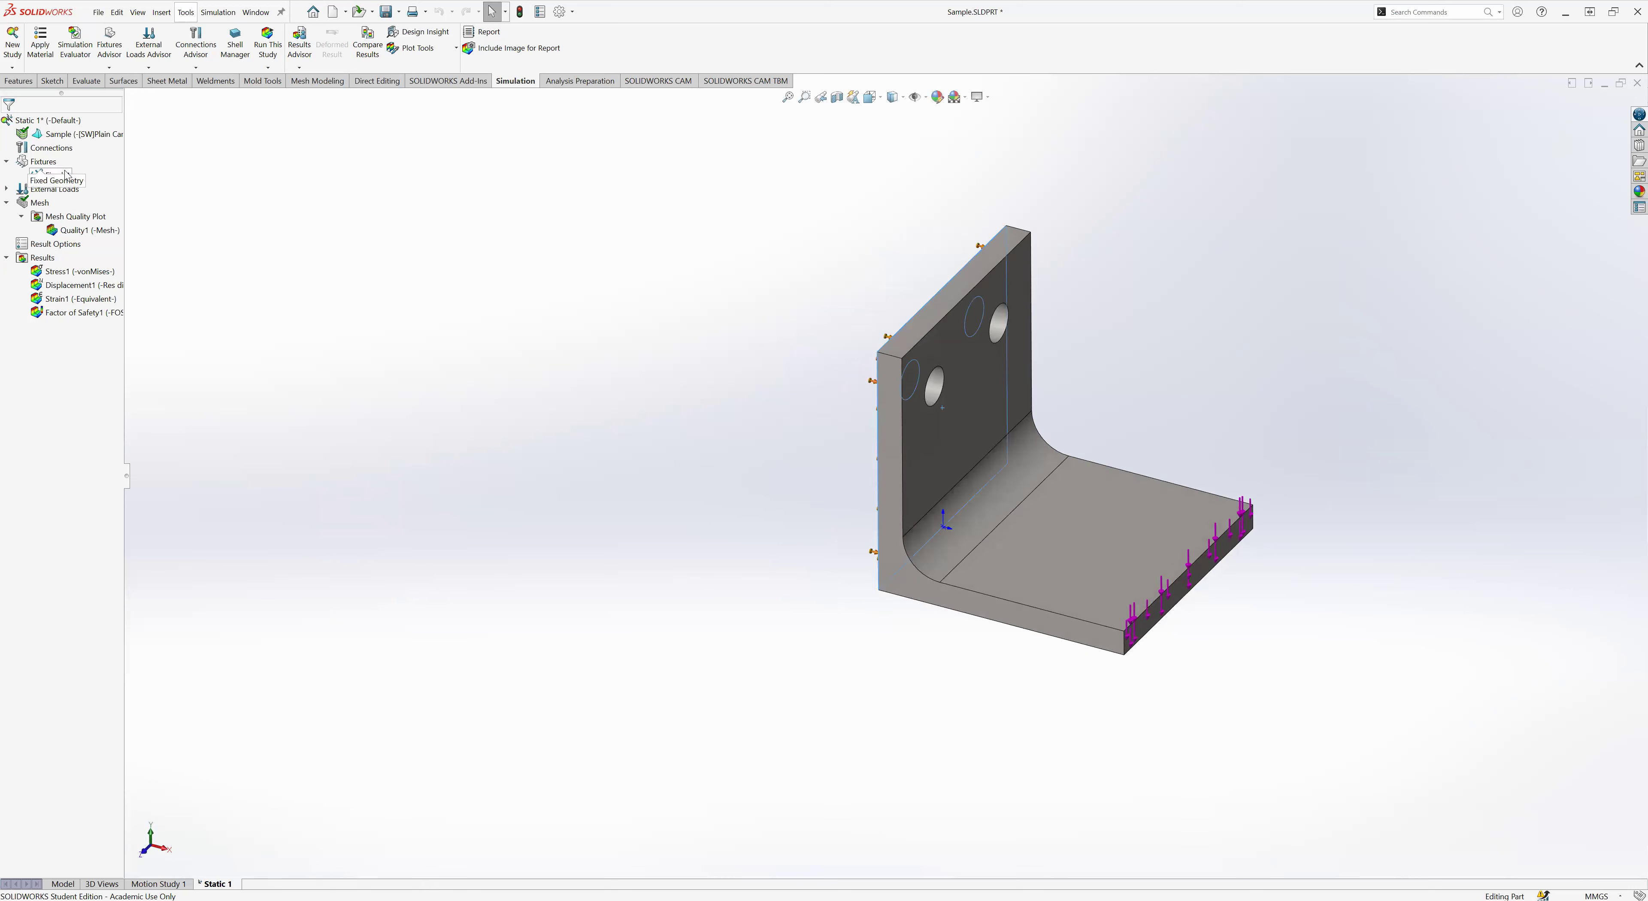
{"action": "right_click", "coordinate": [64, 175]}
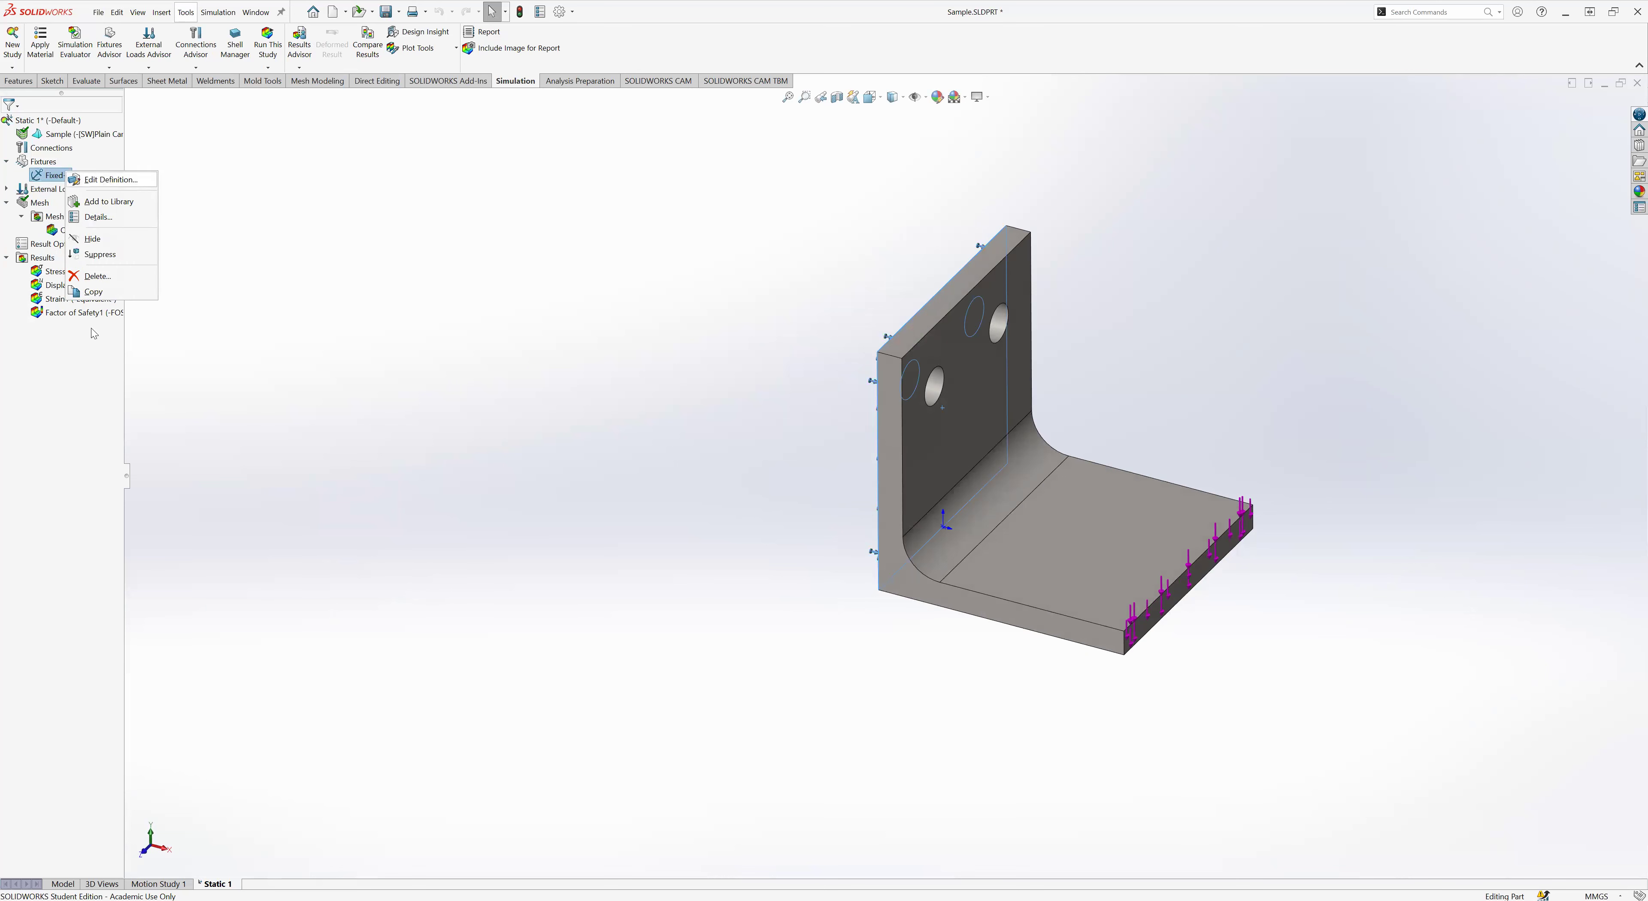
{"action": "left_click", "coordinate": [111, 179]}
{"action": "left_click", "coordinate": [28, 144]}
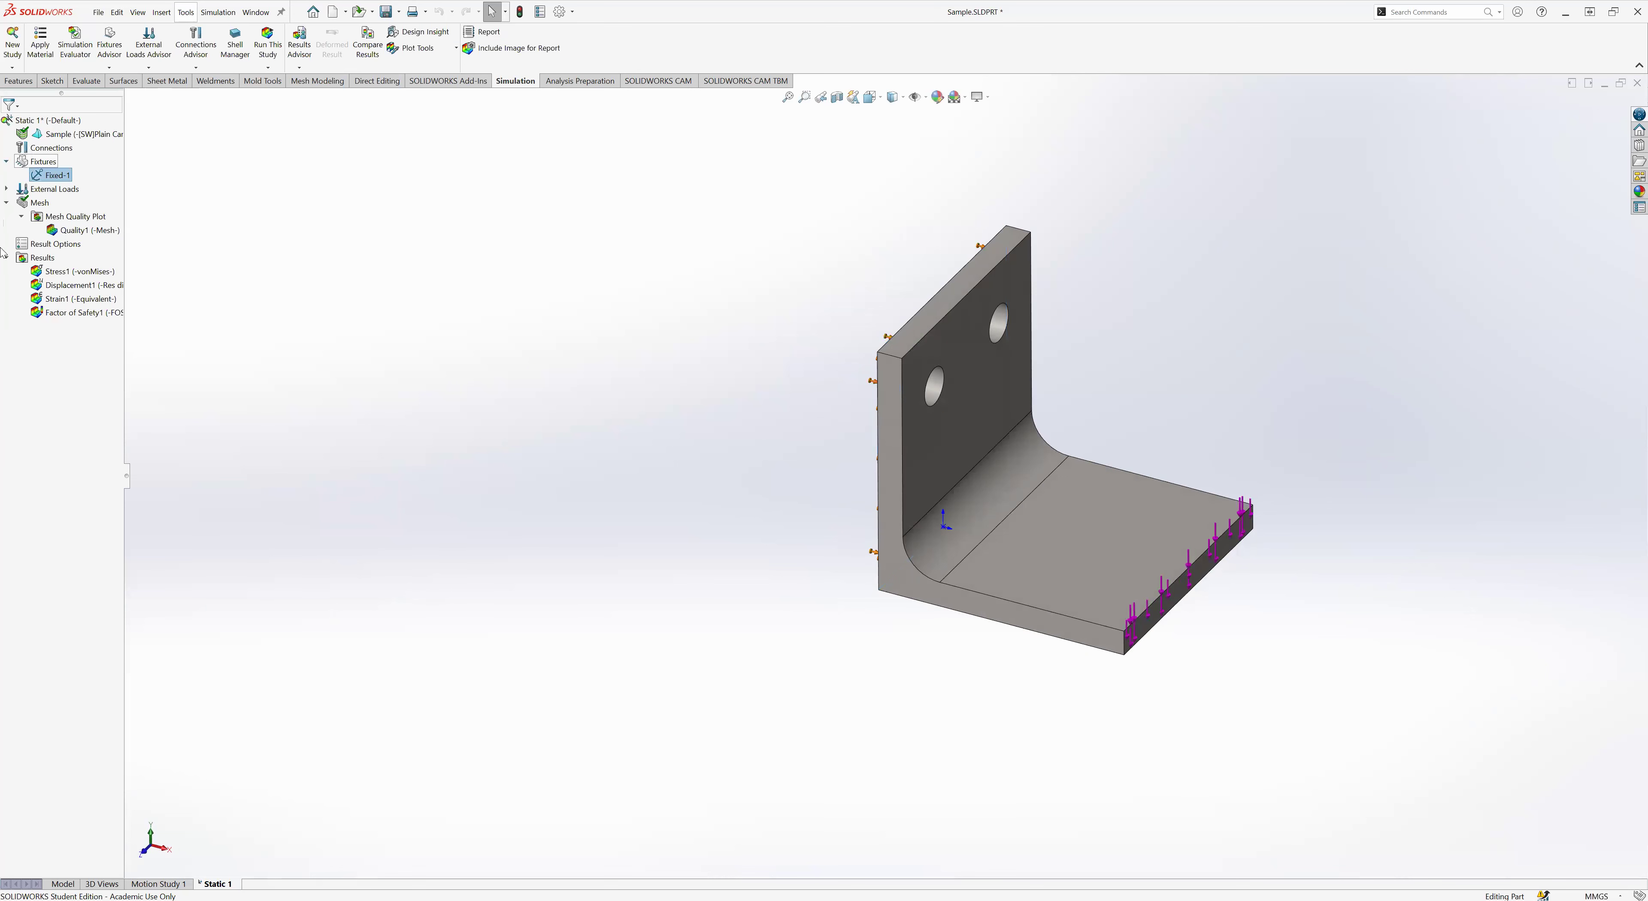
{"action": "left_click", "coordinate": [40, 191]}
- Show the von Mises stress plot, play its animation, and stop it
{"action": "double_click", "coordinate": [65, 271]}
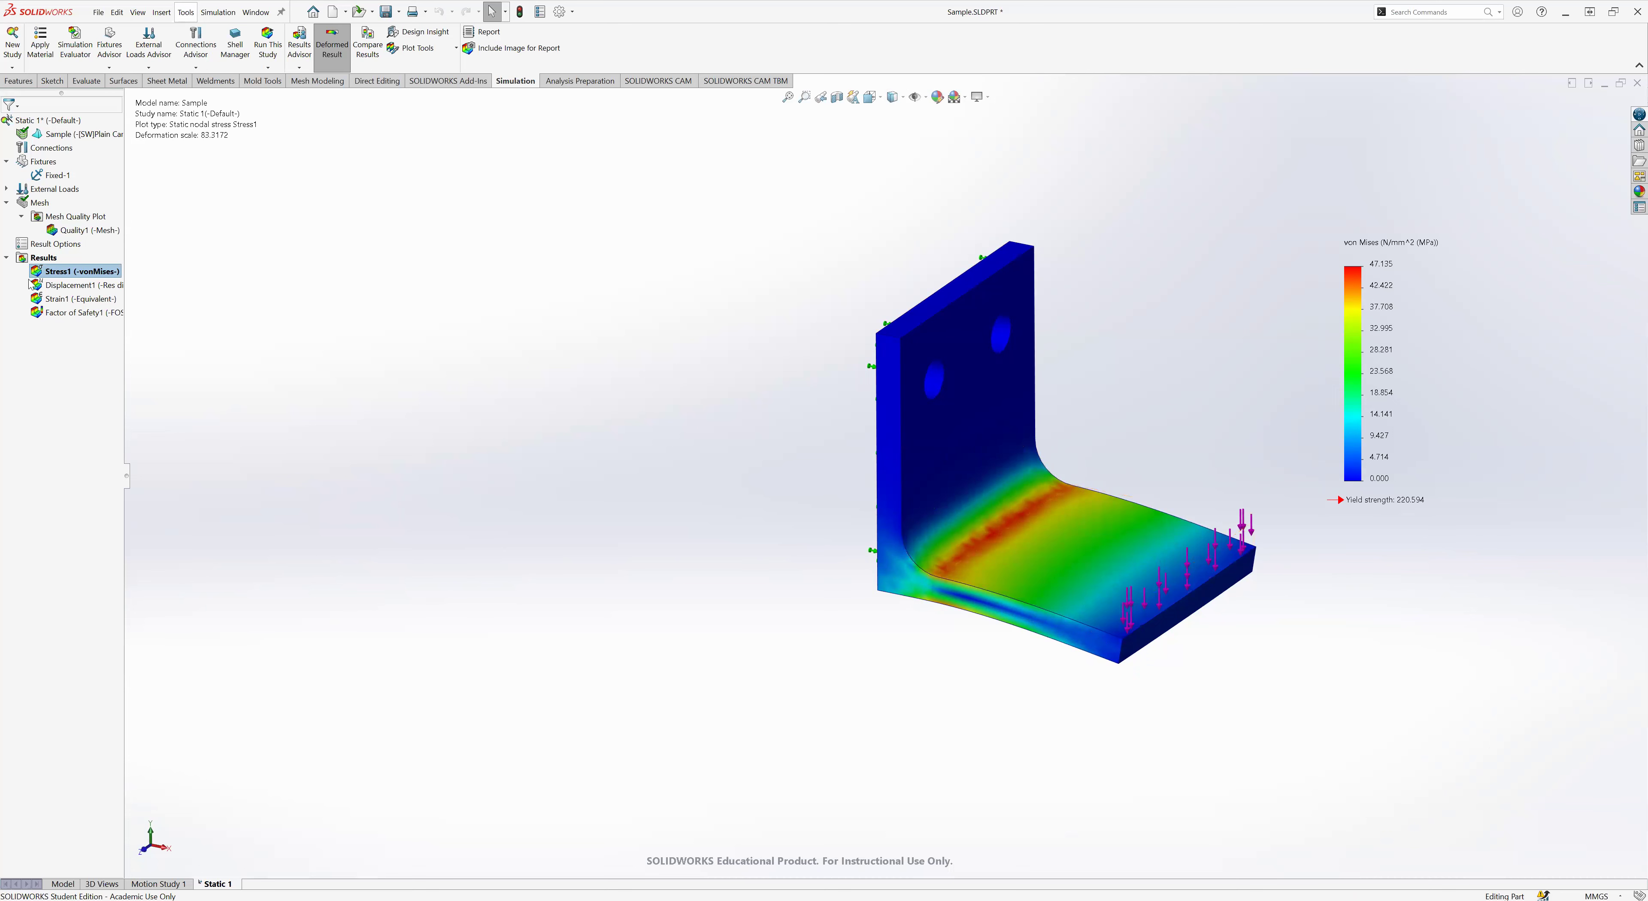
{"action": "right_click", "coordinate": [61, 275]}
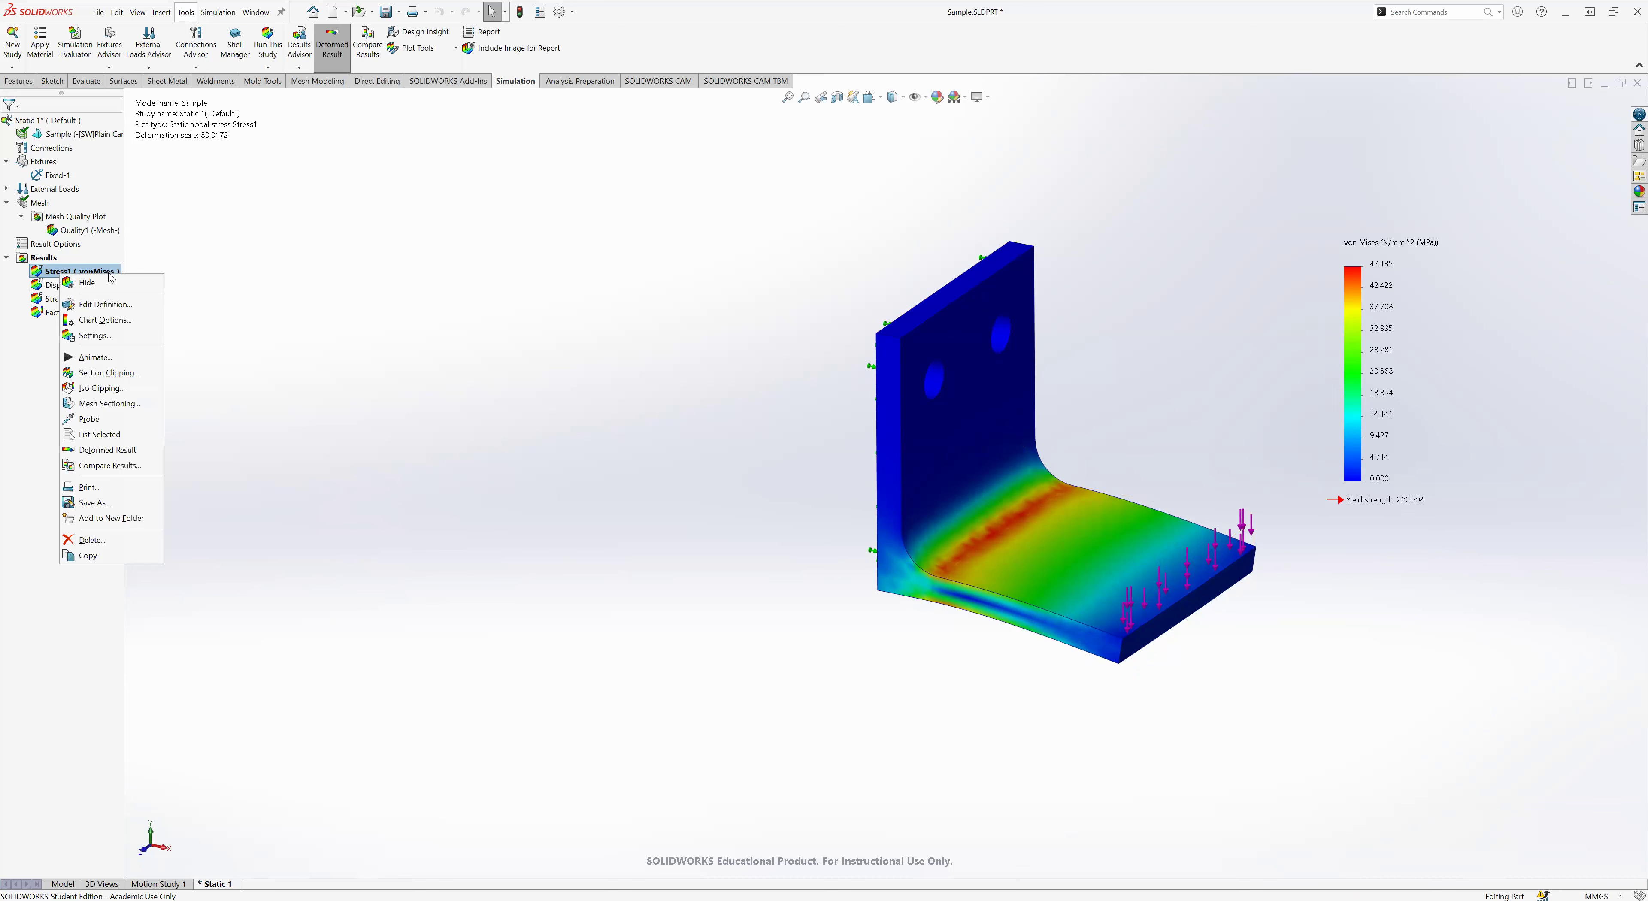
{"action": "left_click", "coordinate": [96, 358]}
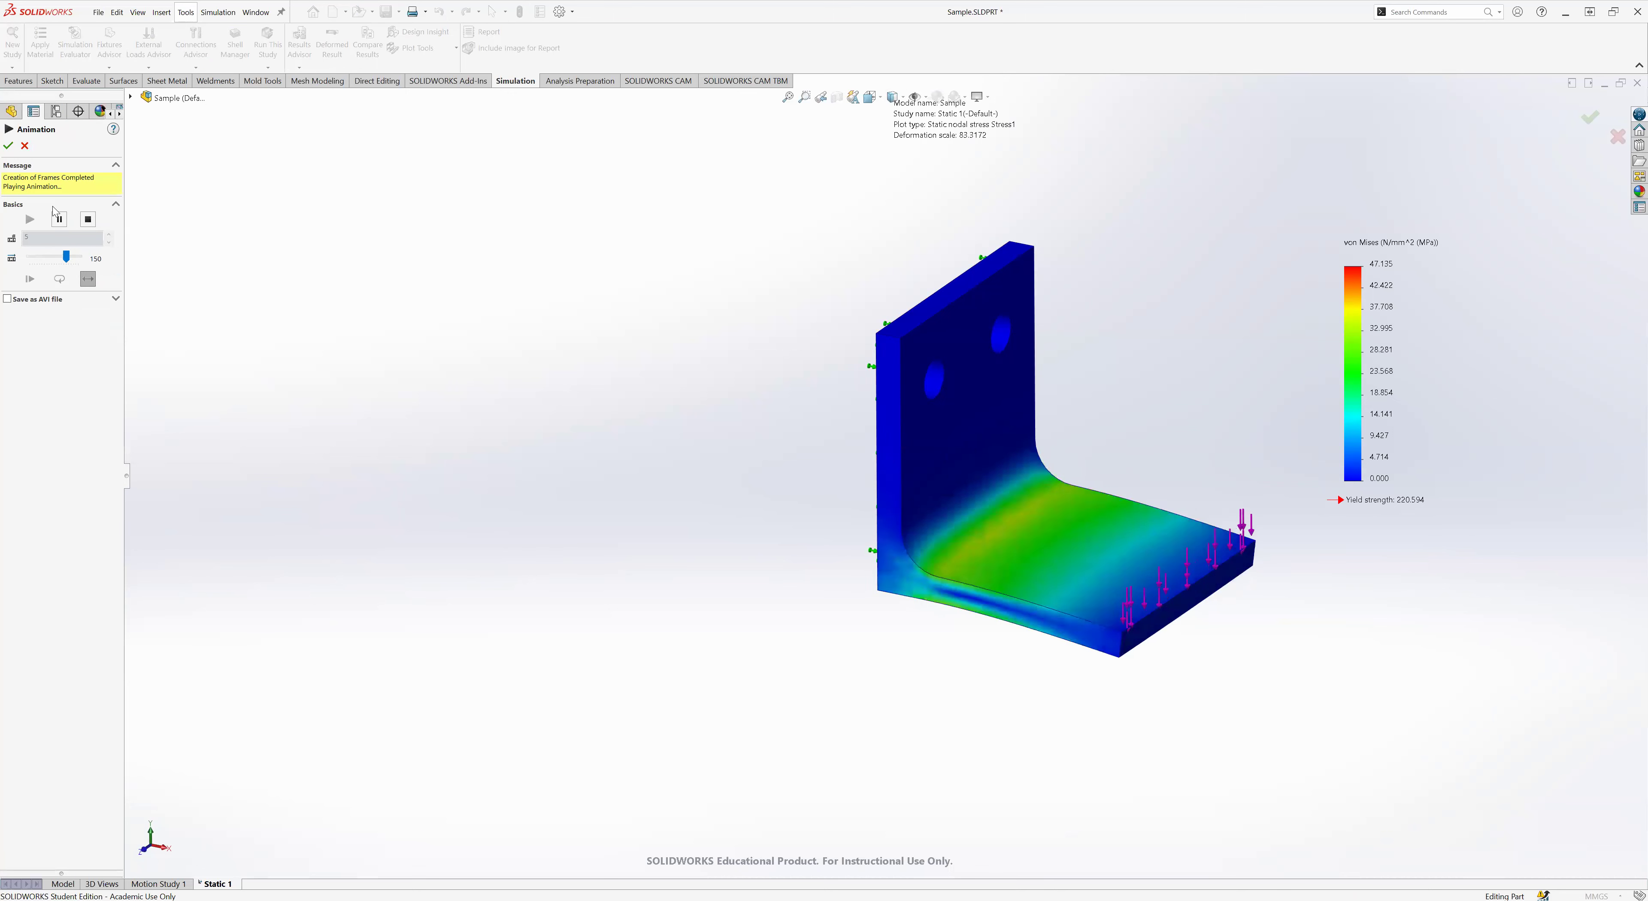
{"action": "left_click", "coordinate": [63, 219]}
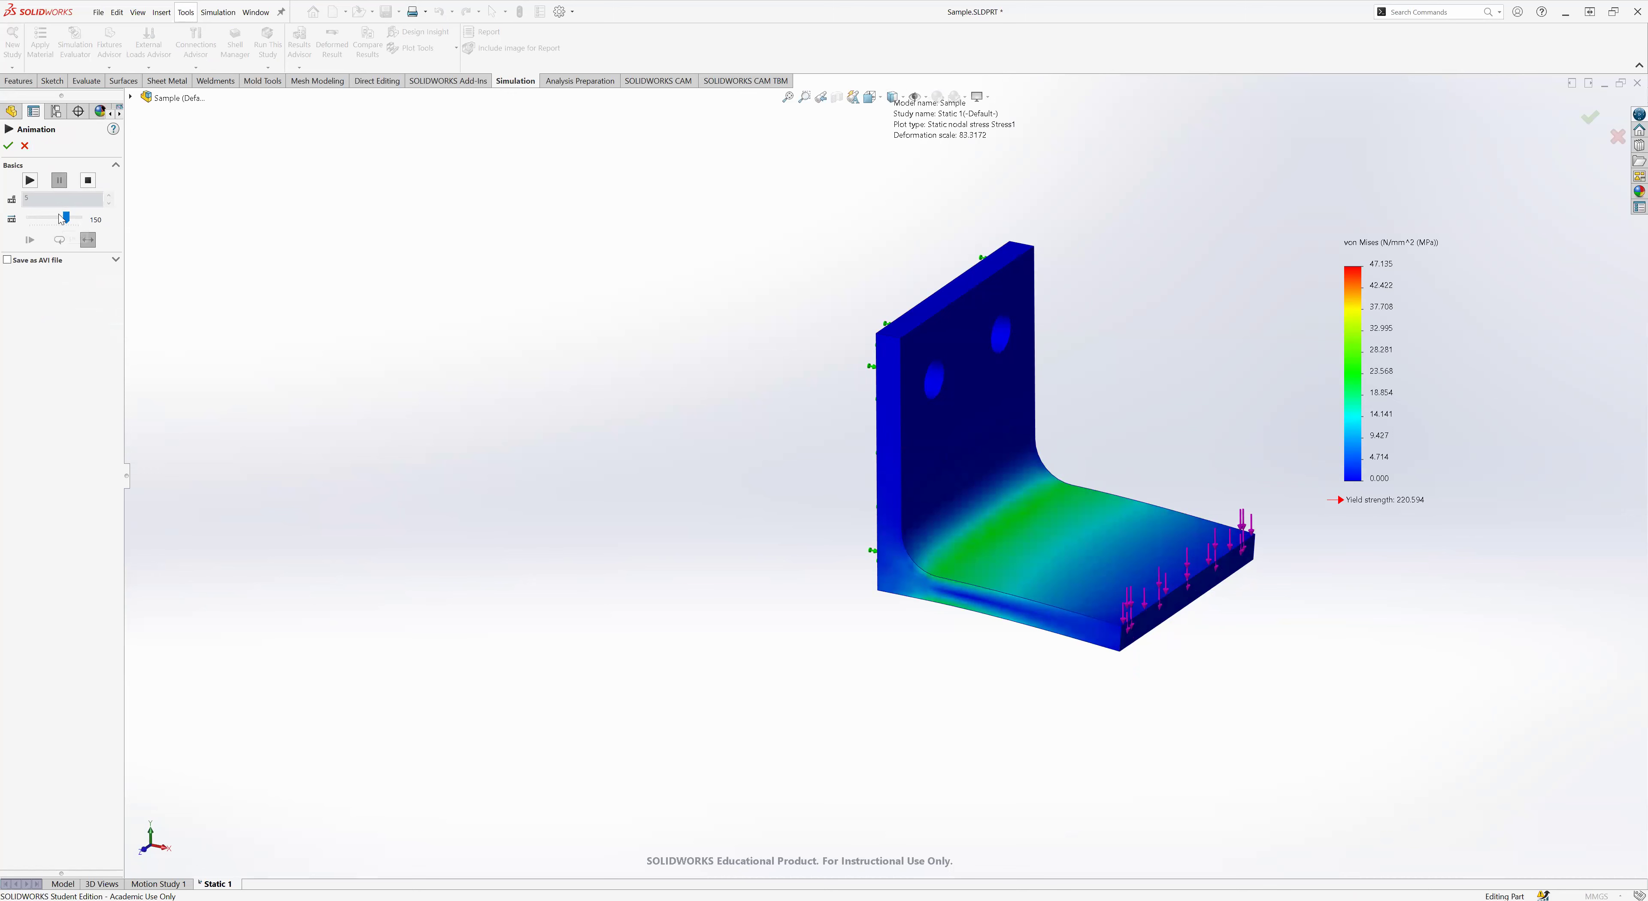
{"action": "left_click", "coordinate": [87, 180]}
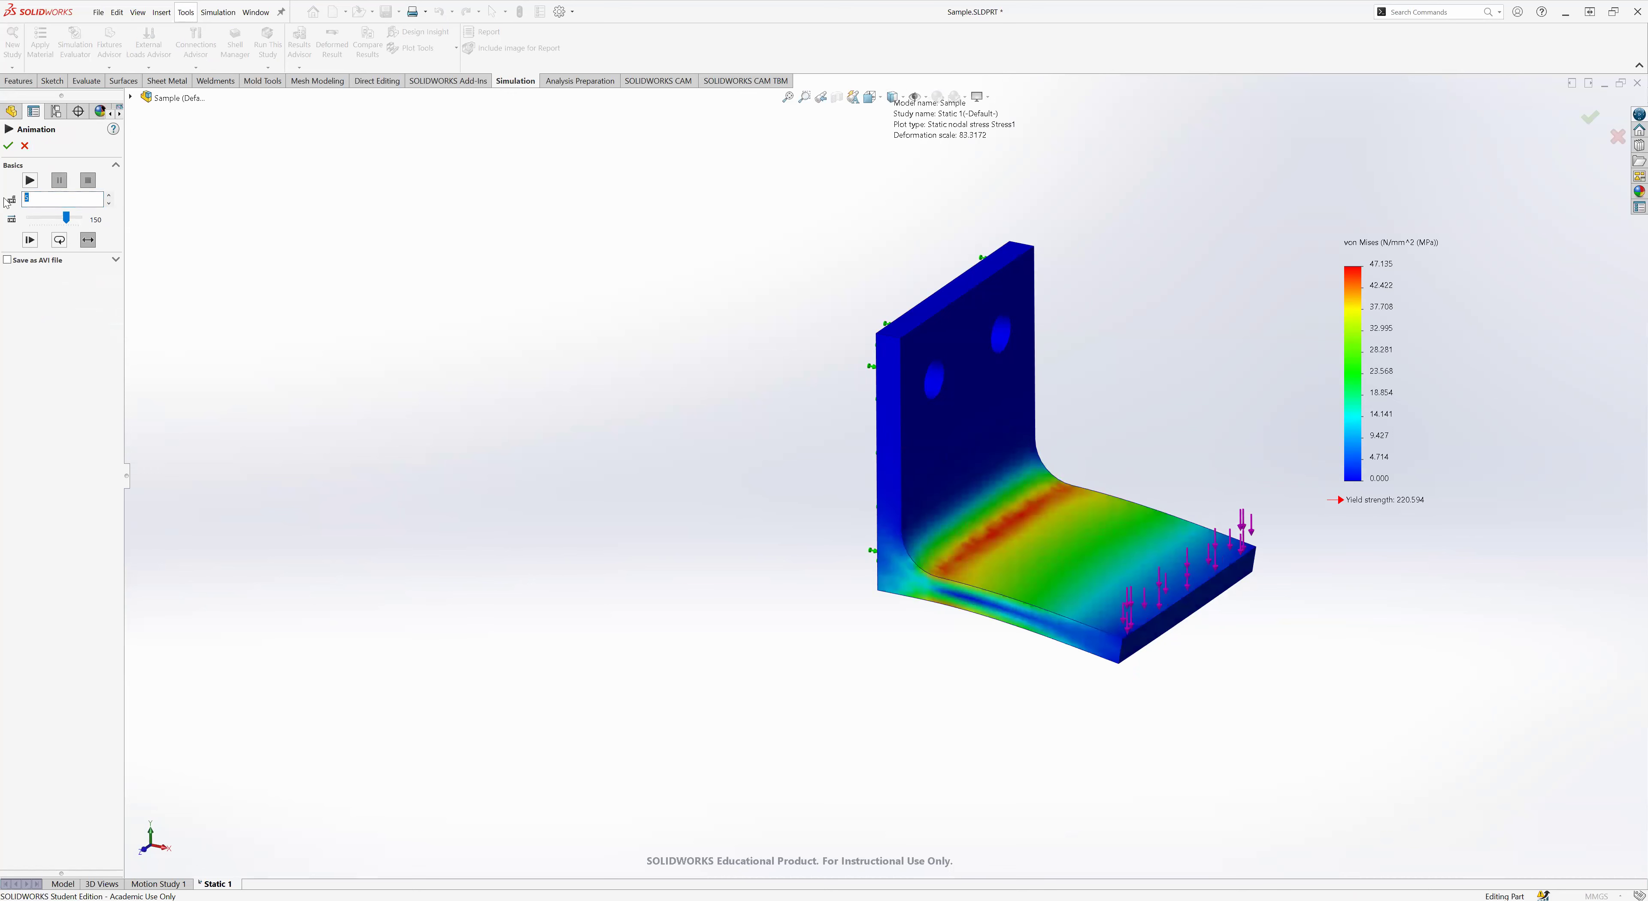
- Replay the stress animation with 20 frames at speed 200 and examine the bracket's bending from the side
{"action": "type", "text": "20"}
{"action": "left_click", "coordinate": [30, 180]}
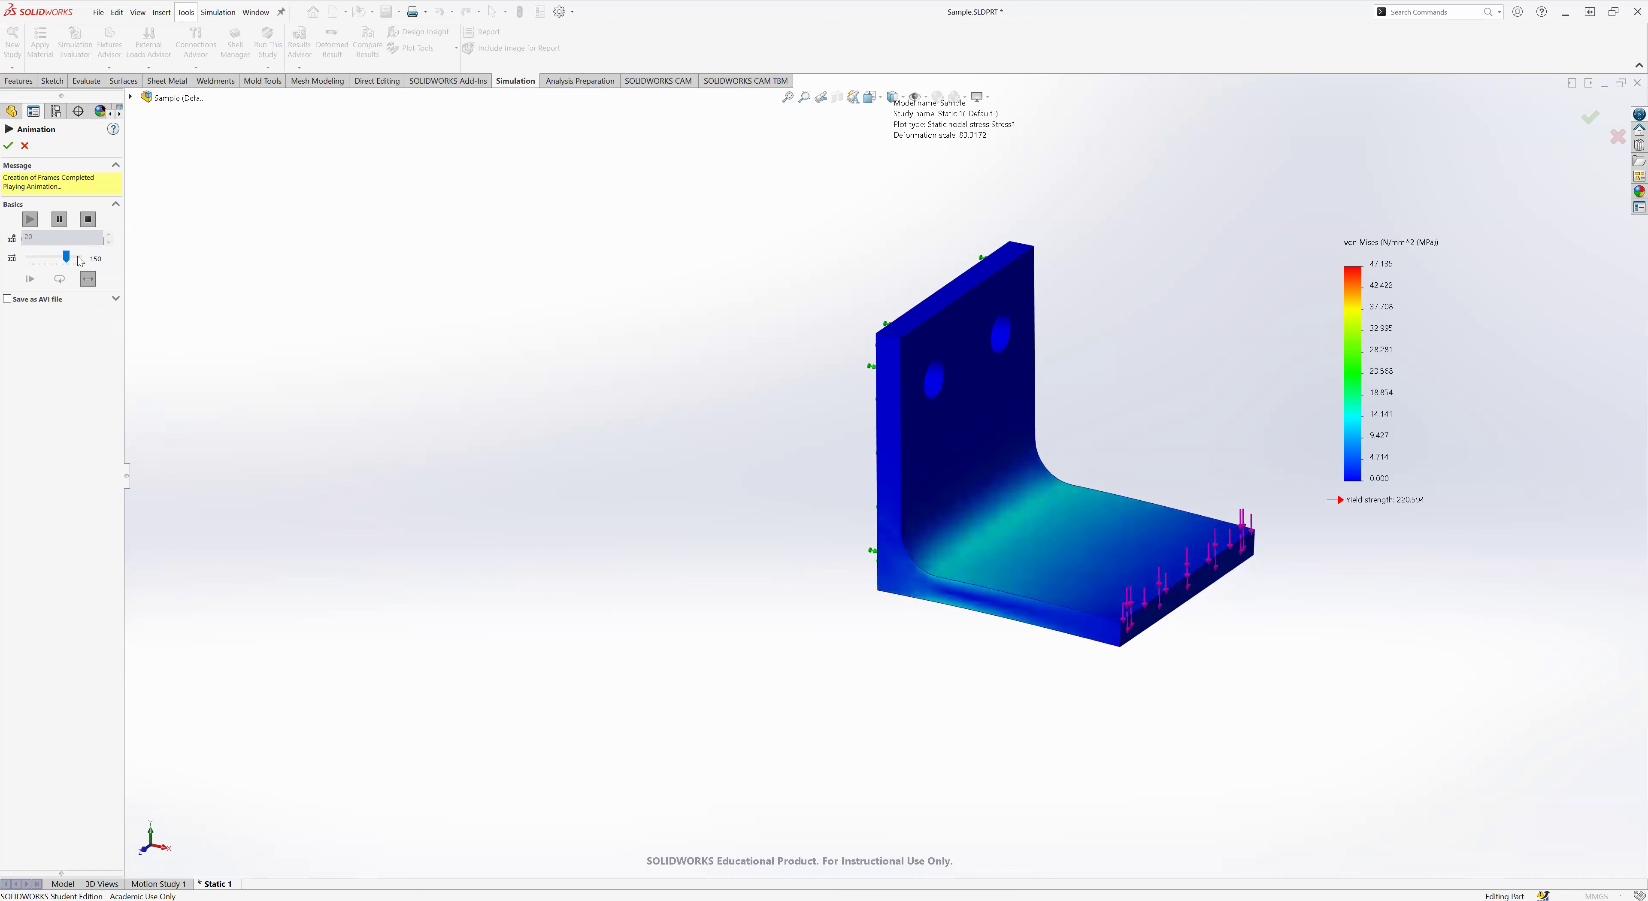
{"action": "left_click_drag", "start_coordinate": [75, 258], "coordinate": [79, 257]}
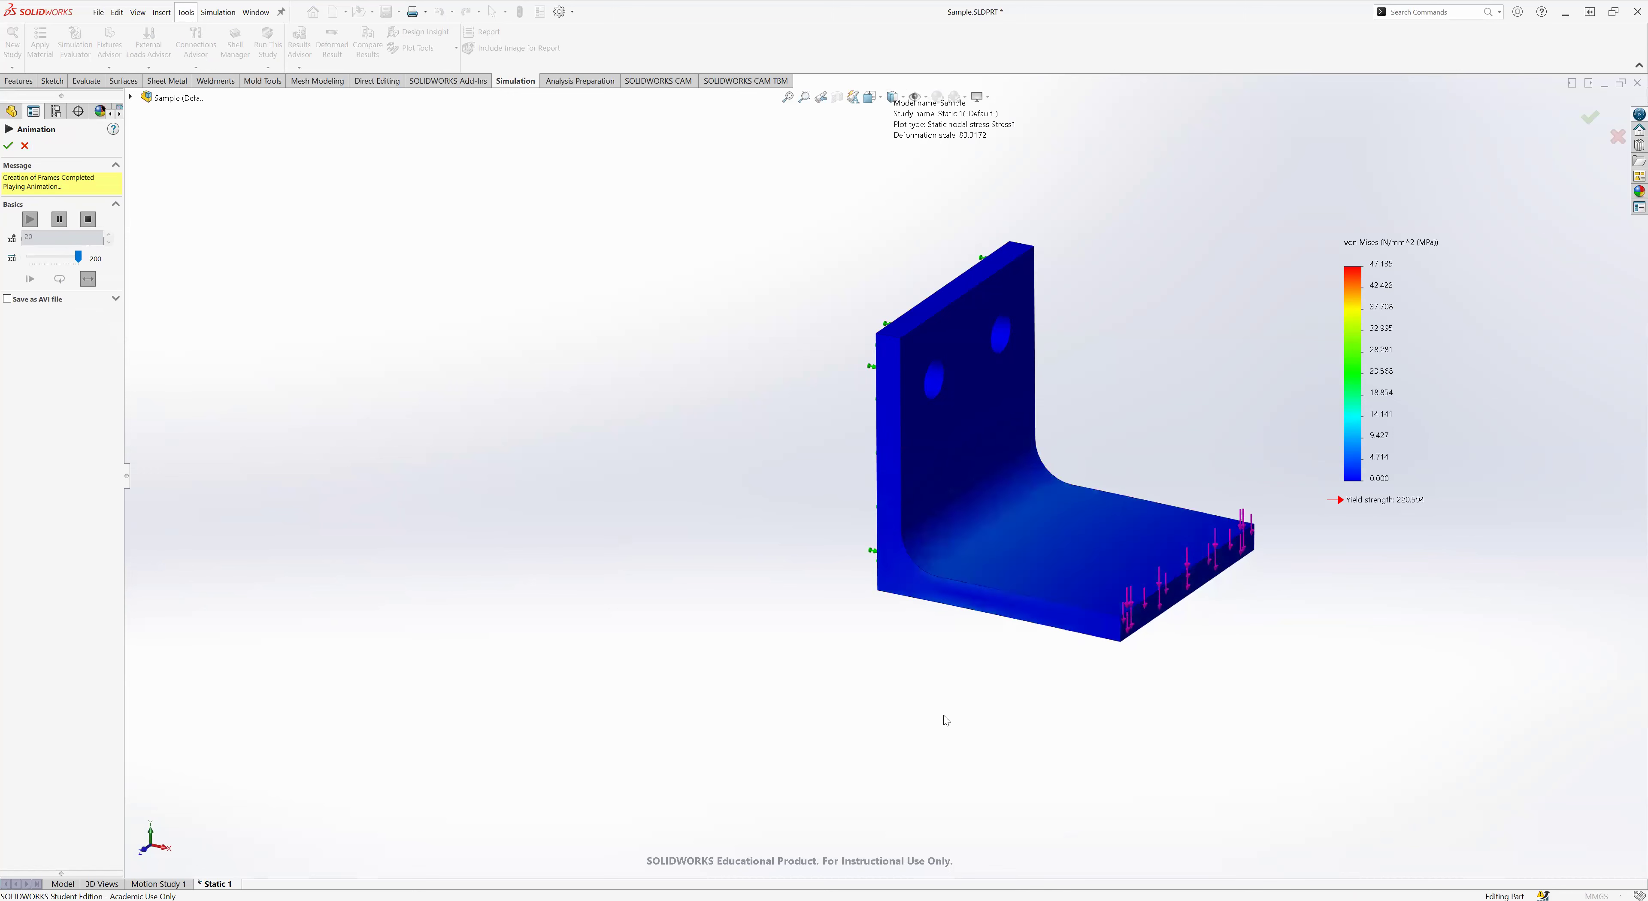
{"action": "middle_click_drag", "start_coordinate": [966, 606], "coordinate": [1017, 634]}
{"action": "middle_click_drag", "start_coordinate": [1045, 488], "coordinate": [991, 514]}
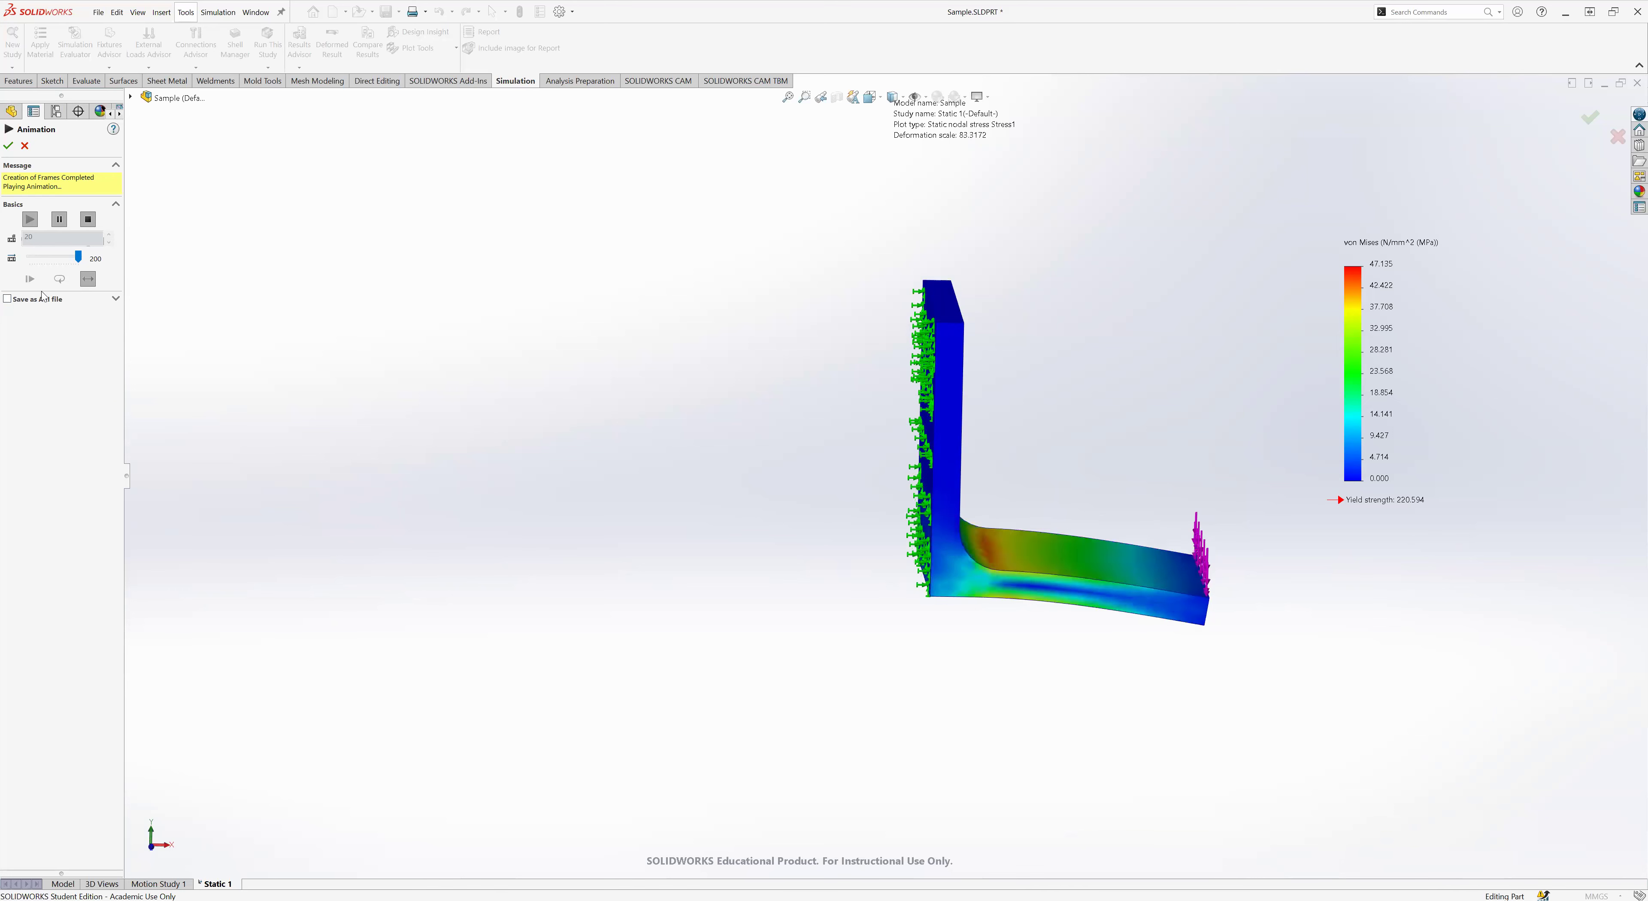
{"action": "middle_click_drag", "start_coordinate": [1068, 569], "coordinate": [1161, 618]}
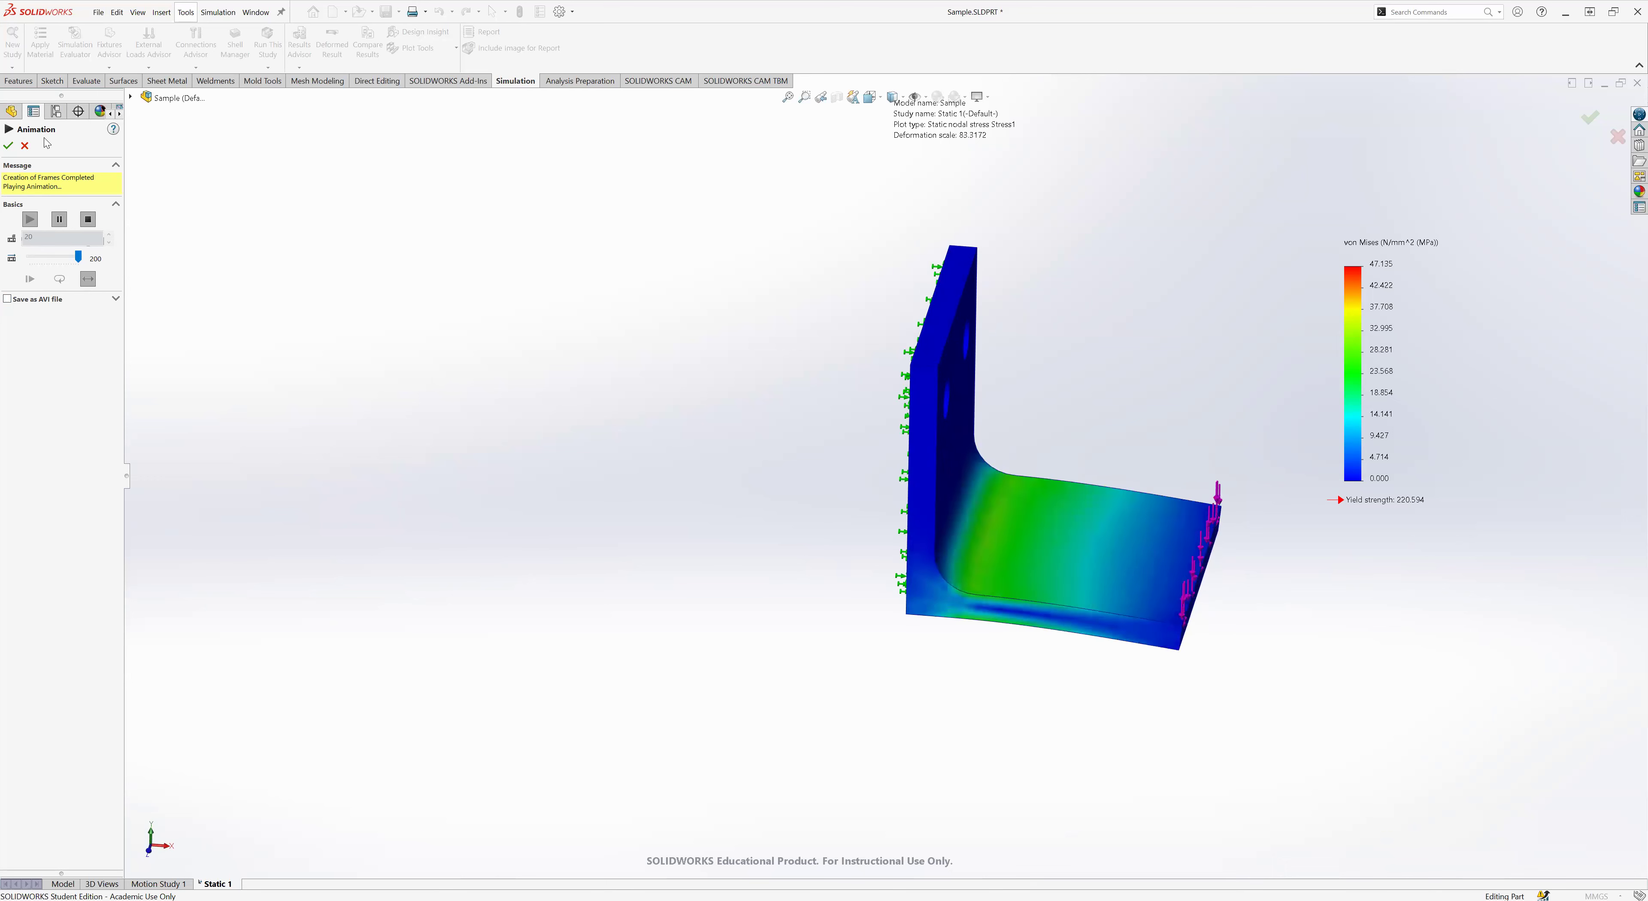
- Close the animation and hide the von Mises stress plot
{"action": "left_click", "coordinate": [26, 146]}
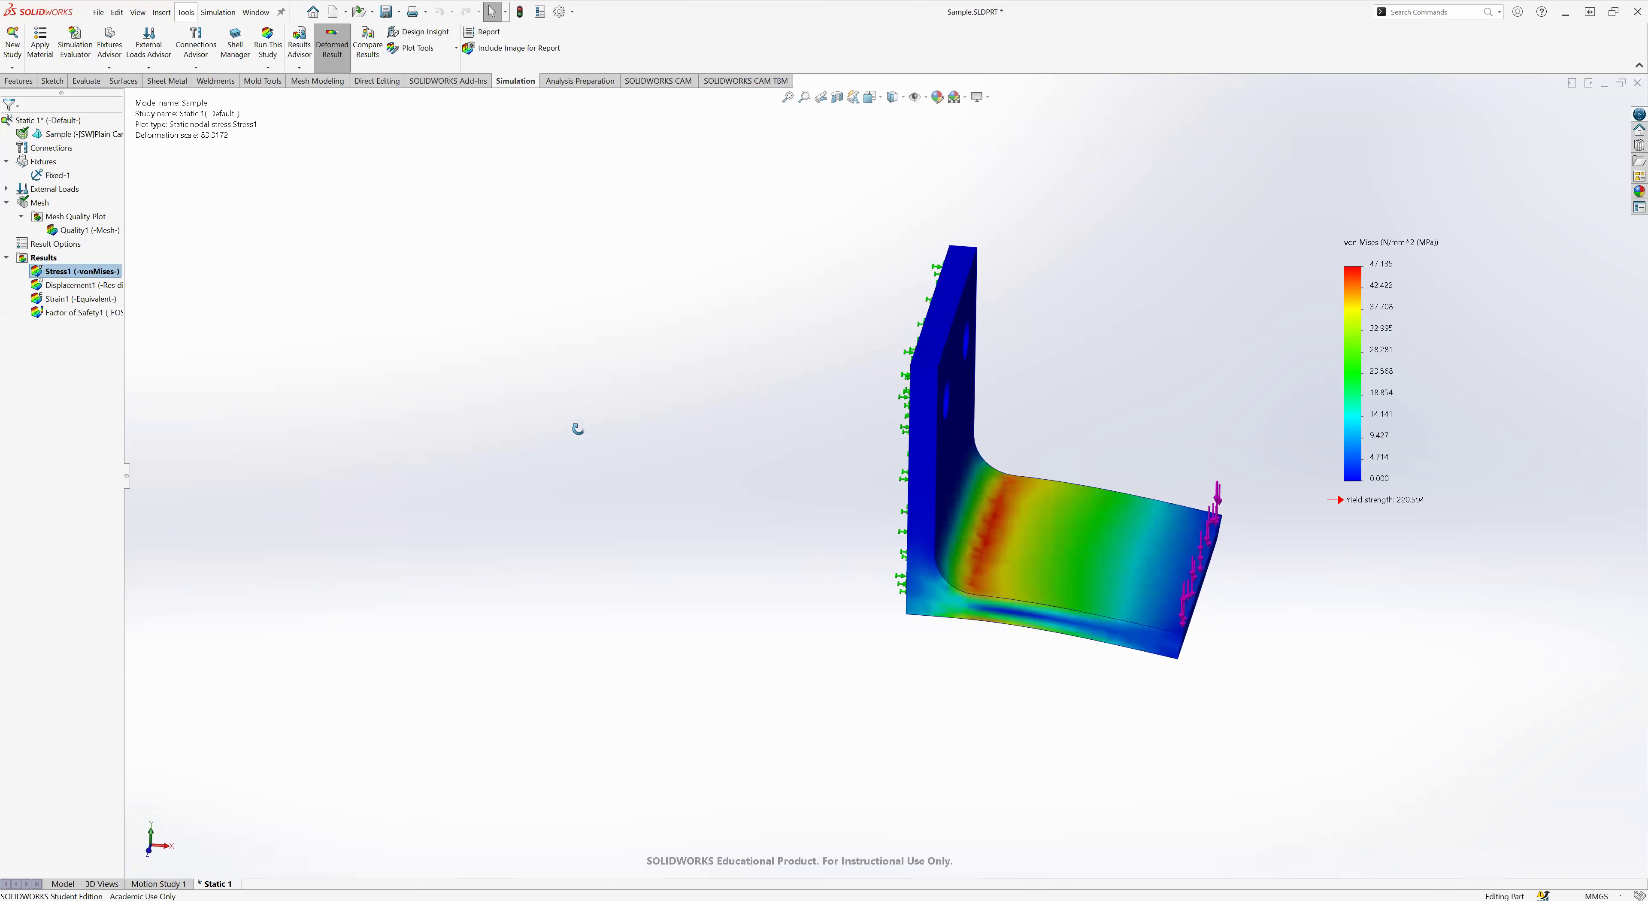
{"action": "right_click", "coordinate": [63, 276]}
{"action": "left_click", "coordinate": [96, 301]}
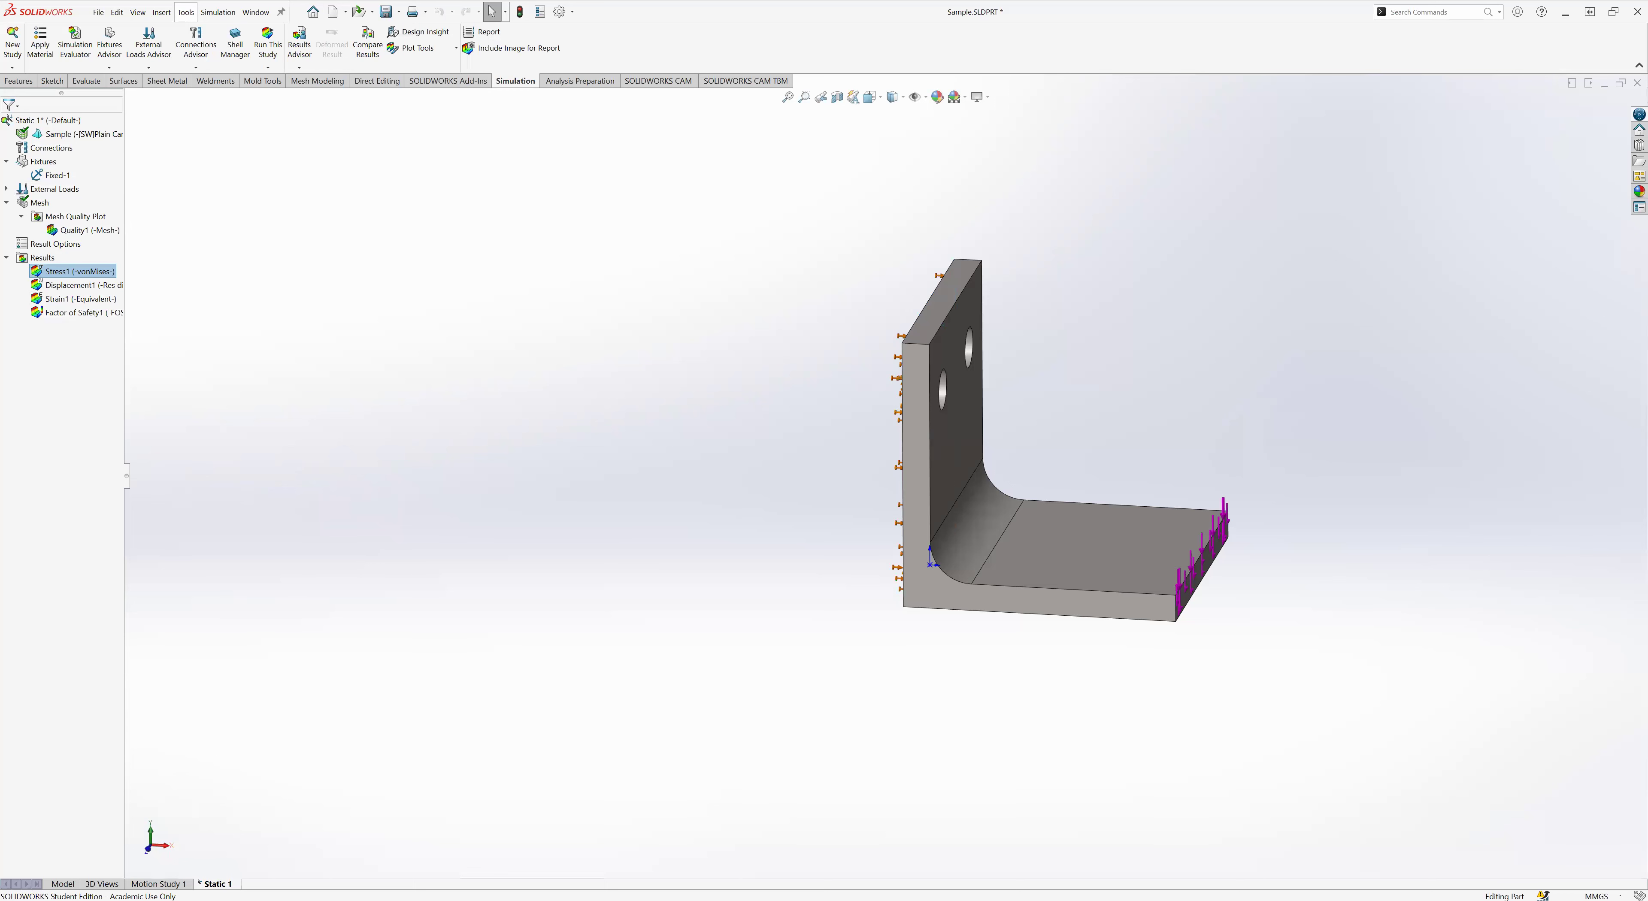
- Copy the Static 1 study into a new static study named Static 2, keeping the Default configuration
{"action": "right_click", "coordinate": [216, 884]}
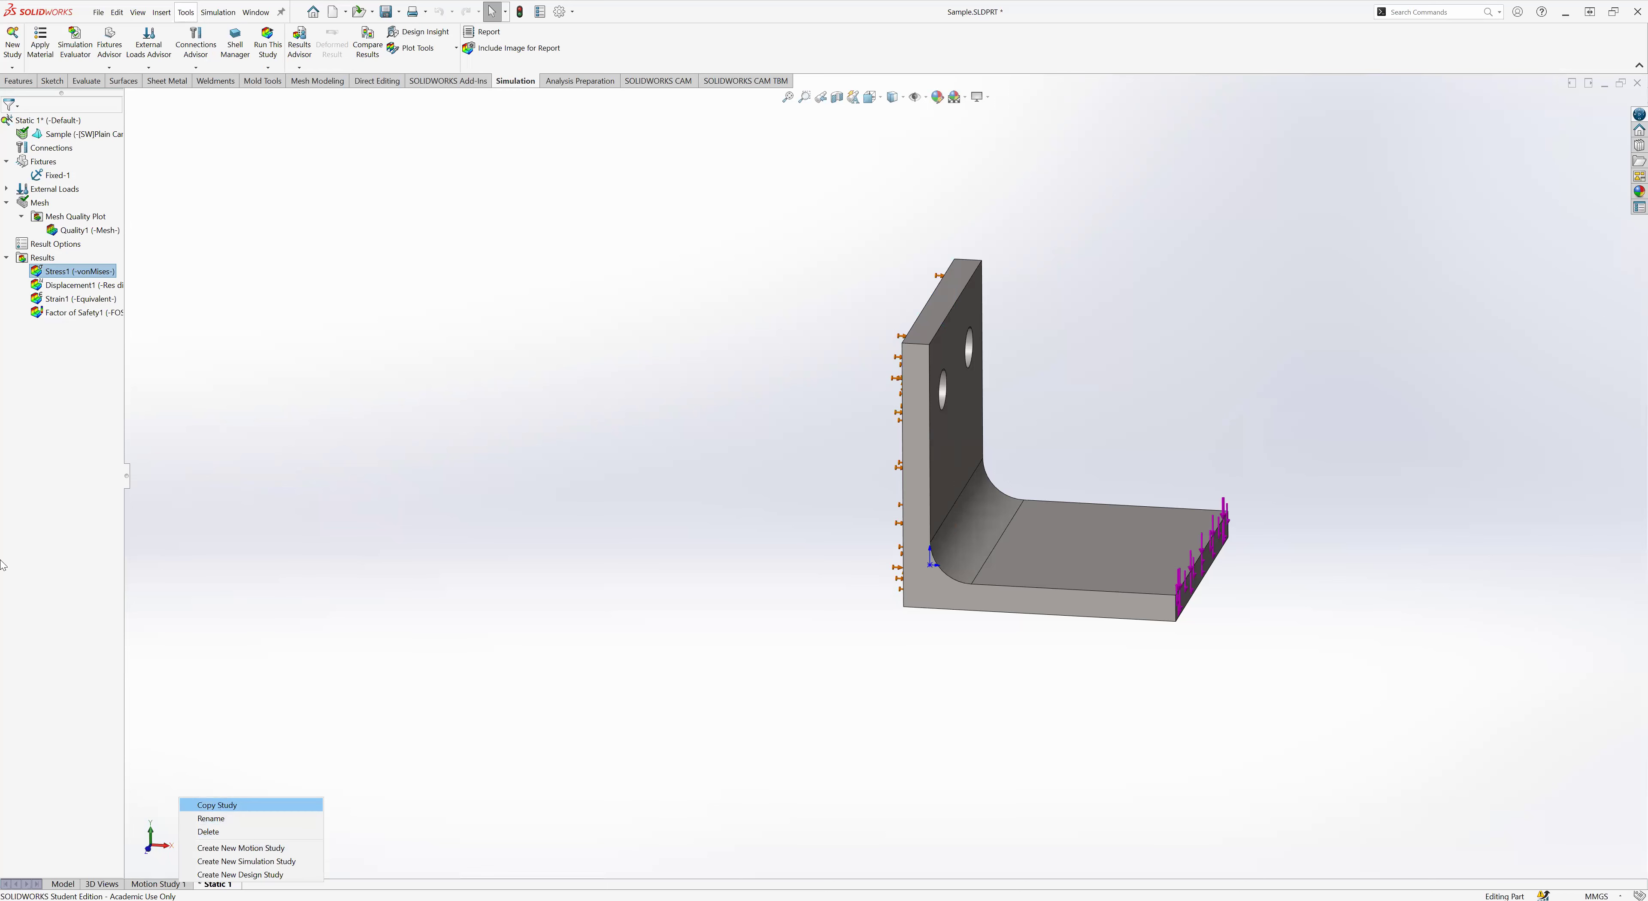
{"action": "left_click", "coordinate": [218, 804]}
{"action": "left_click_drag", "start_coordinate": [72, 295], "coordinate": [32, 288]}
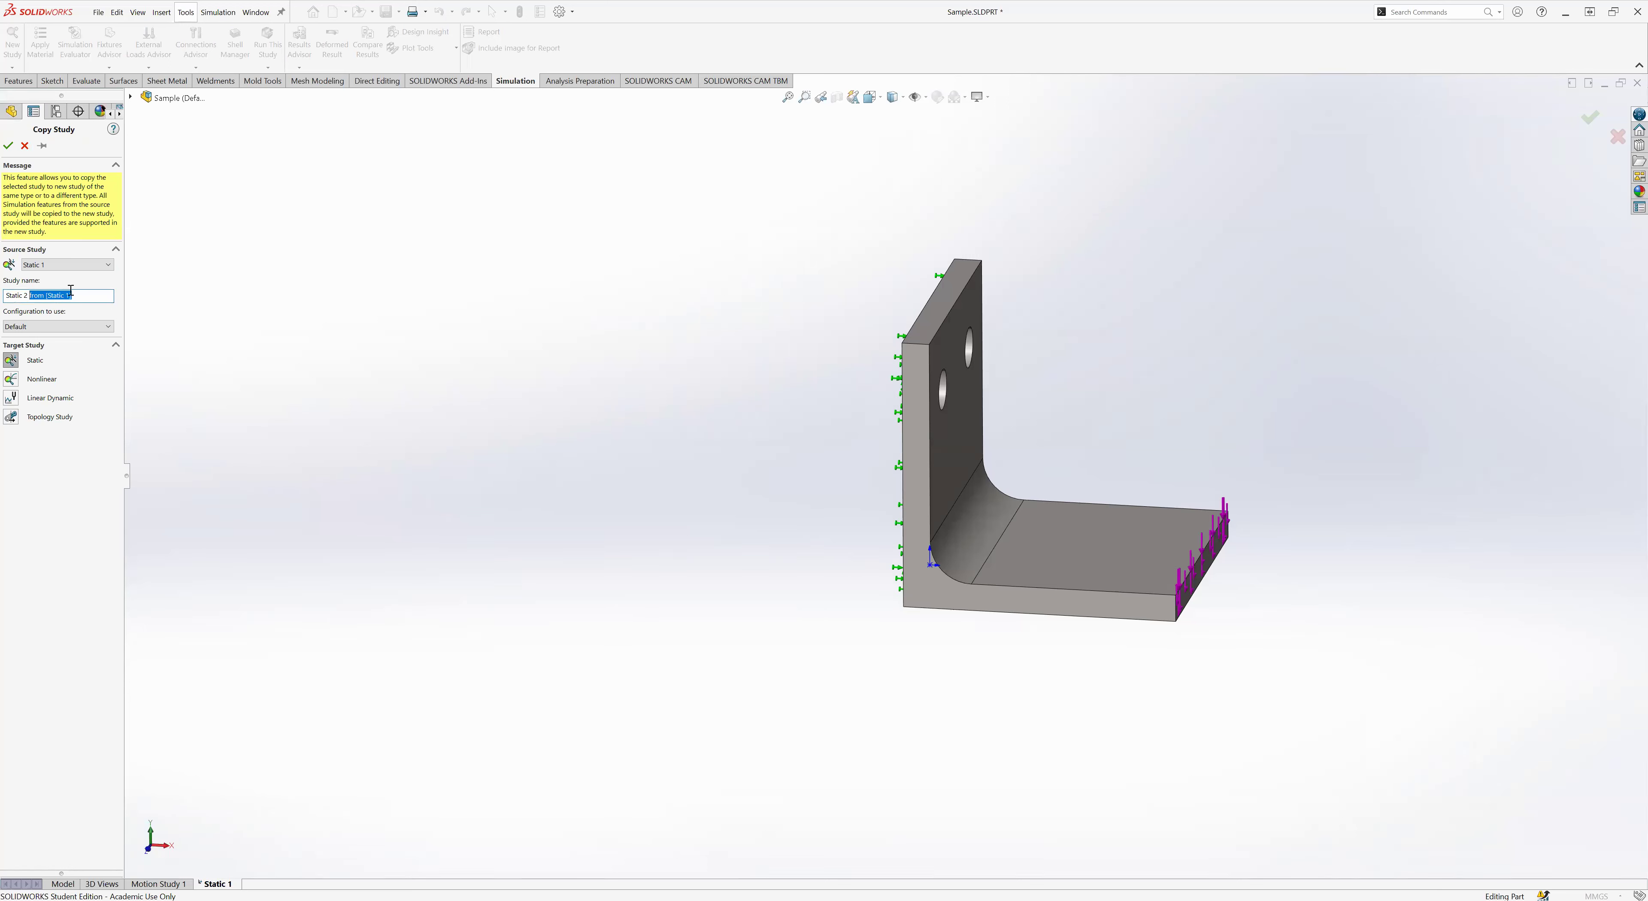
{"action": "key", "text": "BackSpace"}
{"action": "left_click", "coordinate": [8, 146]}
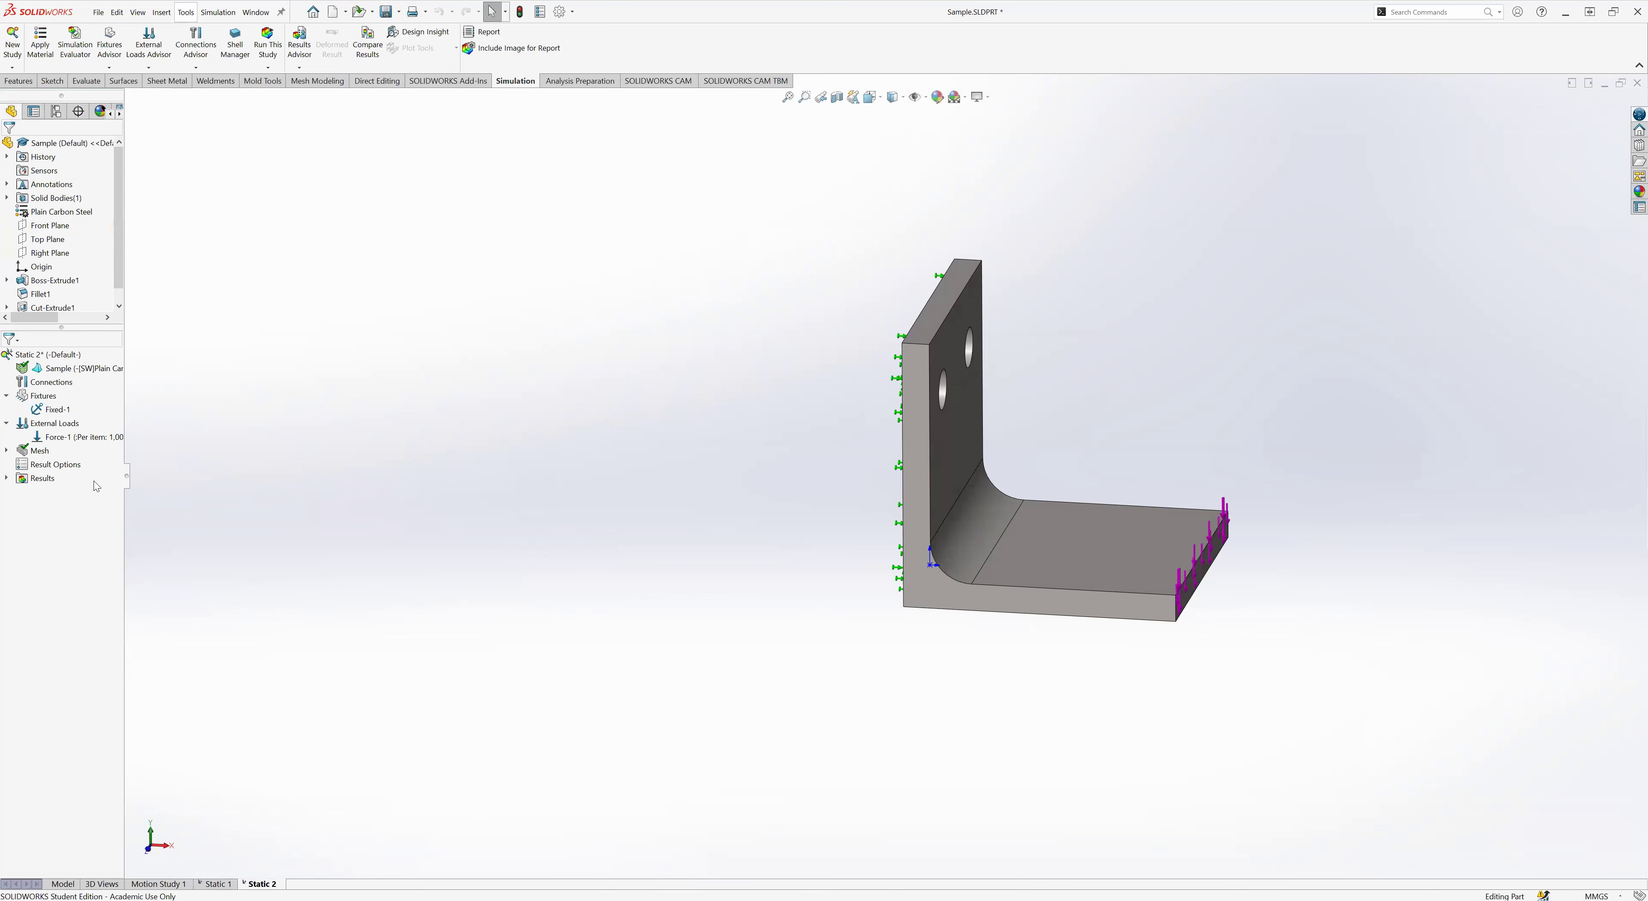
- Enlarge the Static 2 study tree and check its copied fixture, force, mesh and results entries
{"action": "left_click_drag", "start_coordinate": [61, 328], "coordinate": [61, 92]}
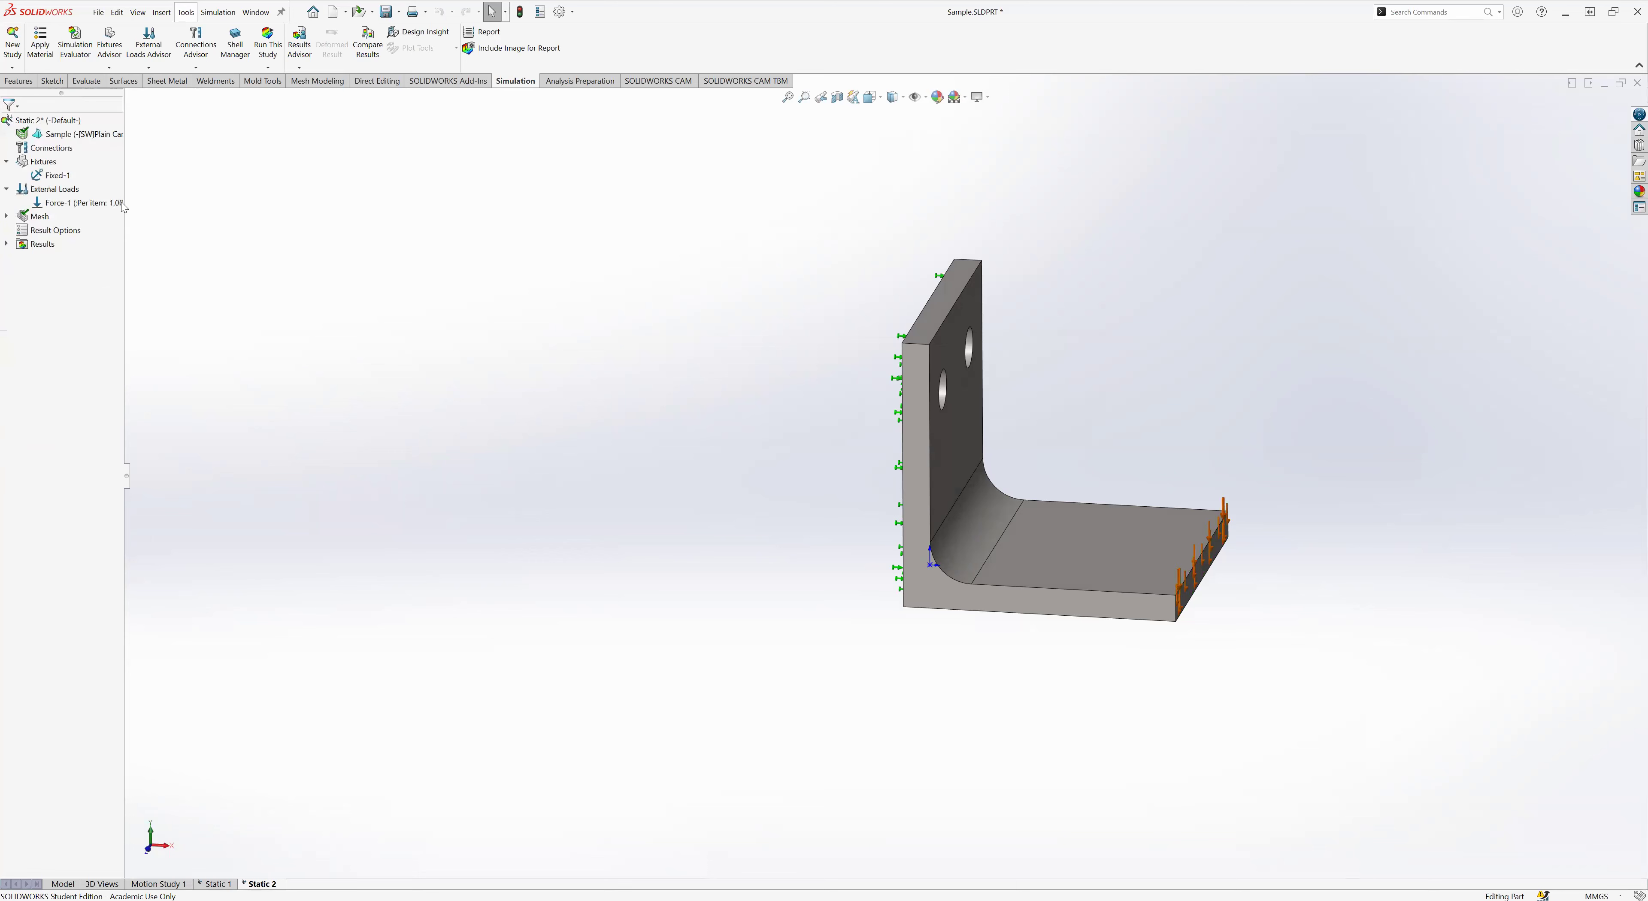
{"action": "left_click", "coordinate": [54, 174]}
{"action": "left_click", "coordinate": [91, 204]}
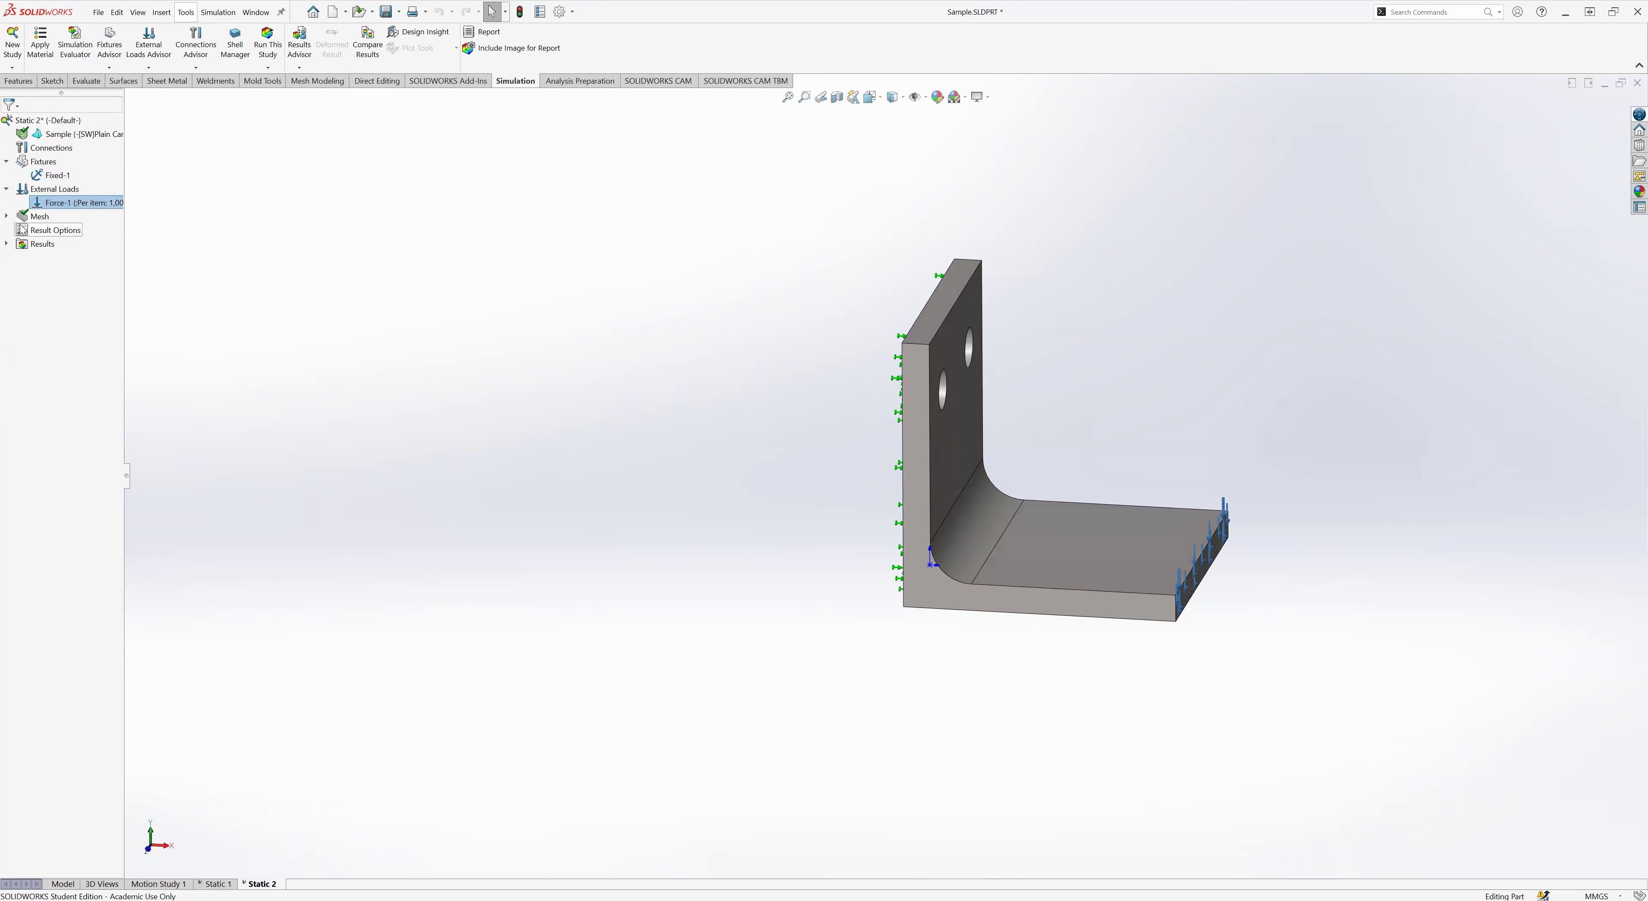
{"action": "left_click", "coordinate": [7, 217]}
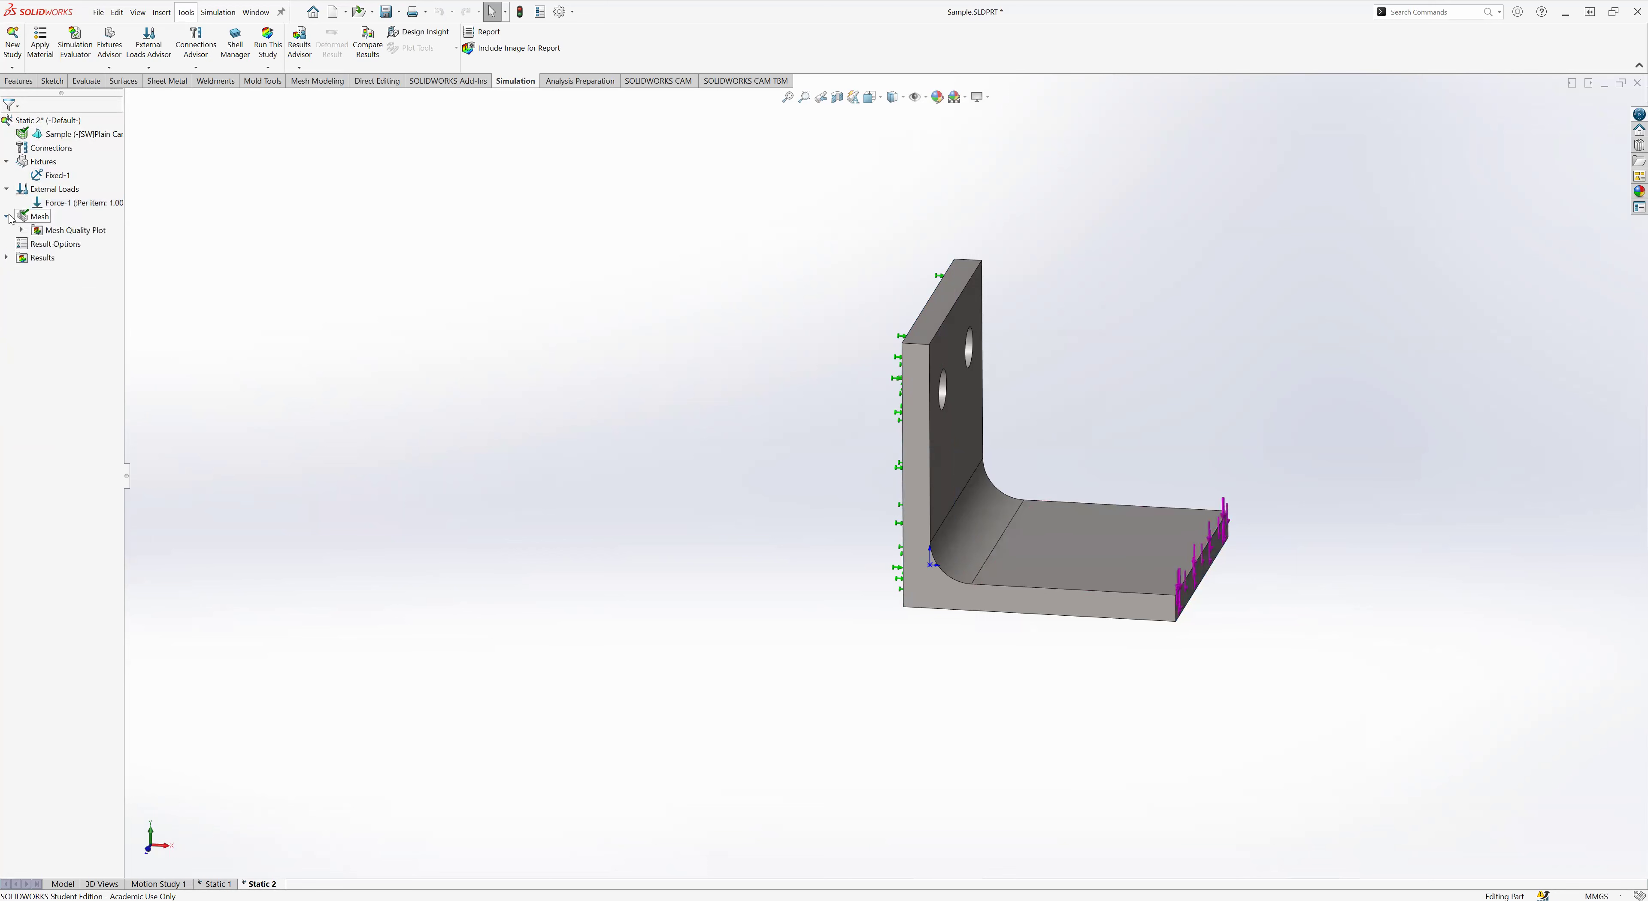
{"action": "left_click", "coordinate": [7, 216]}
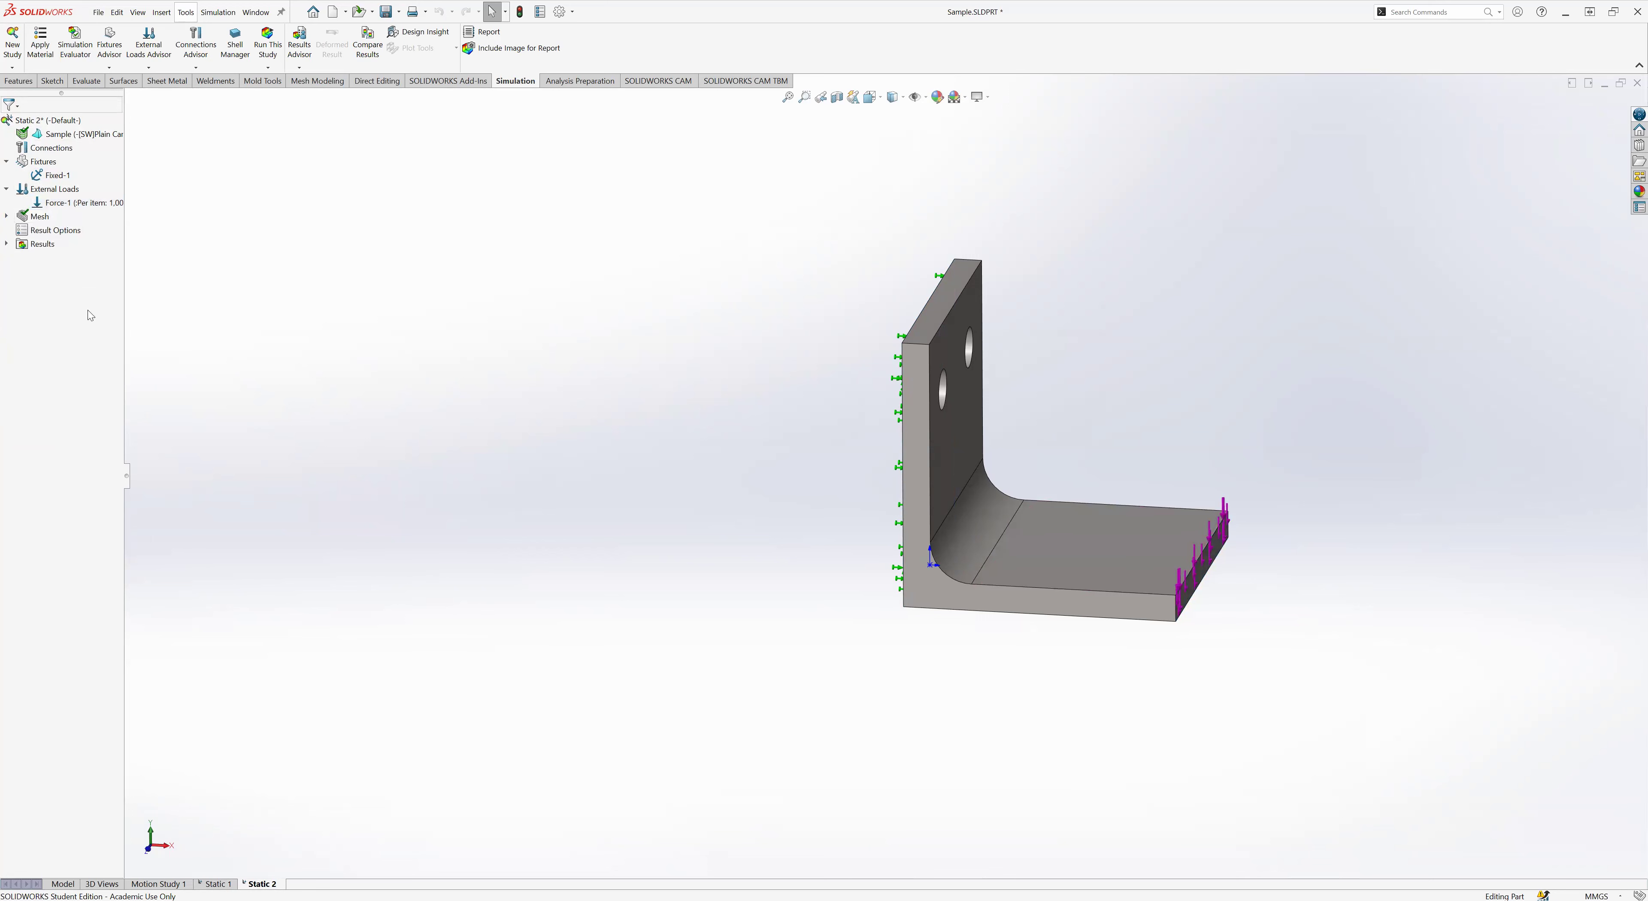
{"action": "double_click", "coordinate": [26, 244]}
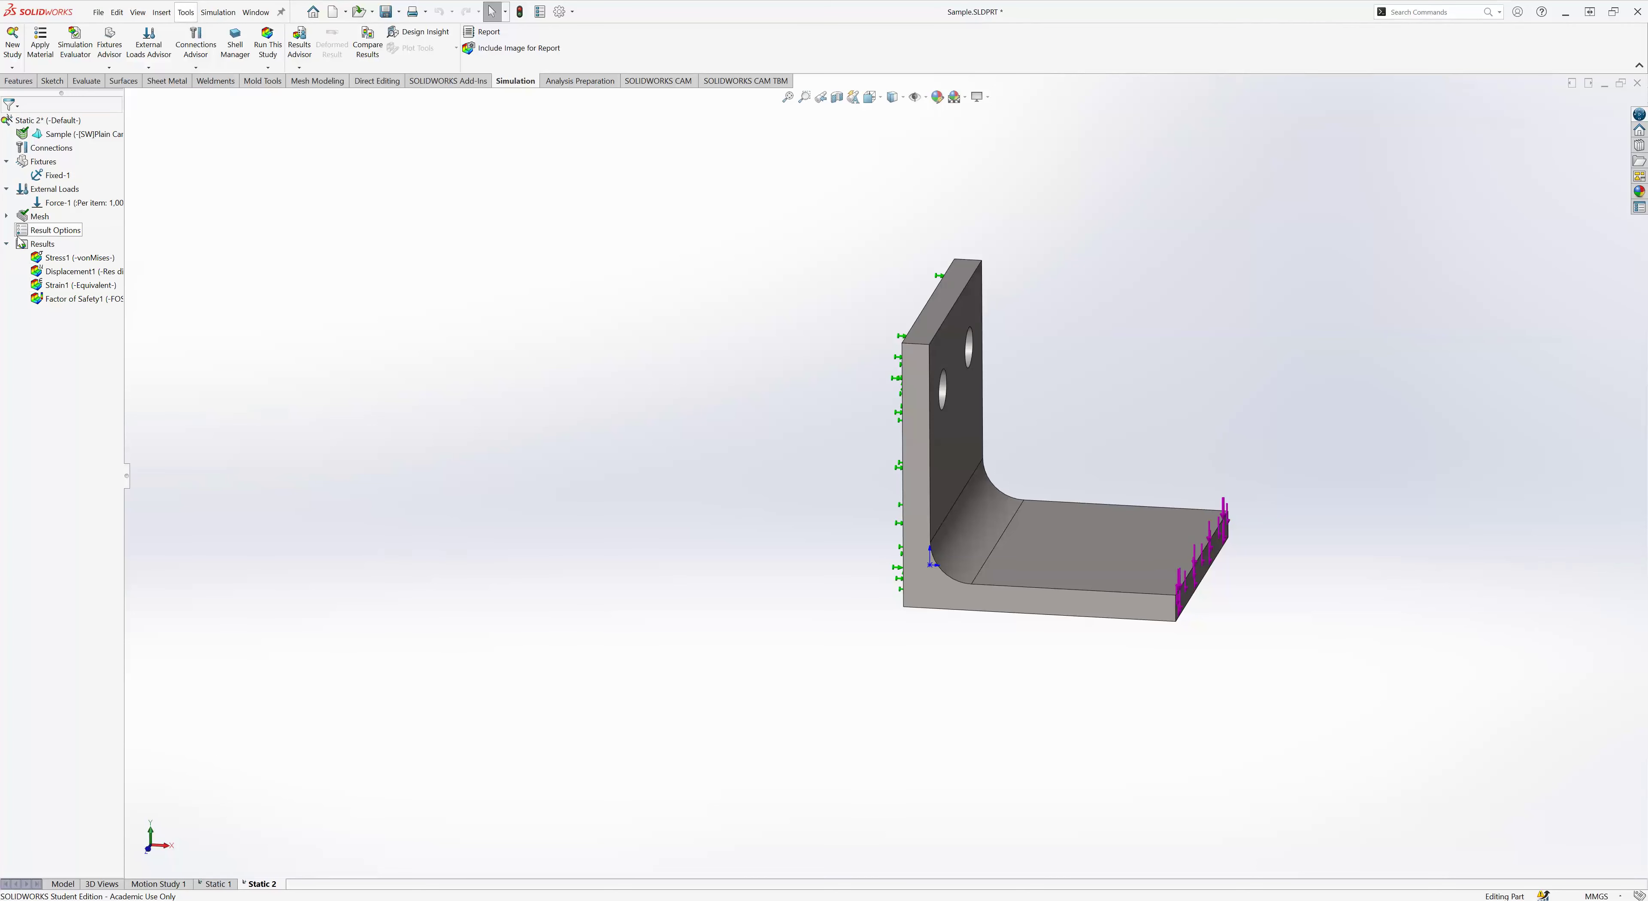
{"action": "left_click", "coordinate": [7, 244]}
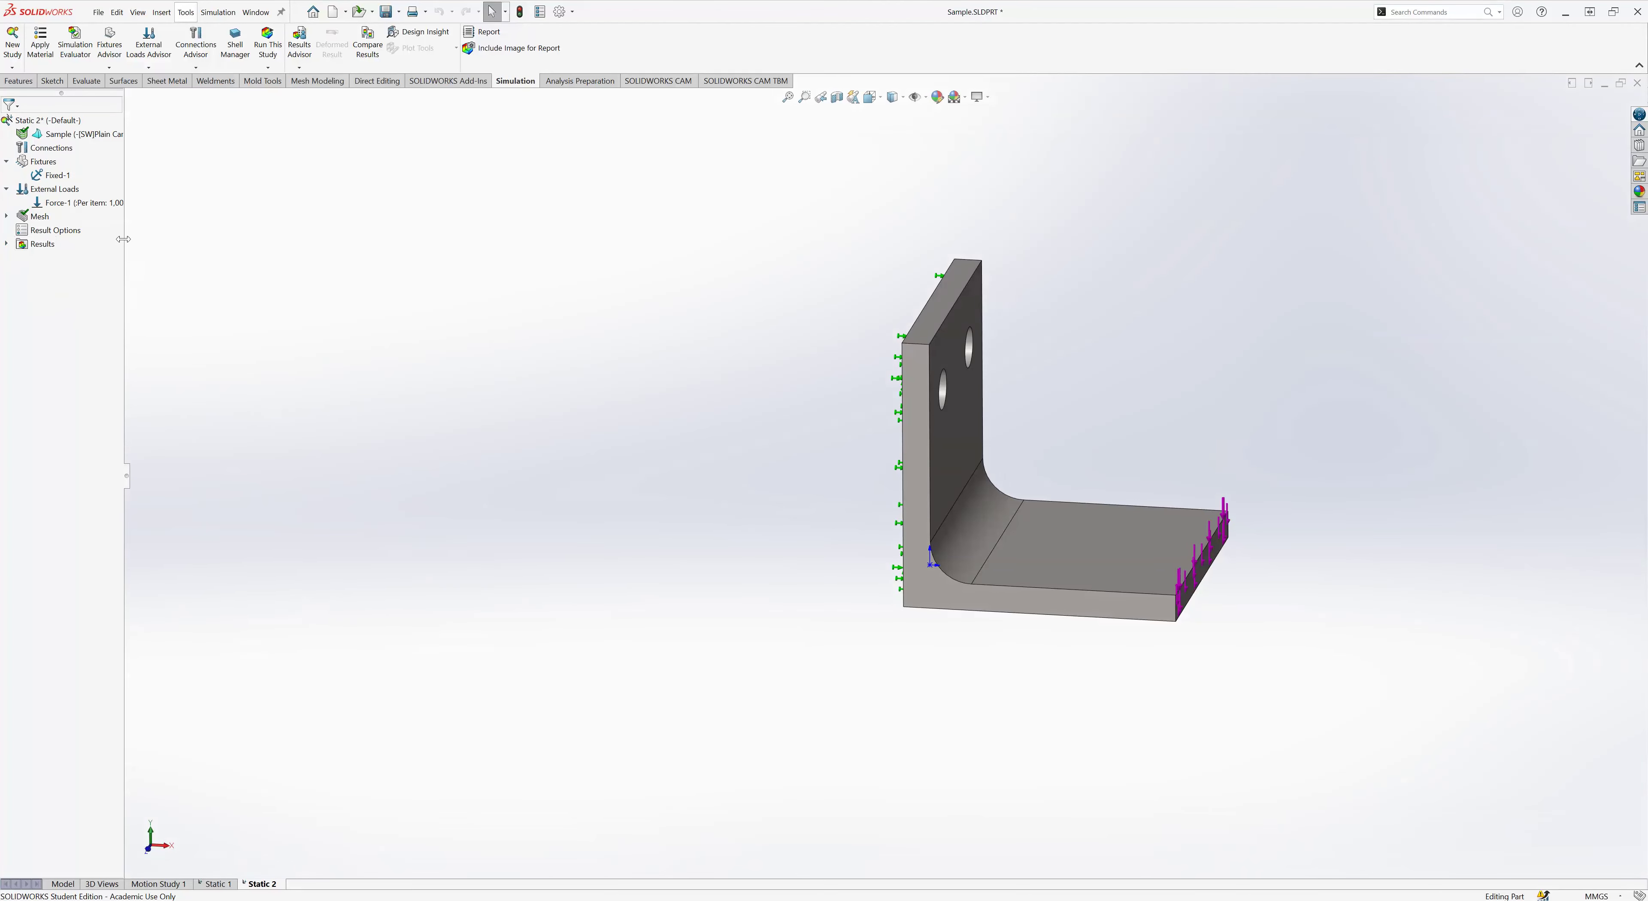
- Delete the Fixed-1 fixture from the Static 2 study
{"action": "middle_click_drag", "start_coordinate": [773, 539], "coordinate": [760, 540]}
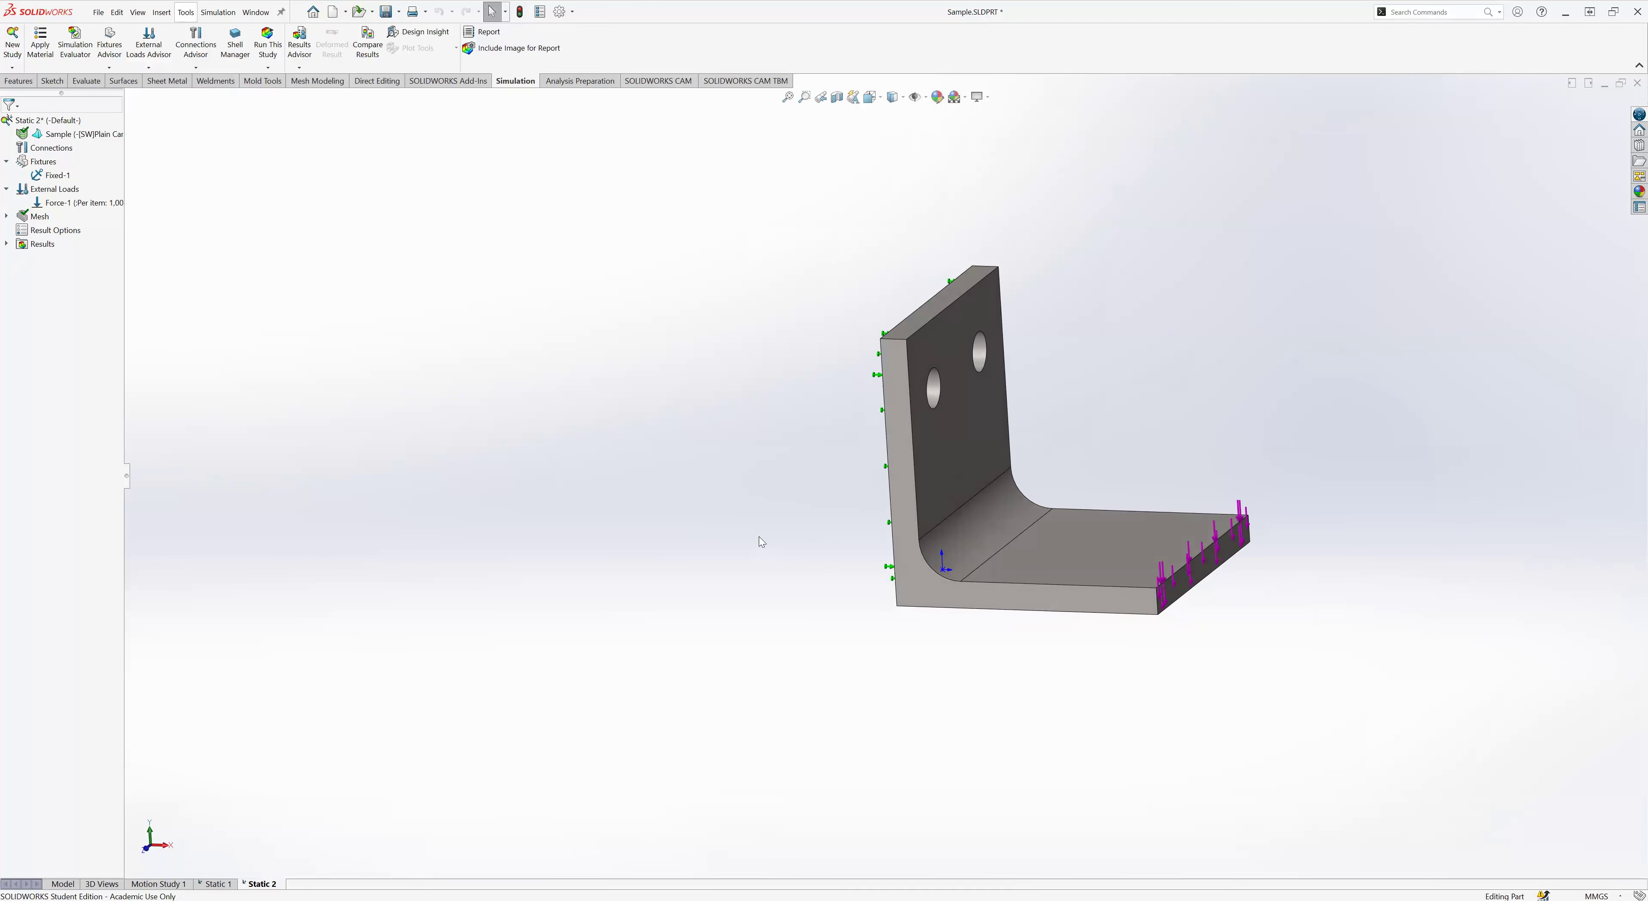
{"action": "mouse_move", "coordinate": [783, 515]}
{"action": "middle_mouse_down"}
{"action": "mouse_move", "coordinate": [806, 504]}
{"action": "mouse_move", "coordinate": [787, 526]}
{"action": "middle_mouse_up"}
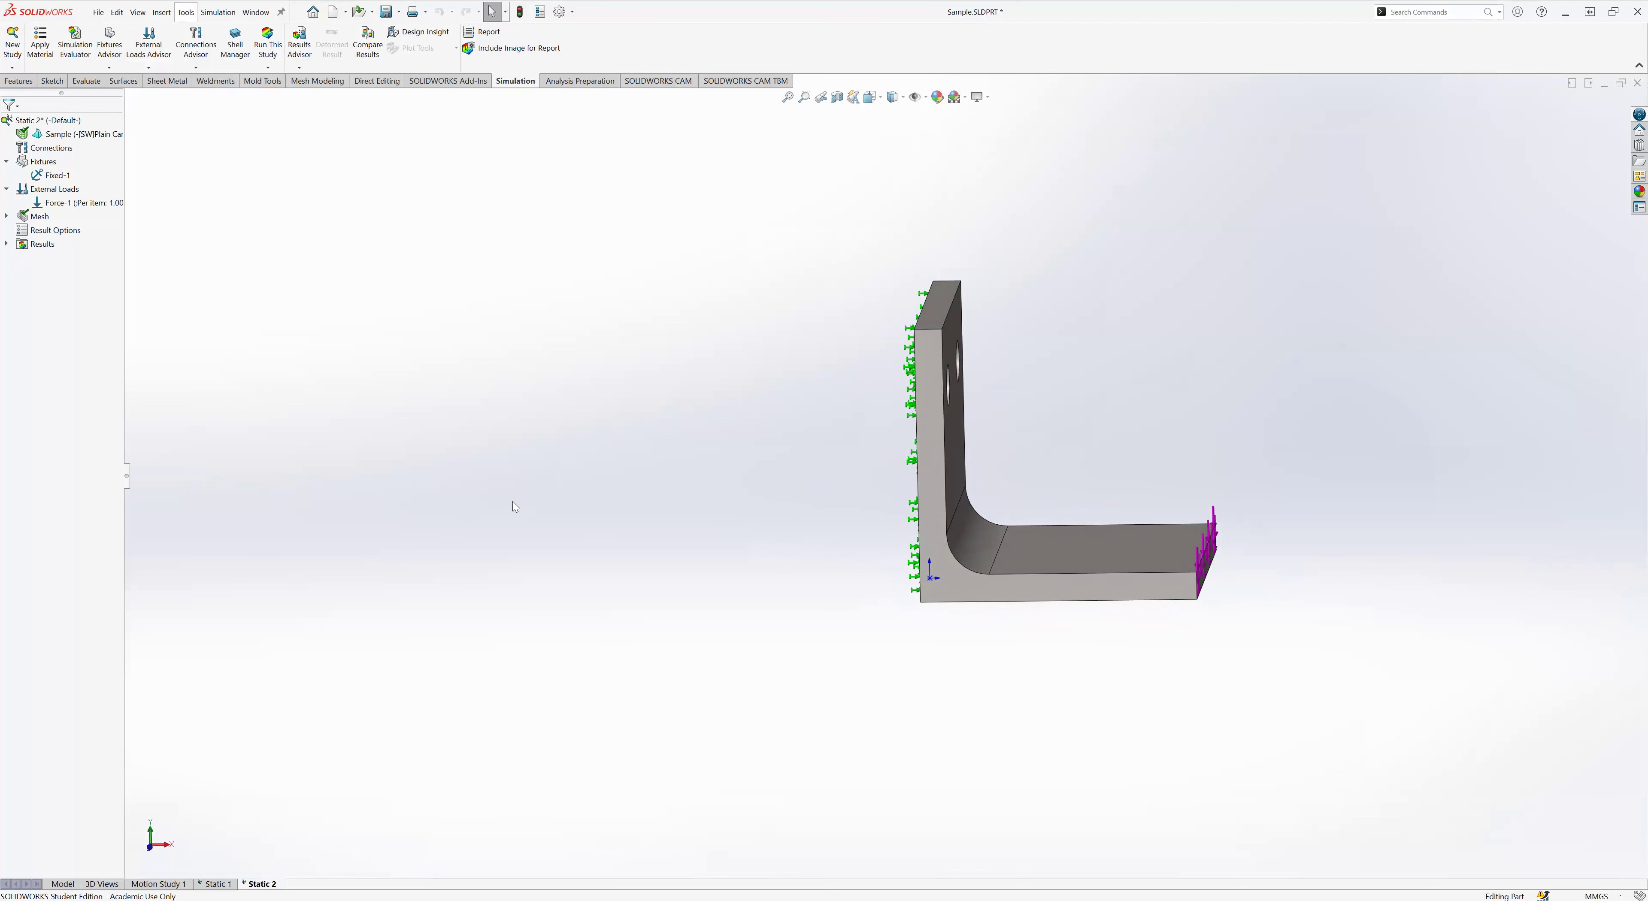
{"action": "middle_click_drag", "start_coordinate": [624, 431], "coordinate": [514, 397]}
{"action": "left_click", "coordinate": [54, 177]}
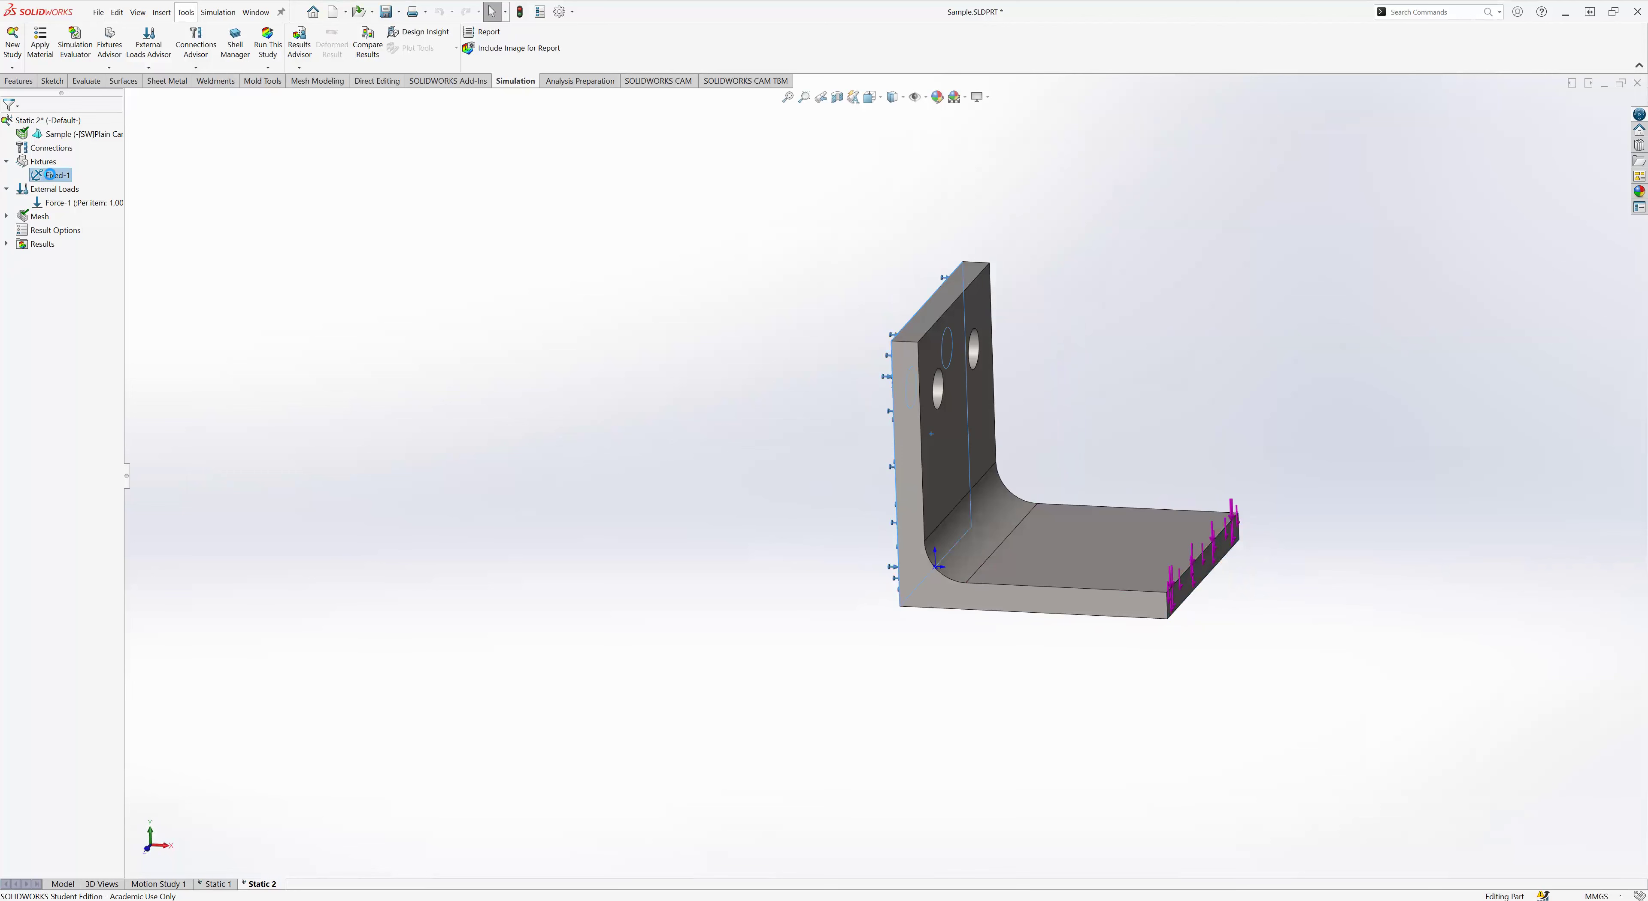
{"action": "key", "text": "Delete"}
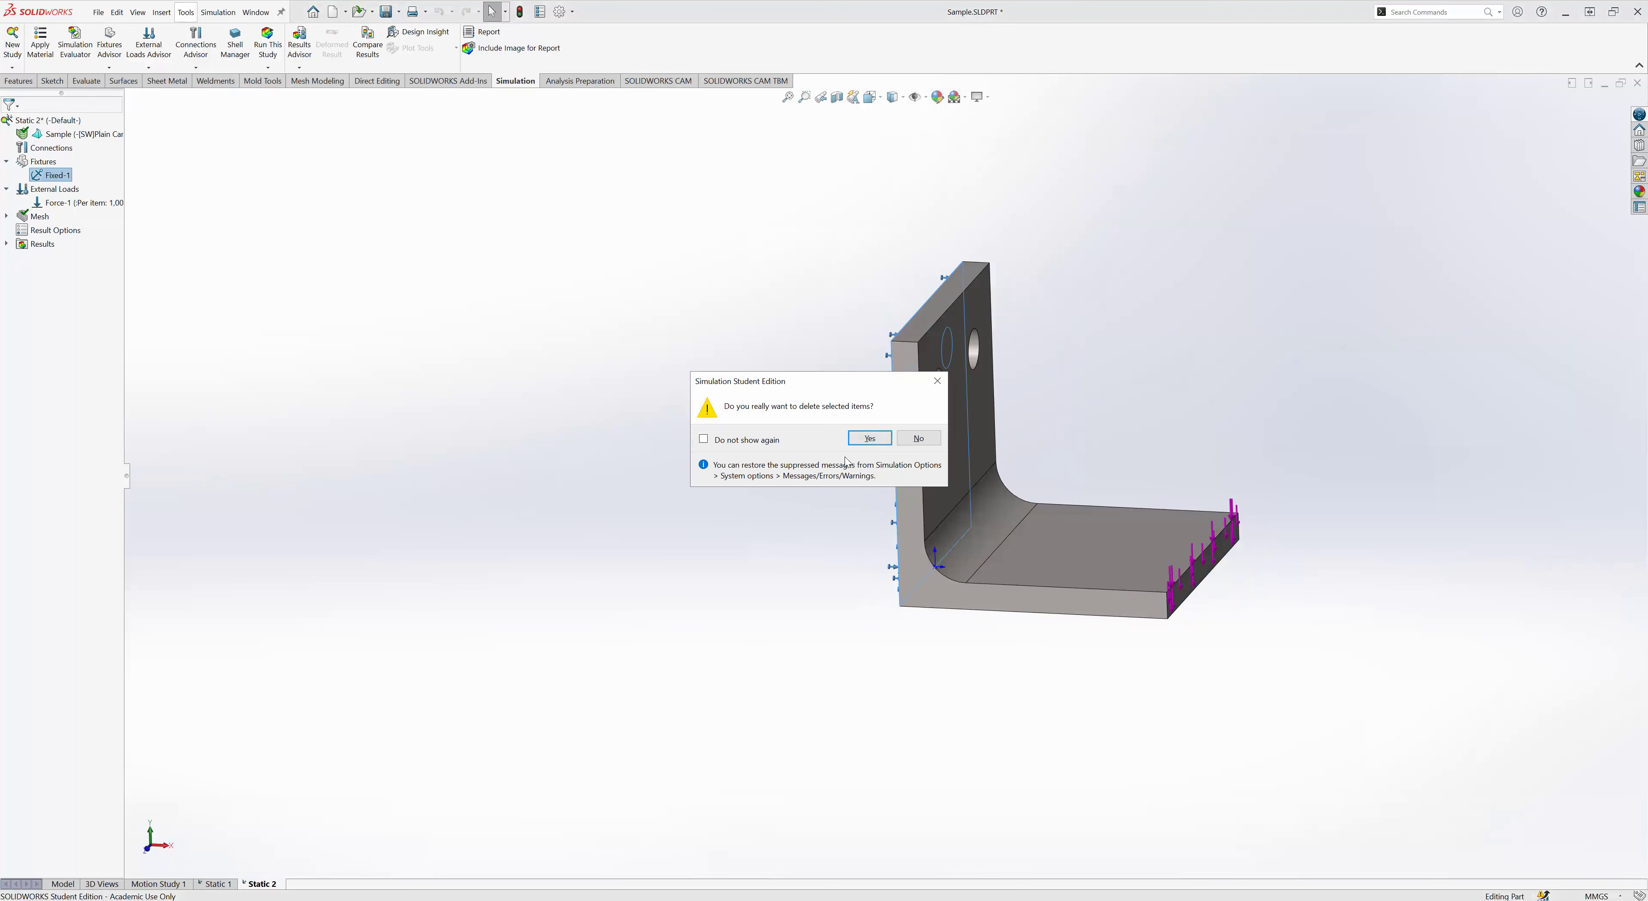
{"action": "key", "text": "Return"}
- Examine the bracket's vertical plate and its two mounting holes from the front, back and side
{"action": "middle_click_drag", "start_coordinate": [789, 451], "coordinate": [947, 412]}
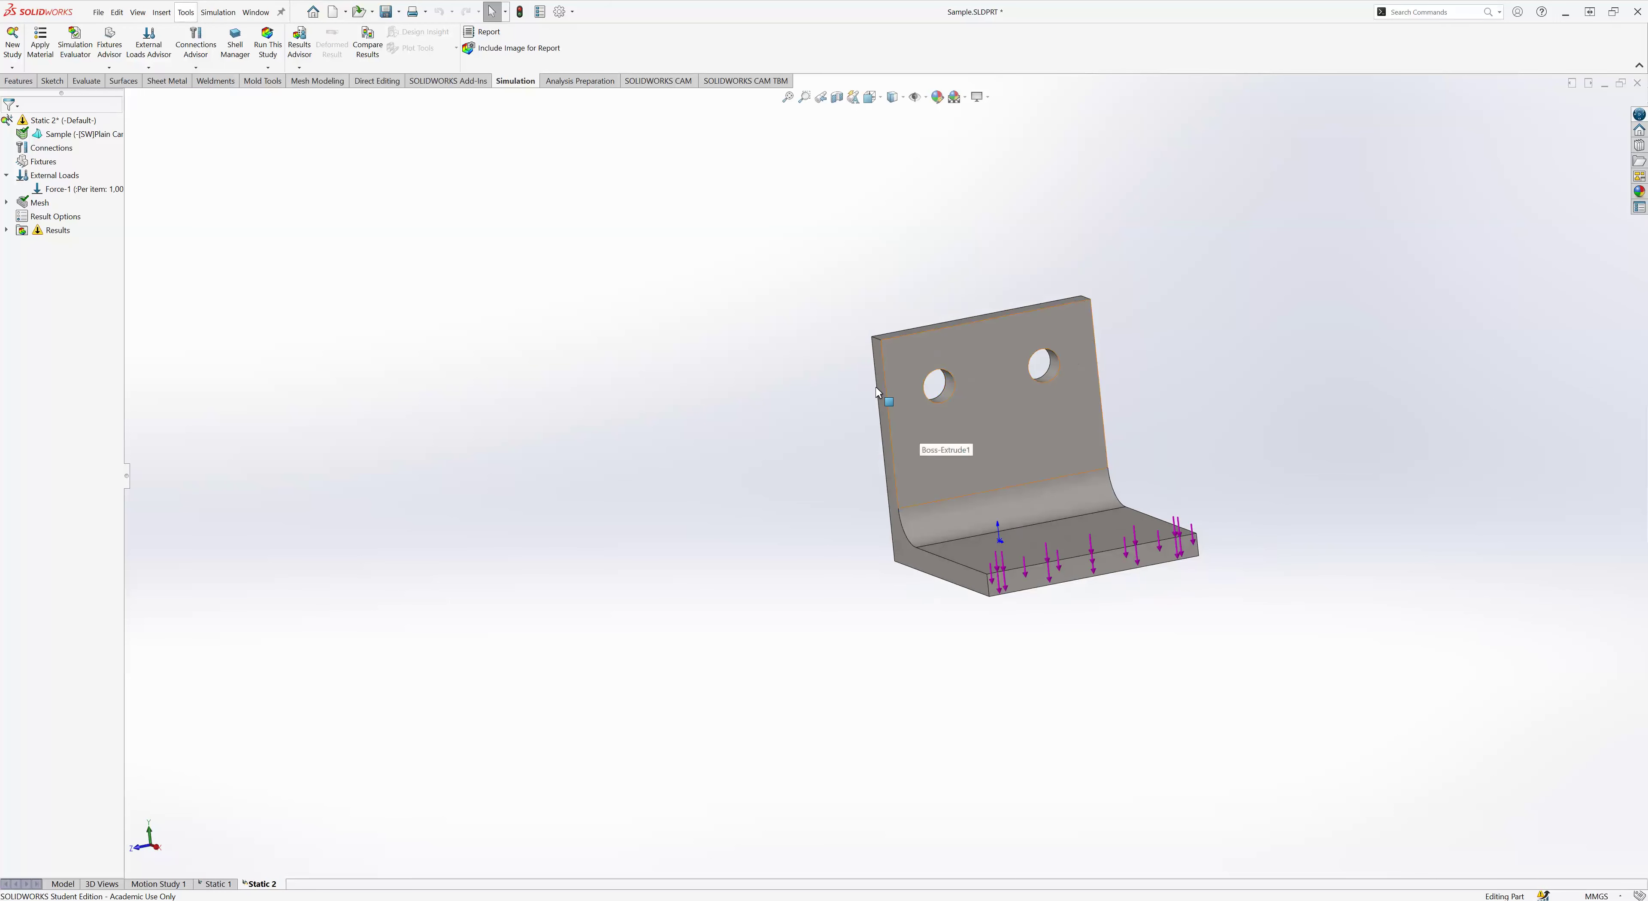
{"action": "middle_click_drag", "start_coordinate": [876, 392], "coordinate": [896, 372]}
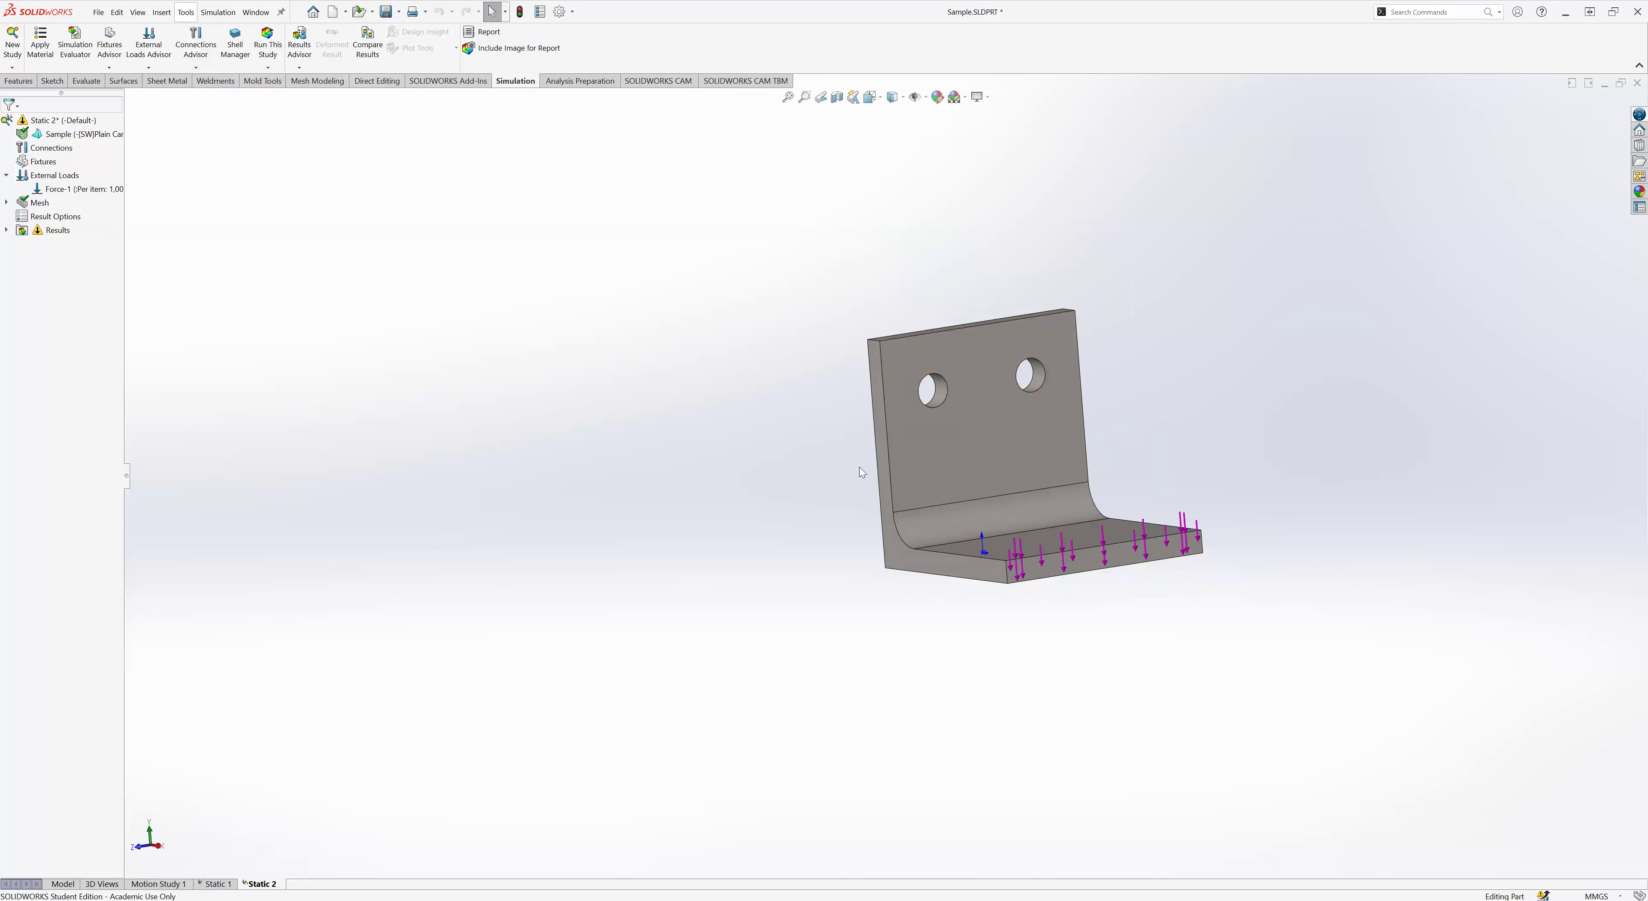
{"action": "mouse_move", "coordinate": [632, 475]}
{"action": "middle_mouse_down"}
{"action": "mouse_move", "coordinate": [648, 456]}
{"action": "mouse_move", "coordinate": [648, 475]}
{"action": "middle_mouse_up"}
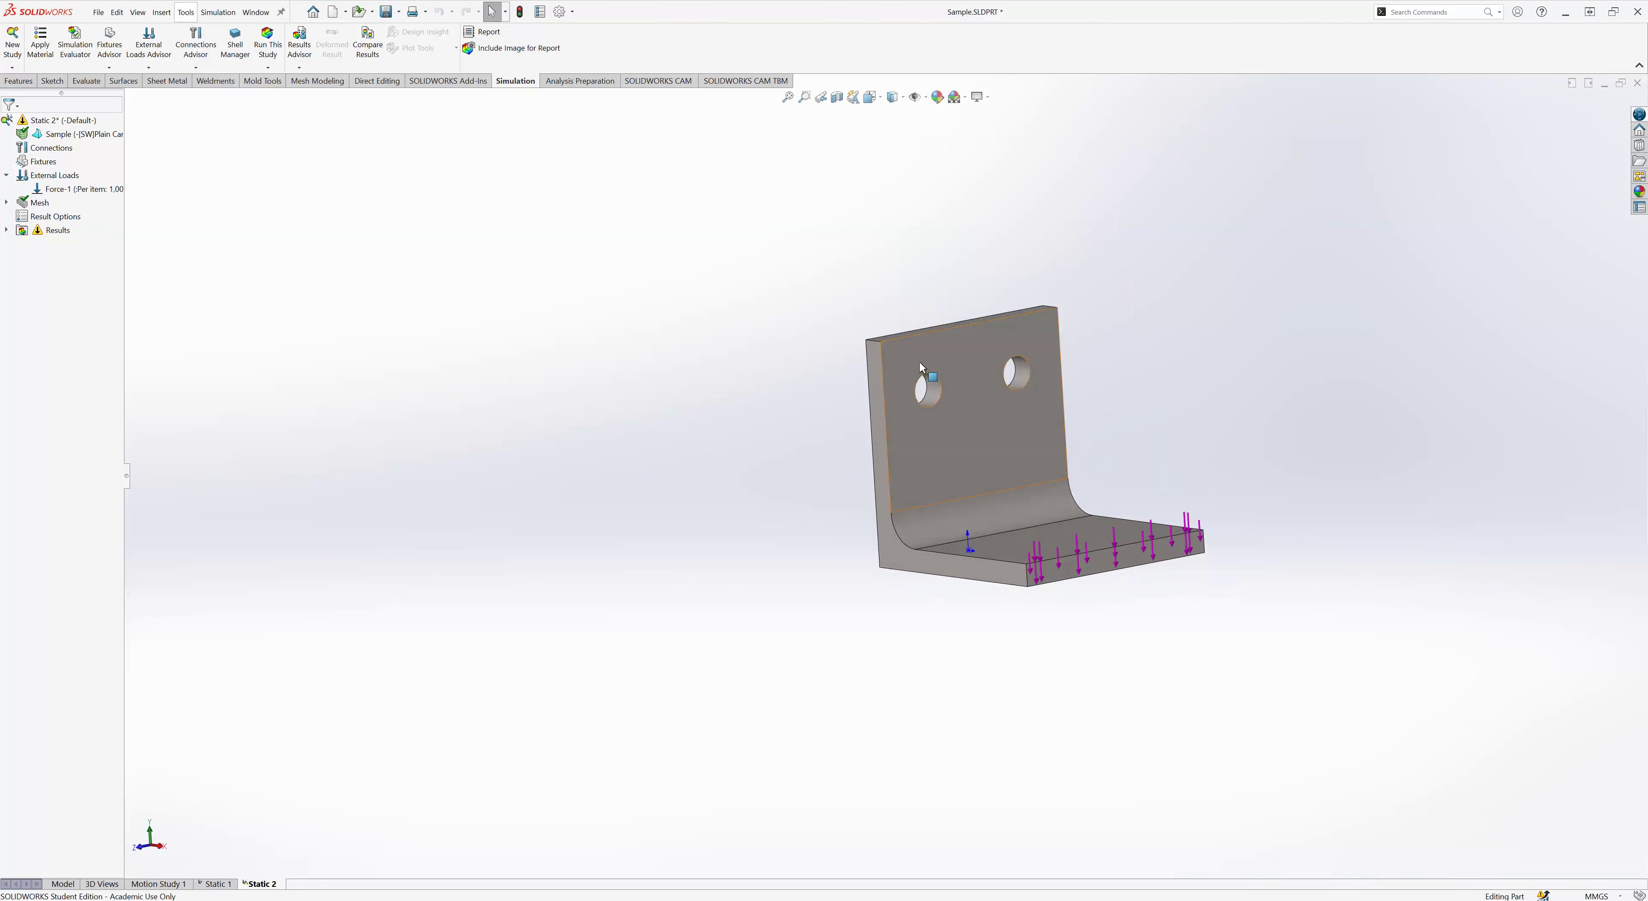
{"action": "scroll", "coordinate": [921, 367], "scroll_direction": "down", "scroll_amount": 4}
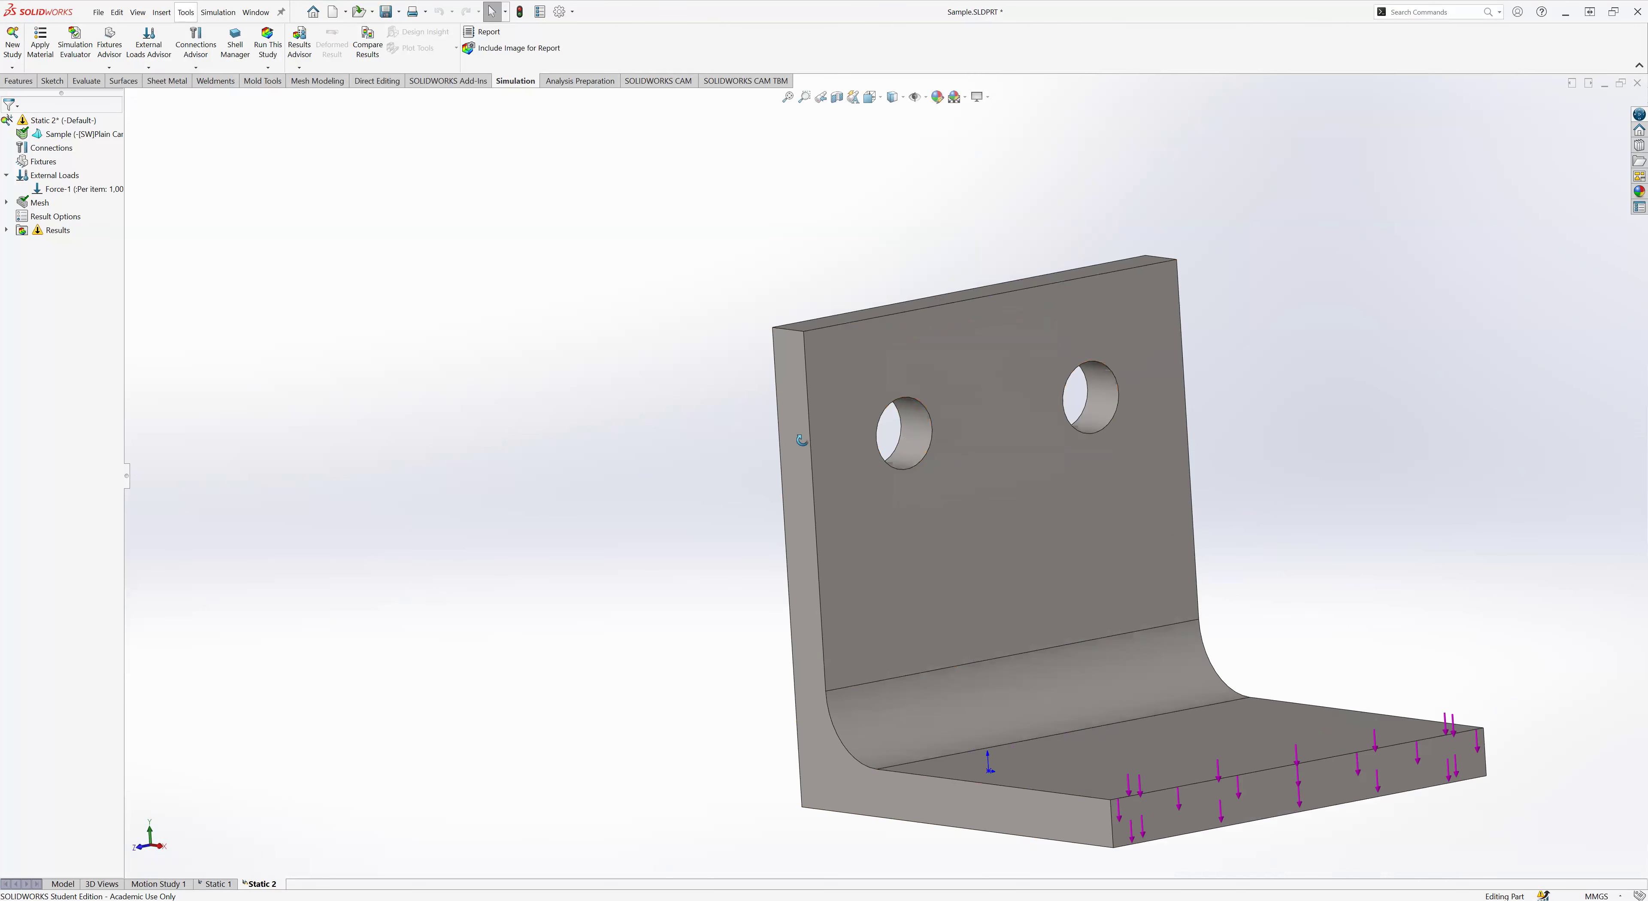
{"action": "middle_click_drag", "start_coordinate": [802, 440], "coordinate": [863, 492]}
{"action": "middle_click_drag", "start_coordinate": [760, 455], "coordinate": [887, 544]}
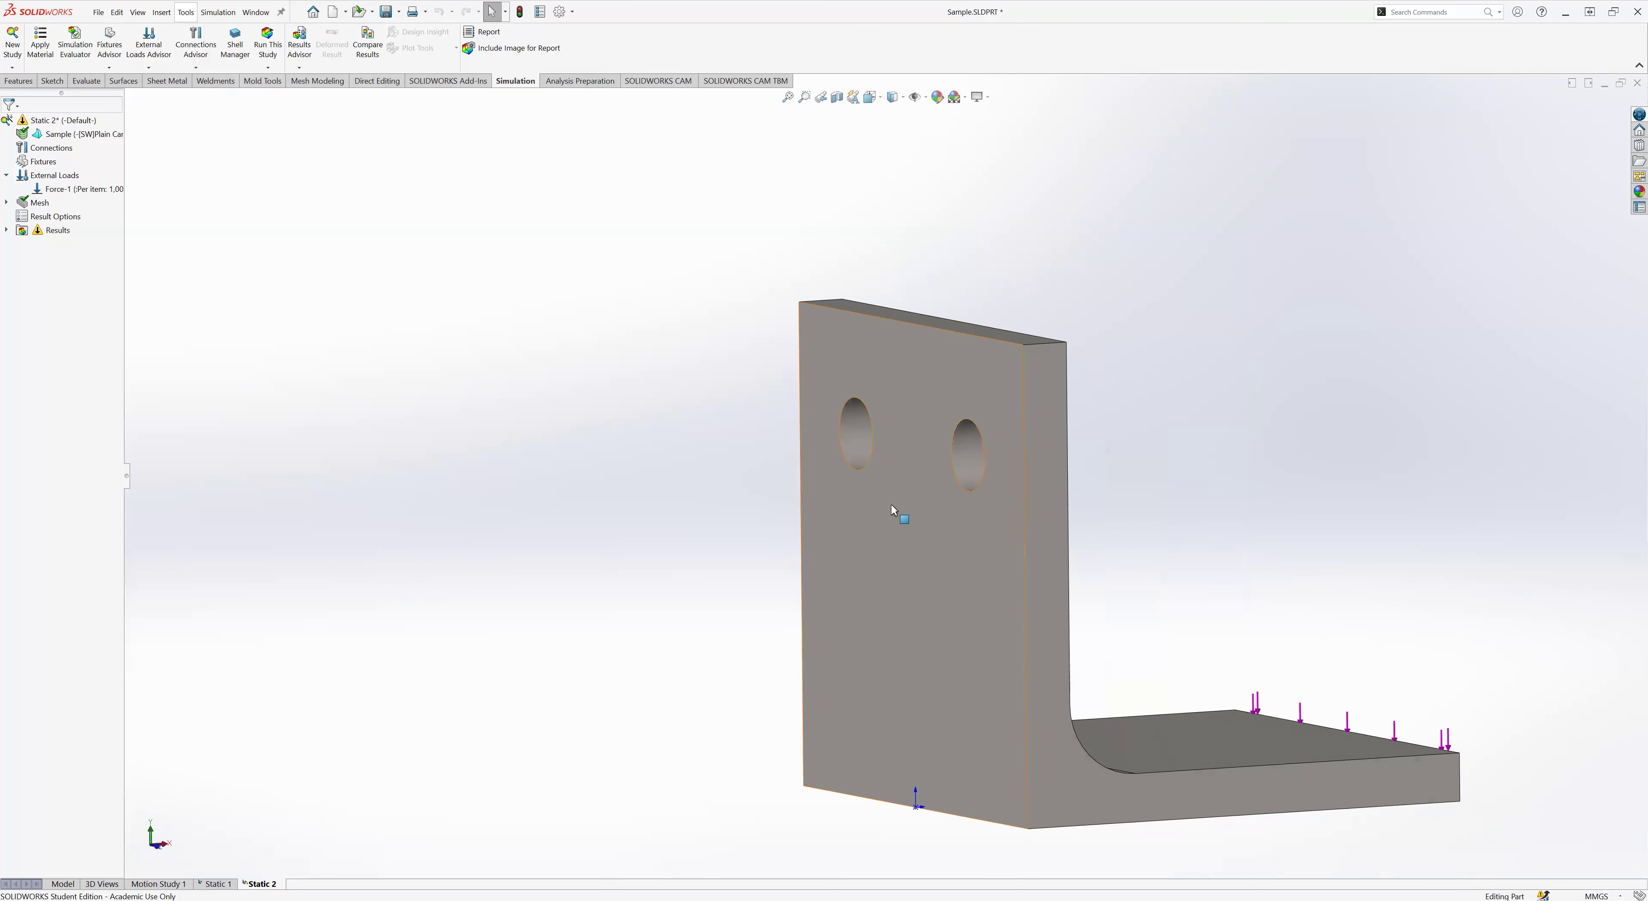
{"action": "middle_click_drag", "start_coordinate": [701, 457], "coordinate": [619, 489]}
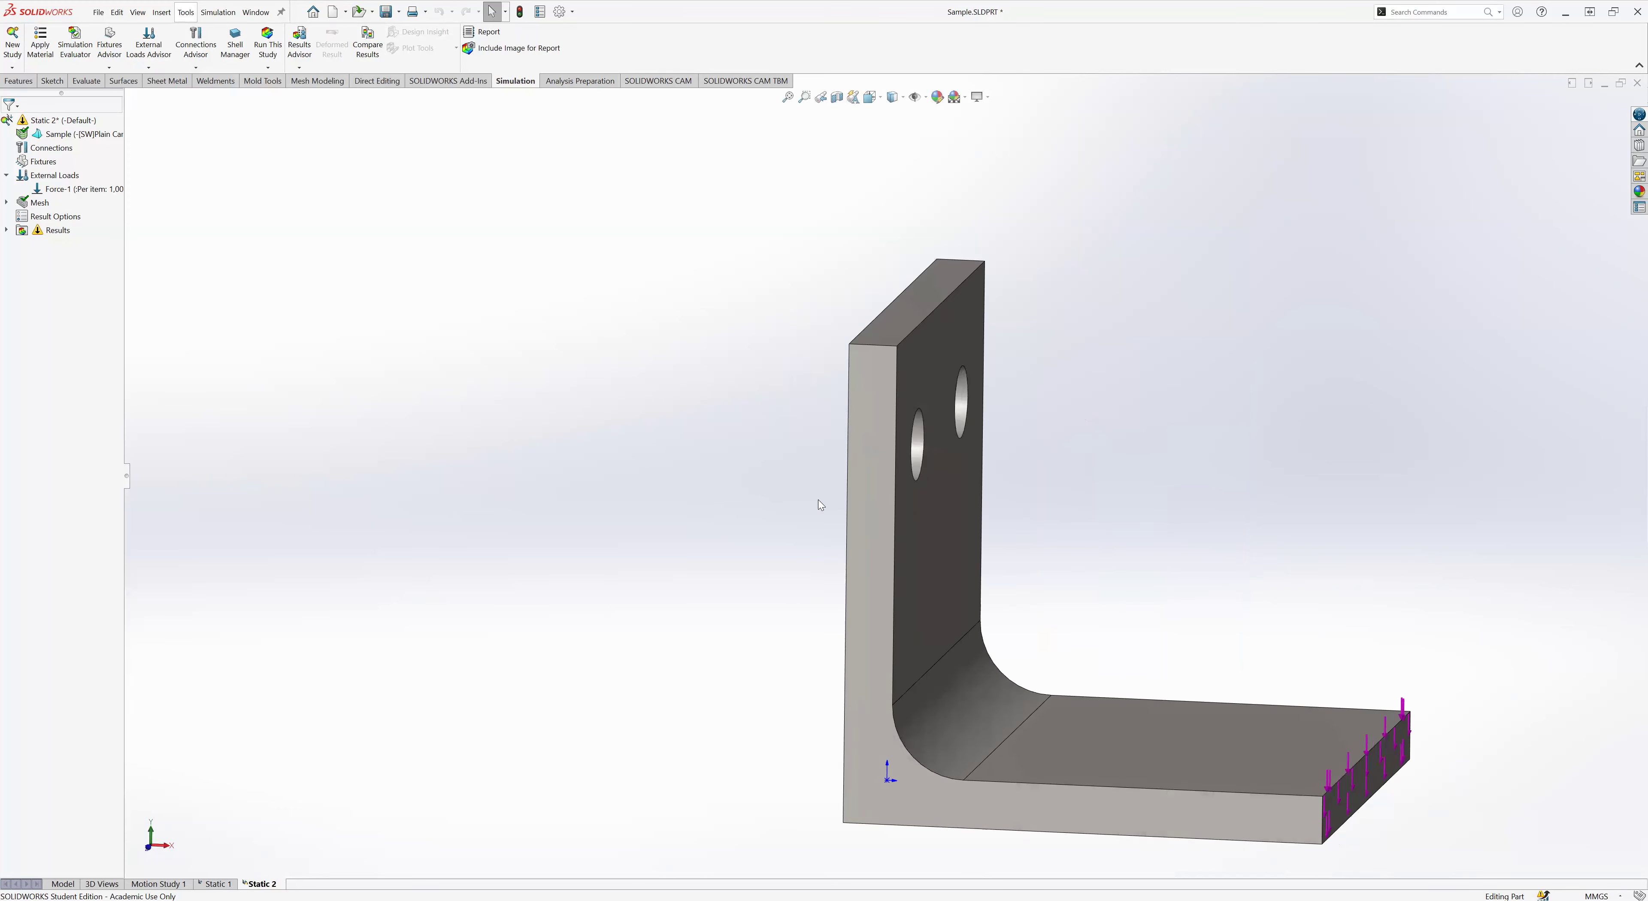
{"action": "middle_click_drag", "start_coordinate": [875, 500], "coordinate": [814, 531]}
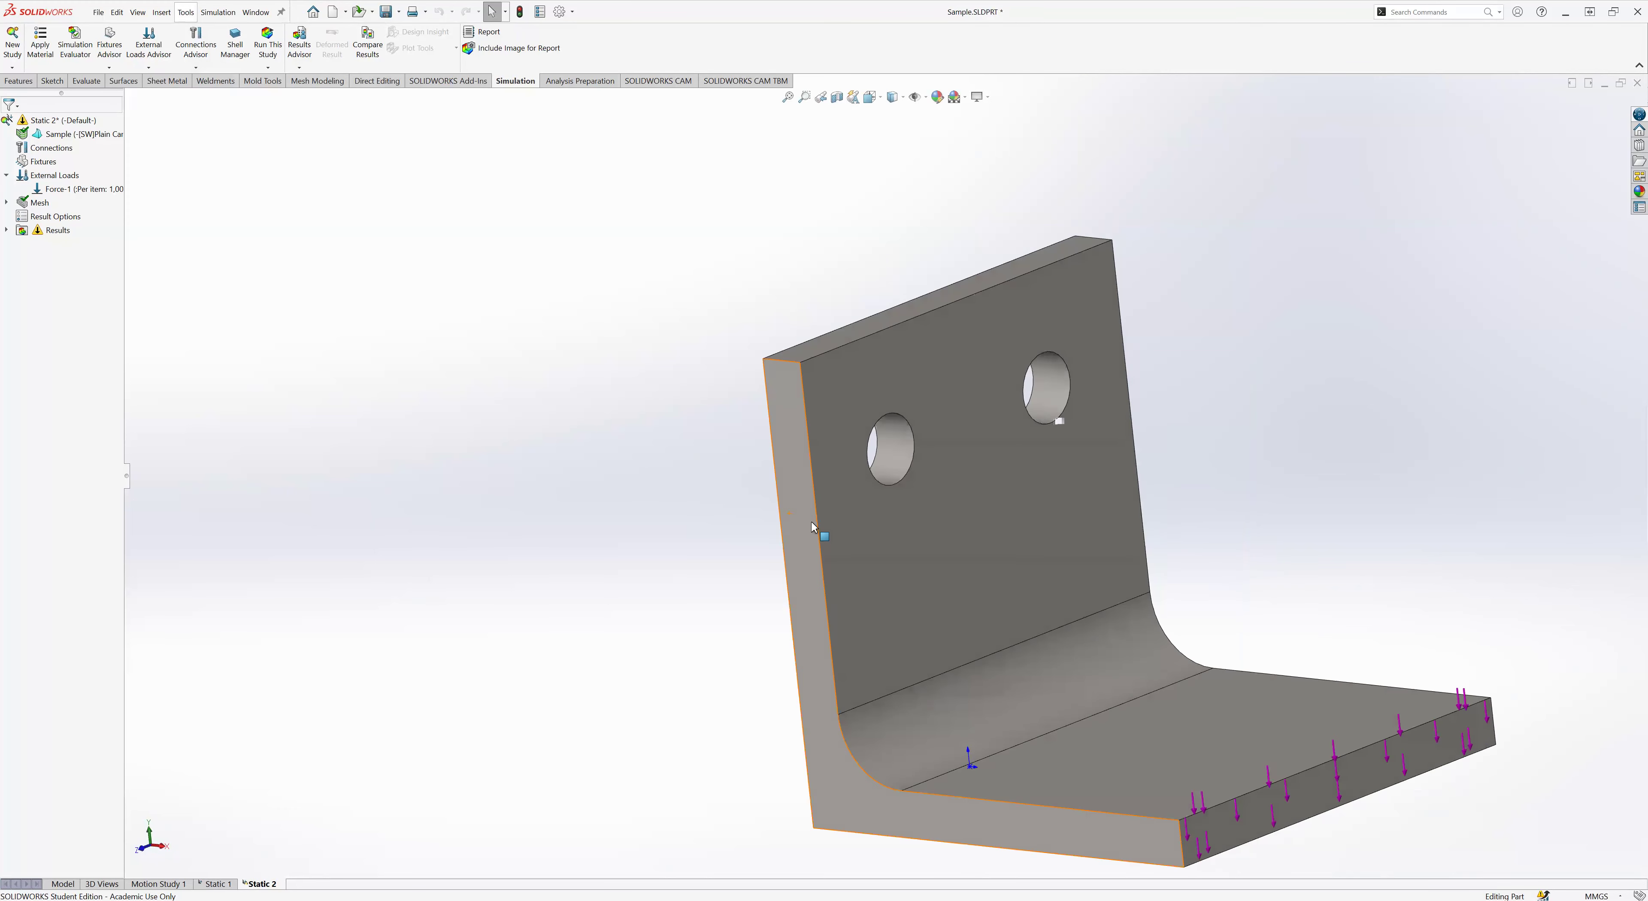
{"action": "scroll", "coordinate": [690, 510], "scroll_direction": "up", "scroll_amount": 3}
{"action": "middle_click_drag", "start_coordinate": [669, 469], "coordinate": [640, 435]}
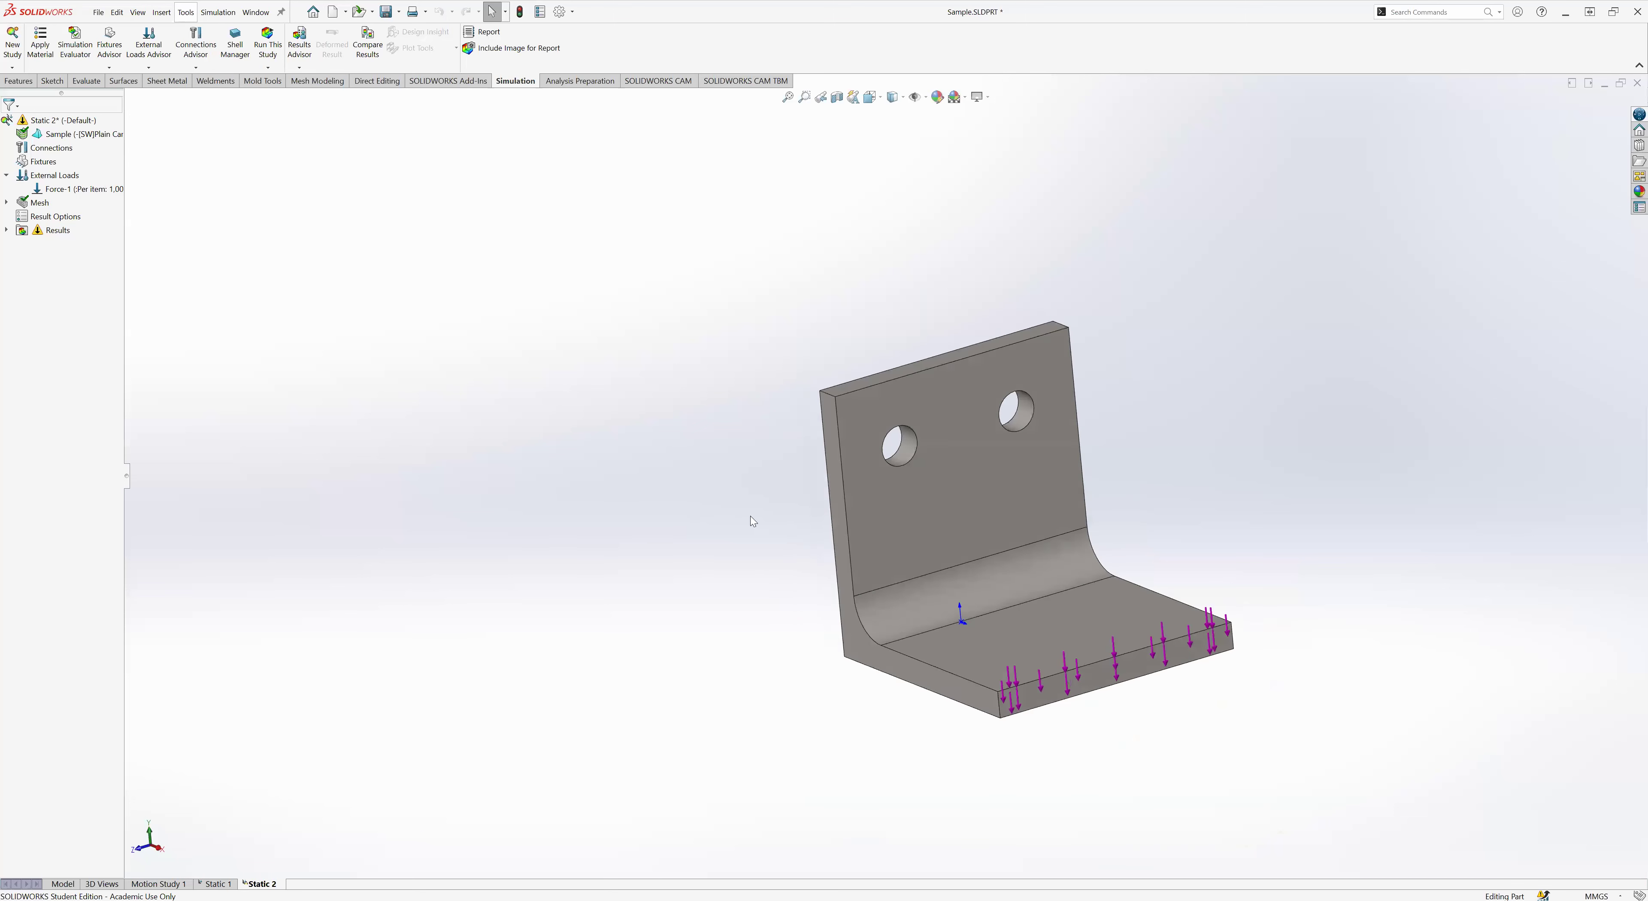
- Switch from the Static 2 study to the part model and inspect the vertical plate's inner face around the holes
{"action": "left_click", "coordinate": [24, 84]}
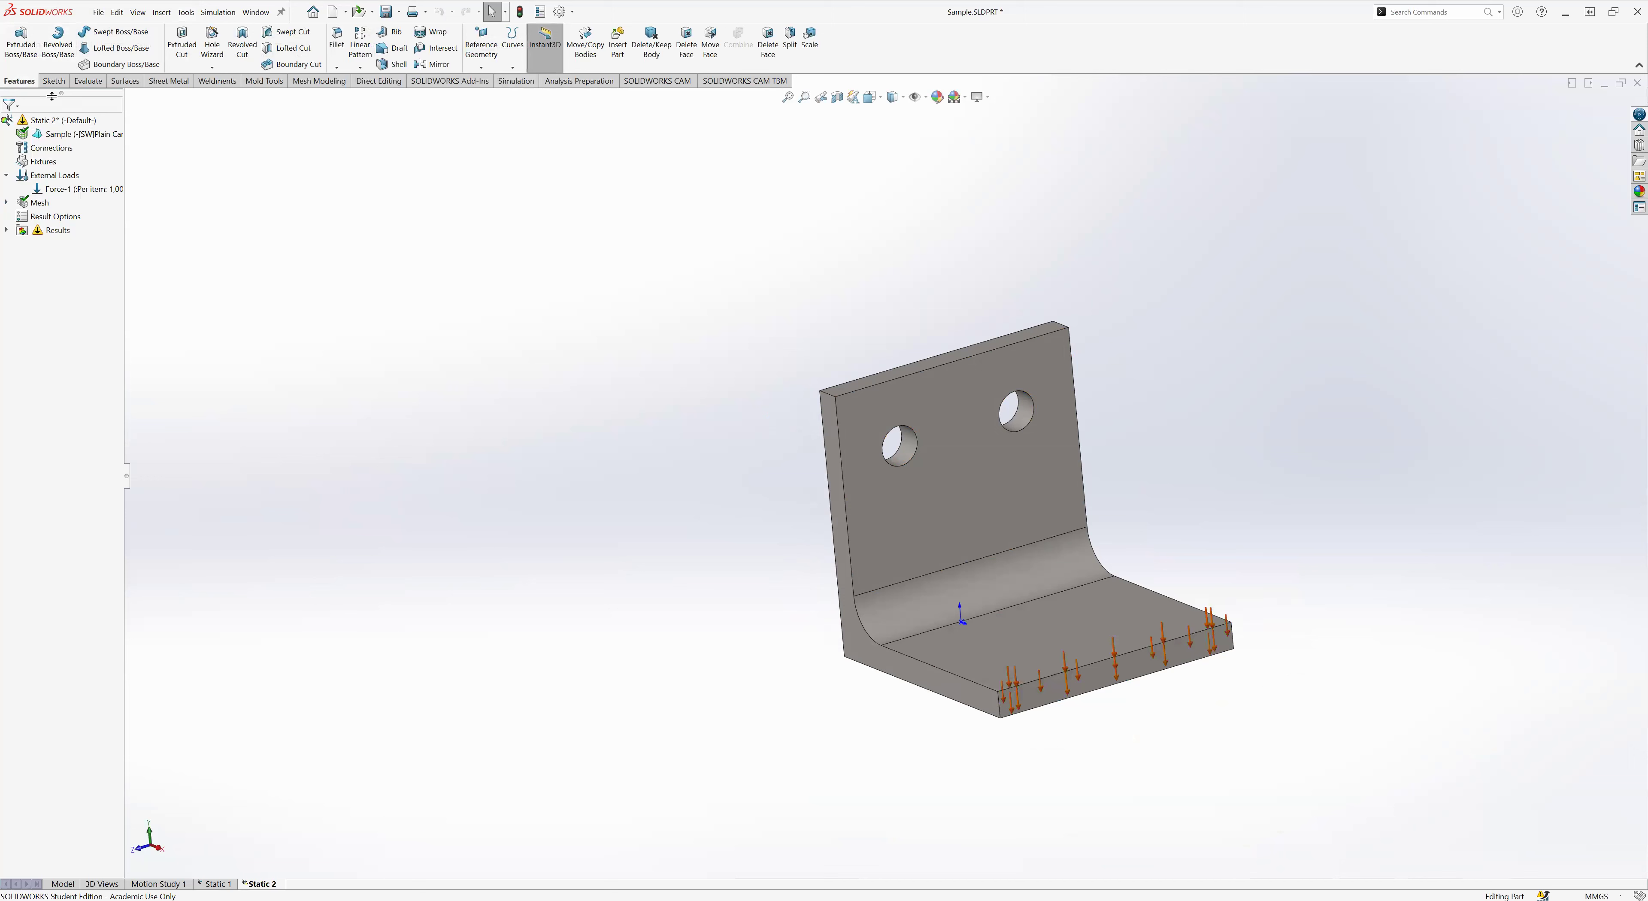
{"action": "left_click_drag", "start_coordinate": [47, 261], "coordinate": [75, 82]}
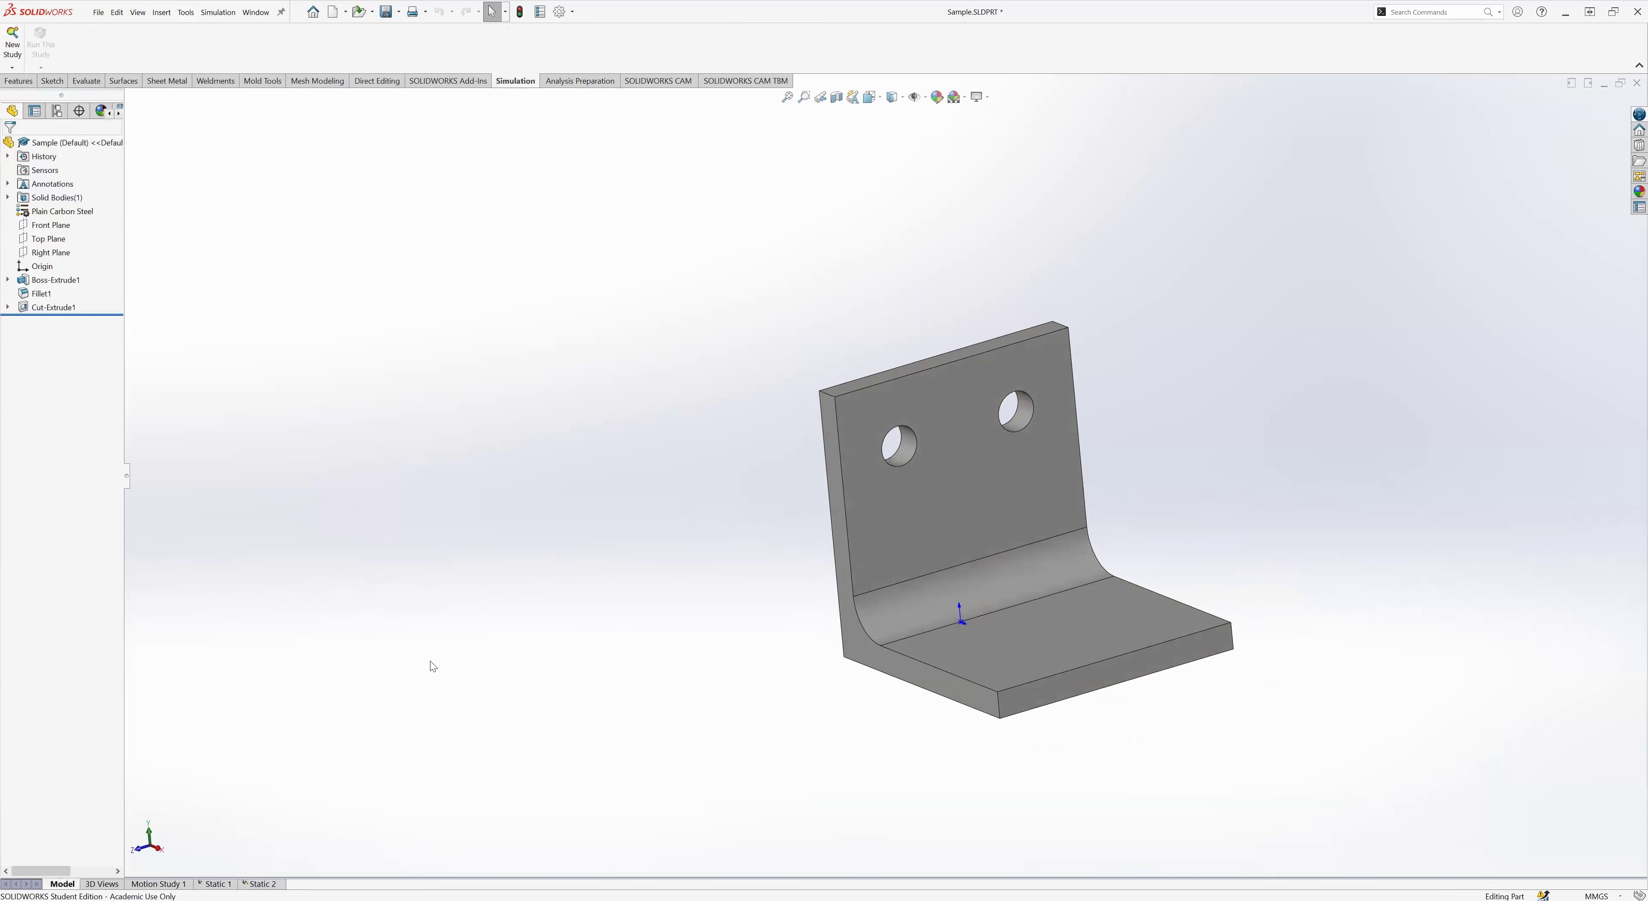
{"action": "left_click", "coordinate": [953, 427]}
{"action": "left_click", "coordinate": [624, 509]}
{"action": "left_click", "coordinate": [937, 447]}
{"action": "key", "text": "Escape"}
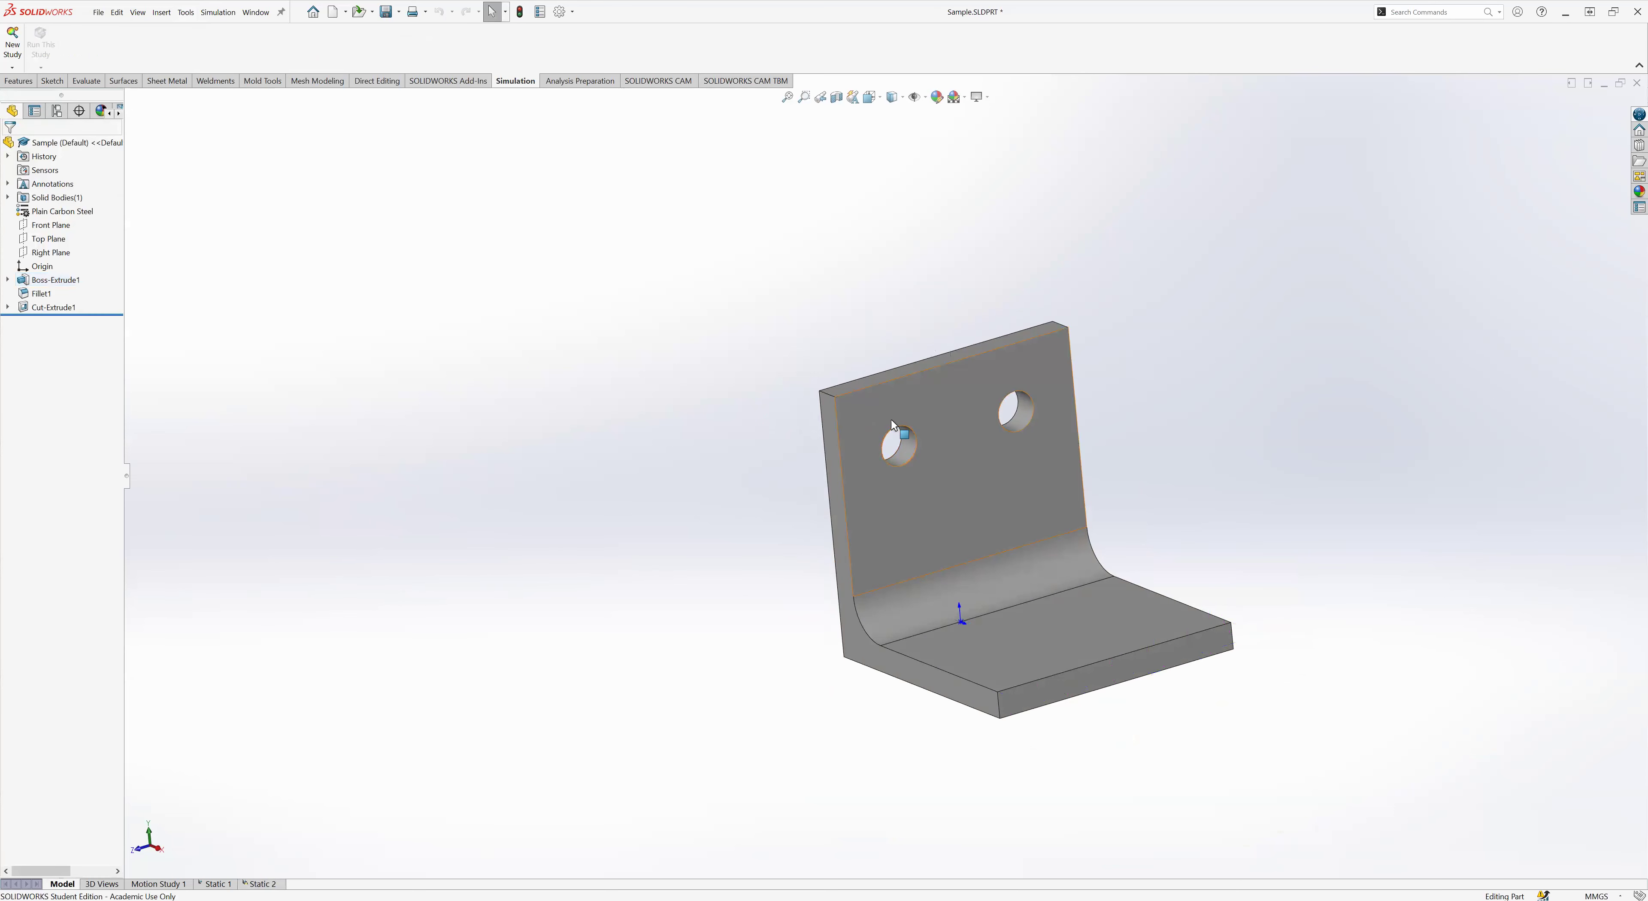
{"action": "left_click", "coordinate": [891, 417]}
{"action": "key", "text": "Escape"}
{"action": "left_click", "coordinate": [942, 464]}
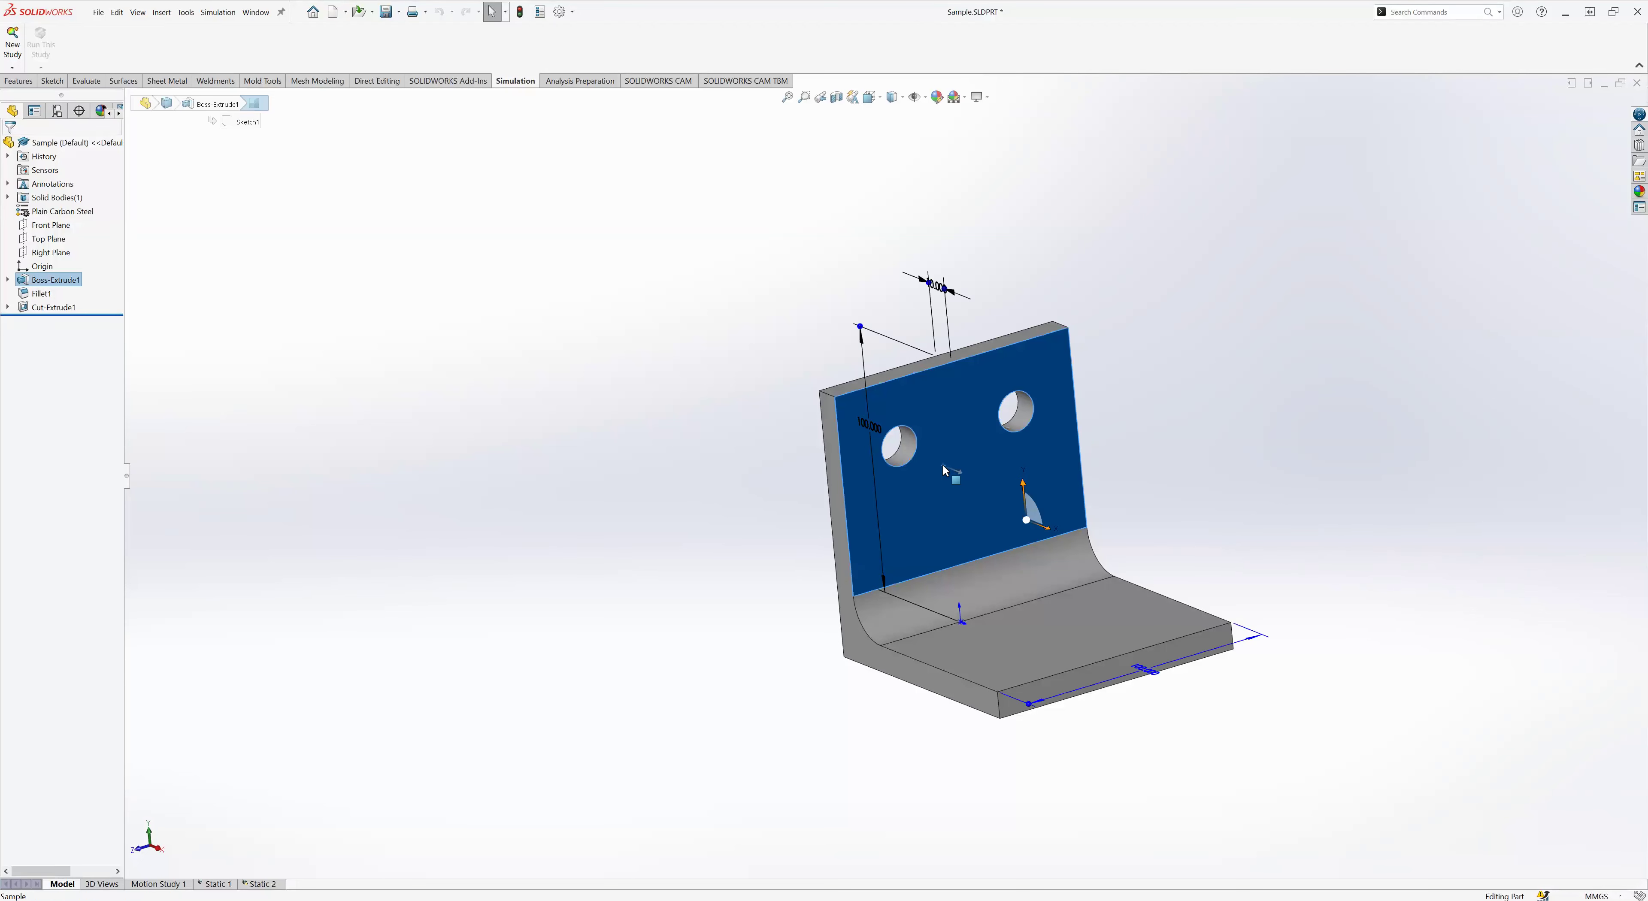
{"action": "left_click", "coordinate": [677, 510]}
{"action": "left_click", "coordinate": [965, 475]}
{"action": "left_click", "coordinate": [638, 462]}
- Start a sketch on the inner face of the vertical plate
{"action": "left_click", "coordinate": [19, 81]}
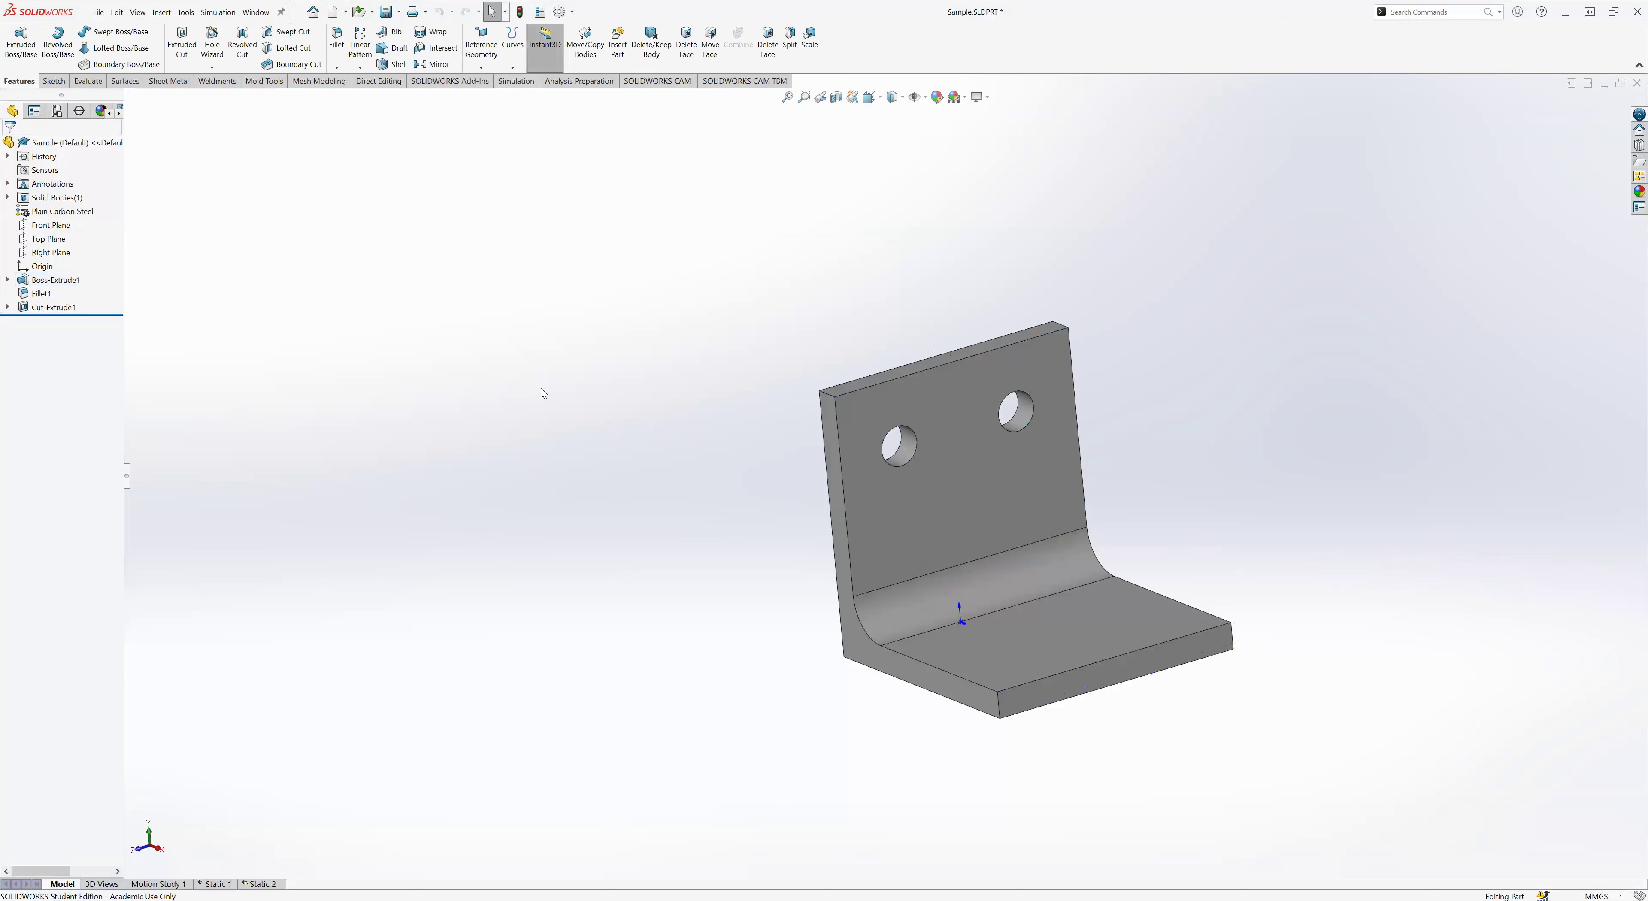
{"action": "left_click", "coordinate": [965, 483]}
{"action": "right_click", "coordinate": [966, 485]}
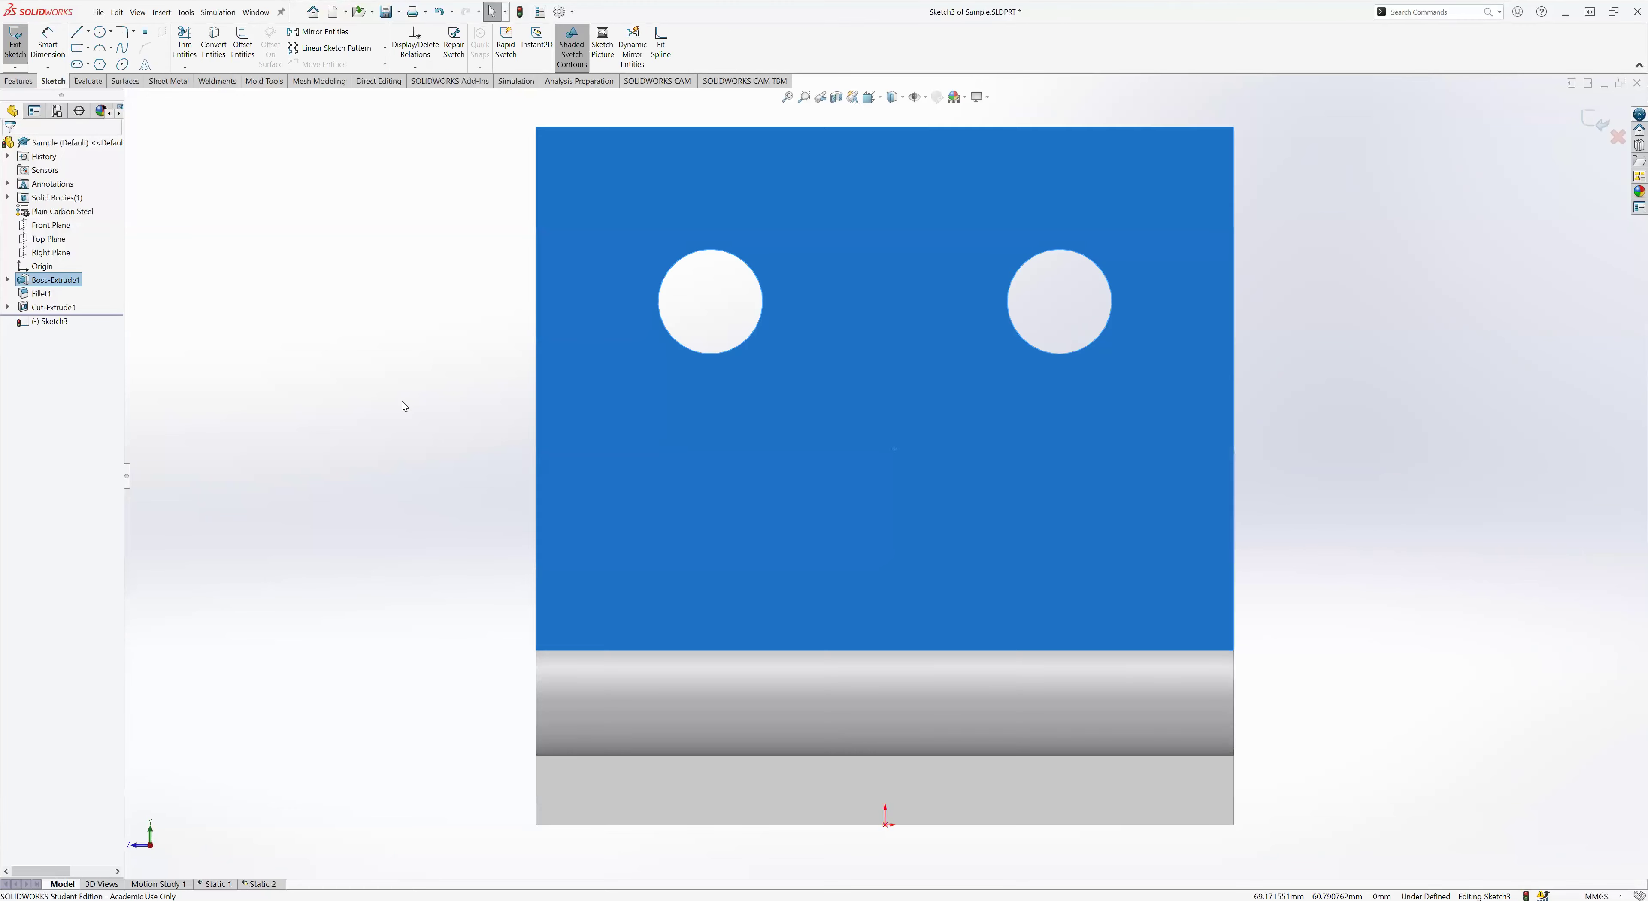
{"action": "left_click", "coordinate": [402, 401]}
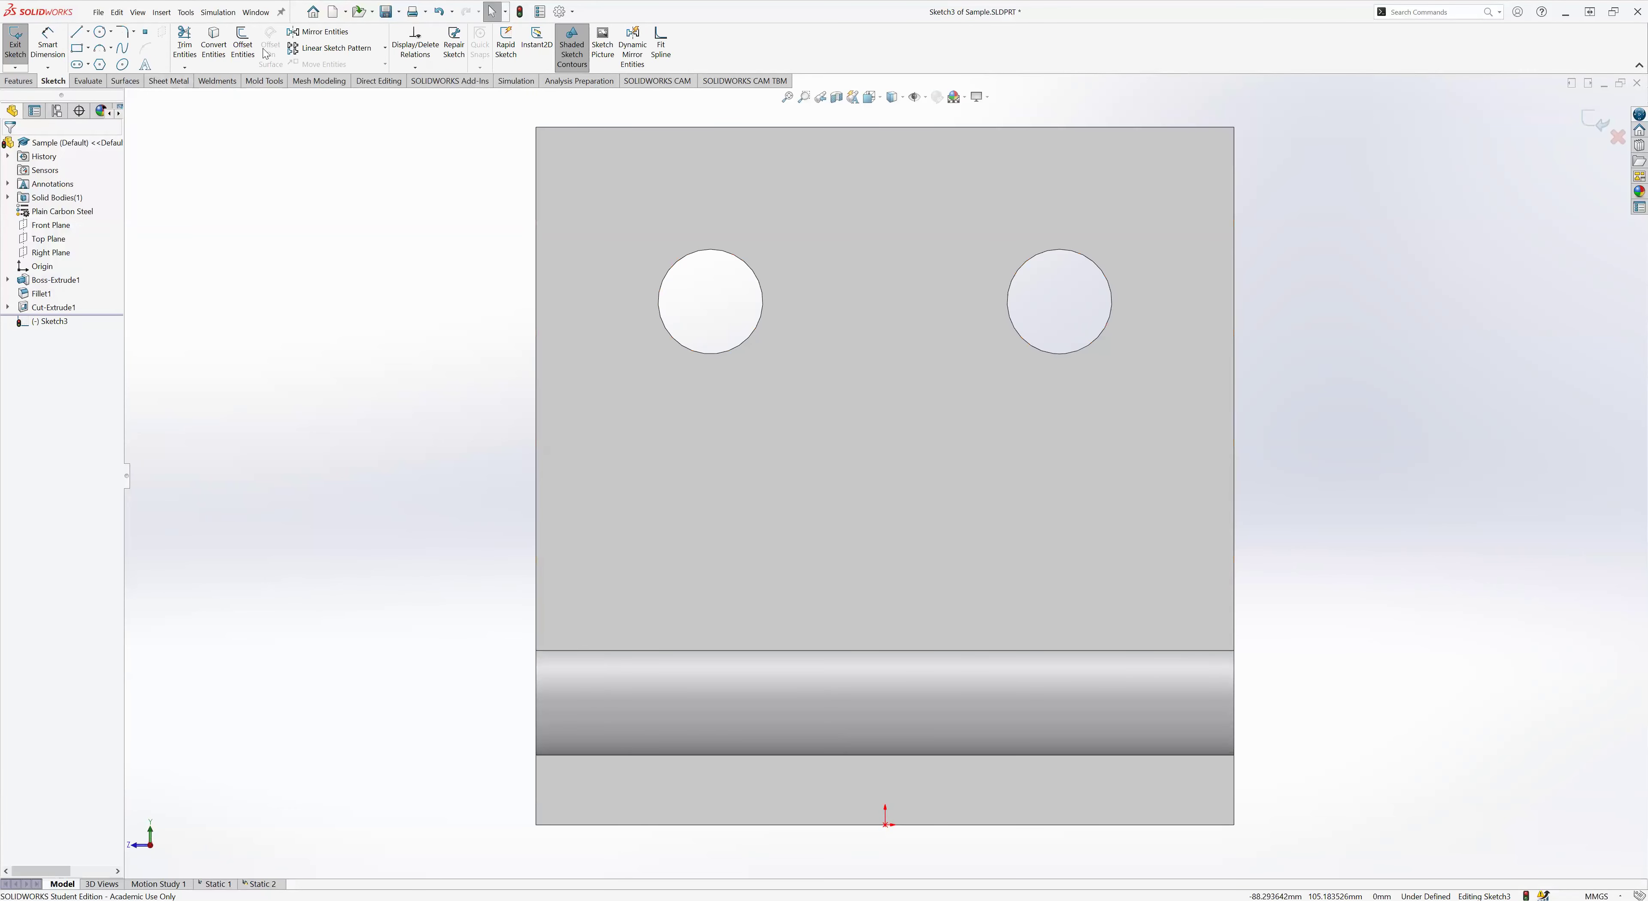
{"action": "left_click", "coordinate": [242, 46]}
{"action": "left_click", "coordinate": [707, 250]}
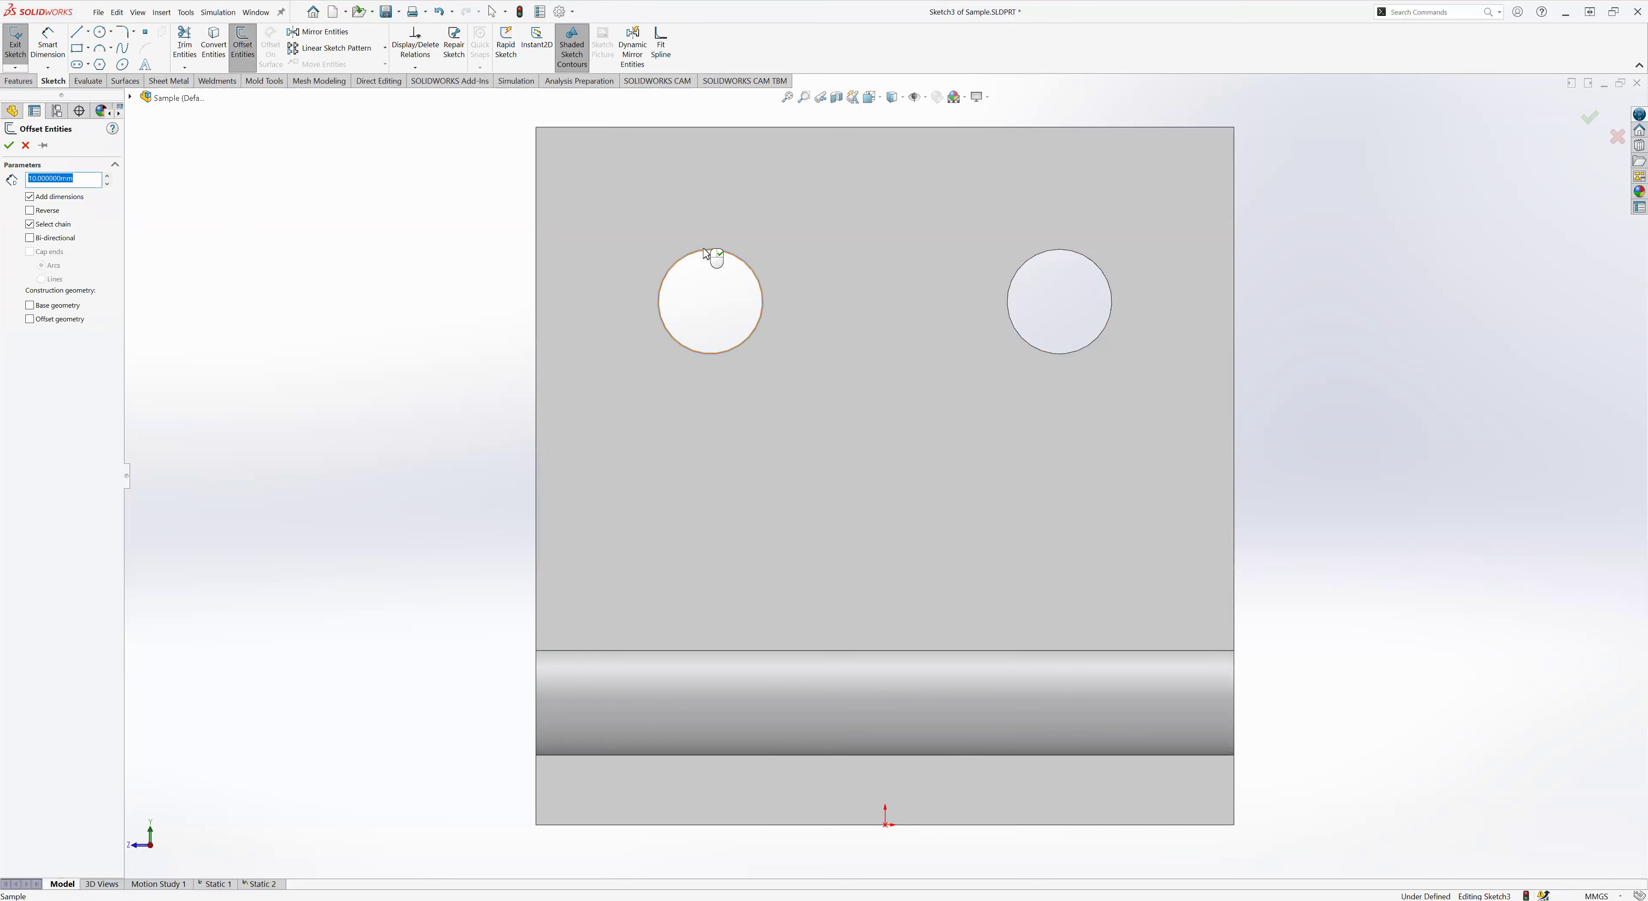
{"action": "left_click", "coordinate": [26, 145]}
{"action": "key", "text": "Return"}
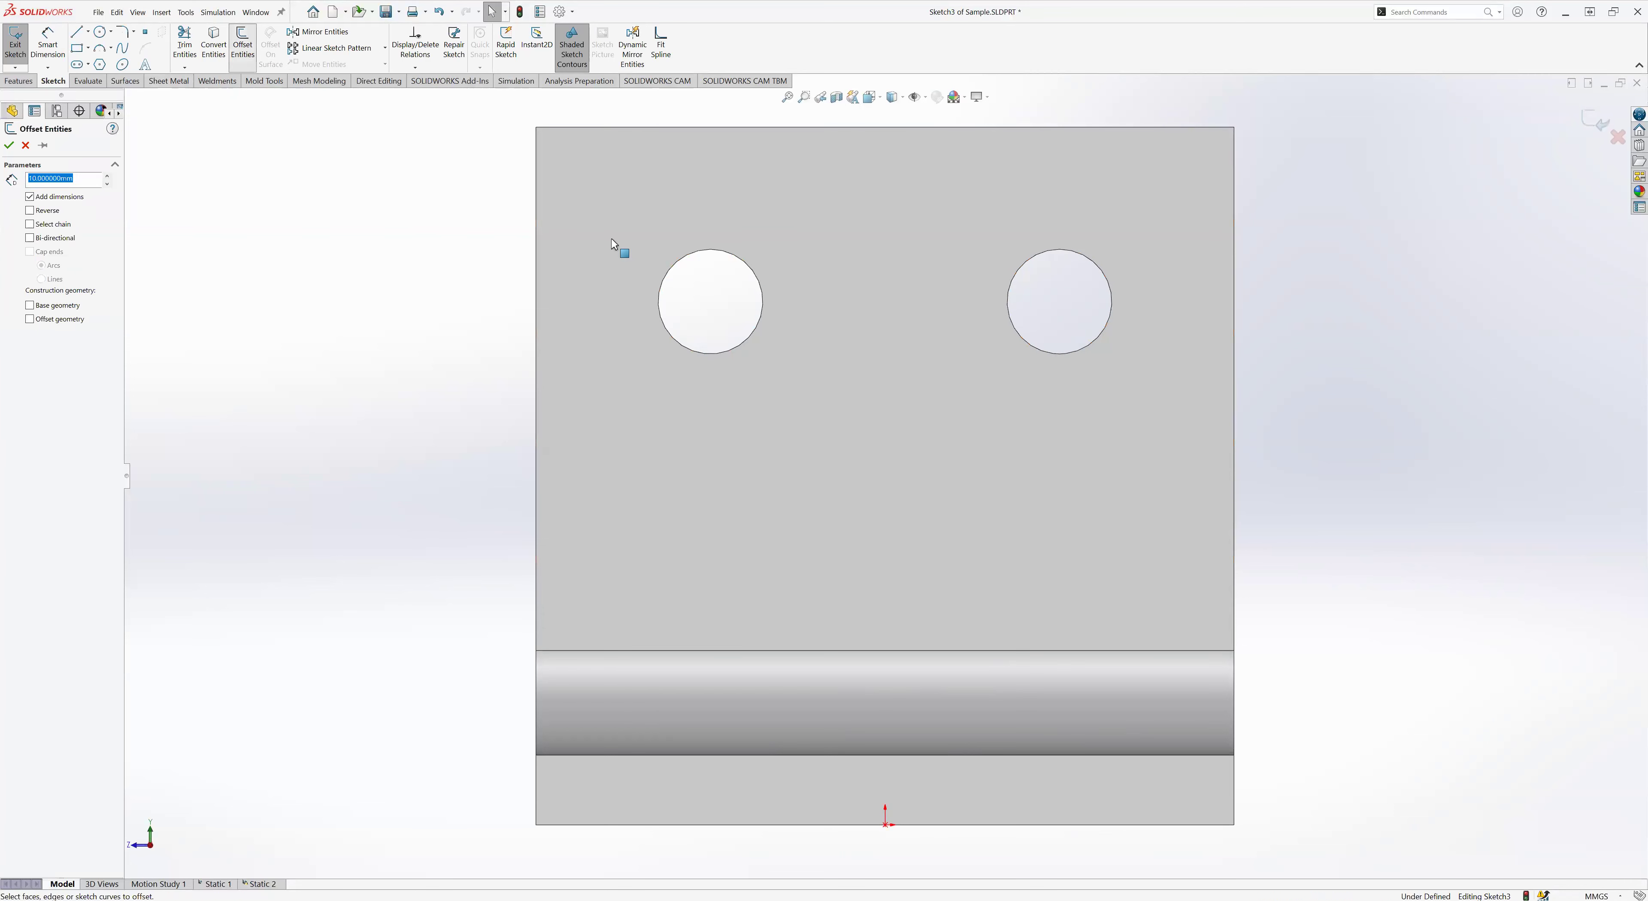
{"action": "left_click", "coordinate": [688, 256]}
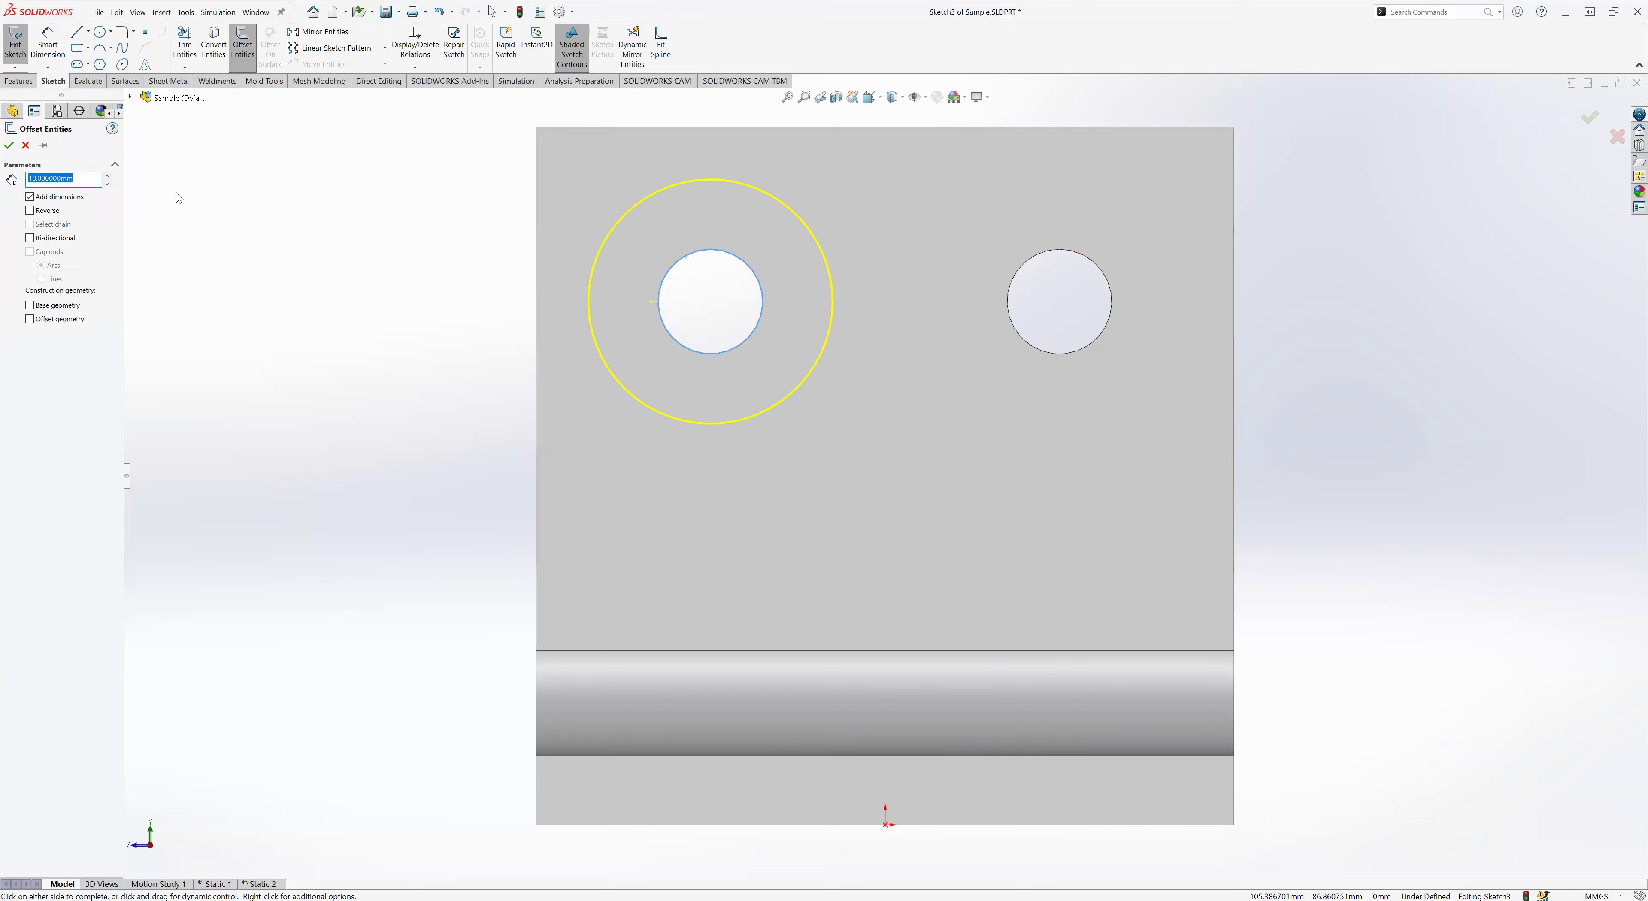
{"action": "left_click", "coordinate": [25, 144]}
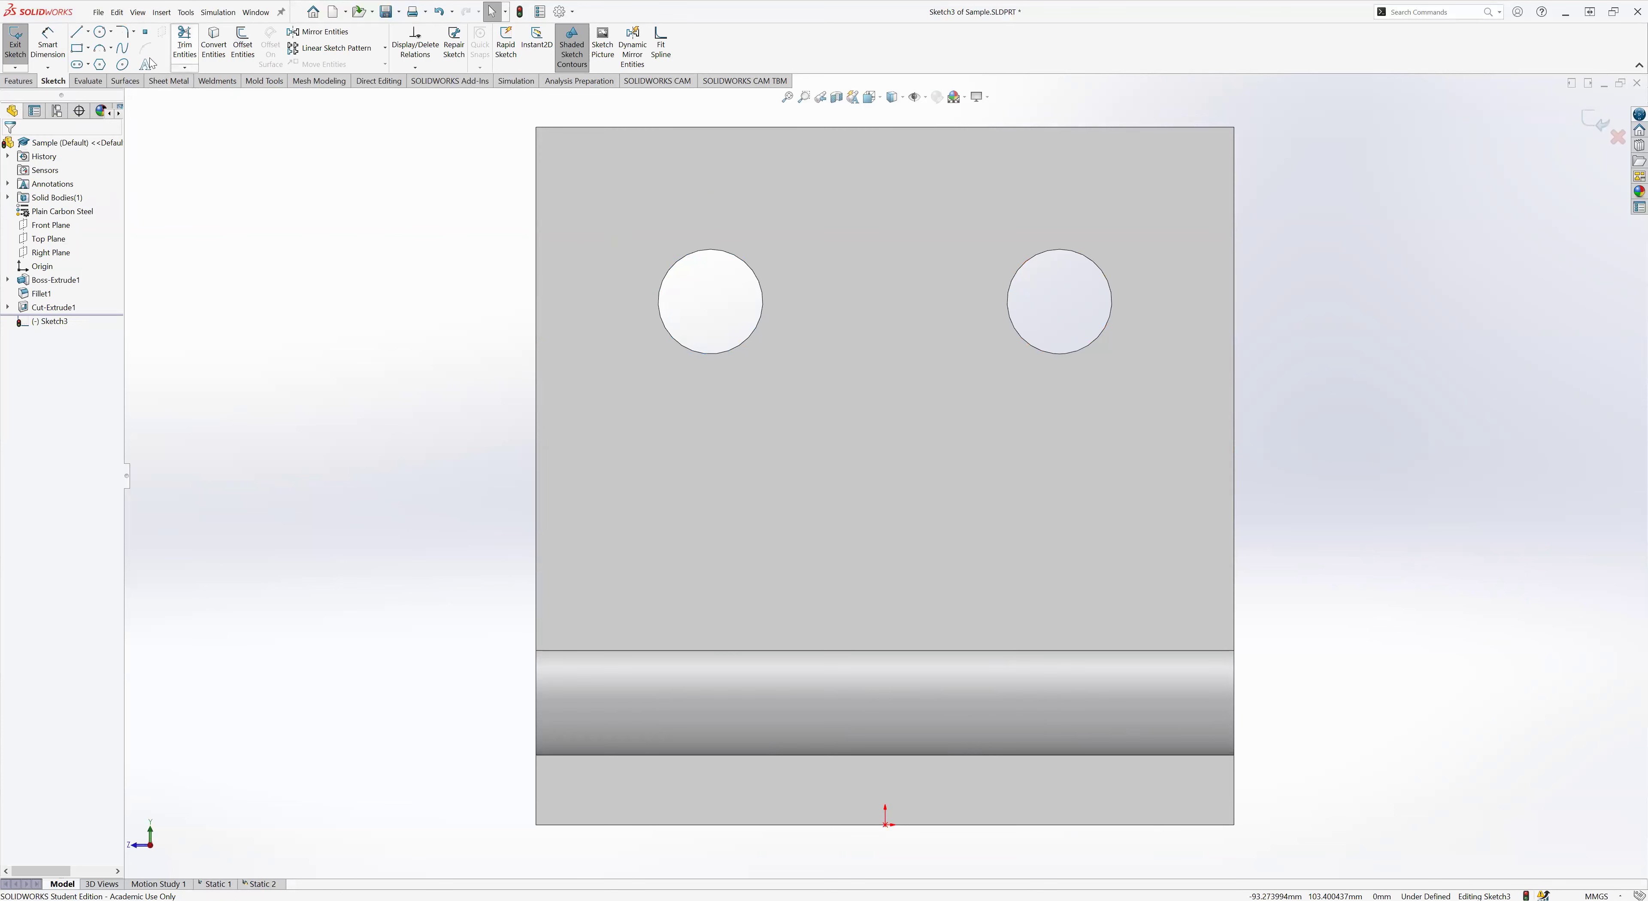
- Sketch a circle about 26 mm in diameter concentric with the left hole and a similar one around the right hole
{"action": "left_click", "coordinate": [99, 31]}
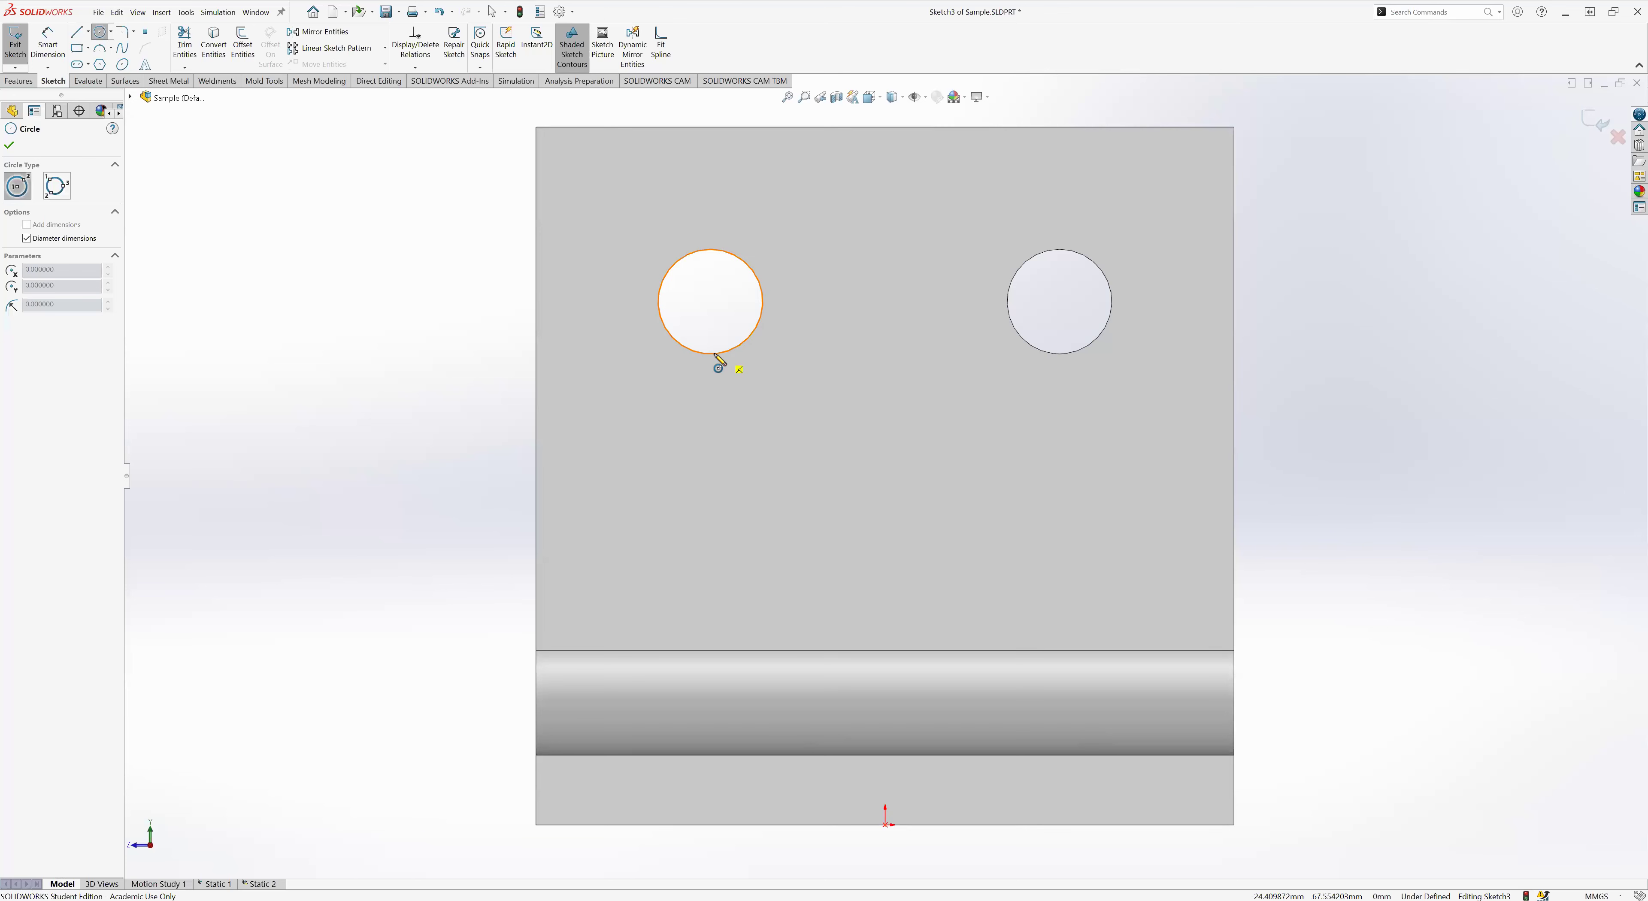
{"action": "left_click", "coordinate": [710, 301]}
{"action": "left_click", "coordinate": [758, 393]}
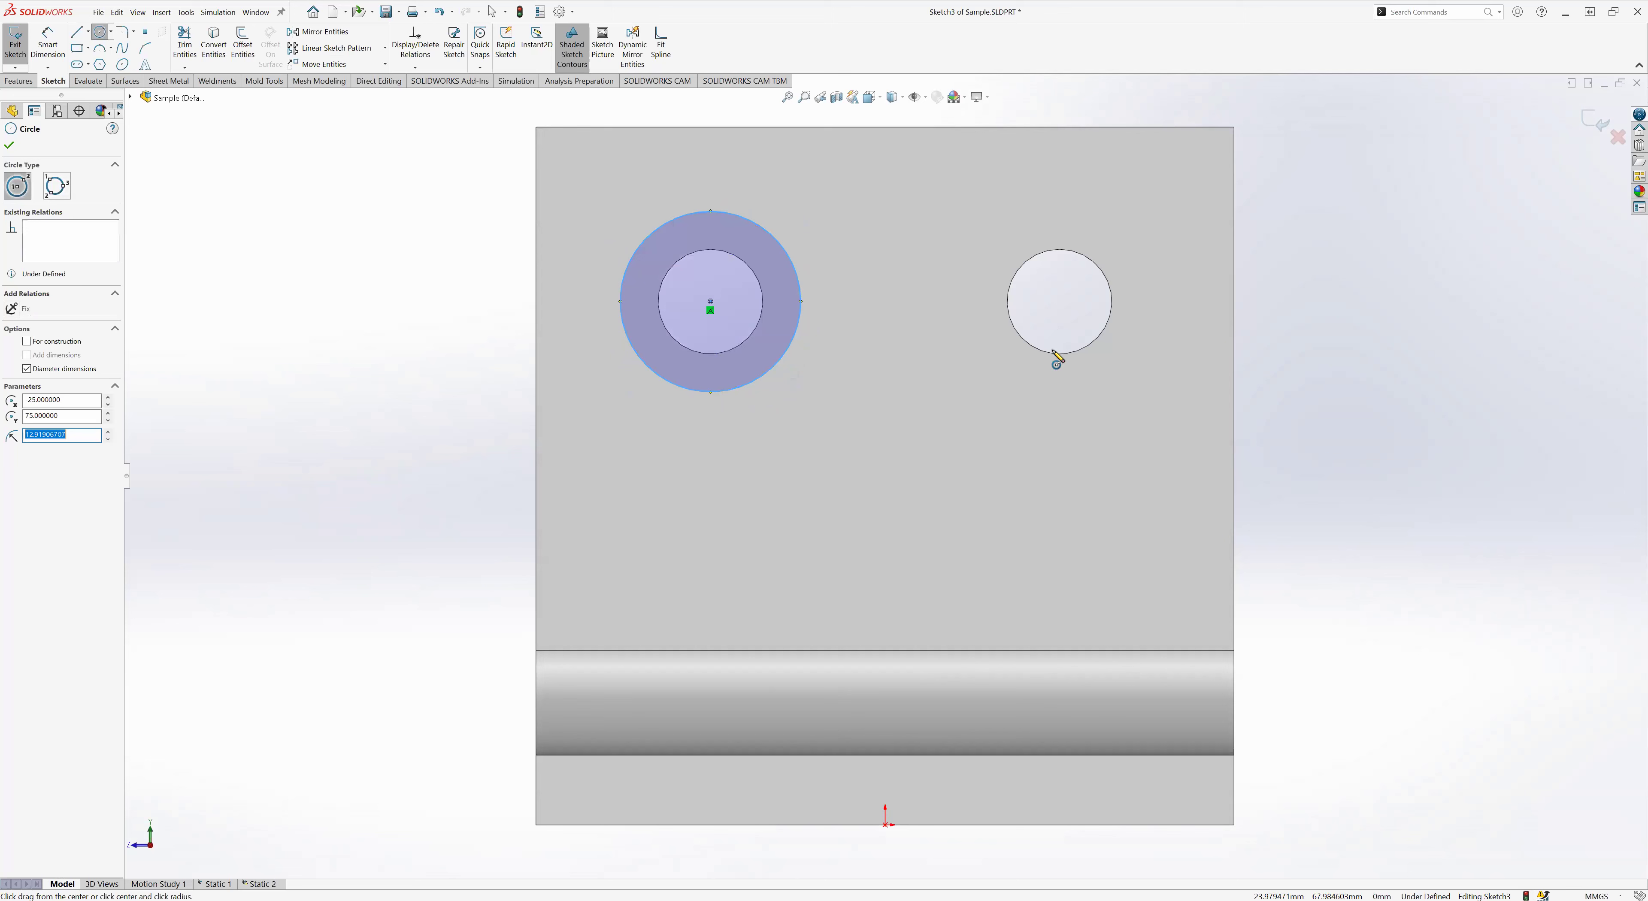
{"action": "left_click", "coordinate": [1060, 301]}
{"action": "left_click", "coordinate": [1058, 389]}
{"action": "key", "text": "Escape"}
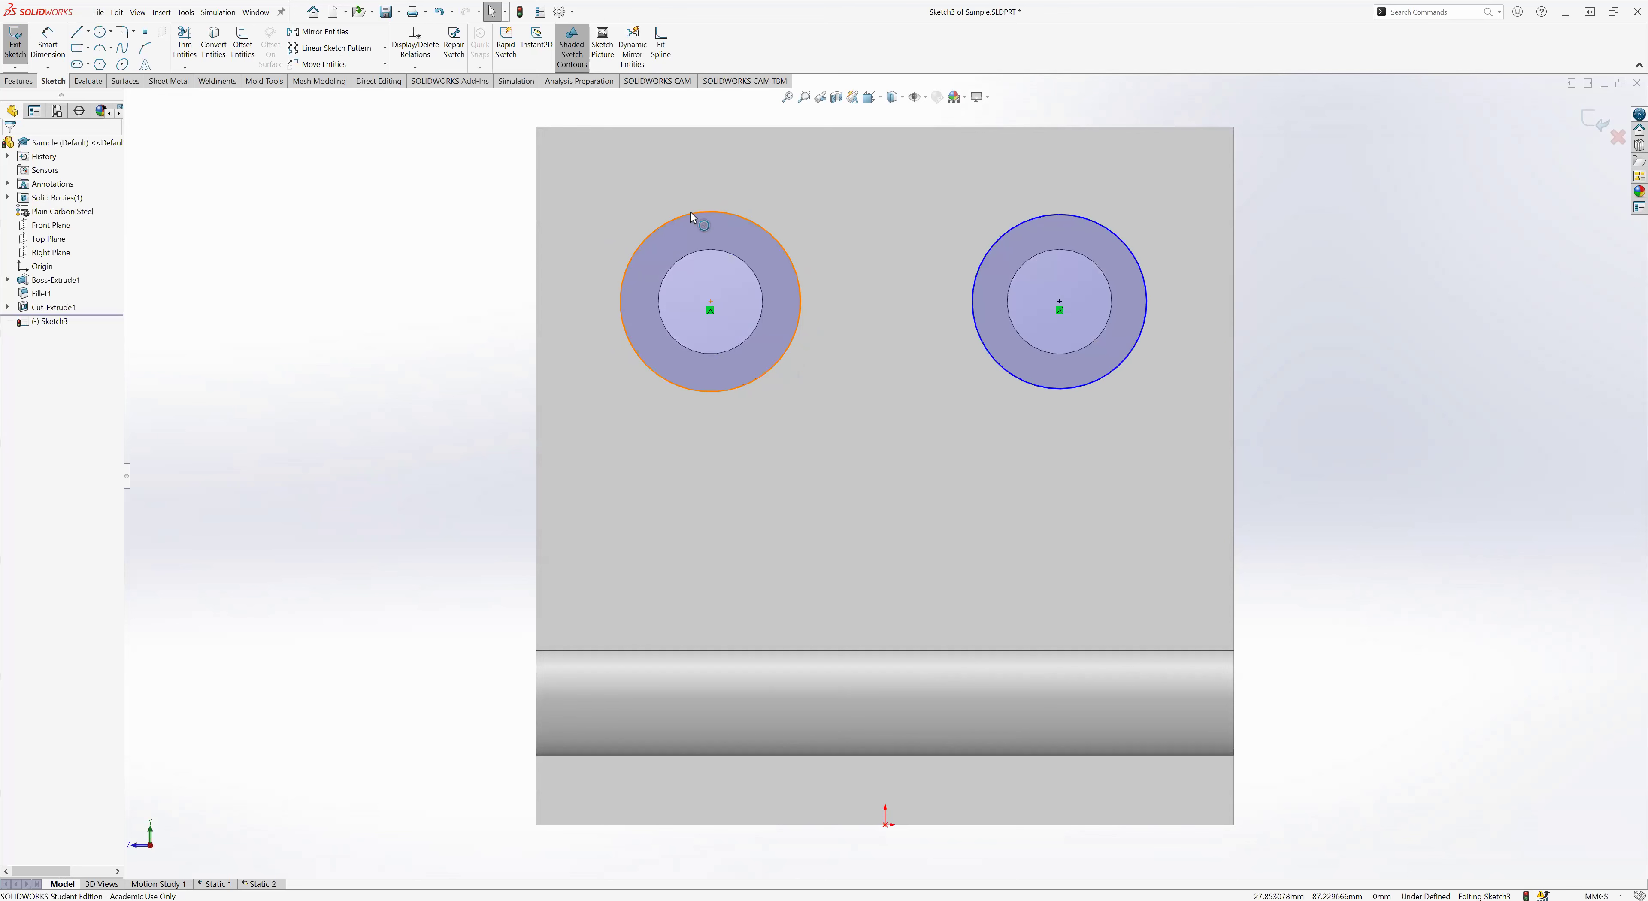
- Make the two sketched circles around the mounting holes equal in size with an Equal relation
{"action": "left_click", "coordinate": [690, 212]}
{"action": "left_click", "coordinate": [1052, 216], "text": "ctrl"}
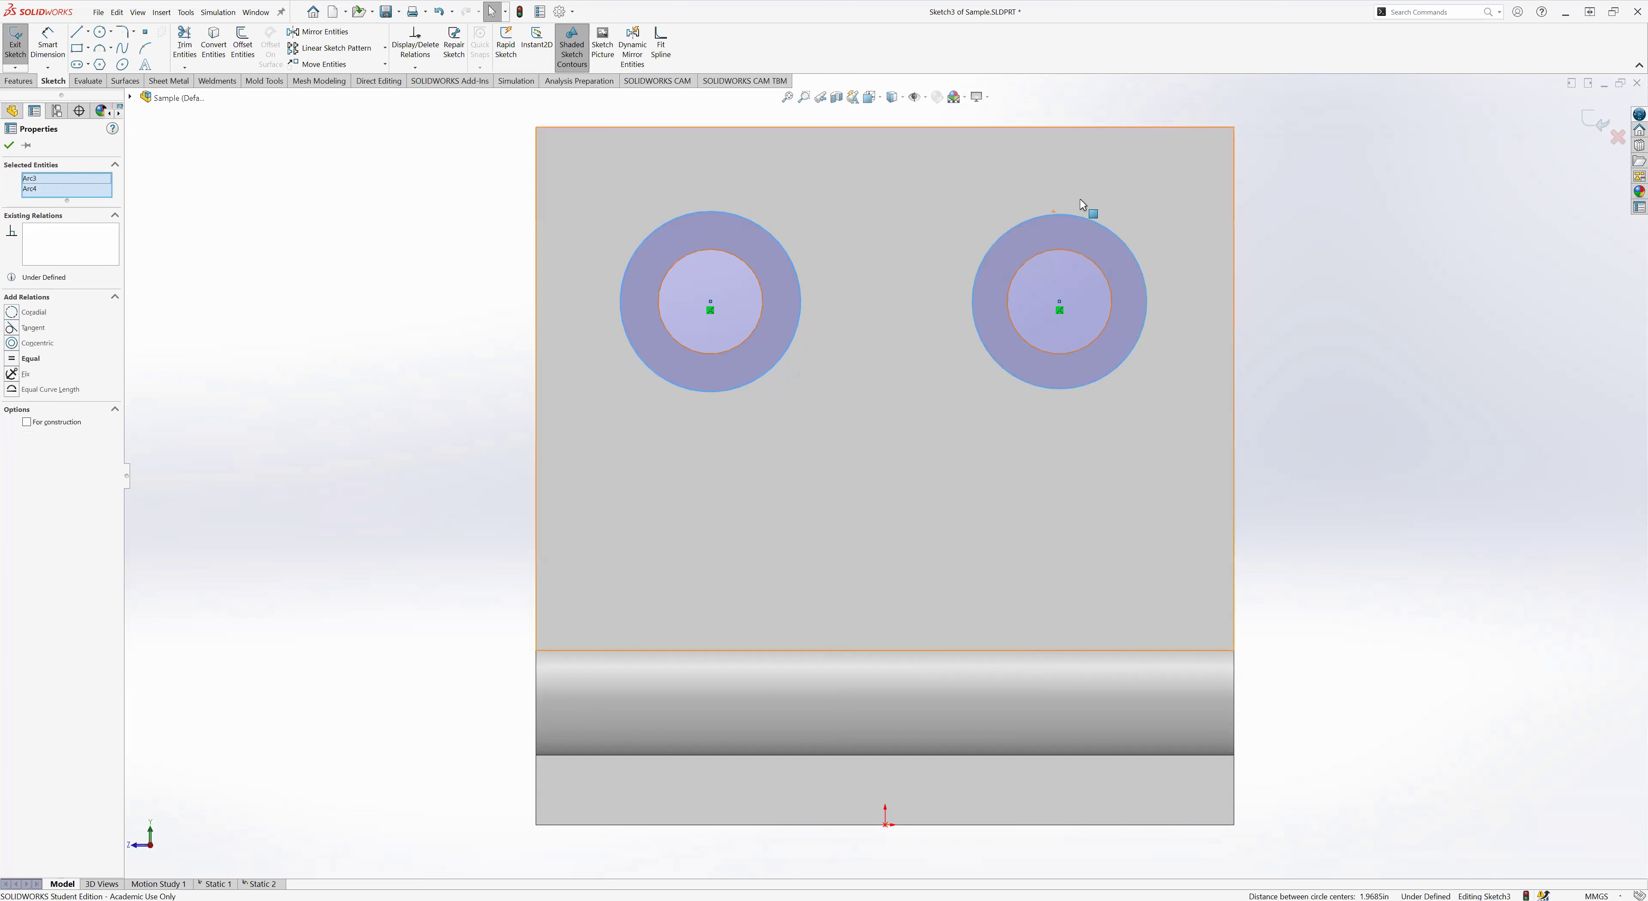
{"action": "left_click", "coordinate": [14, 362]}
{"action": "left_click", "coordinate": [318, 366]}
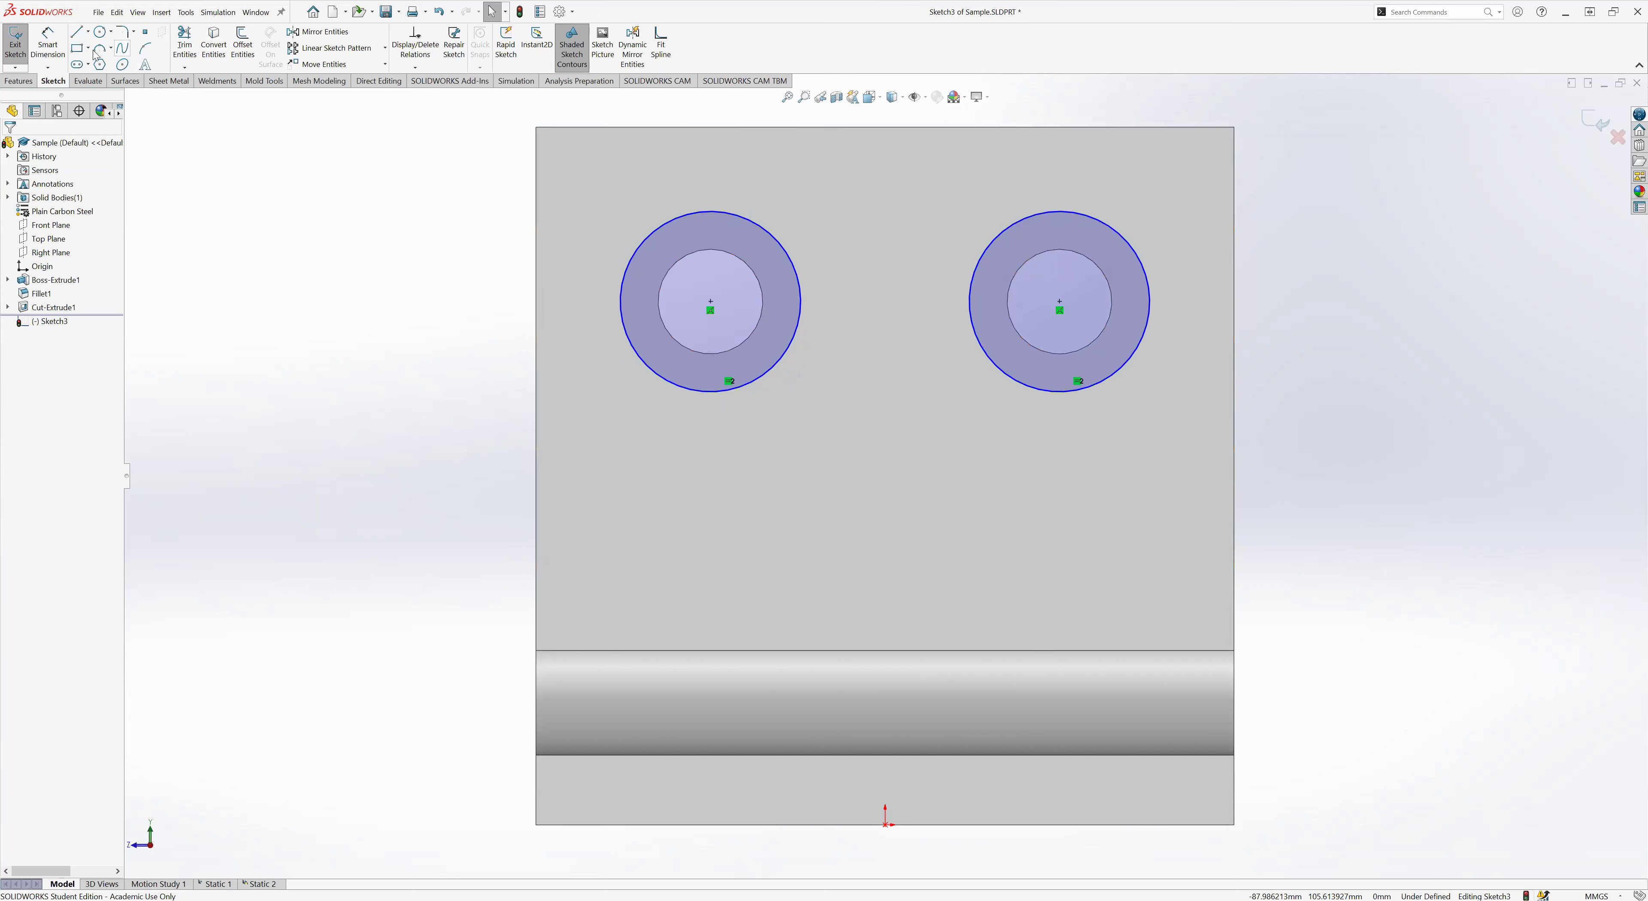
- Dimension the circle around the left hole and set its diameter to 25 mm
{"action": "left_click", "coordinate": [48, 44]}
{"action": "left_click", "coordinate": [672, 224]}
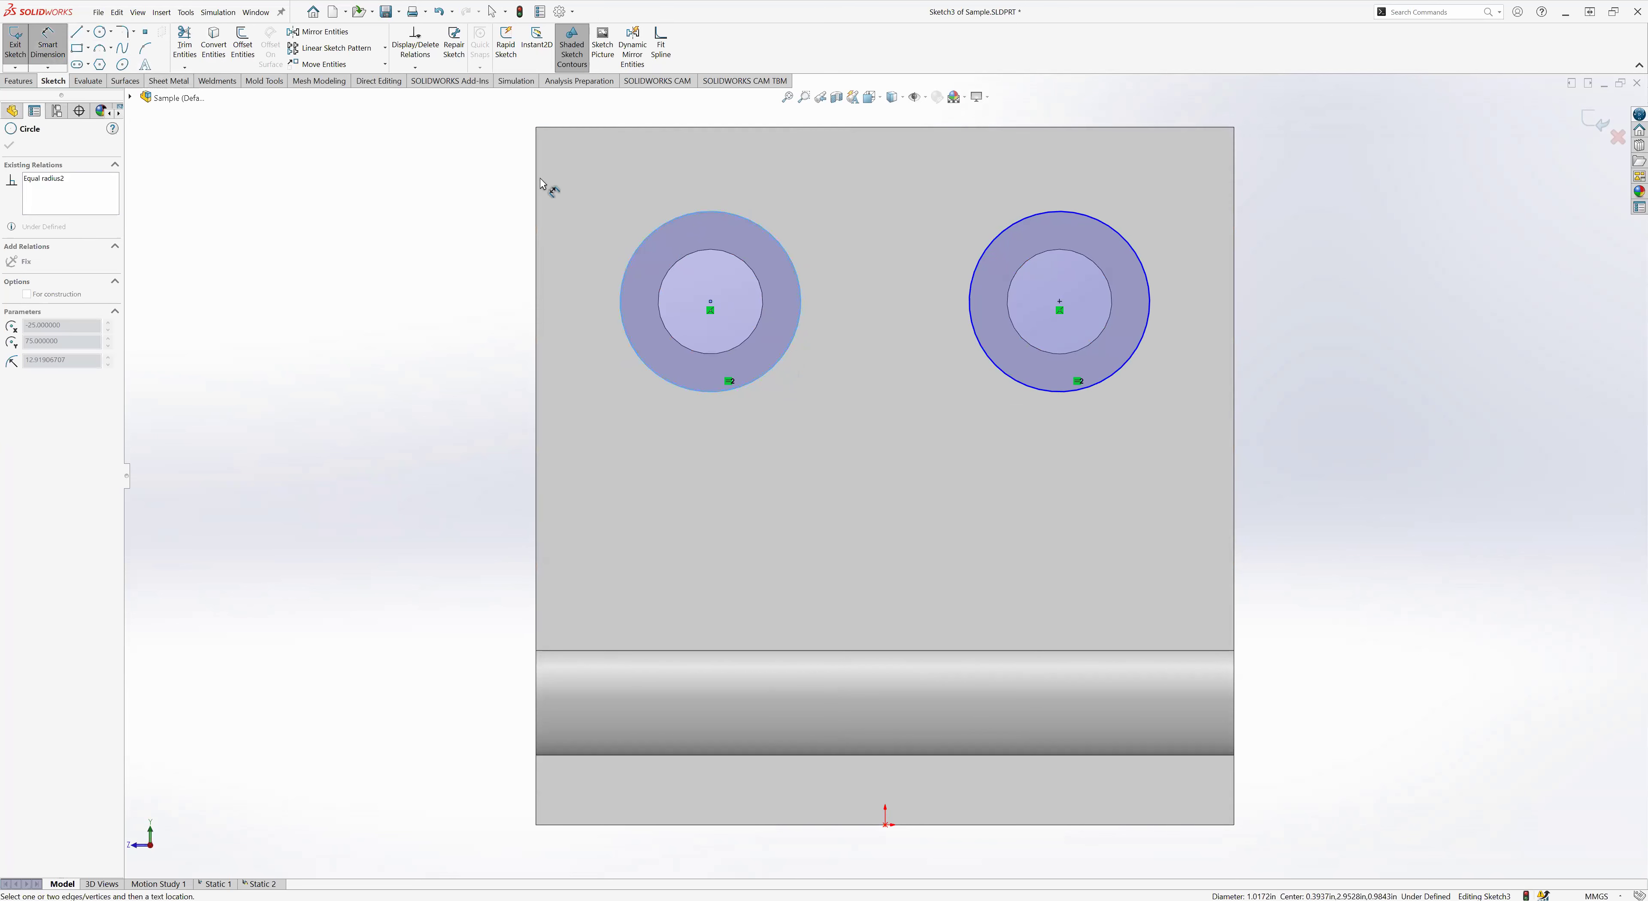
{"action": "left_click", "coordinate": [304, 206]}
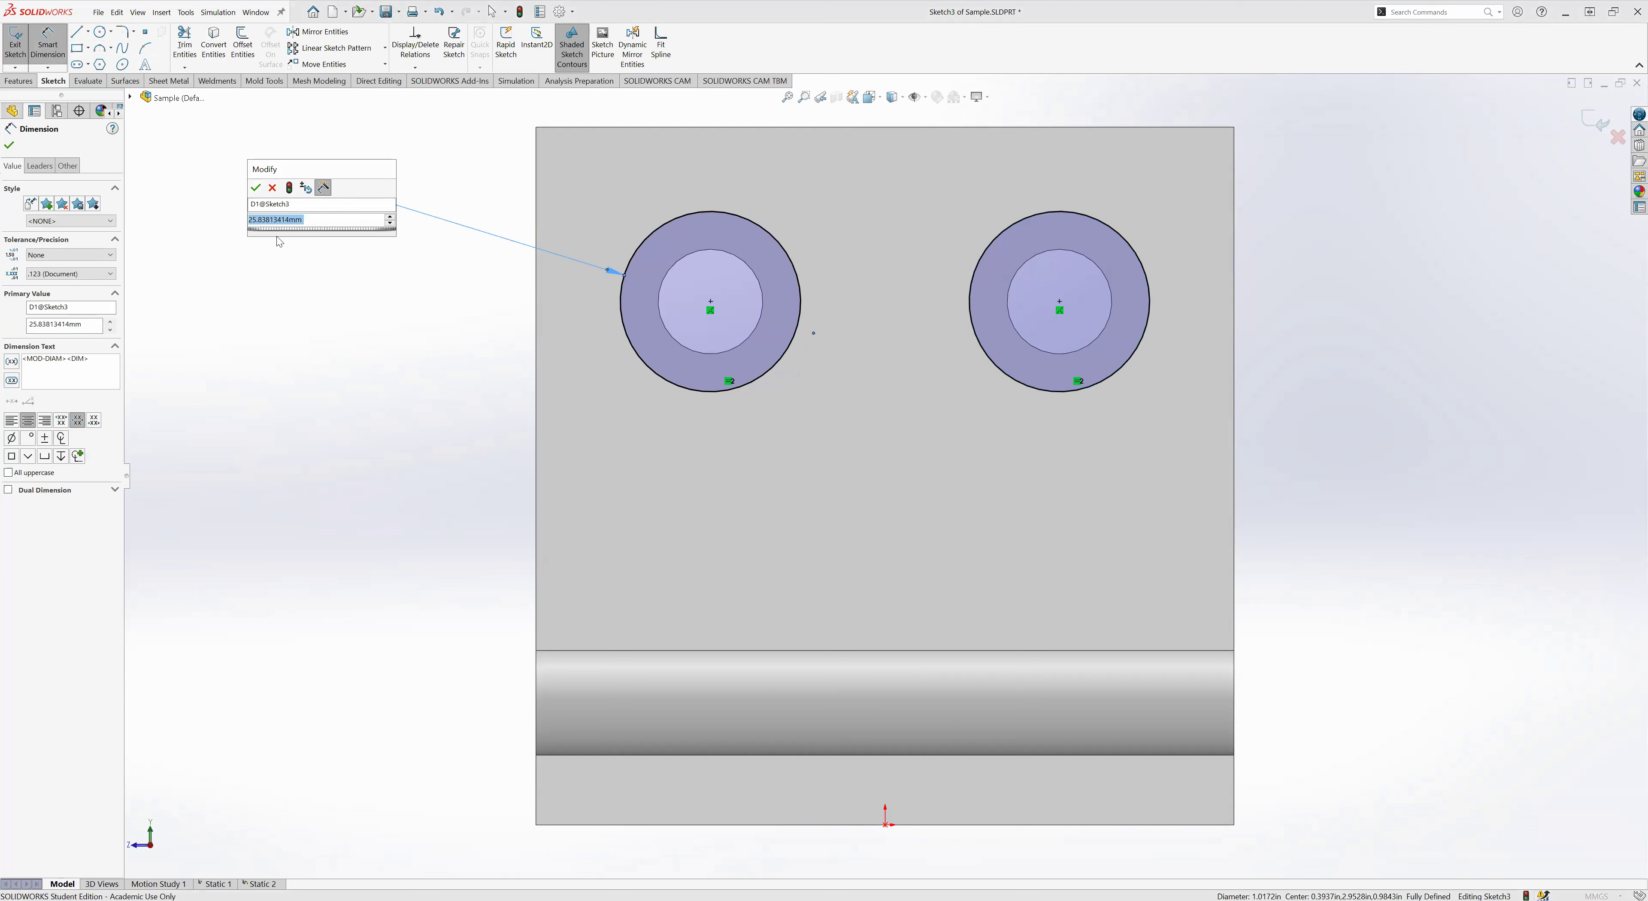
{"action": "type", "text": "25"}
{"action": "key", "text": "Return"}
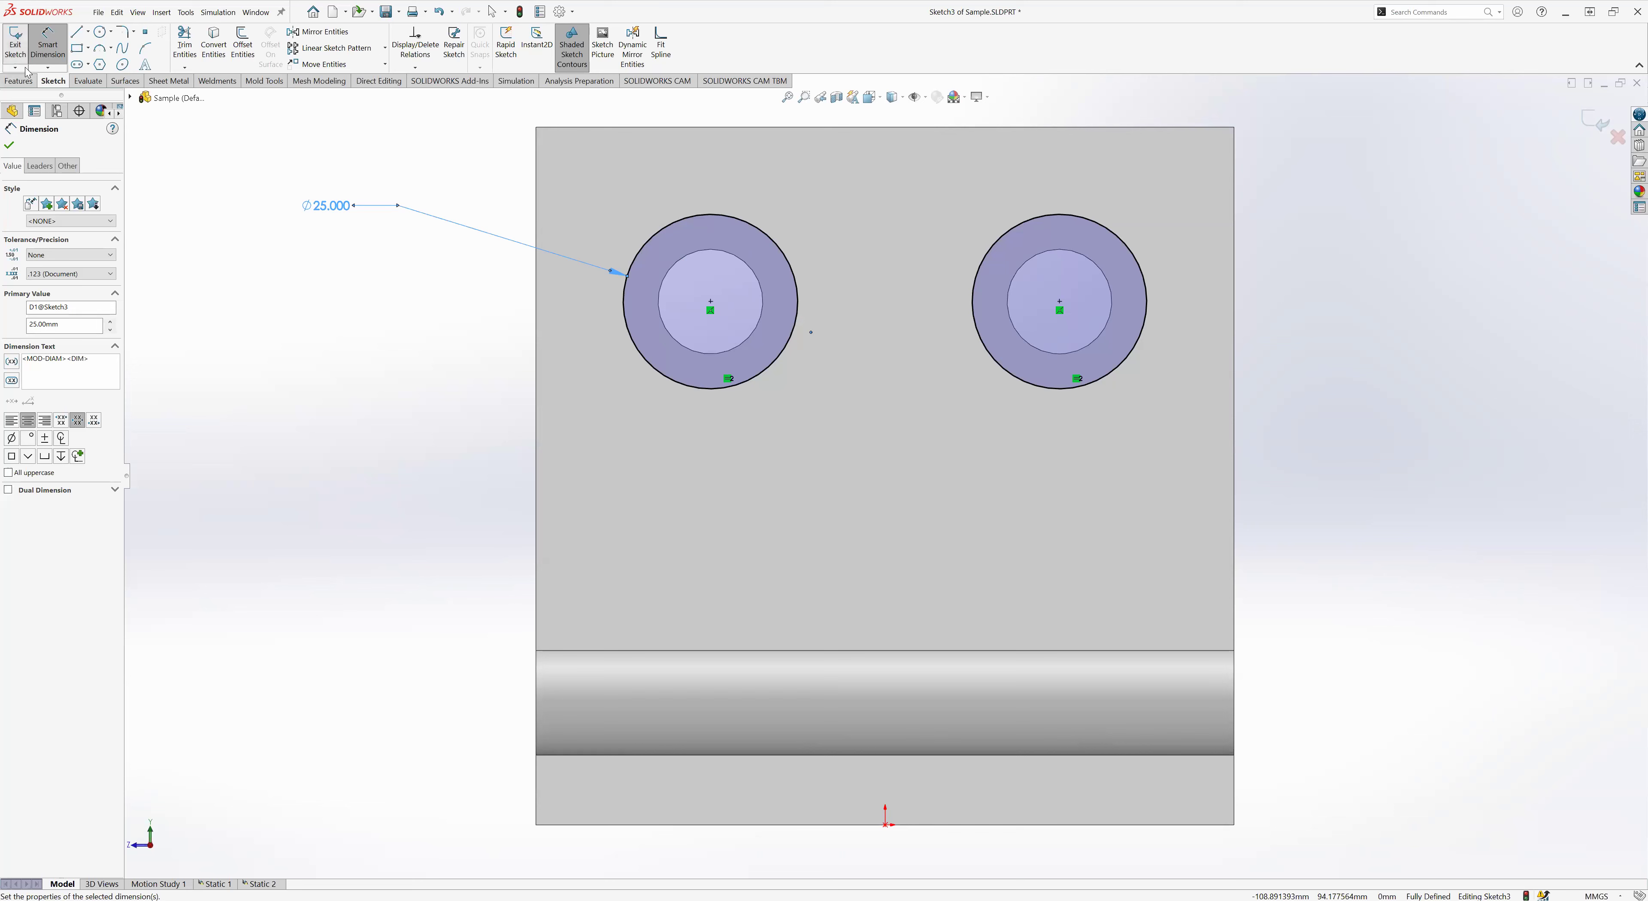
{"action": "left_click", "coordinate": [9, 145]}
- Create a projection Split Line on the vertical plate's inner face from the current circle sketch
{"action": "scroll", "coordinate": [289, 169], "scroll_direction": "up", "scroll_amount": 4}
{"action": "middle_click_drag", "start_coordinate": [292, 171], "coordinate": [458, 310]}
{"action": "left_click", "coordinate": [19, 81]}
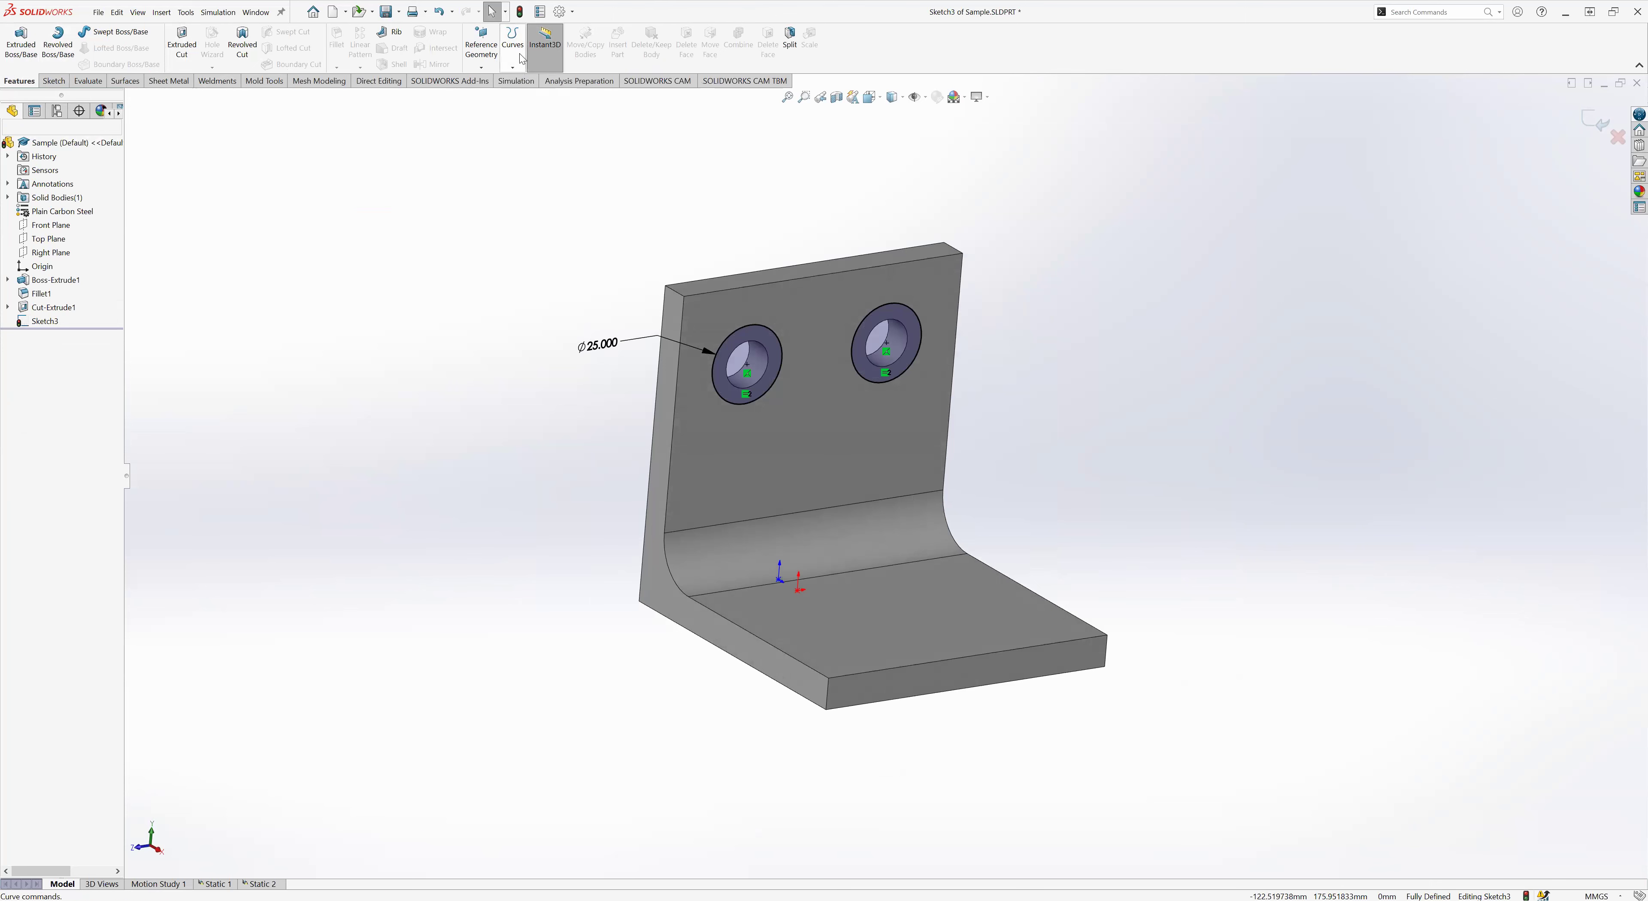
{"action": "left_click", "coordinate": [513, 67]}
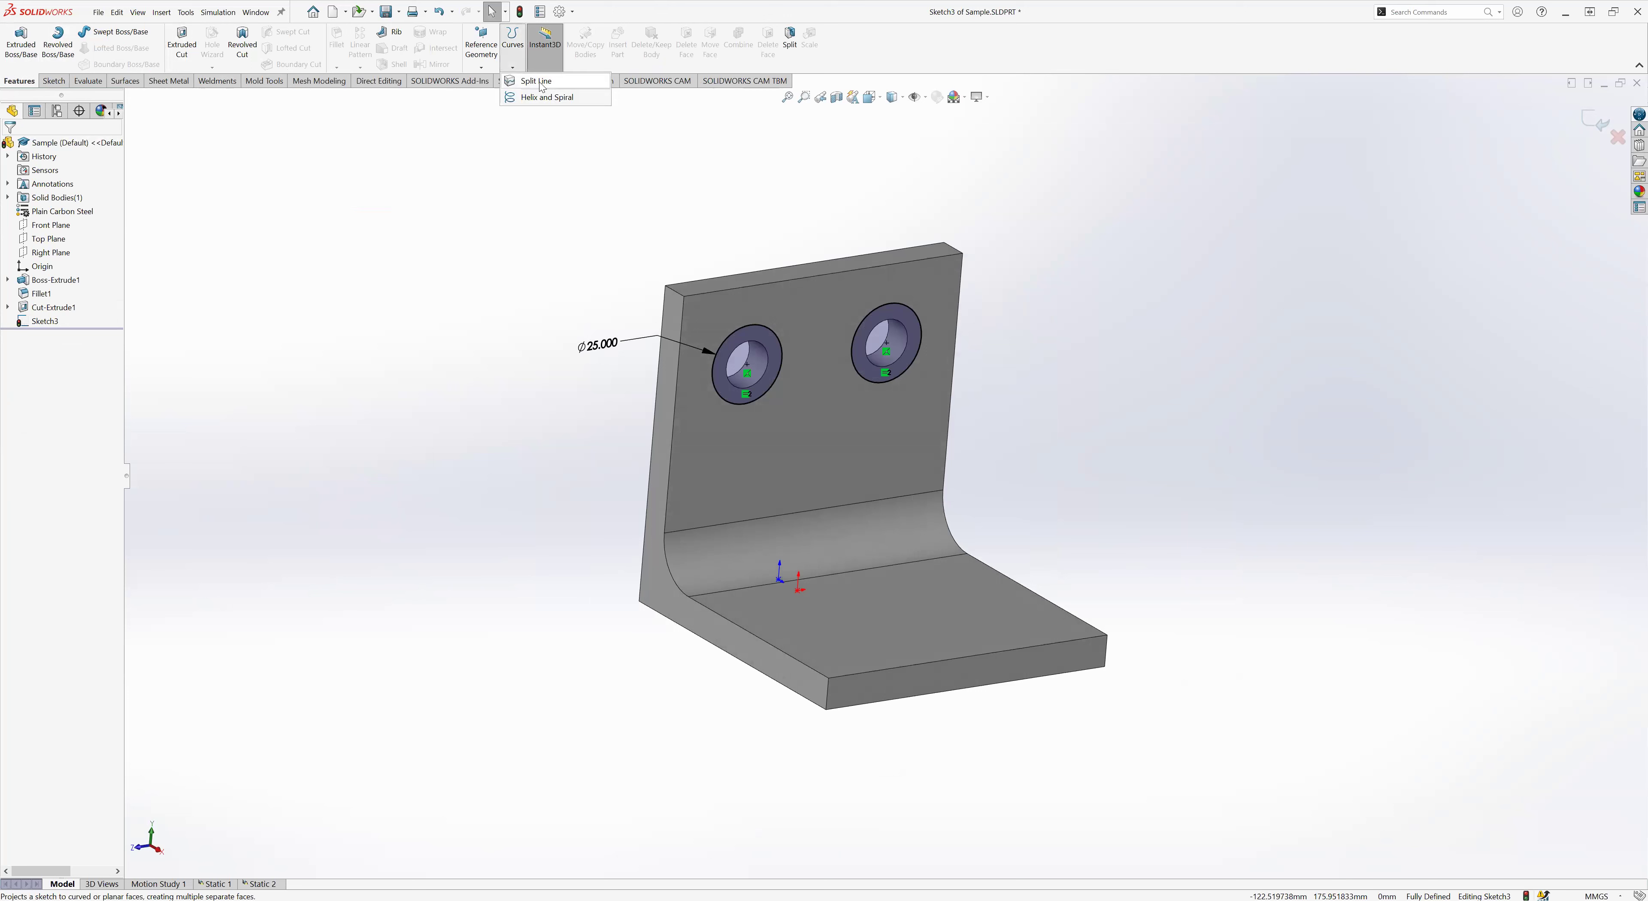
{"action": "left_click", "coordinate": [541, 83]}
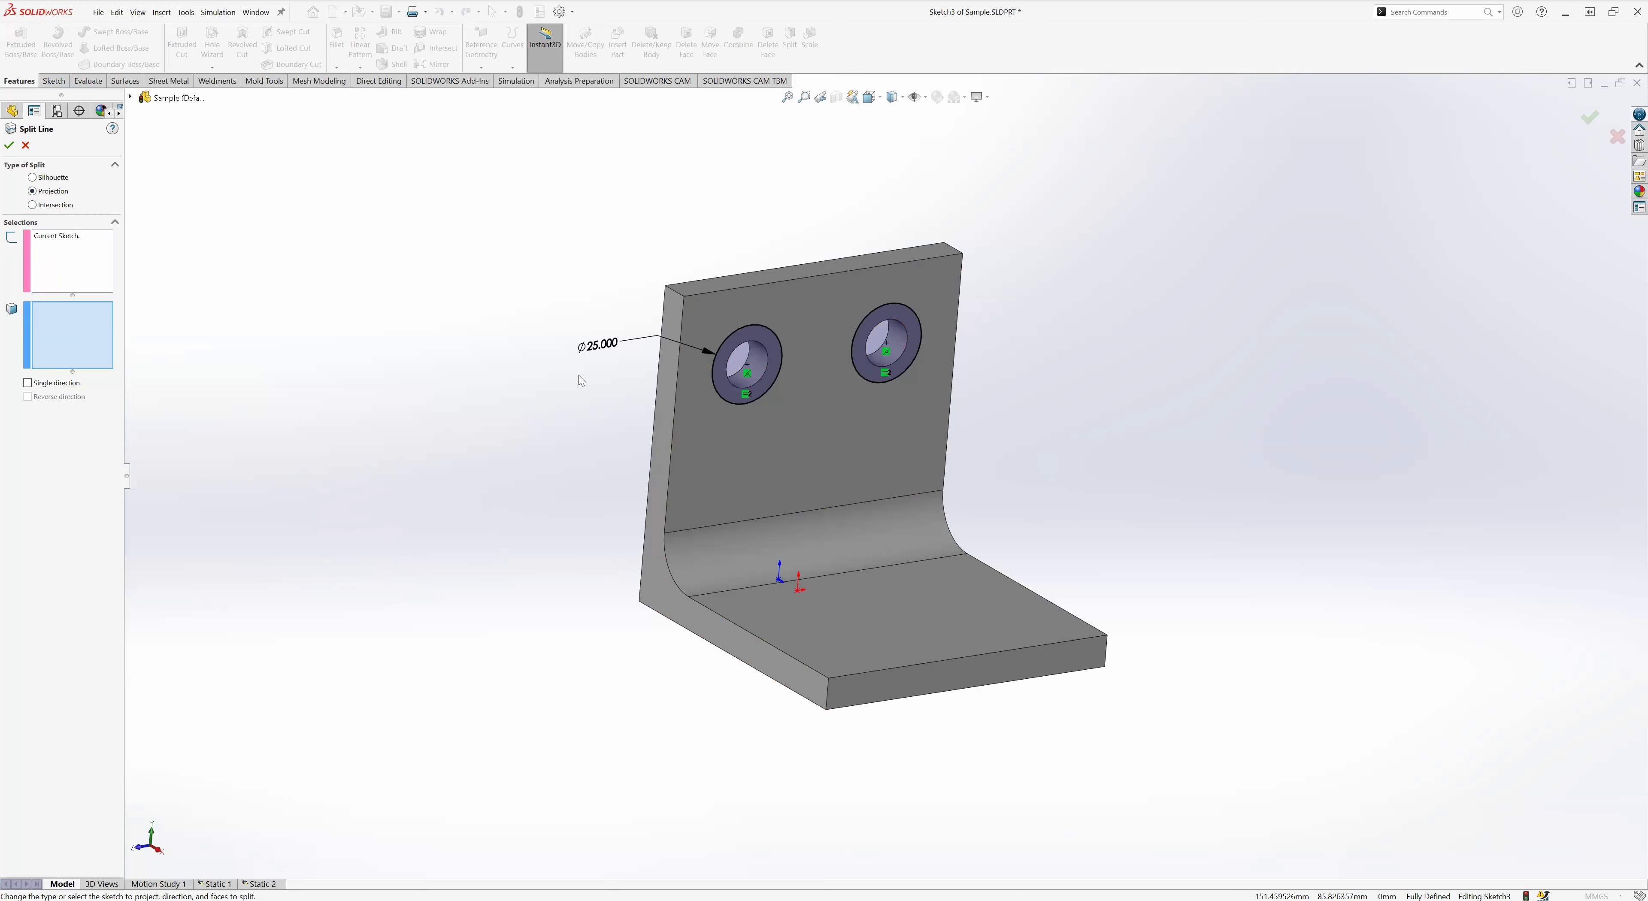
{"action": "left_click", "coordinate": [813, 311]}
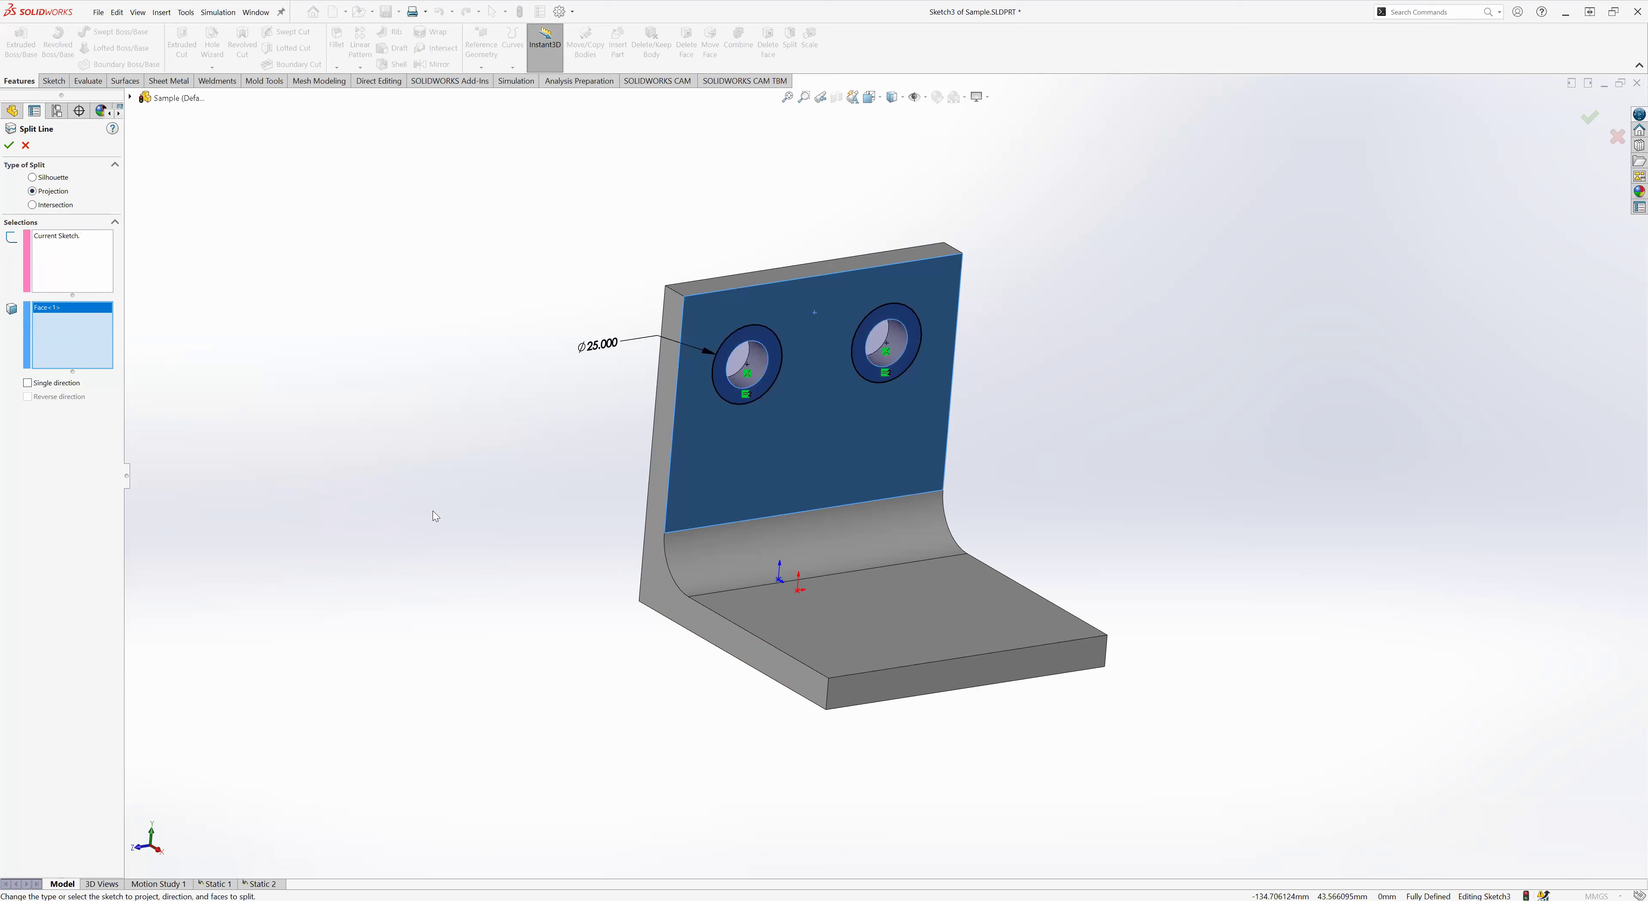
{"action": "left_click", "coordinate": [9, 146]}
- Examine the ring faces split off around both holes and the remaining inner face of the vertical plate
{"action": "middle_click_drag", "start_coordinate": [450, 455], "coordinate": [444, 461]}
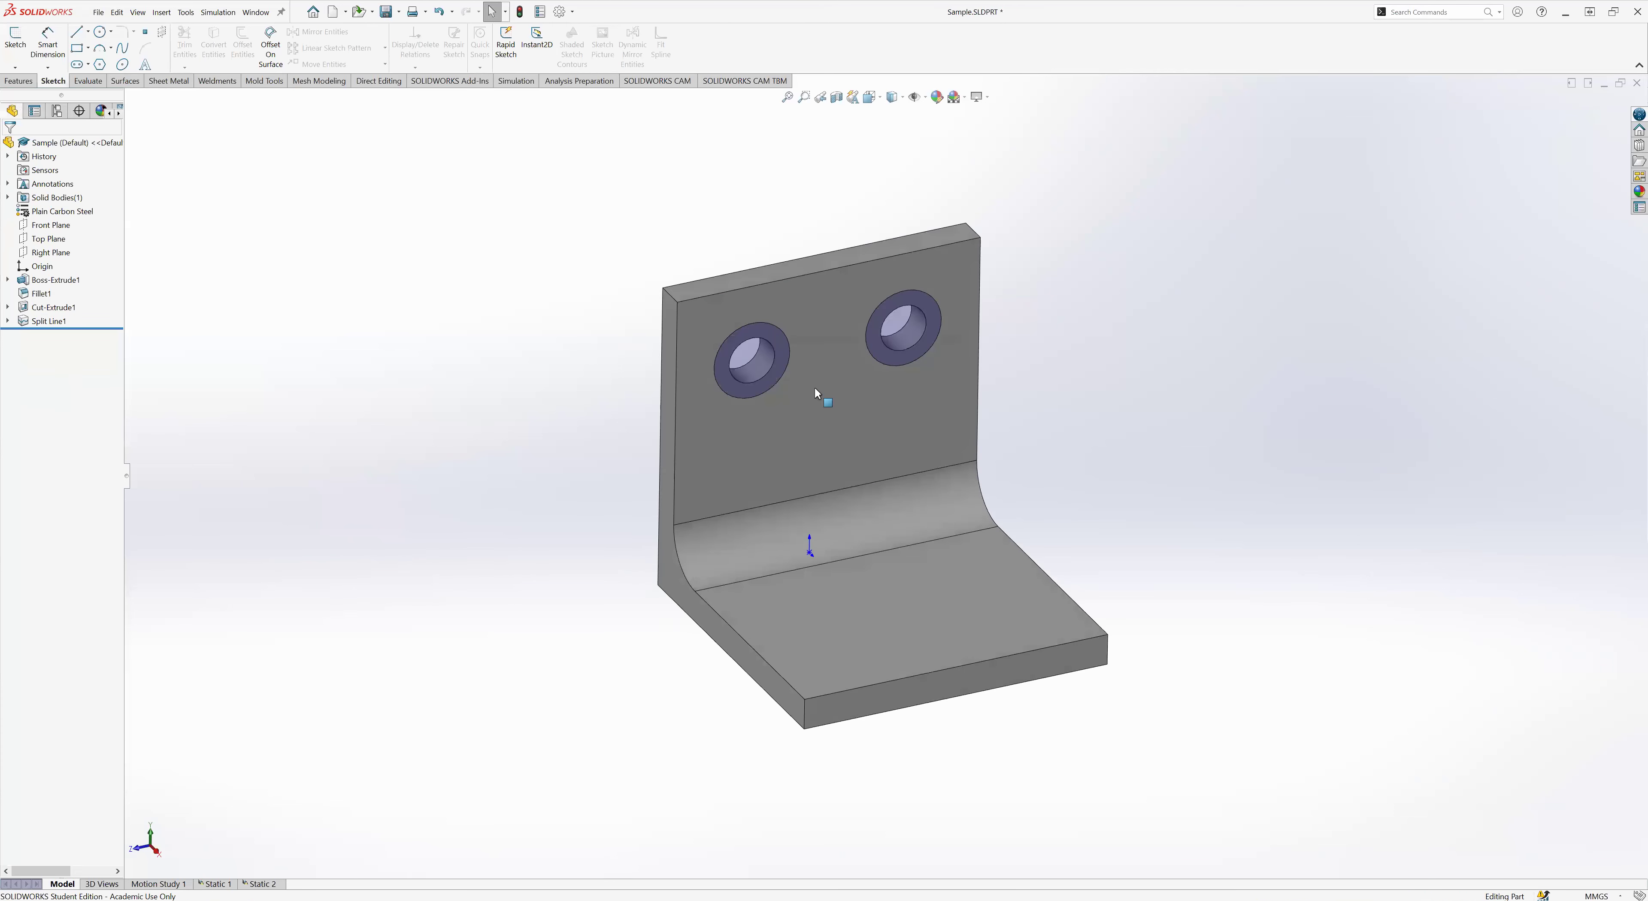
{"action": "left_click", "coordinate": [769, 379]}
{"action": "left_click", "coordinate": [535, 469]}
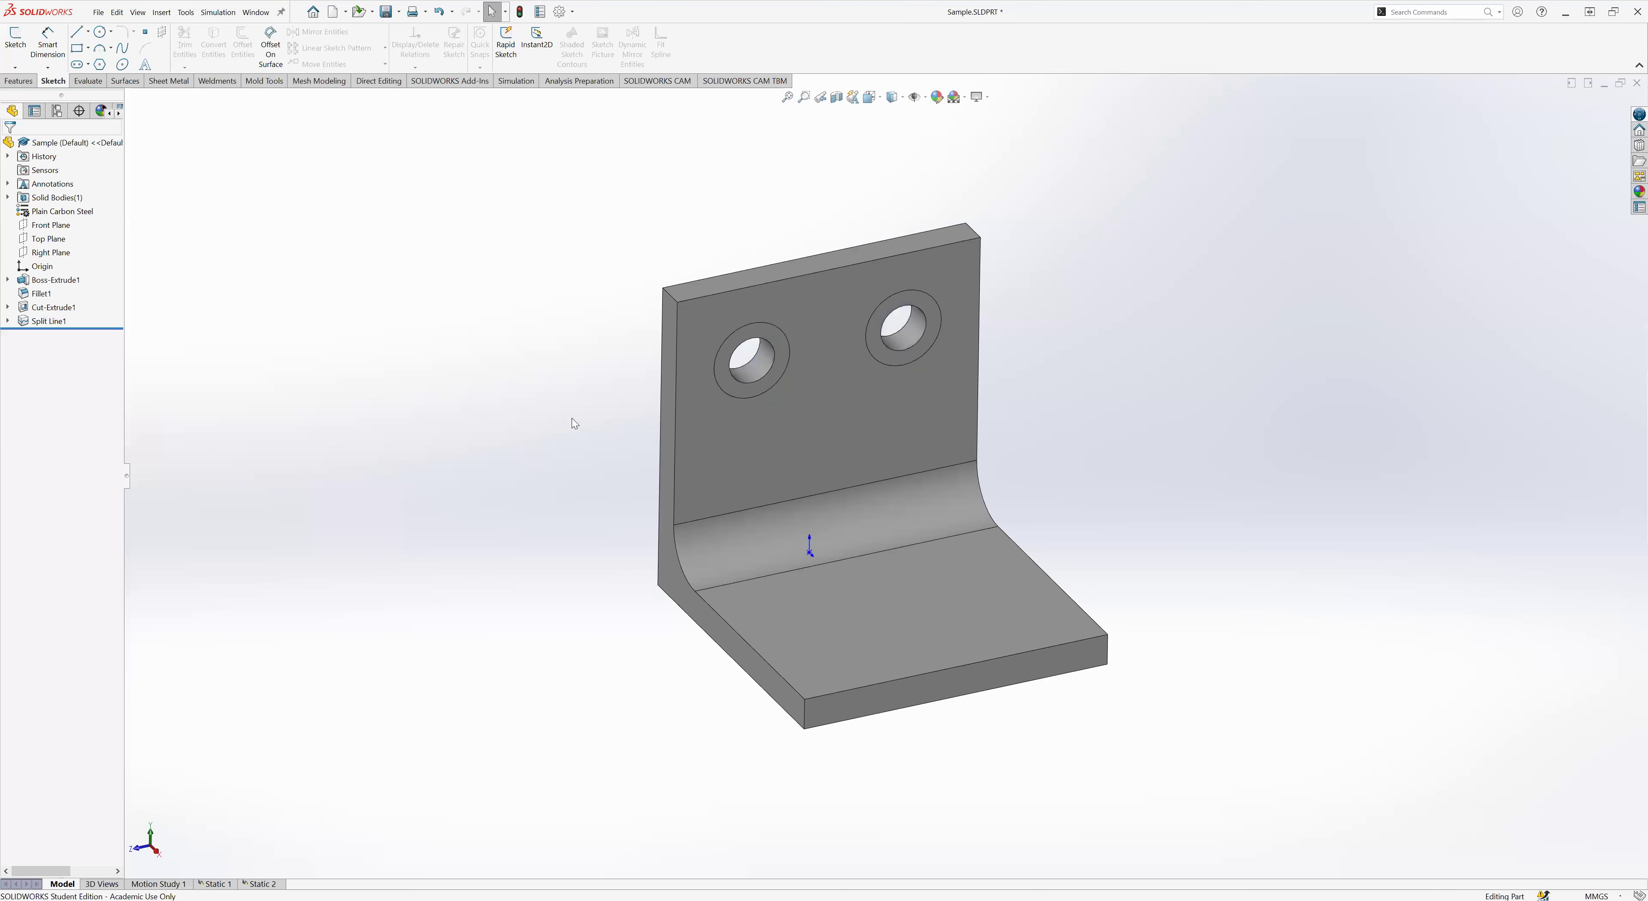
{"action": "scroll", "coordinate": [572, 418], "scroll_direction": "down", "scroll_amount": 3}
{"action": "left_click", "coordinate": [882, 569]}
{"action": "left_click", "coordinate": [541, 652]}
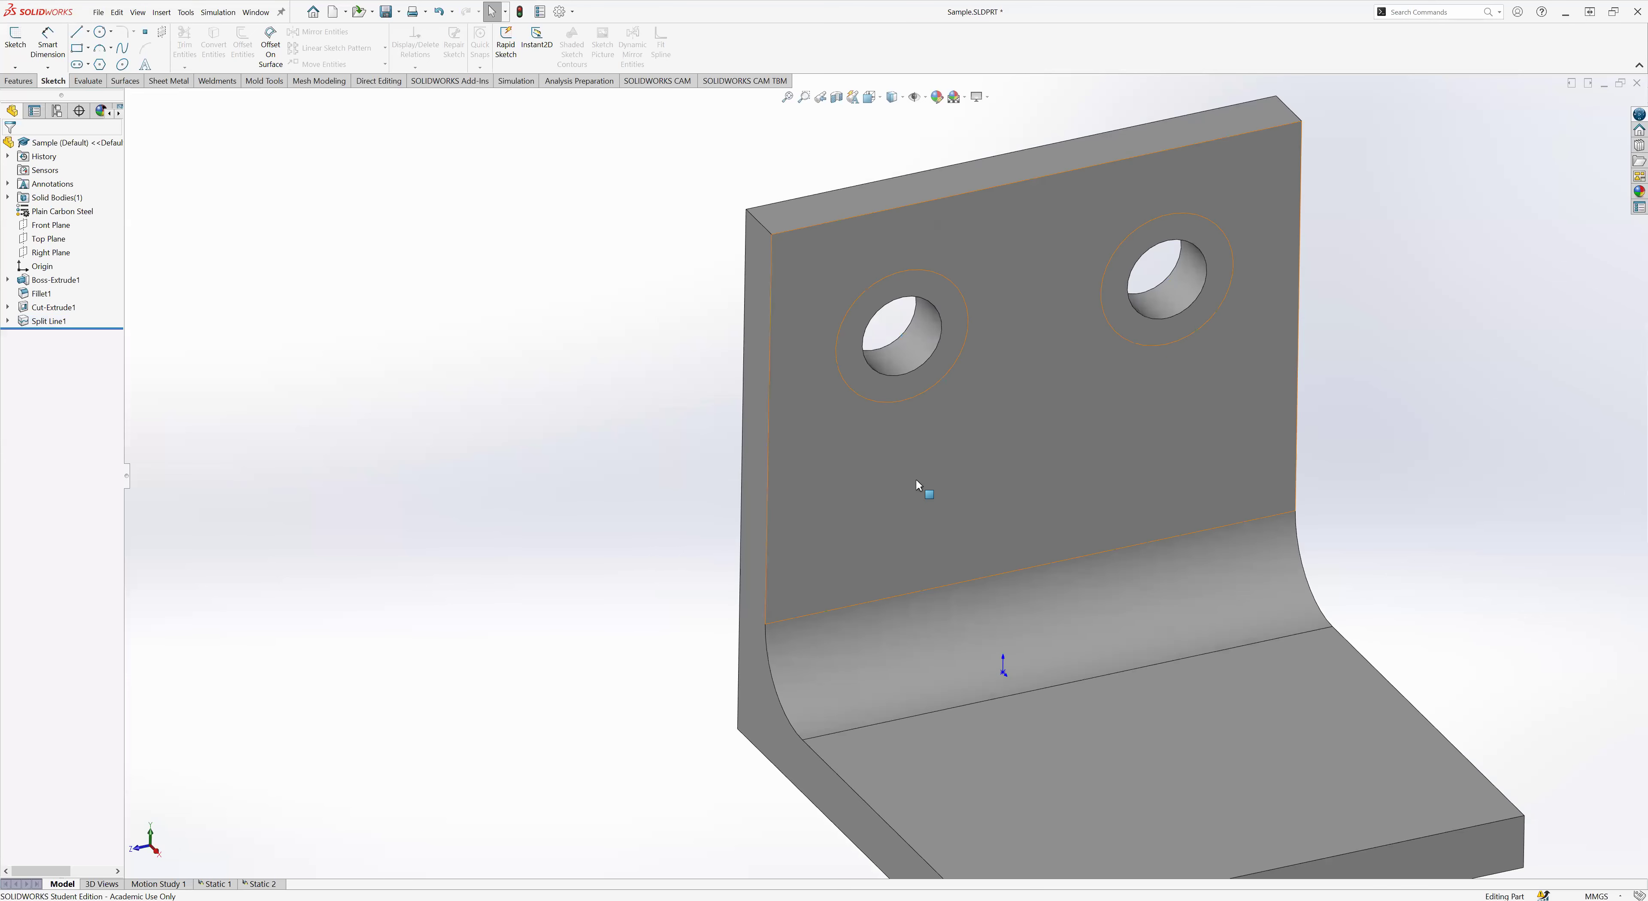
{"action": "left_click", "coordinate": [885, 391]}
{"action": "left_click", "coordinate": [1156, 326]}
{"action": "key", "text": "Escape"}
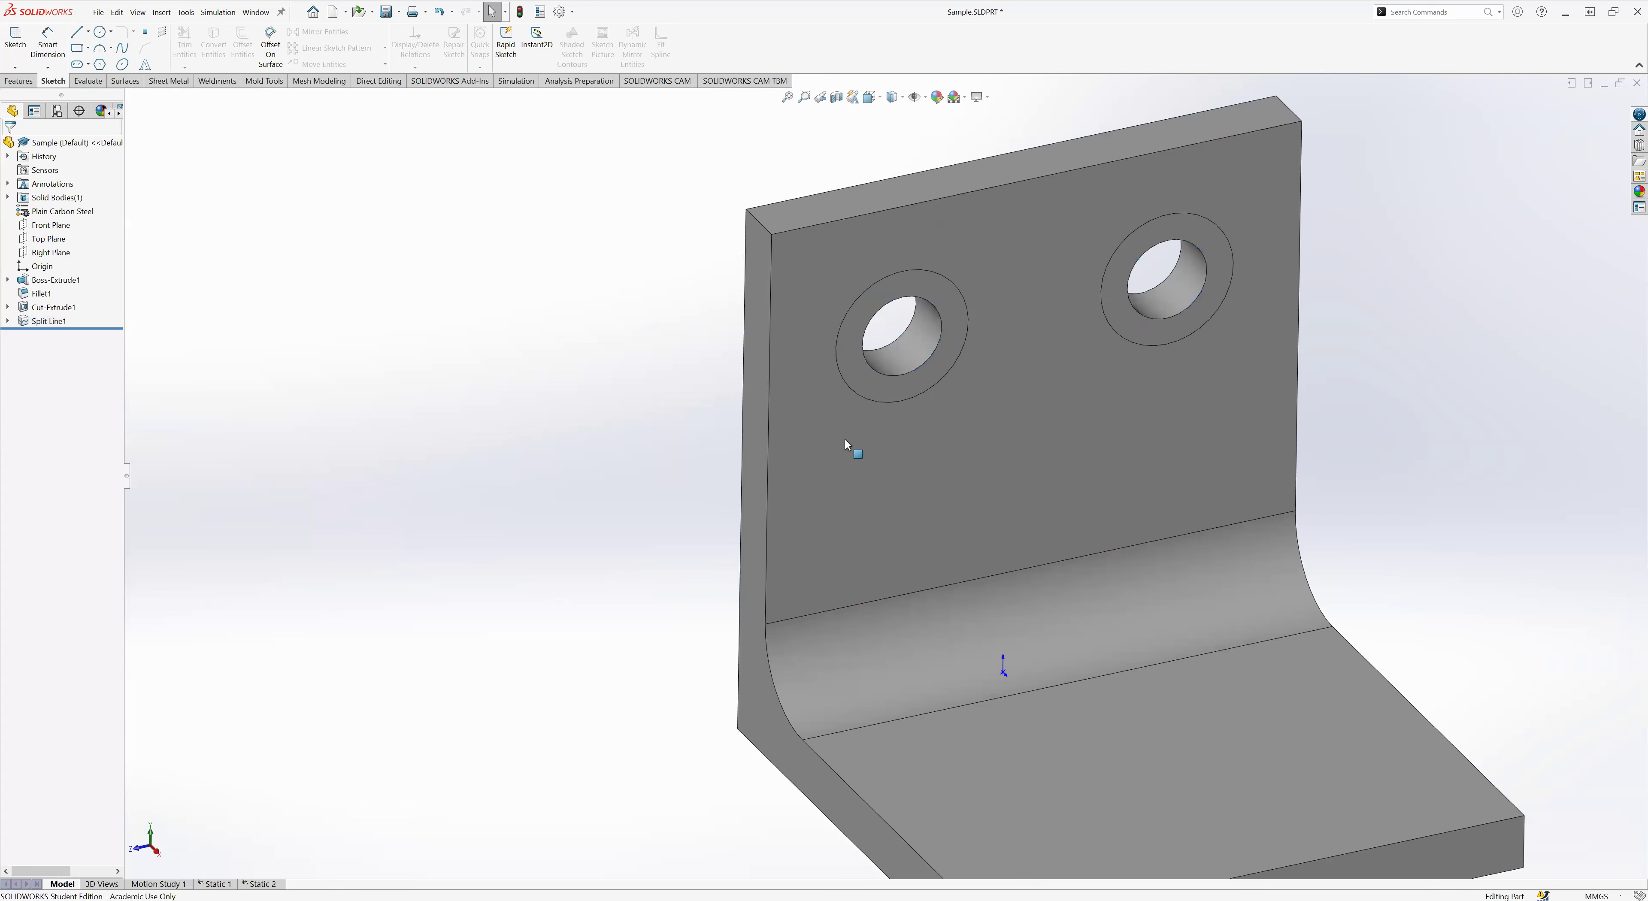
{"action": "scroll", "coordinate": [832, 449], "scroll_direction": "up", "scroll_amount": 6}
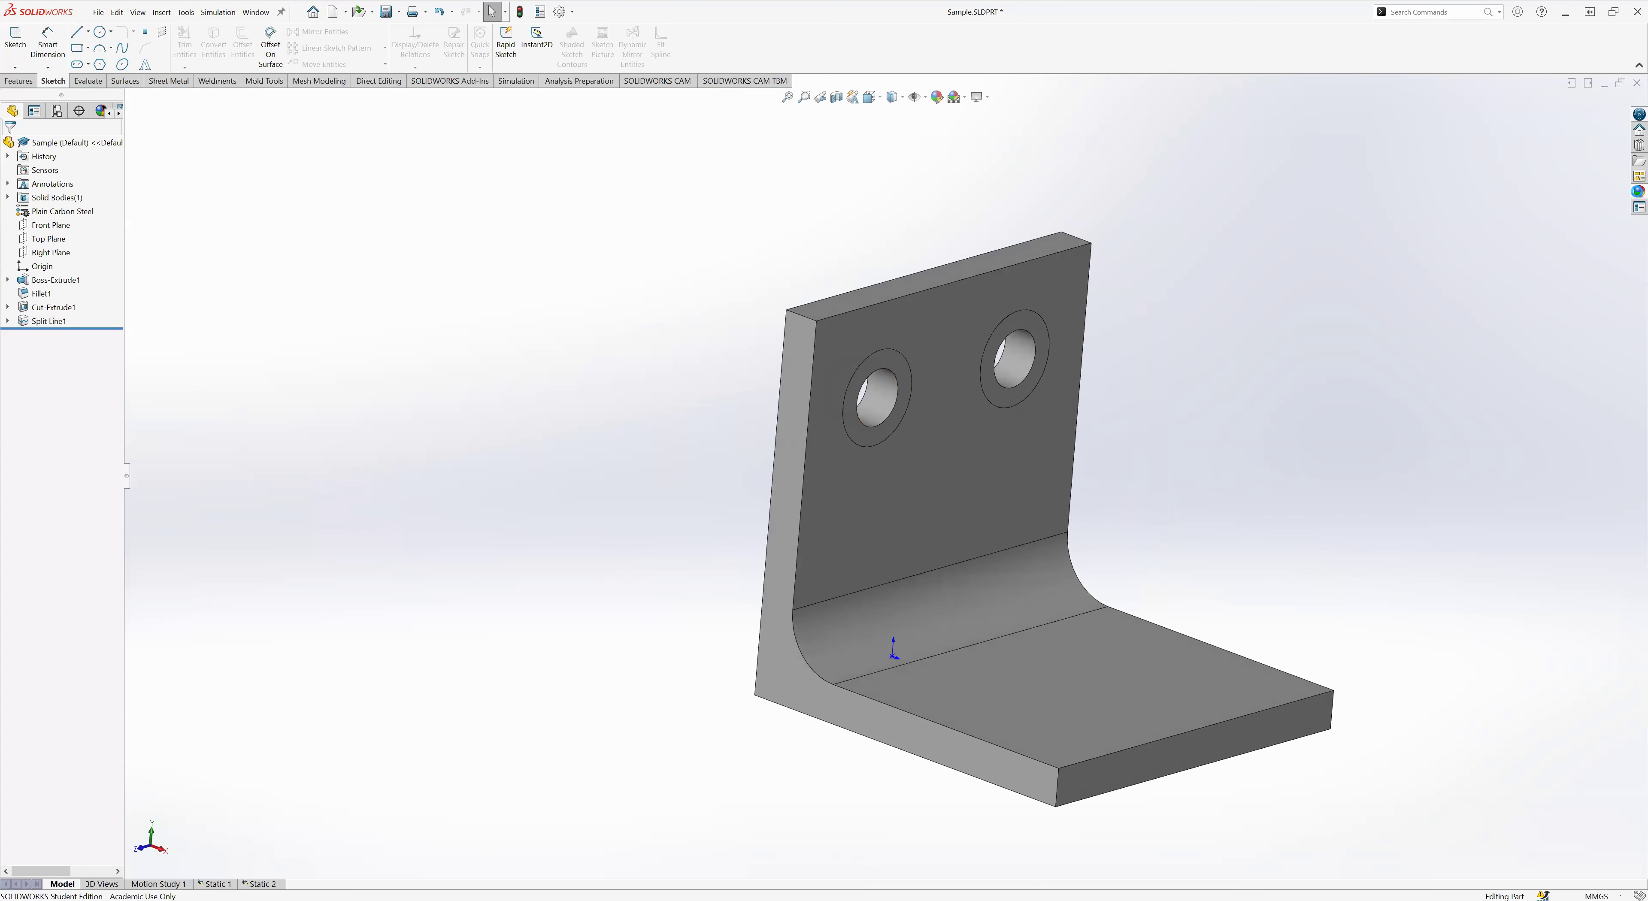
- Try to apply the red medium gloss plastic appearance to the ring face around the left hole
{"action": "left_click", "coordinate": [1638, 191]}
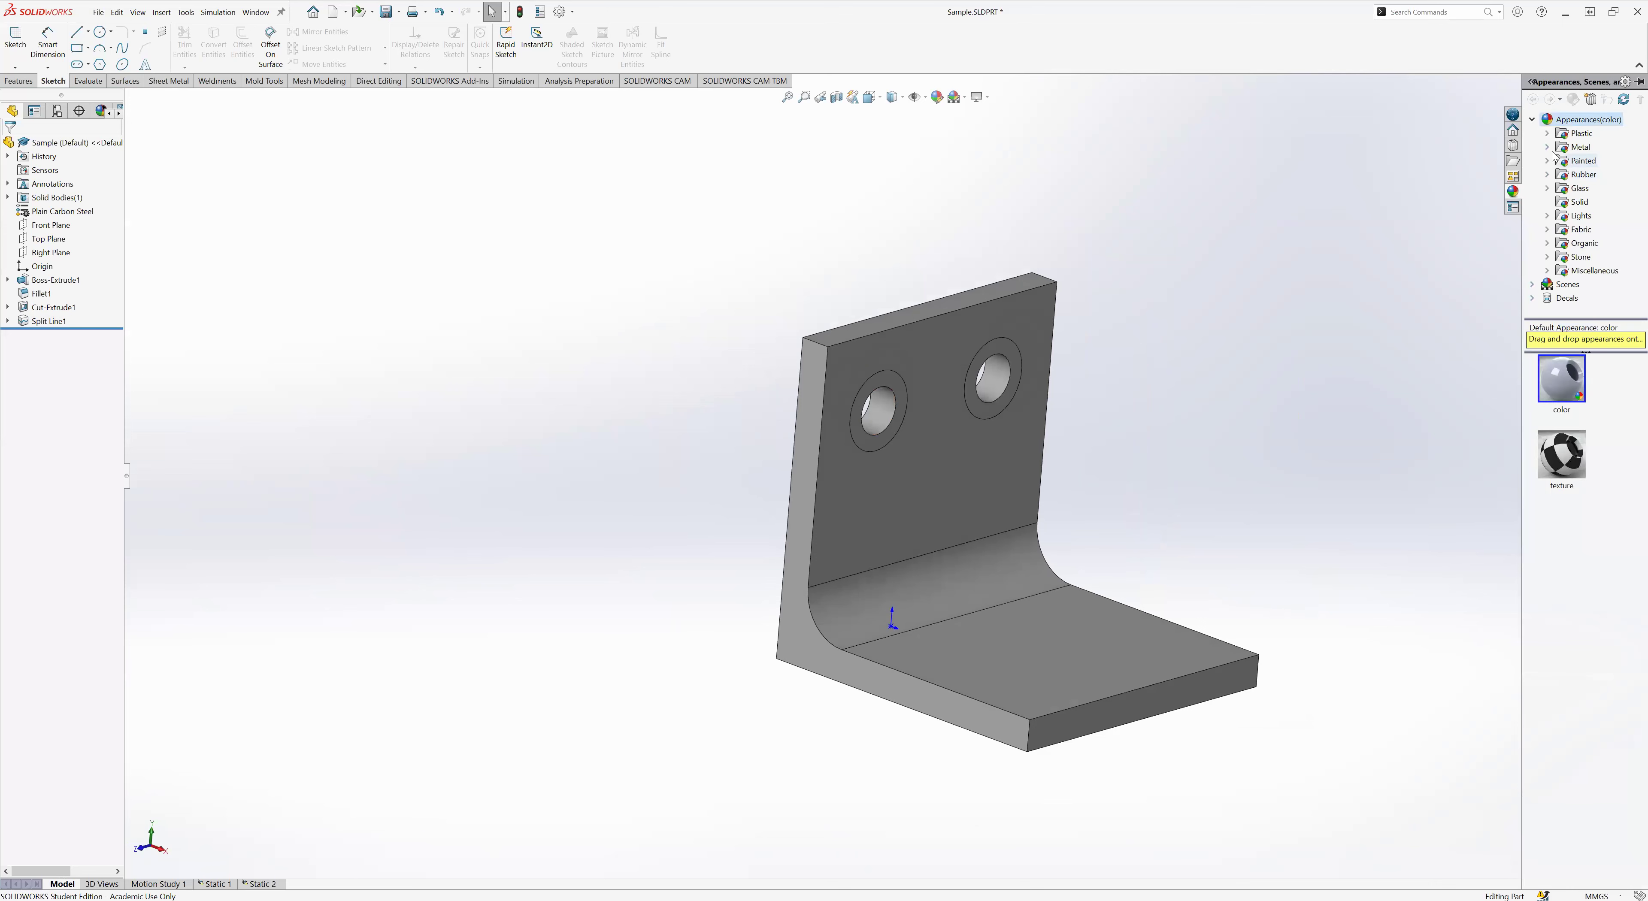
{"action": "left_click", "coordinate": [1546, 133]}
{"action": "left_click", "coordinate": [1603, 164]}
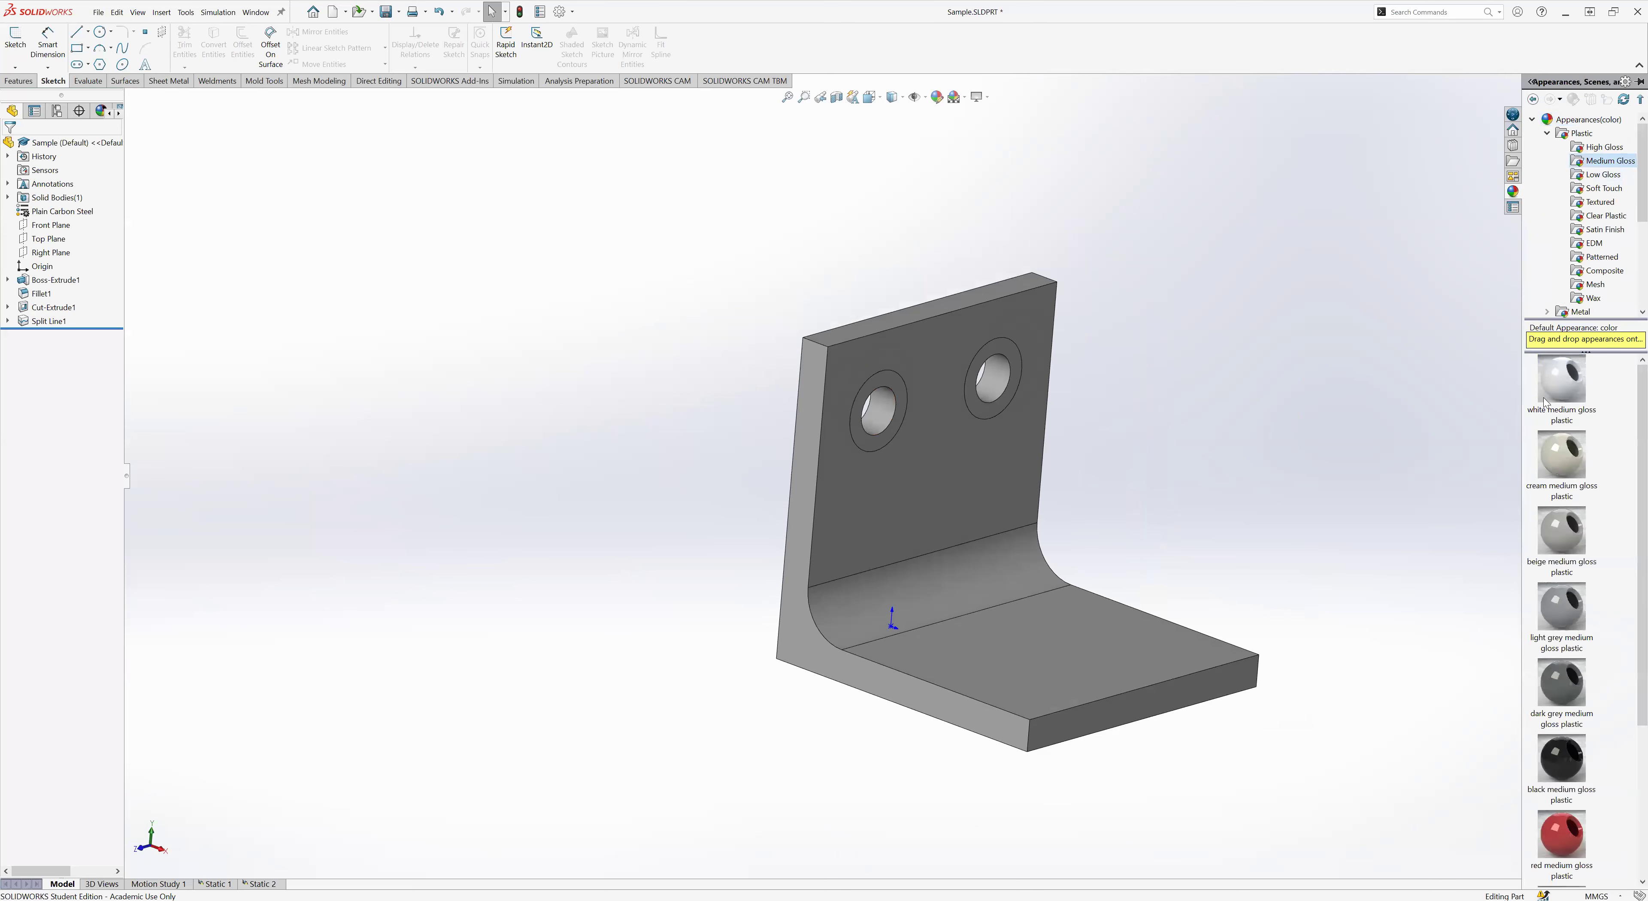
{"action": "left_click_drag", "start_coordinate": [1564, 823], "coordinate": [888, 380]}
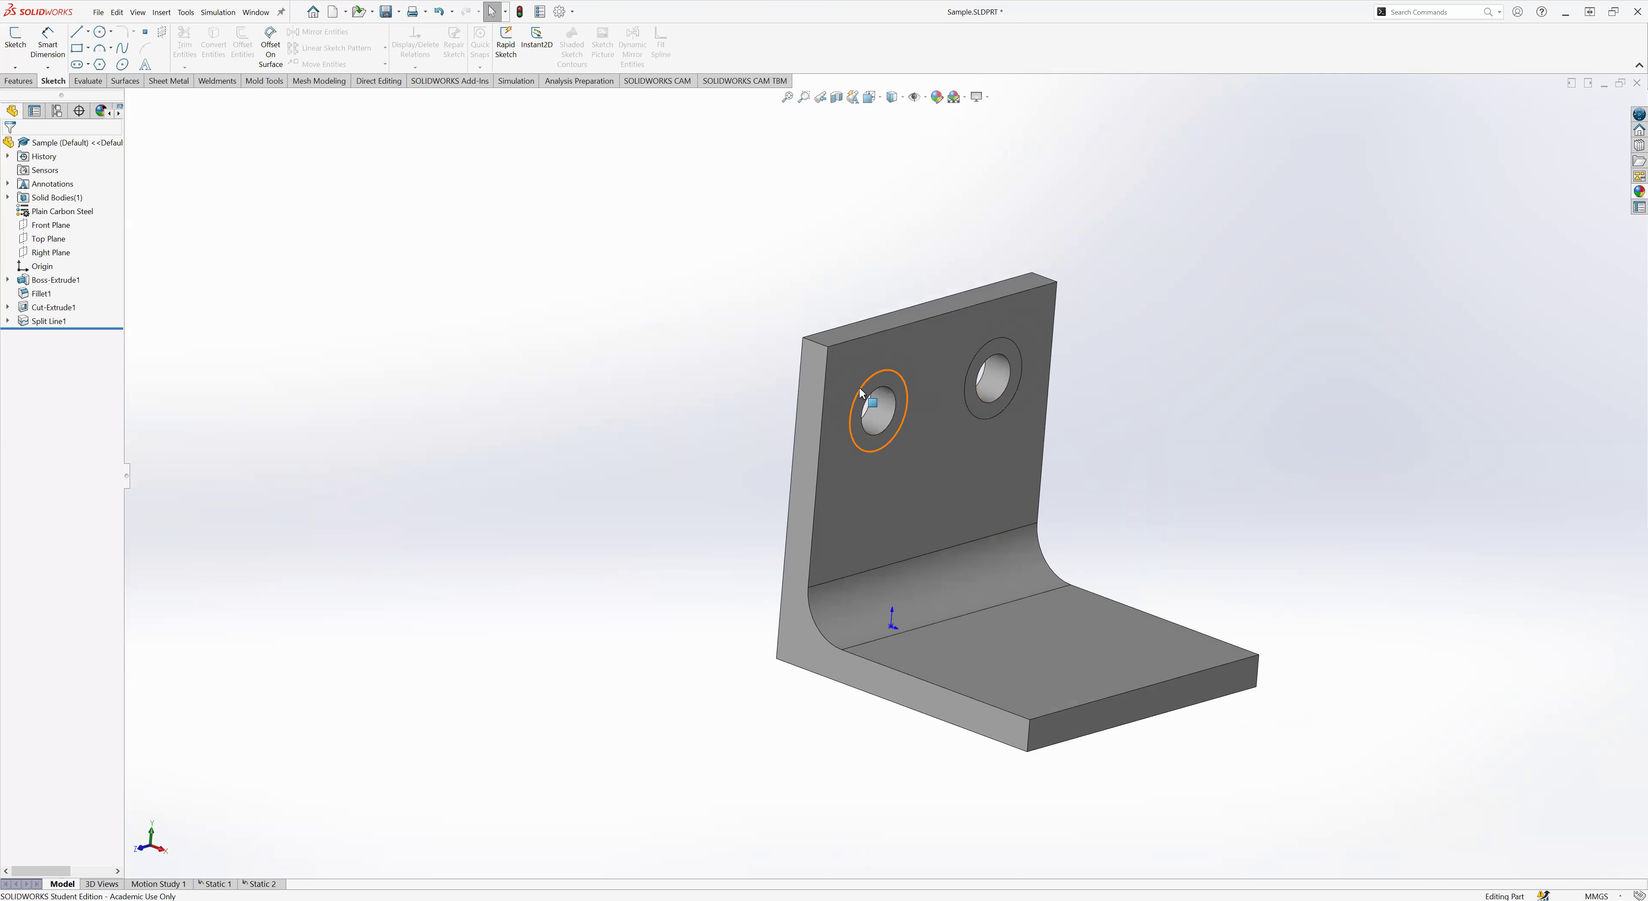
- Try to change the appearance assigned to the split ring face around the left hole
{"action": "left_click", "coordinate": [880, 383]}
{"action": "right_click", "coordinate": [881, 382]}
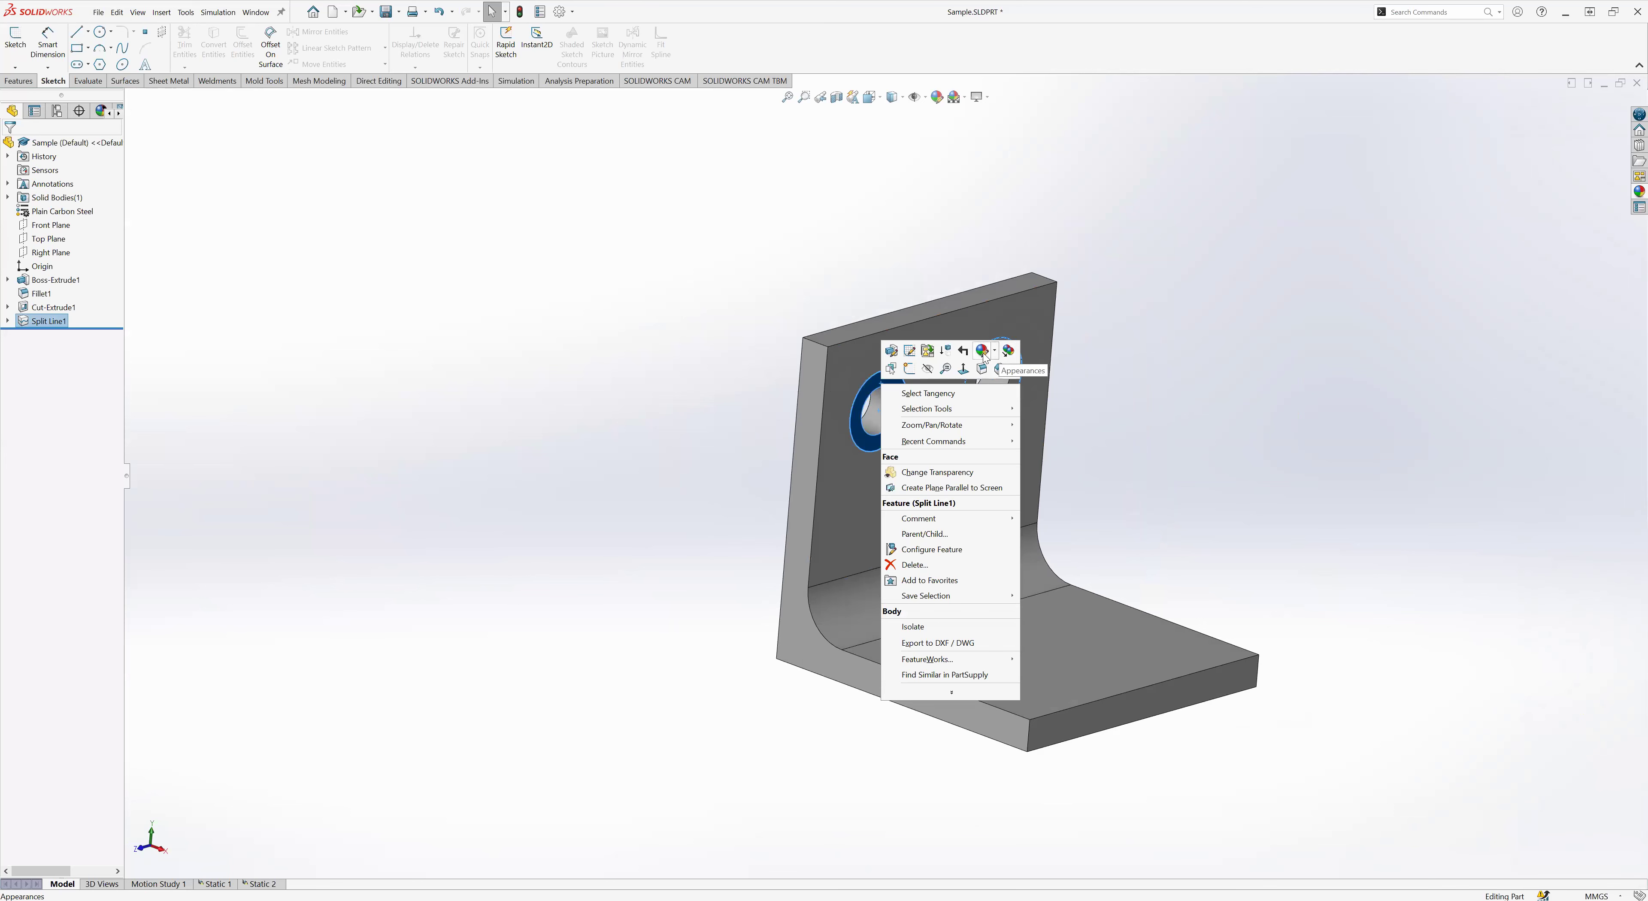
{"action": "left_click", "coordinate": [995, 351]}
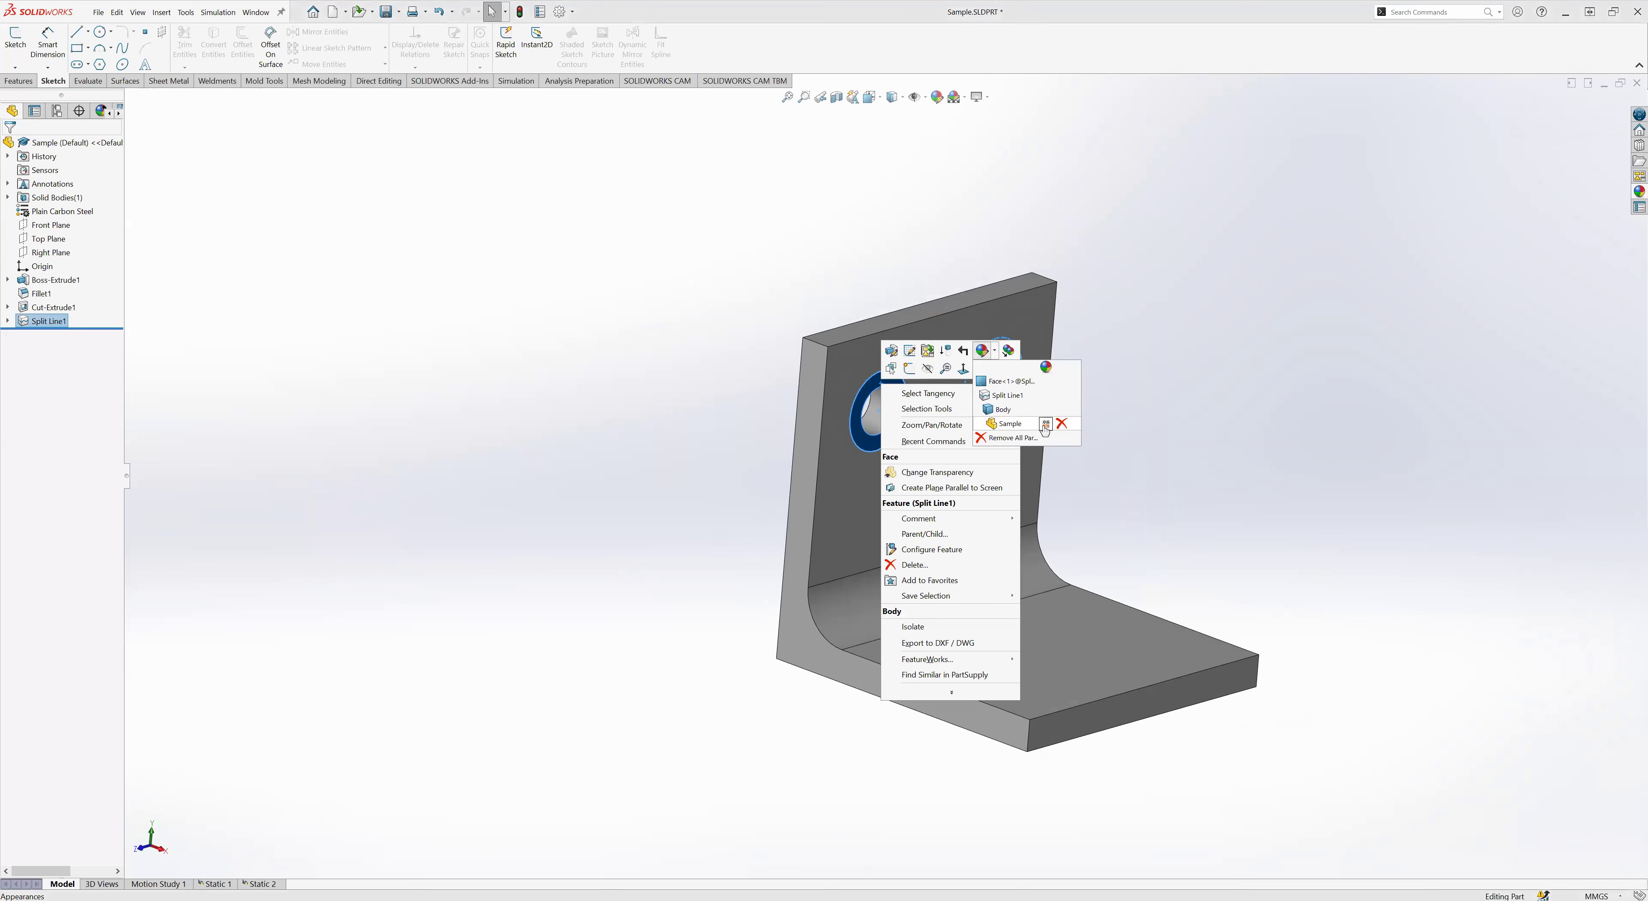
{"action": "right_click", "coordinate": [1044, 426]}
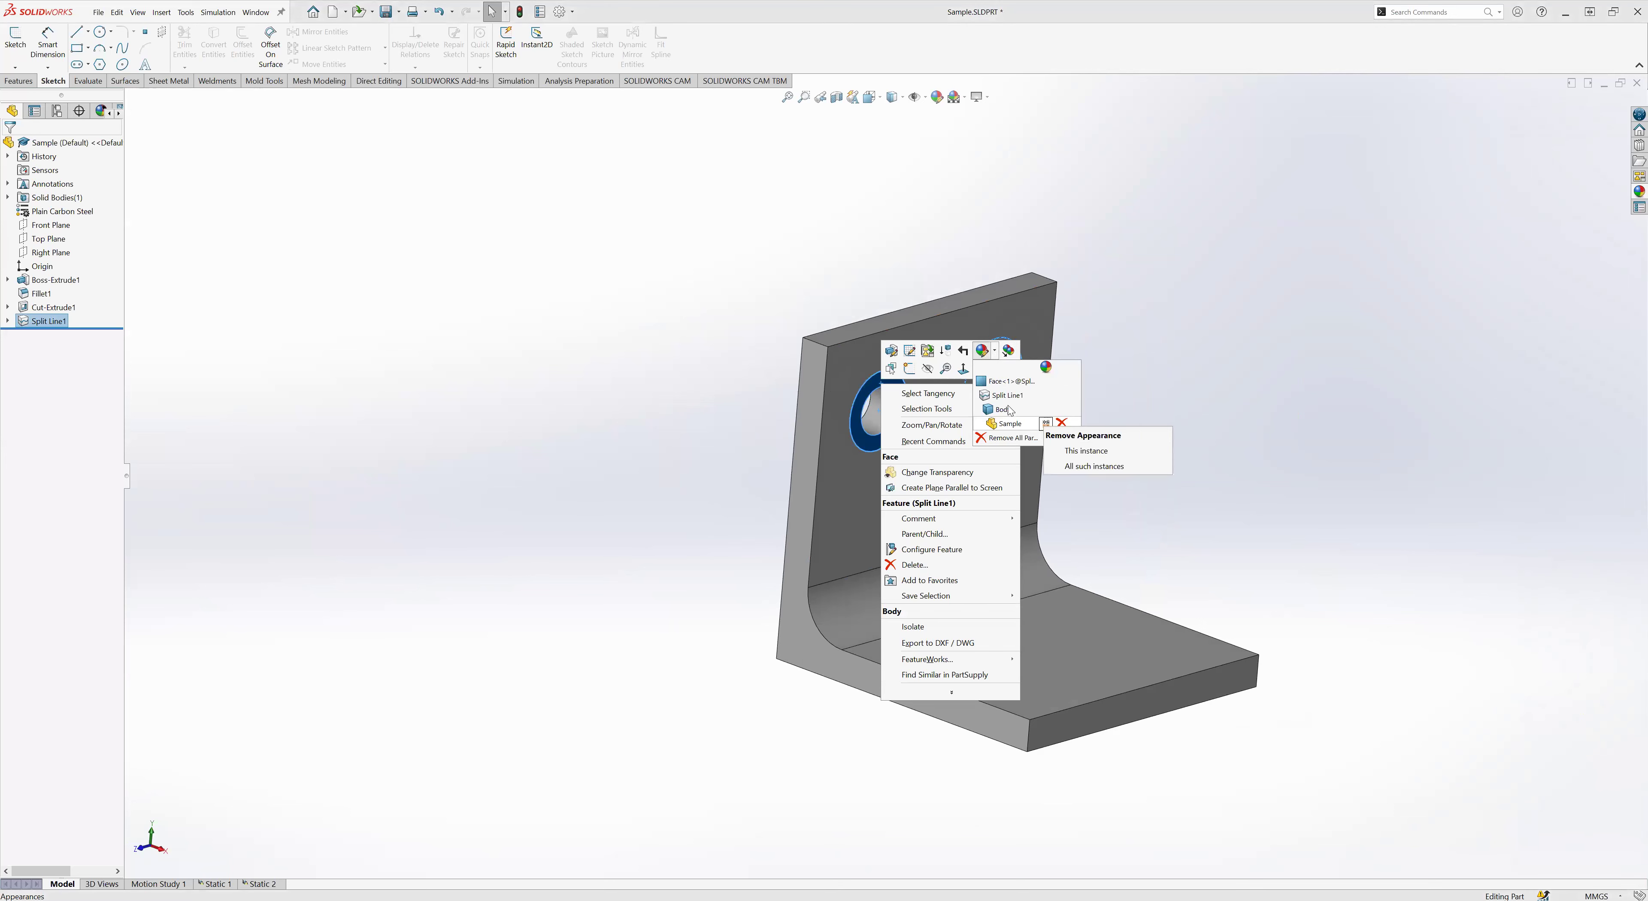
{"action": "left_click", "coordinate": [1081, 455]}
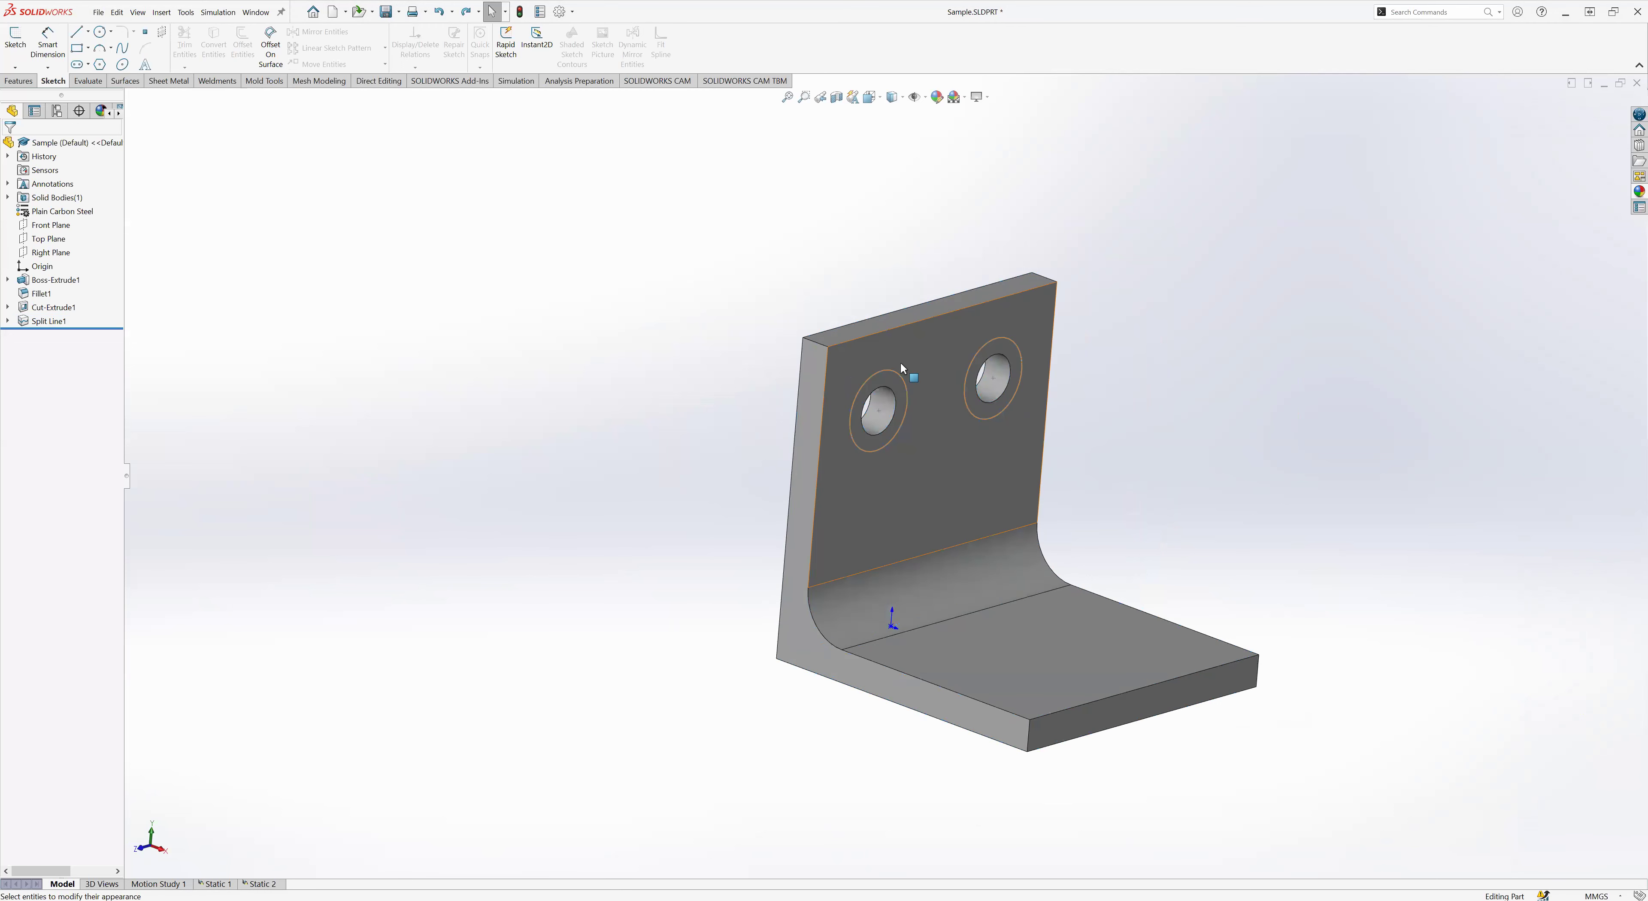
{"action": "middle_click_drag", "start_coordinate": [728, 357], "coordinate": [755, 320]}
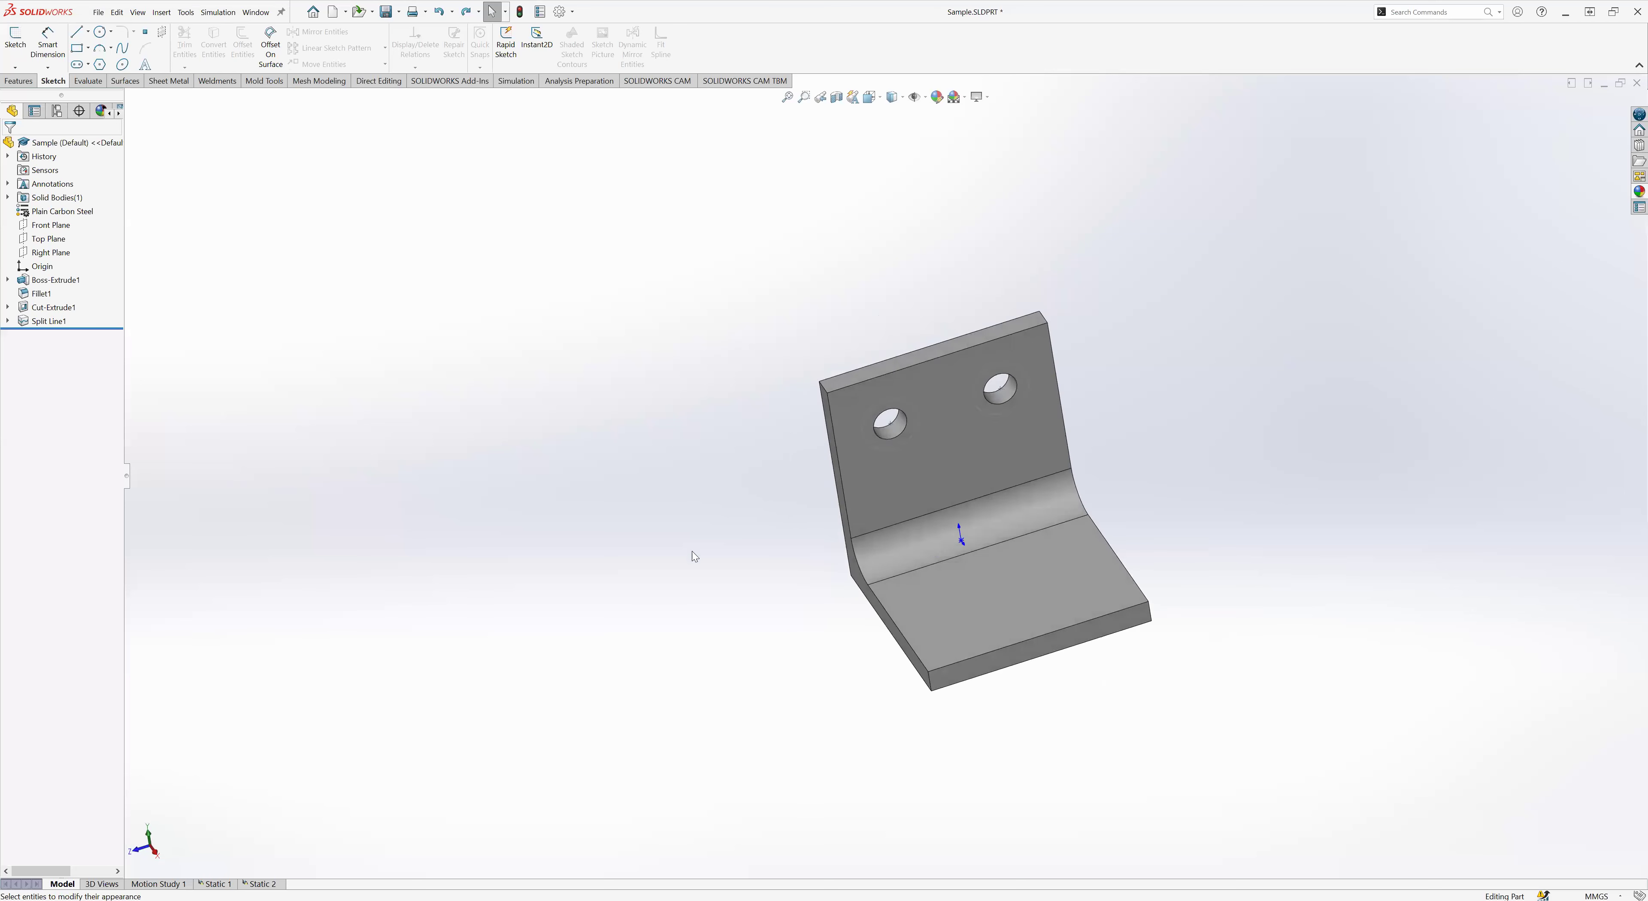
{"action": "left_click", "coordinate": [896, 443]}
{"action": "left_click", "coordinate": [669, 486]}
{"action": "key", "text": "ctrl+shift+z"}
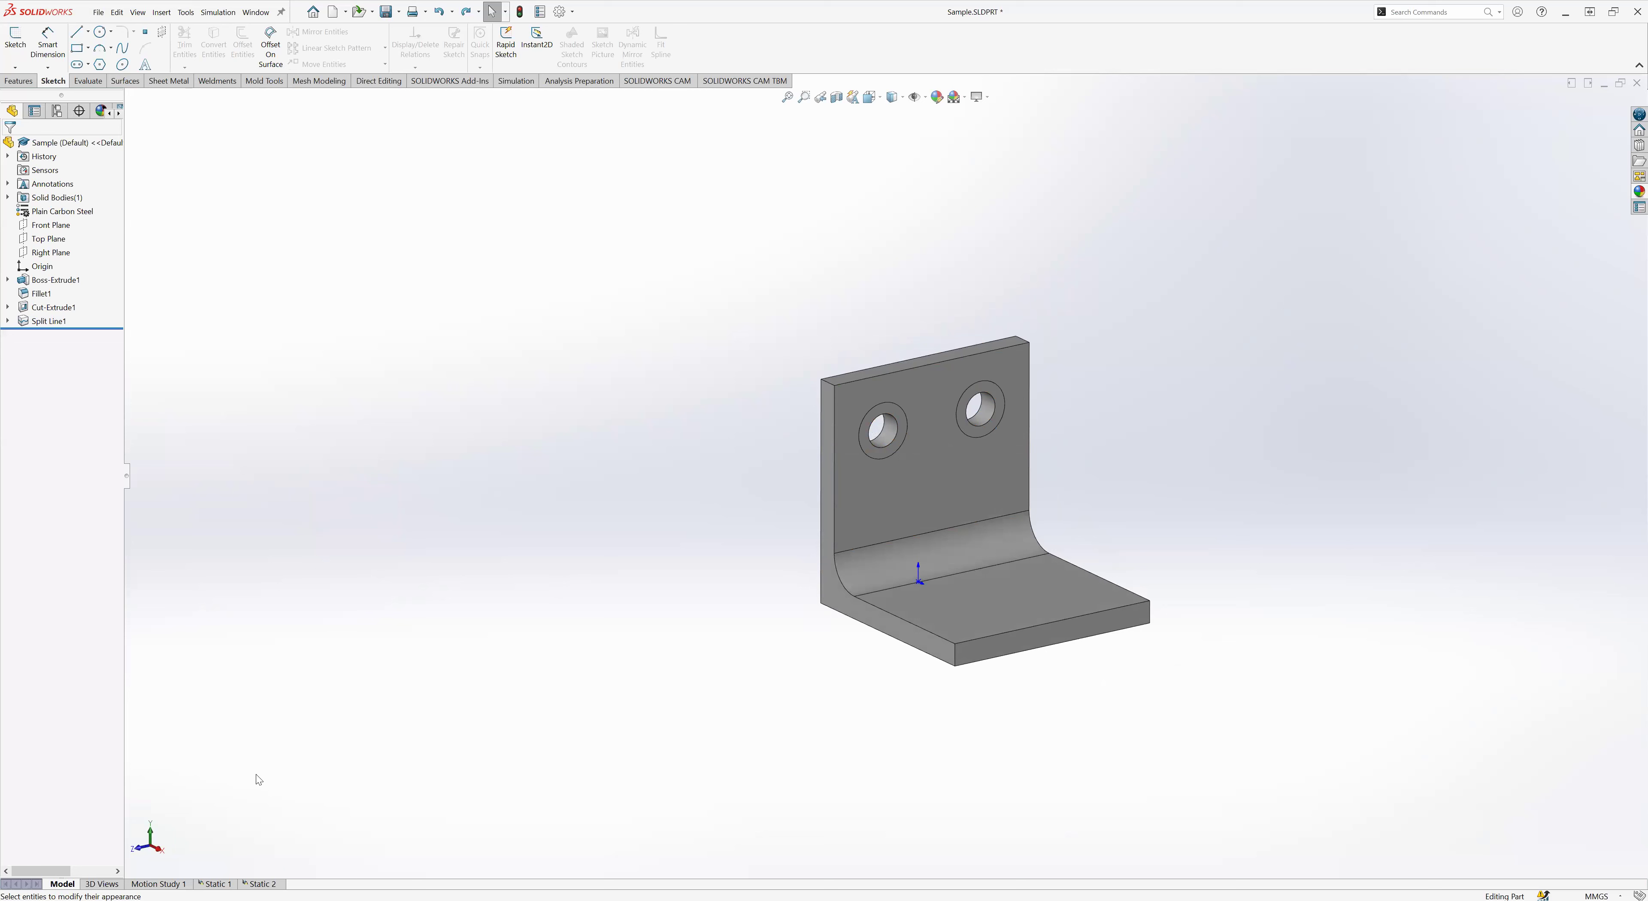
- Switch to the Static 1 study, inspect its back-face fixture on the split model, and mesh and run it again
{"action": "left_click", "coordinate": [259, 884]}
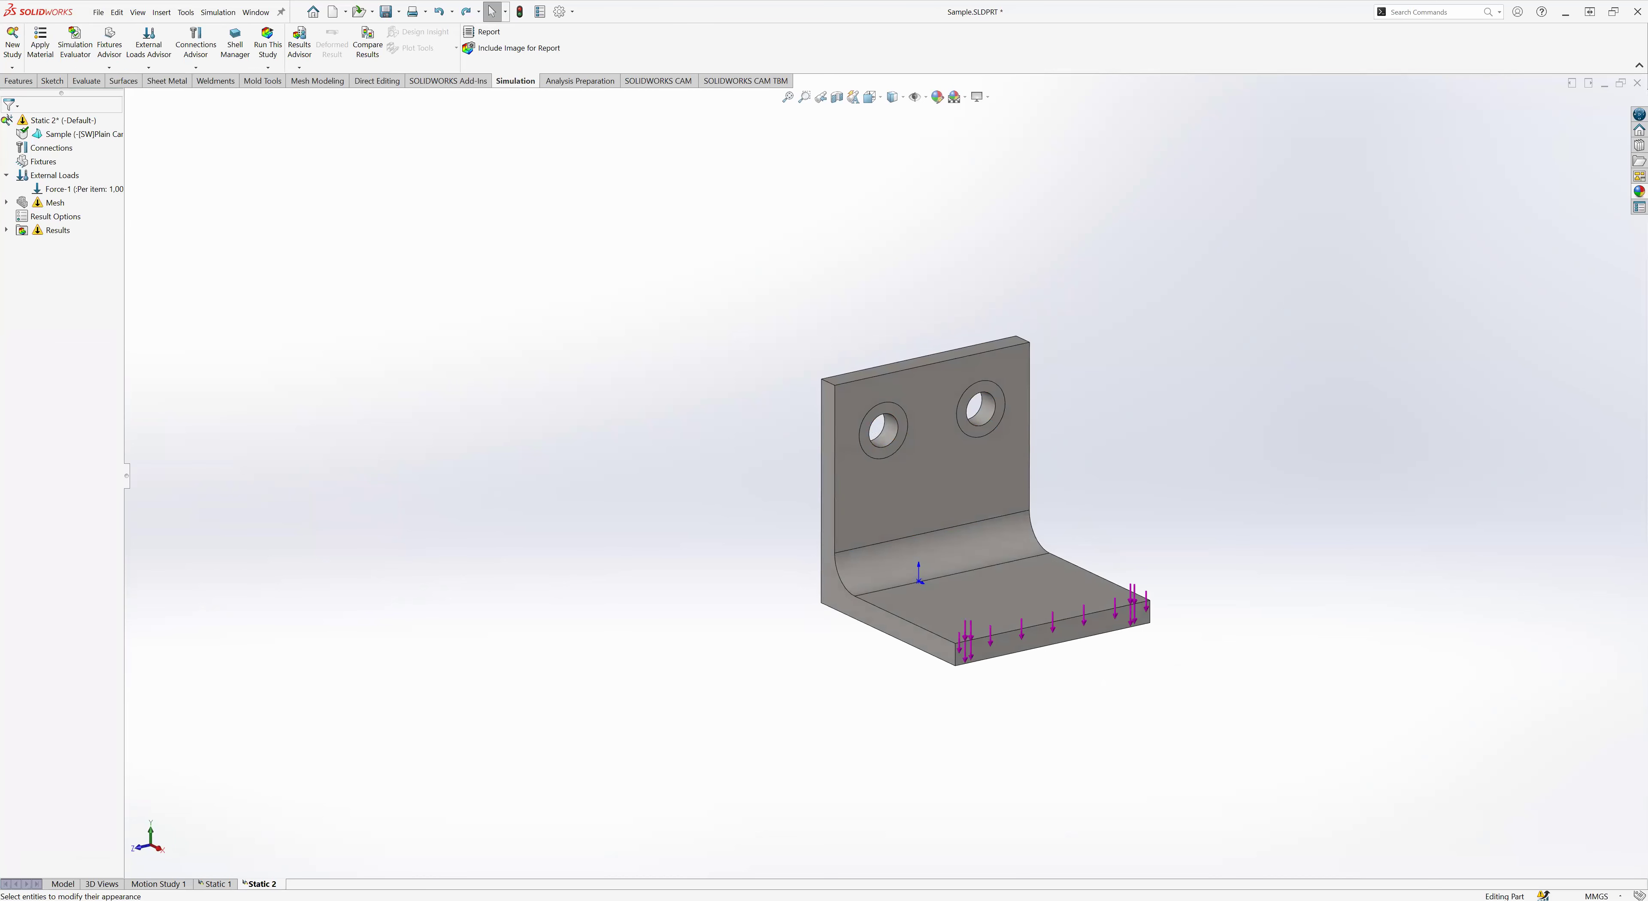
{"action": "left_click", "coordinate": [216, 884]}
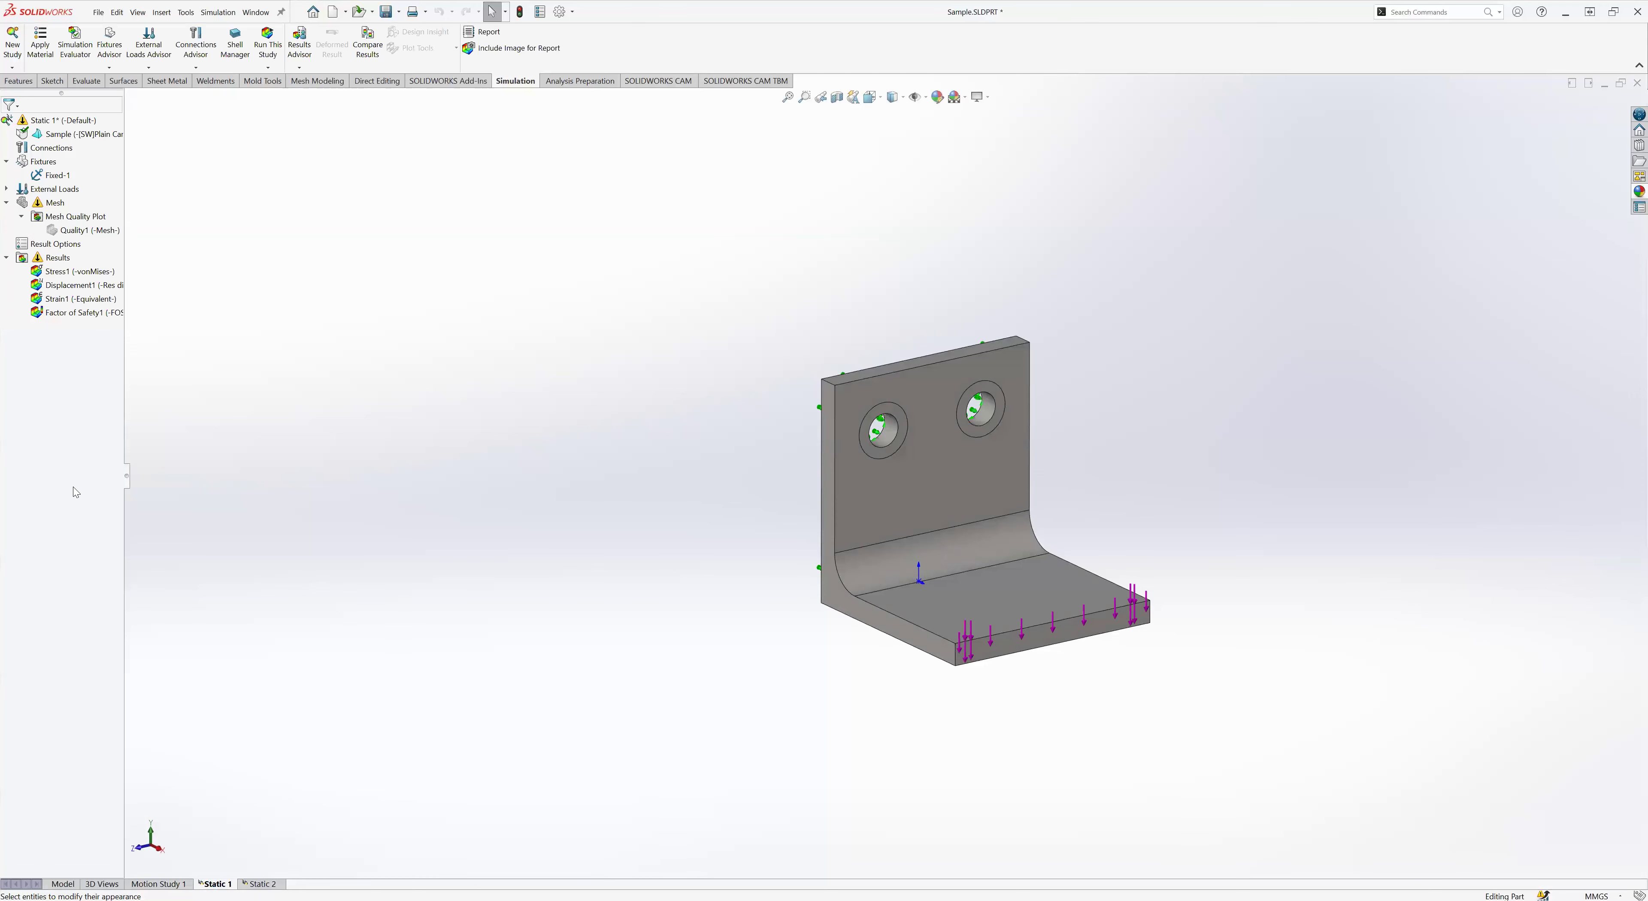
{"action": "middle_click_drag", "start_coordinate": [654, 542], "coordinate": [799, 570]}
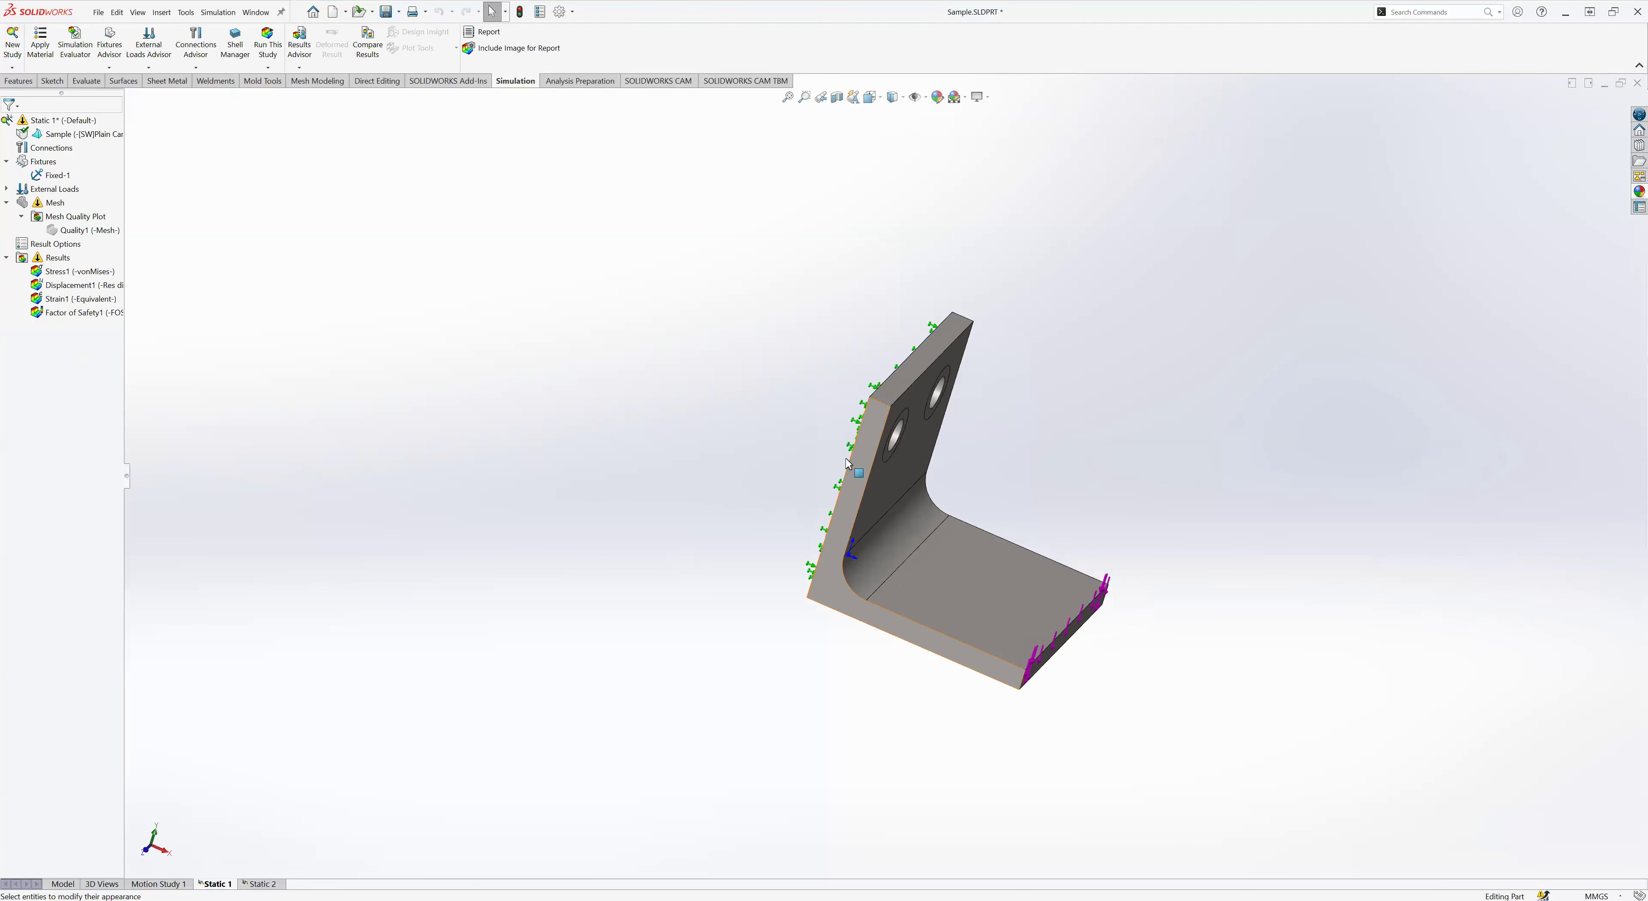
{"action": "middle_click_drag", "start_coordinate": [745, 405], "coordinate": [686, 368]}
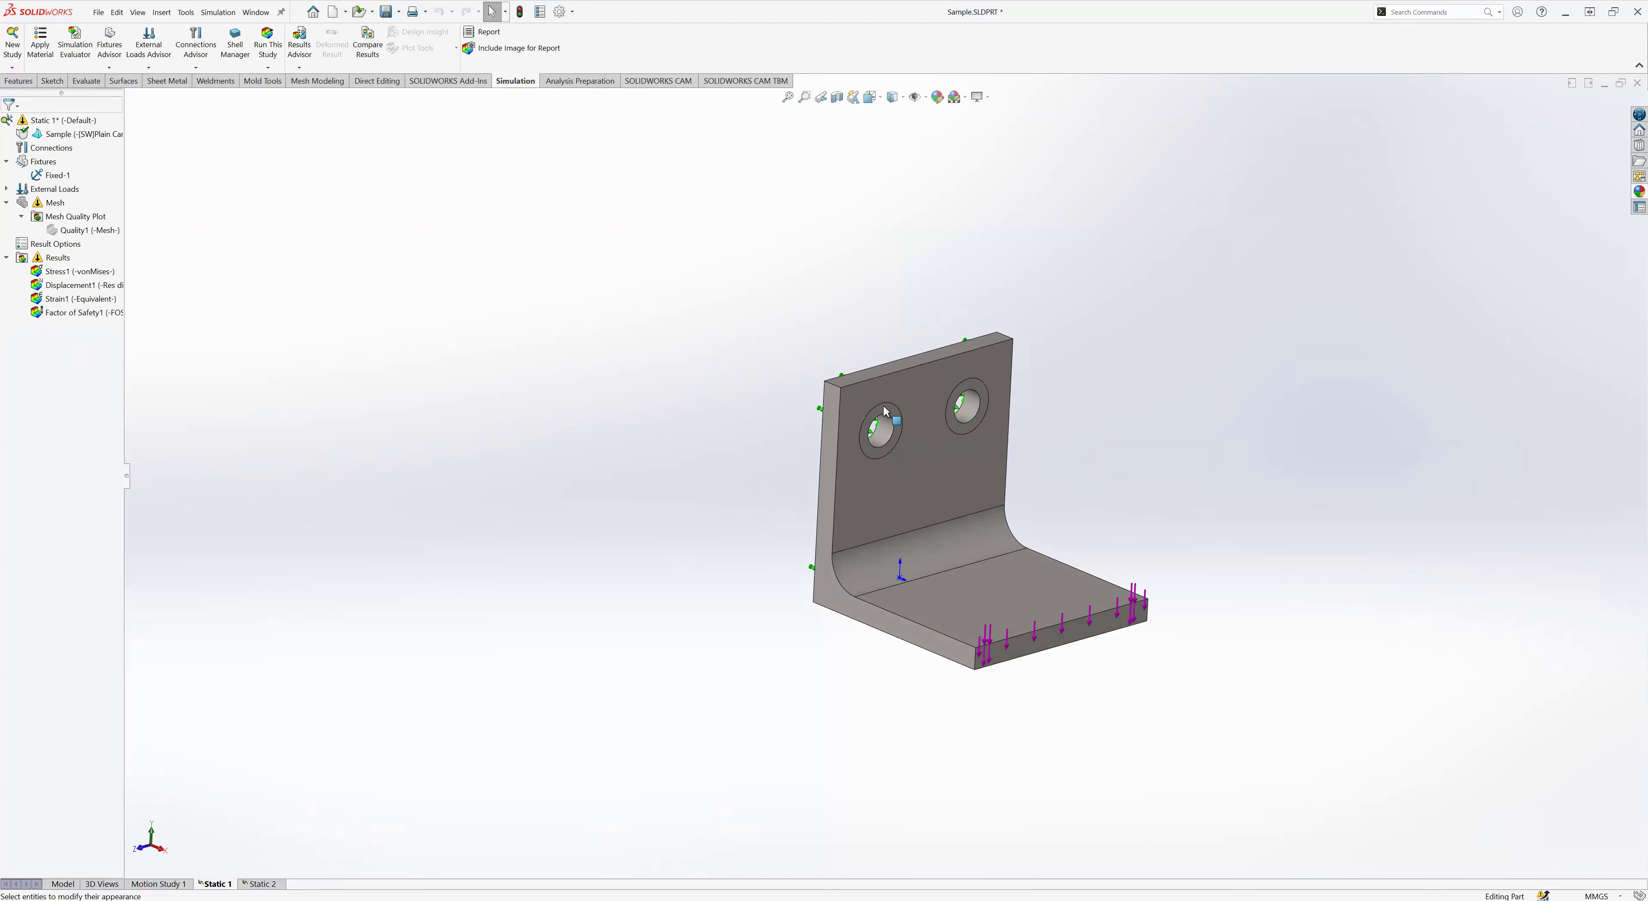
{"action": "right_click", "coordinate": [54, 203]}
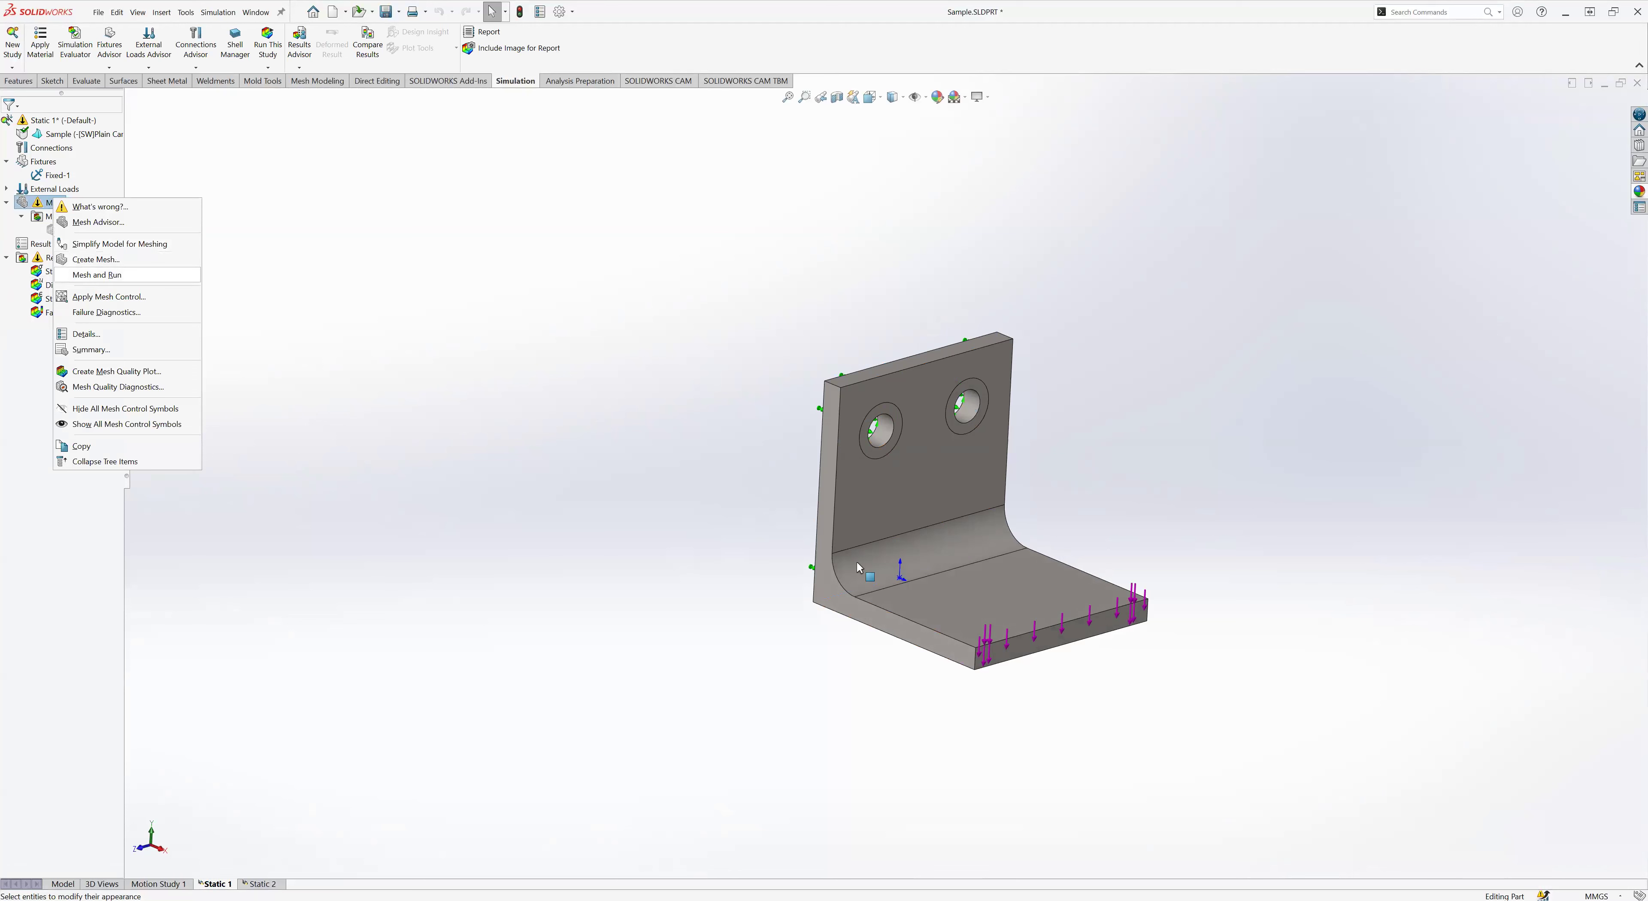
{"action": "left_click", "coordinate": [97, 275]}
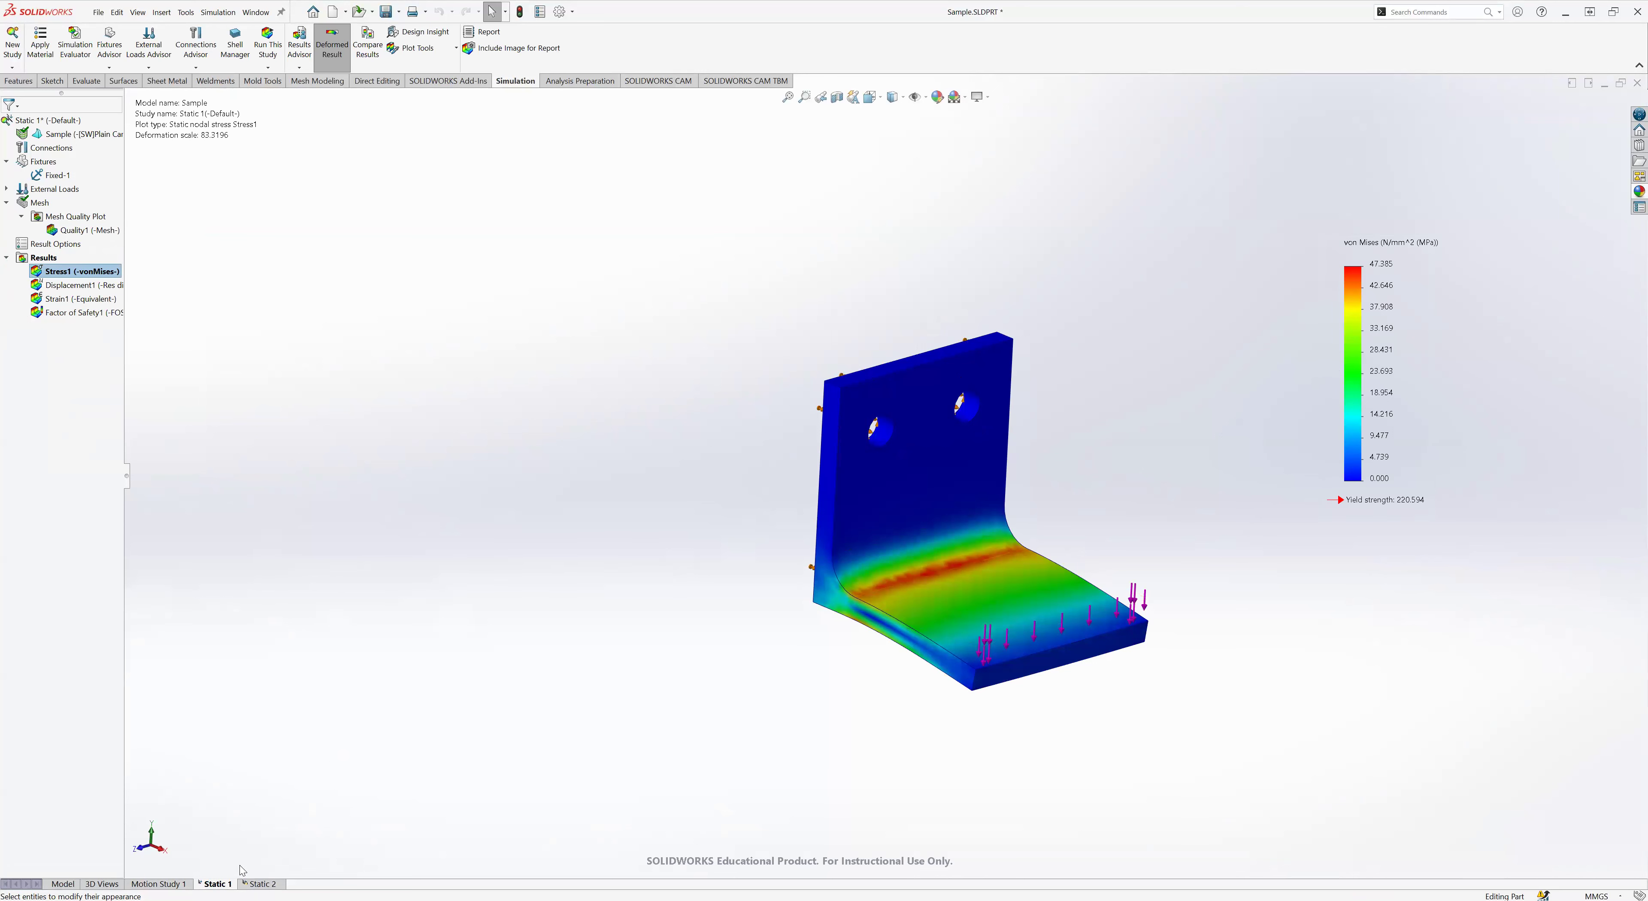
- Switch to the Static 2 study
{"action": "left_click", "coordinate": [266, 883]}
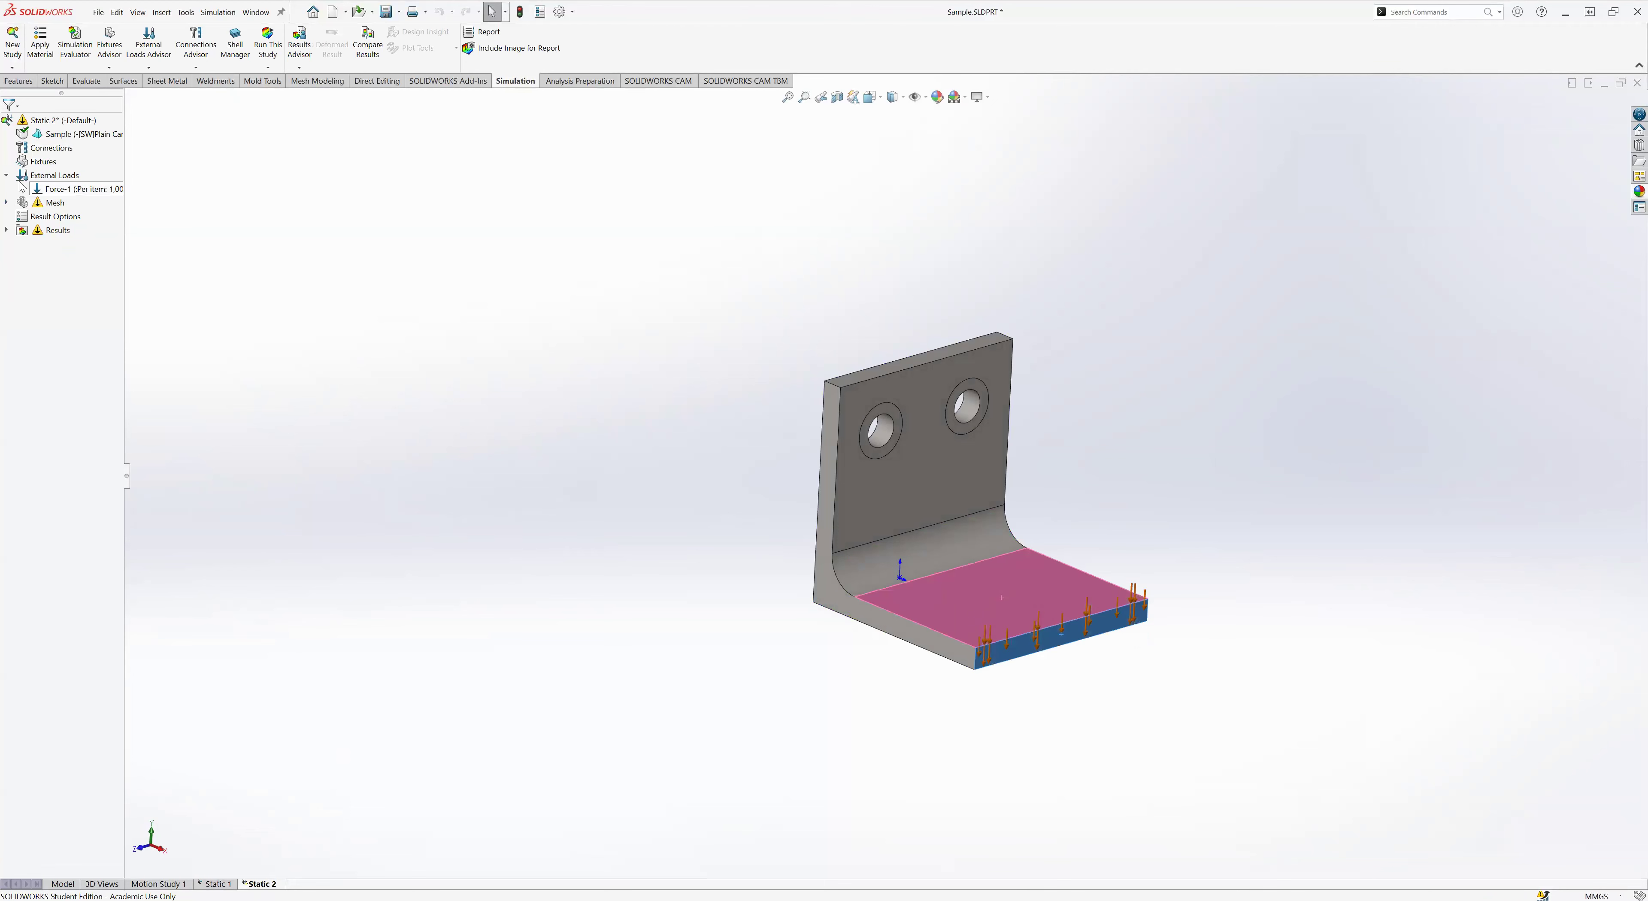
{"action": "middle_click_drag", "start_coordinate": [660, 460], "coordinate": [636, 427]}
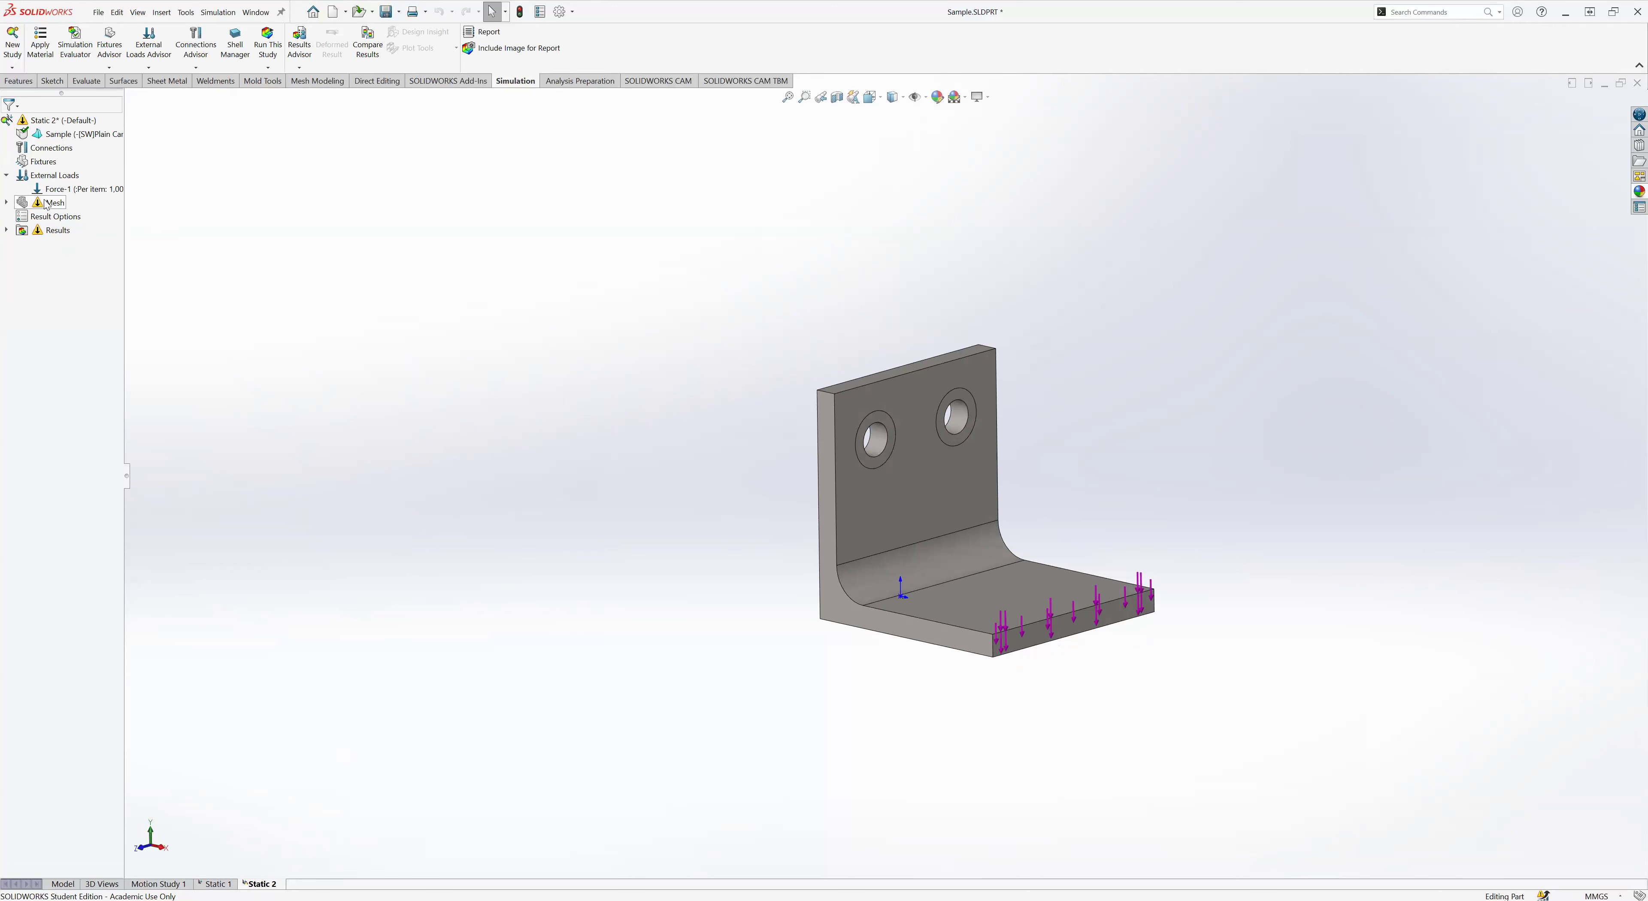
{"action": "left_click", "coordinate": [43, 162]}
{"action": "left_click", "coordinate": [684, 481]}
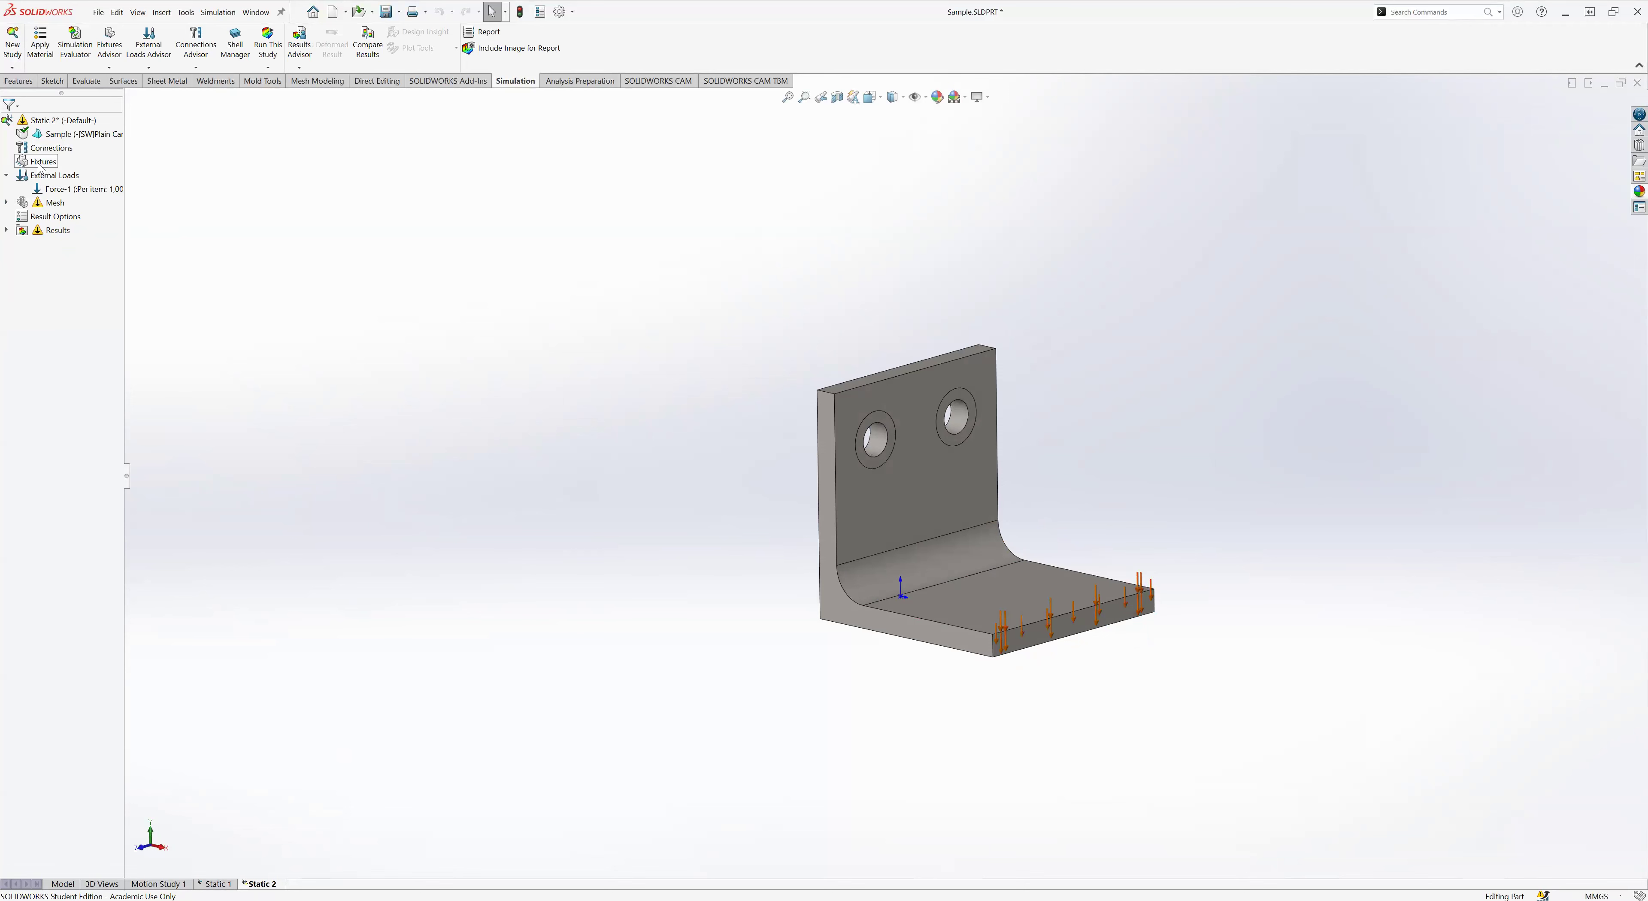
- Define an On Cylindrical Faces fixture on the inner walls of both mounting holes in Static 2
{"action": "right_click", "coordinate": [41, 162]}
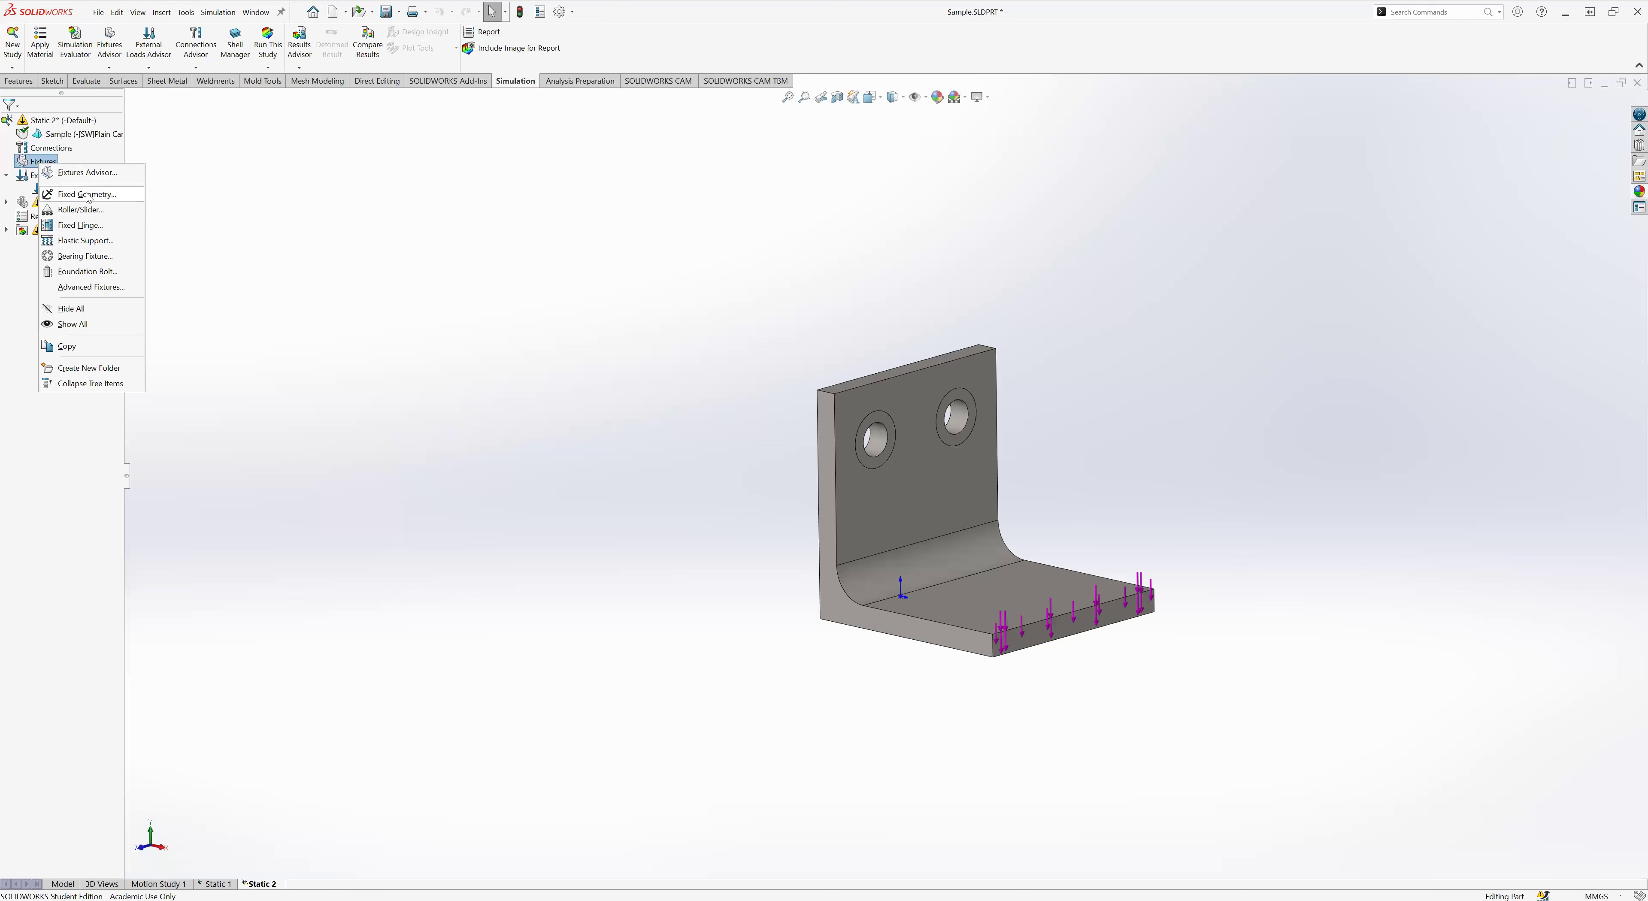
{"action": "left_click", "coordinate": [87, 194]}
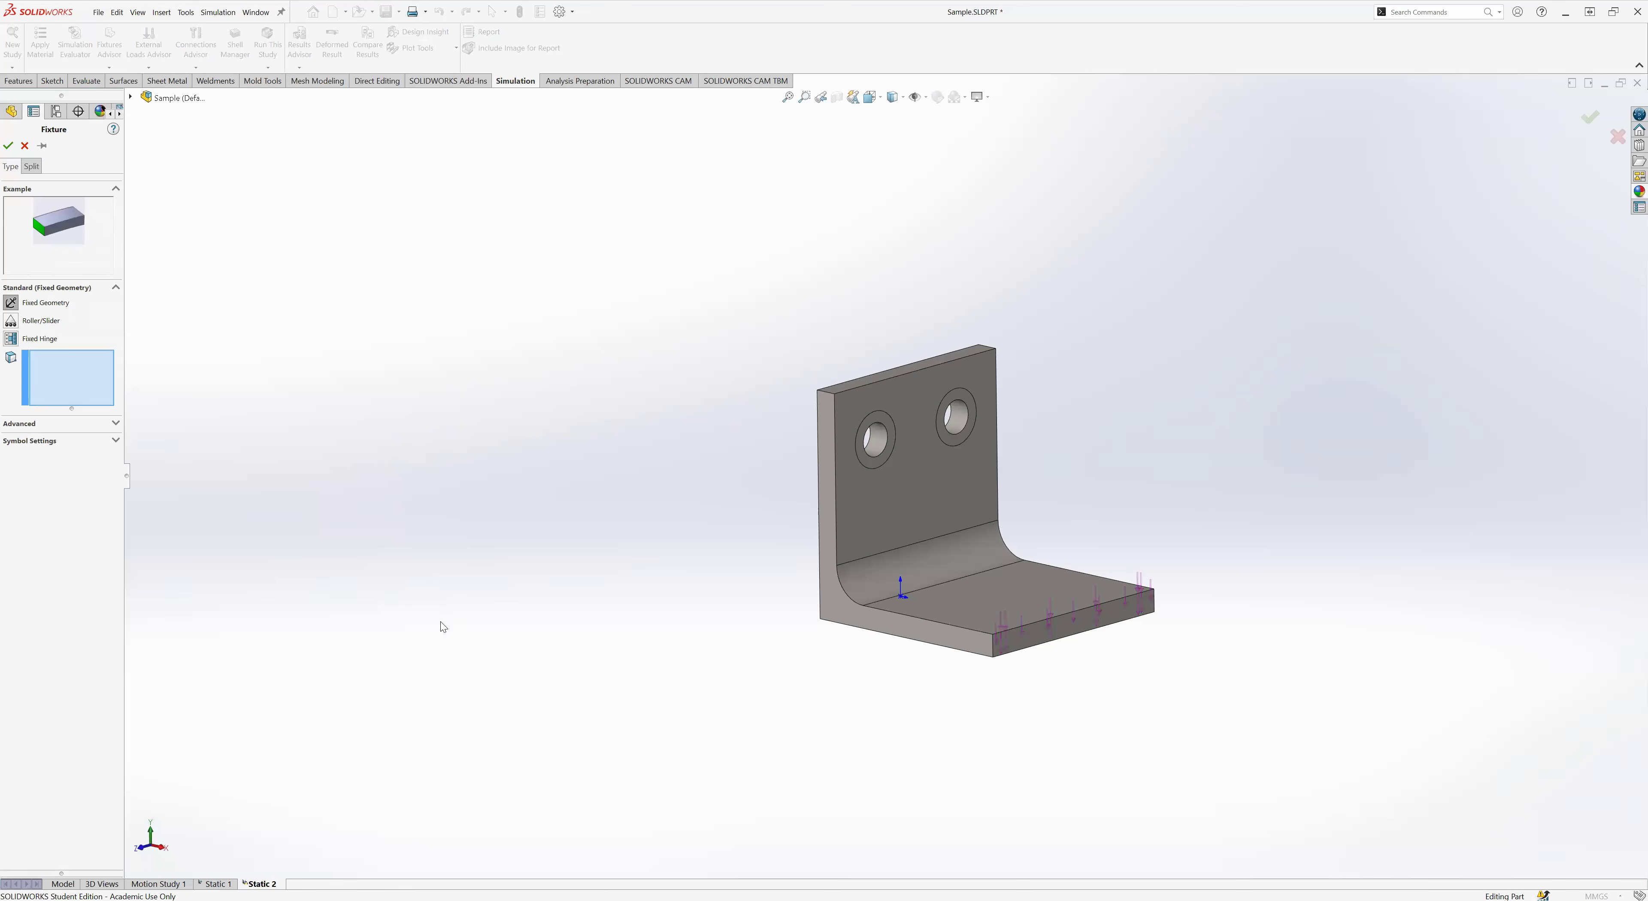
{"action": "left_click", "coordinate": [874, 440]}
{"action": "scroll", "coordinate": [876, 437], "scroll_direction": "down", "scroll_amount": 3}
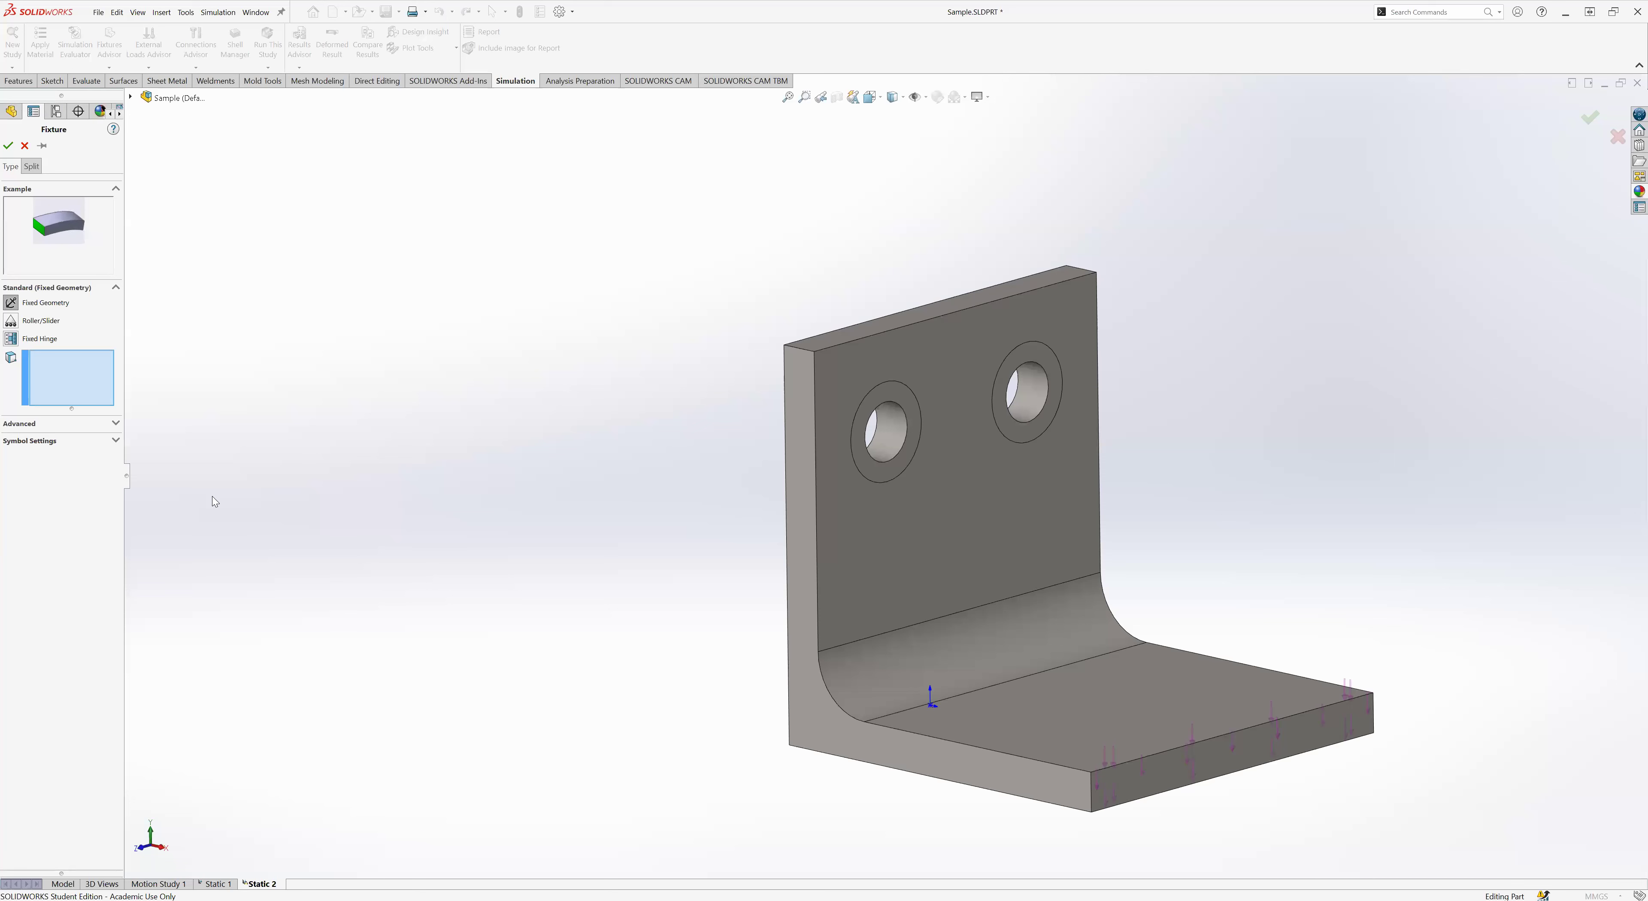
{"action": "left_click", "coordinate": [30, 423]}
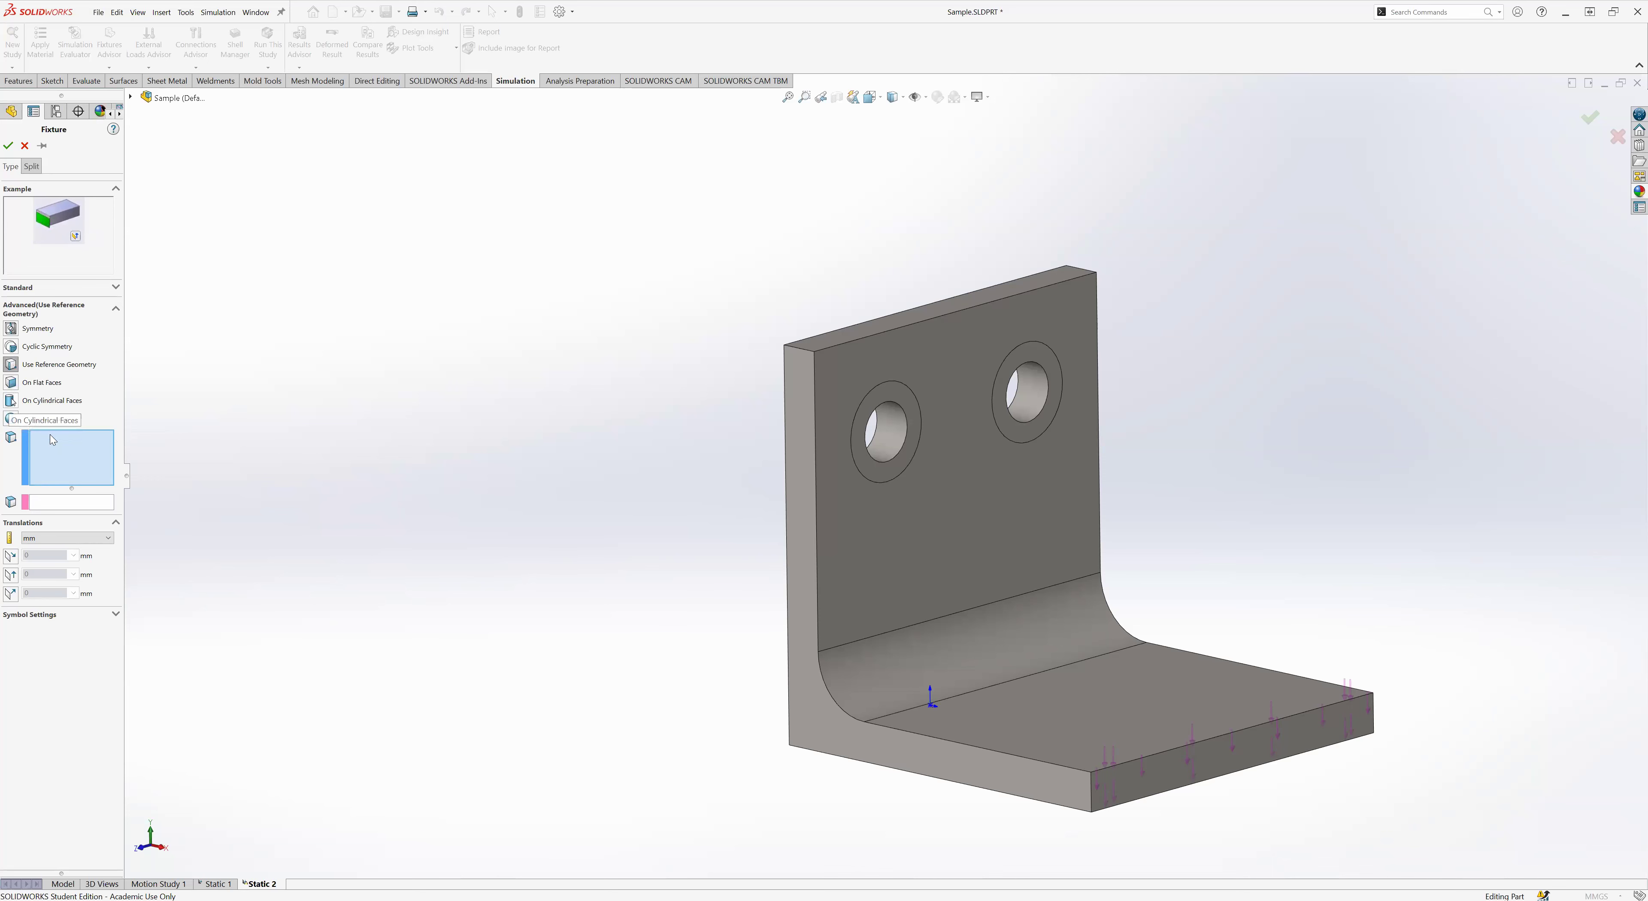
{"action": "left_click", "coordinate": [10, 401]}
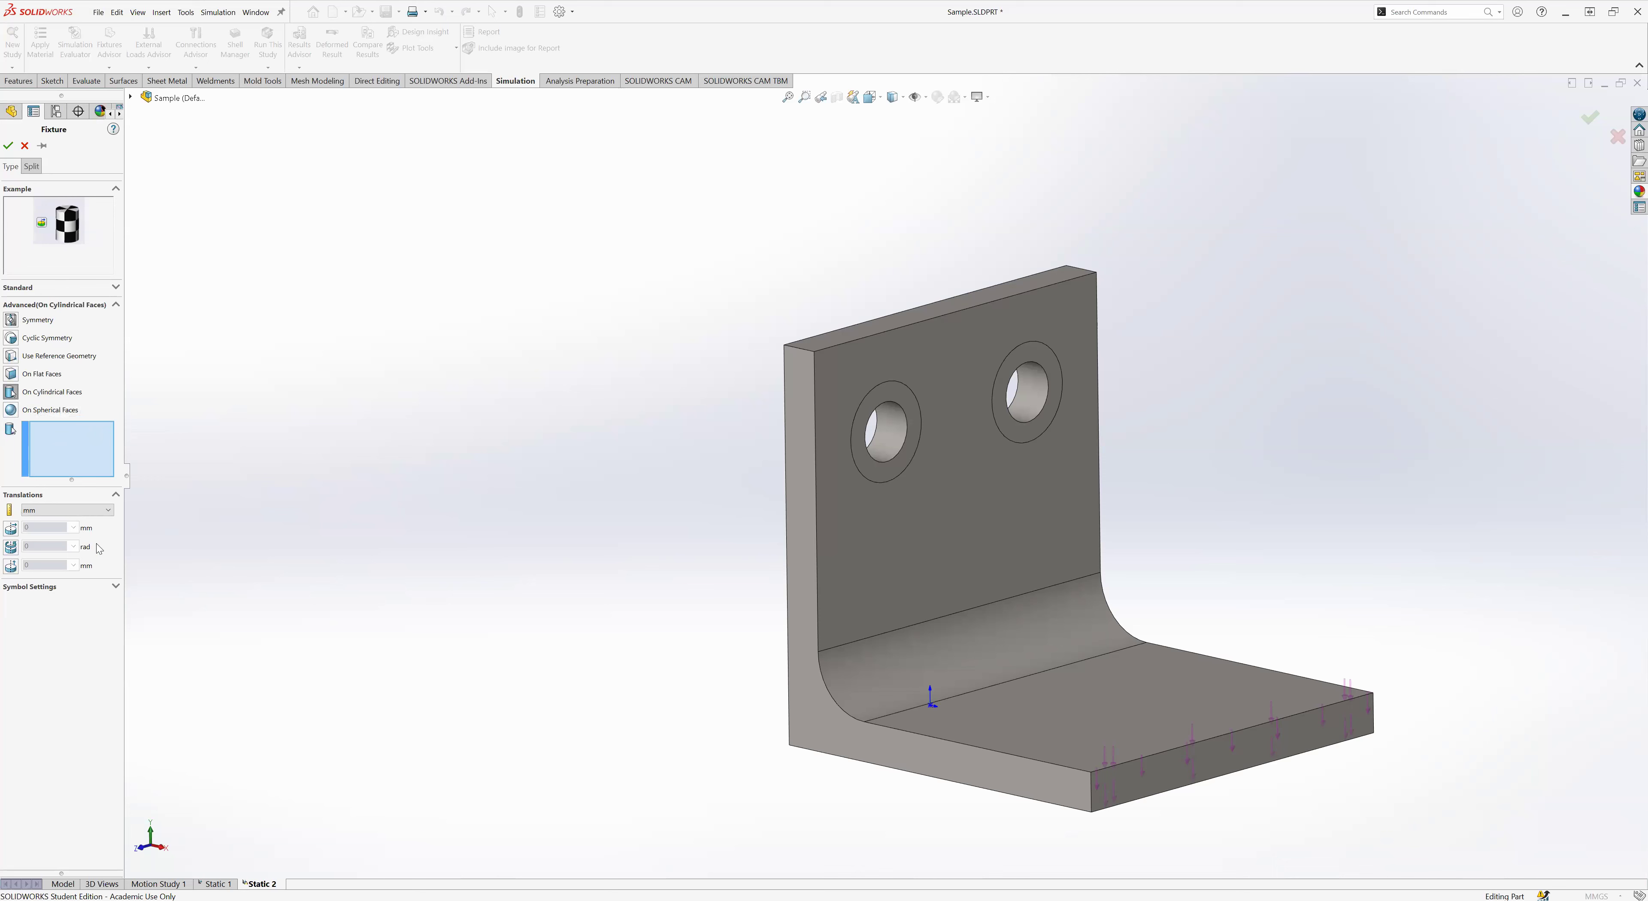
{"action": "left_click", "coordinate": [891, 434]}
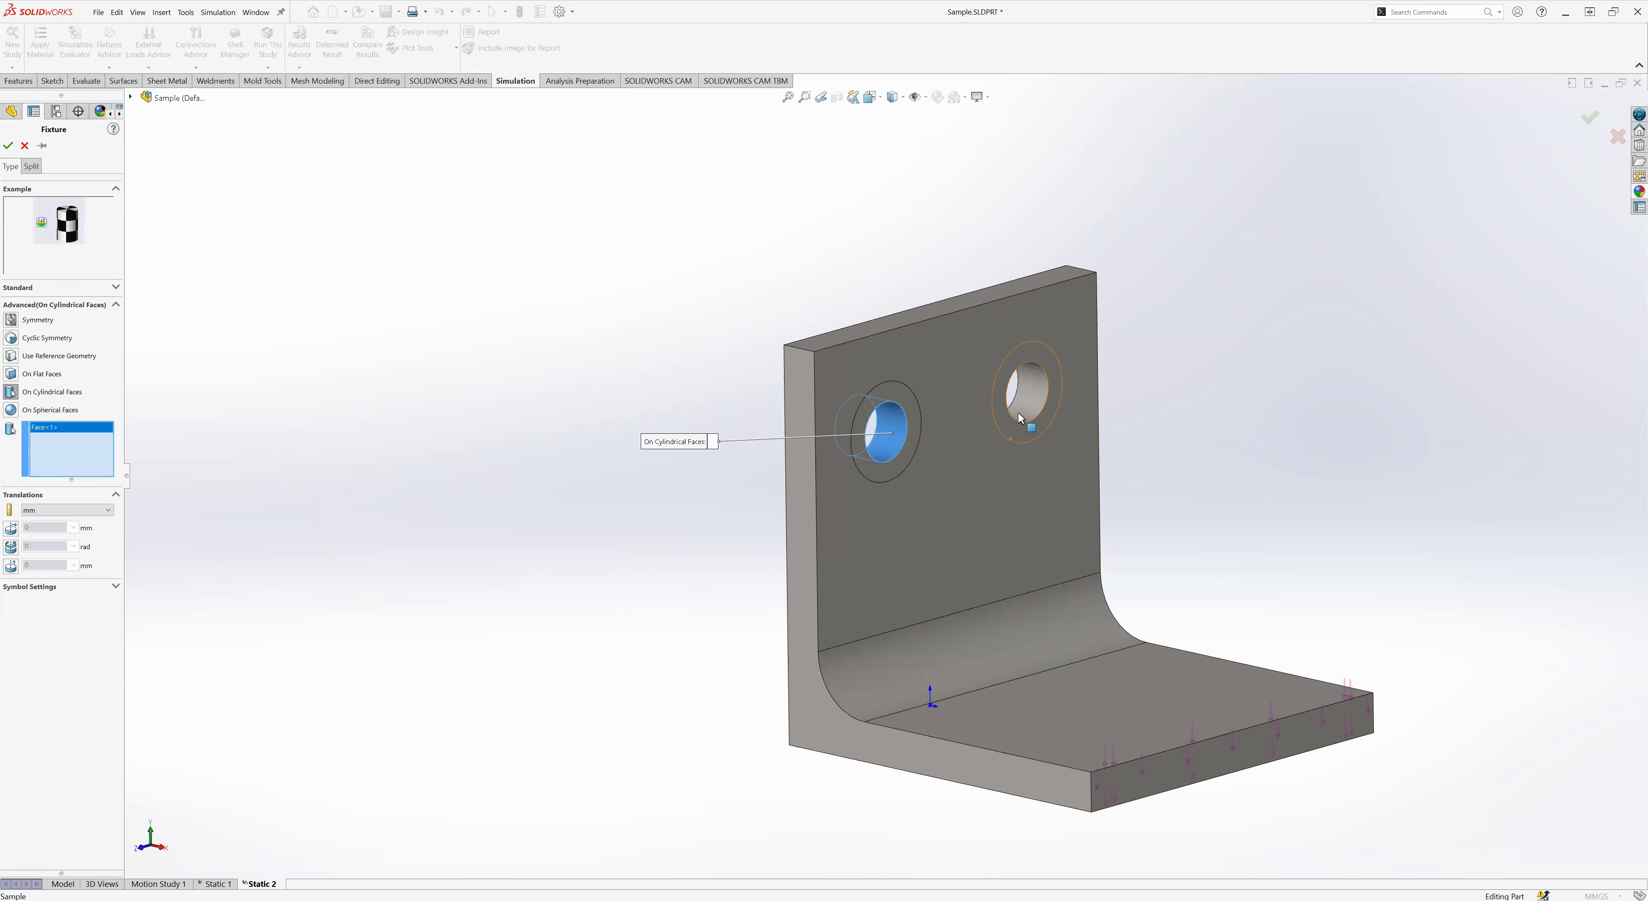
{"action": "left_click", "coordinate": [1030, 392]}
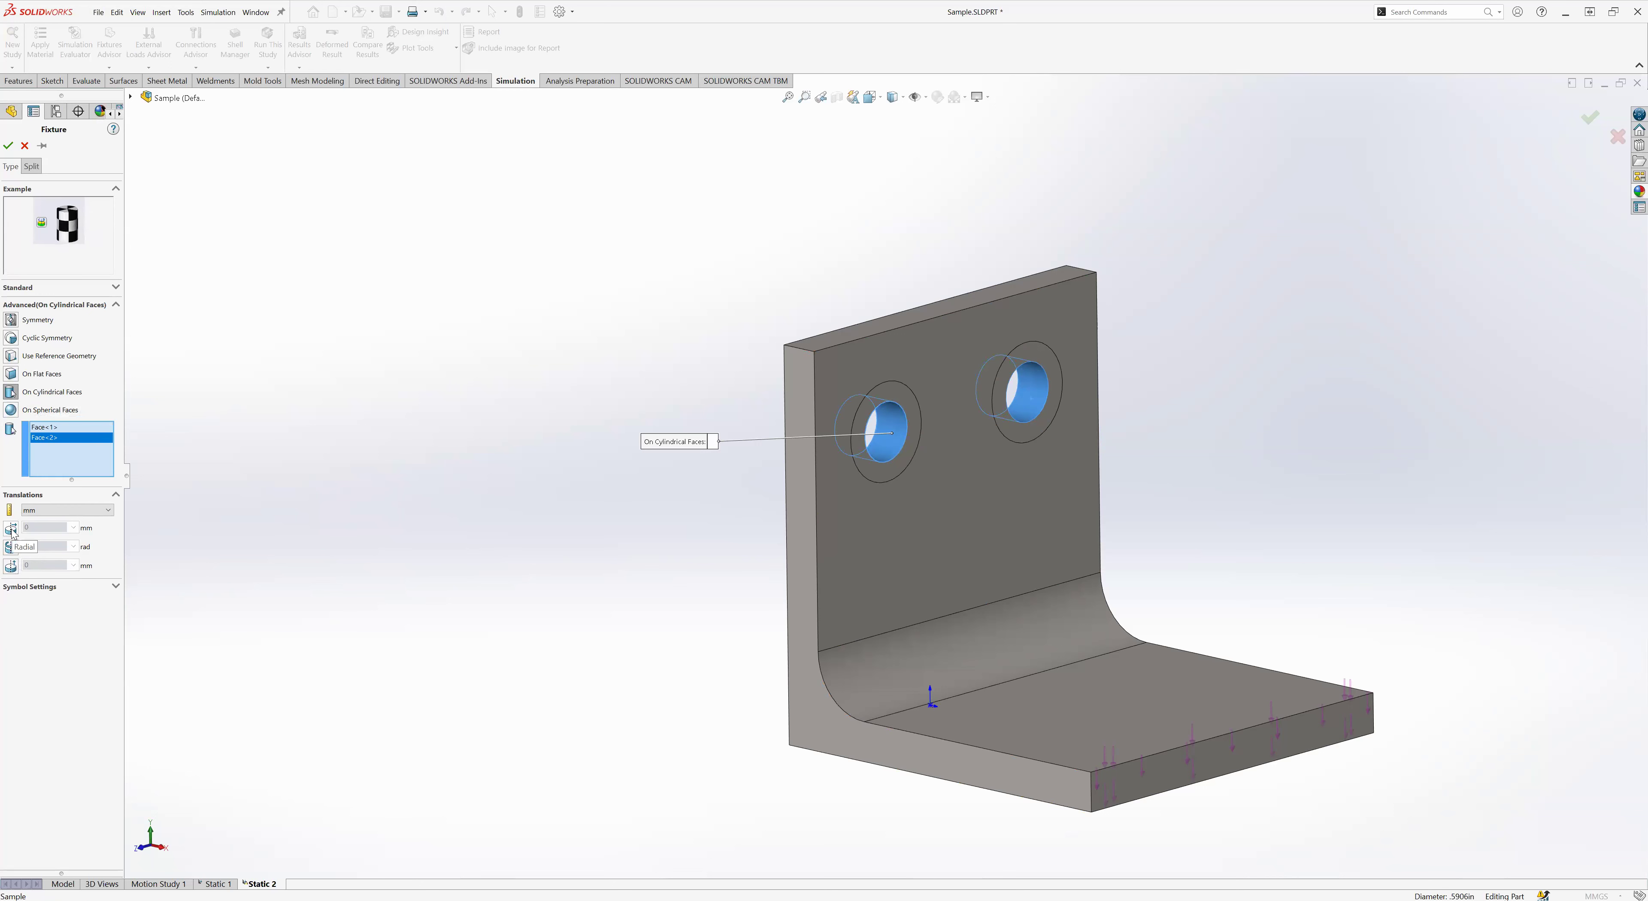
- Restrain only the radial translation of the hole walls at 0 mm and accept the fixture
{"action": "left_click", "coordinate": [10, 567]}
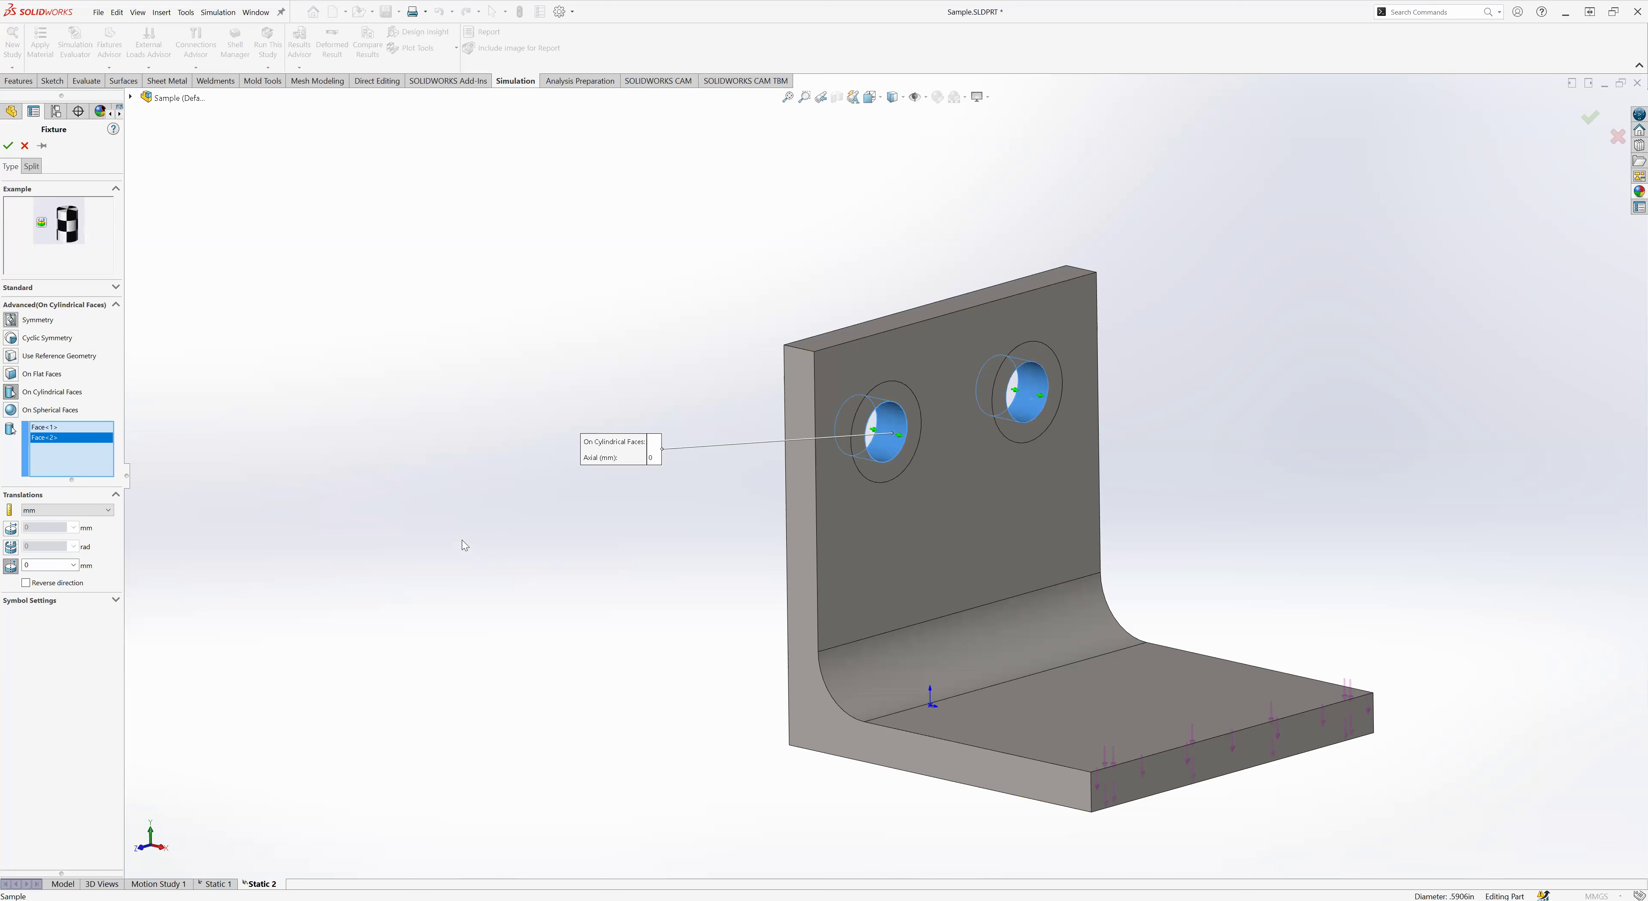
{"action": "left_click", "coordinate": [11, 566]}
{"action": "left_click", "coordinate": [11, 528]}
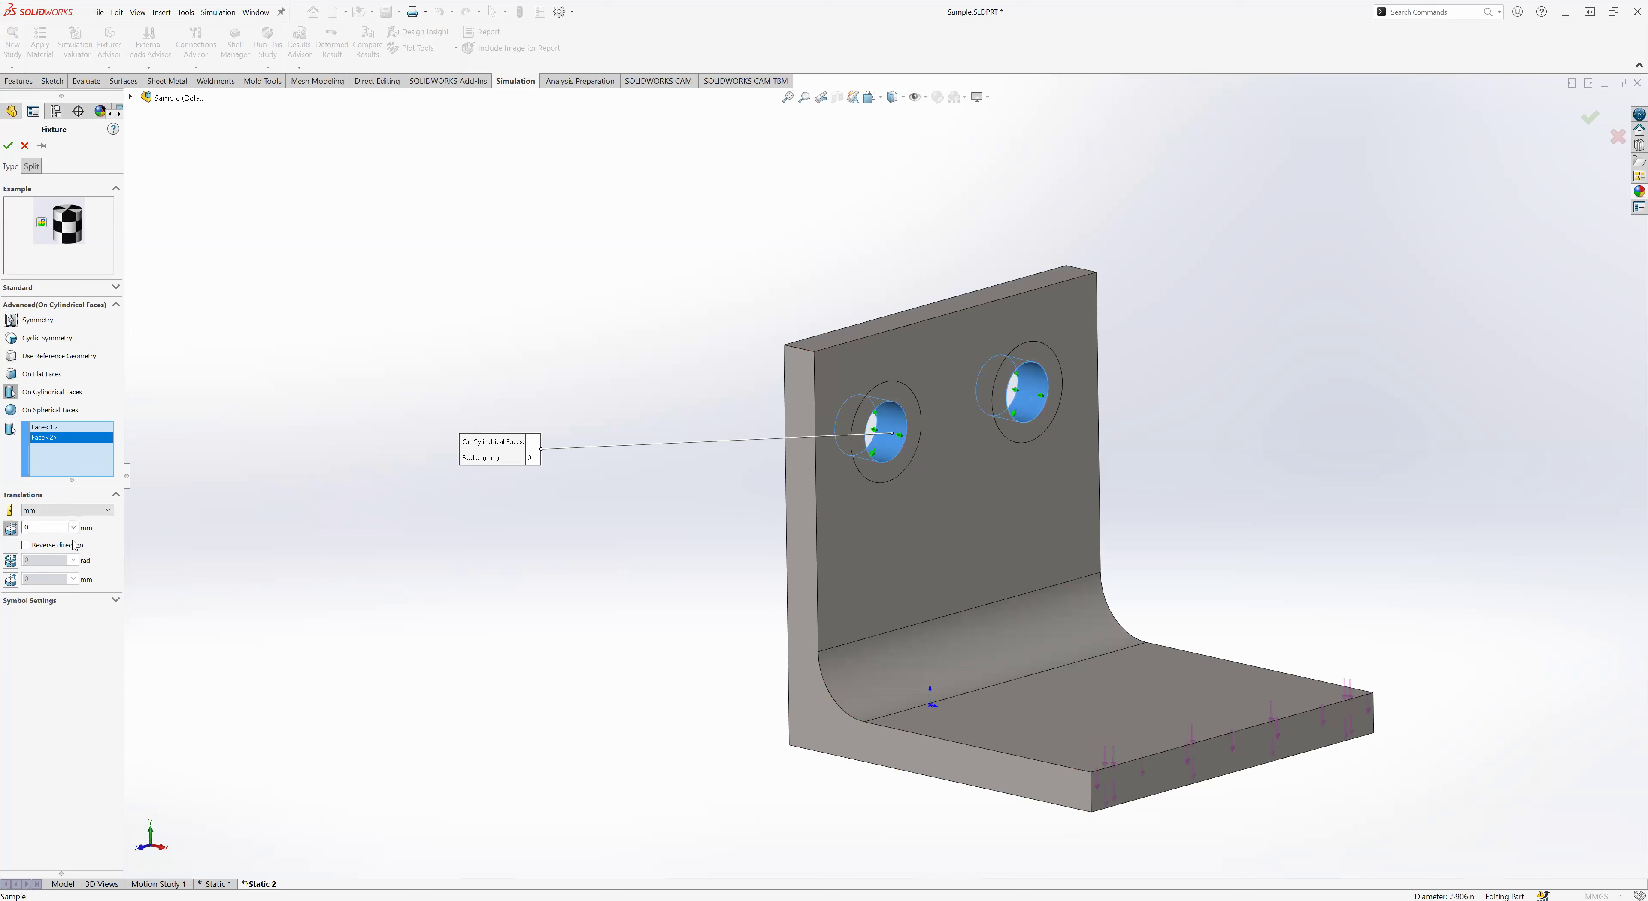
{"action": "left_click", "coordinate": [8, 145]}
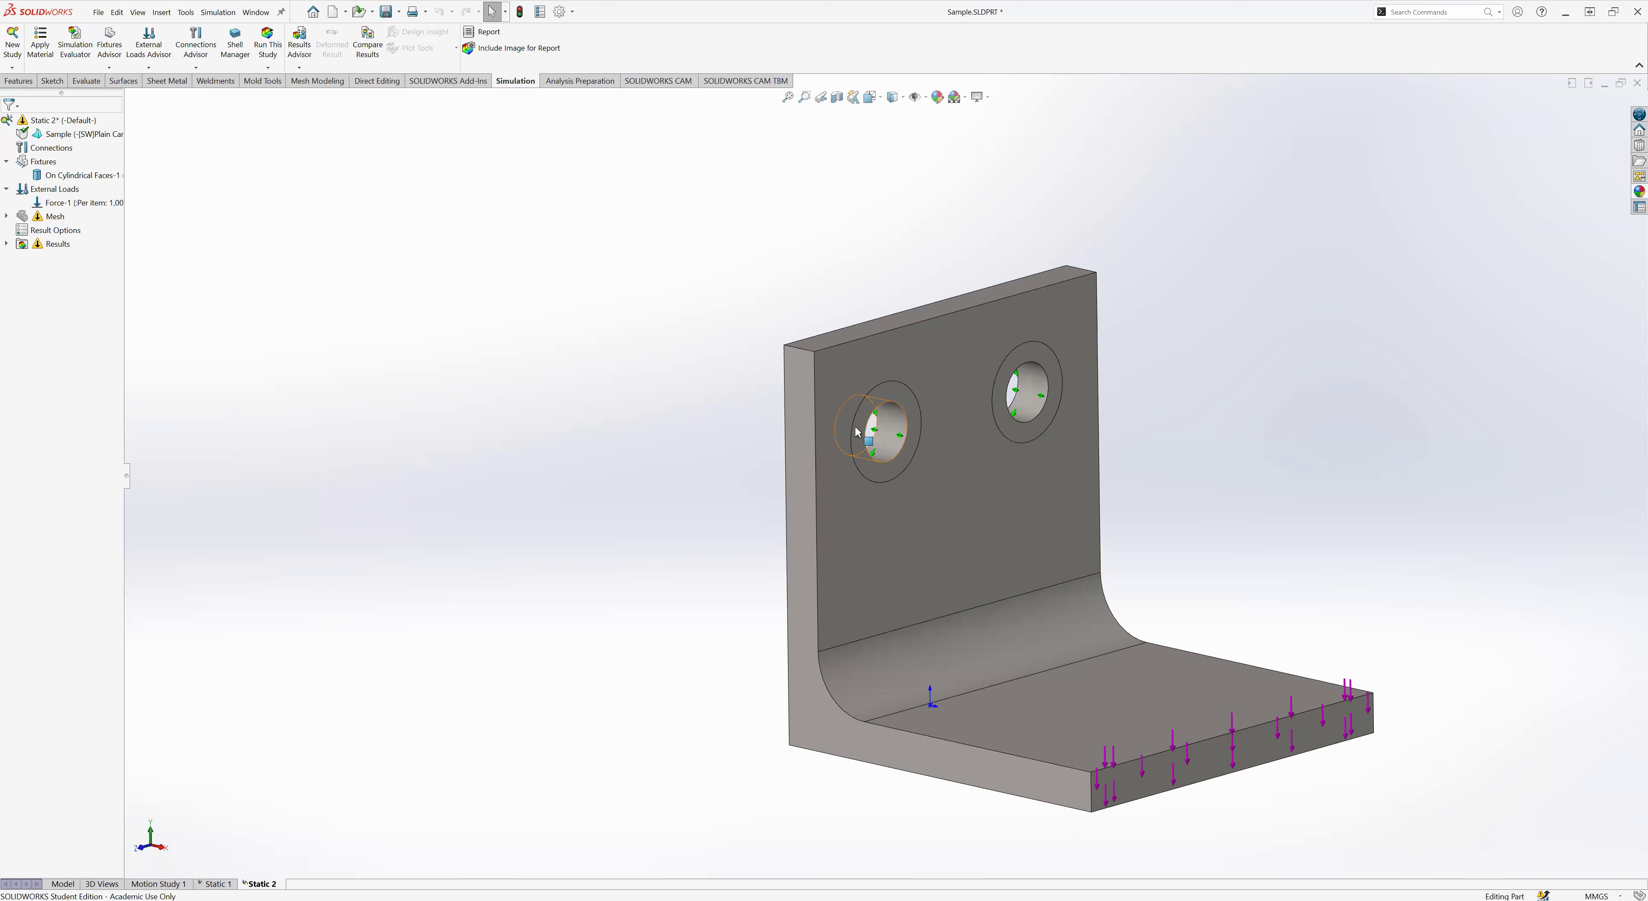
{"action": "left_click", "coordinate": [894, 440]}
{"action": "left_click", "coordinate": [894, 437]}
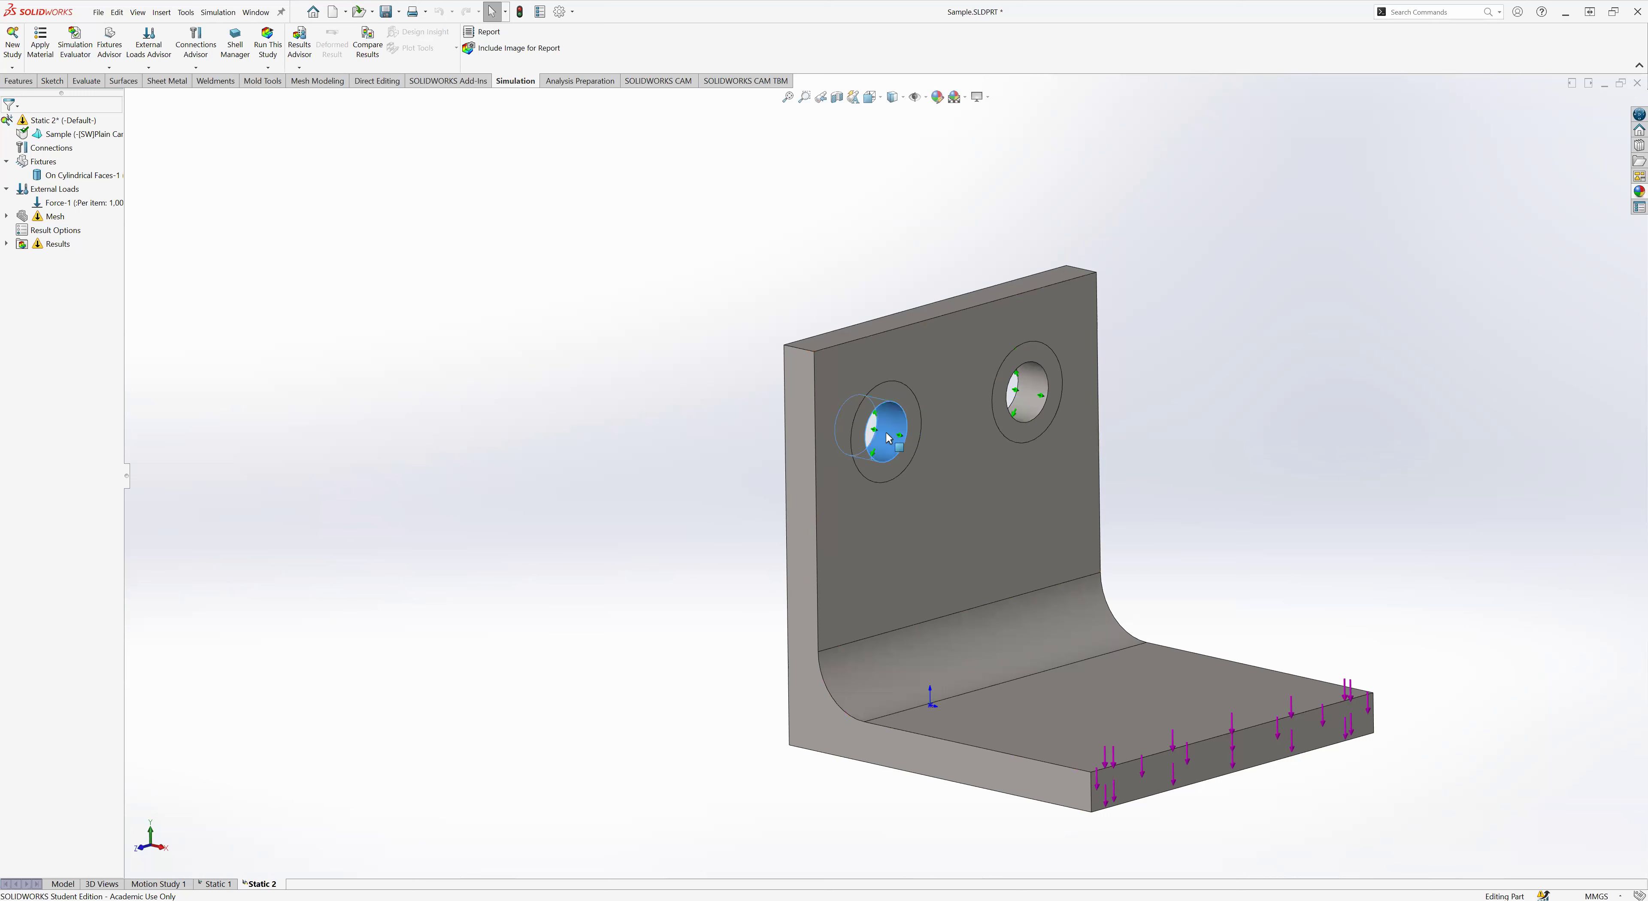
{"action": "left_click", "coordinate": [675, 489]}
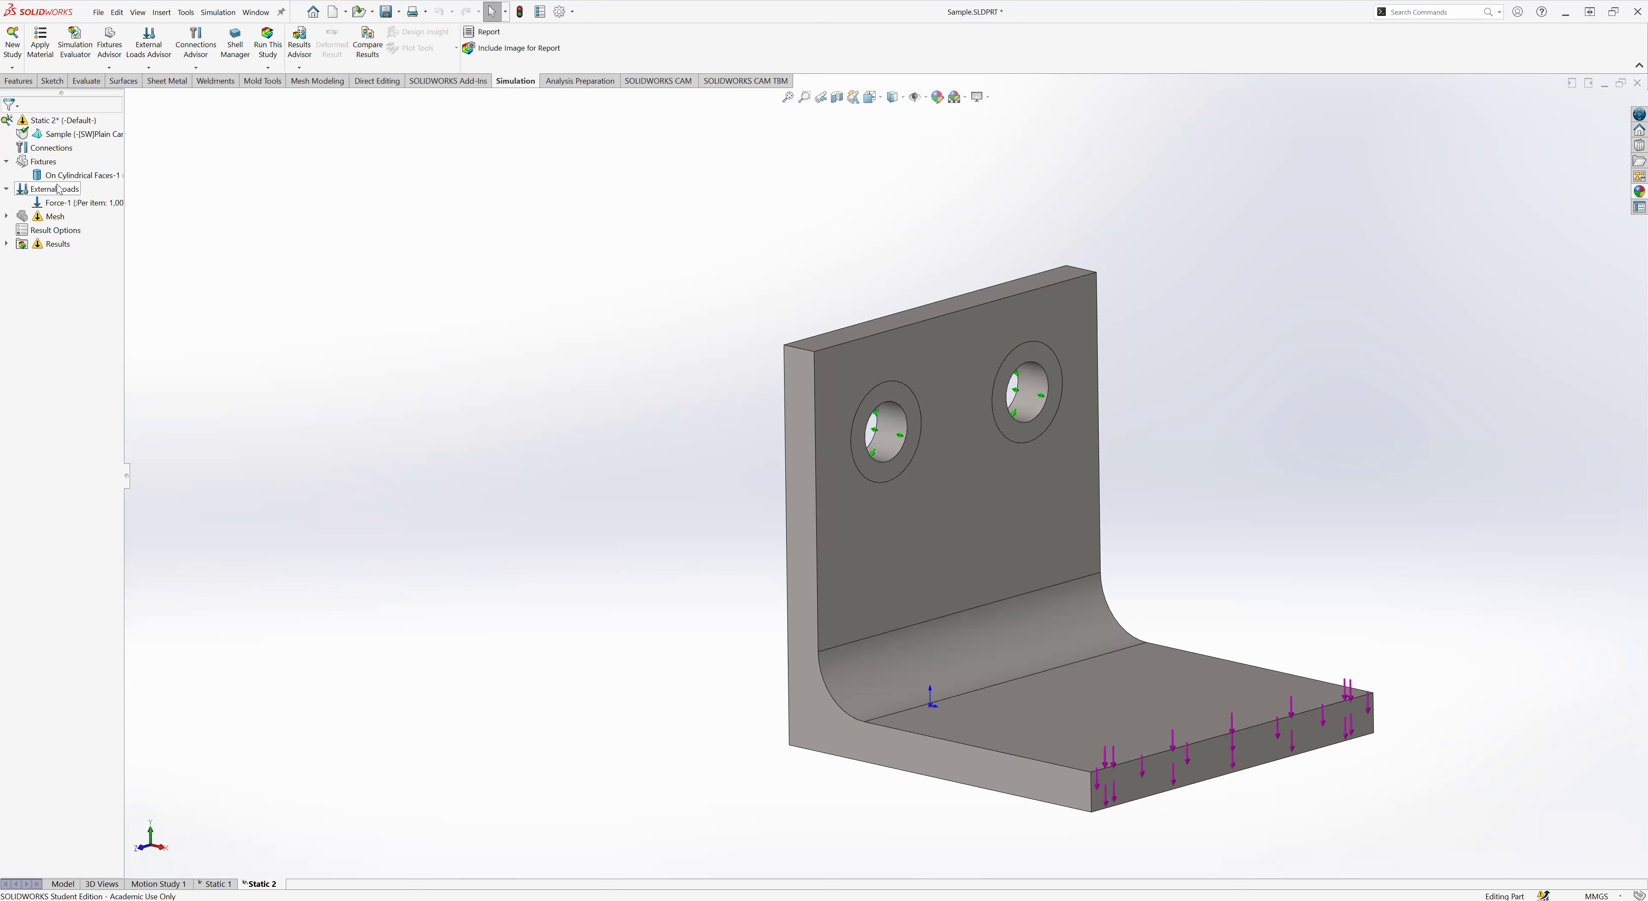
{"action": "right_click", "coordinate": [53, 160]}
{"action": "left_click", "coordinate": [96, 190]}
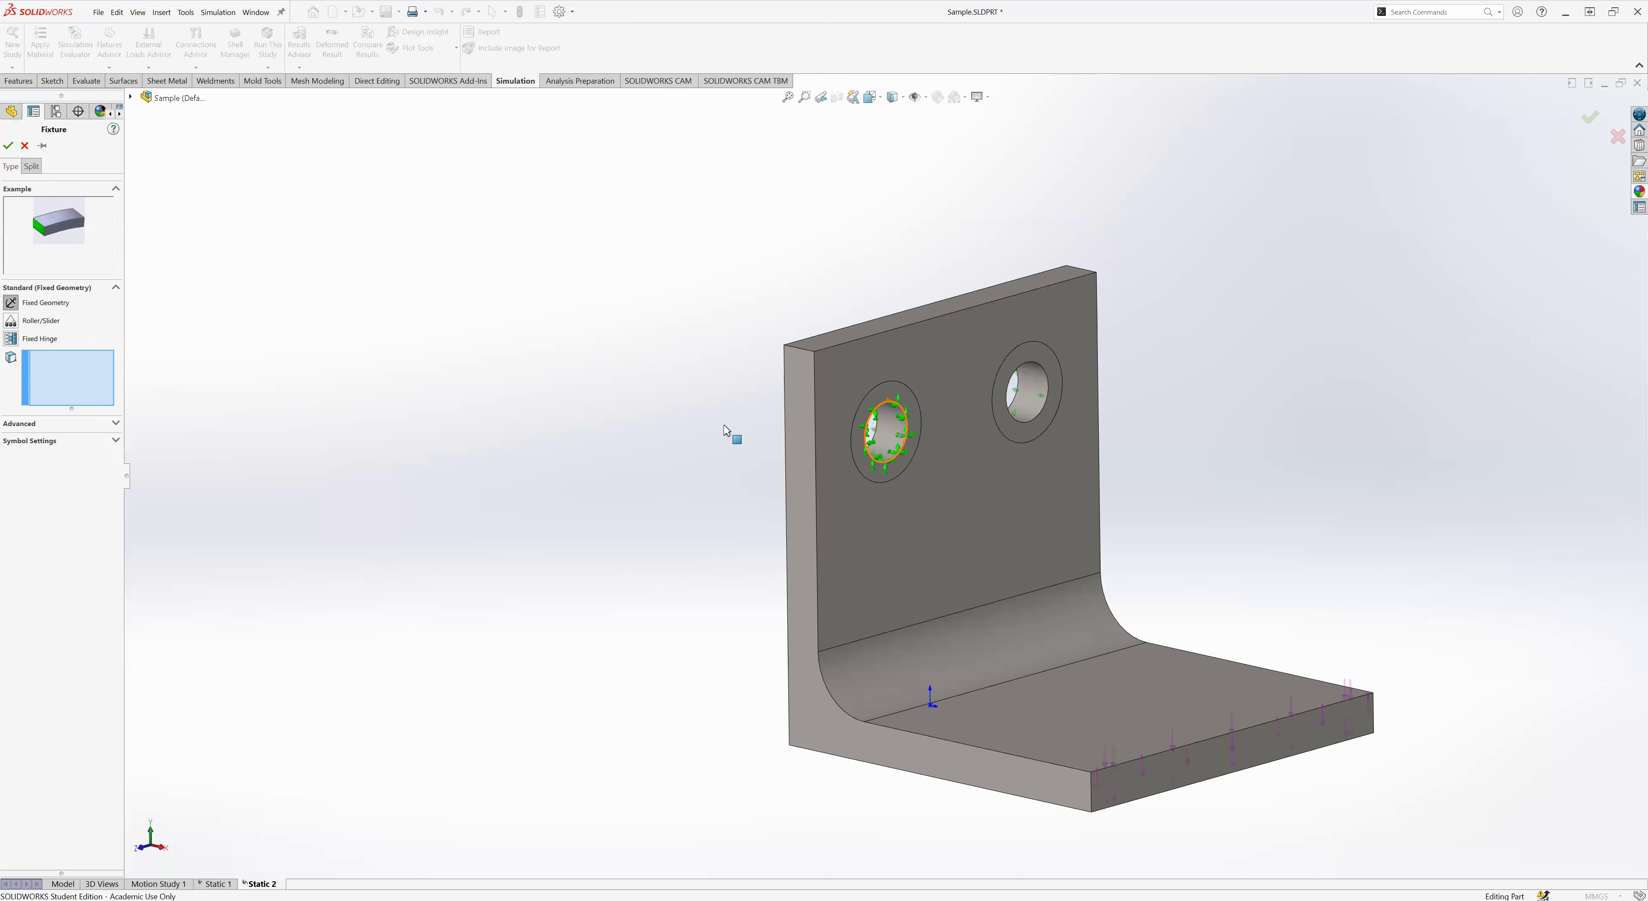
{"action": "left_click", "coordinate": [885, 391]}
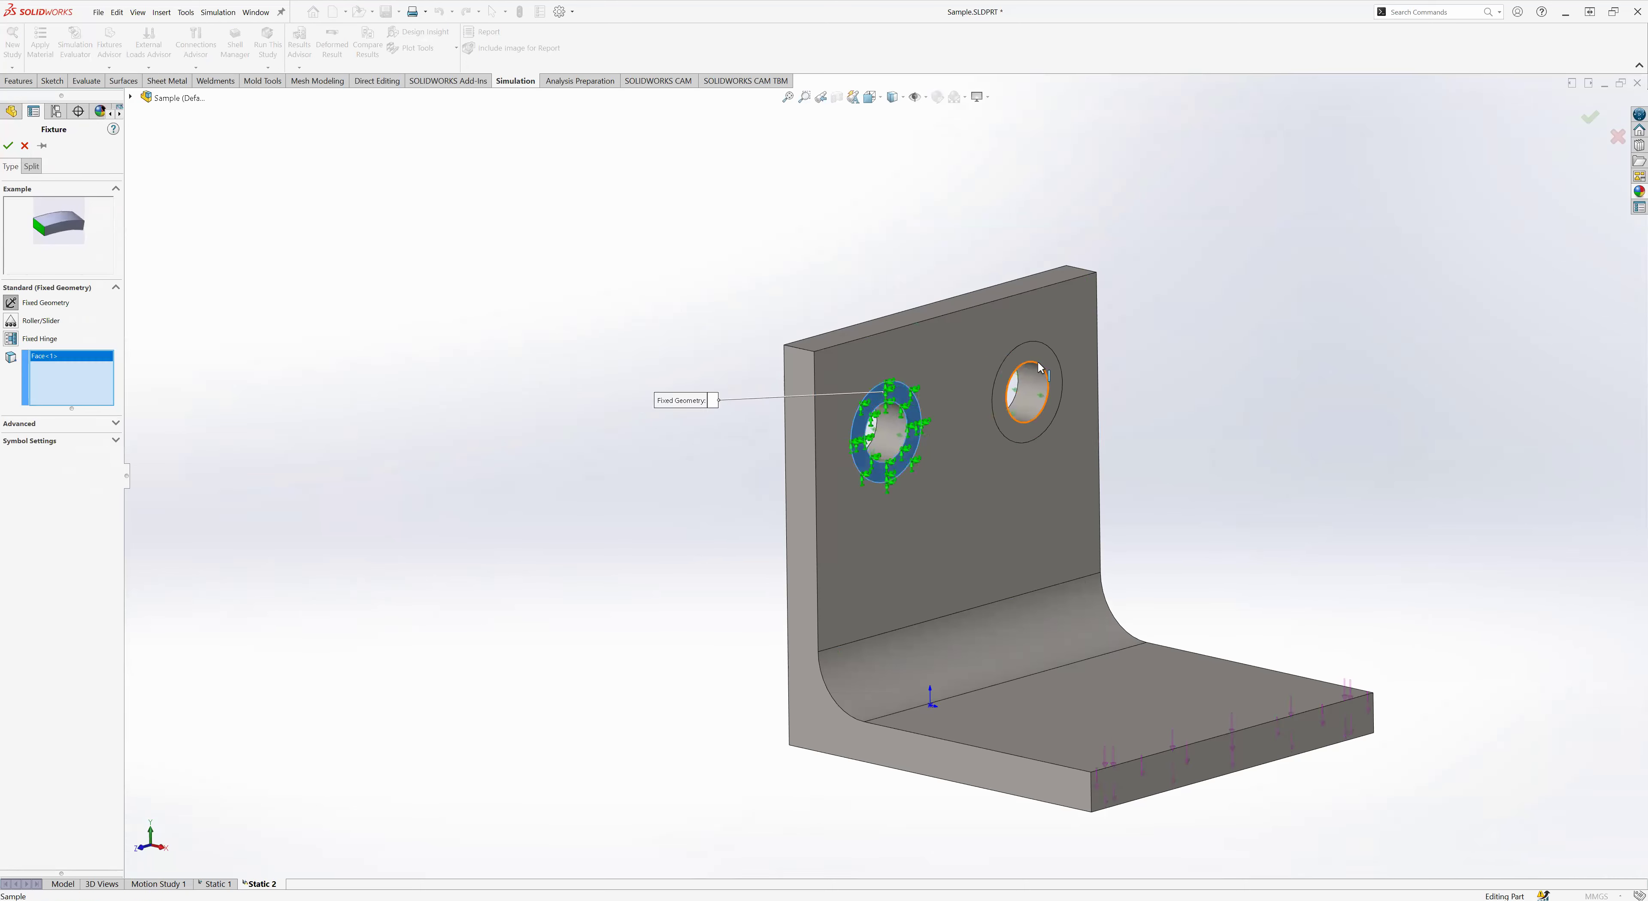
{"action": "left_click", "coordinate": [1023, 417]}
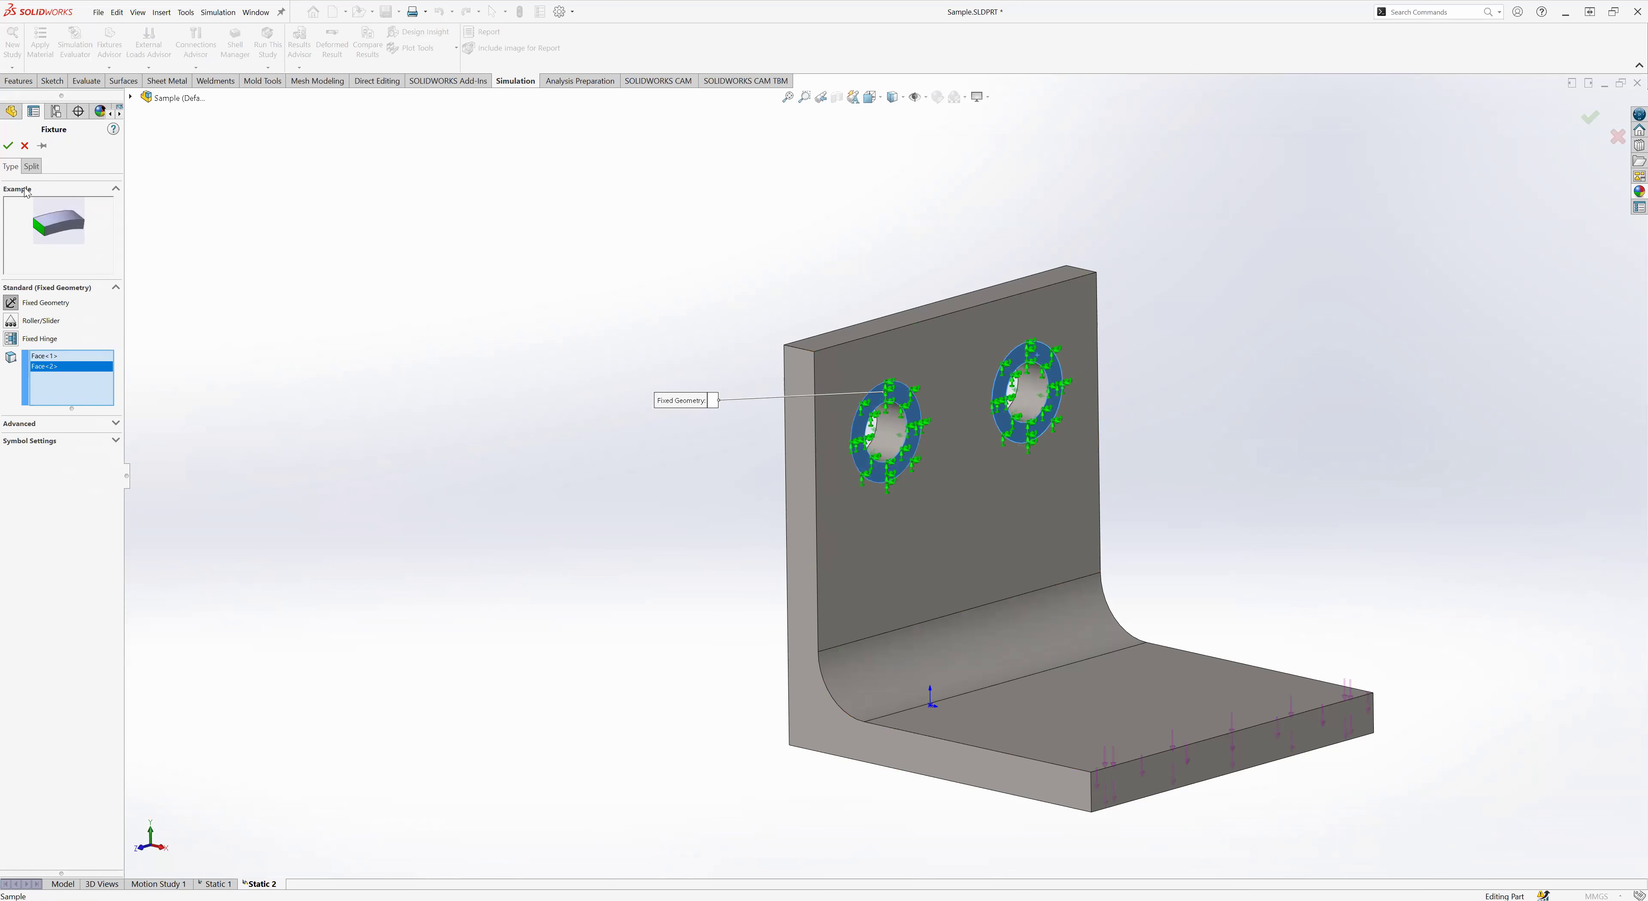
{"action": "left_click", "coordinate": [25, 146]}
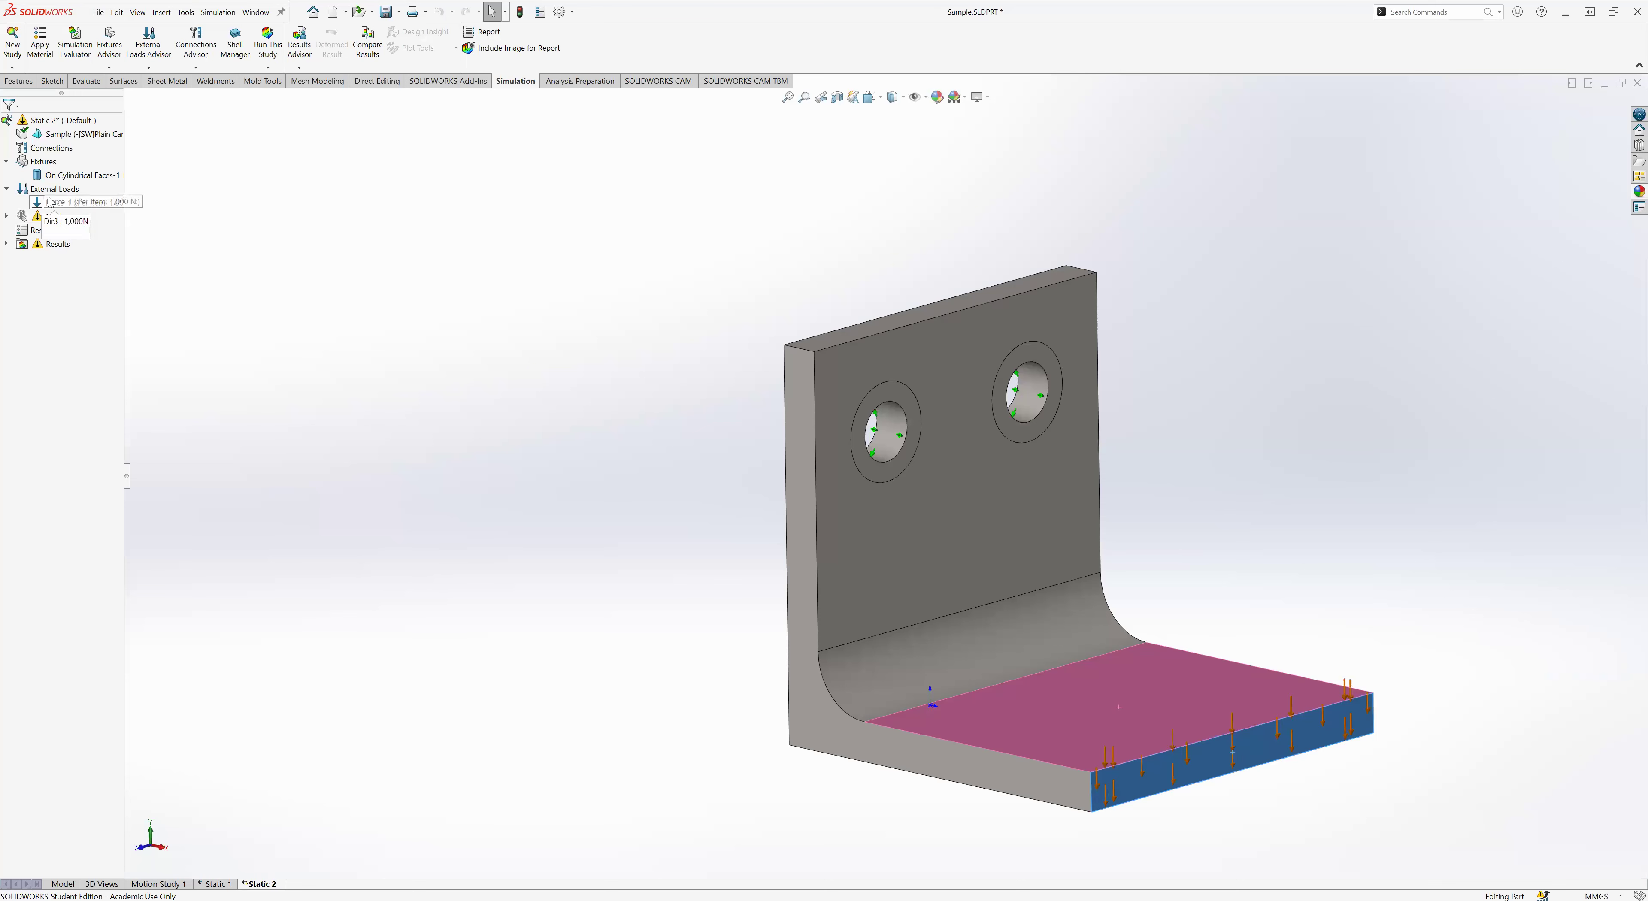
- Delete the On Cylindrical Faces fixture from the Static 2 study
{"action": "left_click", "coordinate": [67, 177]}
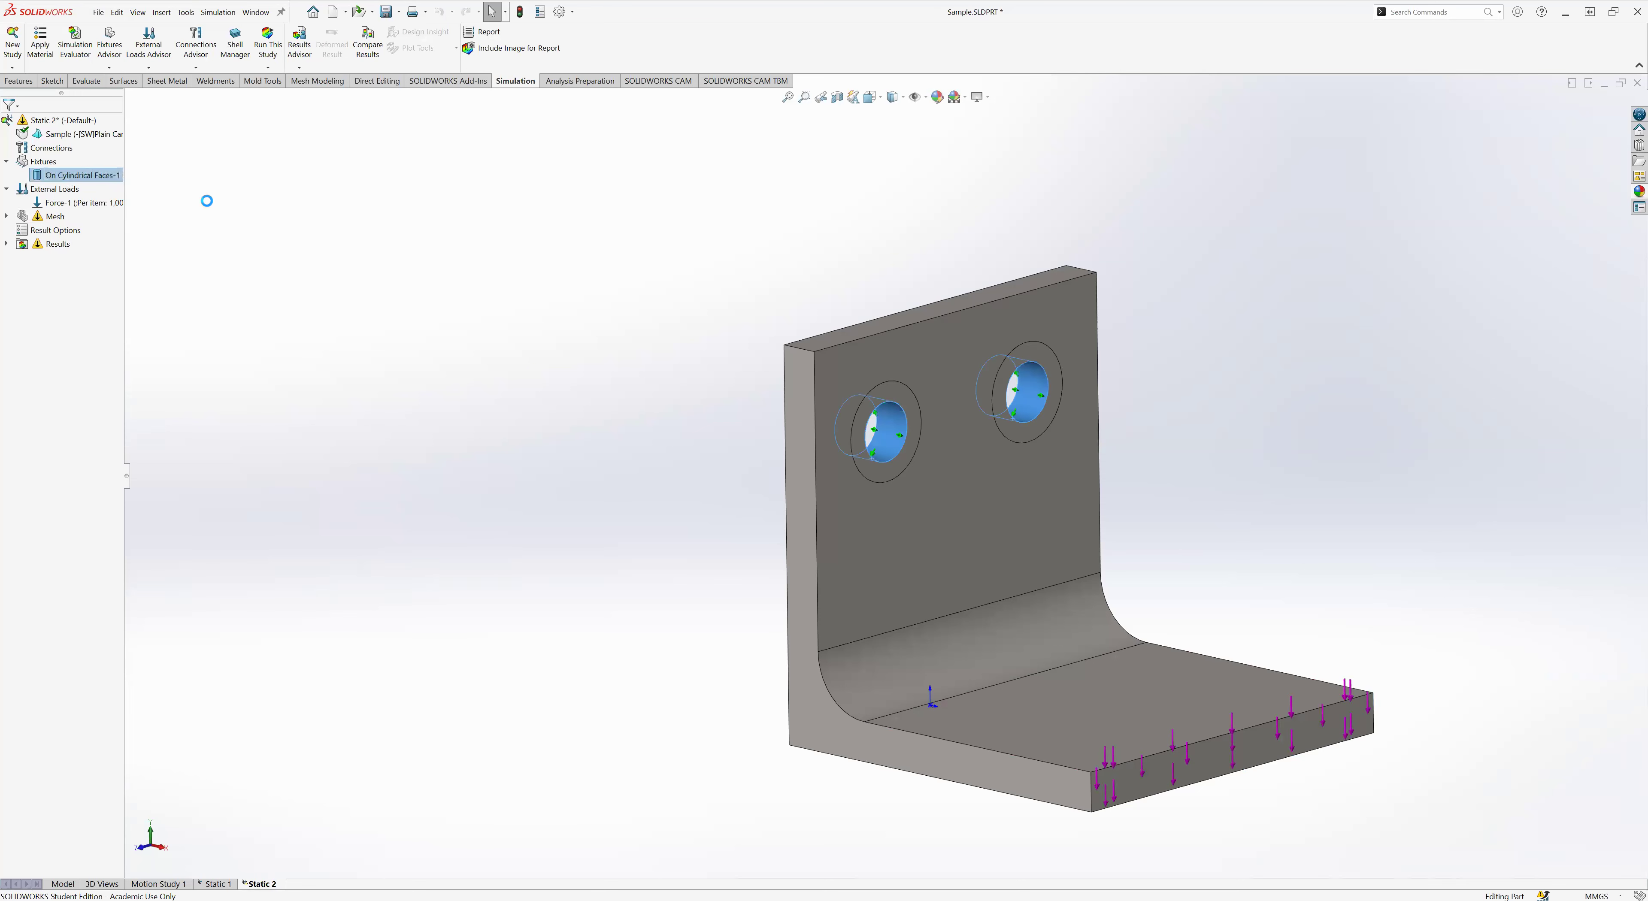
{"action": "key", "text": "Delete"}
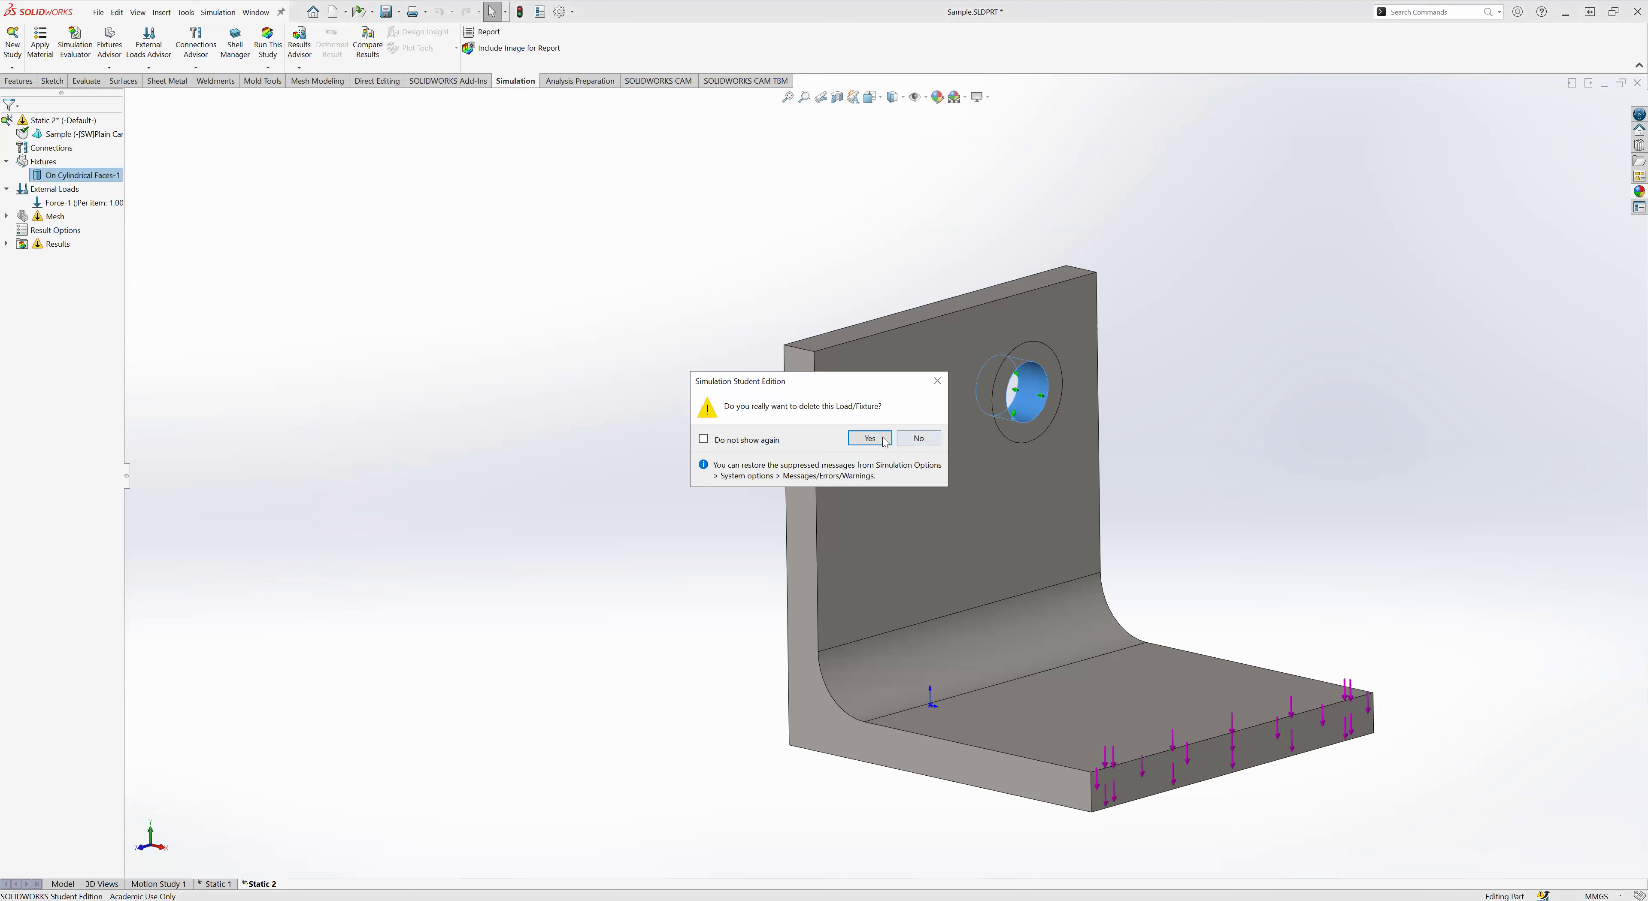
{"action": "left_click", "coordinate": [870, 438]}
- Add a Fixed Geometry fixture to the two split ring faces and the inner walls of both mounting holes
{"action": "right_click", "coordinate": [53, 164]}
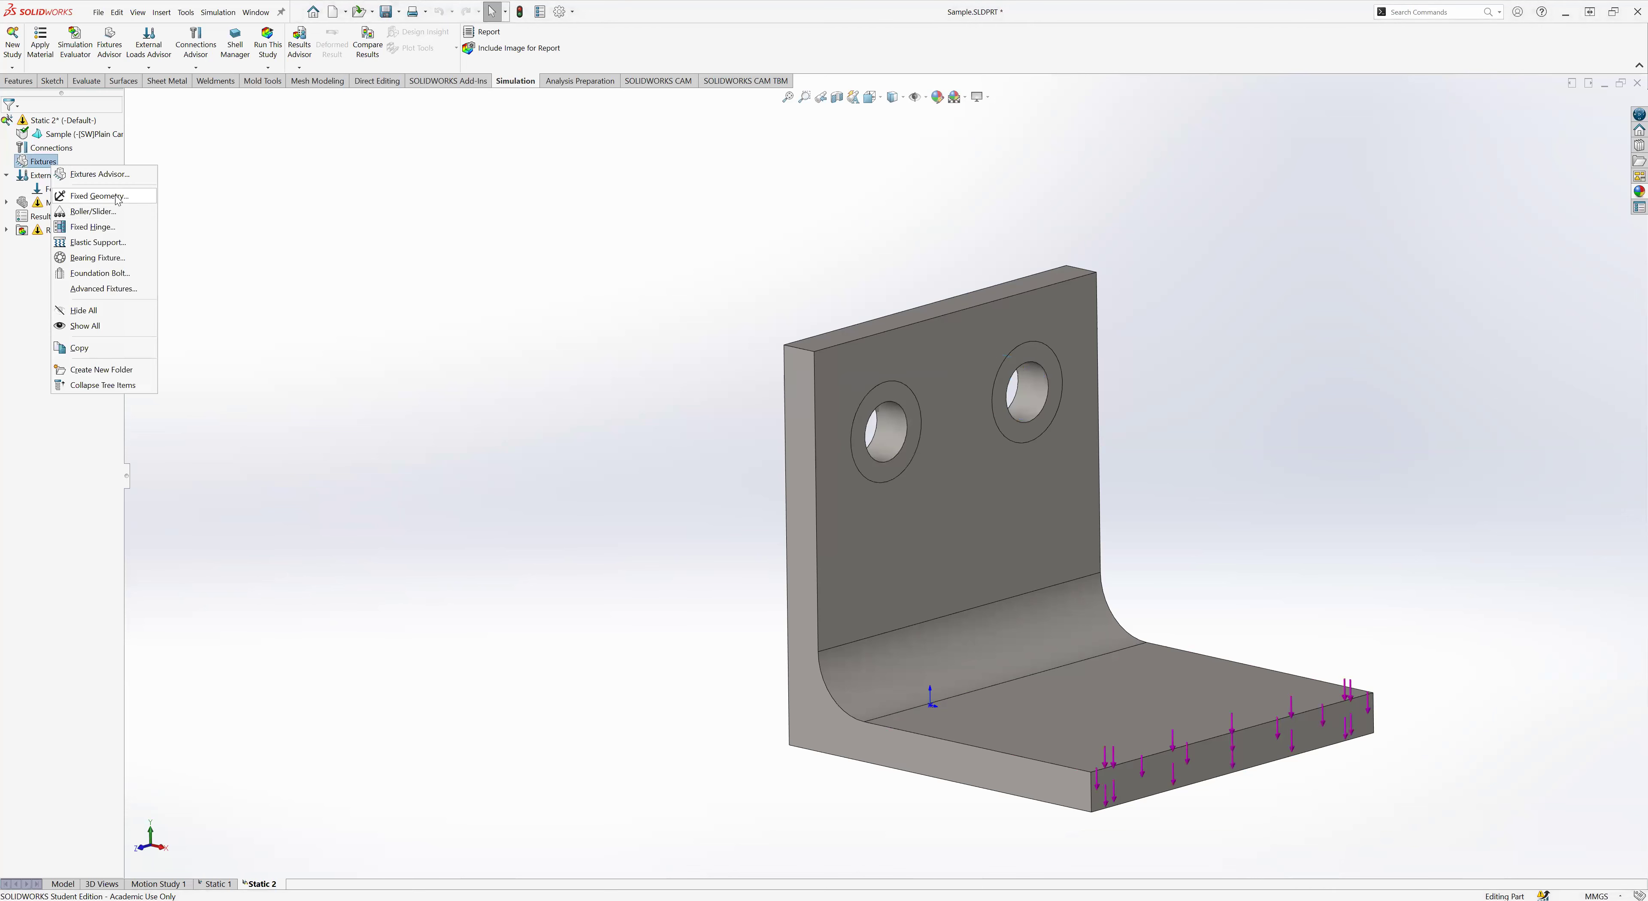
{"action": "left_click", "coordinate": [916, 433]}
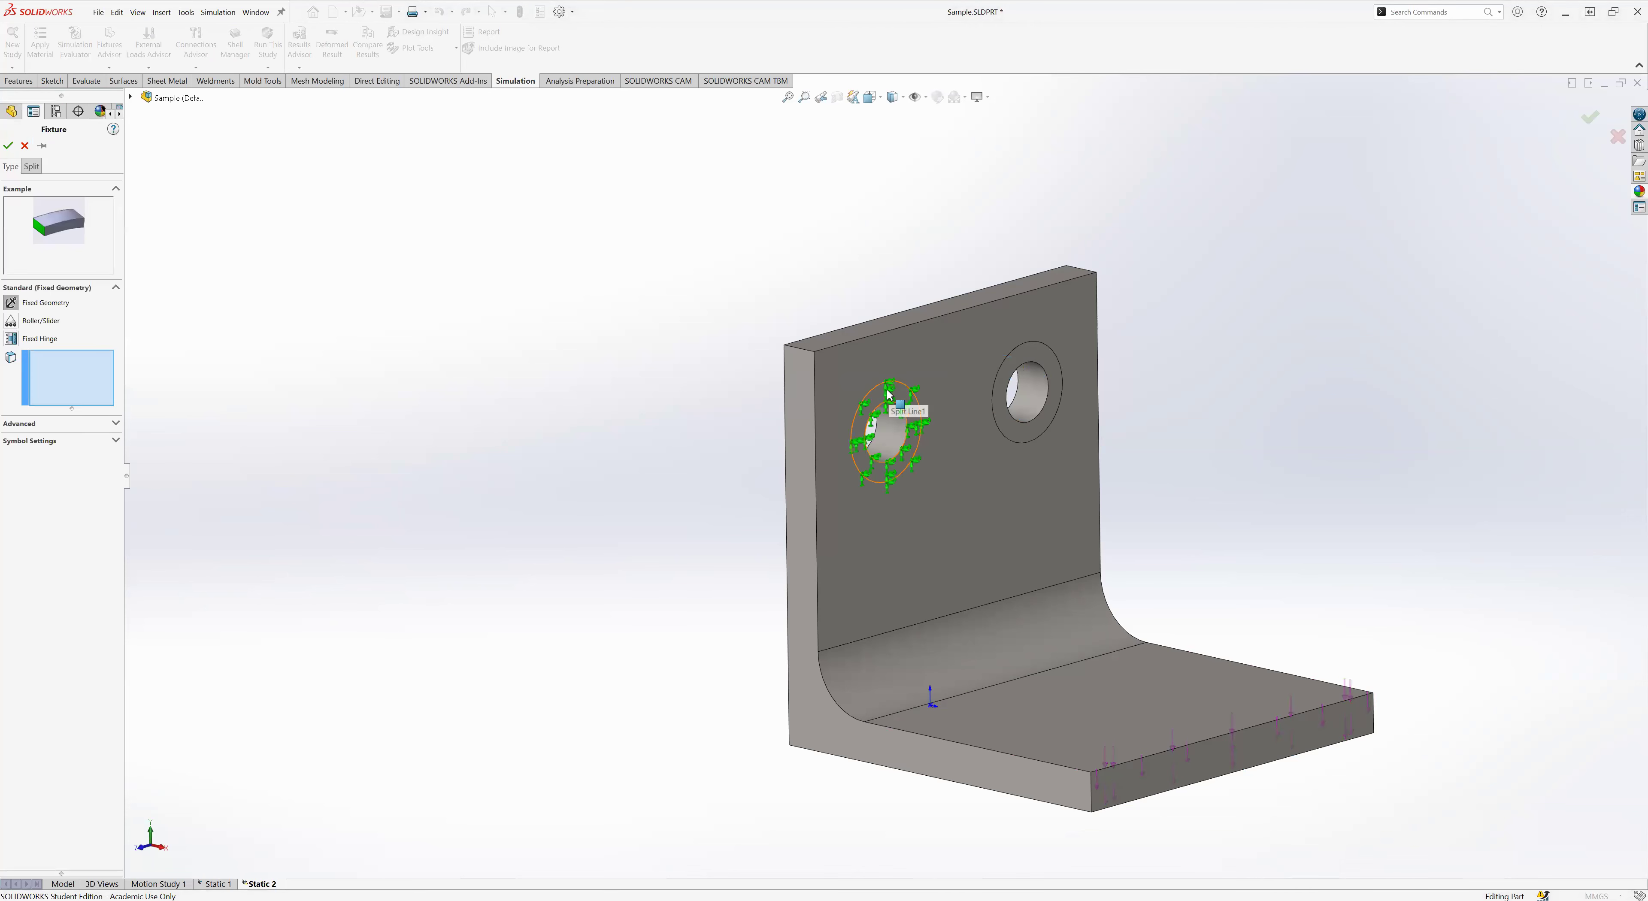
{"action": "left_click", "coordinate": [1031, 370]}
{"action": "left_click", "coordinate": [1031, 377]}
{"action": "left_click", "coordinate": [1025, 387]}
{"action": "middle_click_drag", "start_coordinate": [625, 503], "coordinate": [622, 489]}
{"action": "left_click", "coordinate": [845, 433]}
{"action": "middle_click_drag", "start_coordinate": [729, 483], "coordinate": [811, 519]}
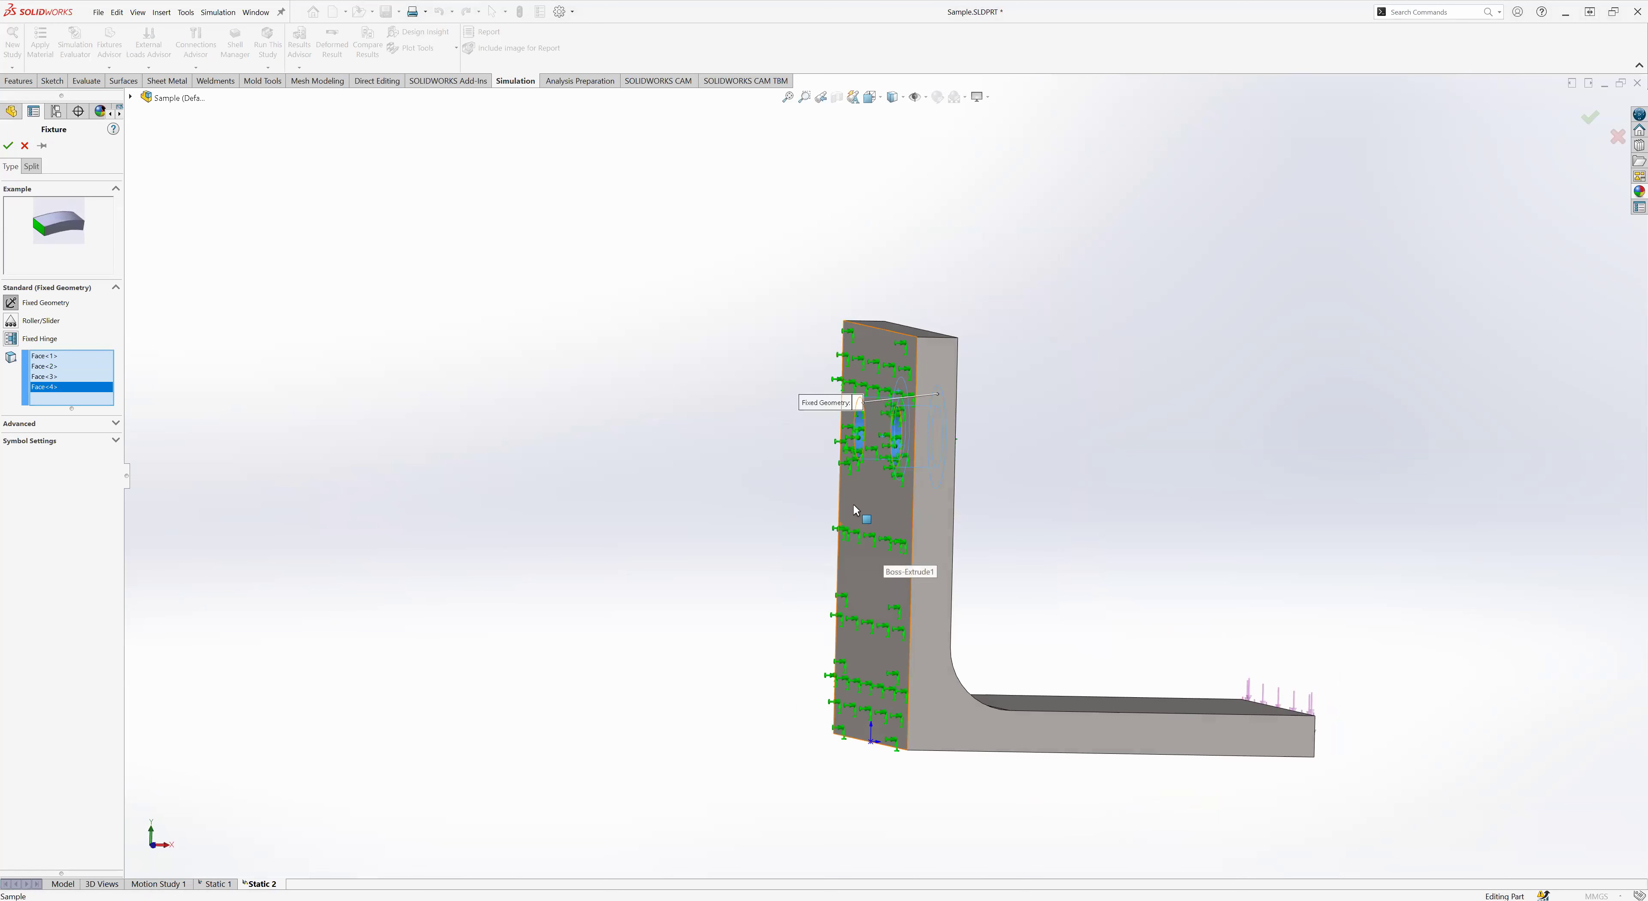
{"action": "middle_click_drag", "start_coordinate": [820, 537], "coordinate": [835, 504]}
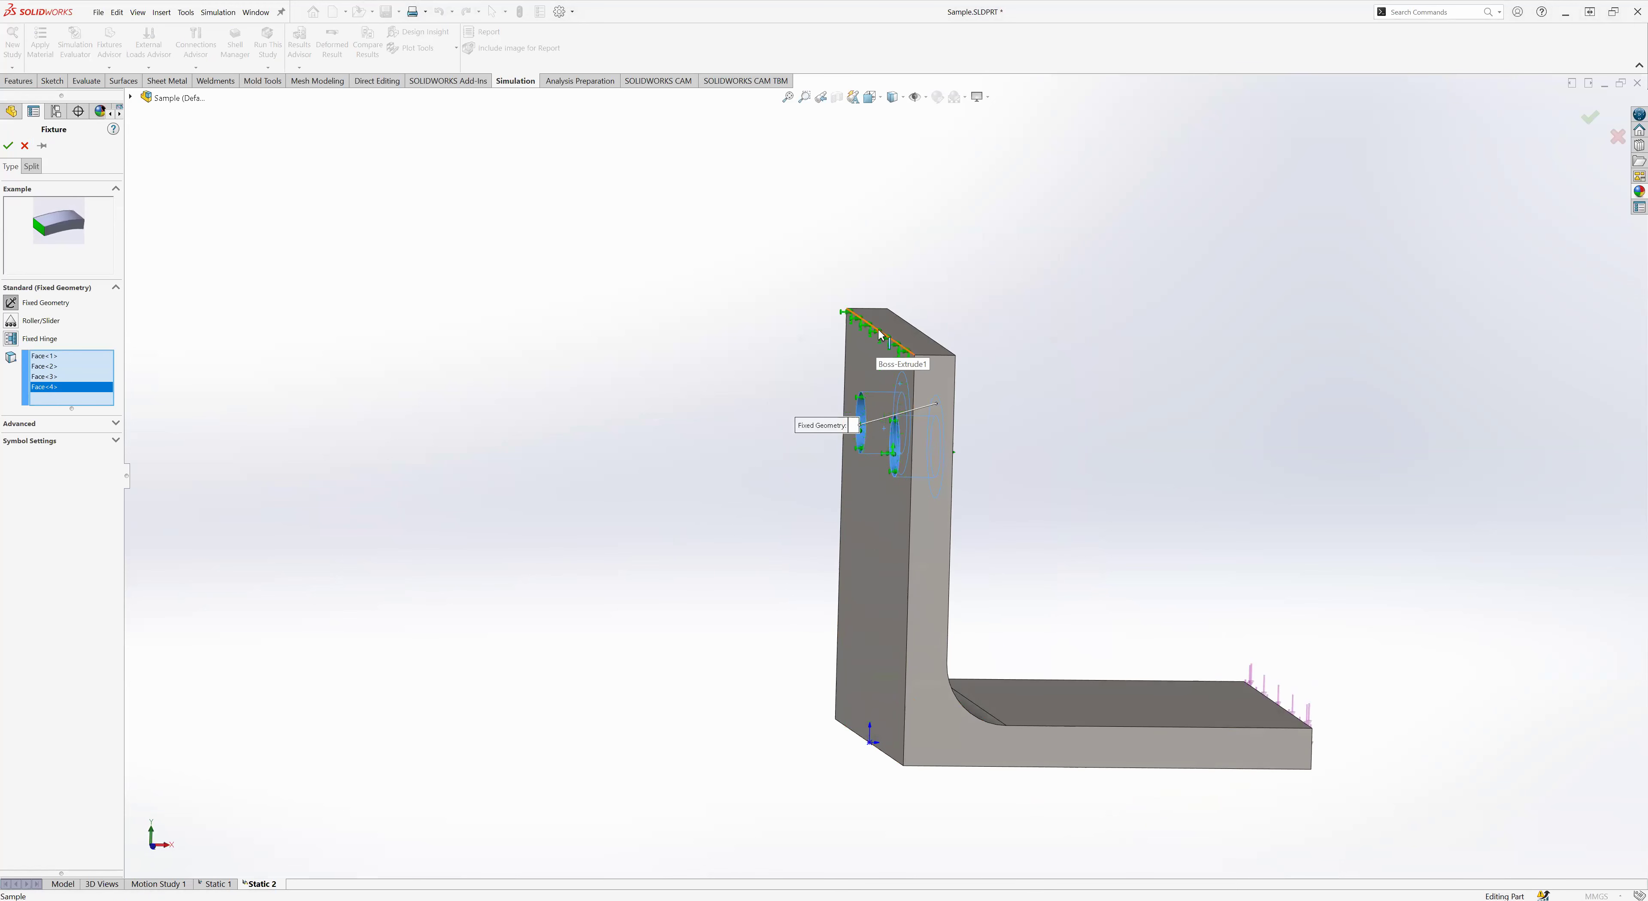
{"action": "middle_click_drag", "start_coordinate": [922, 373], "coordinate": [543, 477]}
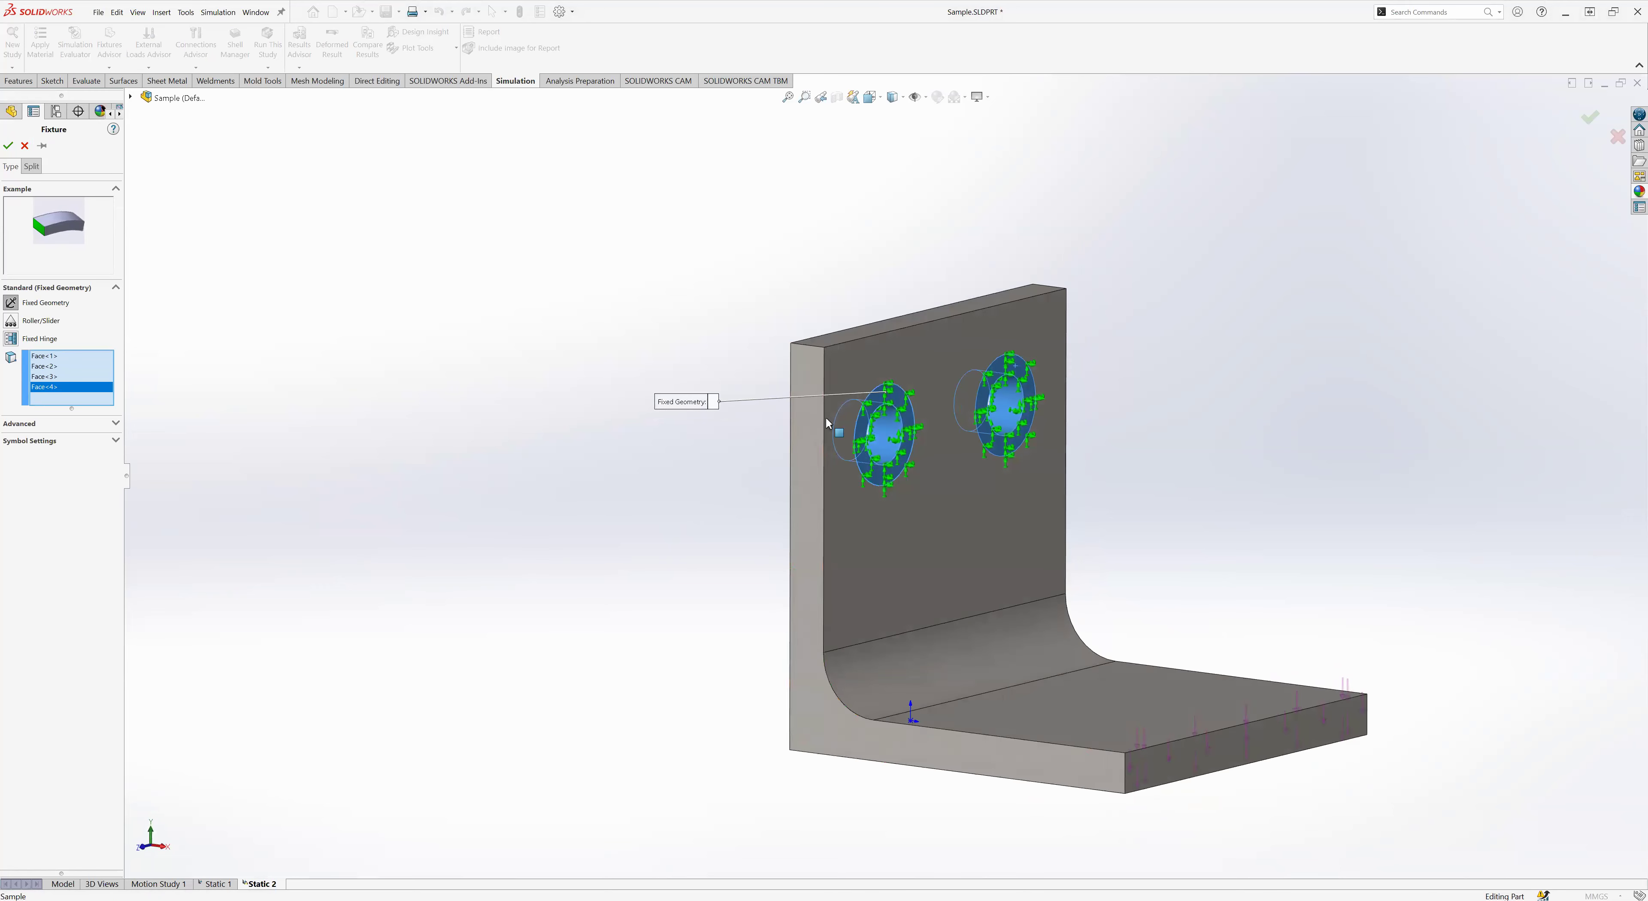
{"action": "left_click", "coordinate": [8, 145]}
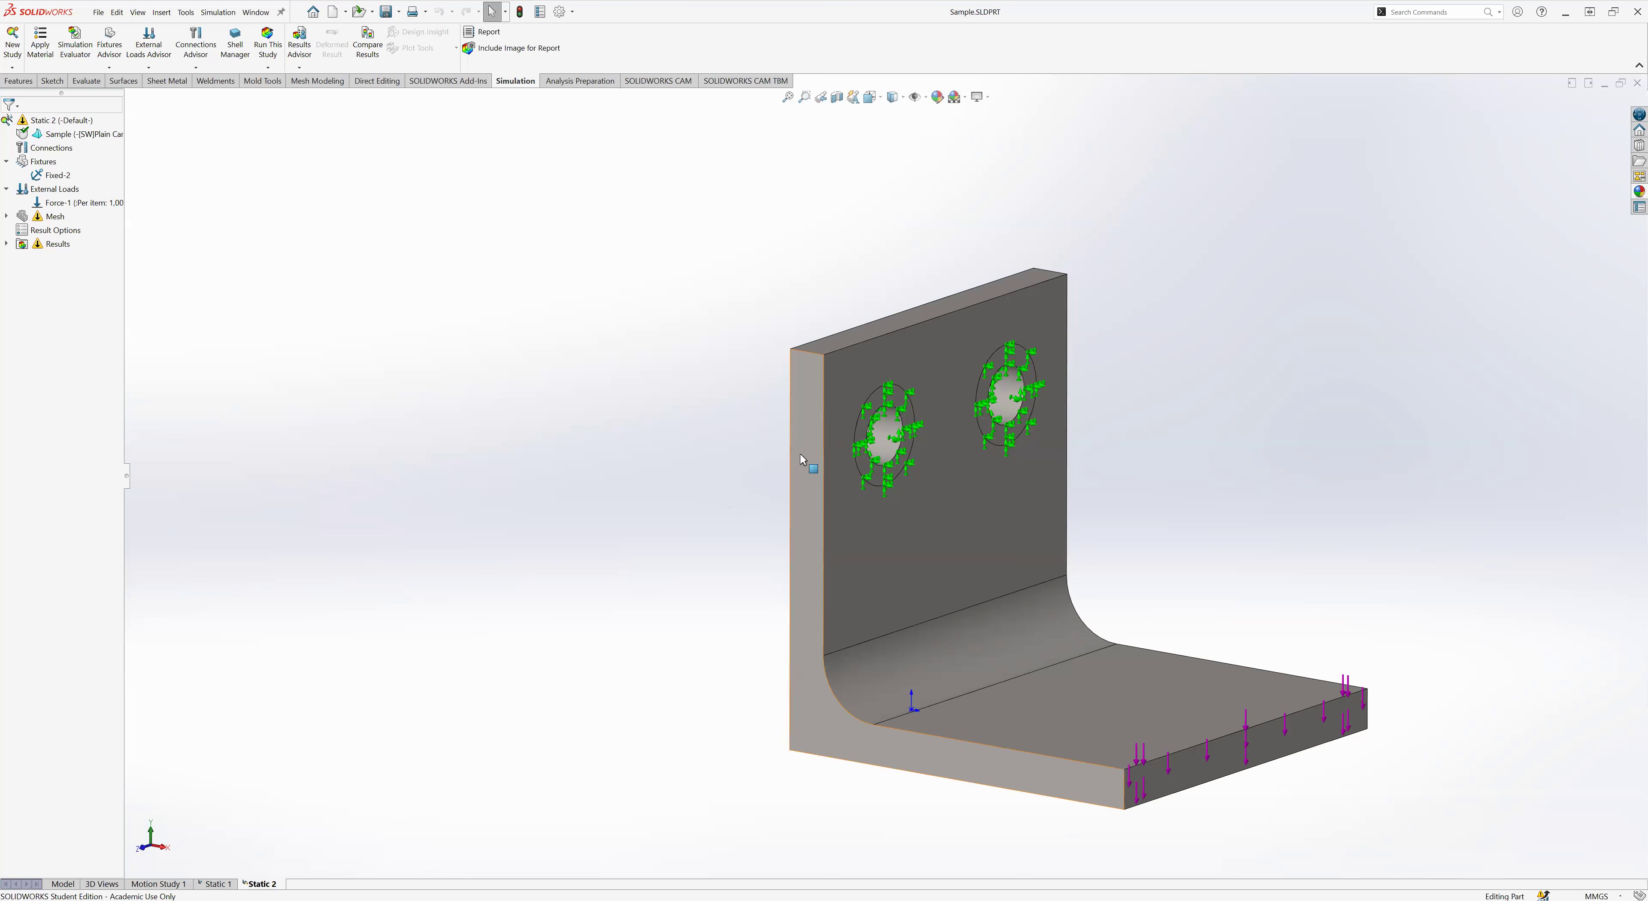
- Mesh and run the Static 2 study with the fixture around the mounting holes
{"action": "scroll", "coordinate": [801, 460], "scroll_direction": "up", "scroll_amount": 2}
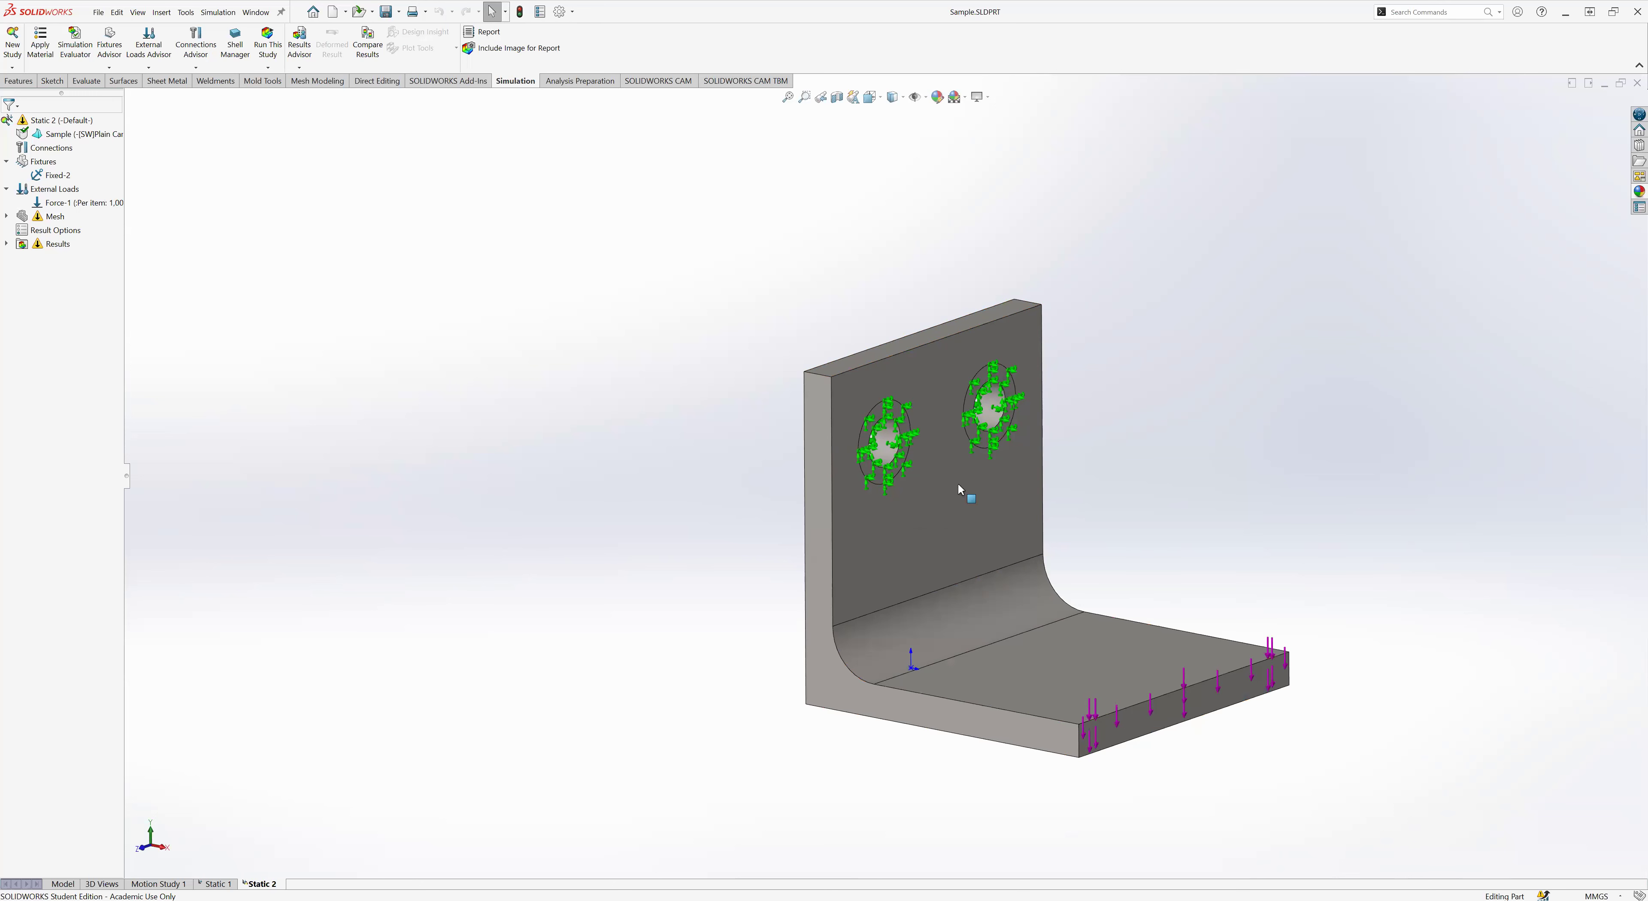
{"action": "scroll", "coordinate": [897, 446], "scroll_direction": "down", "scroll_amount": 5}
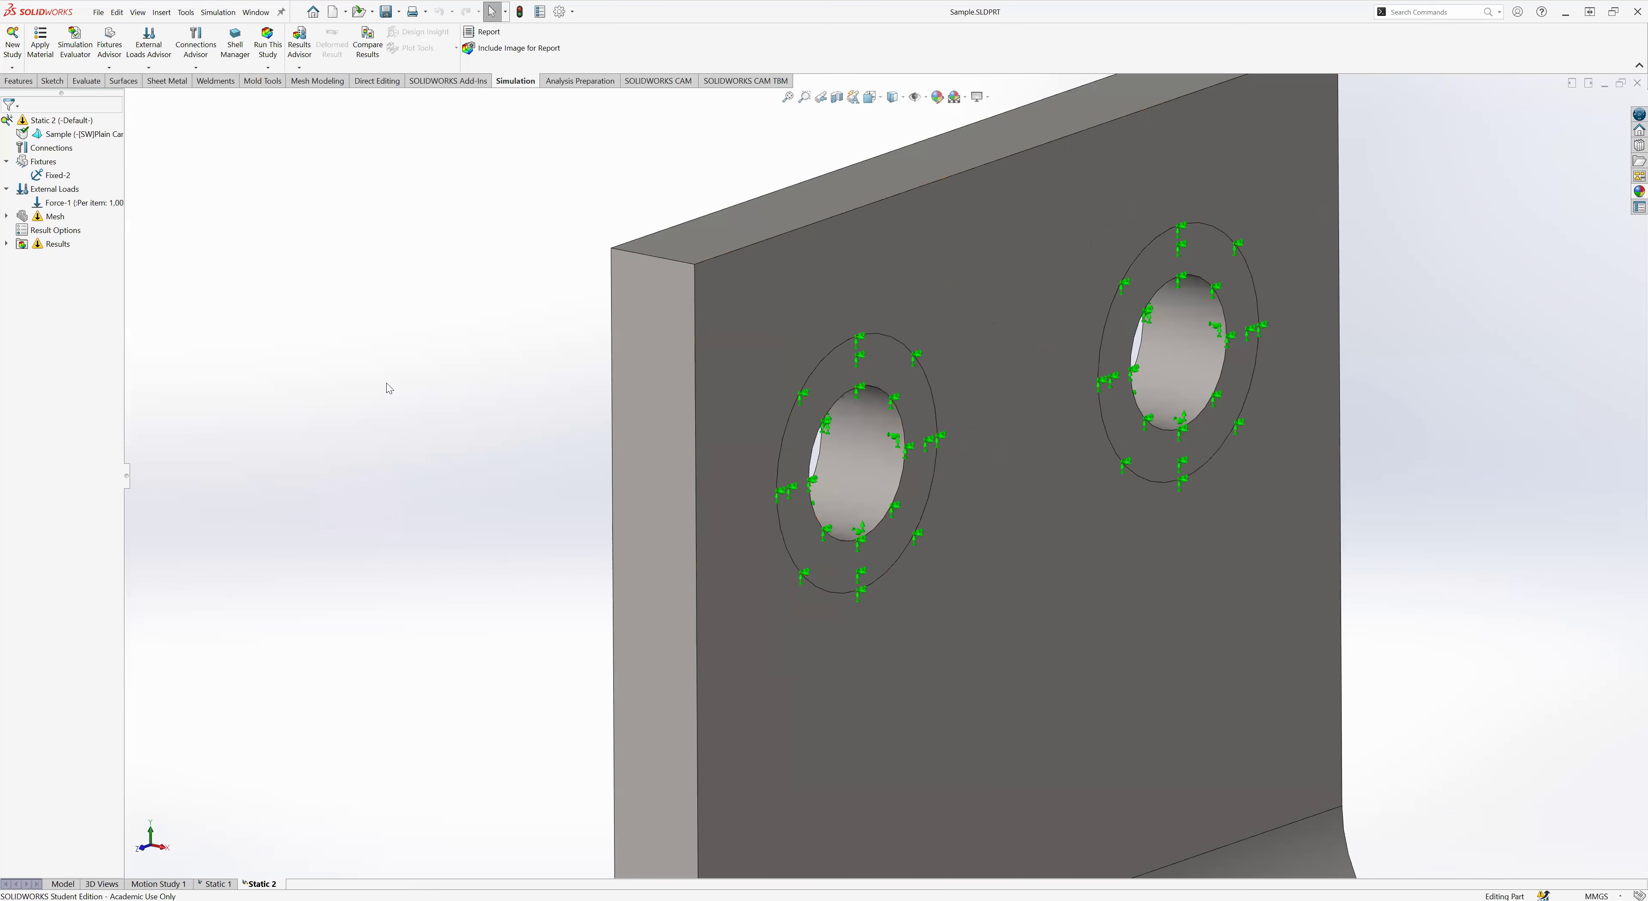
{"action": "scroll", "coordinate": [580, 375], "scroll_direction": "up", "scroll_amount": 5}
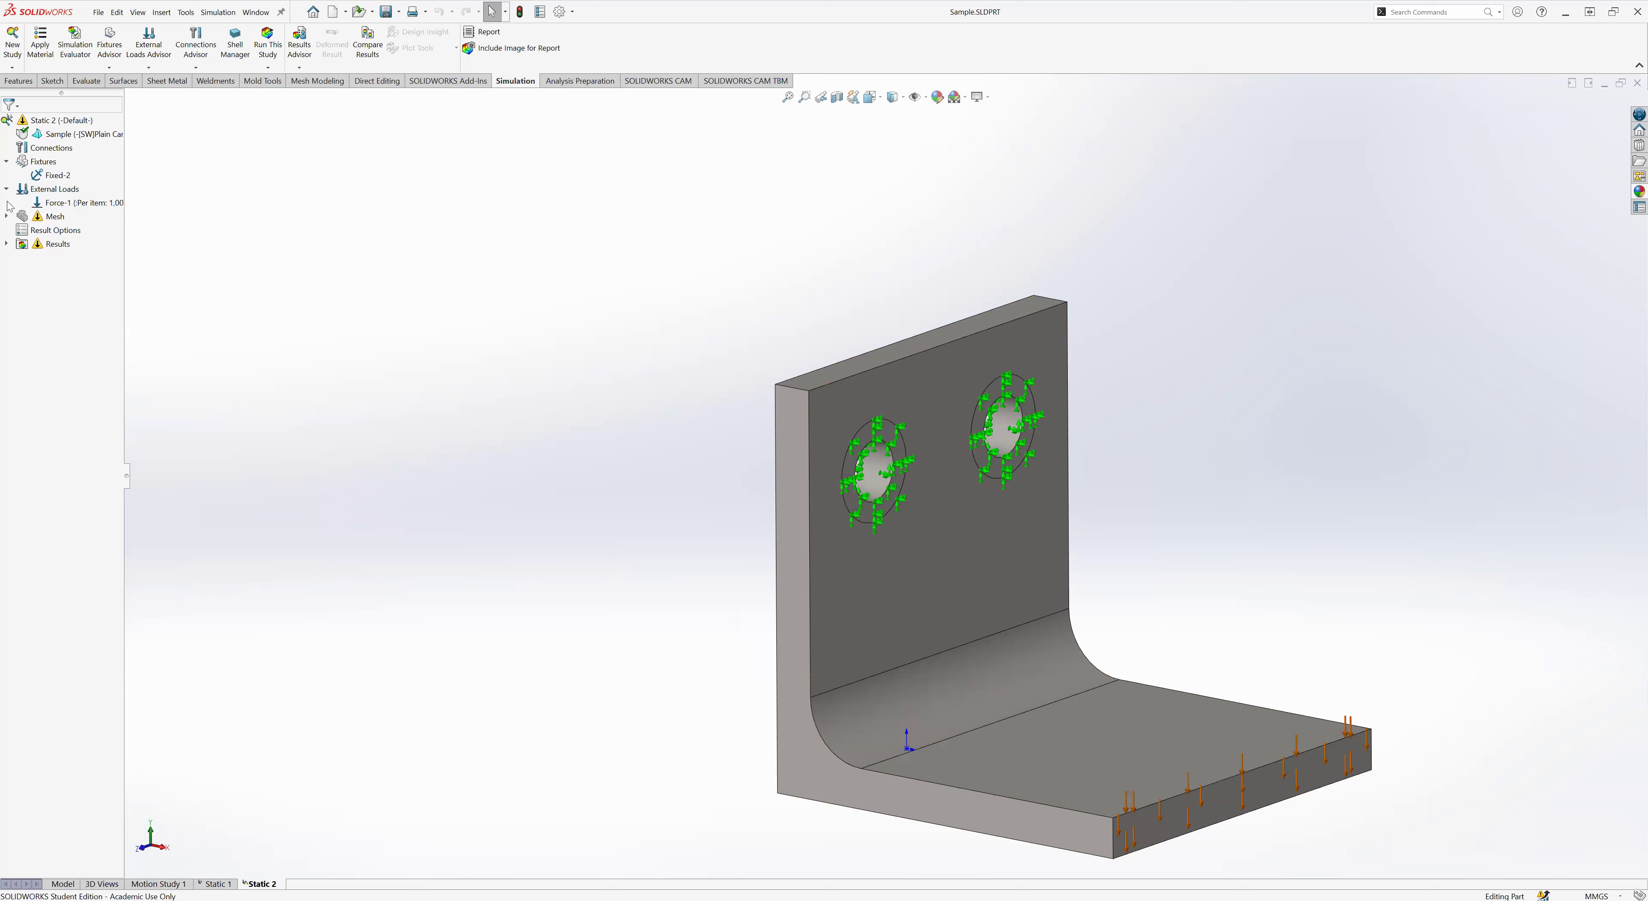
{"action": "right_click", "coordinate": [51, 217]}
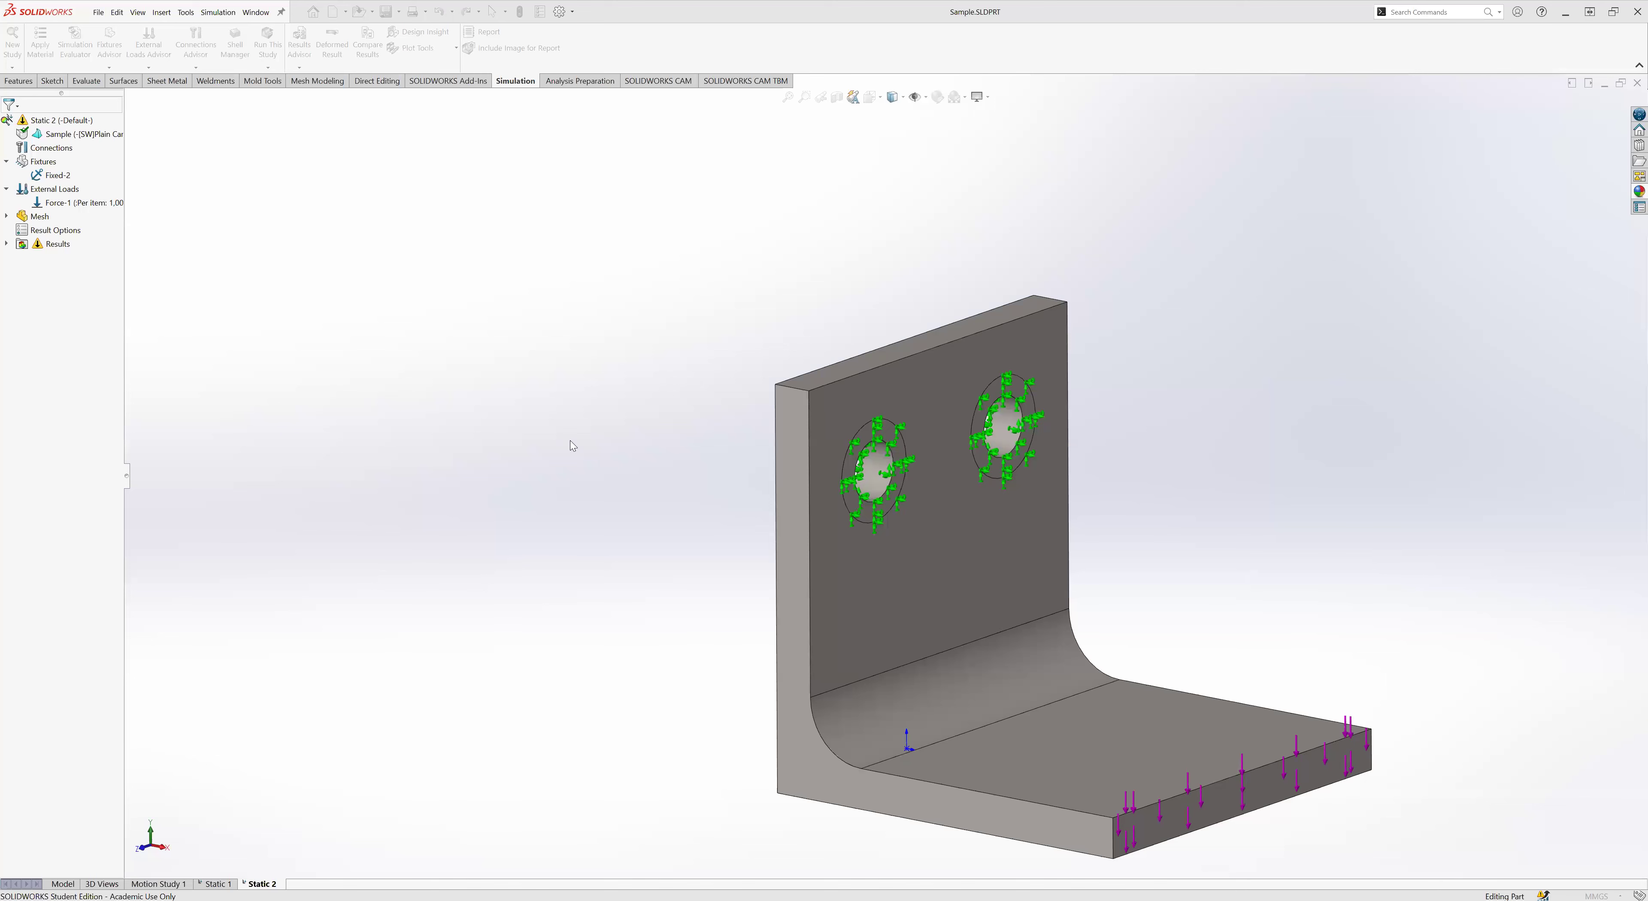
{"action": "mouse_move", "coordinate": [695, 468]}
{"action": "middle_mouse_down"}
{"action": "mouse_move", "coordinate": [779, 456]}
{"action": "mouse_move", "coordinate": [691, 458]}
{"action": "middle_mouse_up"}
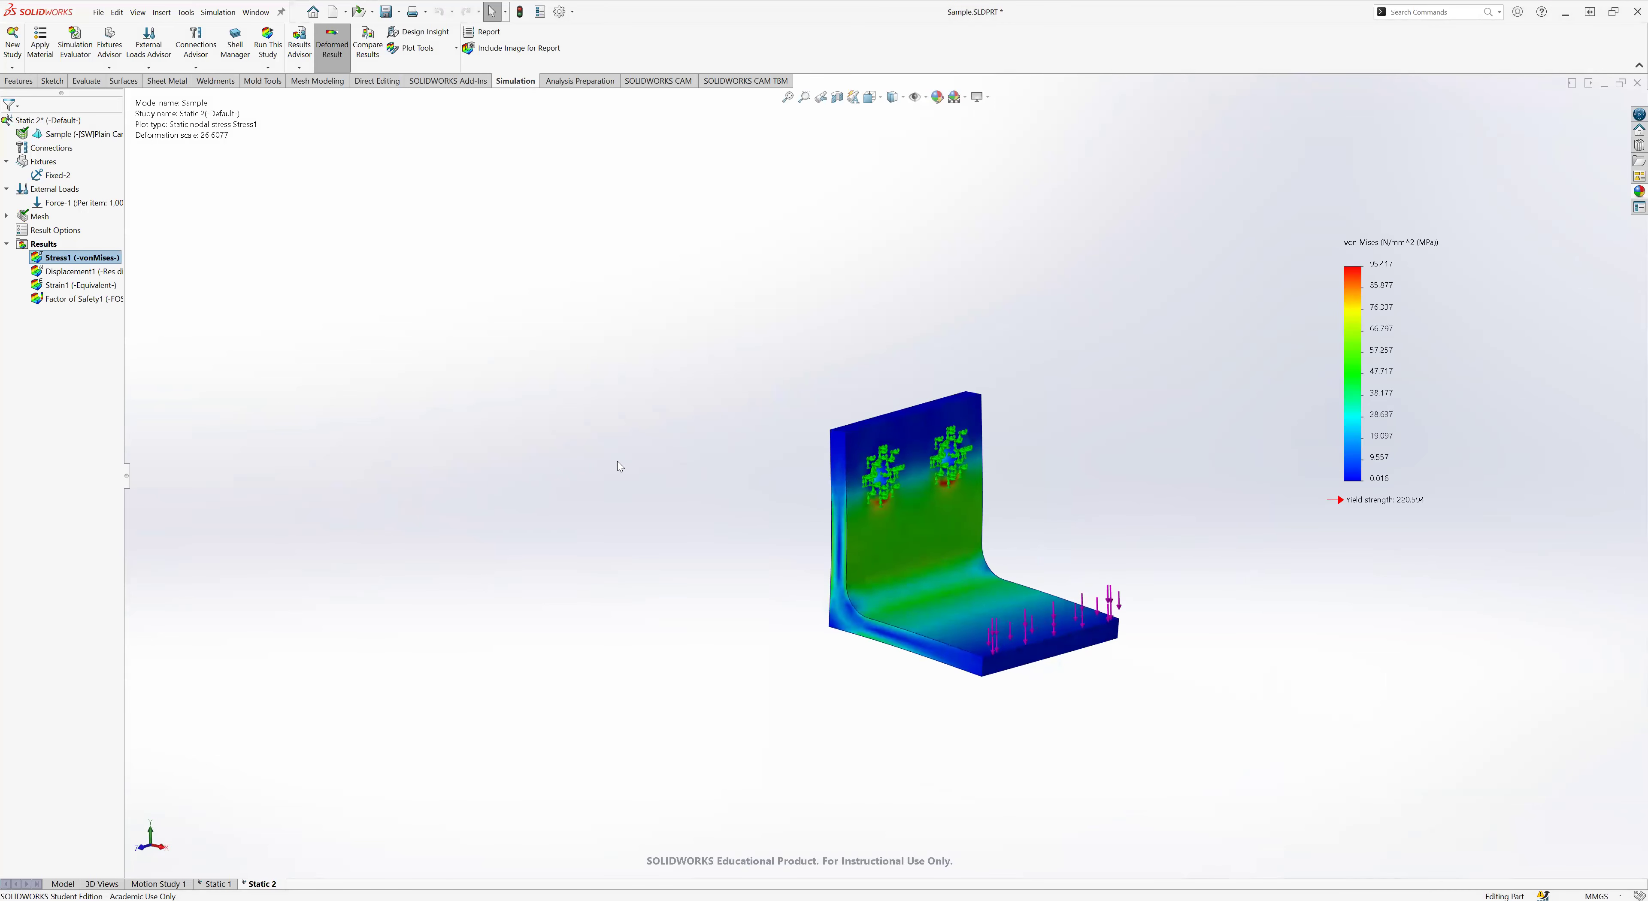
- Animate the von Mises stress plot of Static 2, viewing the bracket more from its side
{"action": "middle_click_drag", "start_coordinate": [290, 426], "coordinate": [473, 422]}
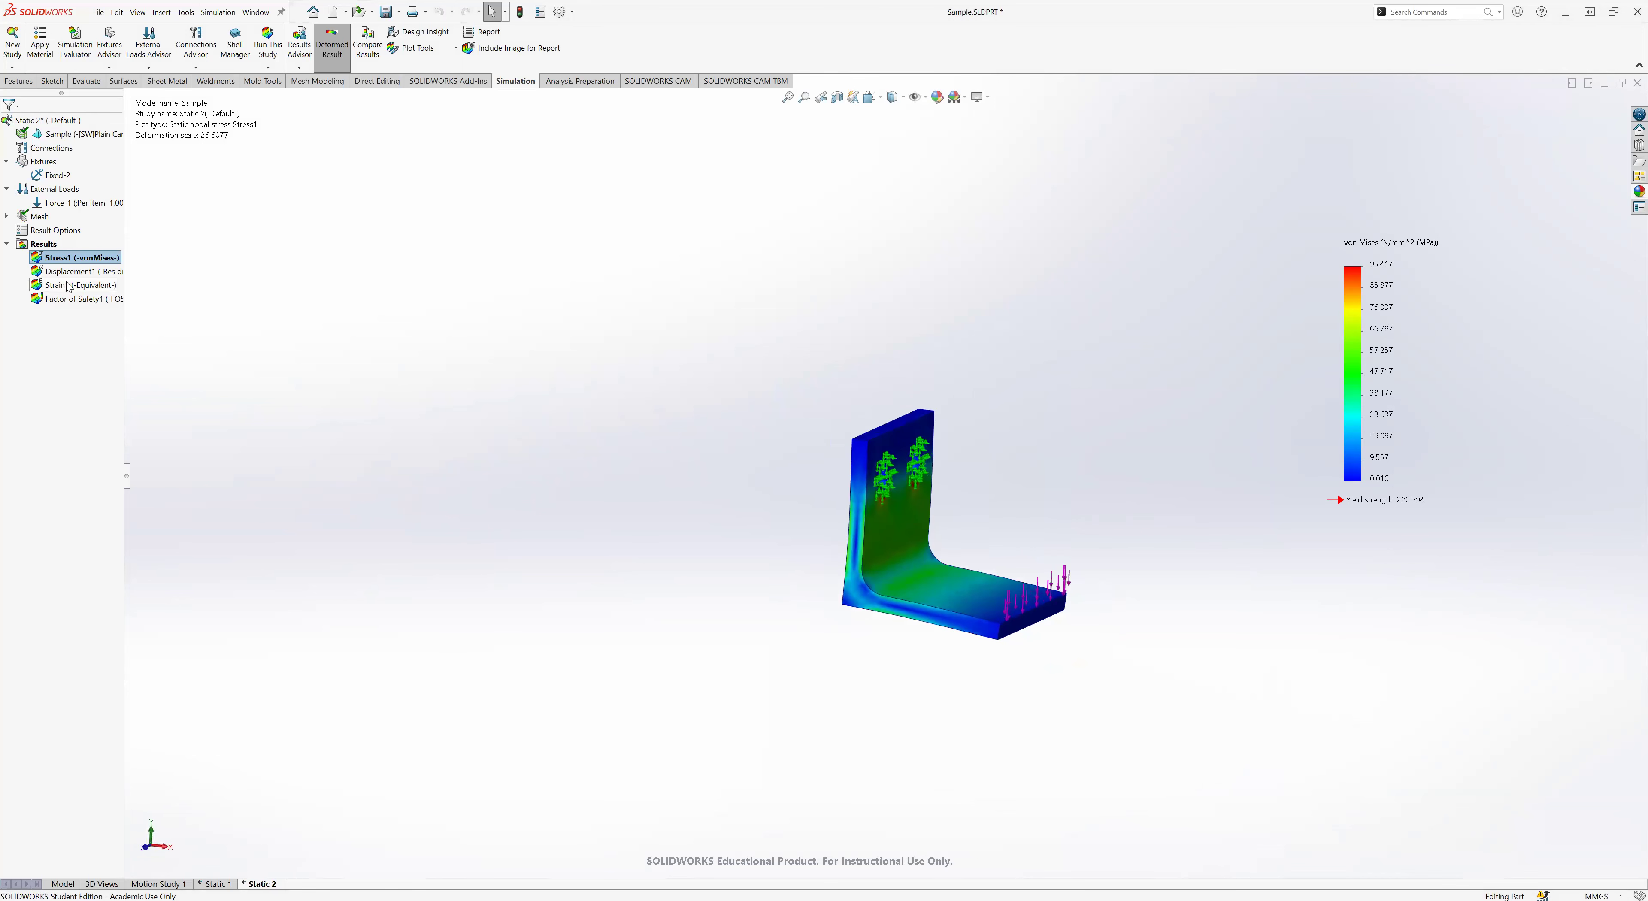
{"action": "right_click", "coordinate": [87, 260]}
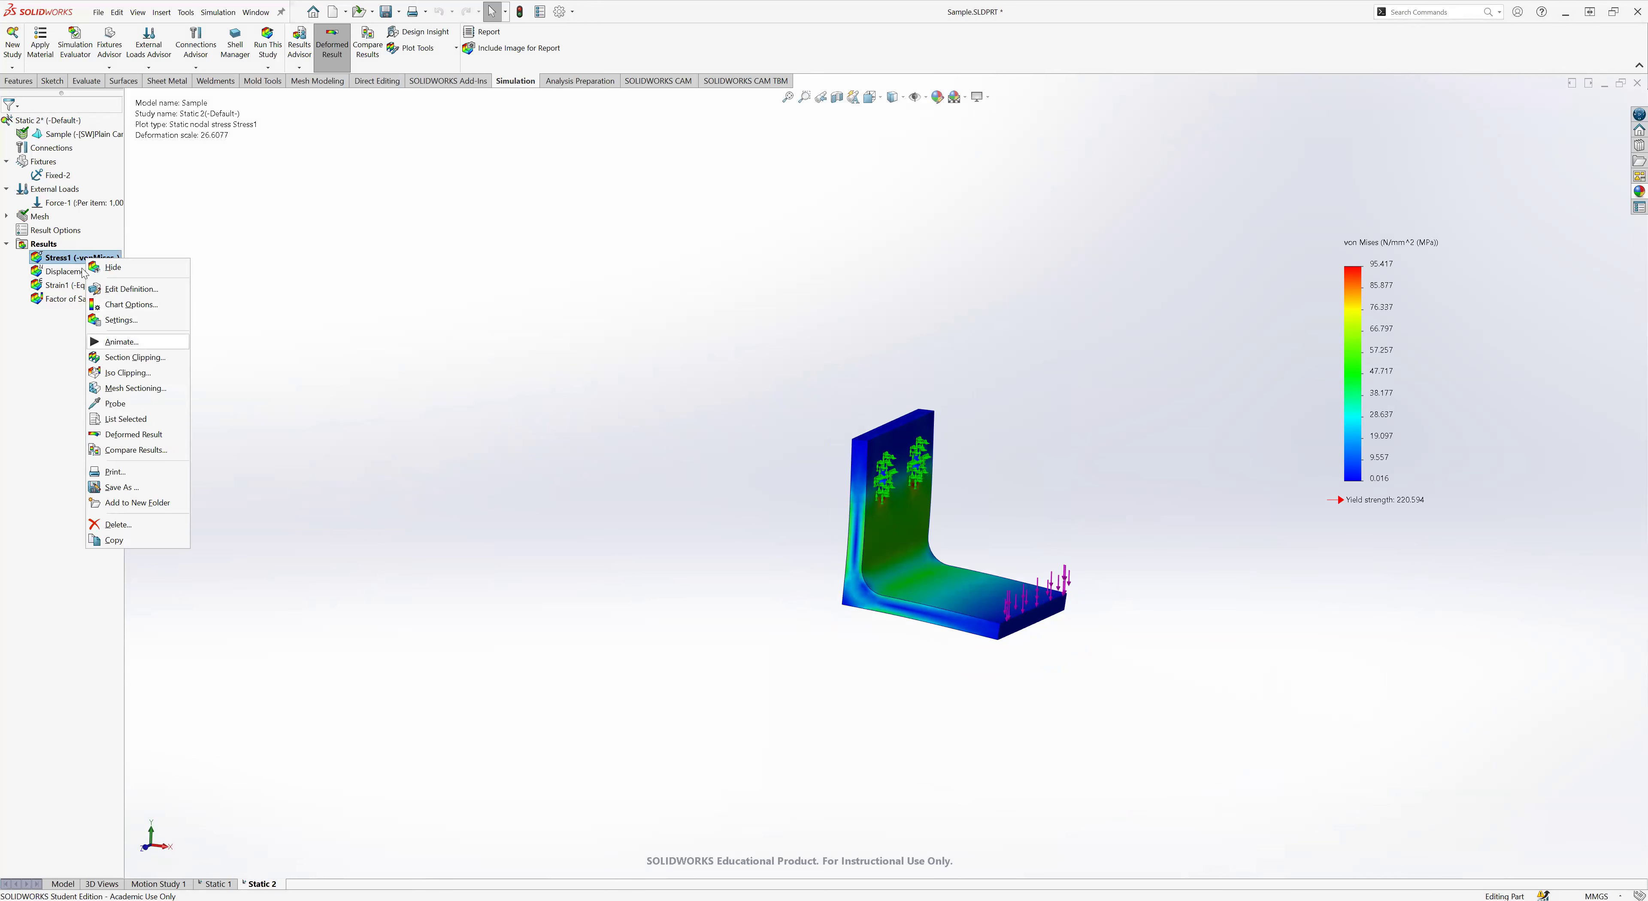
{"action": "left_click", "coordinate": [121, 341]}
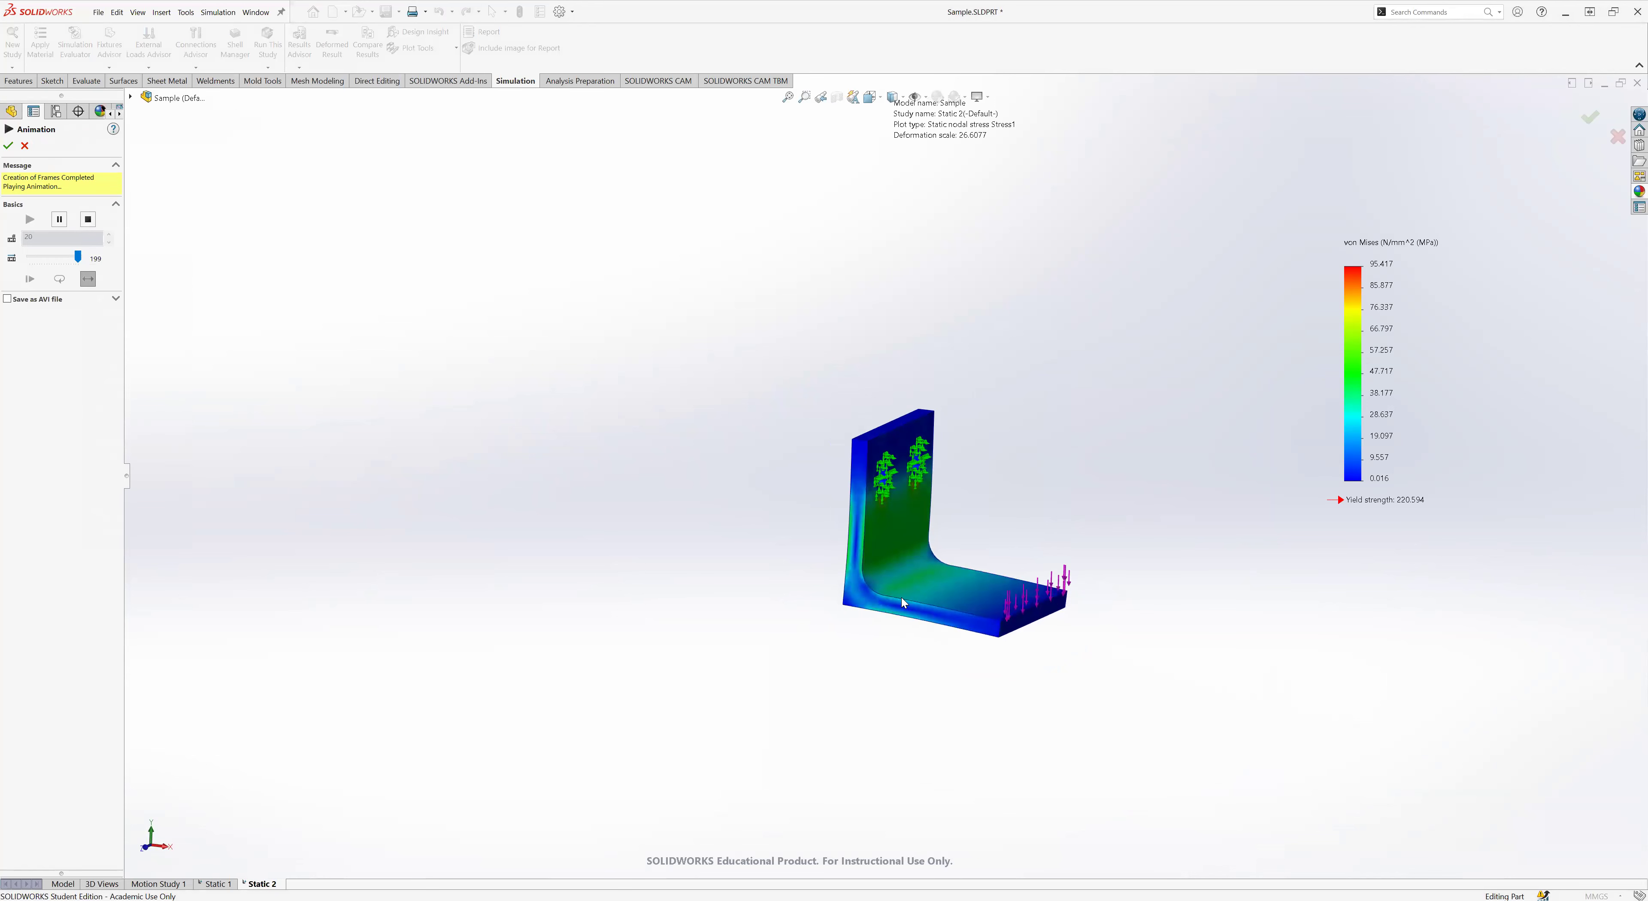
- Examine the animated von Mises stress of Static 2 from the bracket's back, side and mounting holes, and close the animation
{"action": "scroll", "coordinate": [902, 599], "scroll_direction": "down", "scroll_amount": 3}
{"action": "middle_click_drag", "start_coordinate": [911, 600], "coordinate": [1004, 595]}
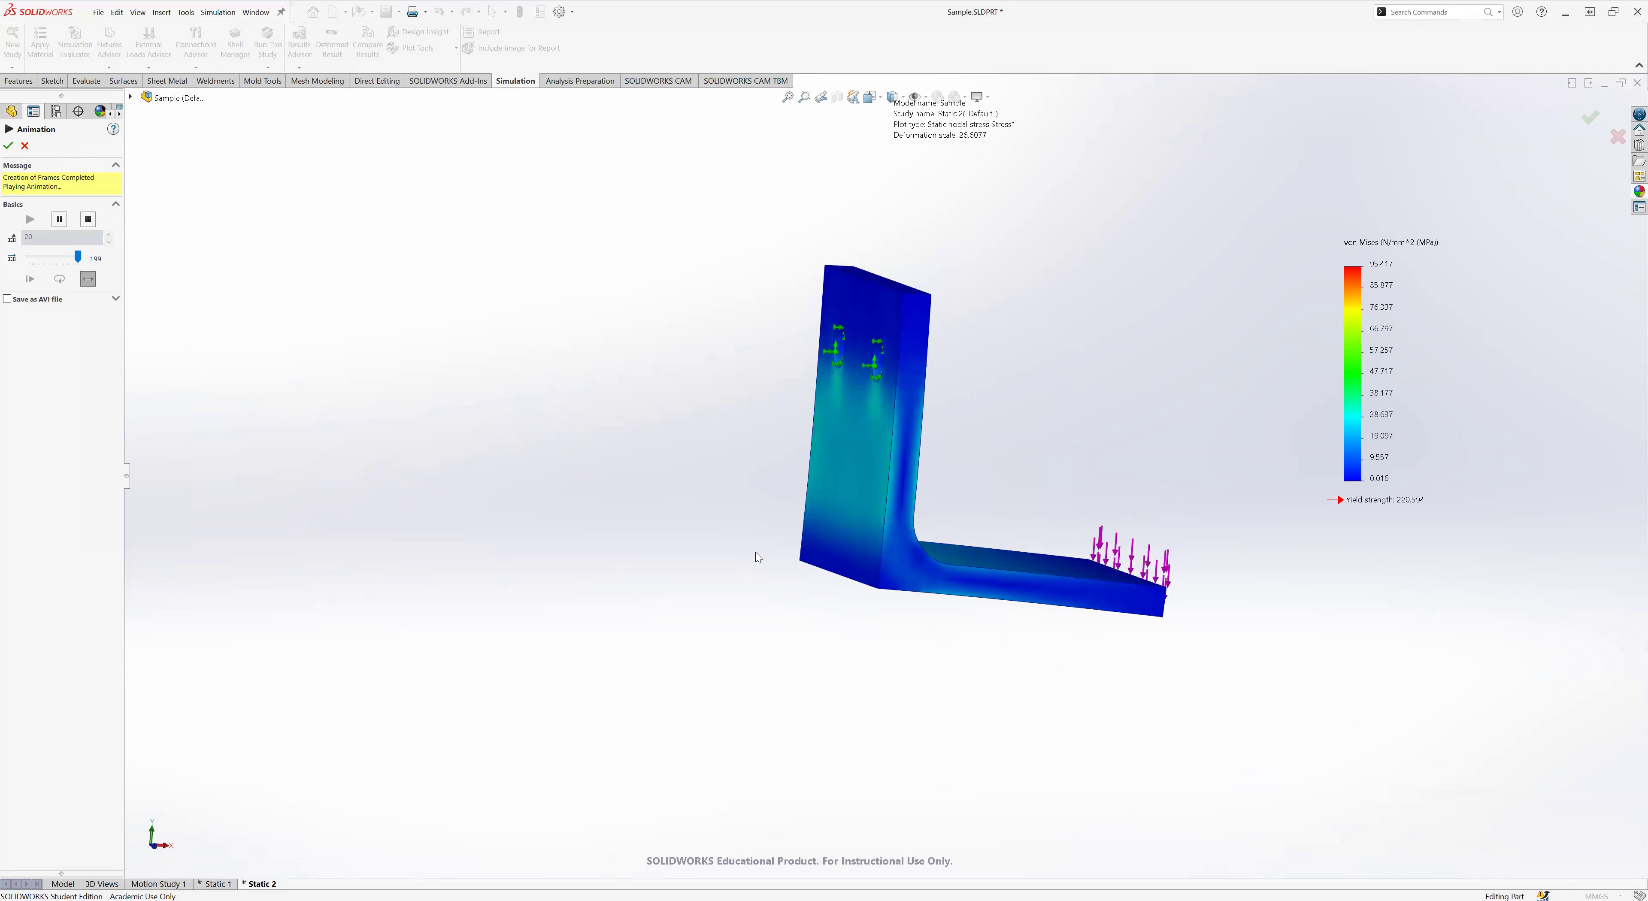
{"action": "middle_click_drag", "start_coordinate": [755, 552], "coordinate": [731, 530]}
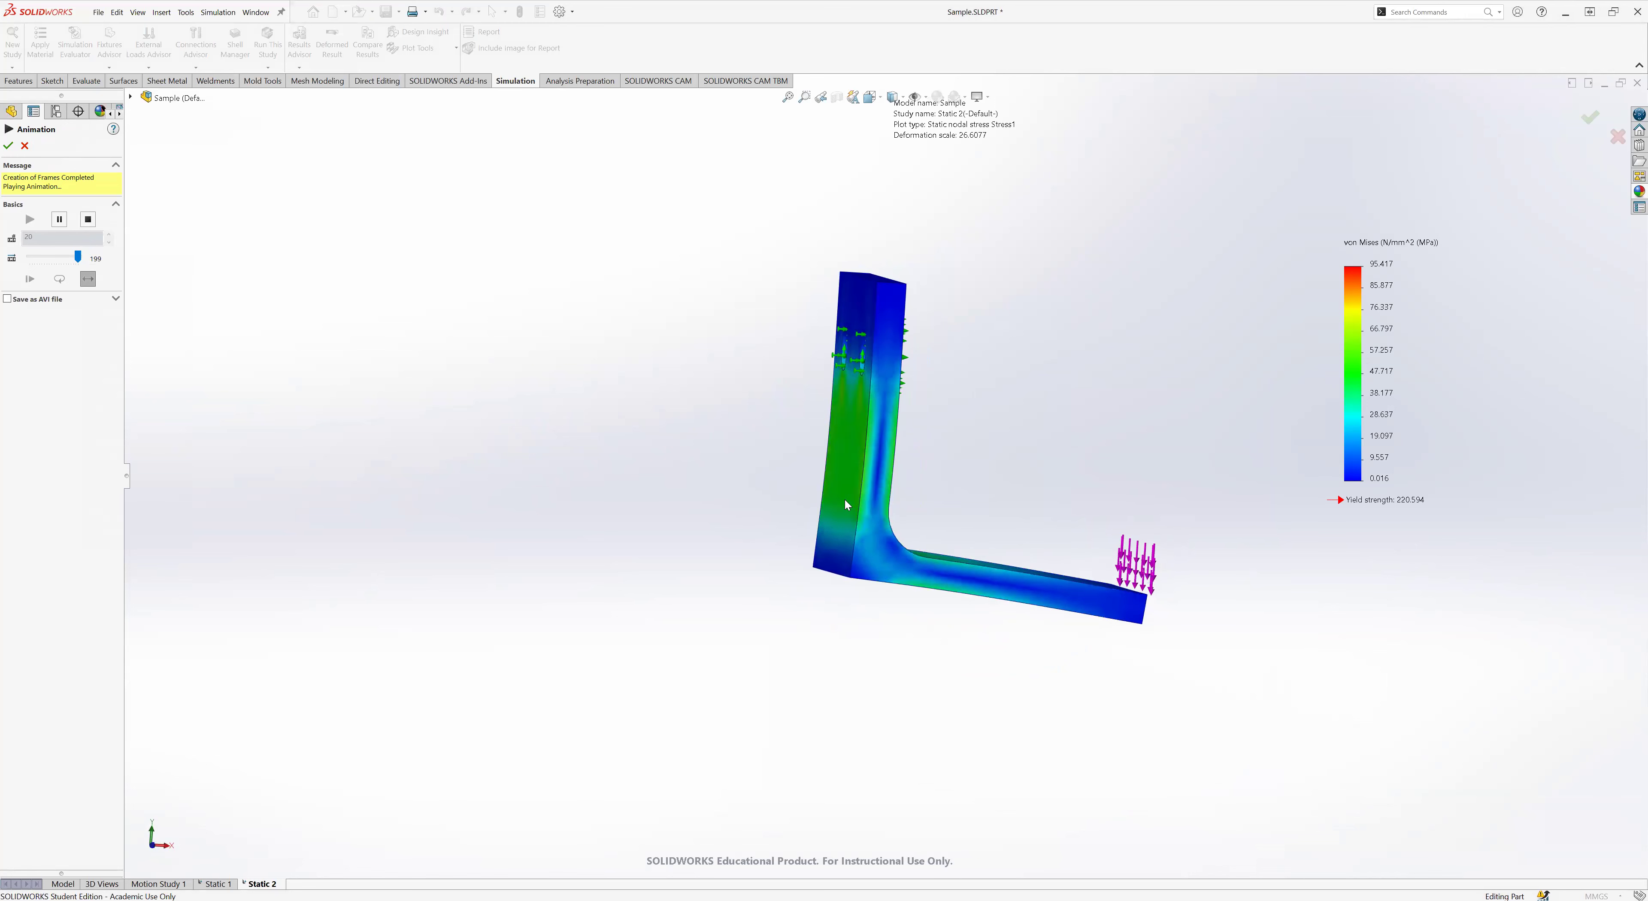
{"action": "middle_click_drag", "start_coordinate": [710, 434], "coordinate": [706, 455]}
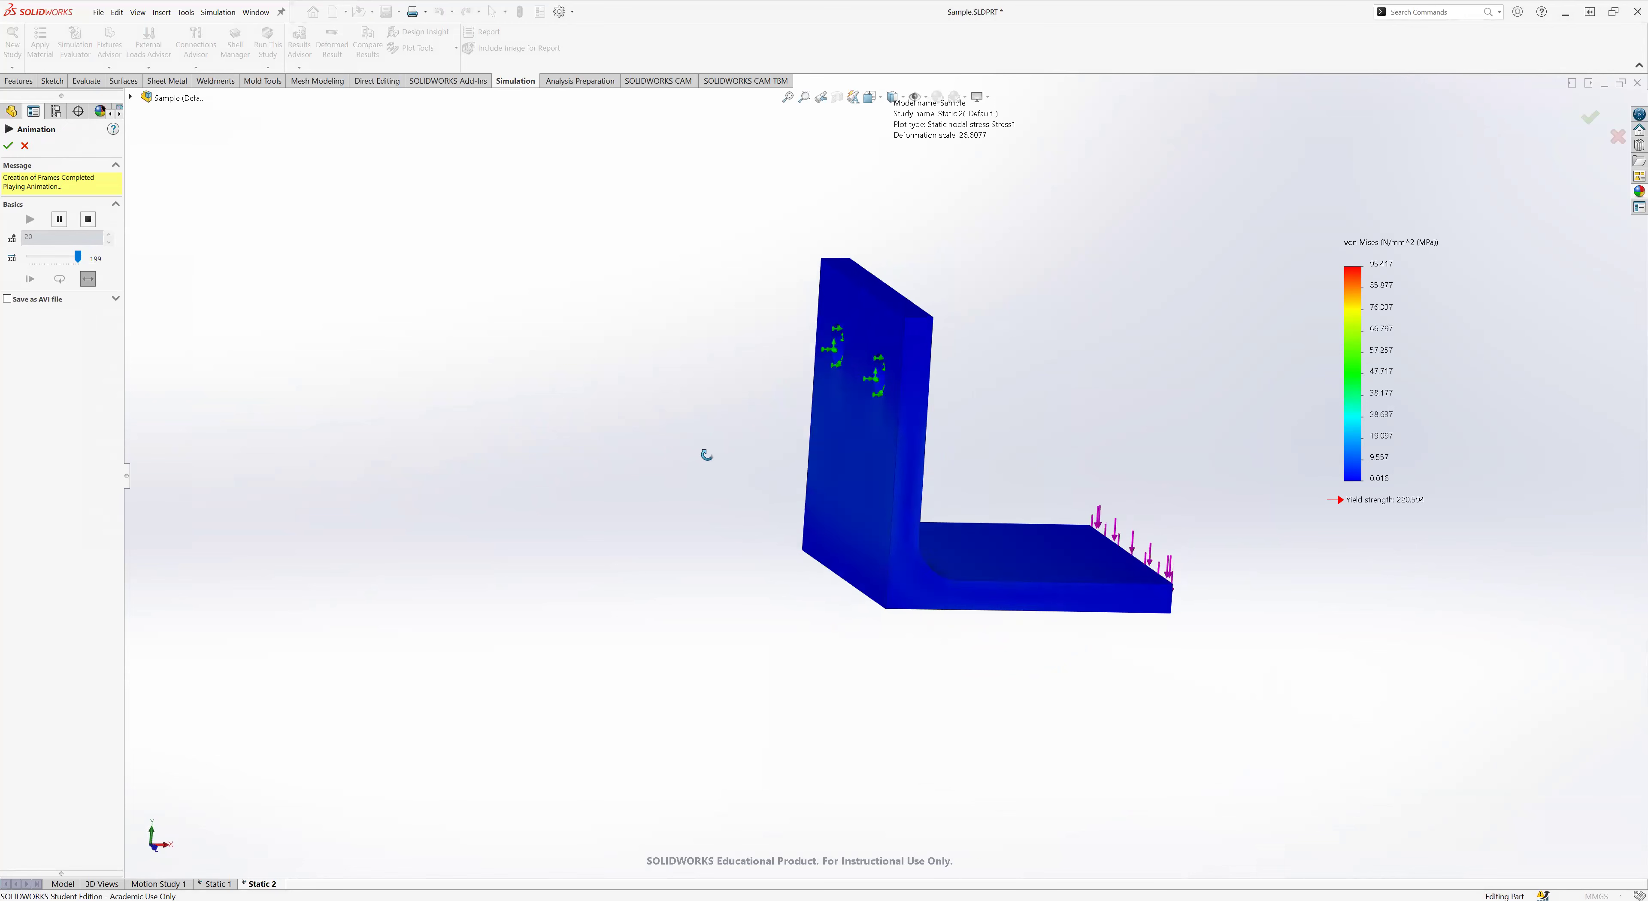
{"action": "middle_click_drag", "start_coordinate": [696, 524], "coordinate": [743, 529]}
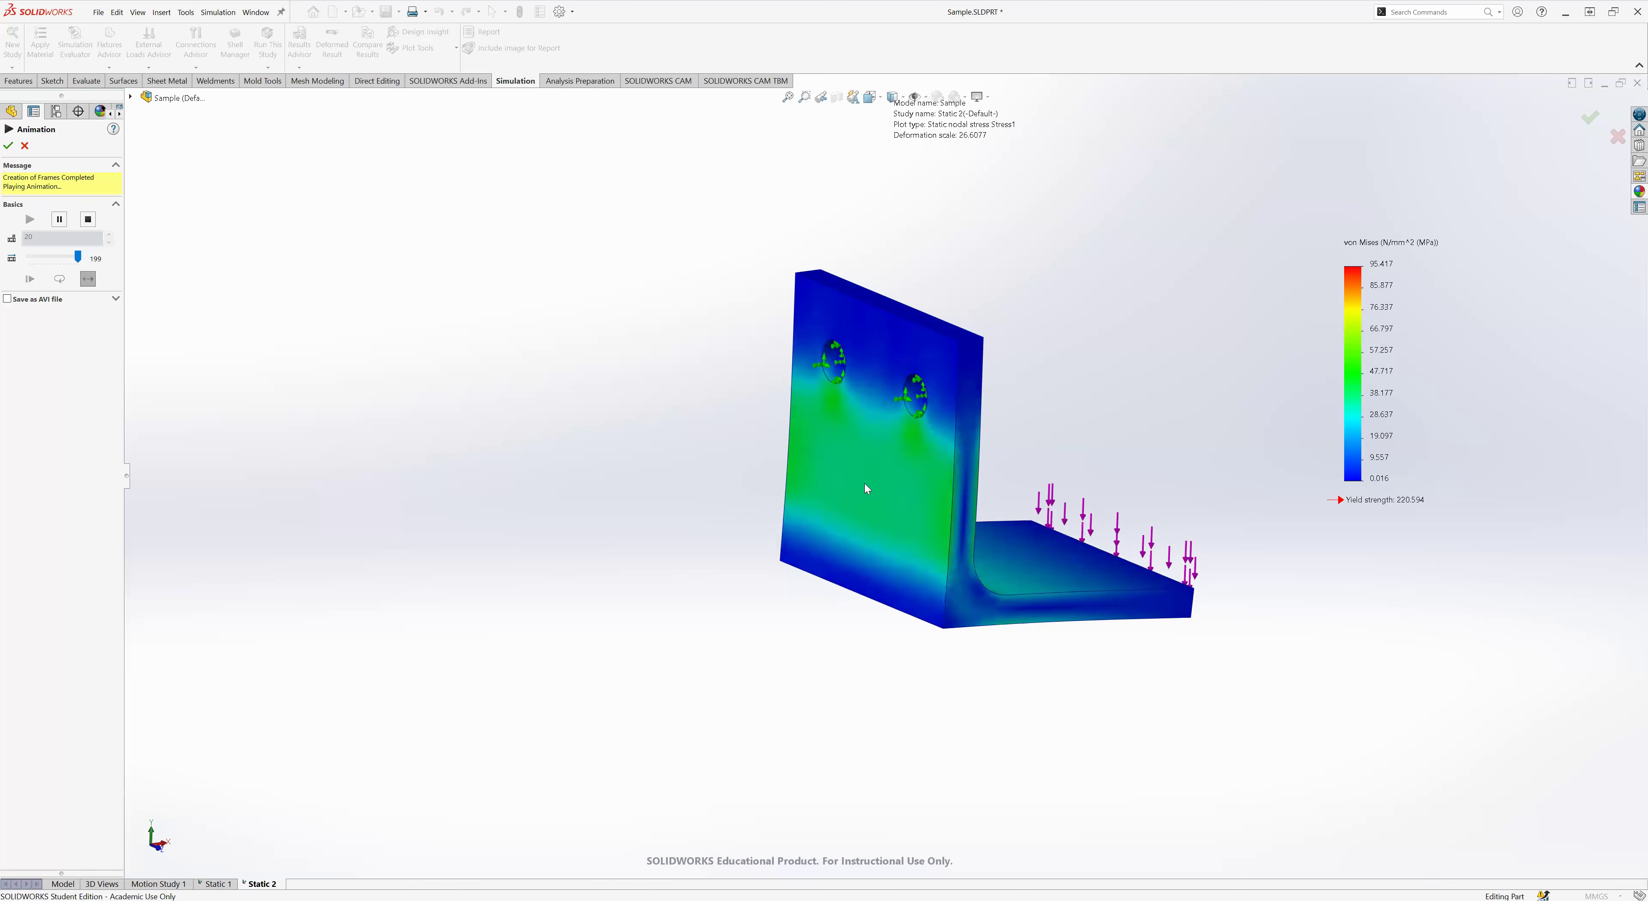
{"action": "middle_click_drag", "start_coordinate": [866, 488], "coordinate": [665, 441]}
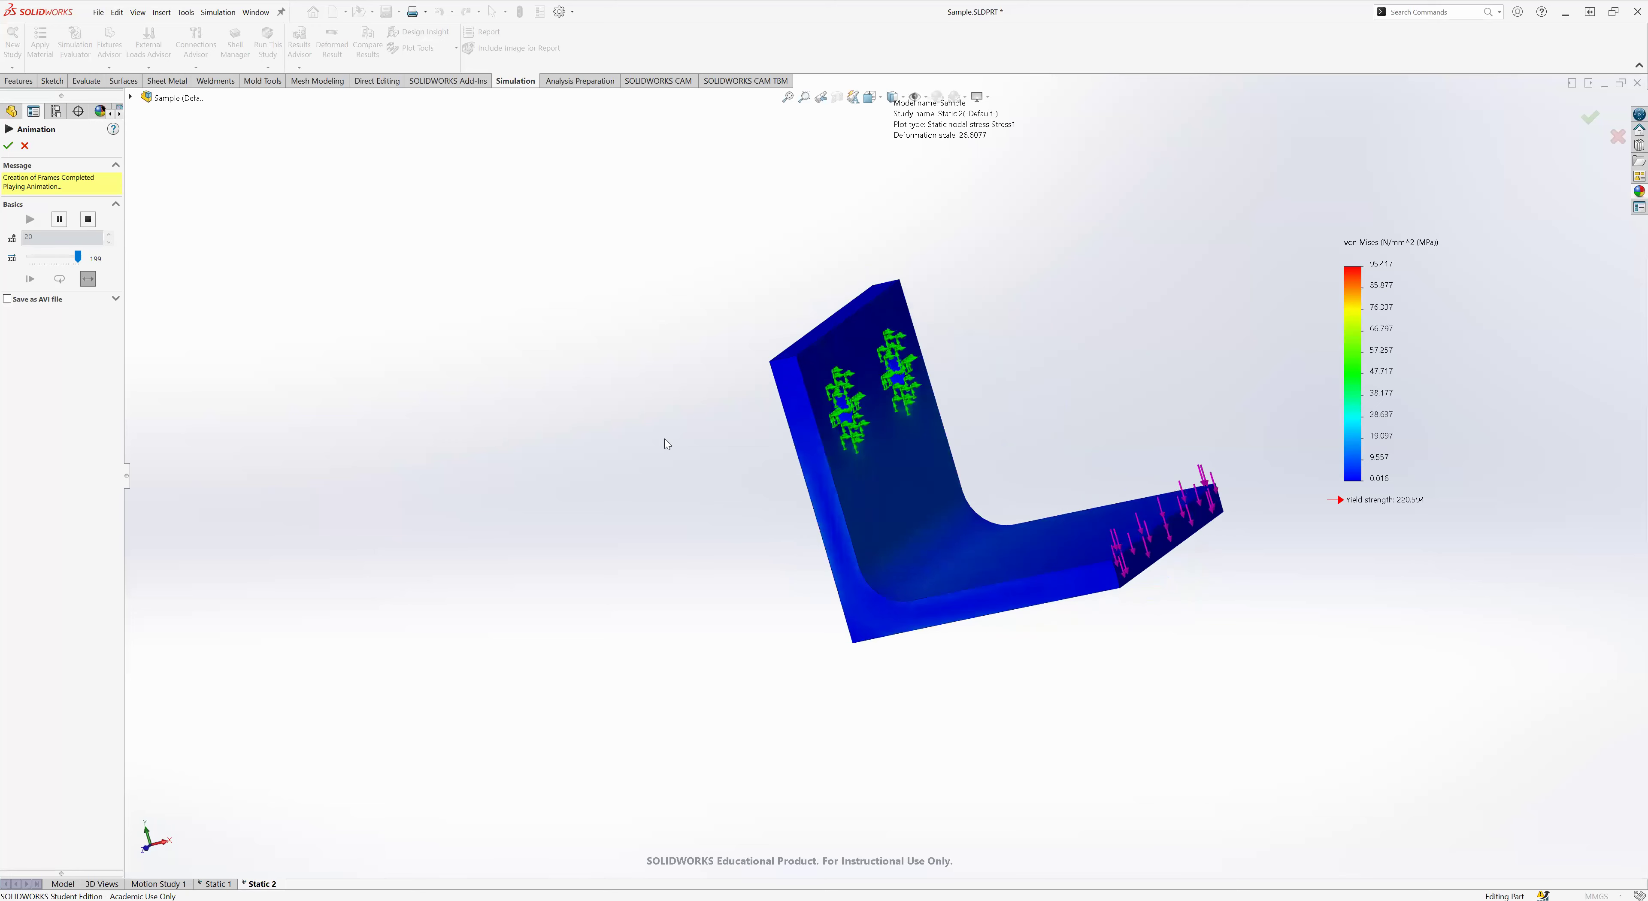
{"action": "scroll", "coordinate": [867, 449], "scroll_direction": "down", "scroll_amount": 5}
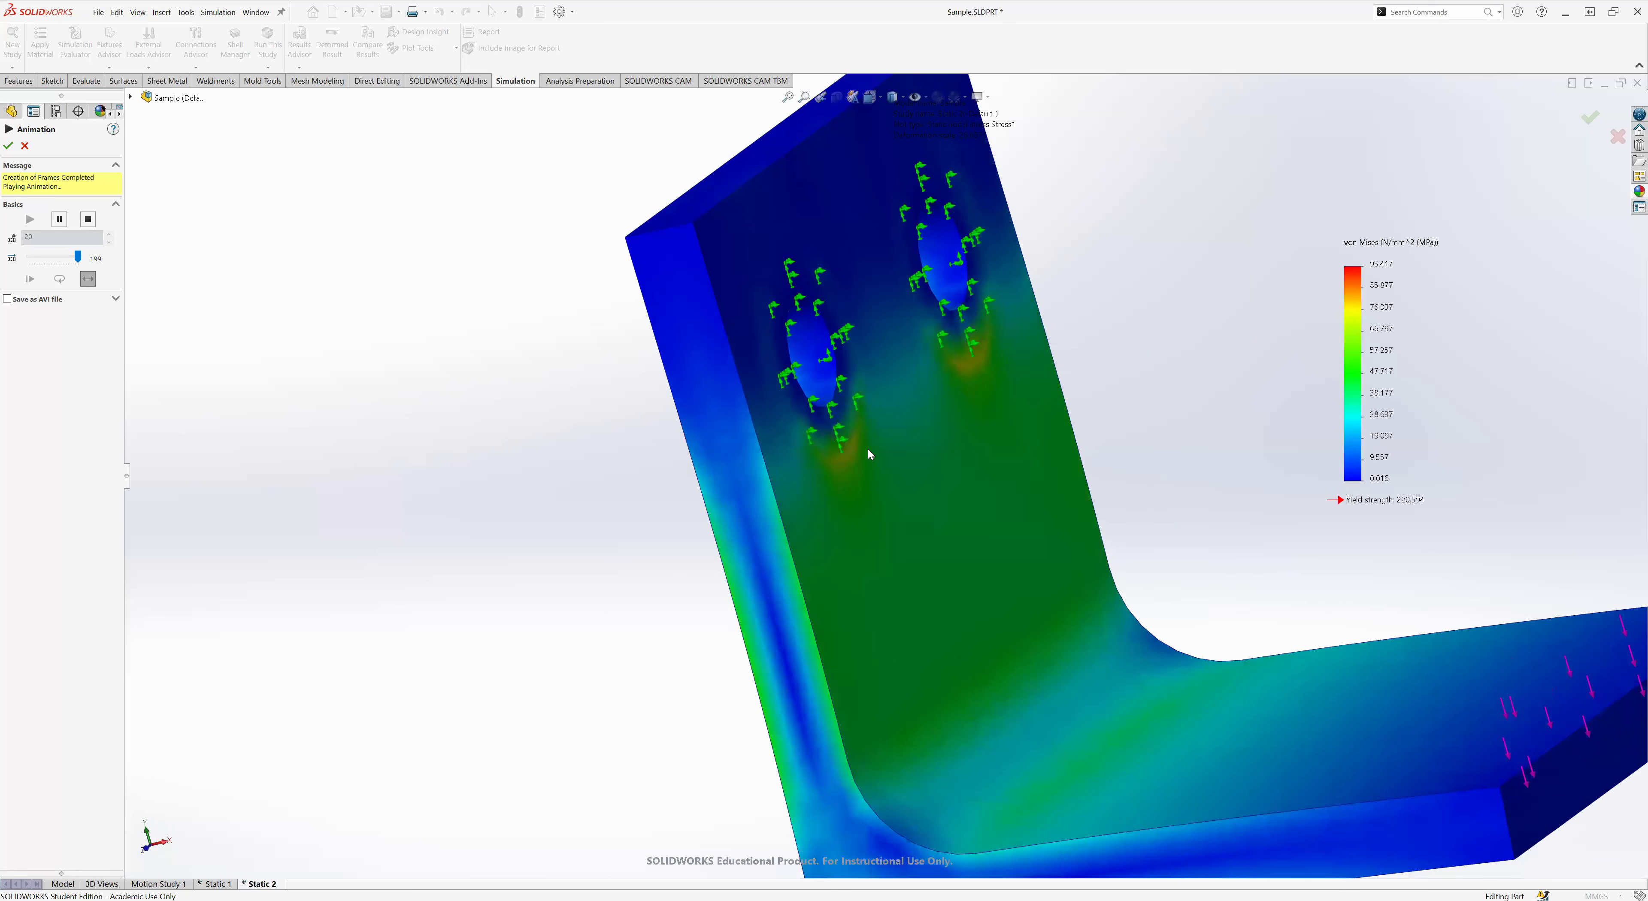
{"action": "scroll", "coordinate": [1002, 587], "scroll_direction": "up", "scroll_amount": 5}
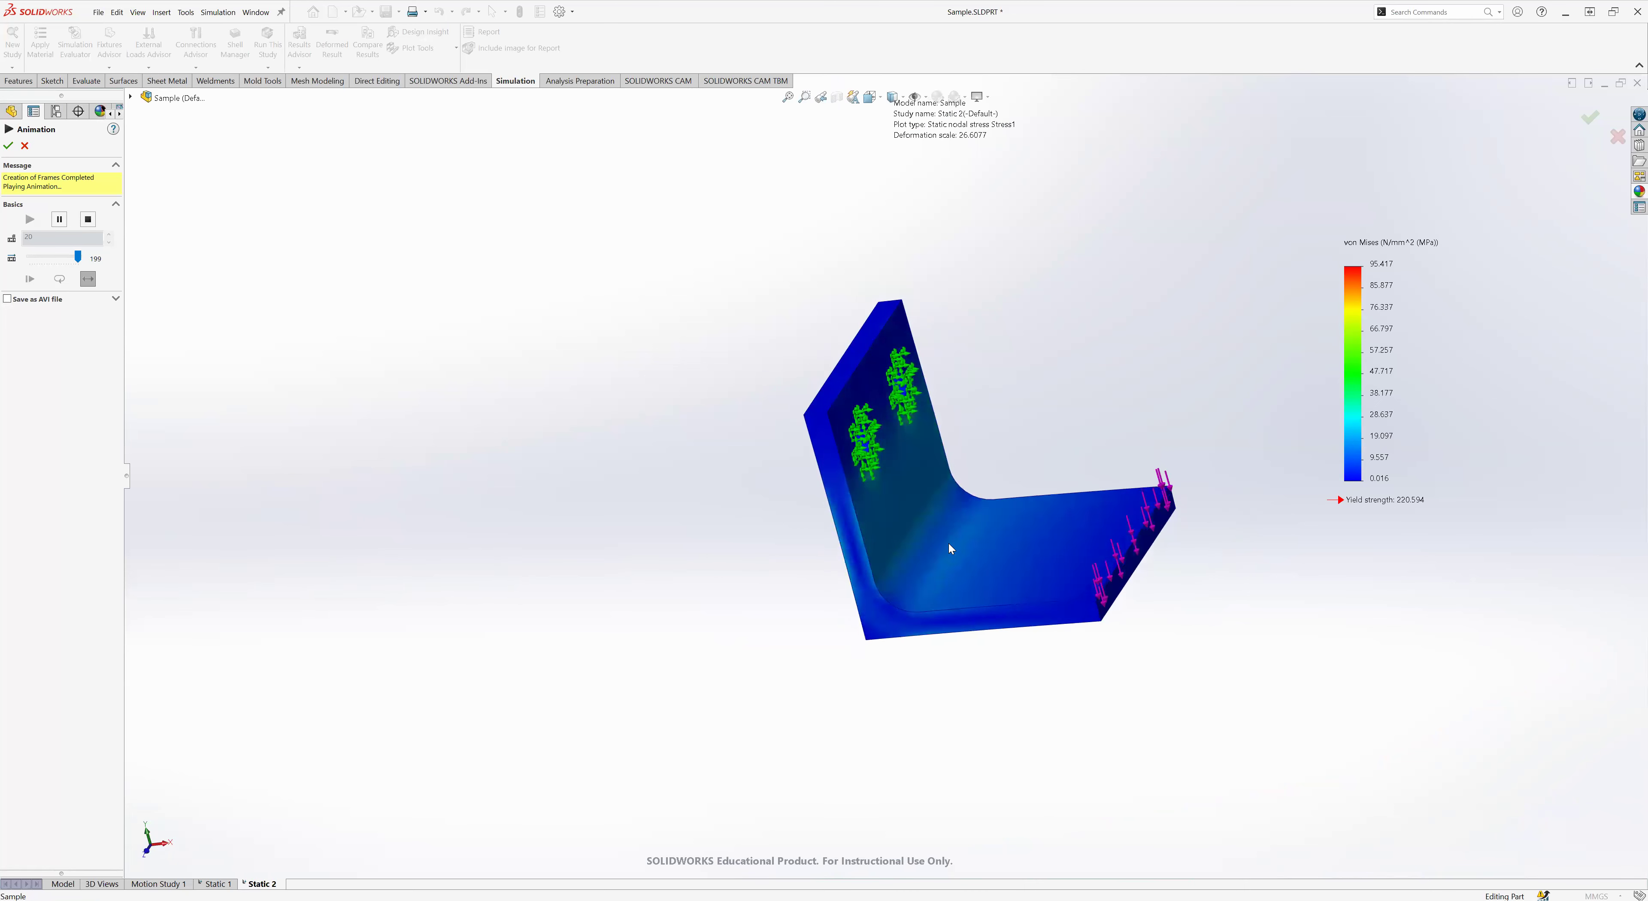
{"action": "left_click", "coordinate": [8, 145]}
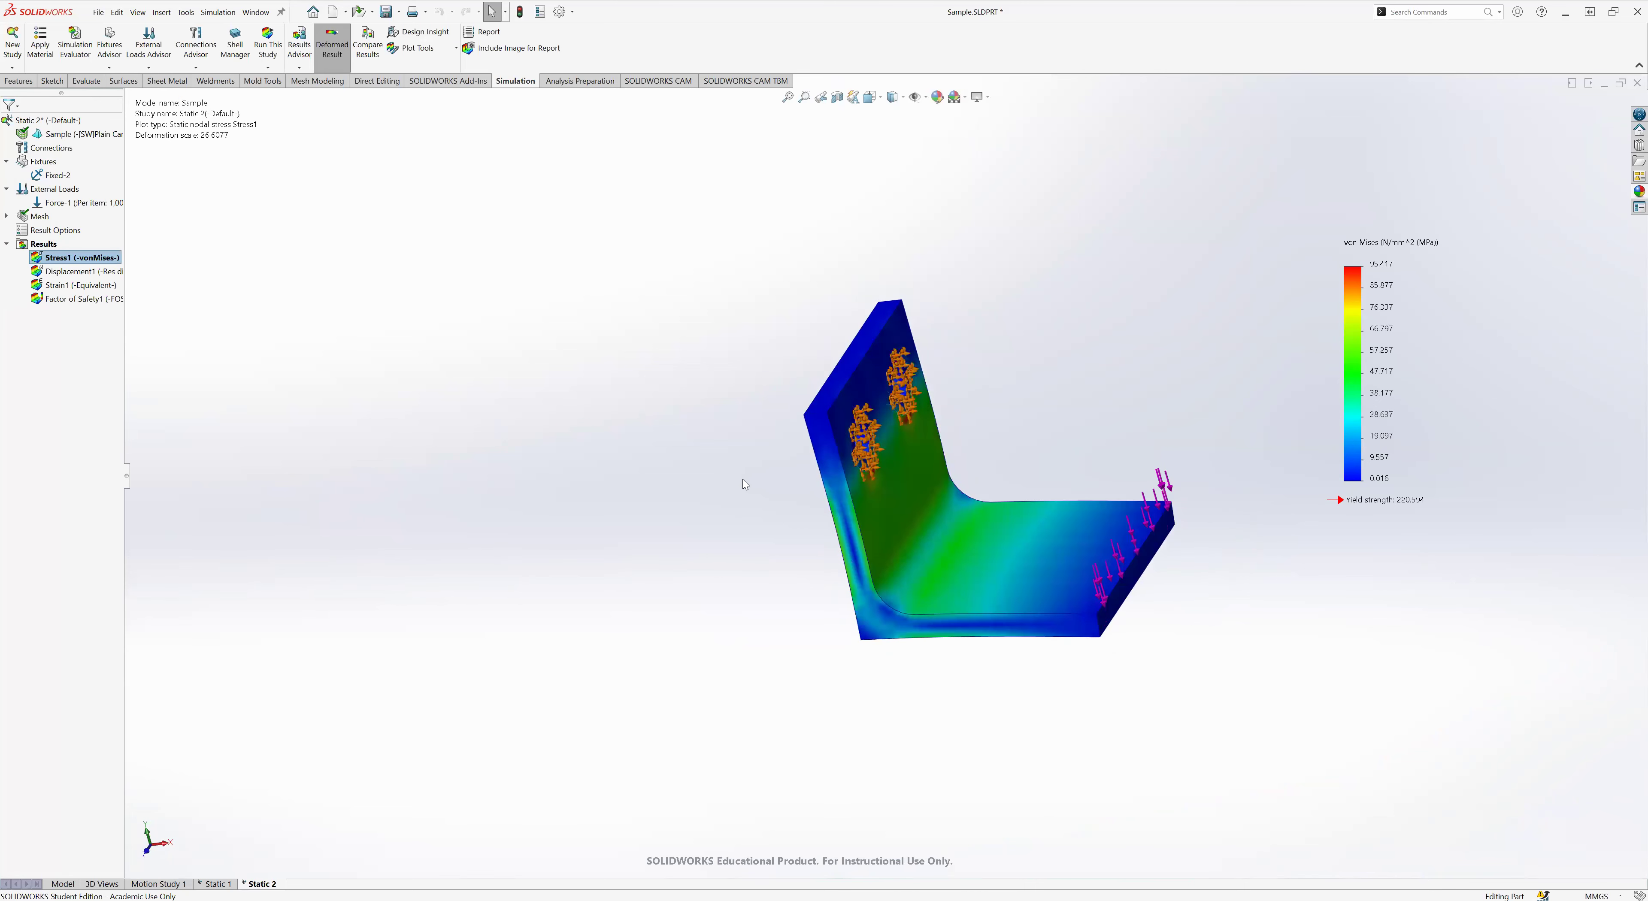
- Inspect the von Mises stress and factor of safety plots of Static 2 around the mounting holes
{"action": "middle_click_drag", "start_coordinate": [744, 483], "coordinate": [677, 408]}
{"action": "scroll", "coordinate": [785, 444], "scroll_direction": "down", "scroll_amount": 5}
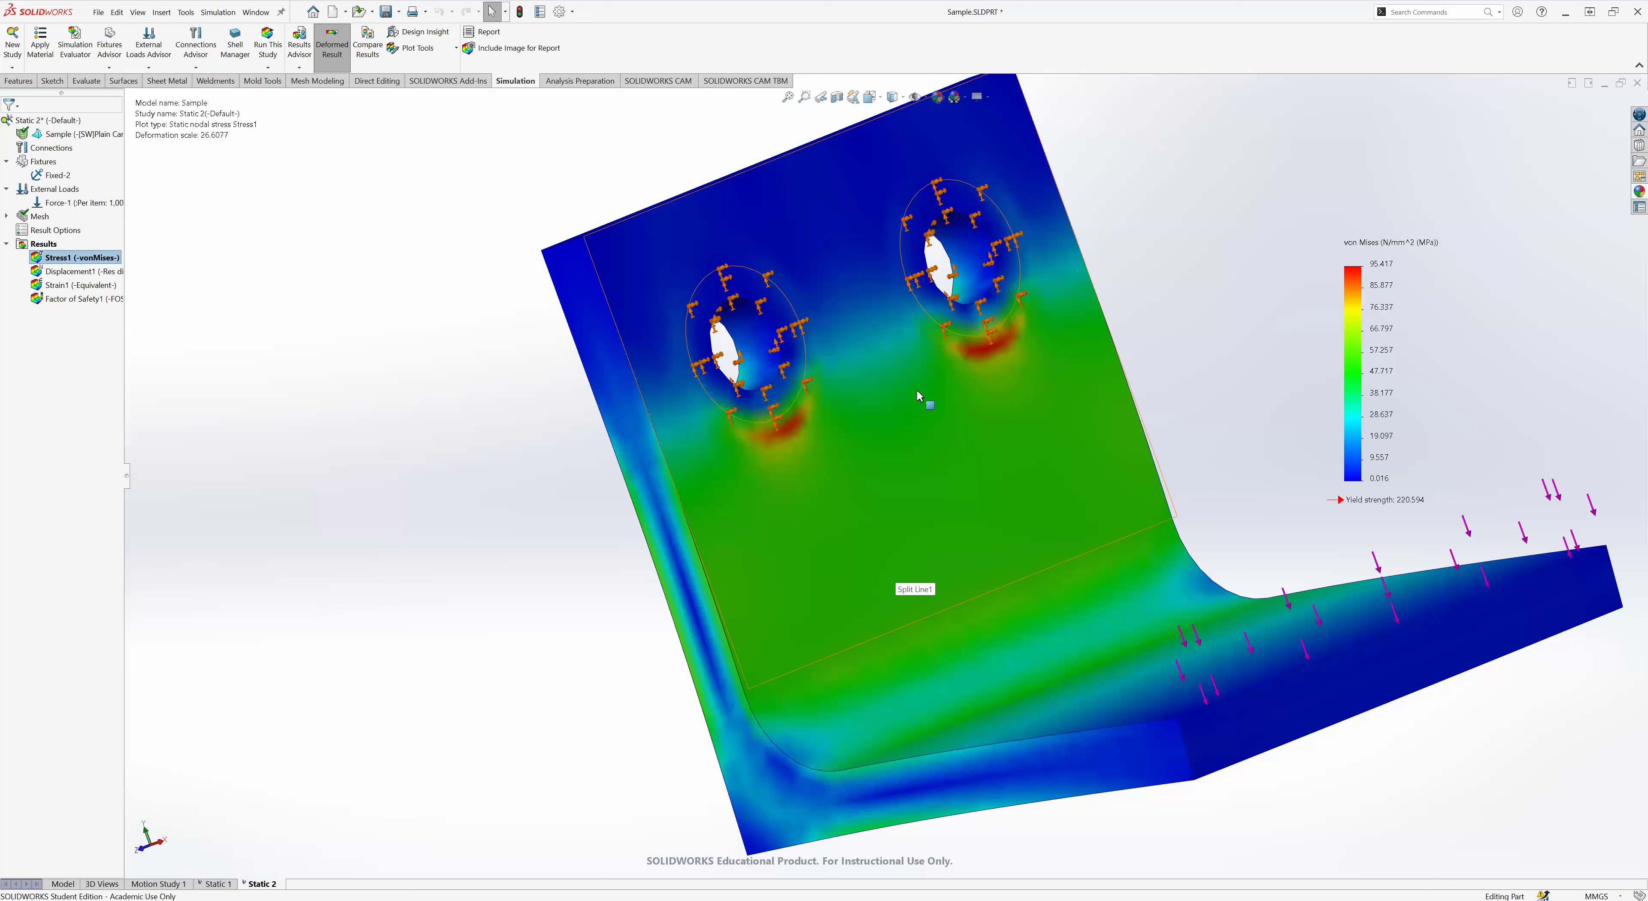
{"action": "double_click", "coordinate": [95, 305]}
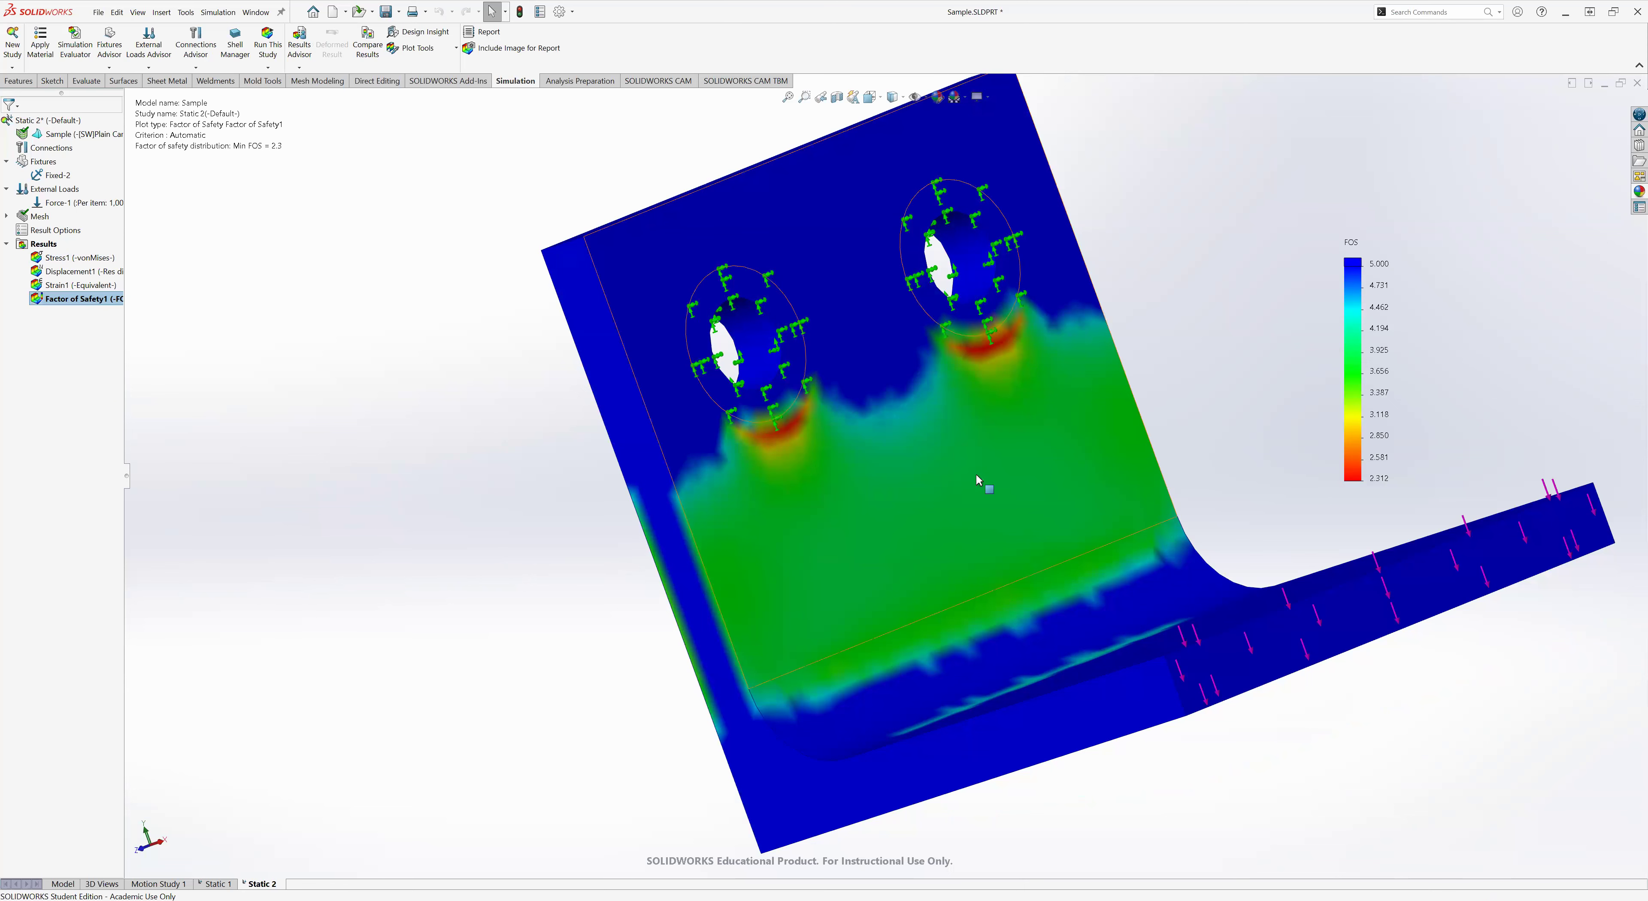
{"action": "middle_click_drag", "start_coordinate": [976, 478], "coordinate": [862, 449]}
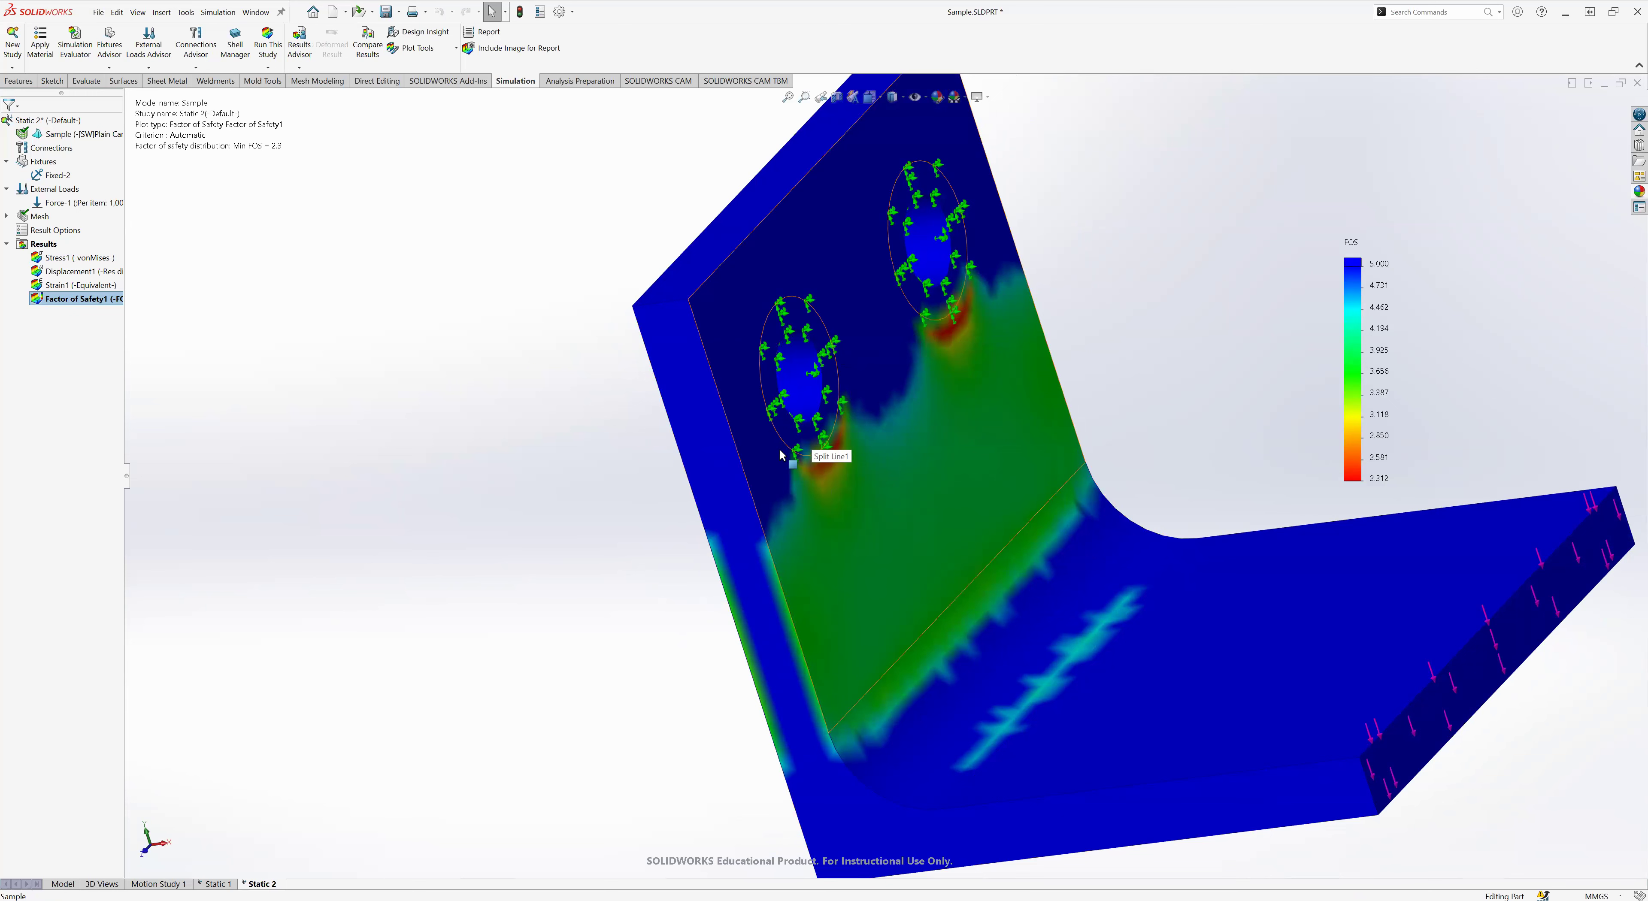
{"action": "scroll", "coordinate": [807, 473], "scroll_direction": "down", "scroll_amount": 3}
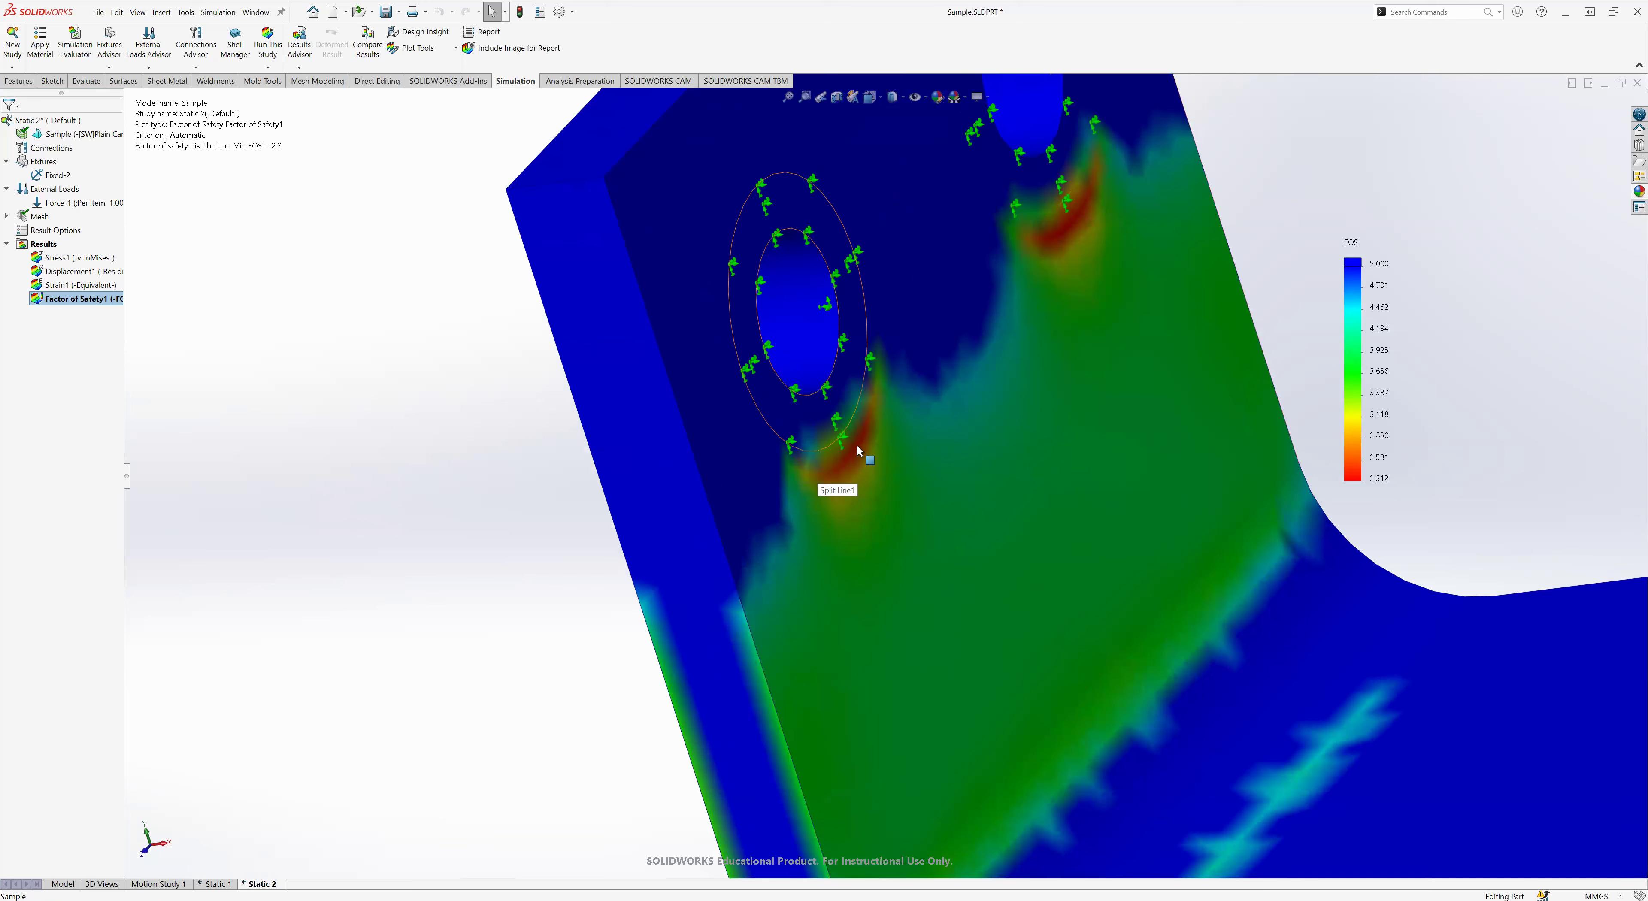
{"action": "scroll", "coordinate": [816, 472], "scroll_direction": "up", "scroll_amount": 5}
- Compare the factor of safety plot of Static 1 with that of Static 2
{"action": "middle_click_drag", "start_coordinate": [780, 454], "coordinate": [755, 540]}
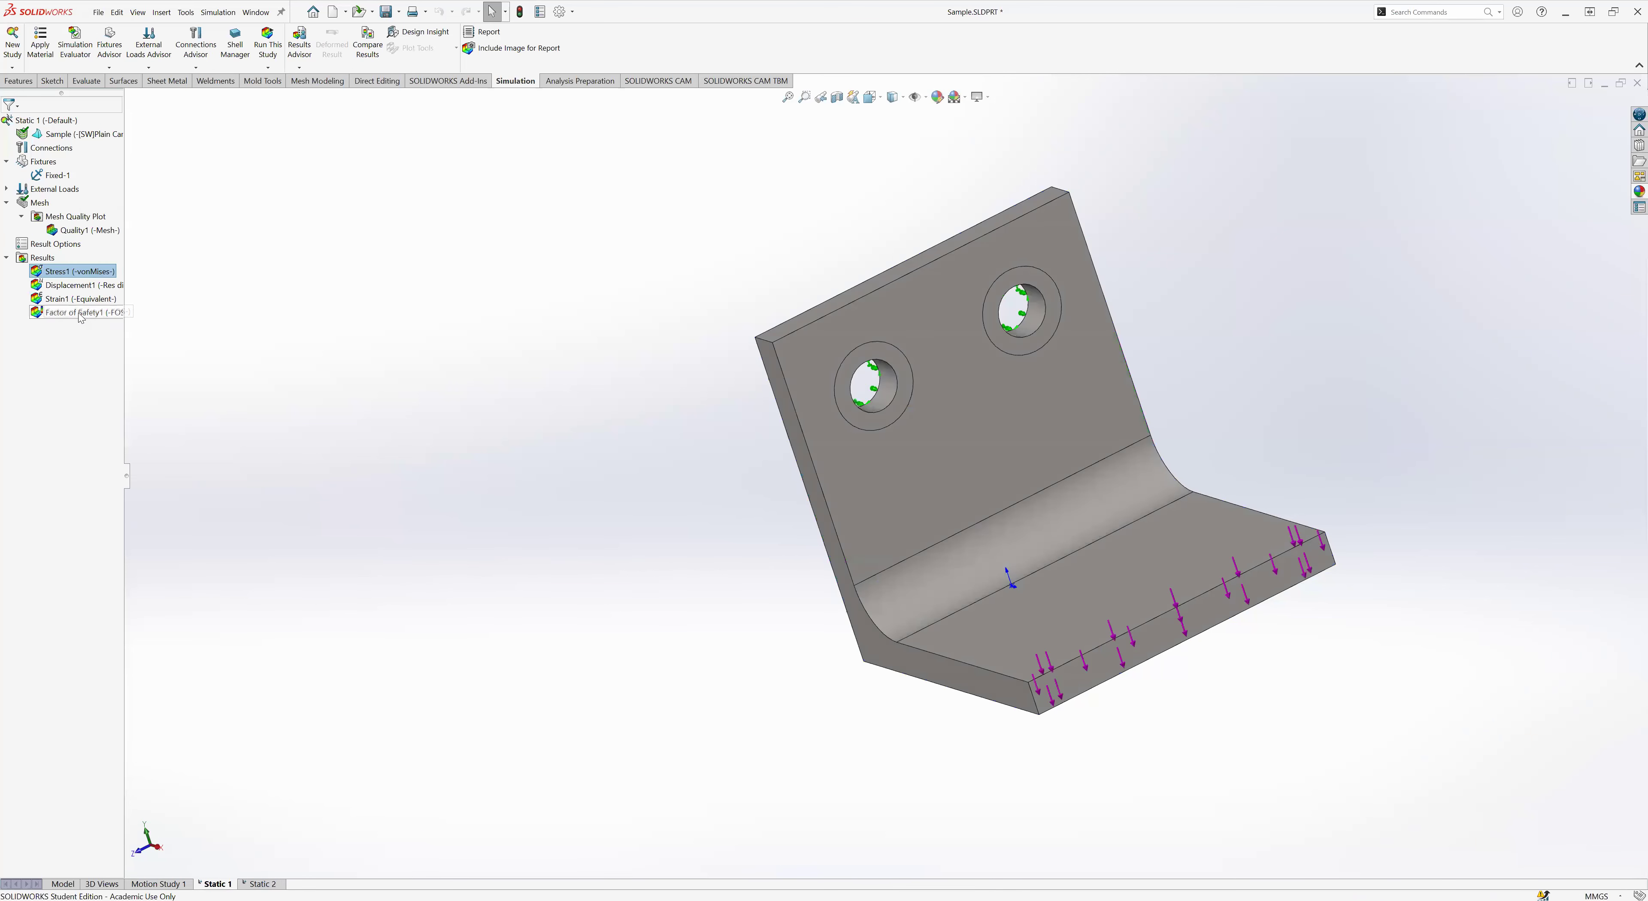
{"action": "middle_click_drag", "start_coordinate": [746, 579], "coordinate": [780, 637]}
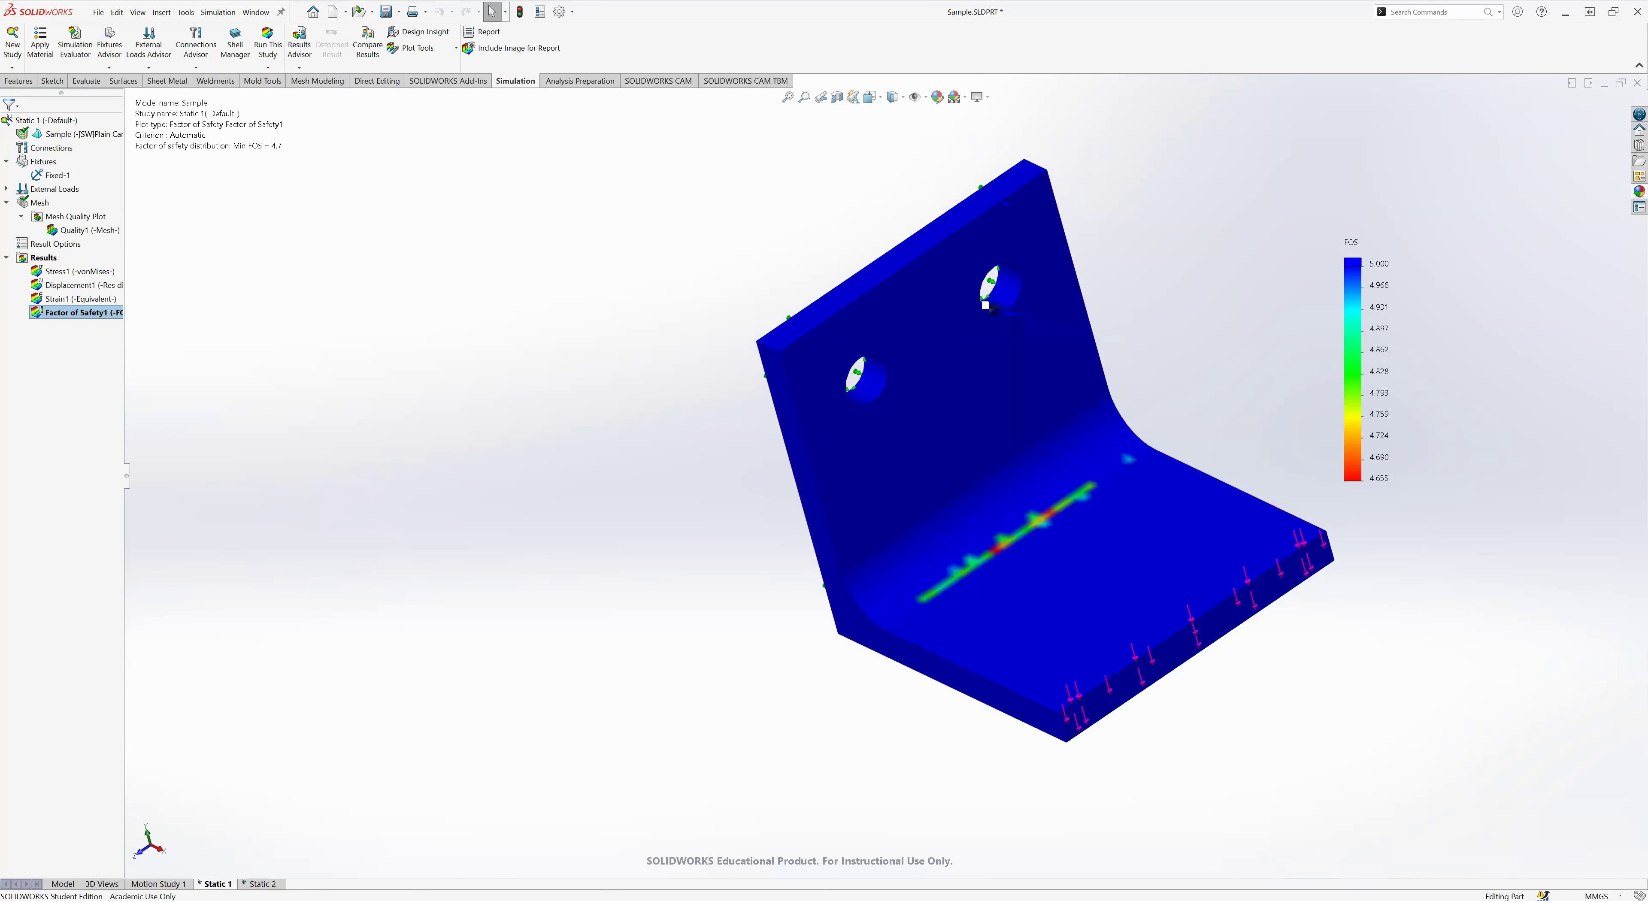
{"action": "left_click", "coordinate": [261, 884]}
{"action": "double_click", "coordinate": [57, 300]}
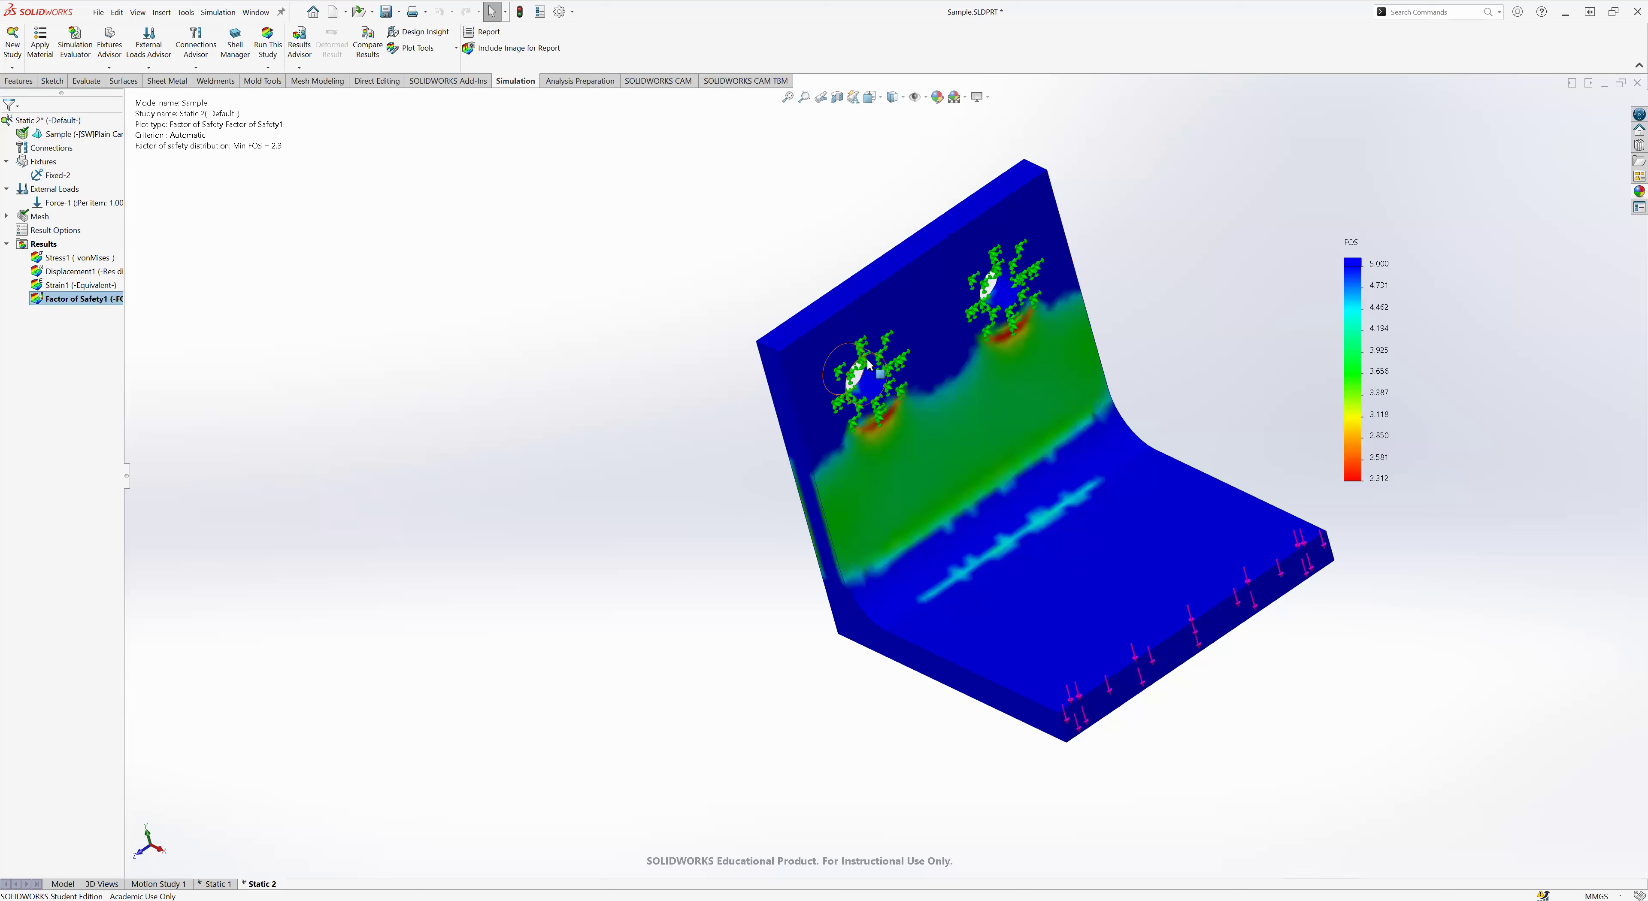
- Examine the Static 2 factor of safety distribution at the mounting holes, the split rings and the bend
{"action": "scroll", "coordinate": [873, 382], "scroll_direction": "down", "scroll_amount": 5}
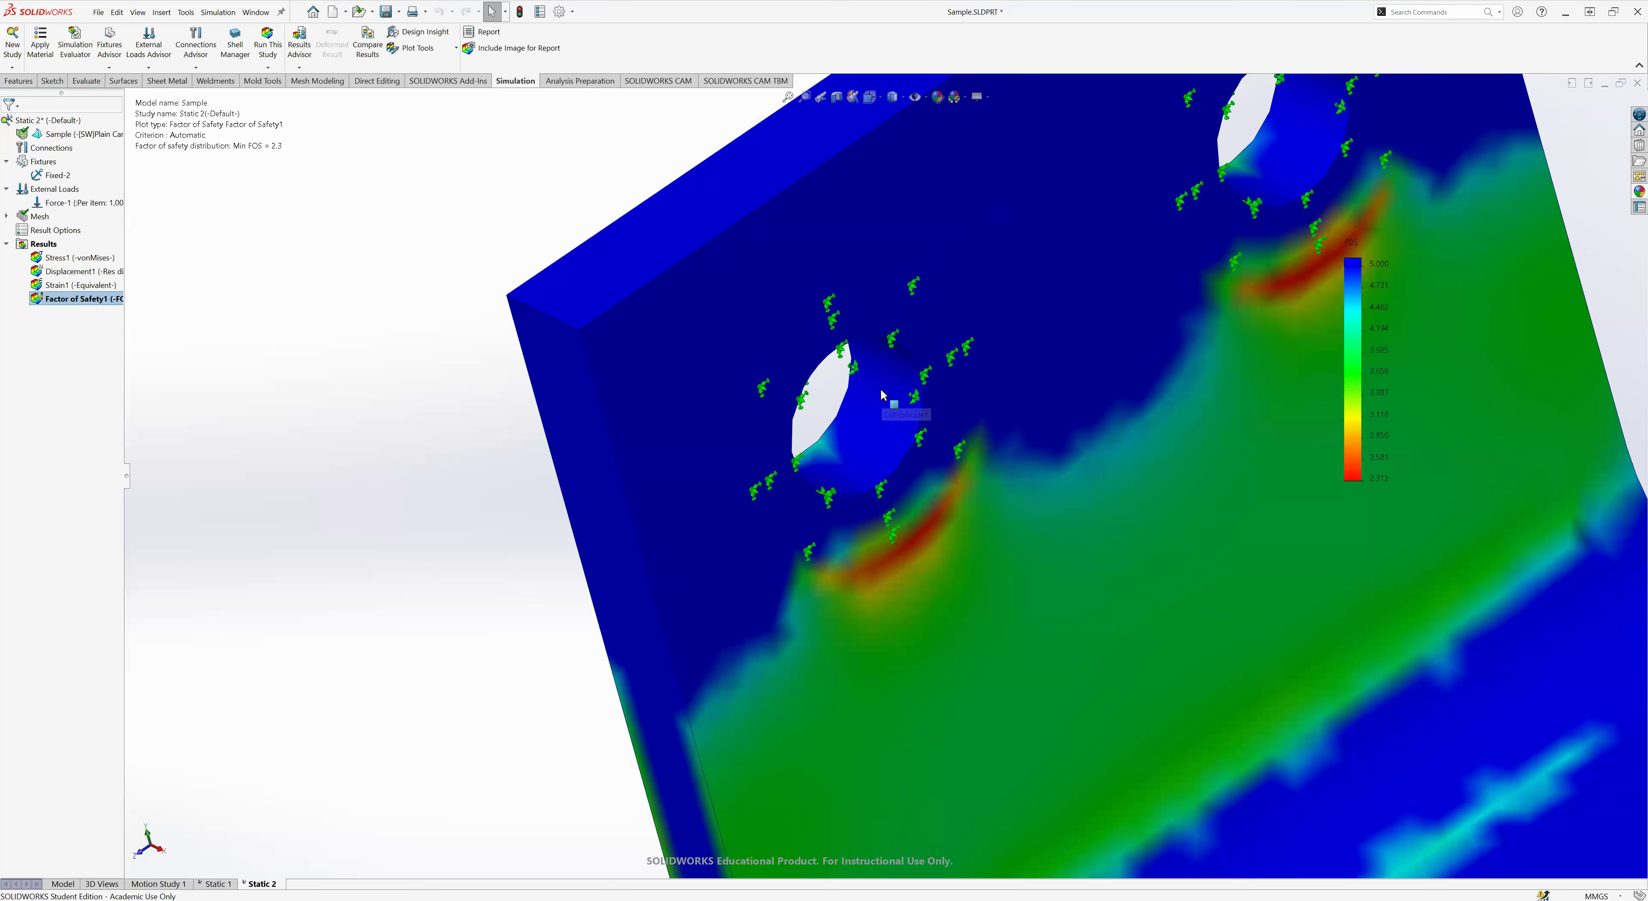
{"action": "scroll", "coordinate": [881, 388], "scroll_direction": "up", "scroll_amount": 5}
{"action": "scroll", "coordinate": [1318, 676], "scroll_direction": "up", "scroll_amount": 3}
{"action": "scroll", "coordinate": [1135, 688], "scroll_direction": "up", "scroll_amount": 2}
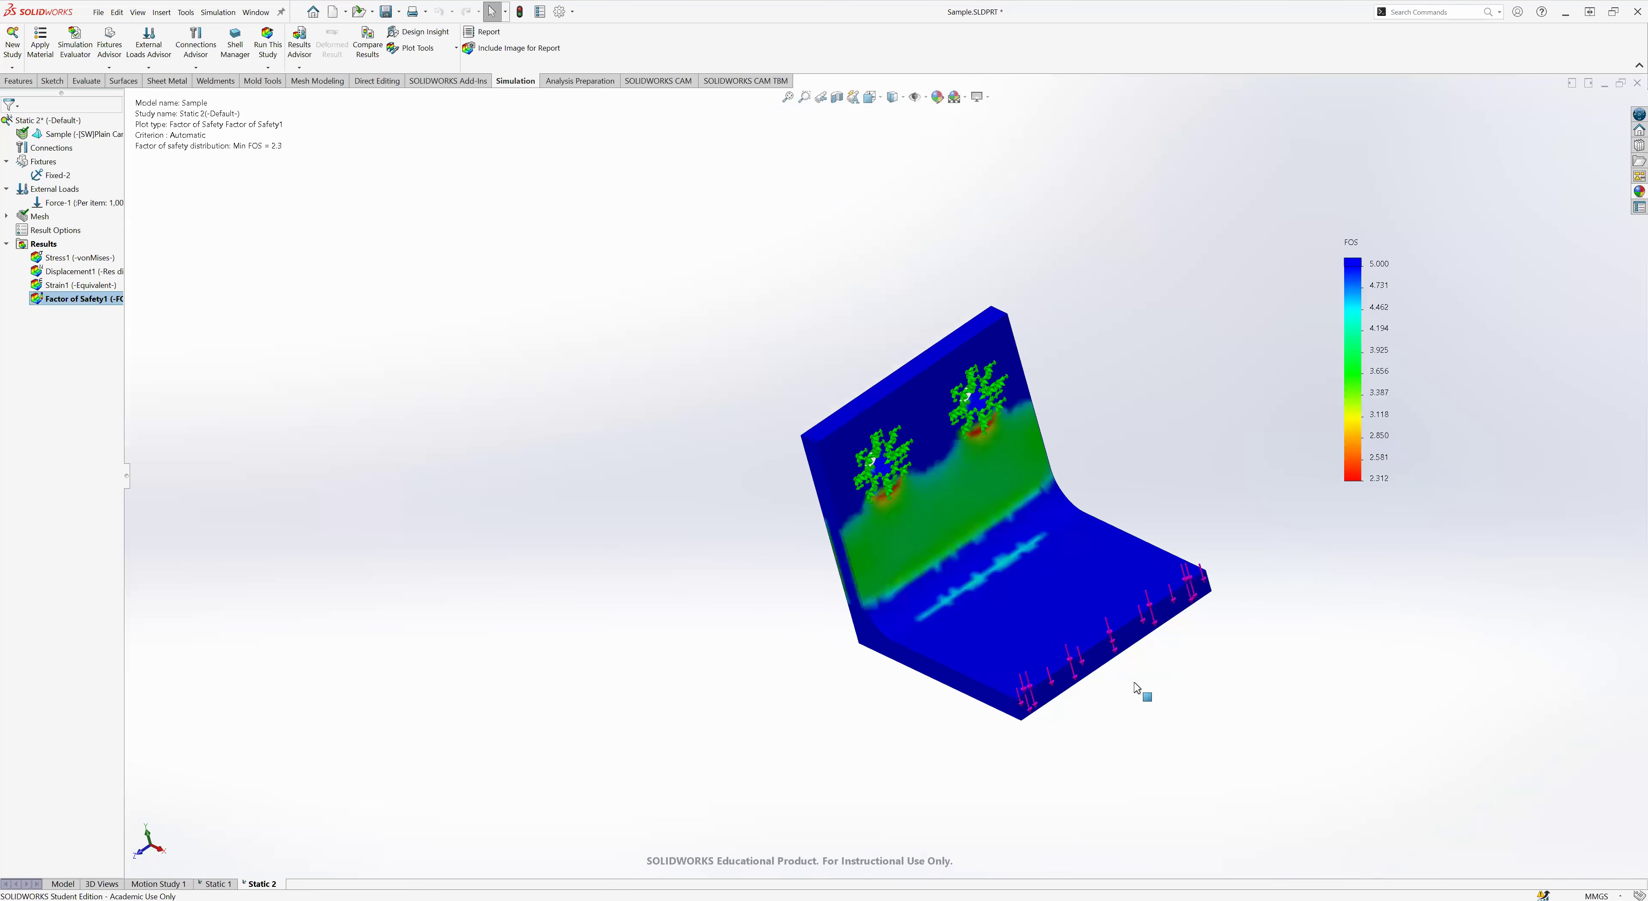
{"action": "scroll", "coordinate": [870, 454], "scroll_direction": "down", "scroll_amount": 4}
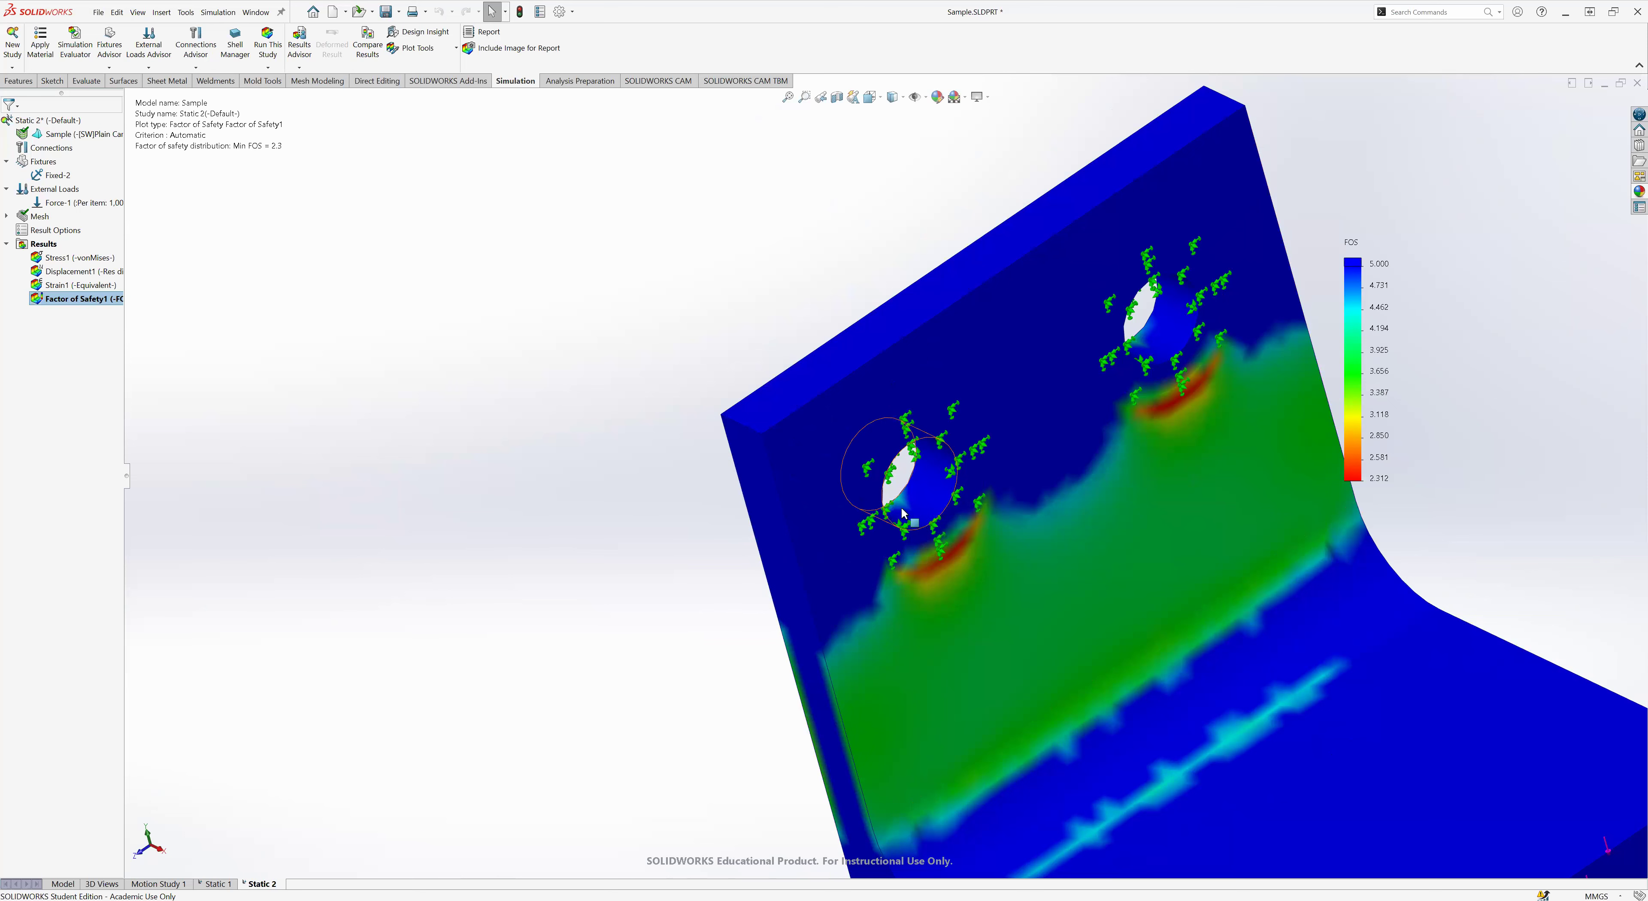
{"action": "scroll", "coordinate": [884, 480], "scroll_direction": "up", "scroll_amount": 3}
{"action": "middle_click_drag", "start_coordinate": [884, 480], "coordinate": [812, 275]}
{"action": "scroll", "coordinate": [932, 551], "scroll_direction": "down", "scroll_amount": 5}
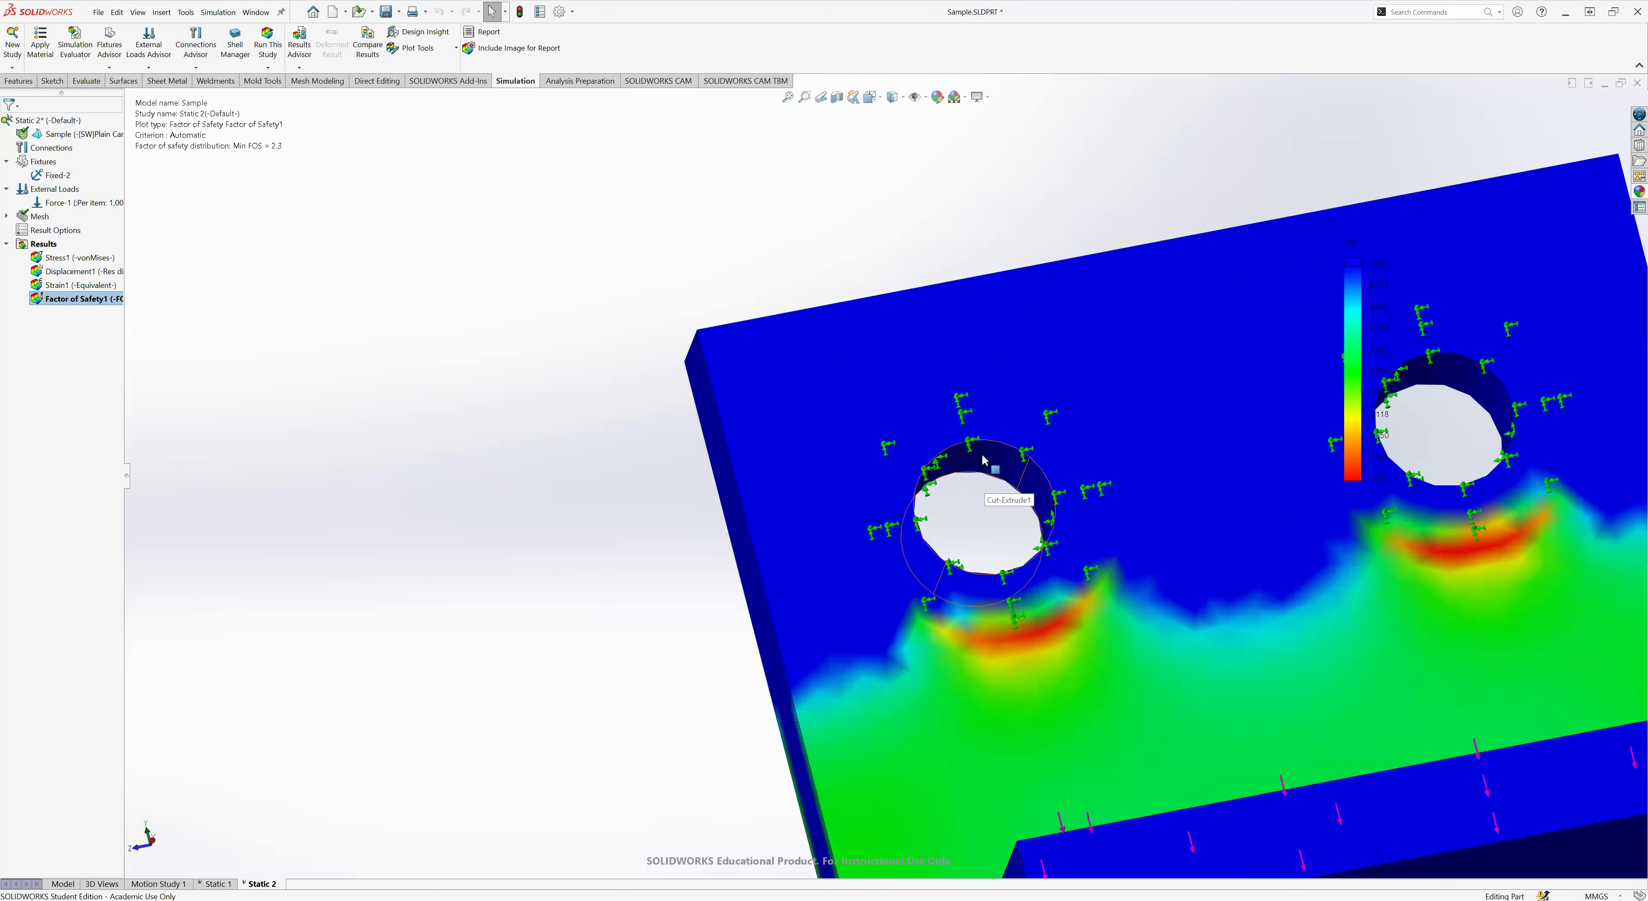
{"action": "scroll", "coordinate": [1003, 404], "scroll_direction": "up", "scroll_amount": 5}
{"action": "middle_click_drag", "start_coordinate": [790, 426], "coordinate": [815, 563]}
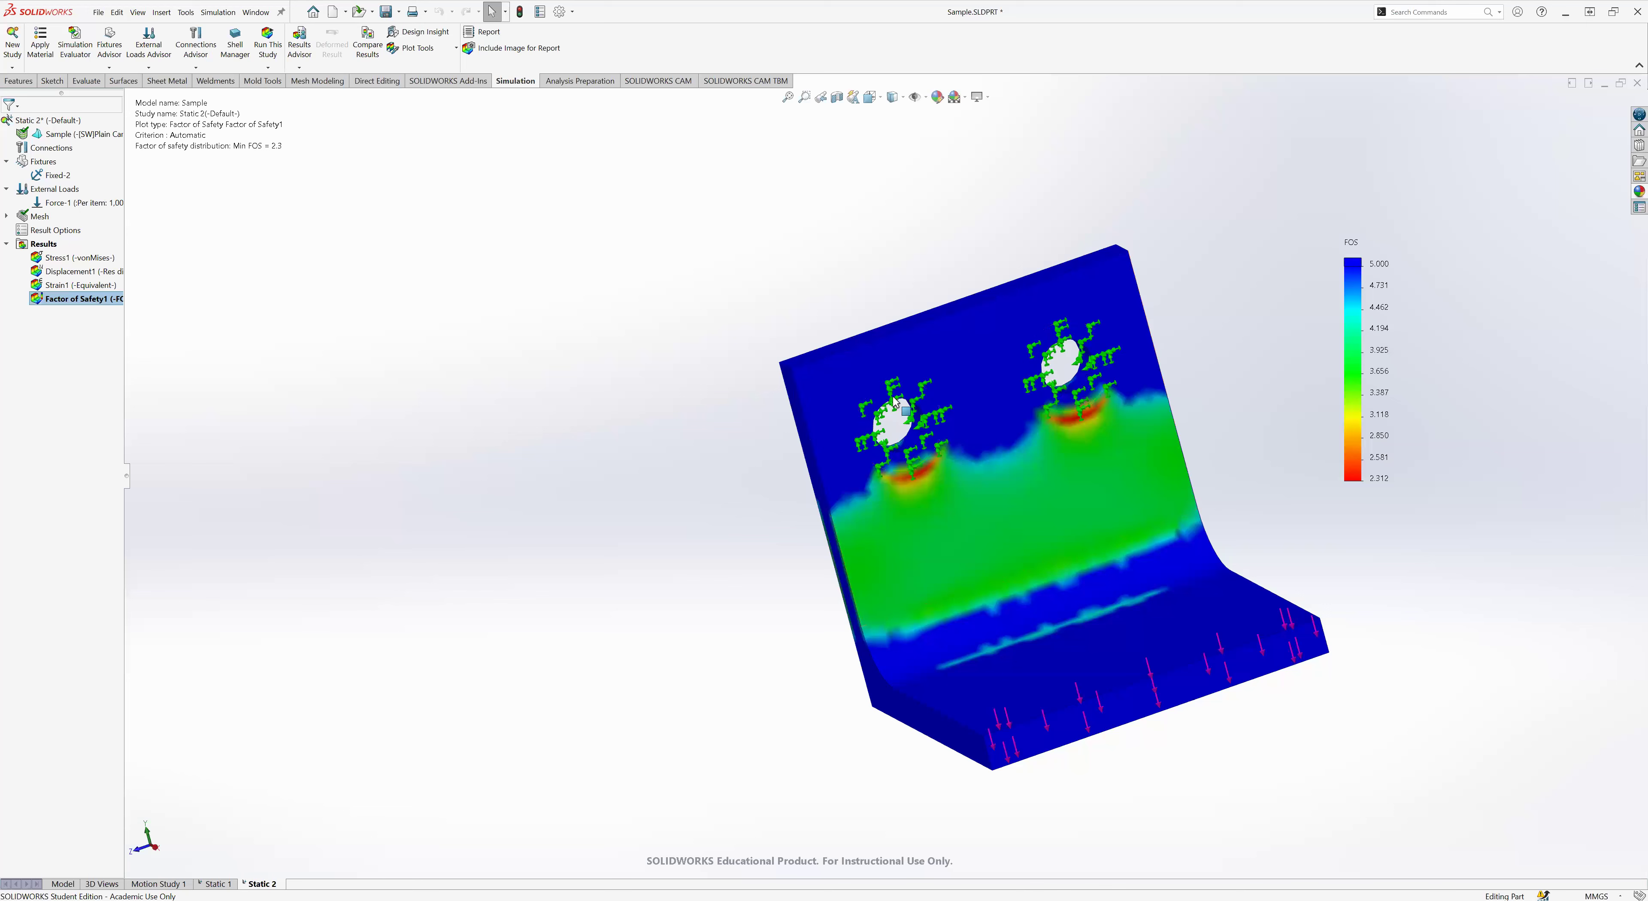
{"action": "scroll", "coordinate": [838, 360], "scroll_direction": "up", "scroll_amount": 5}
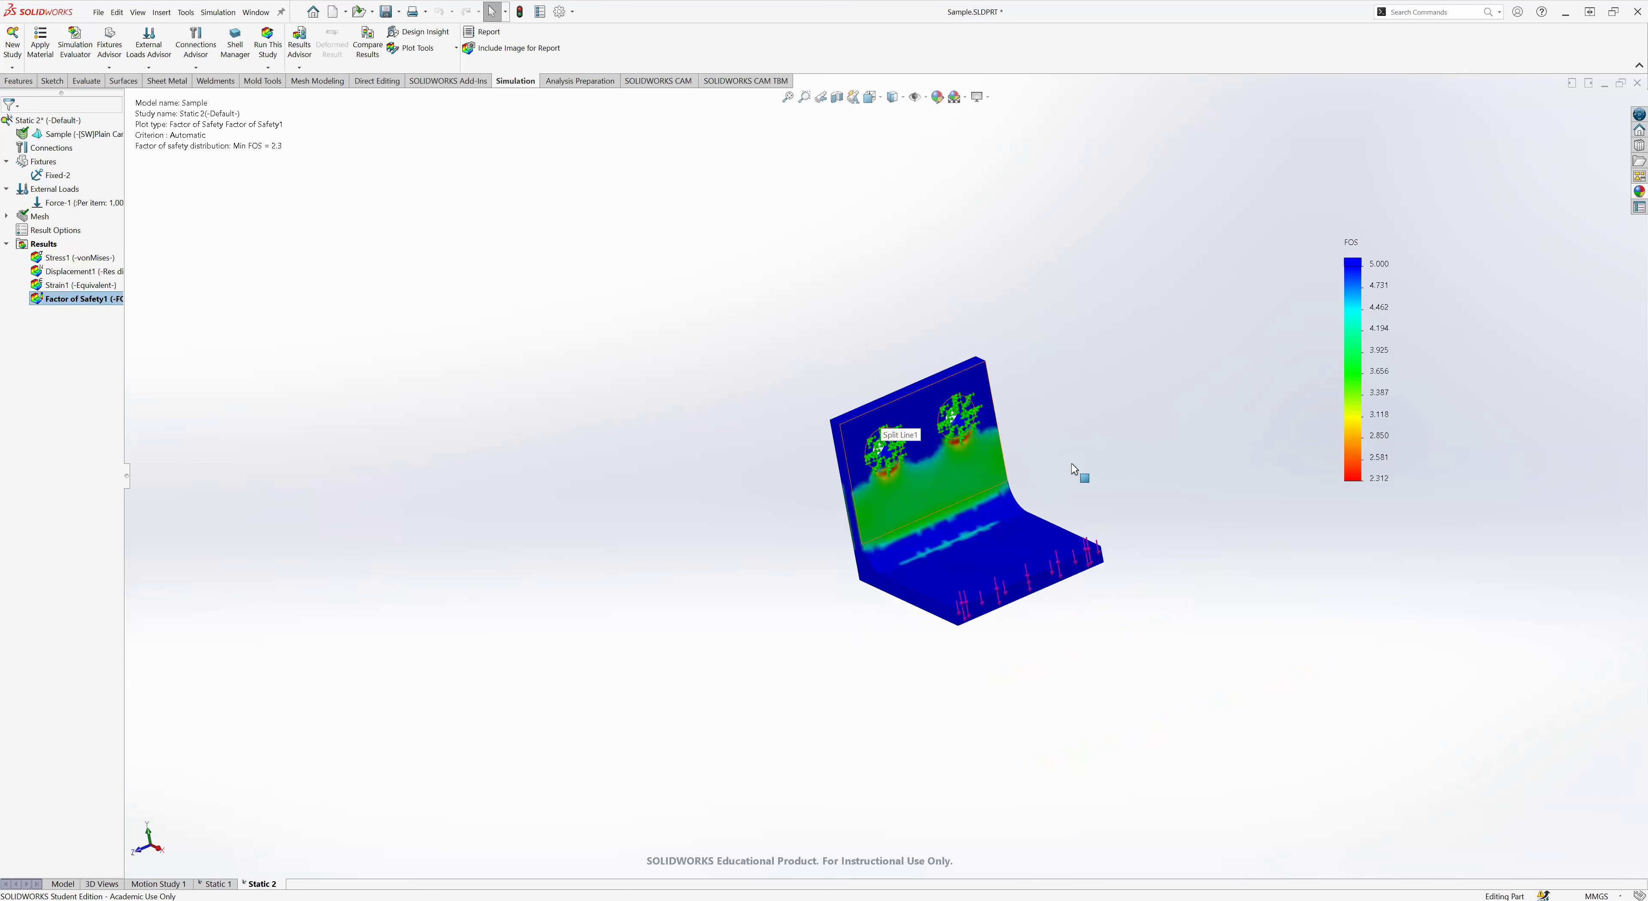
{"action": "scroll", "coordinate": [1074, 470], "scroll_direction": "down", "scroll_amount": 4}
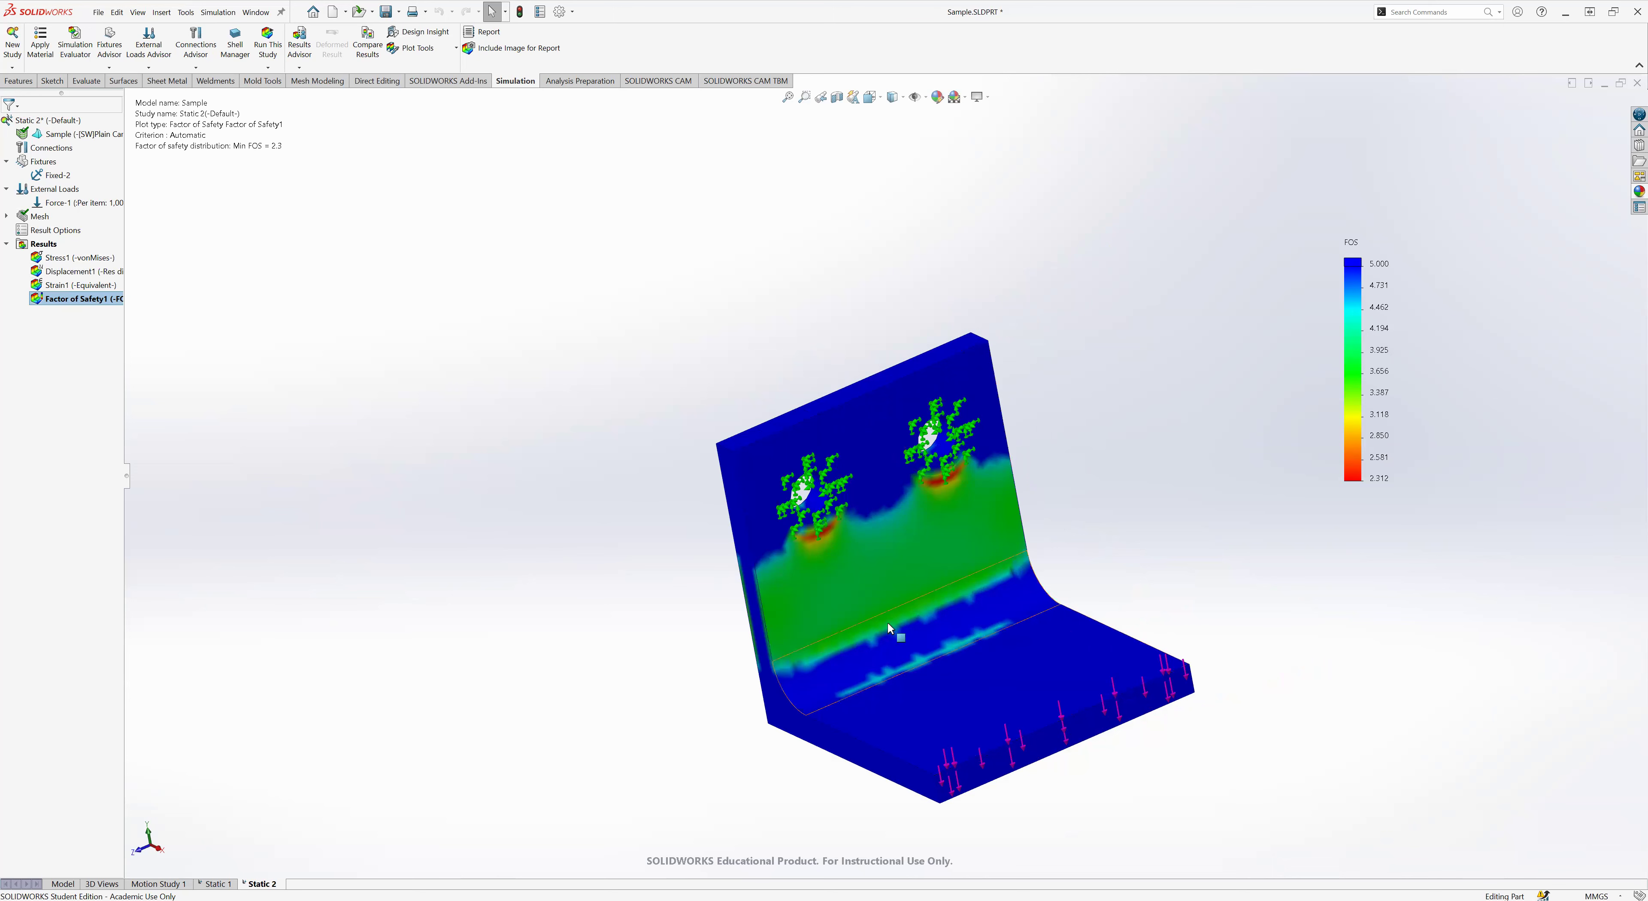
{"action": "middle_click_drag", "start_coordinate": [625, 599], "coordinate": [664, 607]}
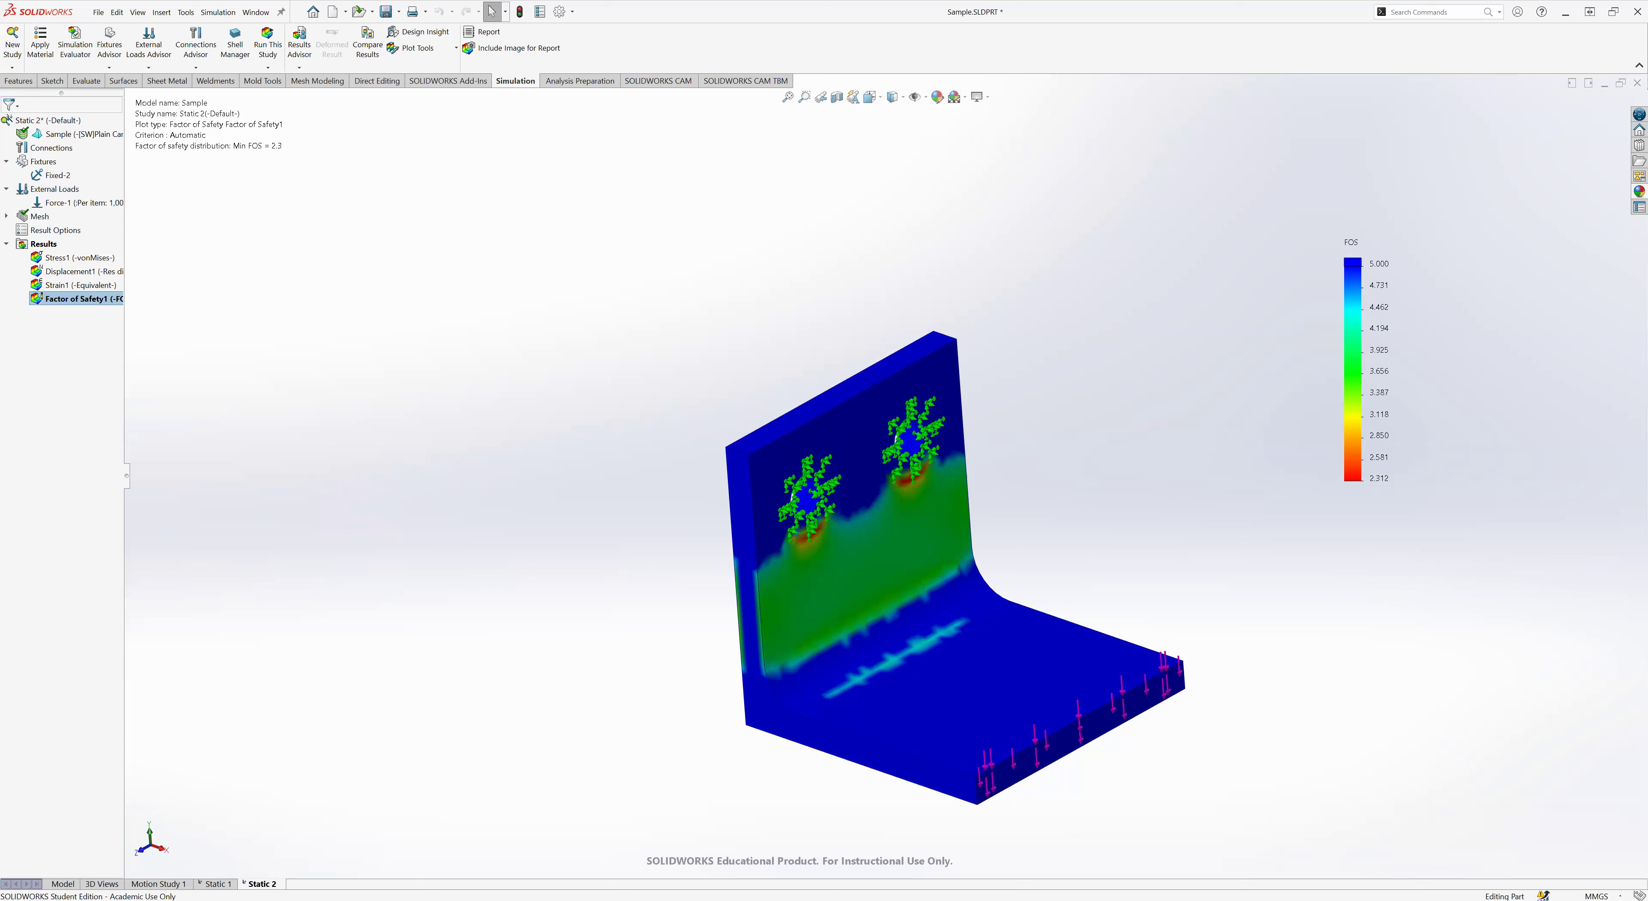
- Copy the Static 1 study into a new static study named Static 3, using the Default configuration
{"action": "left_click", "coordinate": [220, 884]}
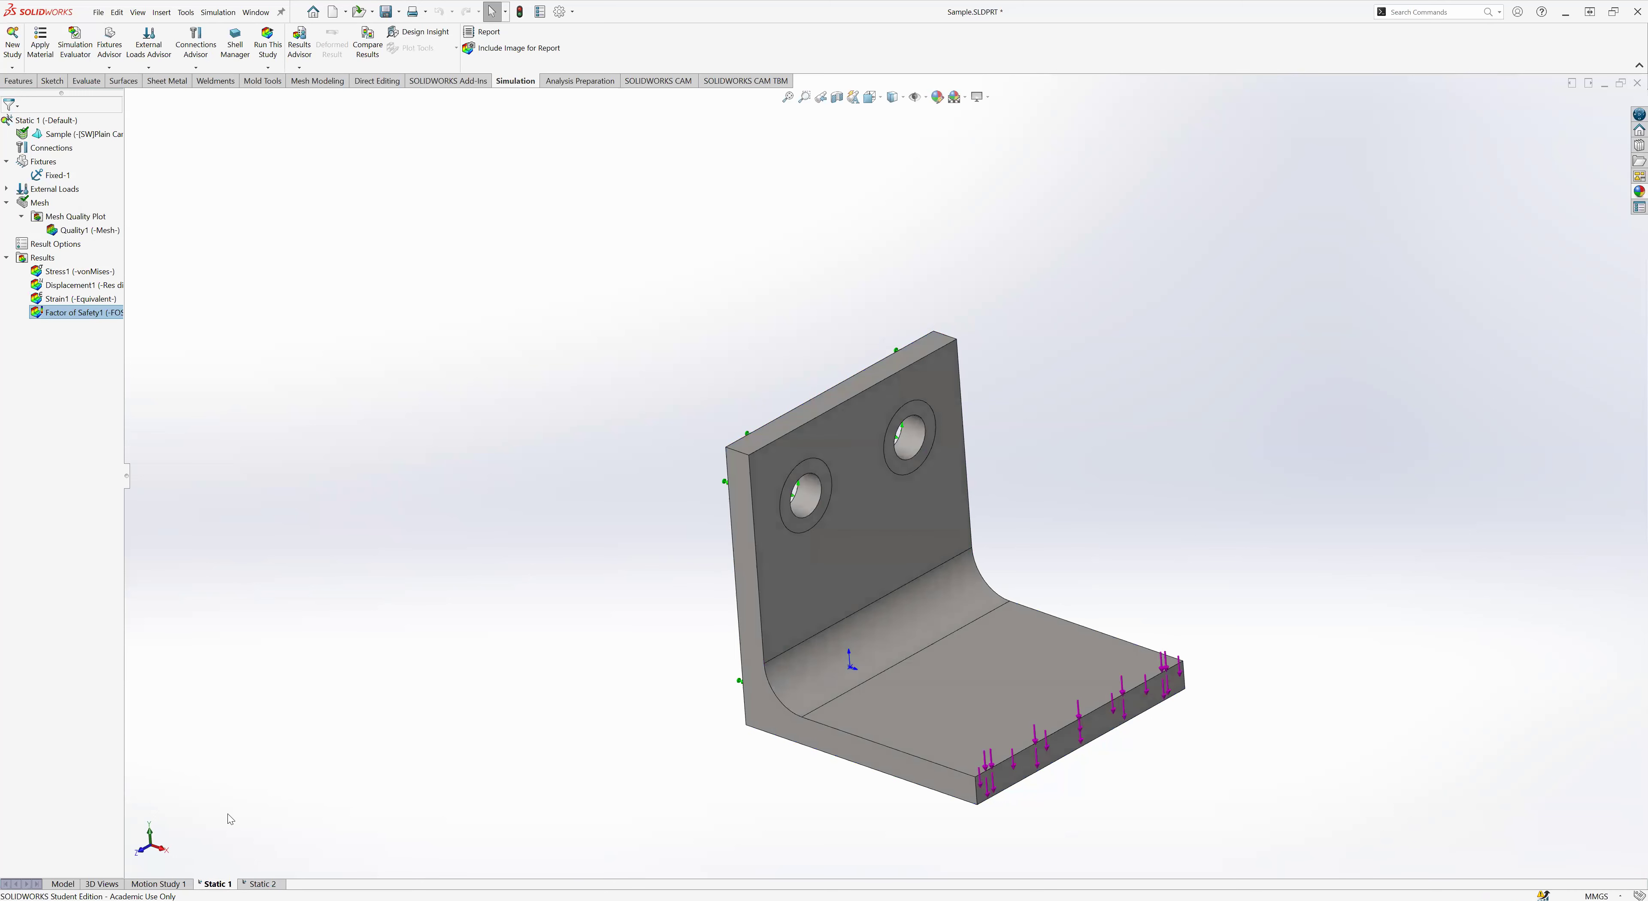
{"action": "right_click", "coordinate": [218, 884]}
{"action": "left_click_drag", "start_coordinate": [85, 291], "coordinate": [27, 291]}
{"action": "key", "text": "Delete"}
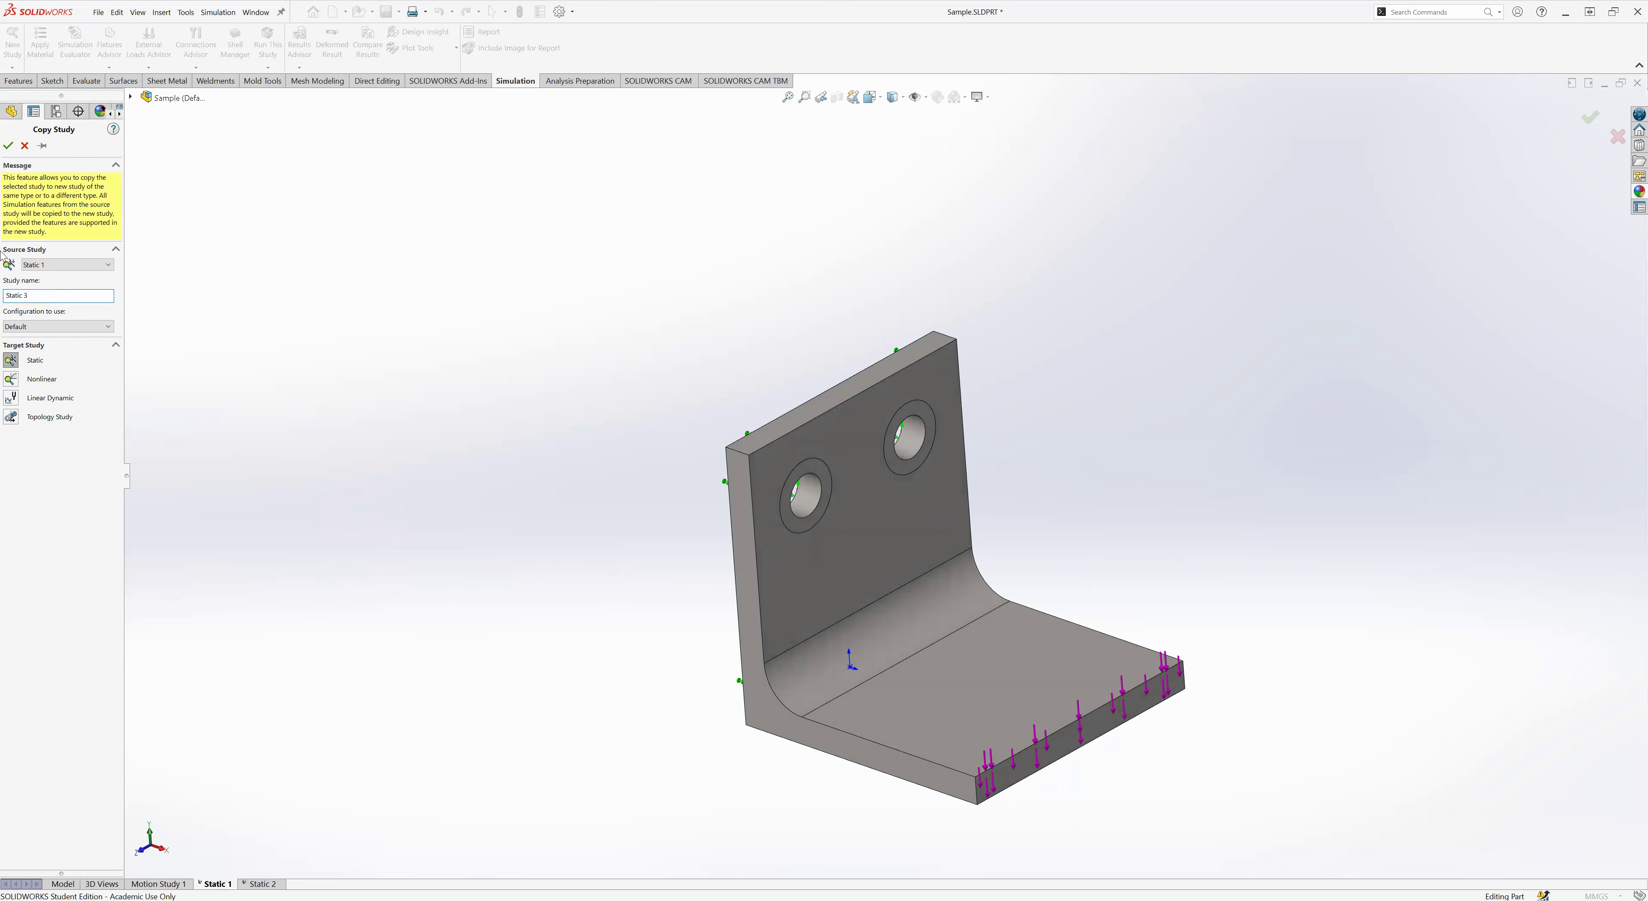
{"action": "left_click", "coordinate": [8, 146]}
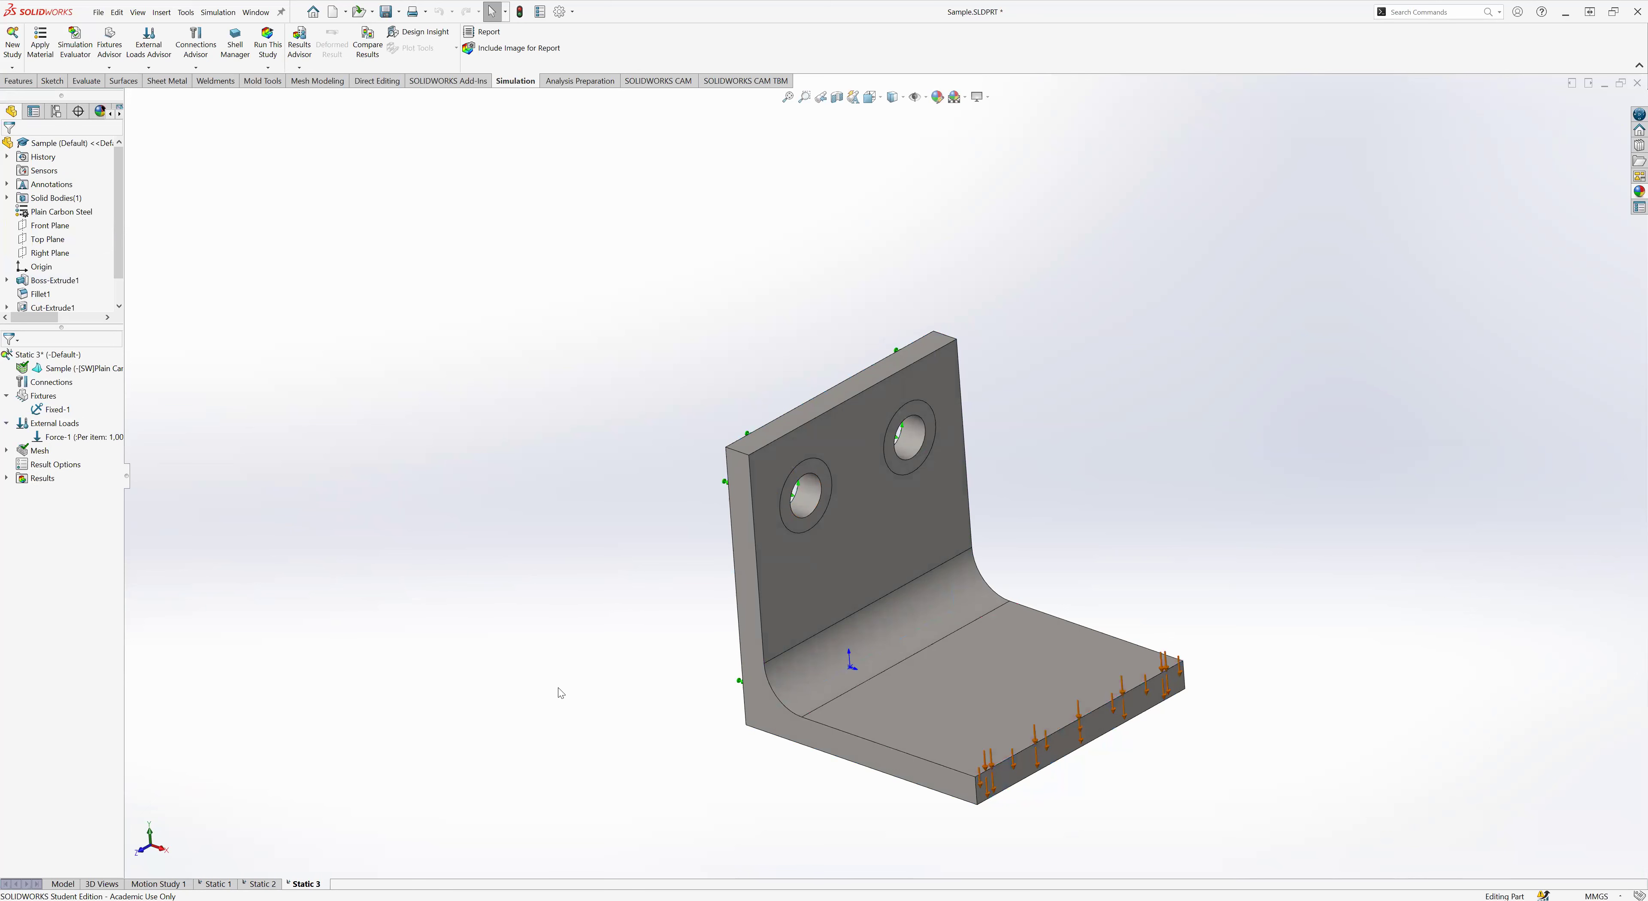
- Examine the von Mises stress plot of Static 1 and its maximum value in the color legend
{"action": "left_click", "coordinate": [204, 884]}
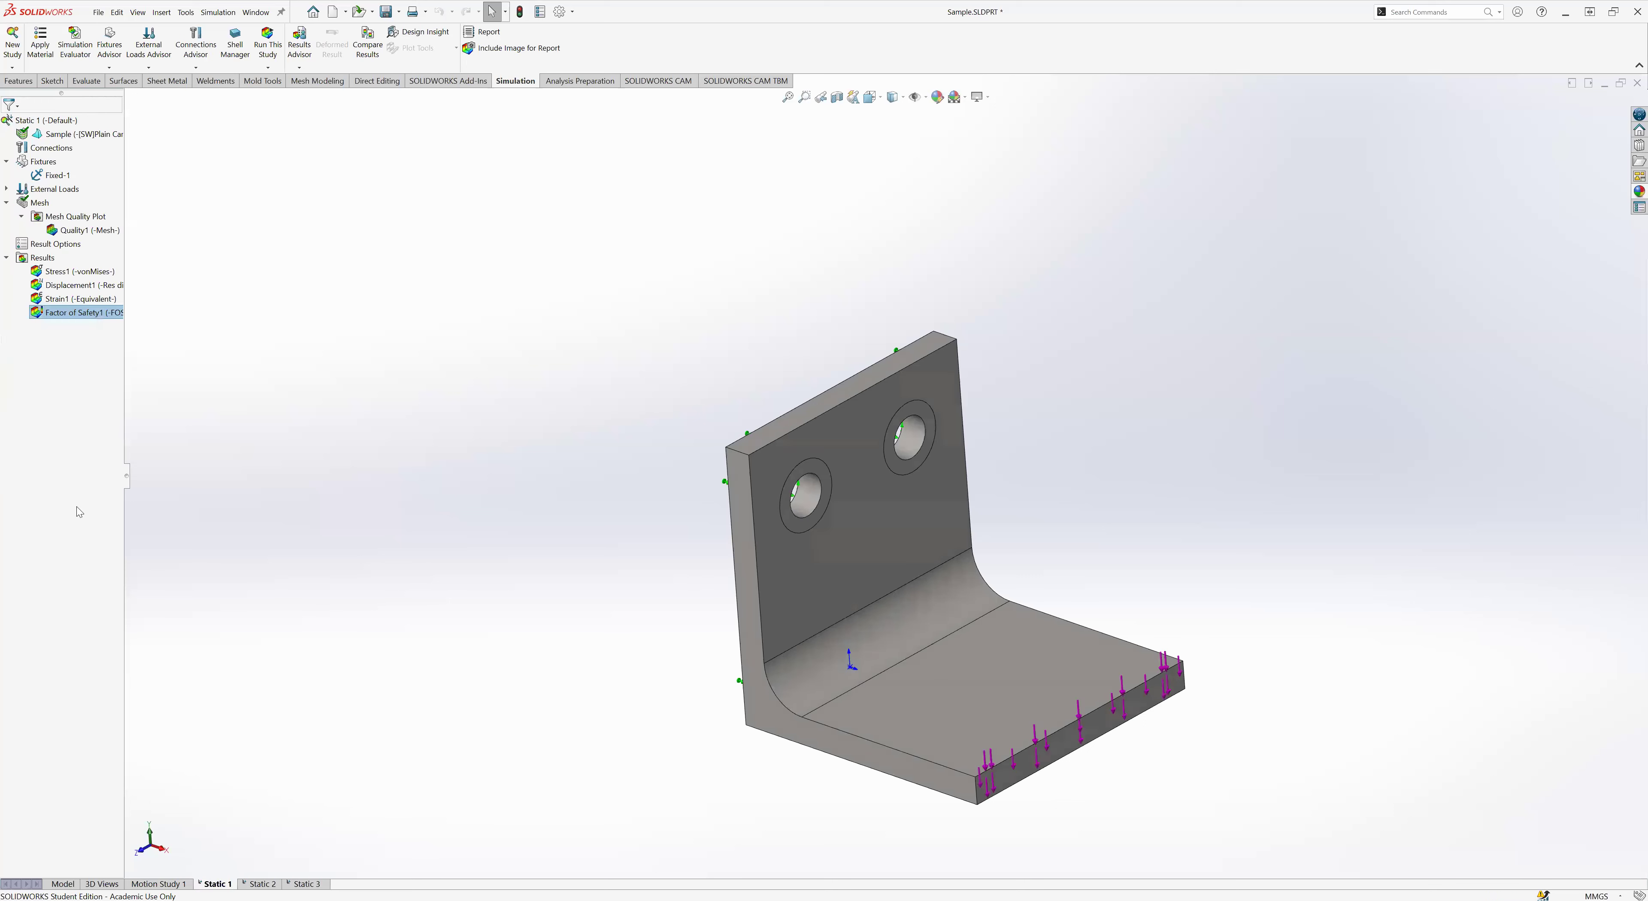
{"action": "double_click", "coordinate": [64, 270]}
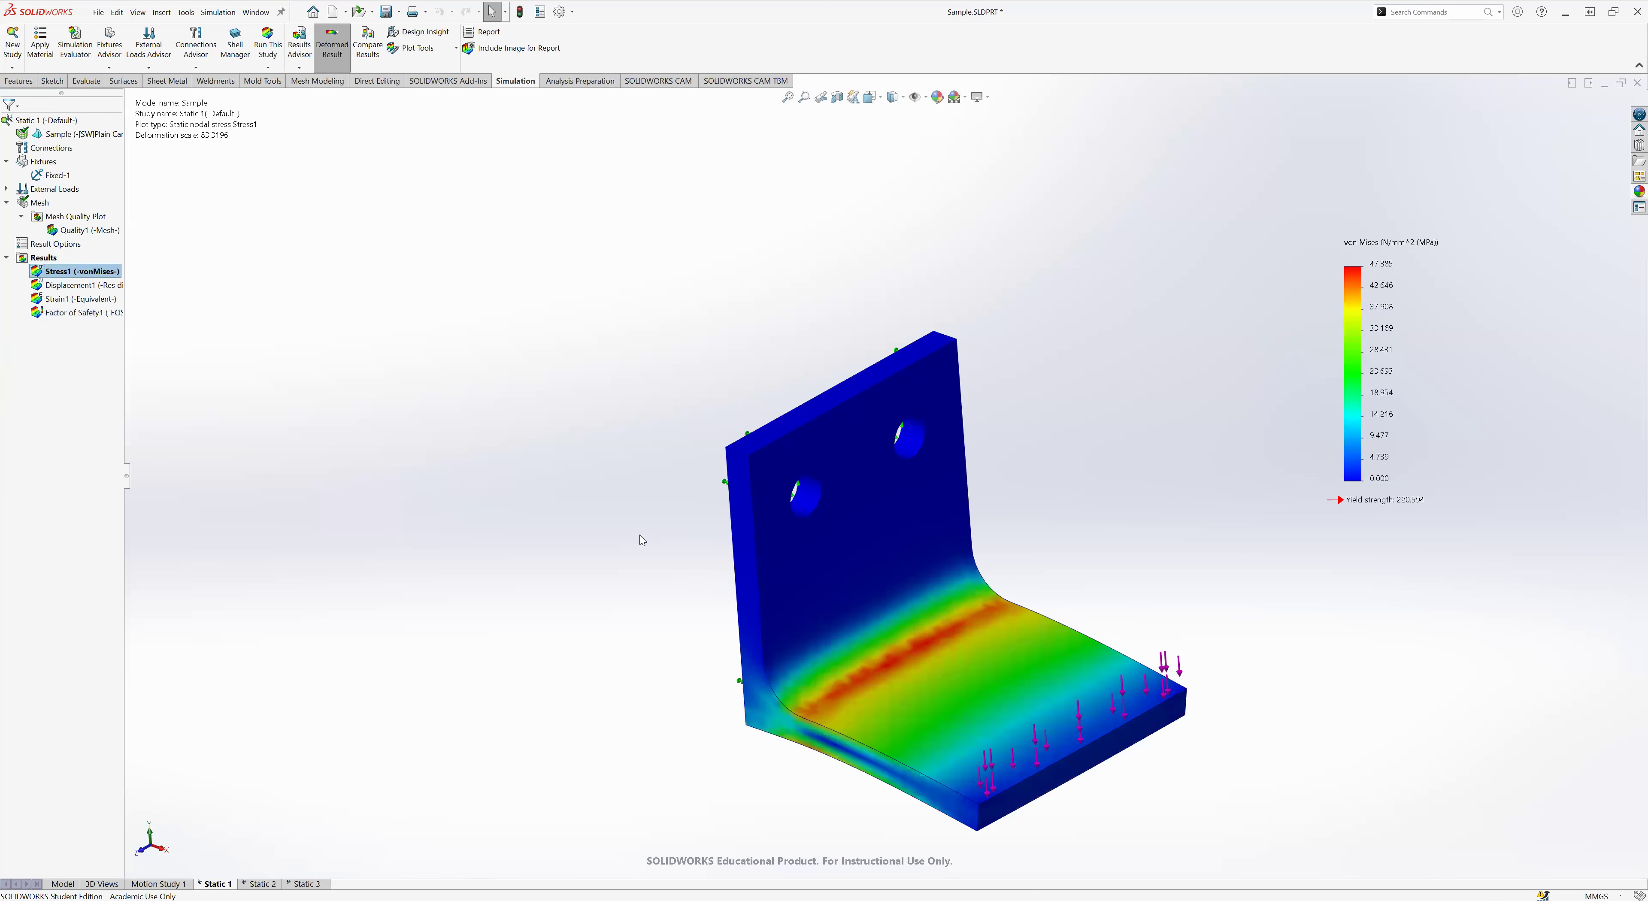
{"action": "middle_click_drag", "start_coordinate": [777, 475], "coordinate": [886, 478]}
{"action": "middle_click_drag", "start_coordinate": [699, 478], "coordinate": [493, 358]}
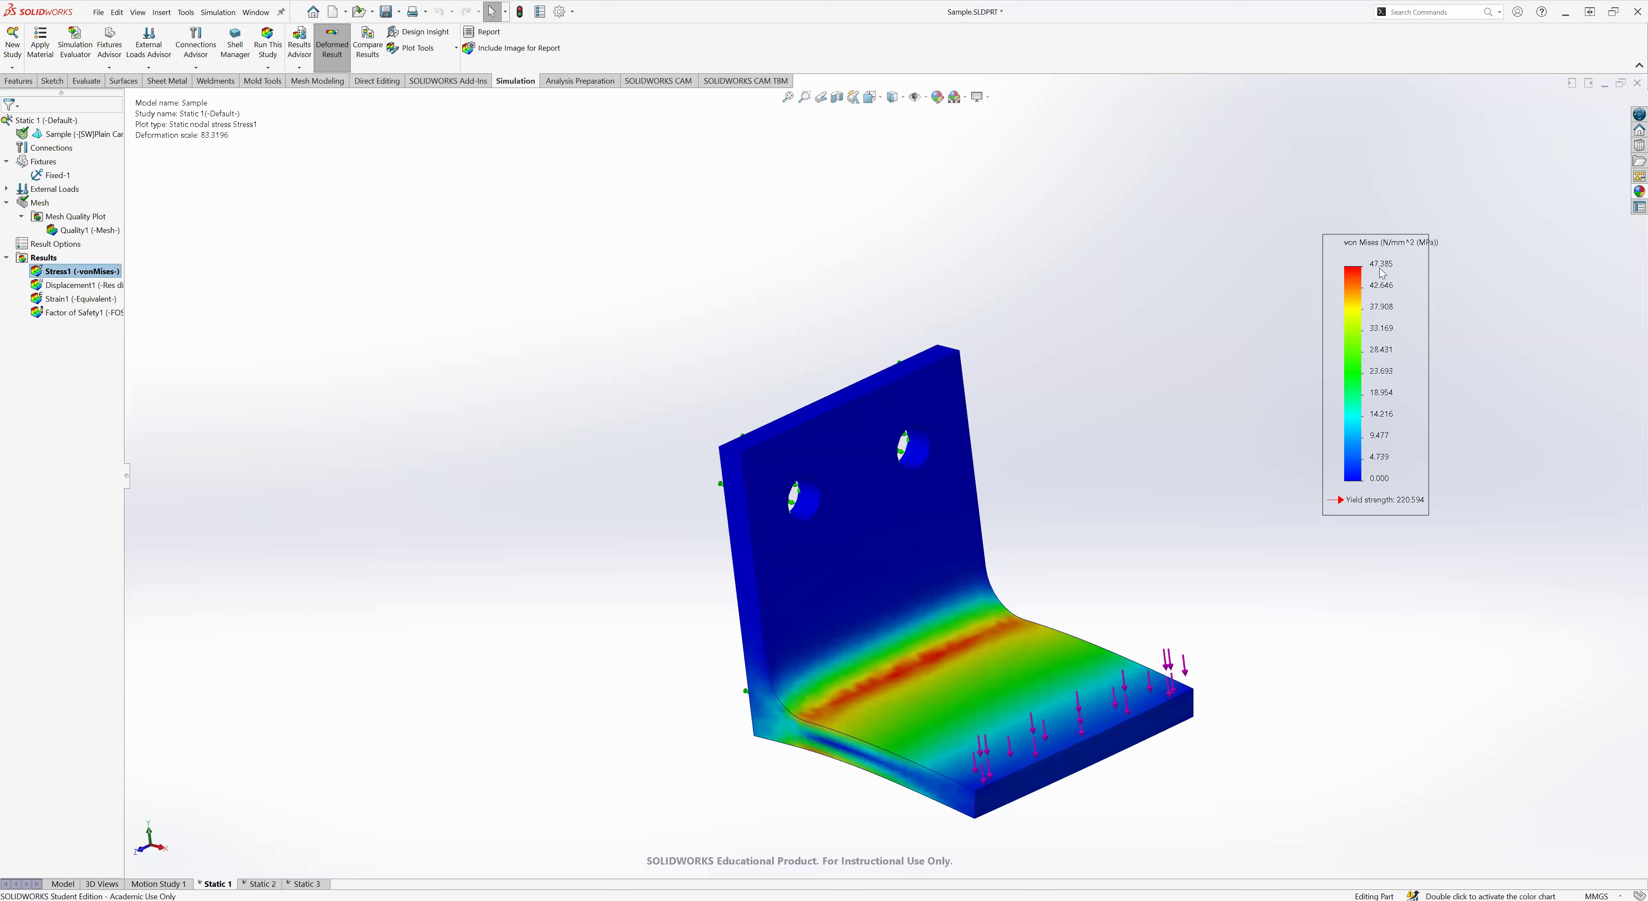
{"action": "middle_click_drag", "start_coordinate": [929, 262], "coordinate": [954, 254]}
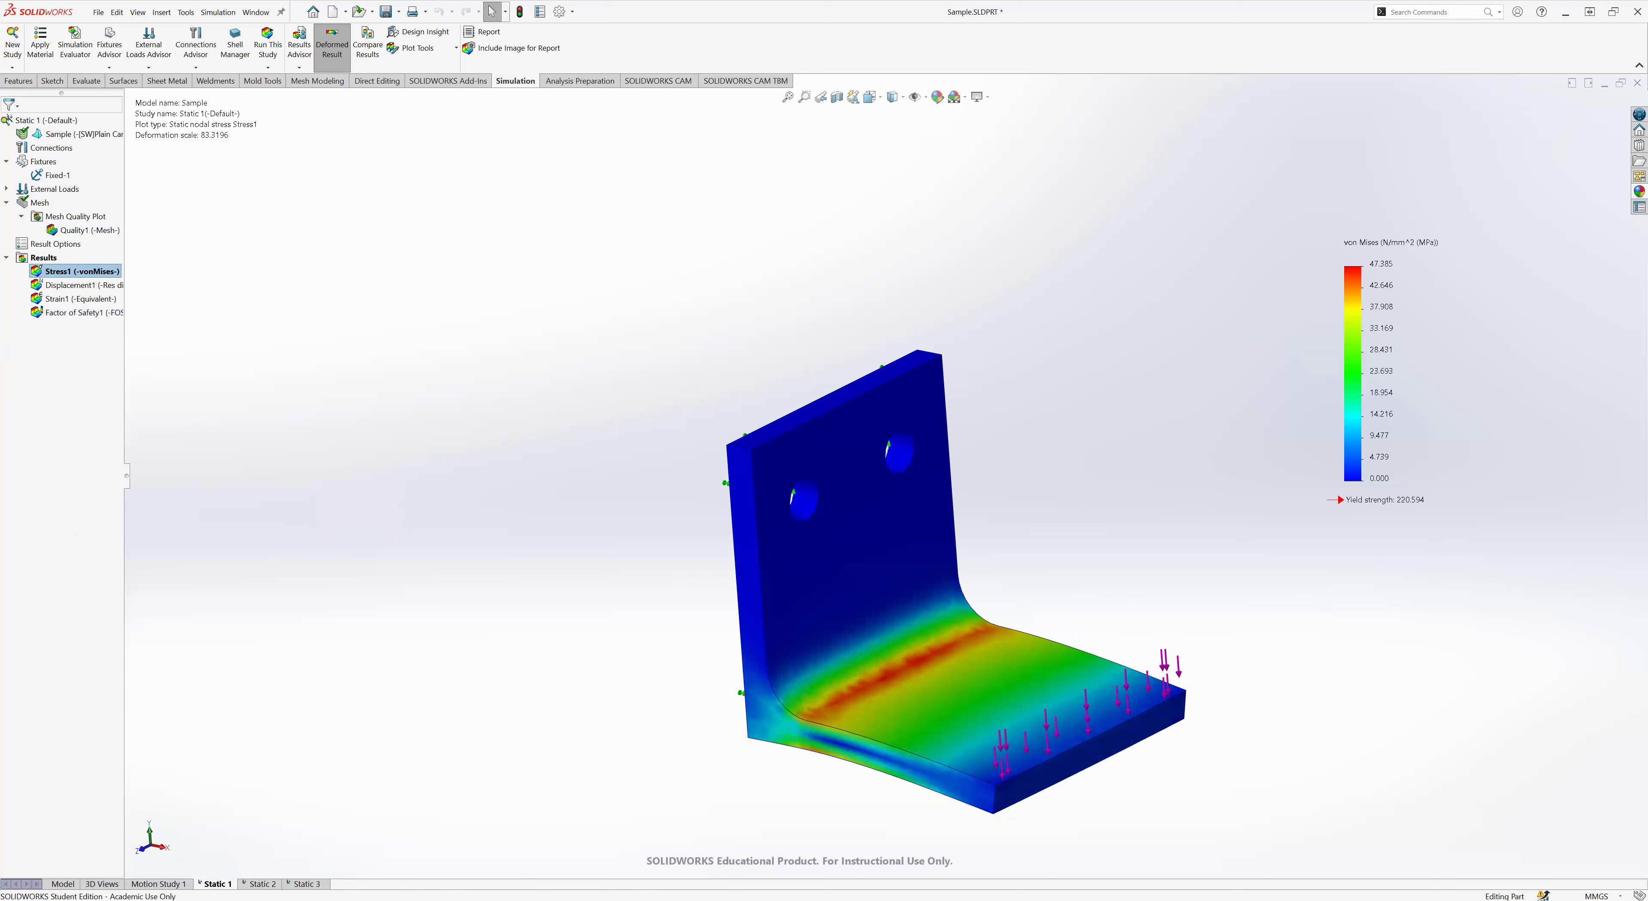
- Remesh Static 3 as a blended curvature-based mesh with mesh parameters enabled and the mesh density at its finest setting
{"action": "left_click", "coordinate": [306, 883]}
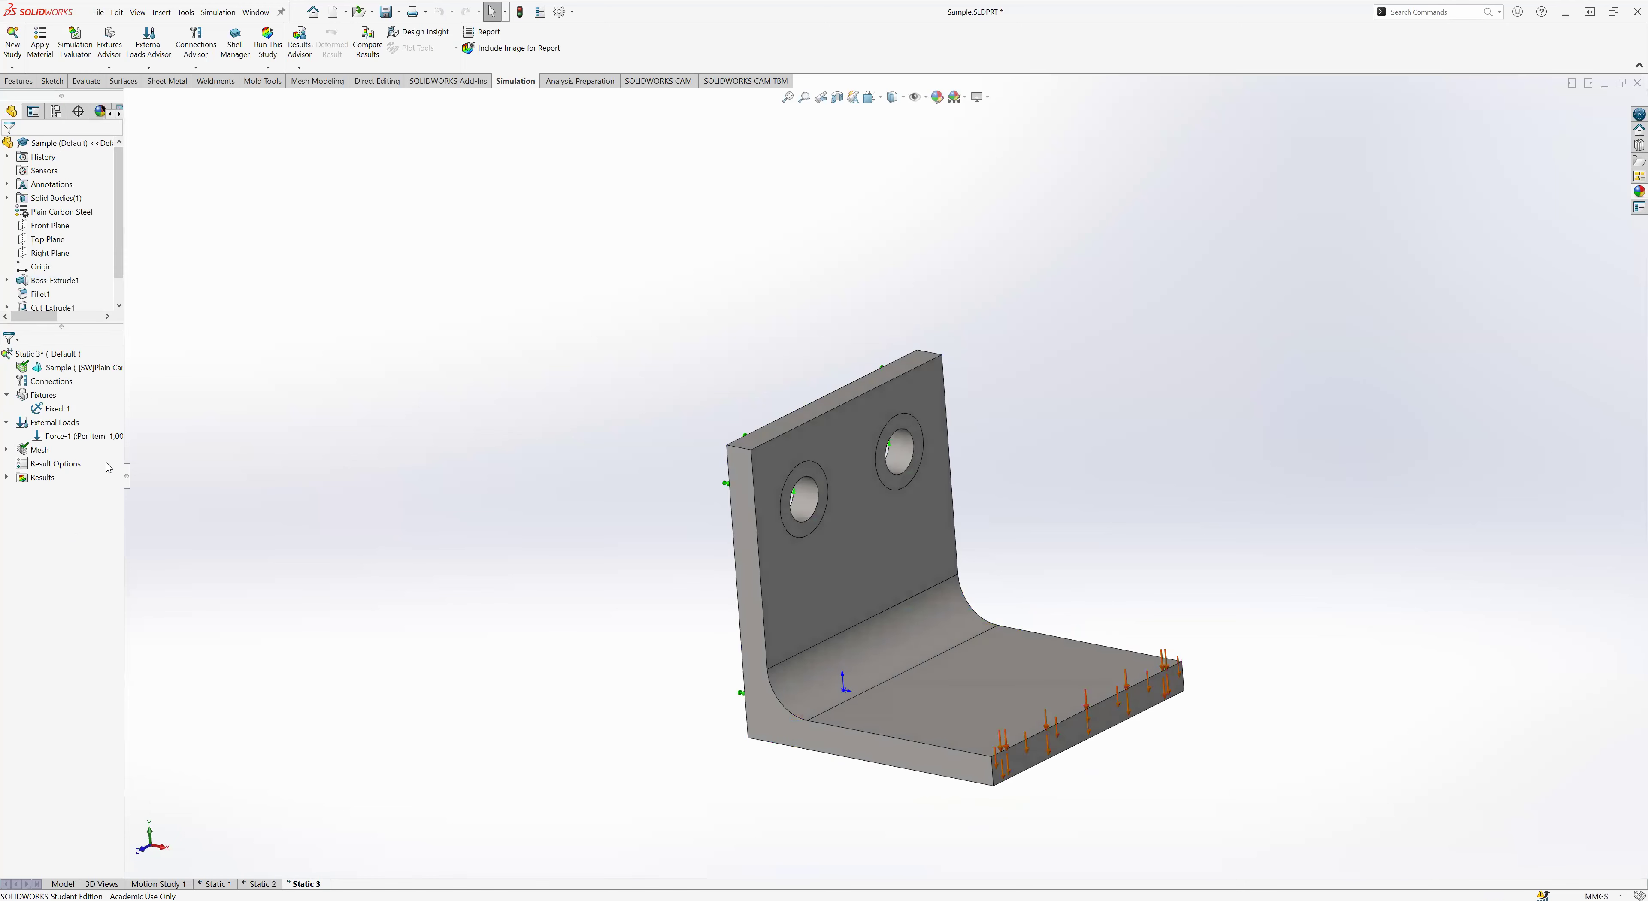
{"action": "right_click", "coordinate": [36, 451]}
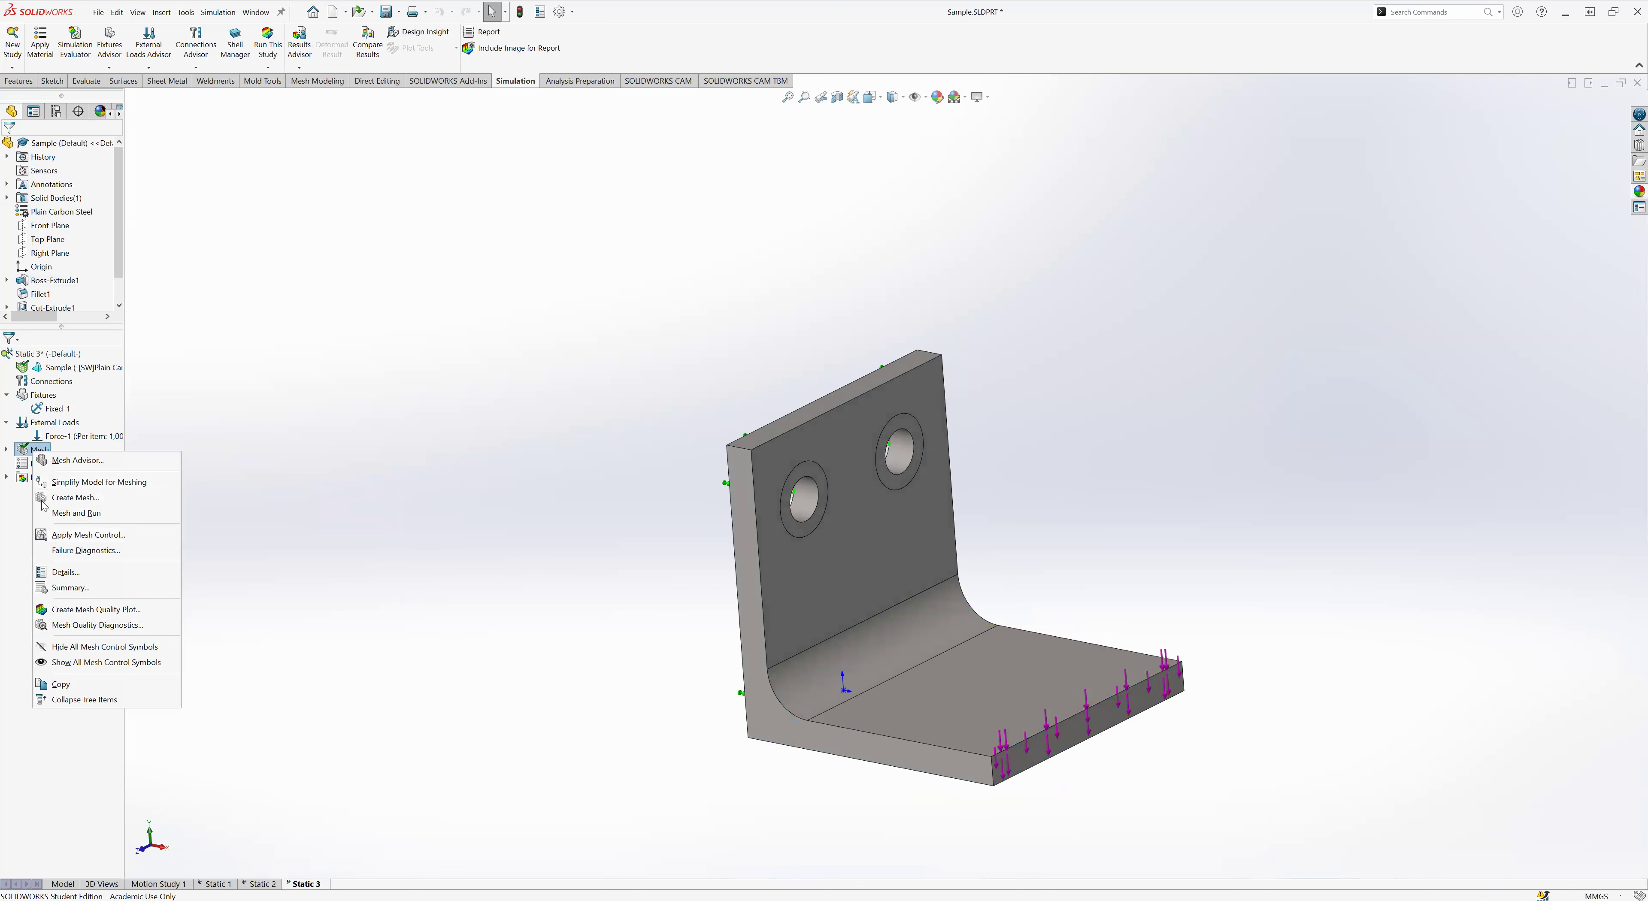
{"action": "left_click", "coordinate": [65, 498]}
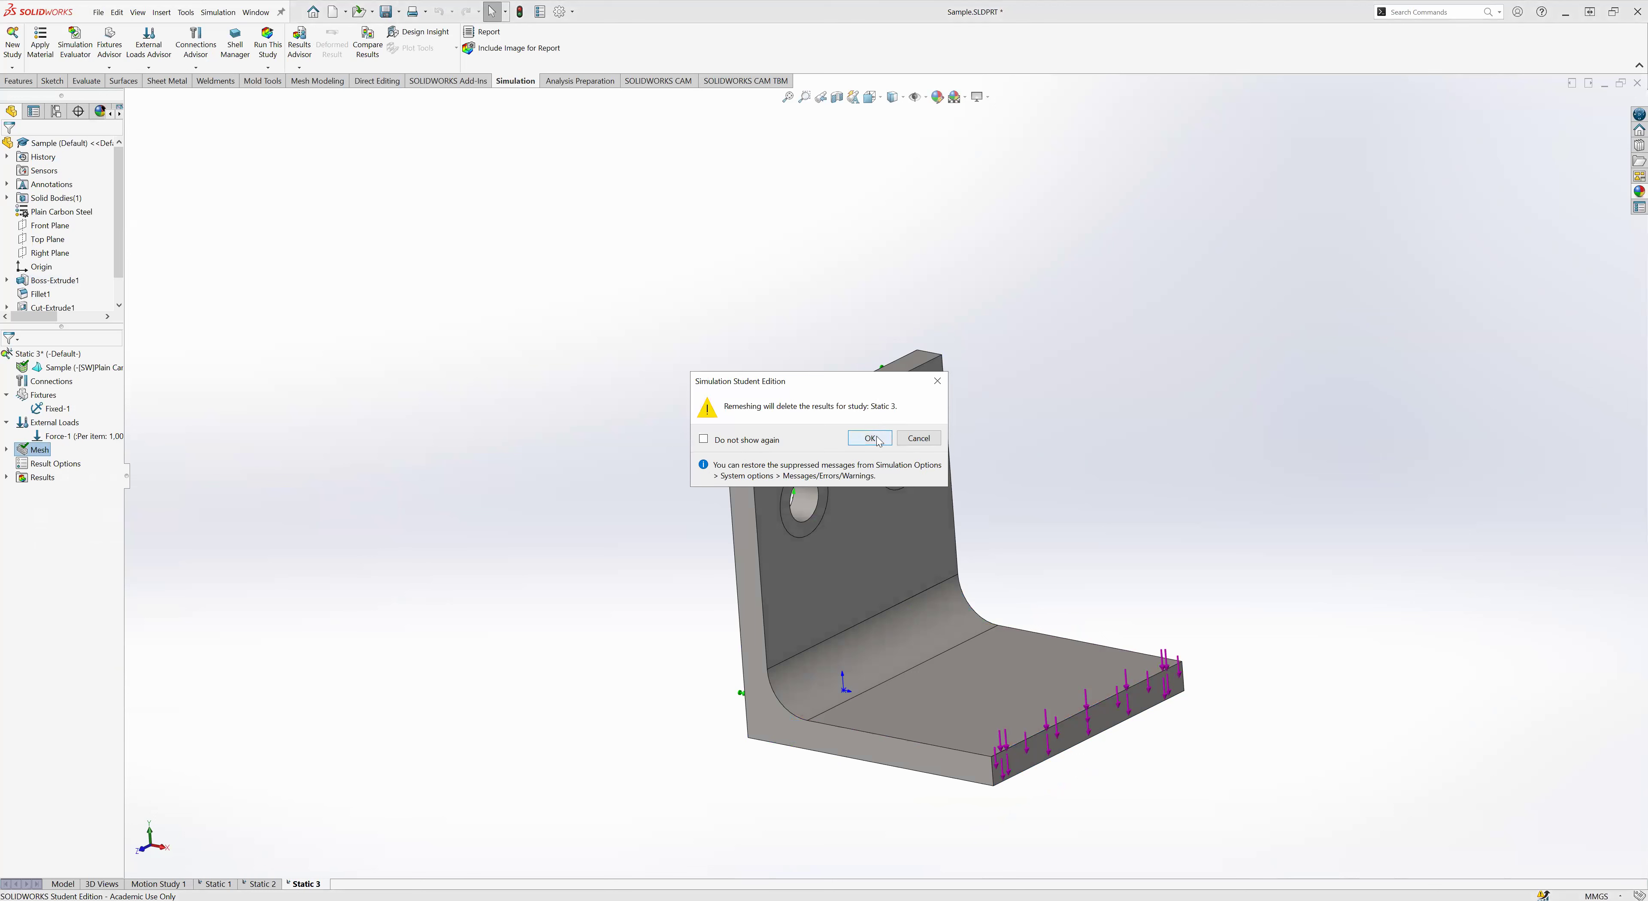
{"action": "key", "text": "Return"}
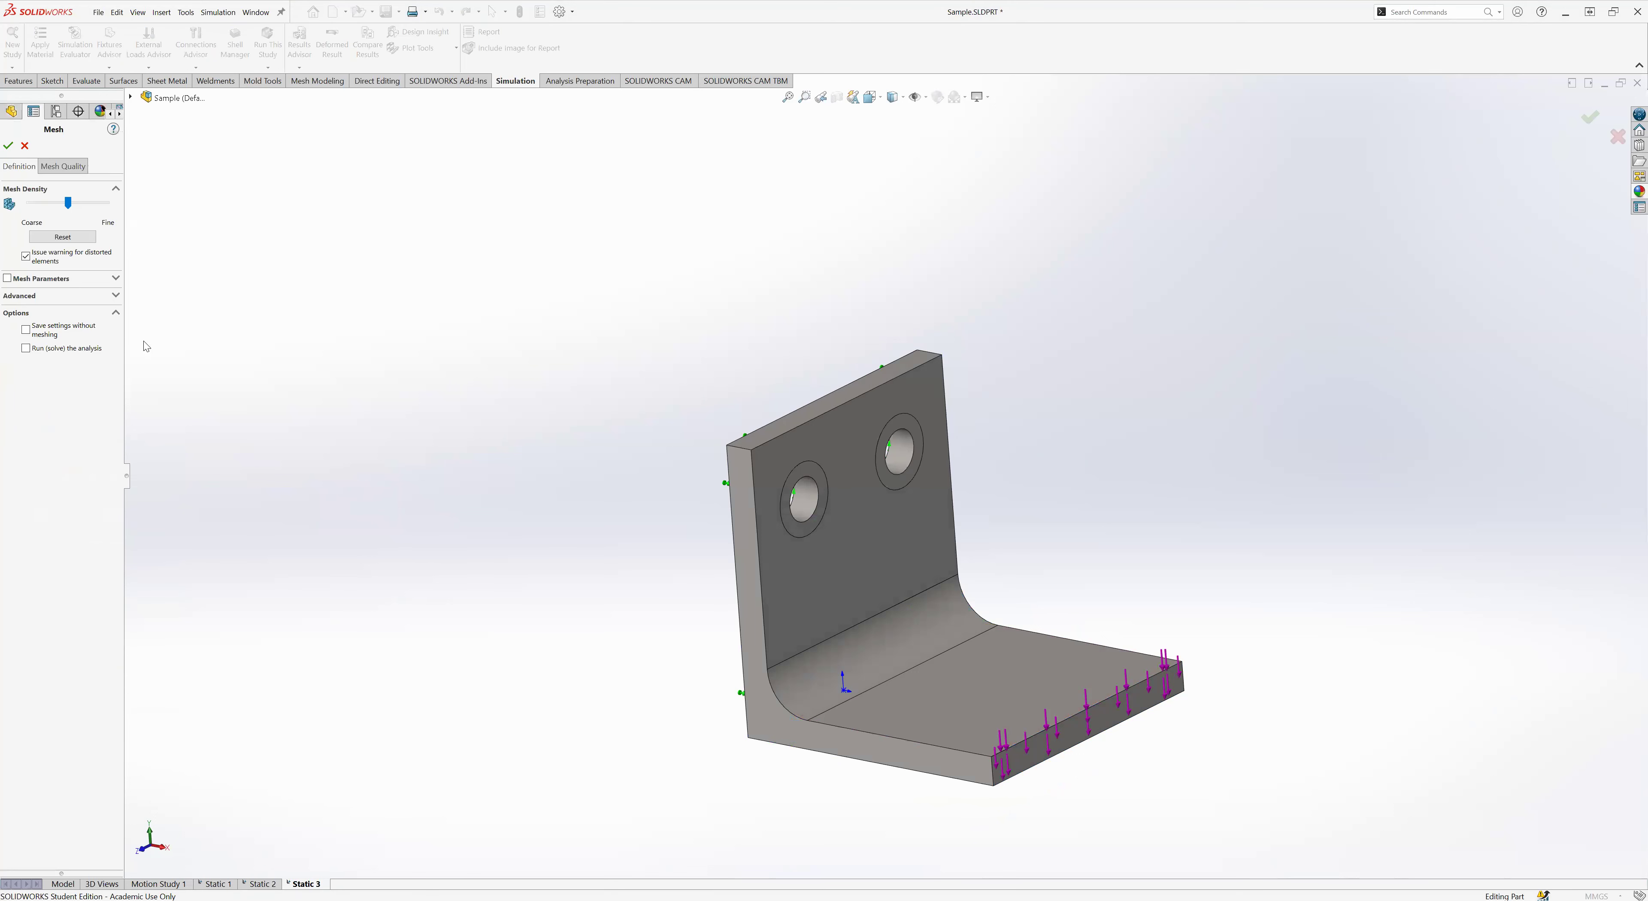
{"action": "left_click", "coordinate": [61, 283]}
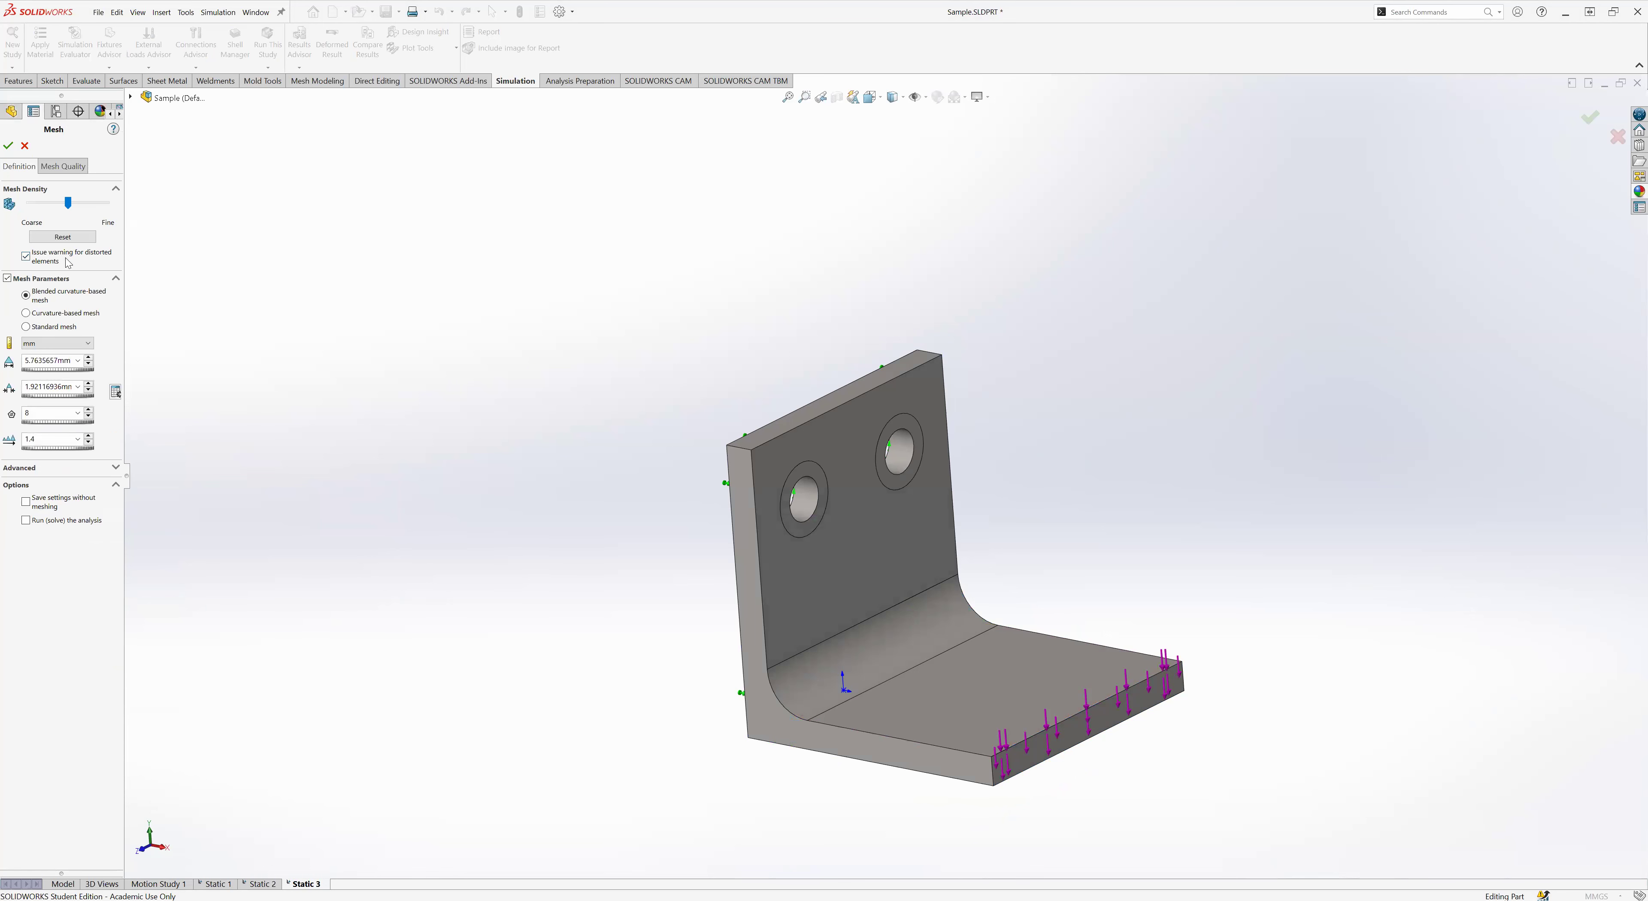
{"action": "left_click_drag", "start_coordinate": [68, 203], "coordinate": [106, 203]}
{"action": "left_click", "coordinate": [10, 146]}
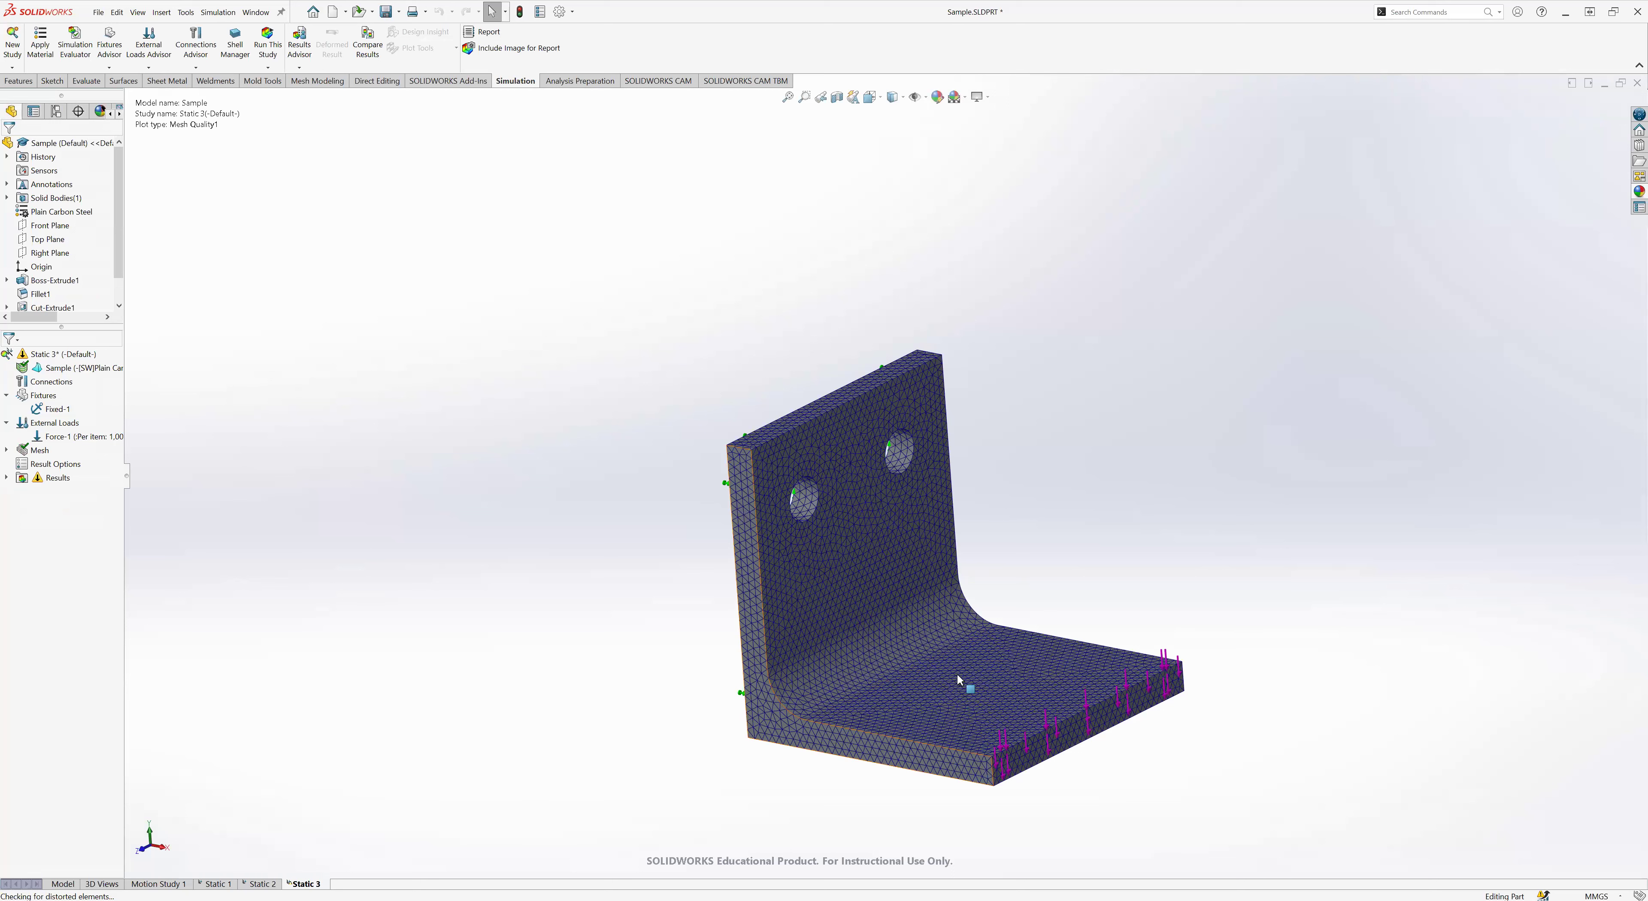
- Check the fine mesh at the bracket's loaded corner and run the Static 3 study
{"action": "scroll", "coordinate": [958, 680], "scroll_direction": "down", "scroll_amount": 10}
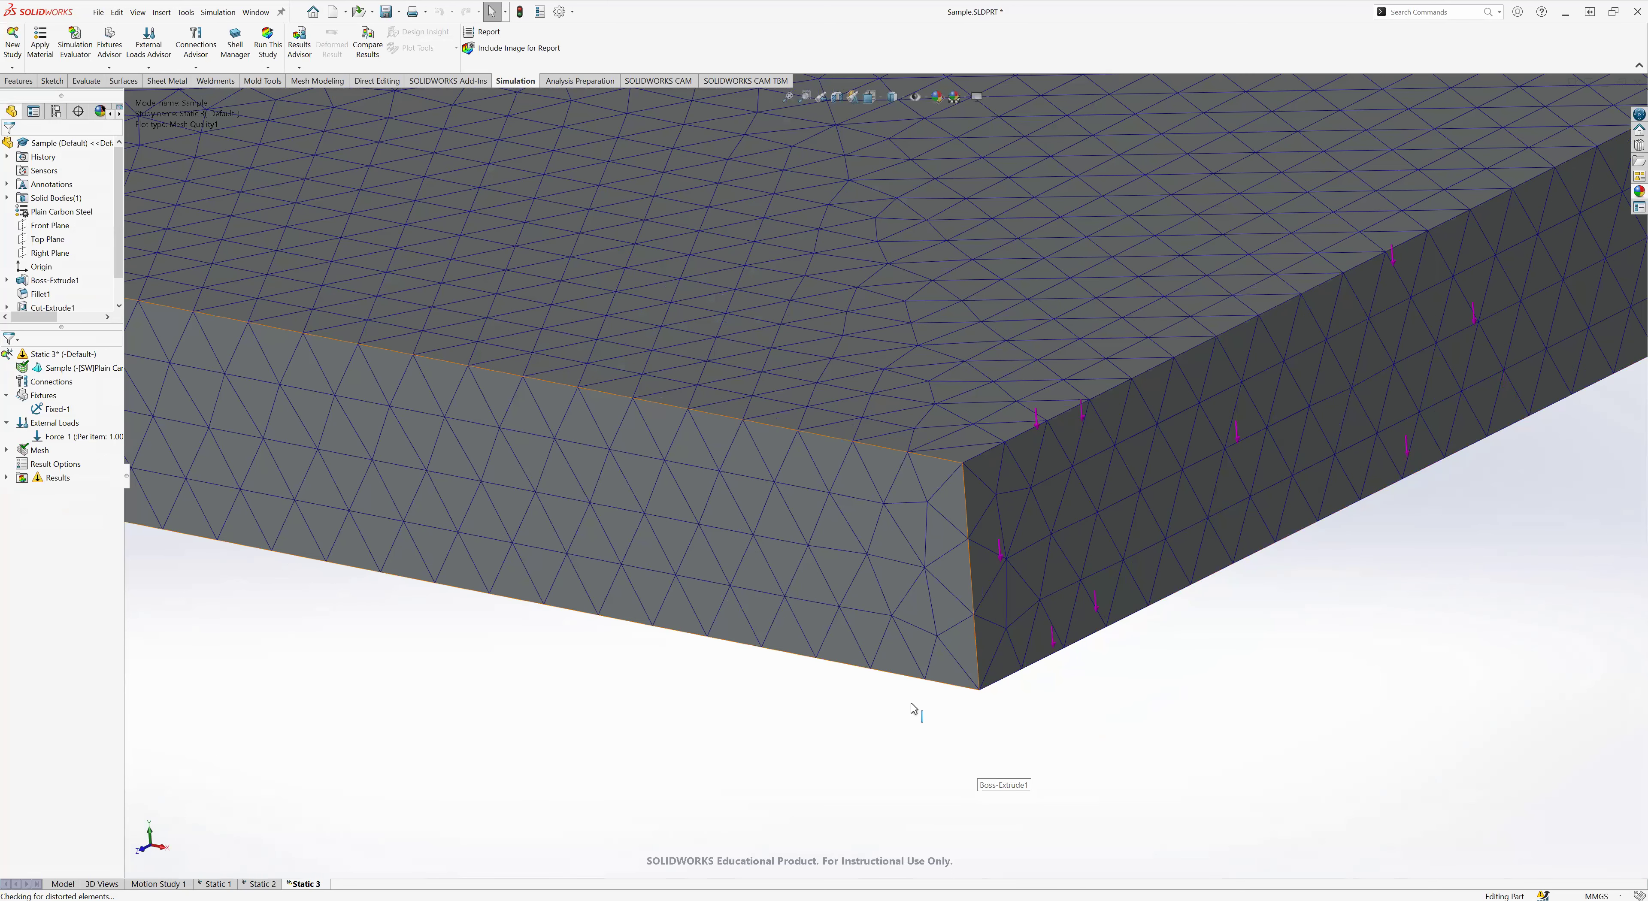
{"action": "scroll", "coordinate": [859, 618], "scroll_direction": "up", "scroll_amount": 10}
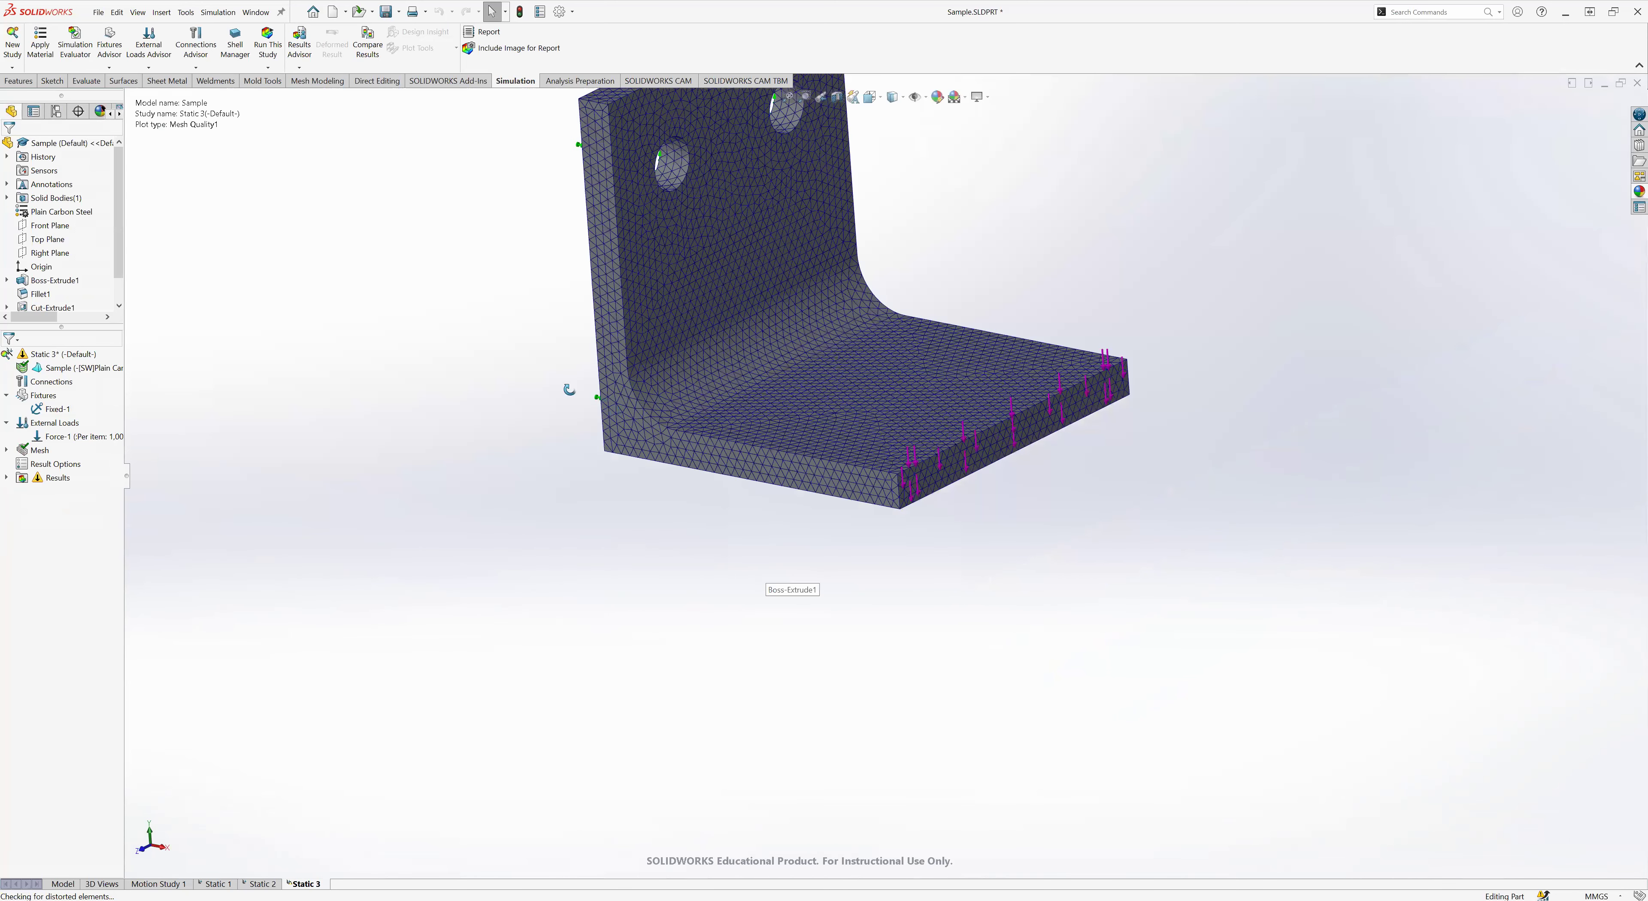
{"action": "middle_click_drag", "start_coordinate": [569, 389], "coordinate": [592, 410]}
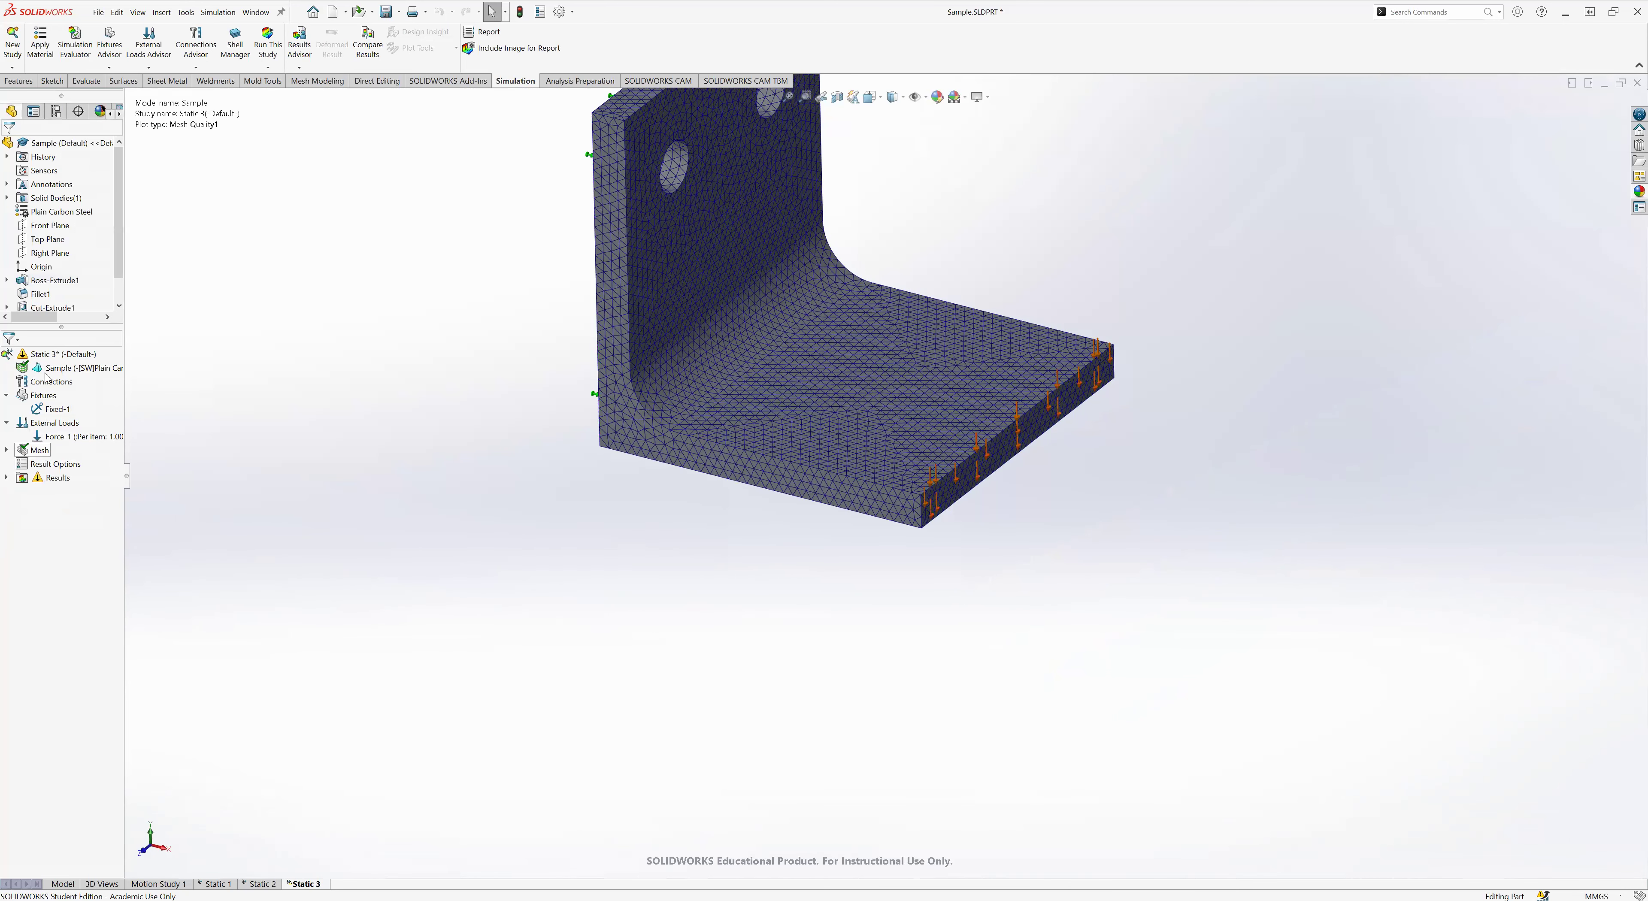
{"action": "right_click", "coordinate": [51, 355]}
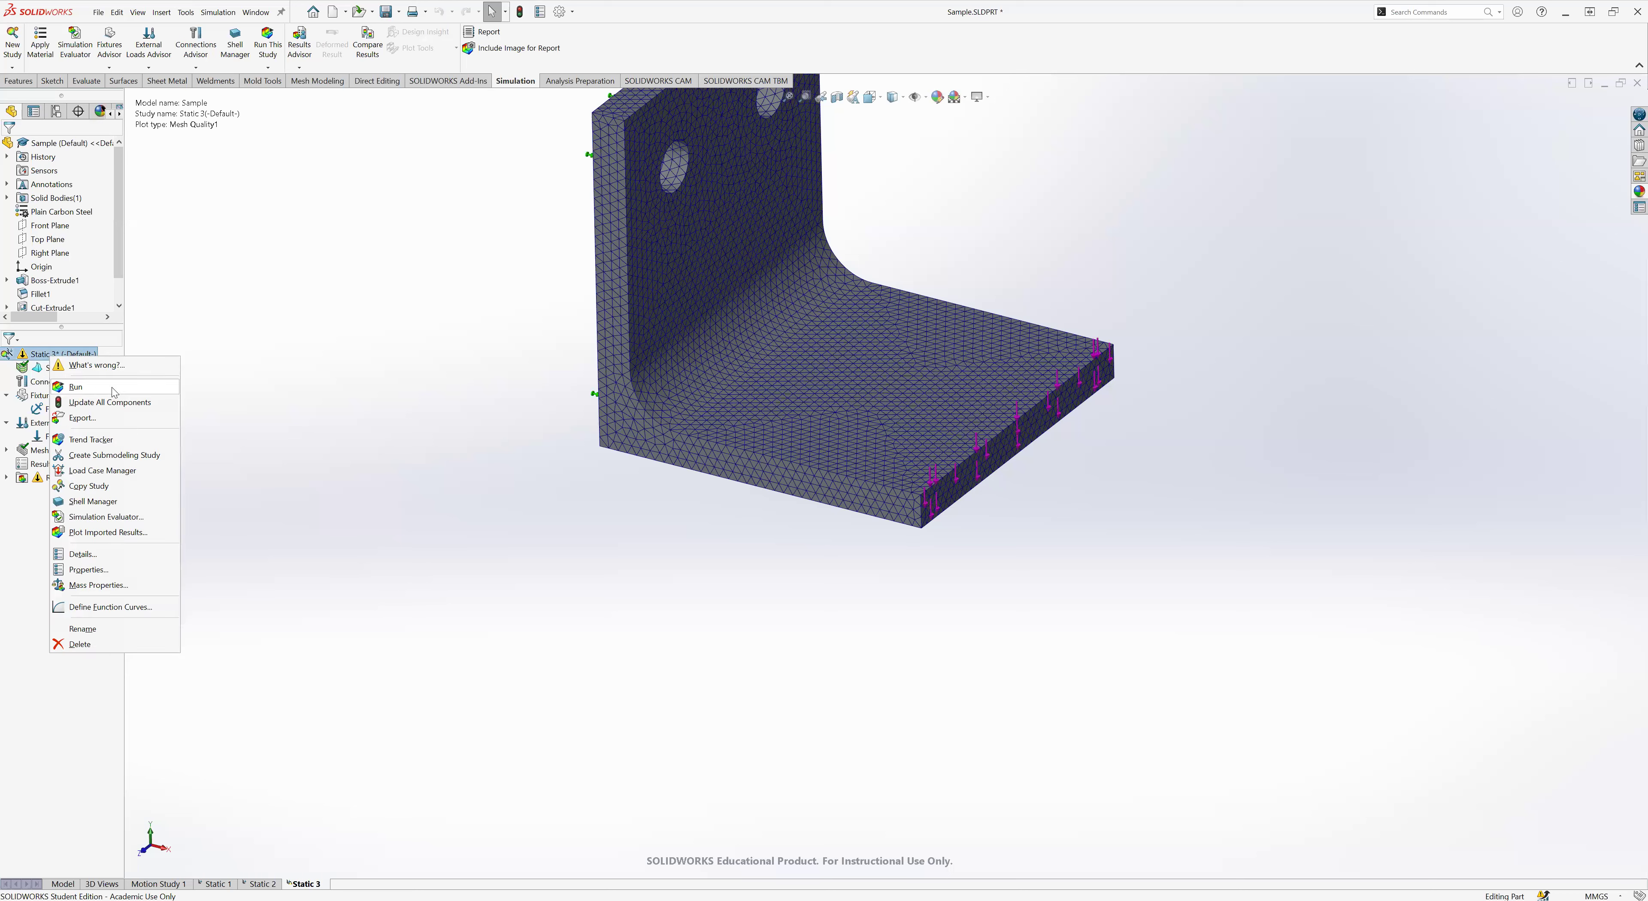
{"action": "left_click", "coordinate": [112, 387]}
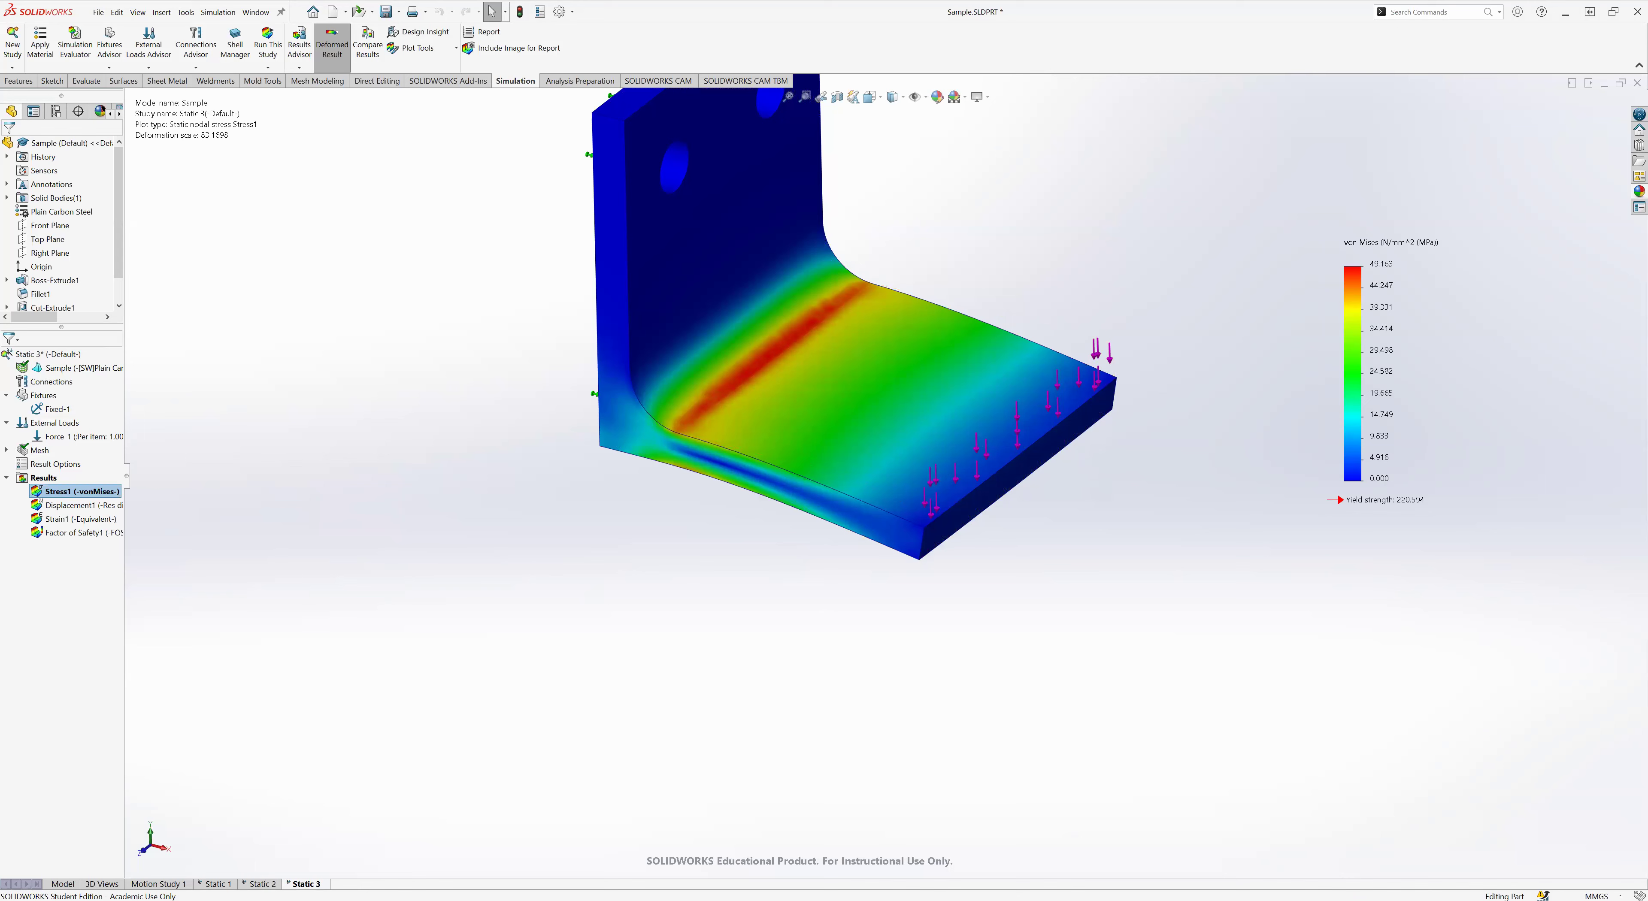
- Compare the von Mises stress plot of Static 1 with that of Static 3
{"action": "left_click", "coordinate": [217, 884]}
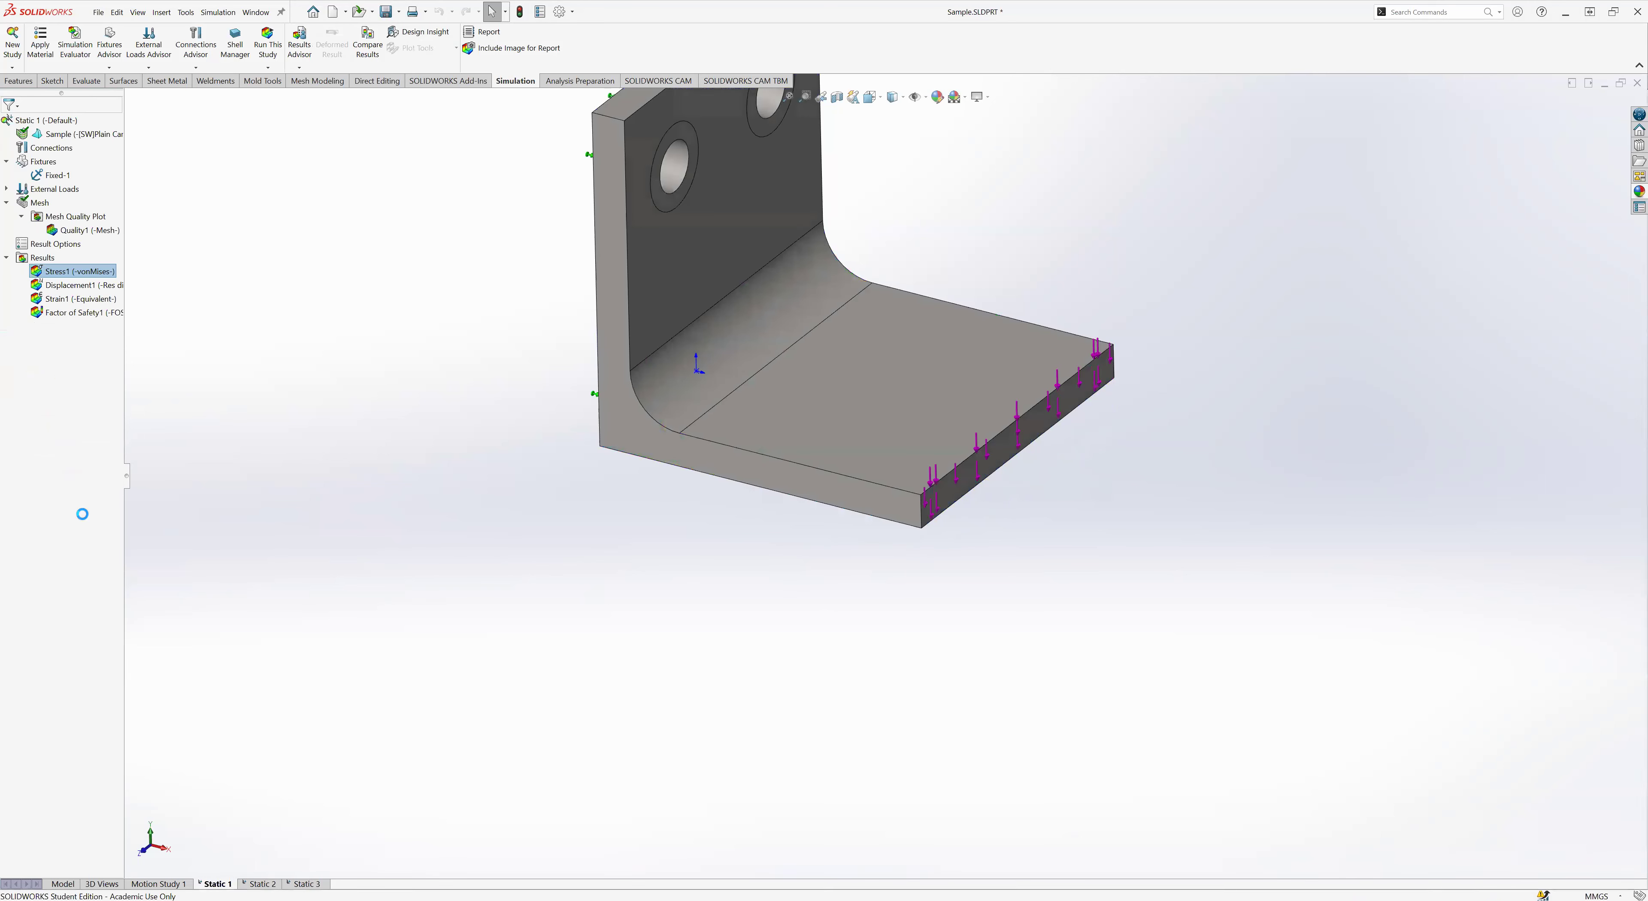
{"action": "double_click", "coordinate": [66, 271]}
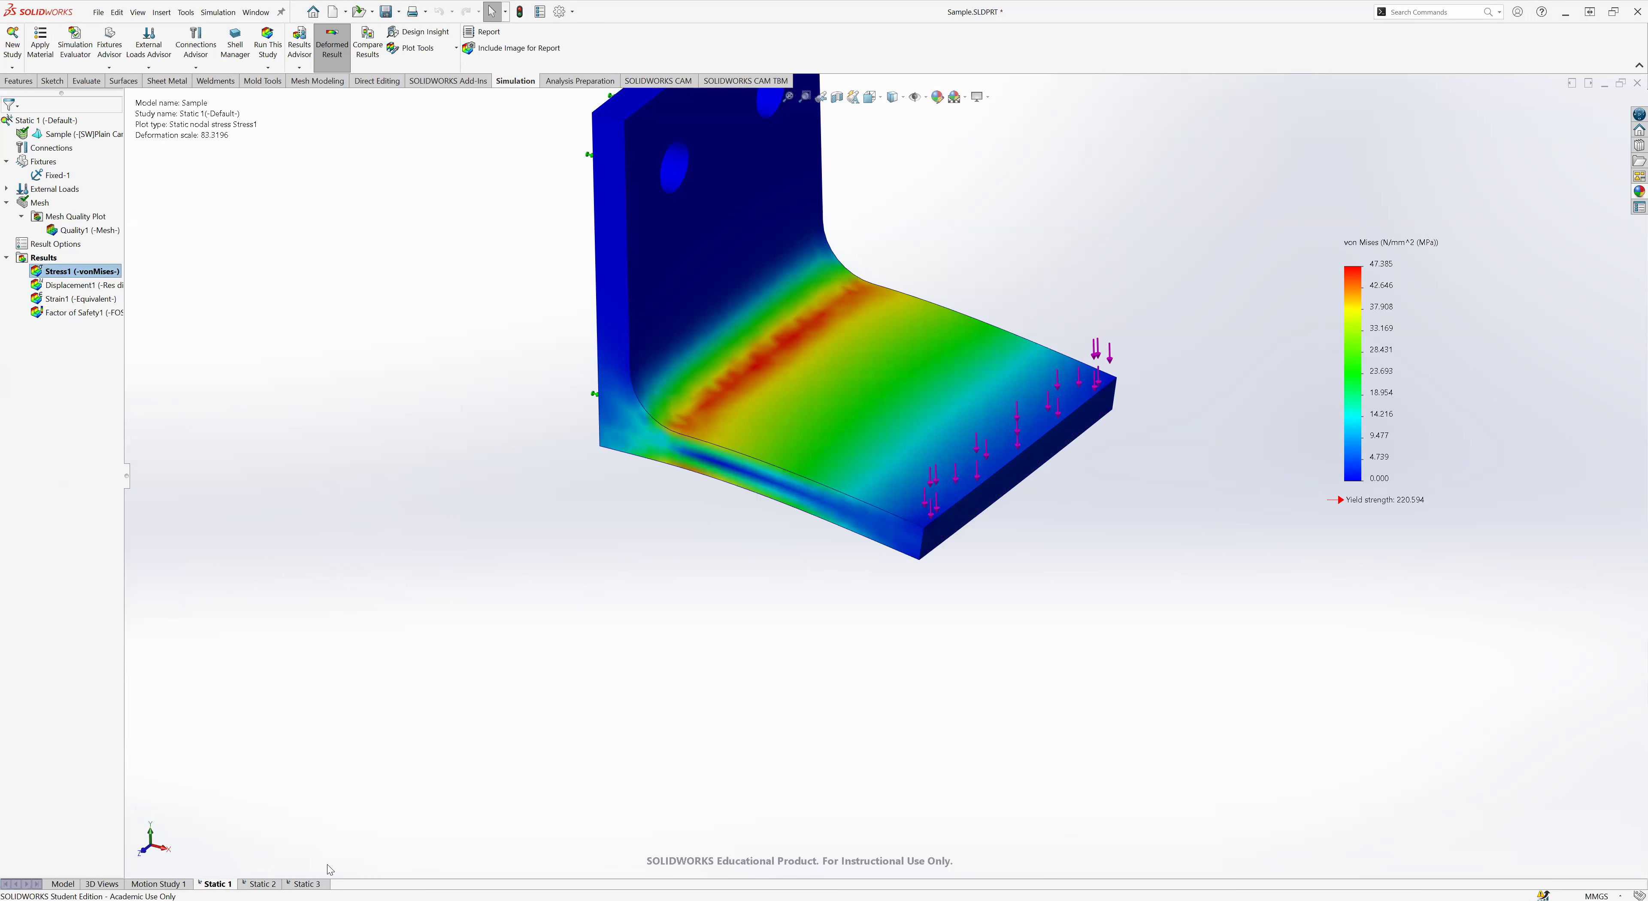
{"action": "left_click", "coordinate": [307, 884]}
{"action": "double_click", "coordinate": [61, 490]}
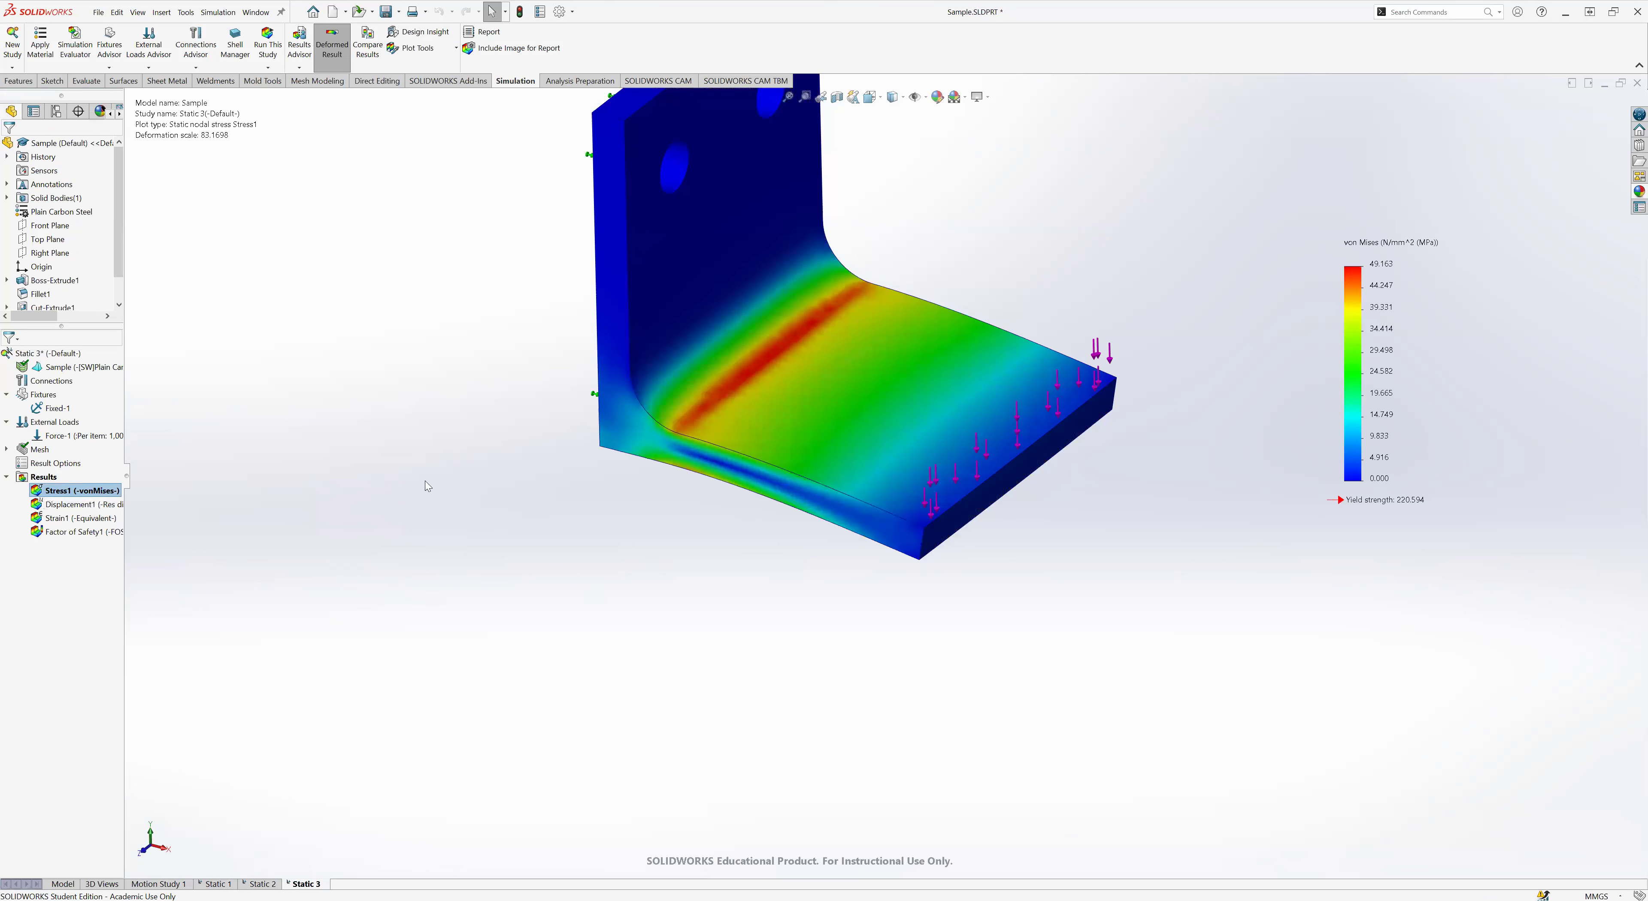
- Remesh Static 3 with a smaller maximum element size than the finest density setting gives
{"action": "right_click", "coordinate": [39, 452]}
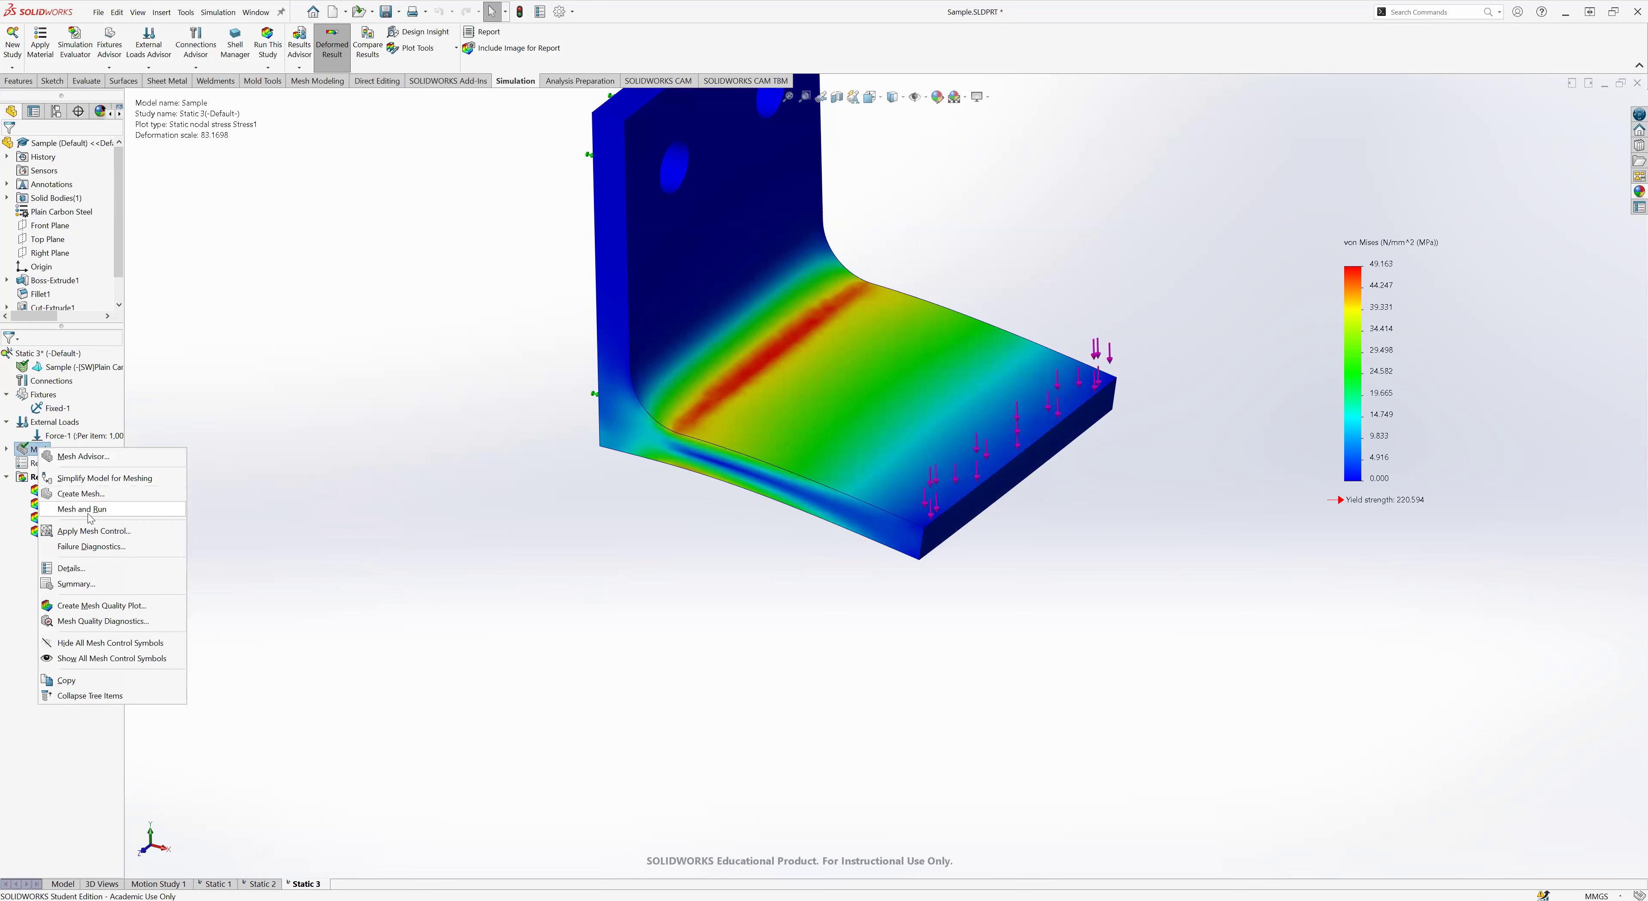
{"action": "left_click", "coordinate": [83, 492]}
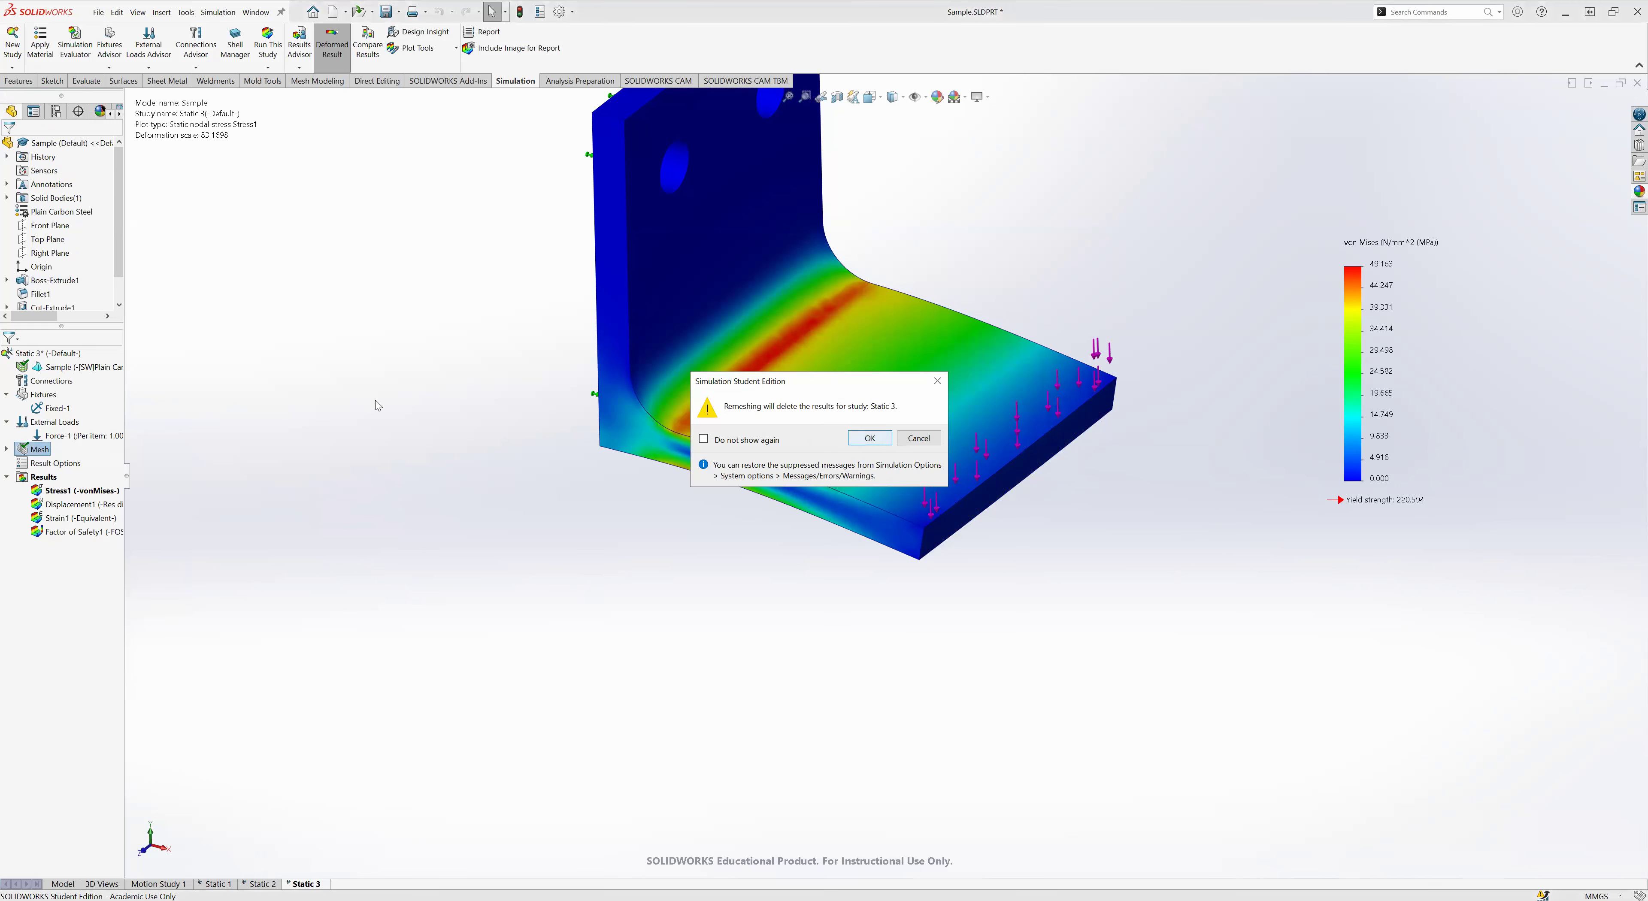
{"action": "key", "text": "Return"}
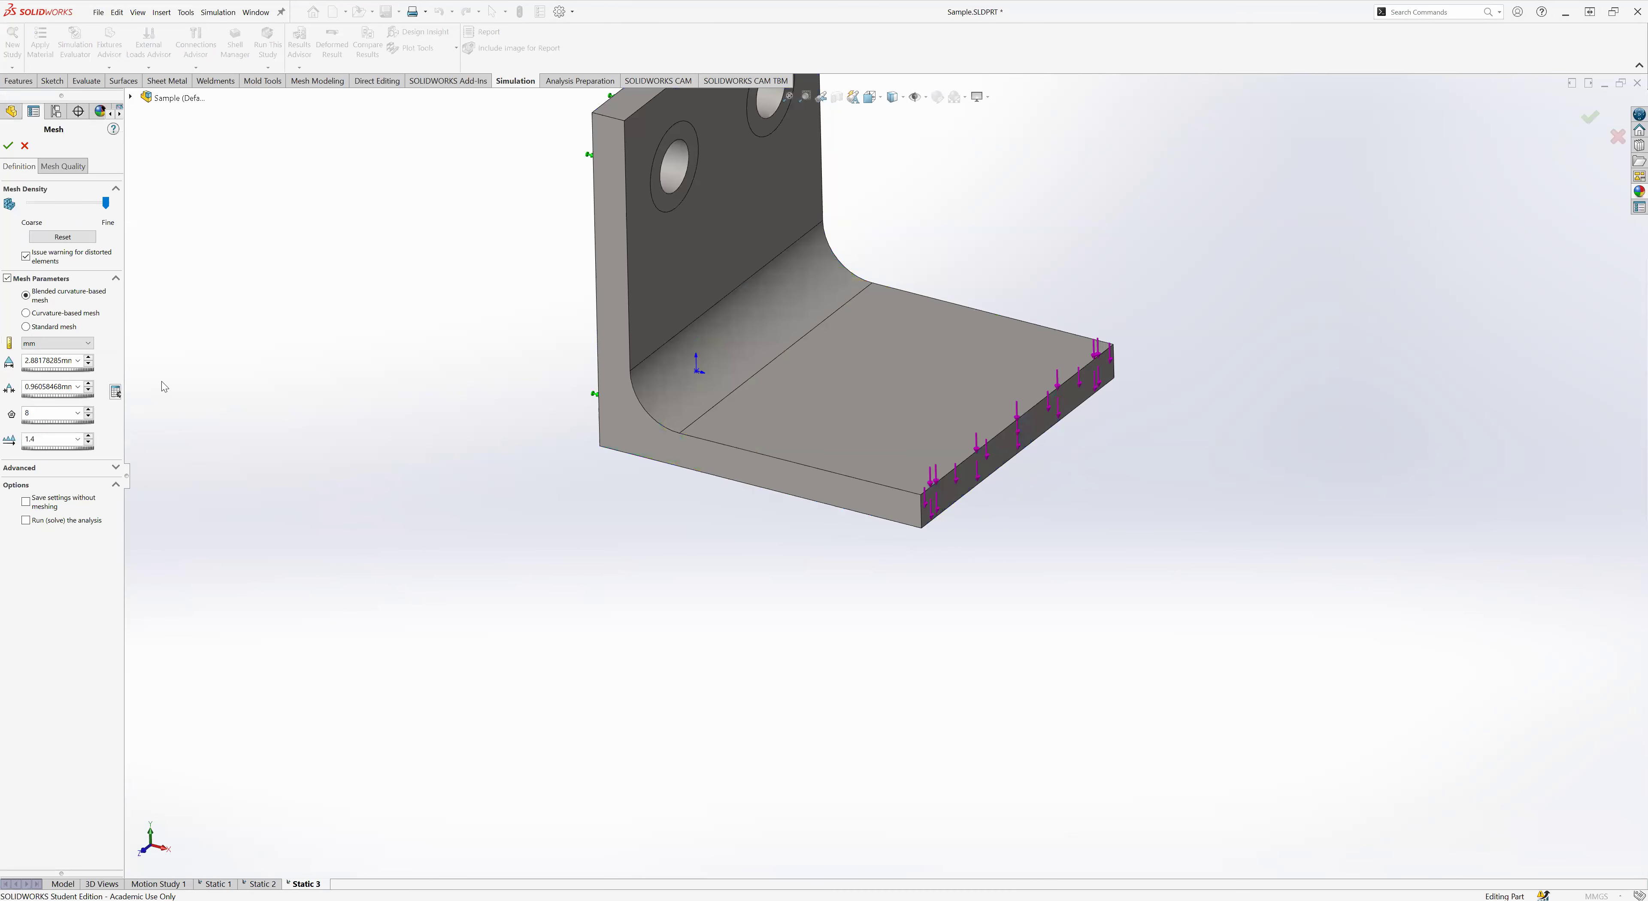
{"action": "left_click", "coordinate": [88, 364]}
{"action": "left_click", "coordinate": [88, 361]}
{"action": "left_click", "coordinate": [77, 369]}
{"action": "left_click", "coordinate": [89, 364]}
{"action": "left_click", "coordinate": [89, 365]}
{"action": "left_click", "coordinate": [88, 364]}
{"action": "left_click", "coordinate": [75, 462]}
{"action": "left_click", "coordinate": [8, 147]}
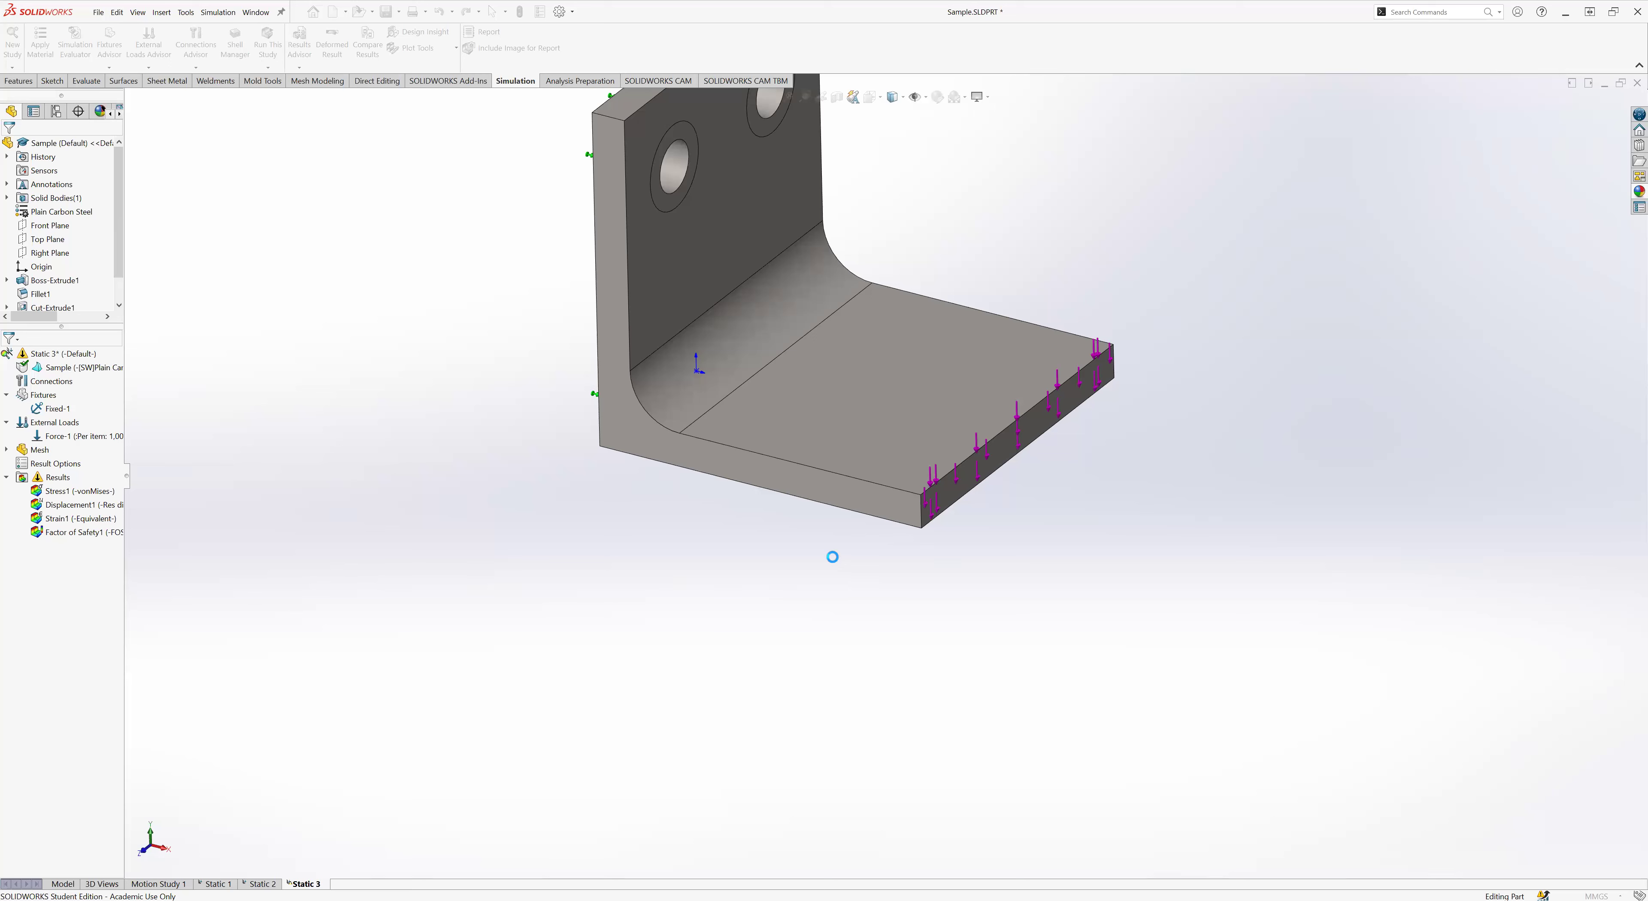
- Examine the element size of the refined Static 3 mesh at the bracket's loaded corner, bend and holes
{"action": "scroll", "coordinate": [786, 367], "scroll_direction": "down", "scroll_amount": 8}
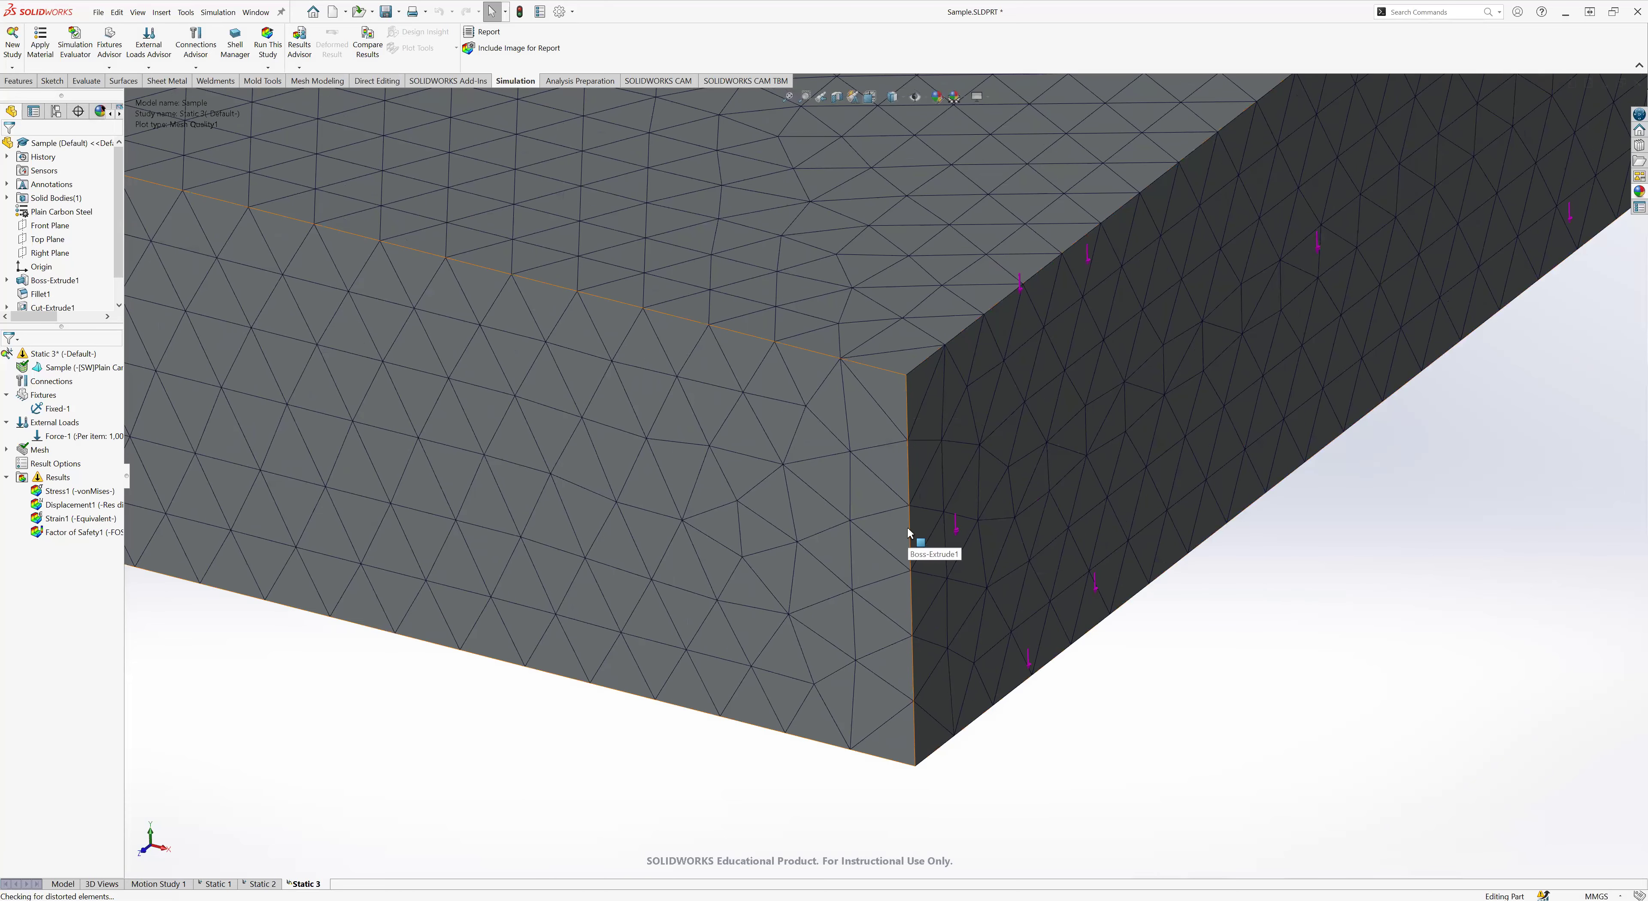
{"action": "scroll", "coordinate": [686, 506], "scroll_direction": "up", "scroll_amount": 12}
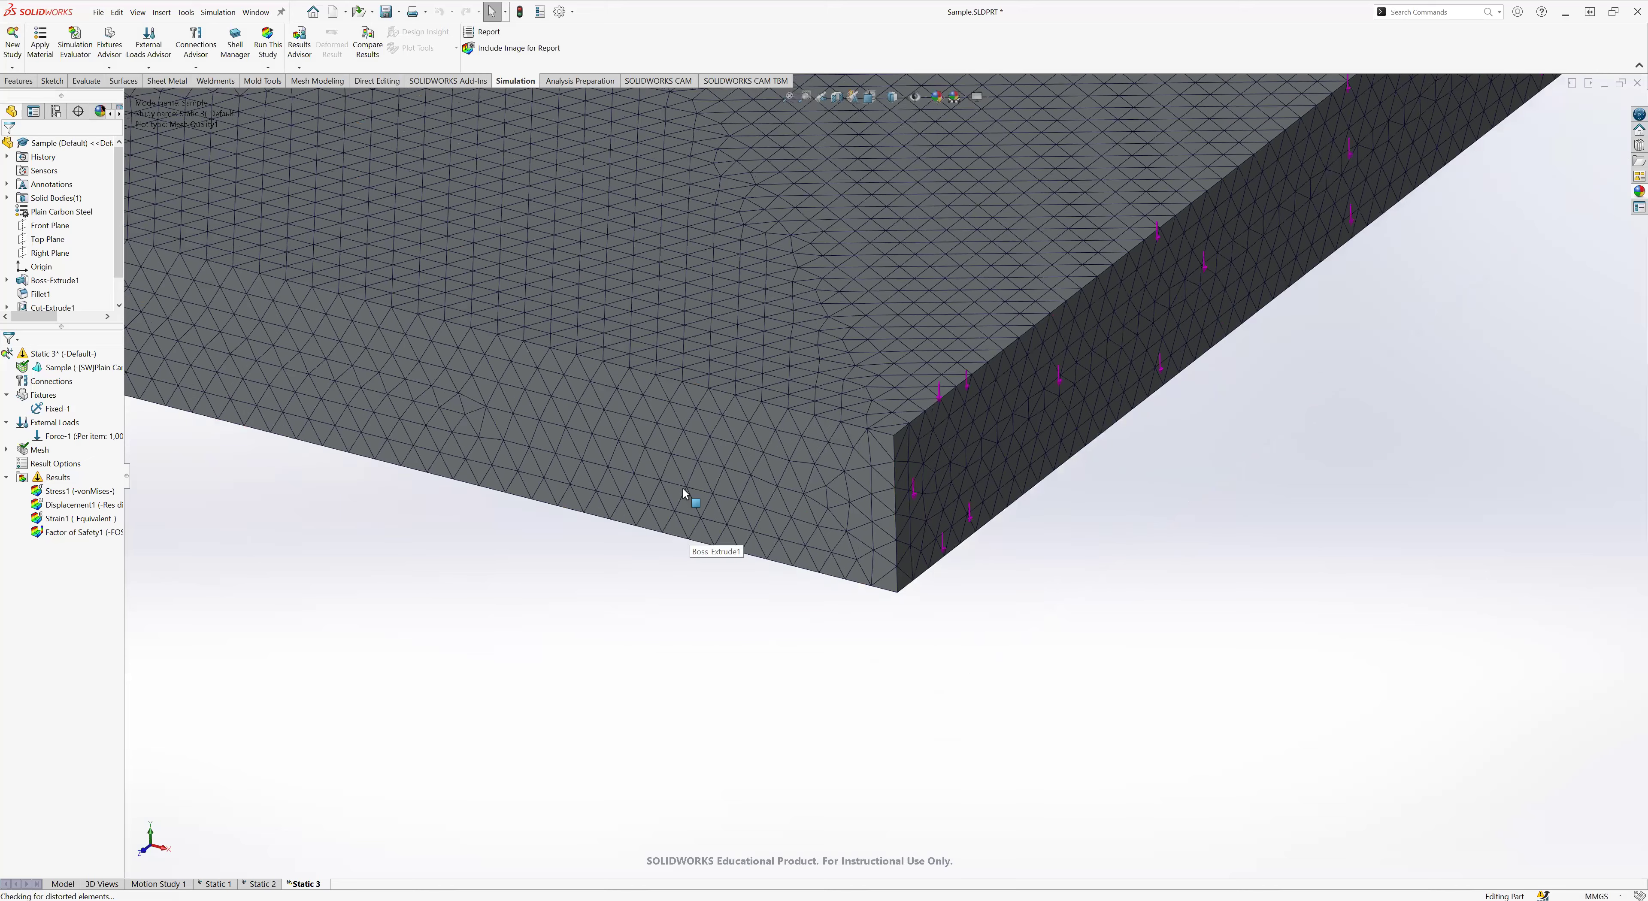
{"action": "scroll", "coordinate": [776, 384], "scroll_direction": "down", "scroll_amount": 3}
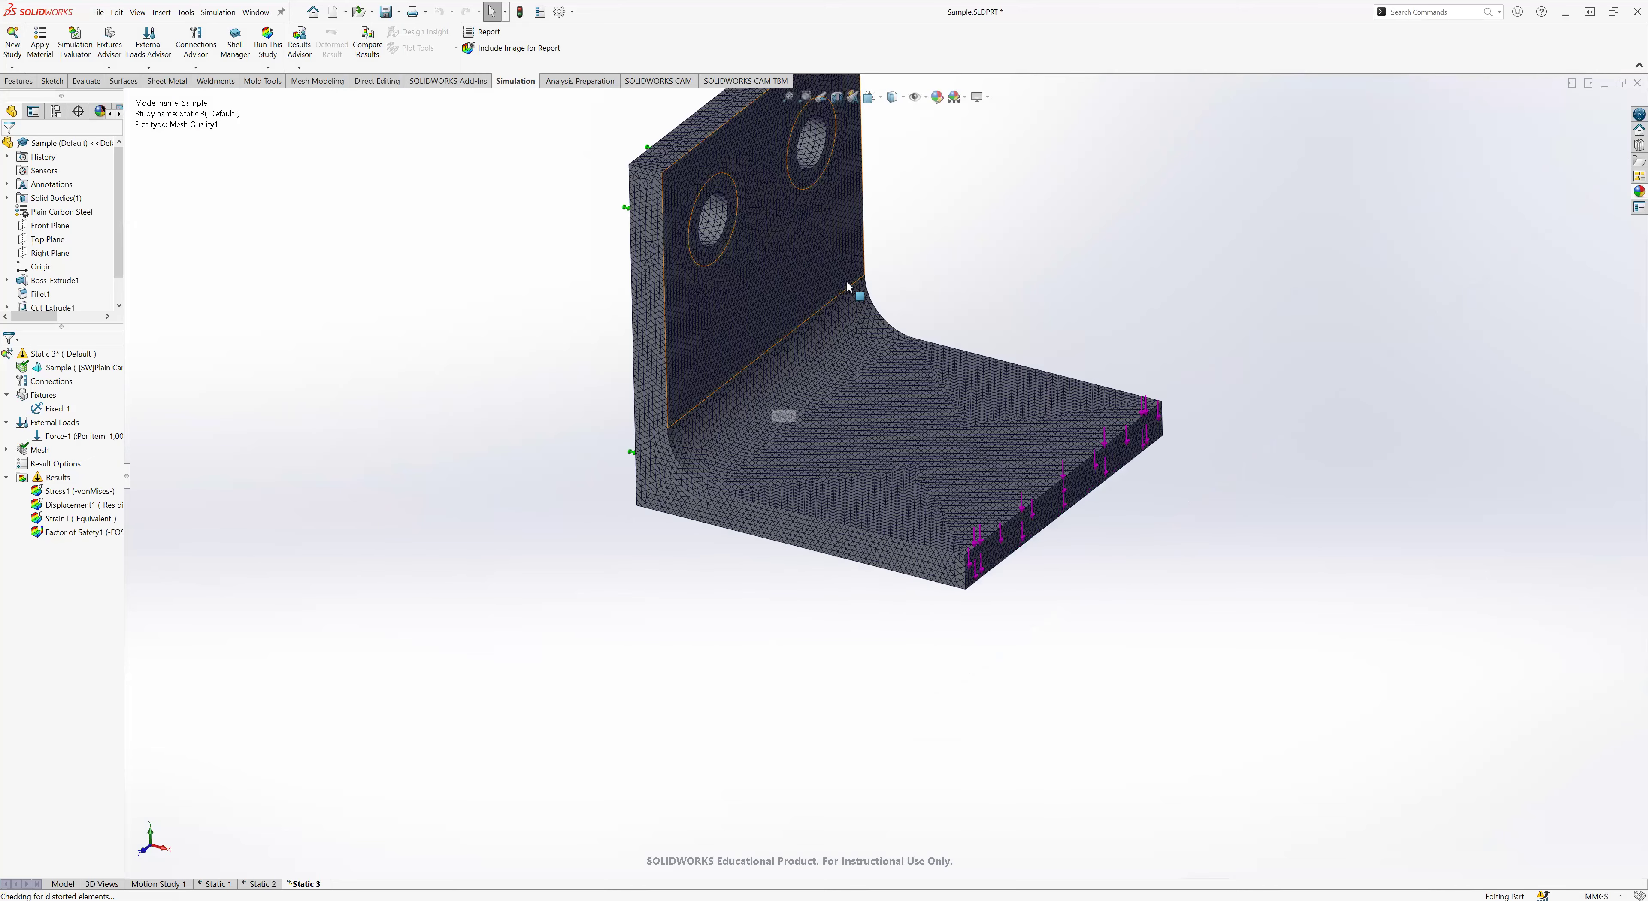
{"action": "scroll", "coordinate": [846, 280], "scroll_direction": "up", "scroll_amount": 3}
{"action": "scroll", "coordinate": [849, 588], "scroll_direction": "down", "scroll_amount": 4}
{"action": "scroll", "coordinate": [876, 658], "scroll_direction": "up", "scroll_amount": 3}
{"action": "scroll", "coordinate": [880, 475], "scroll_direction": "down", "scroll_amount": 4}
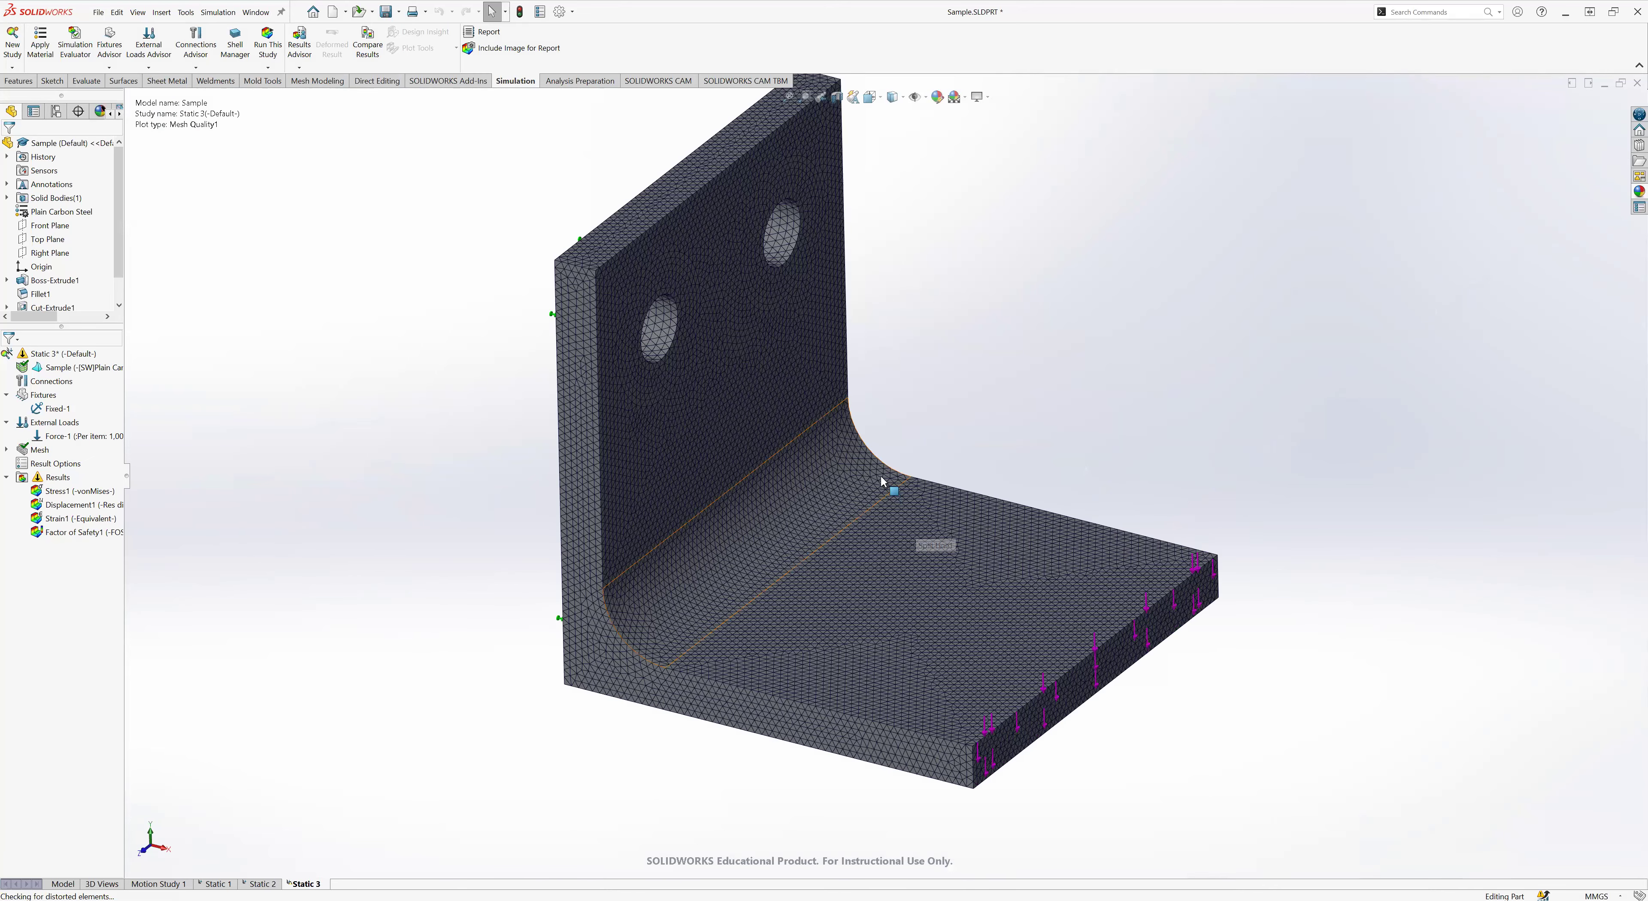
{"action": "scroll", "coordinate": [881, 475], "scroll_direction": "up", "scroll_amount": 3}
{"action": "scroll", "coordinate": [1004, 596], "scroll_direction": "down", "scroll_amount": 3}
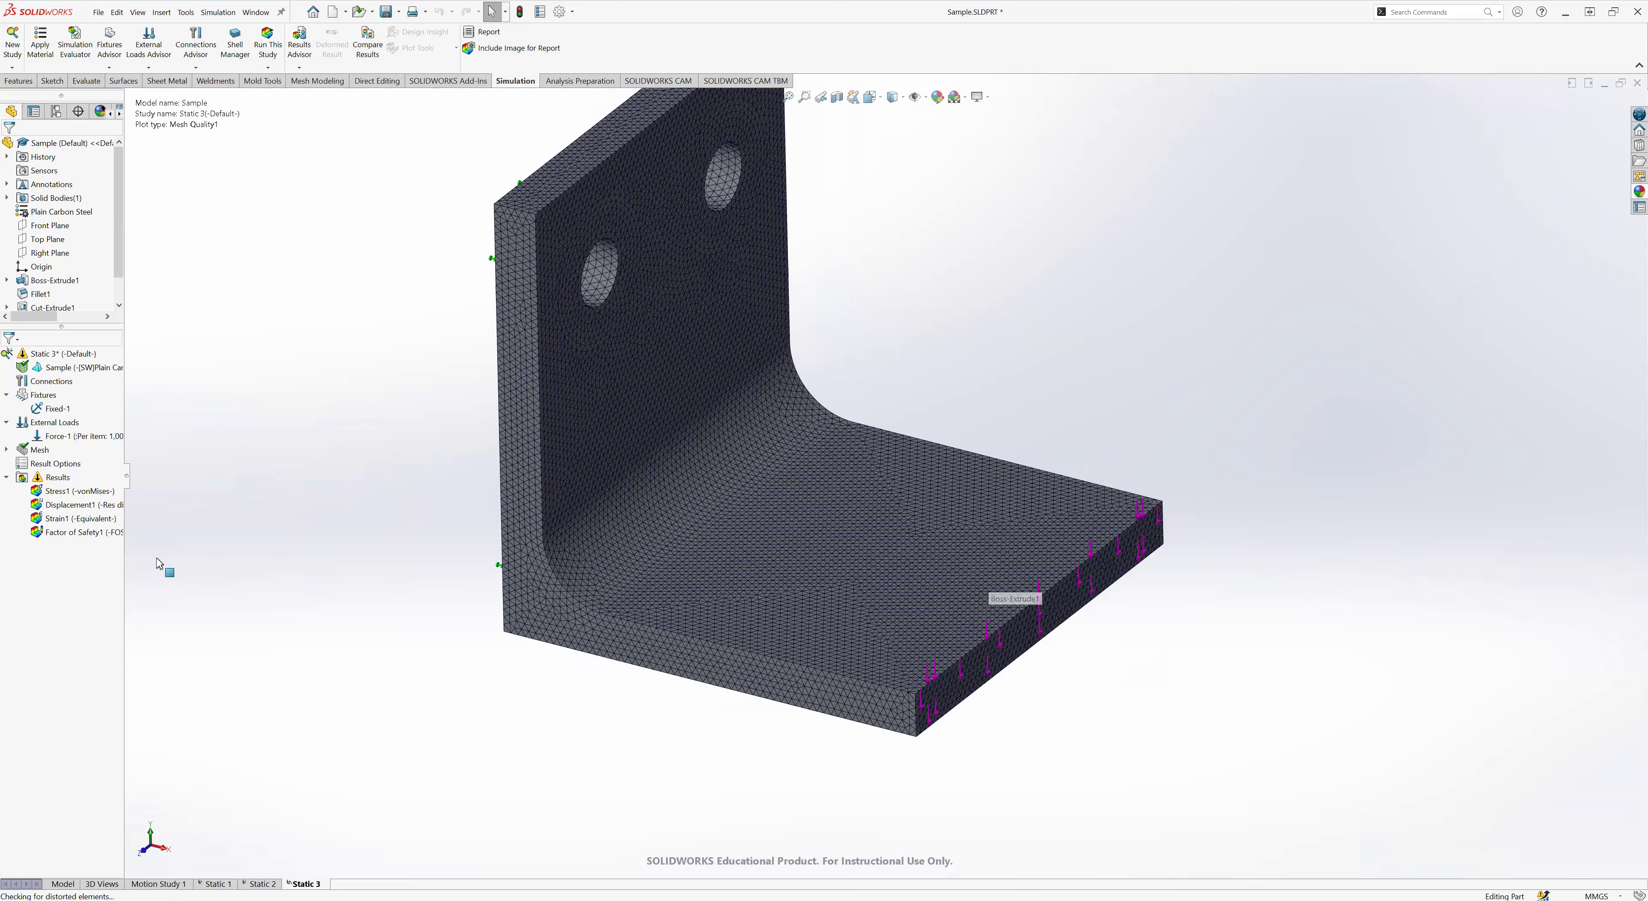
- Run Static 3 on the refined mesh and compare its von Mises stress plot with that of Static 1
{"action": "right_click", "coordinate": [26, 356]}
{"action": "left_click", "coordinate": [52, 384]}
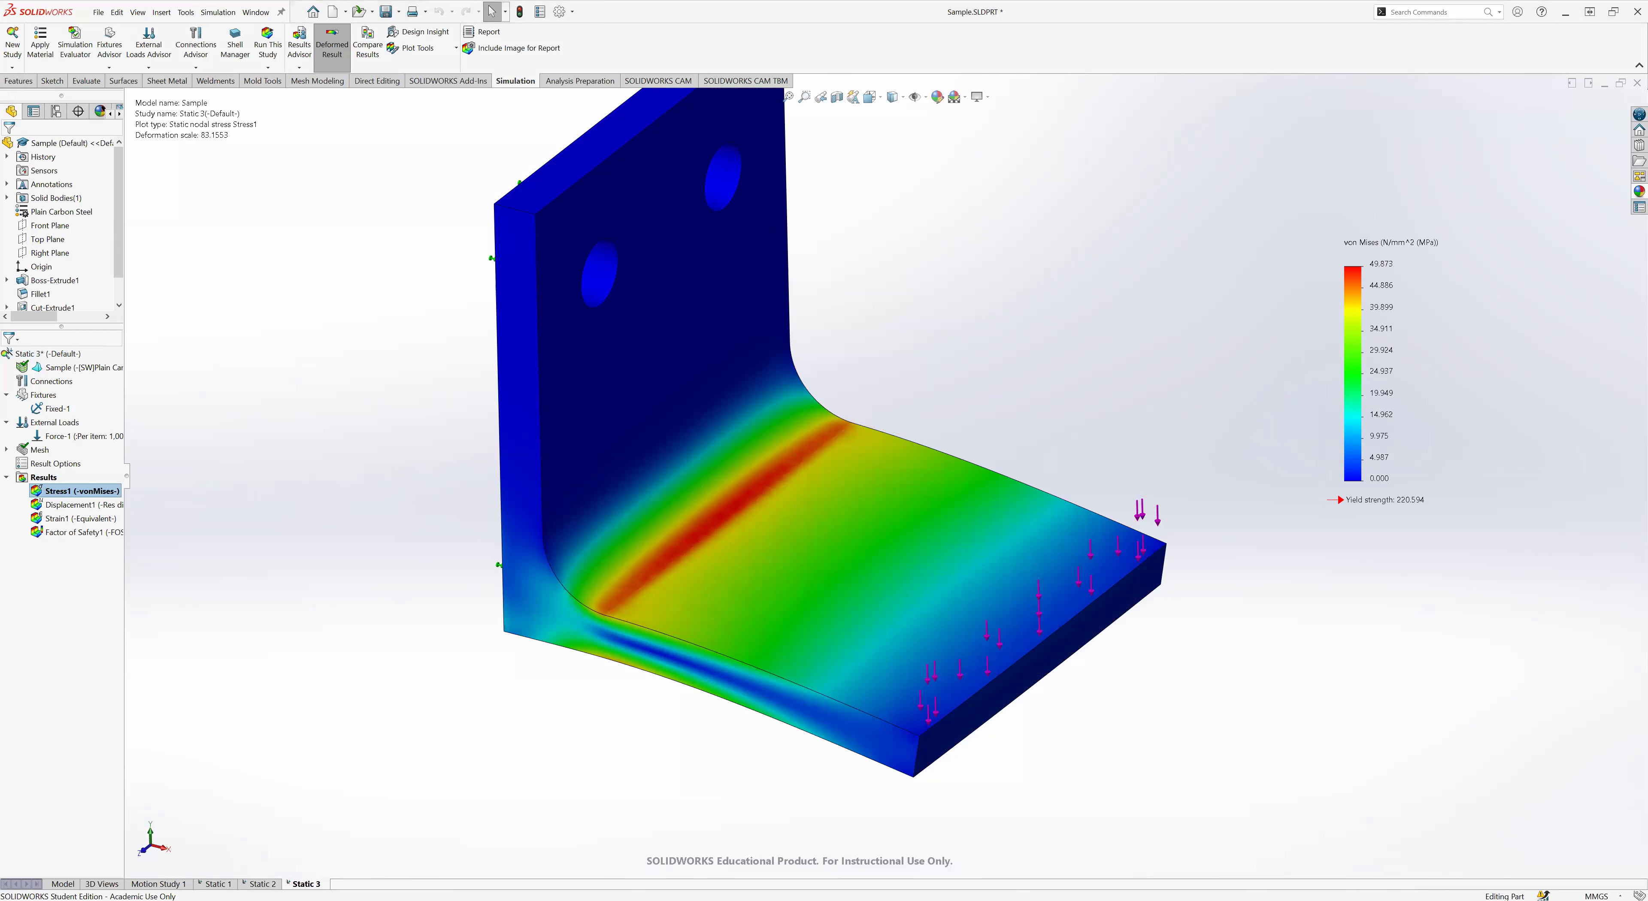
{"action": "left_click", "coordinate": [214, 884]}
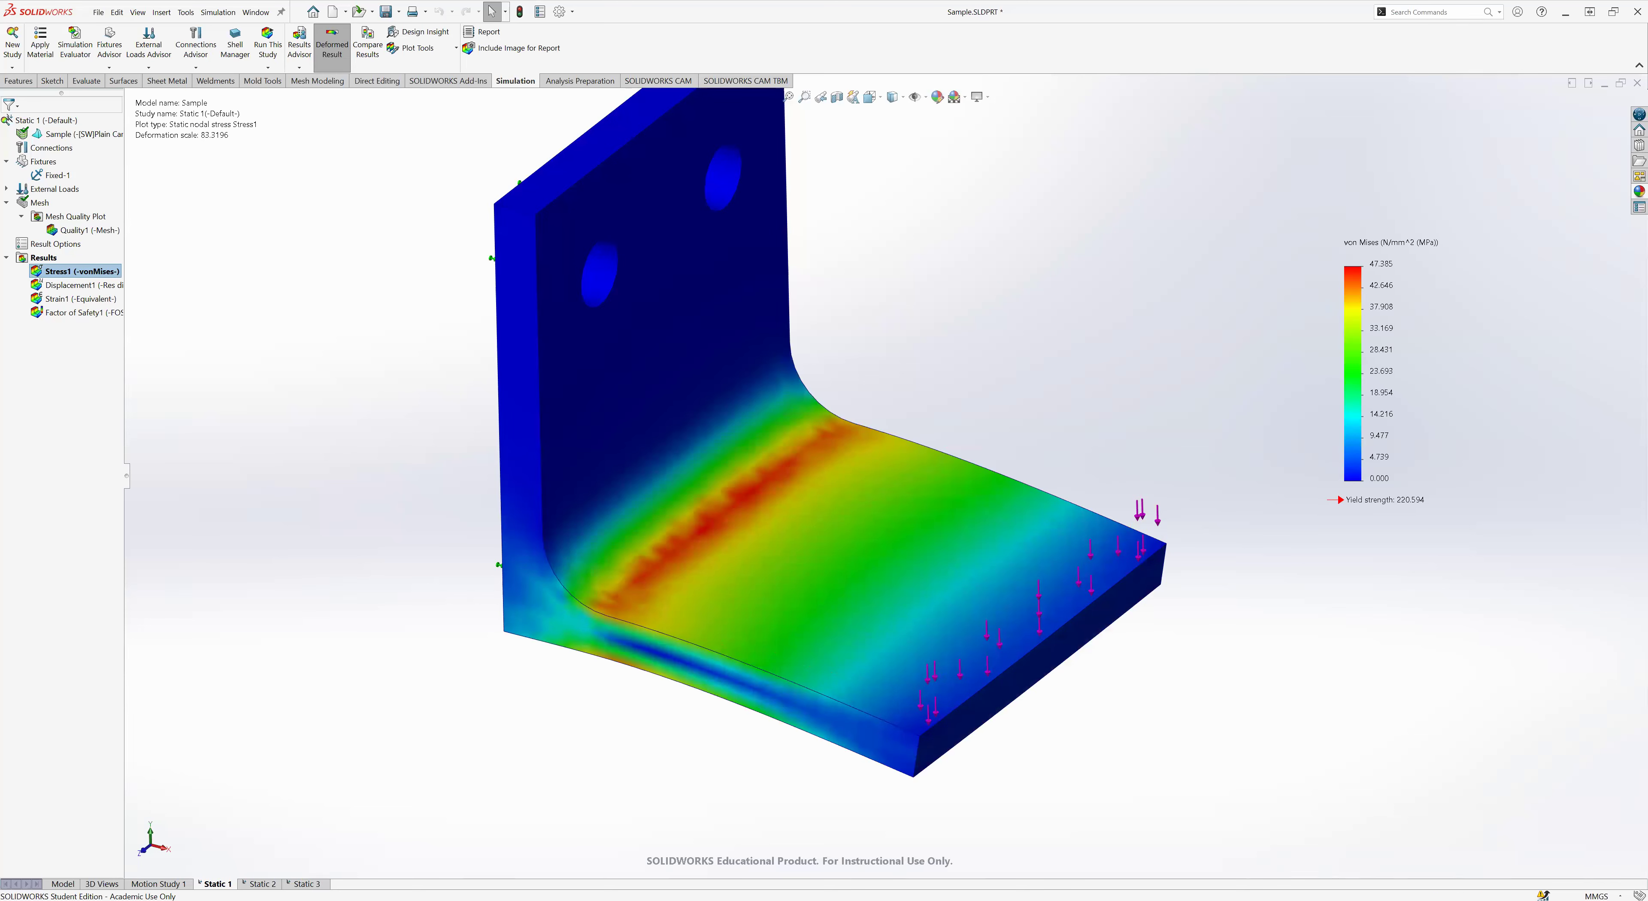
{"action": "left_click", "coordinate": [305, 884]}
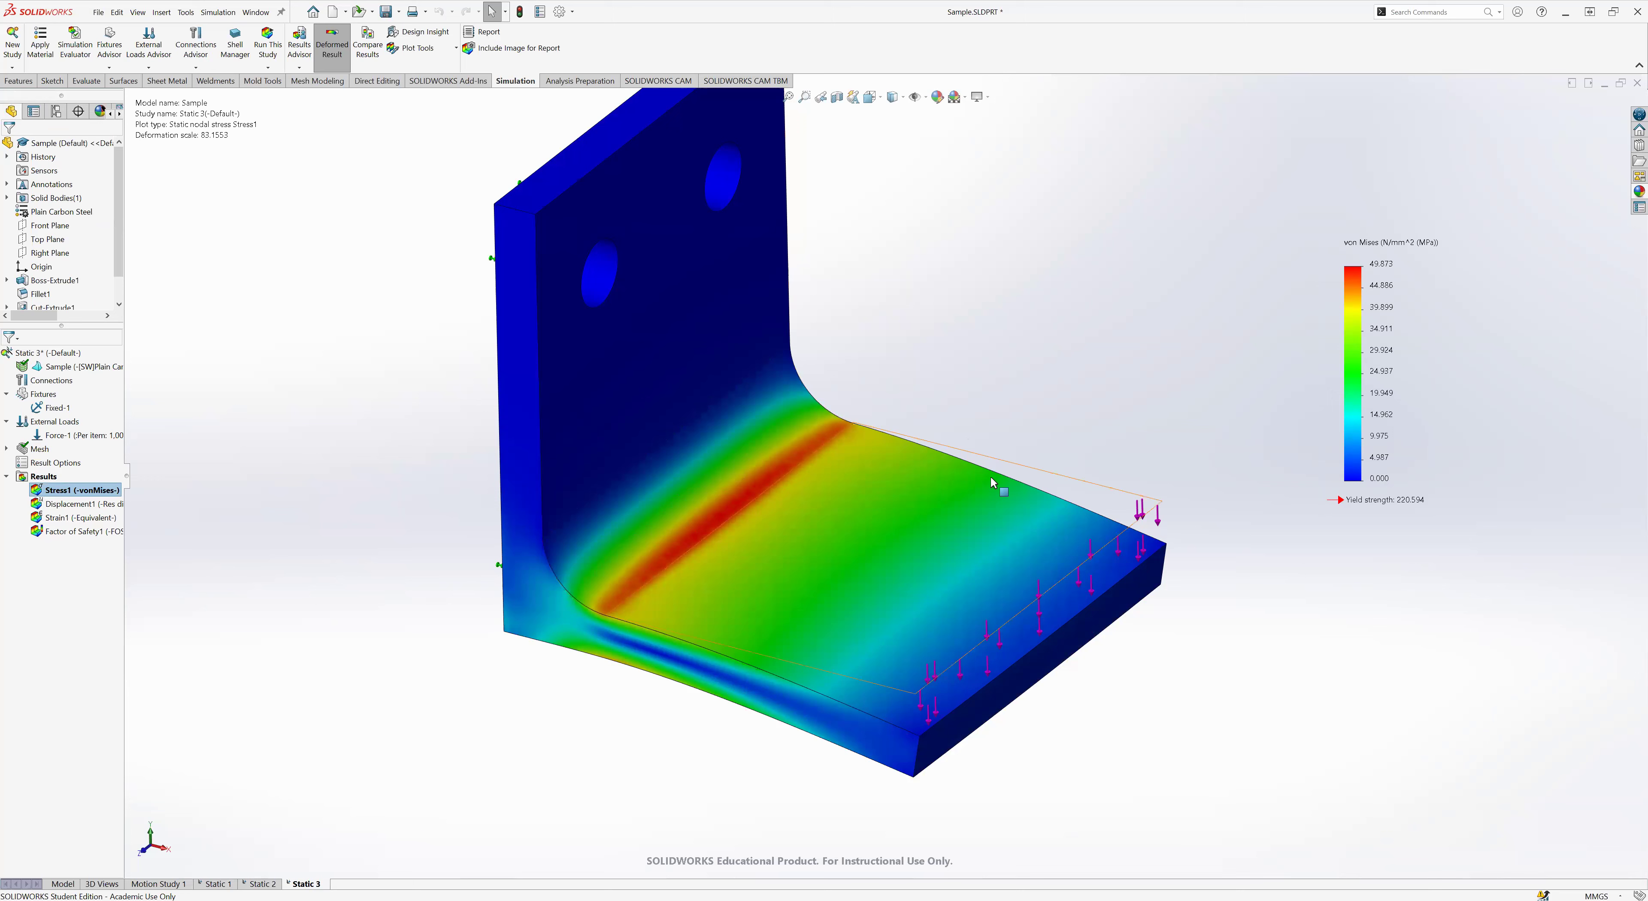
- Save the part and display the factor of safety plot of Static 3
{"action": "scroll", "coordinate": [1216, 416], "scroll_direction": "up", "scroll_amount": 1}
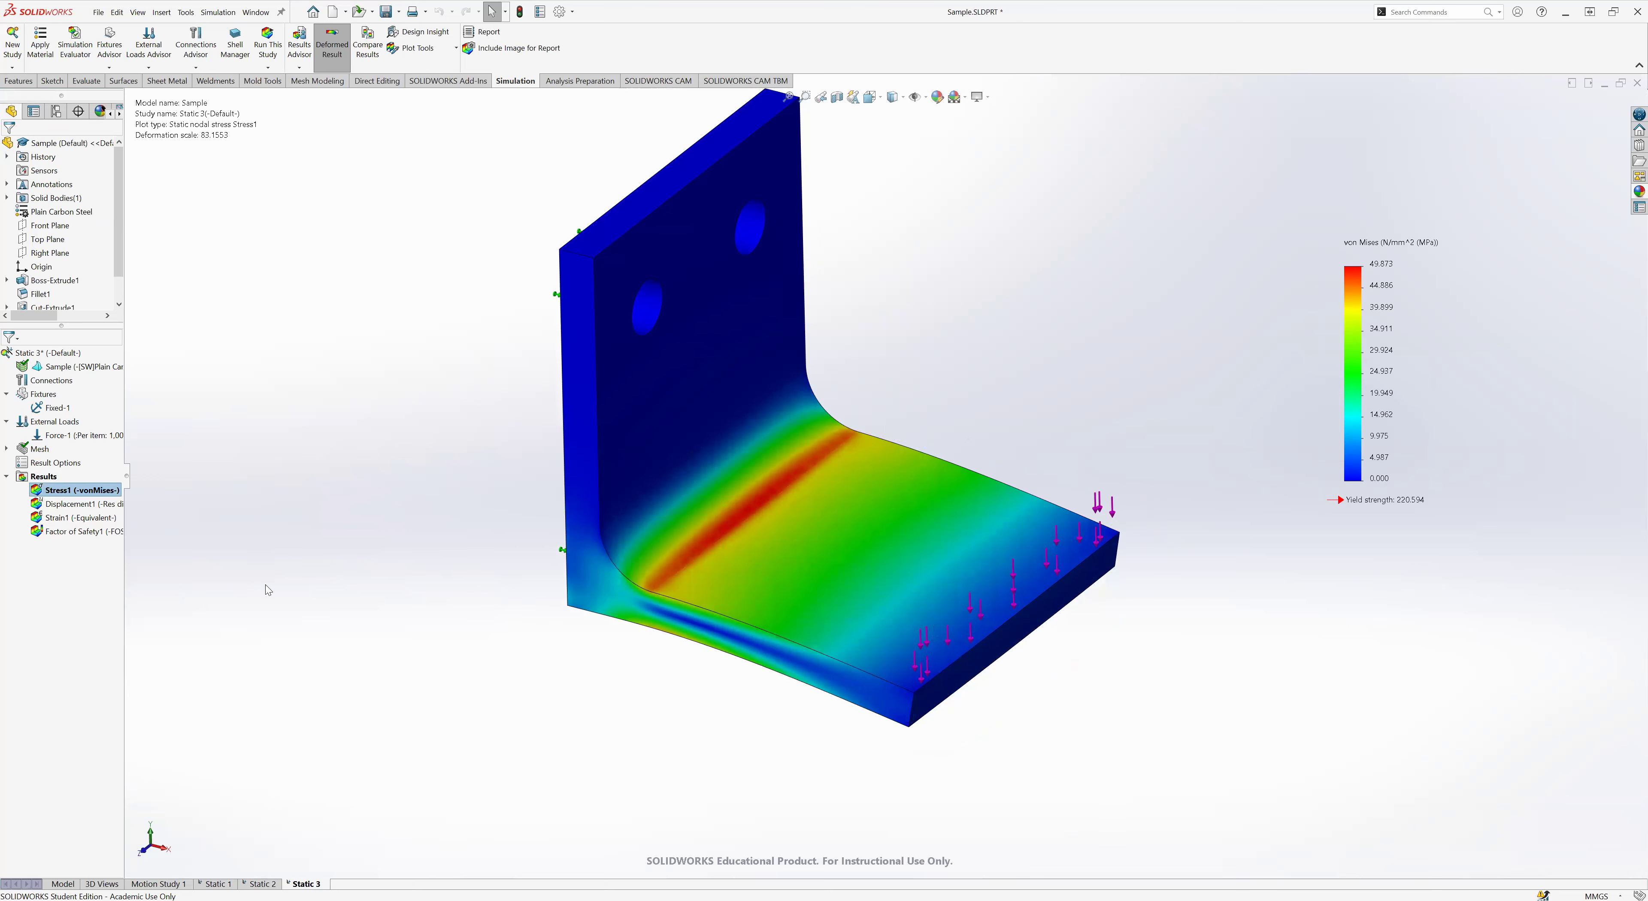
{"action": "key", "text": "ctrl+s"}
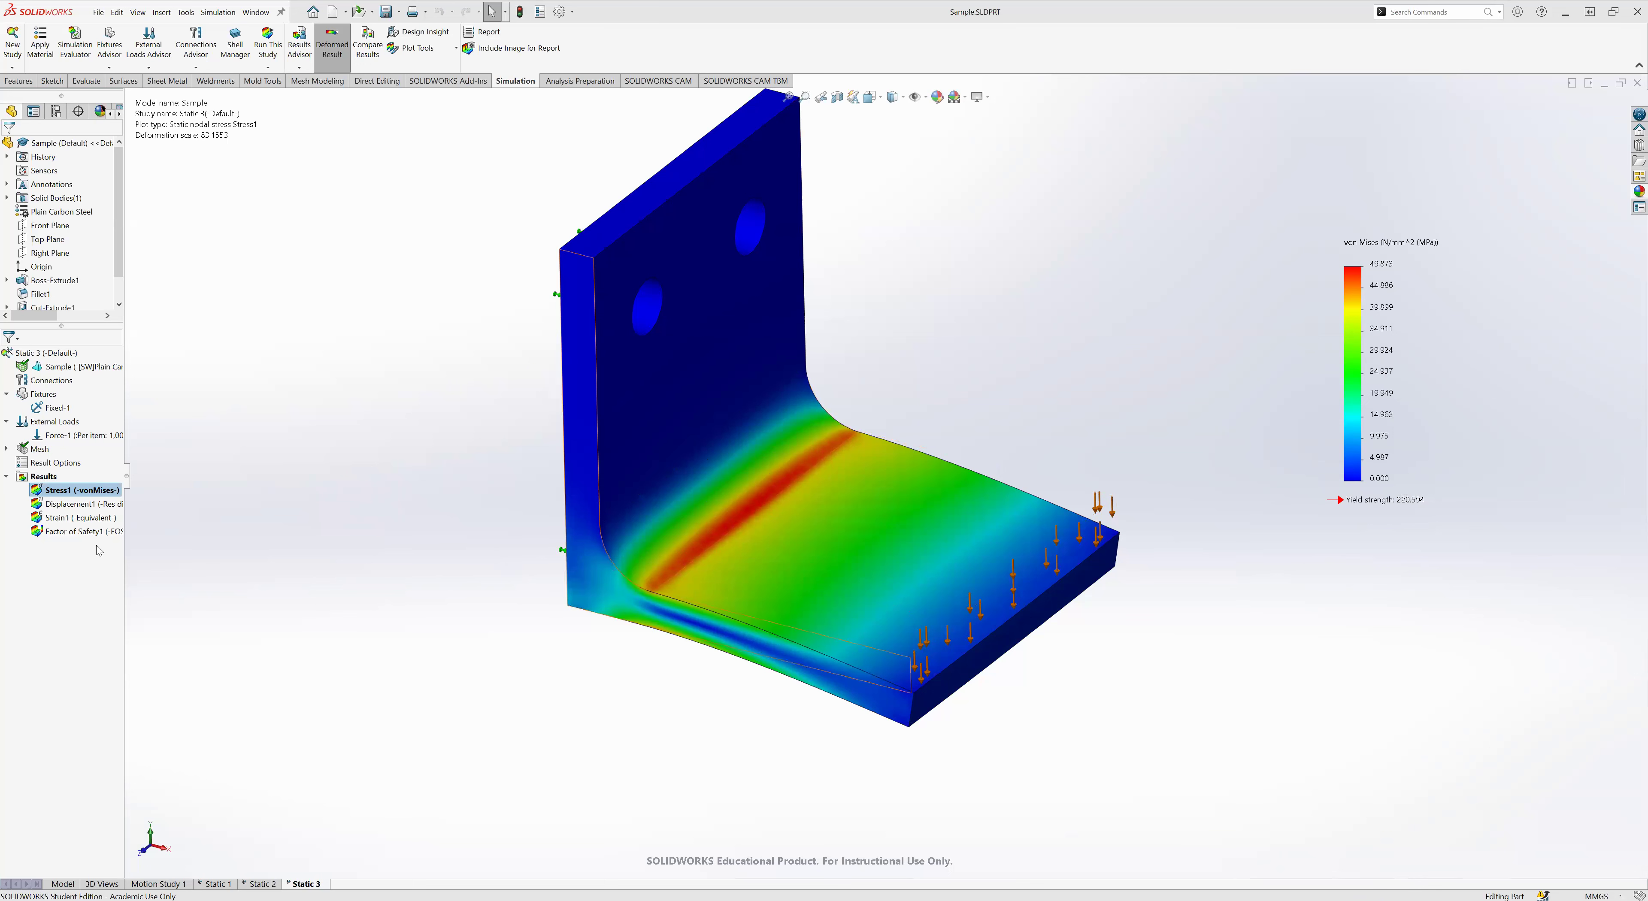
{"action": "double_click", "coordinate": [65, 532]}
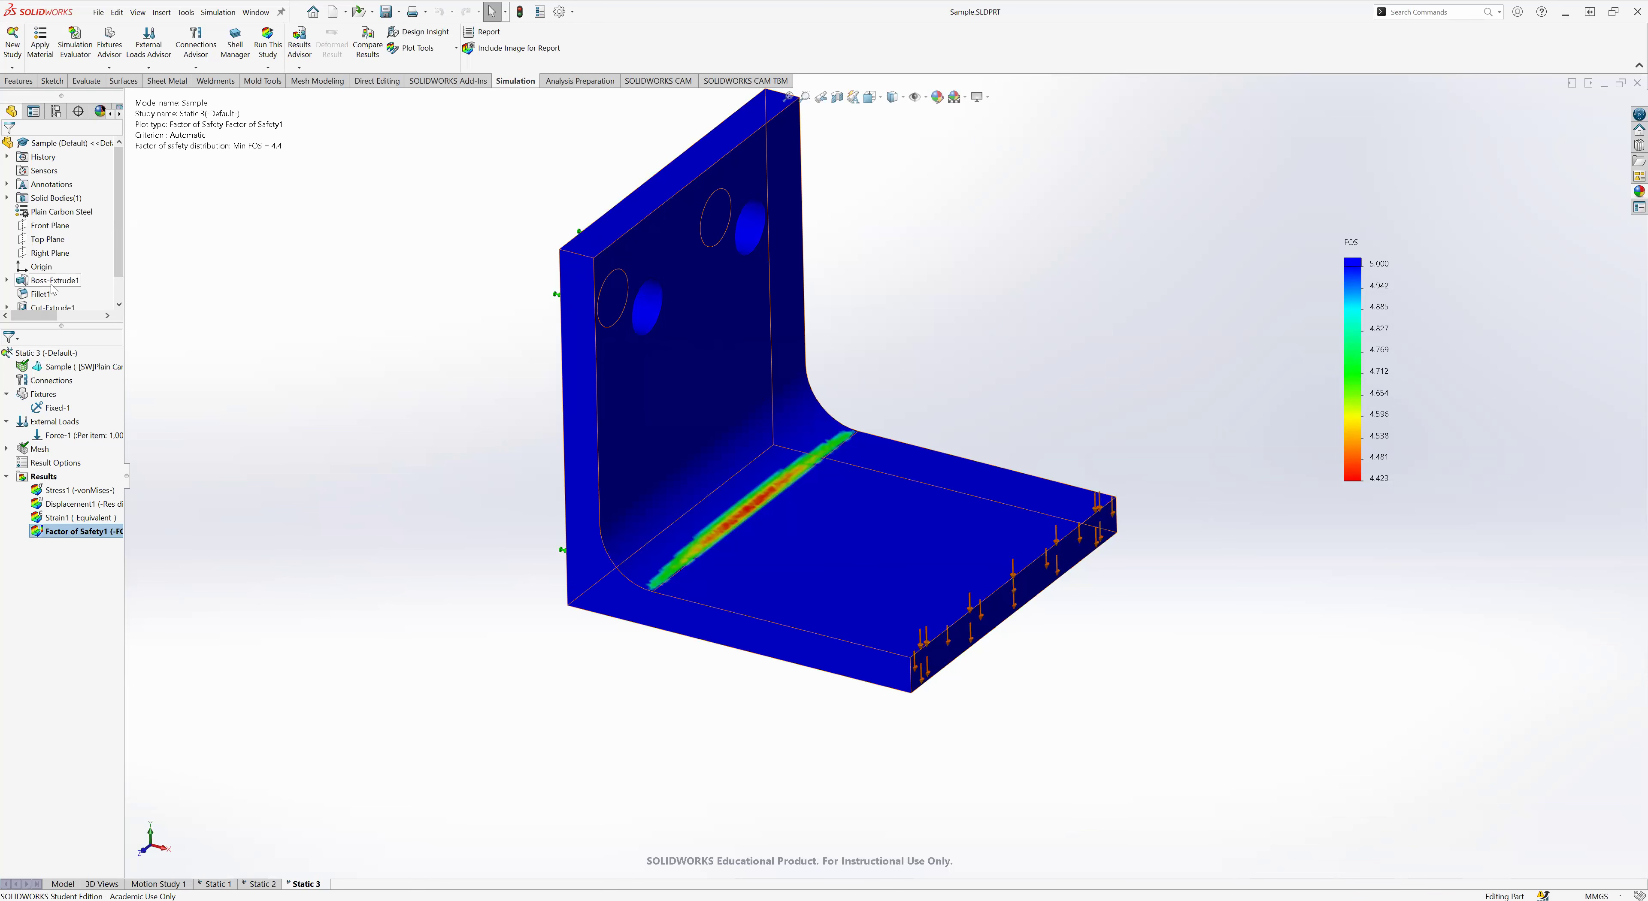
- Show the dimensions of the bracket's base extrusion over the factor of safety plot and clear the selection
{"action": "double_click", "coordinate": [697, 451]}
{"action": "scroll", "coordinate": [696, 451], "scroll_direction": "up", "scroll_amount": 3}
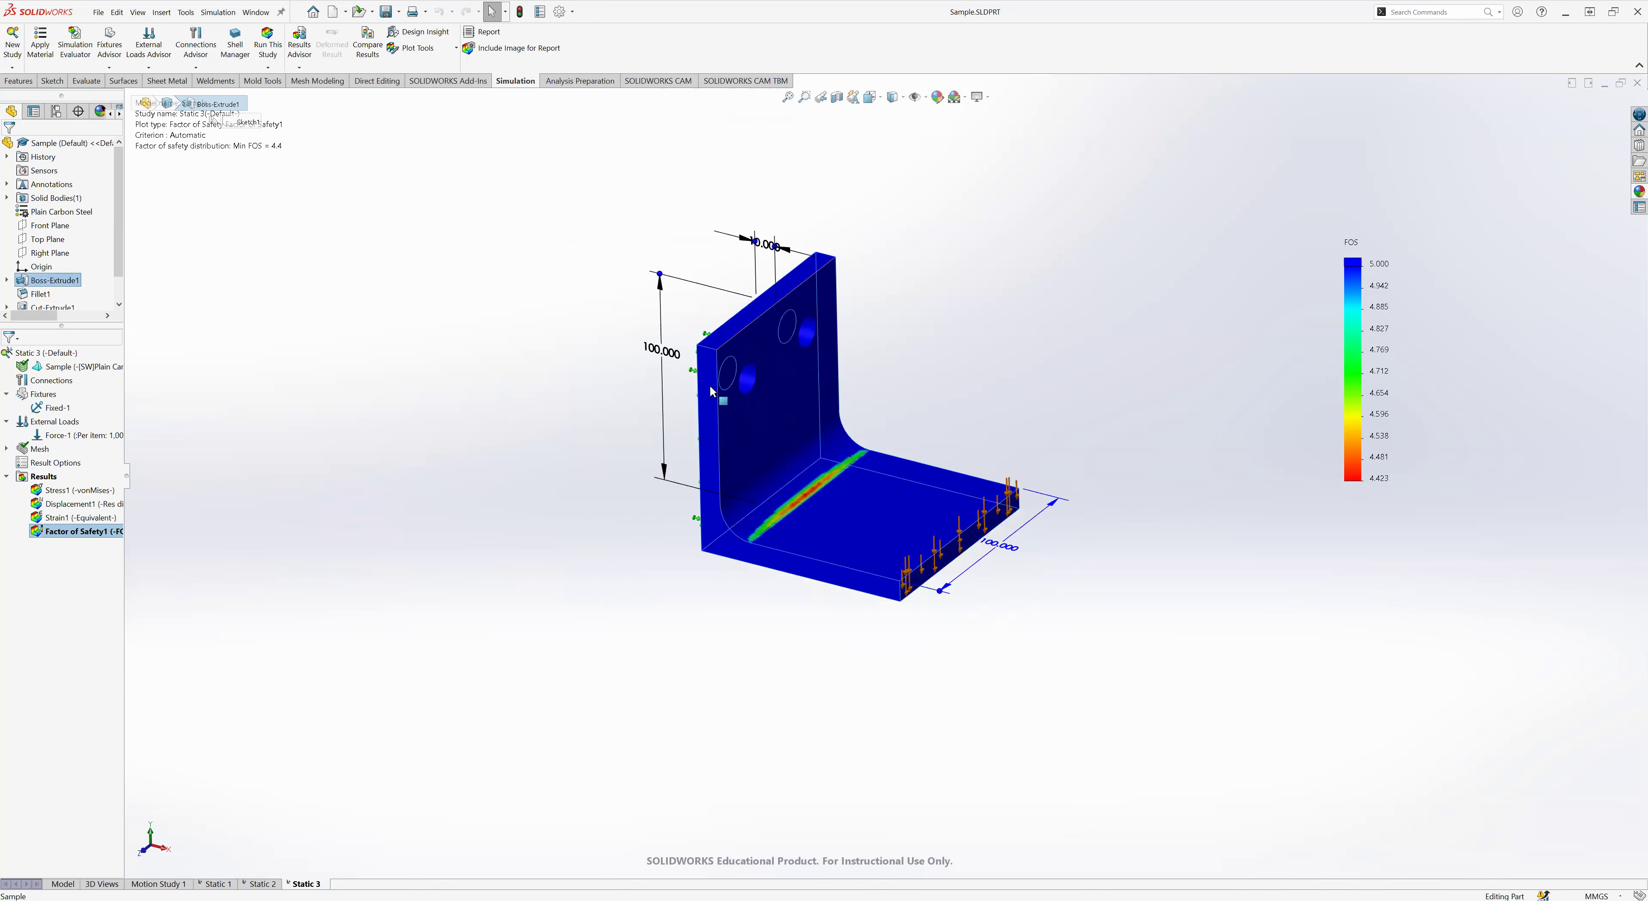
{"action": "left_click", "coordinate": [725, 302]}
{"action": "scroll", "coordinate": [721, 349], "scroll_direction": "down", "scroll_amount": 3}
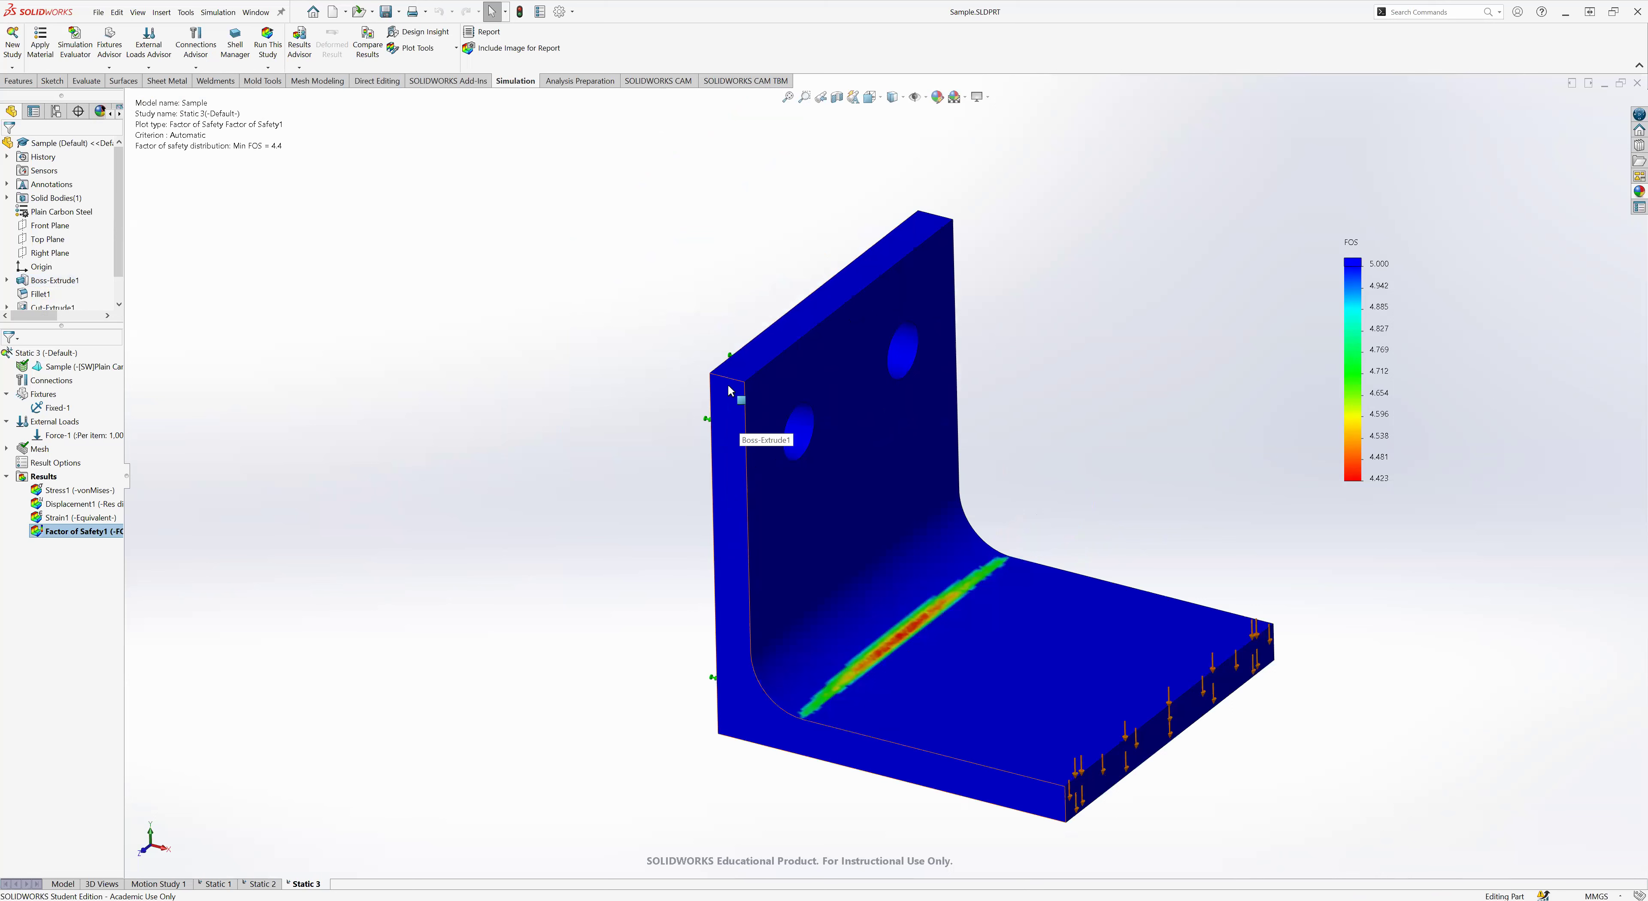